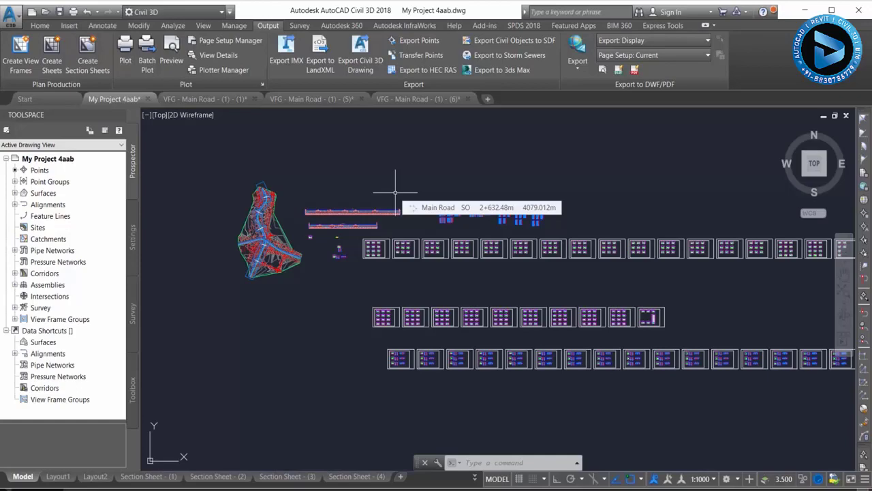
Zoom and pan from the whole drawing onto the 0+300 cross-section sheet and its total volume table.
scroll(269, 195, up, 4)
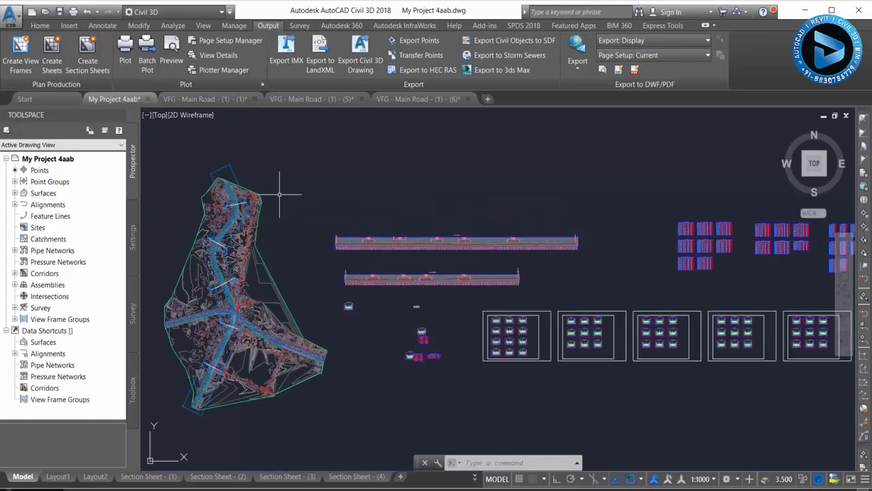
scroll(269, 195, up, 2)
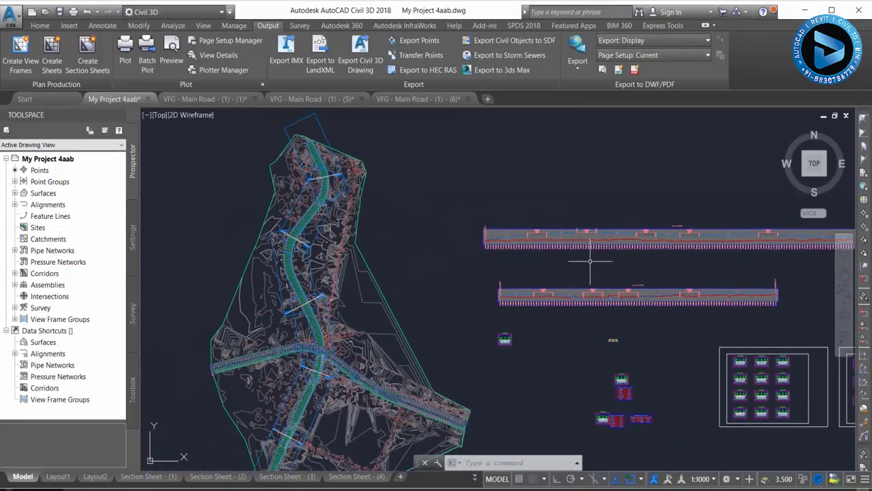
mouse_move(590, 260)
middle_down()
mouse_move(494, 224)
mouse_move(342, 189)
middle_up()
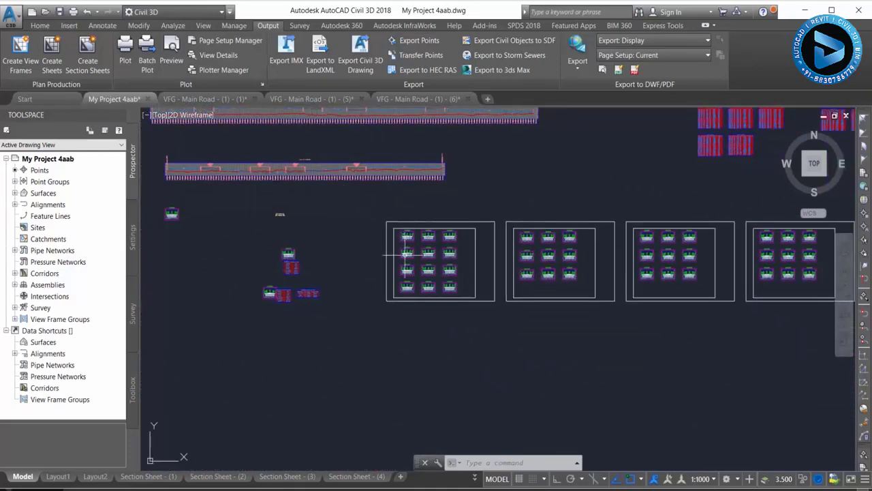
scroll(564, 258, down, 2)
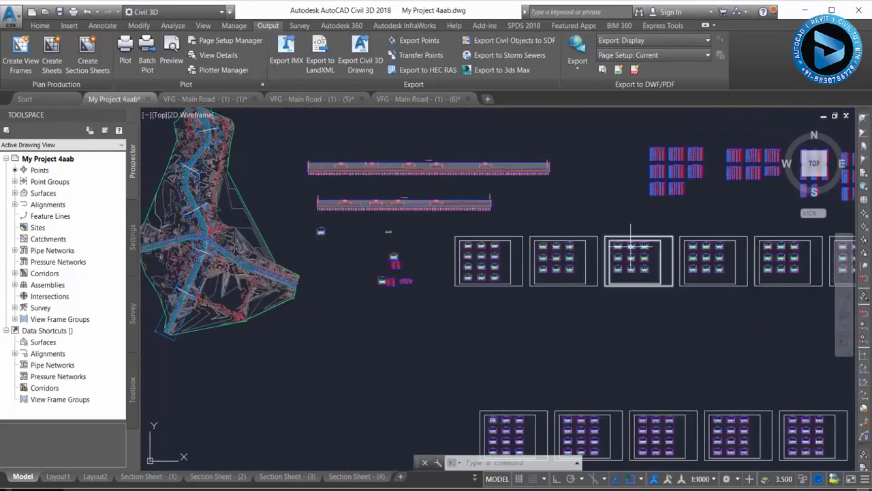
scroll(400, 224, up, 3)
scroll(455, 222, up, 3)
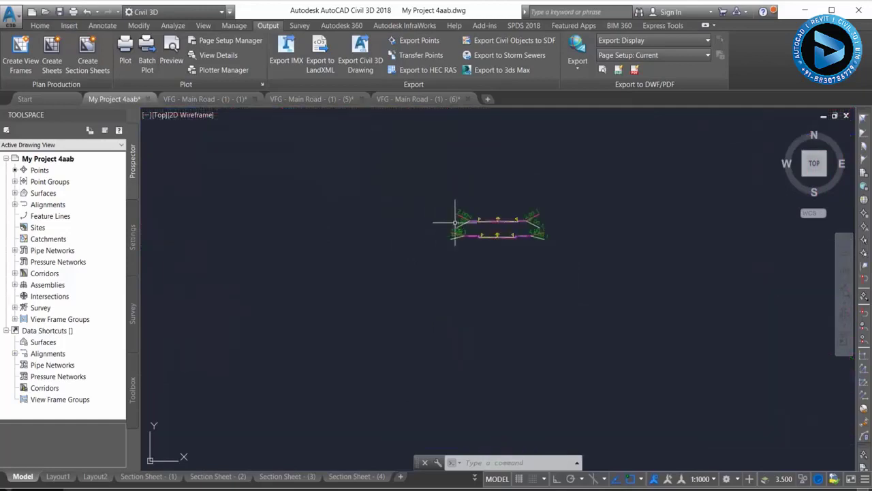
scroll(466, 219, up, 3)
scroll(475, 206, down, 3)
scroll(477, 205, down, 3)
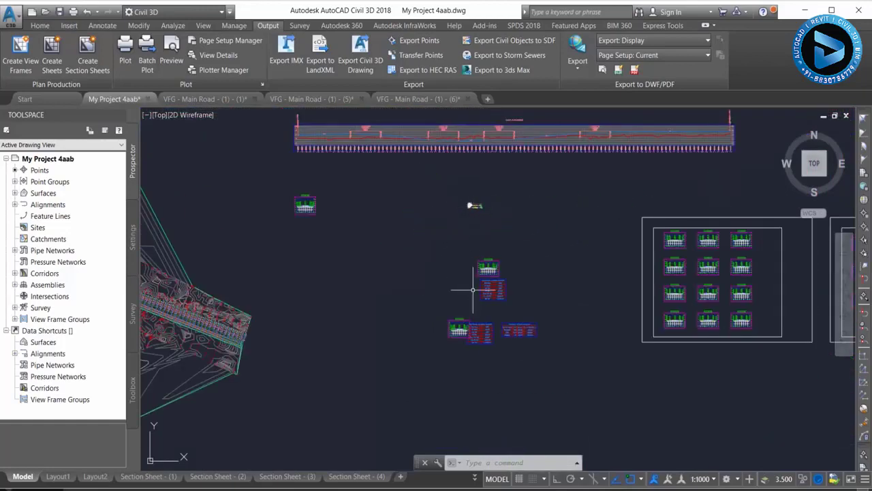
scroll(467, 292, up, 4)
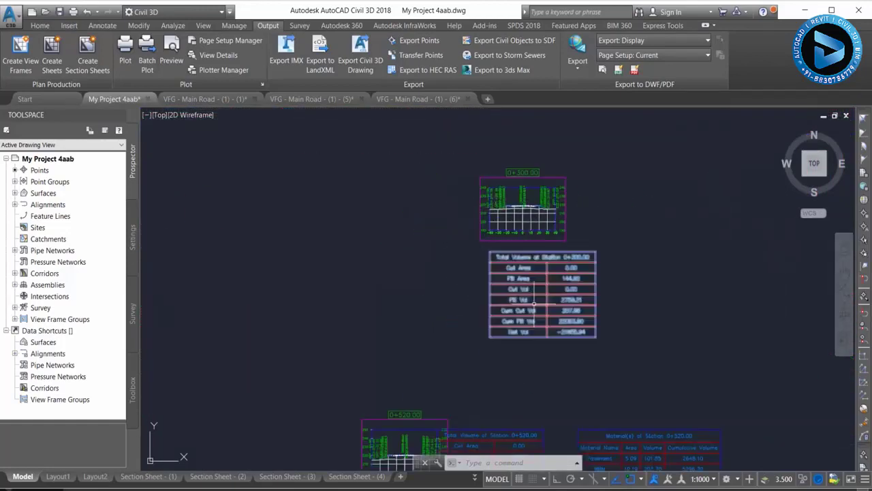
Zoom in on the 0+520 total volume and material tables listing Pavement, WBM and SubBase.
scroll(545, 293, up, 2)
scroll(477, 218, up, 2)
scroll(372, 259, down, 3)
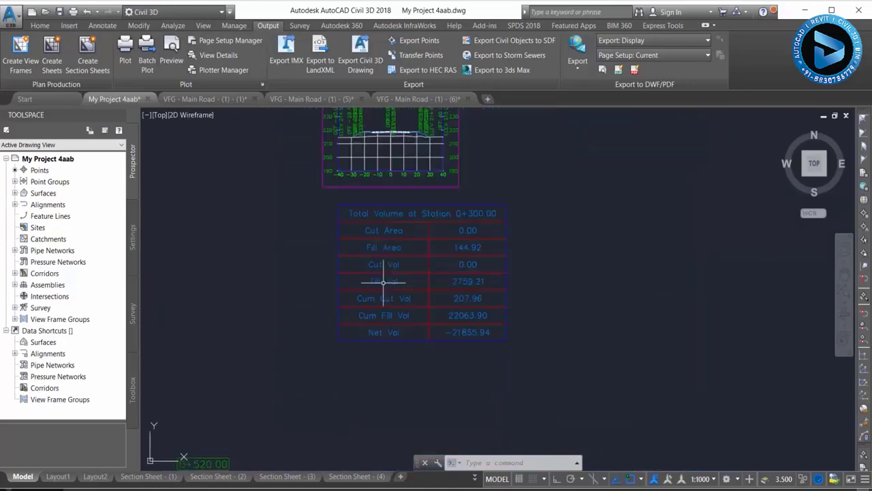
scroll(386, 279, down, 3)
scroll(375, 321, up, 2)
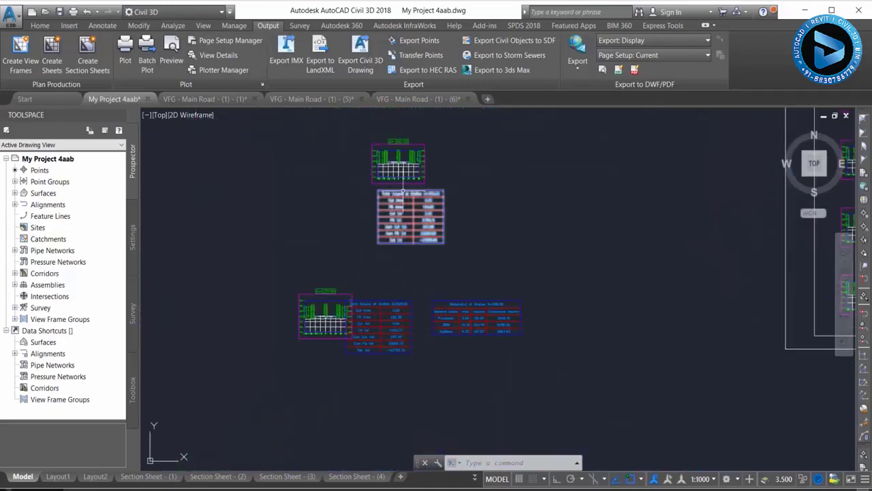
scroll(399, 194, up, 2)
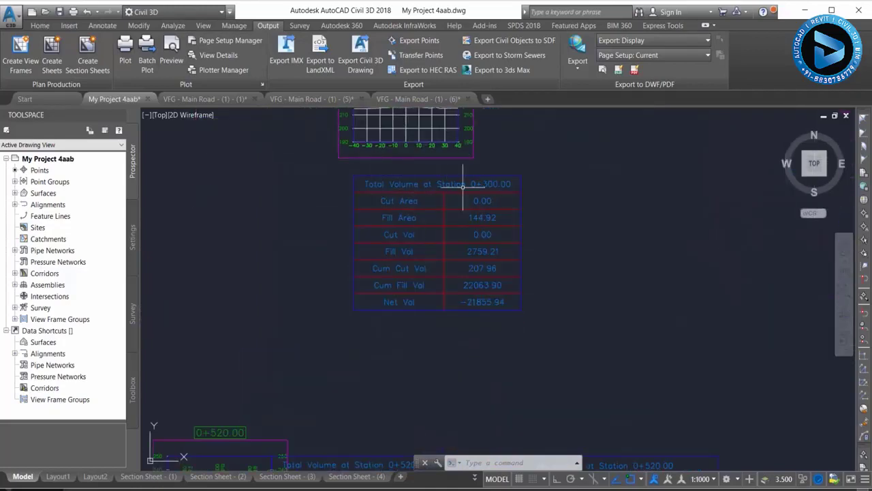
scroll(363, 201, down, 3)
scroll(371, 330, up, 3)
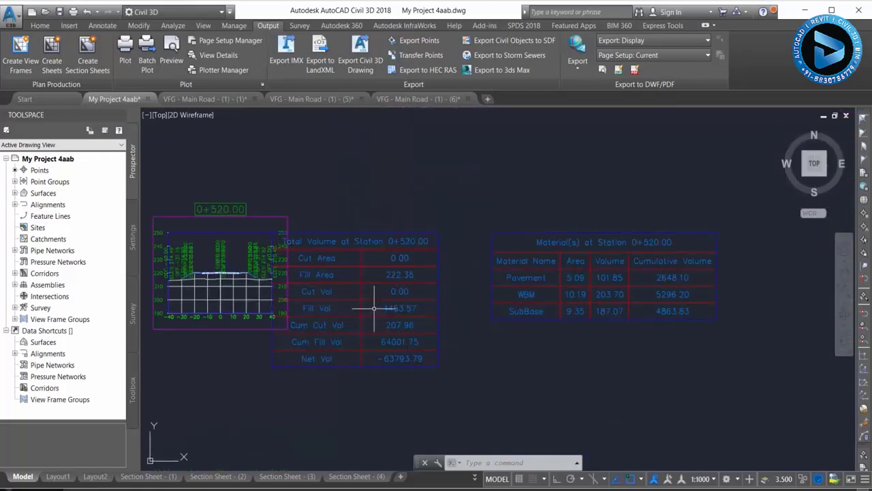
scroll(571, 271, up, 2)
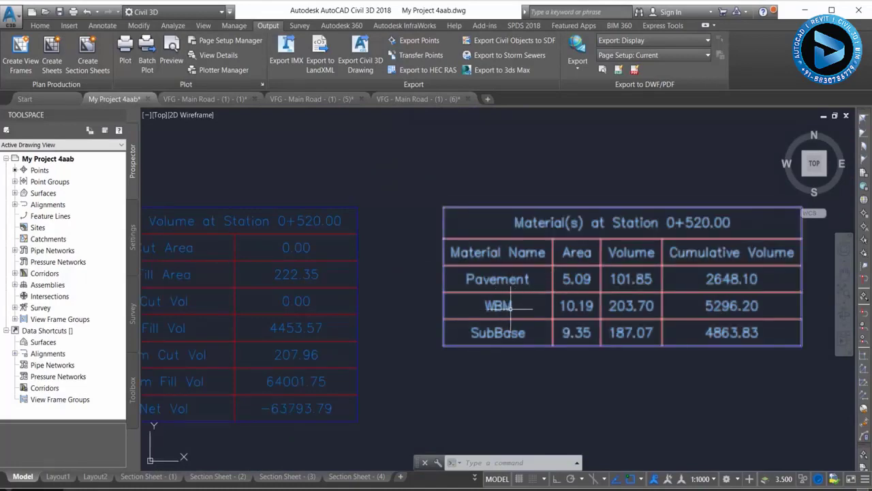
scroll(584, 320, down, 5)
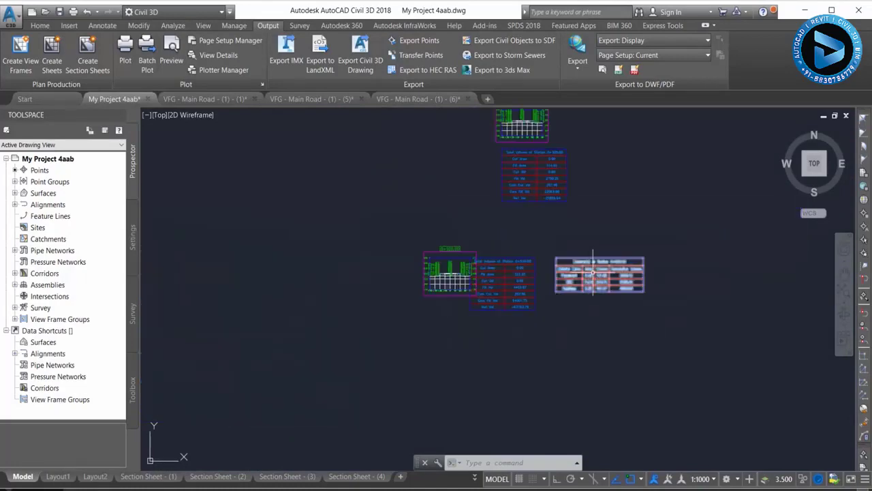
scroll(584, 320, down, 3)
Pan to the cross-section sheets and zoom out to show all of them together.
middle_drag(606, 245, 379, 244)
scroll(380, 243, up, 3)
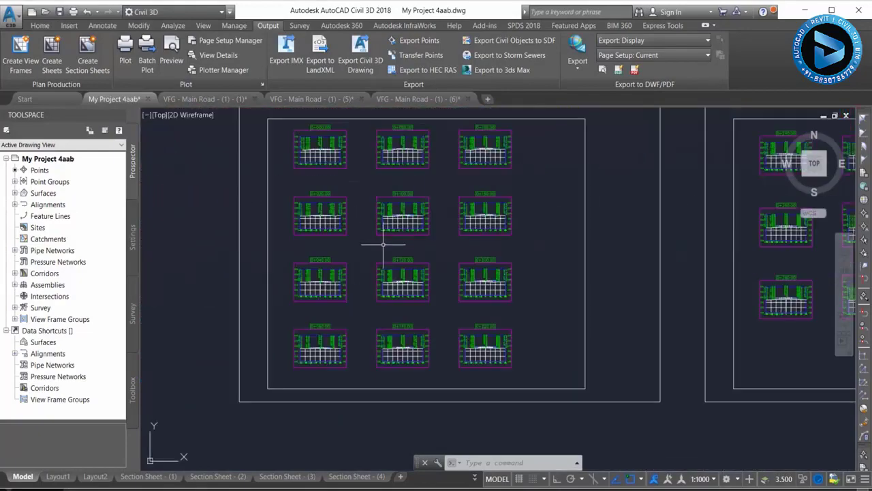
scroll(386, 204, up, 1)
scroll(385, 235, up, 1)
scroll(392, 204, up, 2)
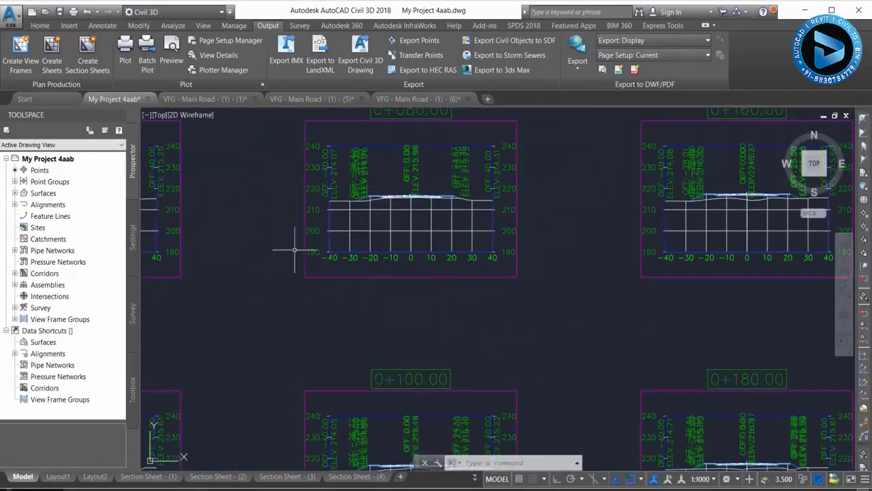
scroll(294, 250, down, 4)
scroll(297, 242, down, 3)
scroll(300, 239, down, 1)
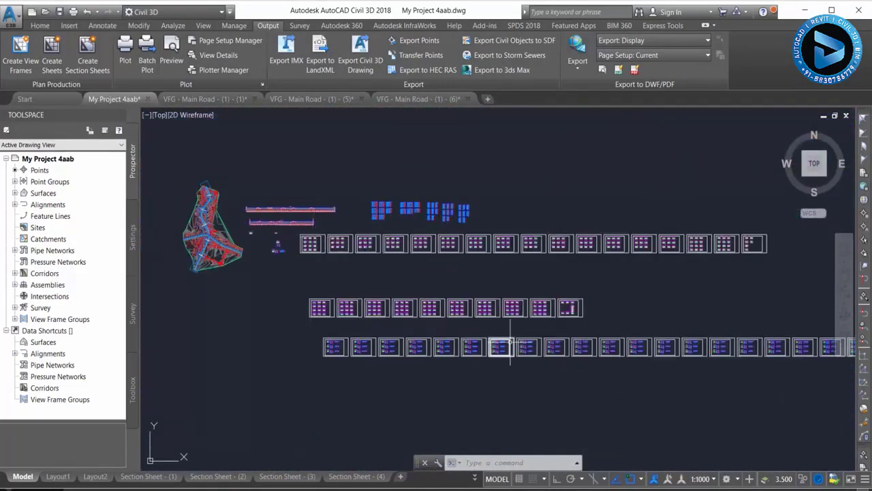
scroll(509, 347, up, 3)
scroll(363, 271, down, 3)
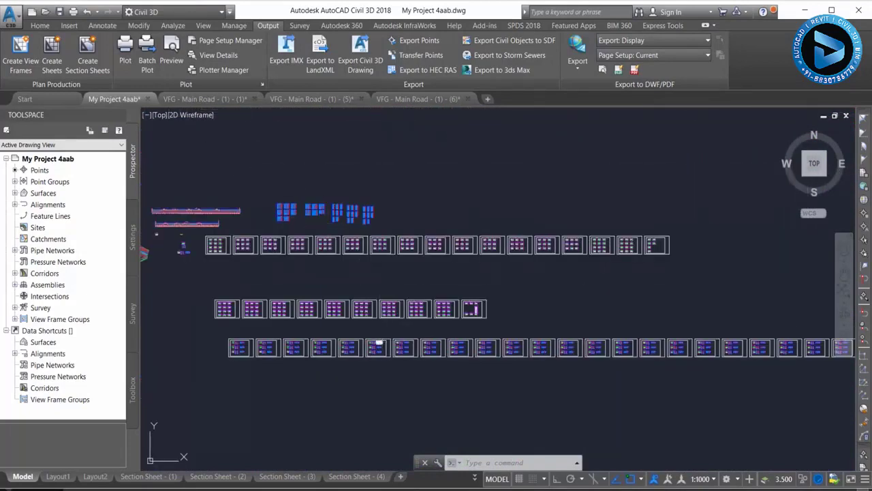
click(204, 98)
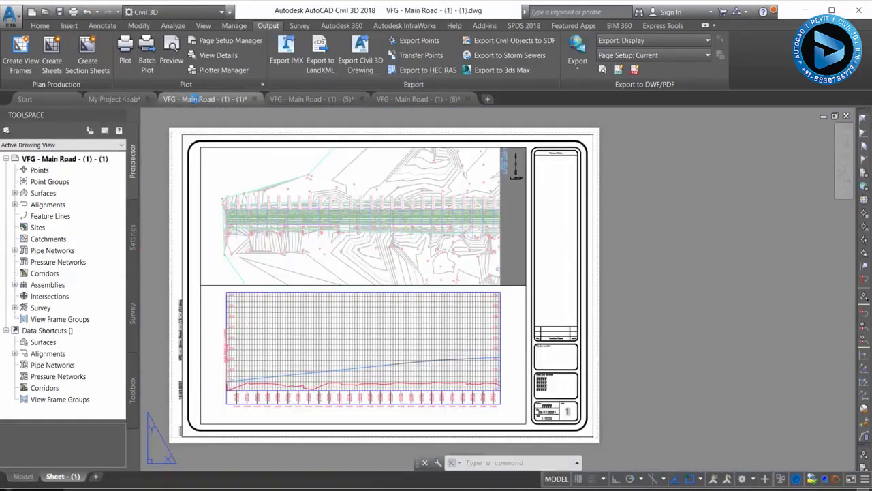
click(312, 99)
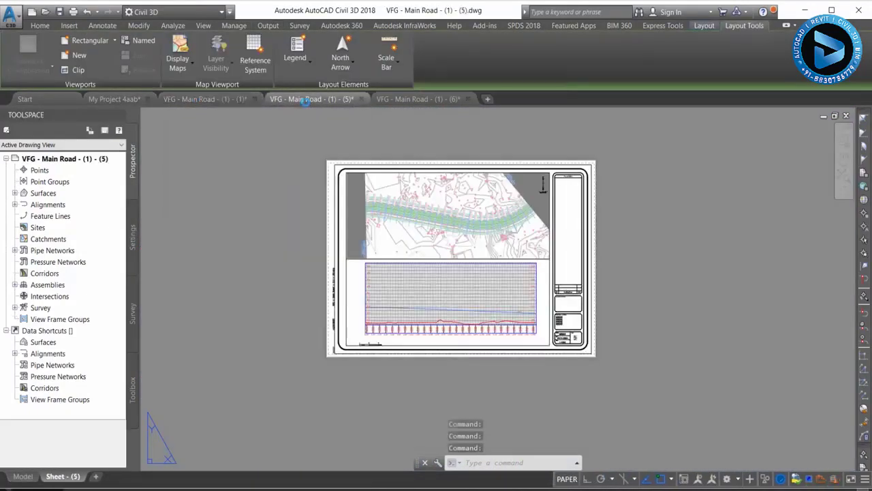
click(411, 101)
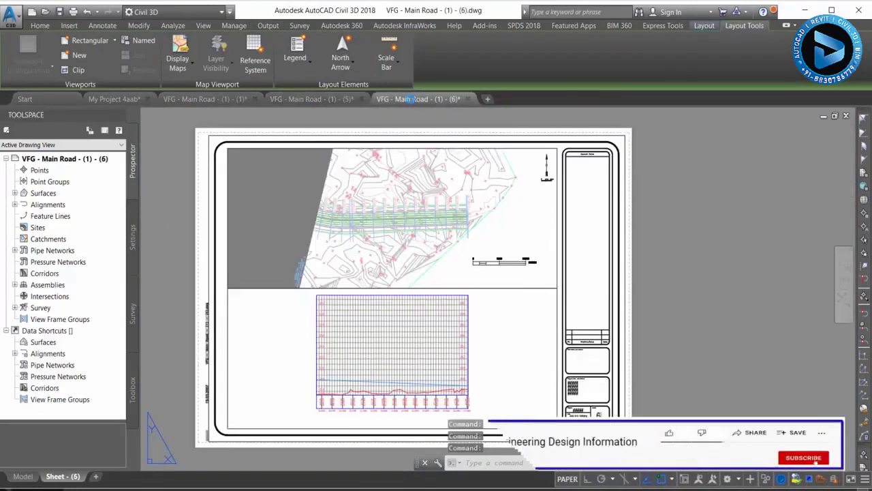
click(115, 99)
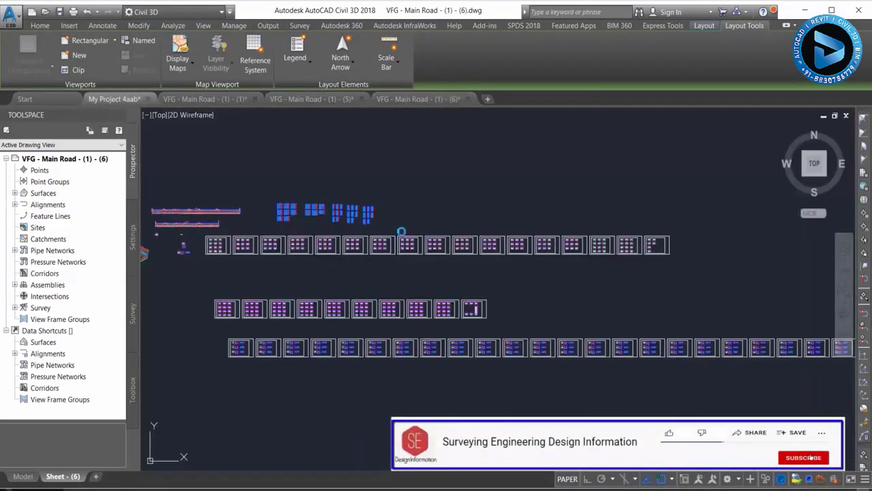
Pan and zoom around the Main Road corridor and site surface to inspect them.
scroll(338, 196, up, 4)
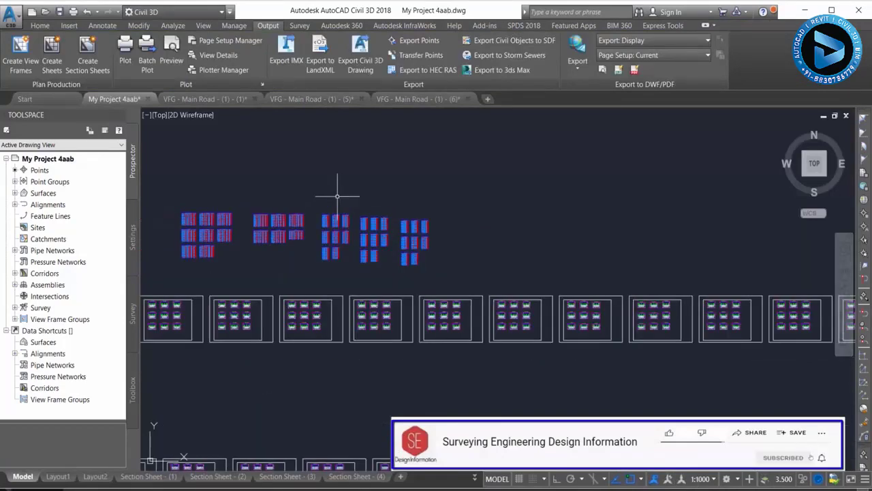
middle_drag(332, 200, 522, 185)
middle_drag(347, 200, 480, 194)
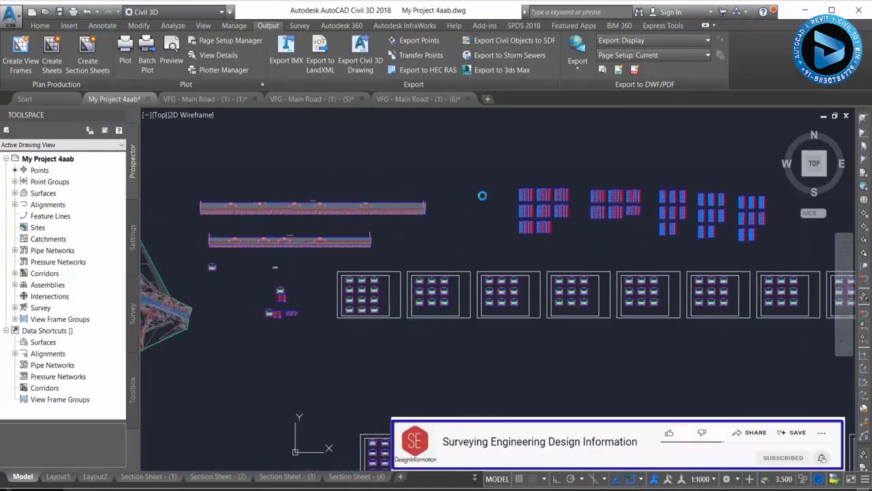
scroll(348, 222, down, 3)
middle_drag(292, 224, 396, 225)
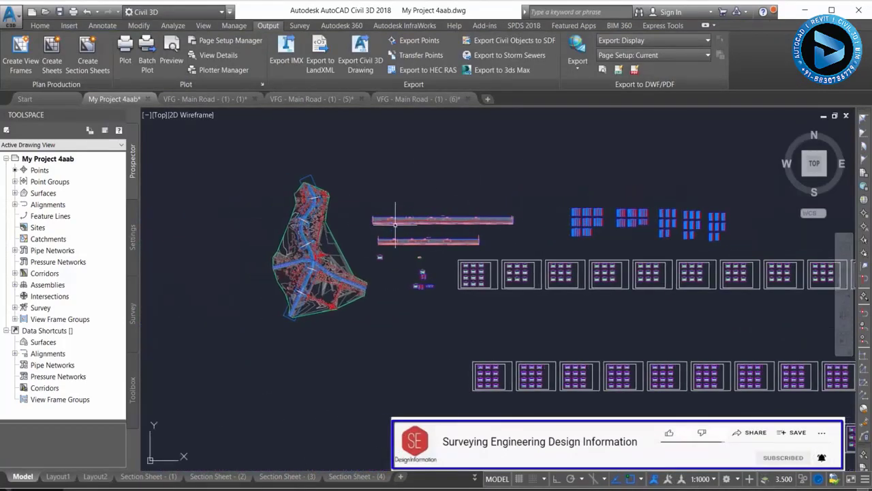
scroll(334, 192, up, 5)
scroll(402, 224, down, 5)
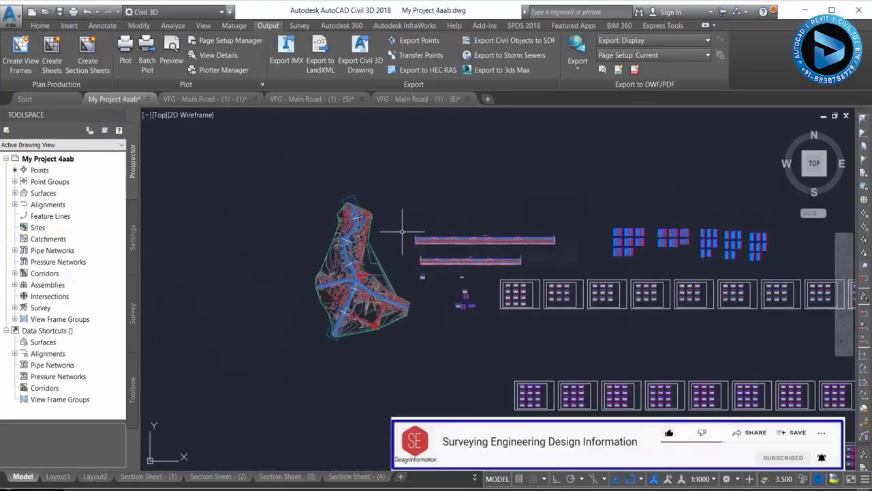
scroll(413, 250, up, 4)
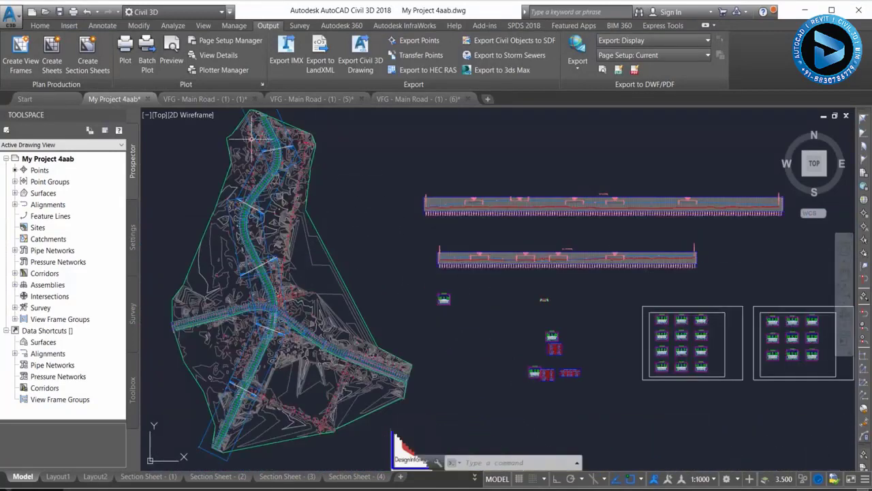
middle_drag(280, 161, 351, 207)
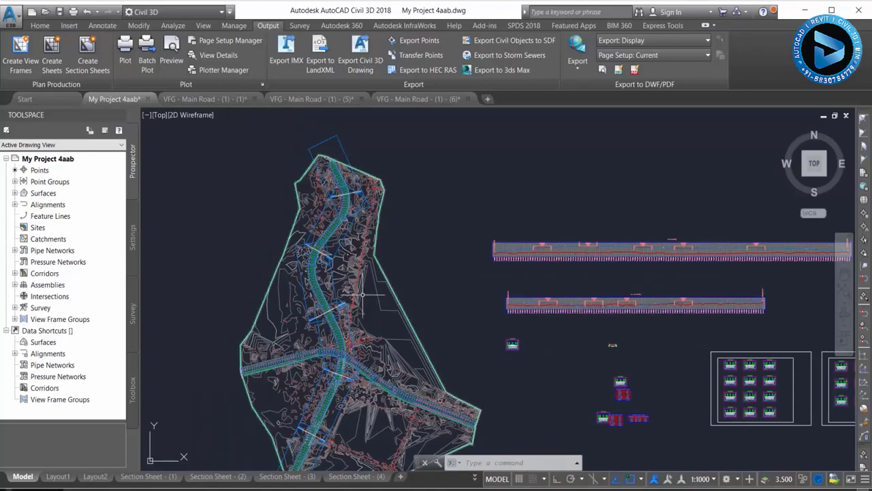
middle_drag(363, 295, 345, 222)
Pan across the site plan and zoom in on the two long profile views.
scroll(330, 253, up, 2)
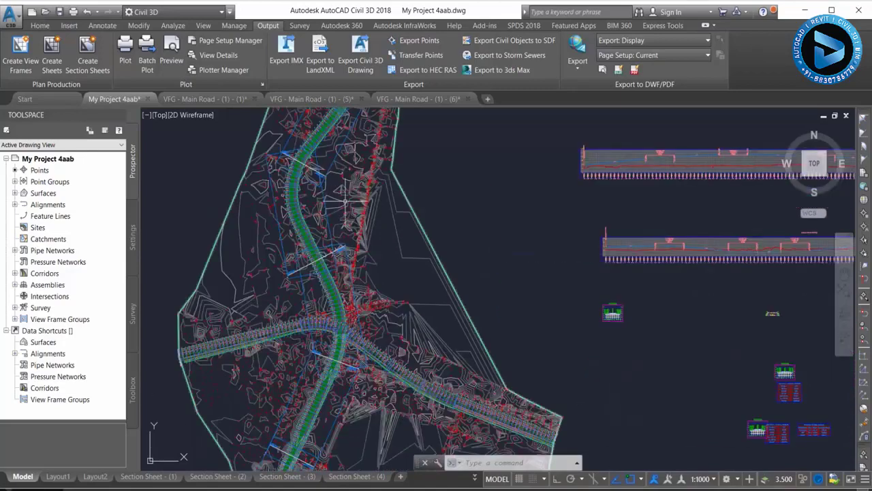
scroll(244, 194, up, 4)
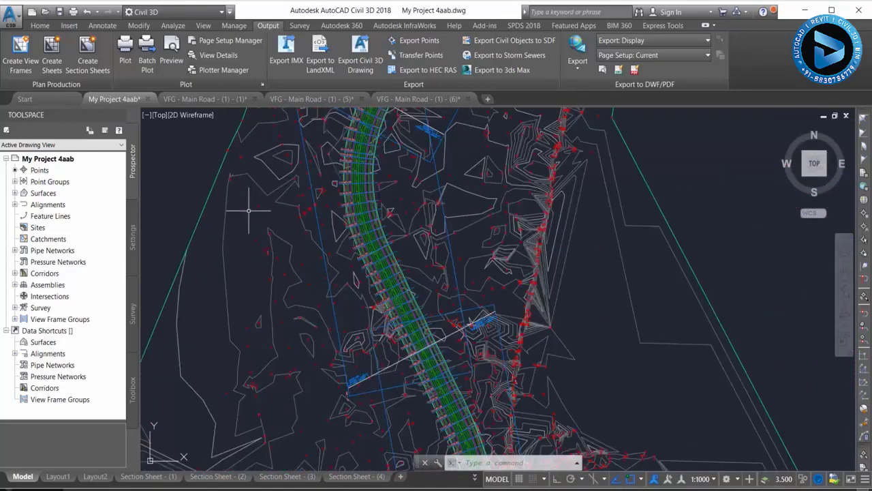
scroll(249, 209, up, 2)
scroll(248, 205, up, 1)
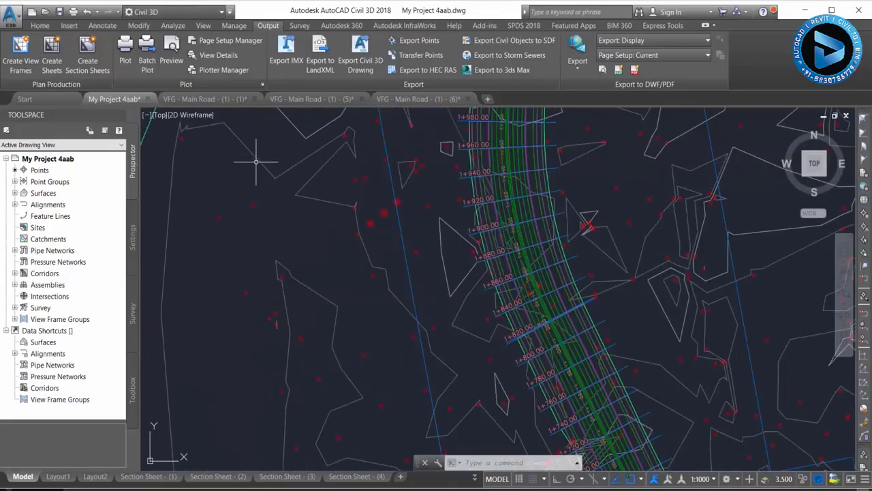
scroll(256, 162, down, 5)
scroll(256, 162, down, 4)
middle_drag(298, 148, 272, 190)
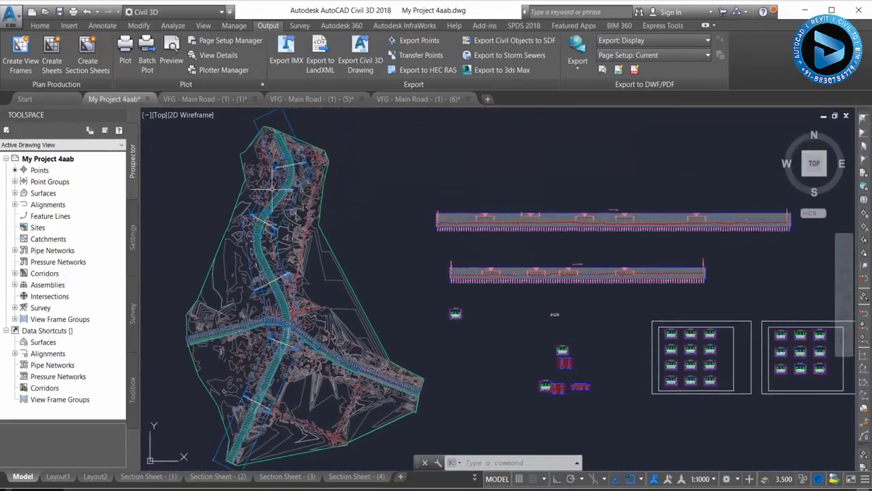
scroll(282, 151, up, 5)
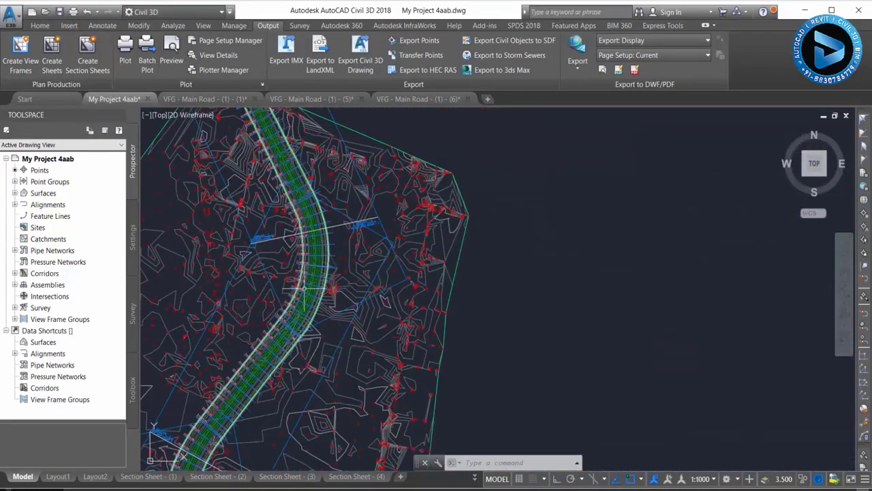
scroll(304, 289, down, 4)
middle_drag(309, 427, 256, 352)
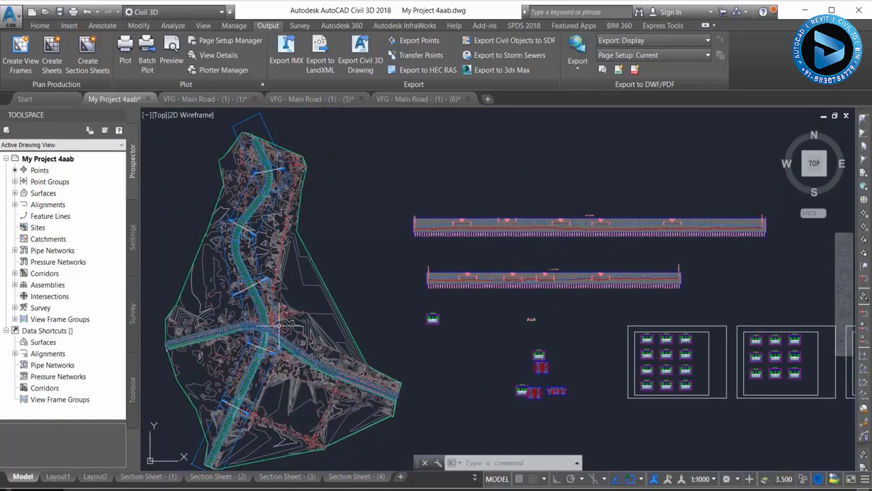
scroll(618, 223, up, 4)
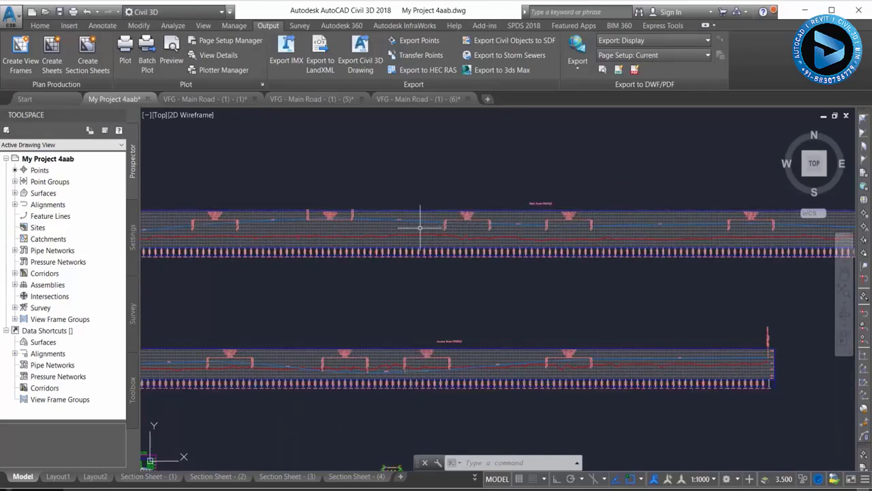
Zoom through the cross-section sheets to read their Total Volume Tables.
scroll(426, 232, down, 6)
scroll(356, 200, up, 5)
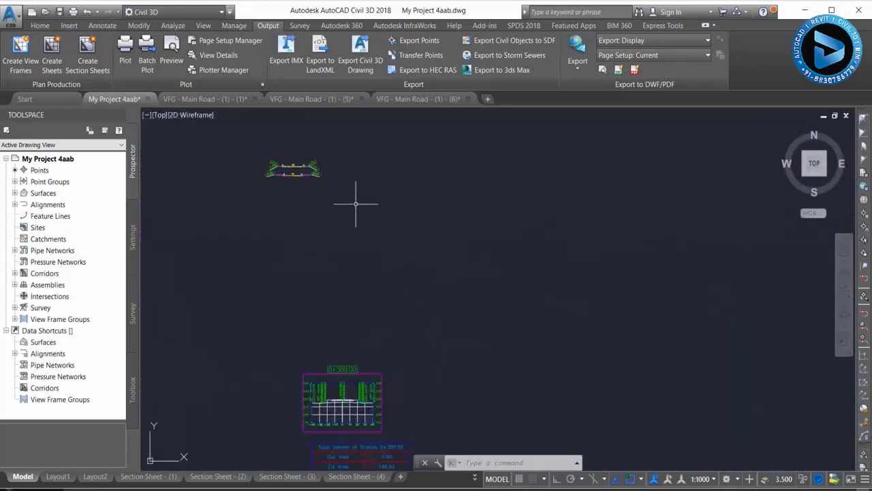
scroll(285, 161, up, 3)
scroll(344, 167, down, 6)
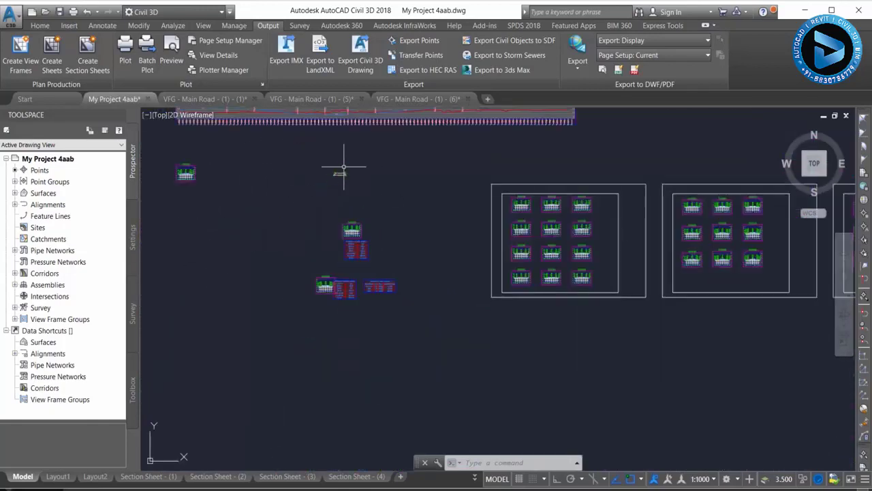
scroll(337, 171, up, 3)
scroll(454, 186, down, 3)
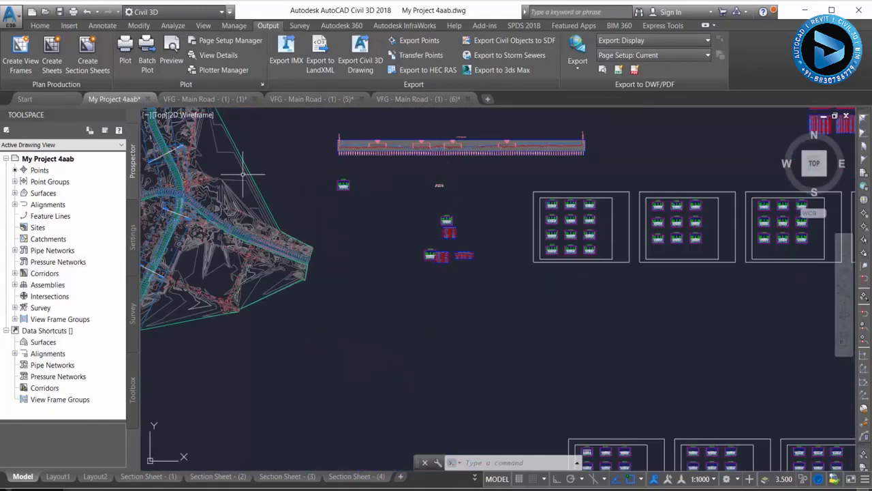
scroll(473, 230, up, 3)
scroll(385, 143, up, 3)
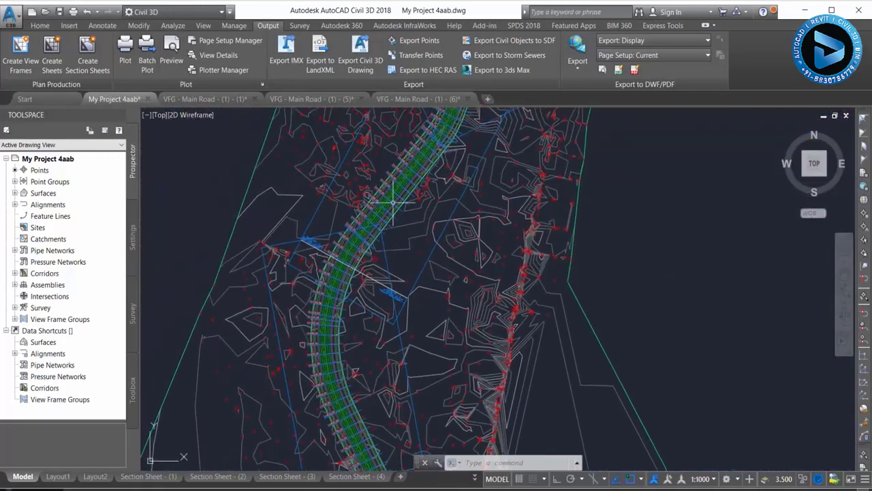
scroll(385, 143, up, 3)
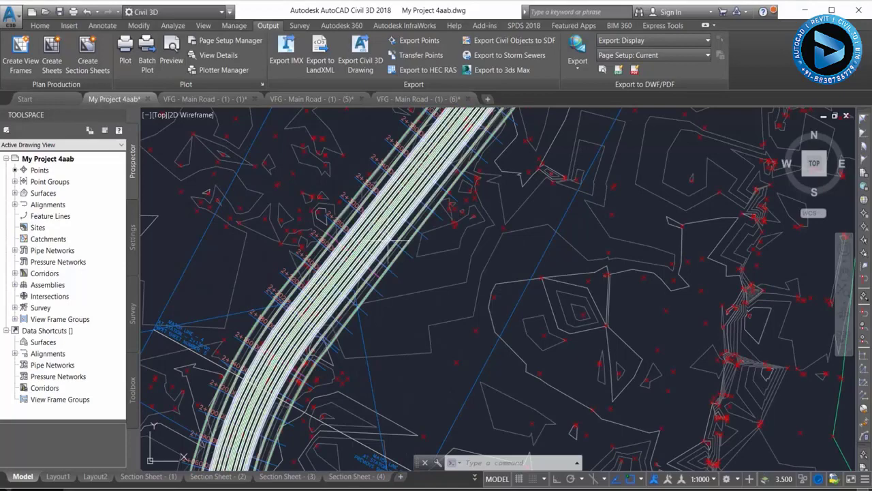
scroll(388, 240, down, 5)
scroll(390, 342, up, 2)
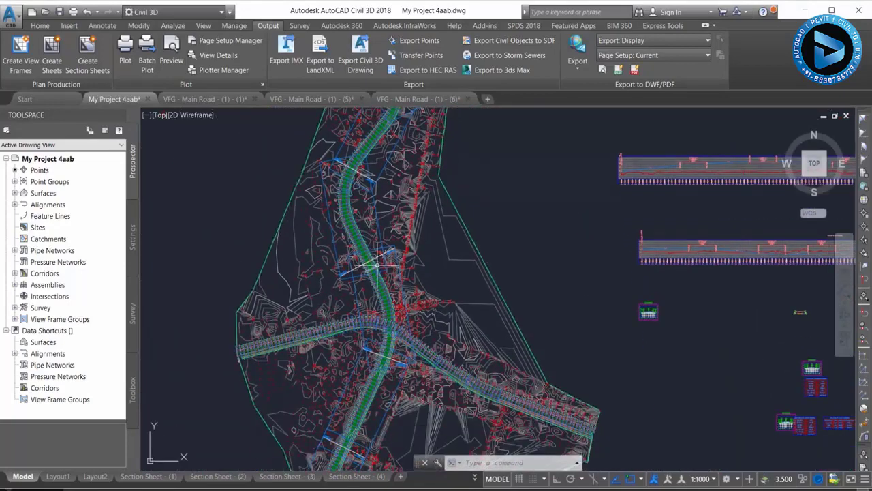
scroll(399, 198, down, 5)
scroll(403, 179, up, 3)
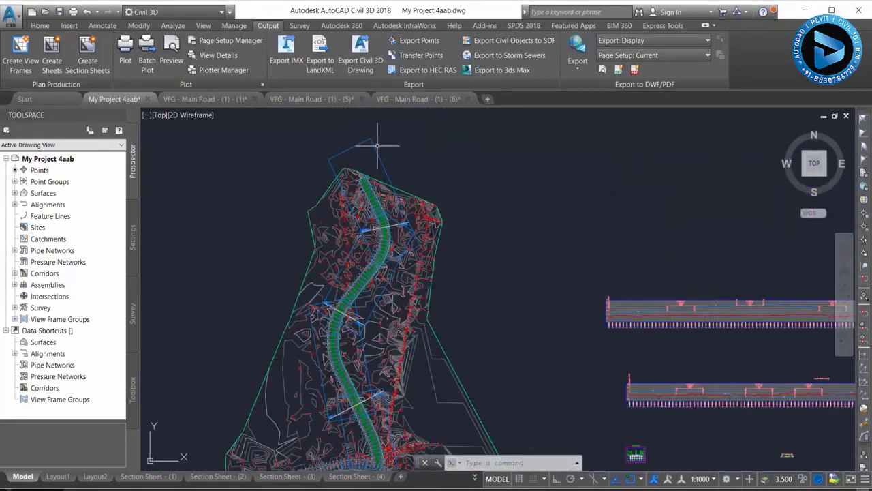
scroll(391, 240, down, 3)
scroll(436, 300, up, 1)
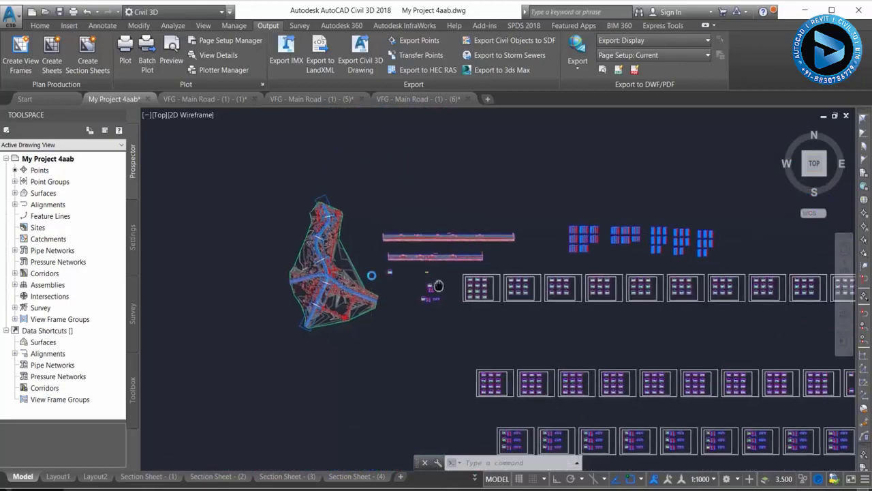
scroll(348, 275, up, 1)
scroll(509, 230, up, 2)
scroll(227, 249, up, 3)
scroll(396, 198, up, 5)
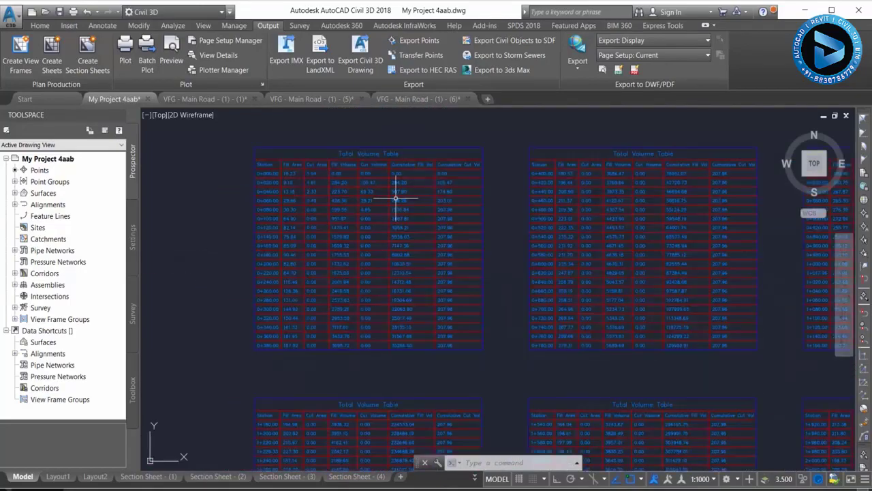
scroll(370, 249, down, 4)
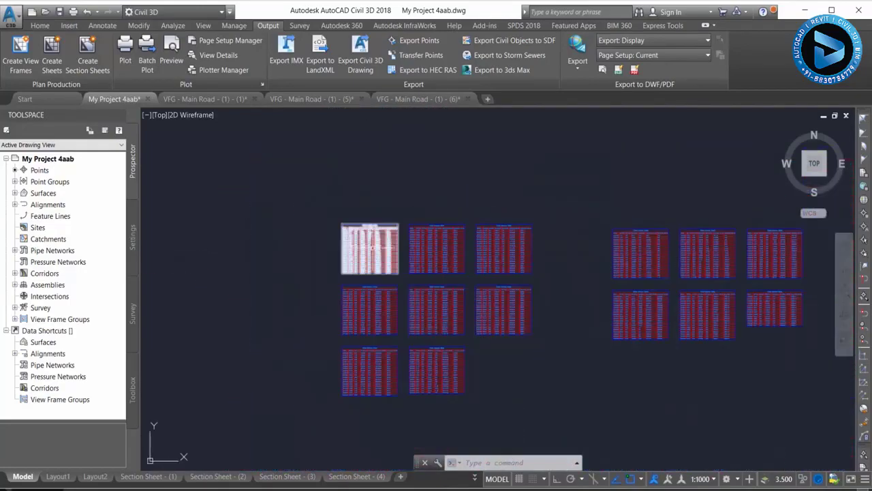
scroll(487, 244, up, 2)
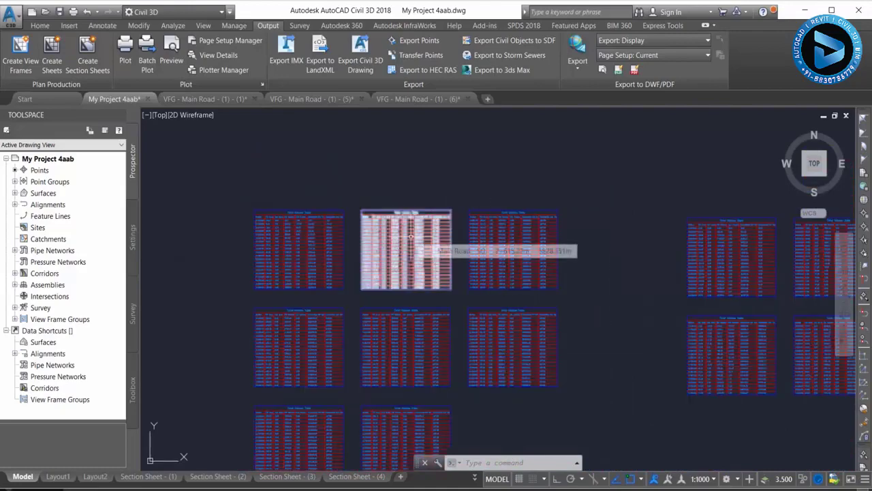
scroll(417, 202, down, 3)
scroll(511, 225, up, 2)
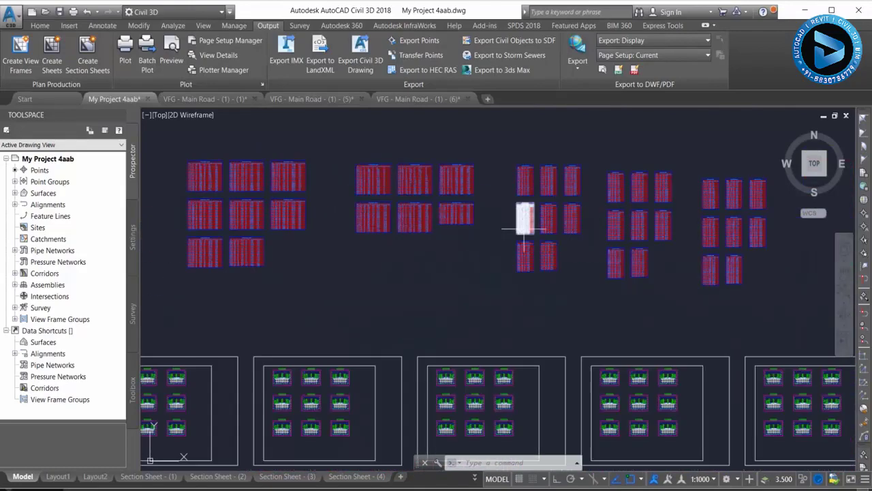
scroll(546, 204, up, 1)
scroll(572, 187, up, 1)
scroll(480, 253, down, 2)
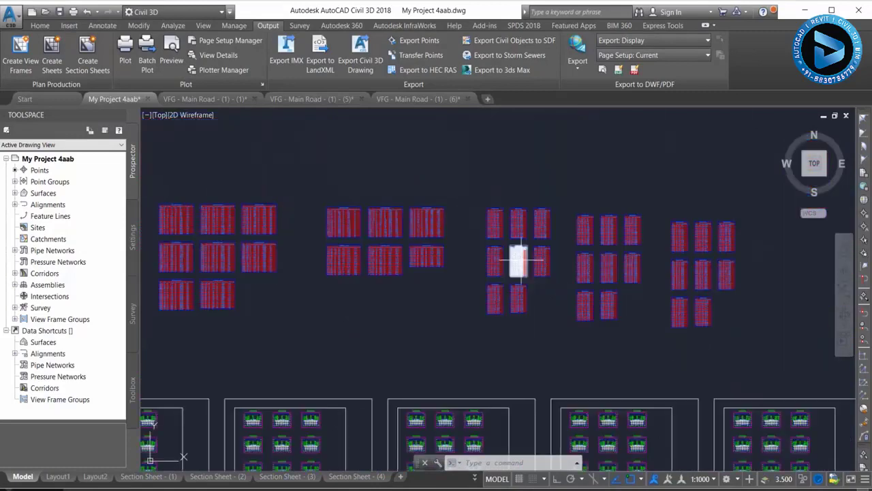
scroll(501, 254, down, 2)
scroll(521, 256, down, 1)
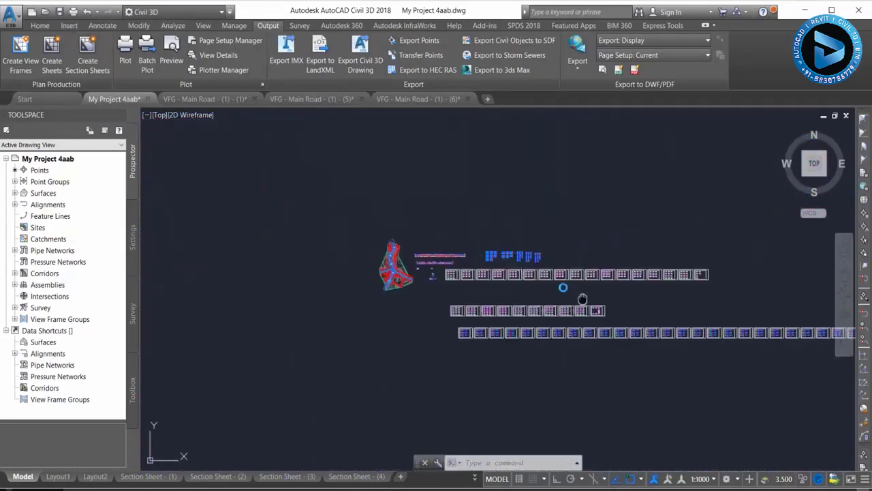
scroll(574, 292, up, 1)
scroll(473, 302, up, 5)
scroll(294, 319, up, 1)
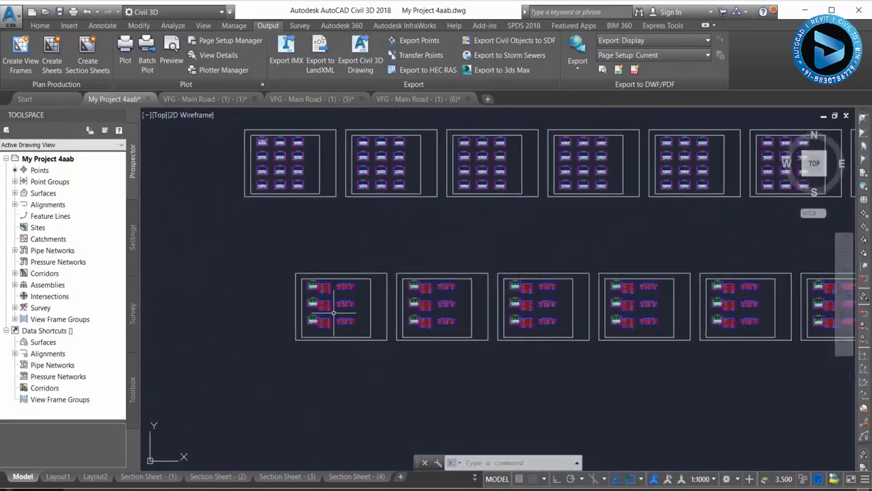
scroll(350, 269, up, 3)
scroll(250, 175, up, 2)
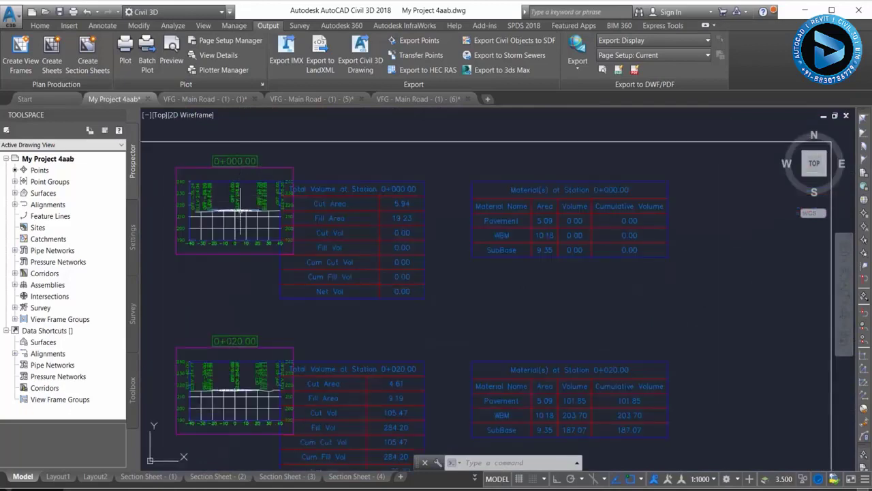
scroll(436, 245, down, 2)
scroll(432, 244, up, 1)
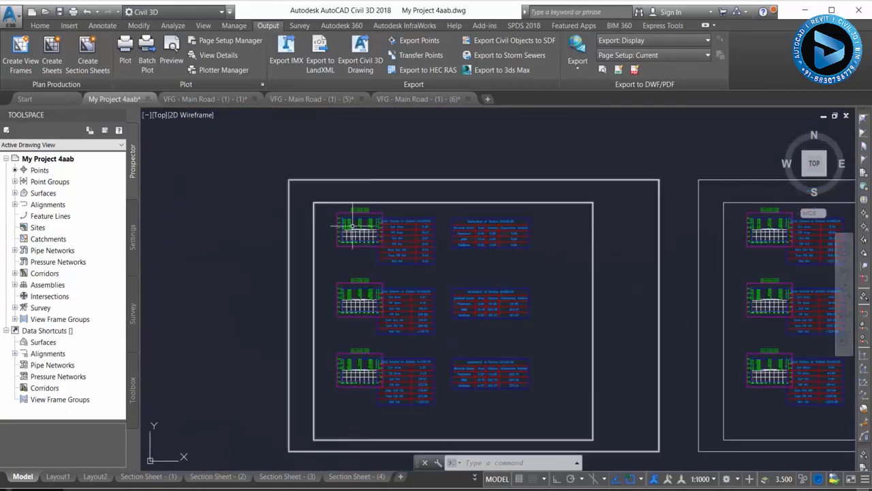
scroll(371, 225, up, 3)
scroll(512, 209, down, 2)
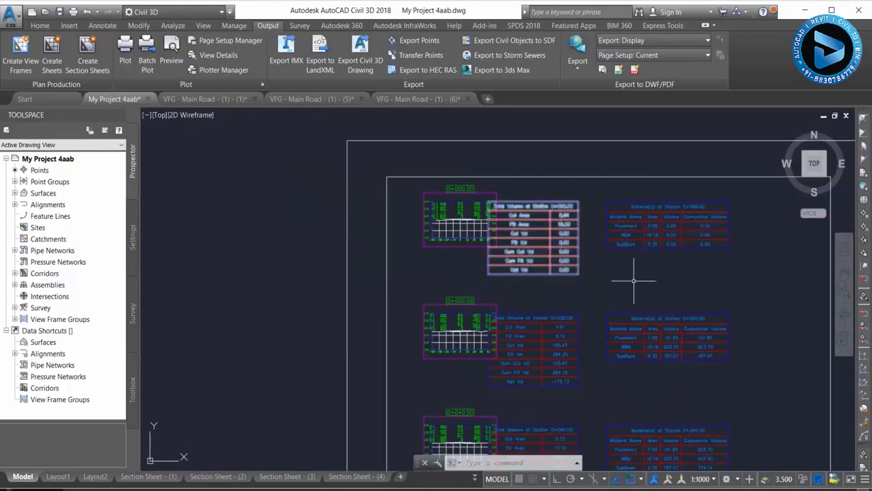
scroll(462, 272, down, 5)
scroll(462, 273, down, 5)
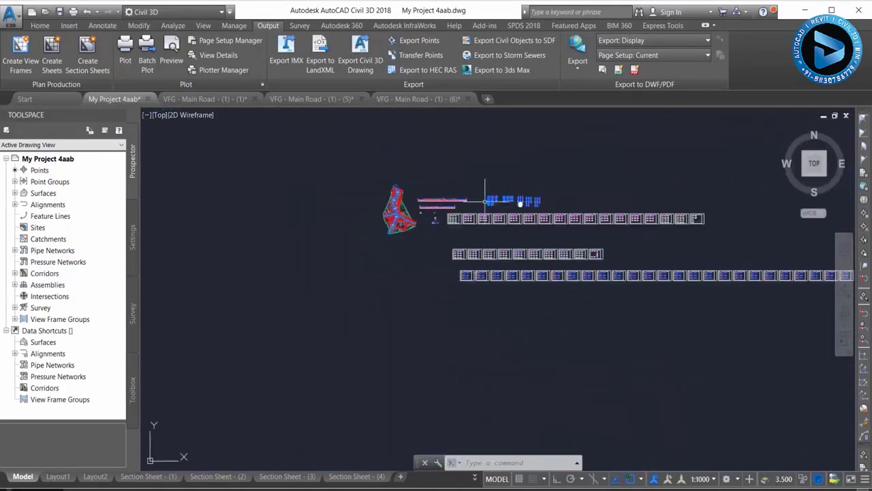
scroll(480, 201, up, 3)
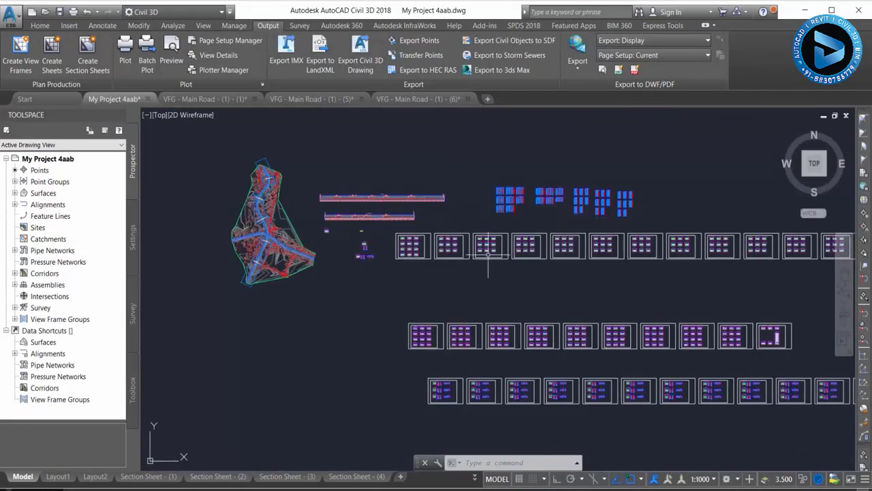
scroll(360, 249, up, 2)
scroll(352, 256, up, 4)
scroll(431, 202, down, 3)
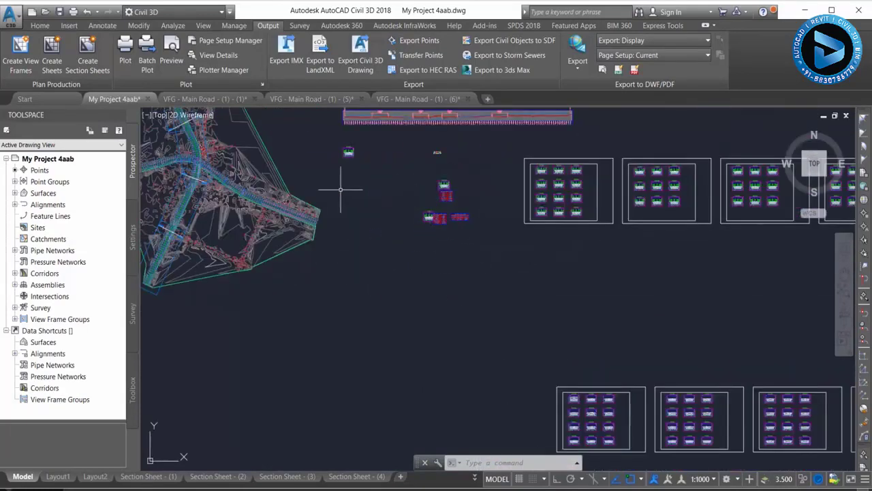
scroll(340, 189, down, 2)
Recentre and zoom out to show the whole site with its profiles and section sheets.
mouse_move(467, 227)
middle_down()
mouse_move(449, 221)
mouse_move(430, 251)
middle_up()
scroll(430, 251, up, 2)
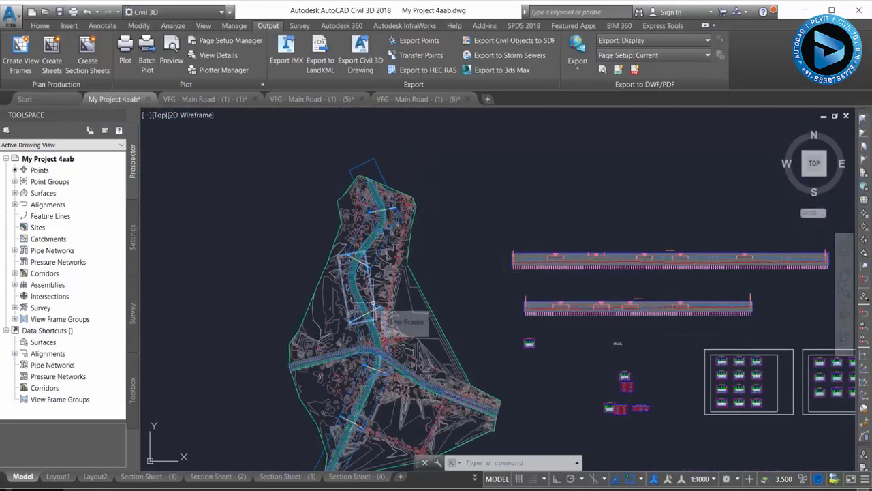
middle_drag(495, 261, 476, 206)
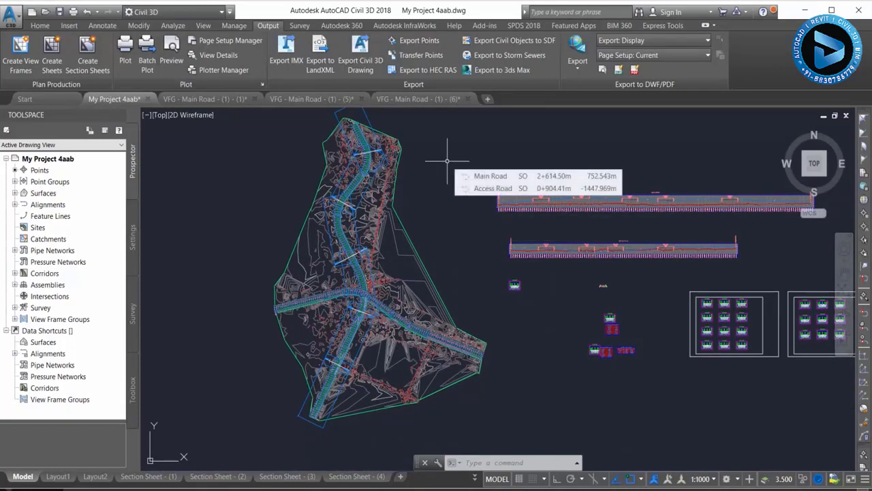
scroll(432, 283, up, 4)
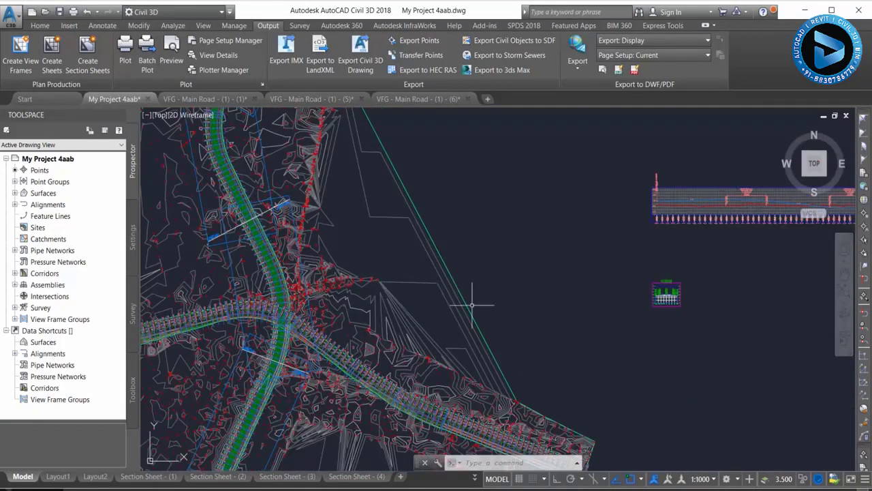
scroll(471, 305, down, 5)
middle_drag(590, 316, 501, 289)
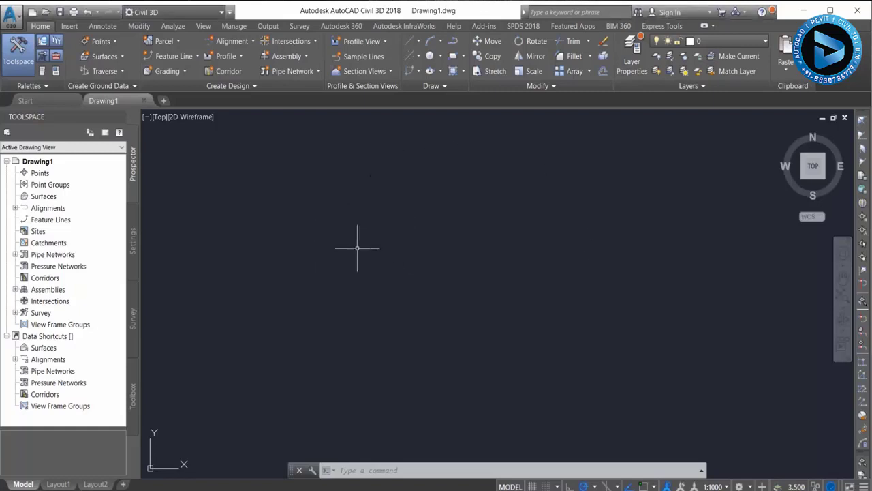
Open the Application menu to reveal Drawing Utilities with Drawing Settings and Units.
click(9, 15)
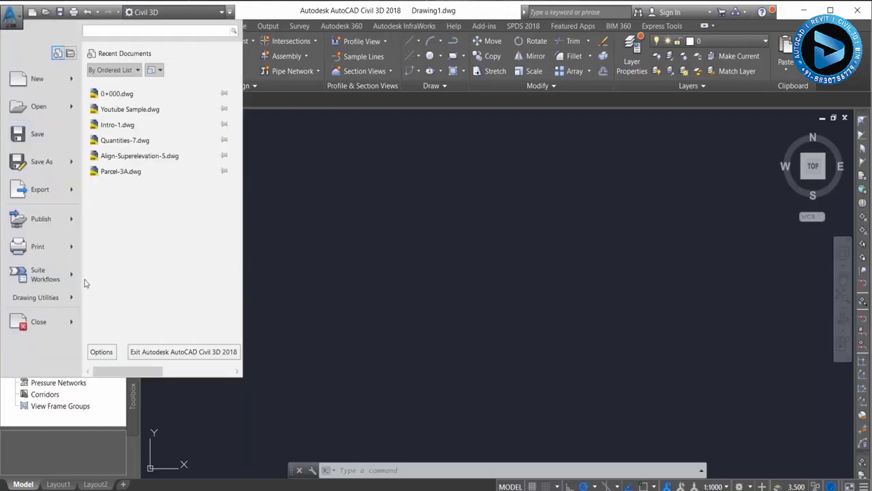
mouse_move(36, 297)
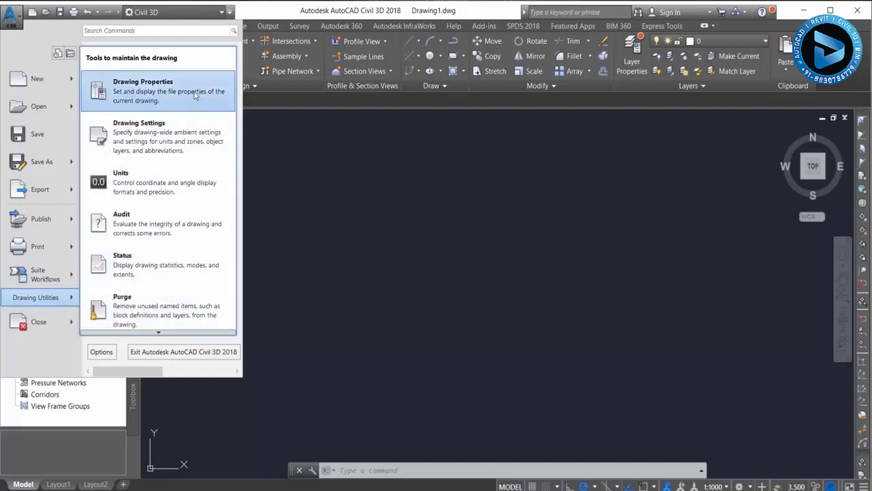
In Drawing Settings, confirm Meters drawing units, Degrees angular units and International Foot conversion.
click(150, 131)
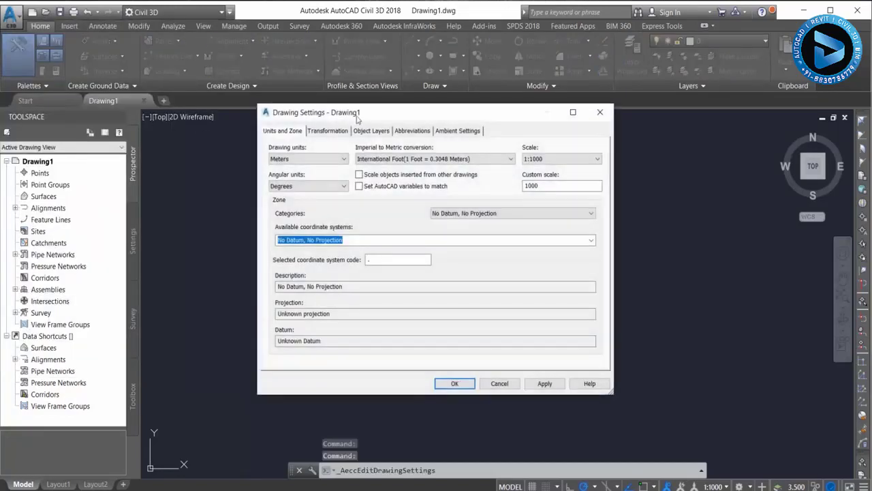
drag(361, 115, 371, 86)
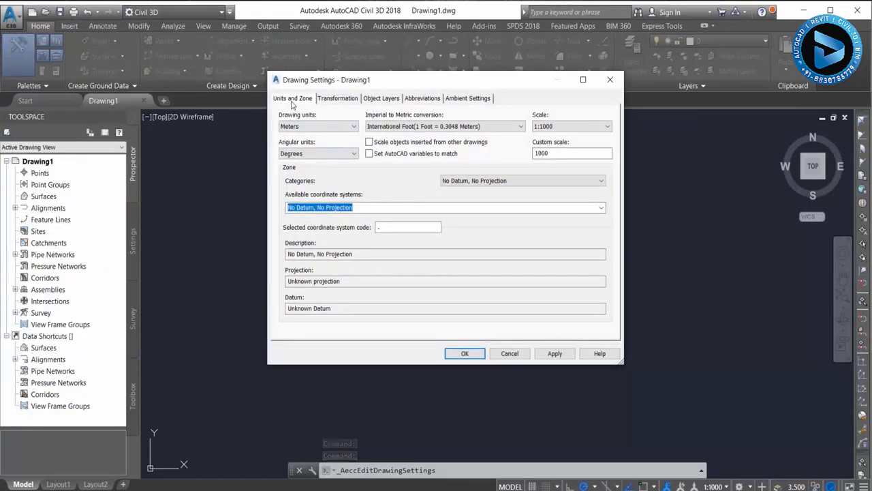
click(310, 128)
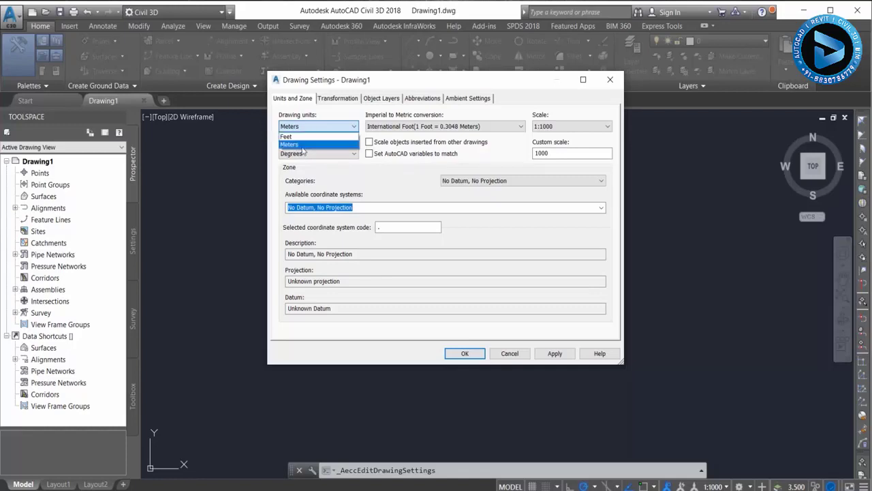
click(302, 144)
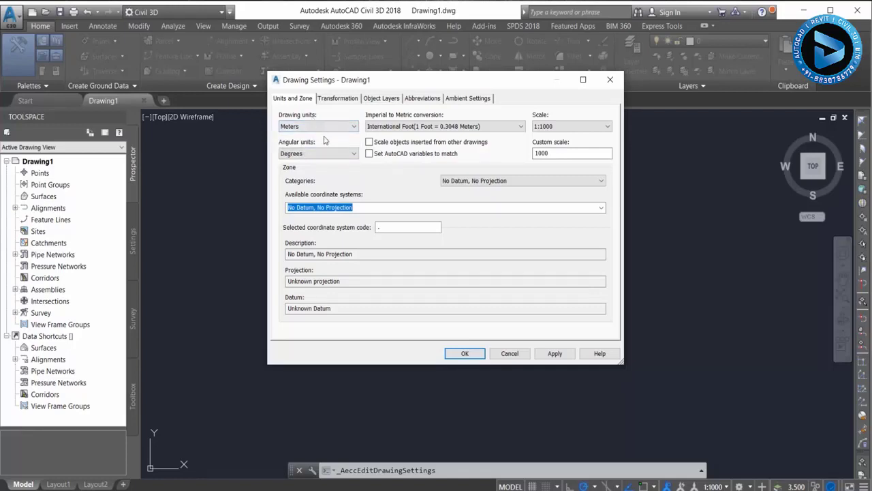
click(317, 154)
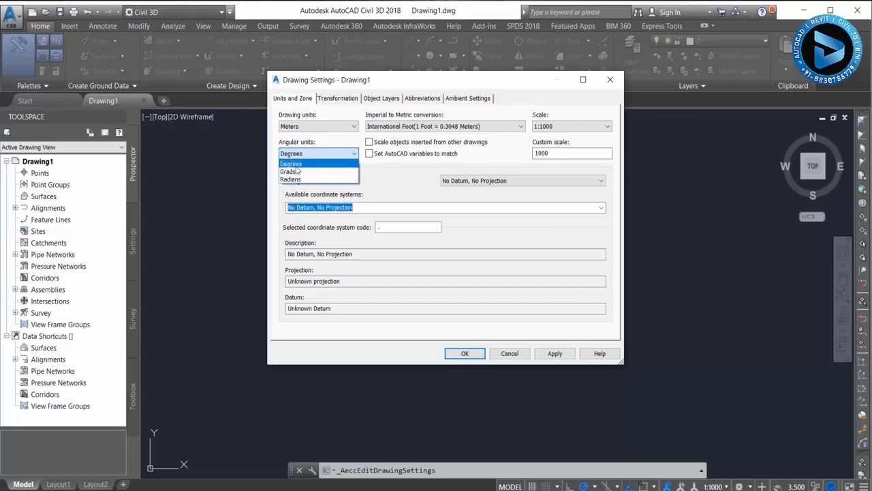
click(295, 166)
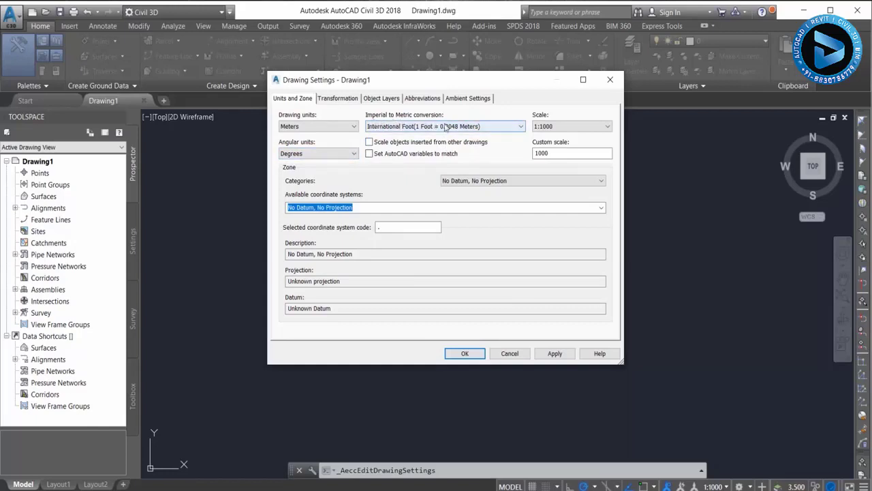
click(445, 127)
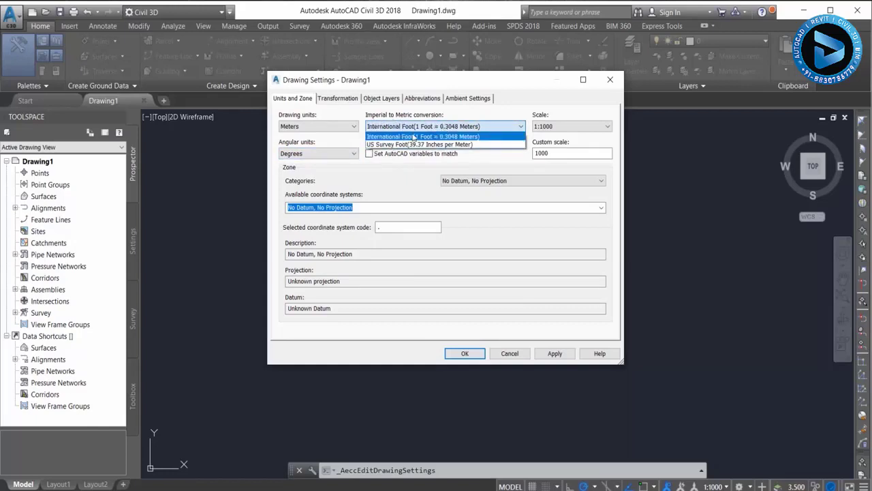
click(475, 137)
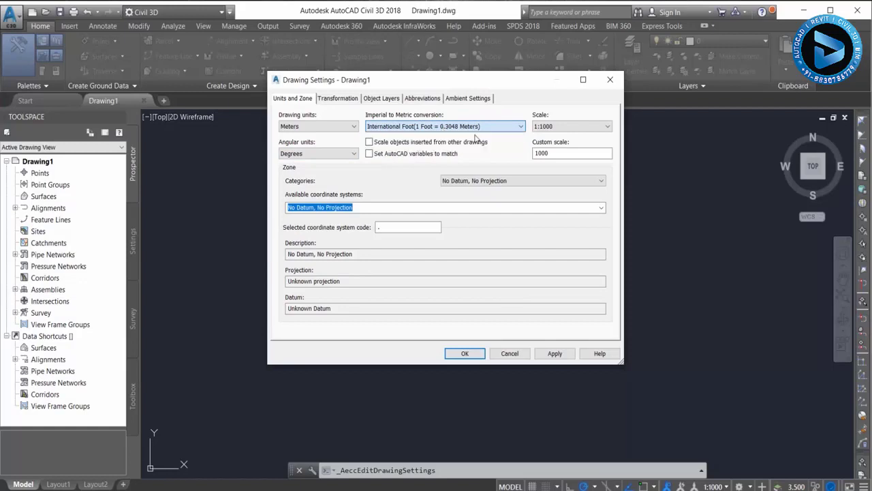
Set the drawing scale to 1:1000.
click(563, 128)
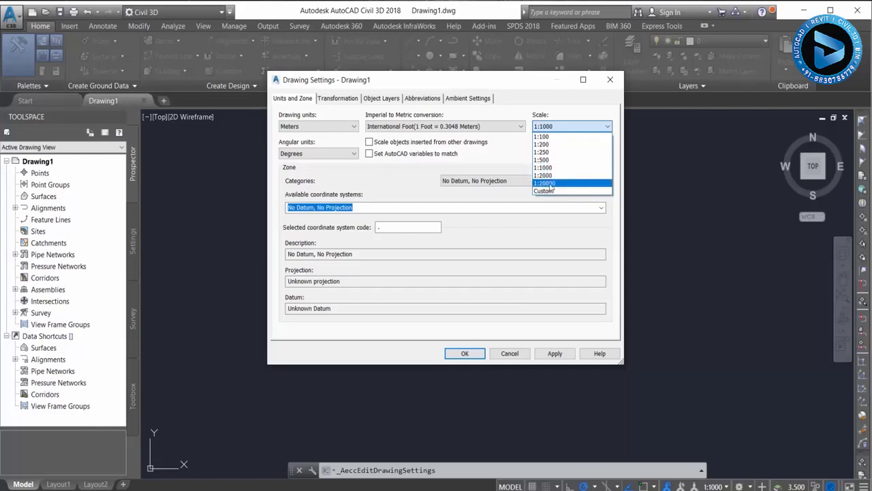
click(549, 192)
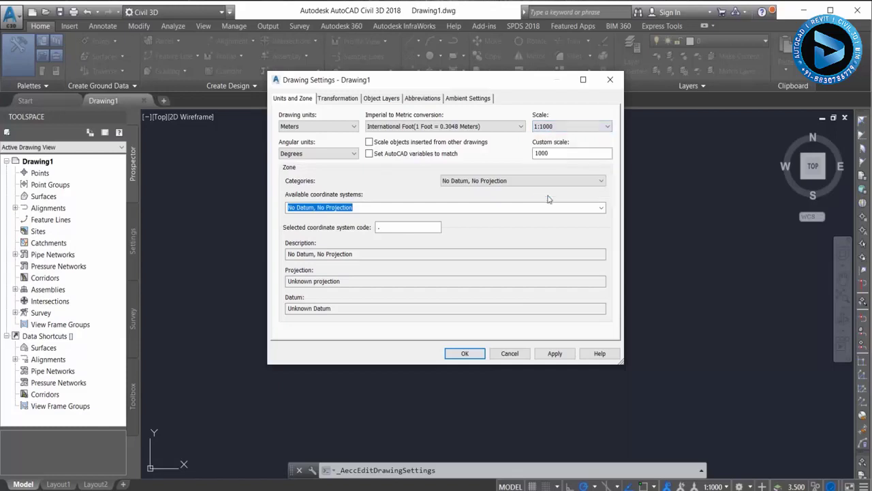
click(572, 127)
click(557, 192)
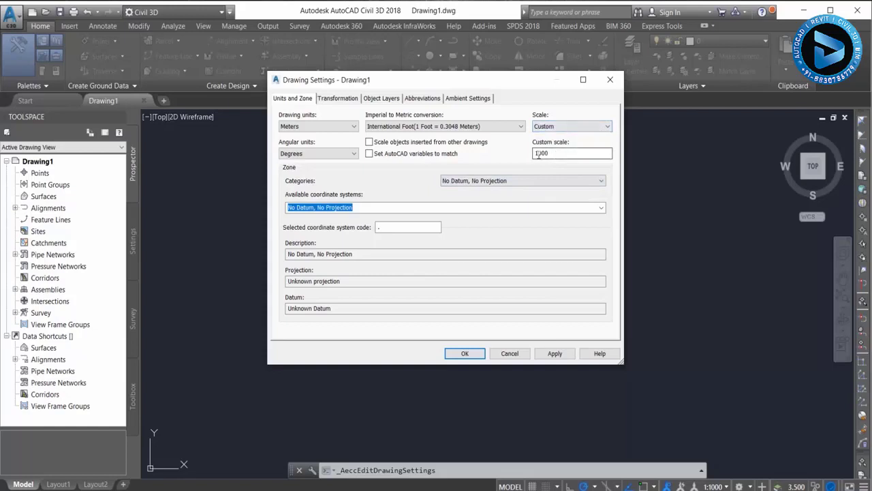
click(556, 127)
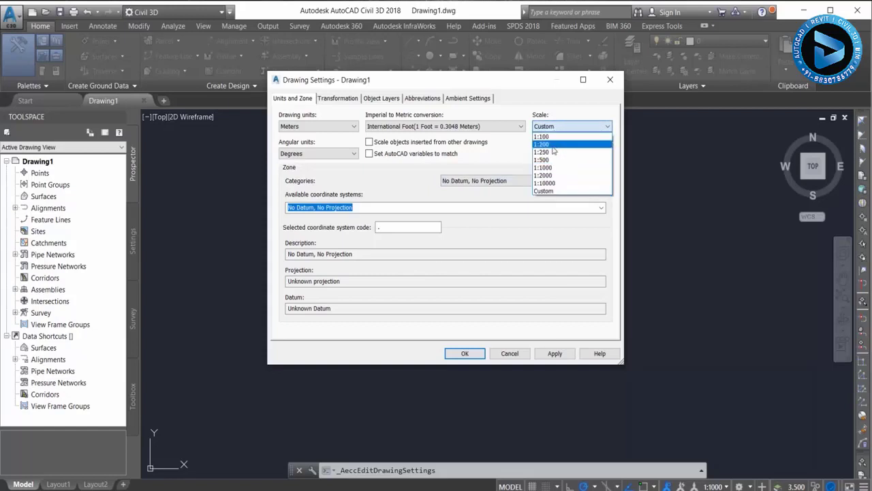
click(553, 168)
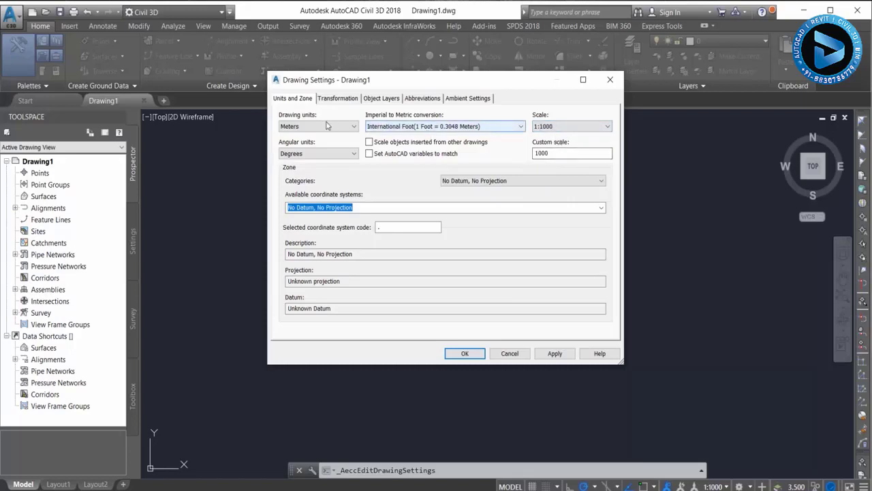
click(518, 185)
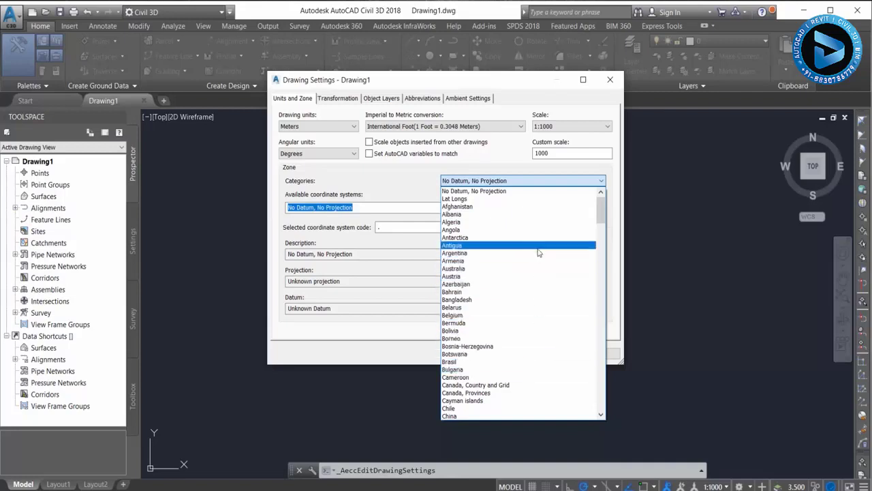
Set the coordinate zone to Pakistan, east of 72deg East (UTM 43N), Kalianpur 1962, code PAK-43.
key(p)
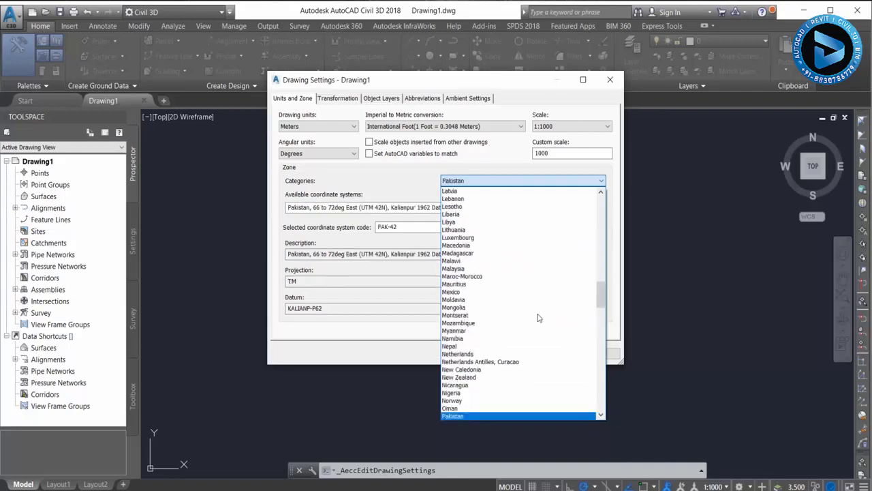
click(509, 417)
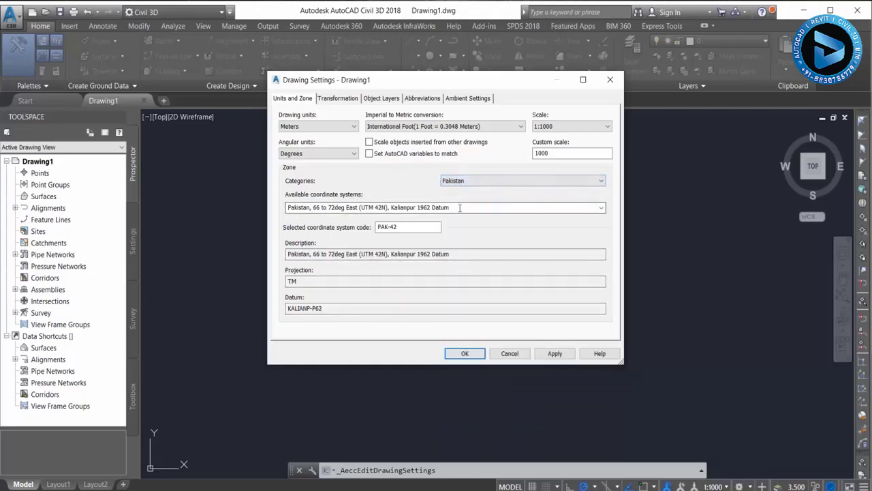
click(603, 208)
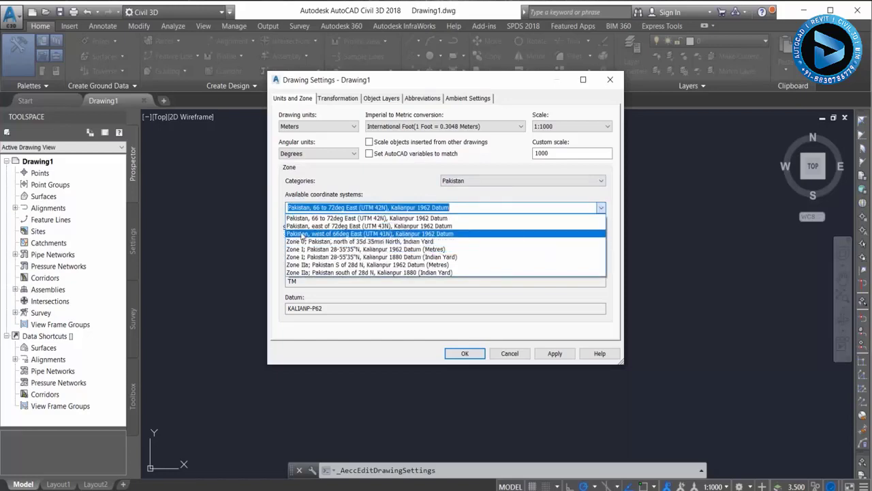
click(332, 225)
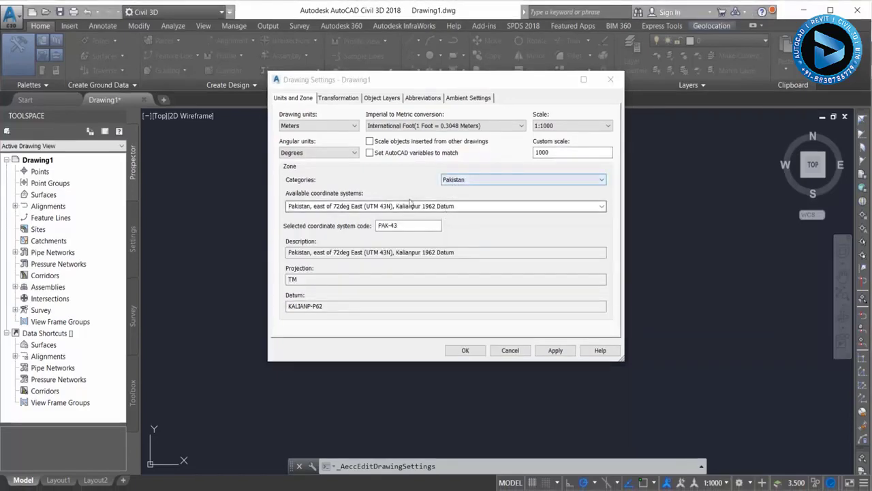
click(601, 206)
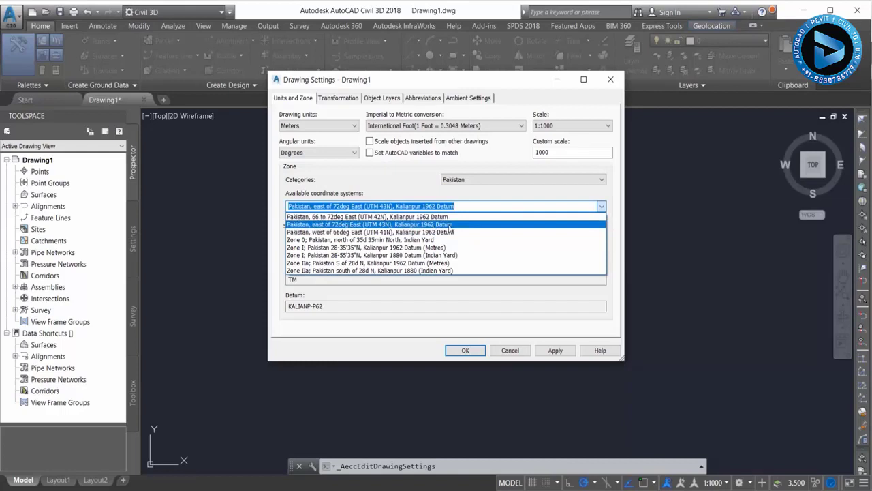
click(450, 226)
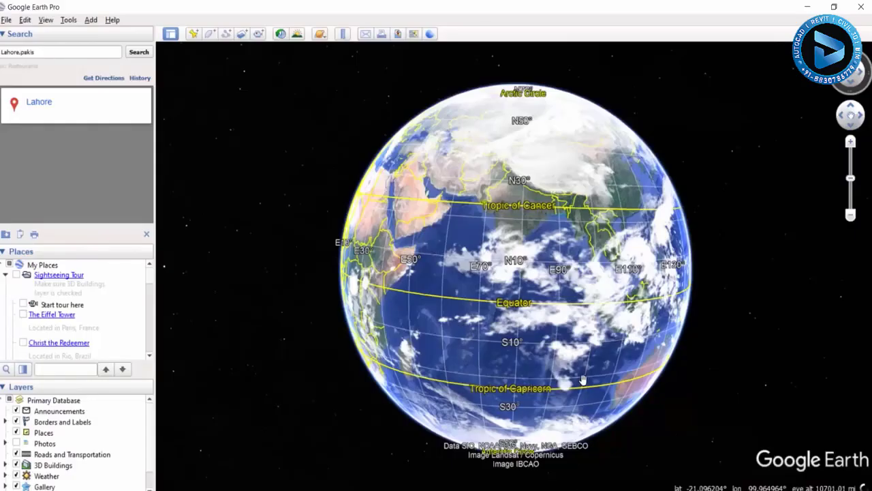
Rotate the globe to bring Southeast Asia and Australia into view.
drag(561, 286, 504, 300)
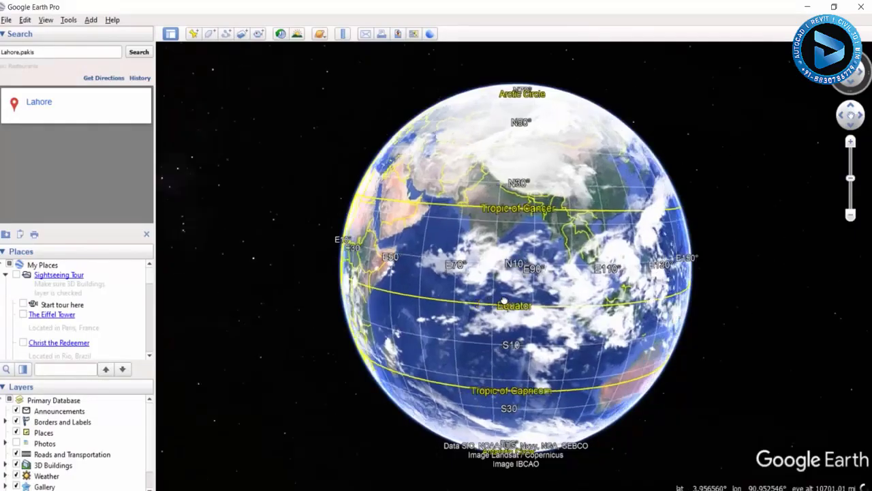
drag(550, 271, 496, 270)
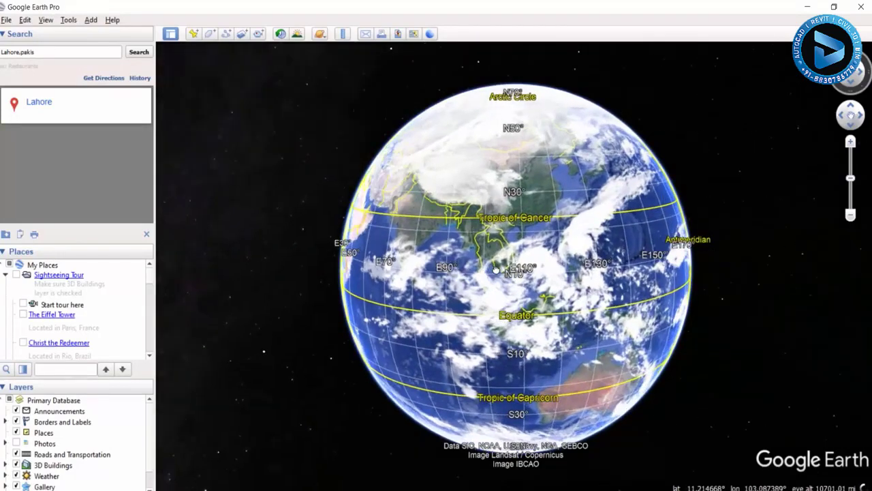
drag(485, 240, 484, 237)
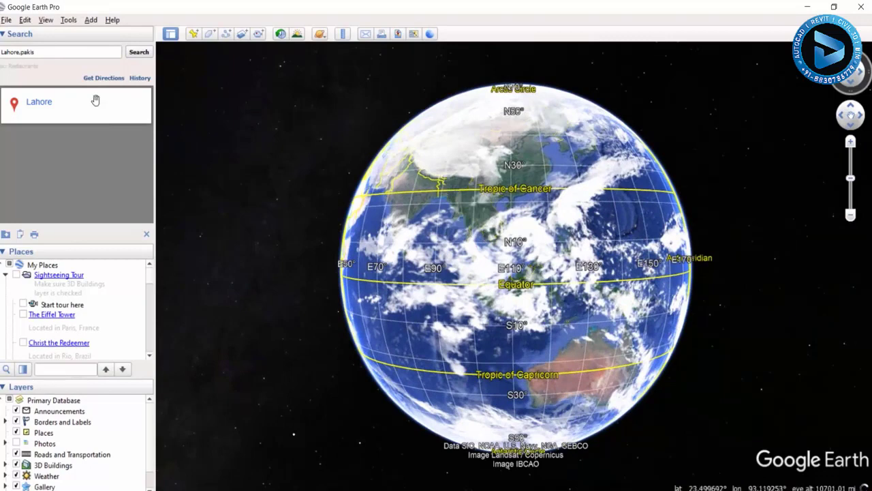
Turn the latitude/longitude grid off and back on from the View menu.
click(46, 19)
click(49, 121)
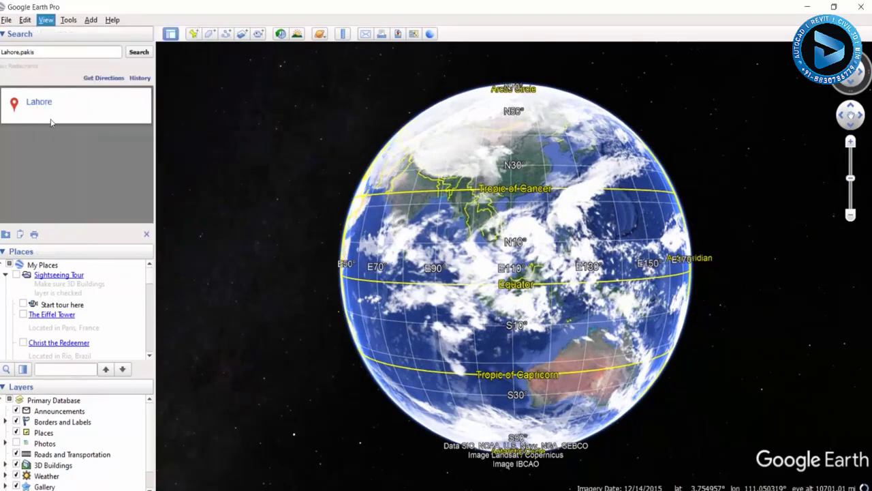
click(51, 22)
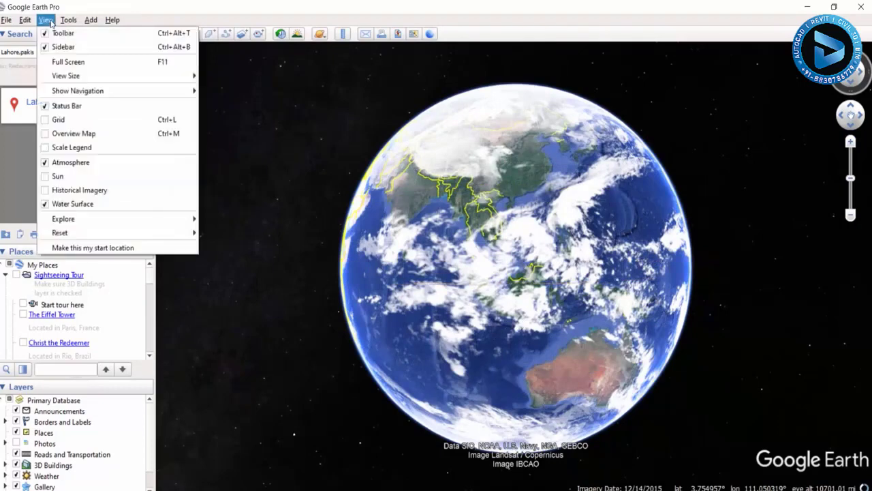
click(49, 120)
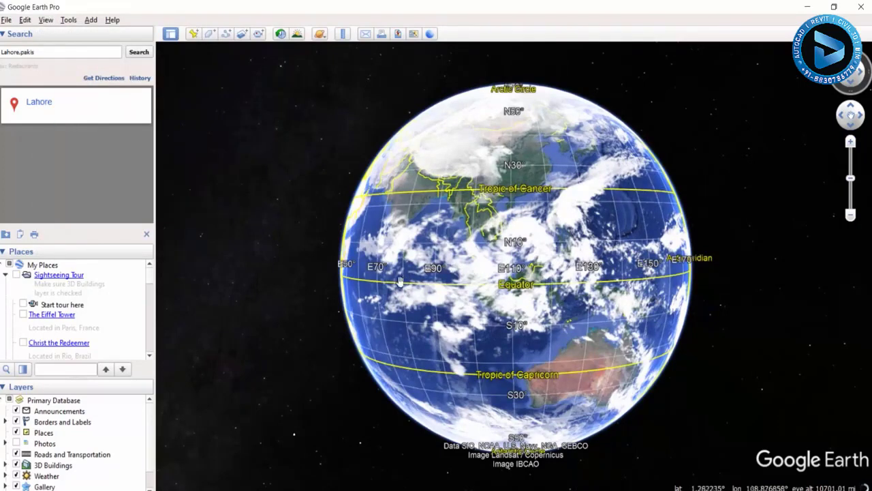
Switch the grid to Universal Transverse Mercator in Options, then zoom toward Southeast Asia.
click(68, 21)
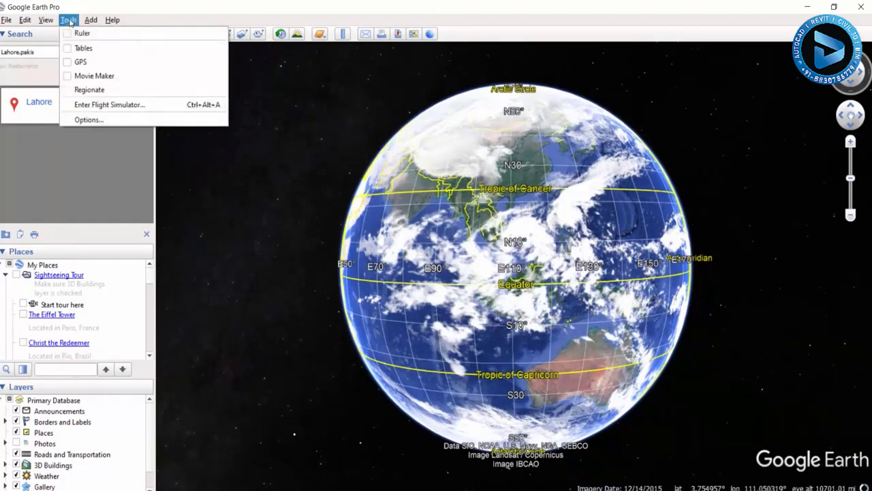
click(95, 120)
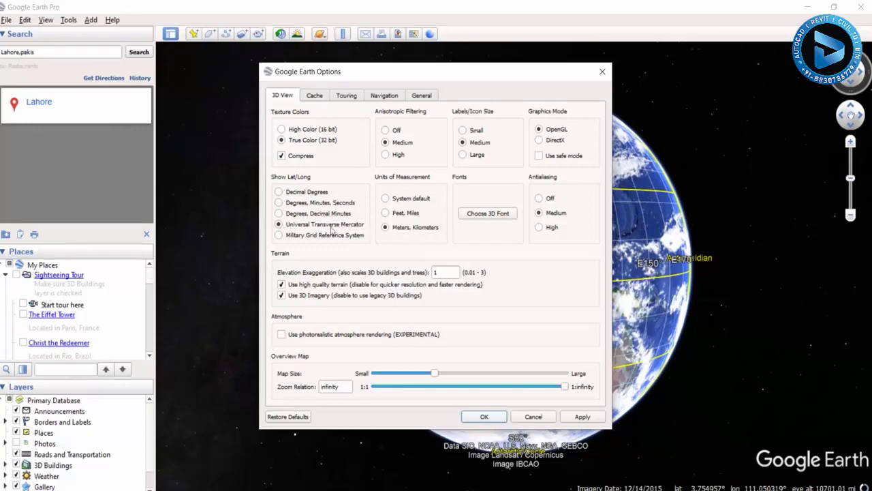
click(579, 417)
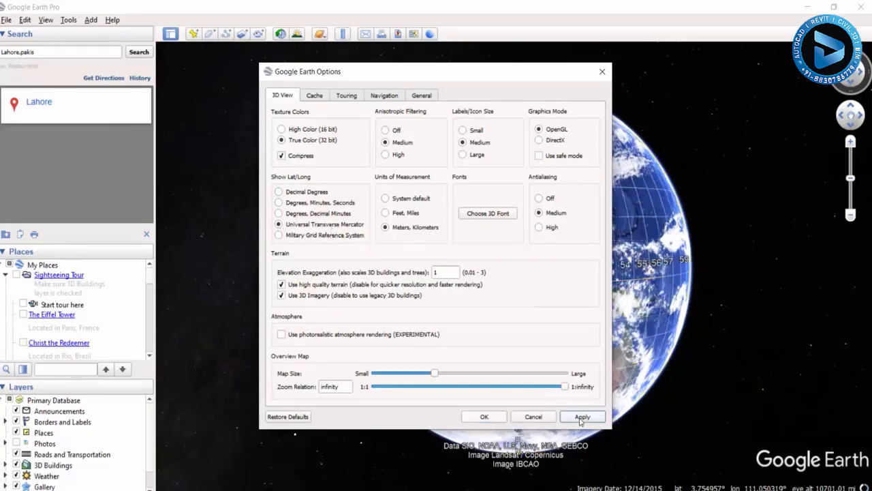
click(495, 417)
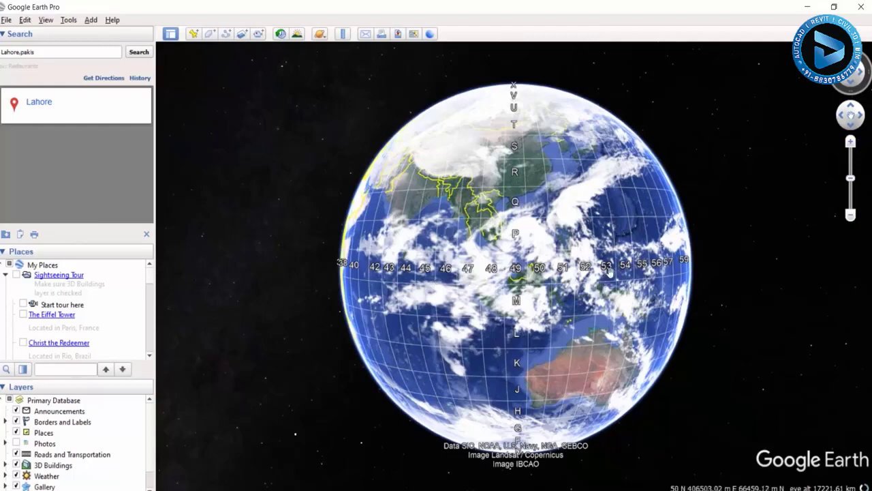
scroll(607, 269, up, 3)
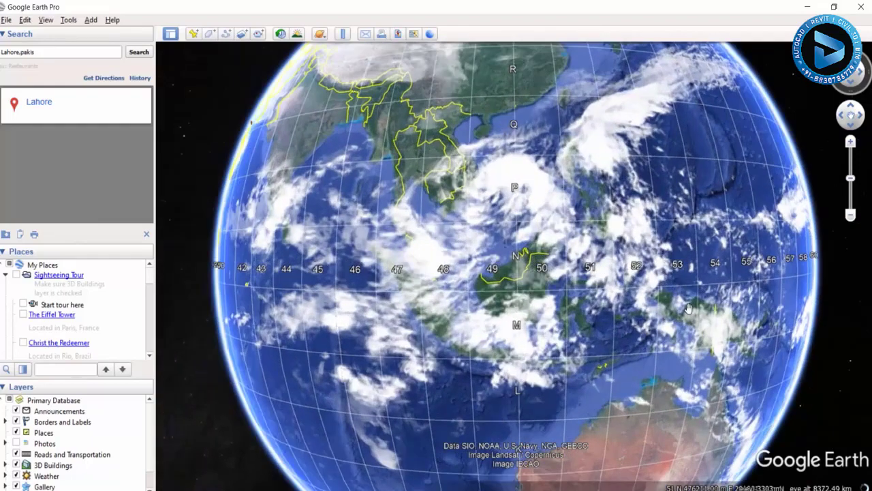
drag(688, 308, 545, 230)
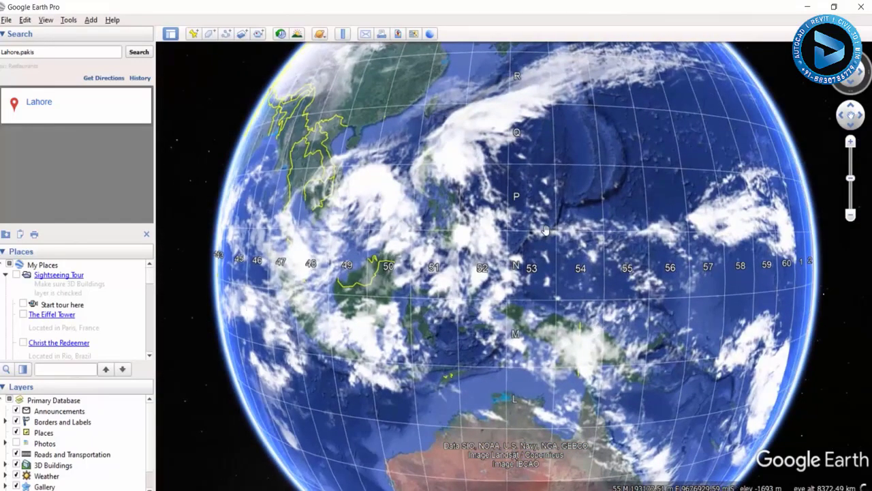
Search Google Earth for 'Lahore, Pakistan' and zoom in on central Lahore.
click(46, 52)
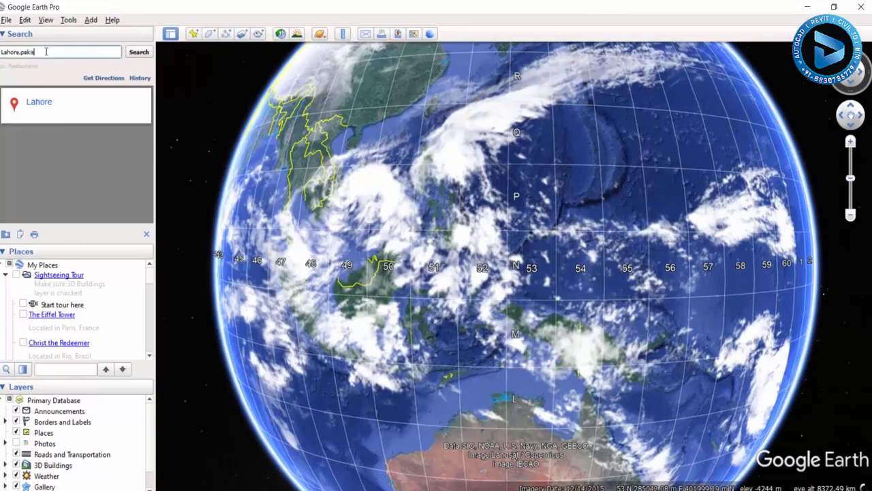
triple_click(52, 51)
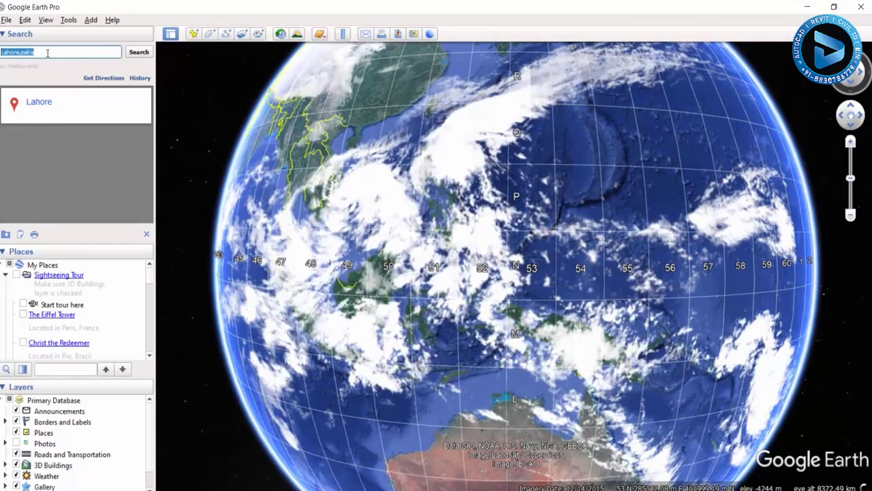
text(Lahore)
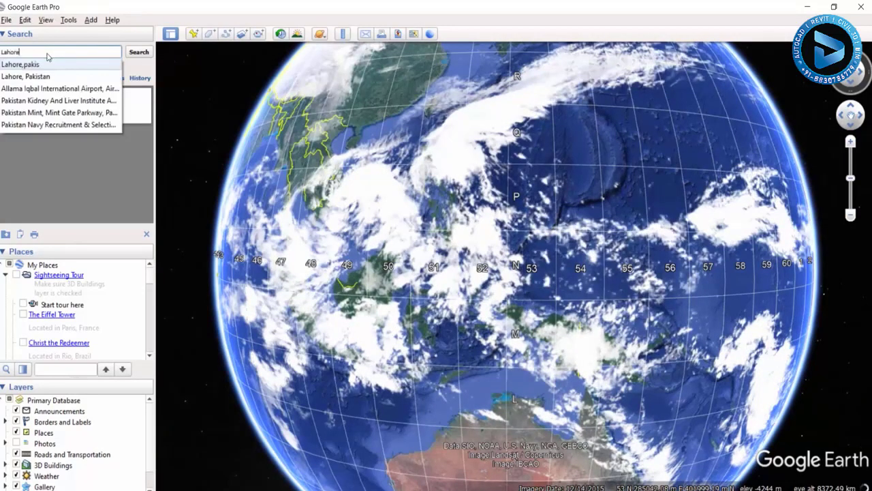
text(,pakis)
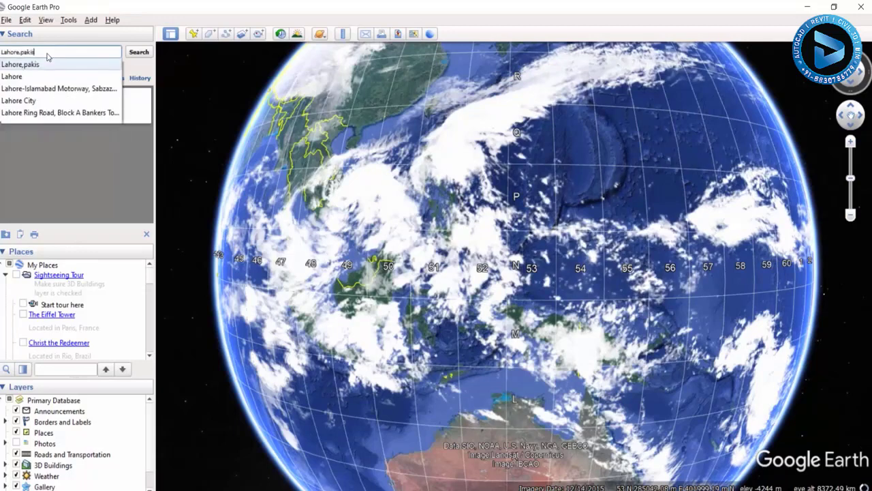
text(an)
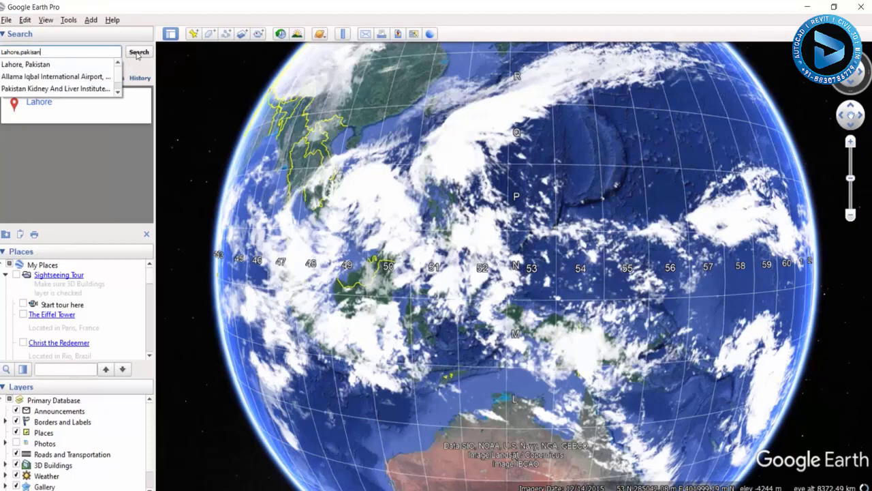
click(30, 69)
click(143, 53)
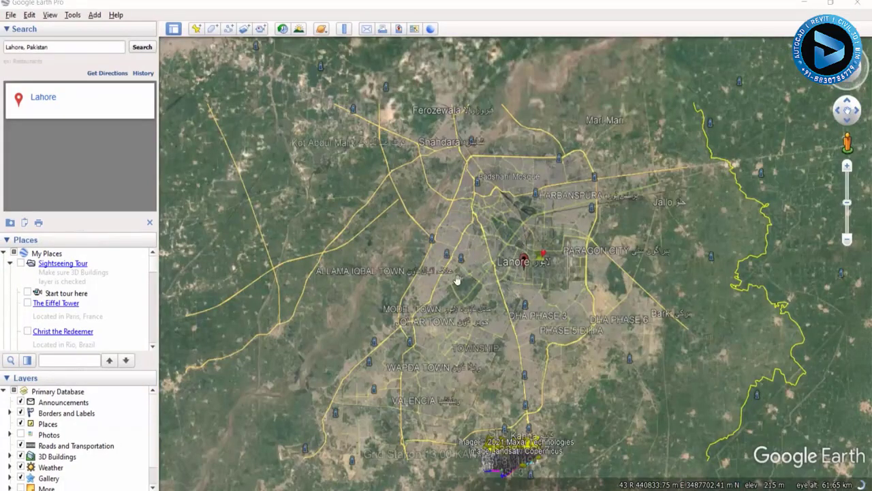
scroll(523, 252, up, 3)
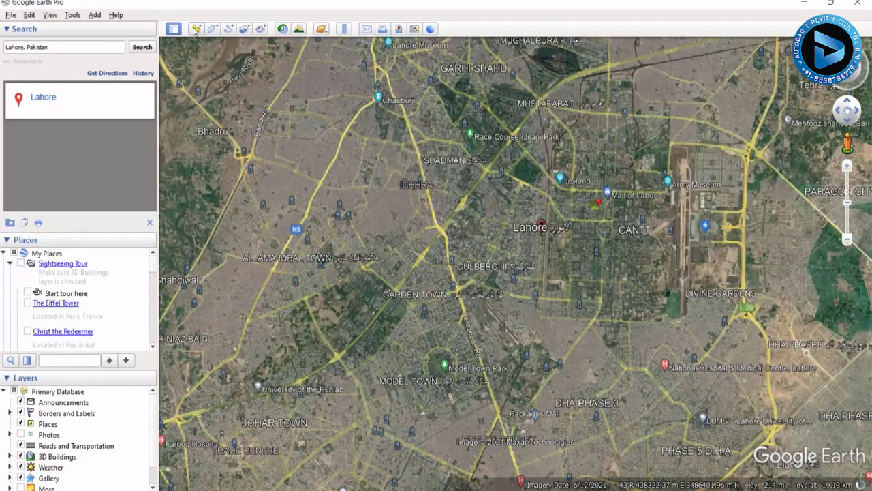
Drop a new placemark over central Lahore and read its UTM zone, 43 R.
click(195, 28)
mouse_move(508, 251)
mouse_down()
mouse_move(449, 174)
mouse_move(414, 325)
mouse_move(396, 243)
mouse_up()
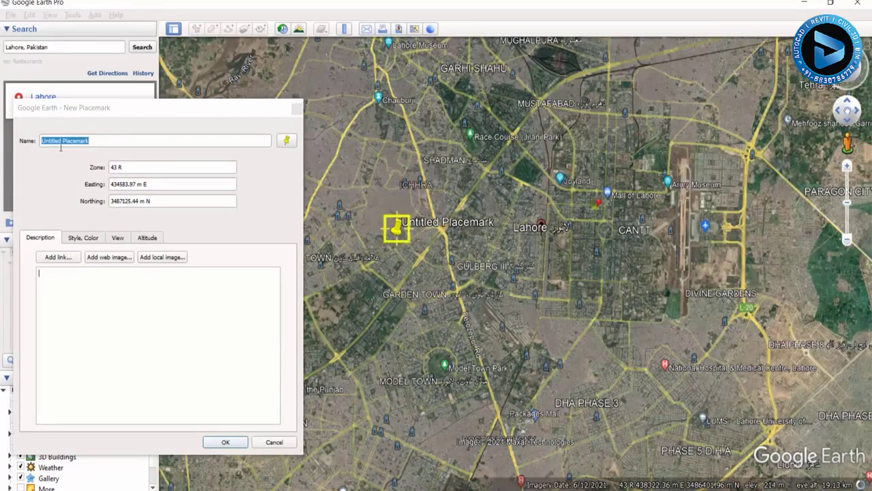
mouse_move(134, 169)
mouse_down()
mouse_move(94, 174)
mouse_move(112, 167)
mouse_up()
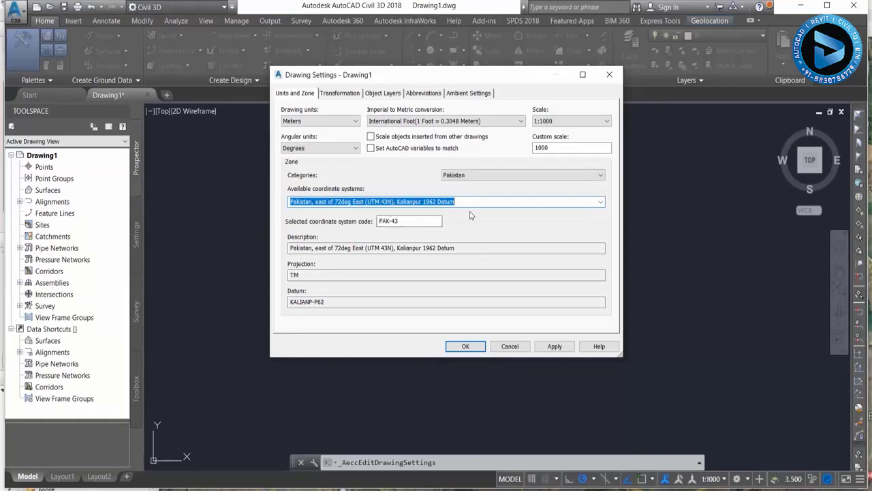
Apply the Pakistan UTM 43N Kalianpur 1962 (PAK-43) coordinate system and close Drawing Settings.
click(555, 347)
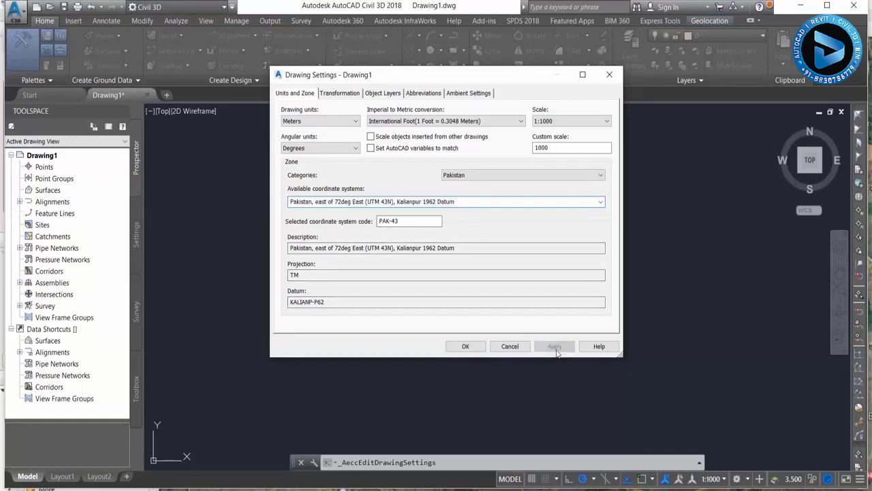
click(466, 346)
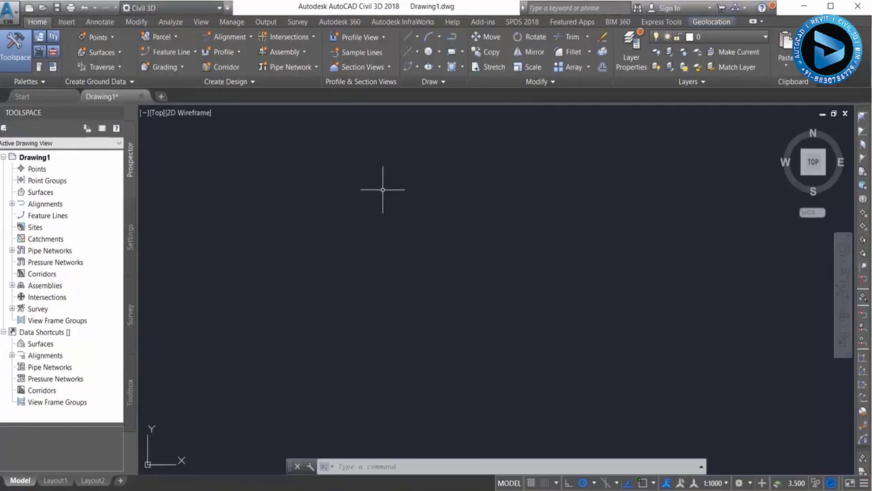
Save as 'My Project in civil 3d', AutoCAD 2000/LT2000 format, in Desktop's Civil 3d Complete Poject folder.
click(56, 7)
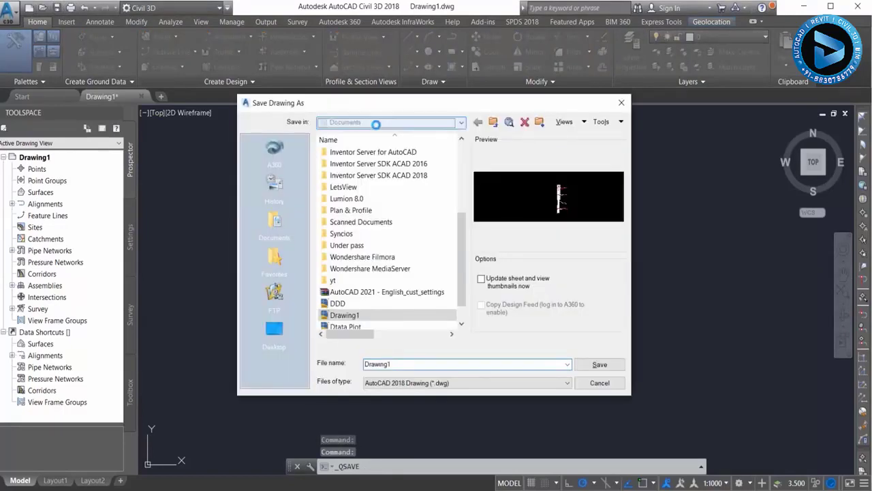
click(376, 124)
click(340, 133)
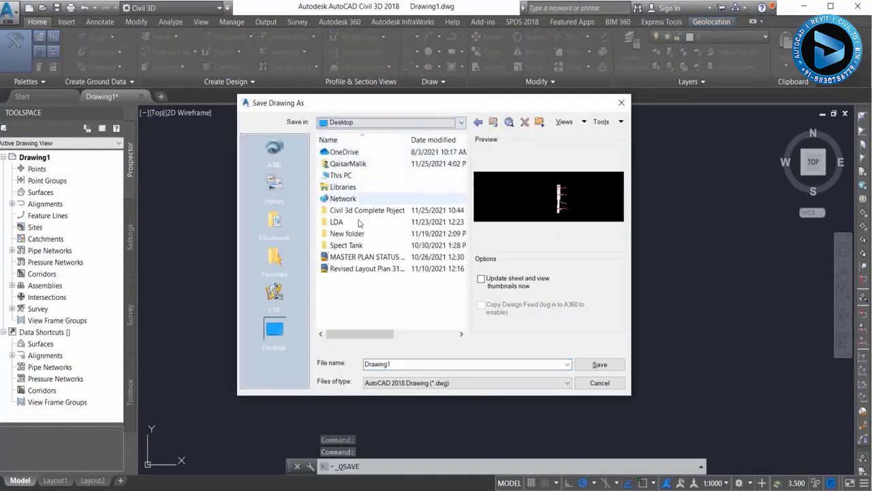
double_click(366, 212)
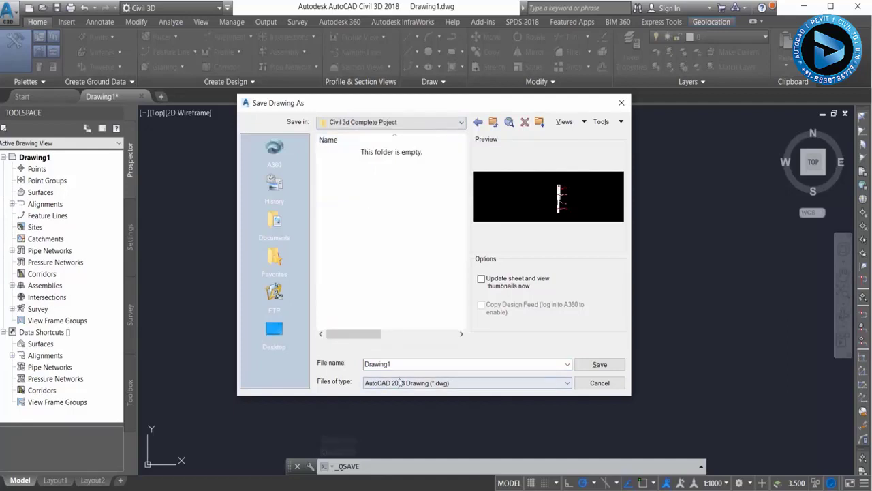
double_click(416, 363)
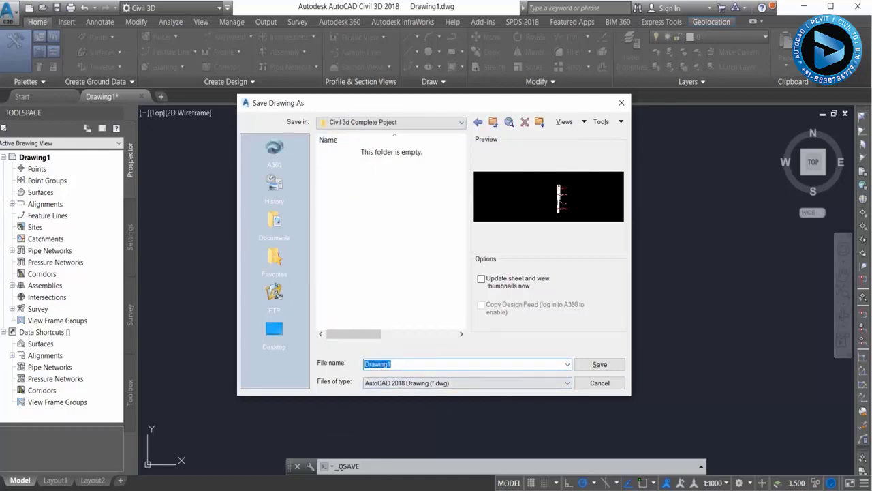
text(My Project in civil 3d)
click(428, 383)
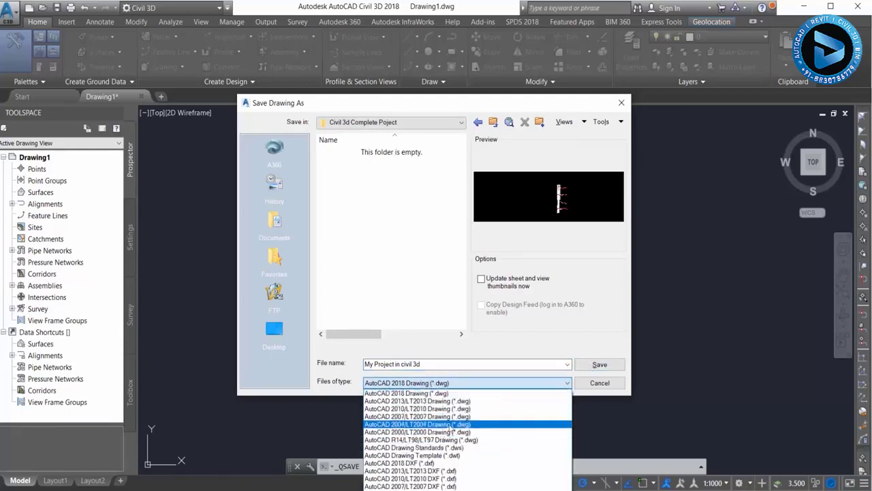
click(449, 432)
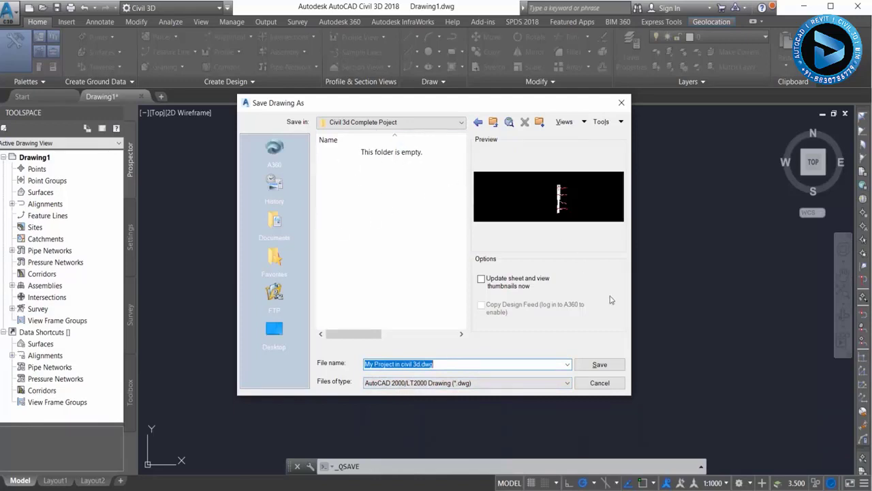
click(597, 365)
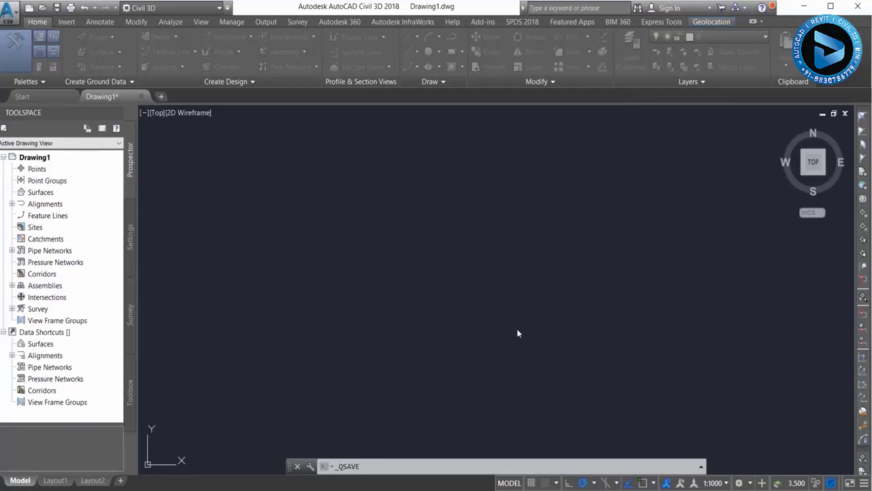
Let the save finish, pan the drawing view, and bring up the Insert ribbon tools.
click(420, 203)
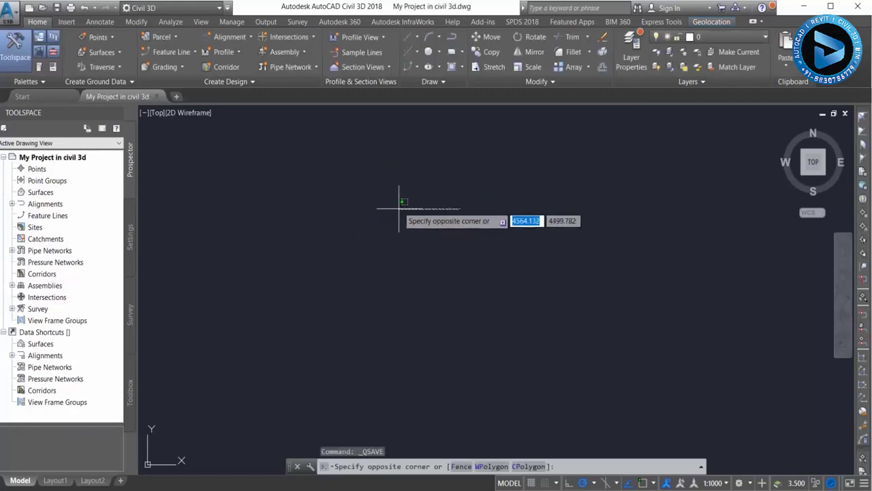
click(400, 197)
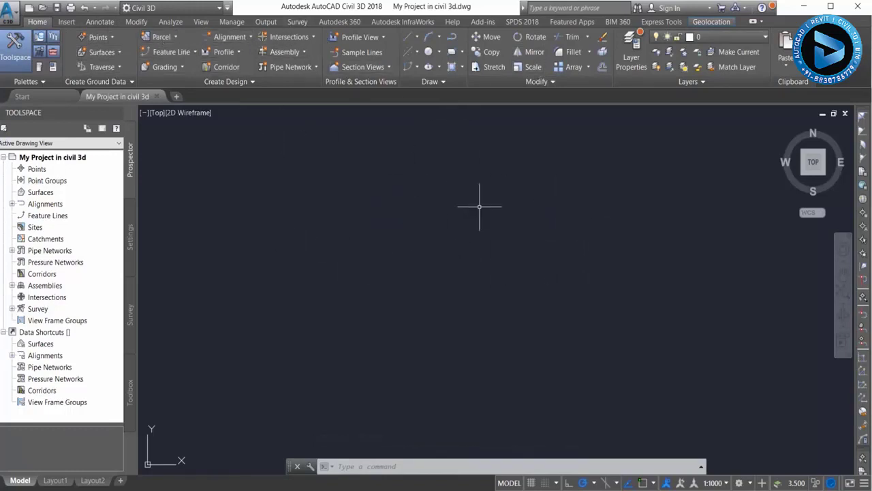
middle_click(490, 256)
click(68, 23)
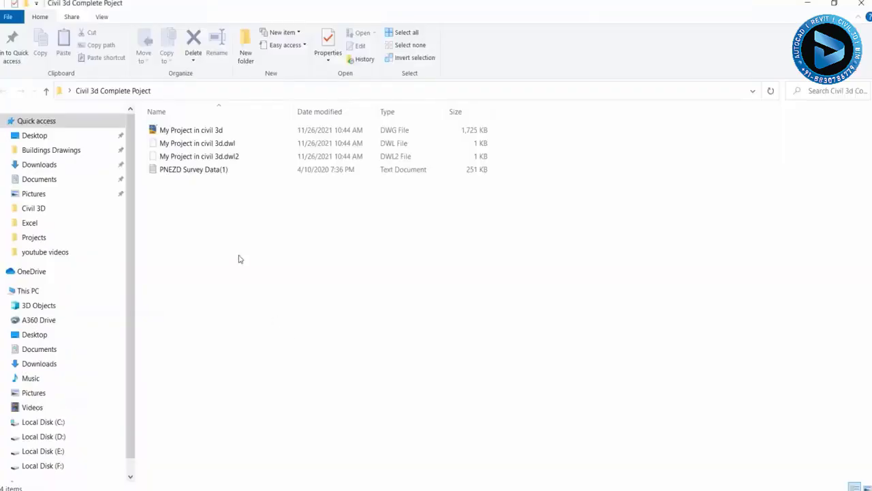
Open PNEZD Survey Data(1) in Notepad, scroll through its point records, then close it.
click(192, 173)
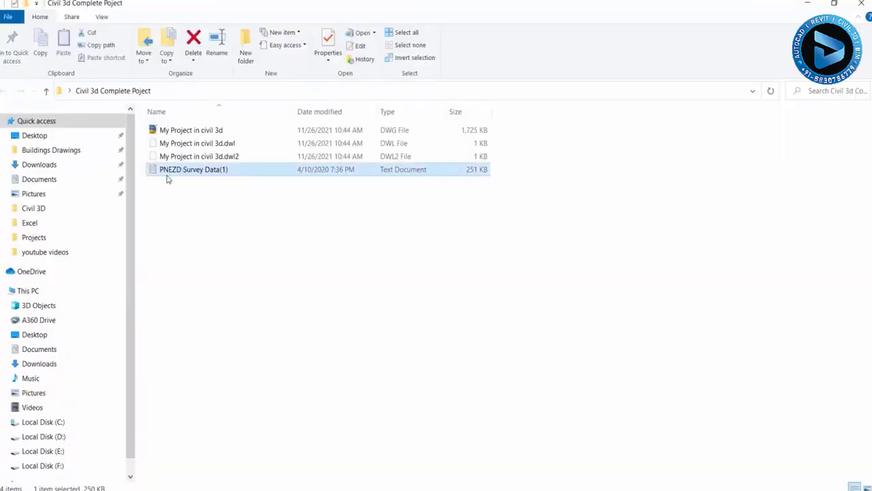
double_click(190, 175)
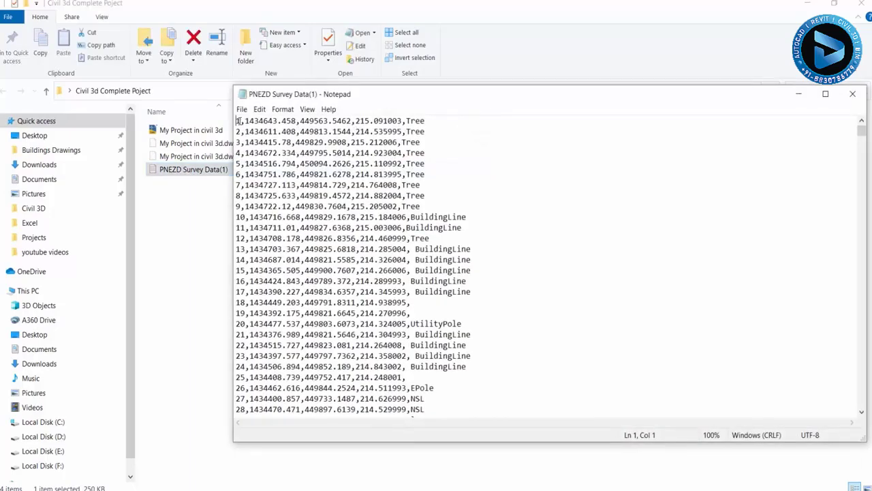
drag(244, 120, 424, 121)
scroll(428, 234, down, 7)
scroll(428, 234, down, 8)
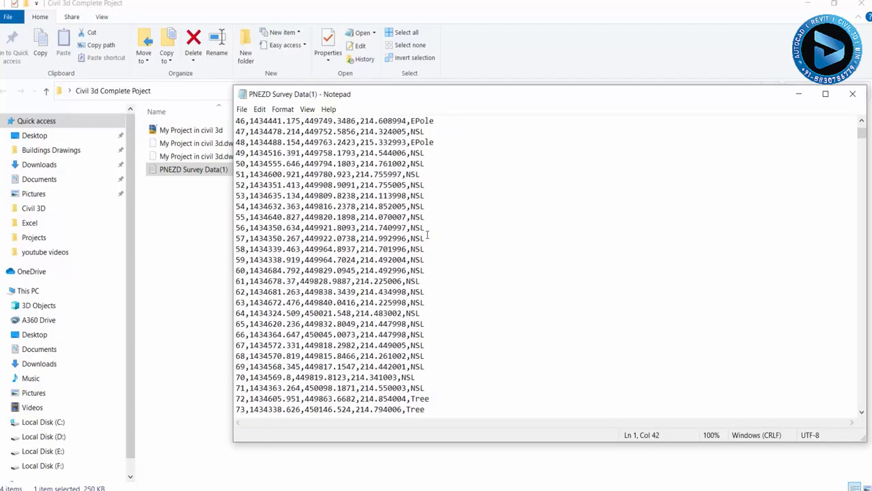
scroll(428, 234, down, 12)
mouse_move(862, 137)
mouse_down()
mouse_move(869, 415)
mouse_move(863, 127)
mouse_up()
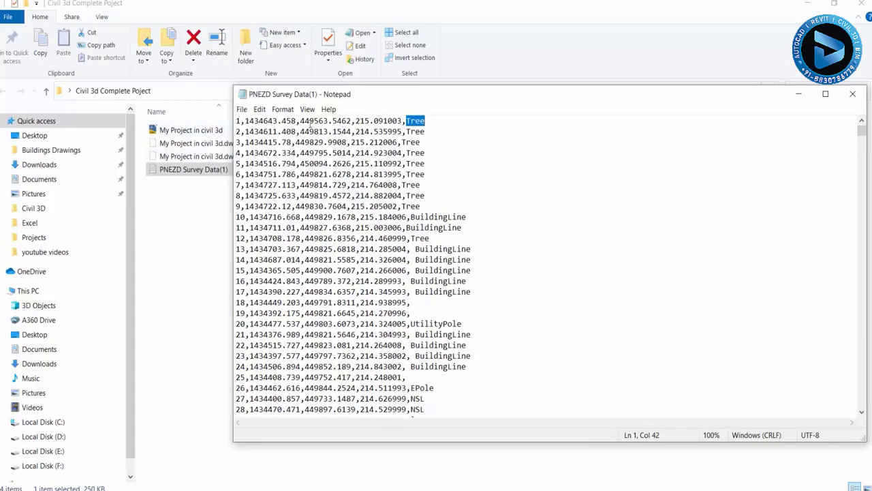
click(324, 132)
click(852, 94)
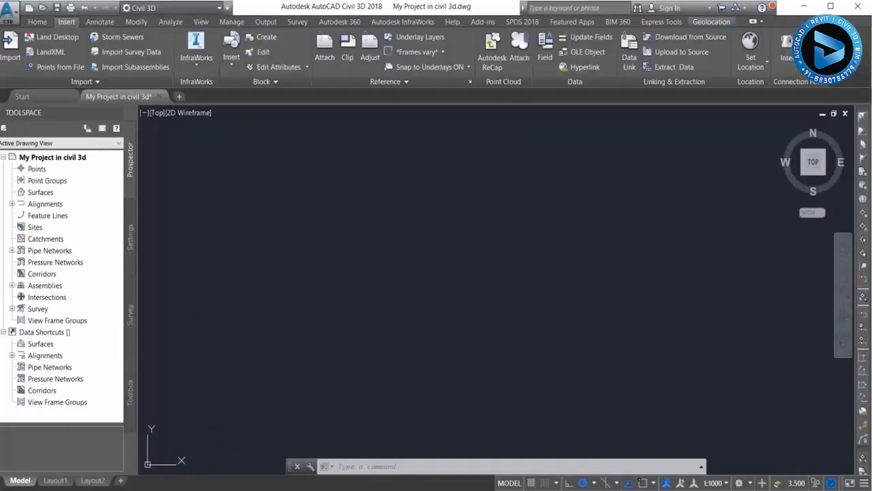
Start Import Points and add PNEZD Survey Data(1) as the source file.
click(46, 75)
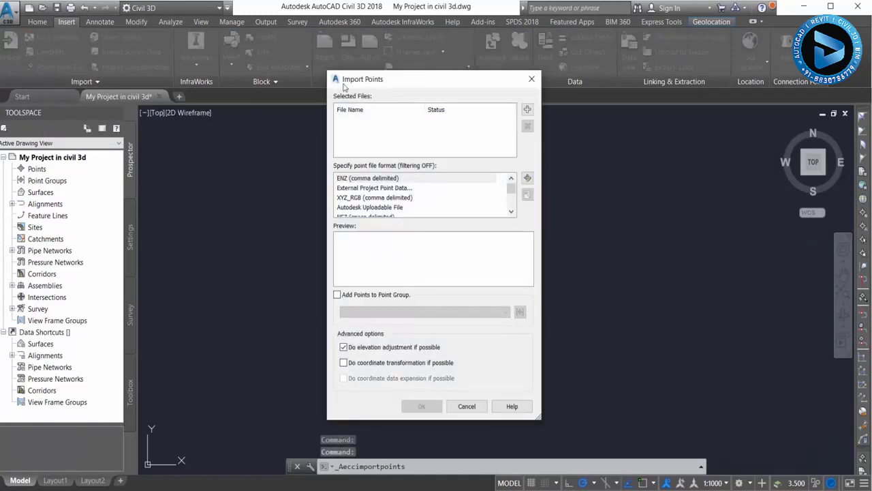
click(527, 110)
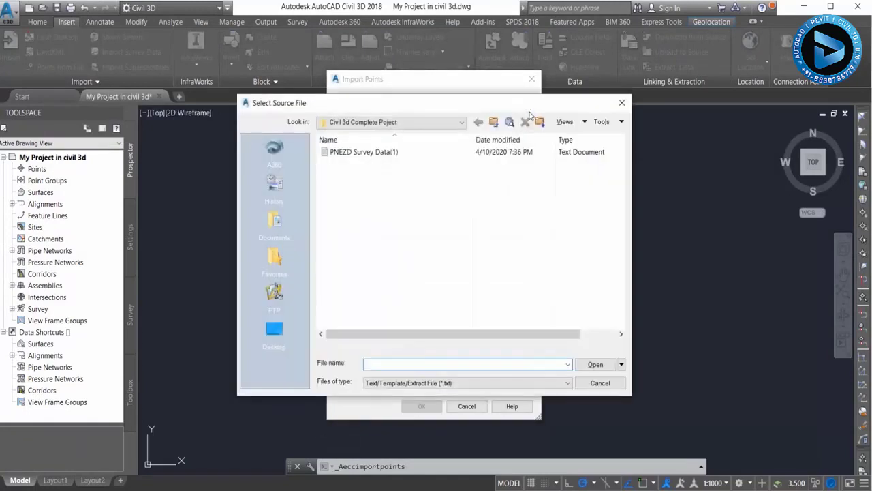
click(348, 154)
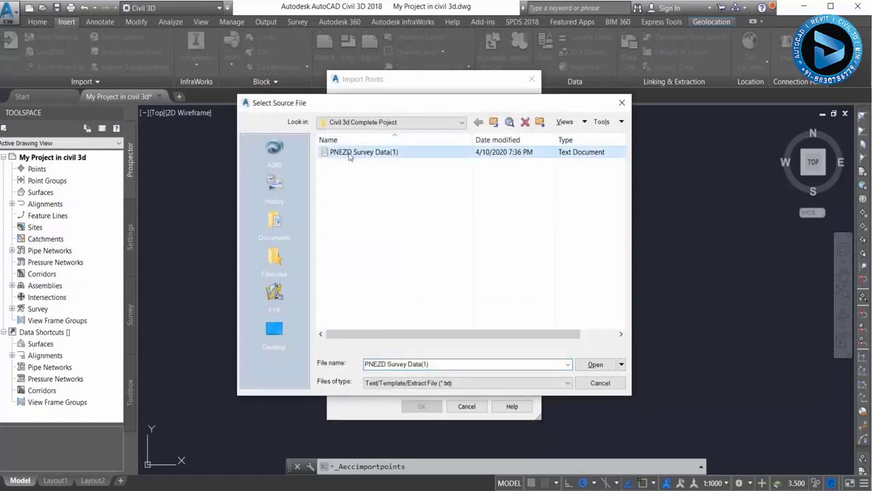
mouse_move(378, 156)
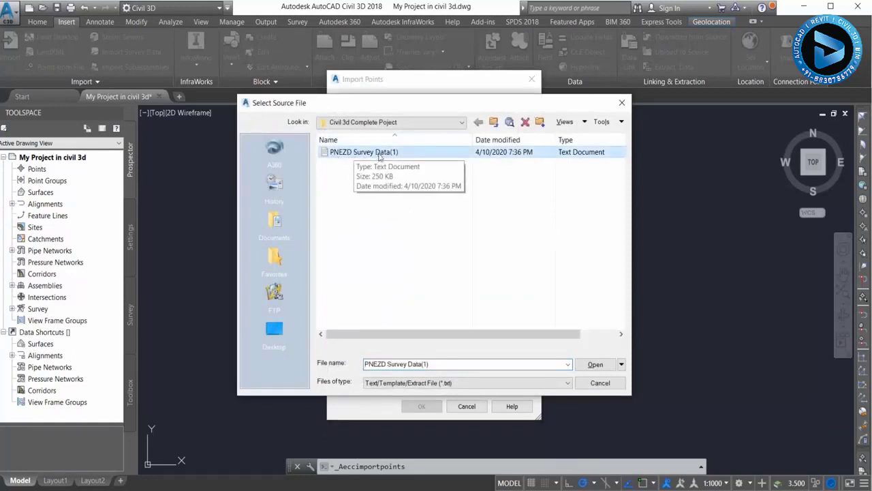
click(596, 364)
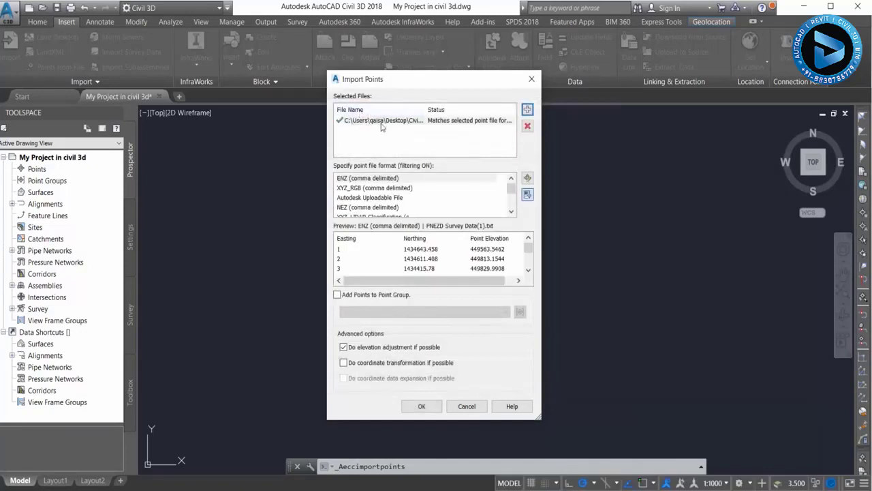
Set the point file format to PENZD (comma delimited).
click(345, 188)
click(350, 197)
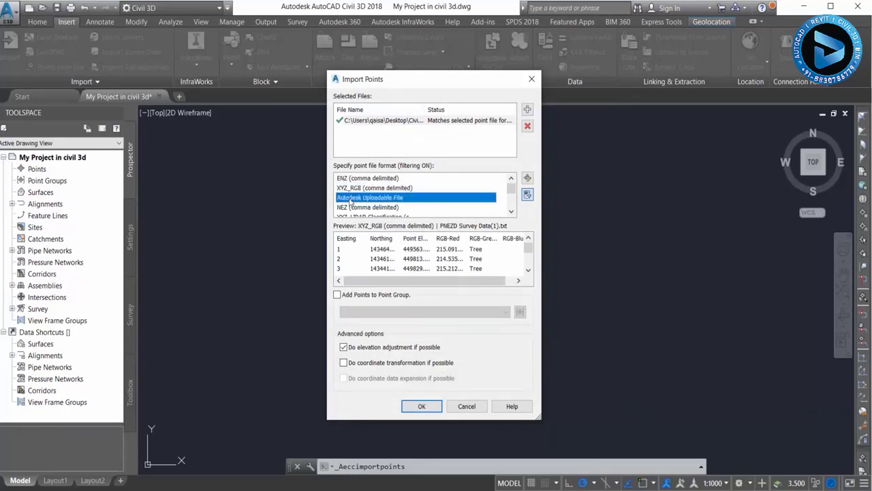
scroll(351, 201, down, 1)
click(361, 189)
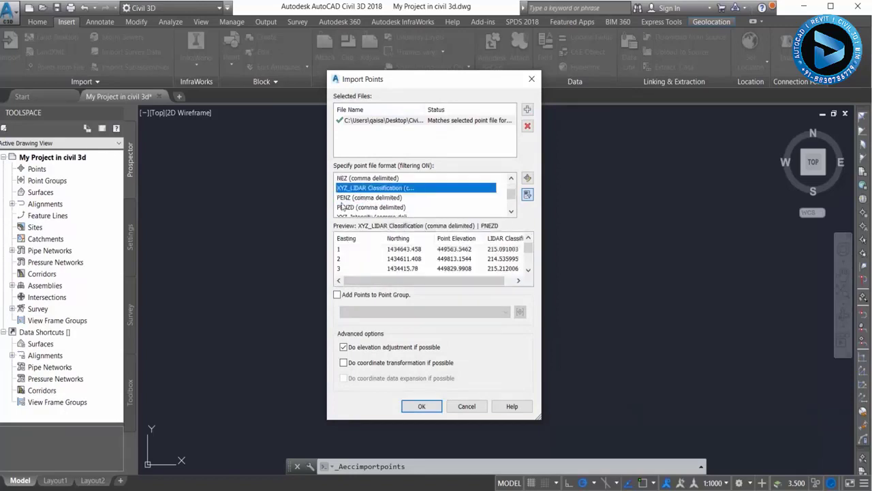
click(345, 199)
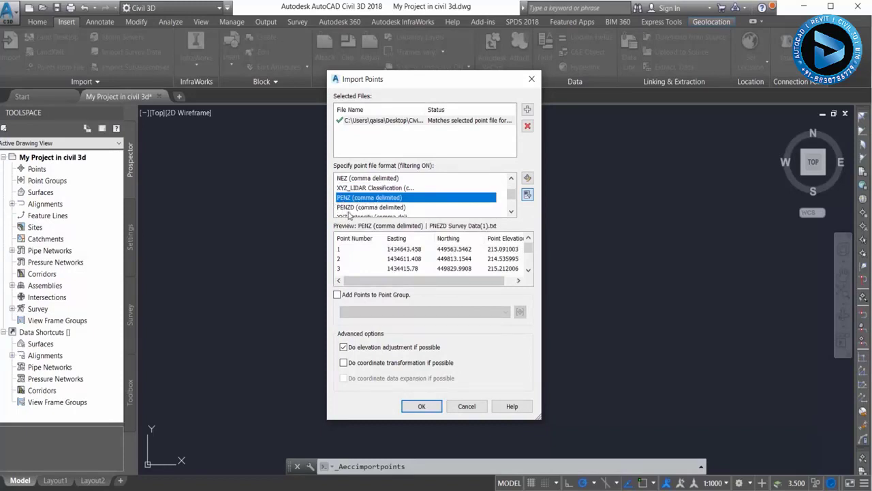
click(365, 208)
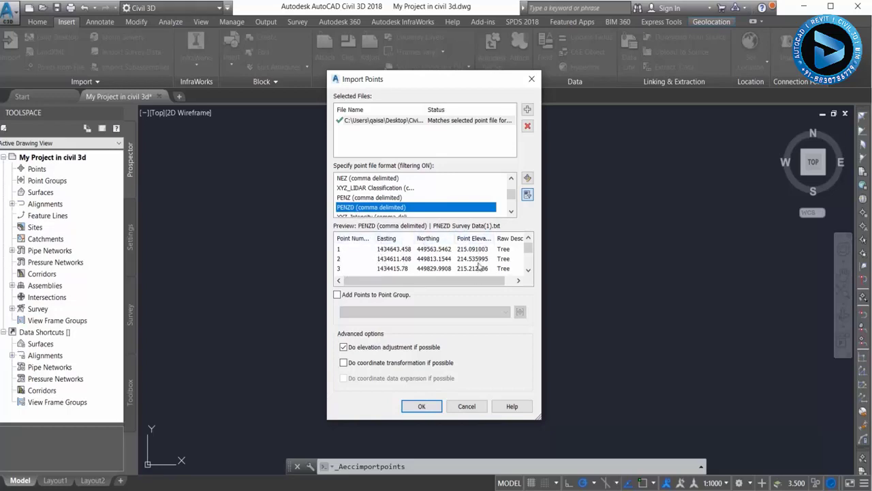
drag(484, 280, 534, 282)
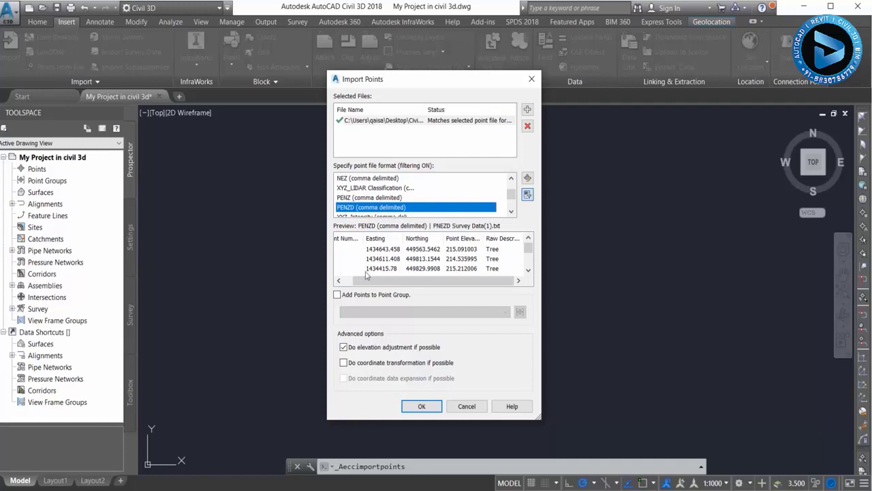
Add the points to a new point group named Xyz and run the import.
click(337, 295)
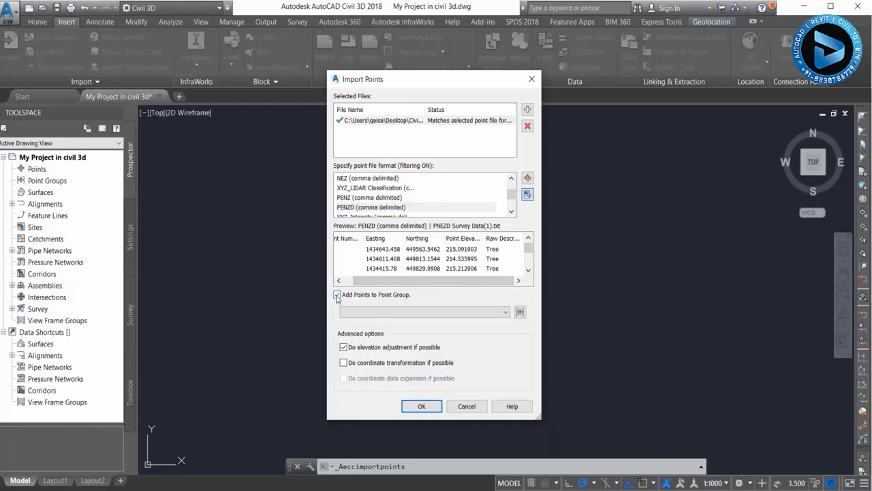
click(519, 312)
text(Xyz)
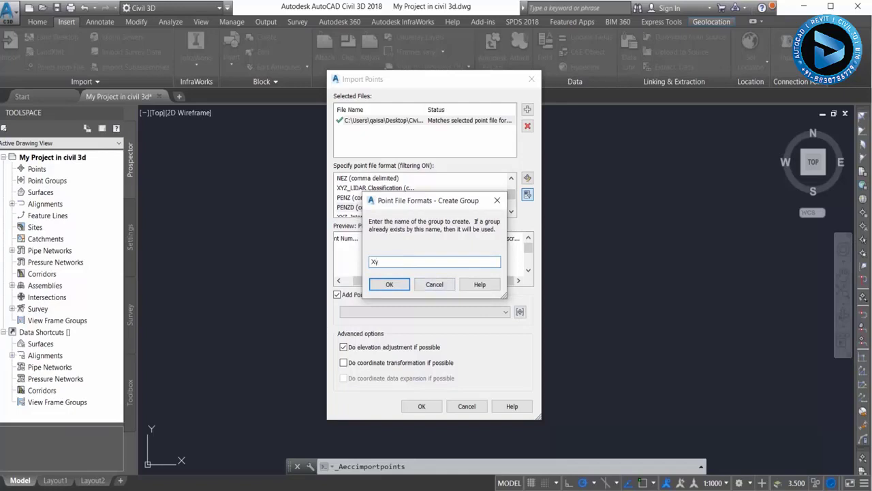
click(403, 286)
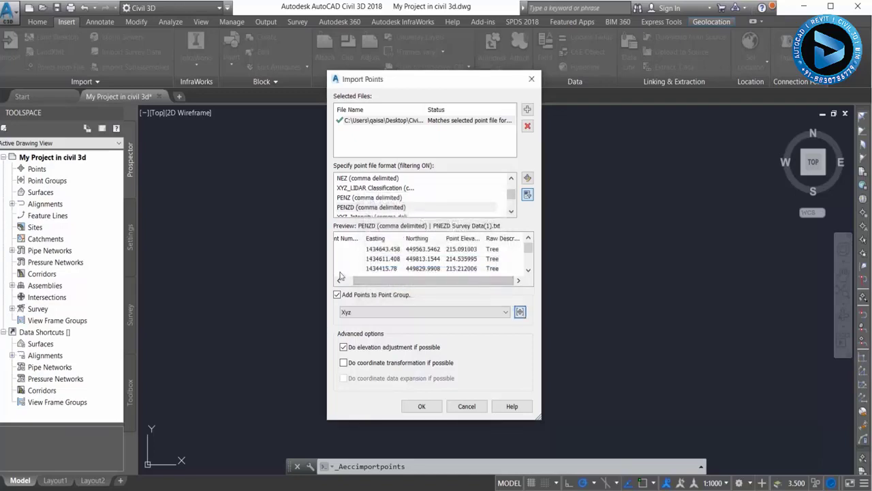
click(421, 406)
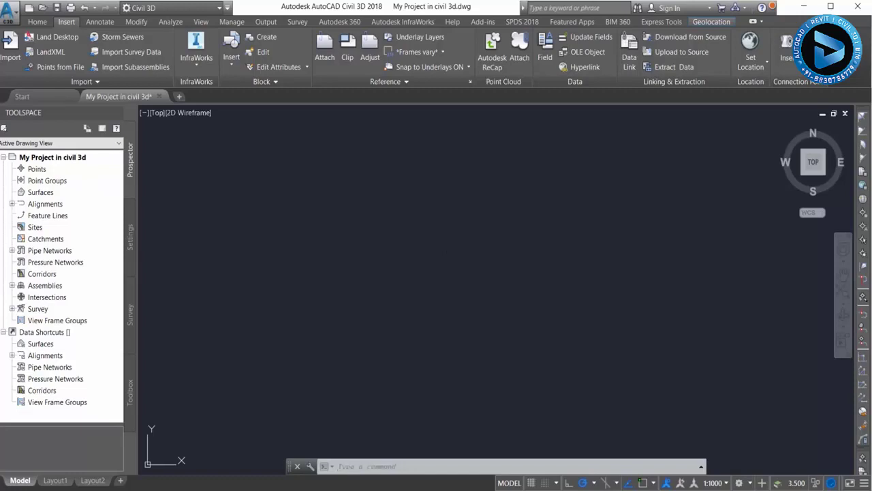
Zoom to the extents of the imported points with Z then E.
click(448, 250)
click(409, 300)
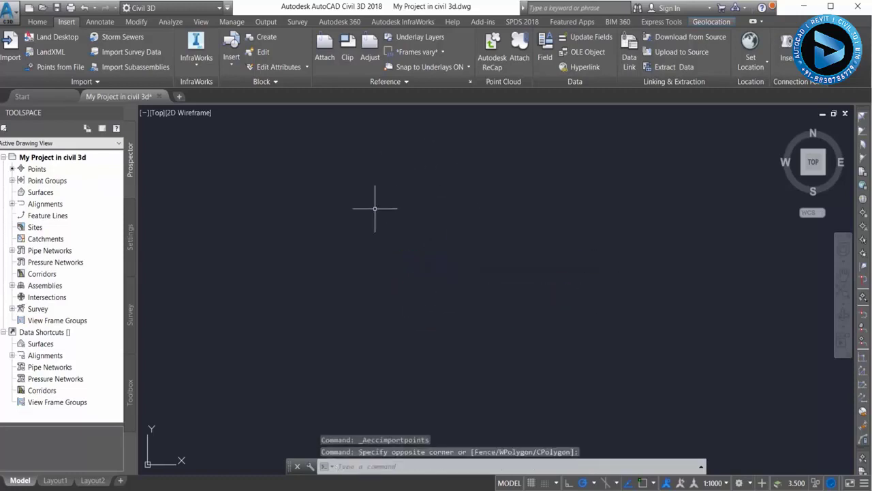
text(z)
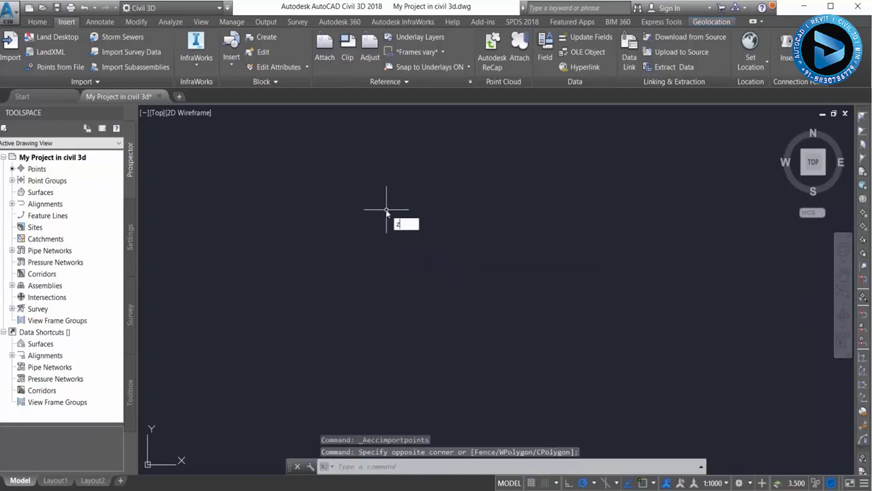
key(Return)
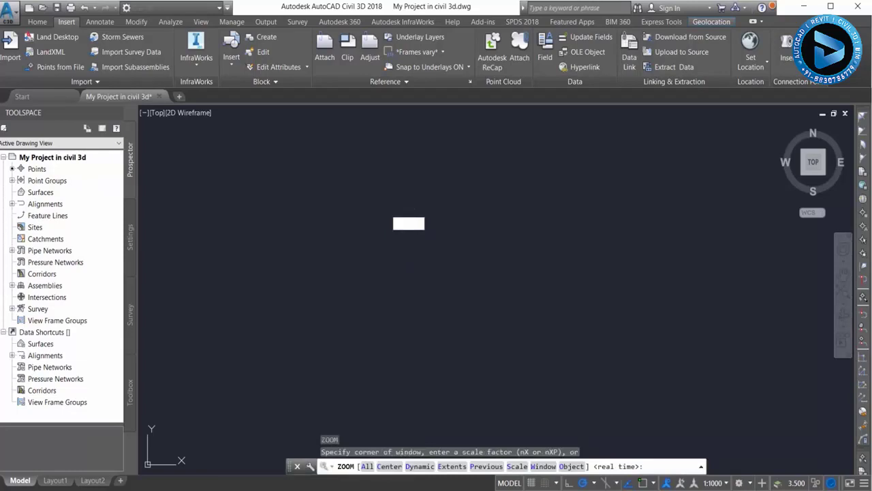
text(e)
key(Return)
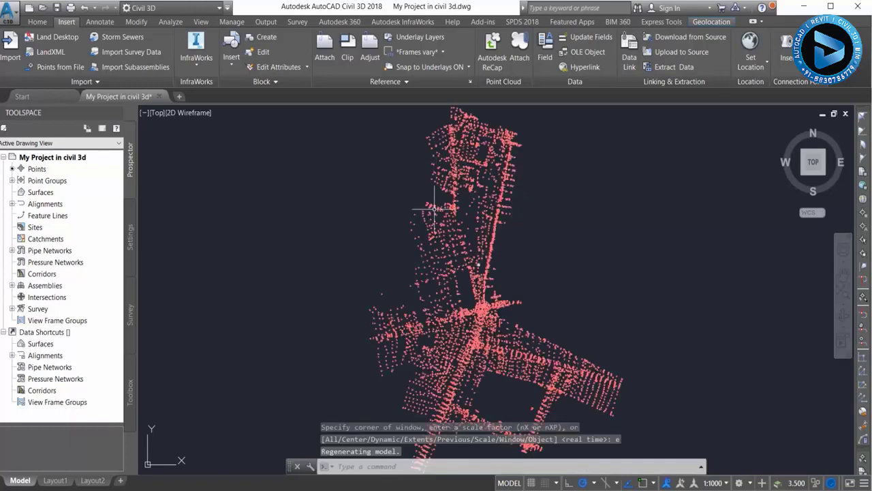
Zoom and pan around the point cloud to inspect the road network it covers.
scroll(475, 258, up, 2)
scroll(476, 258, up, 2)
scroll(490, 245, up, 3)
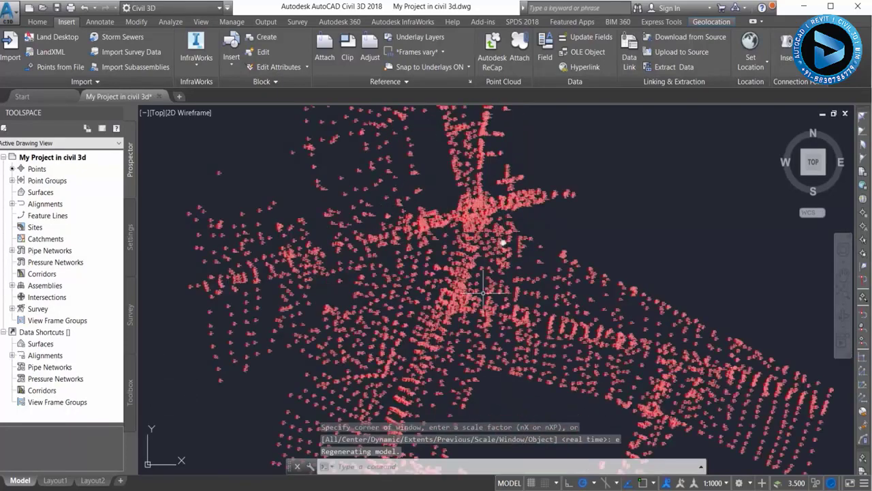
scroll(580, 298, up, 5)
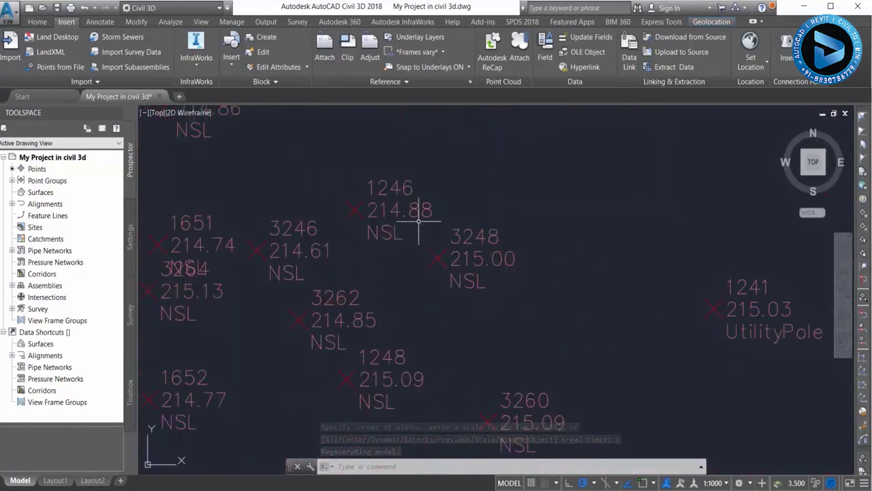
scroll(483, 279, down, 3)
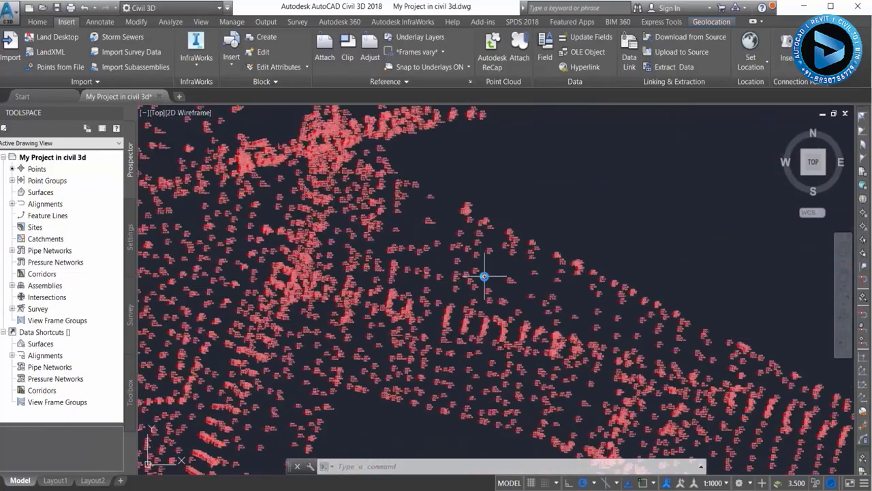
scroll(484, 276, down, 2)
scroll(485, 276, down, 1)
scroll(491, 276, down, 2)
scroll(496, 279, down, 1)
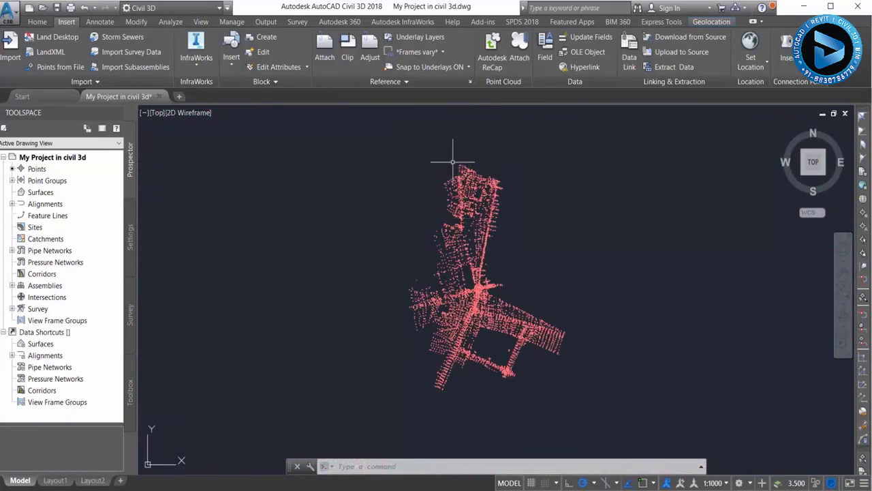
scroll(521, 280, up, 1)
scroll(467, 179, up, 1)
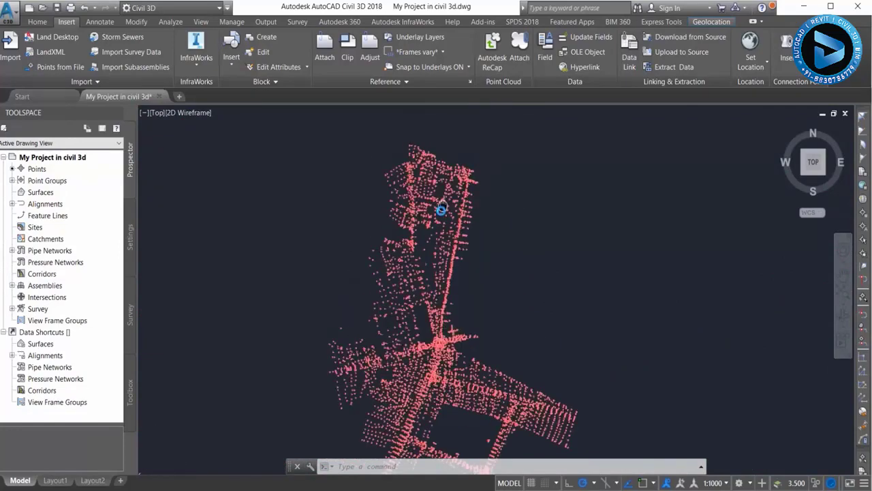
scroll(470, 182, up, 1)
scroll(469, 183, up, 2)
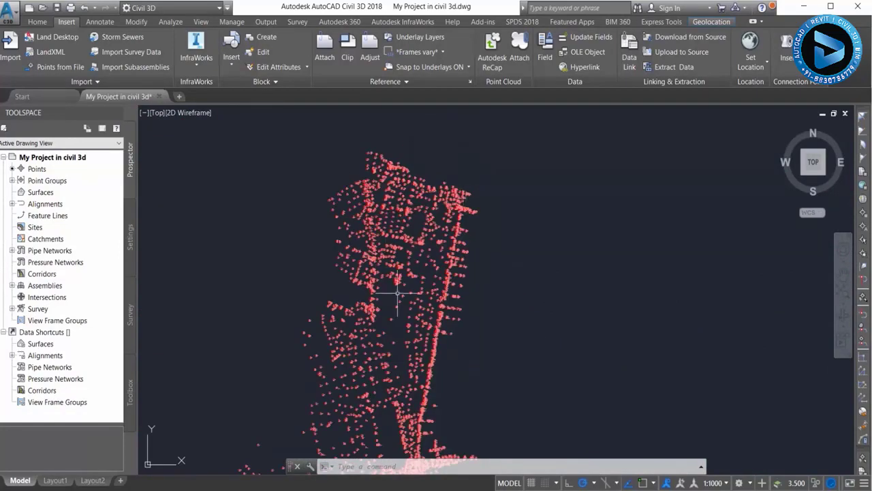
scroll(449, 191, up, 1)
scroll(446, 197, up, 1)
scroll(422, 273, down, 2)
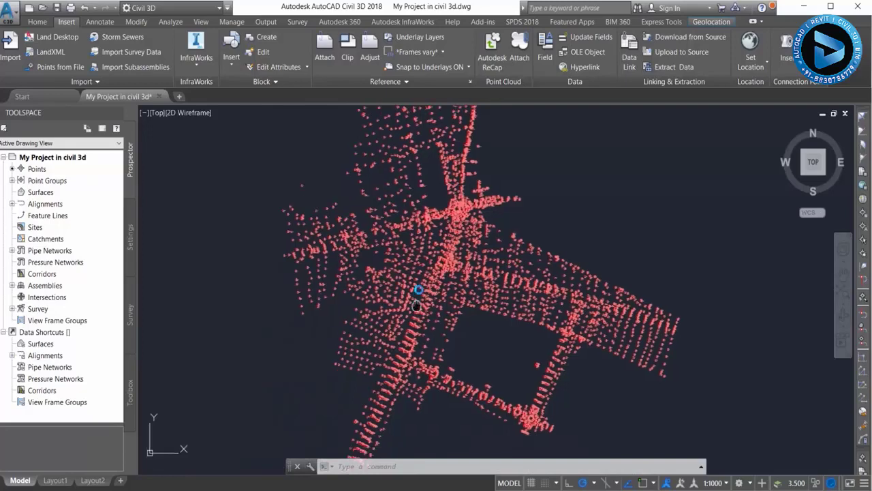
scroll(416, 288, down, 2)
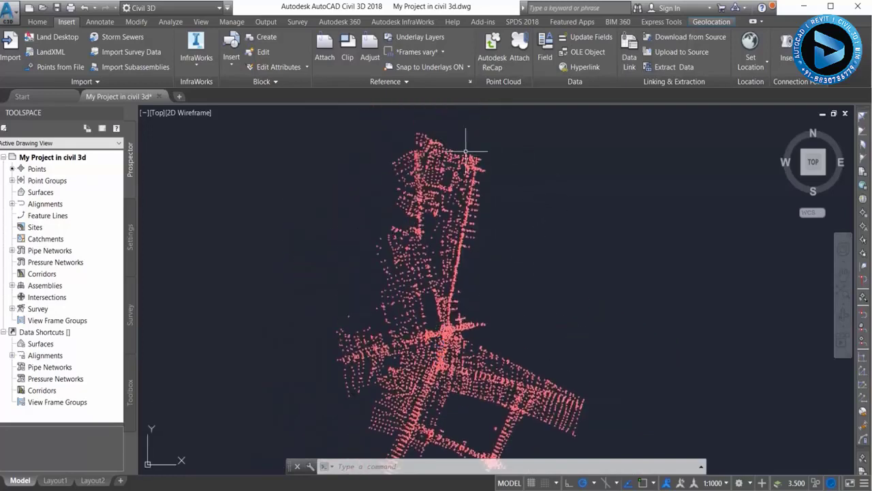
middle_drag(487, 360, 484, 302)
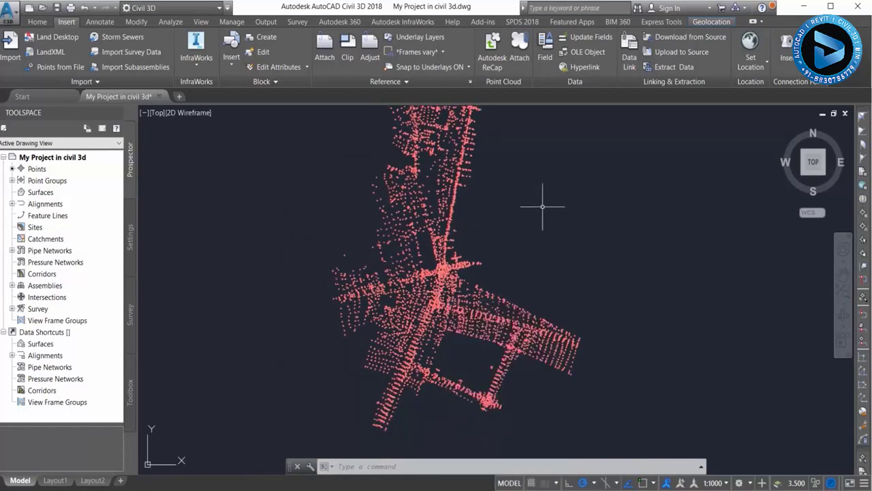
middle_drag(441, 207, 437, 256)
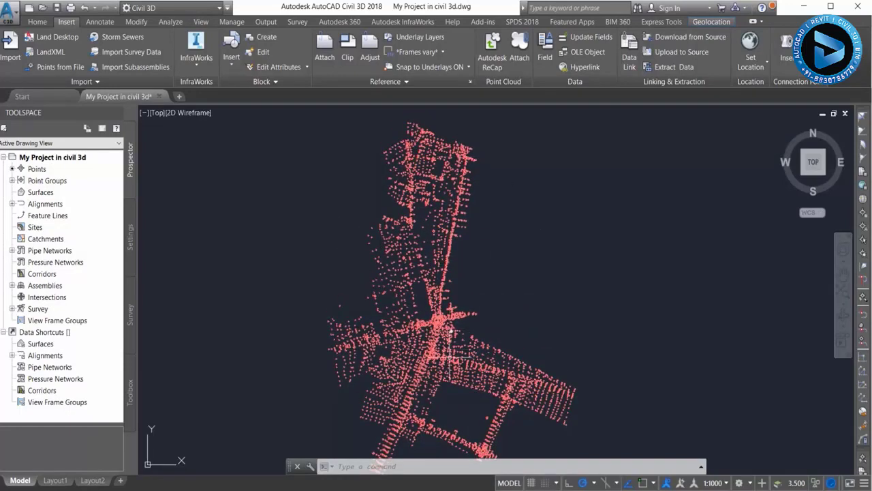
middle_drag(473, 366, 470, 344)
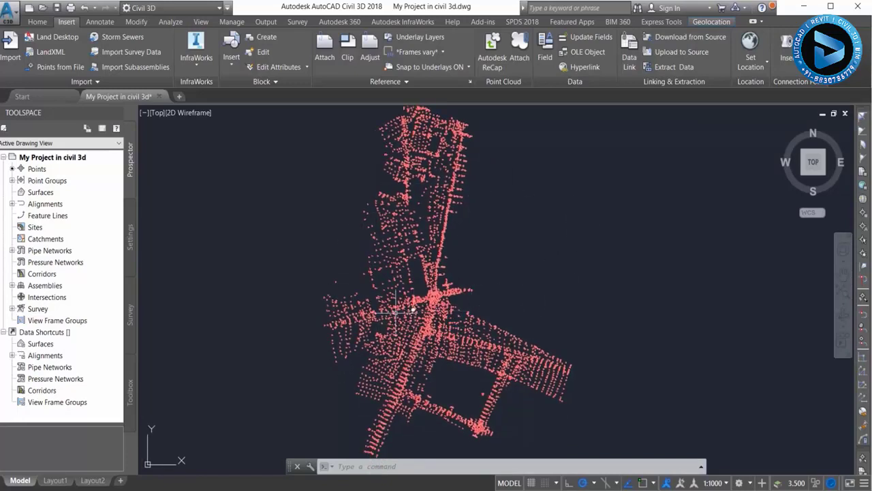
middle_drag(447, 312, 449, 281)
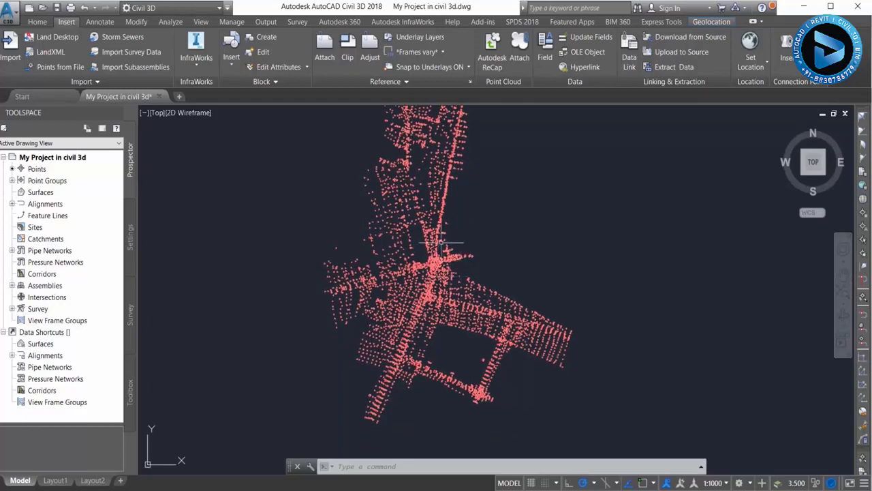
middle_drag(433, 201, 436, 249)
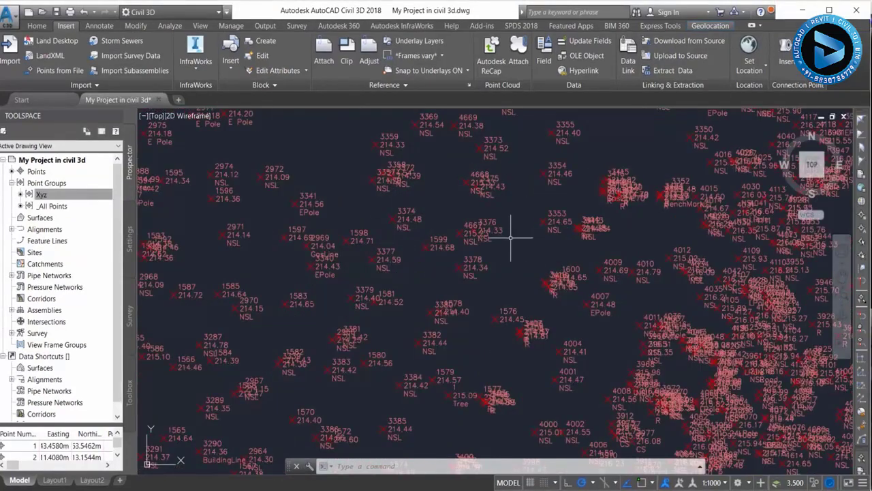
In Prospector's Point Groups, list the Xyz group's points with their eastings and northings.
click(85, 193)
click(58, 183)
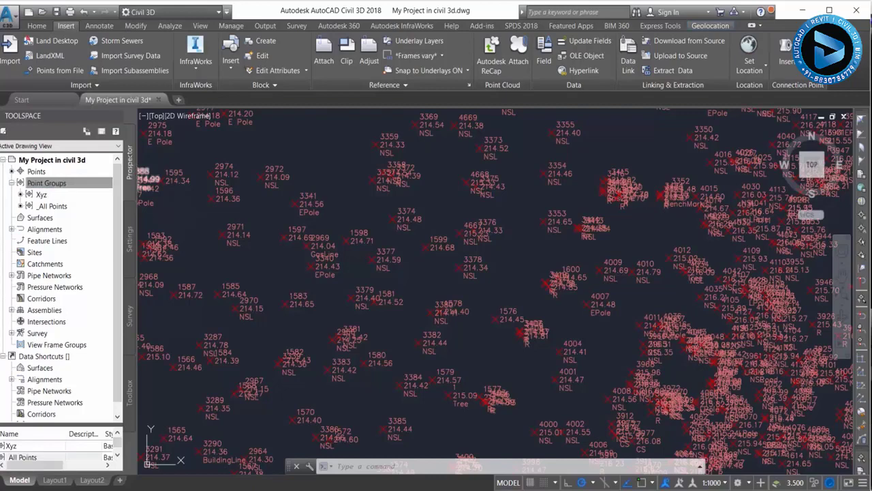
click(35, 171)
click(49, 184)
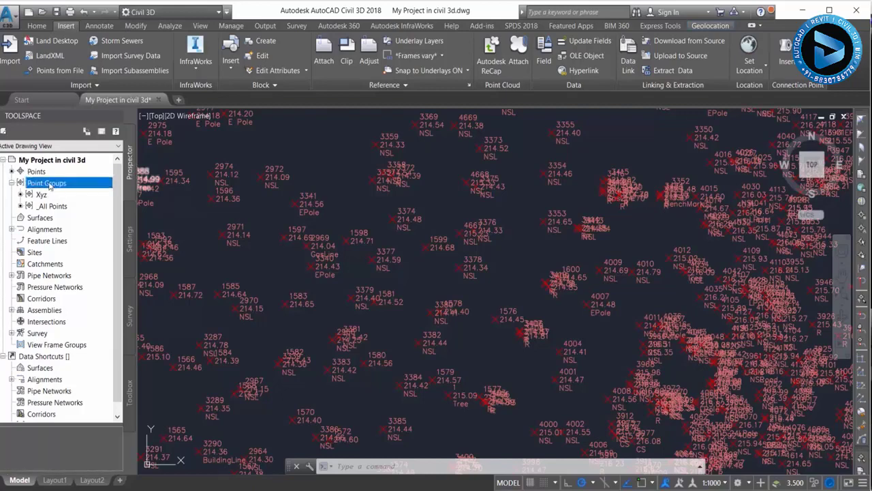
click(39, 196)
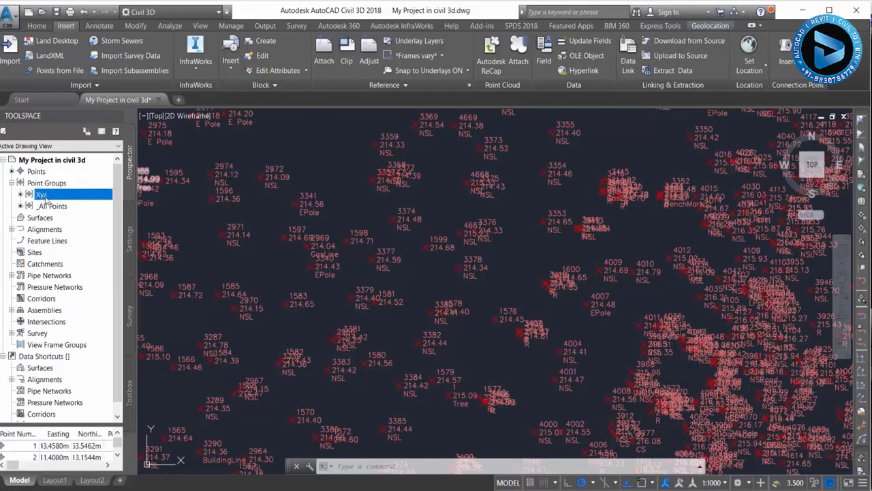
right_click(44, 197)
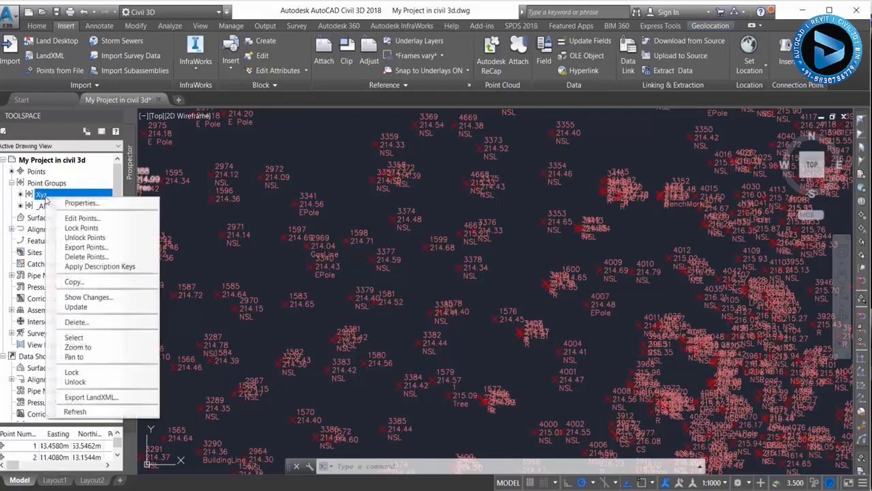
In Xyz point group properties, keep Basic point style and apply Elevation and Description labels.
click(93, 206)
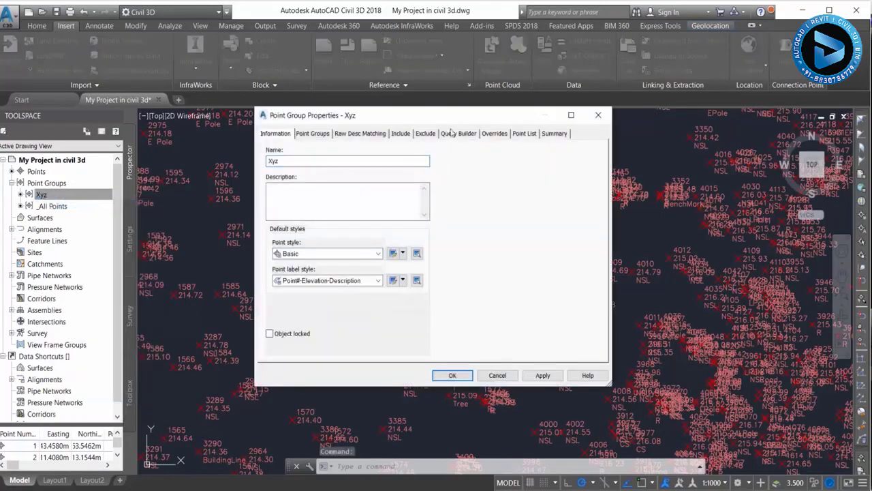
drag(458, 122, 338, 147)
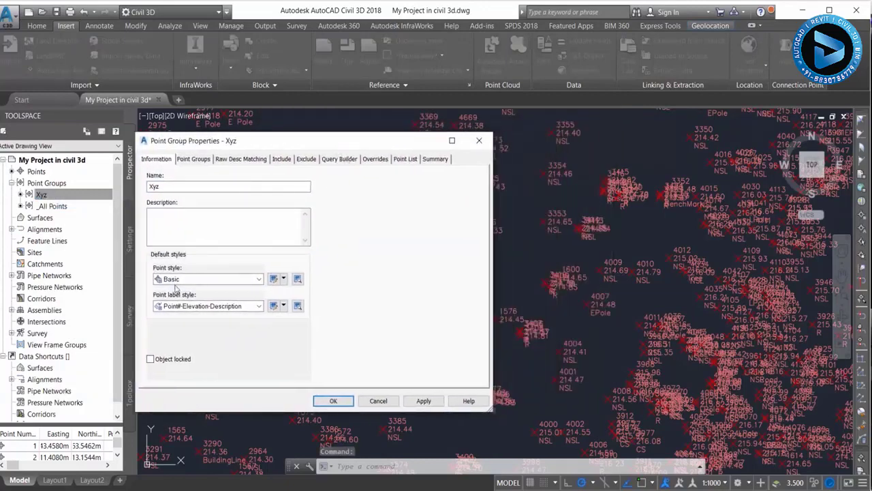
click(243, 280)
click(244, 281)
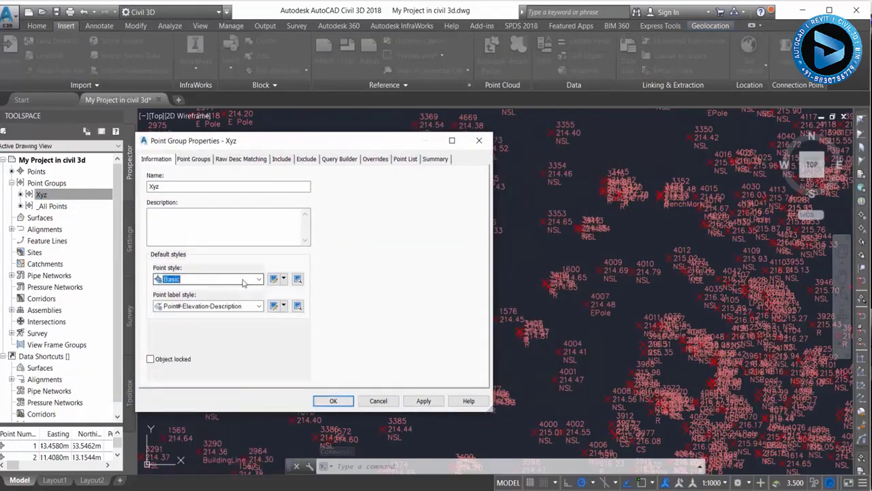
click(210, 307)
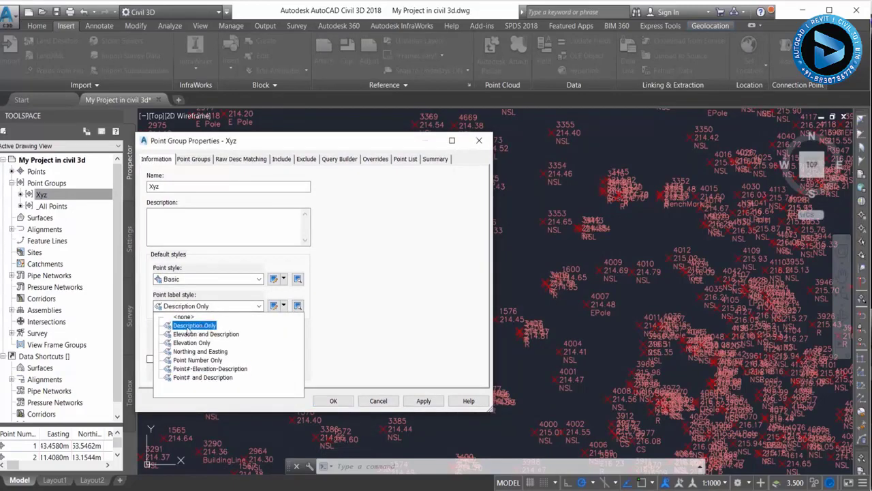
click(204, 334)
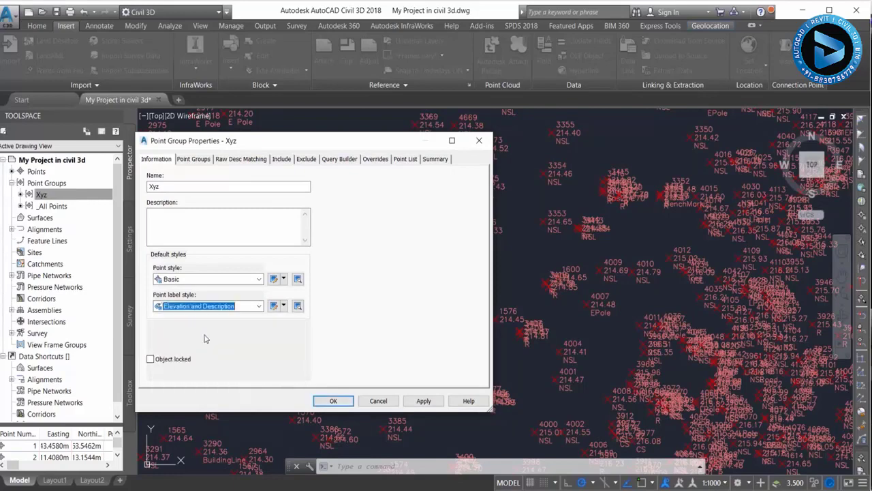
click(423, 401)
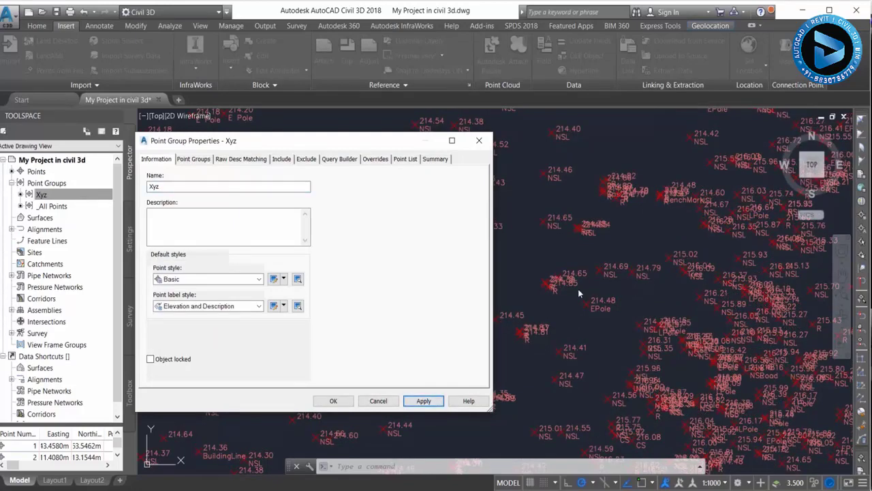
Try Elevation Only labels, then set the point label style to <none> and close.
click(203, 306)
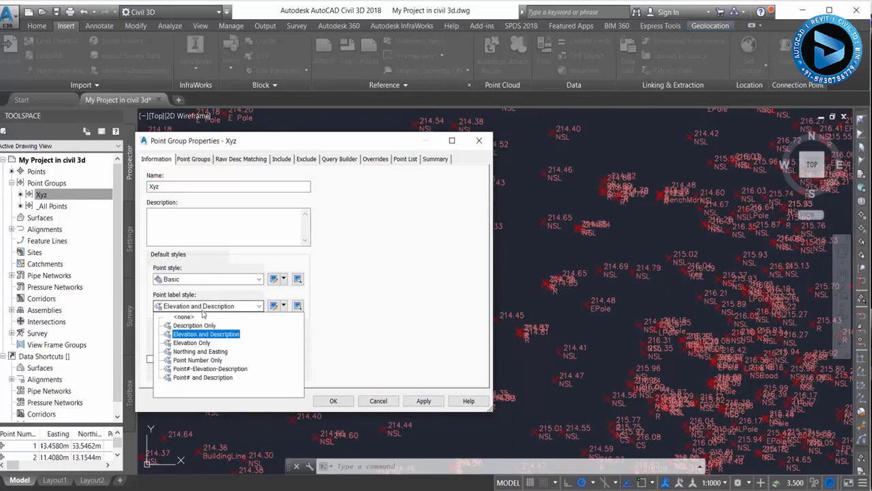
click(201, 343)
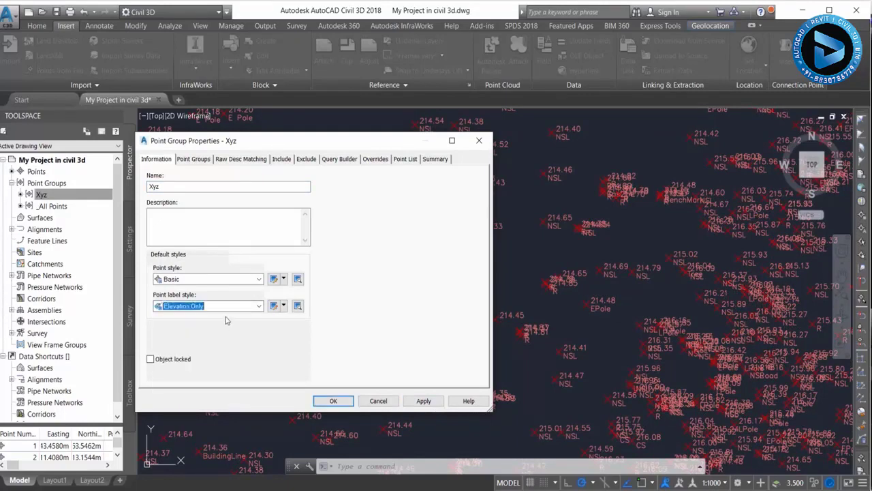
click(430, 401)
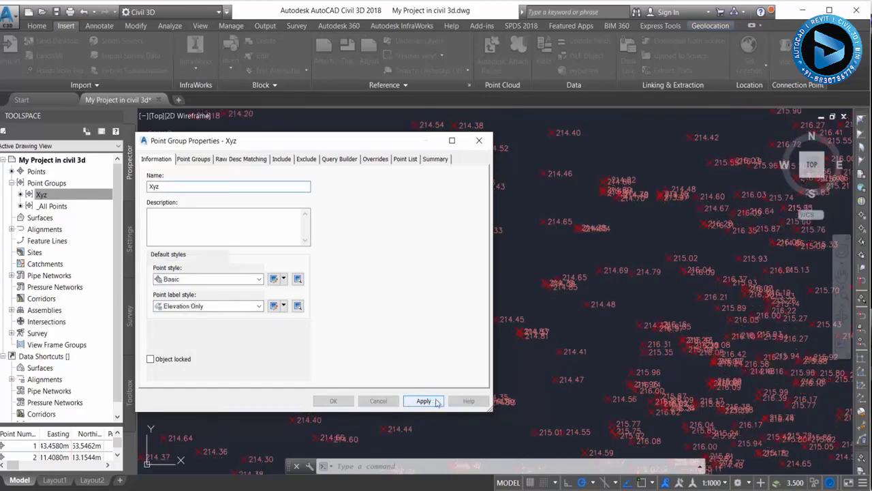
click(218, 306)
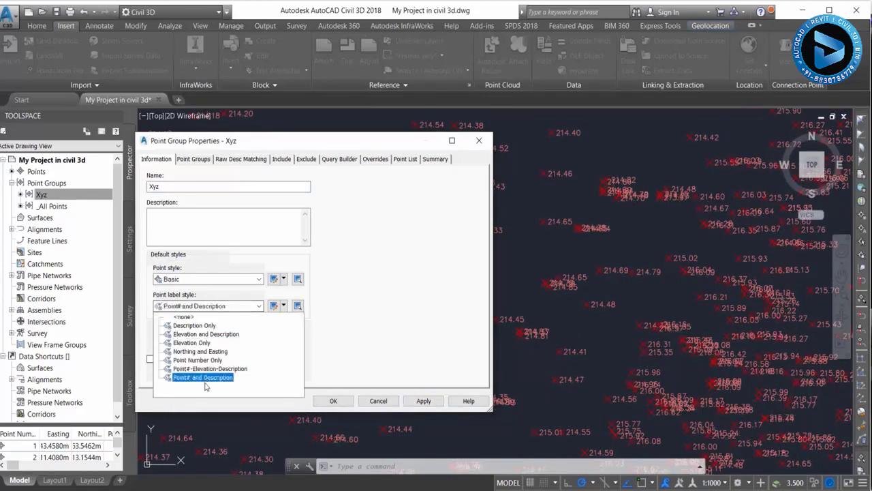
click(191, 317)
click(430, 401)
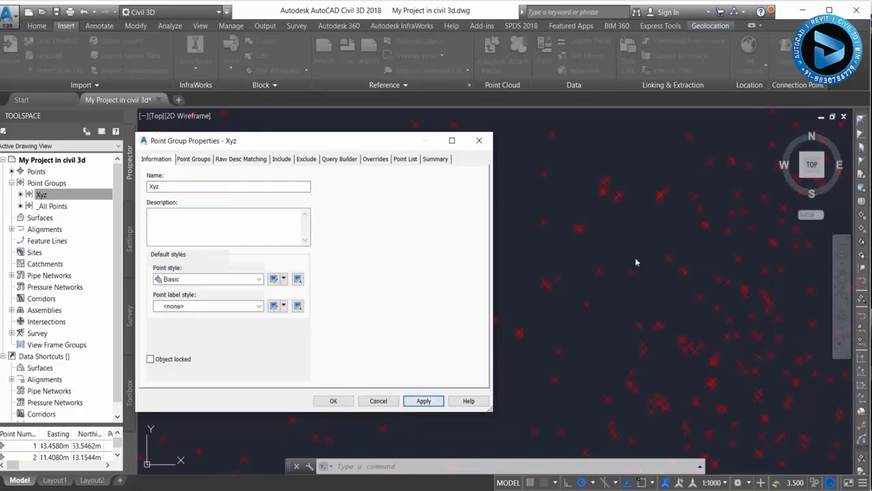
click(333, 401)
scroll(371, 321, down, 4)
scroll(371, 321, up, 2)
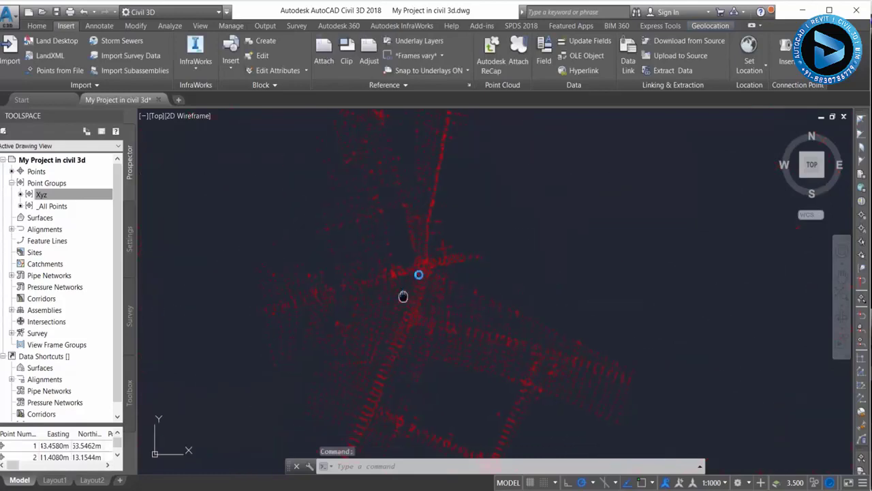
scroll(412, 276, up, 2)
scroll(449, 252, up, 2)
scroll(471, 228, up, 2)
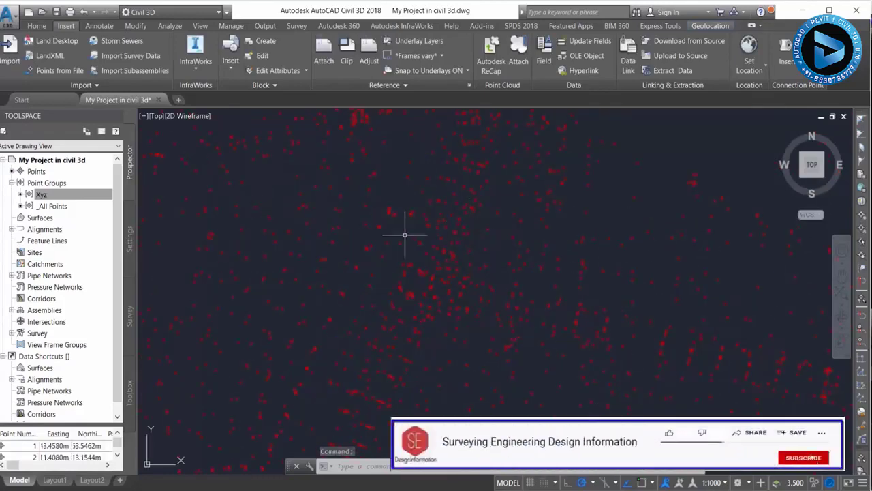
click(59, 196)
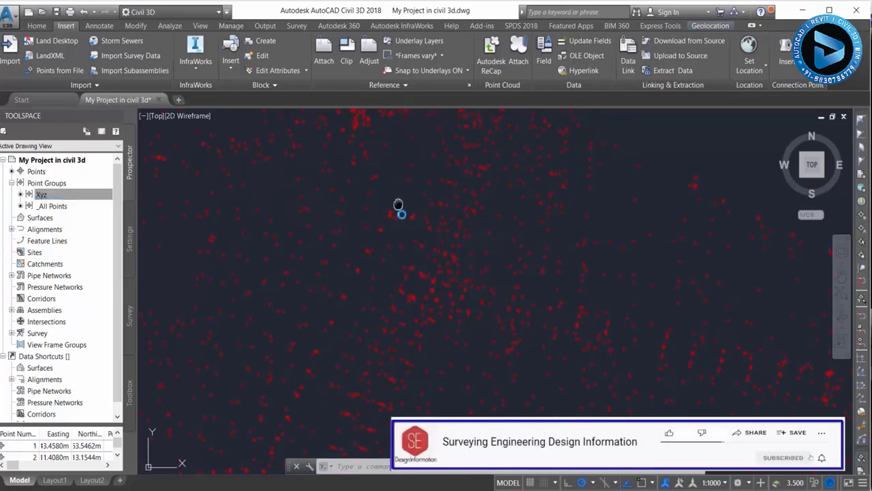
scroll(443, 306, up, 2)
scroll(423, 191, down, 1)
scroll(452, 253, down, 2)
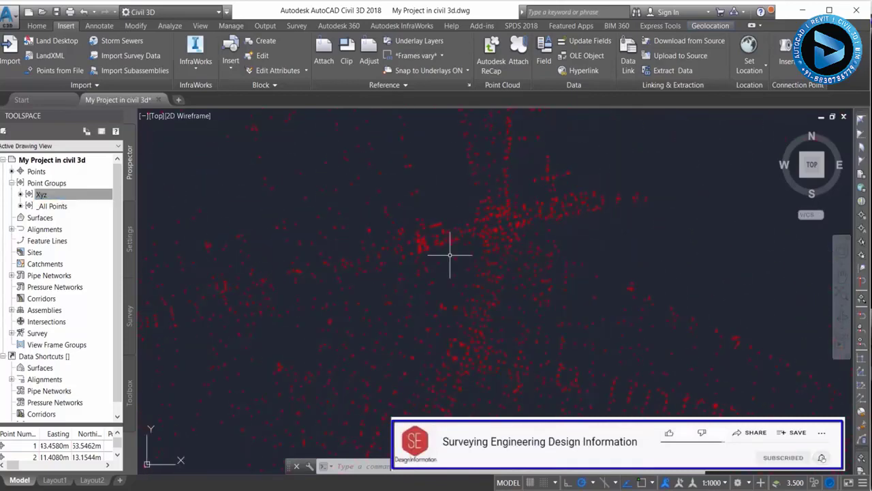
scroll(459, 233, down, 2)
scroll(465, 303, down, 2)
scroll(465, 303, up, 1)
middle_drag(491, 231, 496, 286)
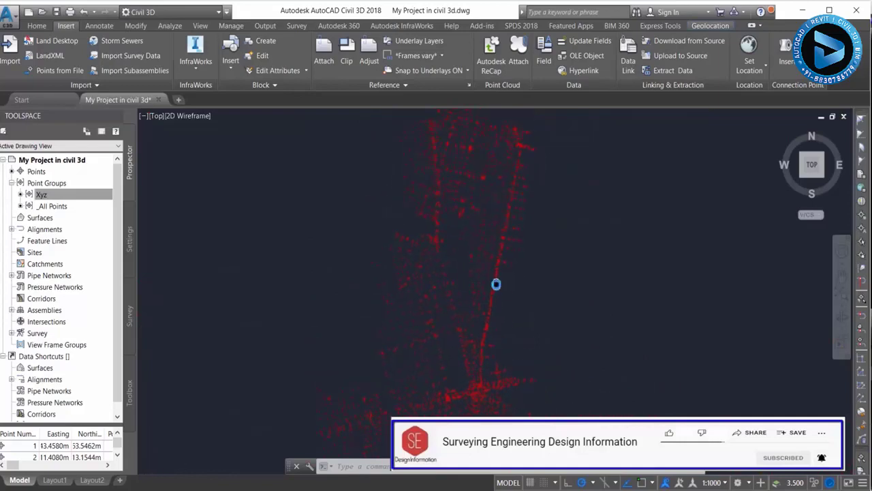
scroll(496, 284, up, 1)
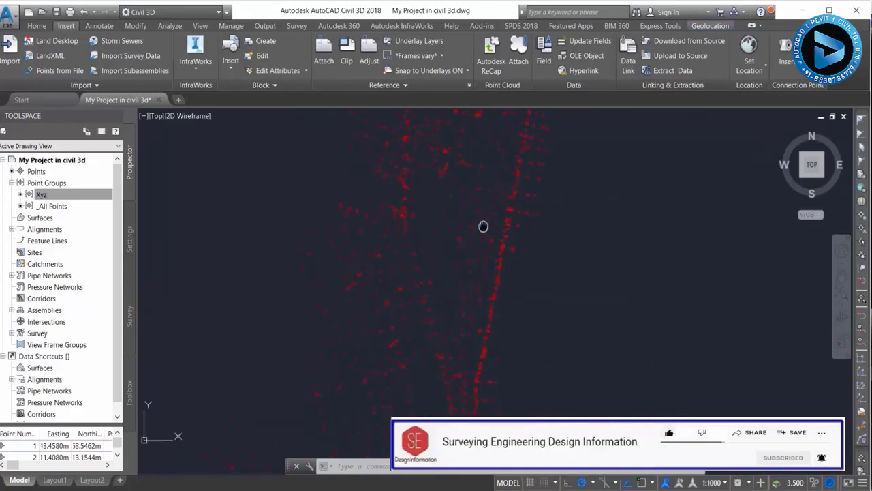
scroll(471, 234, down, 1)
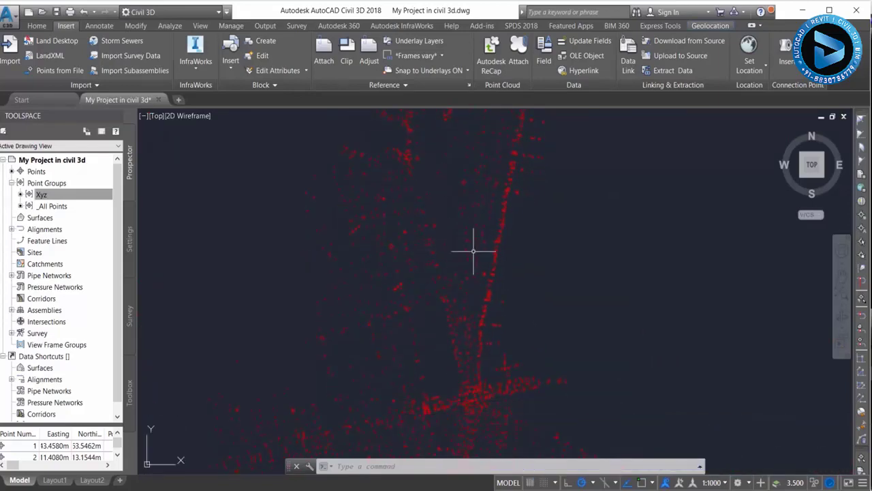
scroll(470, 224, down, 1)
scroll(467, 177, down, 1)
middle_drag(470, 181, 470, 245)
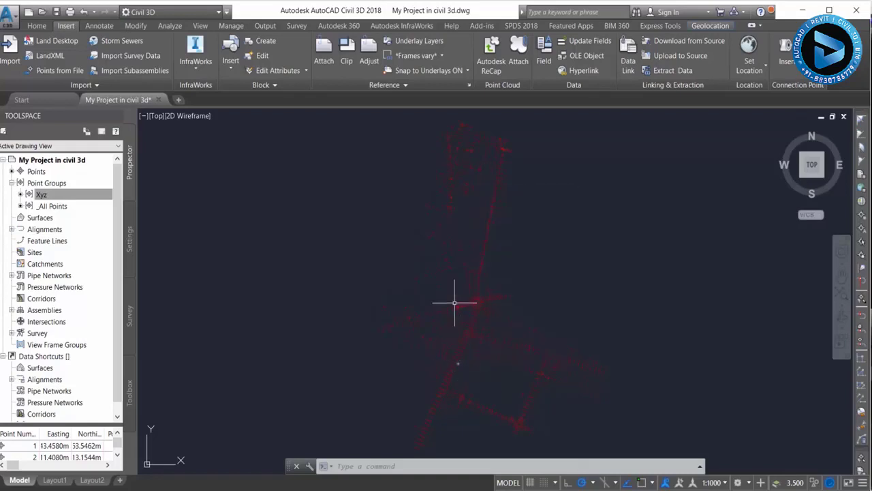
scroll(467, 277, up, 2)
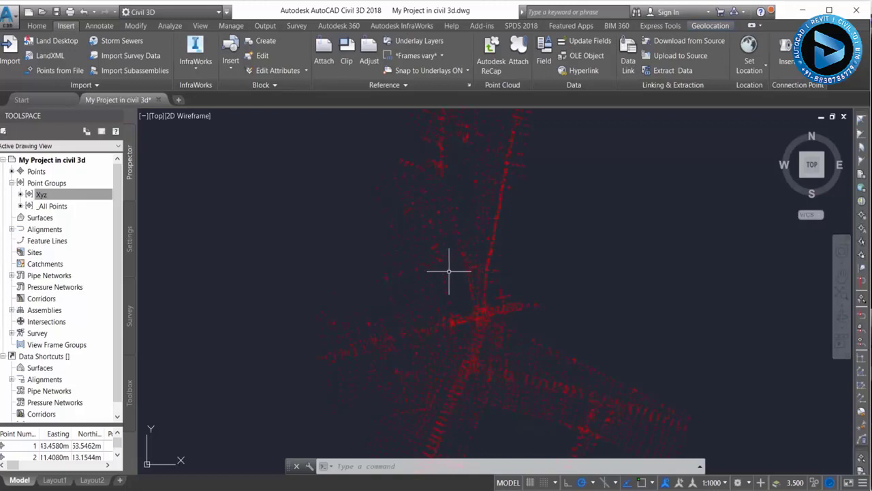
click(39, 217)
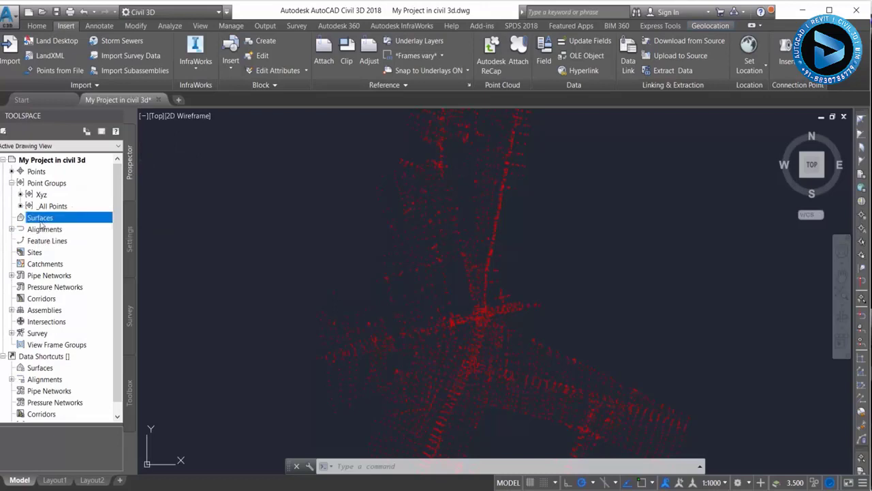
Start a new TIN surface and name it Myp Rject.
right_click(46, 221)
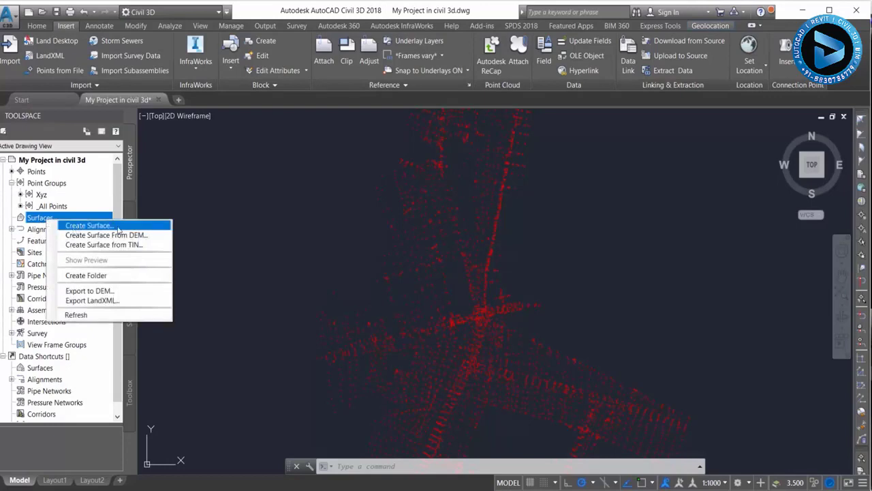
click(109, 225)
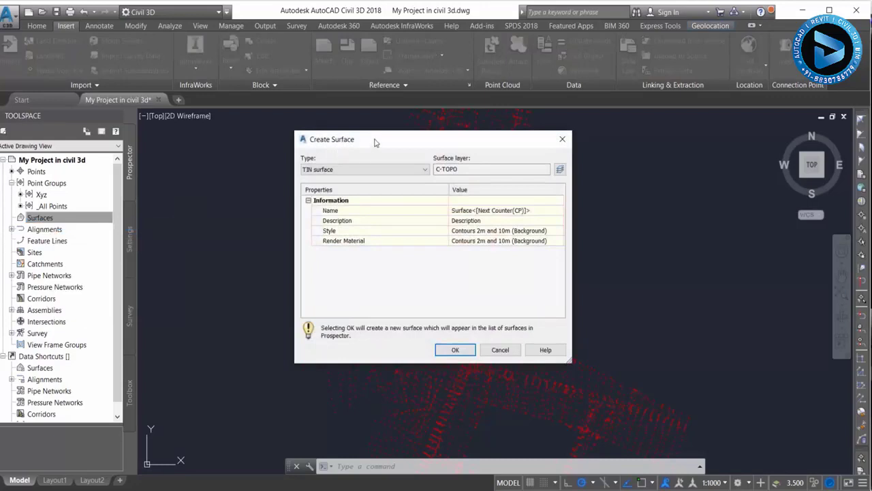
drag(374, 142, 239, 147)
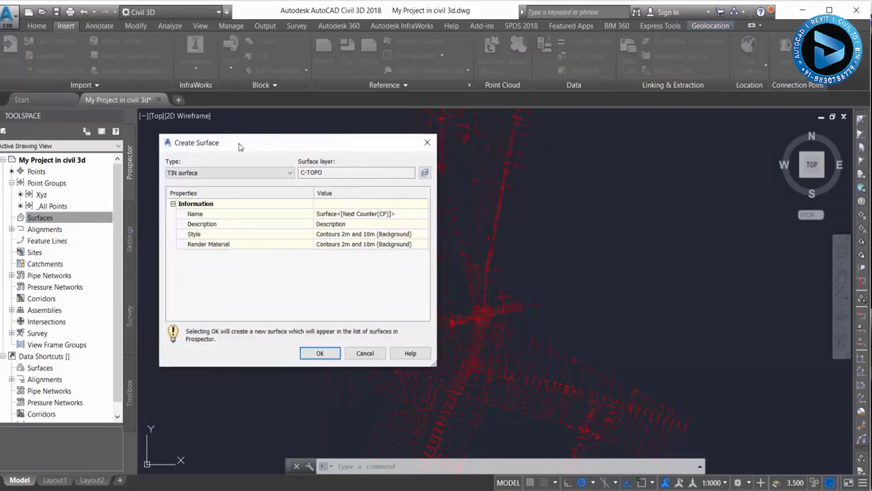
click(208, 217)
click(353, 213)
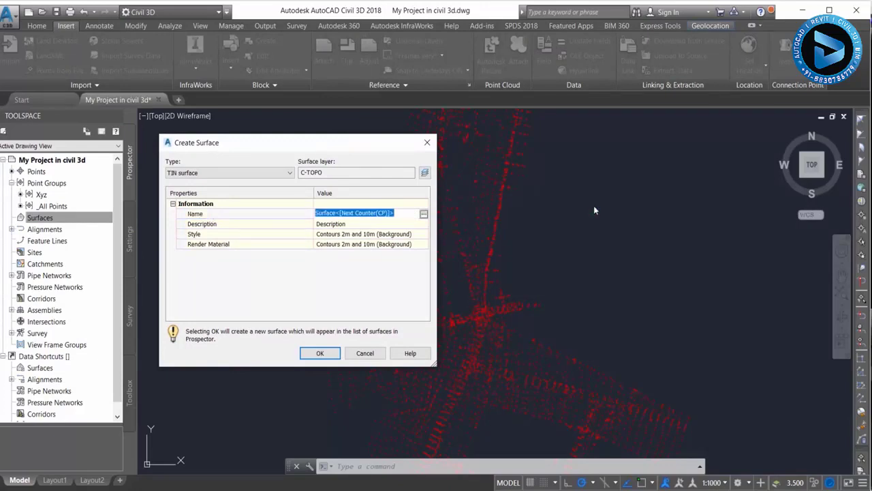
text(Myp Rject)
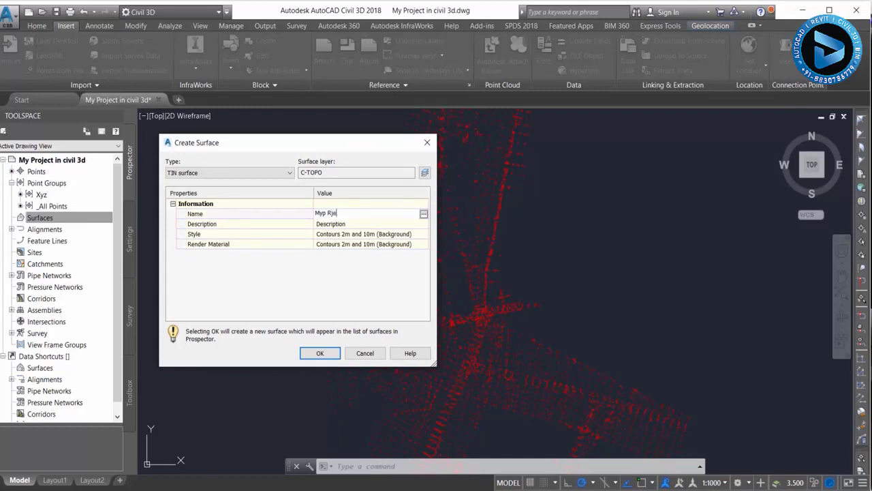
key(Return)
Set the surface style to Contours 1m and 5m (Background).
click(361, 233)
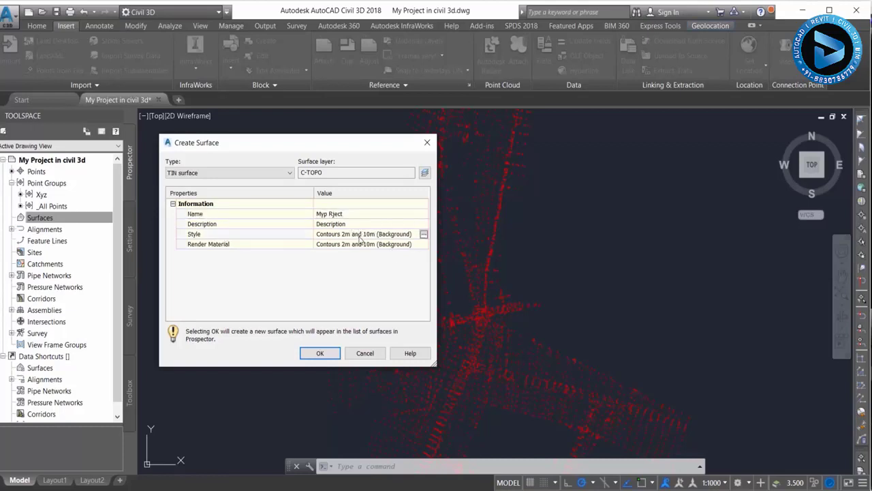
click(422, 235)
click(424, 236)
click(422, 235)
click(454, 248)
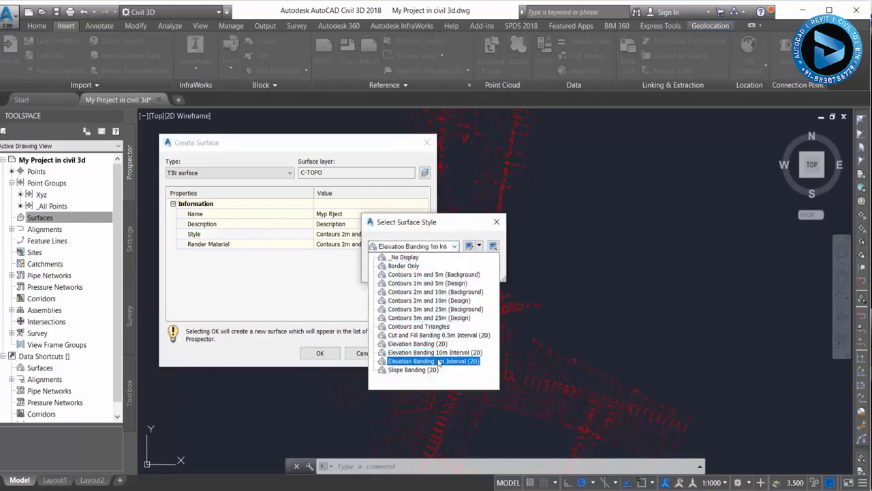
click(457, 275)
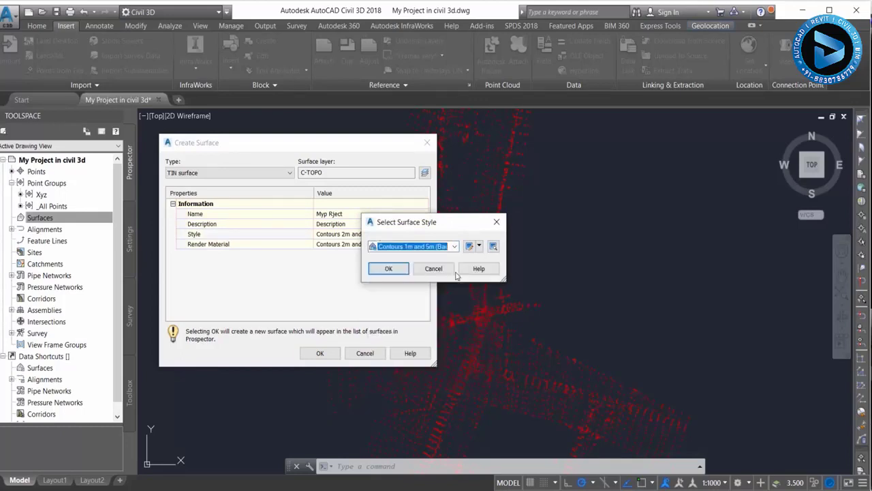
click(388, 269)
Set the render material to ByBlock and create the surface.
click(366, 245)
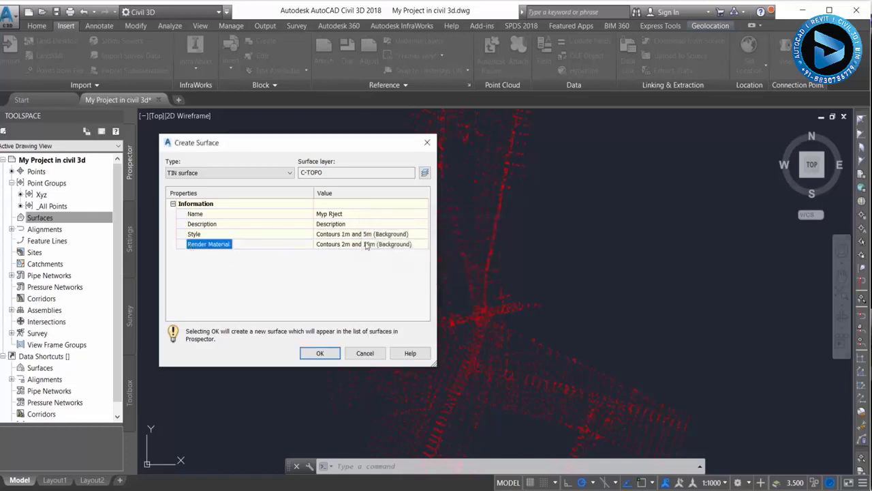
click(393, 246)
click(424, 245)
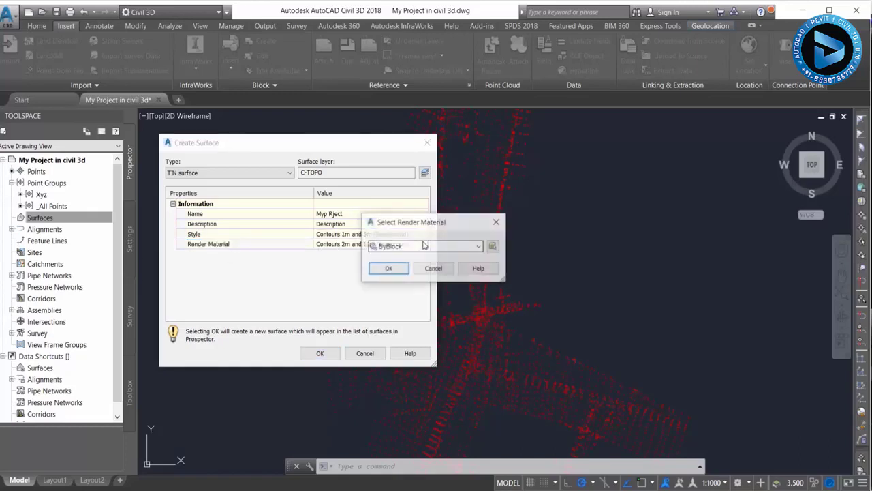
click(439, 247)
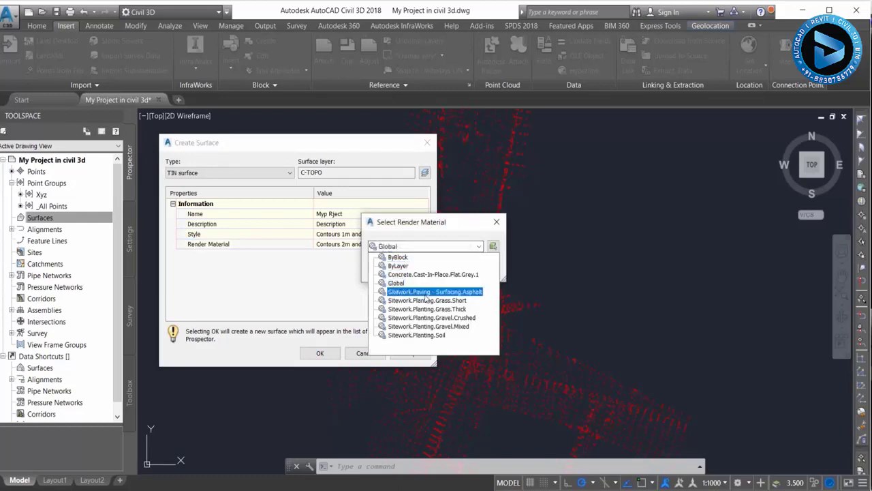
click(399, 257)
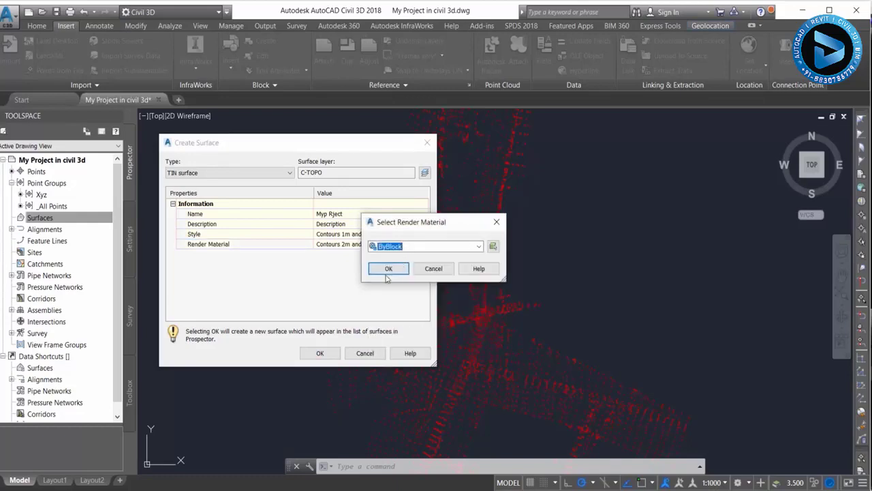
click(389, 269)
click(320, 353)
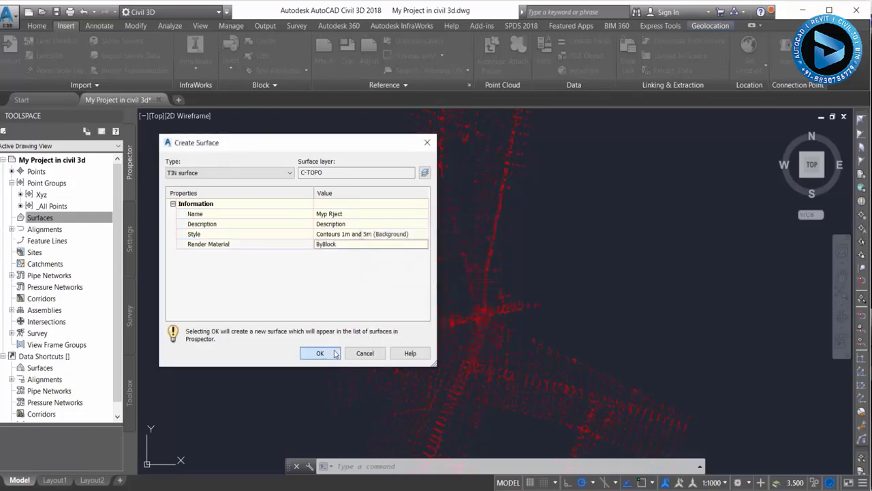
Add the Xyz point group under Myp Rject's Definition > Point Groups in Prospector.
click(10, 217)
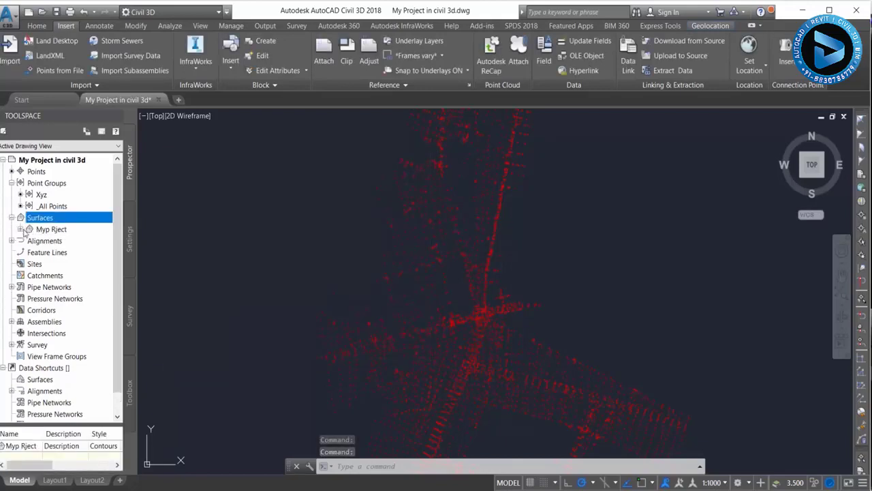
click(56, 233)
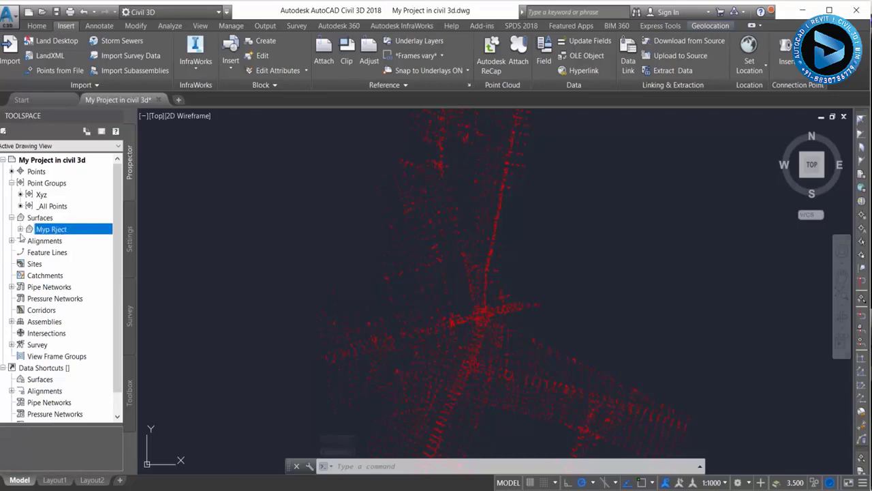
click(20, 231)
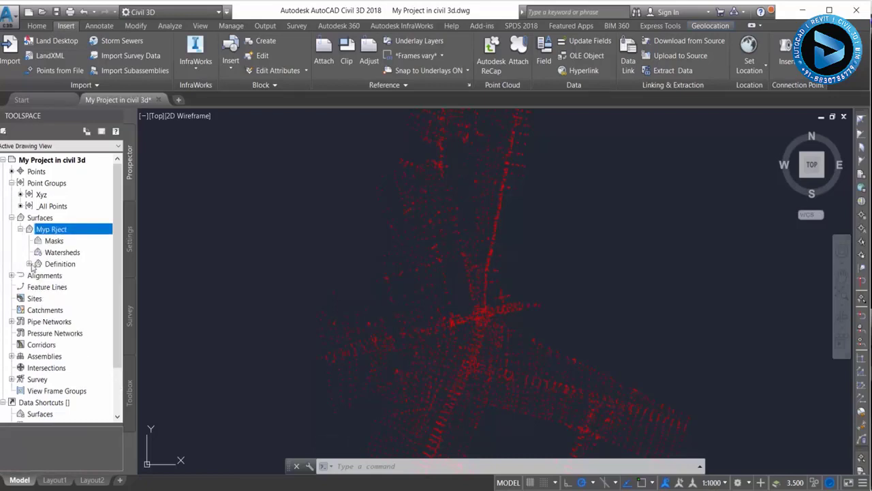
click(28, 263)
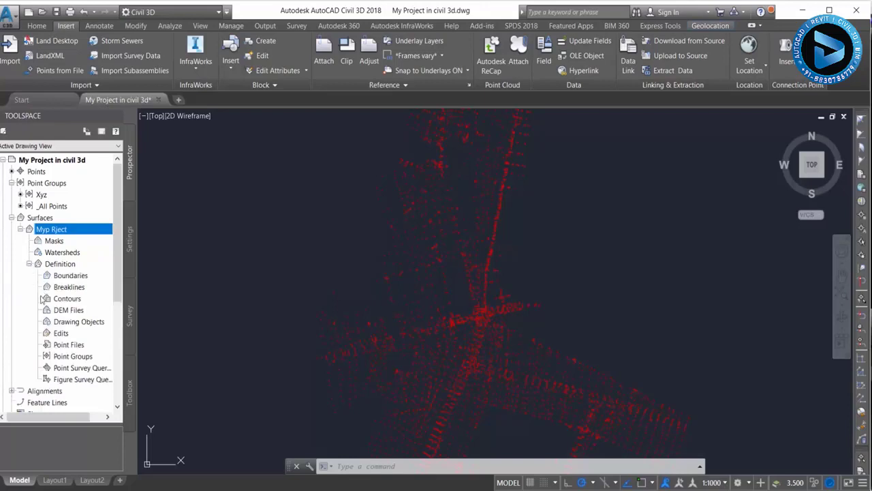
click(76, 355)
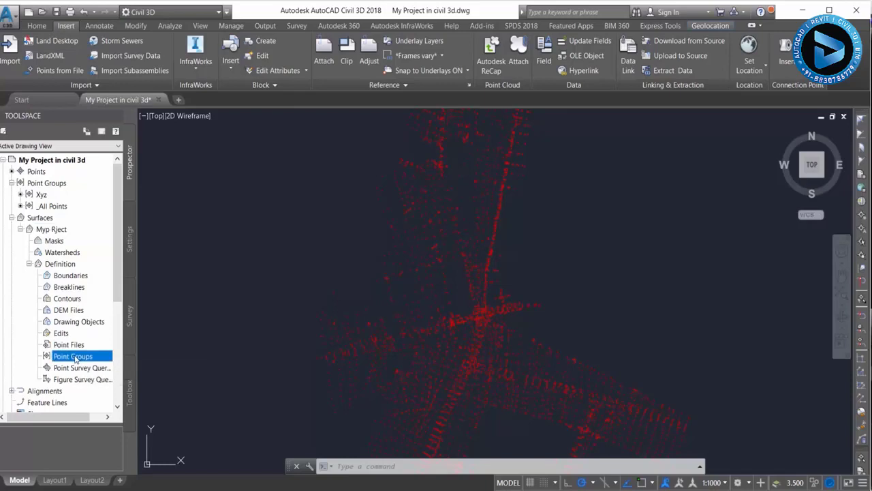
right_click(76, 357)
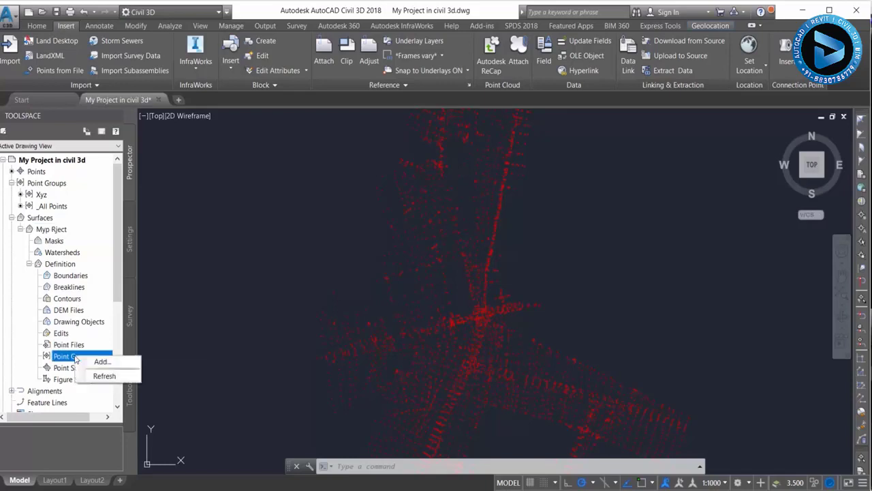
click(109, 366)
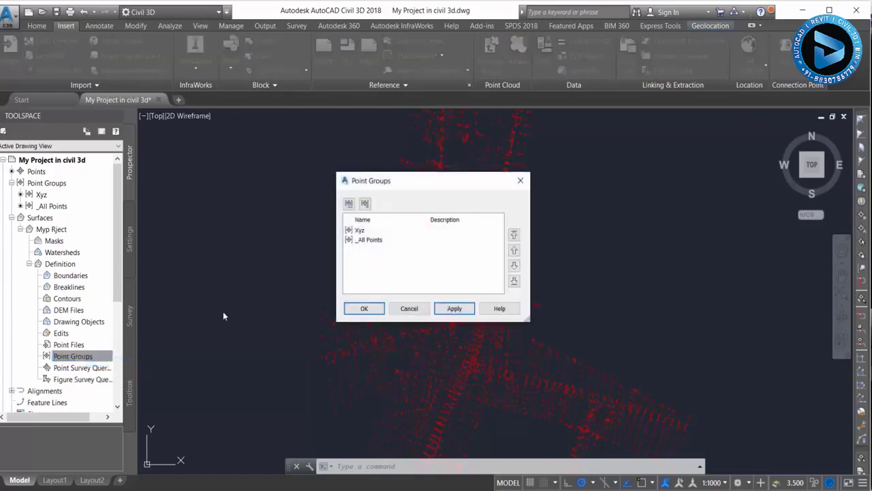
click(361, 231)
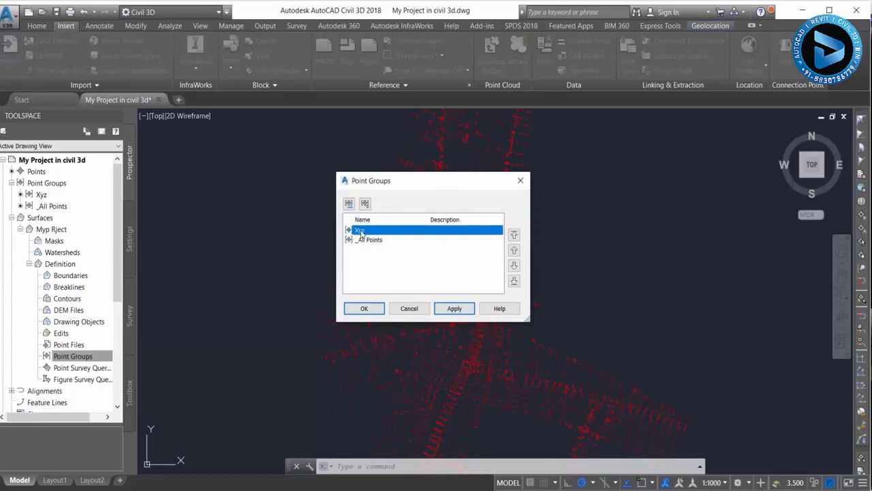
click(453, 309)
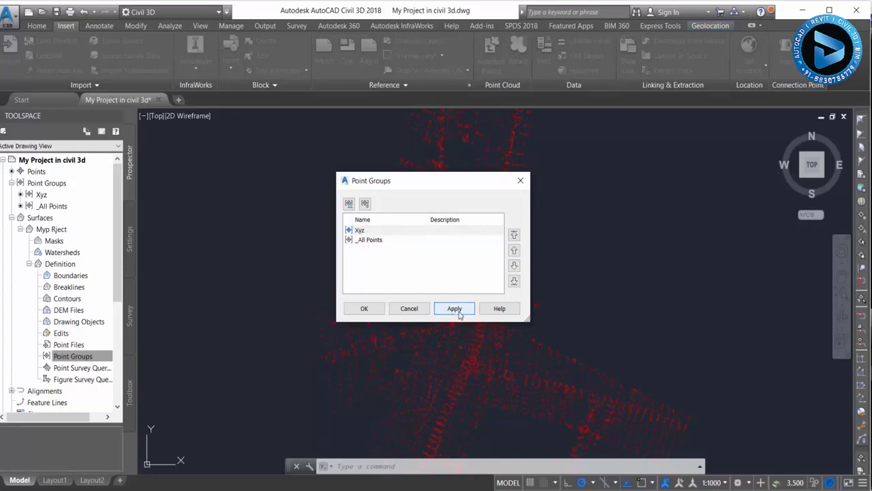
click(365, 309)
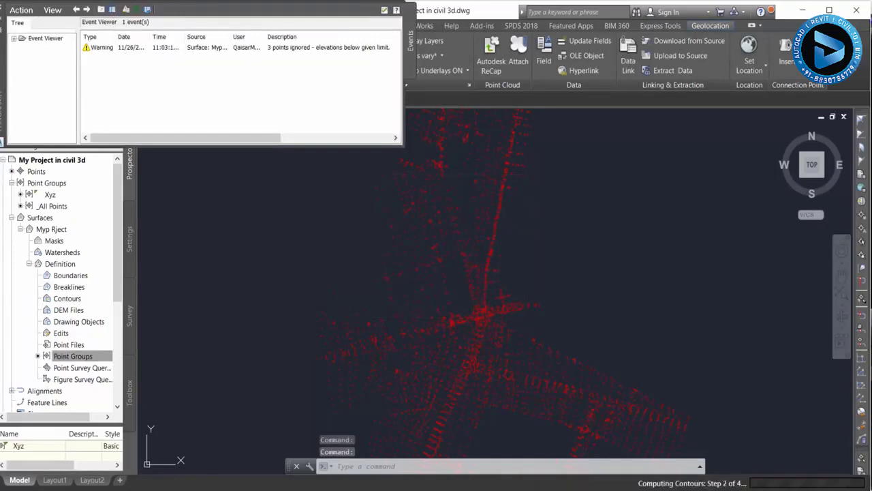
Close the ignored-points warning and zoom and pan to view the northern road.
scroll(496, 294, down, 2)
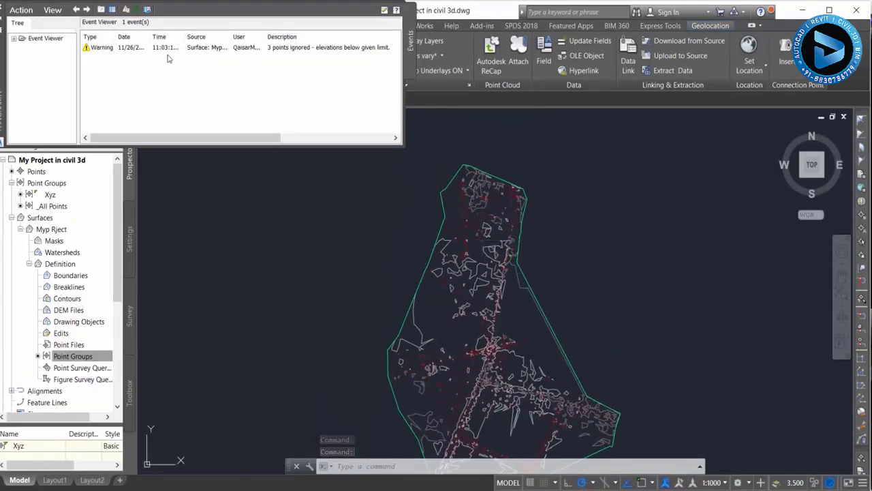
click(3, 12)
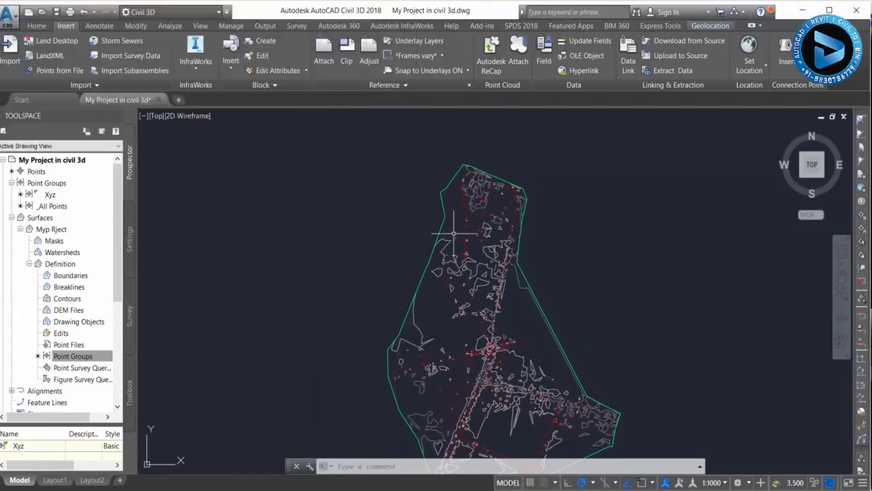
scroll(545, 265, up, 1)
scroll(548, 279, up, 1)
scroll(552, 293, up, 1)
scroll(556, 301, up, 1)
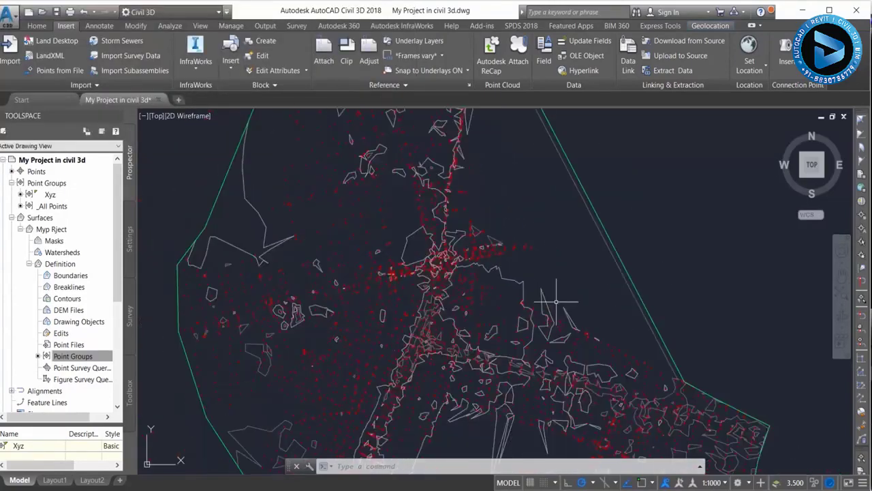
middle_drag(451, 208, 438, 315)
middle_drag(453, 187, 440, 240)
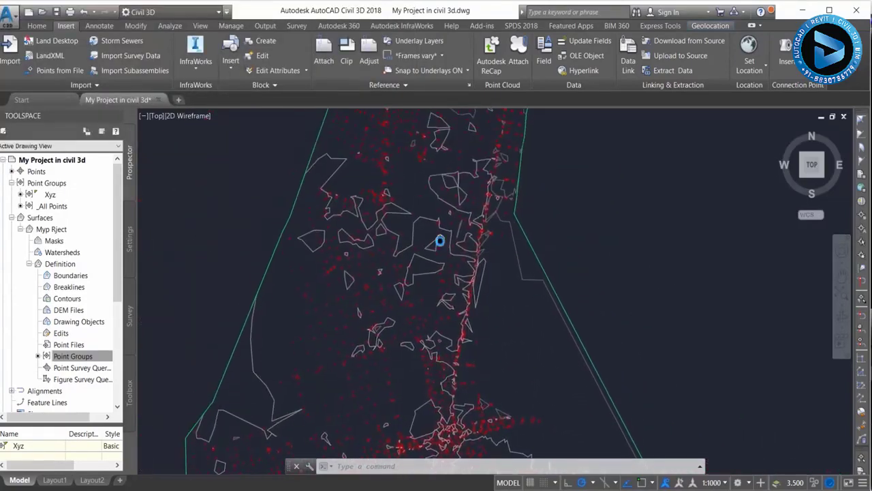
scroll(433, 205, up, 1)
scroll(409, 205, down, 1)
scroll(408, 239, down, 1)
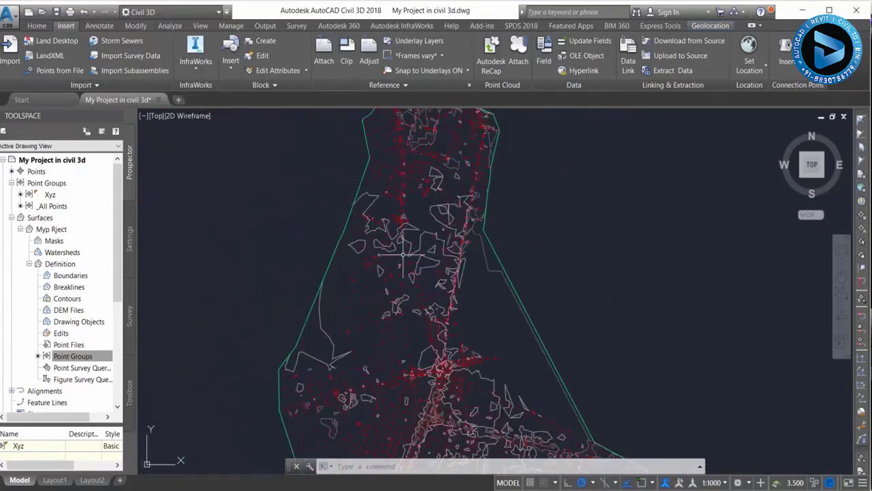
scroll(403, 255, up, 3)
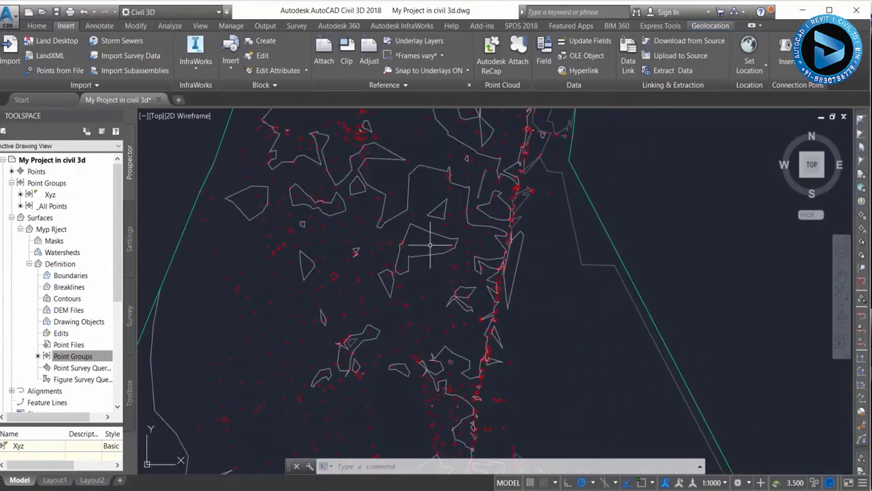
Collapse the Definition node and select Myp Rject in Prospector.
click(29, 263)
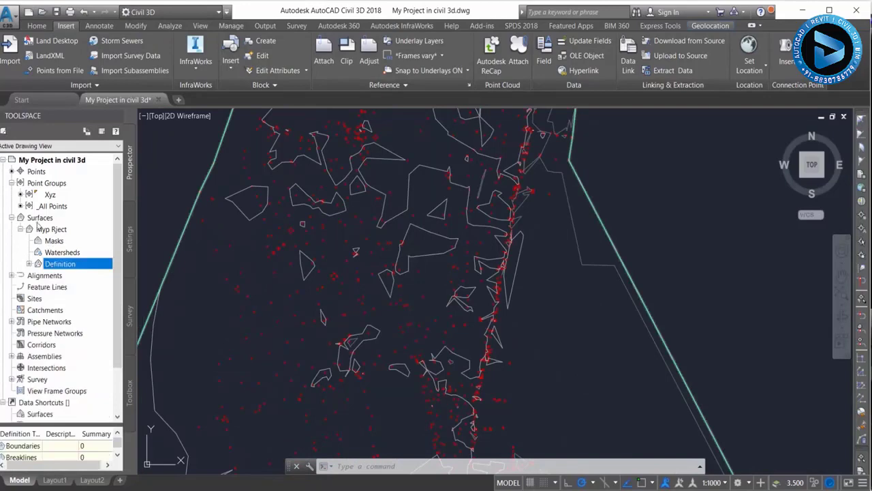
click(38, 218)
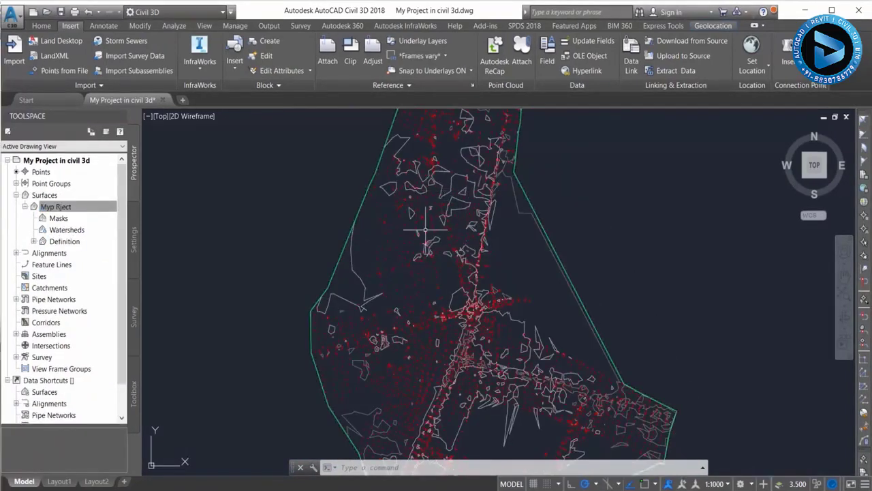
scroll(443, 209, up, 4)
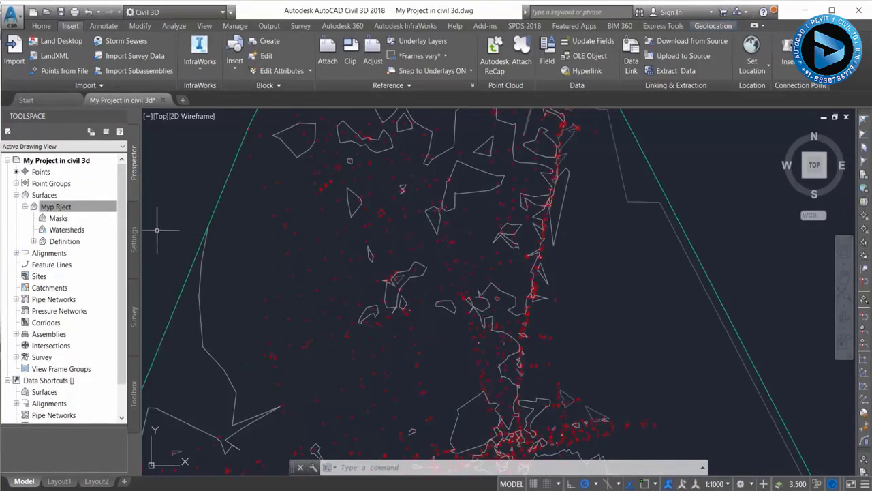
click(28, 211)
Open Myp Rject's surface style for editing and review its Information, Borders and Contours settings.
right_click(53, 211)
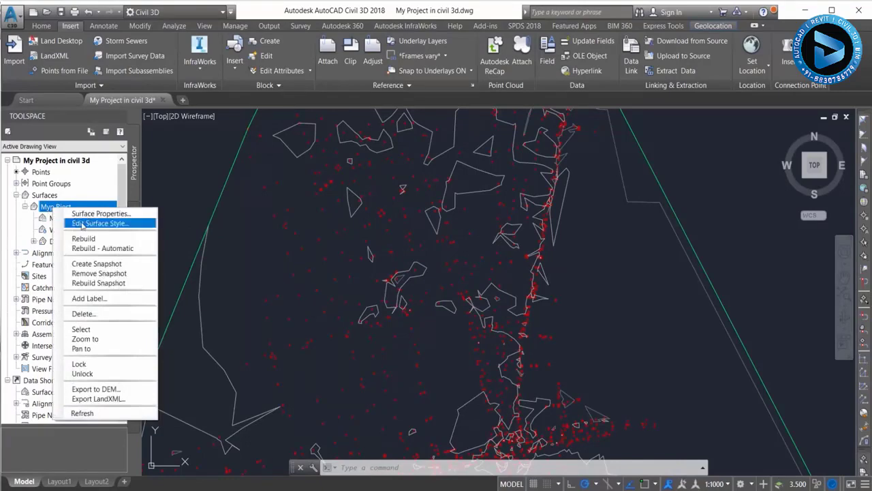
click(116, 225)
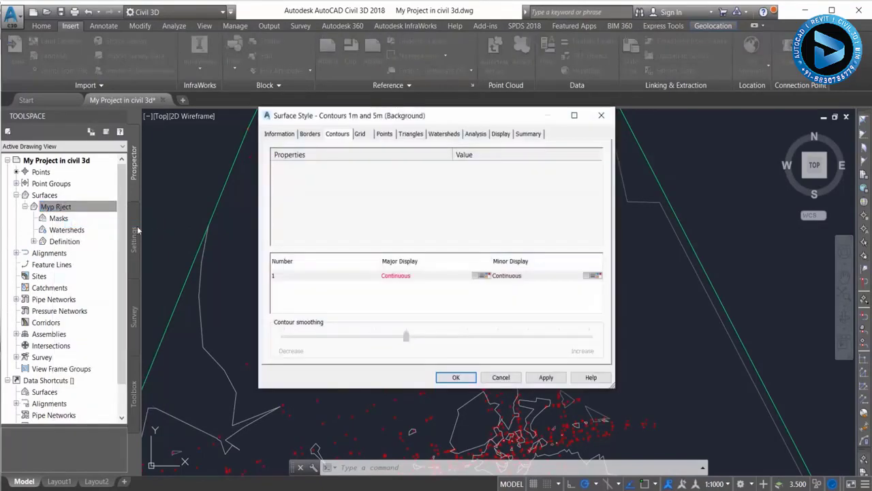
drag(461, 119, 287, 122)
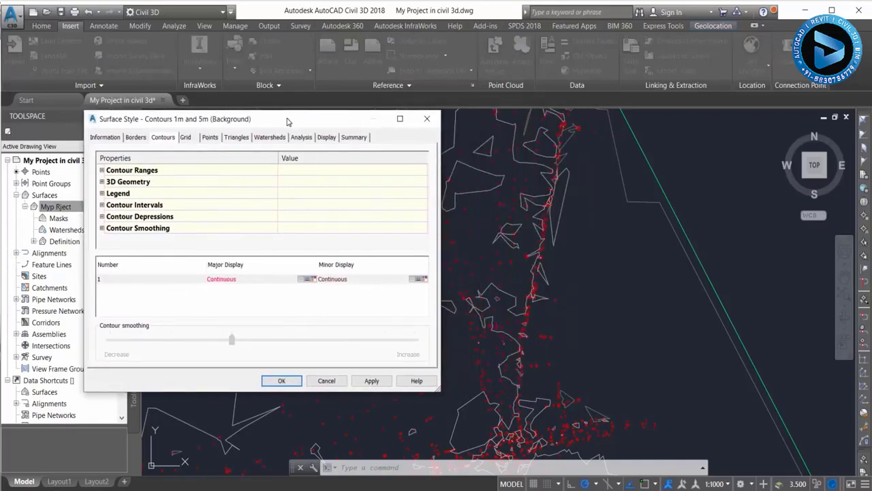
click(106, 138)
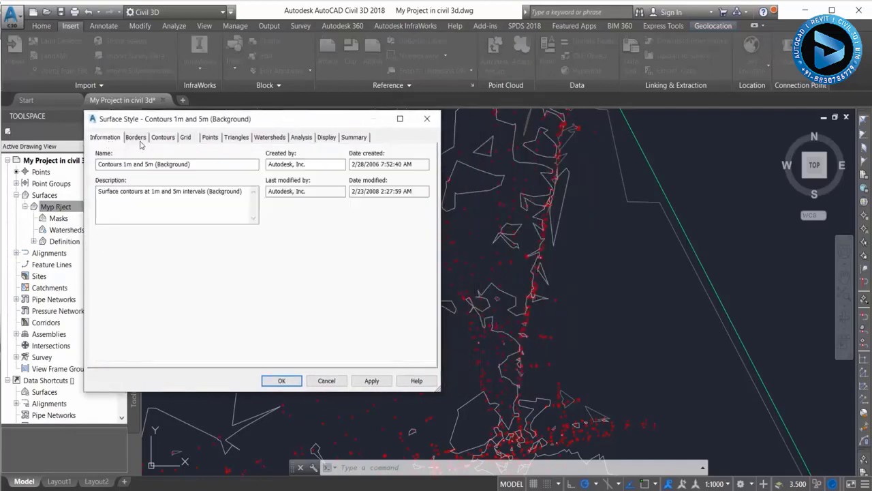
click(137, 138)
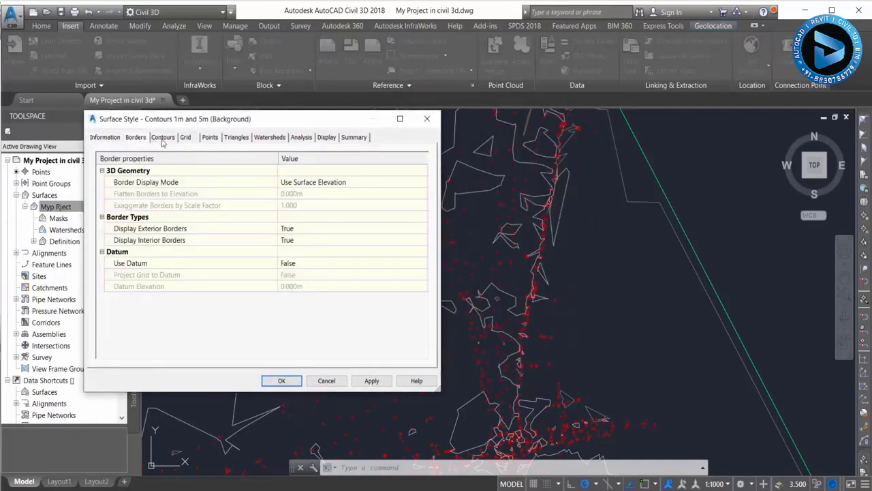
click(162, 139)
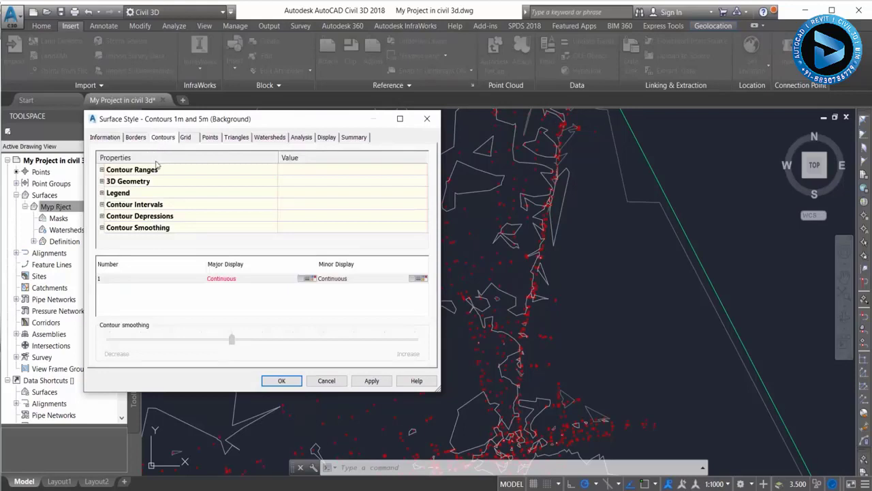
Set the minor contour interval to 0.25 and apply it.
click(102, 205)
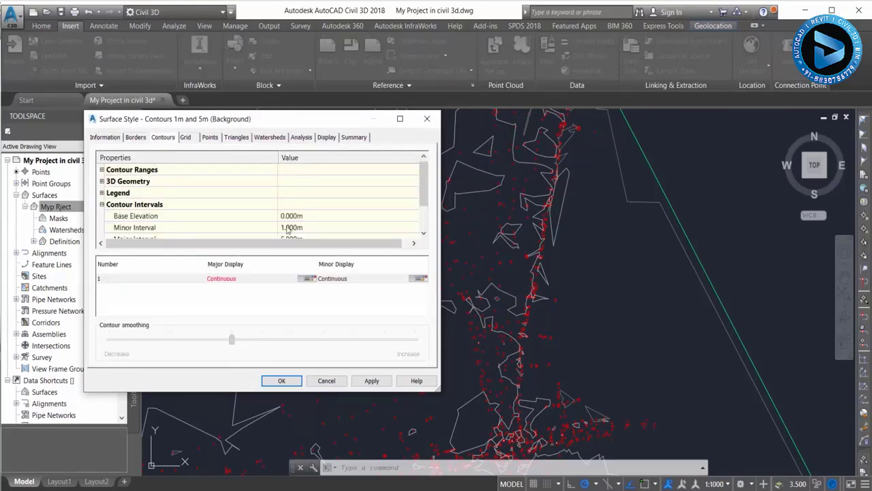
click(317, 227)
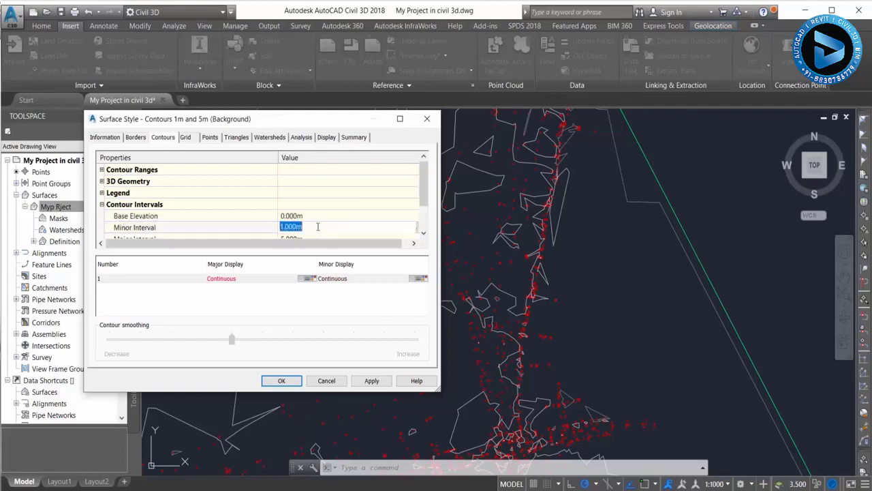
text(0.25)
key(Return)
scroll(327, 213, down, 1)
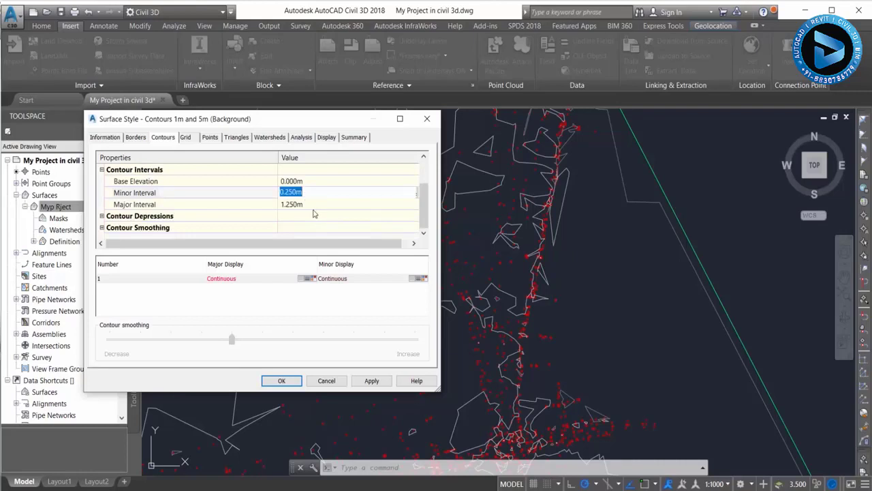
click(312, 205)
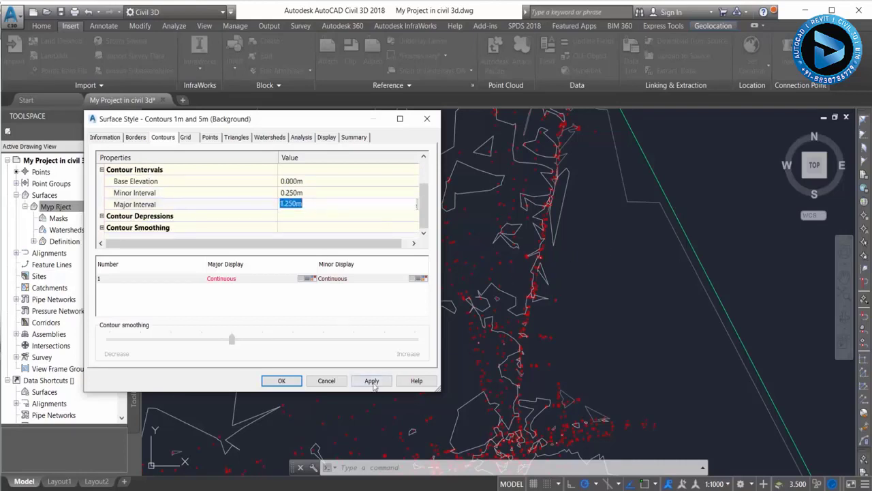
click(372, 381)
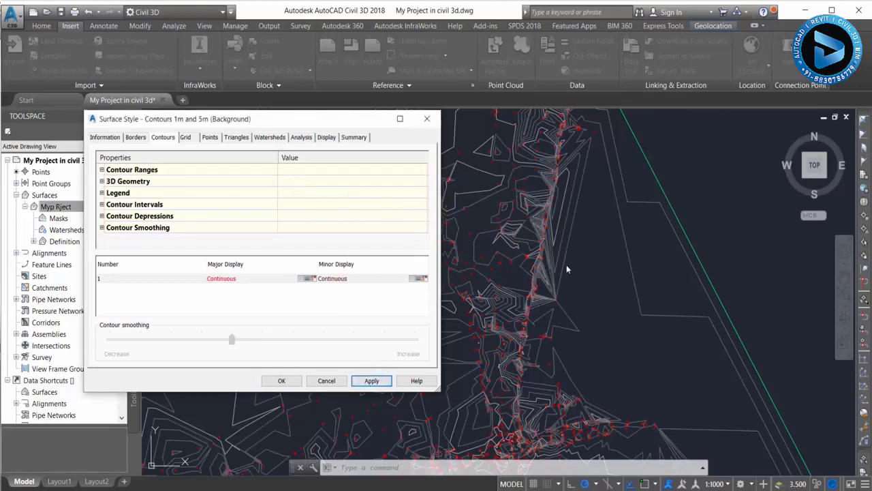
Change the minor interval to 0.15, adjust the contour colour, and apply and close the style.
click(101, 204)
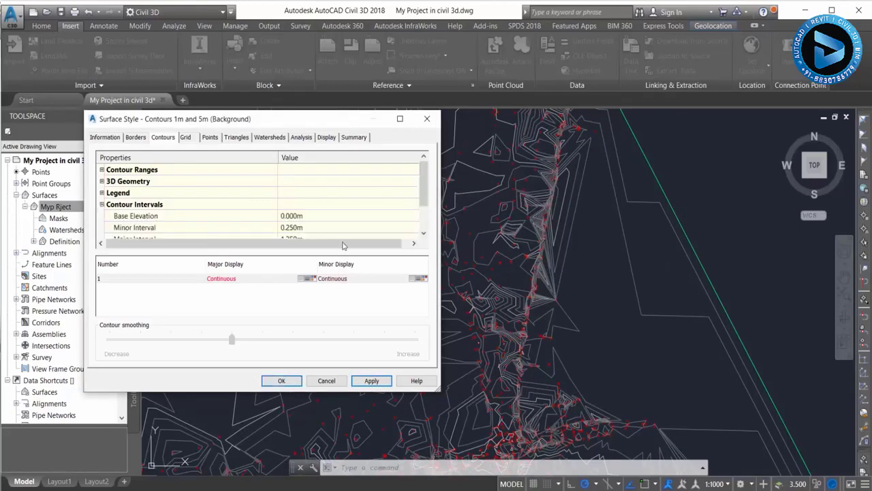
click(293, 226)
text(0.)
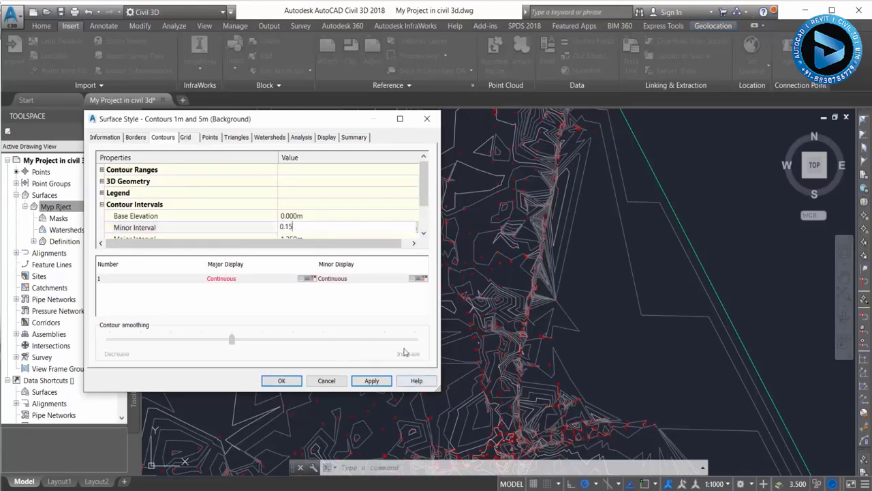
click(424, 279)
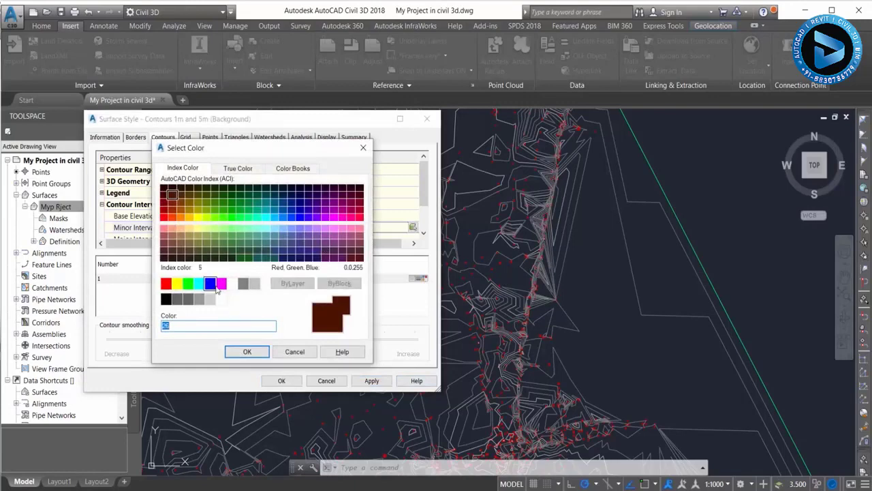
click(247, 351)
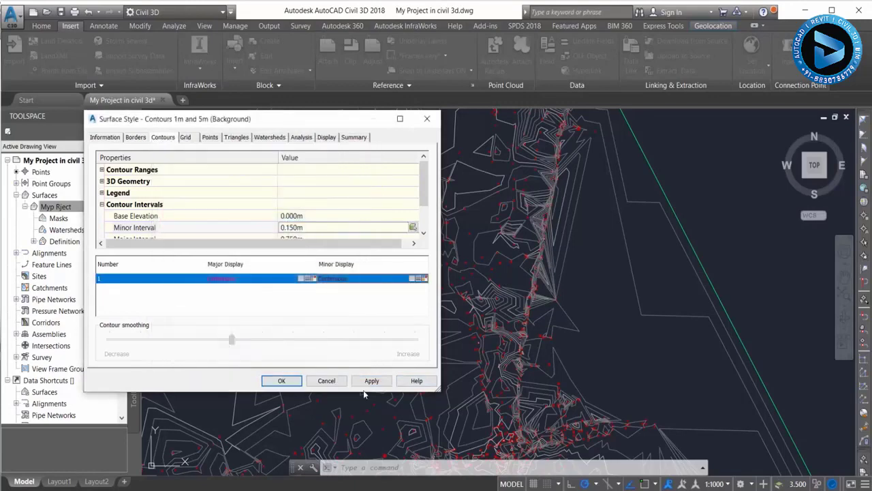
click(371, 380)
click(286, 380)
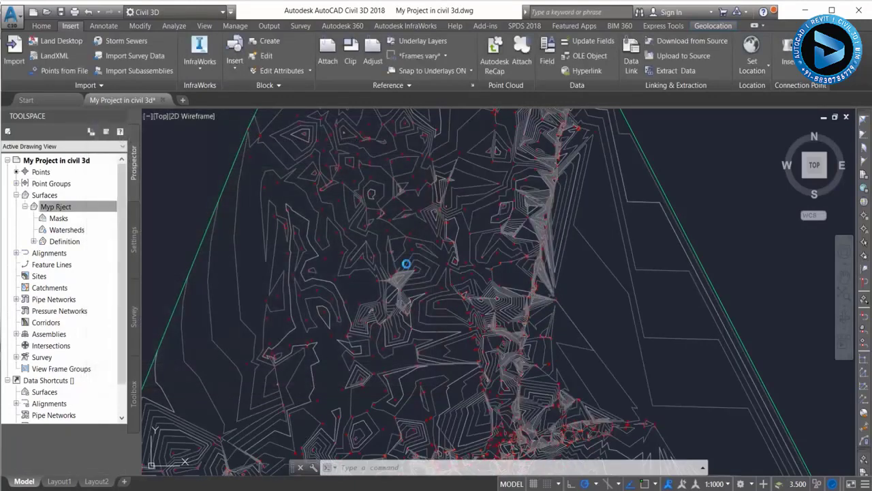
scroll(433, 222, down, 5)
scroll(444, 252, up, 4)
scroll(444, 239, up, 3)
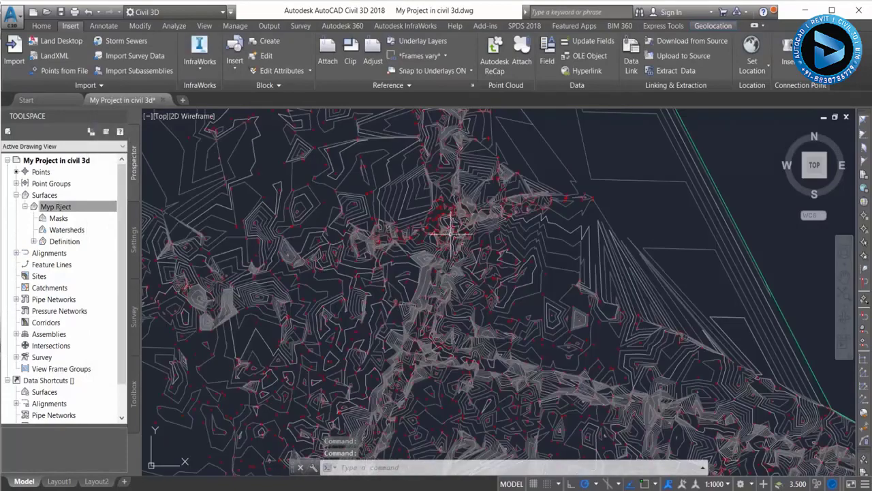
scroll(351, 245, up, 2)
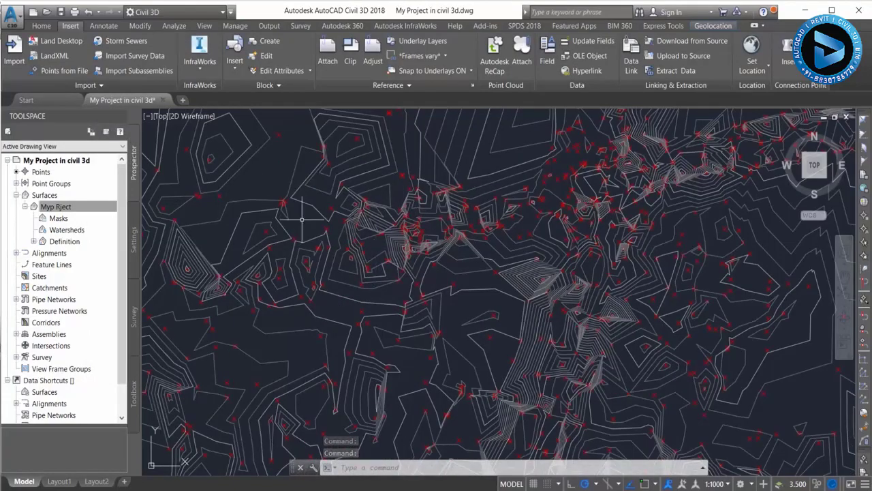
mouse_move(336, 227)
middle_down()
mouse_move(348, 257)
mouse_move(448, 221)
middle_up()
scroll(381, 251, down, 2)
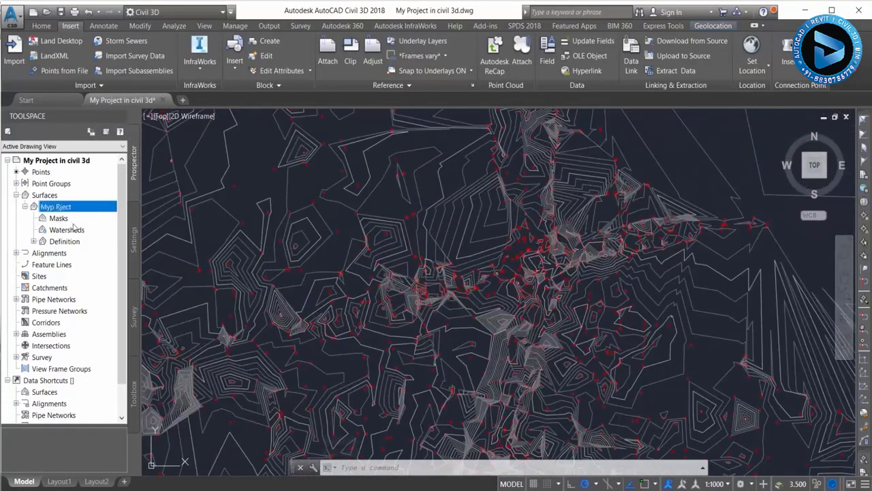
right_click(36, 208)
click(71, 221)
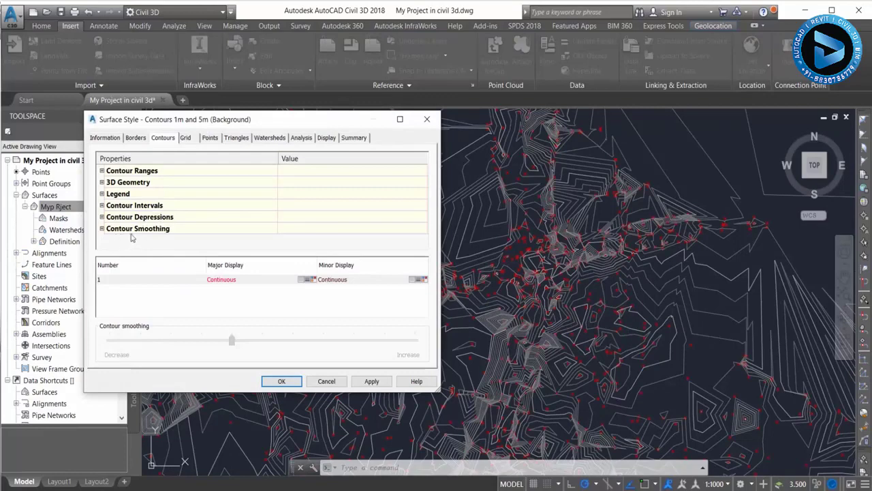
click(185, 138)
click(212, 139)
click(235, 138)
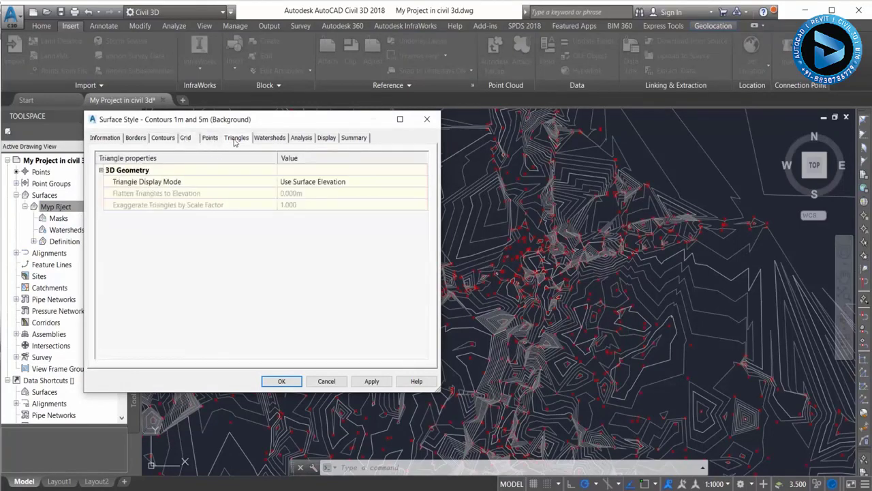
click(268, 138)
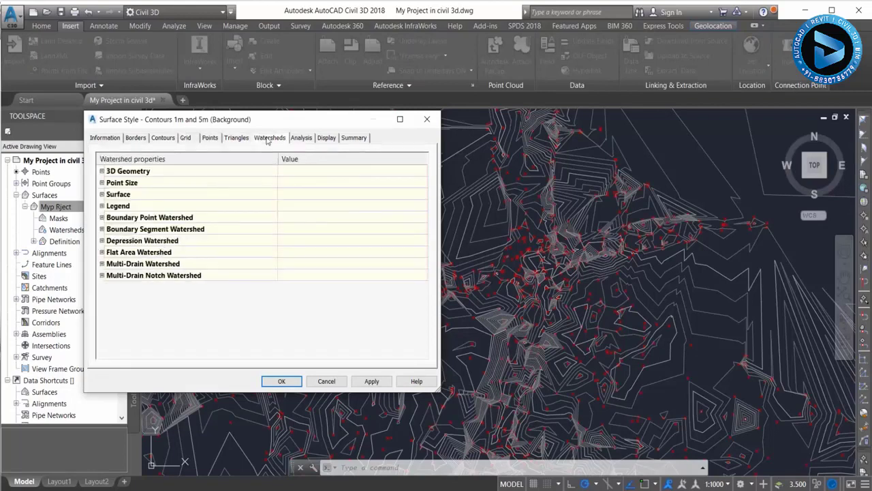
click(300, 138)
click(327, 138)
click(354, 137)
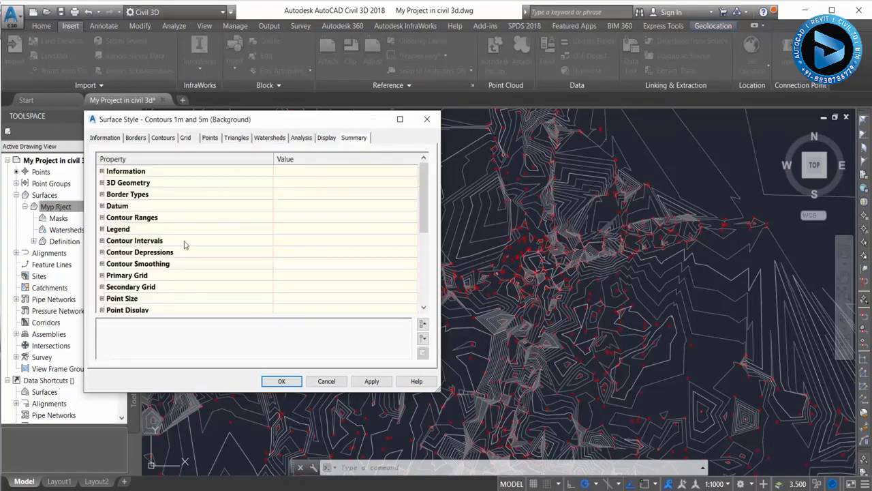
click(327, 138)
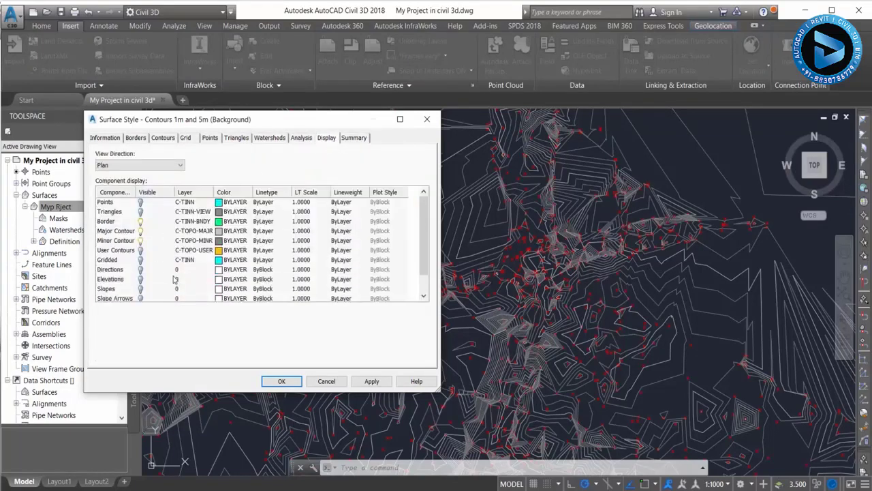
click(140, 261)
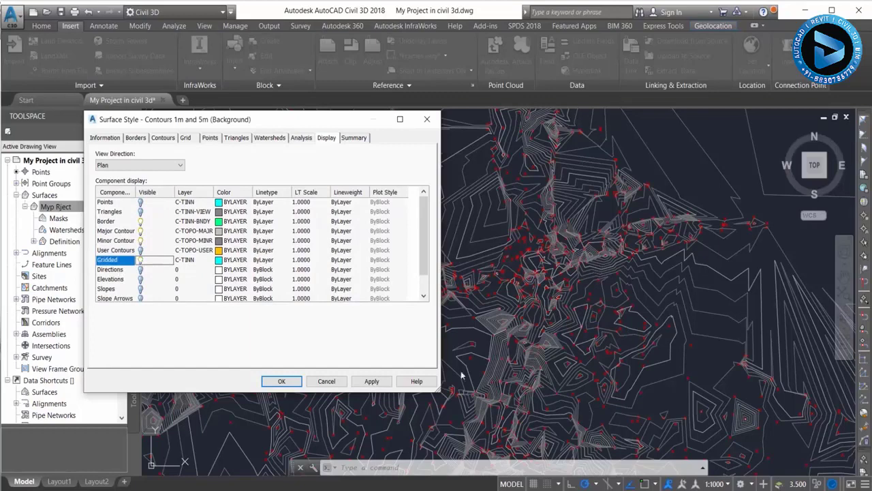
click(371, 381)
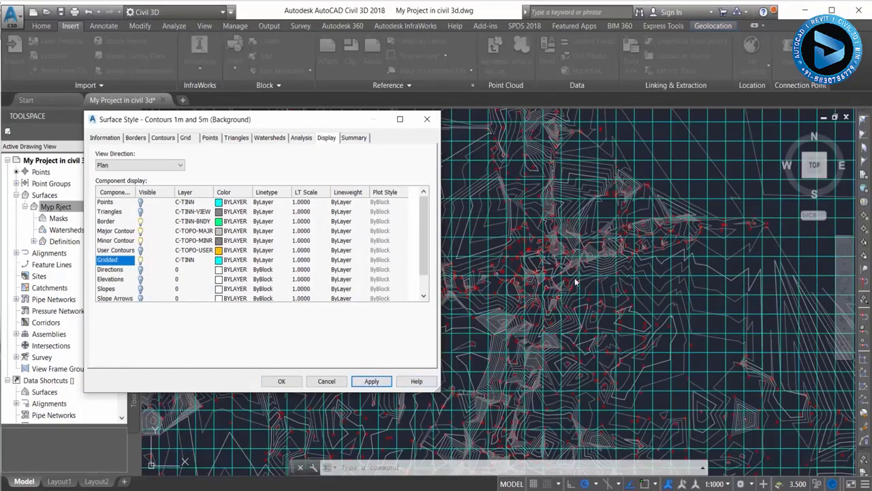
click(141, 261)
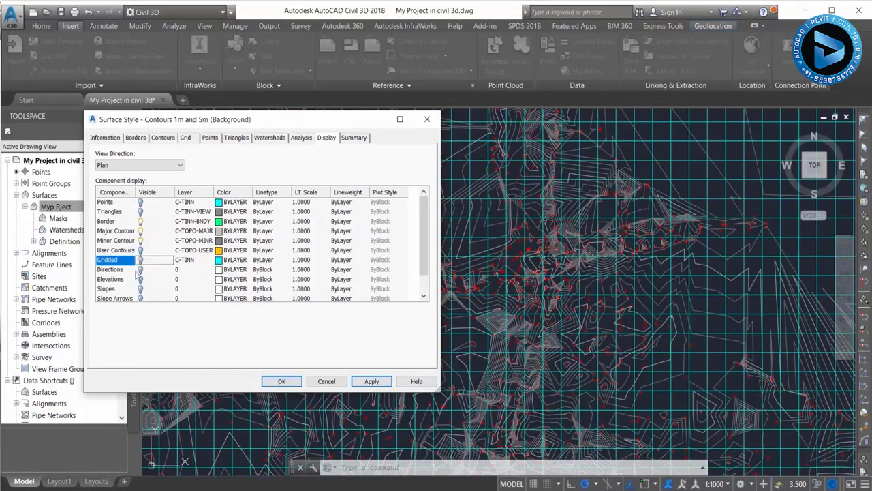
click(141, 270)
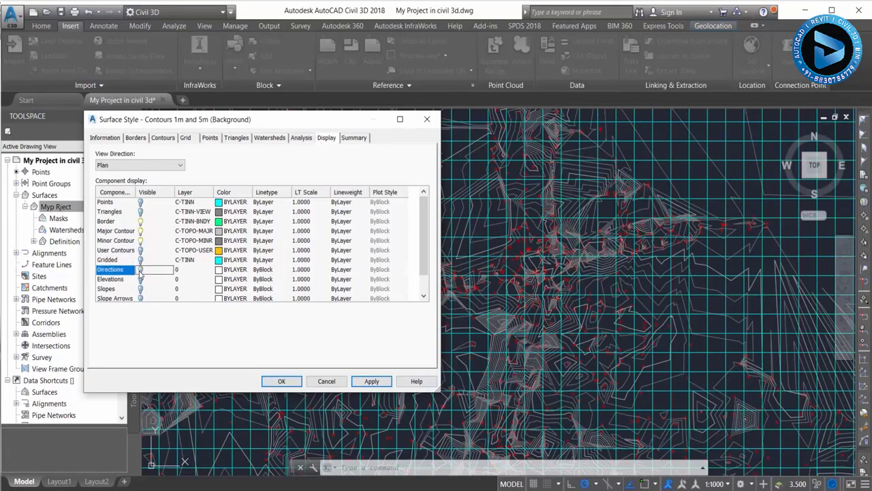
click(141, 280)
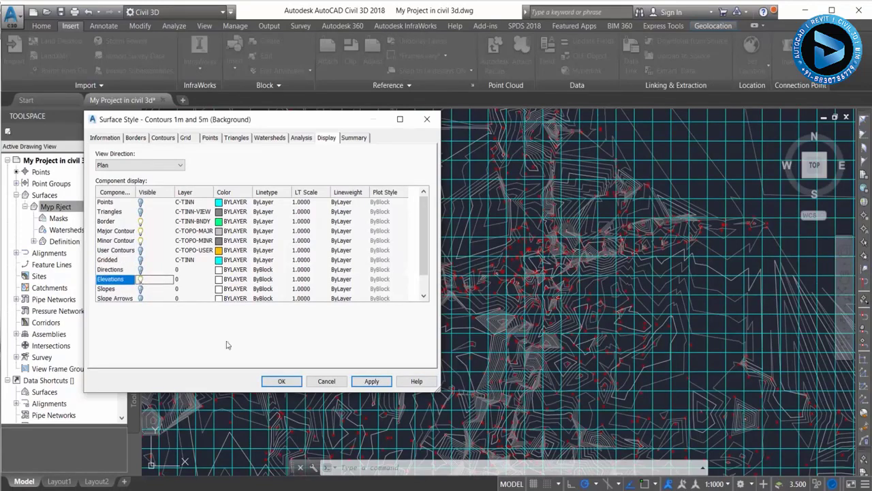
click(371, 381)
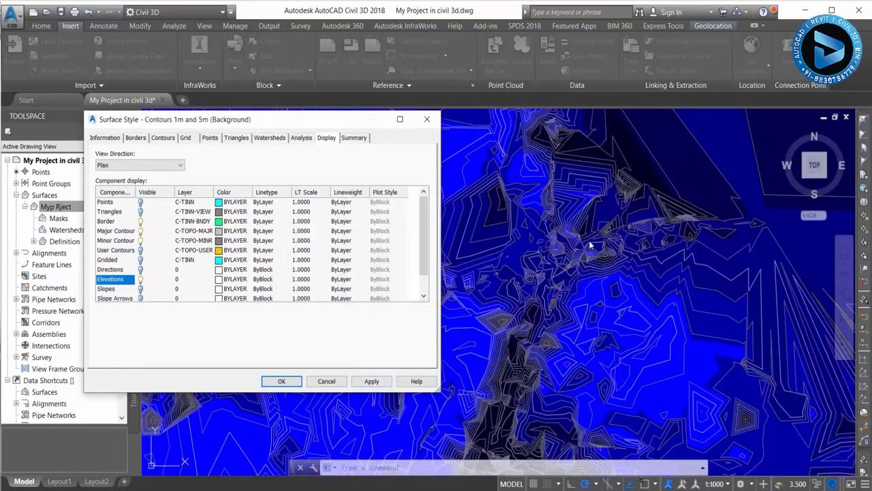
click(142, 279)
click(120, 139)
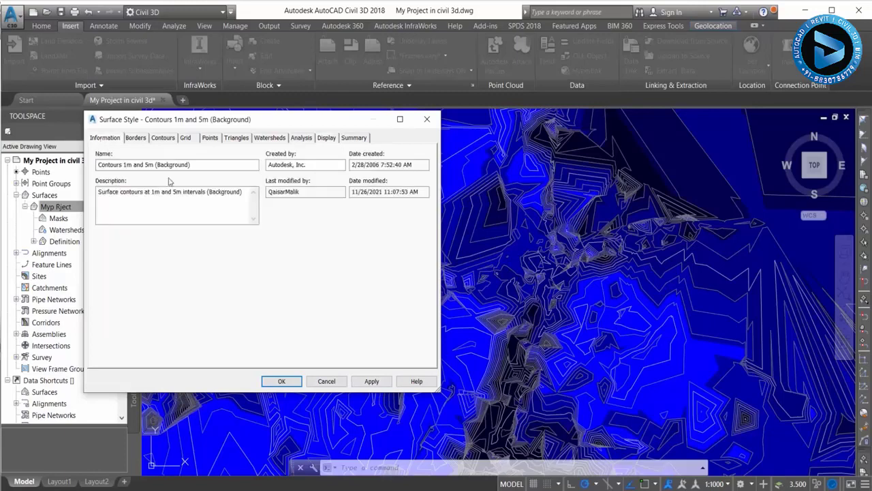
click(372, 381)
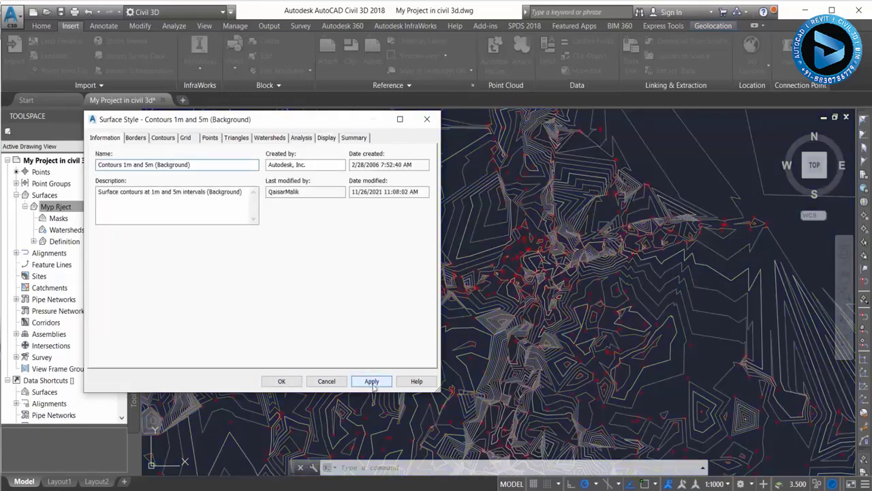
click(282, 381)
Zoom and pan in on the bottom vertex of the Myp Rject surface boundary.
scroll(409, 227, down, 5)
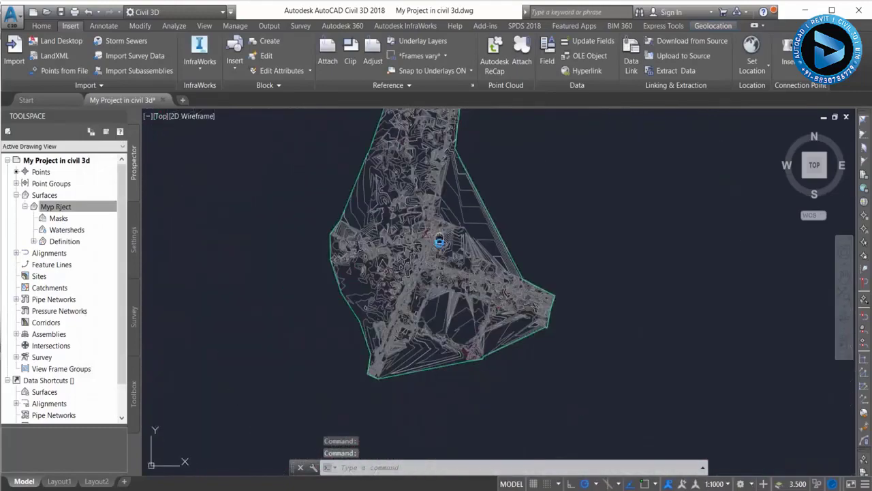
middle_drag(444, 243, 451, 310)
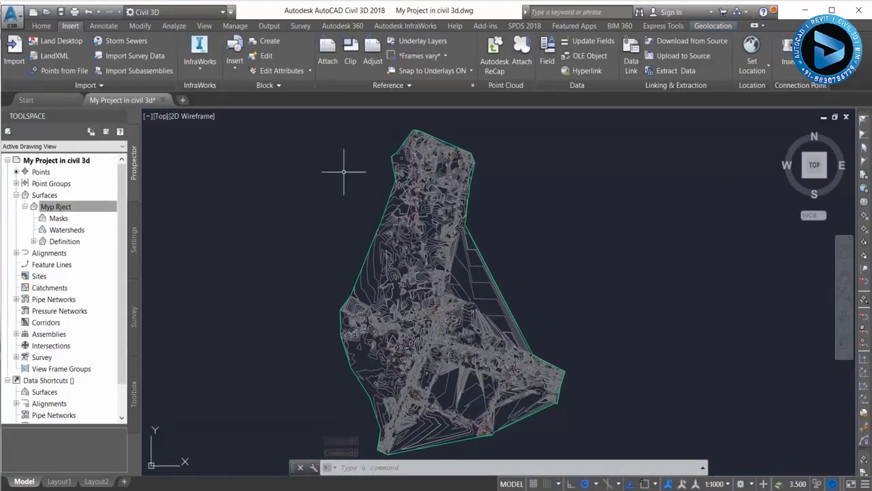
middle_drag(453, 292, 457, 273)
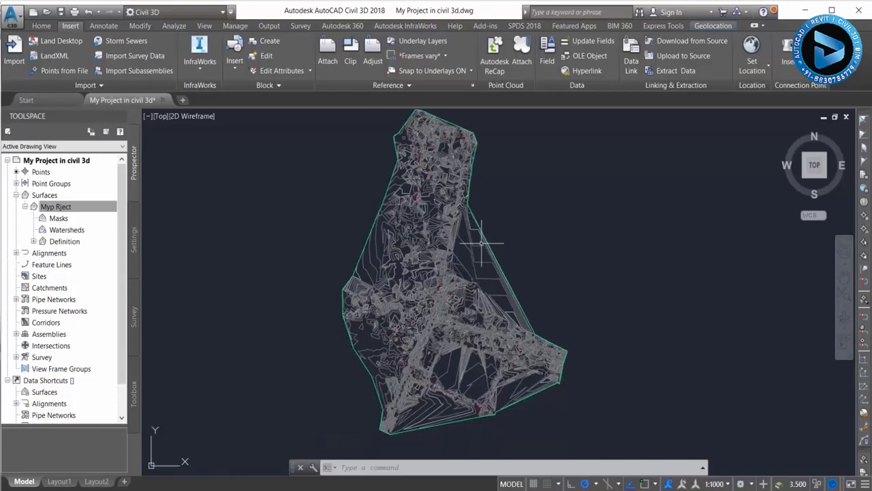
scroll(522, 332, up, 5)
scroll(522, 311, up, 2)
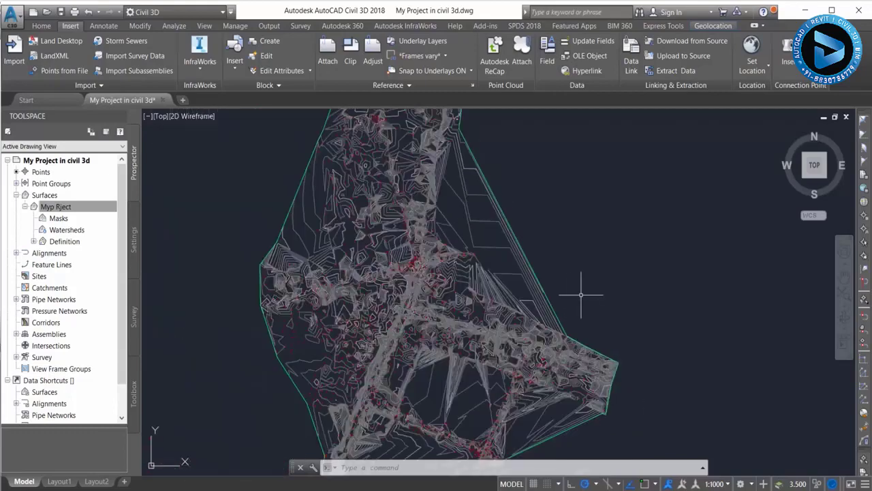
scroll(584, 296, down, 2)
scroll(467, 234, down, 1)
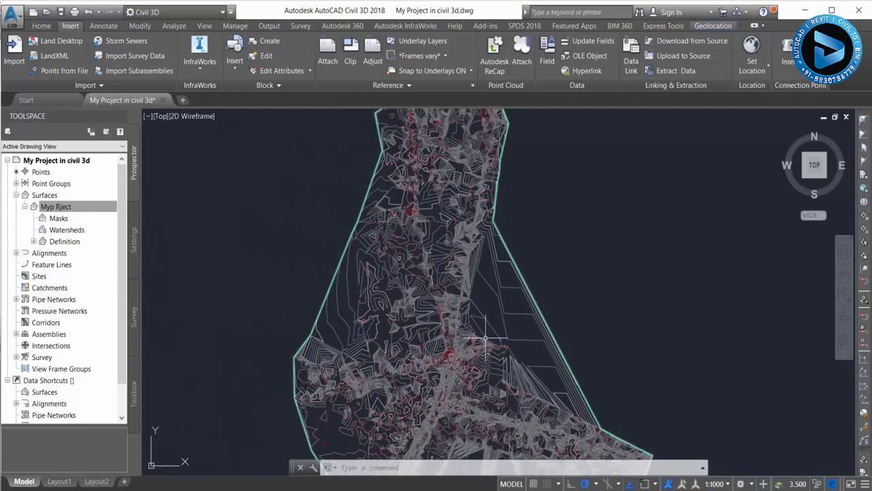
middle_drag(470, 336, 466, 308)
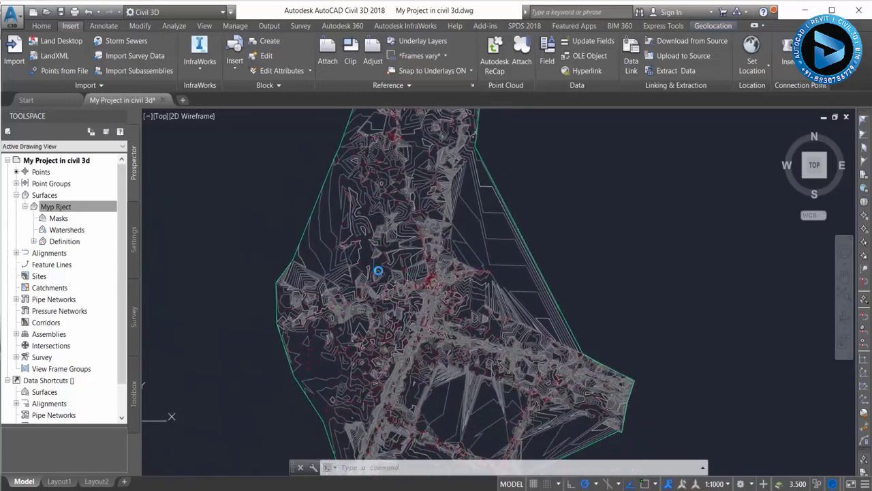
scroll(384, 269, down, 1)
scroll(376, 266, down, 1)
mouse_move(377, 267)
middle_down()
mouse_move(389, 292)
mouse_move(384, 328)
middle_up()
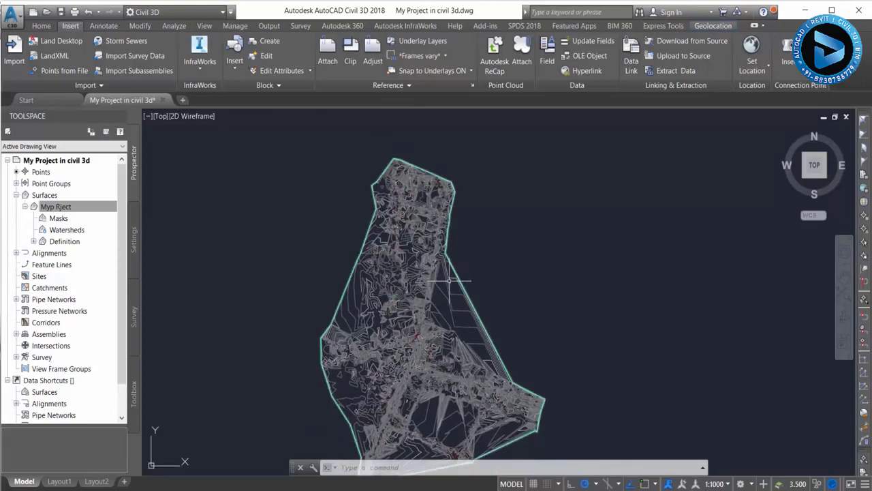
scroll(477, 341, up, 2)
scroll(502, 408, up, 2)
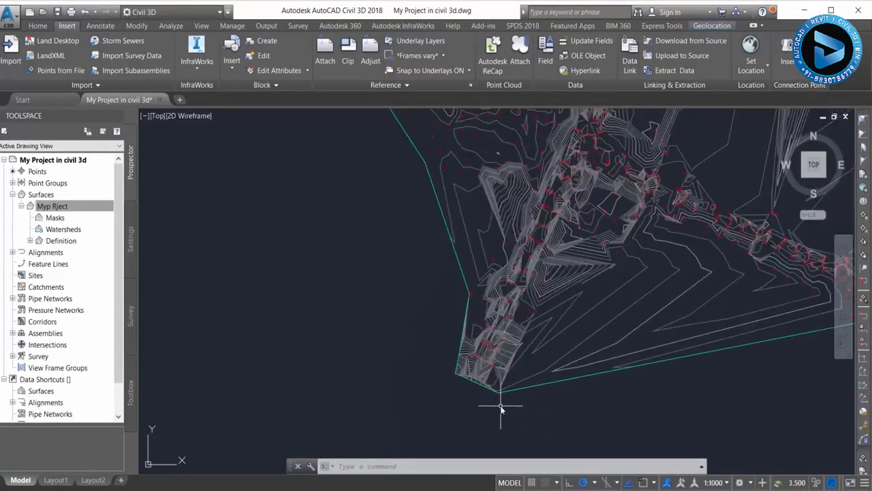
Draw a PL polyline centerline from the surface's southern tip north through the middle to its top.
text(pl)
key(Return)
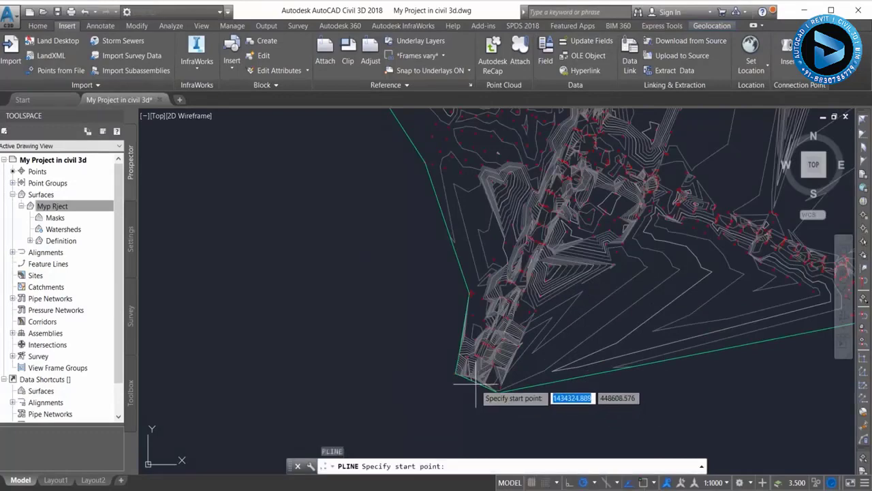
click(456, 374)
scroll(593, 225, up, 2)
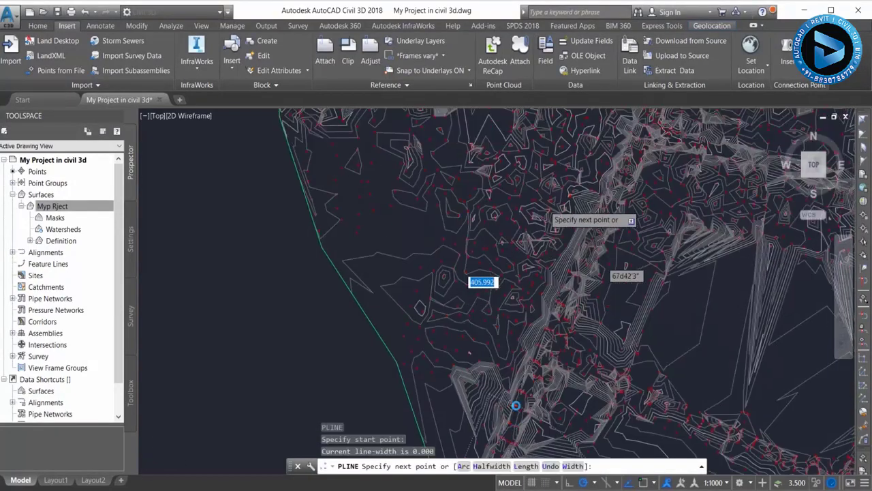
scroll(599, 232, down, 4)
click(603, 211)
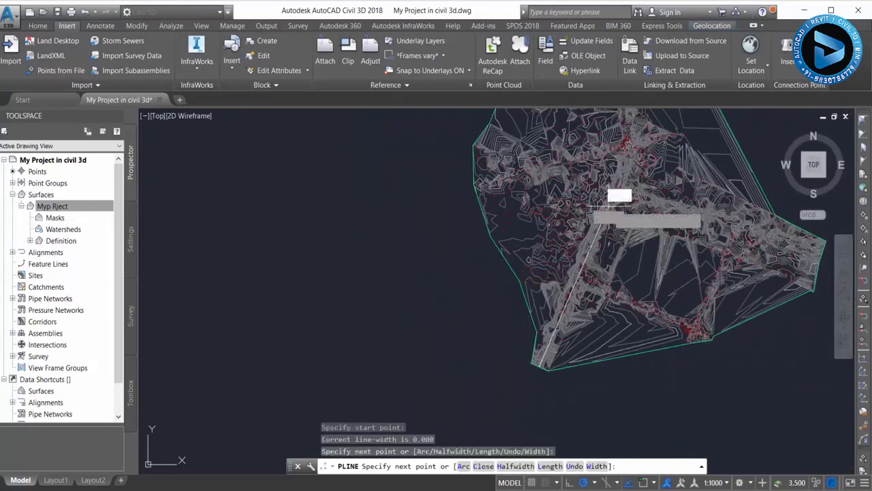
scroll(593, 247, up, 2)
click(599, 184)
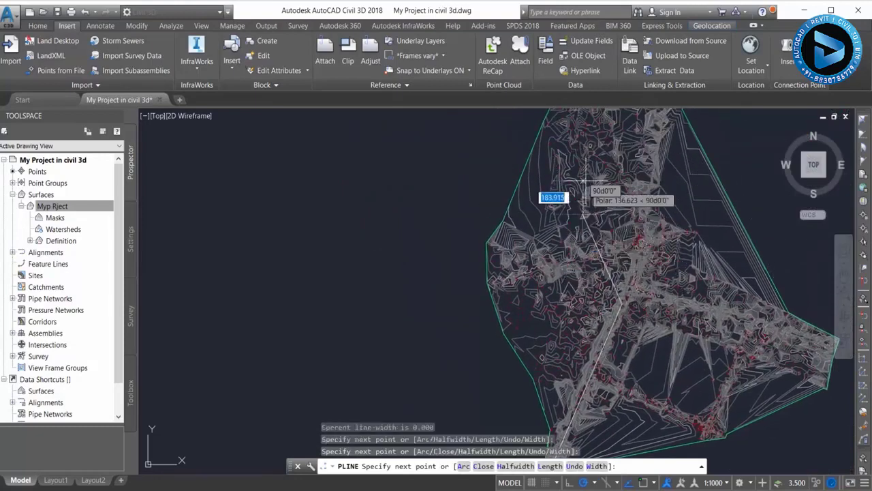
middle_drag(599, 184, 634, 265)
click(613, 235)
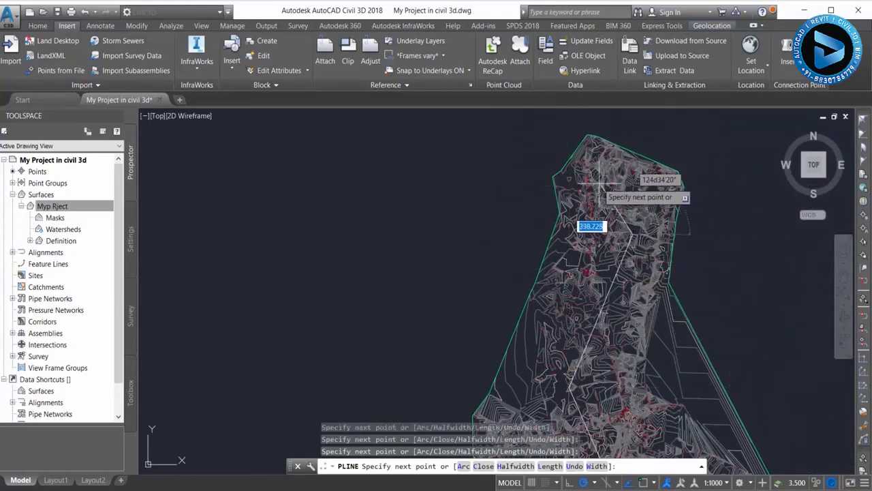
click(590, 136)
key(Escape)
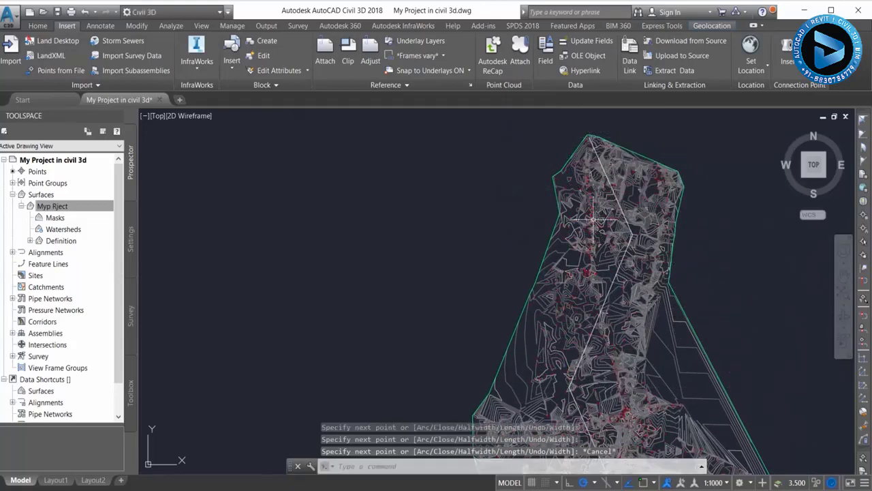
Zoom and pan to review the new centerline, then switch to the Home ribbon.
scroll(576, 187, up, 2)
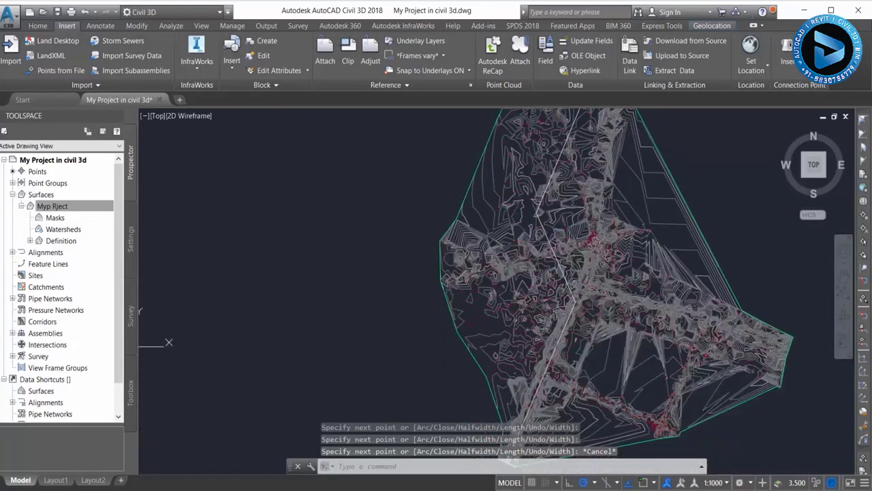
scroll(538, 337, down, 3)
scroll(586, 201, up, 2)
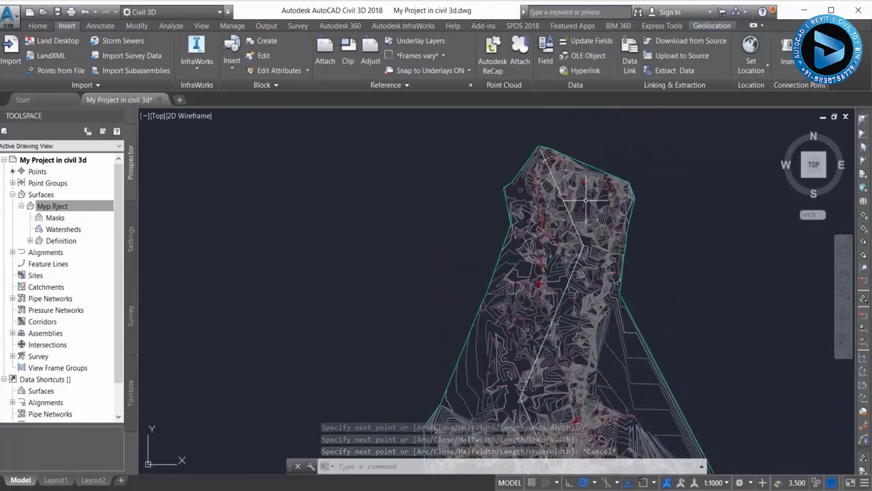
scroll(556, 252, up, 2)
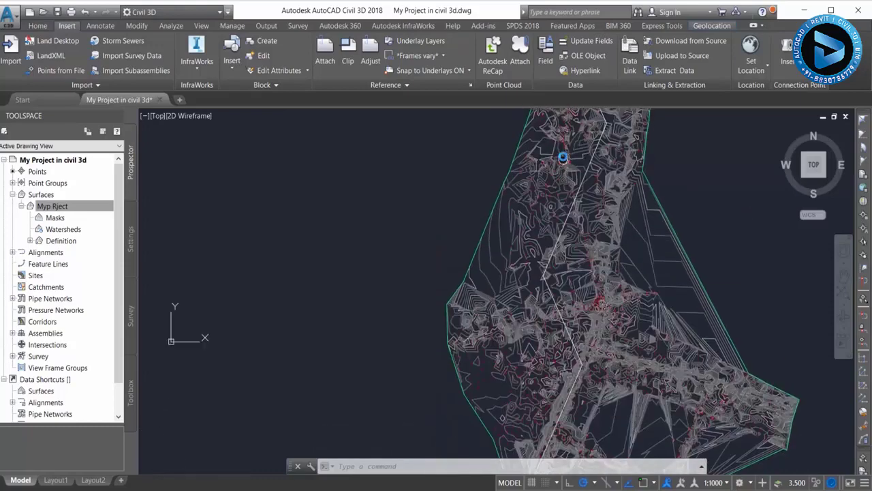
scroll(576, 199, up, 2)
scroll(576, 199, down, 2)
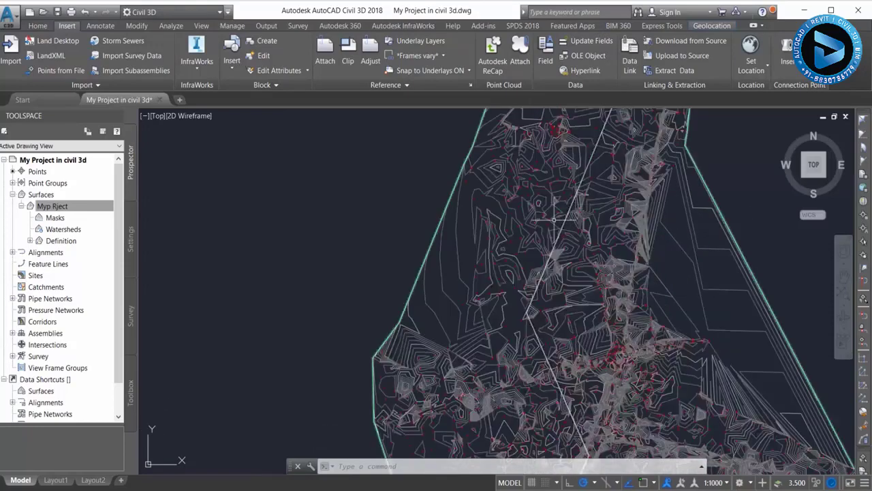
scroll(528, 225, down, 2)
scroll(548, 375, up, 1)
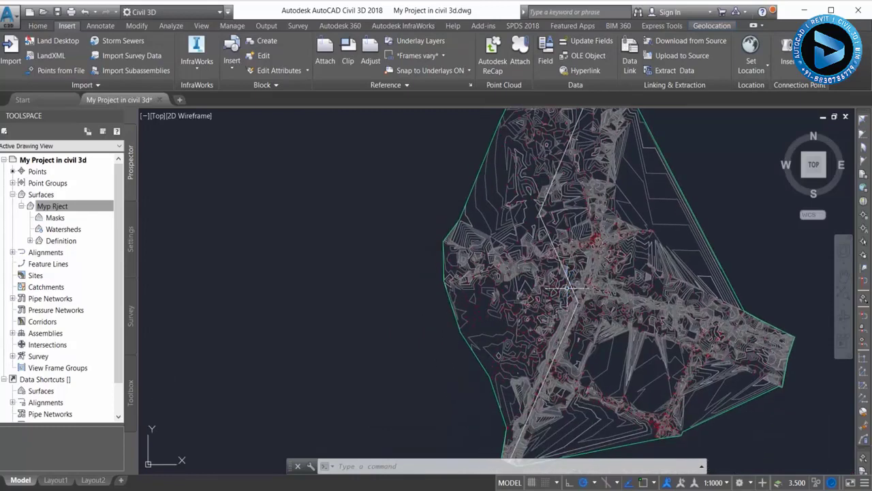
scroll(545, 197, up, 1)
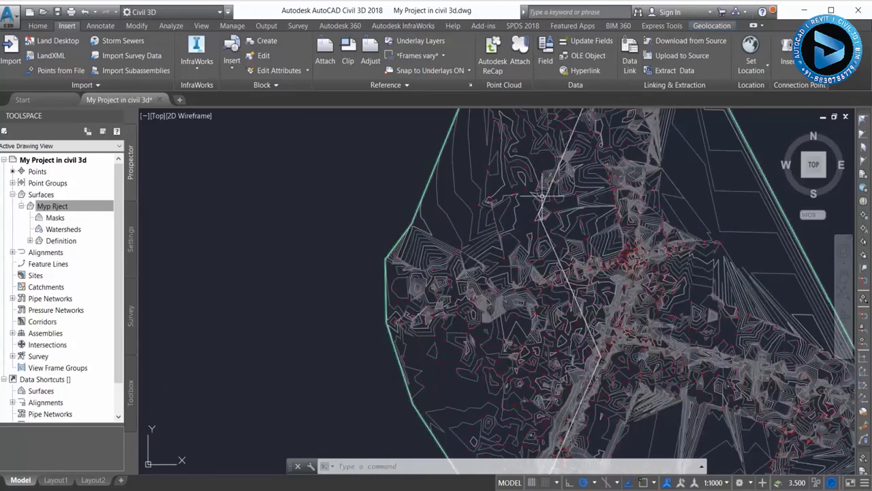
scroll(545, 199, up, 2)
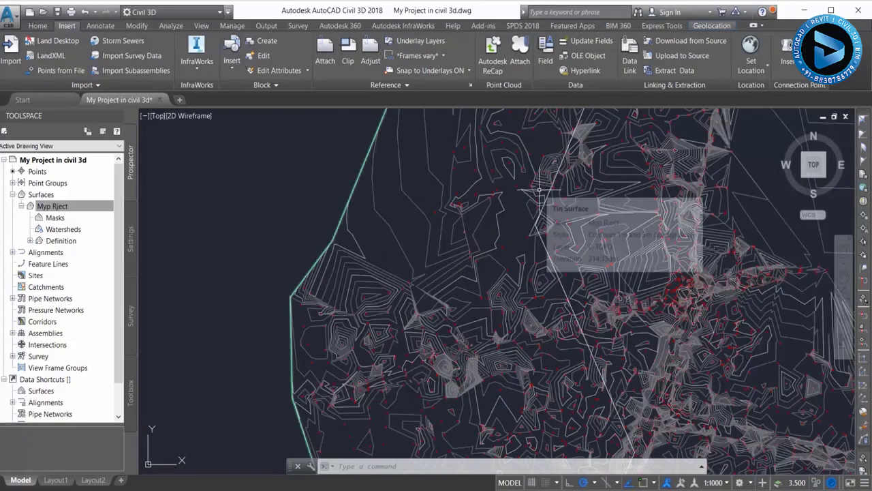
scroll(535, 191, down, 4)
scroll(555, 328, up, 2)
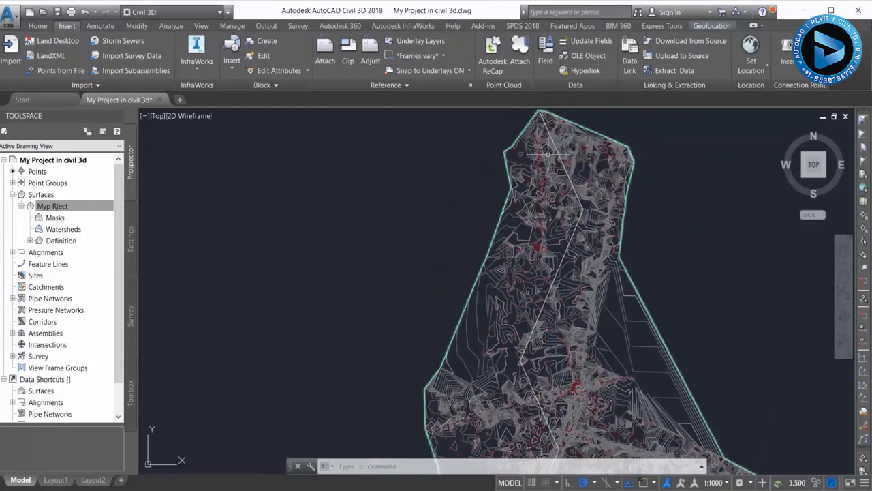
scroll(532, 347, up, 1)
scroll(543, 307, up, 1)
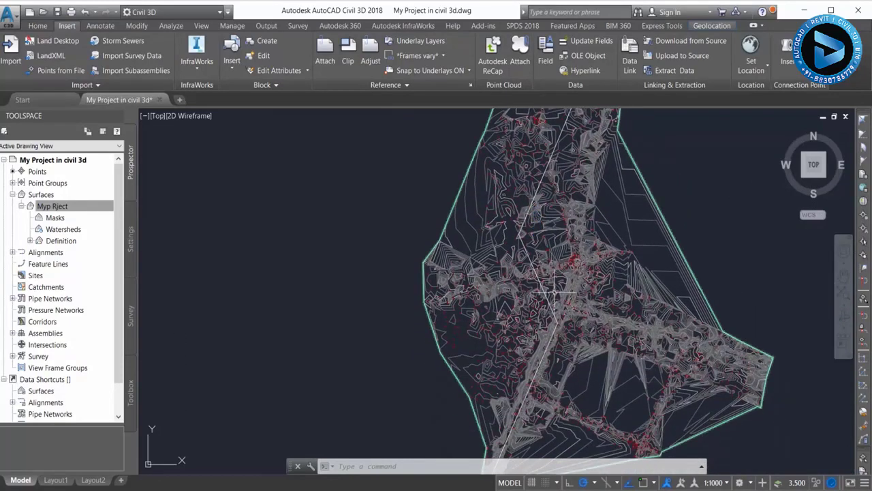
middle_drag(539, 382, 539, 395)
click(37, 27)
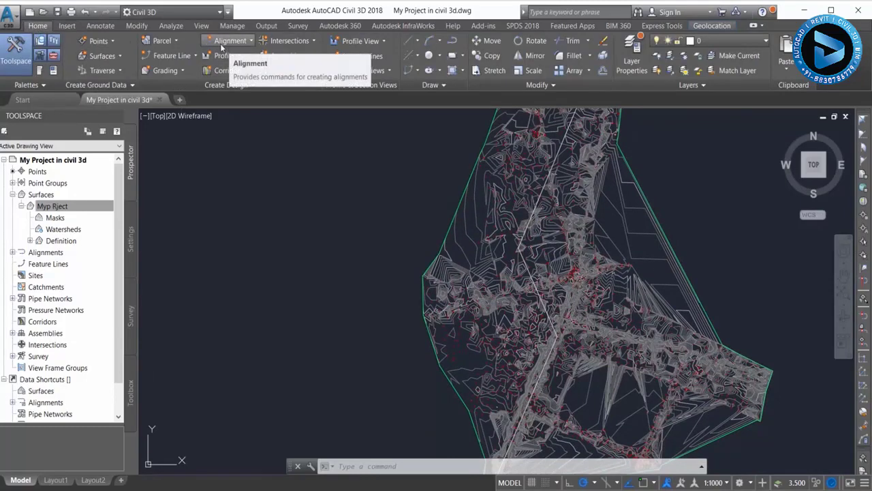
Choose Alignment Creation Tools from the Alignment dropdown to open Create Alignment - Layout.
click(250, 42)
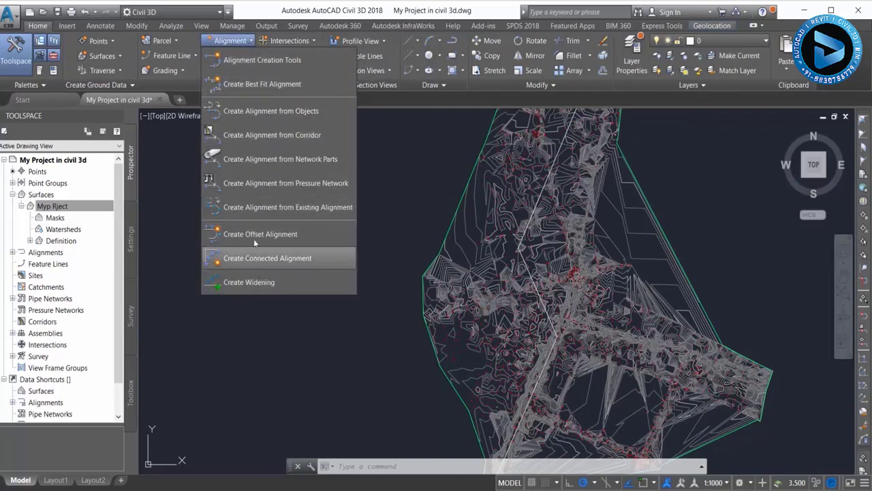
click(265, 59)
drag(388, 70, 302, 83)
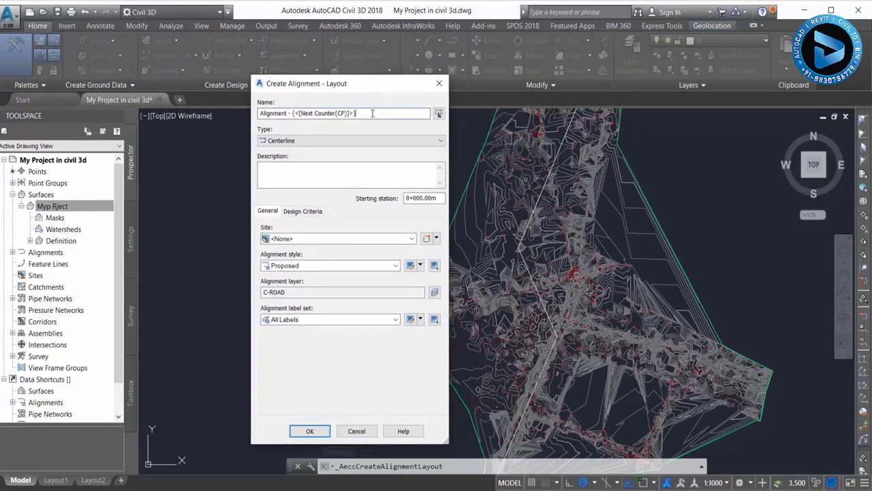
Name the alignment Main Road, keep type Centerline and a blank description, then view Design Criteria.
drag(372, 113, 261, 114)
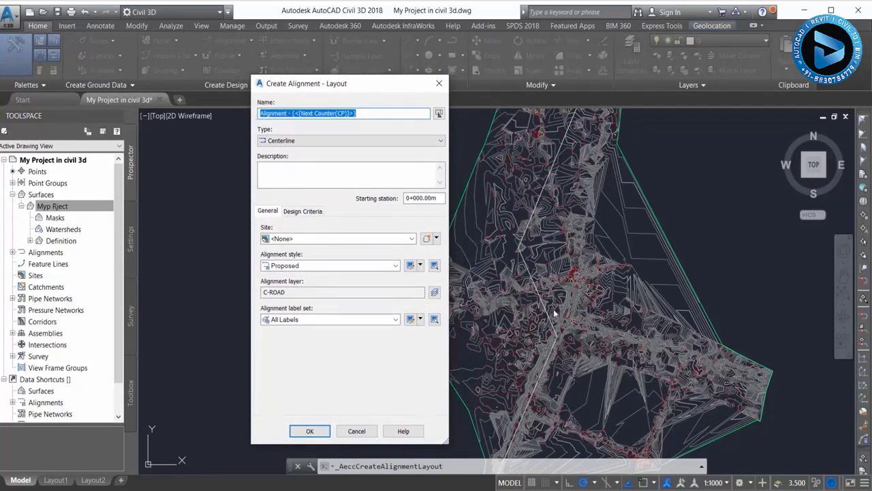
text(Main Road)
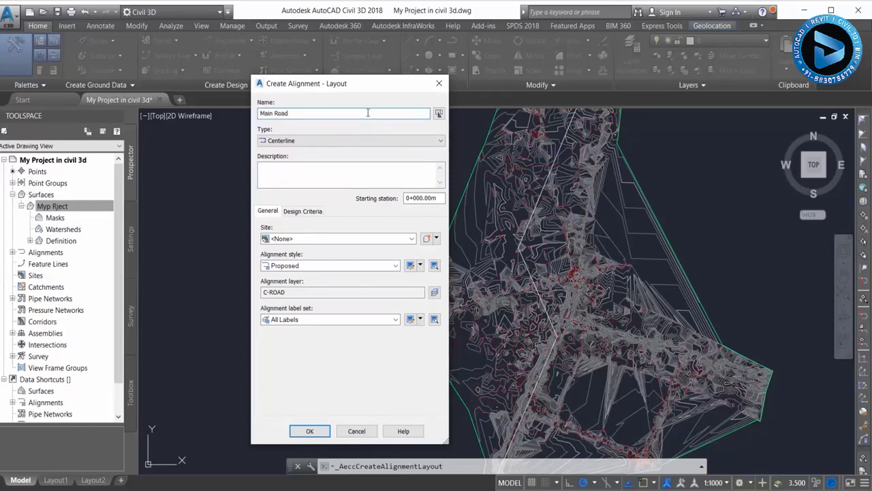
click(348, 141)
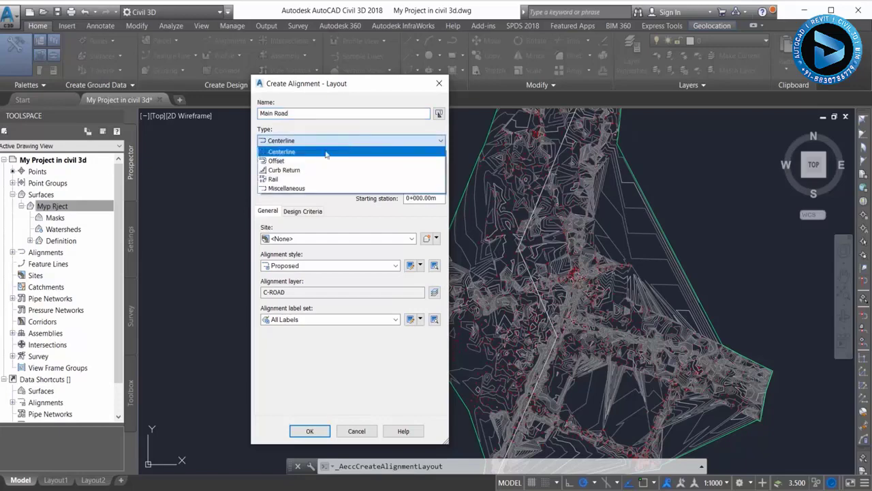
click(279, 152)
click(291, 174)
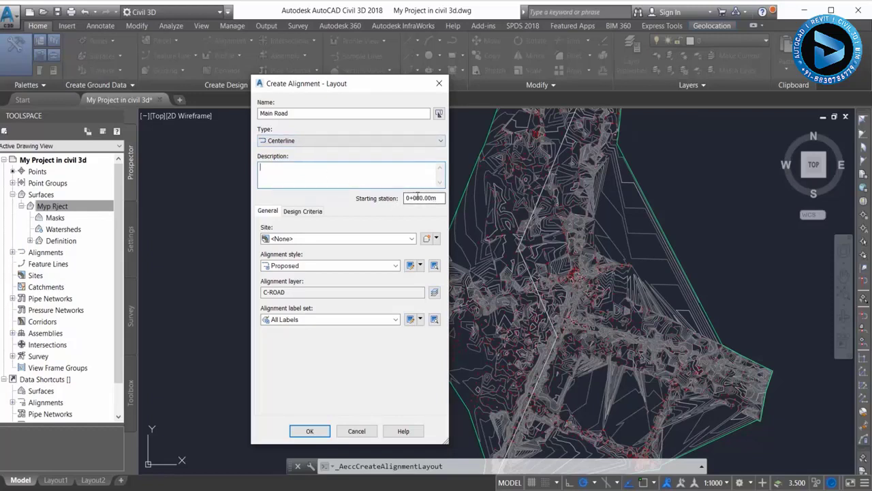
click(265, 215)
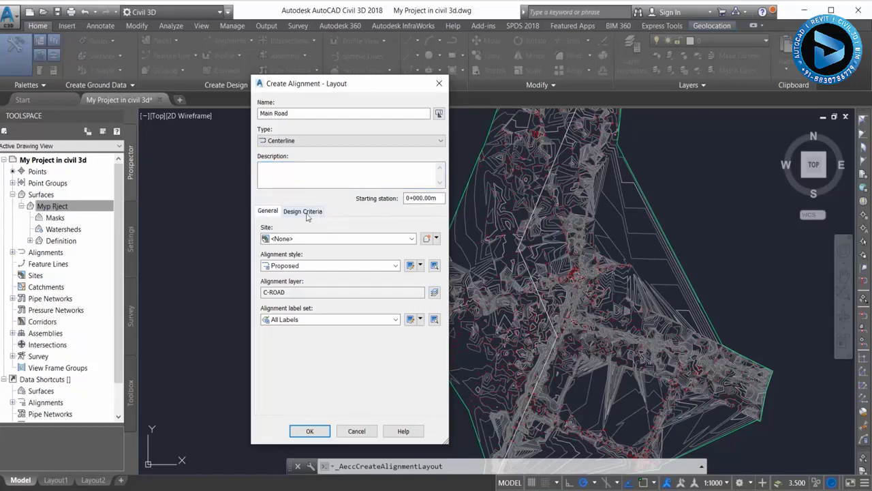
click(304, 212)
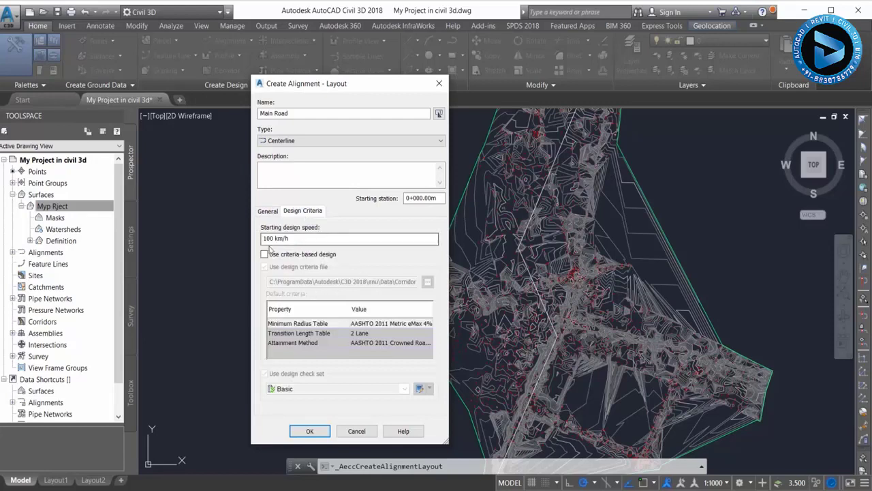
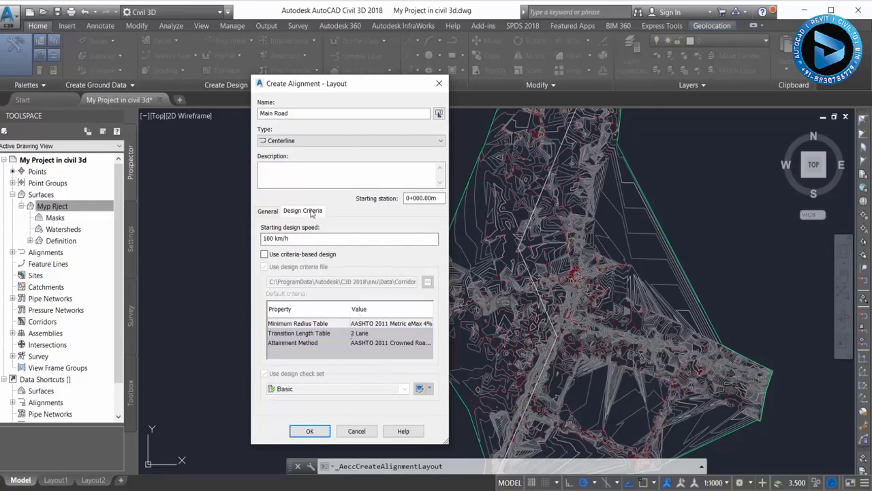
Give Main Road no site, the Proposed alignment style and the All Labels label set, then confirm.
click(268, 211)
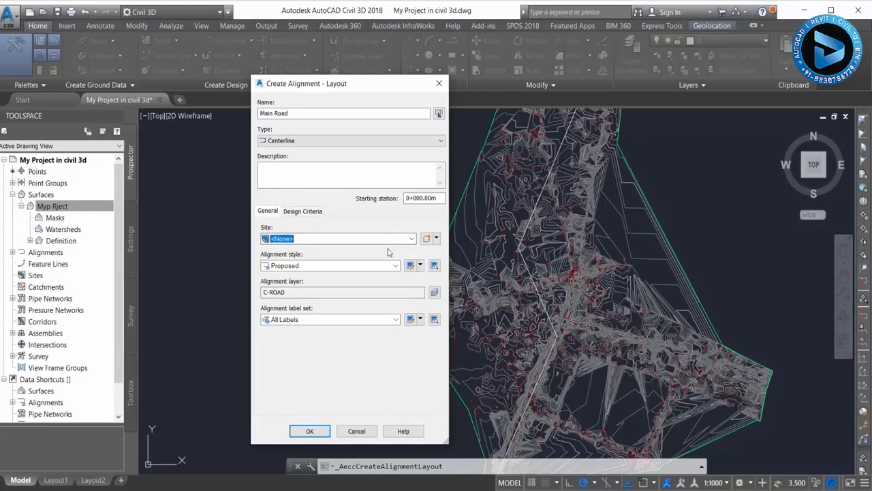
click(406, 239)
click(404, 240)
click(393, 266)
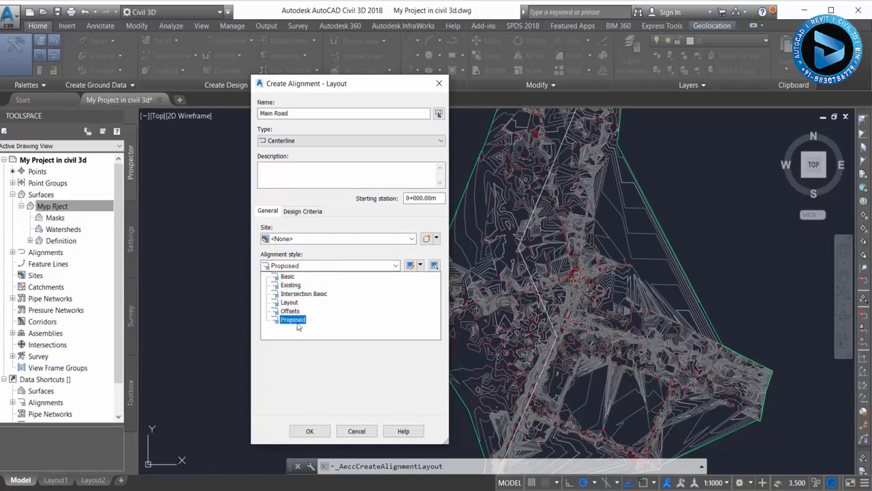
click(291, 319)
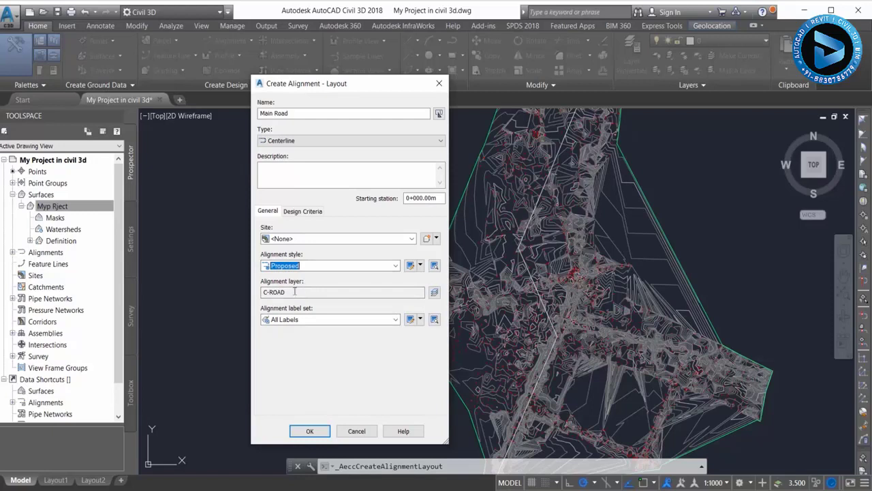
click(395, 319)
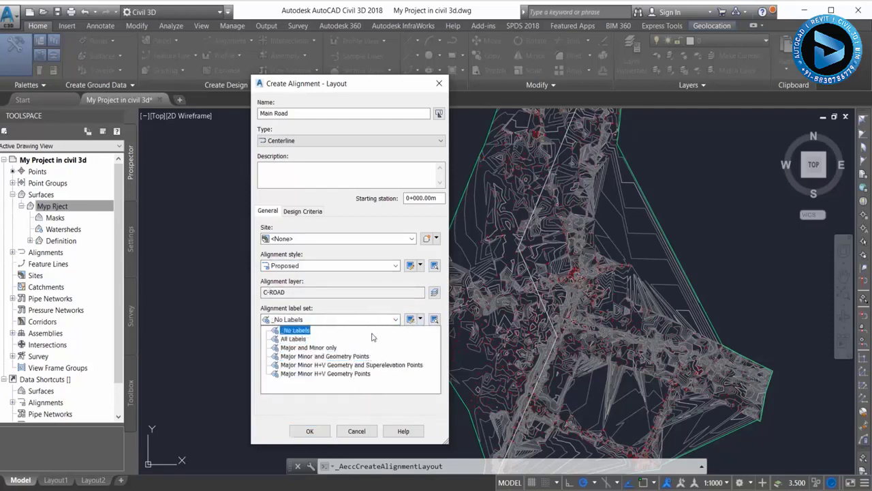
click(297, 339)
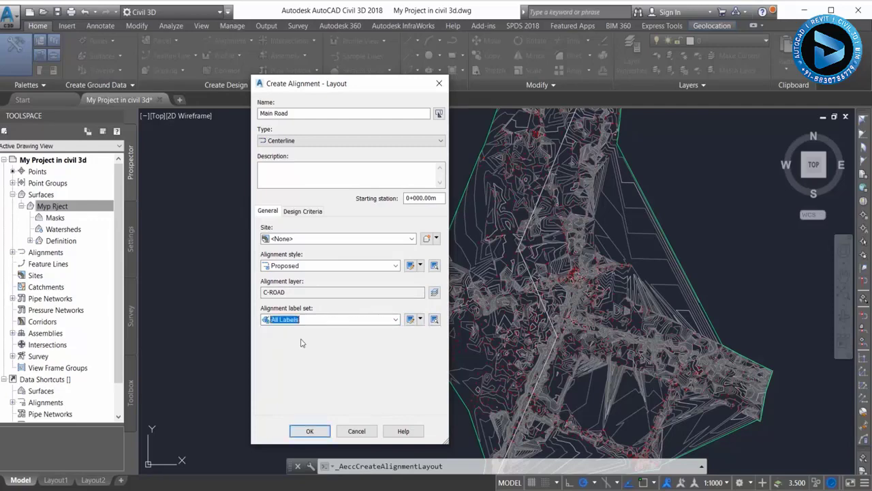
click(312, 430)
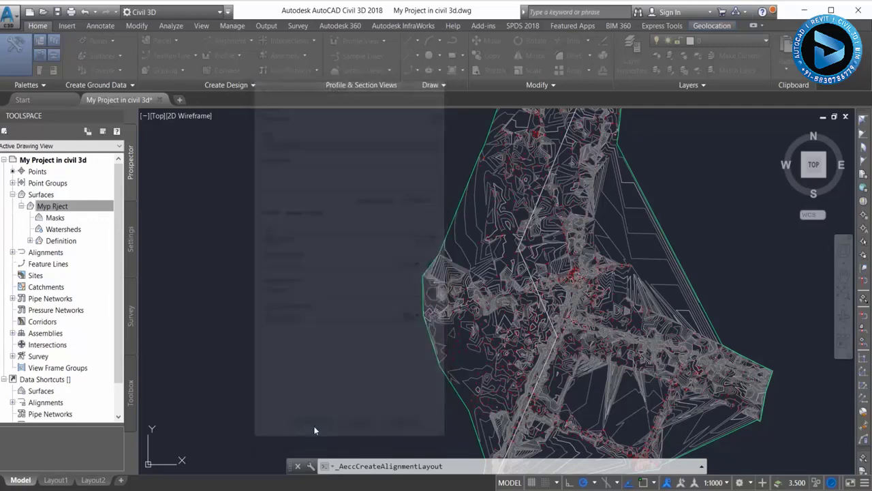
Set Curve and Spiral Settings to plain 200.000 m radius curves with spiral-in and spiral-out turned off.
drag(259, 95, 268, 128)
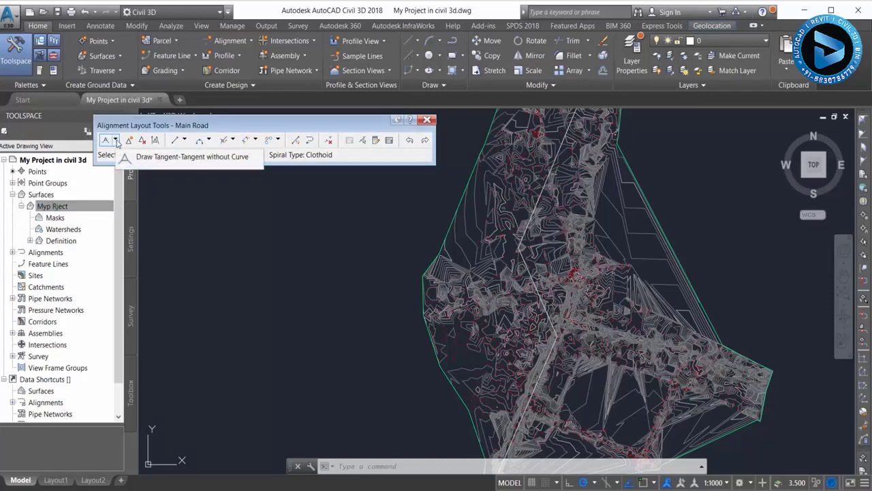
click(115, 140)
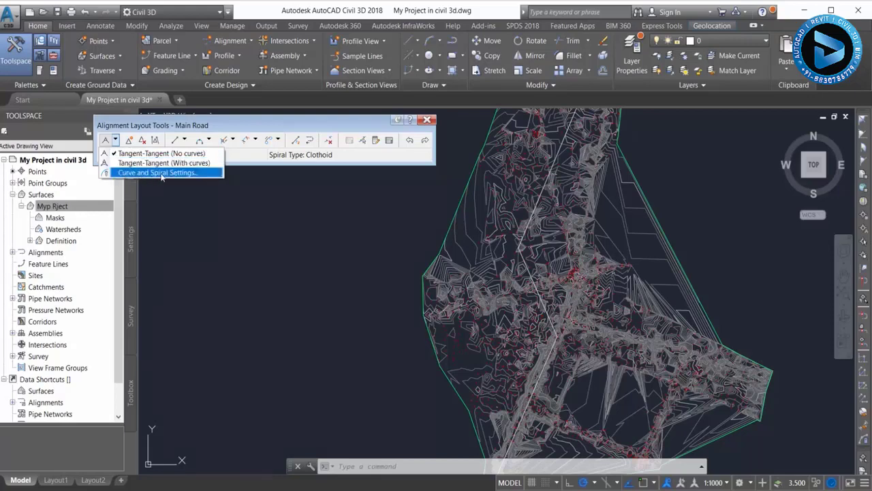
click(185, 173)
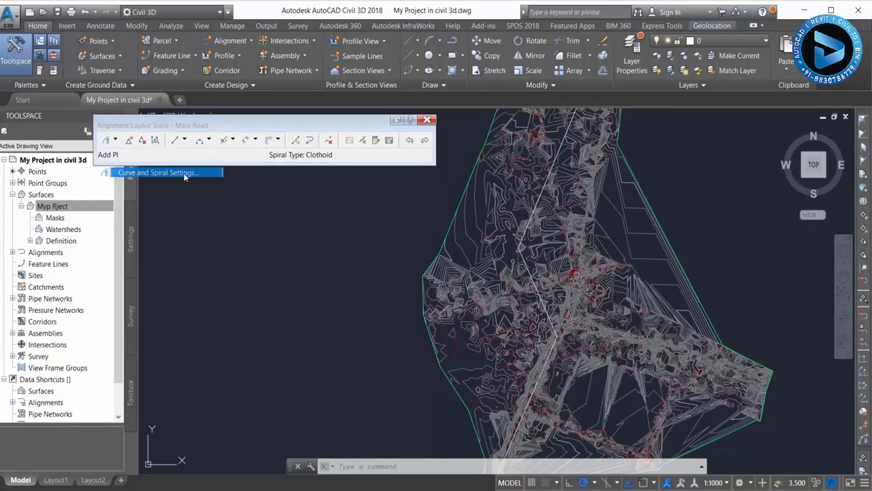
drag(436, 179, 381, 178)
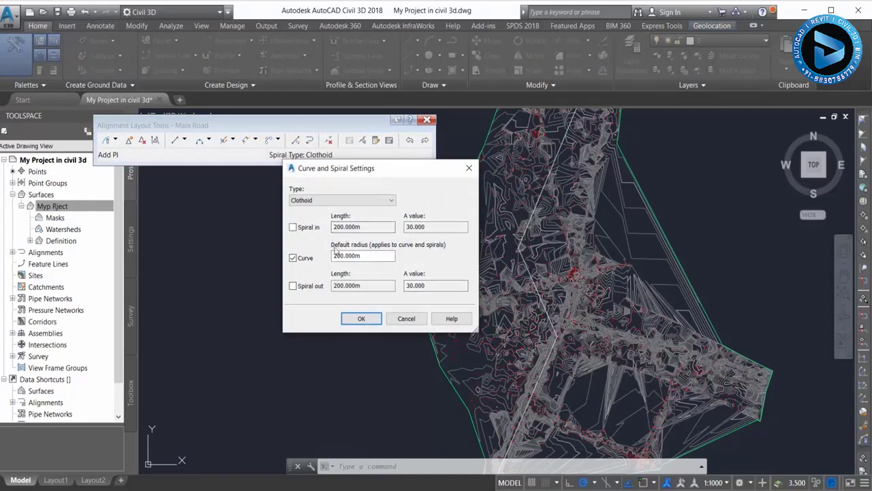
click(368, 255)
click(307, 228)
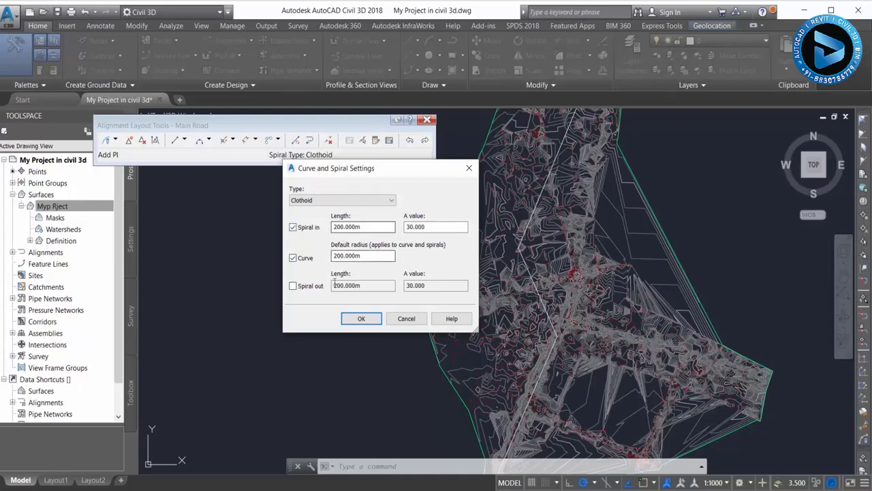
click(309, 287)
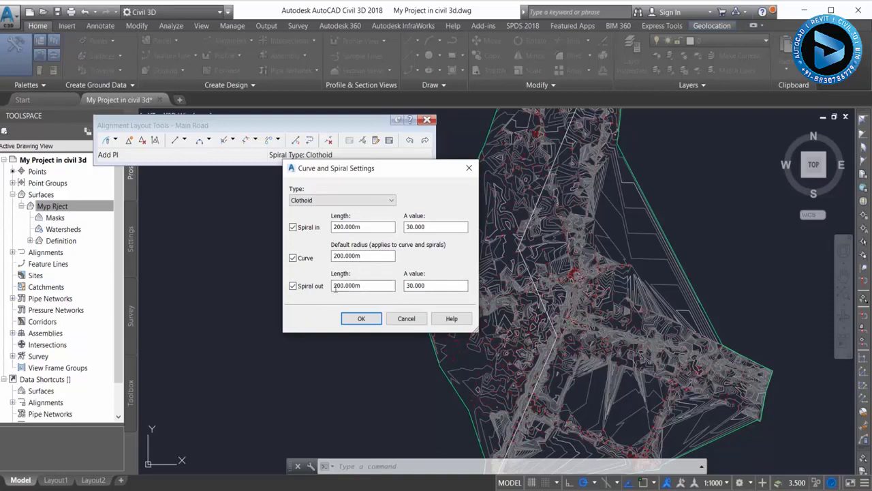
double_click(310, 287)
click(310, 289)
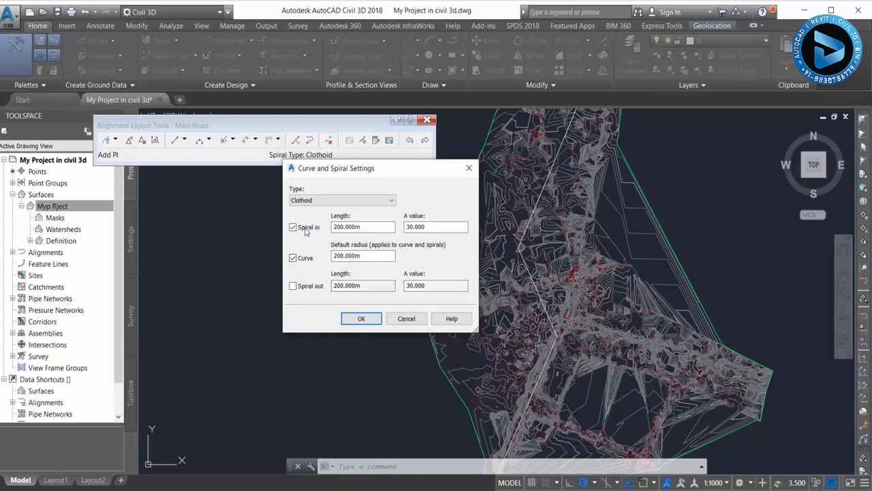
click(306, 231)
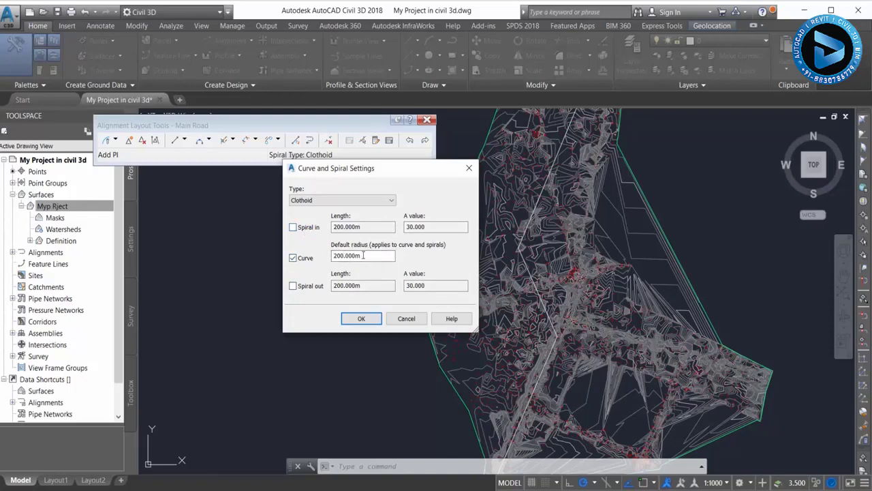
click(361, 318)
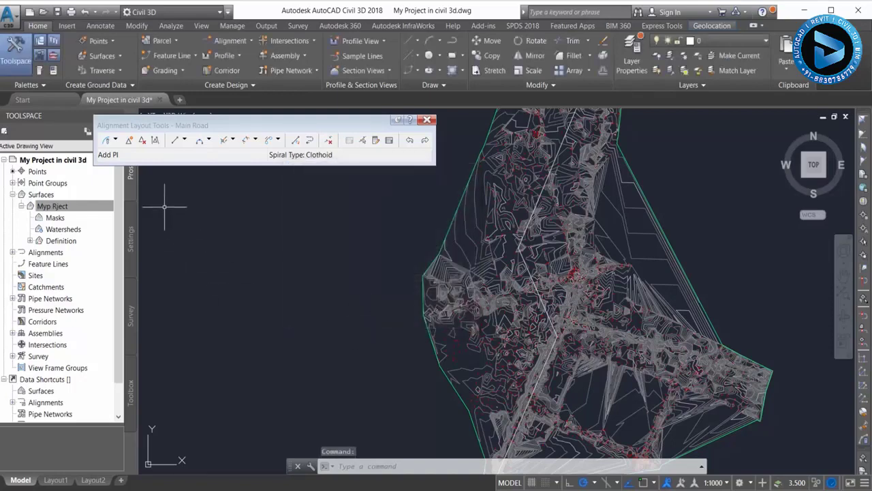
Start the Tangent-Tangent (With Curves) layout and confirm the object snap settings via OS.
click(115, 139)
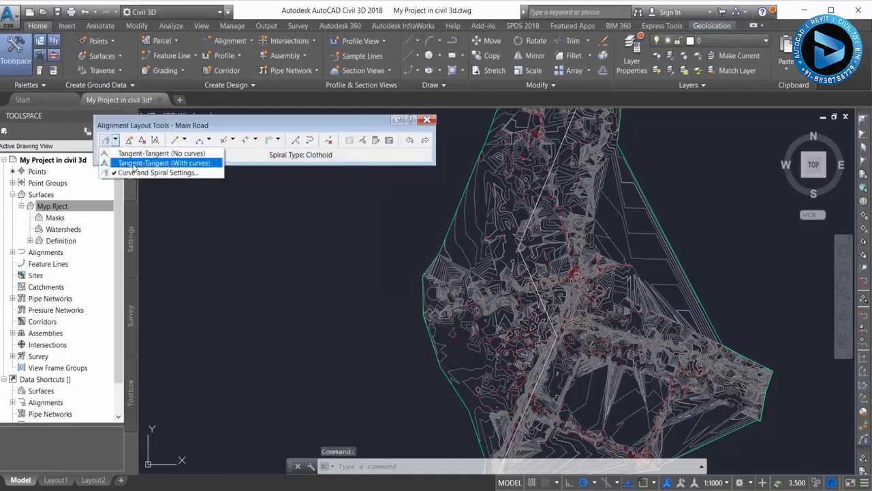
click(184, 163)
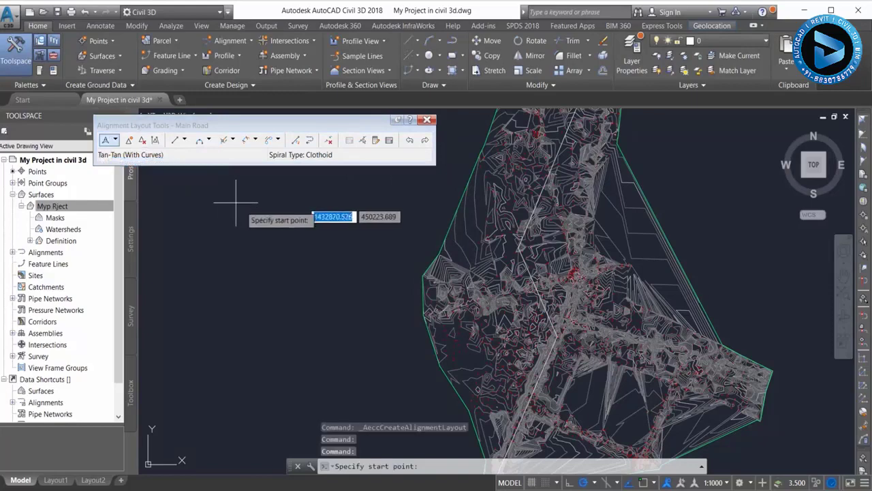
scroll(307, 201, down, 2)
scroll(415, 356, up, 2)
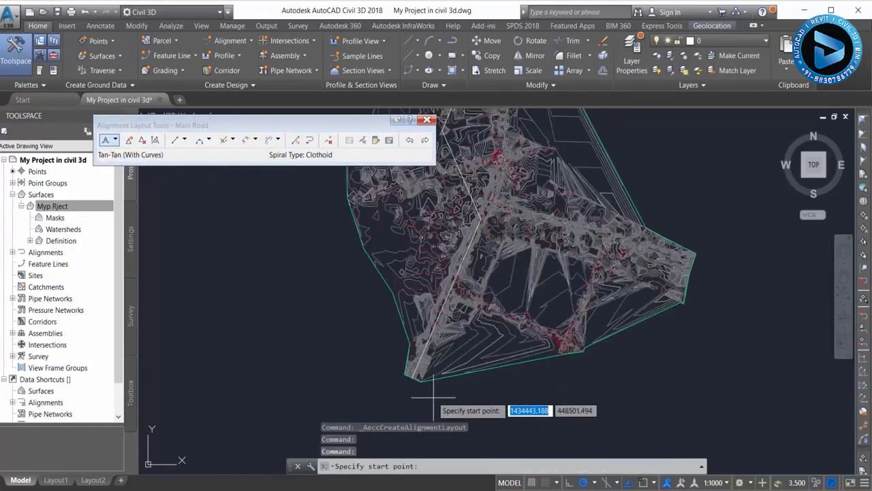
scroll(379, 385, up, 2)
scroll(367, 355, up, 2)
scroll(367, 355, up, 3)
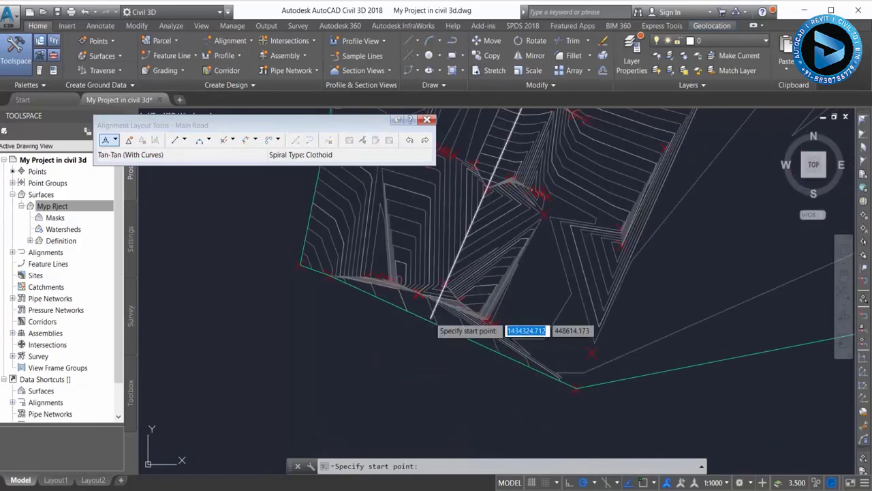
text('os)
key(Return)
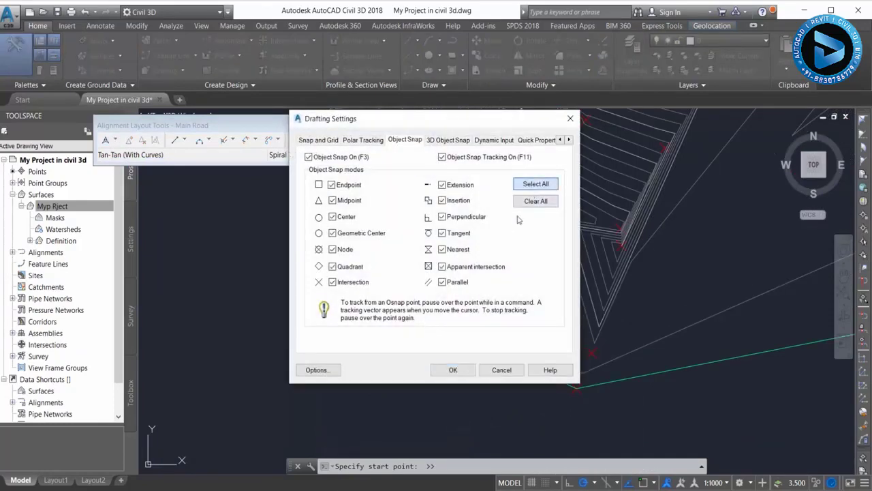
click(452, 370)
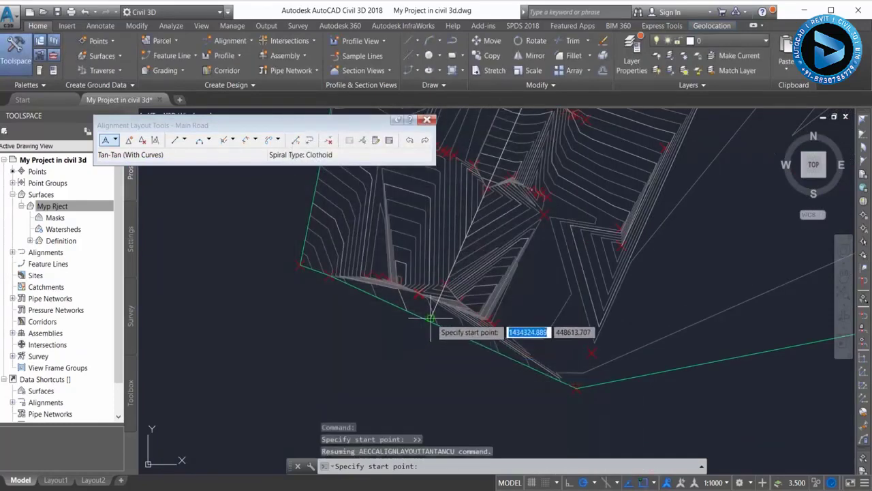
Place the Main Road start point near the boundary and snap the next point to a line endpoint.
click(426, 326)
scroll(436, 373, down, 5)
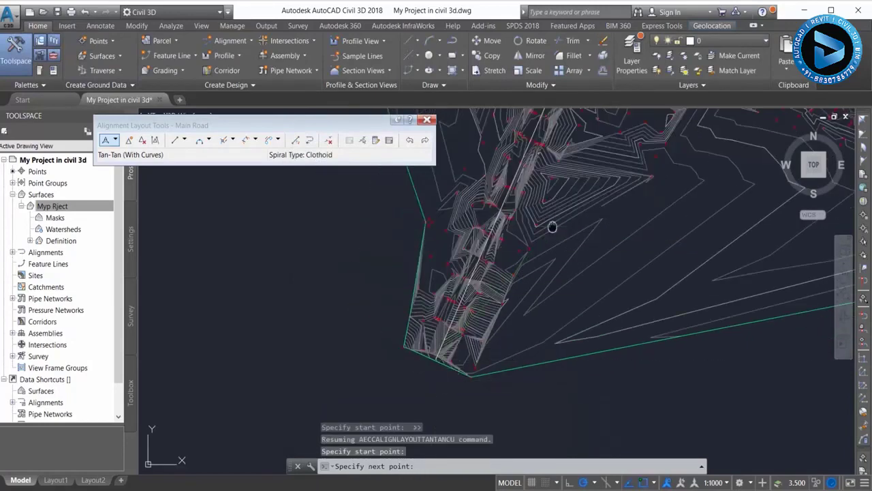
scroll(558, 413, up, 3)
scroll(578, 405, up, 2)
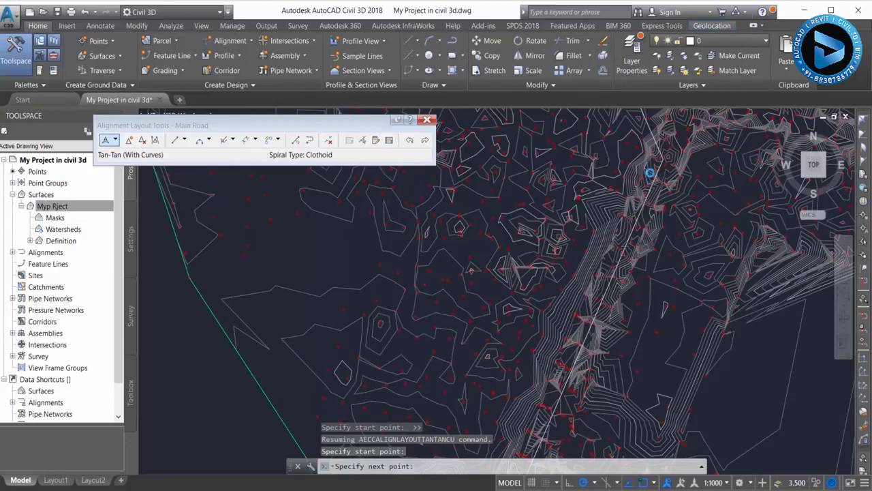
scroll(650, 173, up, 1)
scroll(648, 167, up, 1)
scroll(652, 183, up, 1)
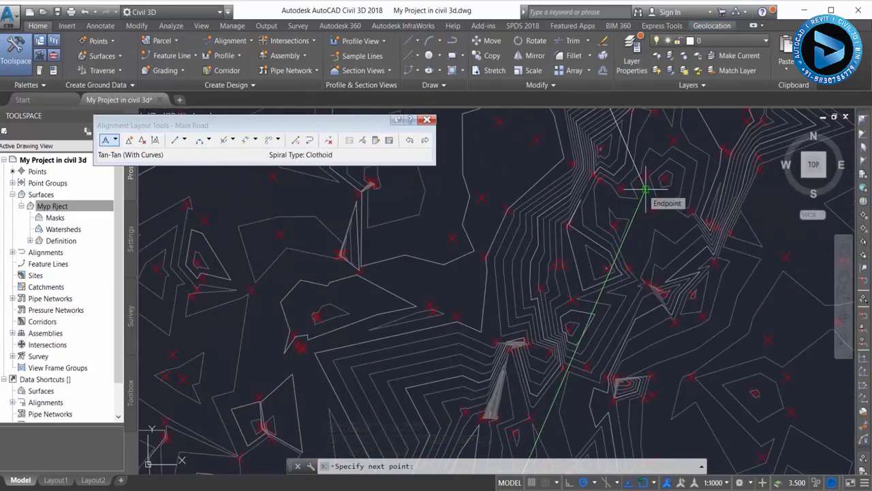
click(645, 189)
scroll(651, 297, down, 2)
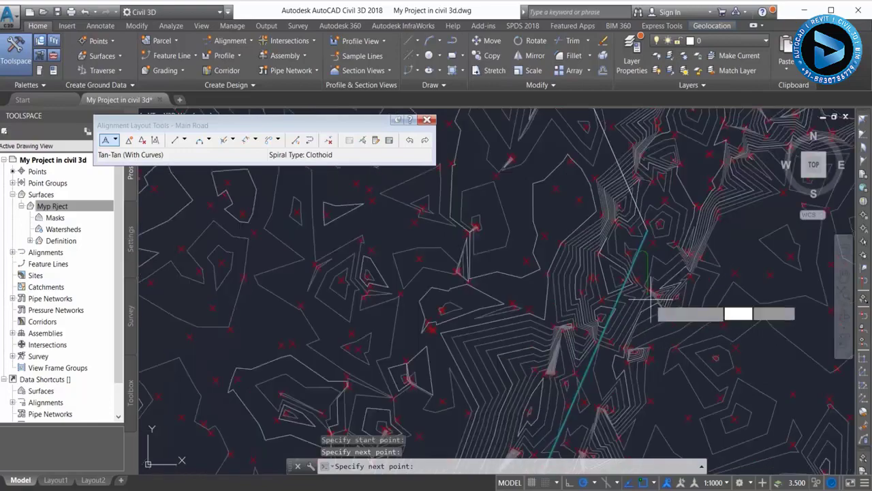
scroll(652, 297, down, 1)
scroll(691, 341, up, 1)
scroll(716, 405, up, 2)
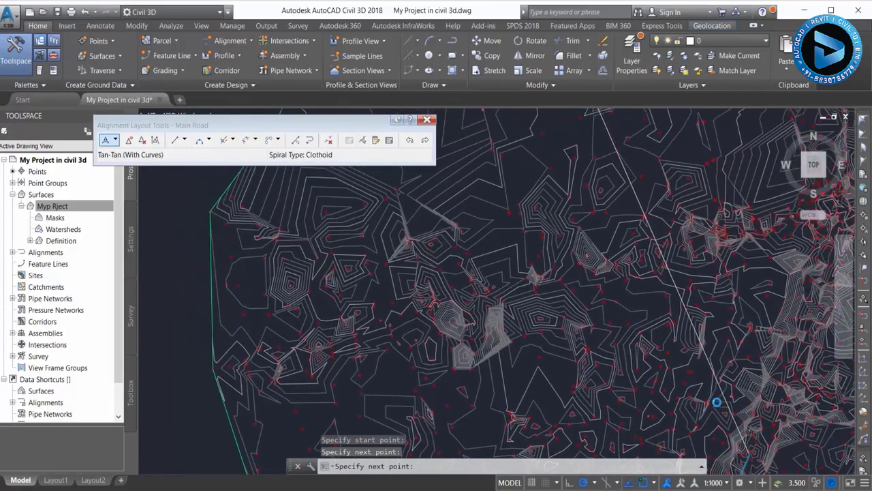
scroll(731, 346, up, 1)
scroll(636, 185, up, 2)
scroll(637, 188, up, 2)
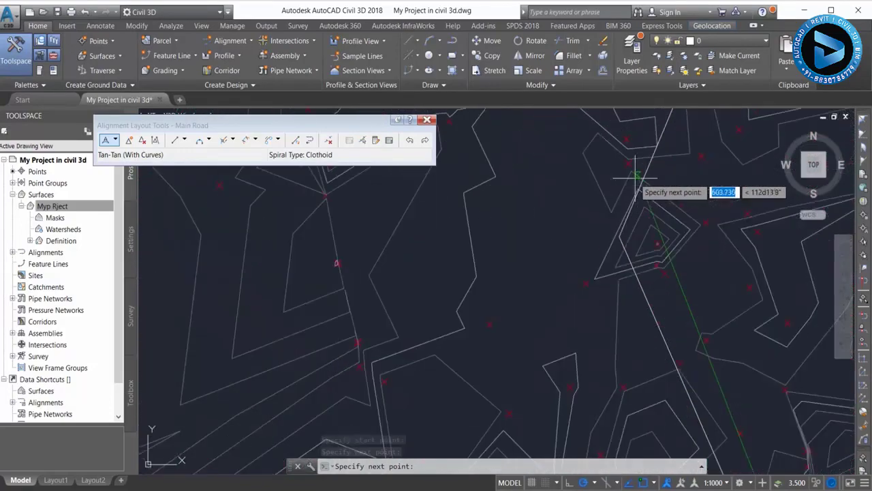
Add two more tangent points and end Main Road at the surface's top vertex.
click(619, 234)
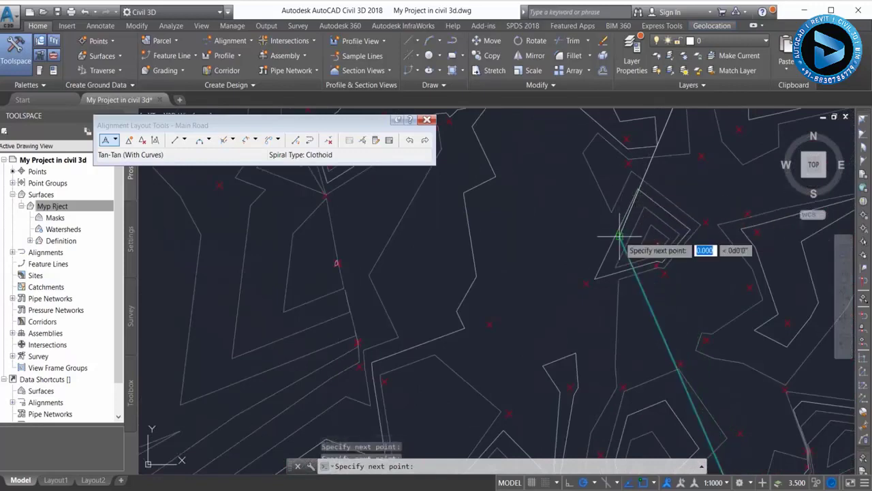
scroll(518, 283, down, 2)
scroll(518, 283, down, 2)
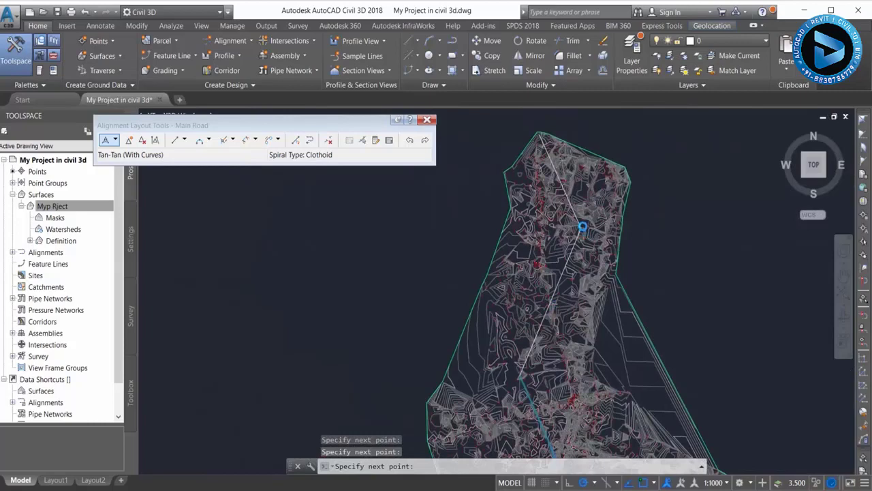
scroll(582, 226, up, 2)
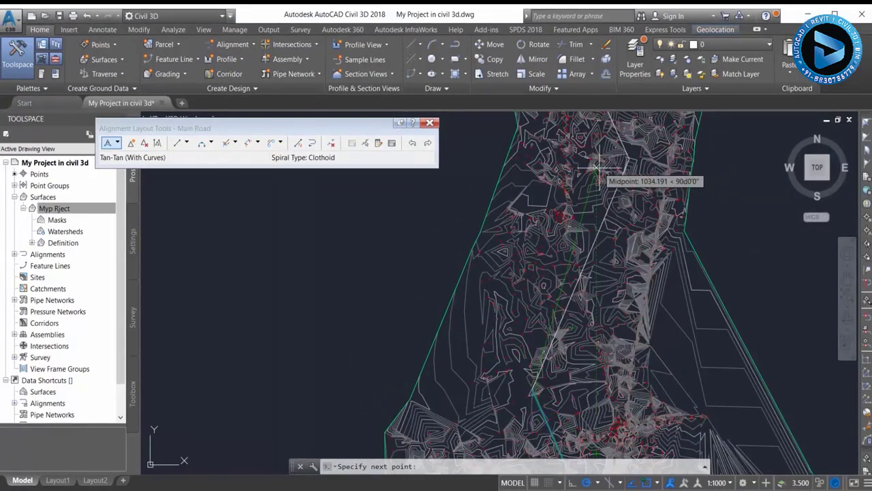
scroll(640, 229, up, 1)
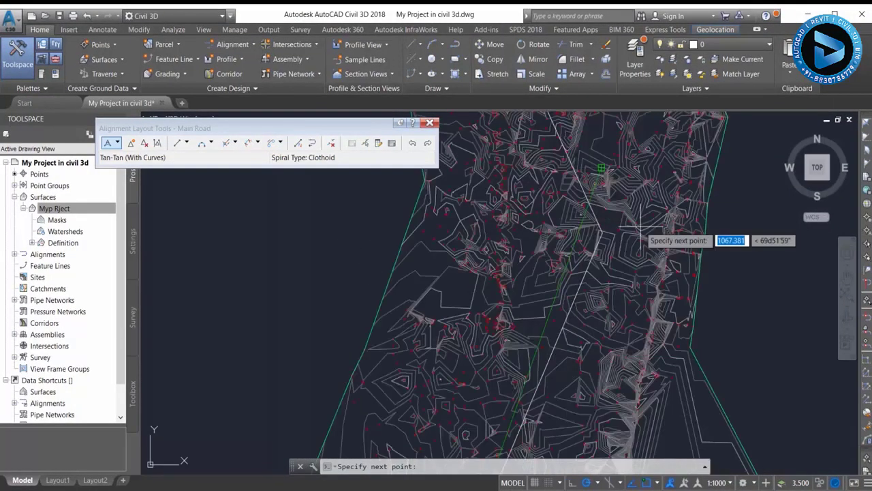
scroll(598, 235, up, 2)
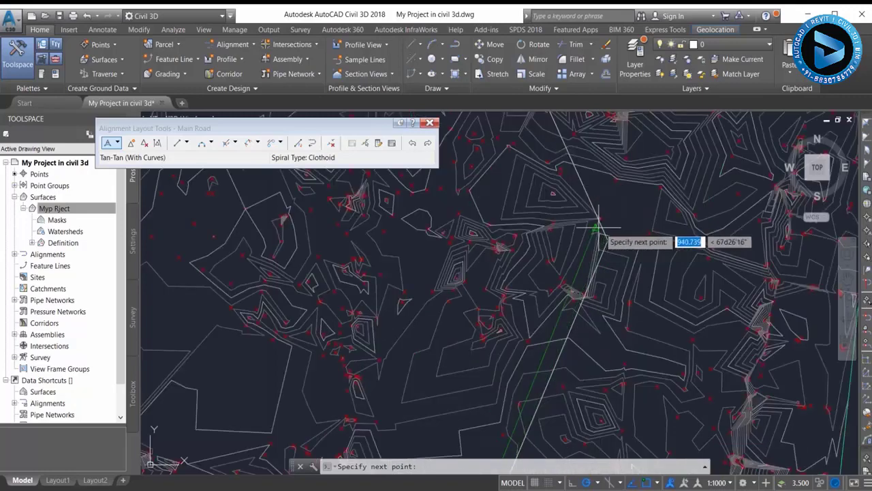
click(603, 236)
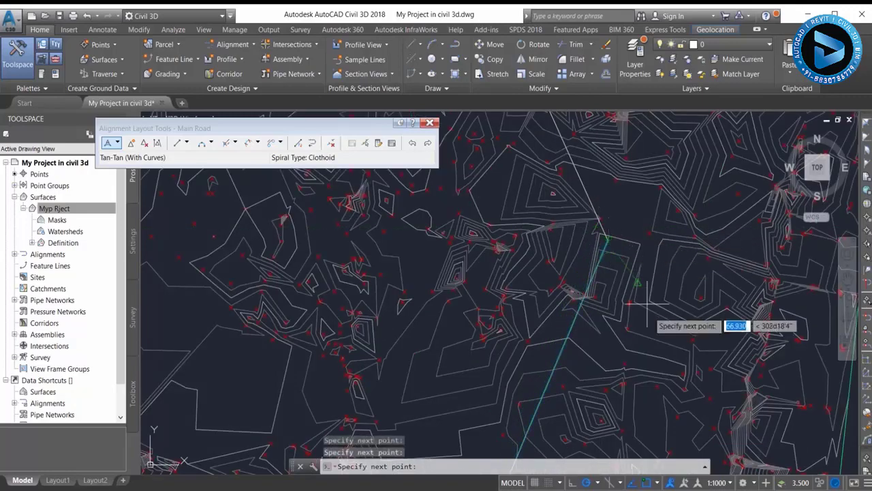
scroll(660, 335, down, 4)
scroll(581, 164, up, 2)
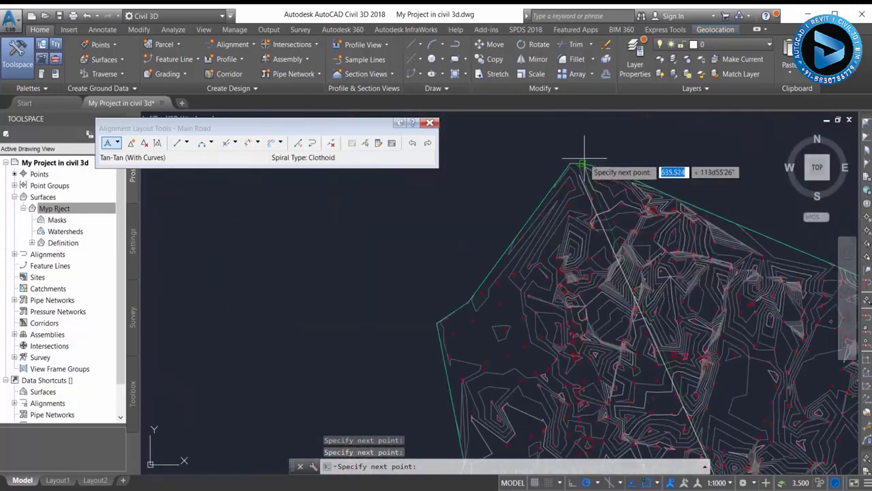
scroll(584, 162, up, 1)
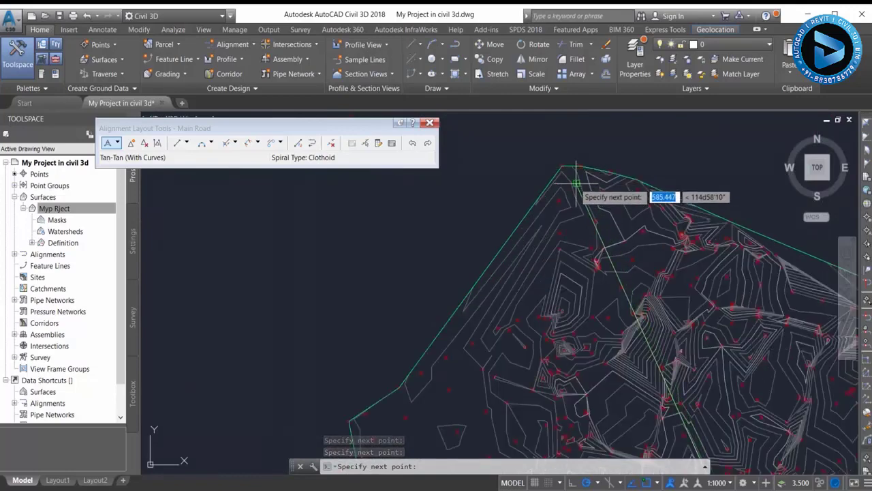
click(576, 187)
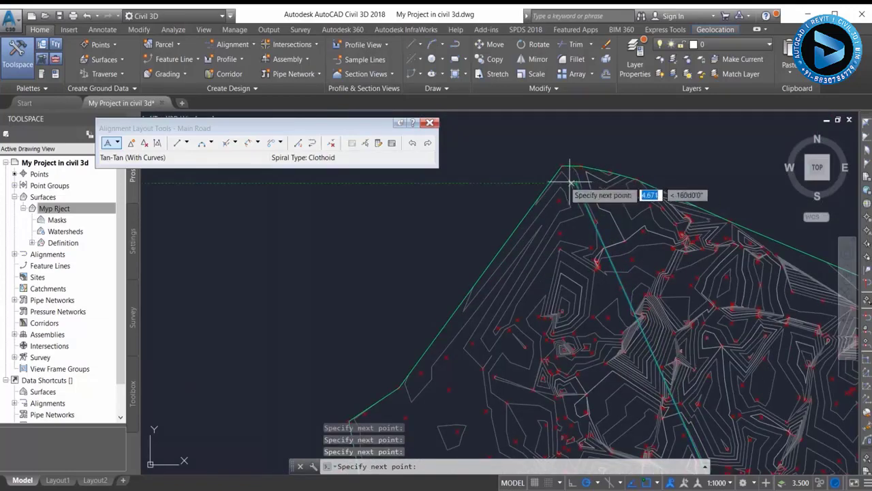
key(Return)
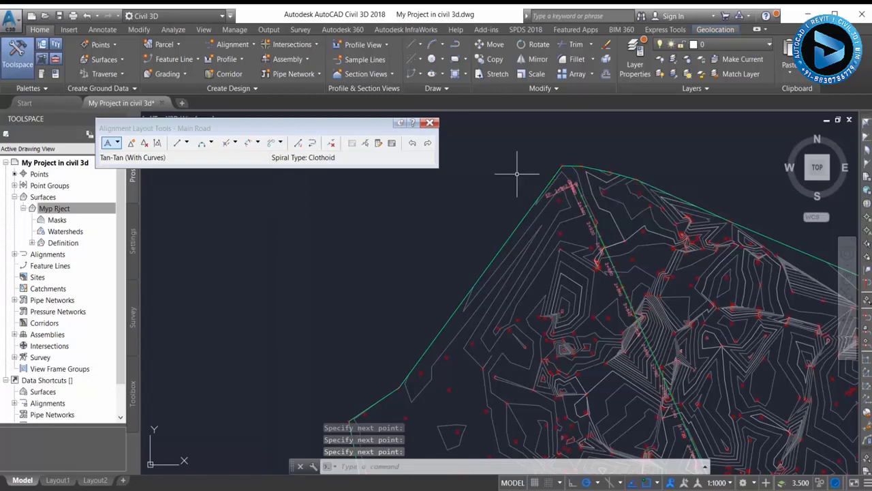
Zoom and pan along Main Road to inspect its station labels down to the surface's bottom tip.
scroll(571, 174, up, 5)
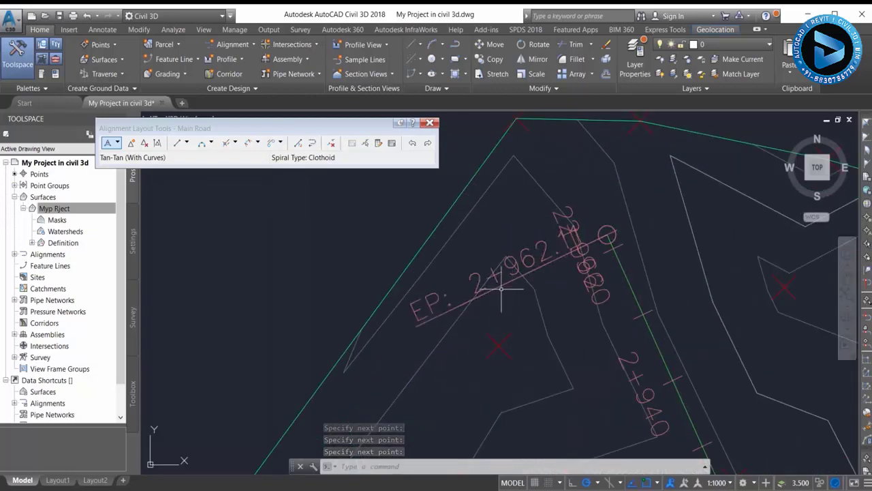
middle_drag(618, 378, 582, 238)
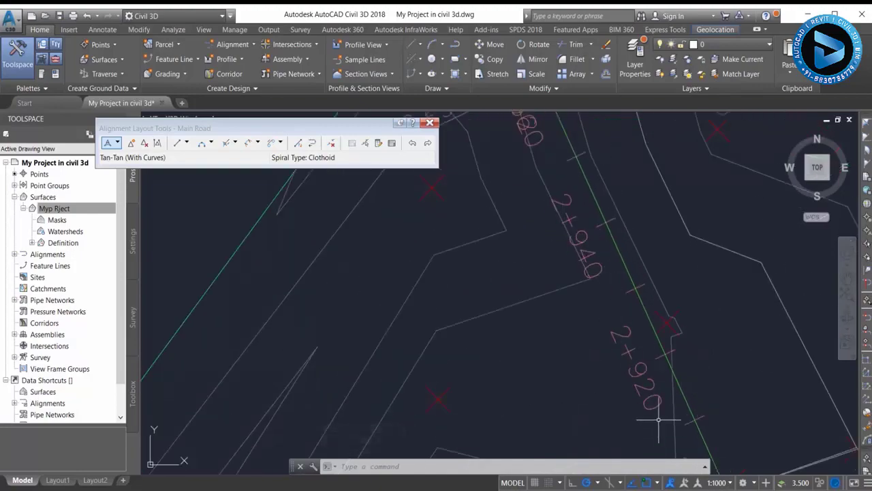
scroll(565, 266, down, 1)
scroll(565, 267, down, 1)
scroll(556, 231, down, 1)
scroll(574, 254, down, 1)
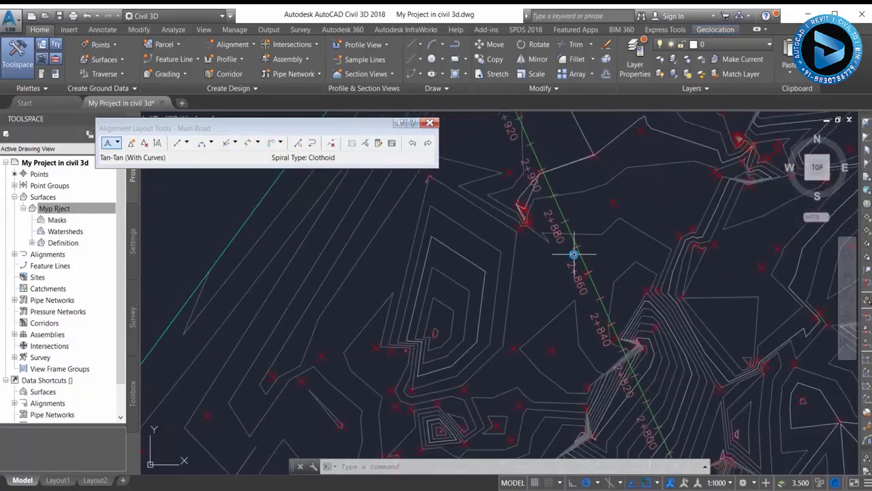
scroll(574, 254, down, 3)
scroll(579, 307, up, 2)
scroll(579, 320, up, 1)
scroll(579, 334, up, 1)
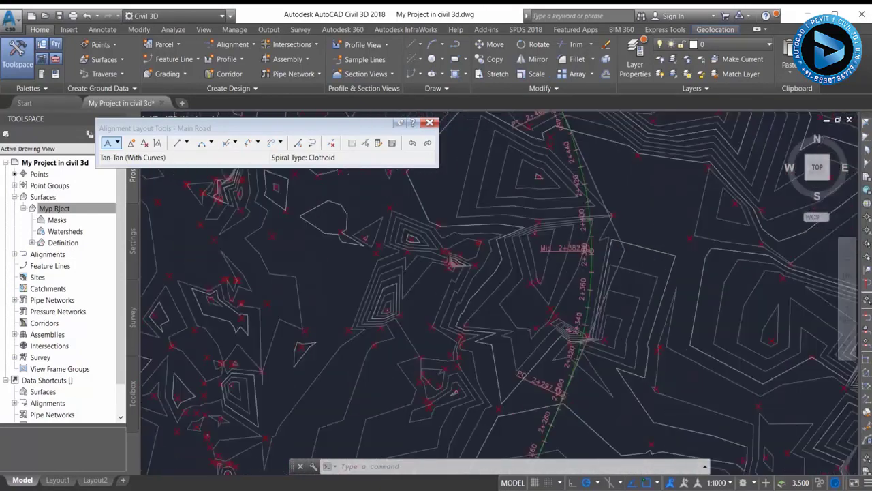
scroll(586, 235, up, 2)
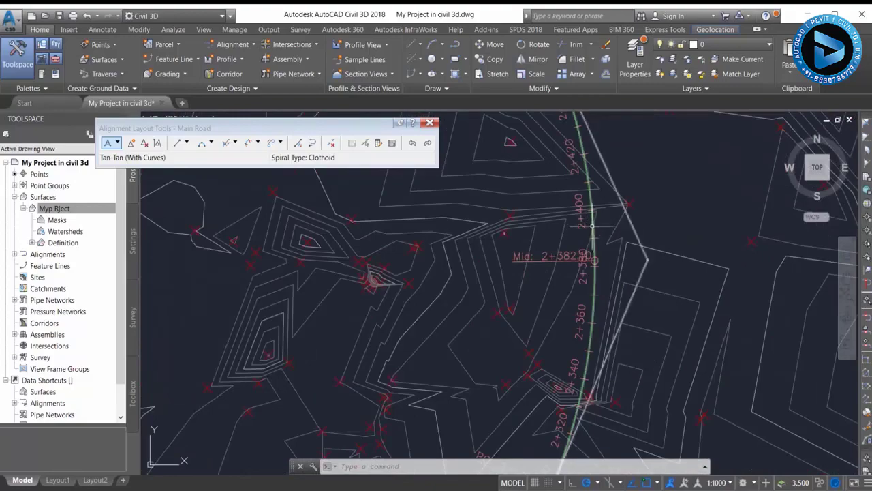
scroll(627, 286, down, 2)
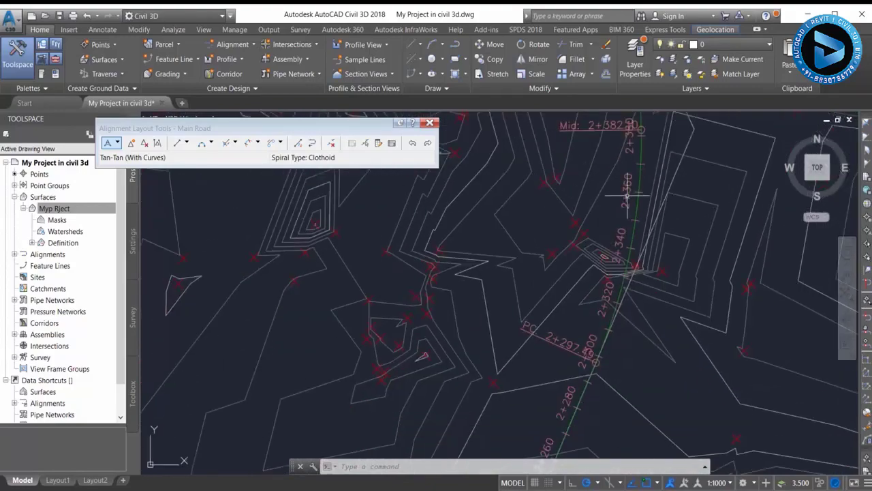
scroll(629, 290, down, 1)
scroll(630, 291, up, 1)
scroll(585, 327, up, 1)
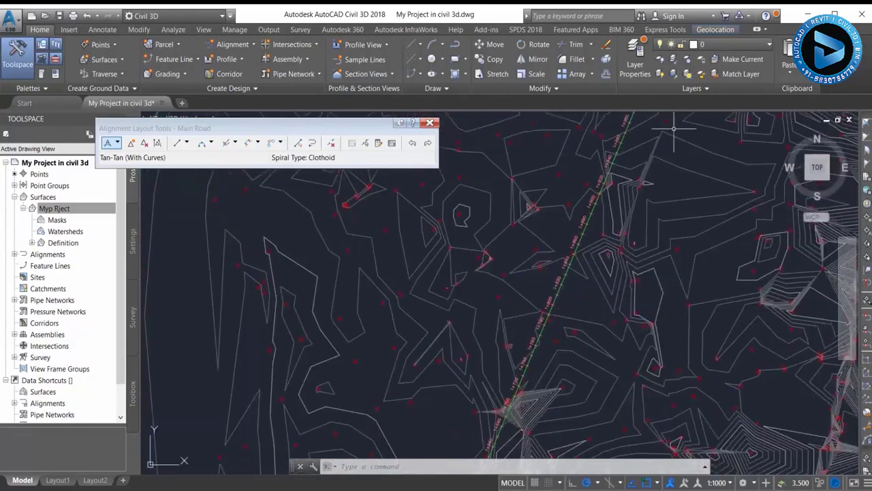
scroll(565, 349, up, 1)
scroll(564, 349, up, 2)
scroll(526, 230, up, 2)
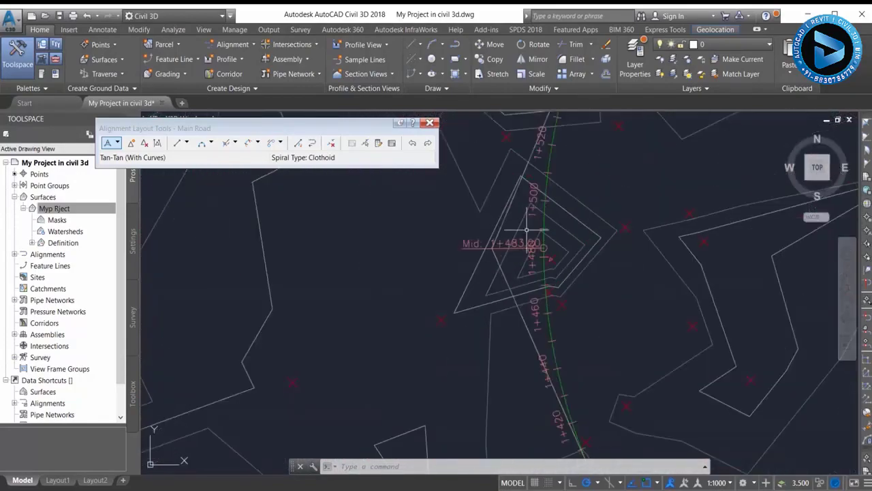
scroll(528, 240, down, 2)
scroll(477, 164, down, 2)
scroll(550, 146, down, 1)
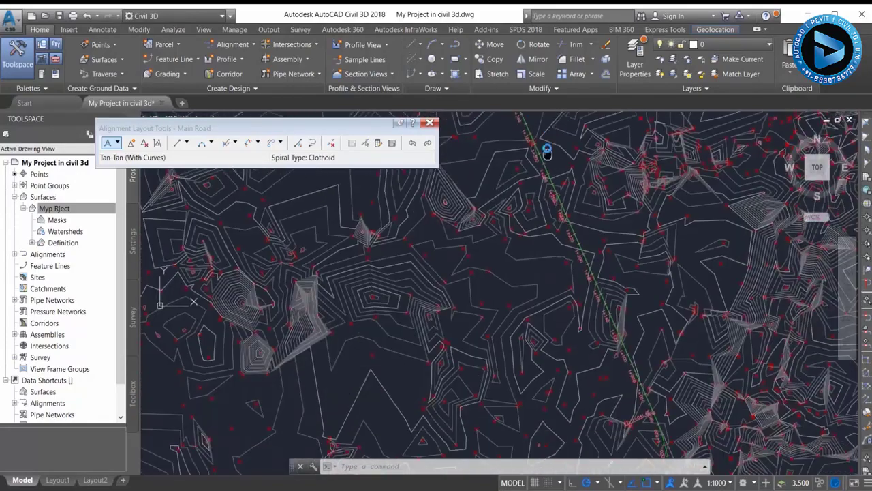
scroll(583, 238, up, 1)
middle_drag(583, 239, 653, 225)
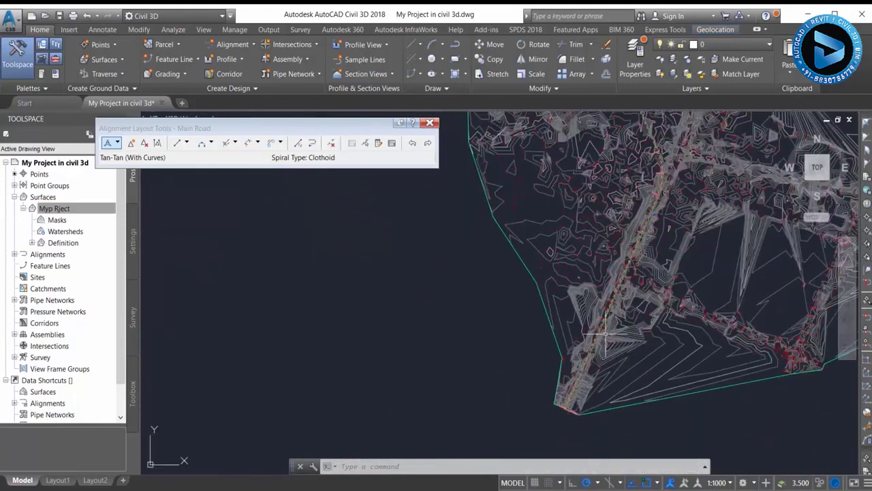
scroll(605, 341, up, 1)
scroll(614, 307, up, 1)
scroll(636, 197, up, 1)
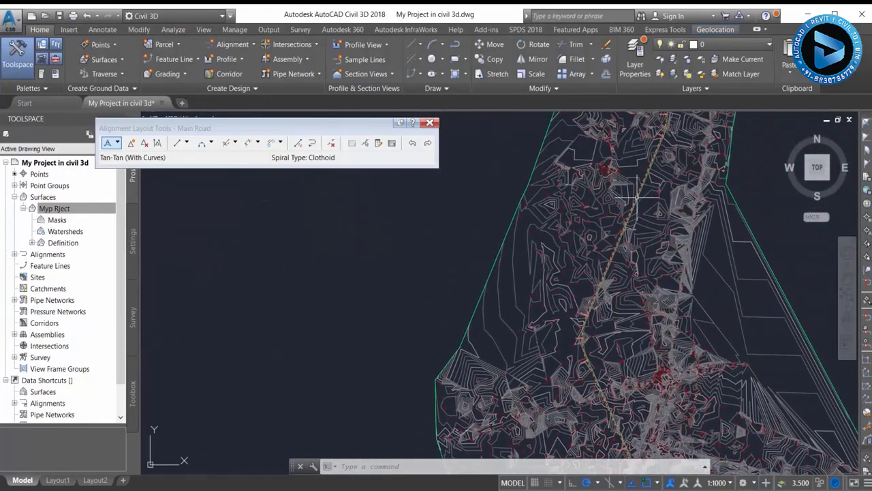
scroll(601, 247, up, 1)
scroll(558, 286, up, 1)
scroll(531, 300, up, 1)
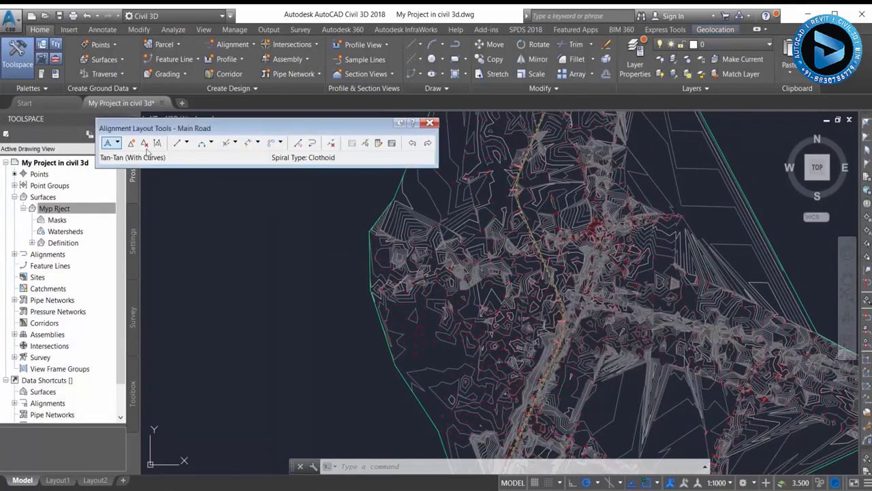
Reselect Tangent-Tangent (With curves), then cancel and close the Alignment Layout Tools toolbar.
click(118, 144)
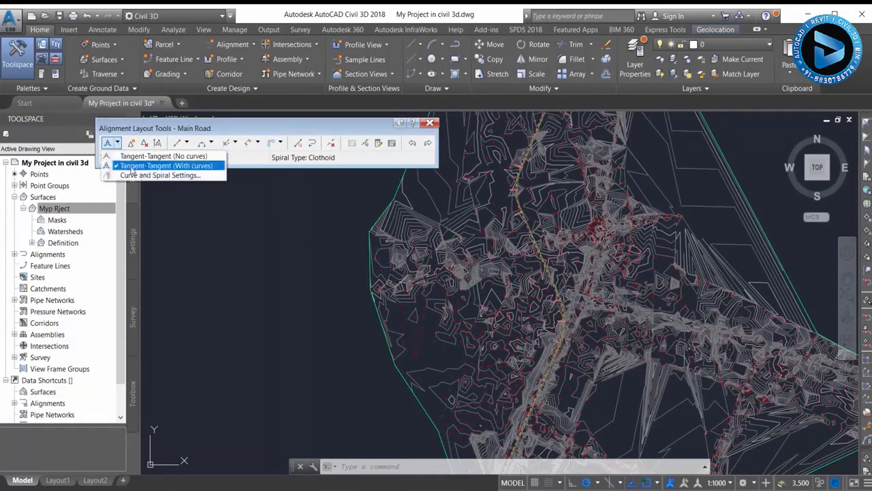
click(133, 165)
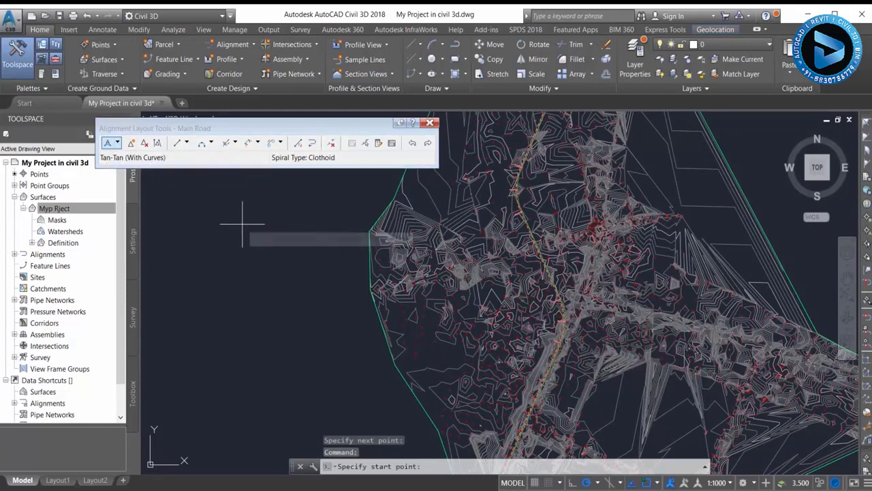
click(430, 123)
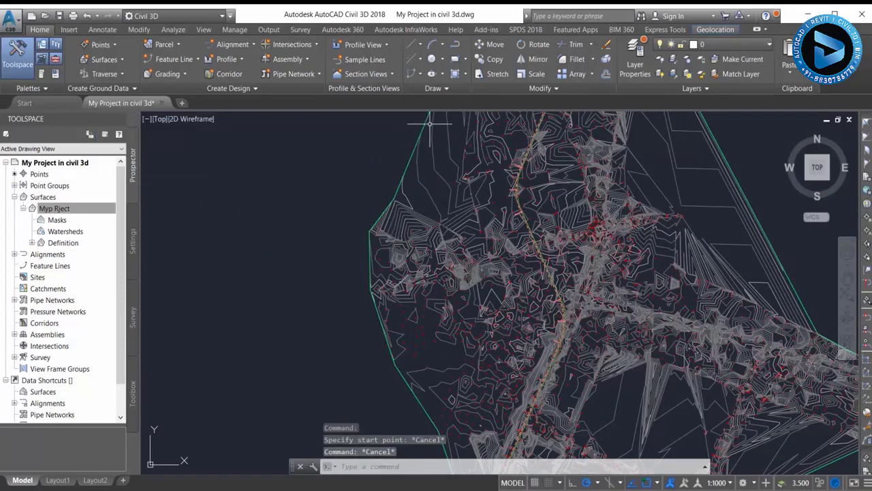
Create a new alignment by layout named Access Road and accept its settings.
click(238, 45)
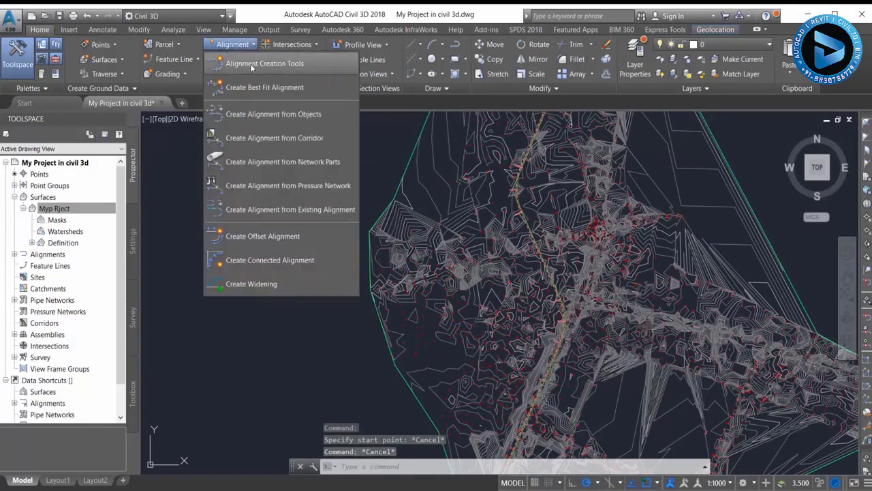
click(260, 65)
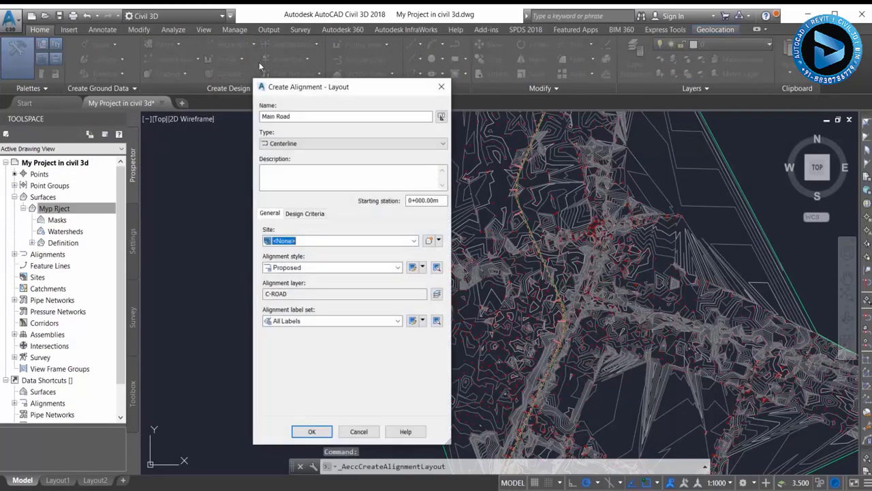
click(277, 117)
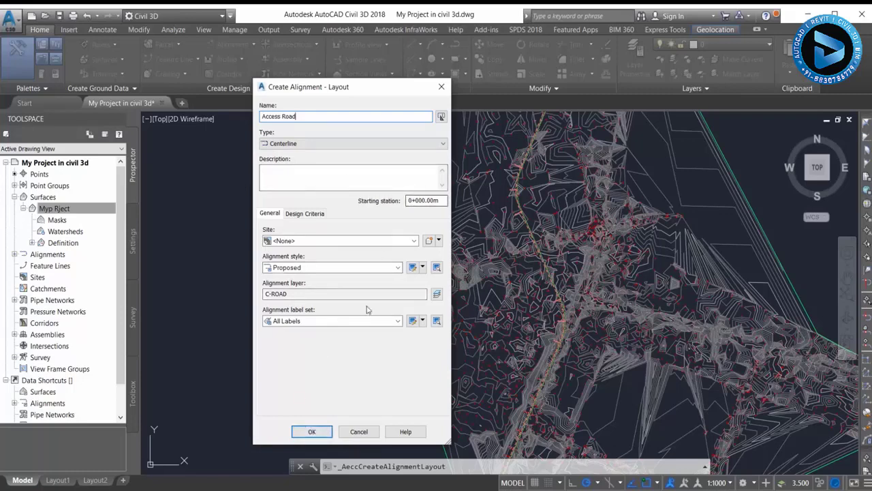
click(313, 432)
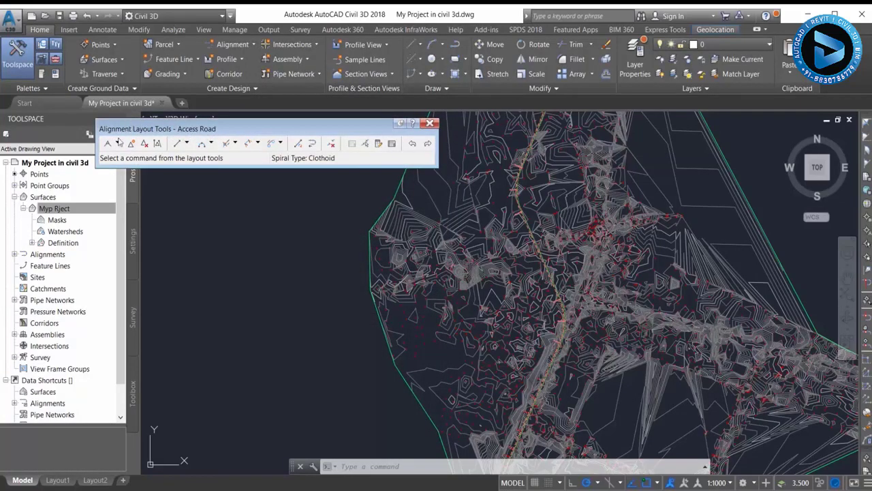
Draw Access Road with Tangent-Tangent (With curves) from a start point to near the surface edge.
click(117, 143)
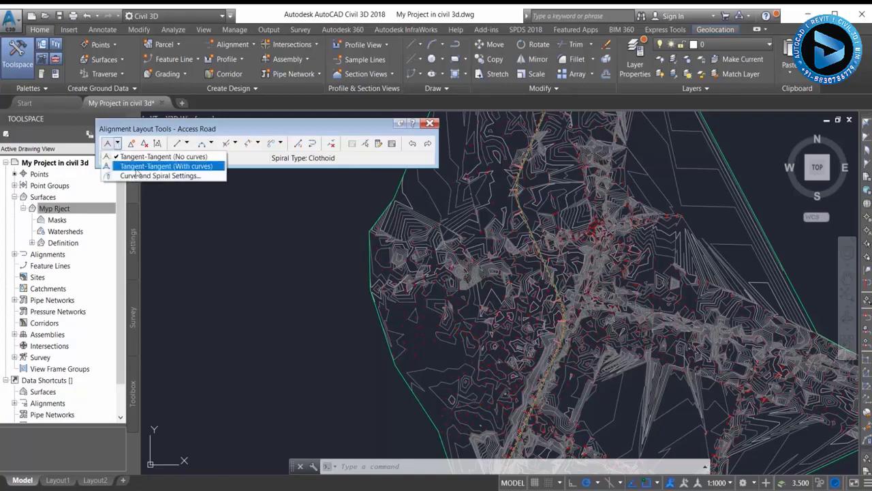
click(146, 167)
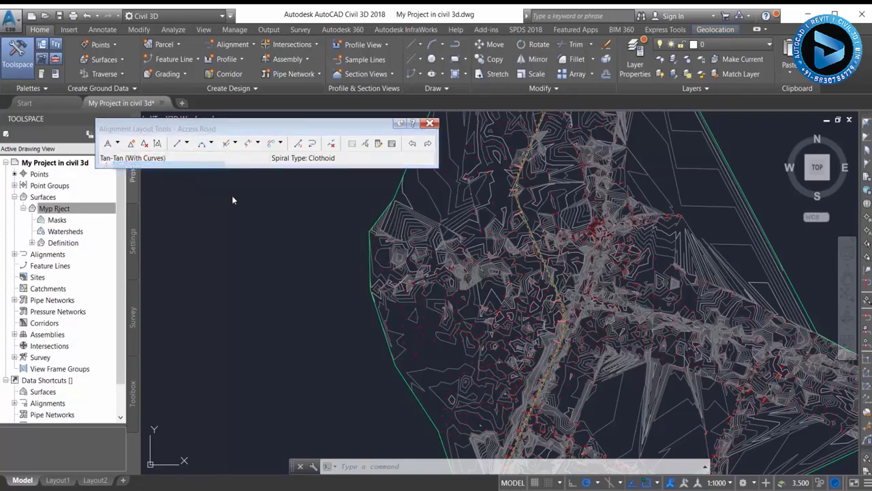
click(375, 235)
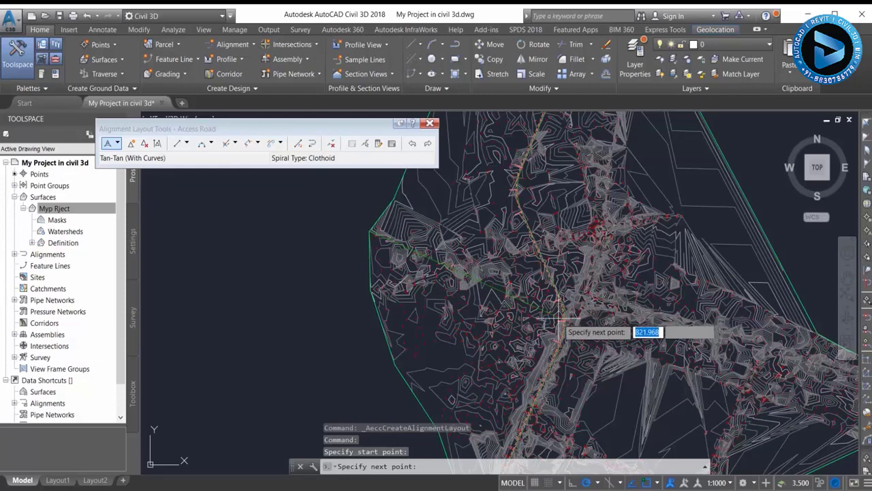
scroll(558, 319, up, 2)
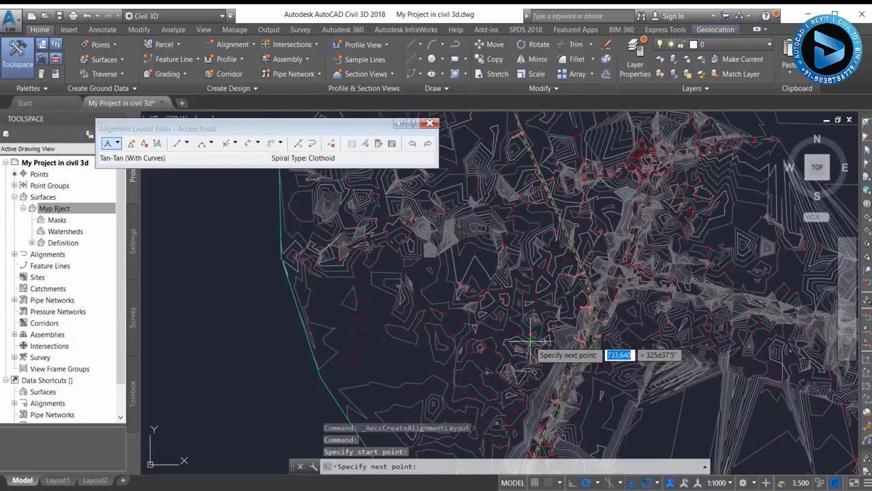
click(573, 301)
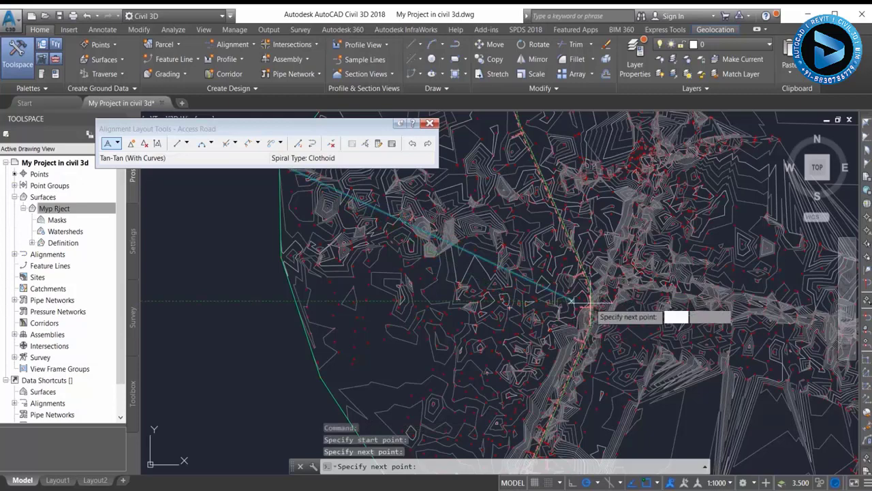
scroll(585, 302, down, 3)
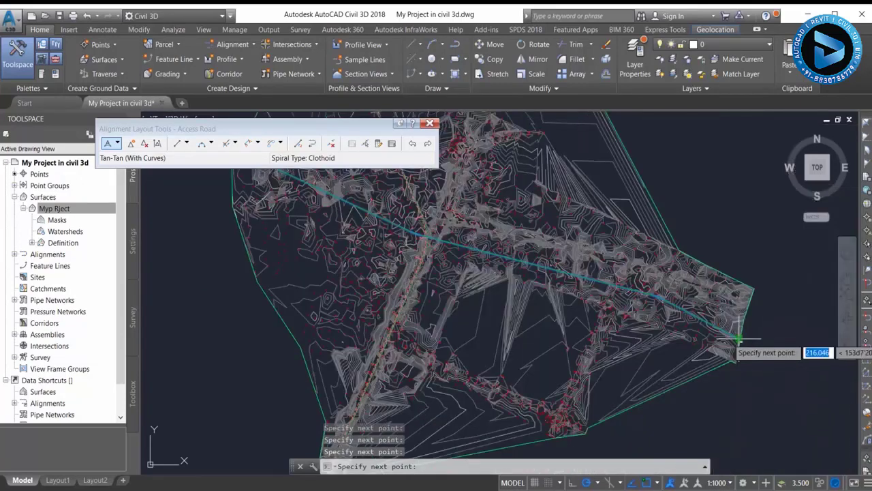
click(738, 338)
key(Return)
Pan and zoom along the finished Access Road to review it.
scroll(477, 265, up, 2)
scroll(518, 256, up, 2)
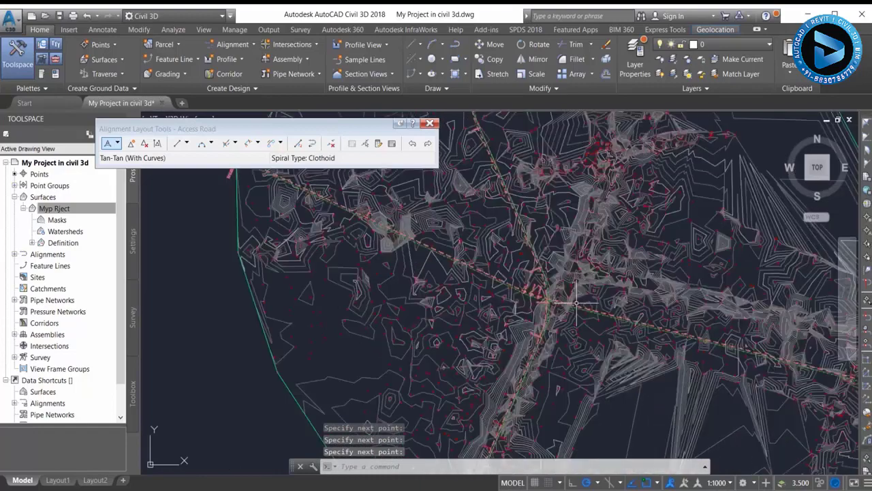
scroll(559, 245, up, 1)
middle_drag(377, 236, 540, 328)
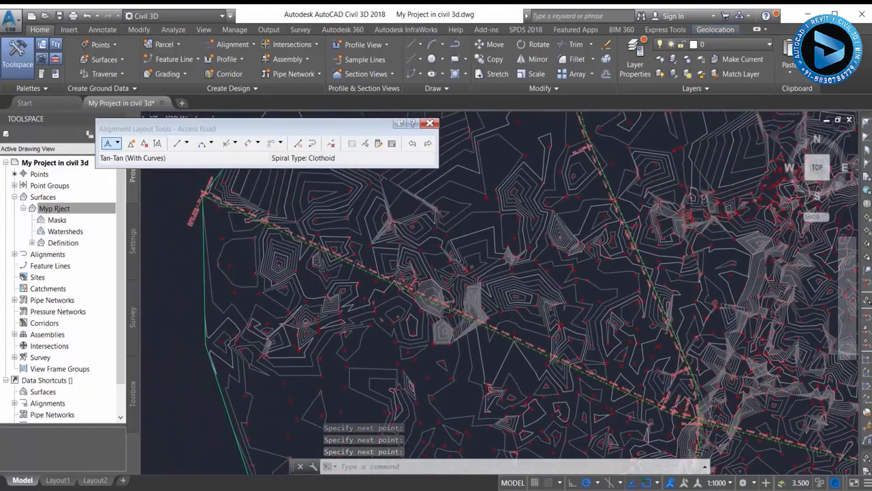
scroll(368, 305, down, 2)
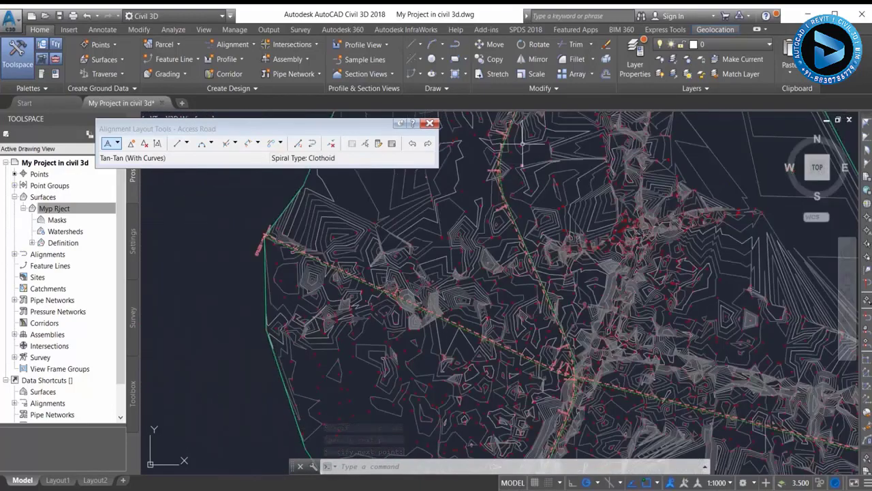
scroll(520, 158, down, 2)
scroll(498, 235, up, 2)
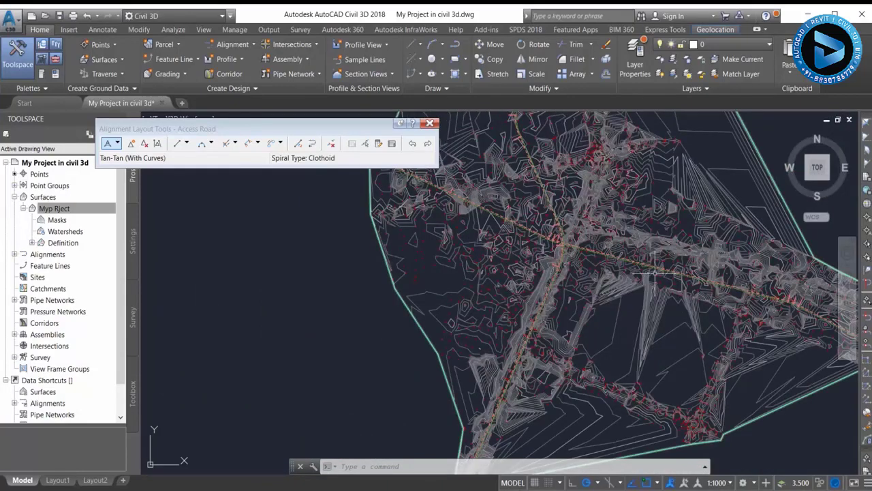
scroll(654, 272, down, 2)
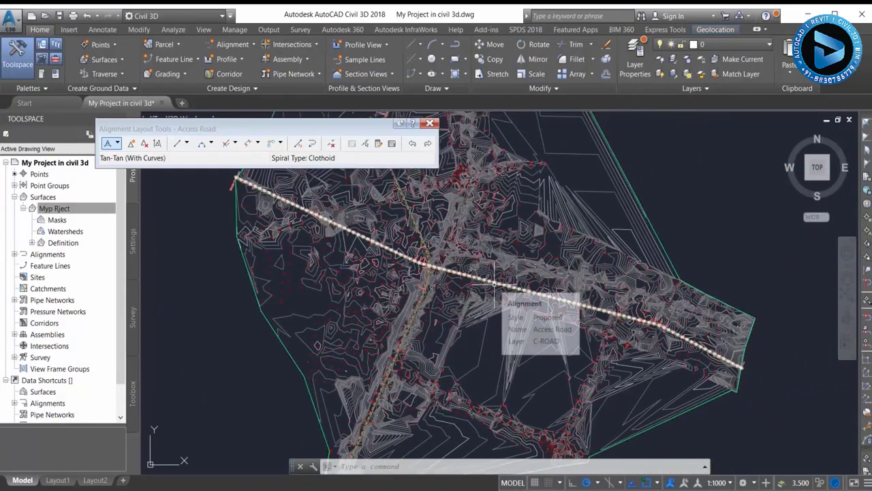
Close the Access Road layout tools and create a new alignment named Ramp.1.
click(429, 123)
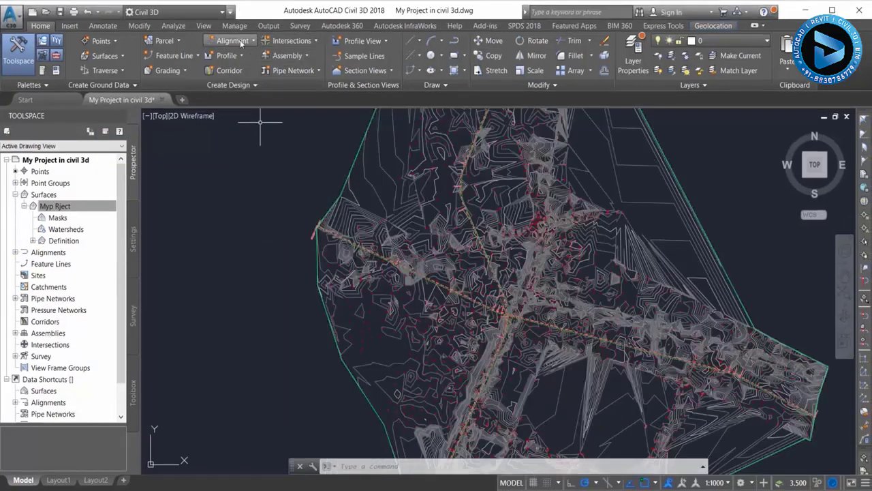
click(241, 44)
click(248, 60)
text(Ramp.1)
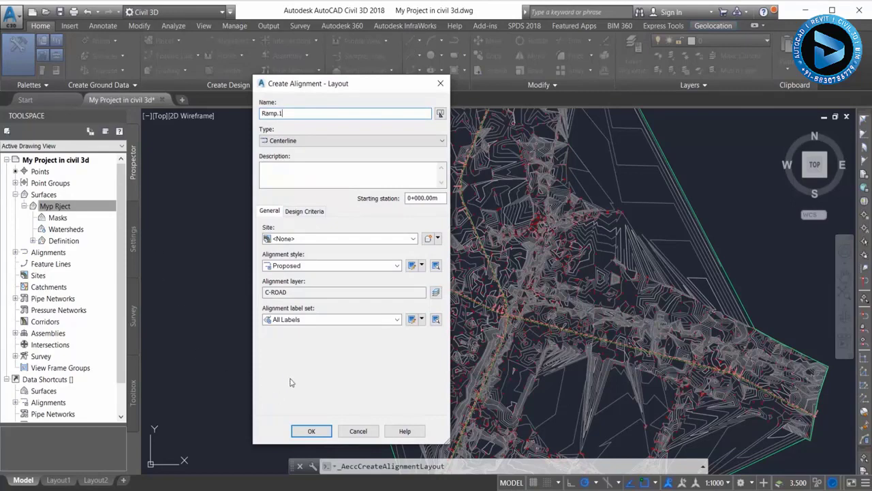
click(301, 431)
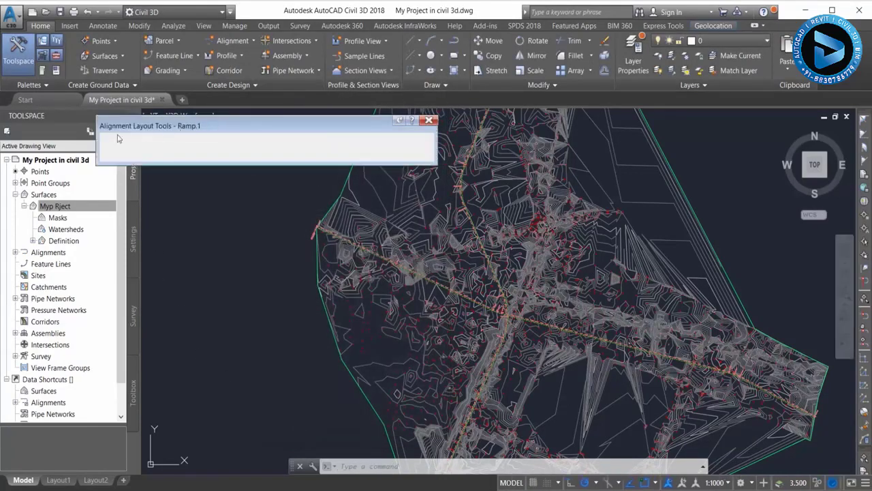
Lay out Ramp.1 with curved tangents, with object snap off, then close its layout tools.
click(107, 142)
click(118, 141)
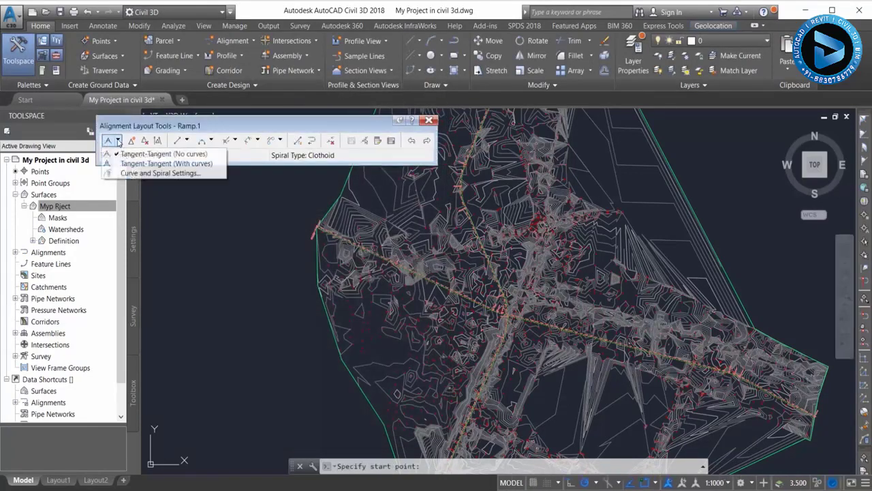
click(127, 164)
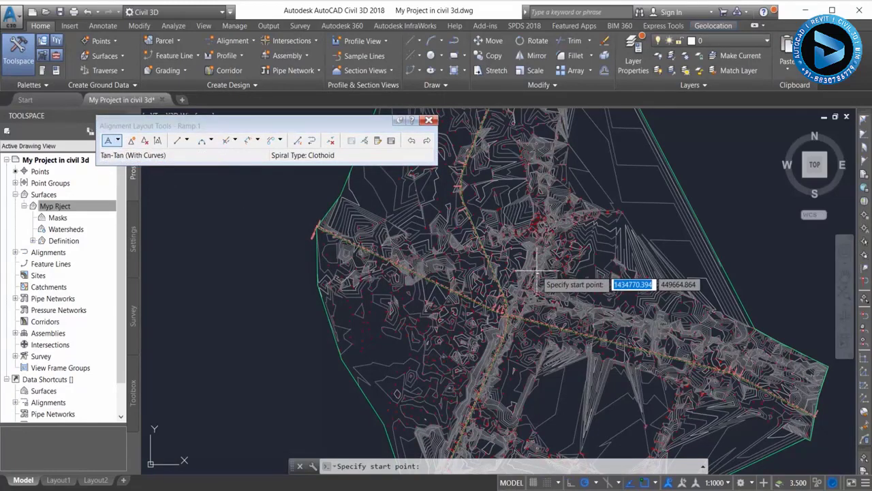
scroll(482, 318, up, 2)
scroll(482, 318, up, 2)
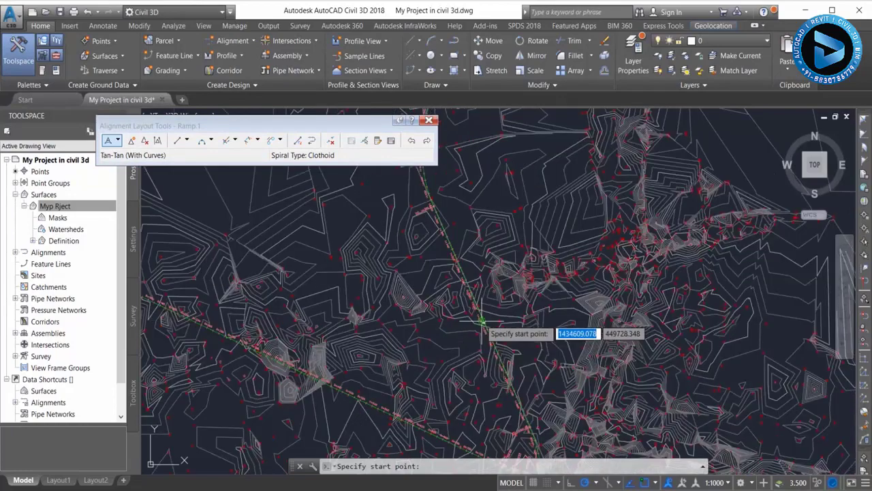
click(482, 318)
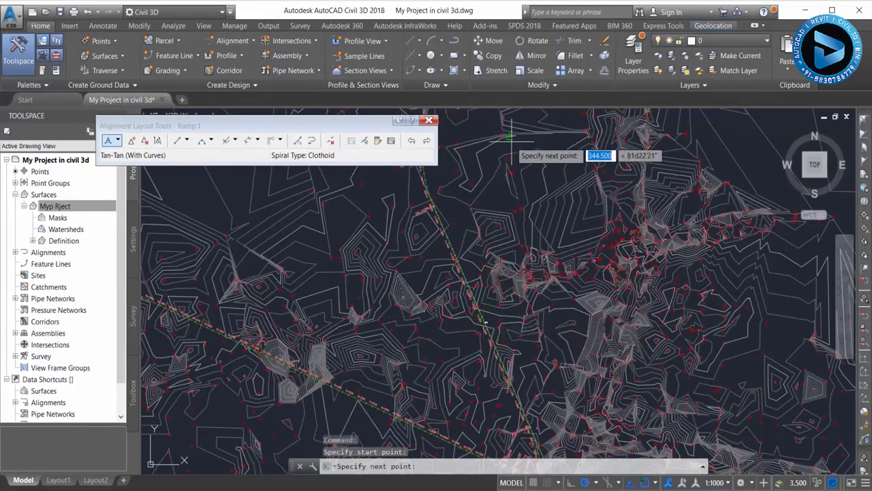
scroll(507, 140, down, 2)
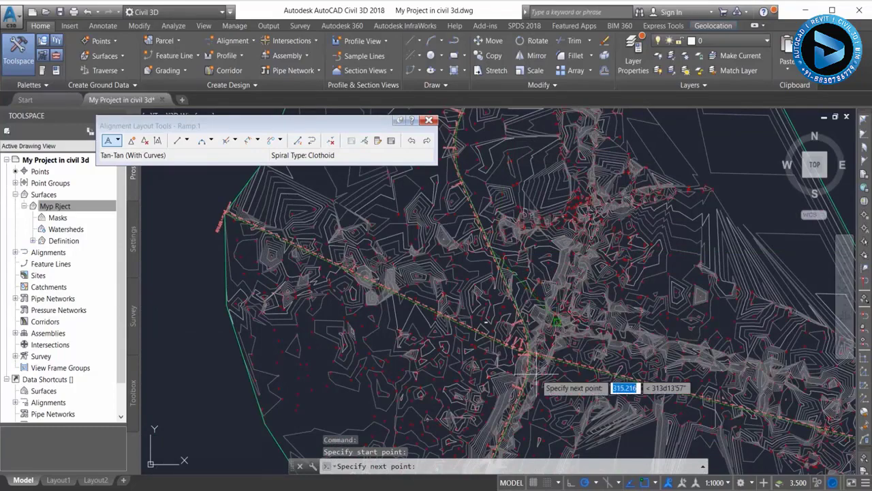
scroll(681, 371, up, 2)
key(F3)
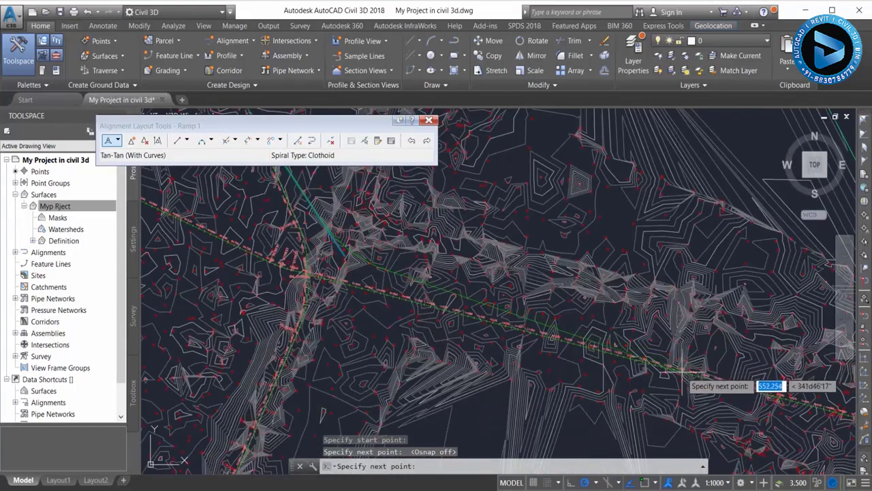
click(681, 371)
key(Return)
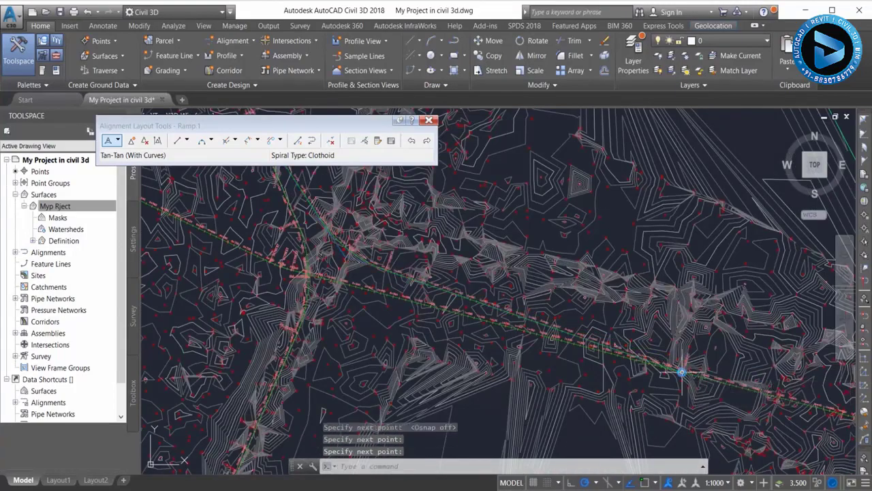
scroll(697, 310, down, 2)
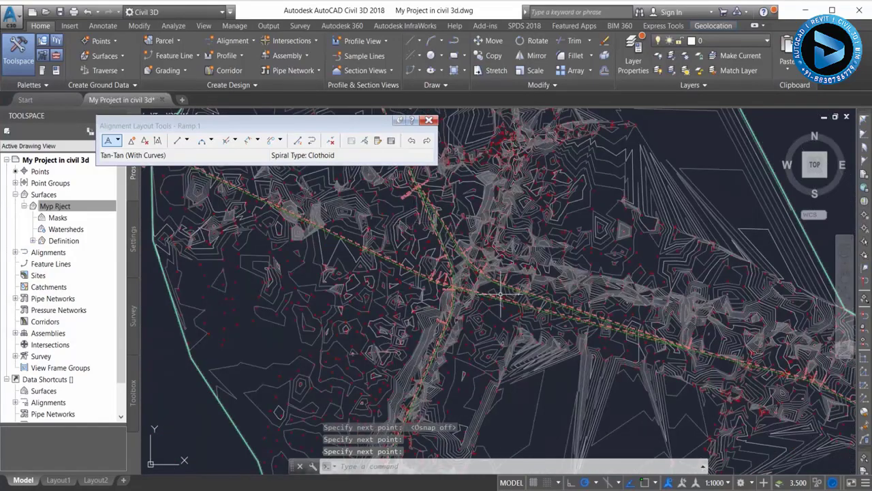
click(429, 120)
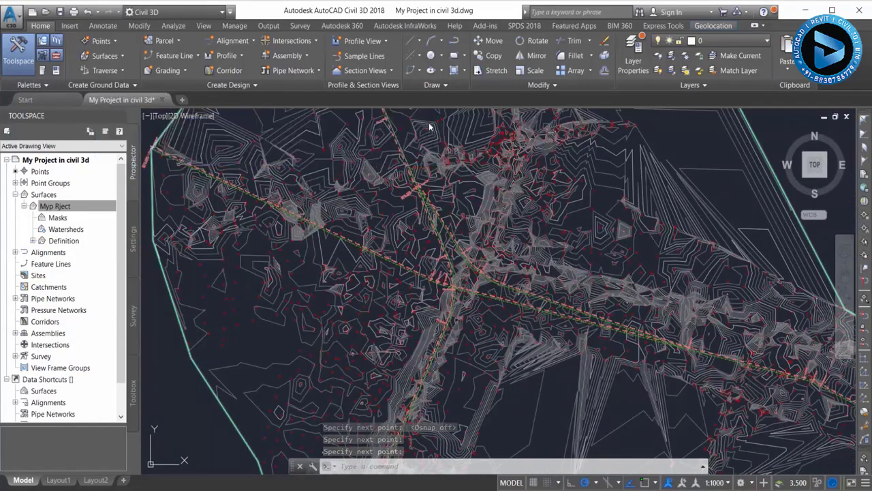
Start a new layout alignment named Ramp.2 and accept its creation settings.
click(223, 42)
click(245, 60)
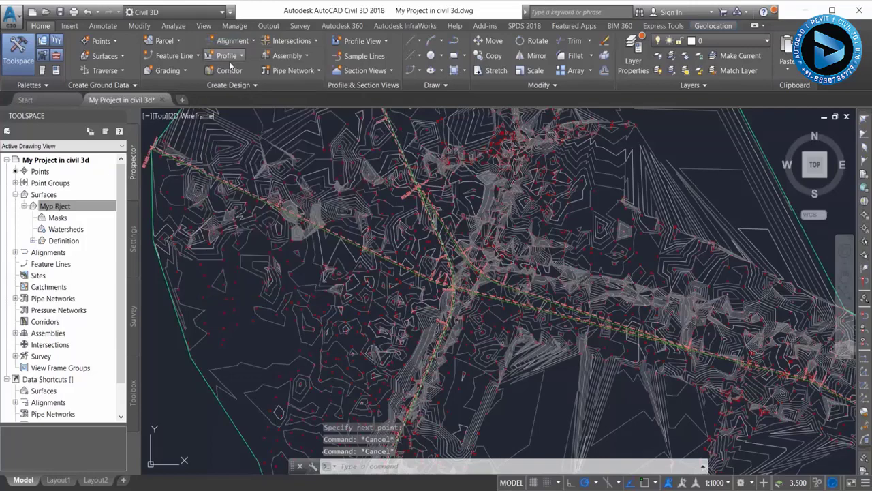
click(284, 113)
text(Ramp.2)
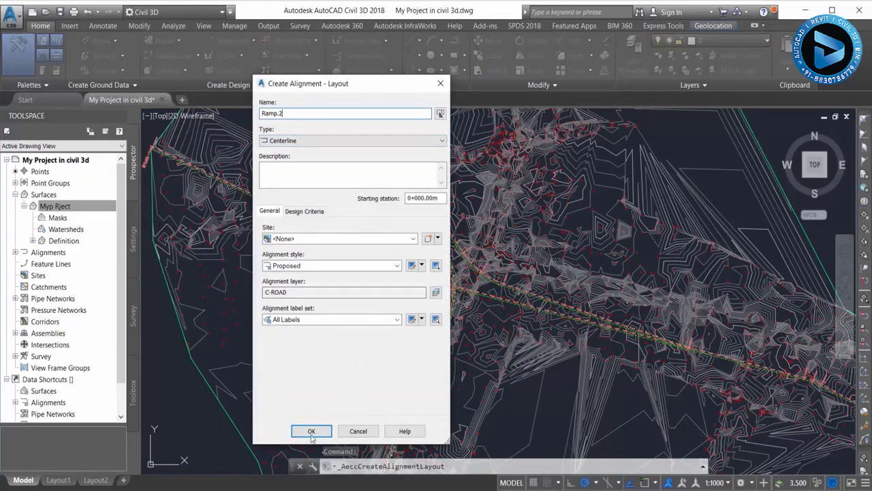
click(312, 431)
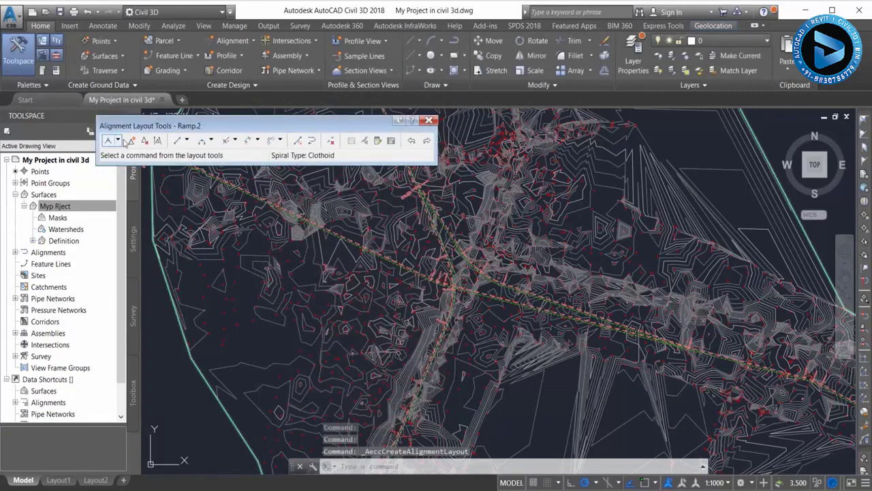
Lay out Ramp.2 as tangents with curves through three points across the surface.
click(118, 141)
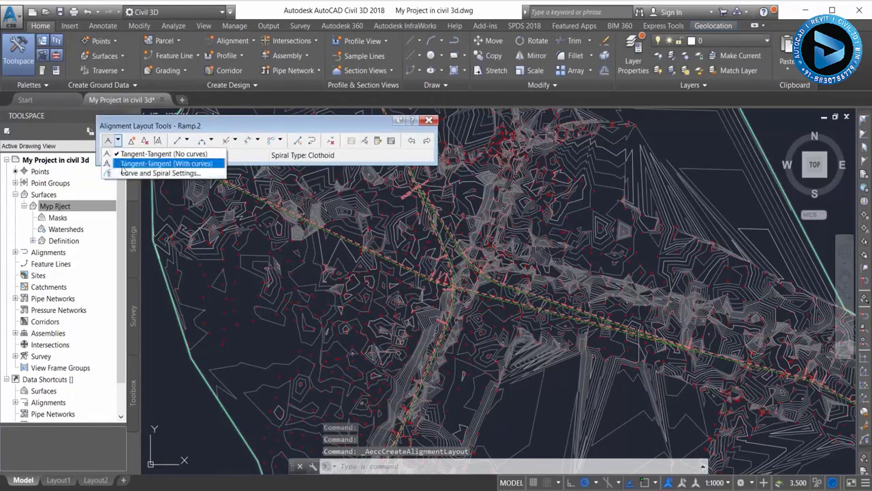
click(126, 168)
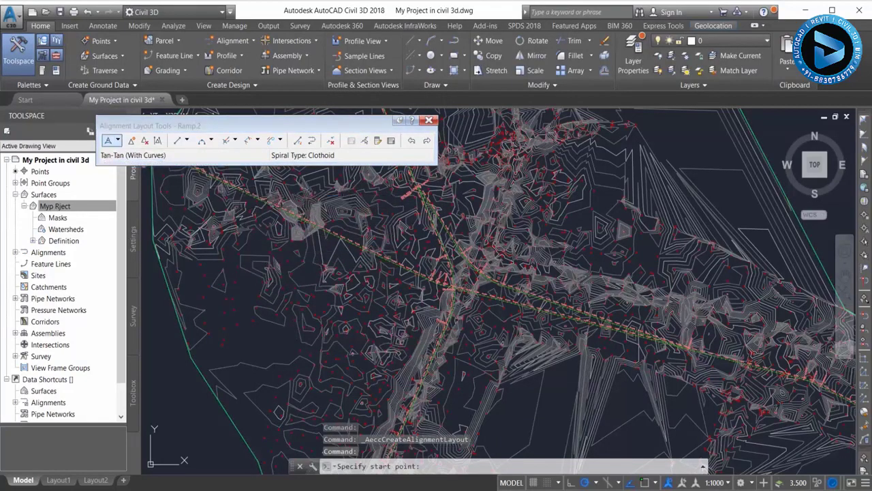
click(231, 197)
click(380, 293)
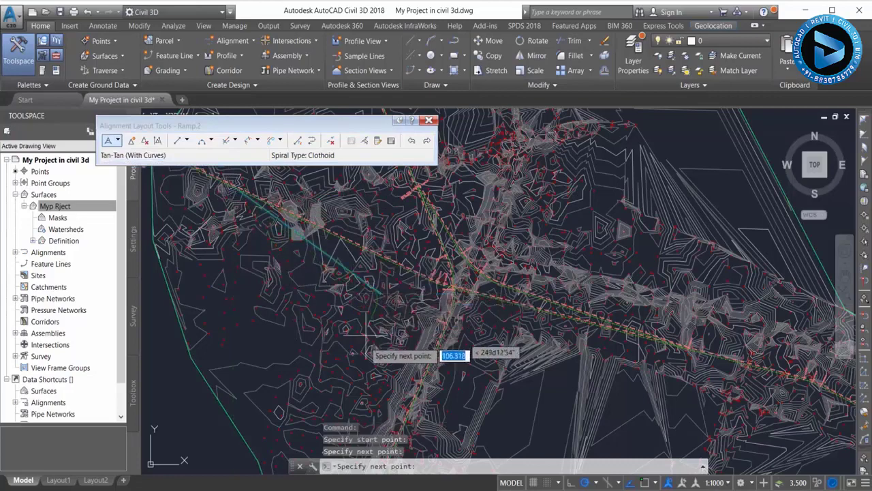
middle_drag(381, 398, 383, 340)
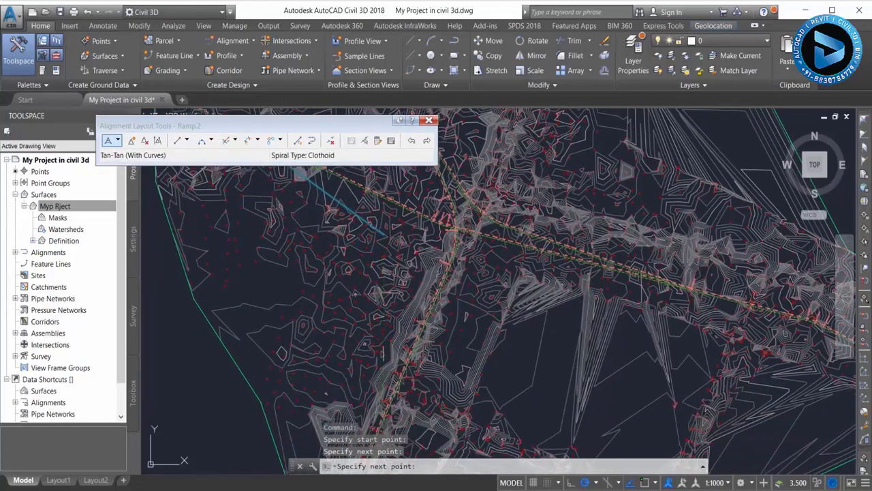
click(383, 419)
key(Return)
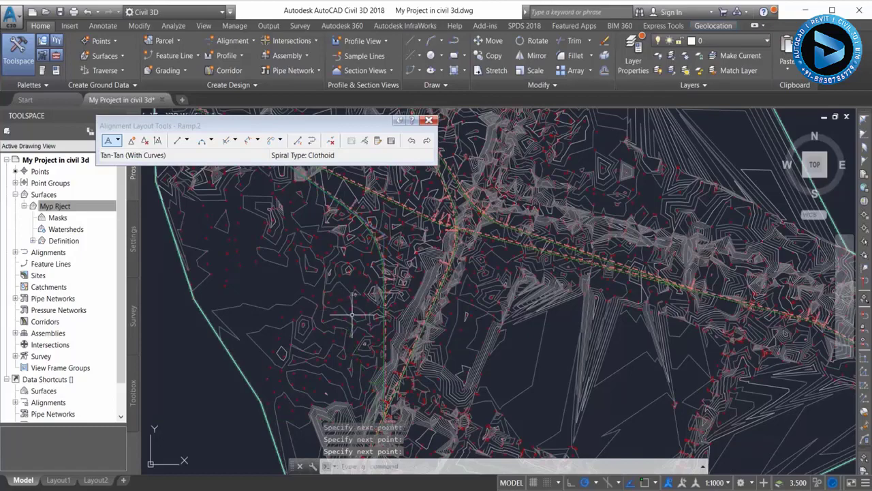
scroll(437, 301, down, 3)
scroll(520, 334, up, 2)
scroll(528, 334, up, 1)
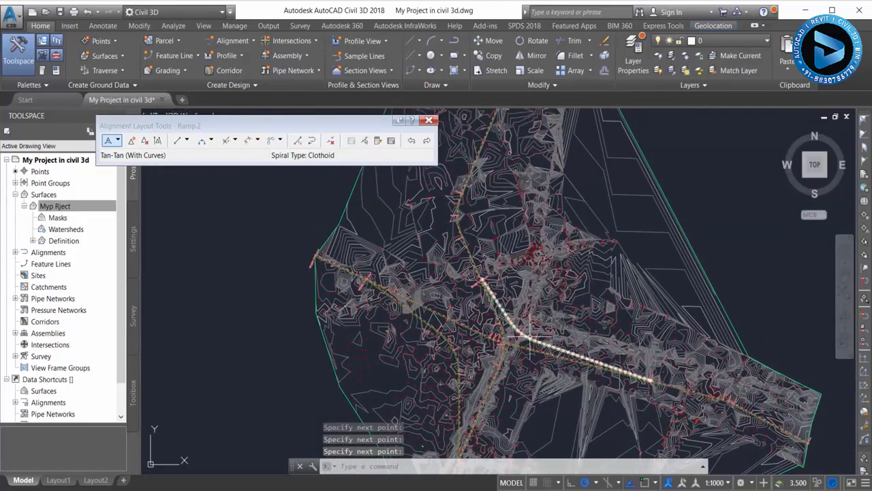
scroll(511, 300, up, 1)
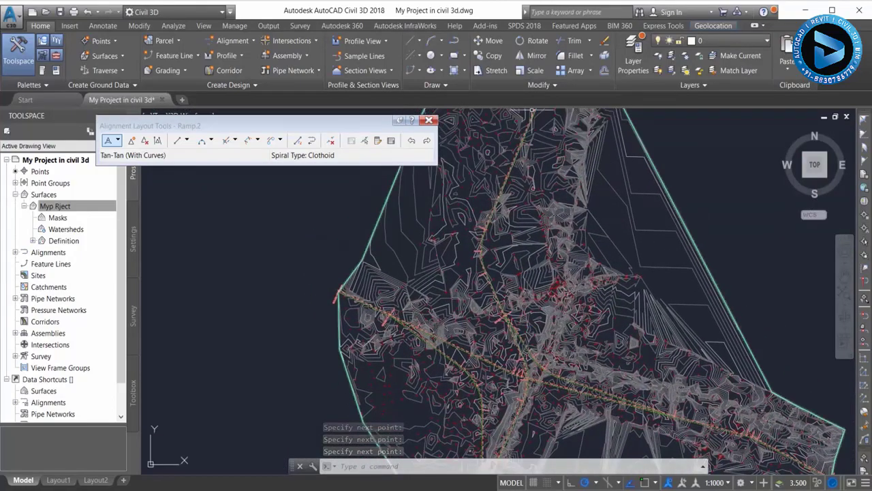
scroll(526, 226, down, 2)
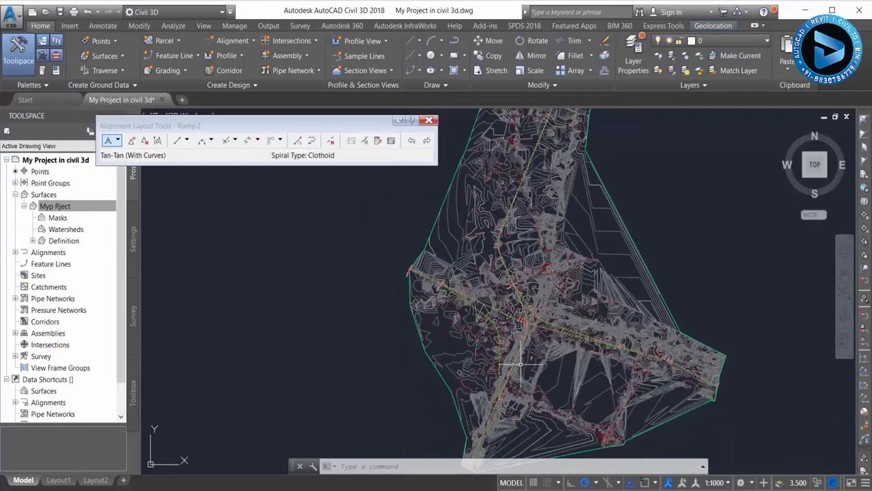
scroll(522, 355, up, 2)
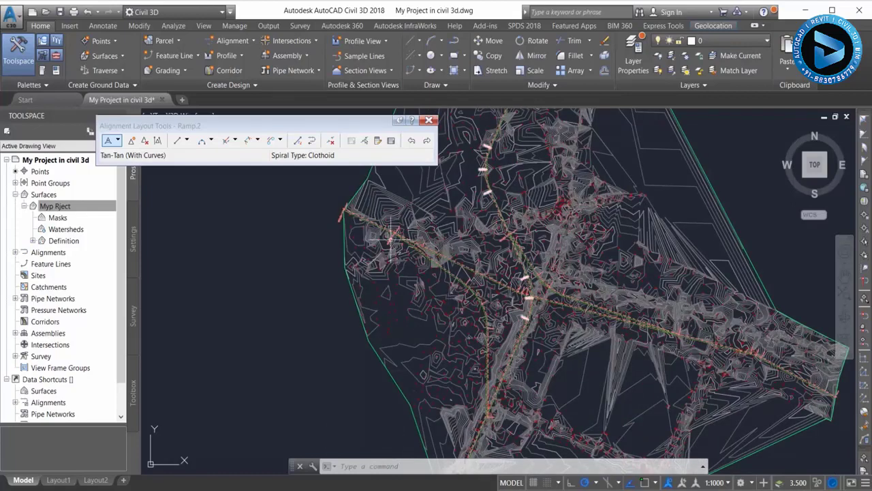
scroll(570, 299, up, 3)
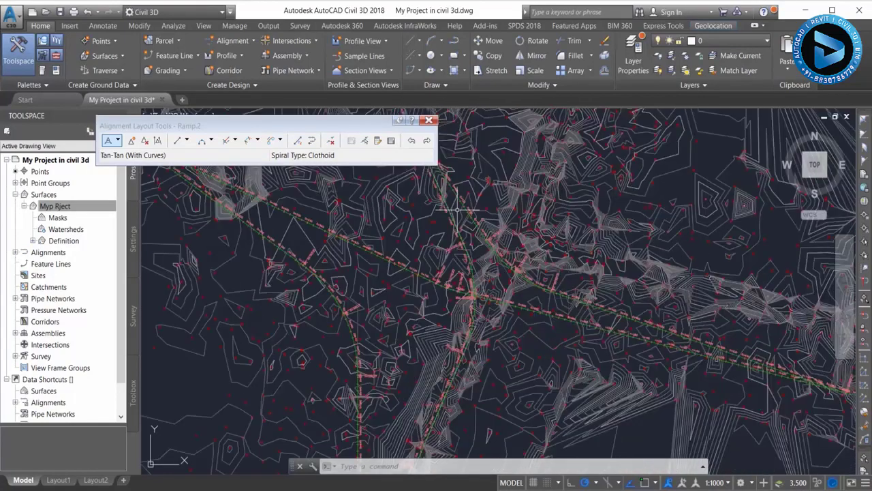
scroll(416, 288, down, 2)
scroll(448, 321, down, 2)
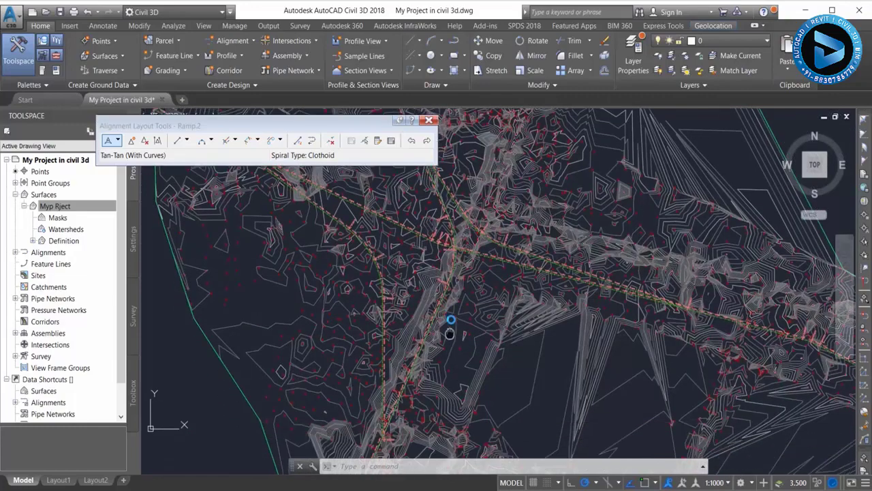
scroll(477, 300, down, 2)
scroll(483, 293, up, 1)
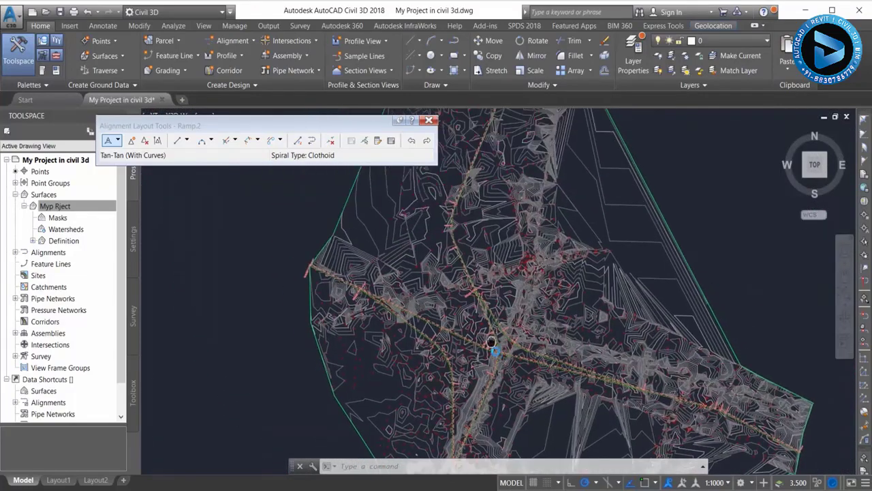
scroll(510, 261, up, 1)
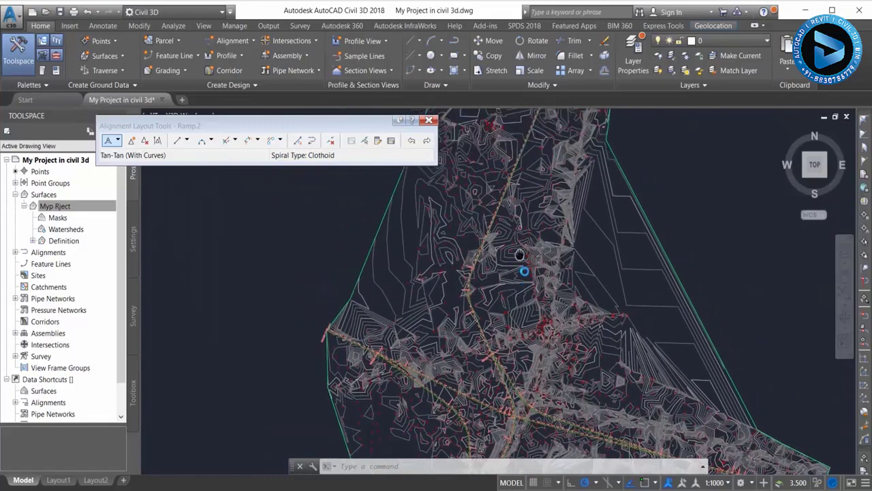
middle_drag(502, 250, 537, 280)
middle_drag(506, 254, 493, 230)
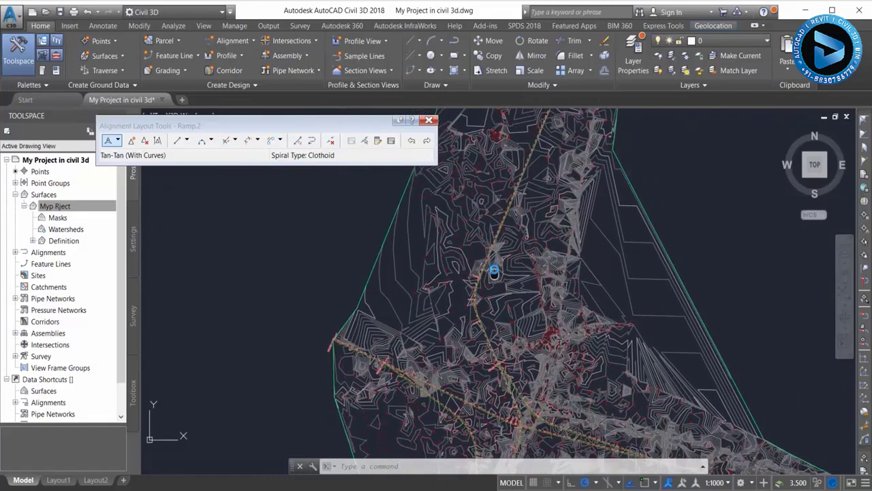
scroll(477, 266, up, 1)
scroll(480, 265, up, 2)
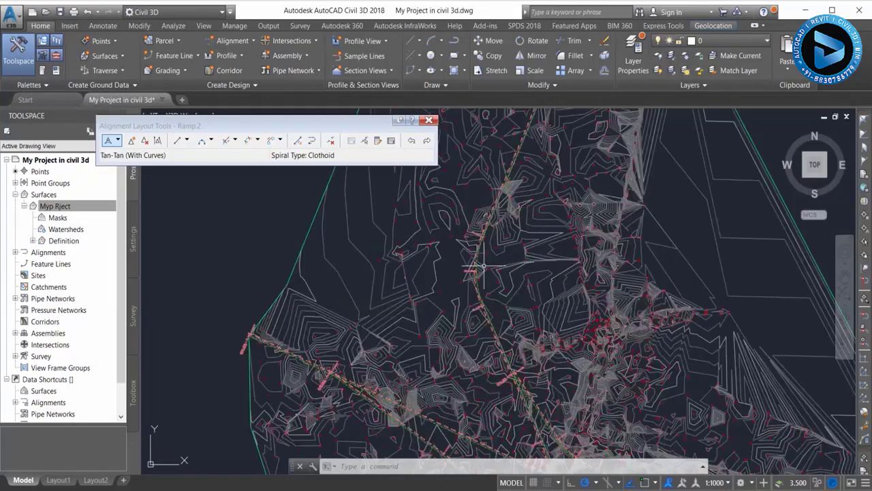
scroll(477, 266, up, 2)
scroll(482, 265, up, 2)
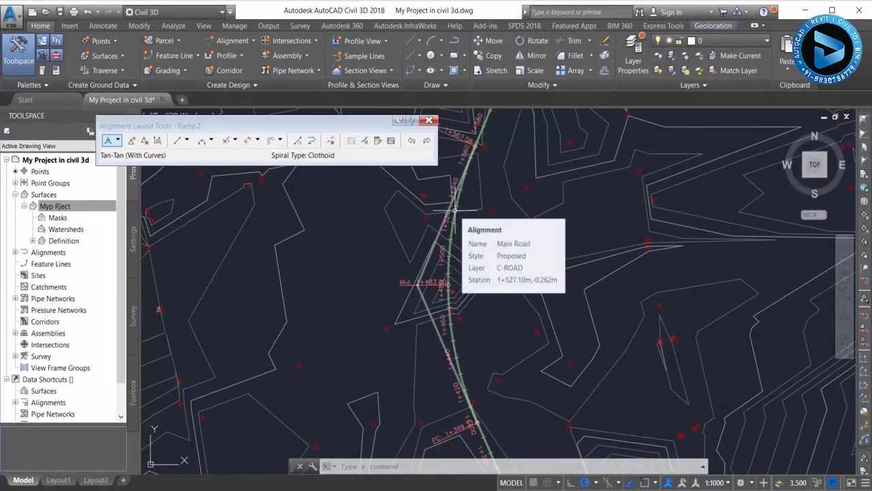
click(118, 141)
click(160, 173)
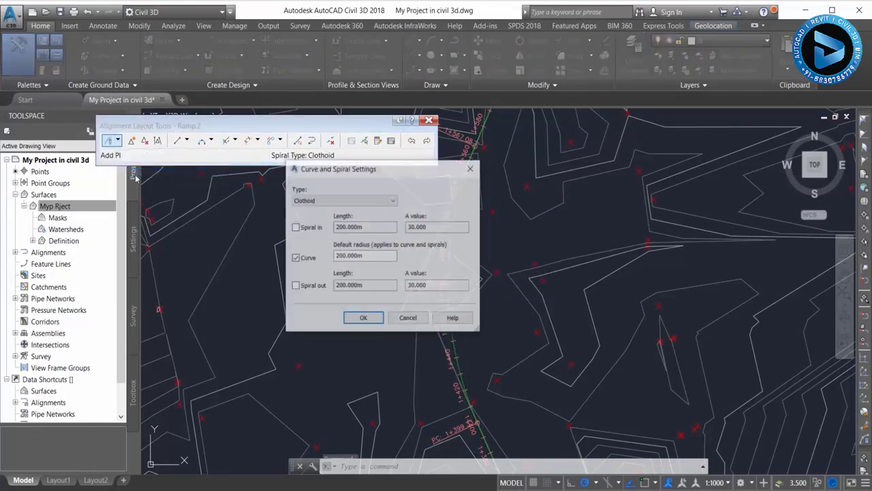
click(408, 318)
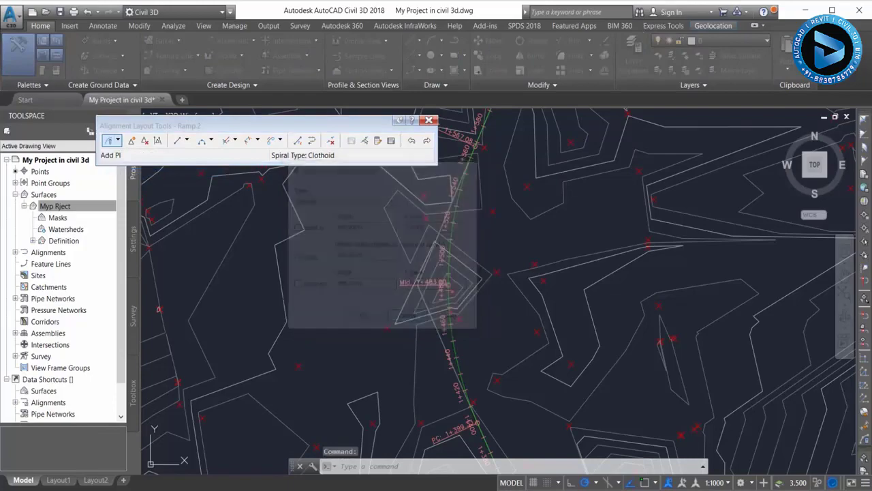
scroll(569, 291, down, 5)
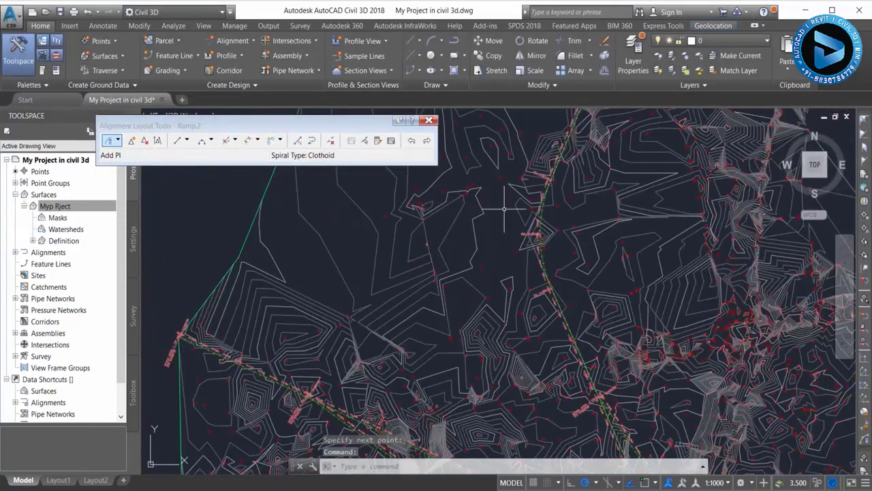
scroll(536, 288, up, 2)
scroll(593, 259, up, 3)
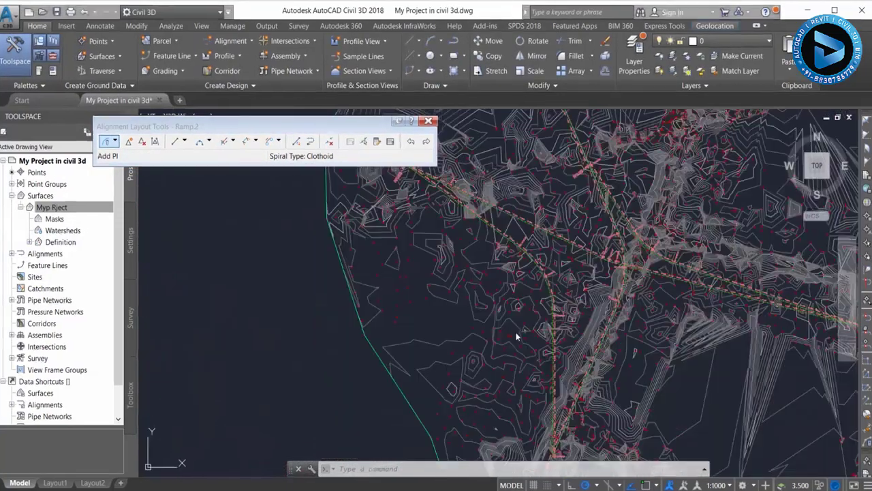
scroll(555, 284, up, 2)
middle_drag(590, 251, 637, 302)
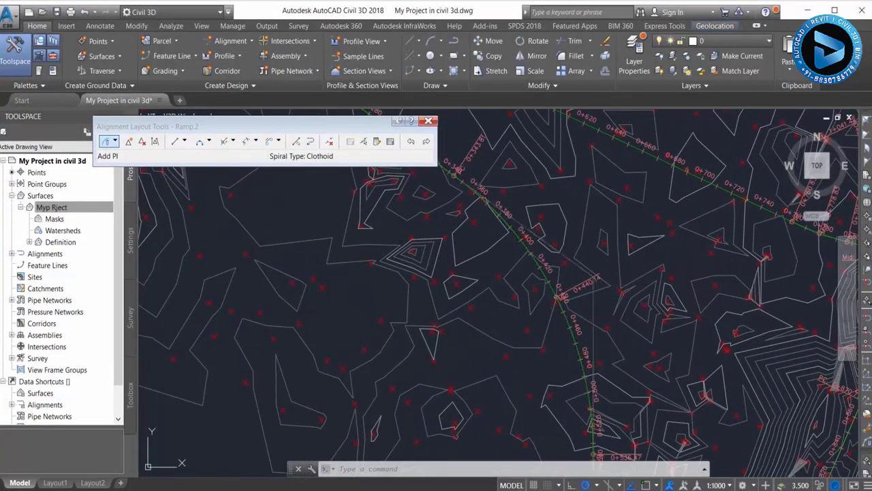
Select Ramp.2 and stretch its curve grip to a new position.
click(558, 293)
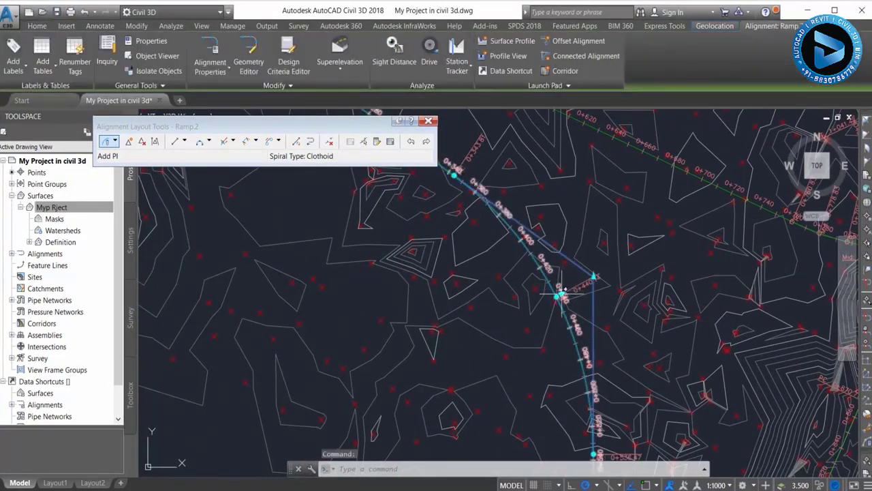
click(558, 294)
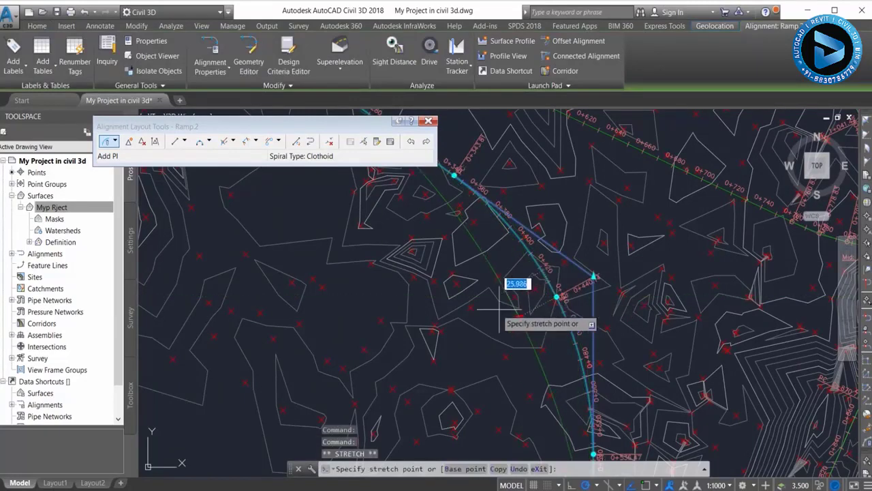
scroll(482, 320, down, 3)
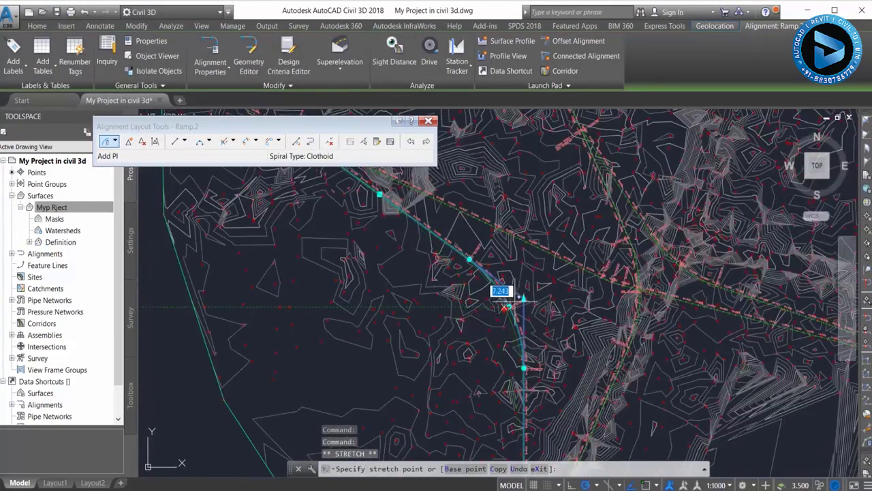
scroll(504, 307, up, 1)
scroll(504, 306, up, 1)
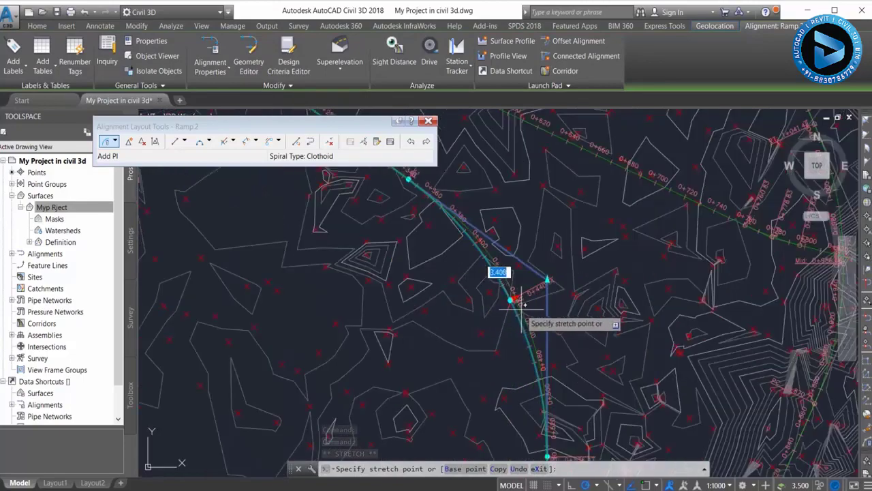
click(477, 310)
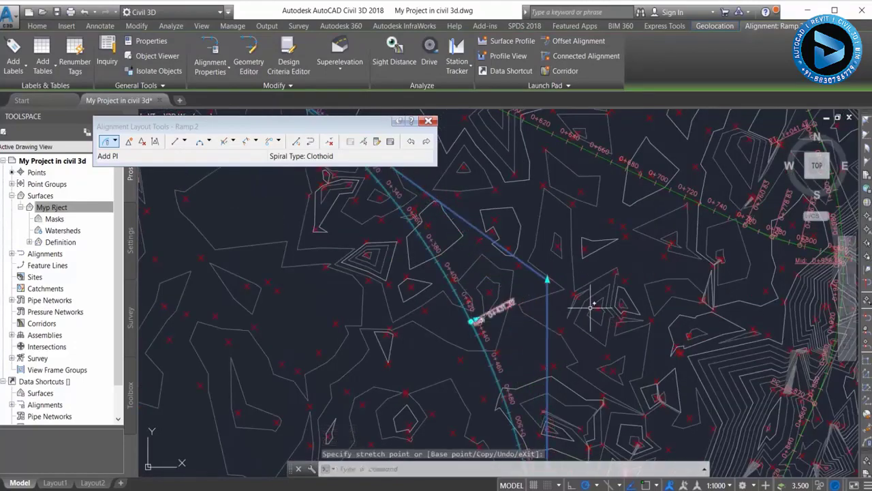
scroll(518, 310, down, 2)
scroll(535, 308, down, 1)
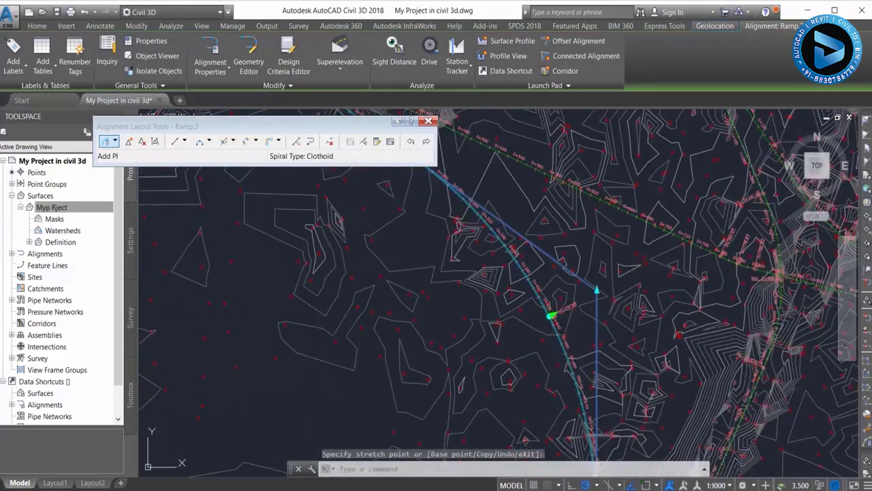
click(551, 315)
click(560, 310)
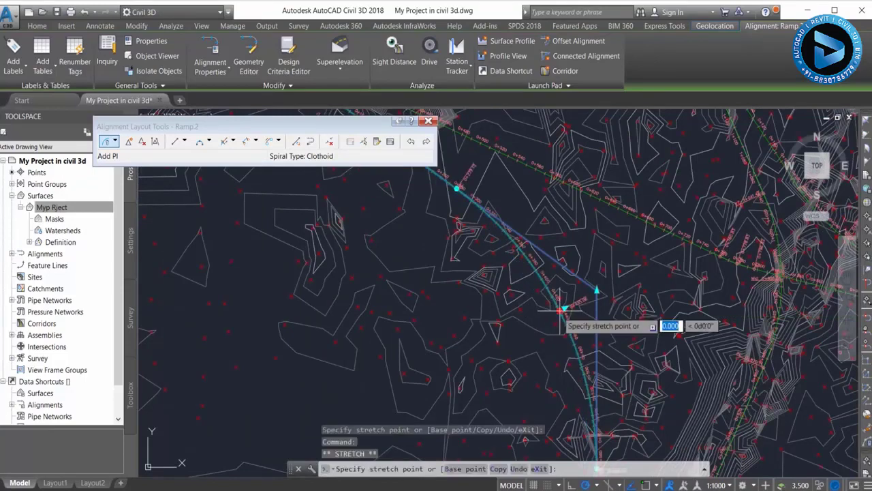
click(535, 312)
scroll(545, 330, down, 1)
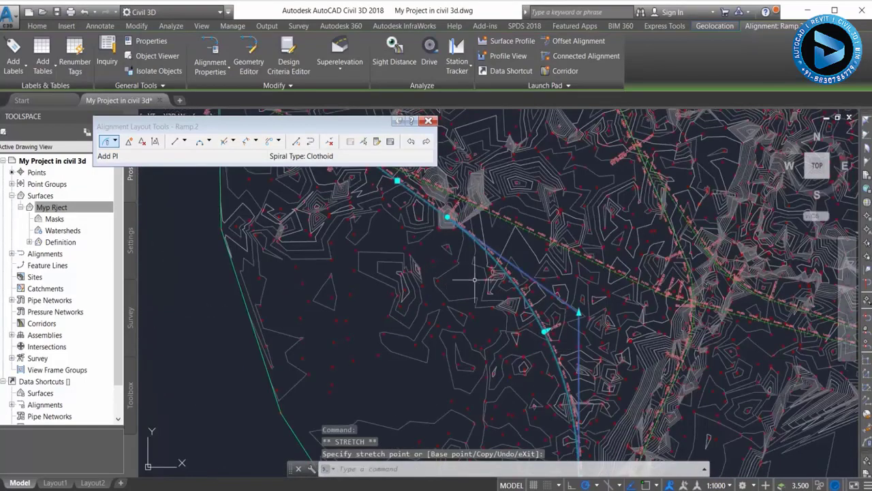
Reselect Ramp.2 and move the Alignment Layout Tools toolbar out of the way.
key(Escape)
scroll(542, 322, up, 2)
click(541, 324)
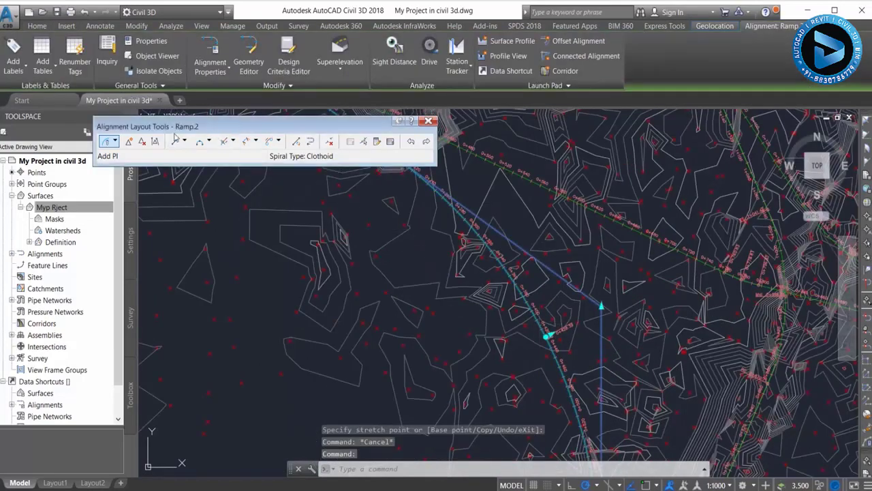
drag(136, 128, 110, 116)
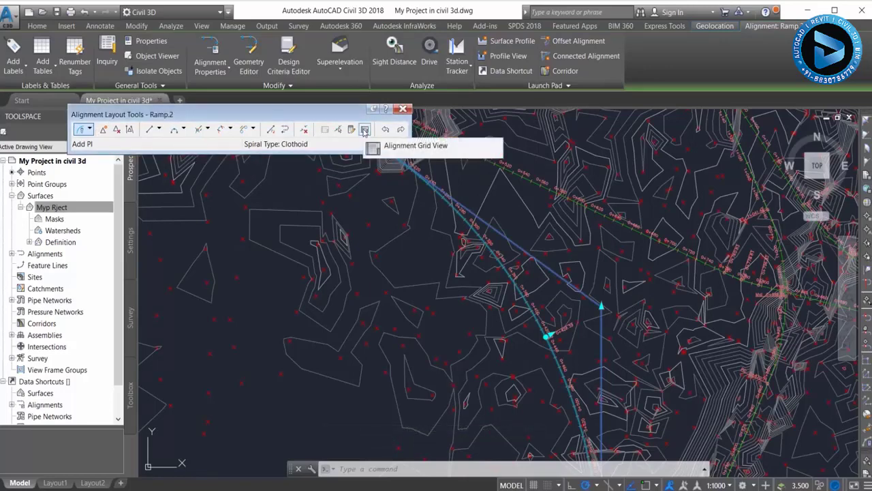
In the Ramp.2 entity grid, set the curve radius to 600 m.
click(364, 130)
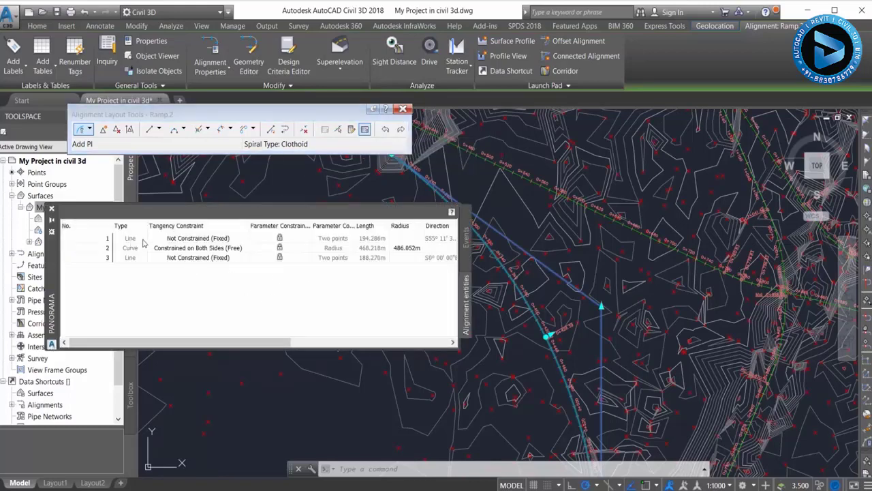
click(181, 238)
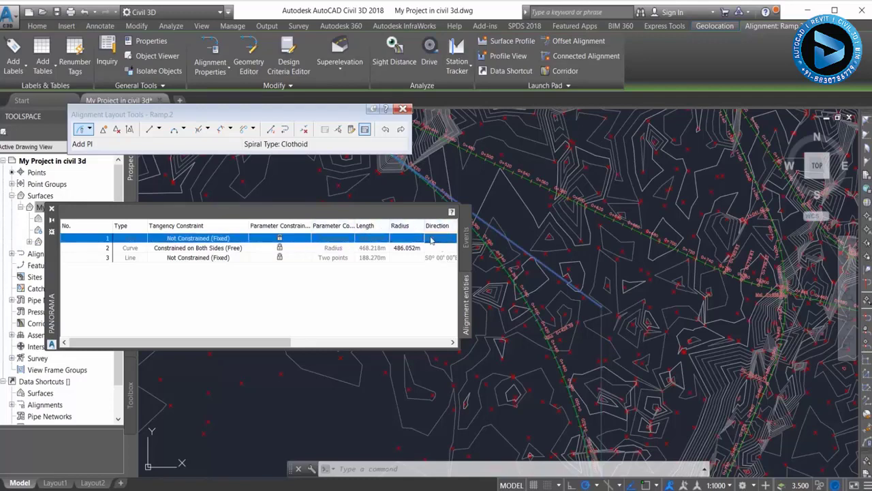
click(373, 249)
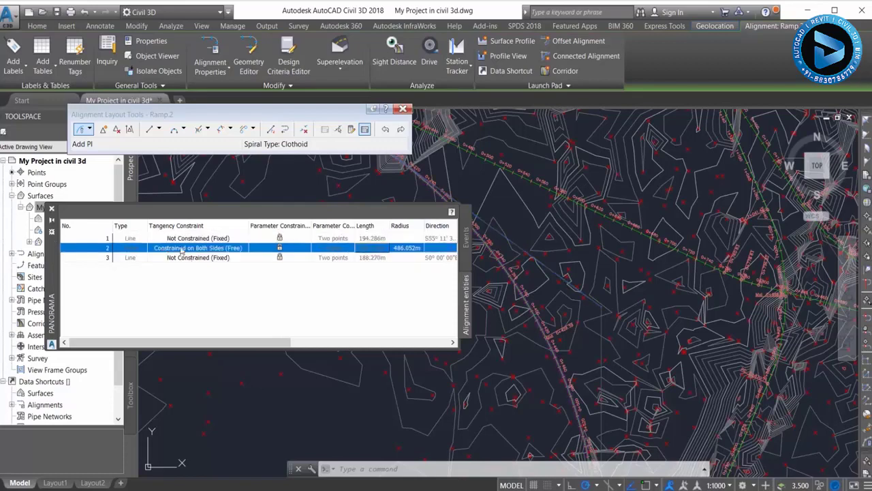
click(407, 249)
text(600m)
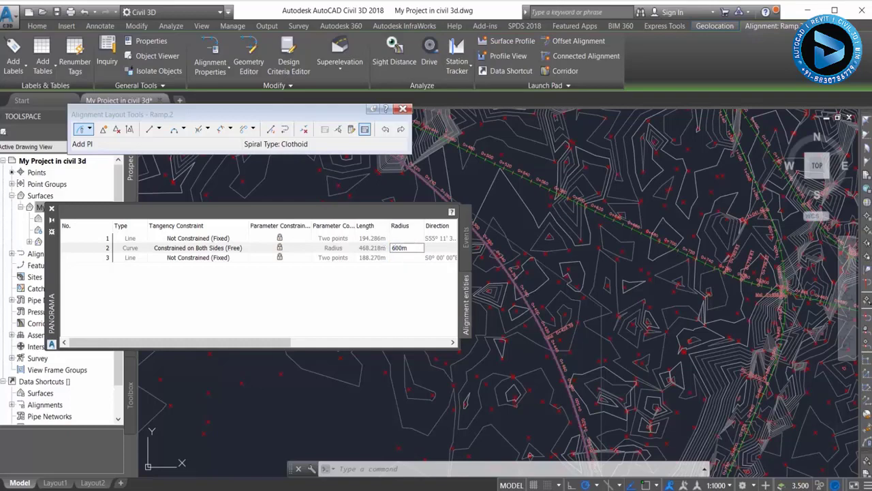
key(Return)
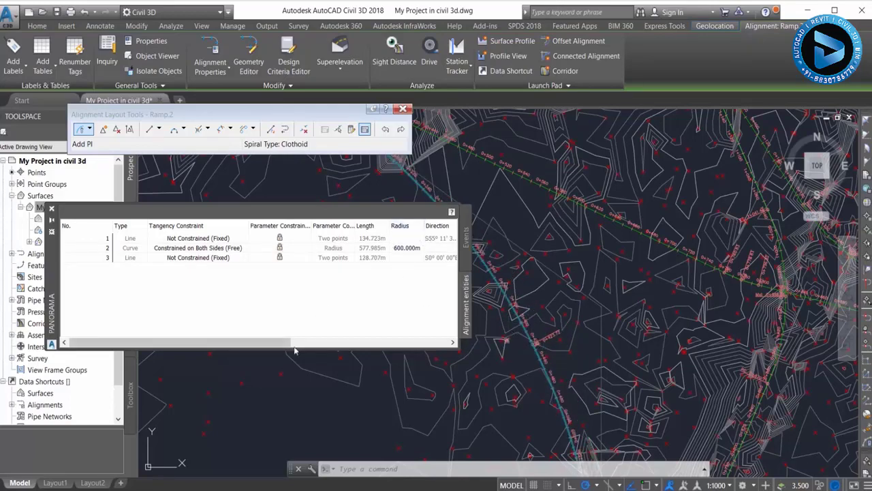
Set the same curve's chord length to 650 m.
drag(276, 346, 382, 346)
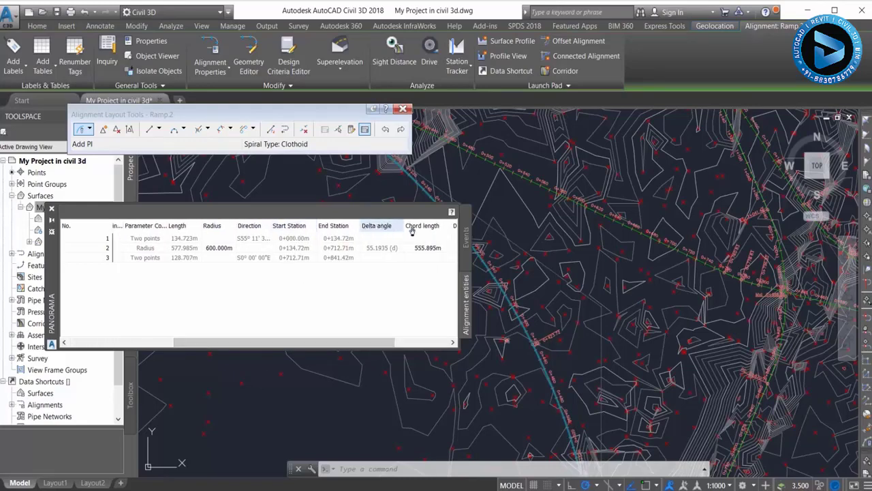
click(378, 250)
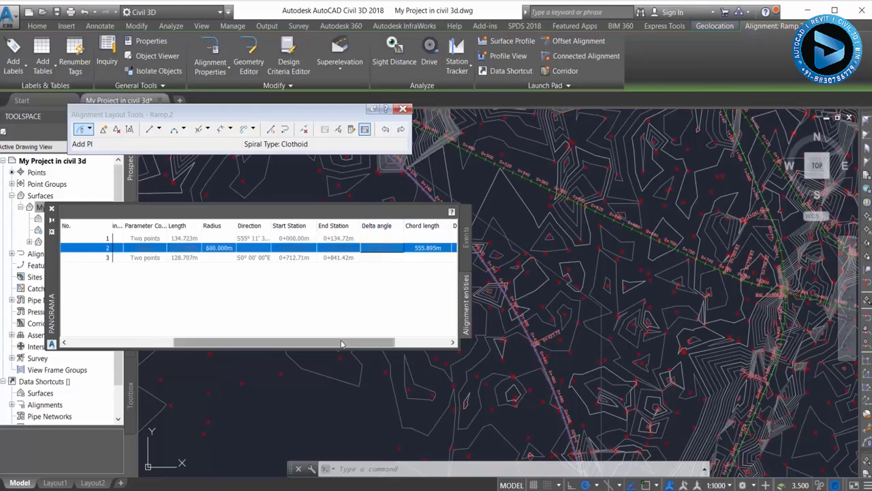
drag(349, 338, 402, 340)
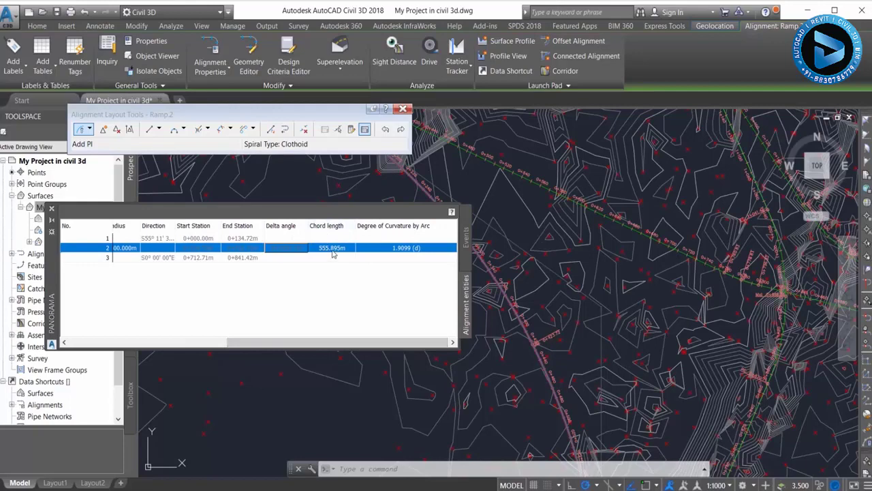
click(333, 252)
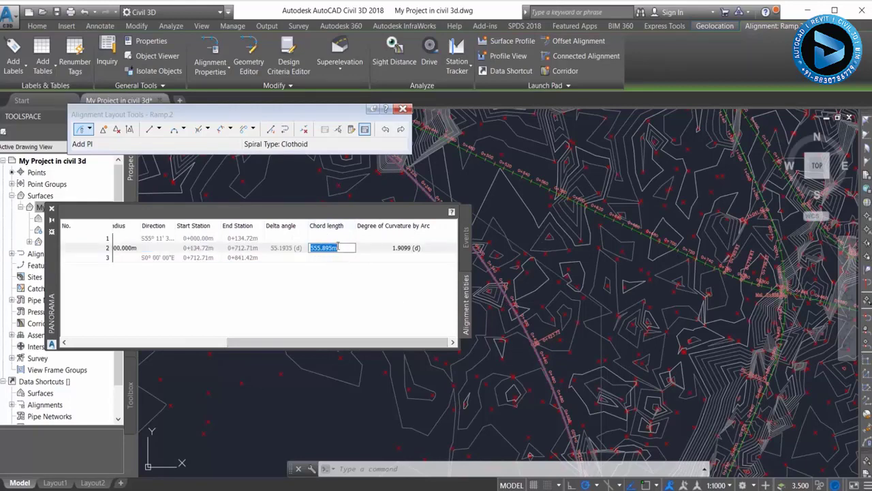
click(336, 249)
text(650)
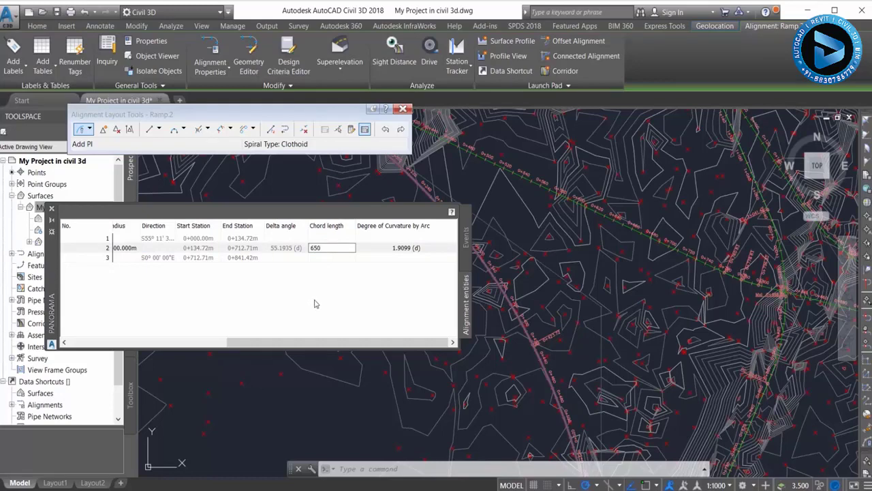
key(Return)
Change the Ramp.2 curve radius to 750 m in the entity grid.
scroll(545, 385, up, 2)
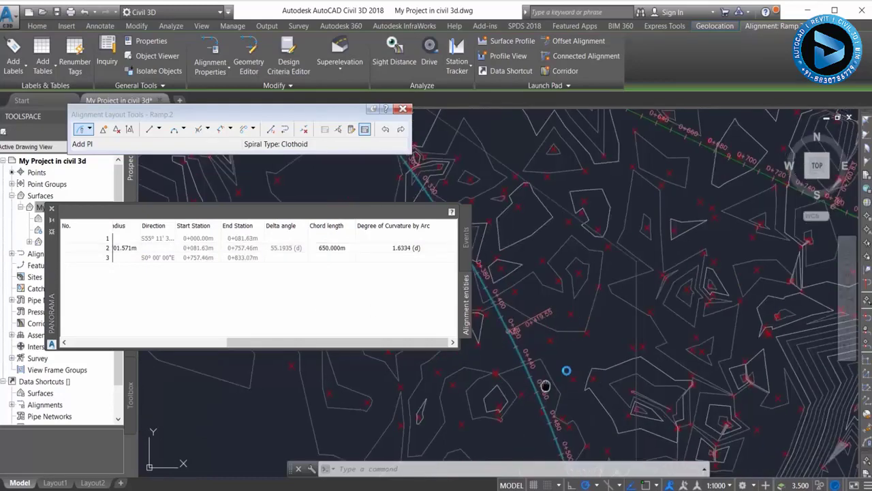
middle_drag(545, 385, 709, 306)
scroll(709, 306, down, 2)
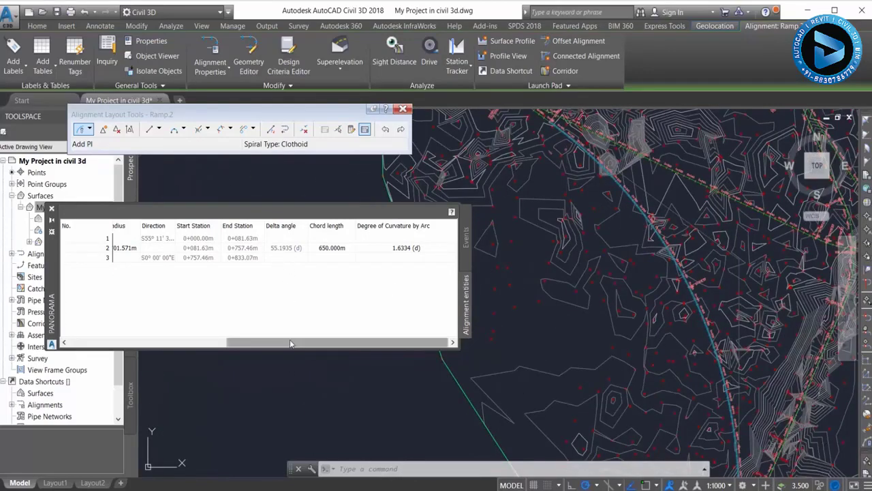
drag(289, 339, 133, 341)
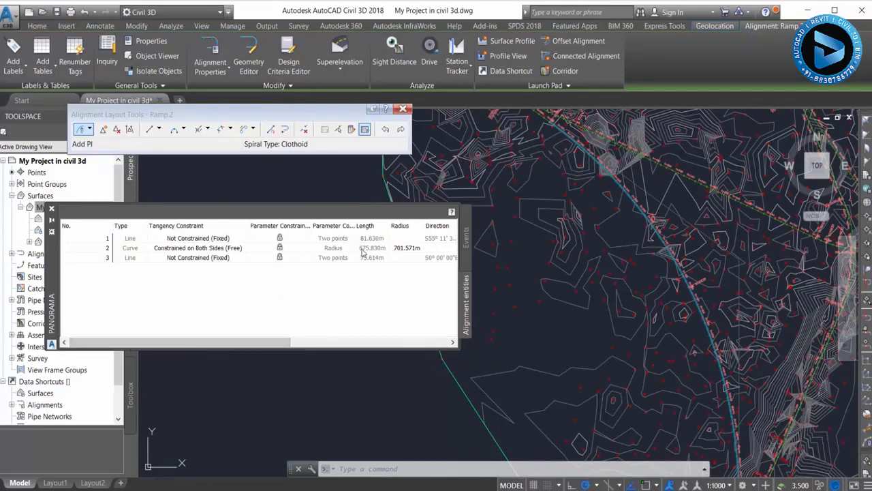
click(371, 248)
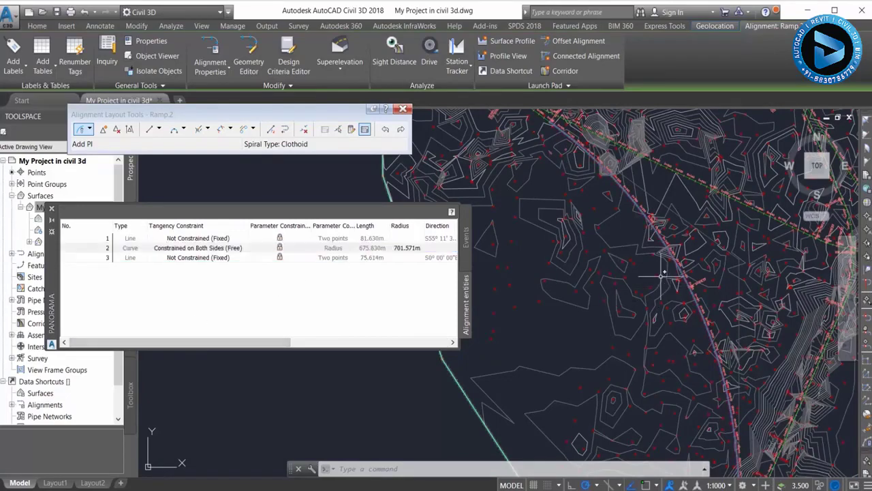
double_click(409, 248)
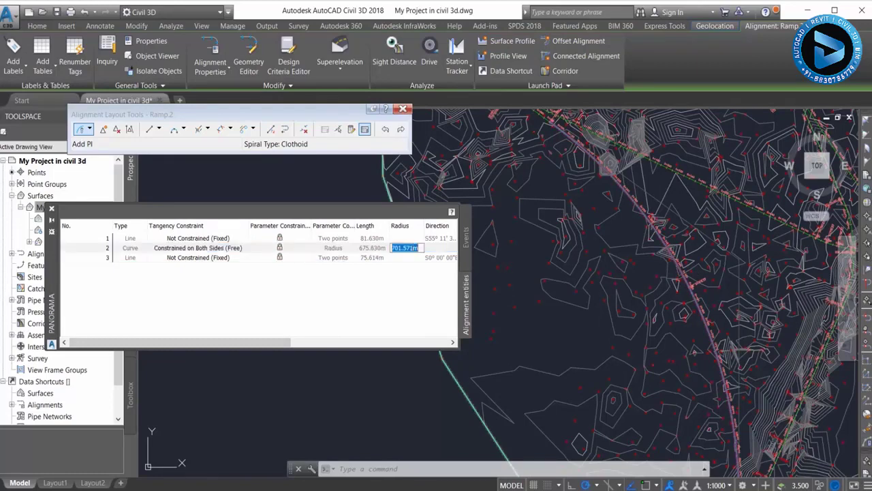
click(419, 249)
text(750)
key(Return)
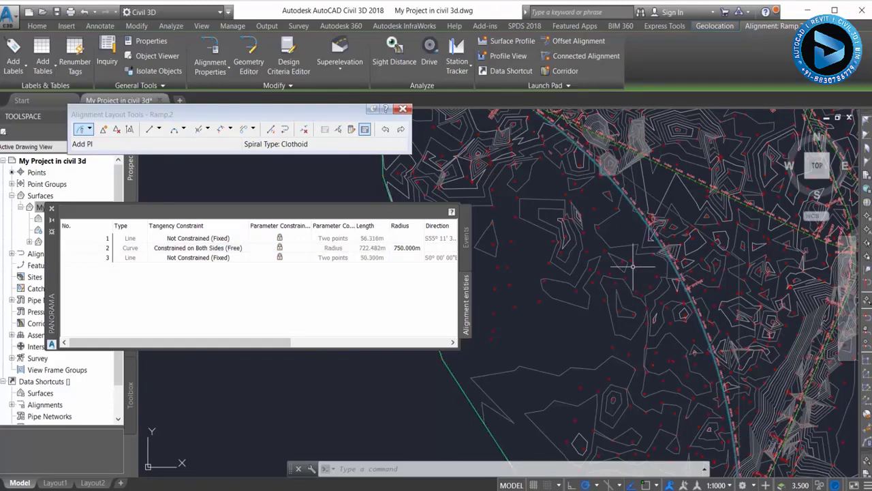
Change the curve radius again, this time to 500 m.
scroll(633, 266, down, 1)
scroll(664, 353, down, 1)
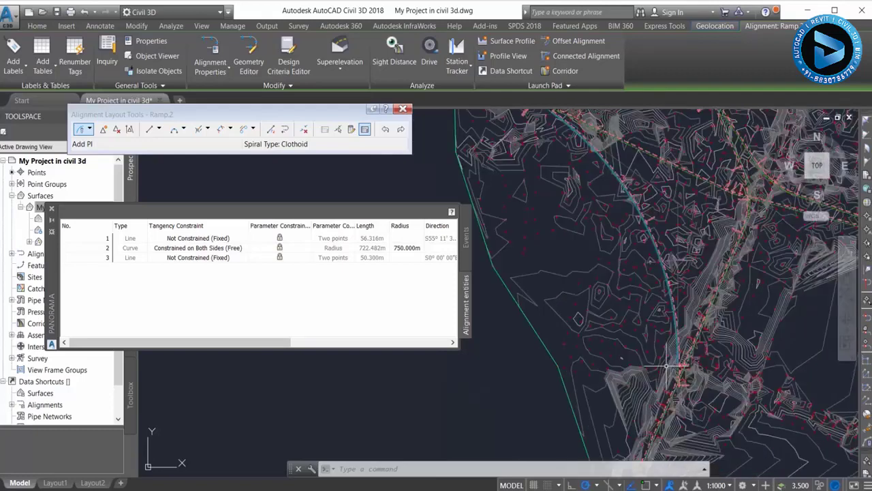
scroll(667, 366, up, 1)
scroll(647, 347, up, 1)
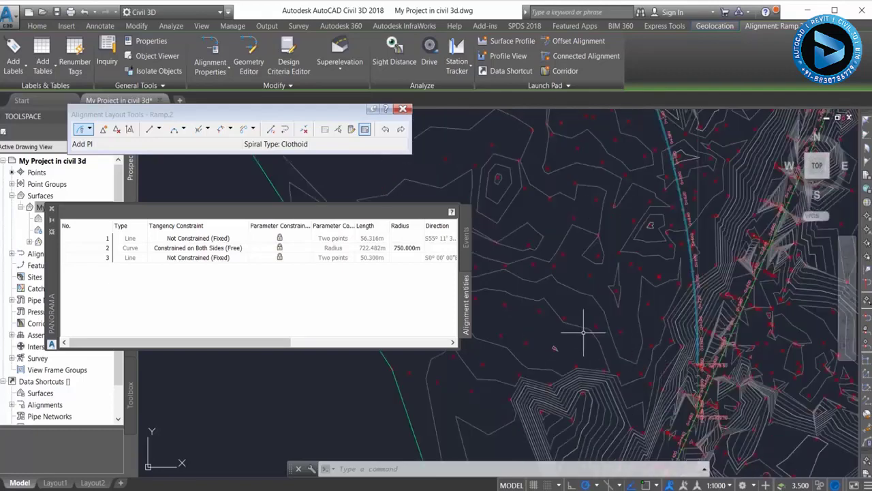
click(402, 248)
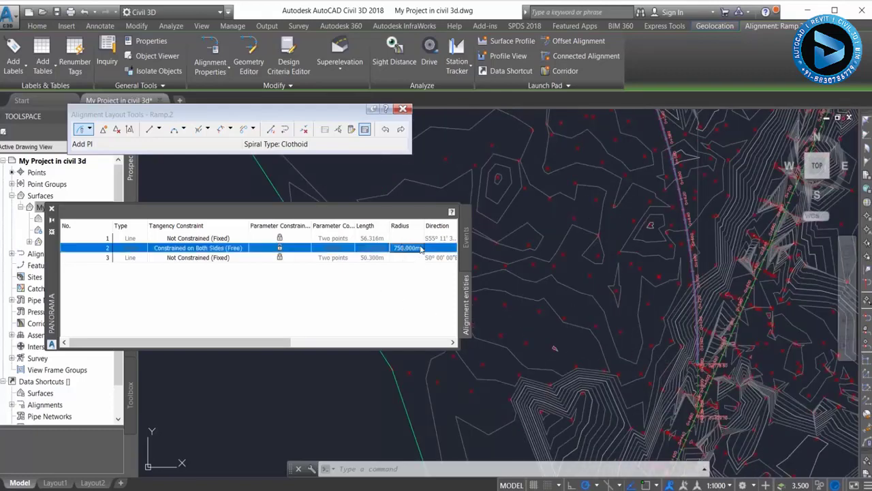
click(420, 248)
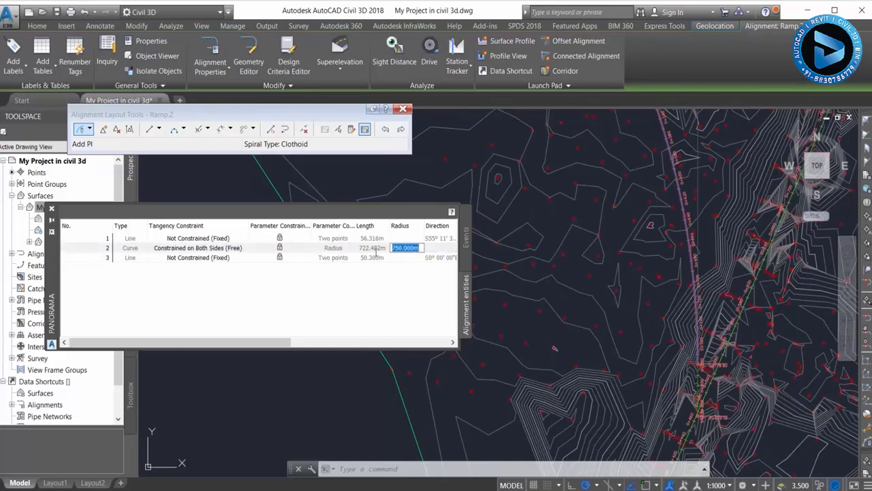
text(500)
key(Return)
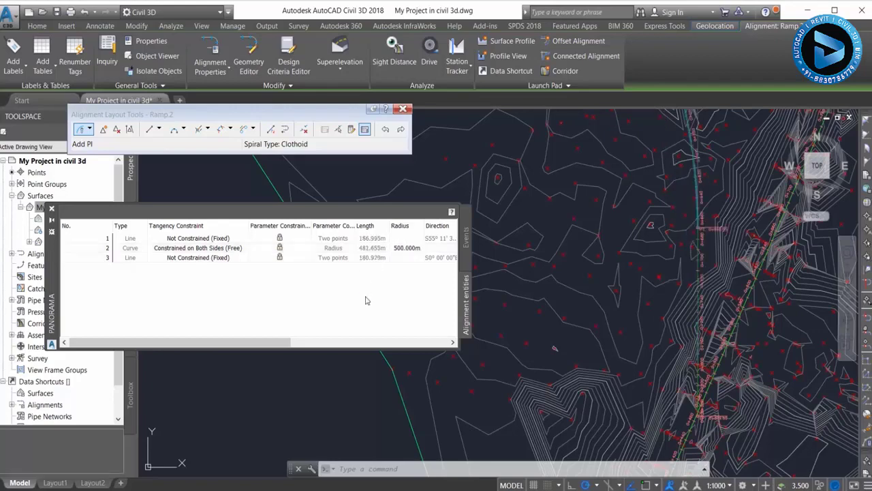
Review the updated curve values, cancelling an accidental contour selection.
scroll(520, 284, down, 2)
scroll(520, 285, down, 2)
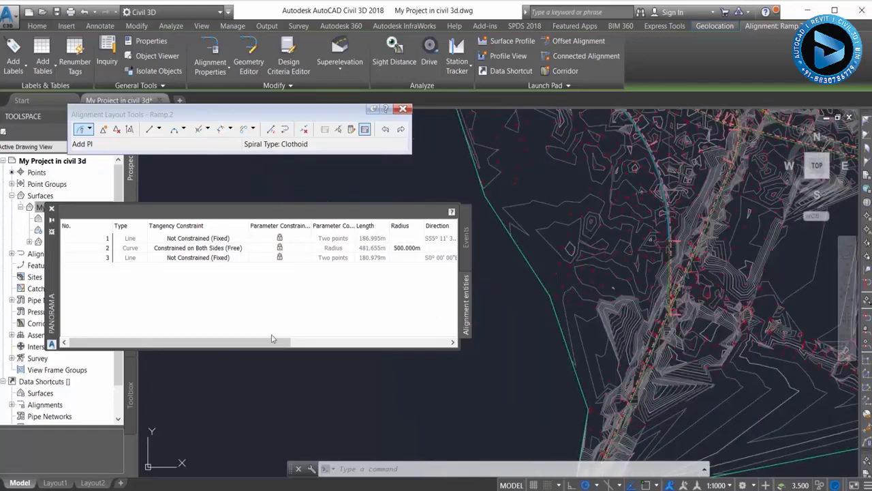
drag(261, 342, 417, 341)
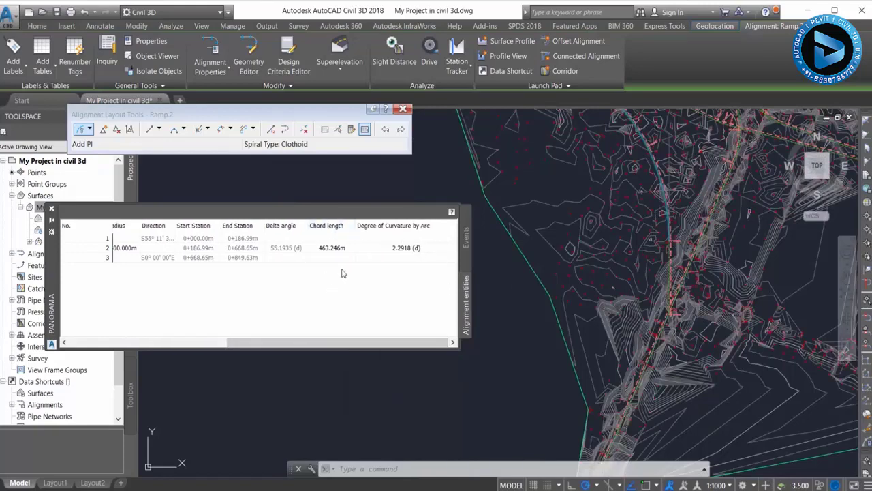
click(538, 258)
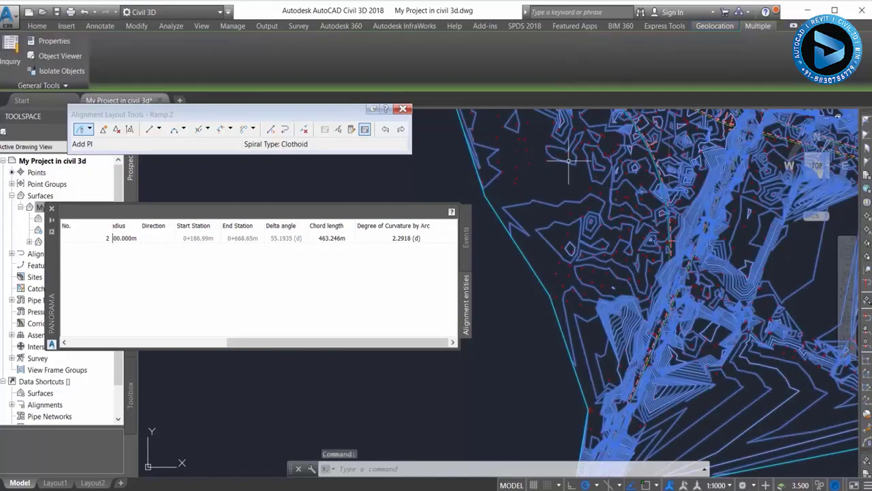
scroll(587, 367, up, 2)
key(Escape)
scroll(613, 340, up, 1)
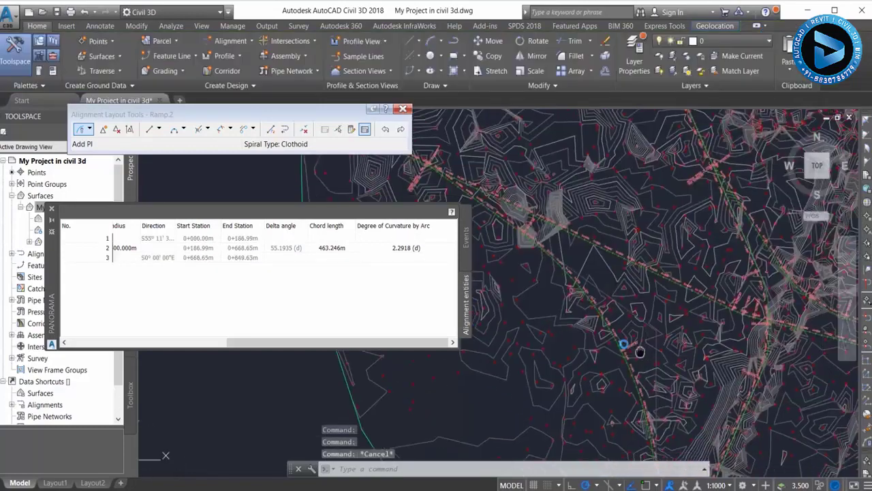
scroll(613, 320, up, 1)
scroll(637, 275, up, 1)
scroll(729, 283, down, 1)
scroll(661, 259, down, 1)
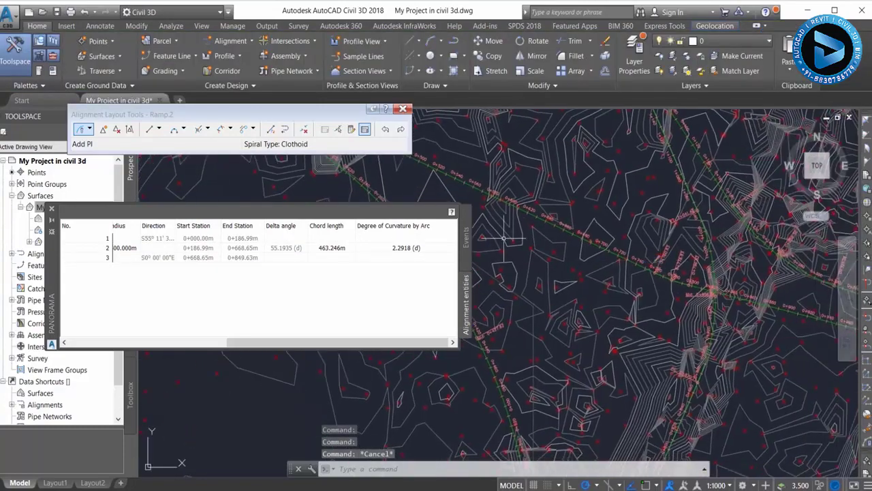
scroll(491, 286, down, 1)
scroll(613, 245, down, 1)
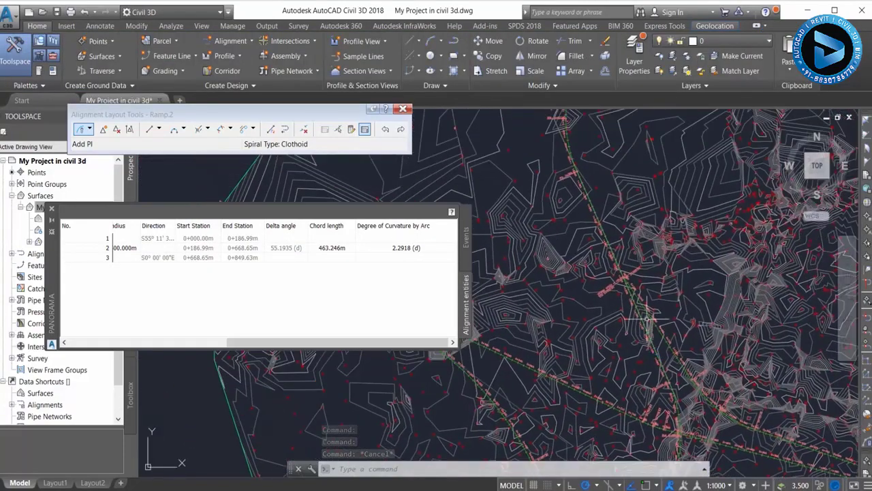
scroll(565, 293, down, 1)
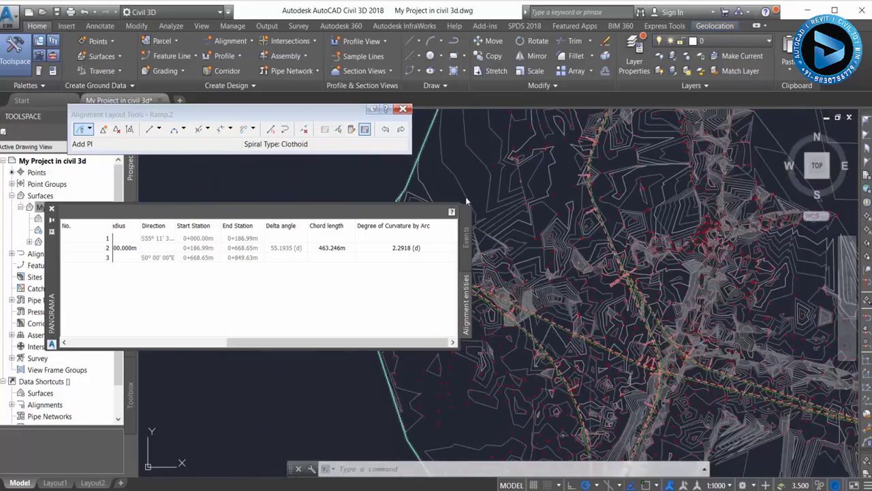
Close the entity grid, reopen it to check, then close it and zoom to Main Road.
click(52, 209)
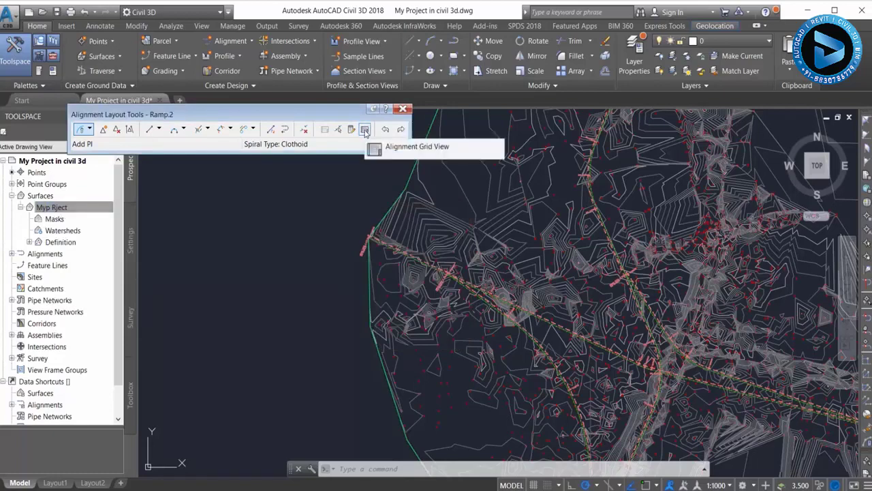
click(365, 130)
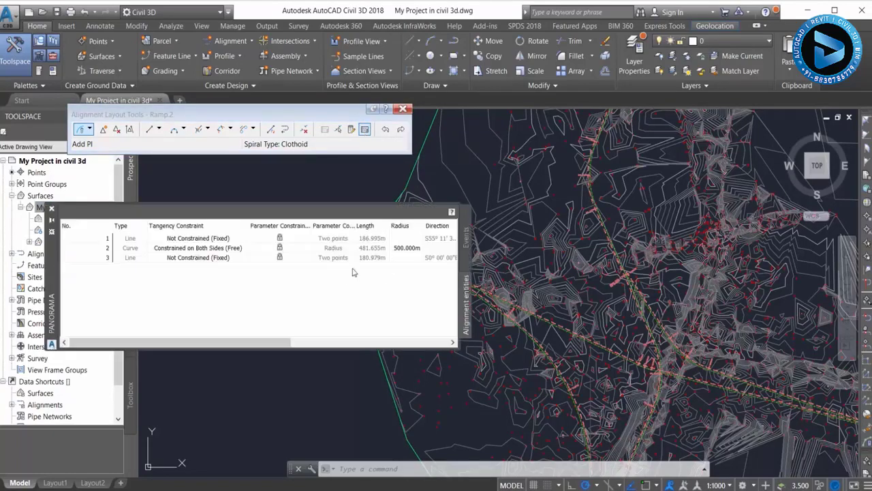
drag(270, 342, 449, 366)
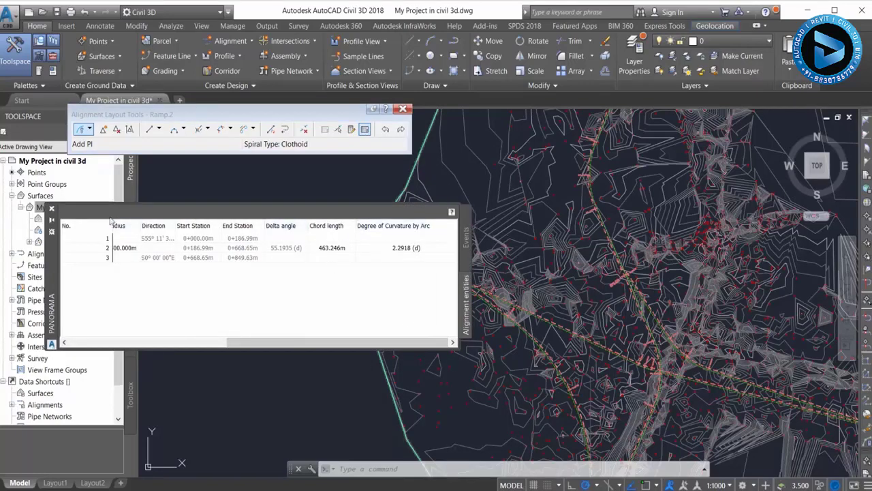
click(51, 210)
scroll(470, 273, up, 2)
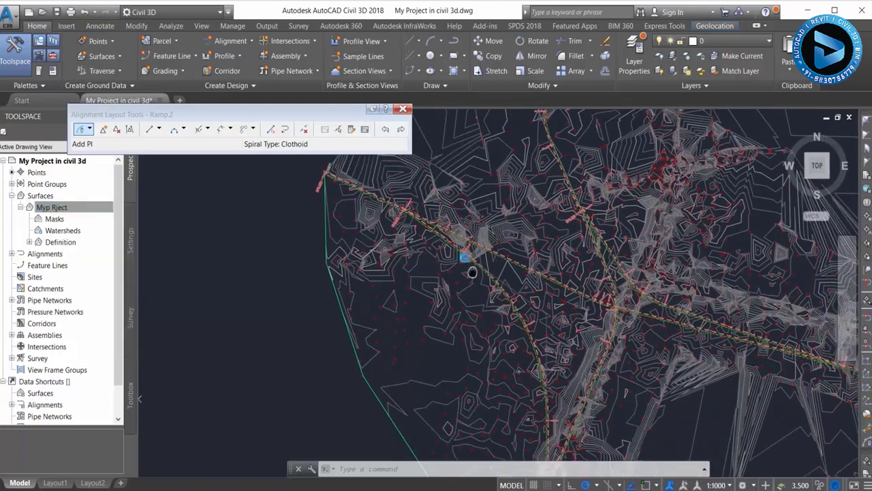
scroll(477, 273, up, 1)
scroll(594, 273, down, 1)
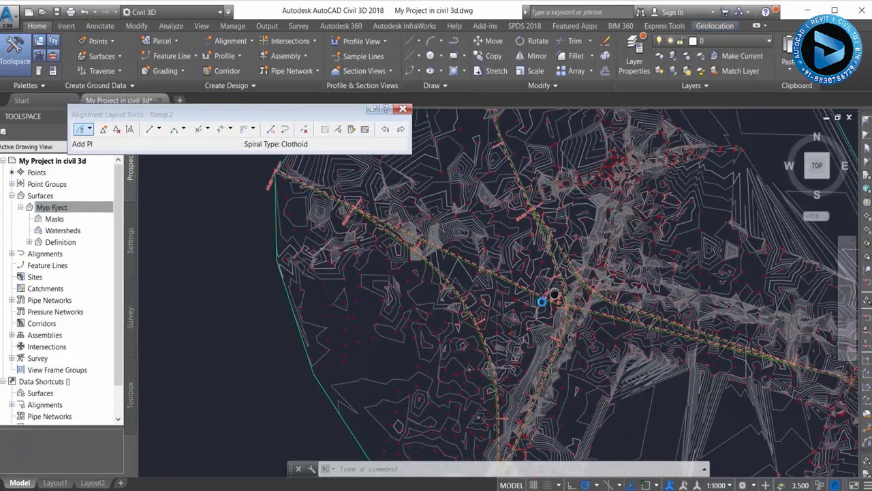
scroll(541, 302, down, 1)
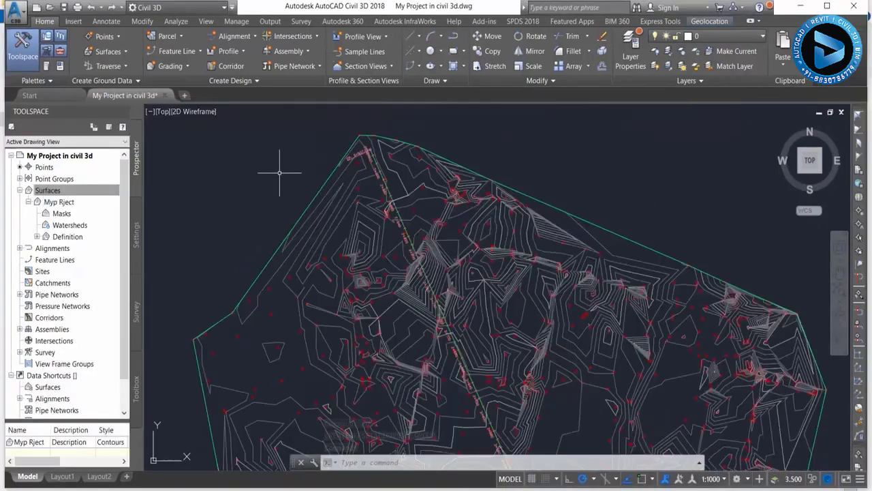
Start a new offset alignment with Main Road as the parent alignment.
scroll(411, 164, up, 1)
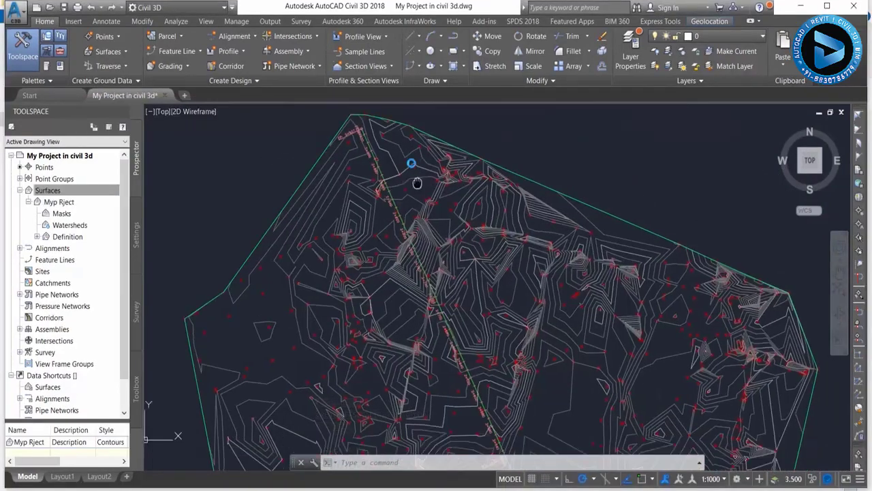
scroll(451, 311, up, 2)
scroll(452, 328, up, 1)
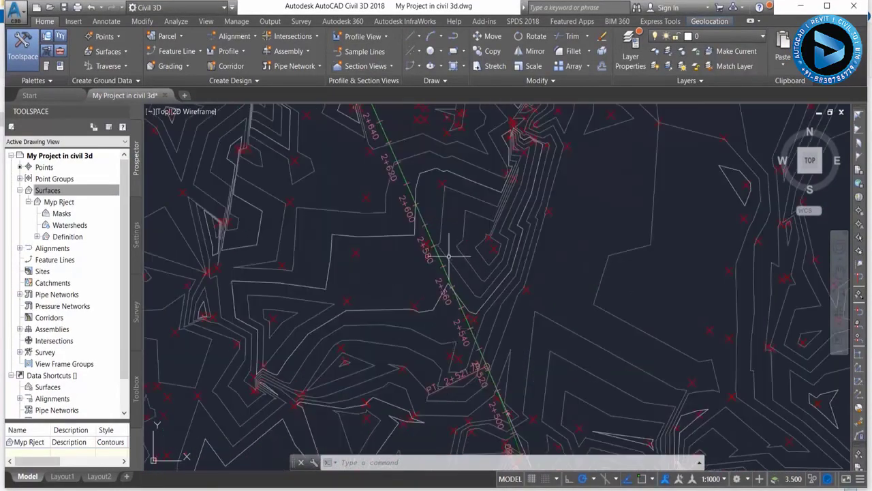
middle_drag(402, 186, 417, 298)
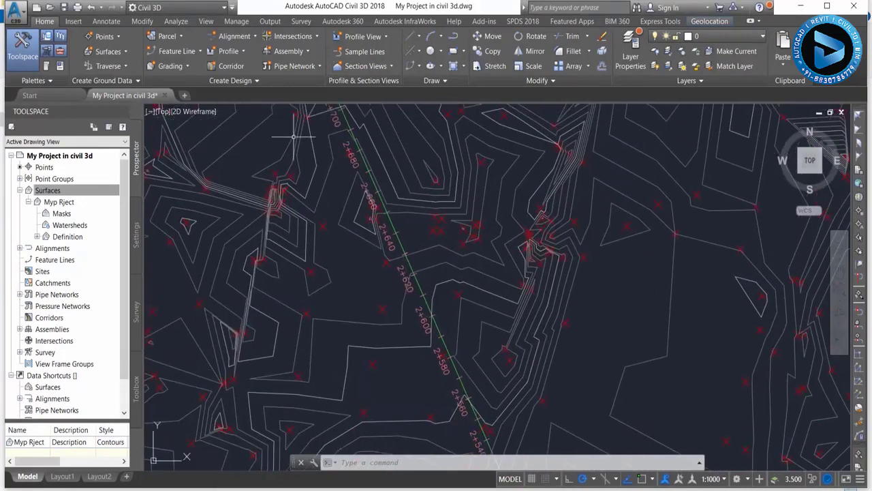
click(233, 40)
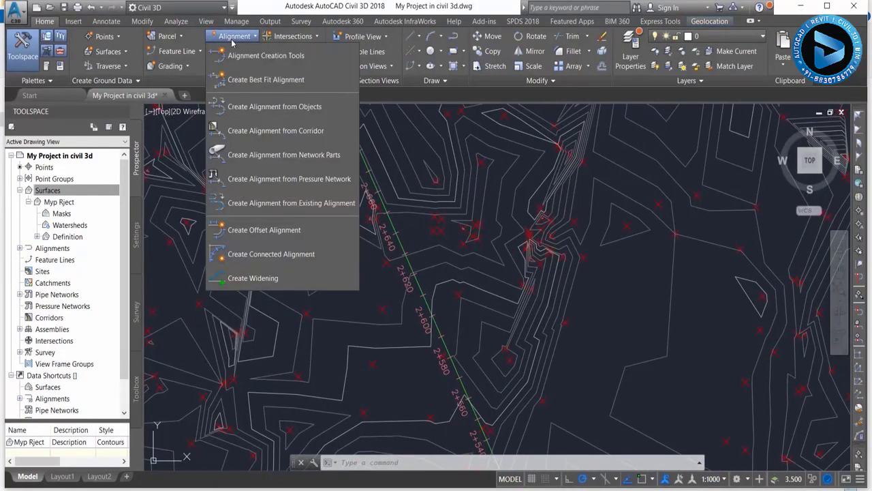
click(263, 231)
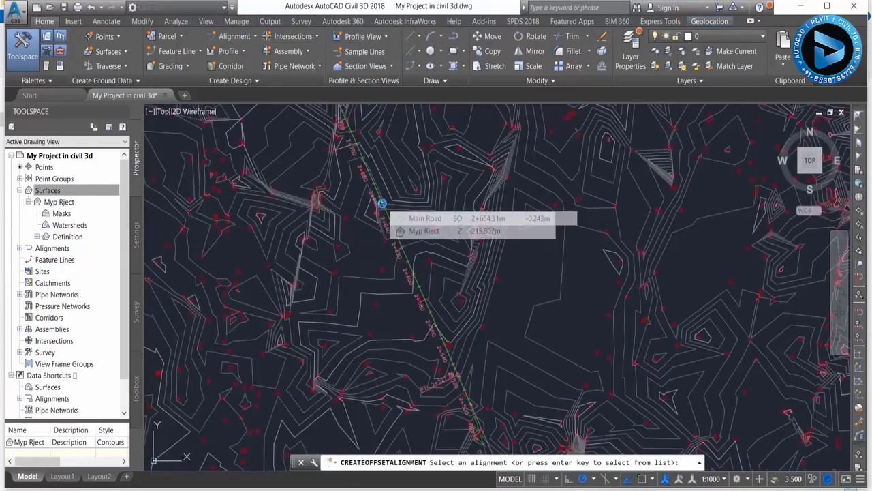
scroll(382, 203, down, 1)
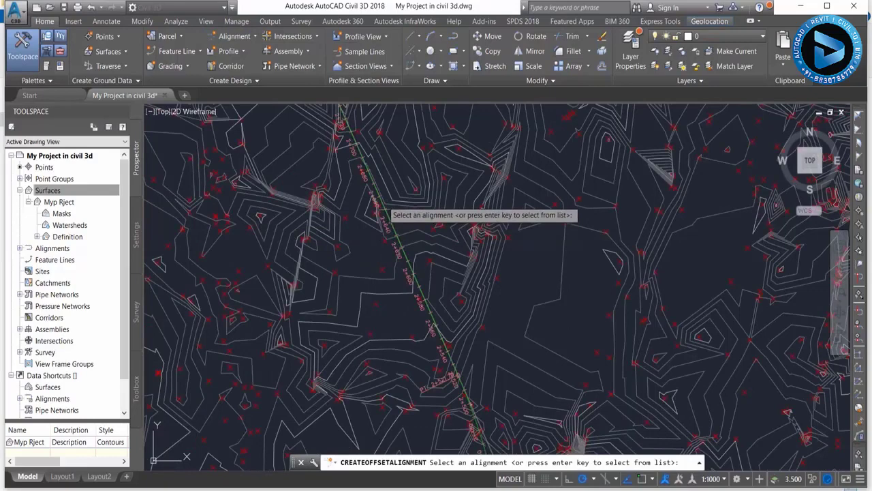
click(380, 204)
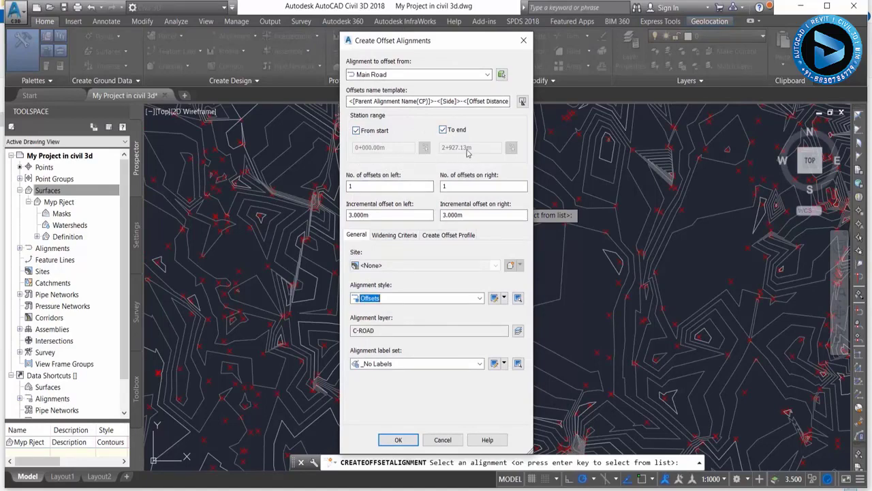
Keep the full station range, set 0.3 m offsets each side with _No Labels, and create them.
click(445, 130)
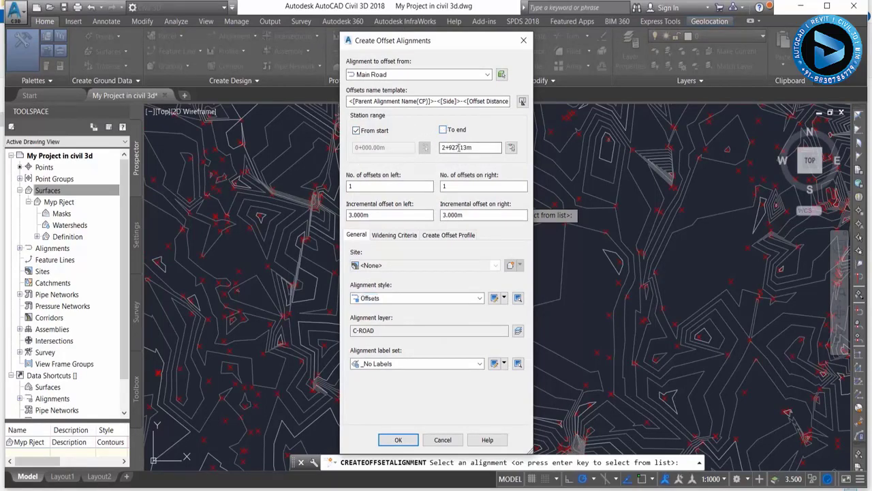
click(443, 129)
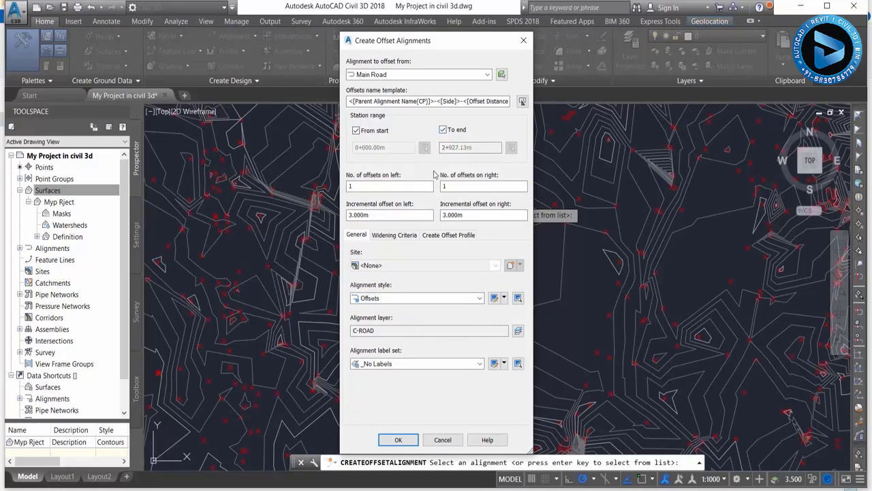
click(383, 184)
key(Tab)
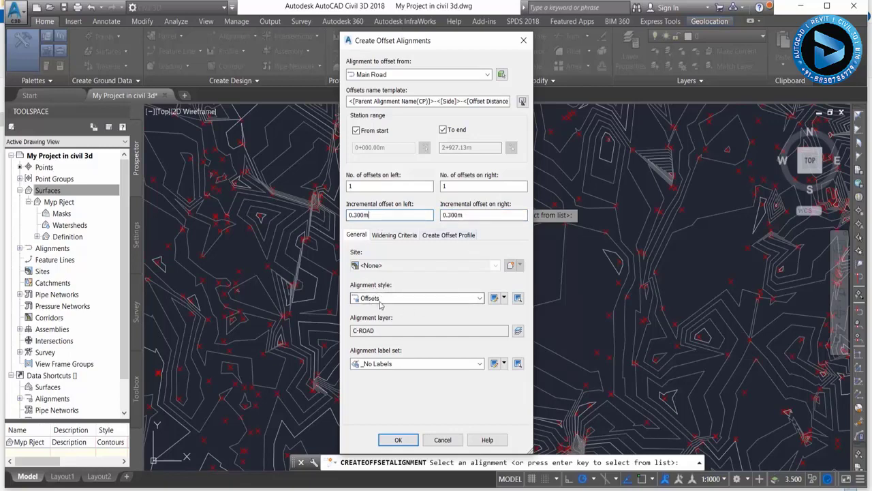
click(387, 366)
click(378, 375)
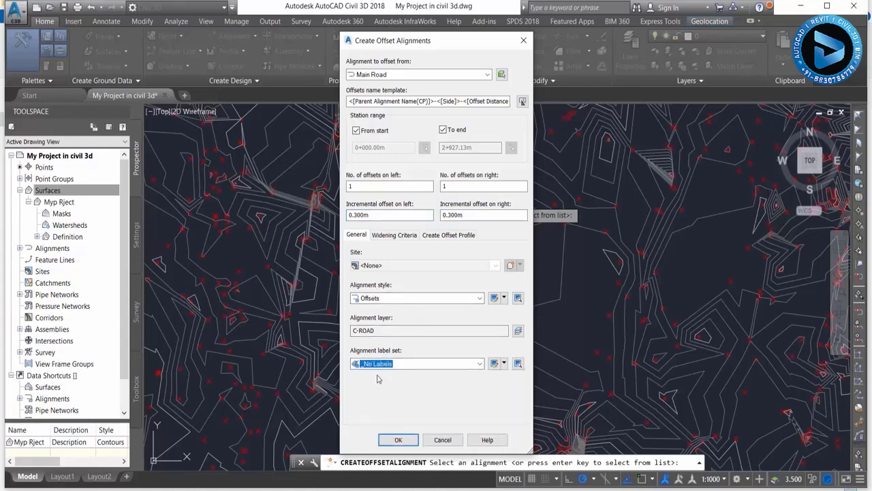
click(397, 440)
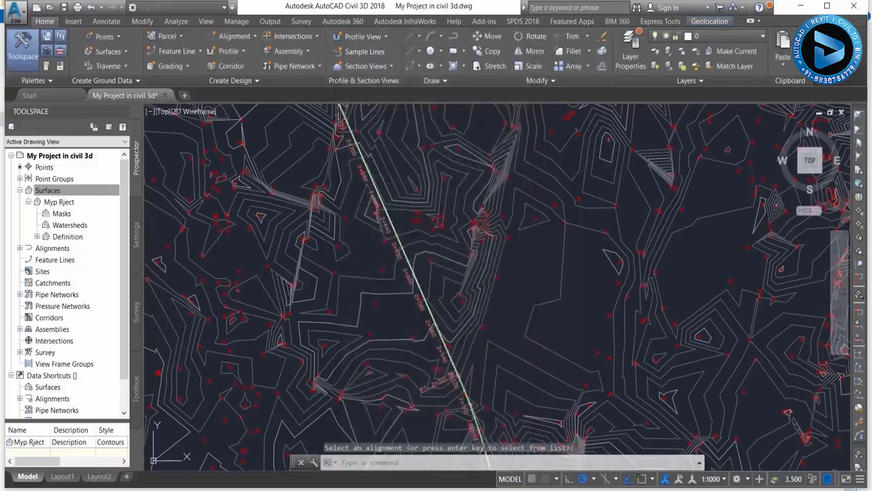
Offset Main Road by an incremental 10.8 m on both left and right sides.
scroll(409, 321, up, 5)
scroll(406, 317, up, 3)
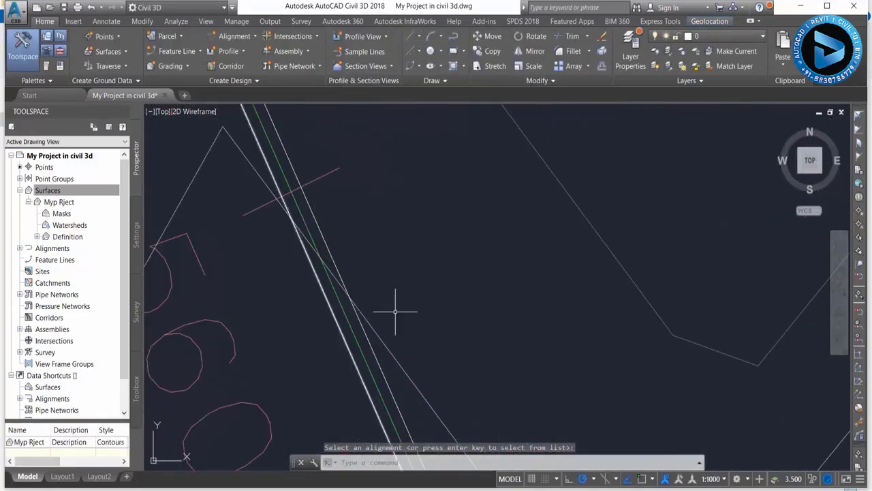
scroll(395, 306, down, 5)
middle_drag(416, 227, 532, 348)
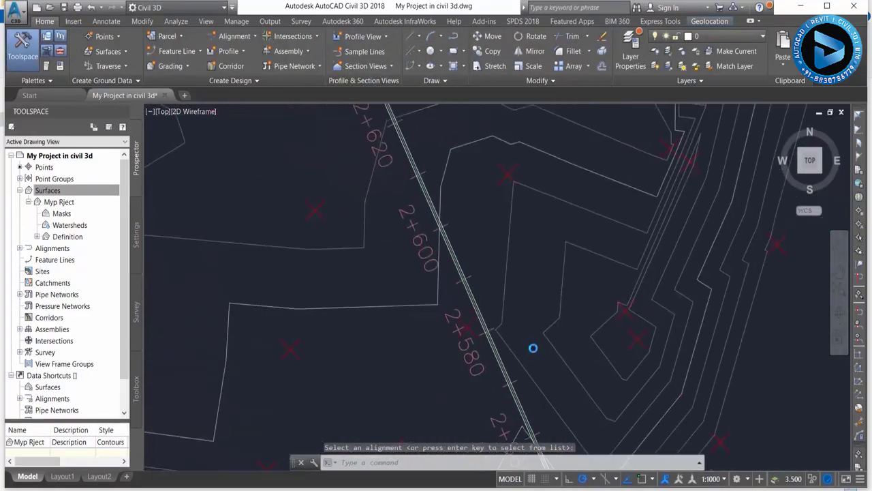
click(235, 36)
click(267, 232)
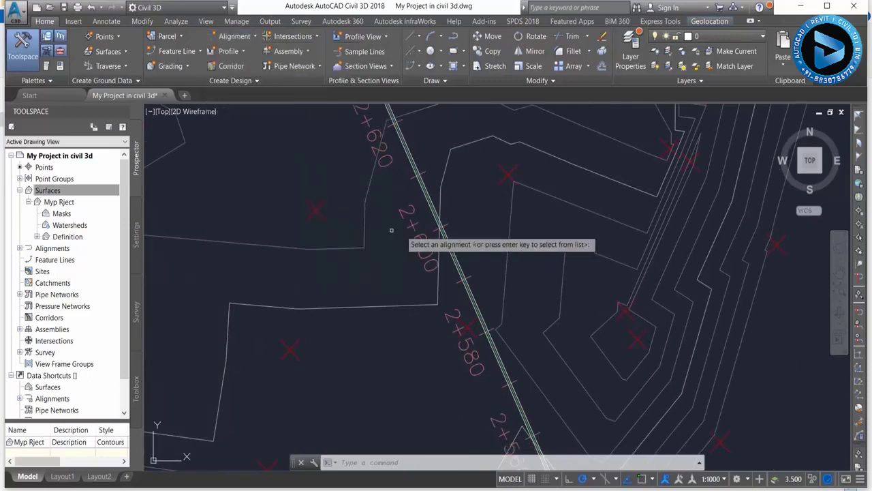
scroll(408, 244, up, 3)
scroll(441, 206, up, 1)
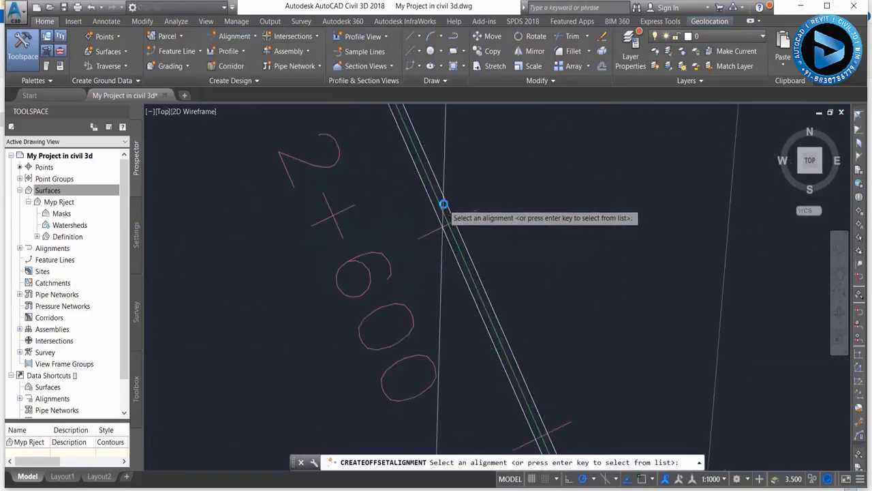
scroll(440, 206, up, 2)
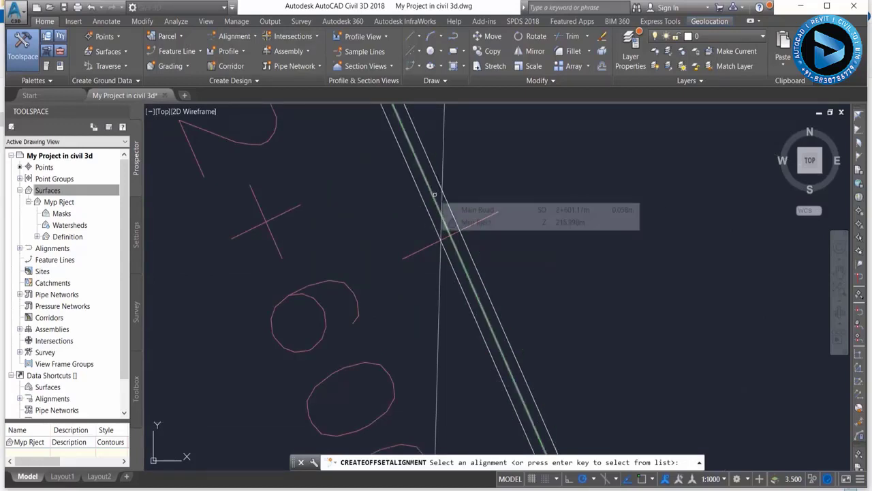
click(440, 205)
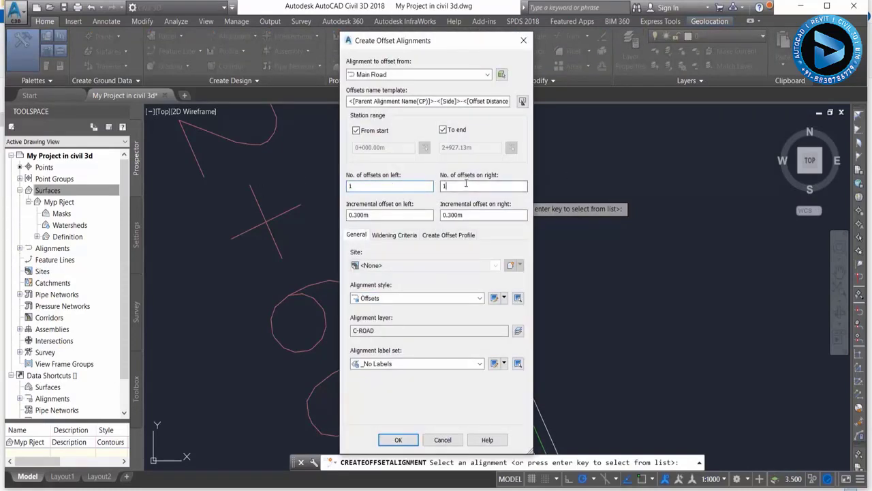
text(10)
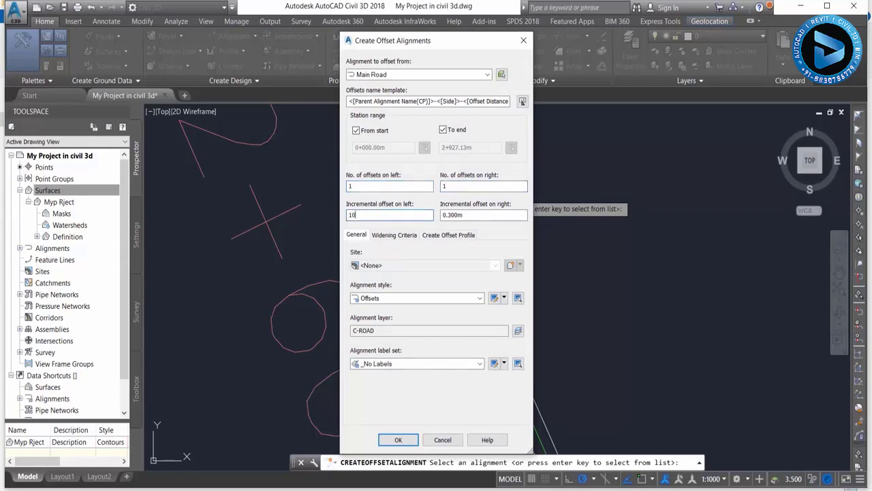
text(.800m)
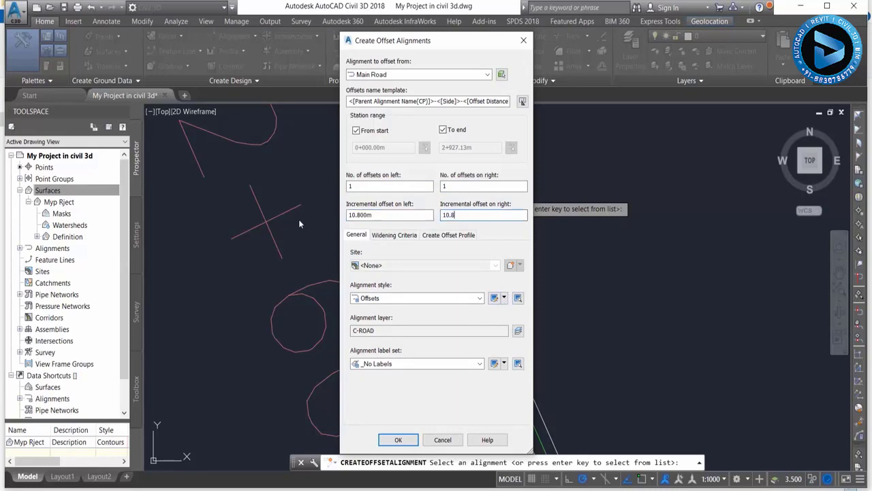
click(398, 440)
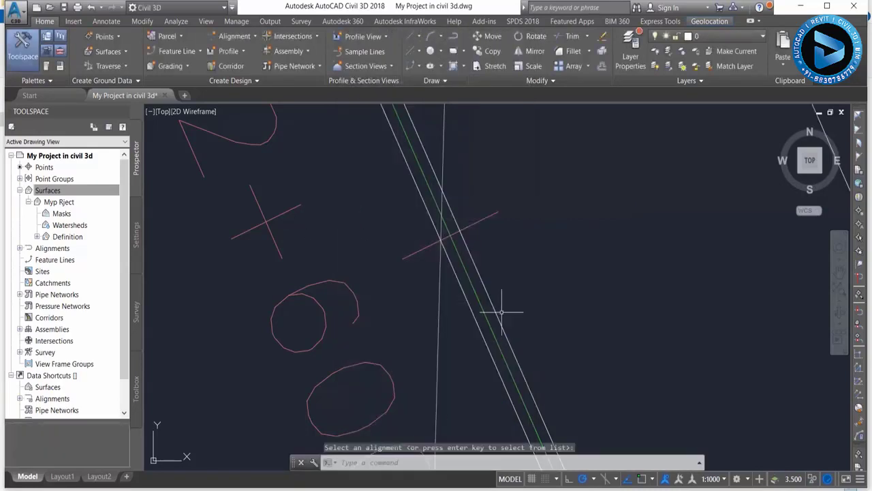
Offset Access Road by 10.800 m on each side, keeping the default Offsets settings.
scroll(501, 312, down, 5)
scroll(477, 278, down, 4)
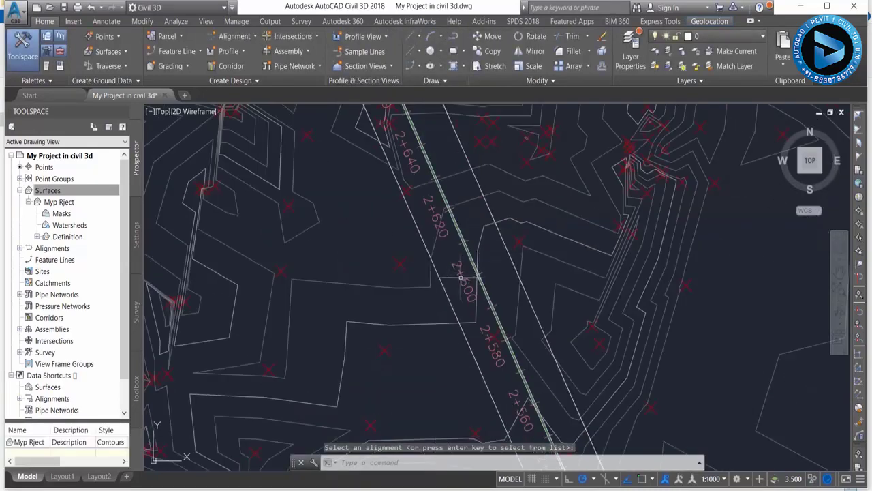
scroll(480, 252, down, 5)
middle_drag(507, 297, 481, 308)
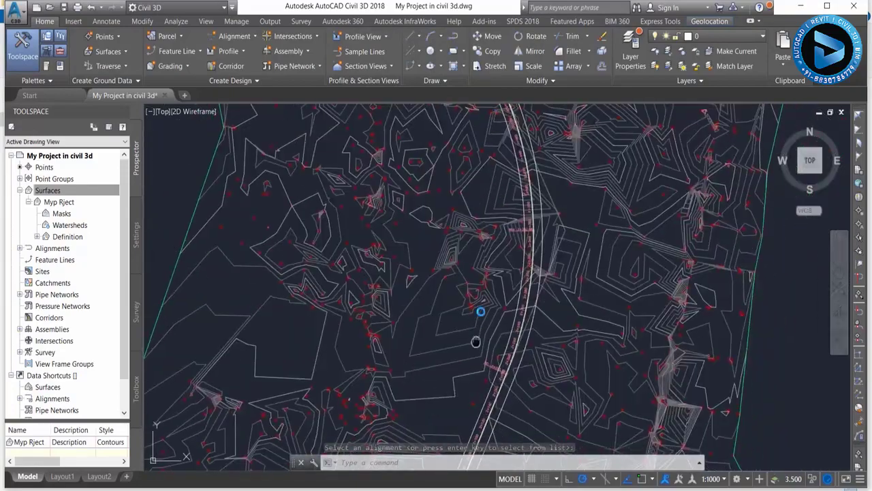
scroll(480, 308, down, 2)
scroll(511, 303, down, 3)
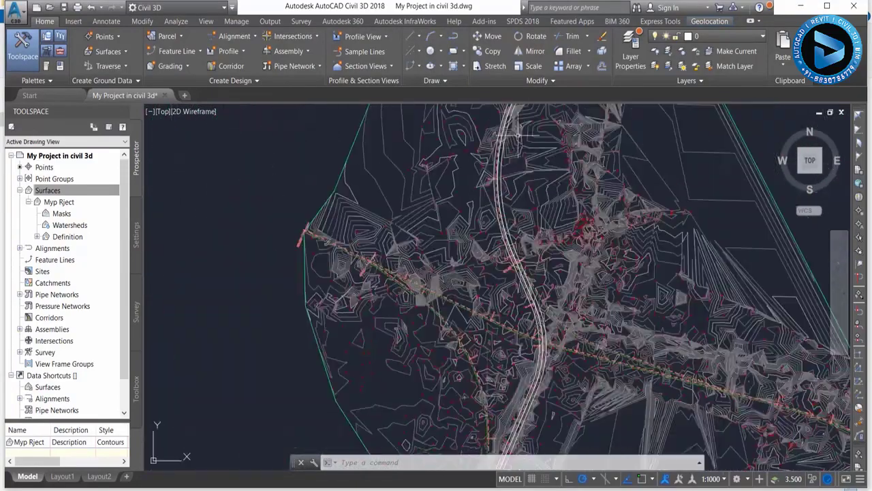
scroll(541, 299, down, 3)
scroll(542, 300, up, 3)
scroll(531, 273, up, 2)
scroll(459, 331, up, 3)
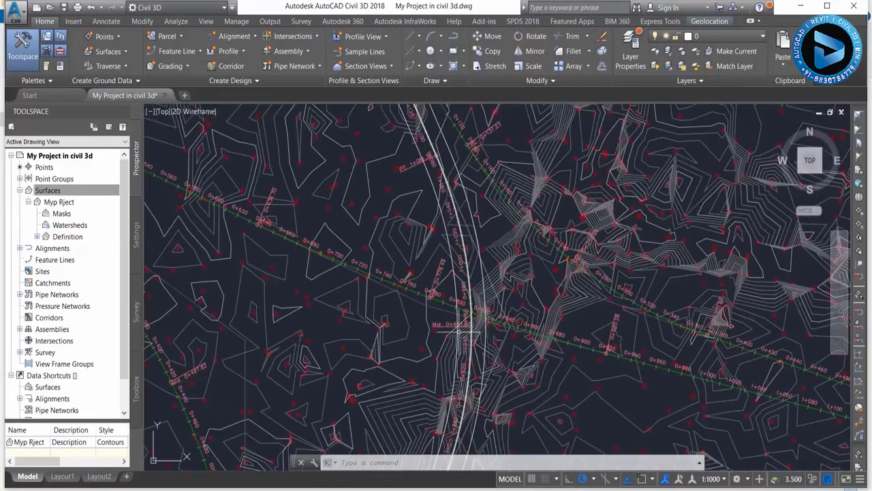
scroll(380, 276, up, 2)
click(232, 36)
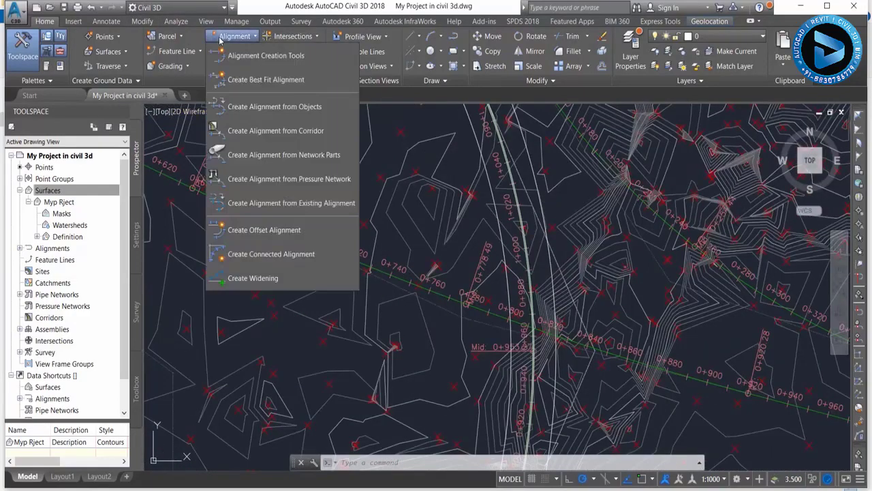
click(260, 230)
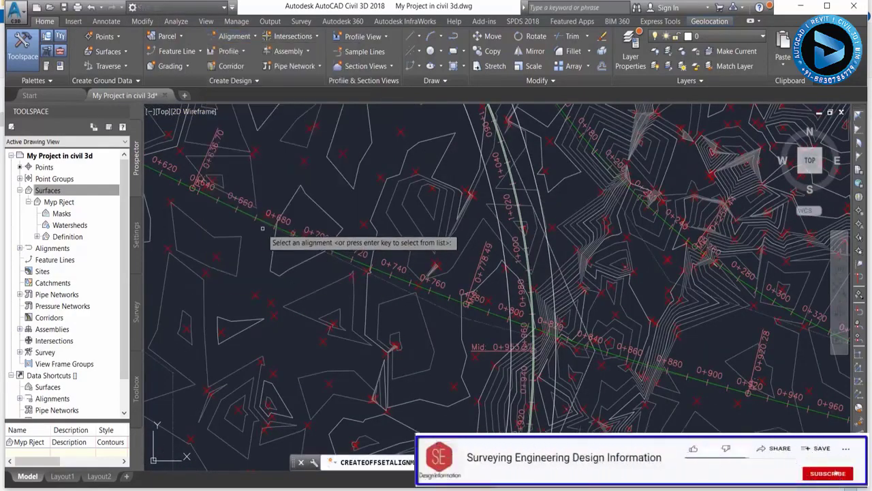
scroll(259, 204, up, 3)
click(257, 204)
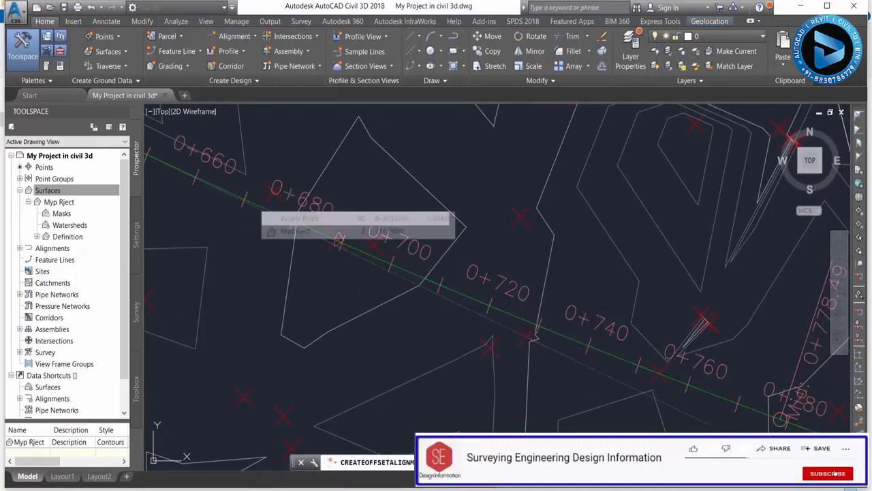
click(379, 215)
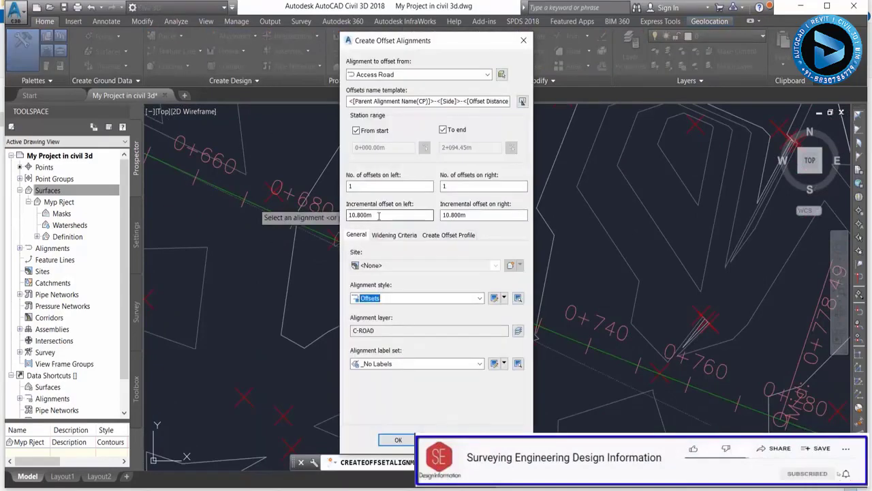
click(398, 439)
scroll(501, 266, down, 5)
scroll(569, 324, up, 2)
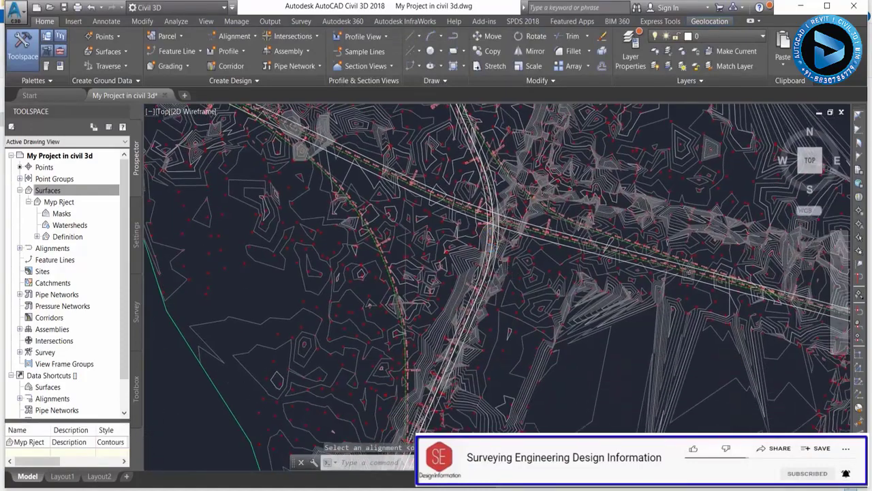
scroll(390, 272, up, 2)
scroll(418, 259, up, 2)
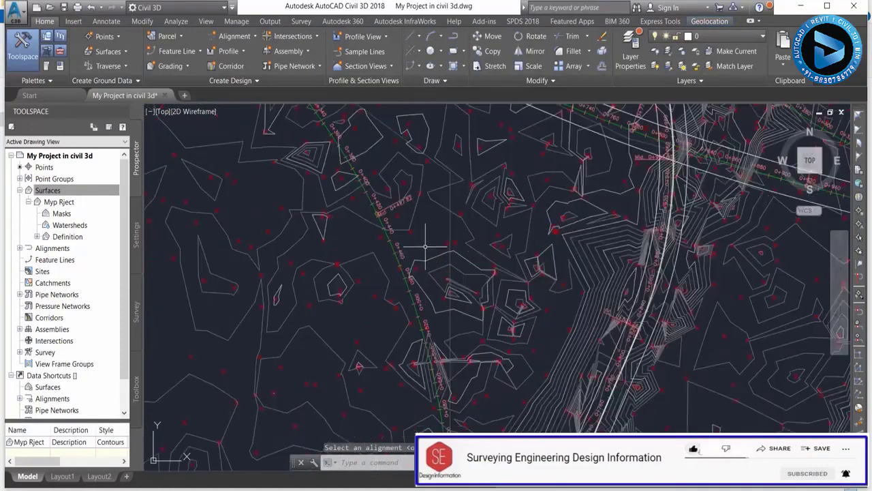
Create Ramp 2 offset alignments on both sides, with the left offset at 6.2 m.
click(234, 36)
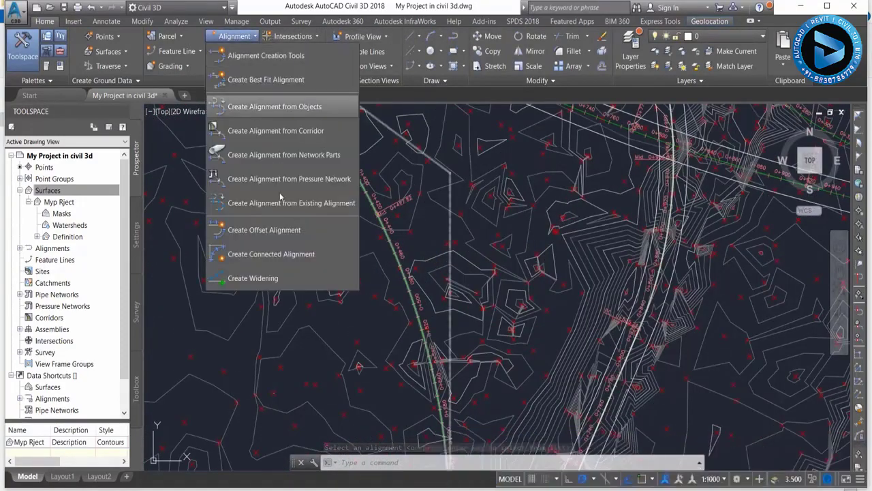
click(282, 230)
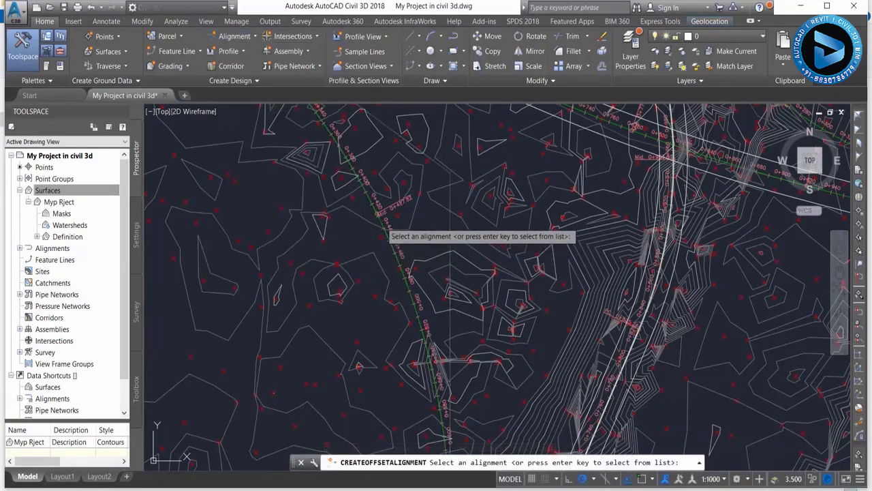
click(383, 226)
text(6.2)
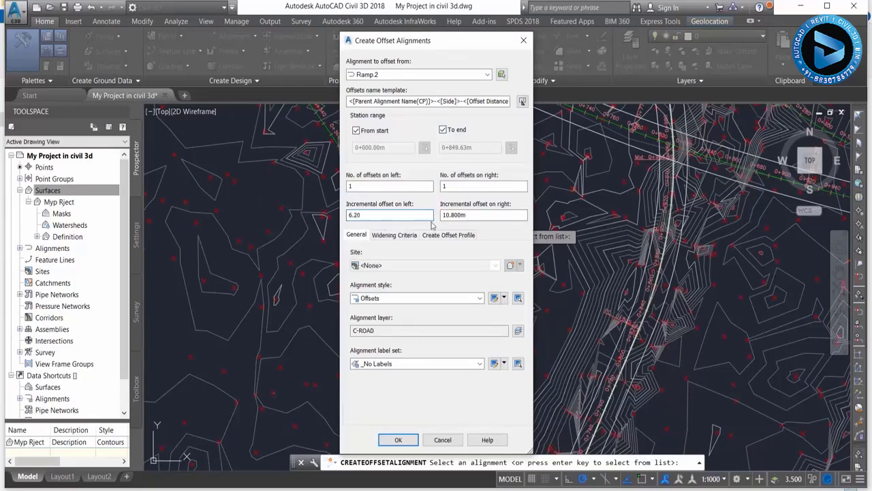
key(Tab)
click(401, 440)
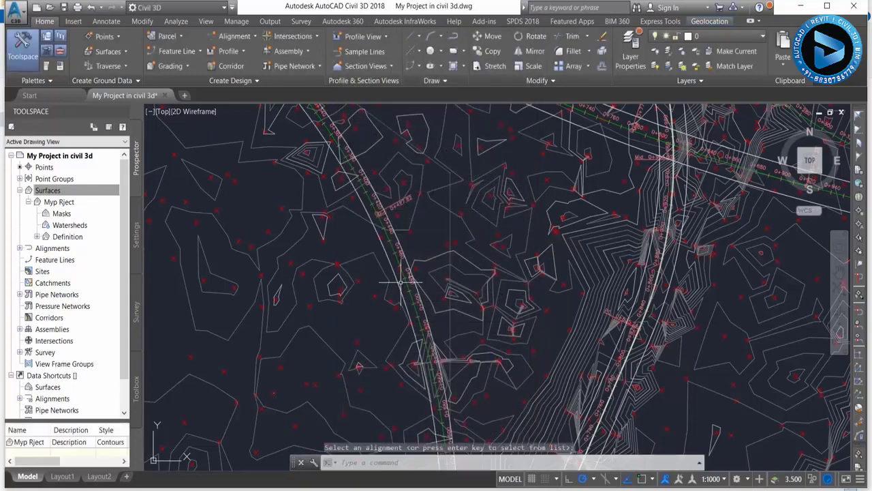
middle_drag(479, 229, 327, 291)
scroll(327, 292, up, 2)
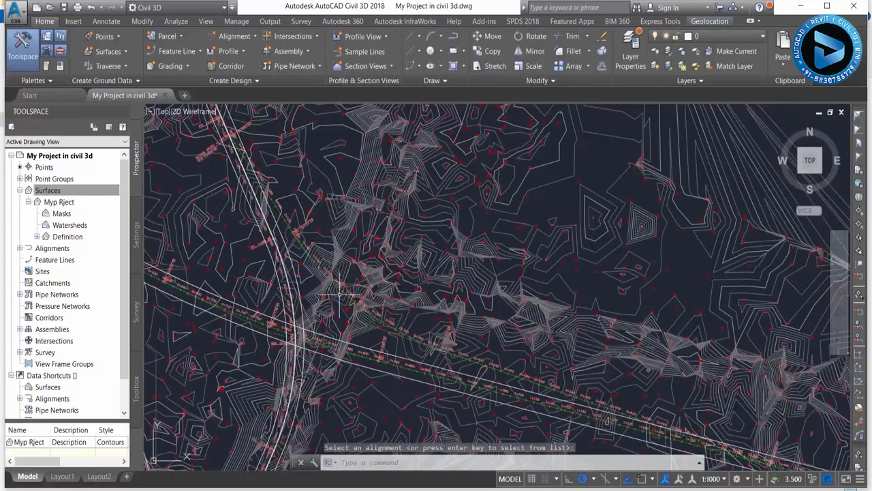
Create 6.200 m offset alignments on both the left and right of Ramp 1.
click(233, 36)
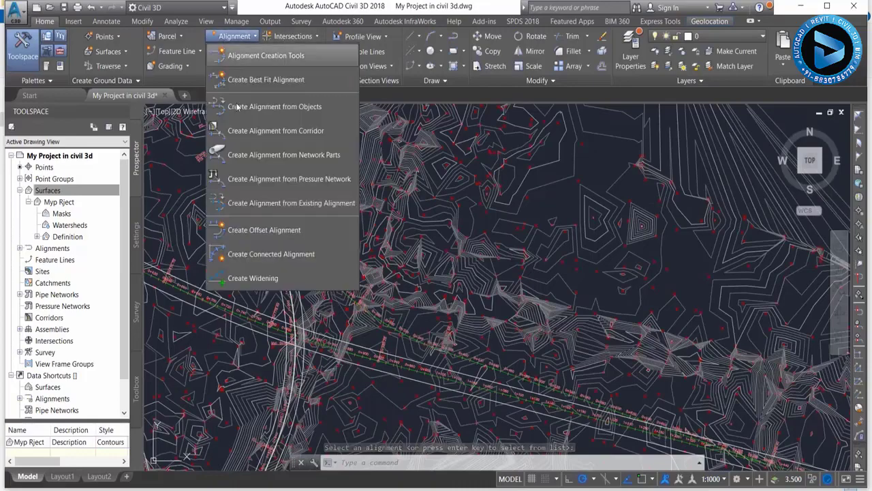
click(264, 229)
scroll(311, 321, up, 2)
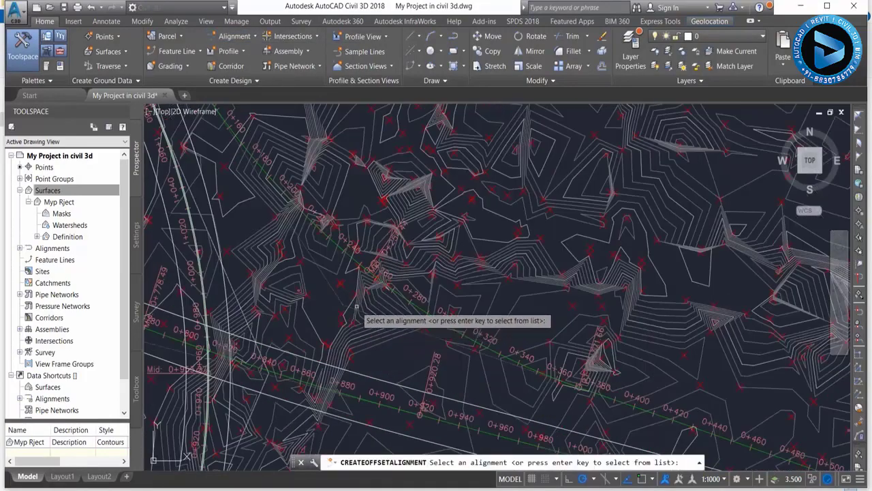
click(355, 267)
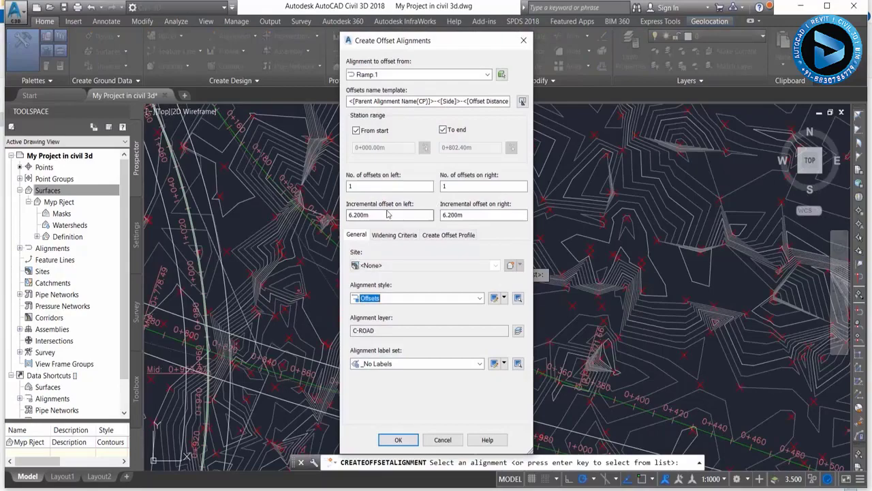
click(398, 440)
scroll(379, 334, down, 5)
scroll(385, 337, up, 3)
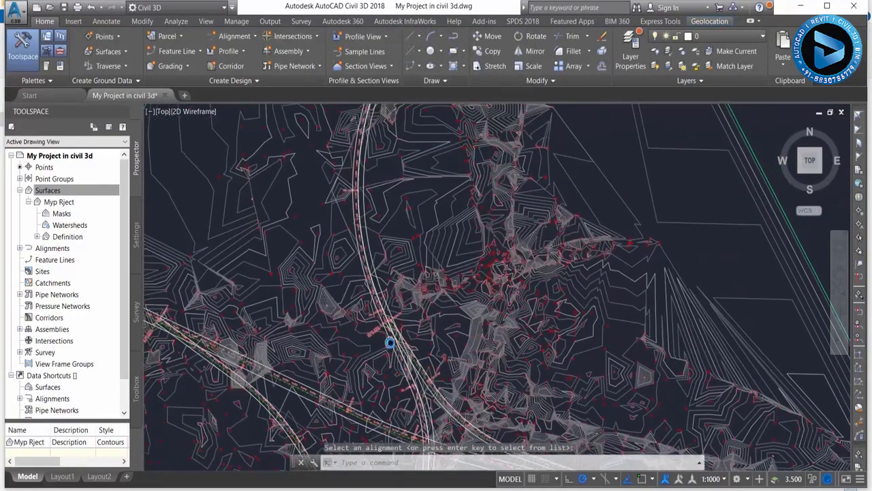
scroll(355, 175, up, 3)
scroll(356, 174, up, 3)
scroll(362, 198, up, 2)
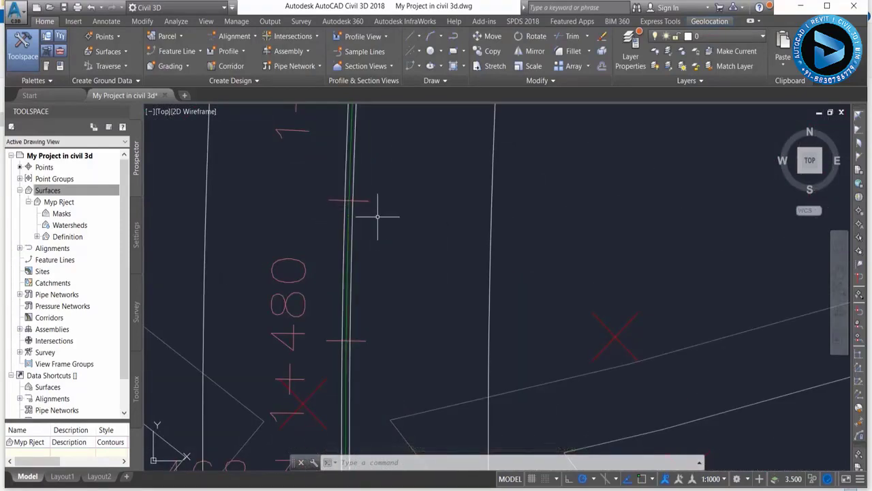
middle_drag(391, 181, 383, 284)
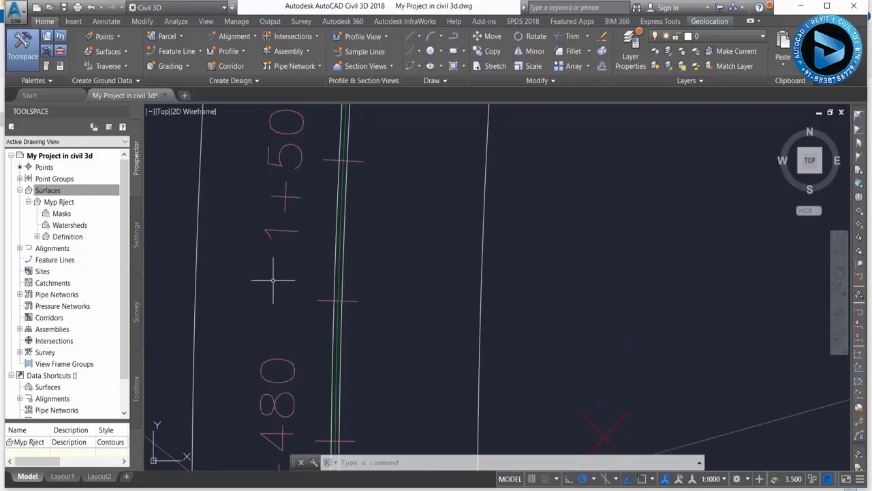
Offset Main Road-Right-0.300 by 3.600 m on the right only, with zero left offsets.
click(232, 36)
click(257, 231)
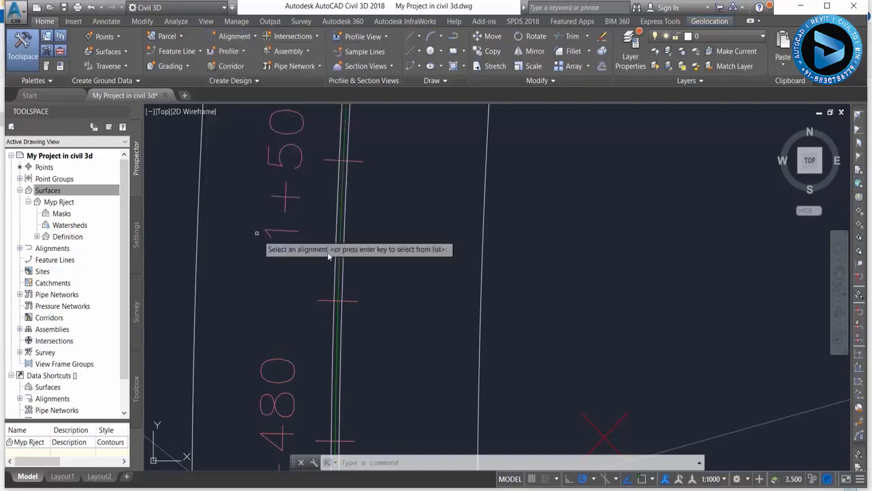
scroll(337, 262, up, 2)
scroll(343, 244, up, 2)
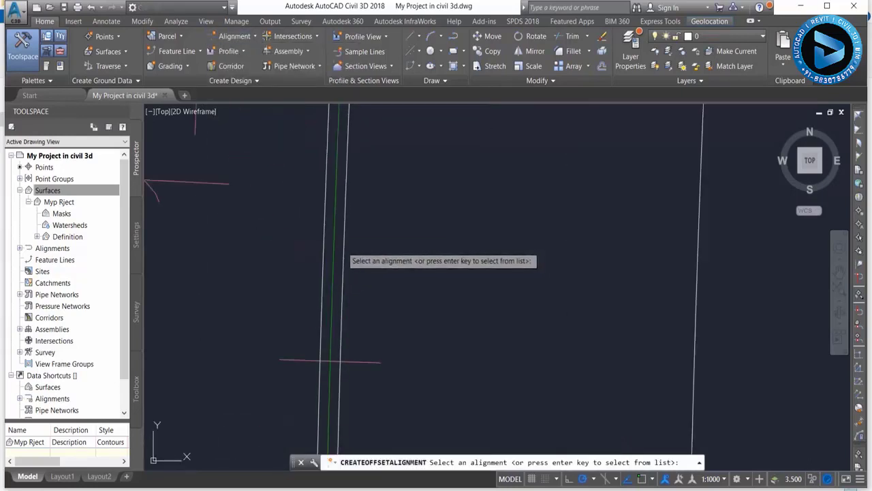
click(334, 361)
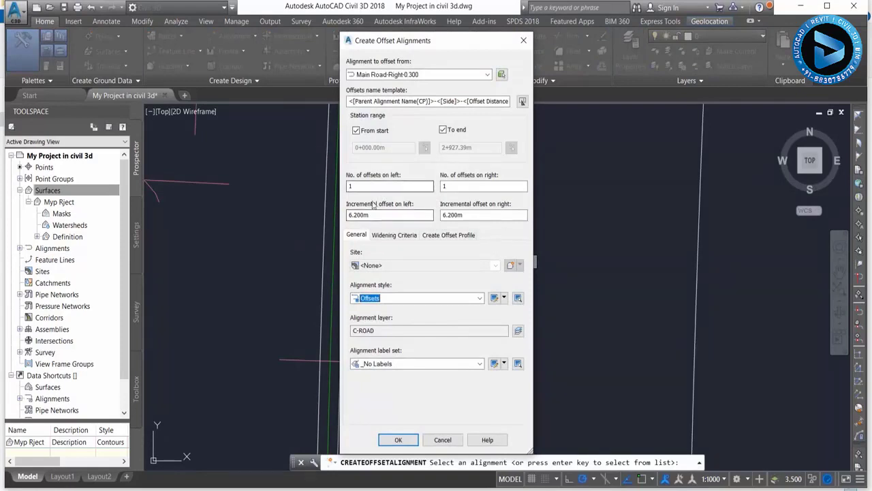
click(388, 186)
text(0)
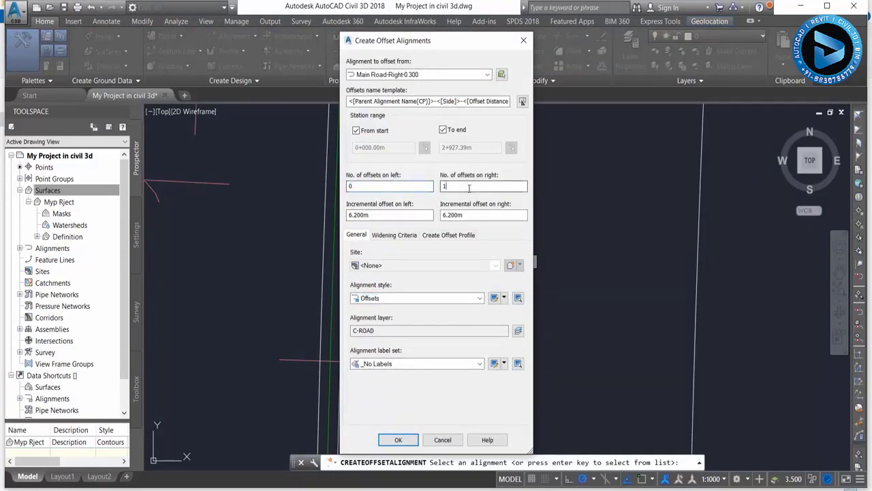
key(Tab)
text(3.6)
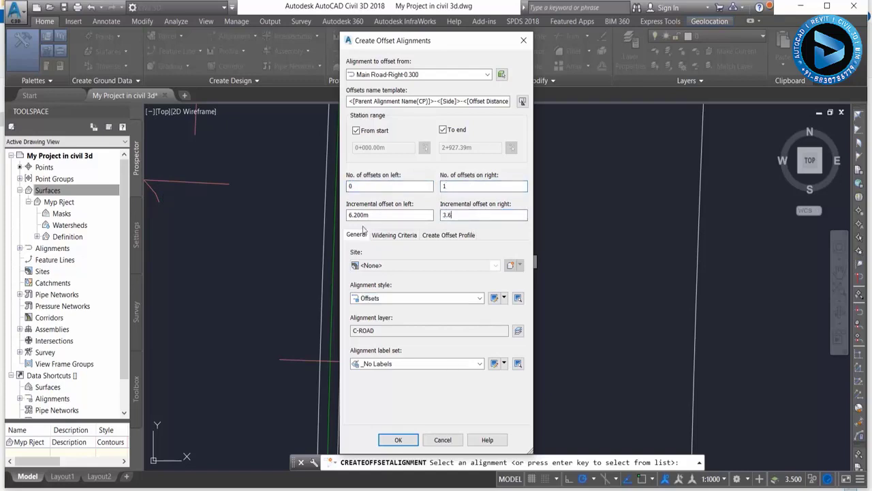
key(shift+Tab)
text(3.6)
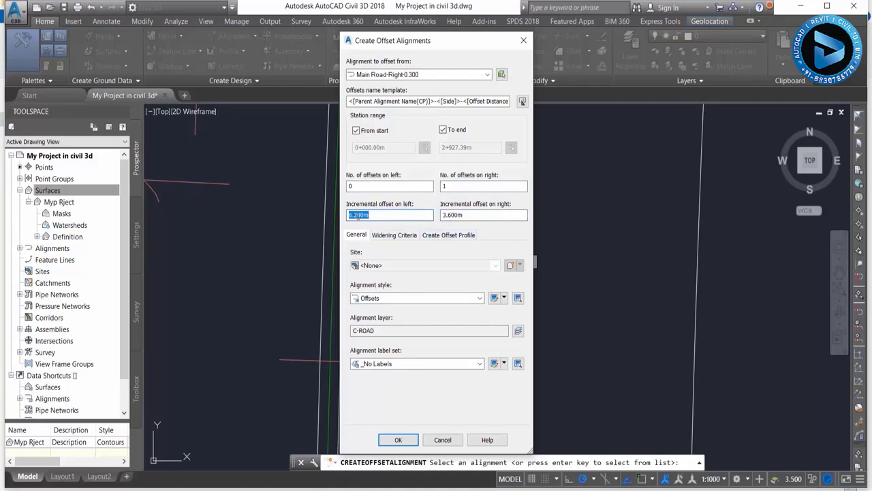
click(398, 439)
scroll(457, 265, up, 3)
Add two 3.600 m left offsets to Main Road-Left-0.300.
scroll(453, 252, up, 2)
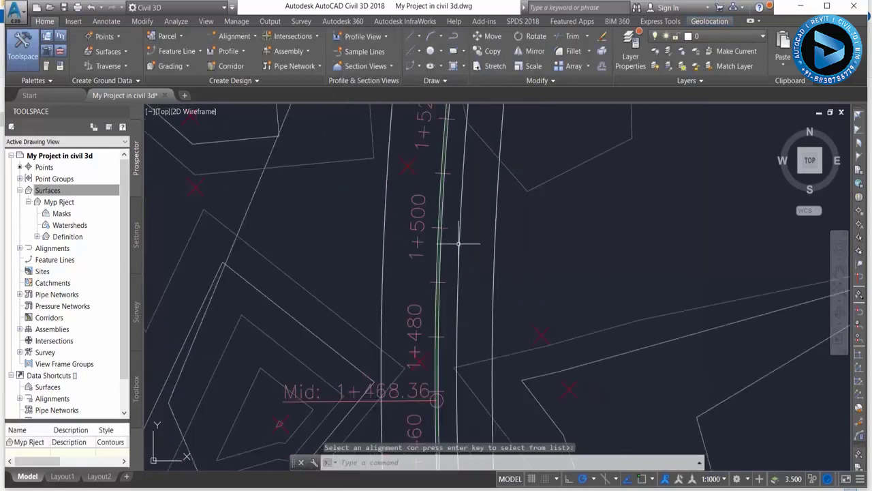
scroll(461, 299, up, 3)
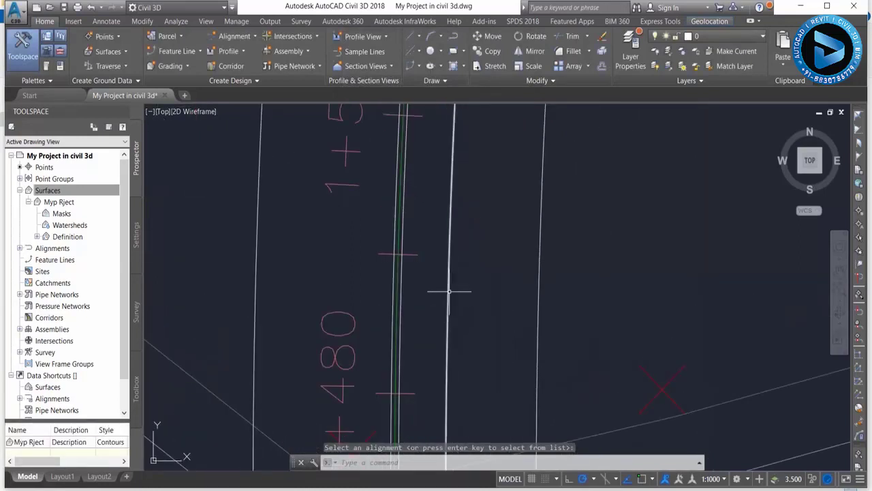
click(237, 38)
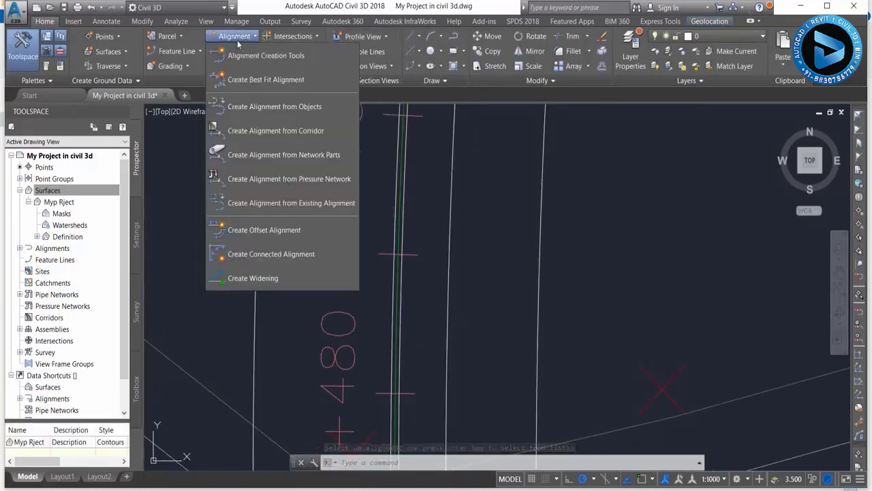
click(276, 232)
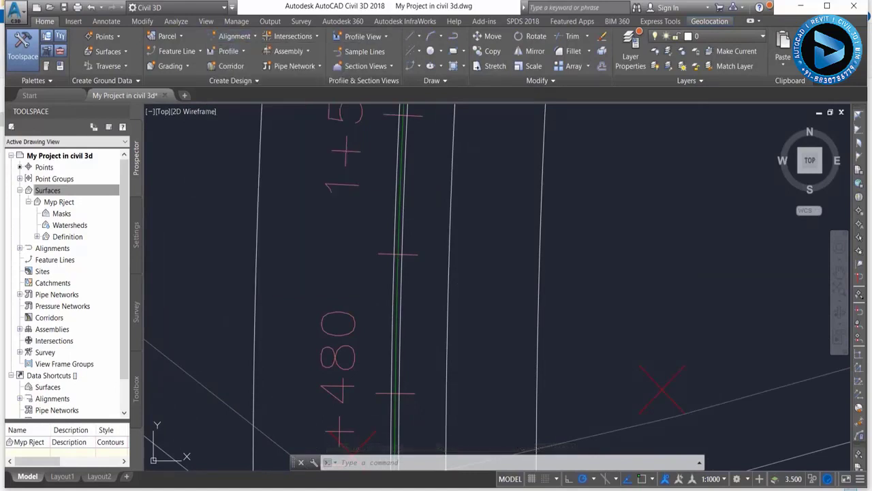
click(397, 282)
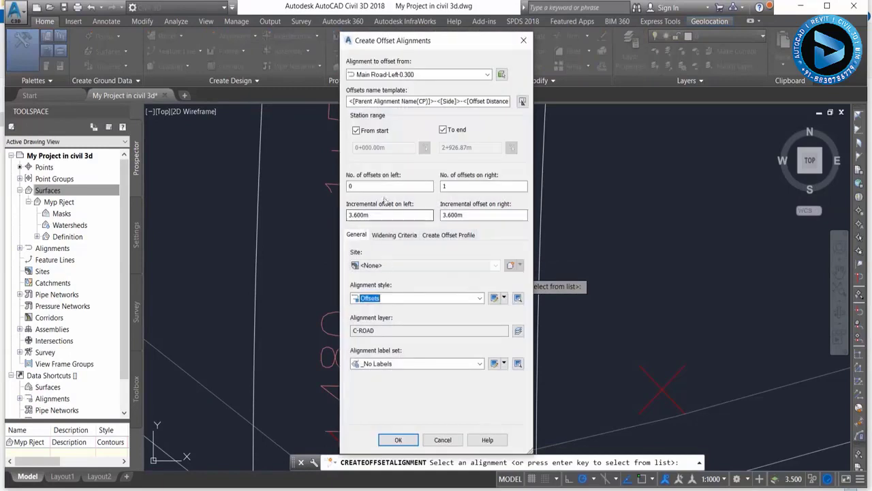
double_click(361, 187)
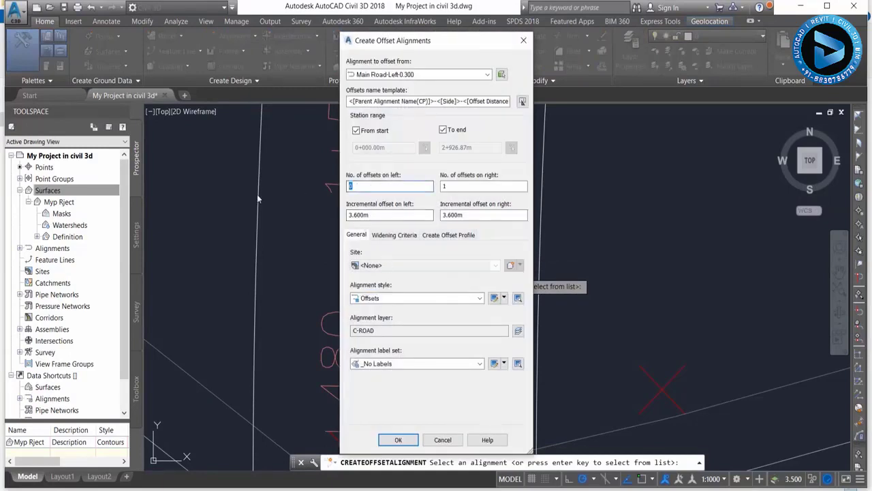
text(2)
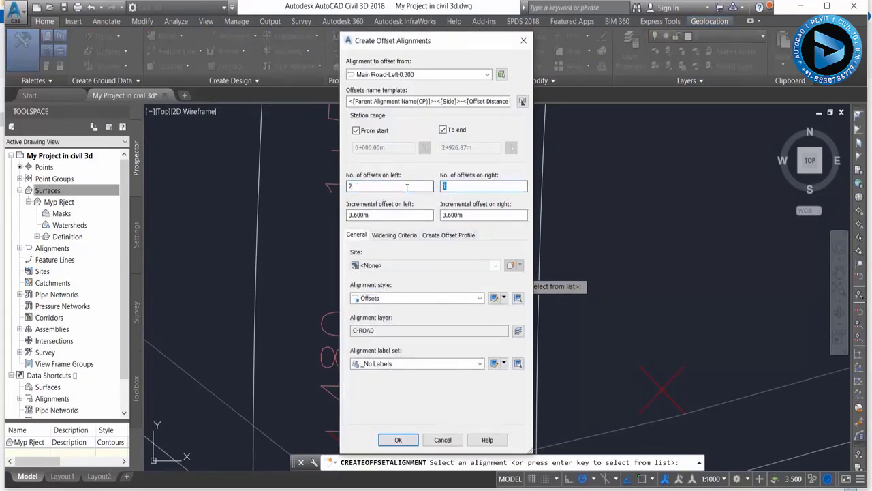
text(0)
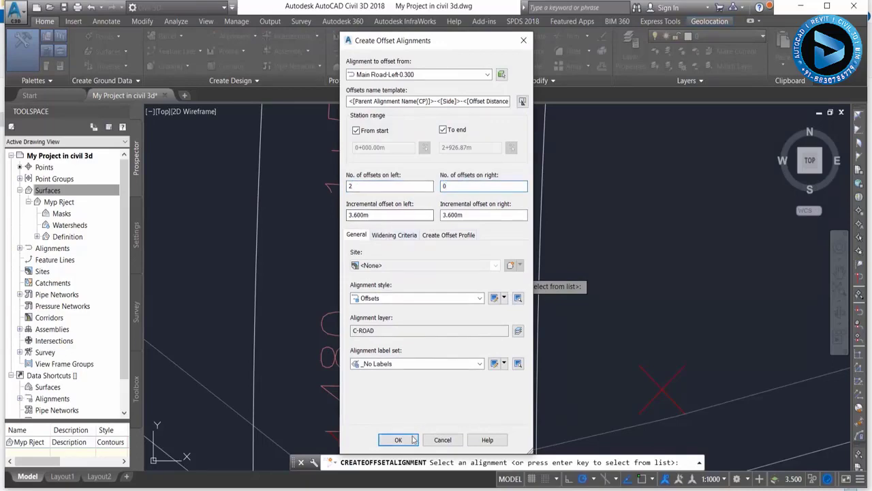
click(412, 439)
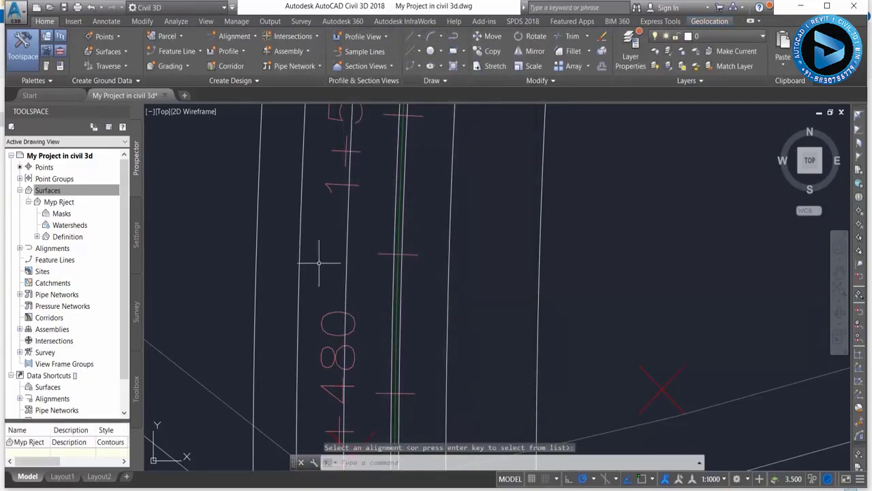
scroll(424, 298, down, 2)
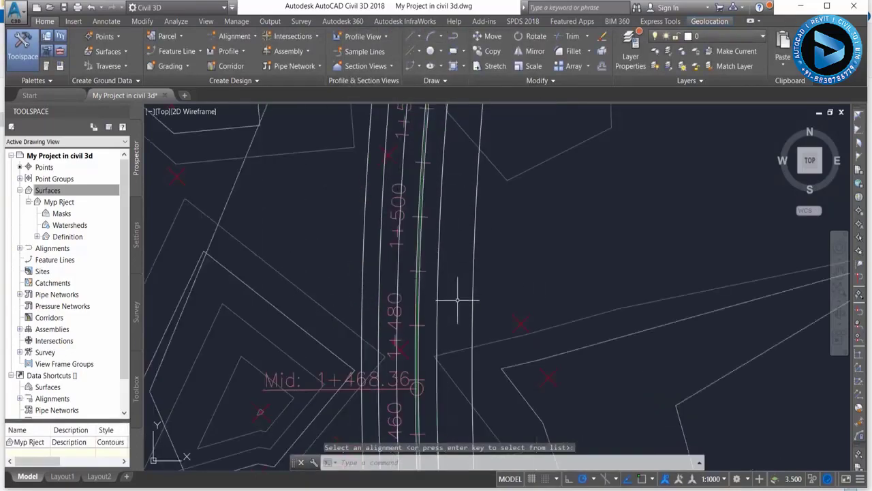
Rerun offset creation on Main Road-Right-0.300-Right-3.600 with 0 left offsets, adding no lanes.
click(235, 41)
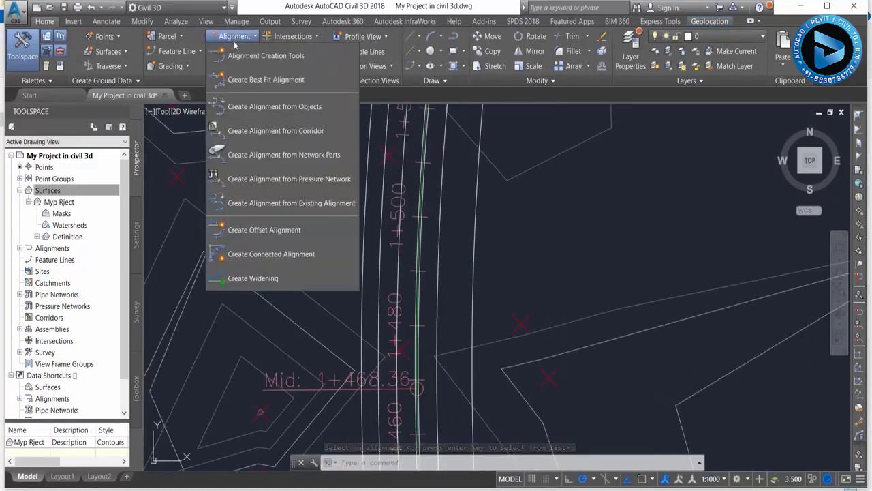
click(267, 229)
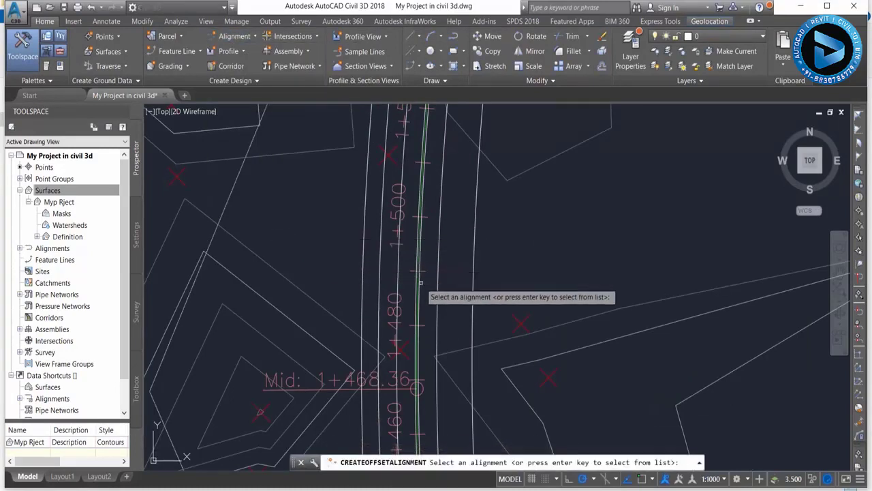
scroll(420, 282, up, 2)
click(465, 281)
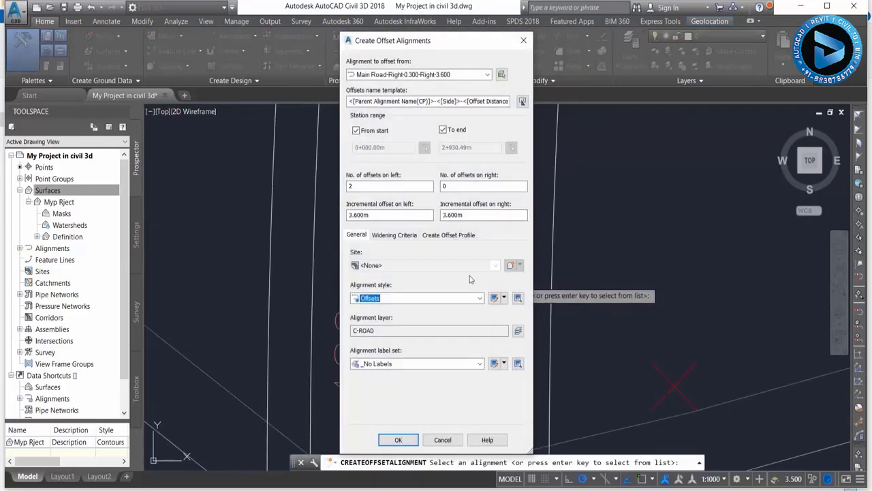
double_click(389, 187)
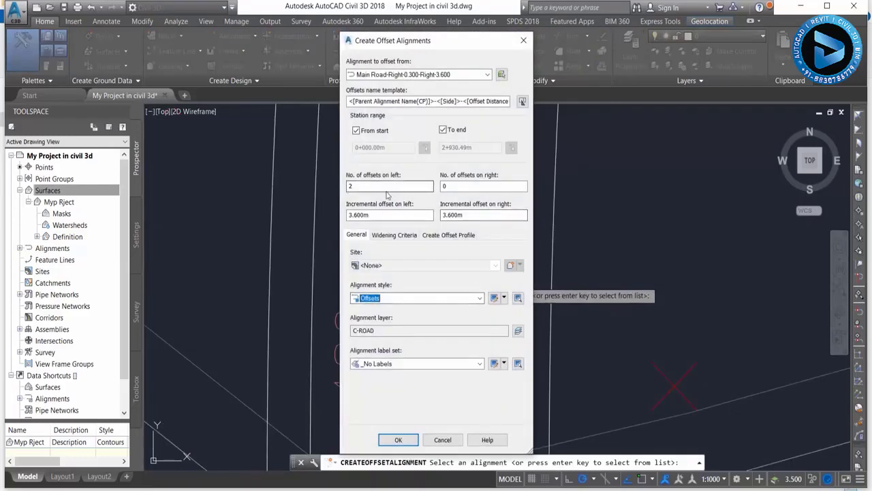
text(0)
click(461, 214)
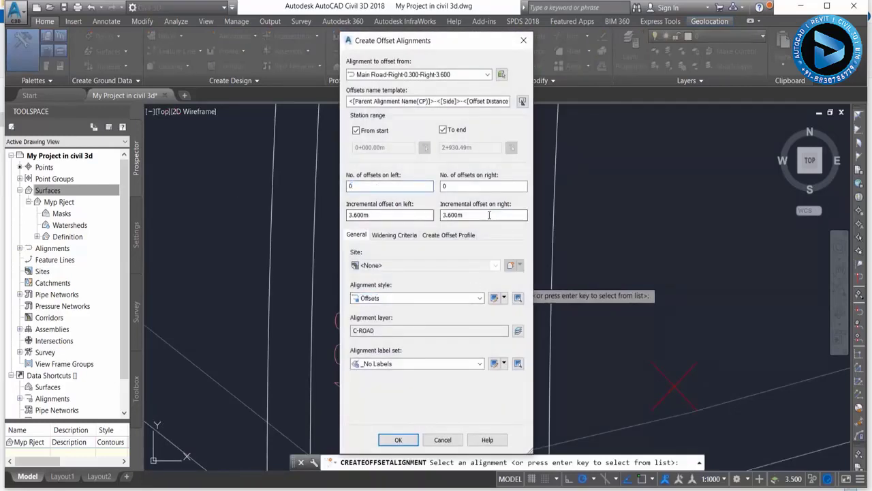
click(398, 439)
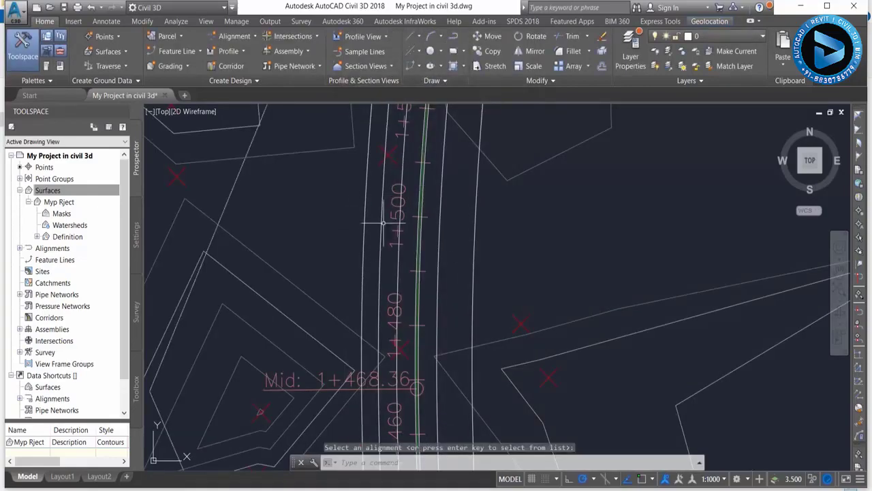
scroll(383, 223, down, 5)
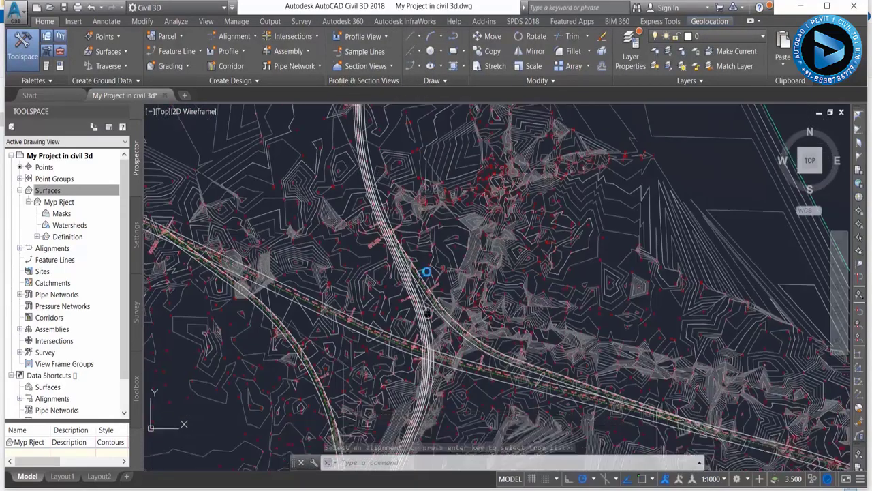
scroll(427, 272, up, 3)
middle_drag(398, 272, 501, 325)
scroll(501, 324, down, 2)
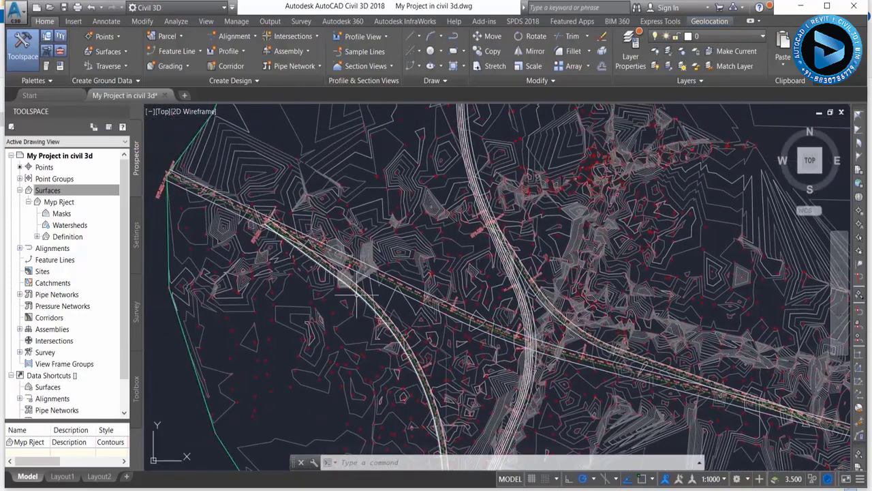
scroll(511, 296, up, 2)
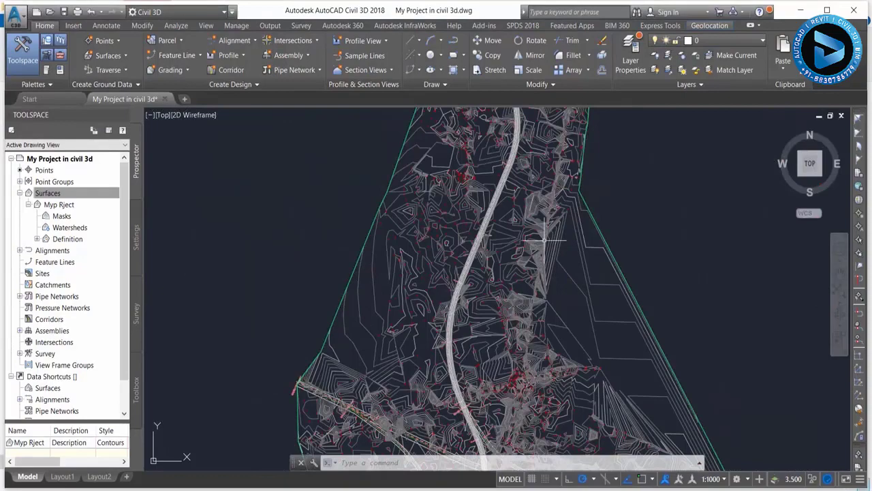
scroll(436, 286, up, 1)
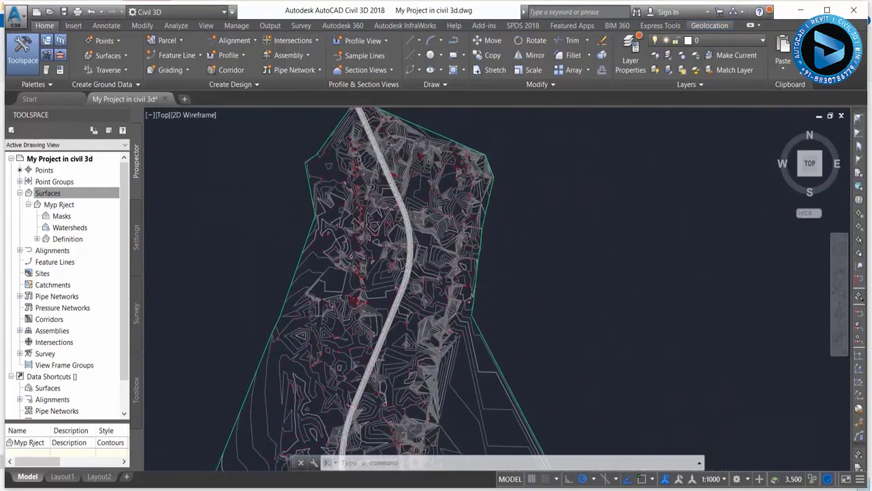
scroll(389, 247, up, 1)
scroll(416, 341, up, 1)
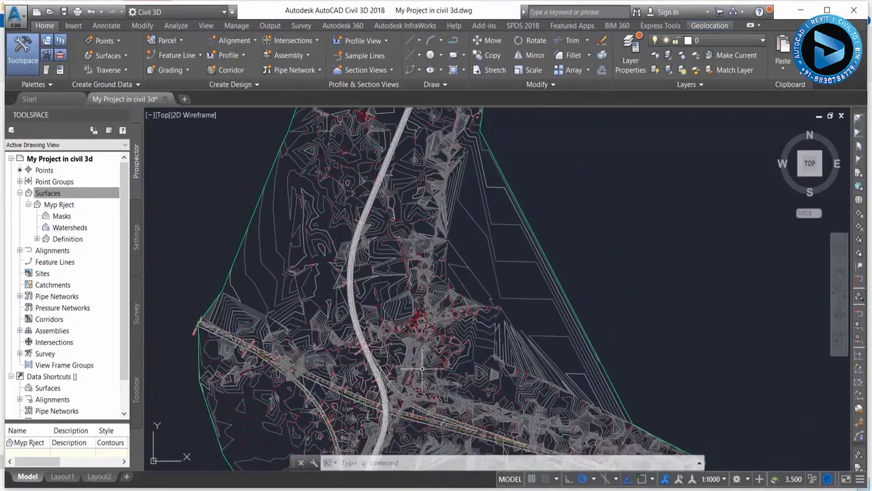
scroll(419, 241, up, 1)
scroll(341, 277, up, 1)
scroll(306, 272, up, 1)
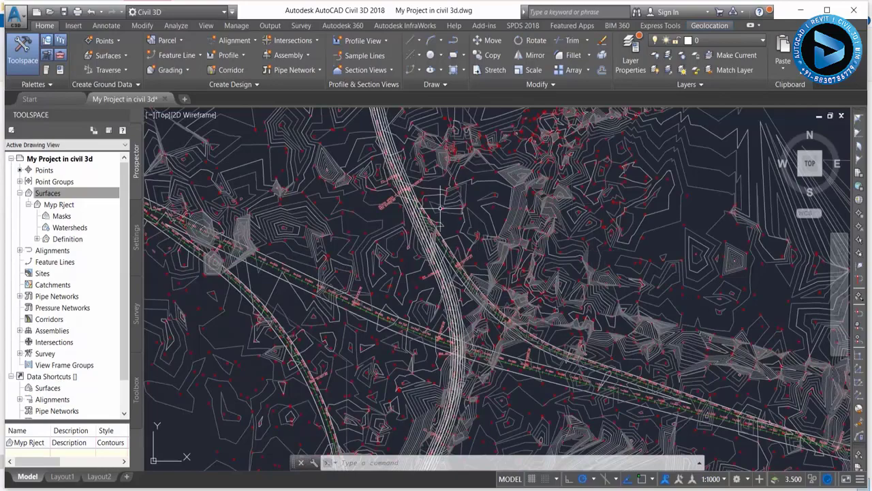
scroll(361, 165, down, 5)
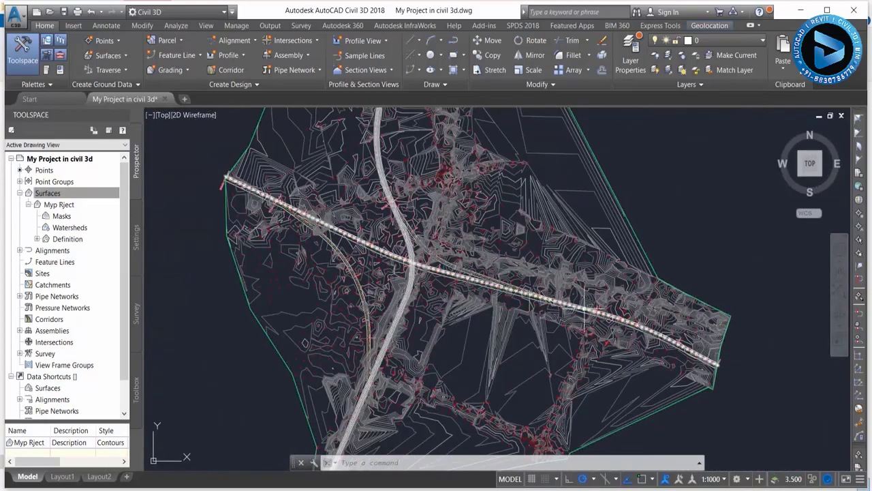
scroll(507, 305, up, 3)
scroll(507, 305, down, 1)
scroll(490, 272, down, 2)
scroll(471, 223, down, 1)
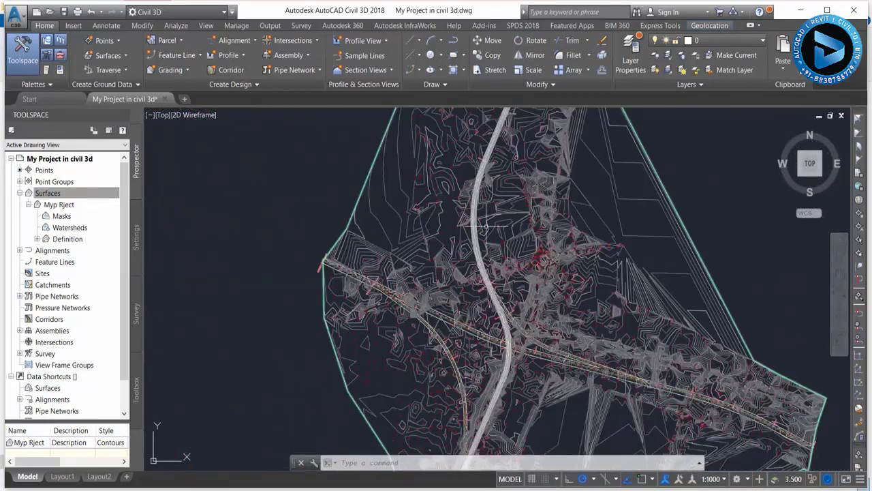
middle_drag(474, 212, 446, 267)
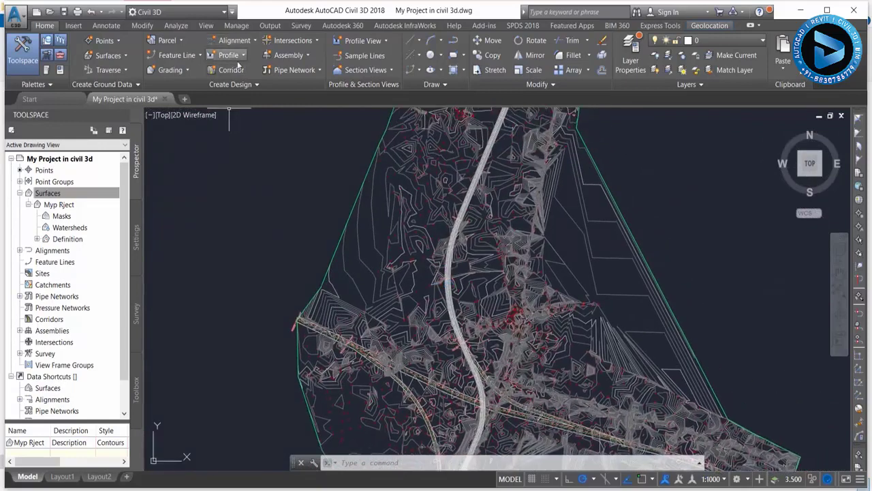
Sample a Main Road profile from the Myp Rject surface (0+000.00m to 2+927.13m) and proceed to drawing it.
click(241, 60)
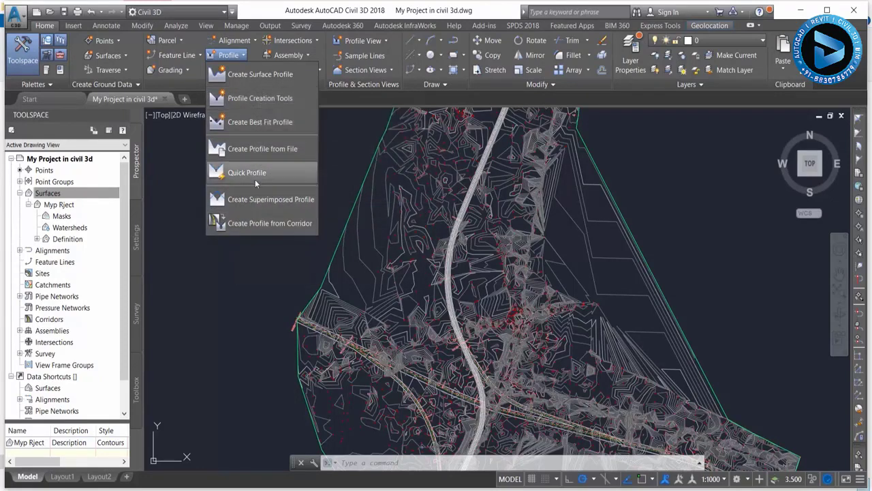
click(262, 76)
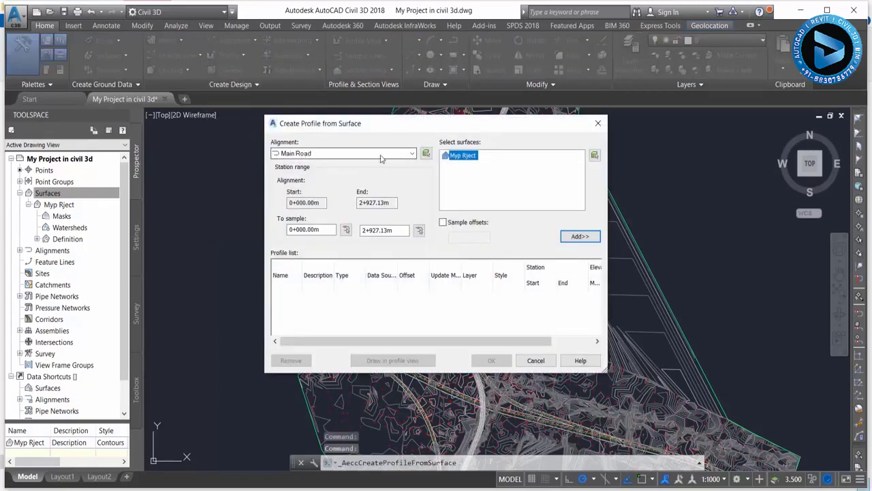
click(394, 154)
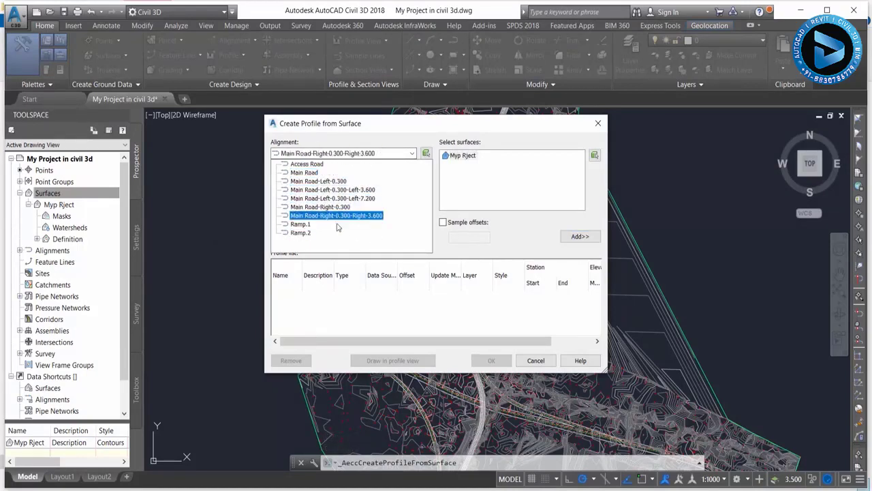
click(304, 174)
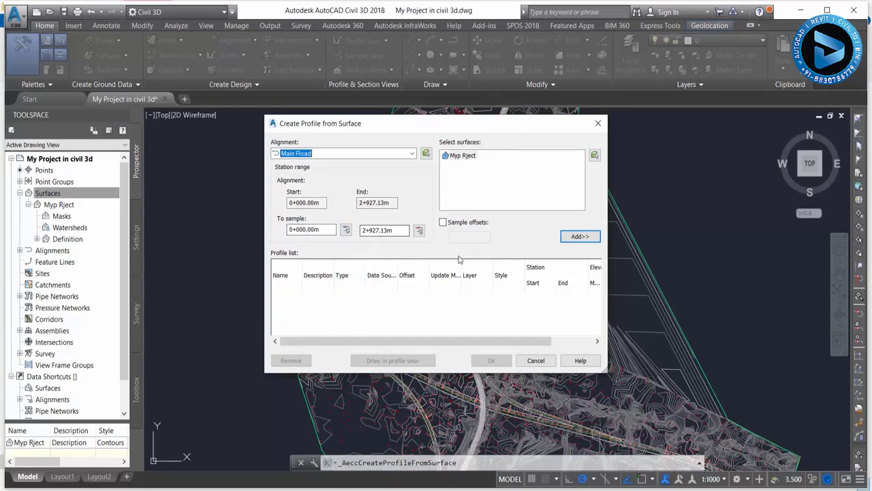
click(581, 236)
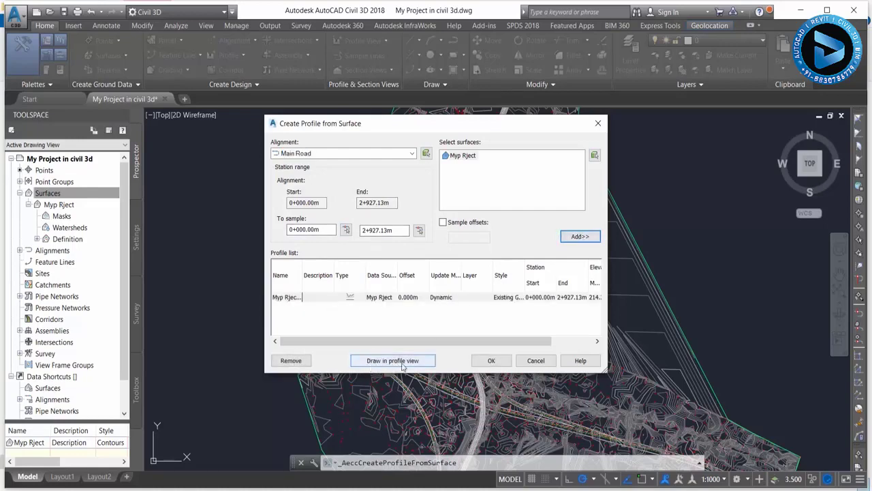
click(392, 360)
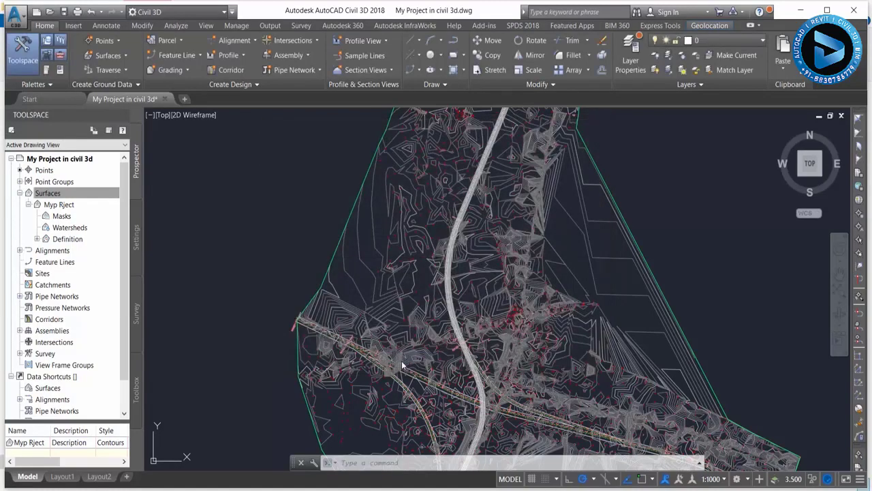
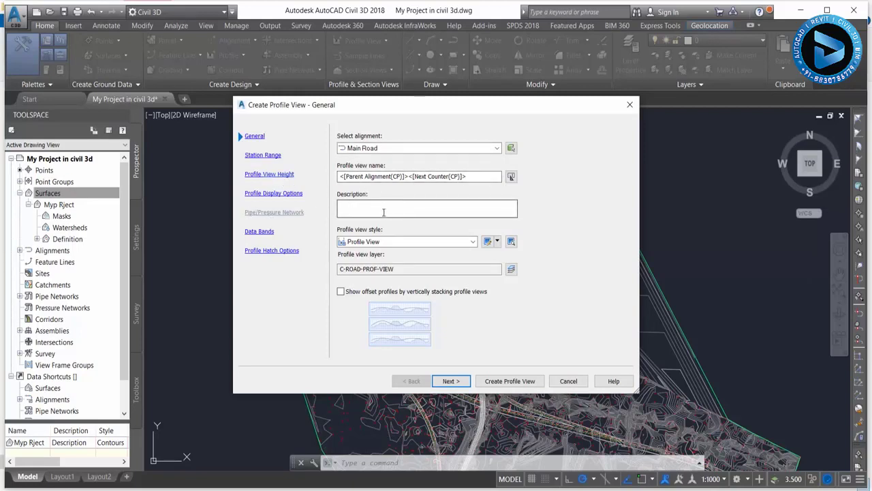
Keep 'Profile View' as the Main Road view style and continue to the station range.
click(423, 243)
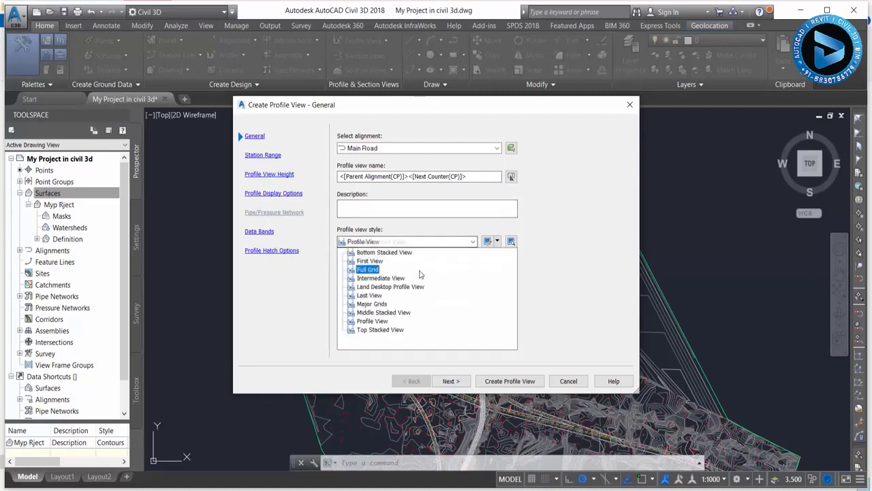
click(365, 324)
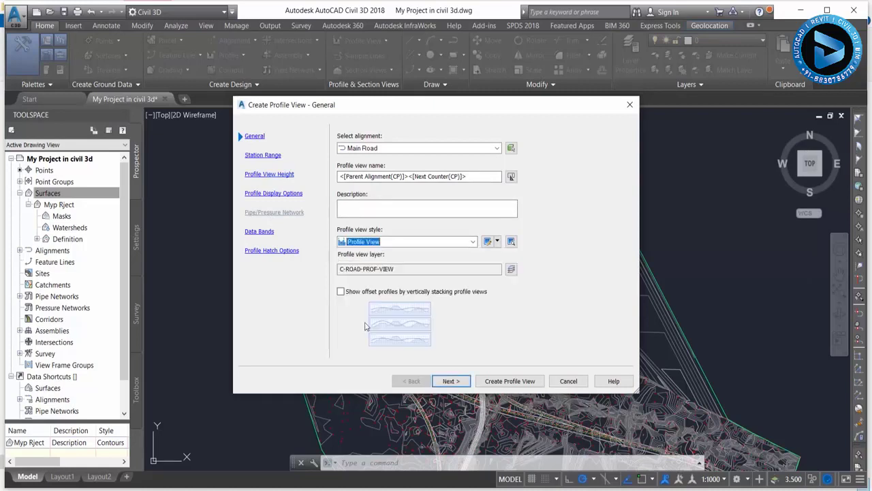
click(456, 385)
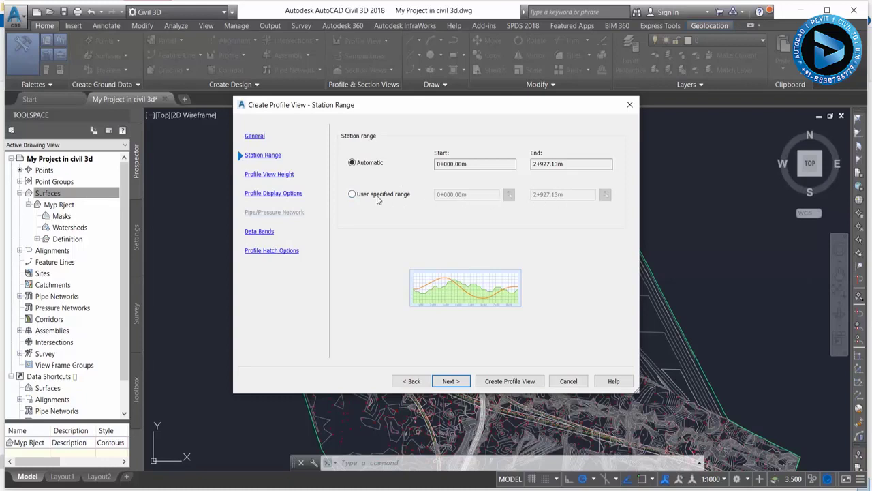
Keep the automatic station range of 0+000.00m to 2+927.13m.
click(378, 197)
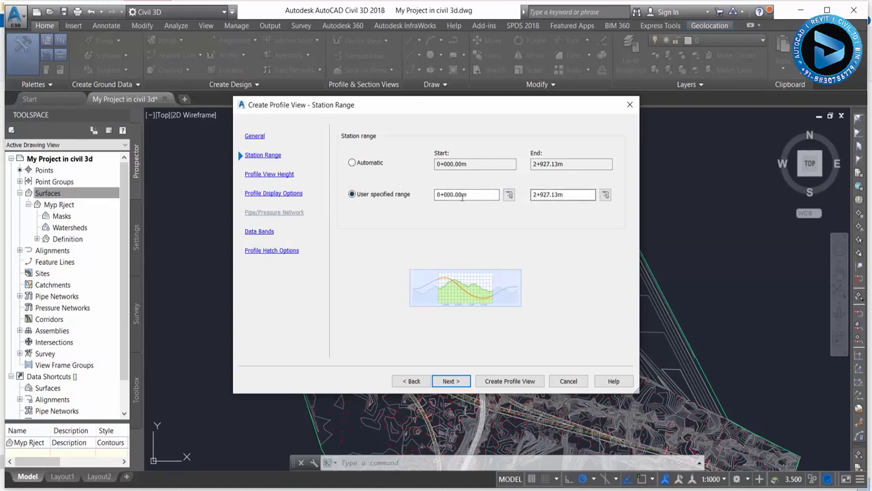
click(372, 164)
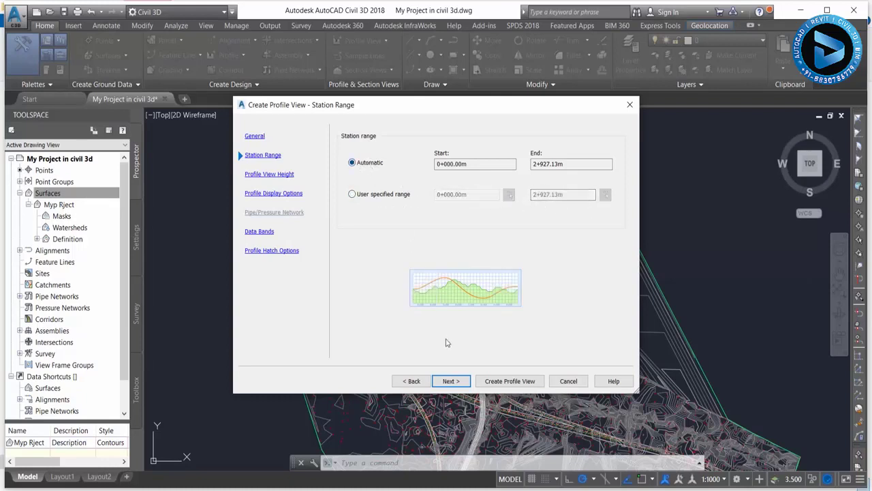
click(455, 386)
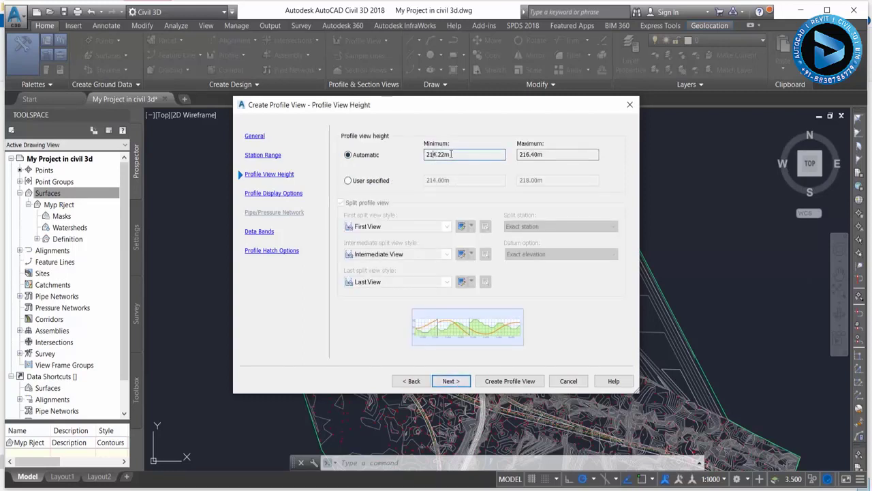
Set a user-specified profile view height of 214.00m to 218.00m.
click(573, 156)
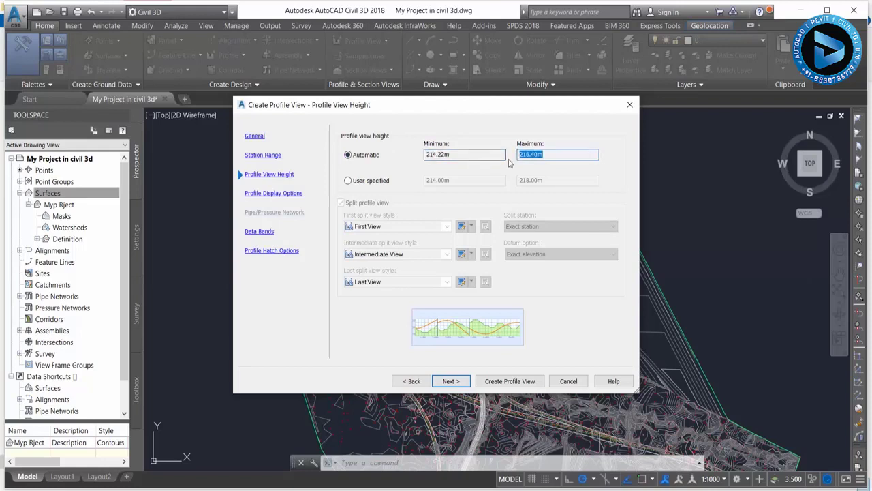
click(368, 183)
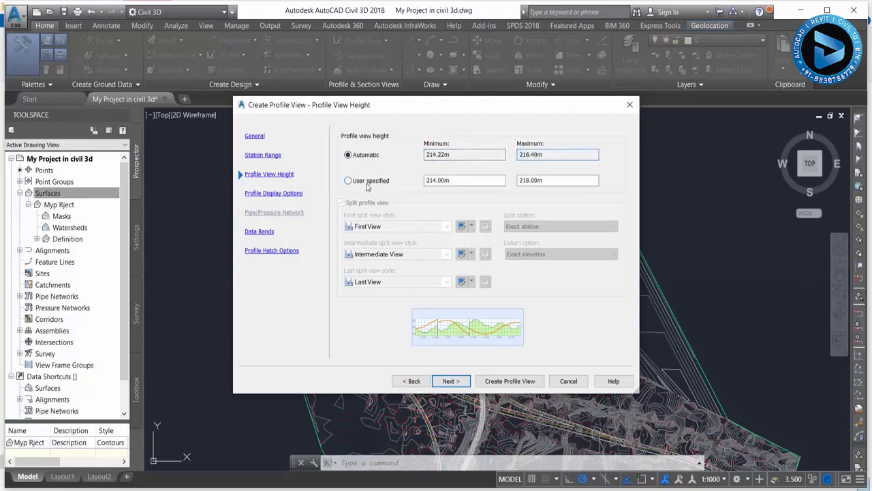
click(449, 181)
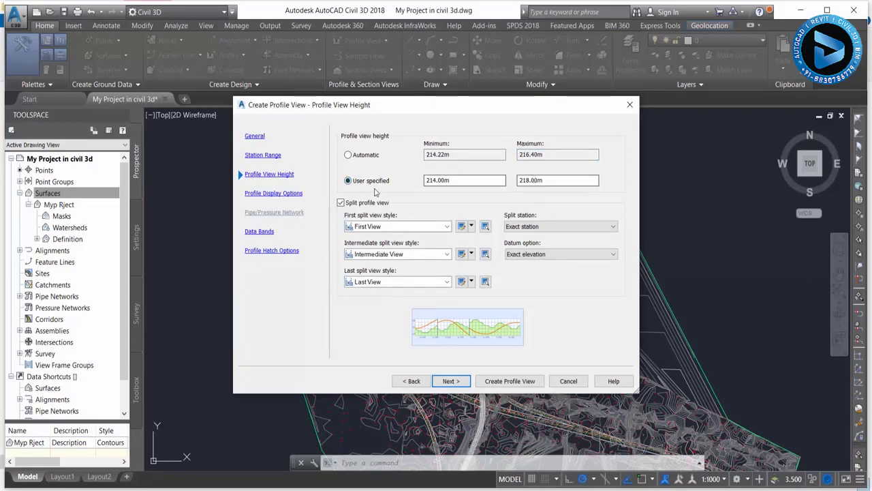
click(453, 382)
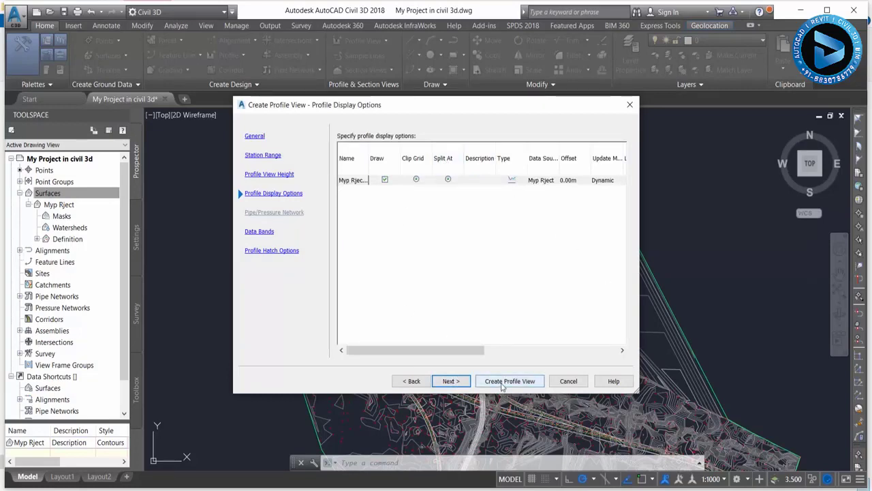
Create the Main Road profile view with its origin in empty space right of the surface.
click(502, 381)
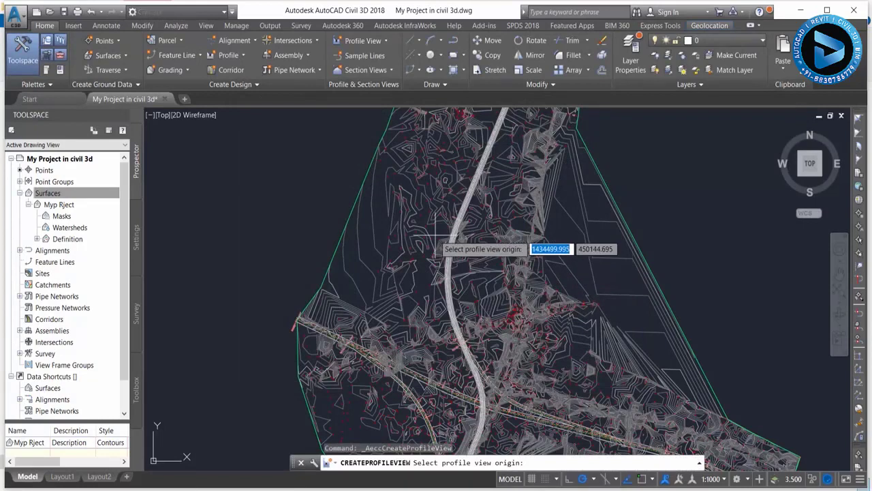
scroll(436, 235, down, 2)
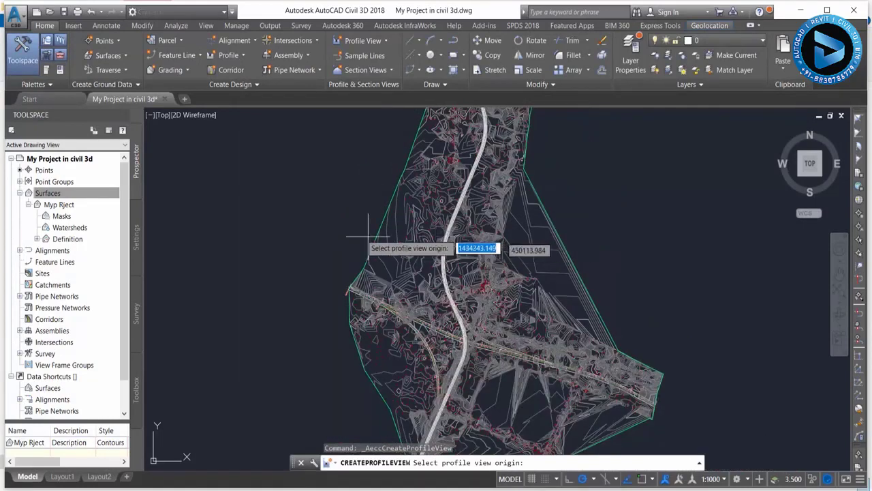
middle_drag(601, 221, 439, 225)
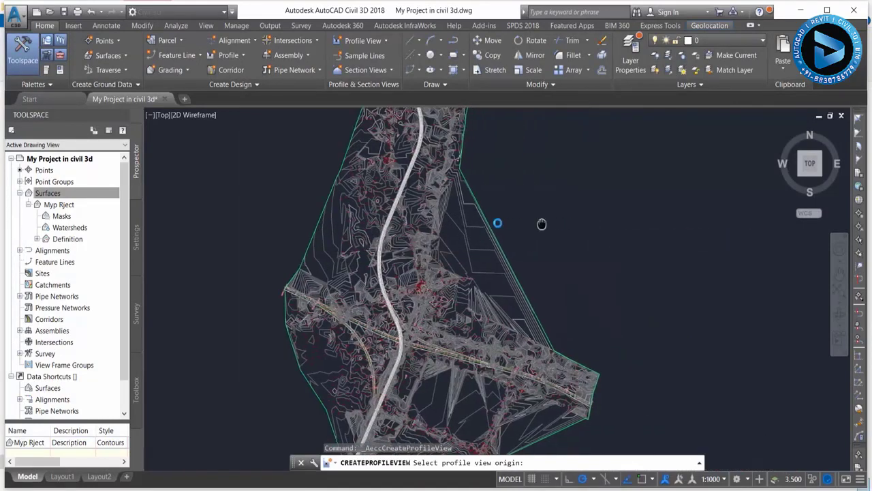
click(511, 202)
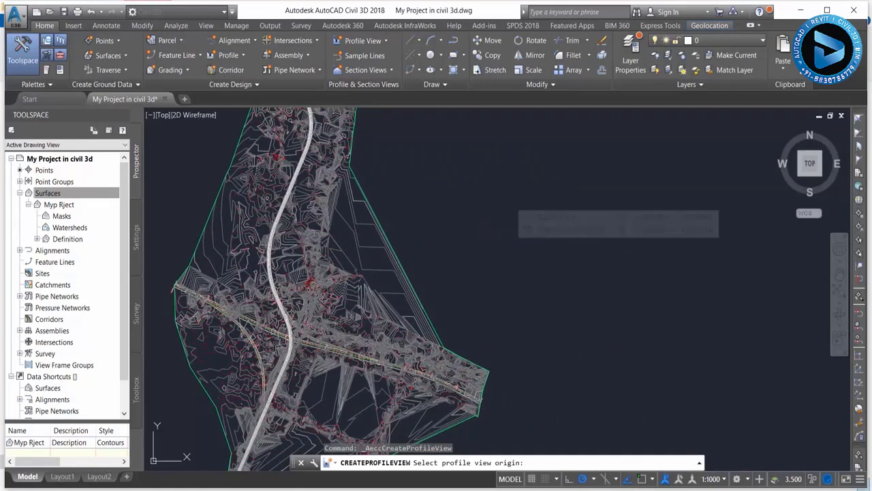
Pan along the new profile view from station 0+000 toward its end.
middle_drag(674, 244, 498, 318)
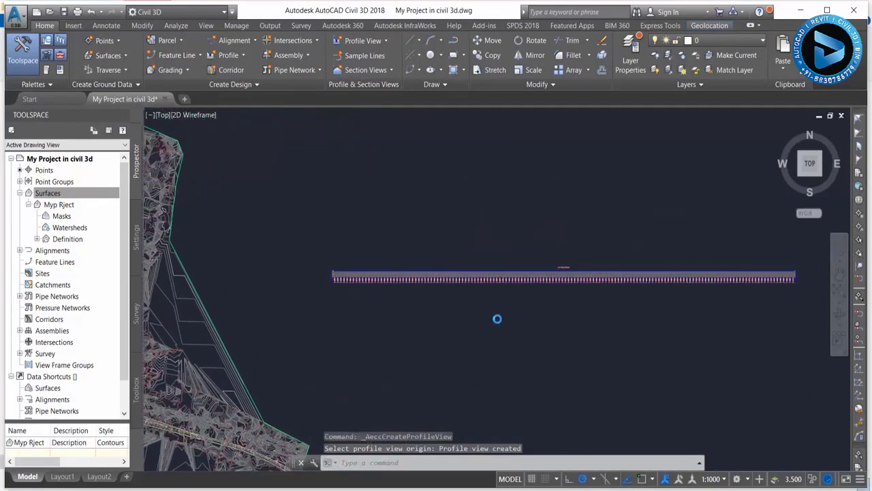
scroll(517, 272, up, 3)
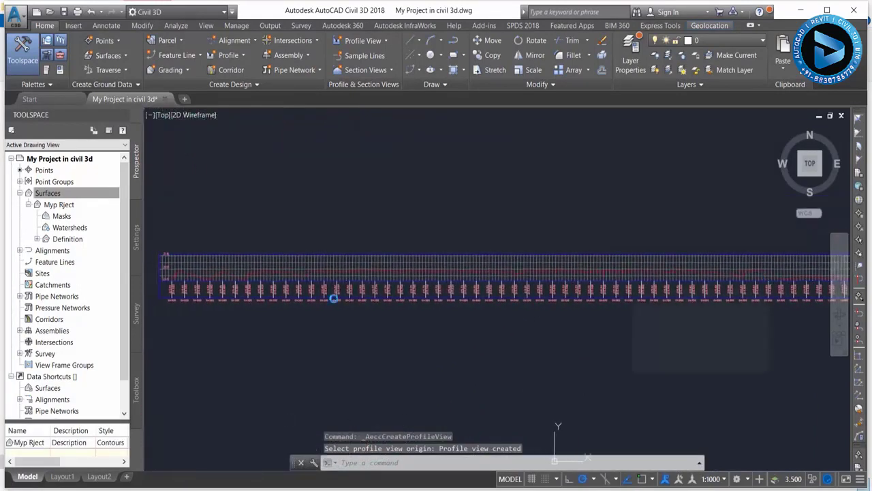
middle_drag(556, 273, 287, 279)
scroll(287, 280, up, 5)
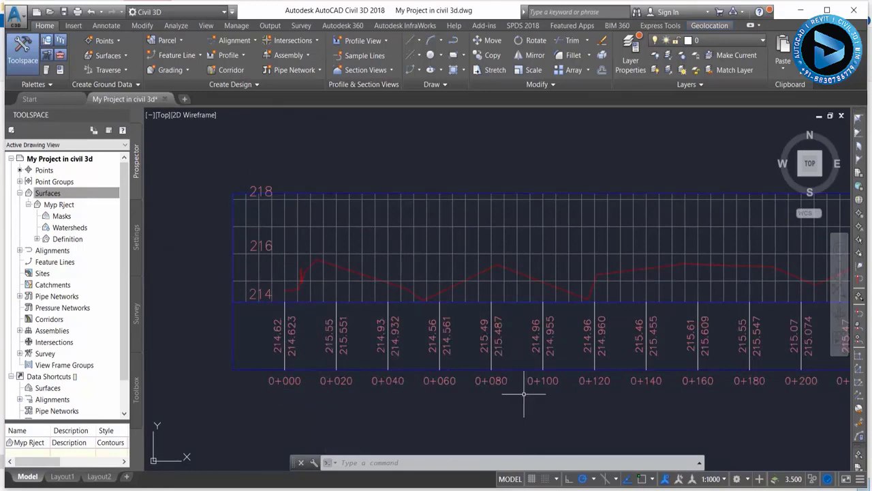
scroll(516, 399, down, 3)
middle_drag(516, 382, 310, 330)
middle_drag(759, 323, 486, 327)
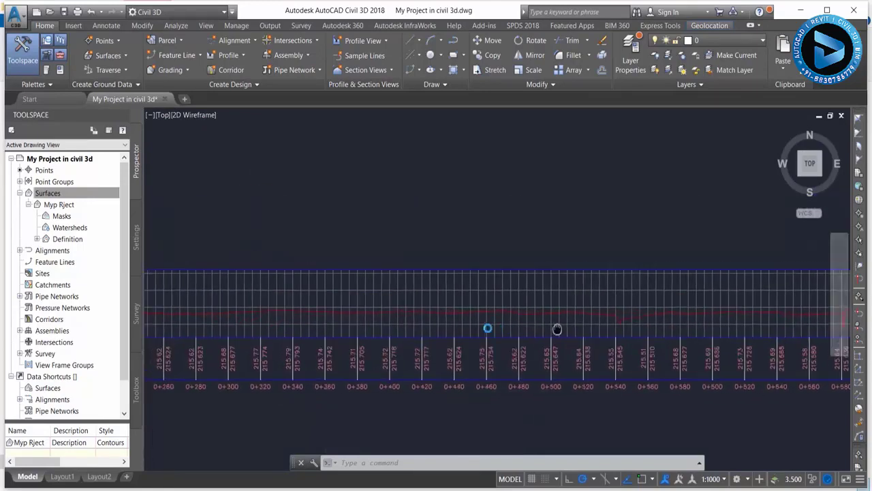
mouse_move(671, 331)
middle_down()
mouse_move(451, 312)
mouse_move(371, 332)
middle_up()
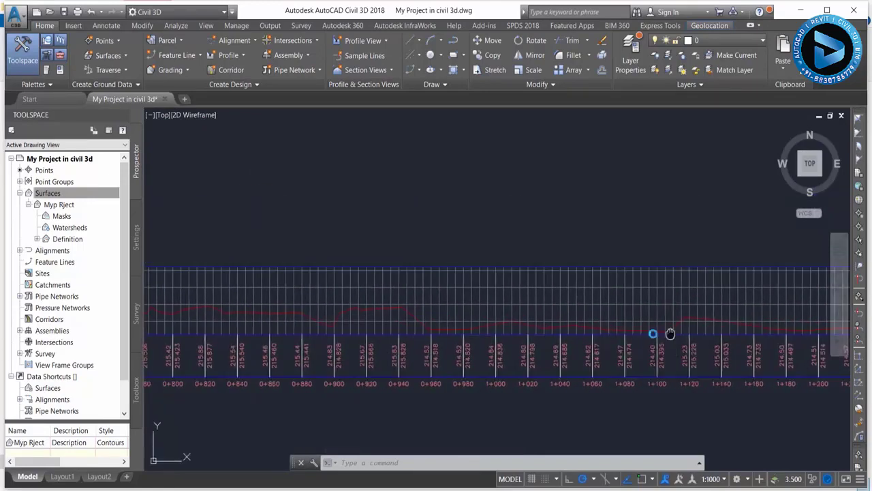
middle_drag(662, 331, 363, 314)
middle_drag(679, 314, 331, 316)
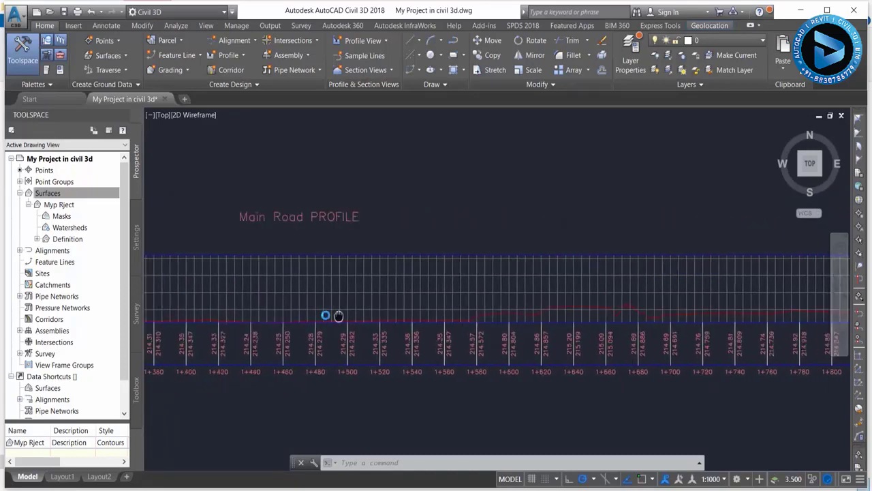
scroll(598, 316, down, 2)
middle_drag(598, 316, 346, 323)
middle_drag(680, 317, 448, 306)
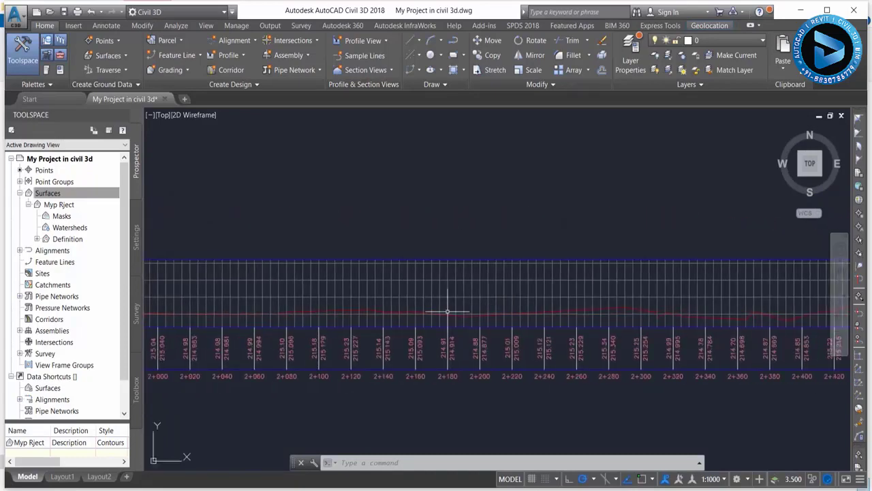
mouse_move(662, 302)
middle_down()
mouse_move(502, 295)
mouse_move(640, 298)
middle_up()
Zoom in and out on the profile view to inspect the plotted elevations.
scroll(640, 298, up, 2)
scroll(563, 320, up, 2)
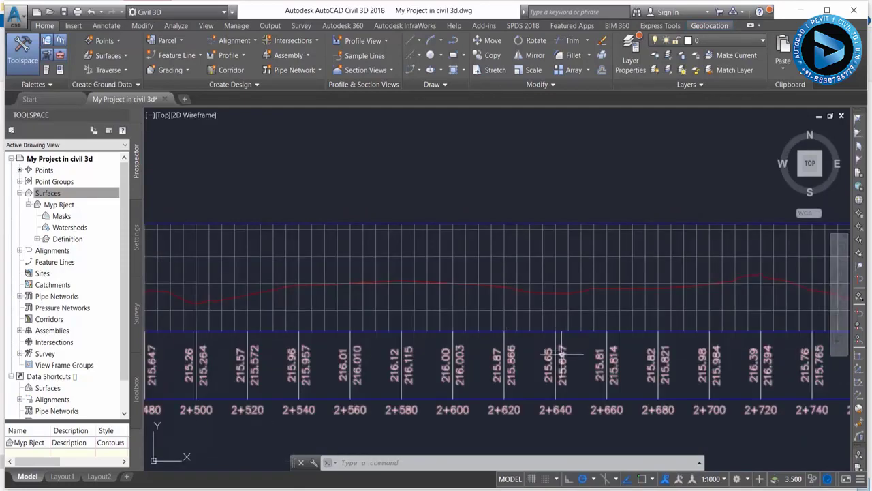
scroll(554, 265, up, 4)
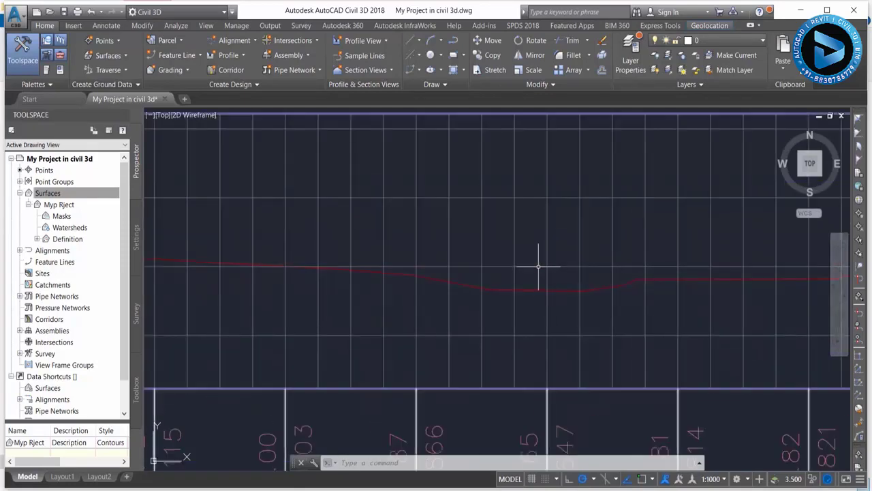
scroll(550, 291, down, 3)
scroll(447, 306, down, 2)
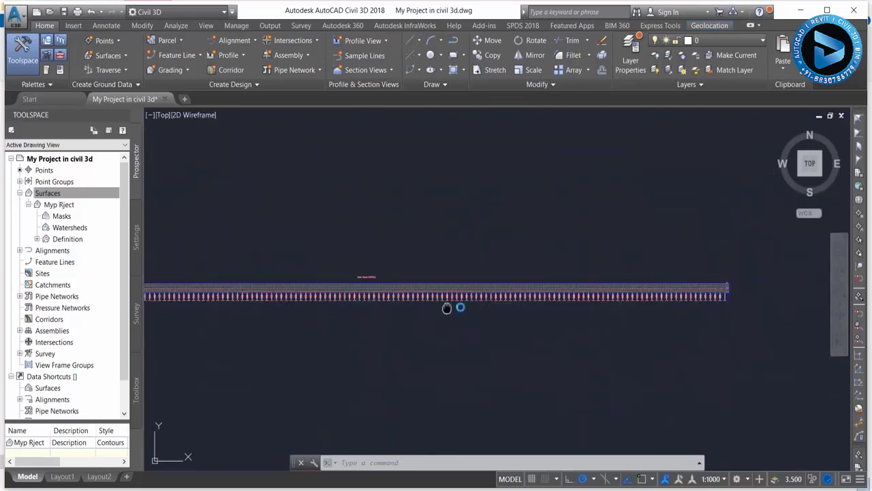
scroll(229, 302, up, 1)
scroll(199, 307, up, 1)
scroll(199, 307, down, 1)
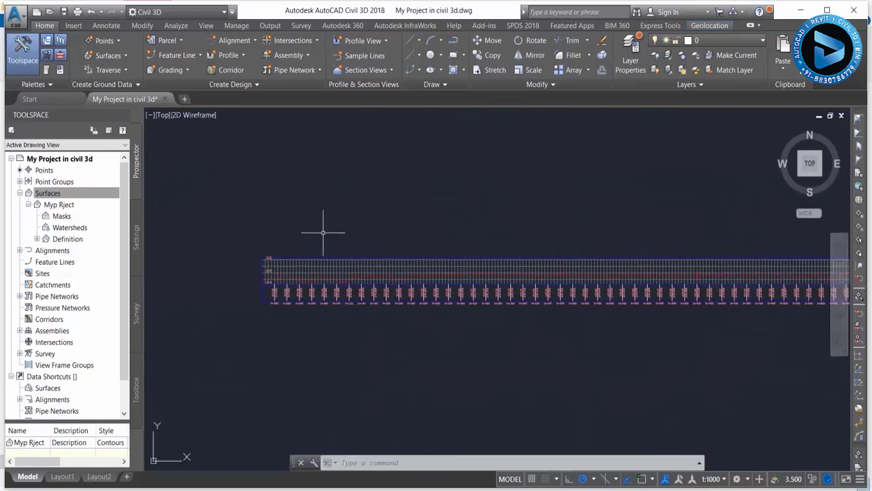
scroll(321, 229, up, 1)
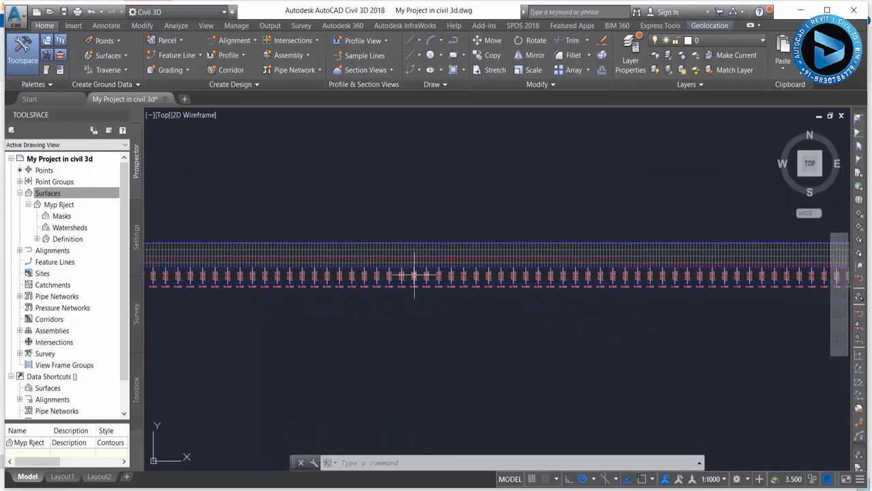
scroll(409, 272, down, 2)
scroll(626, 246, up, 1)
scroll(565, 243, up, 3)
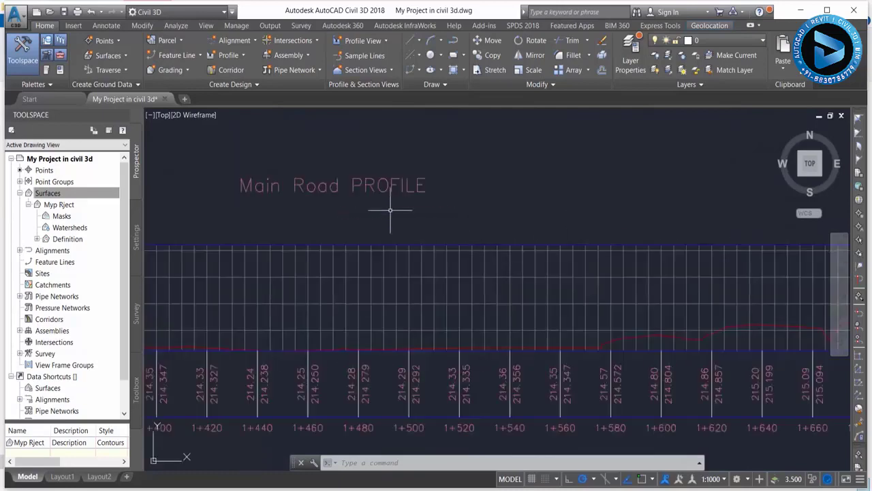
scroll(584, 291, down, 2)
scroll(453, 295, down, 3)
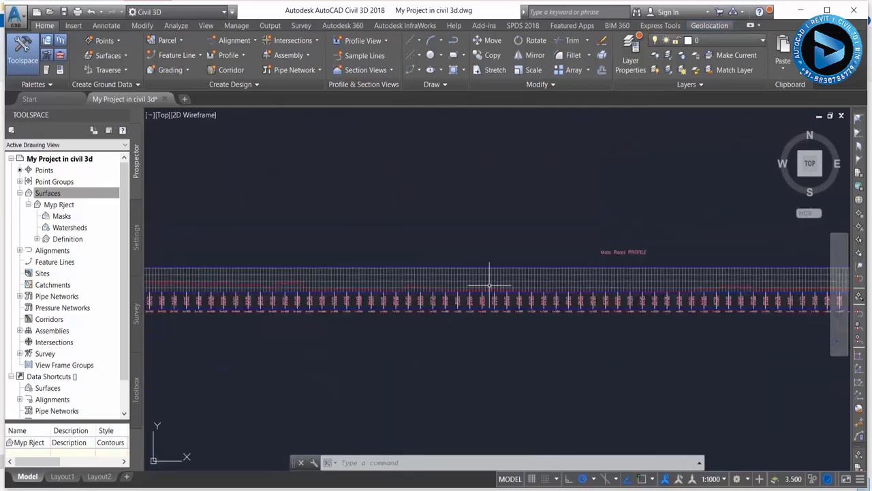
scroll(310, 331, up, 3)
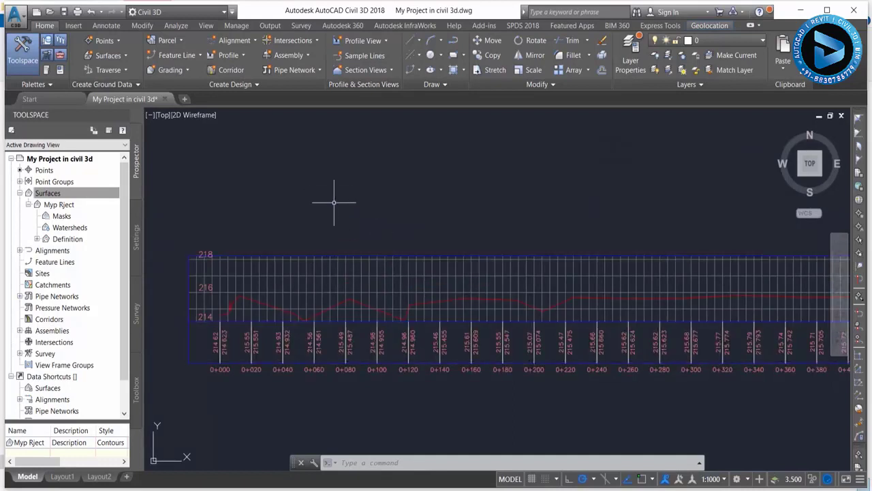
scroll(436, 300, down, 3)
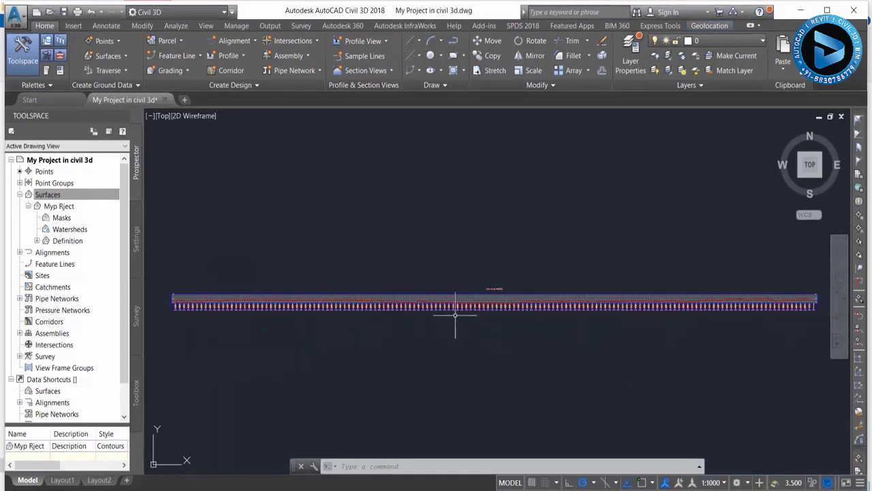
scroll(455, 315, up, 1)
scroll(467, 298, up, 2)
scroll(477, 298, up, 2)
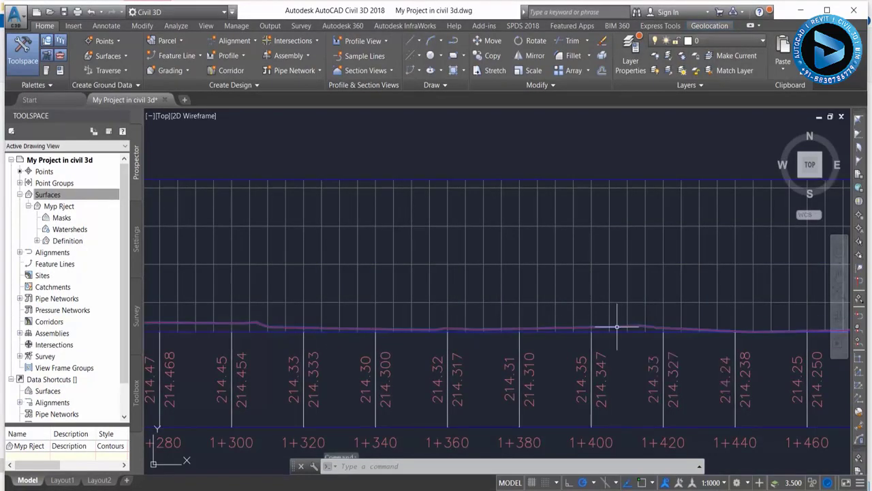
Select the profile and zoom out until the entire profile view is visible.
click(617, 328)
scroll(617, 328, down, 3)
scroll(399, 289, down, 1)
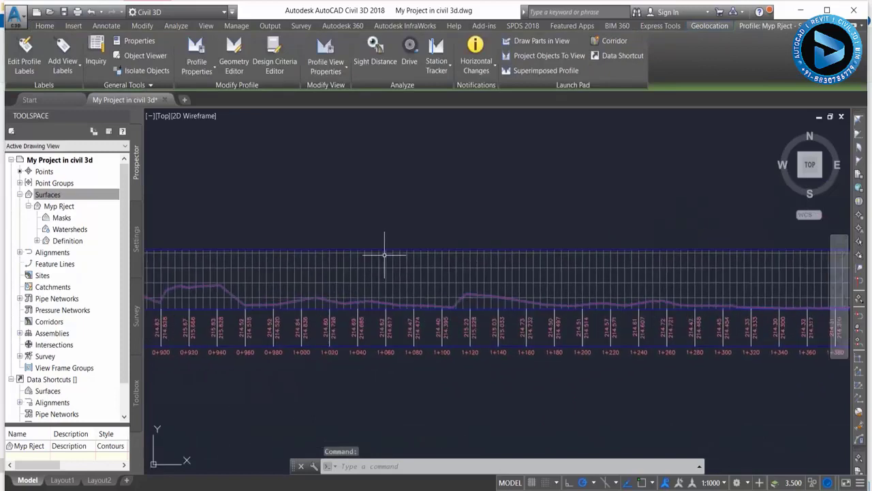
scroll(355, 286, down, 1)
scroll(382, 302, down, 1)
scroll(409, 301, down, 1)
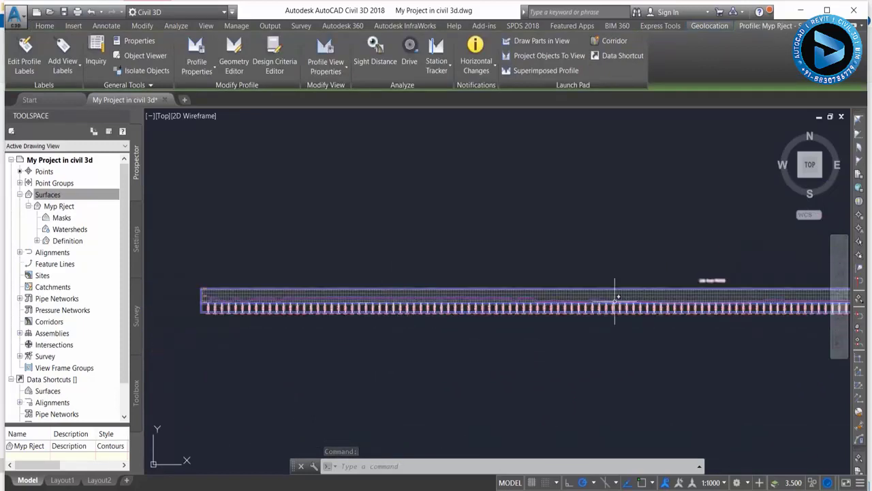
scroll(381, 293, down, 1)
scroll(423, 271, up, 1)
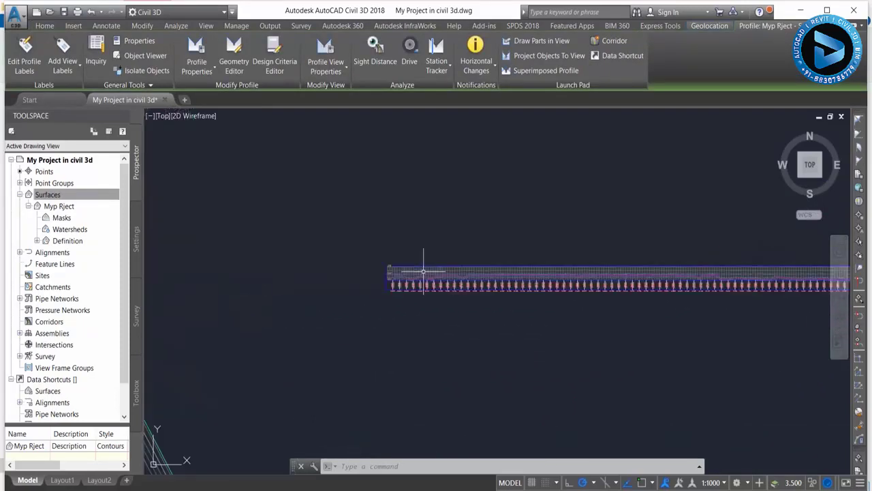
scroll(423, 271, up, 2)
Window-select the Main Road1 profile view and open its Profile View Properties.
click(395, 269)
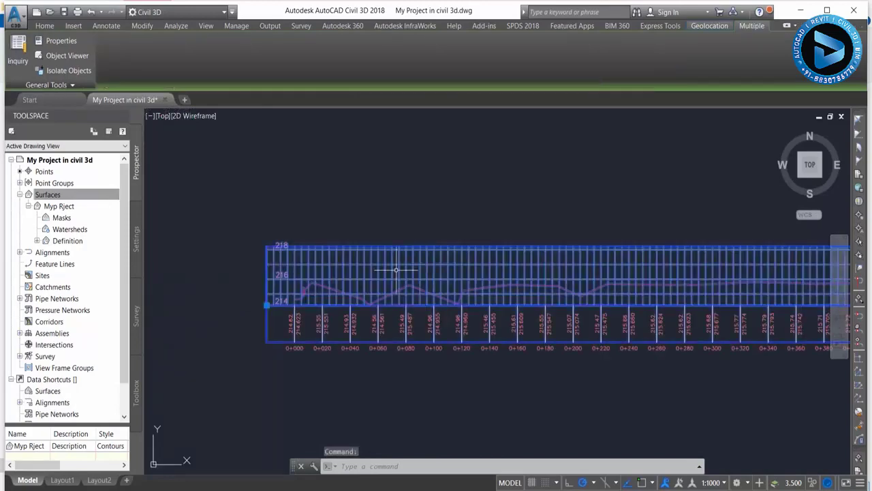
key(Escape)
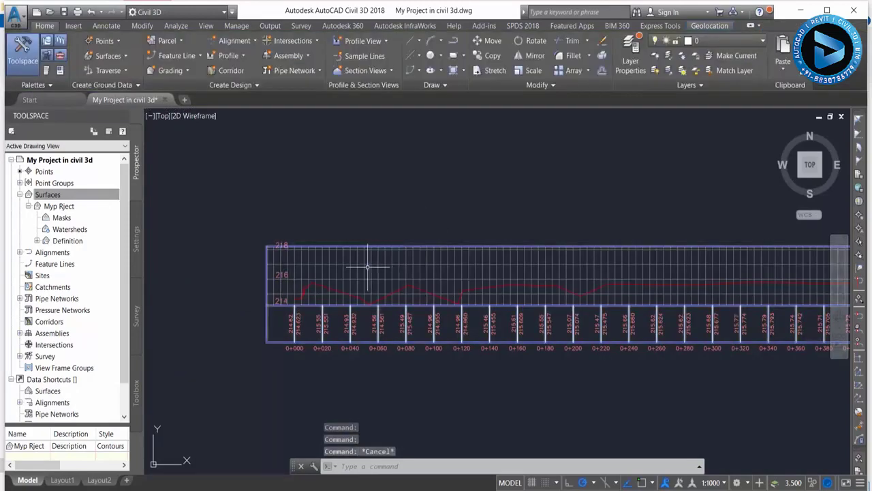
click(368, 267)
click(377, 273)
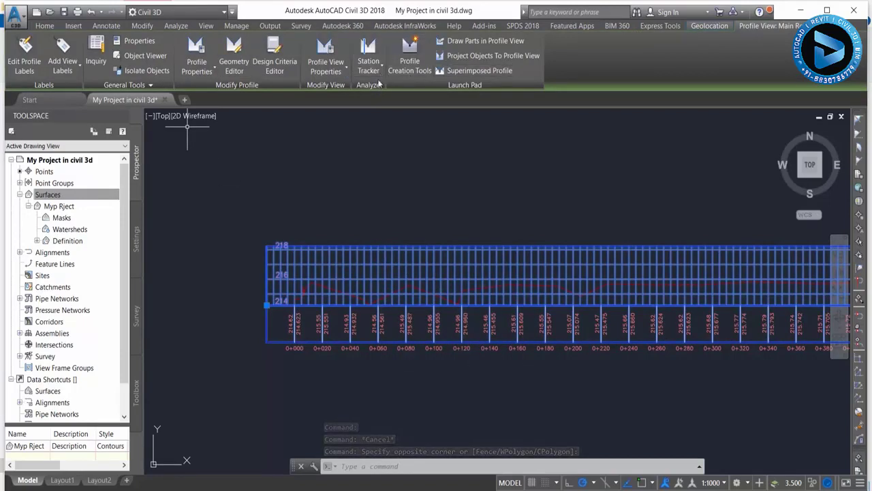
click(336, 71)
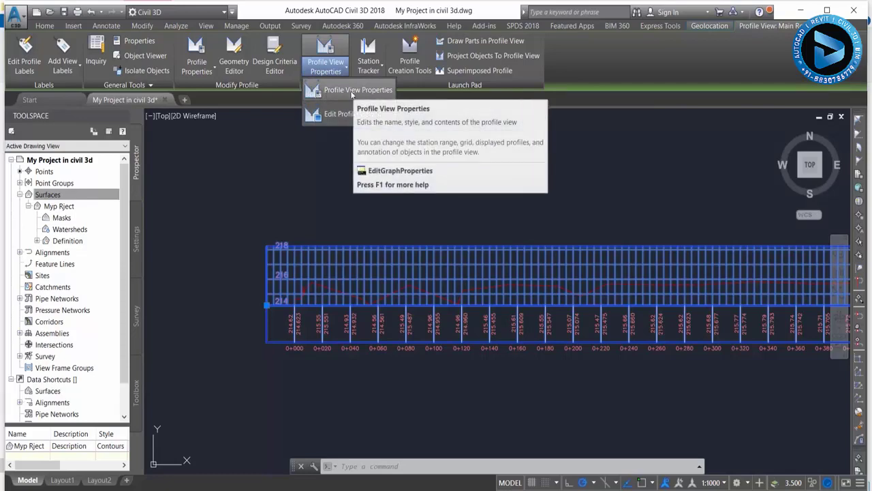
click(351, 92)
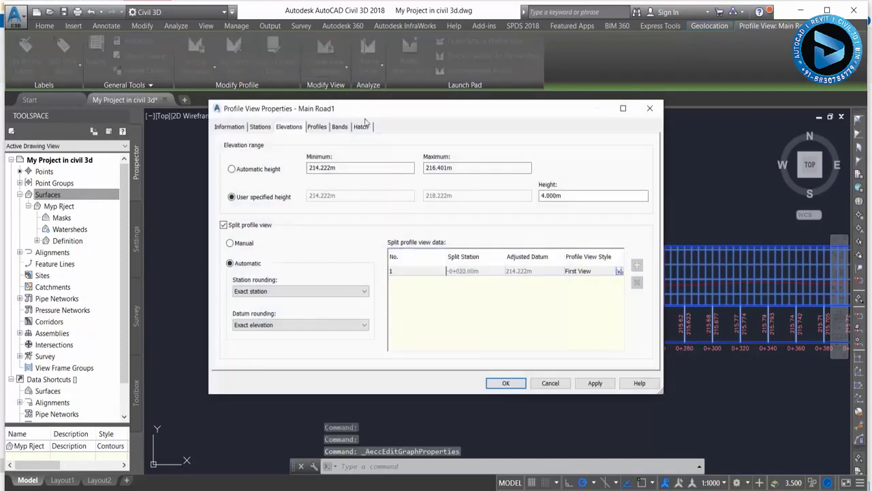
On the Elevations tab, keep a user-specified height and change it to 8.000m.
click(359, 127)
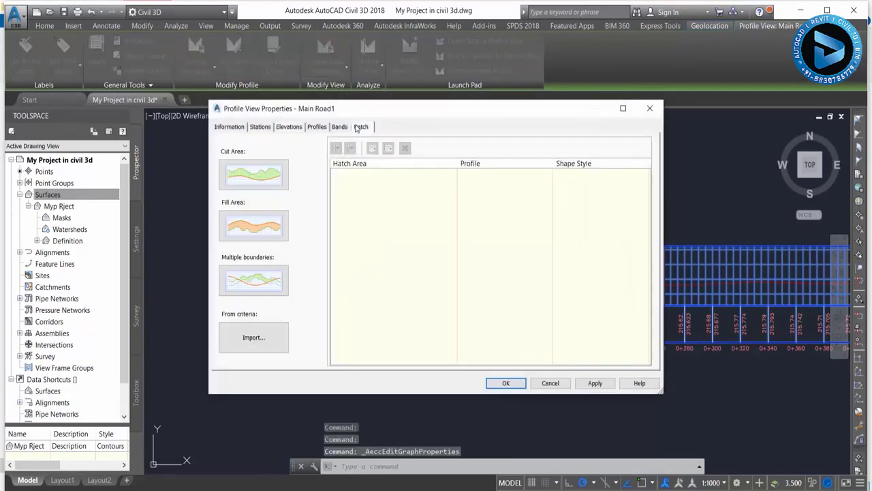
click(229, 127)
click(259, 127)
click(287, 129)
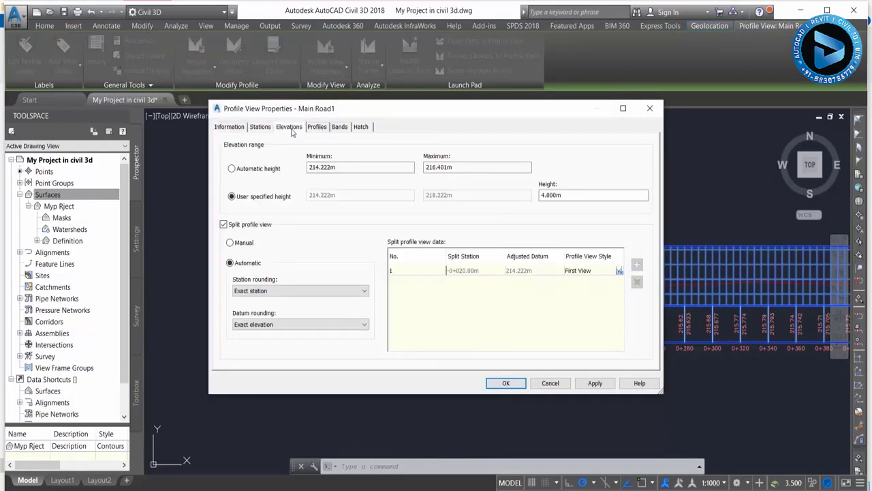
click(259, 169)
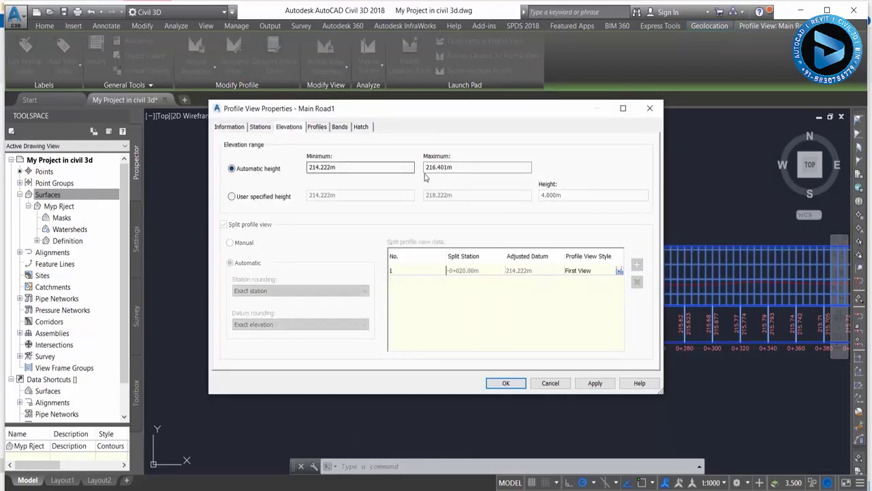
click(259, 197)
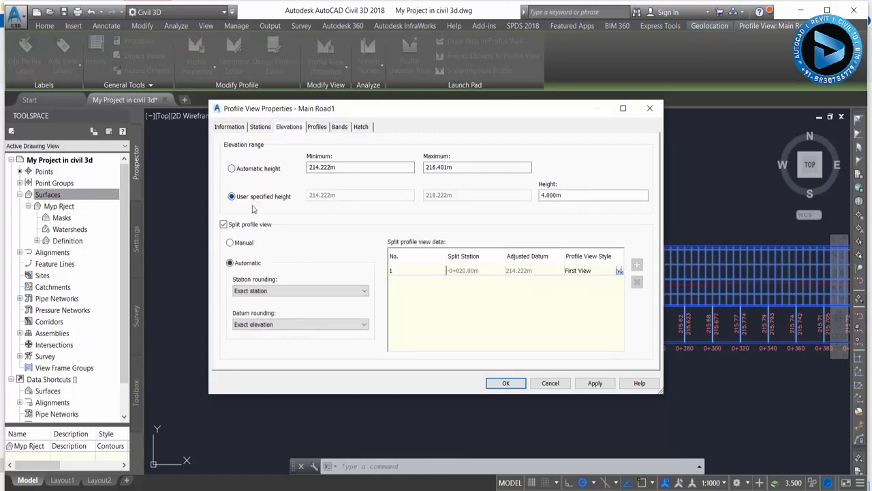
double_click(575, 196)
text(8)
Use a manual split with adjusted datum 212.000m and apply the changes.
click(230, 242)
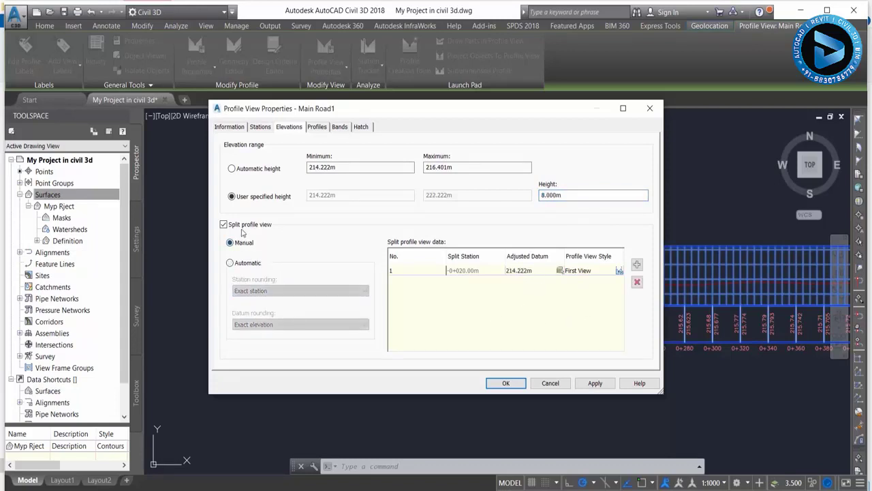
click(231, 263)
click(516, 281)
click(527, 272)
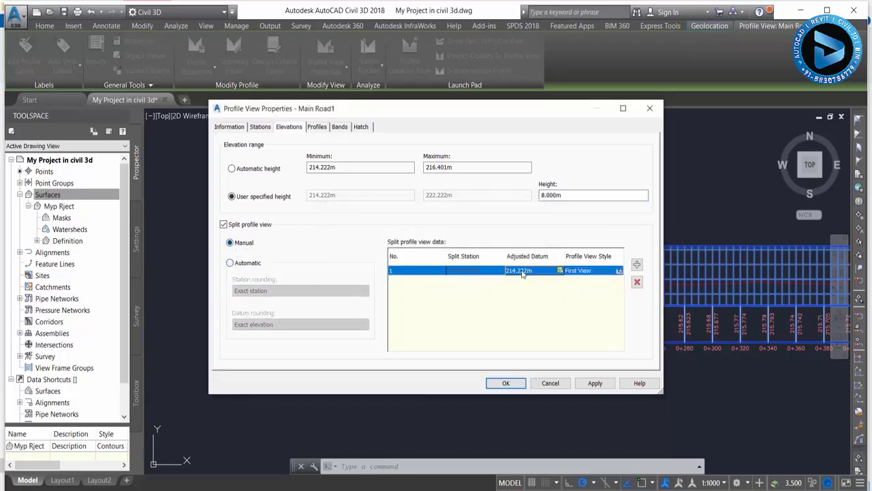
click(522, 272)
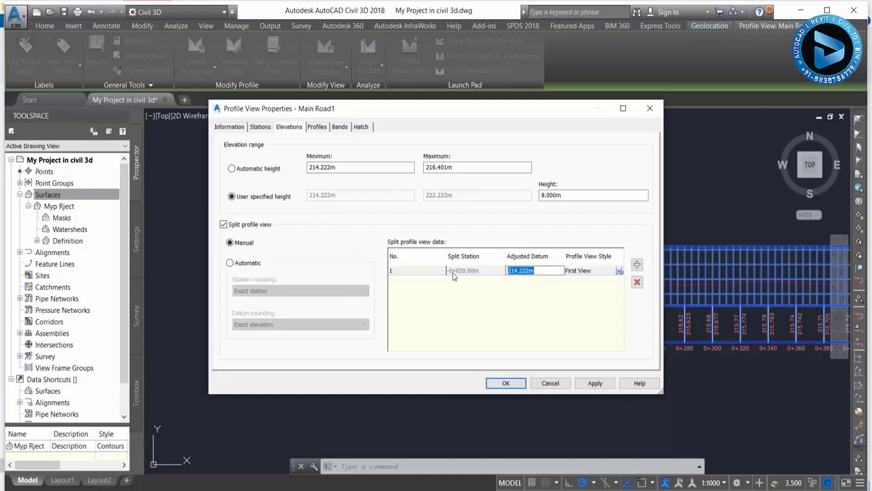
text(212)
click(312, 169)
click(594, 383)
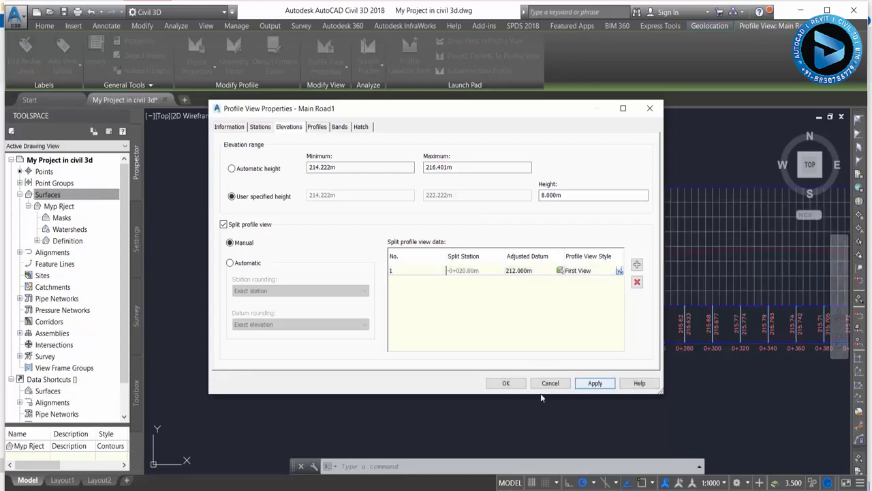
click(506, 383)
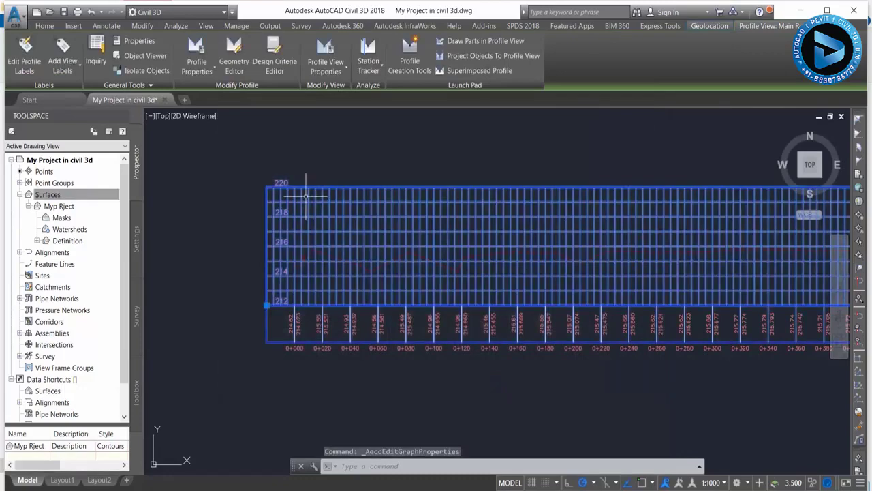
mouse_move(713, 253)
middle_down()
mouse_move(690, 279)
mouse_move(634, 258)
middle_up()
key(Escape)
scroll(648, 266, up, 2)
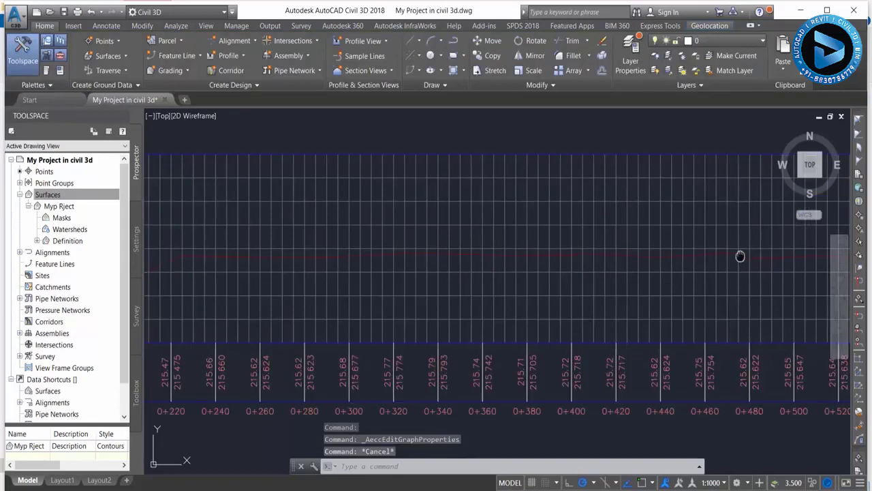
scroll(739, 257, down, 3)
scroll(502, 247, down, 3)
middle_drag(536, 253, 466, 264)
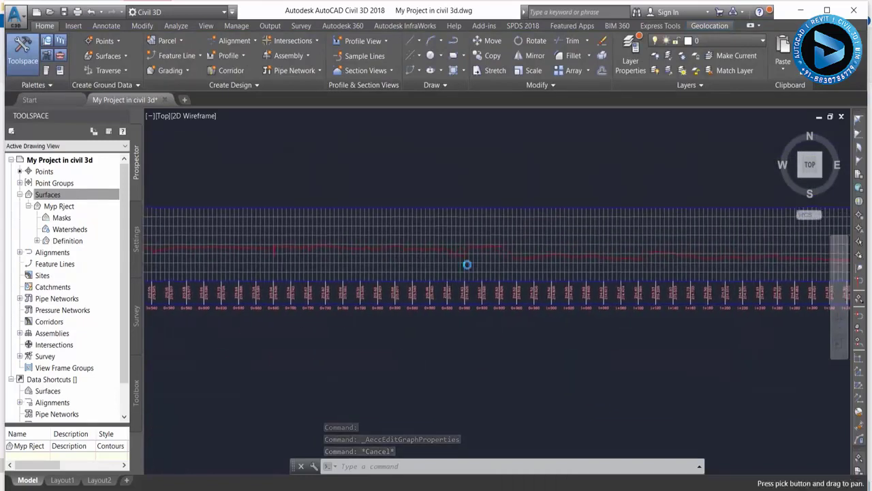
middle_drag(629, 265, 493, 266)
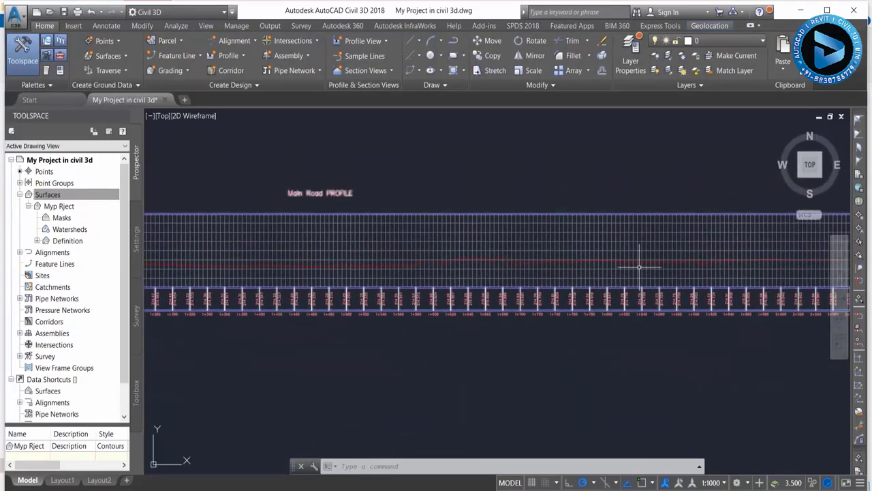
scroll(639, 267, down, 2)
middle_drag(639, 267, 768, 253)
scroll(555, 257, down, 1)
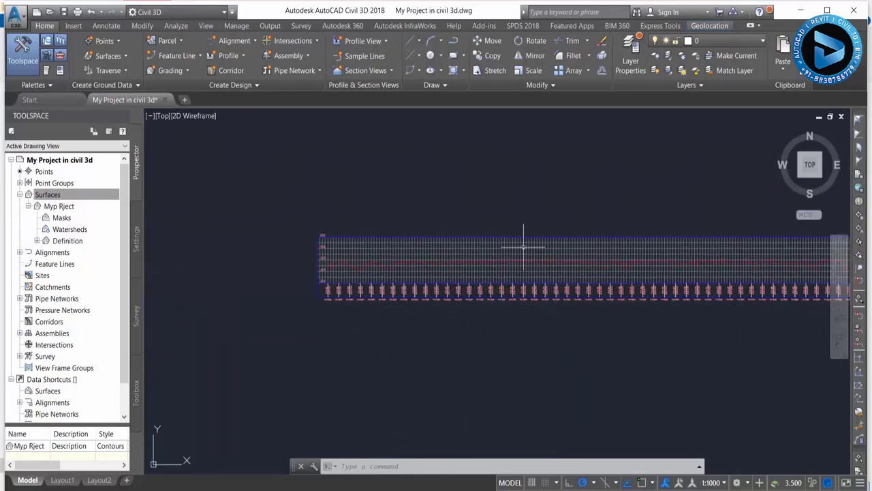
scroll(523, 247, up, 1)
scroll(425, 253, up, 2)
scroll(477, 306, up, 2)
middle_drag(188, 287, 451, 297)
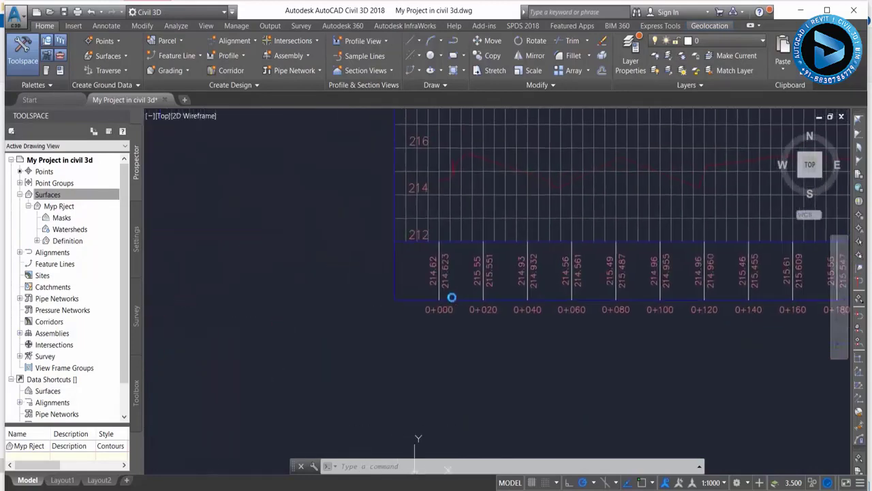
scroll(451, 297, up, 2)
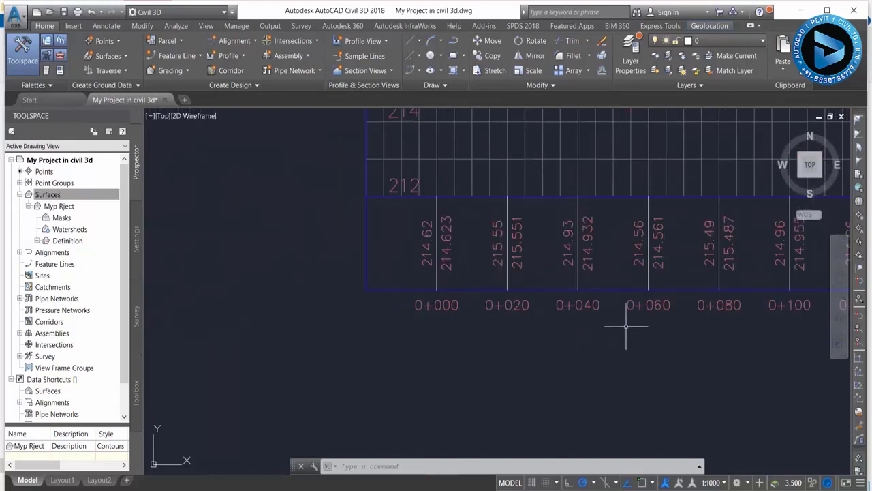
scroll(612, 323, down, 3)
middle_drag(565, 241, 565, 293)
scroll(520, 190, up, 3)
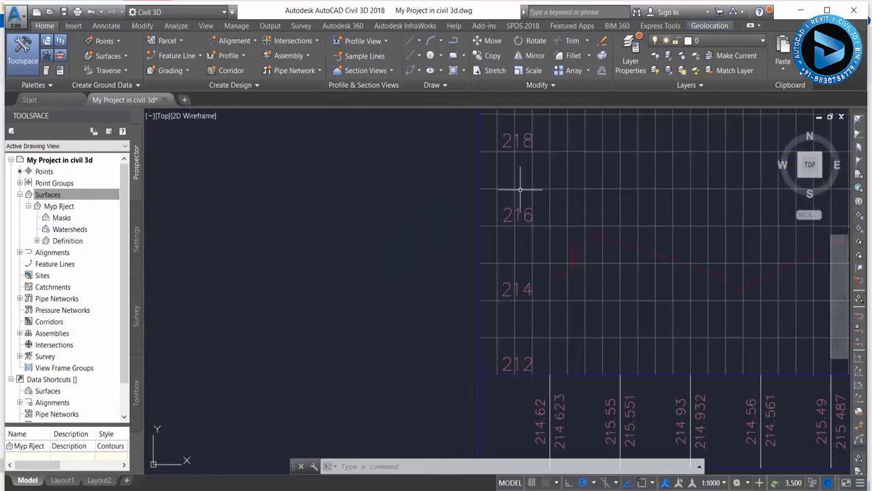
scroll(512, 360, down, 4)
mouse_move(512, 360)
middle_down()
mouse_move(393, 301)
mouse_move(318, 301)
middle_up()
click(433, 248)
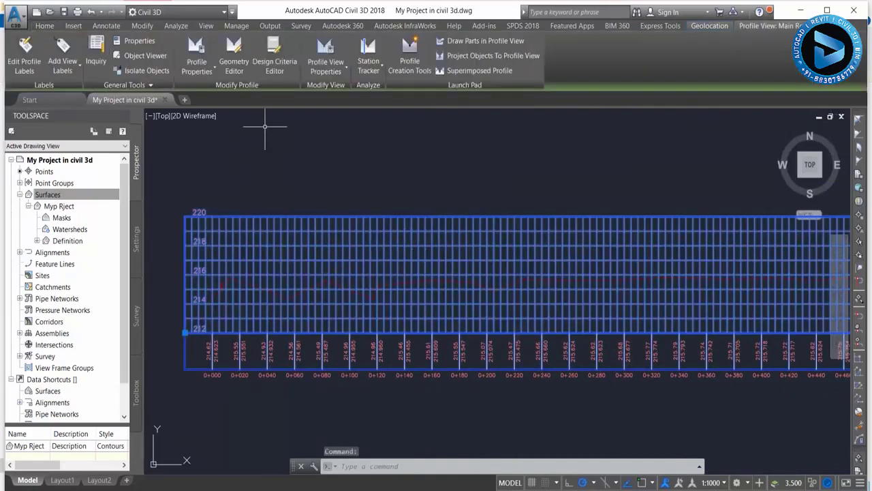
Open the profile view style, keeping vertical scale 1:100 and left-to-right direction.
click(336, 76)
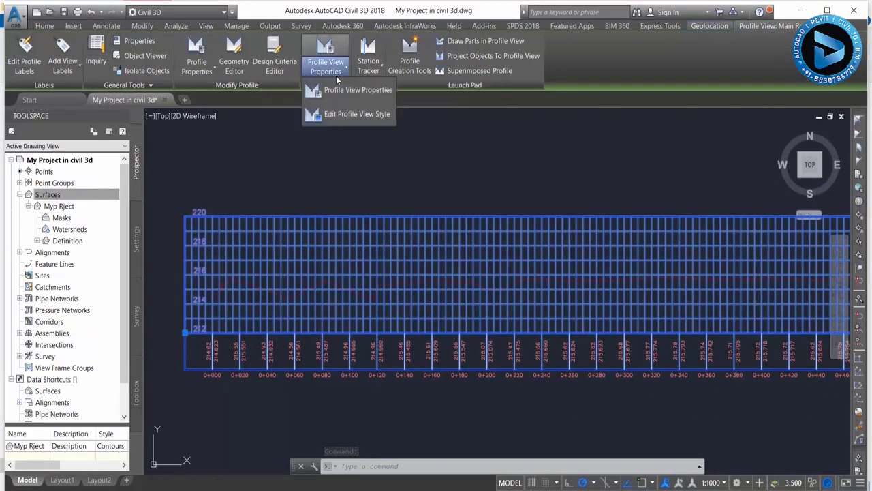
click(351, 116)
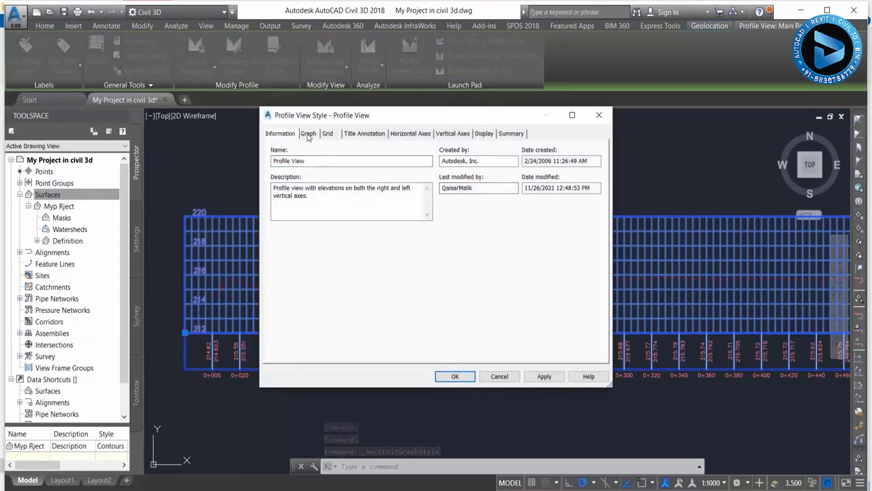
click(308, 134)
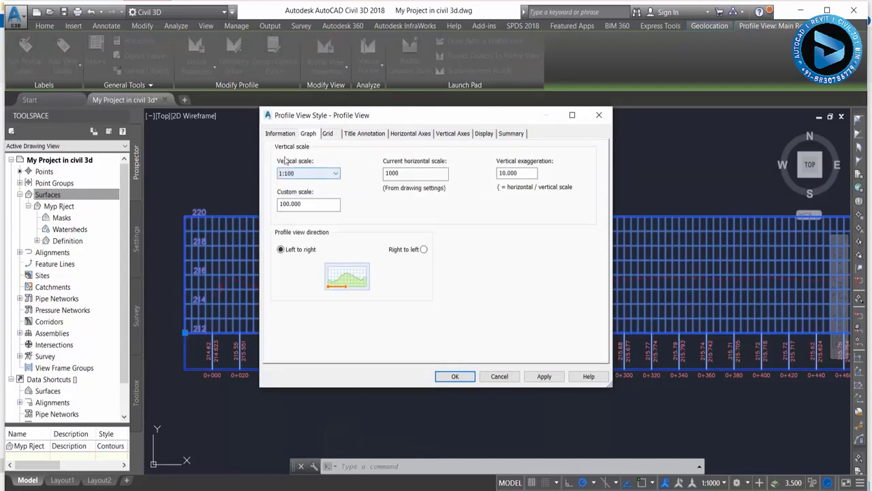
click(309, 172)
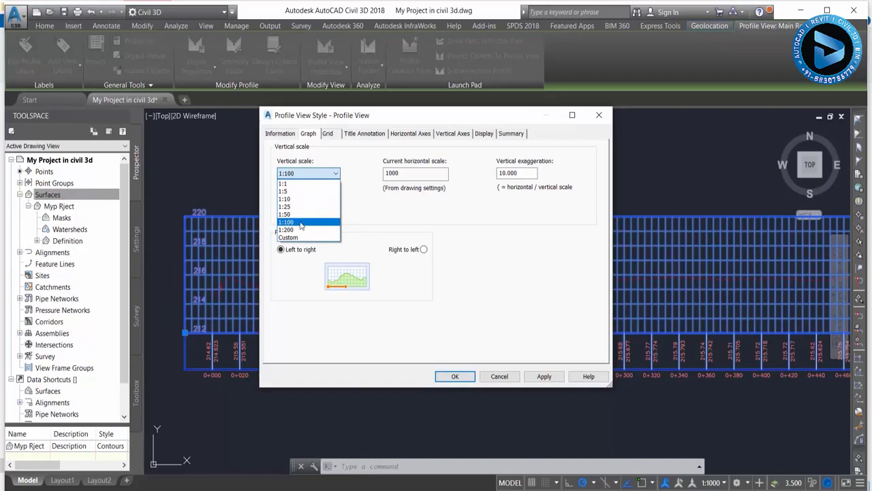
click(301, 223)
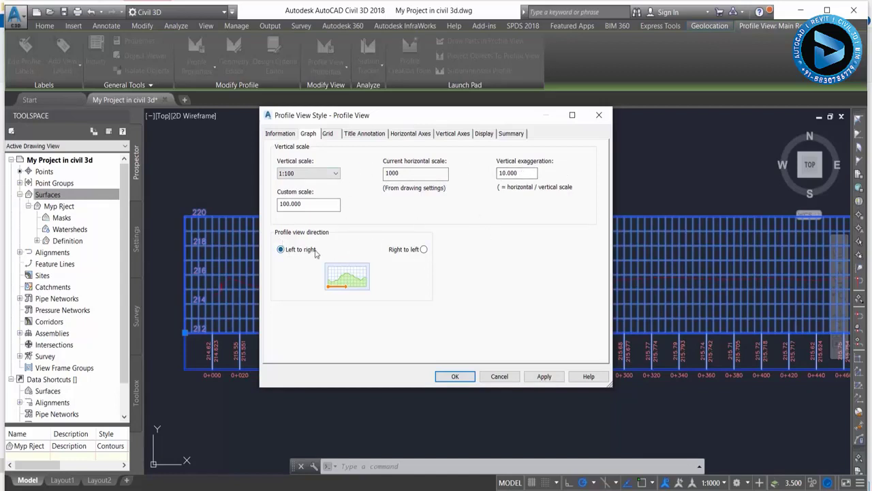
click(423, 250)
click(290, 250)
Clip vertical grid lines to the highest profile while keeping grid in padding areas.
click(328, 134)
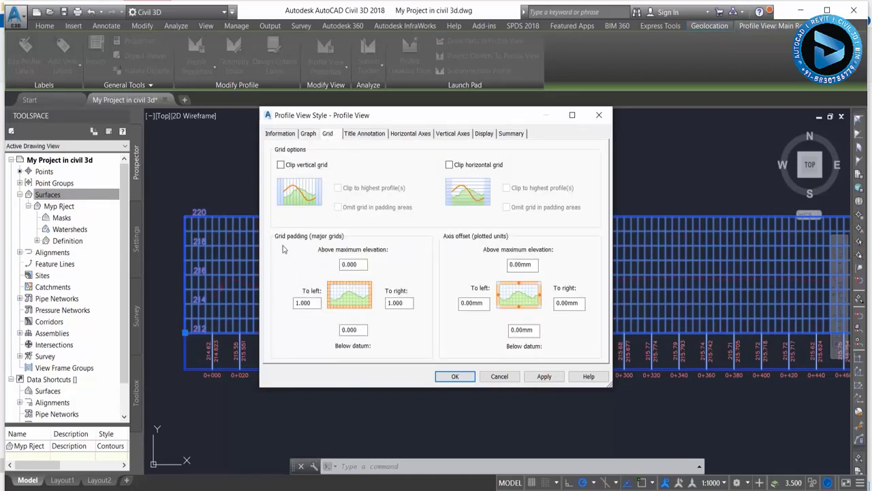
click(281, 165)
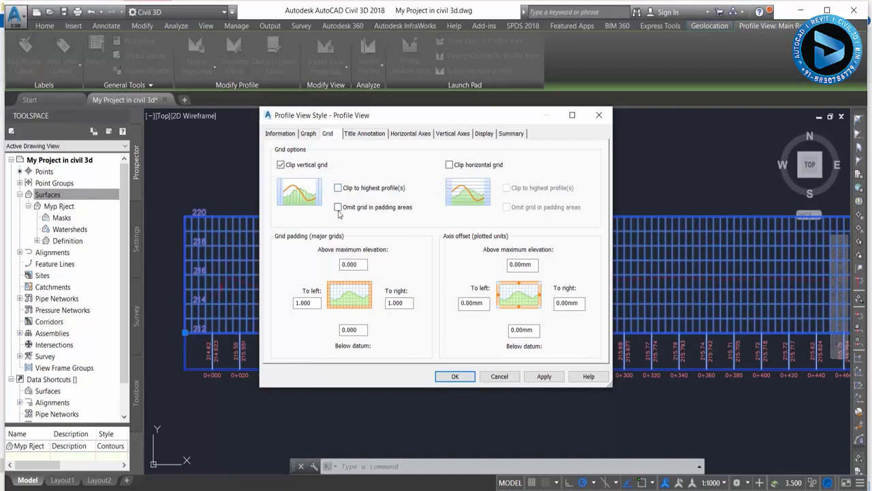
click(339, 208)
click(338, 207)
Set the graph title text height to 10 mm and apply the style.
click(368, 132)
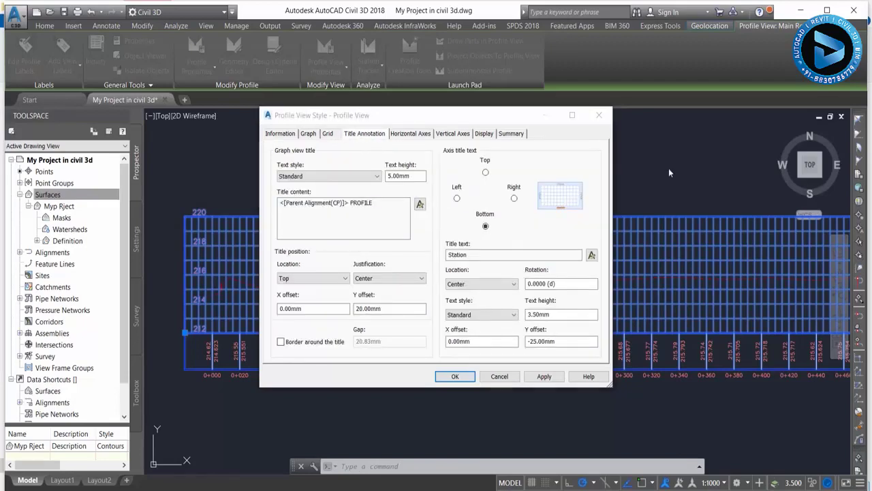
click(389, 176)
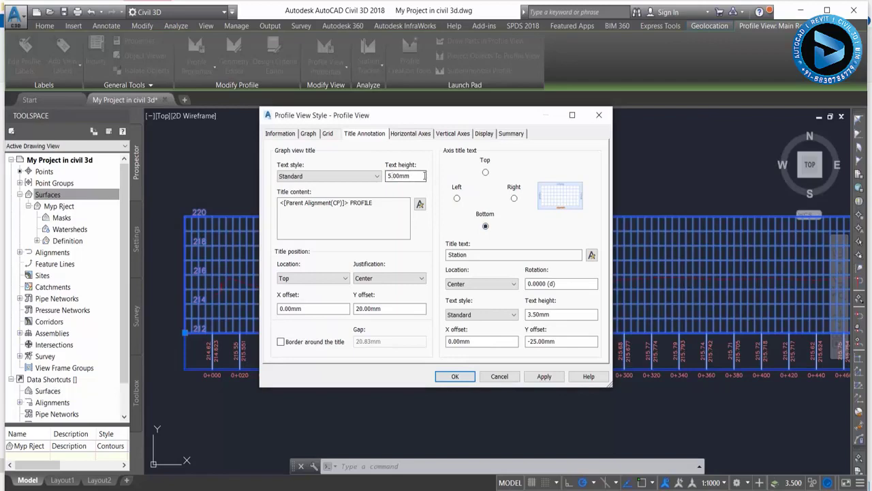
drag(415, 176, 340, 188)
text(10)
click(515, 198)
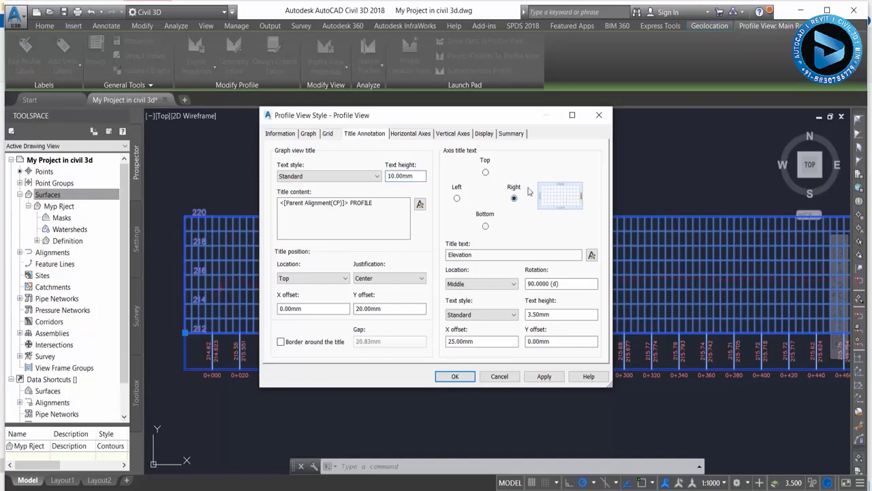
click(486, 173)
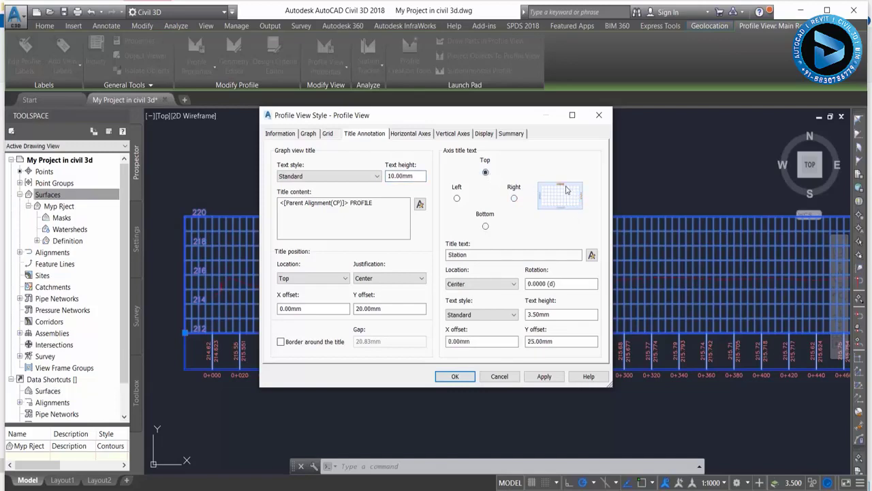
click(485, 226)
click(301, 228)
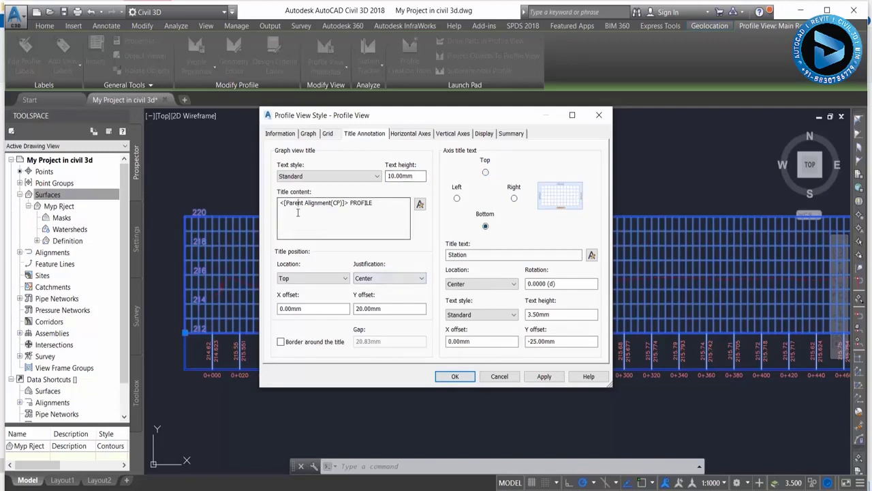
drag(386, 207, 248, 207)
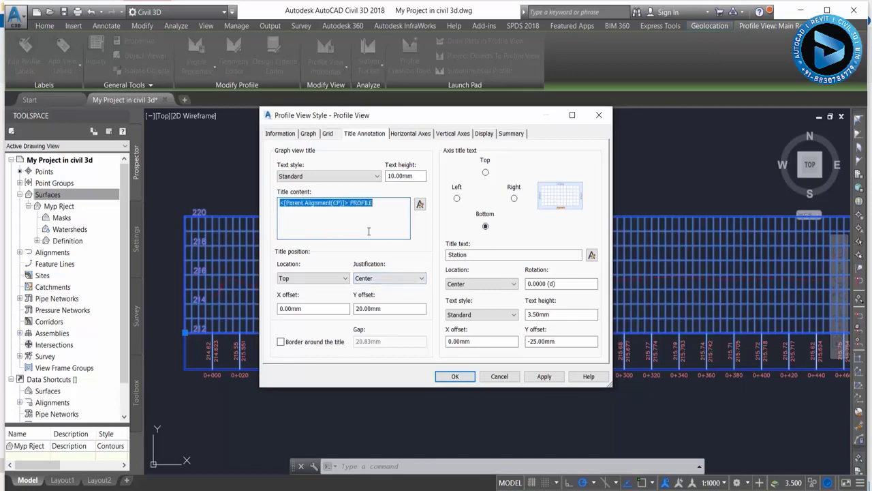
click(544, 376)
click(455, 376)
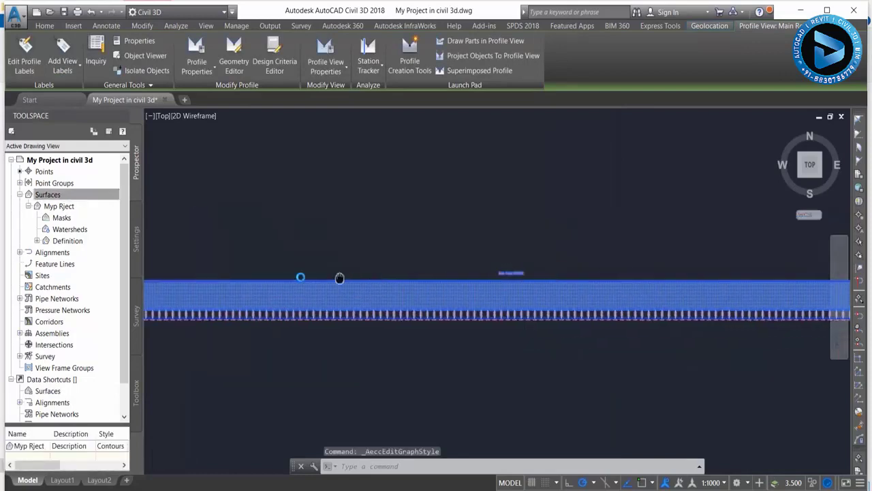
Zoom in to check the enlarged 'Main Road PROFILE' title, then reopen the profile view style.
scroll(413, 286, up, 5)
middle_drag(412, 321, 490, 239)
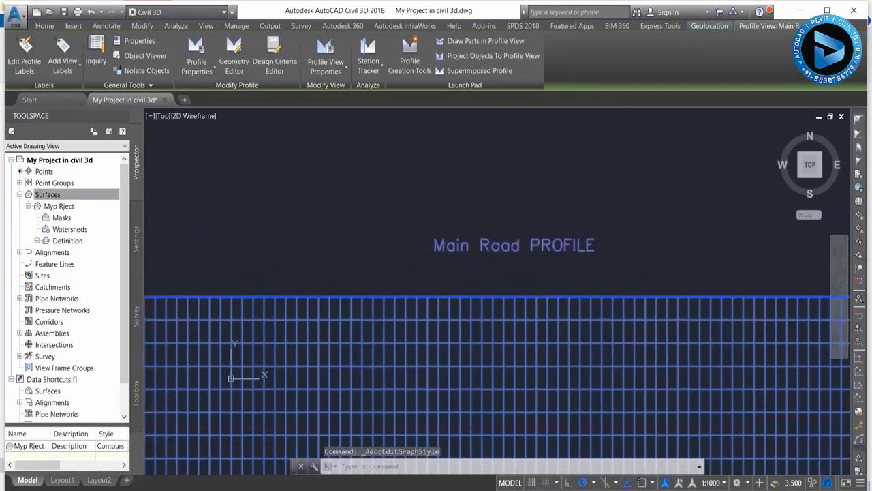
scroll(502, 237, down, 1)
scroll(503, 236, down, 1)
scroll(503, 236, down, 1)
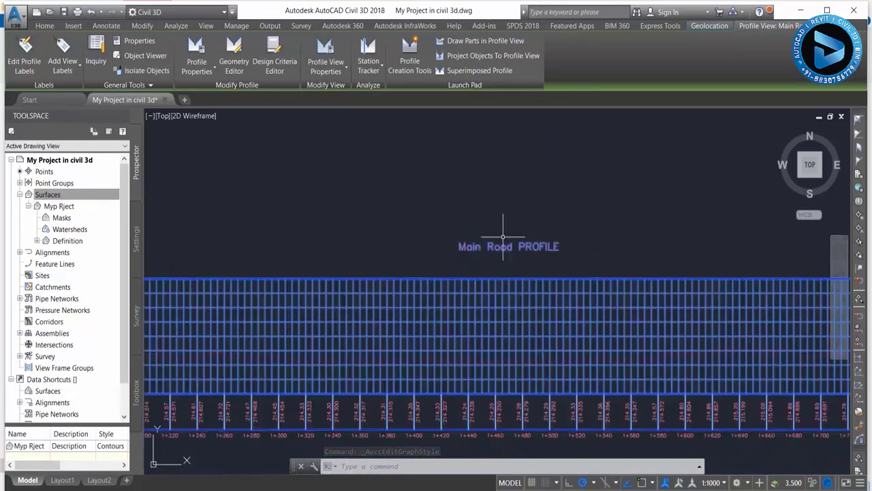
click(328, 76)
click(342, 126)
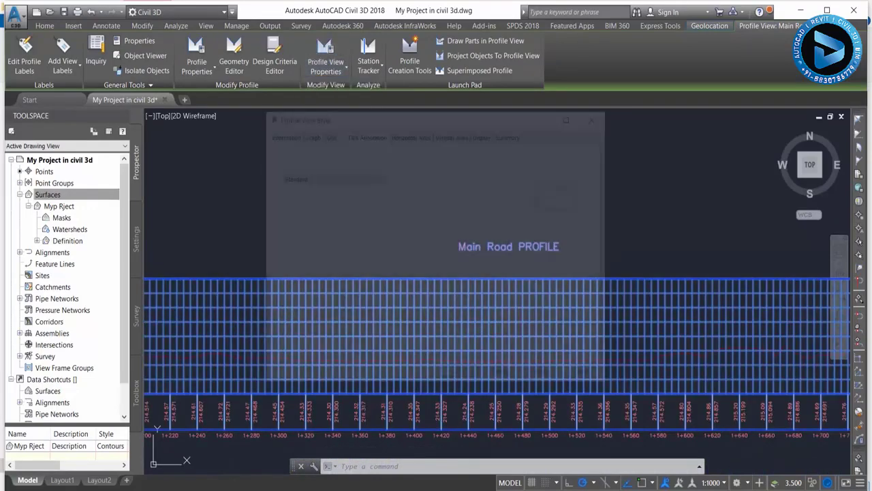
Set the bottom horizontal axis major tick interval to 50 m.
click(411, 133)
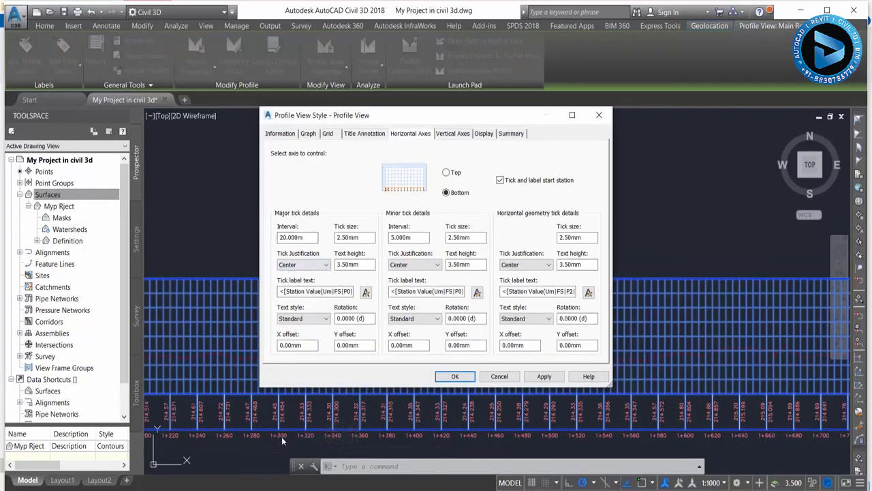
double_click(300, 237)
text(50)
key(Tab)
click(446, 172)
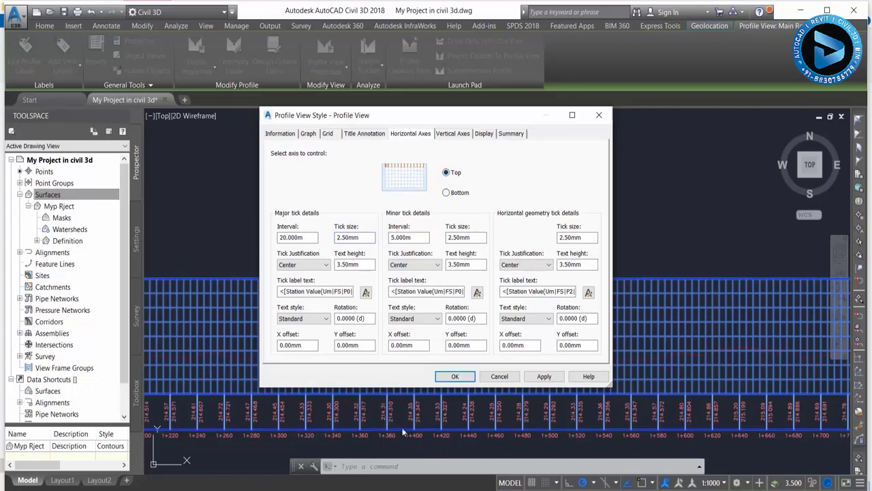
click(446, 194)
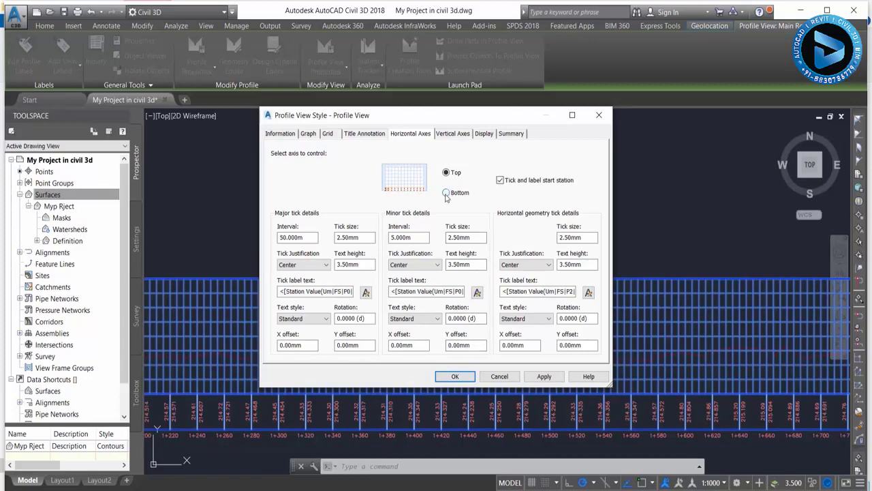
Set the left vertical axis major interval to 1 m and apply the style.
click(455, 135)
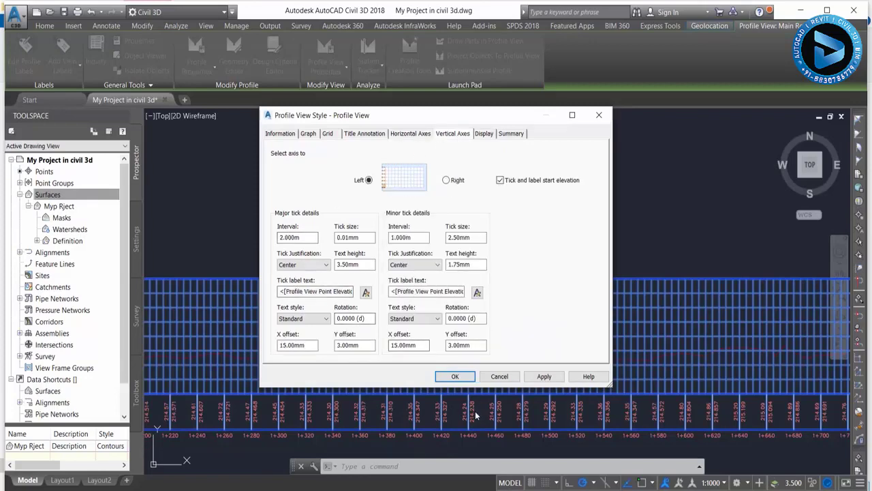
double_click(286, 237)
text(1)
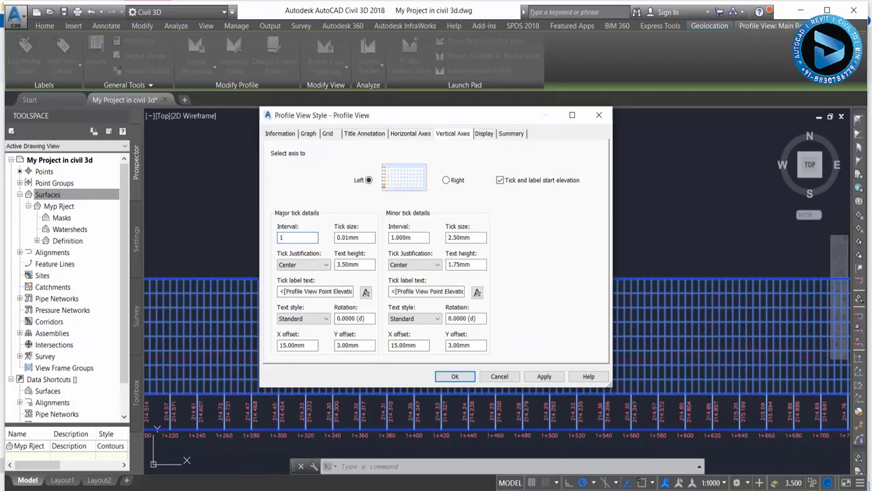
click(551, 376)
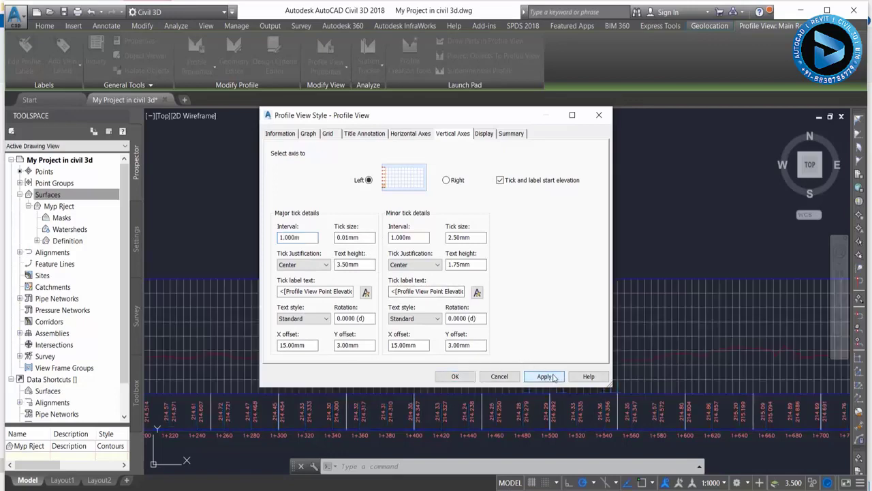
click(455, 376)
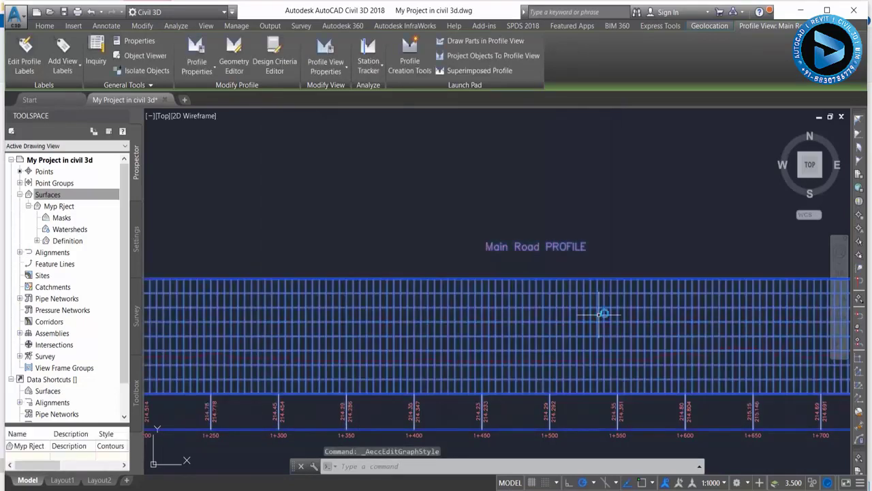
Zoom and pan to check station labels 0+000 through 0+350 on the profile view.
scroll(262, 376, up, 2)
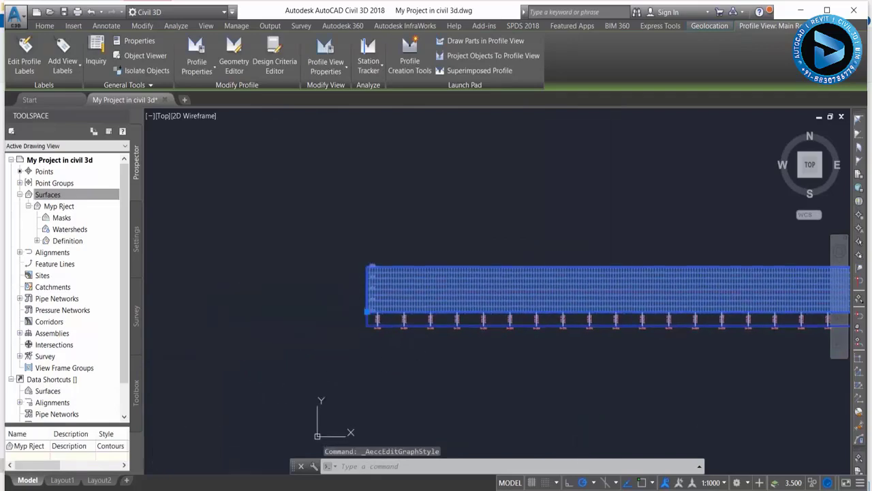
scroll(370, 334, up, 3)
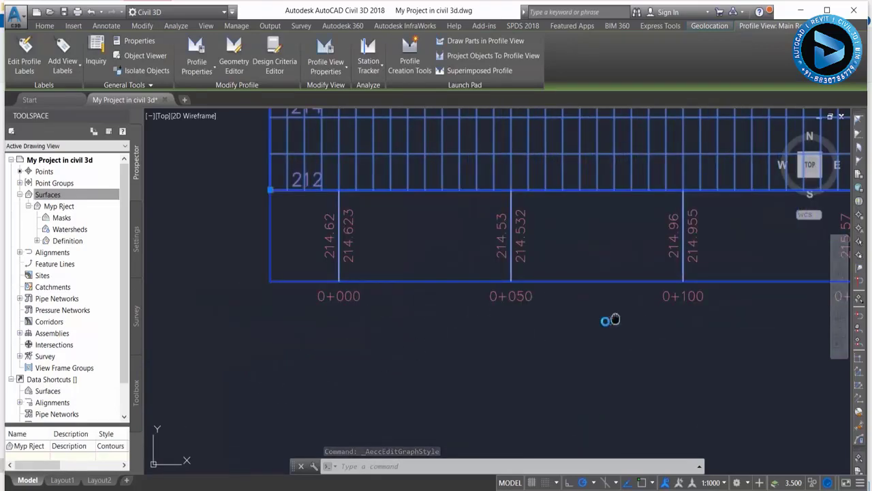
middle_drag(609, 318, 478, 351)
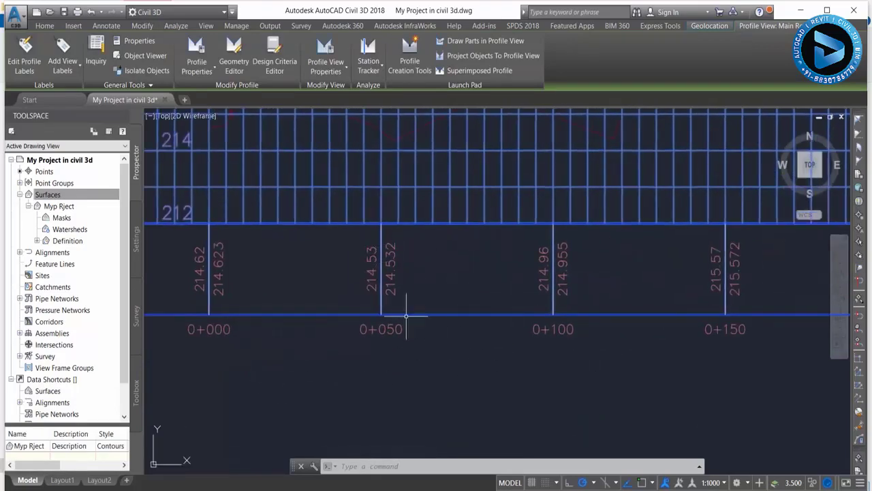
scroll(408, 311, down, 4)
scroll(603, 310, up, 2)
middle_drag(470, 272, 494, 371)
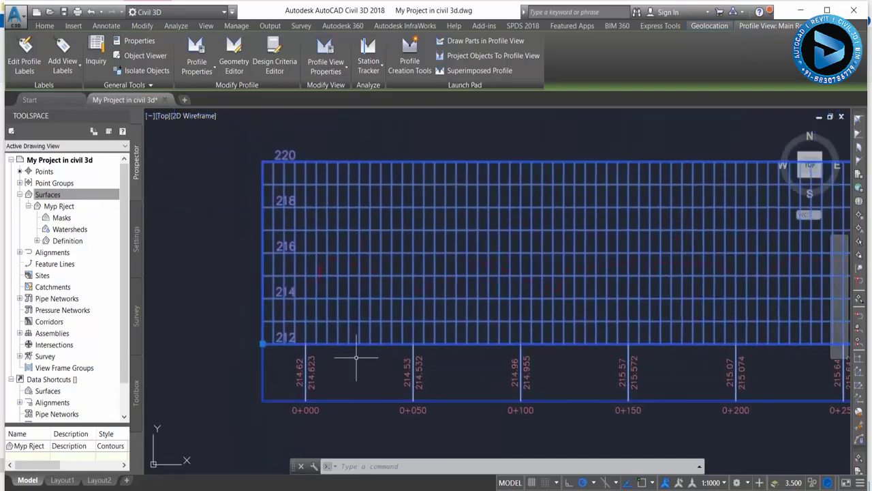
middle_drag(617, 367, 358, 305)
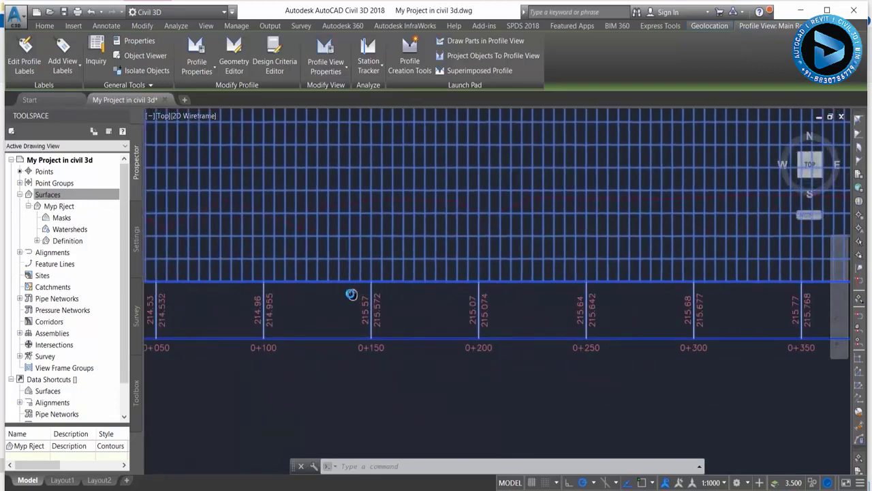
Change the bottom axis major tick interval to 20 m and apply the profile view style.
click(504, 220)
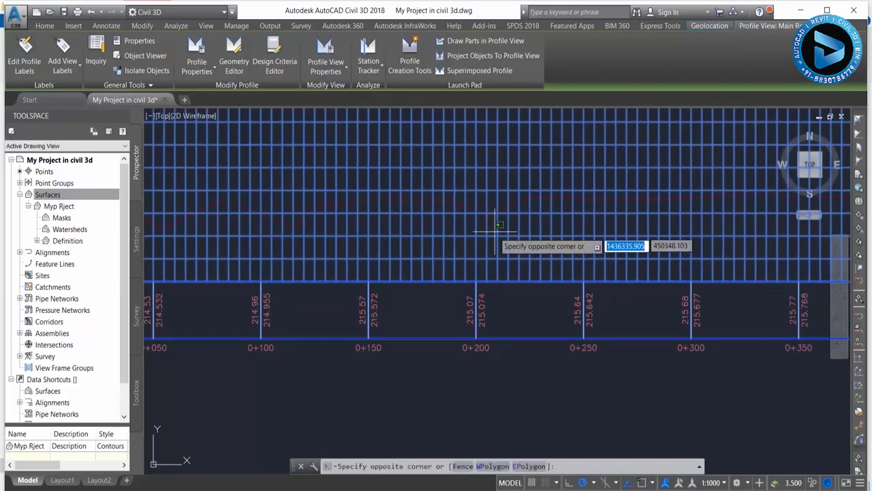
click(336, 72)
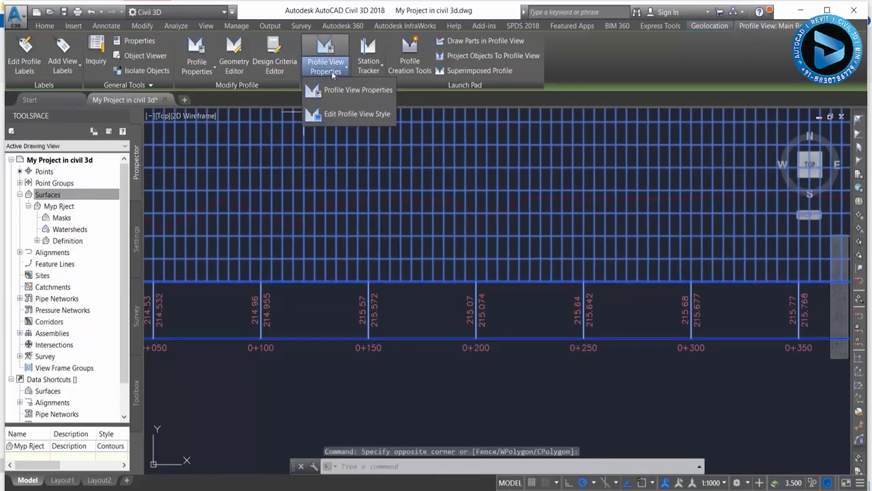
click(346, 114)
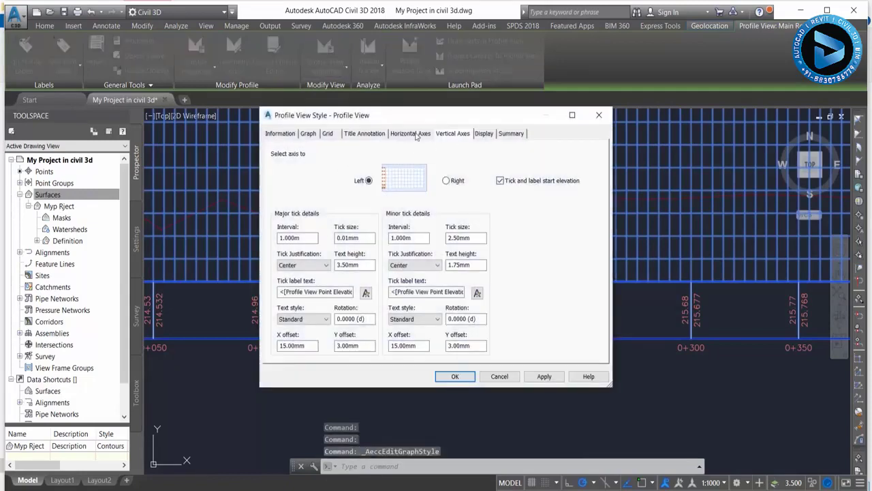
click(412, 133)
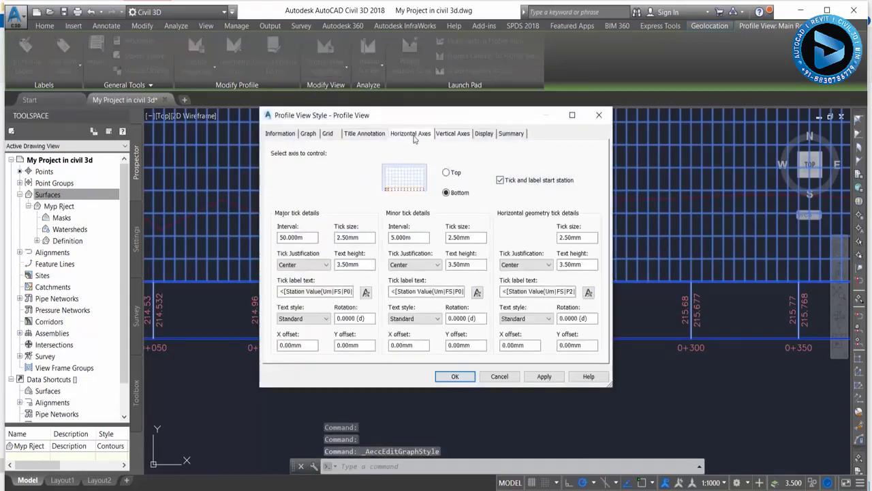
double_click(291, 237)
text(20)
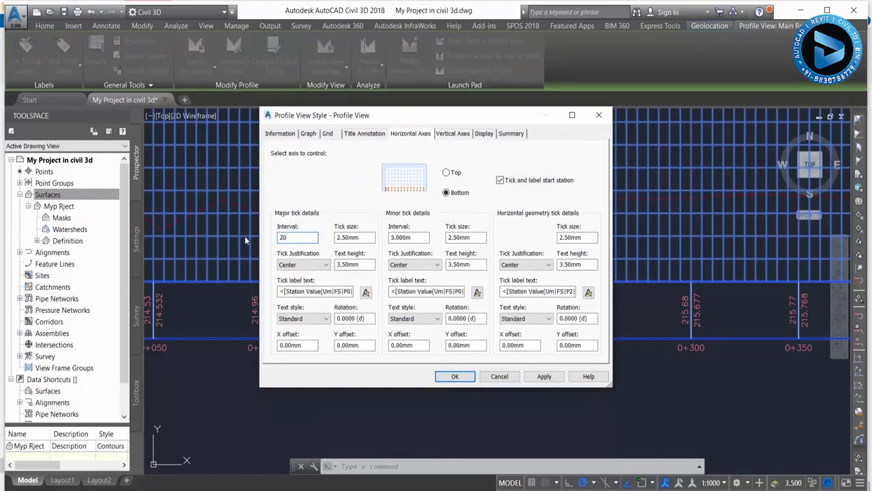
click(359, 236)
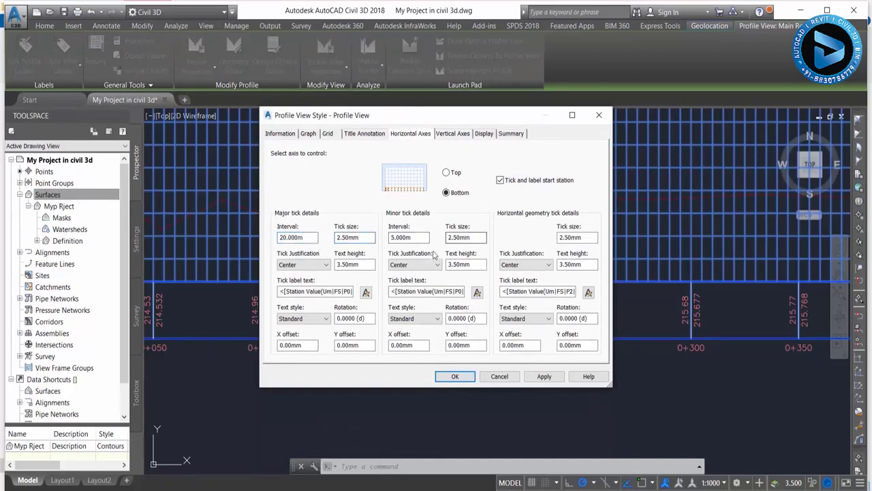
click(459, 136)
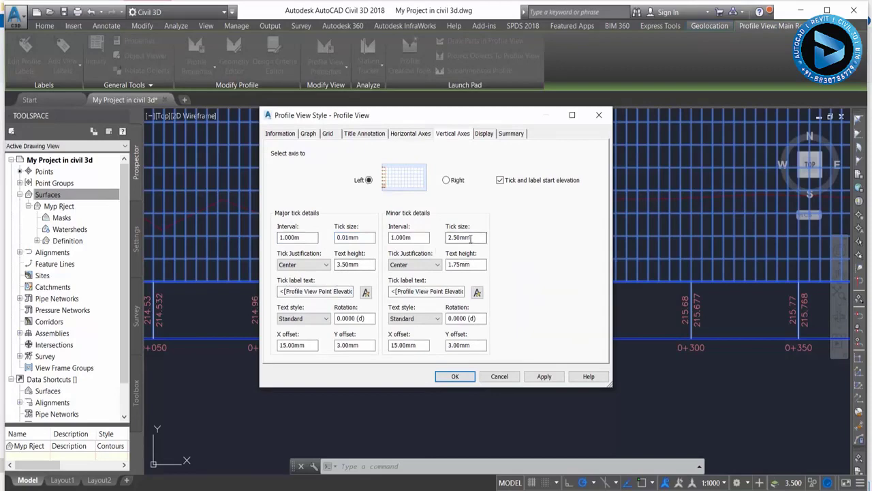
click(483, 136)
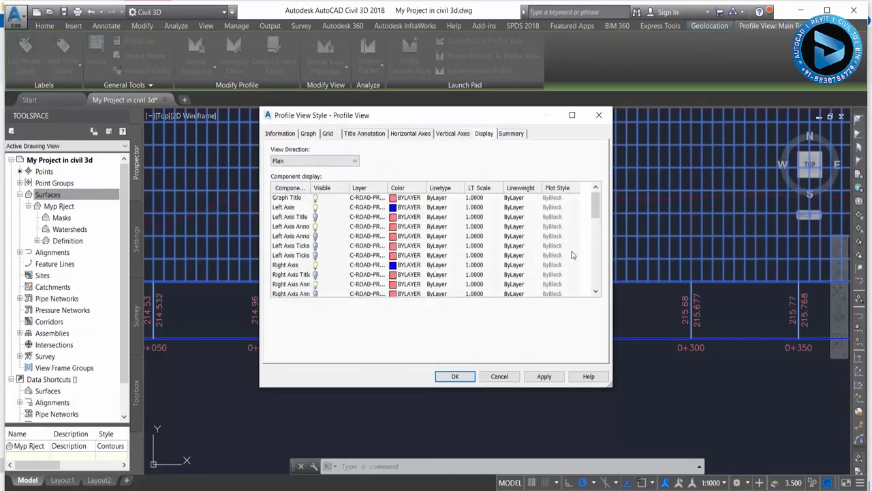
click(538, 377)
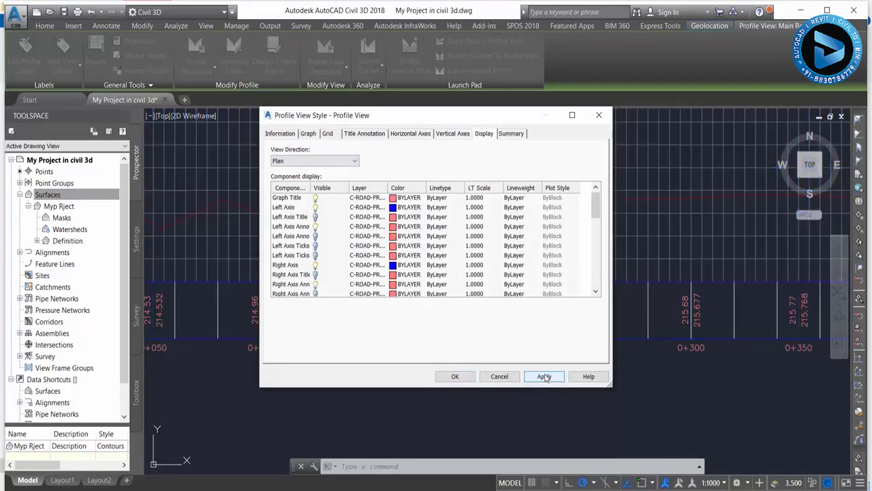
click(455, 376)
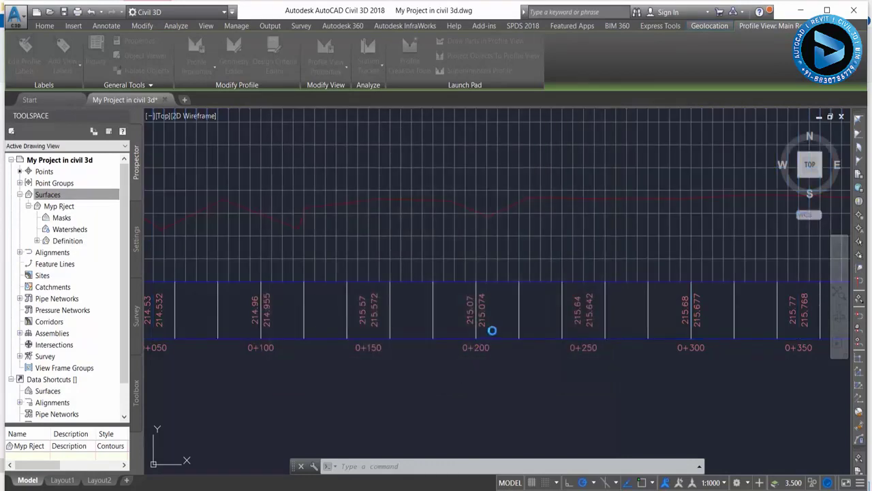
Pan the drawing to bring the whole Main Road profile view into sight.
scroll(497, 327, down, 2)
scroll(524, 327, down, 2)
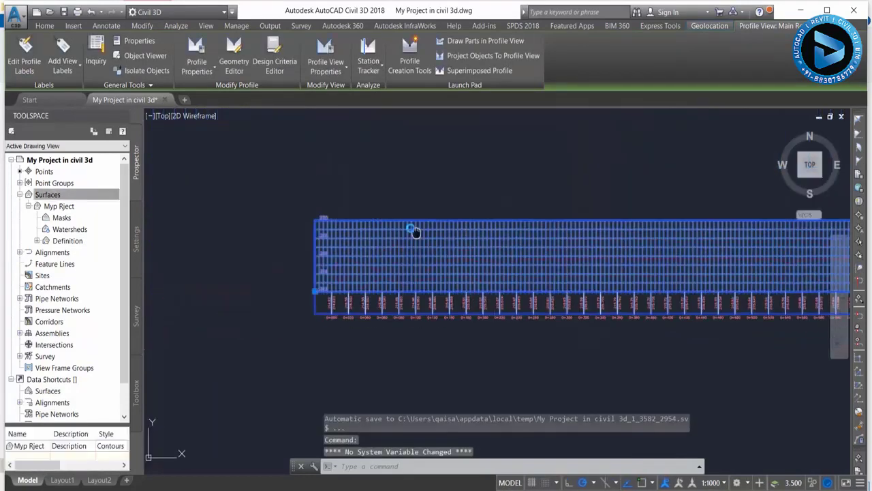
middle_drag(416, 231, 340, 216)
middle_drag(604, 224, 356, 243)
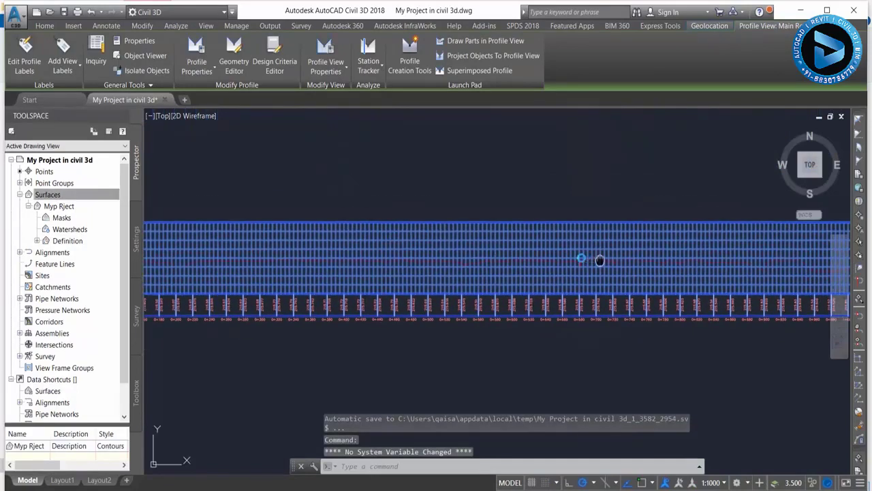
middle_drag(599, 260, 681, 270)
middle_drag(586, 332, 697, 347)
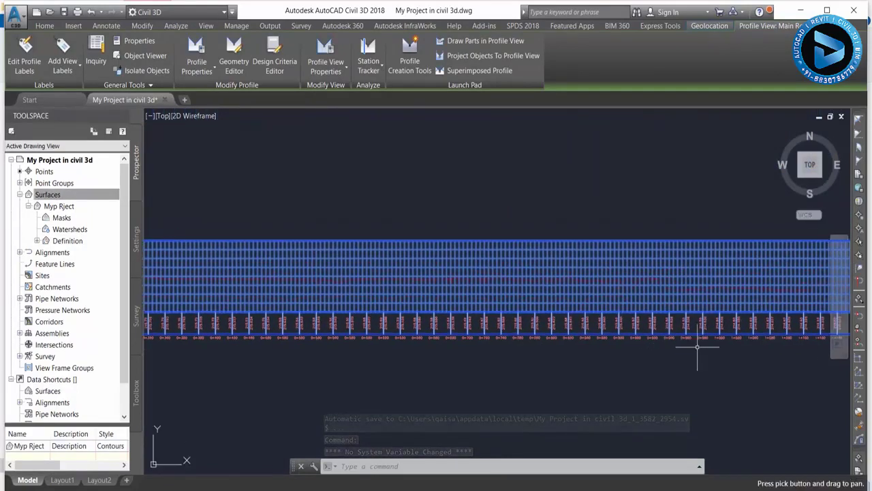
key(Escape)
middle_drag(452, 286, 319, 283)
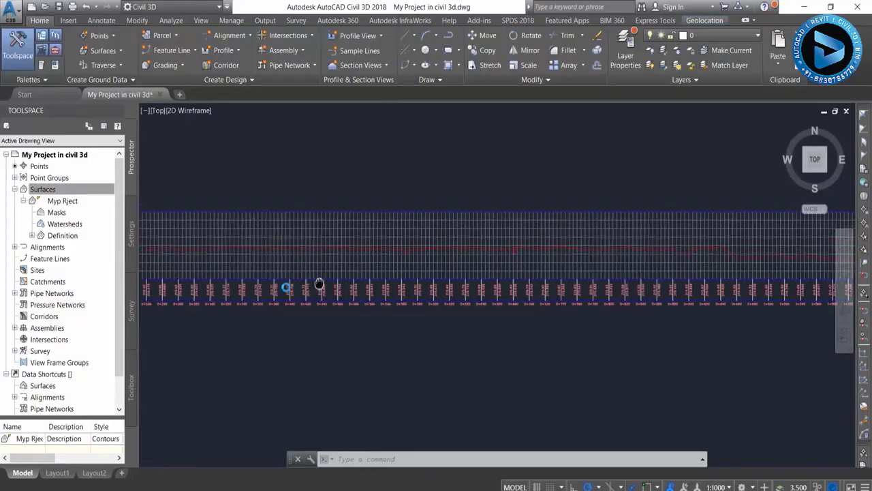
Launch Profile Creation Tools on the Main Road profile view to open Create Profile - Draw New.
scroll(666, 317, up, 2)
scroll(370, 302, down, 2)
scroll(311, 273, down, 1)
scroll(312, 273, up, 3)
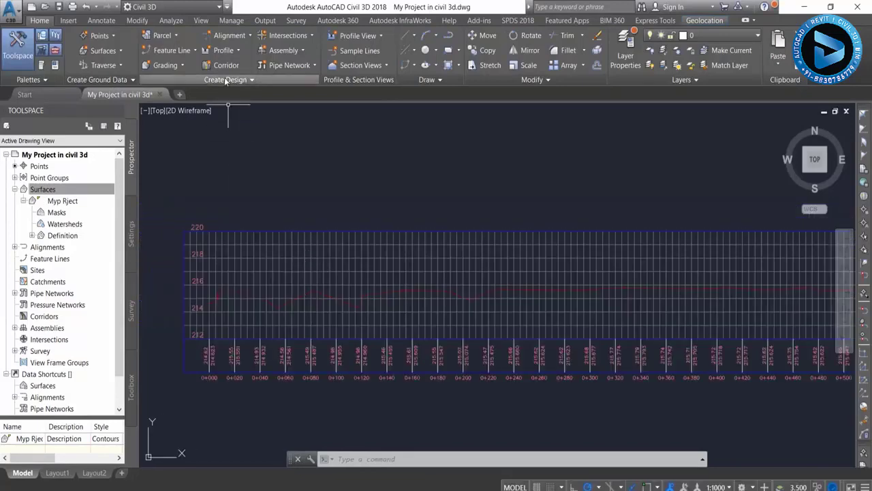
click(224, 51)
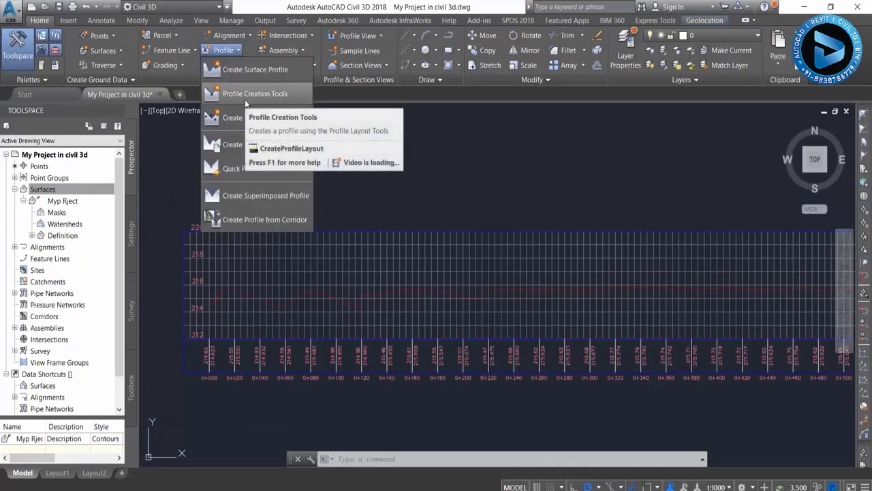
click(286, 94)
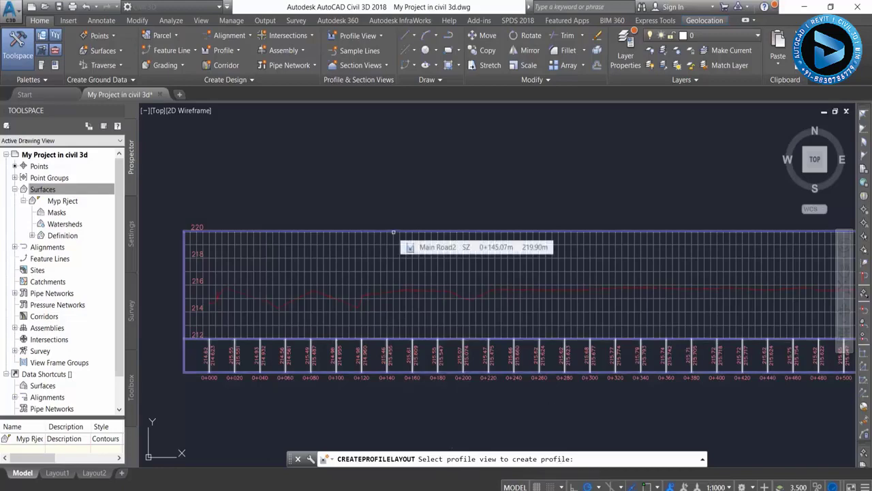
click(393, 232)
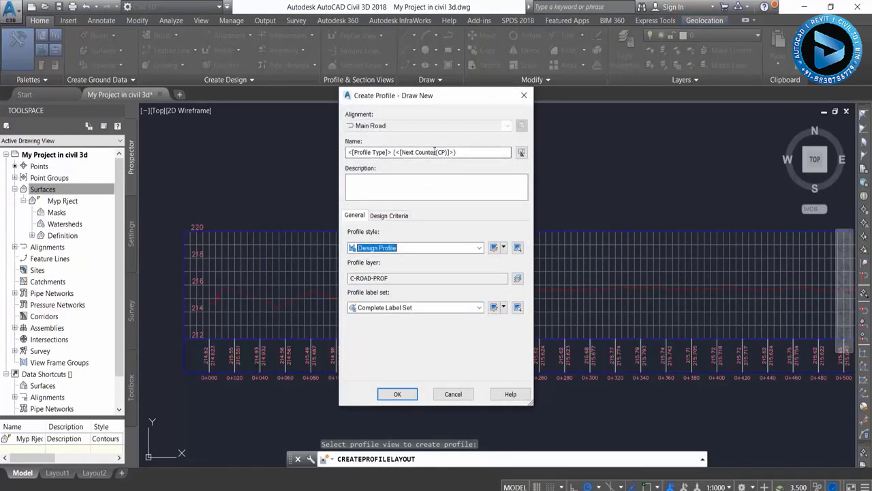
Review the profile name and description, keeping Design Profile as the profile style.
drag(466, 153, 322, 168)
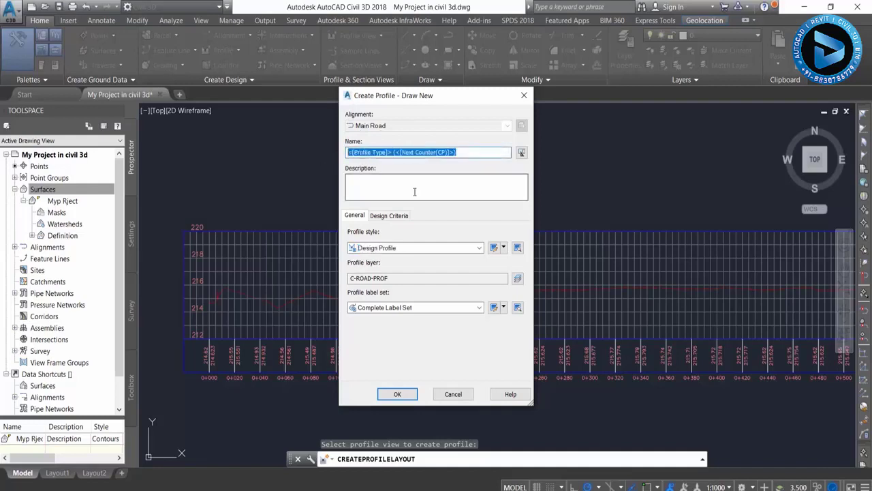
click(414, 192)
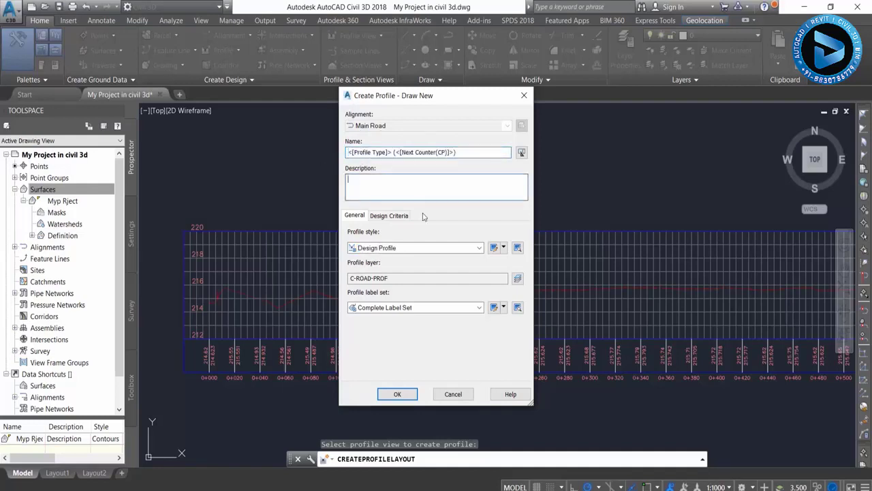
click(367, 250)
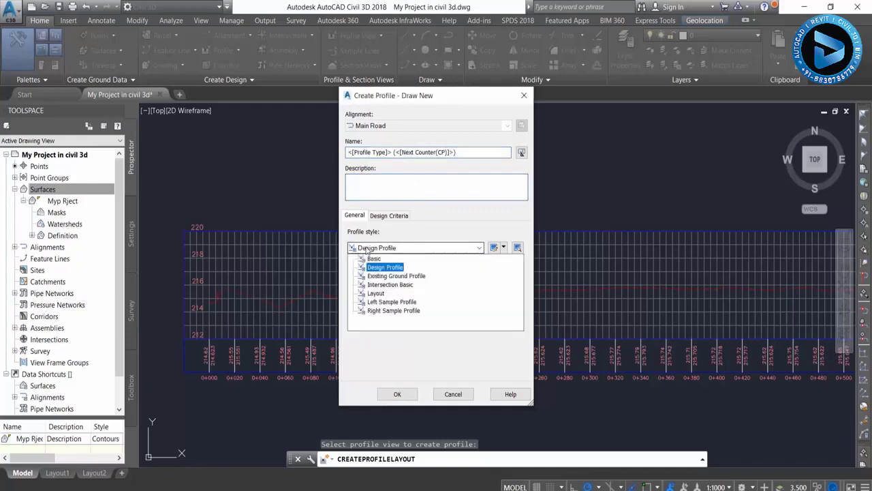
click(368, 268)
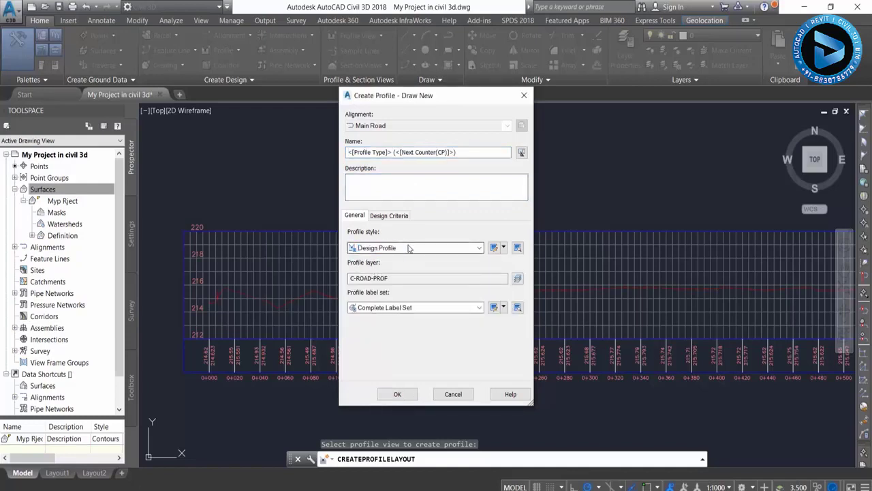
click(372, 251)
Leave criteria-based design switched off and create the profile for layout.
click(393, 217)
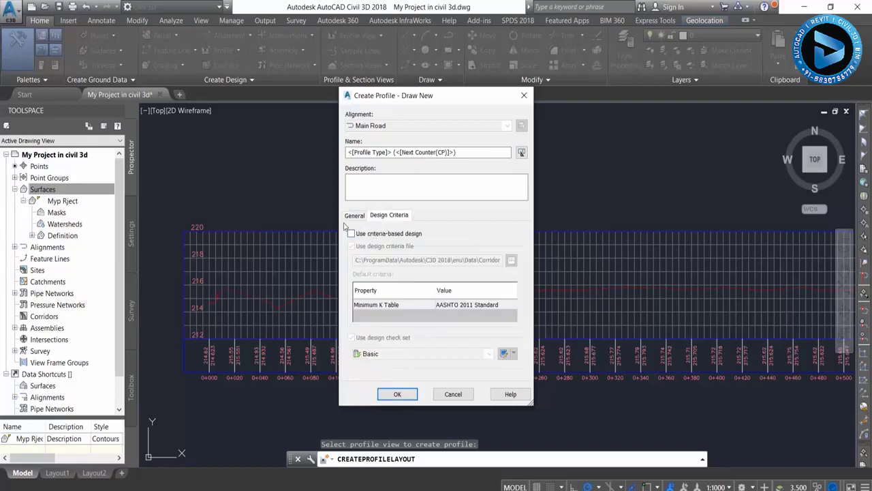
click(372, 234)
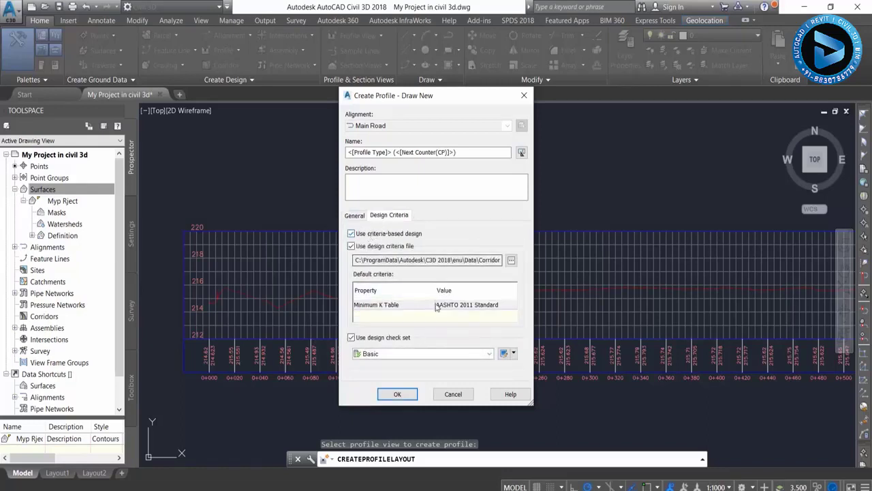
click(455, 311)
click(448, 306)
click(406, 314)
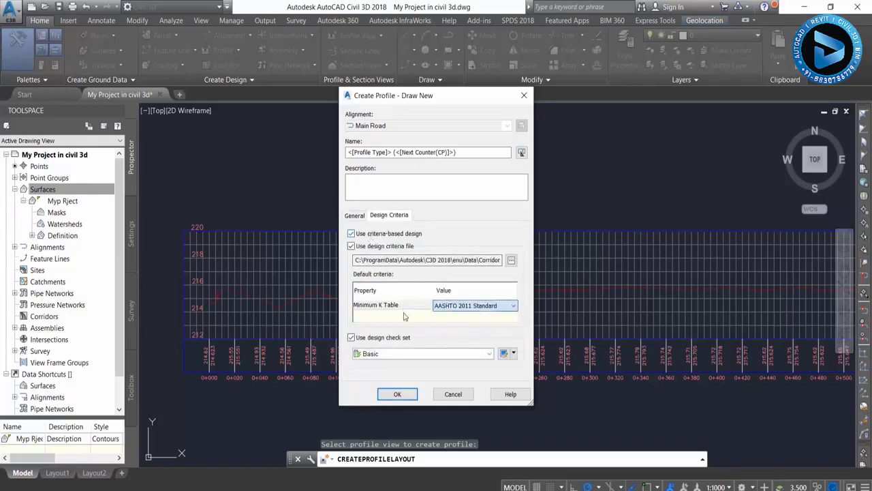
click(352, 233)
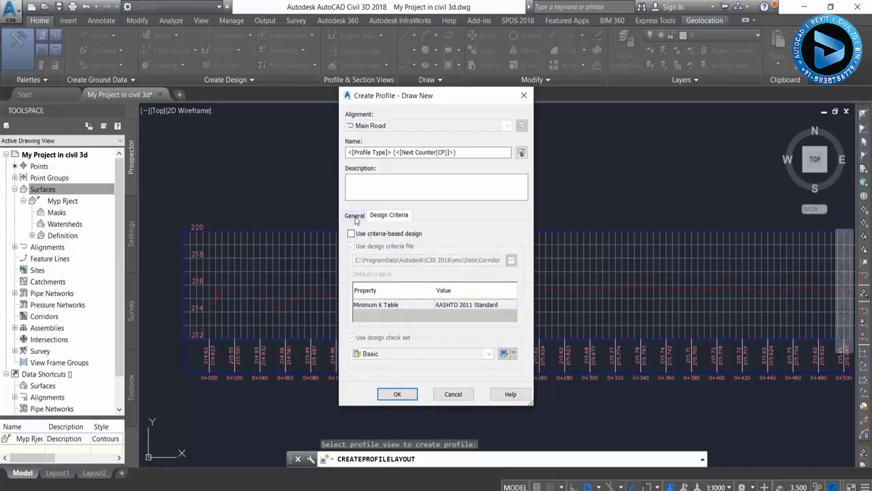
click(355, 216)
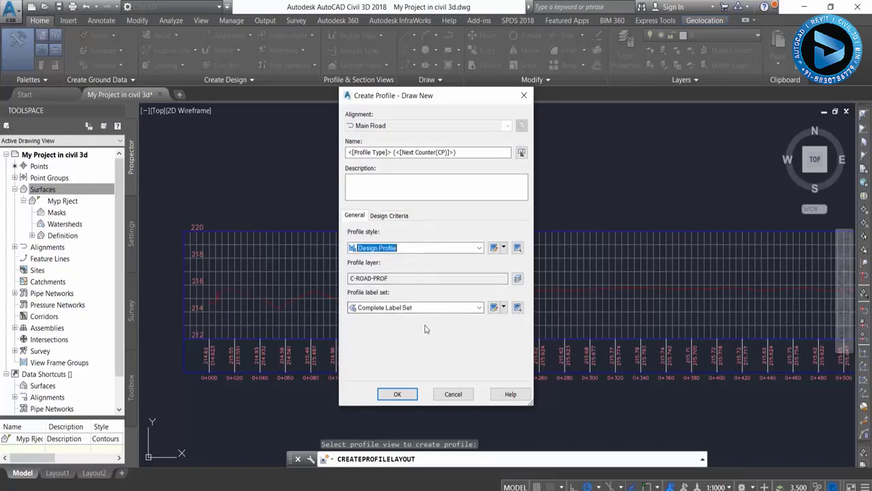
click(396, 395)
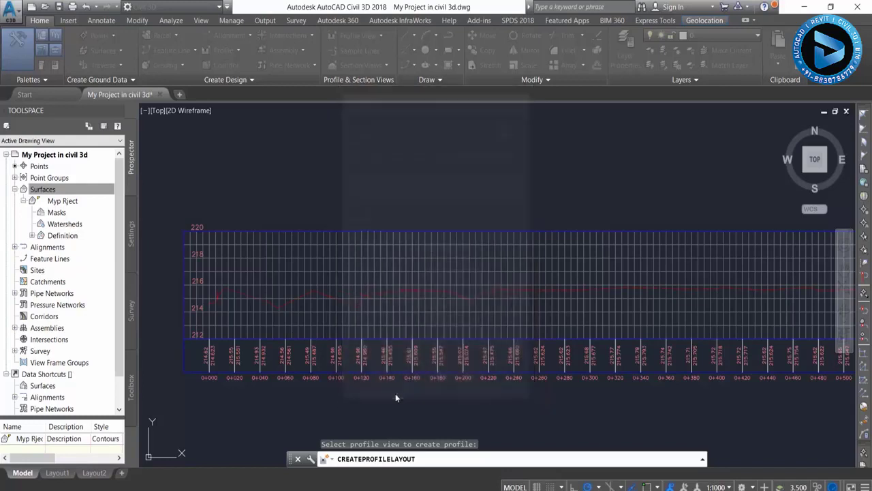
In Curve Settings, set both crest and sag vertical curve lengths to 250, then end the command.
mouse_move(134, 11)
mouse_down()
mouse_move(248, 114)
mouse_move(296, 127)
mouse_up()
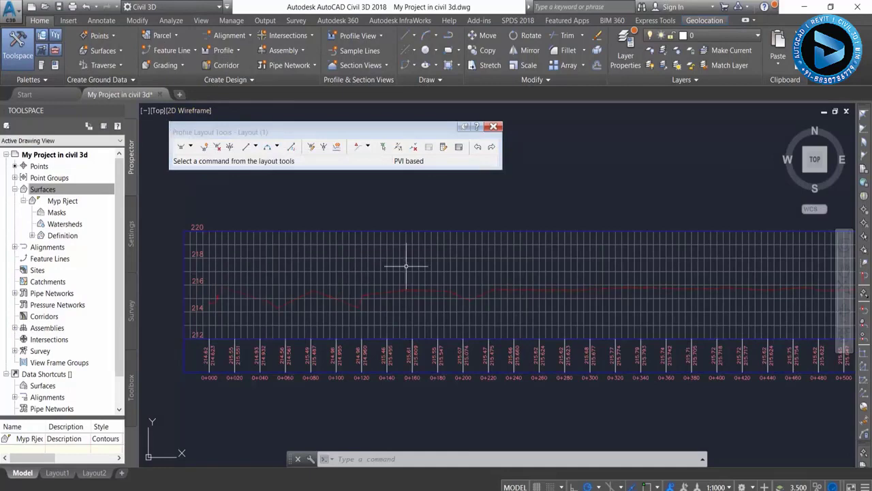
click(190, 148)
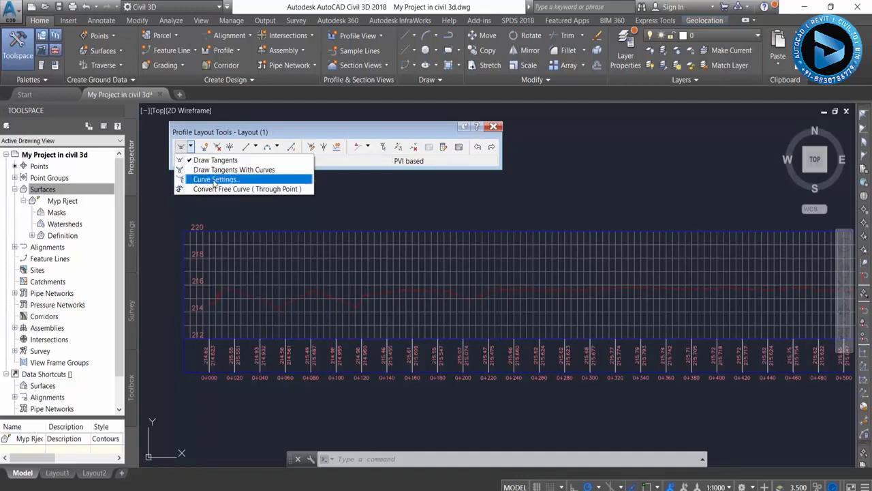
click(234, 180)
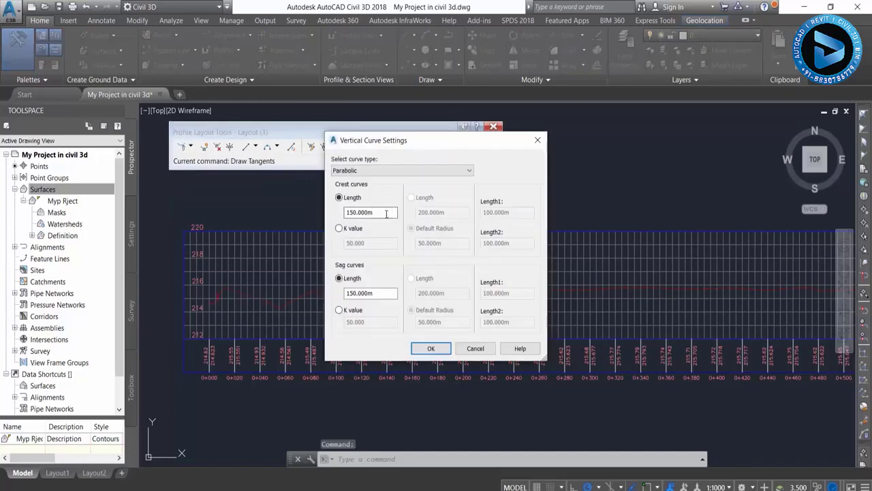
click(389, 213)
click(366, 294)
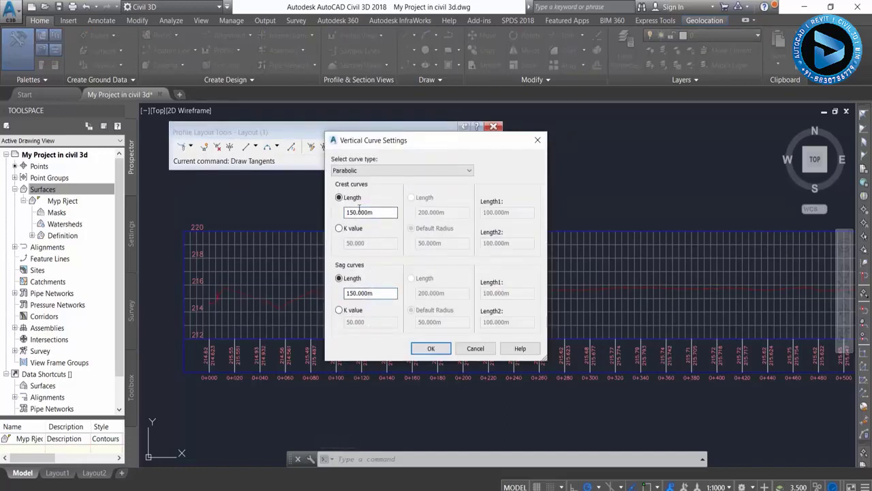
drag(369, 212, 324, 222)
text(250m)
drag(386, 293, 250, 295)
text(250)
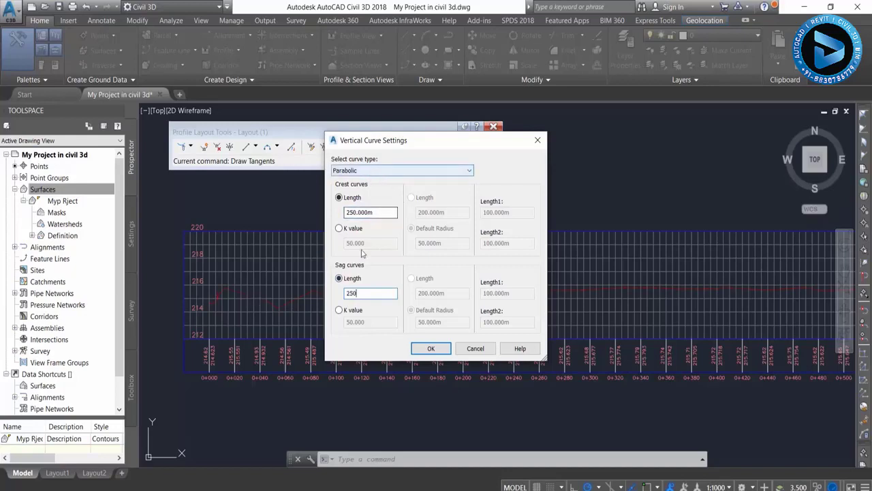
click(430, 348)
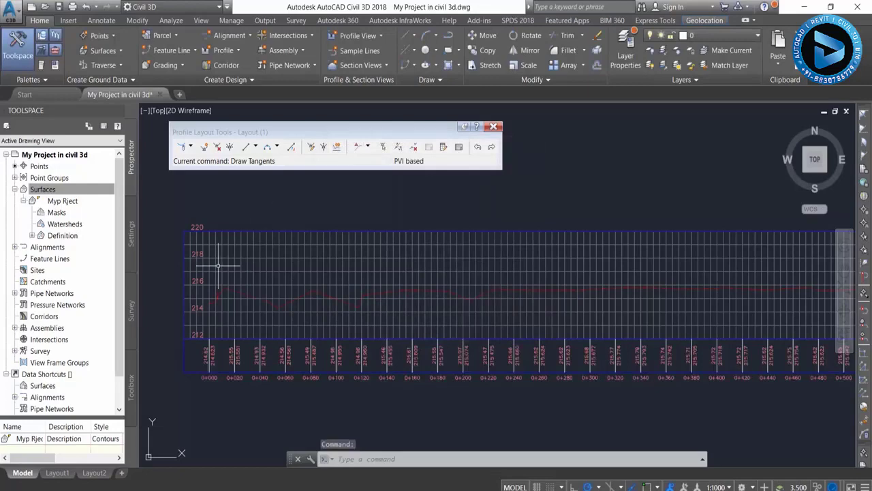
key(Return)
scroll(446, 287, down, 2)
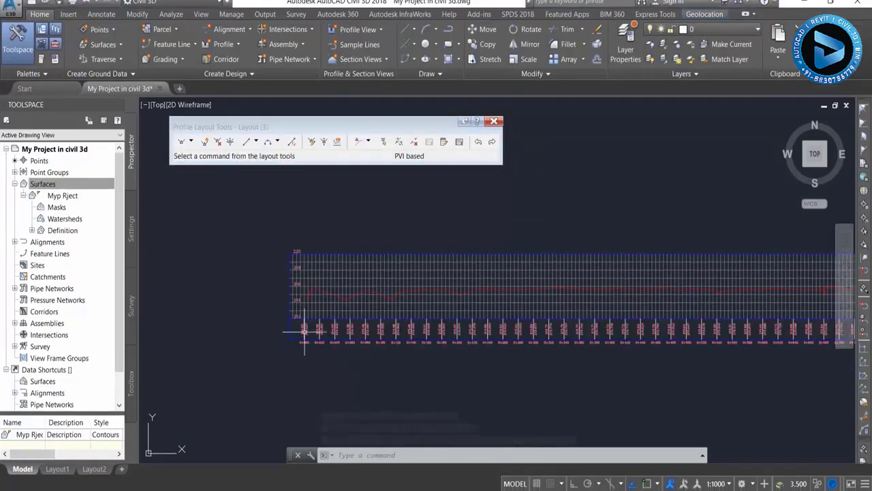
Reopen Vertical Curve Settings and confirm parabolic 250 m crest and sag curves.
scroll(306, 251, up, 1)
scroll(314, 252, up, 3)
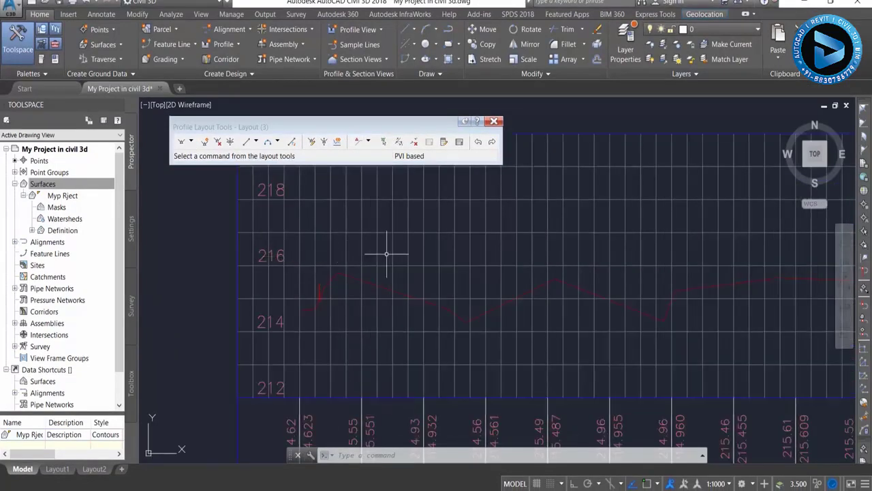
mouse_move(442, 243)
shift+middle_down()
mouse_move(485, 240)
mouse_move(272, 266)
shift+middle_up()
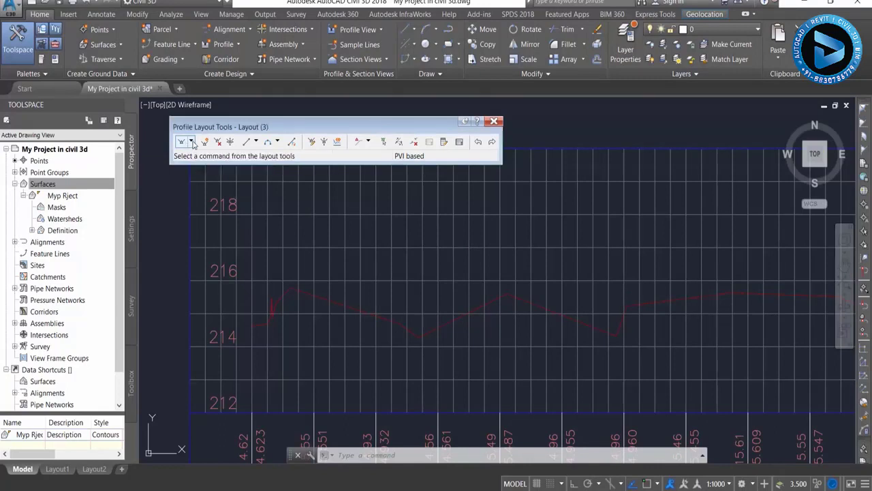
click(192, 142)
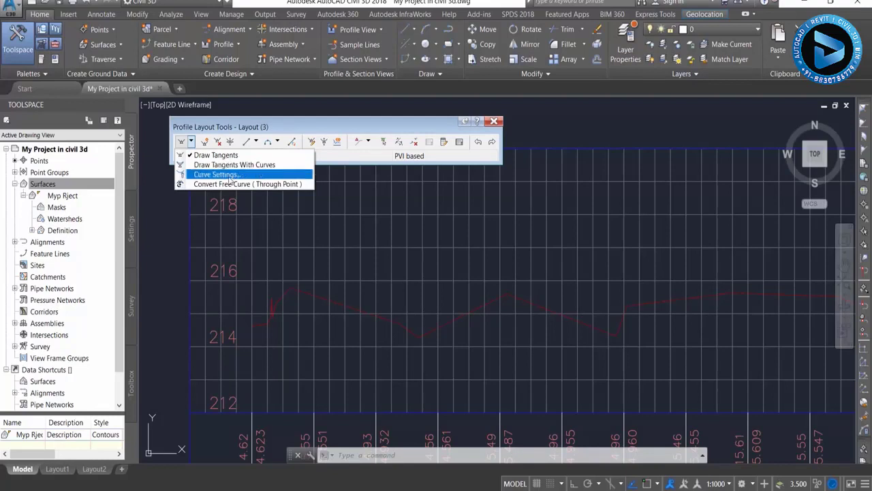
click(231, 179)
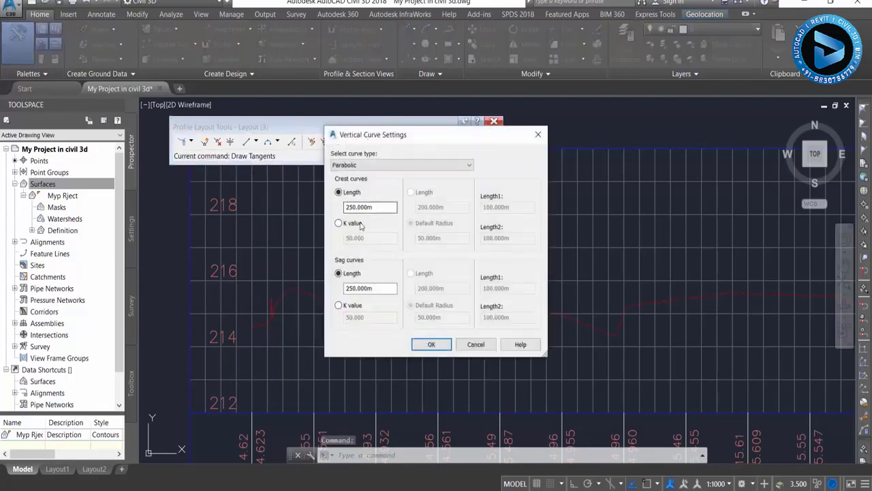
click(431, 344)
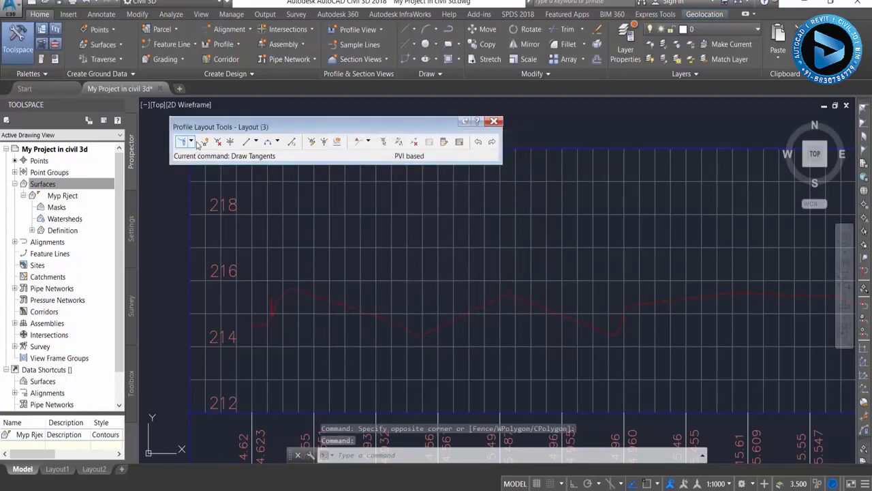
click(192, 142)
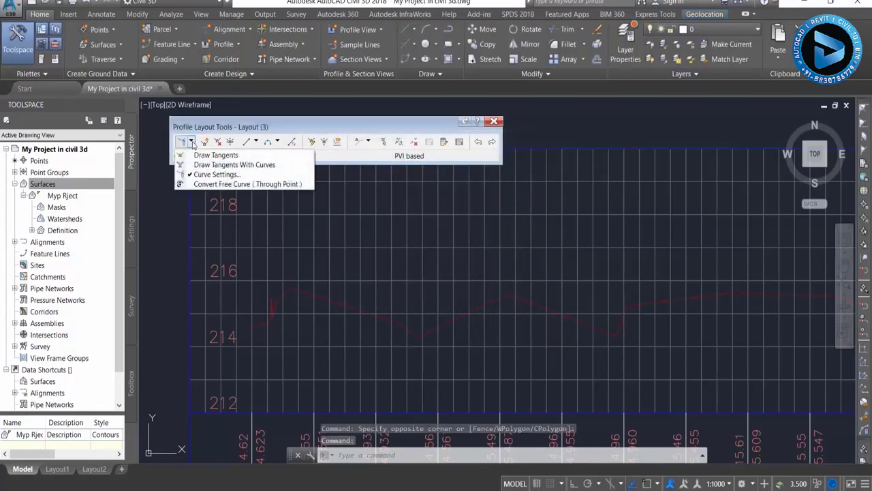
Start Draw Tangents with Curves and zoom the profile view out and back in.
click(224, 165)
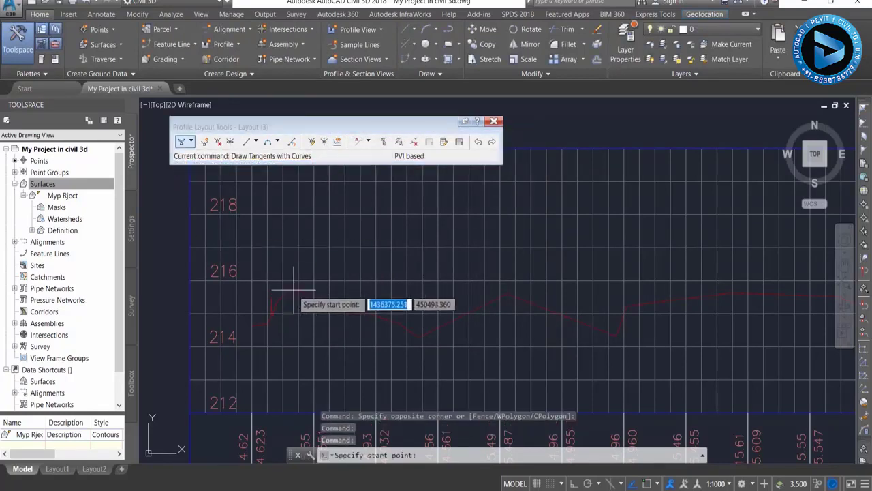
scroll(294, 289, down, 4)
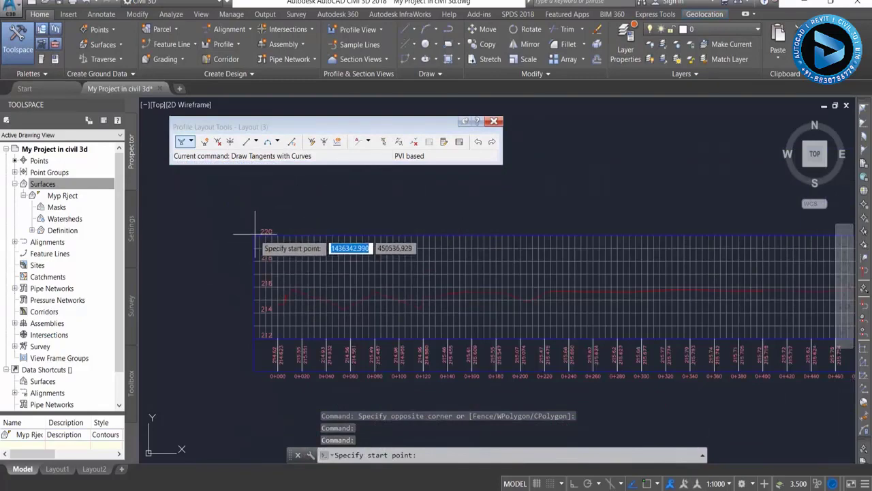
scroll(279, 251, up, 2)
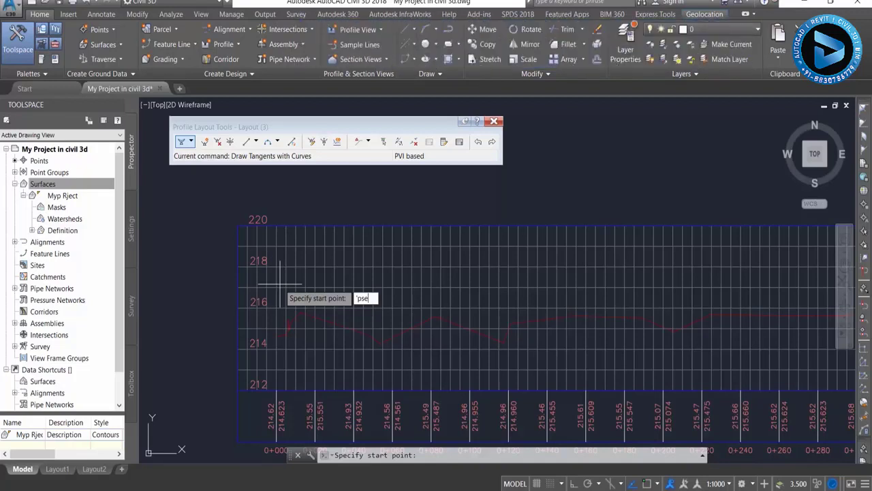
Place the start point at station 0, elevation 216.5, and the next at station 250, elevation 218.5.
key(Return)
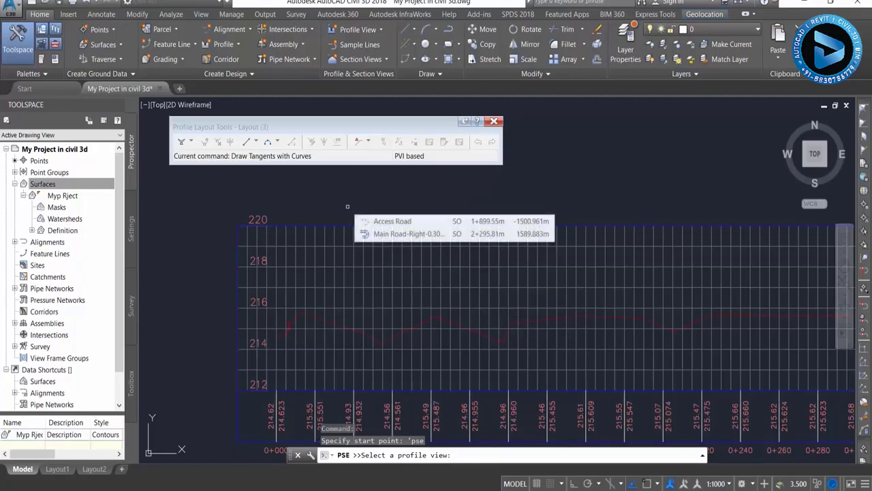
click(316, 224)
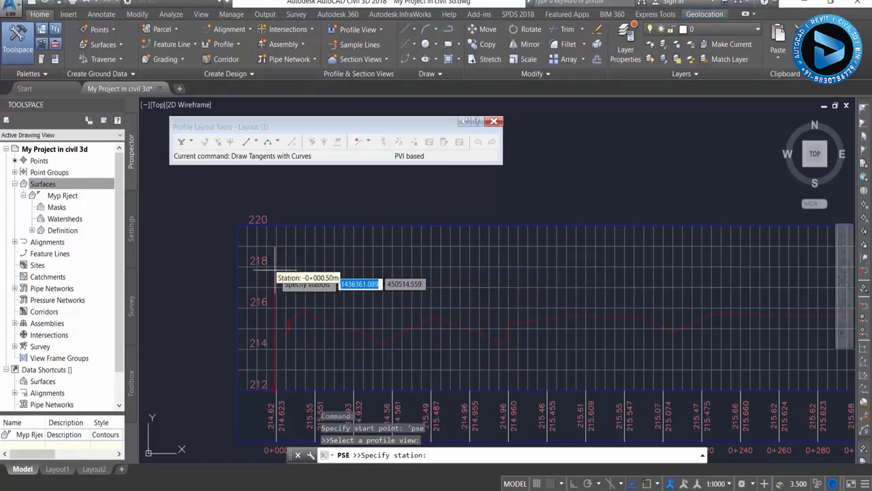
text(0)
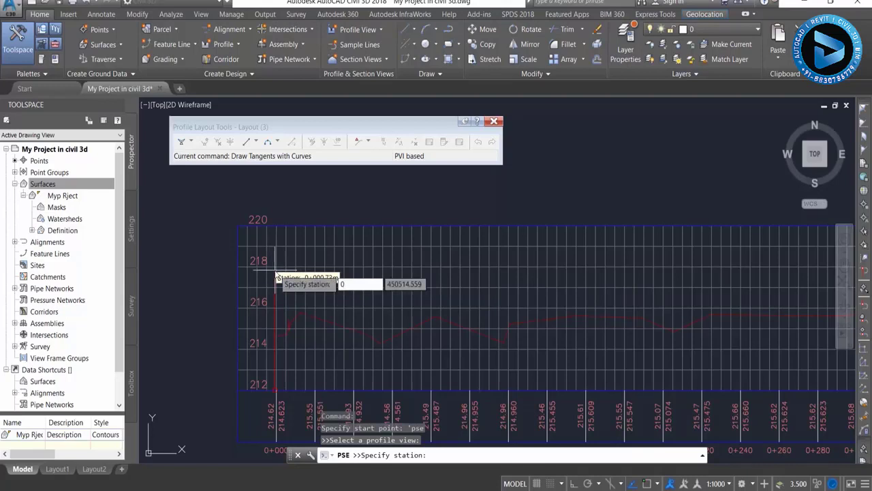
key(Return)
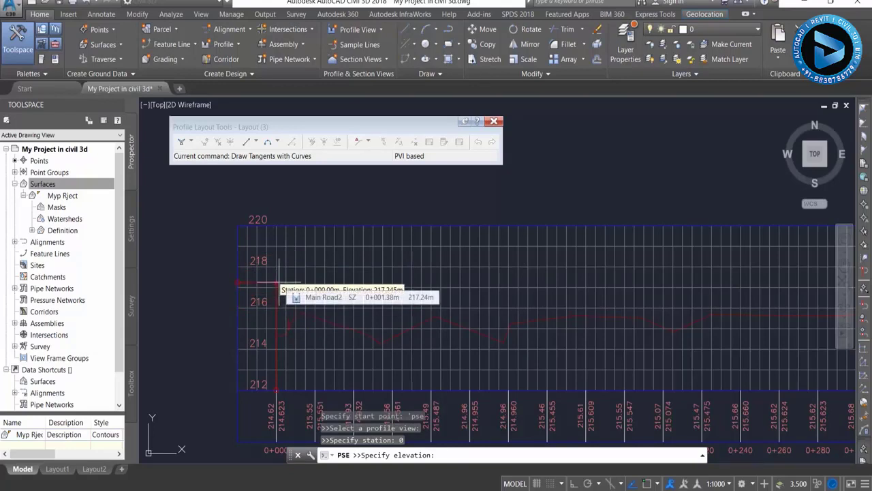
text(216.5)
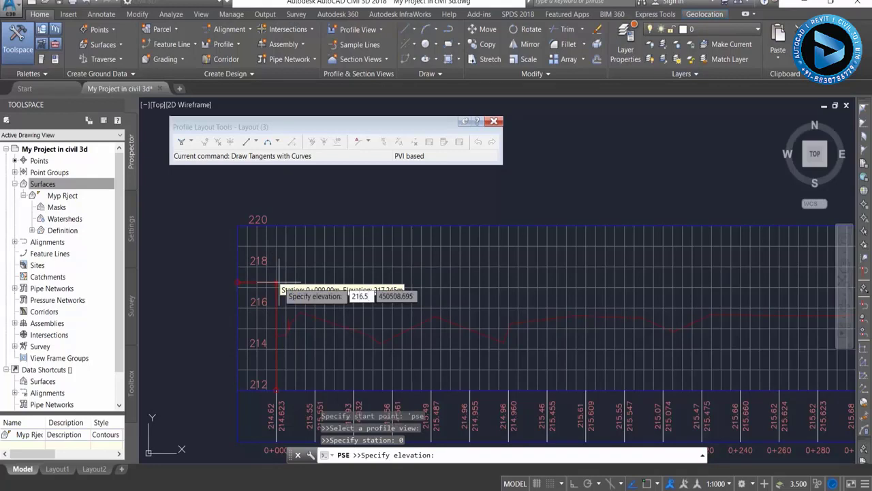
key(Return)
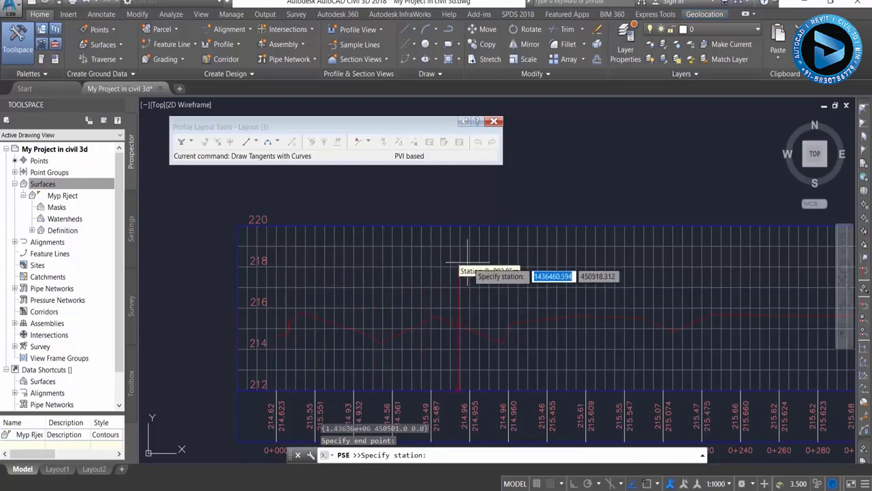
scroll(473, 265, down, 2)
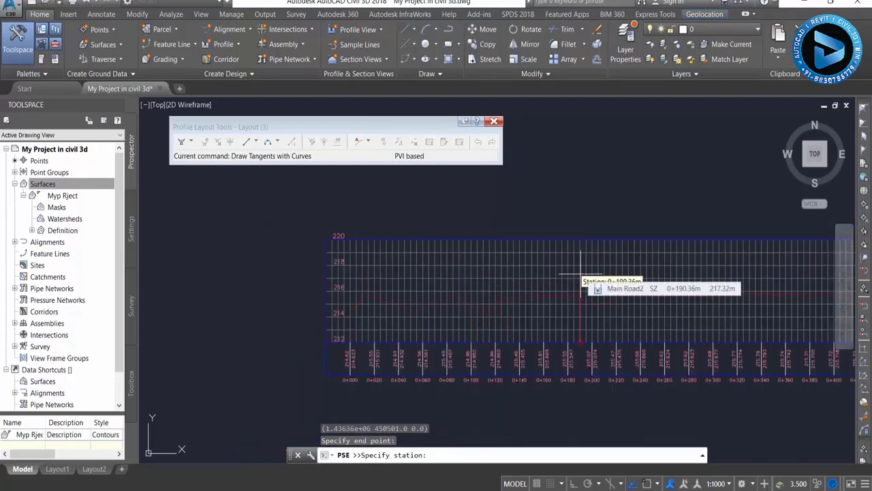
text(250)
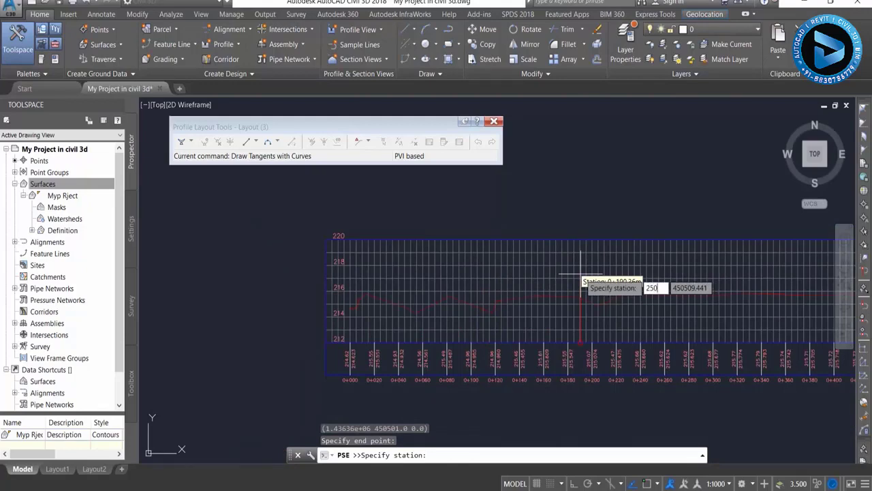
key(Return)
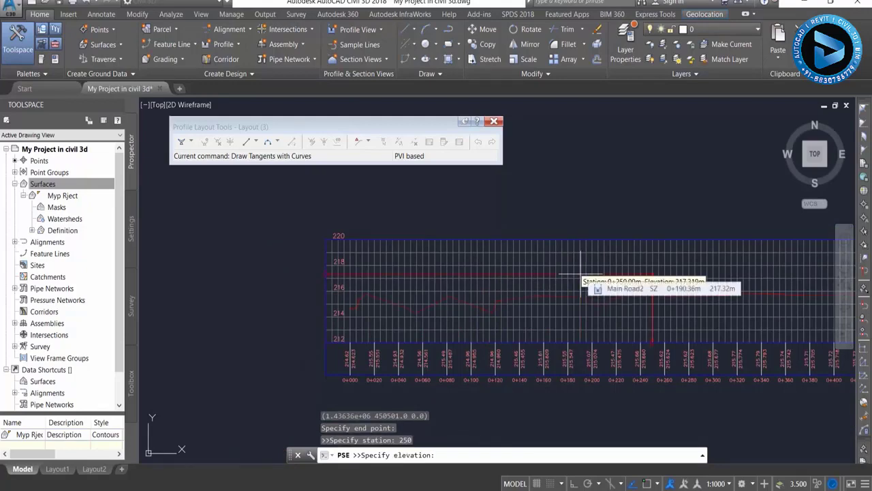
text(218.5)
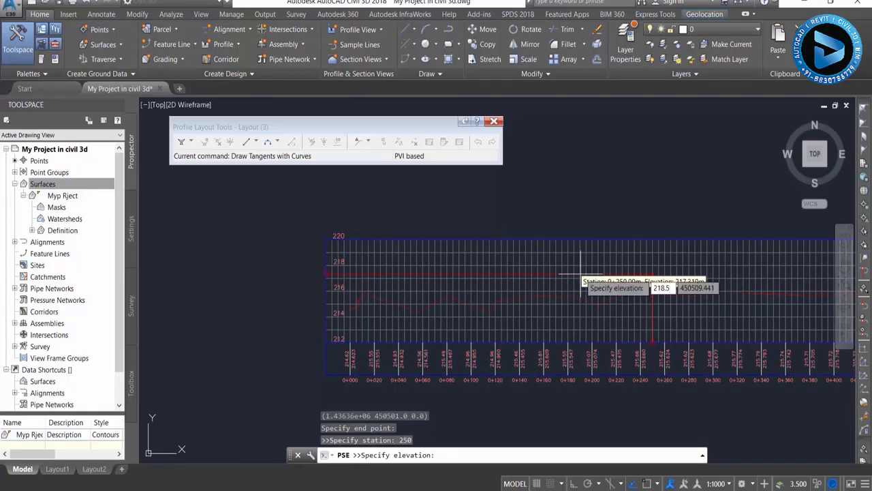
key(Return)
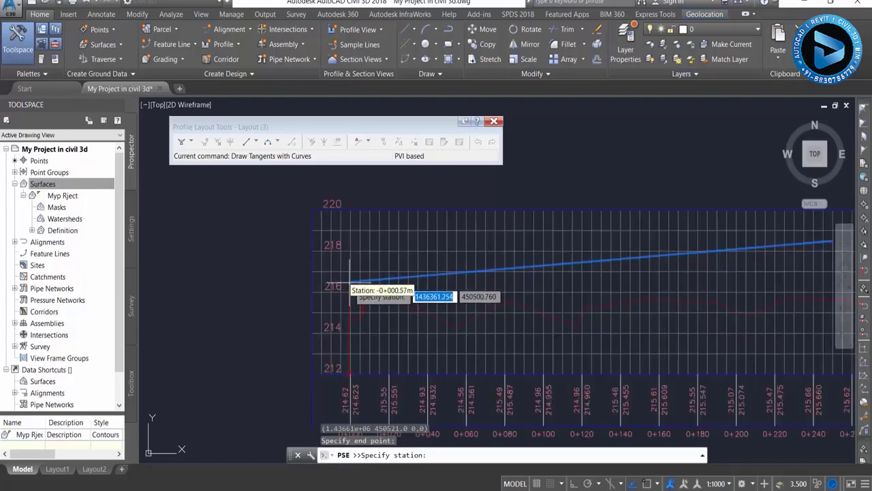
Add the next profile point at station 600 with elevation 216.25.
scroll(624, 258, up, 2)
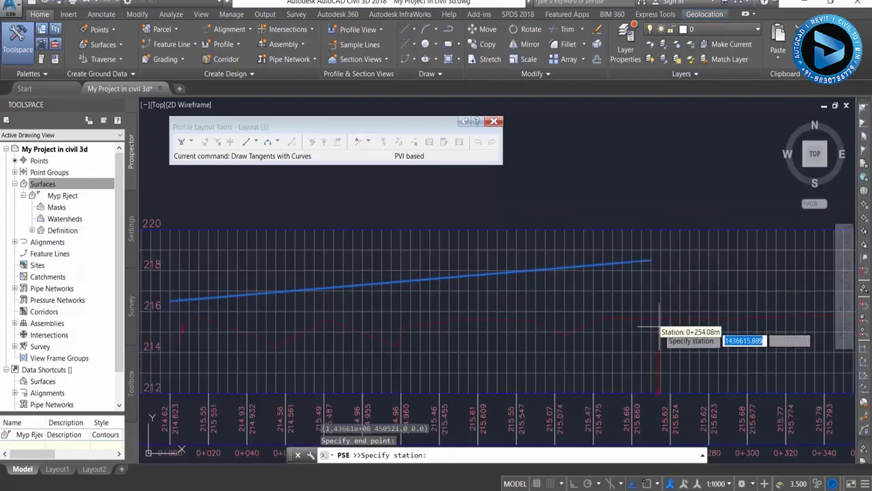
scroll(552, 290, down, 2)
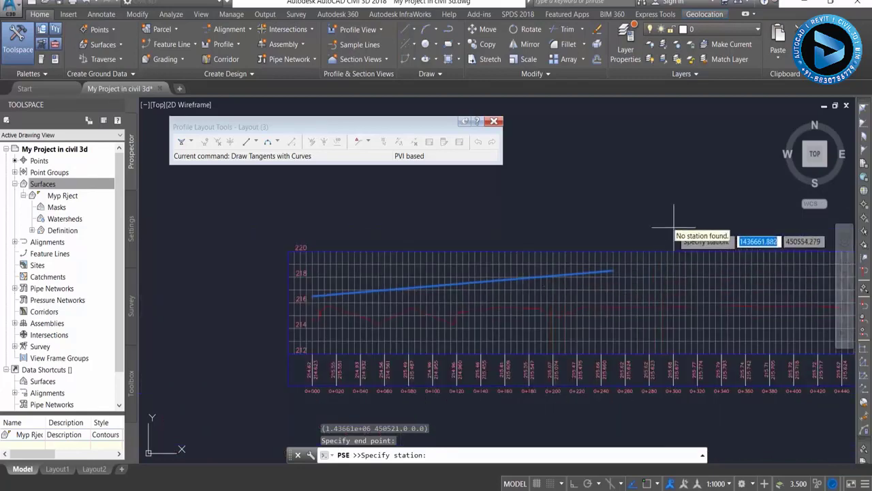
middle_drag(673, 225, 343, 224)
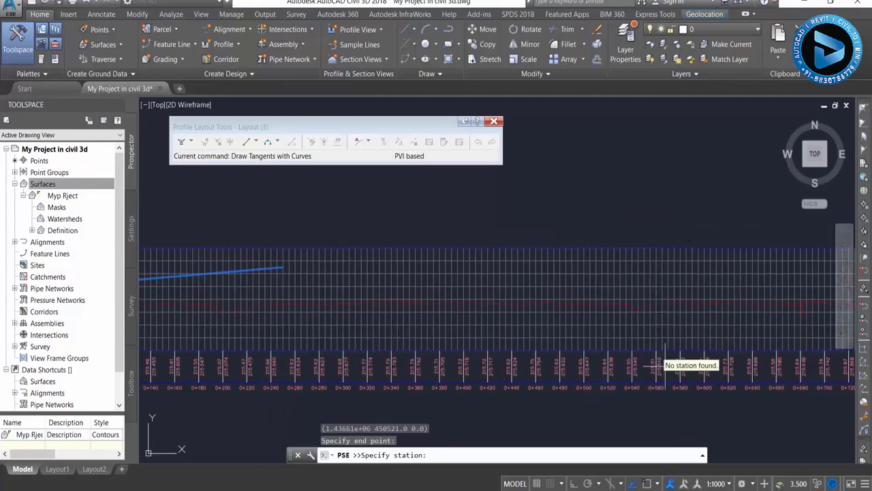
scroll(706, 386, up, 2)
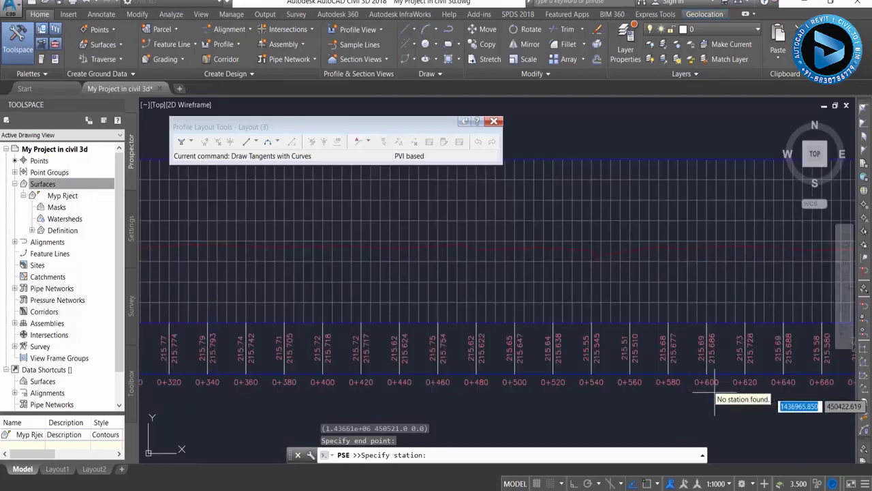
scroll(705, 393, down, 1)
scroll(565, 378, up, 1)
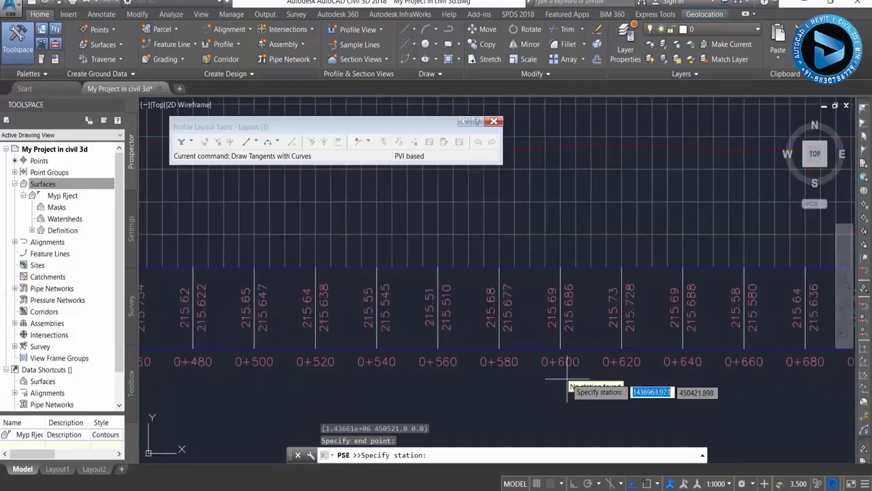
scroll(570, 320, down, 2)
text(600)
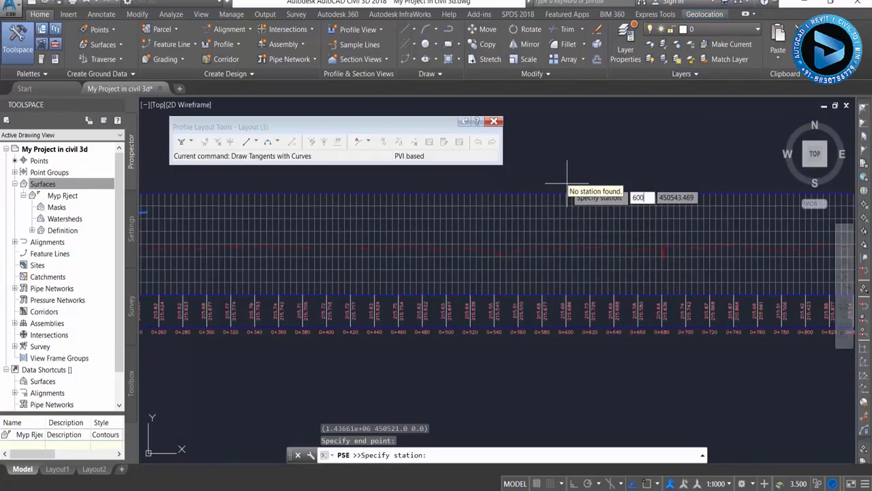
key(Return)
text(216.250)
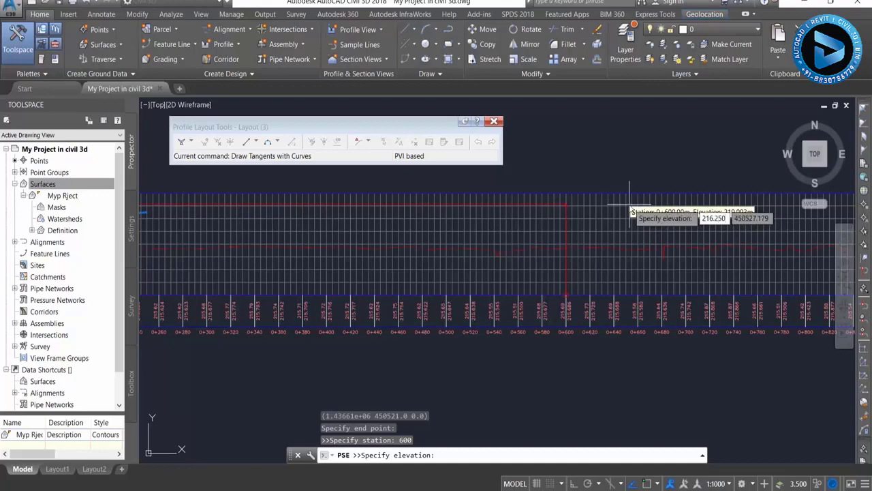
key(Return)
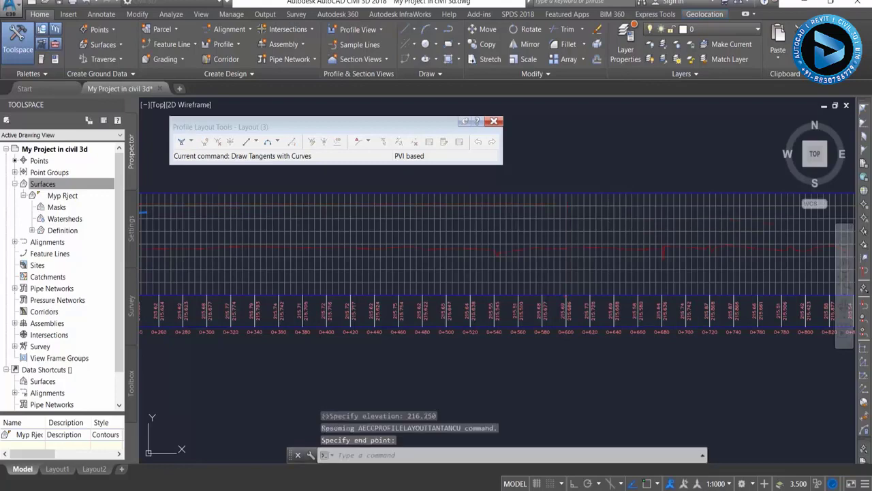
Pan toward later stations and enter station 1200, beginning elevation 215.50.
scroll(603, 245, down, 2)
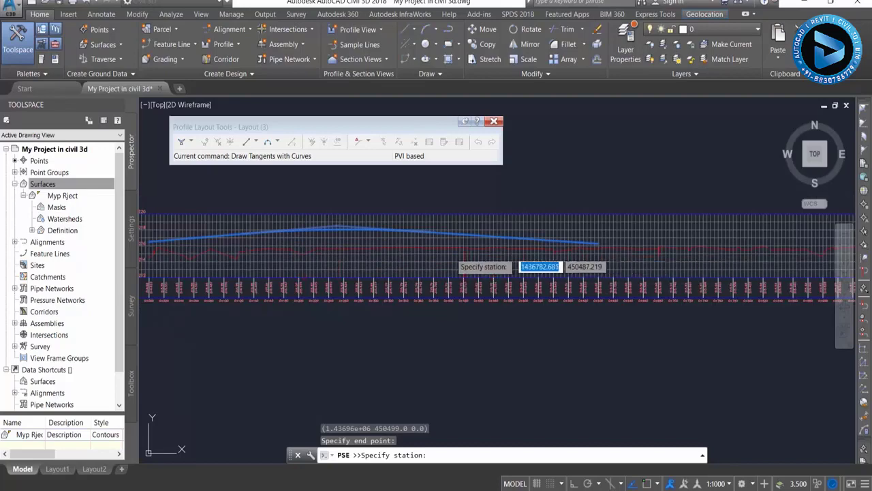
scroll(439, 258, up, 2)
scroll(593, 296, down, 2)
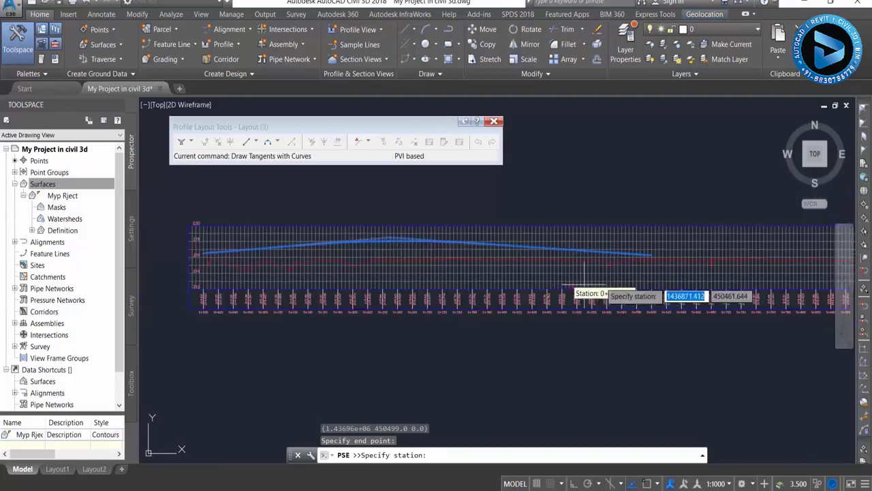
middle_drag(609, 273, 355, 277)
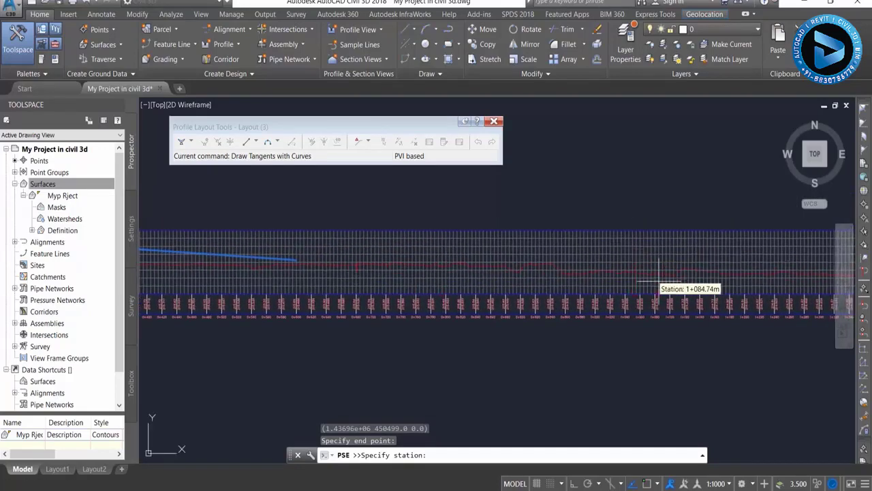
scroll(651, 328, up, 3)
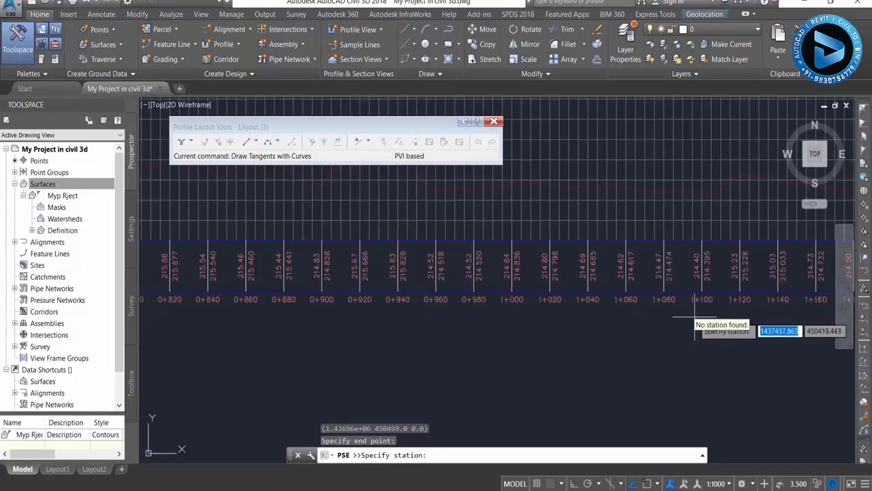
middle_drag(691, 222, 536, 347)
scroll(536, 347, down, 1)
scroll(557, 259, down, 1)
text(1200)
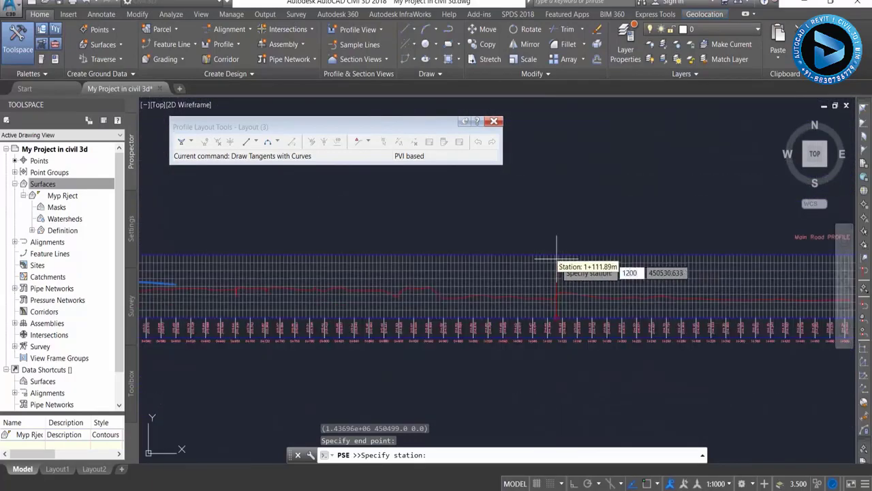
key(Return)
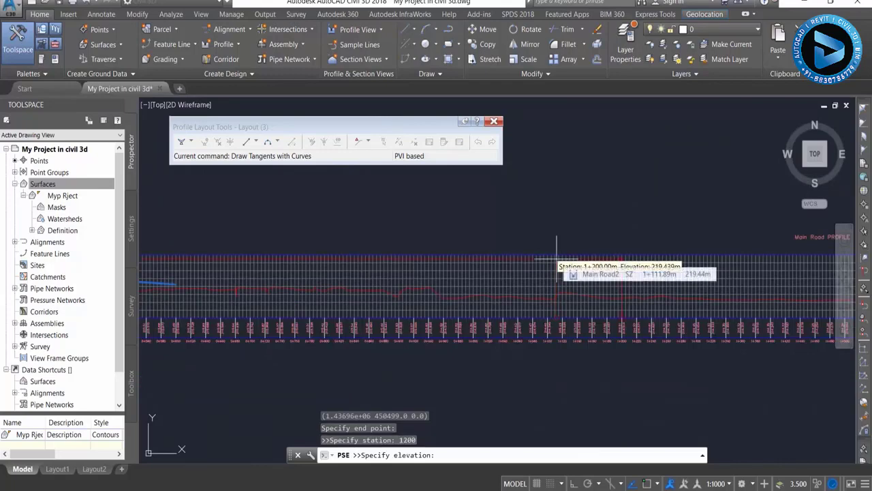
text(215.50)
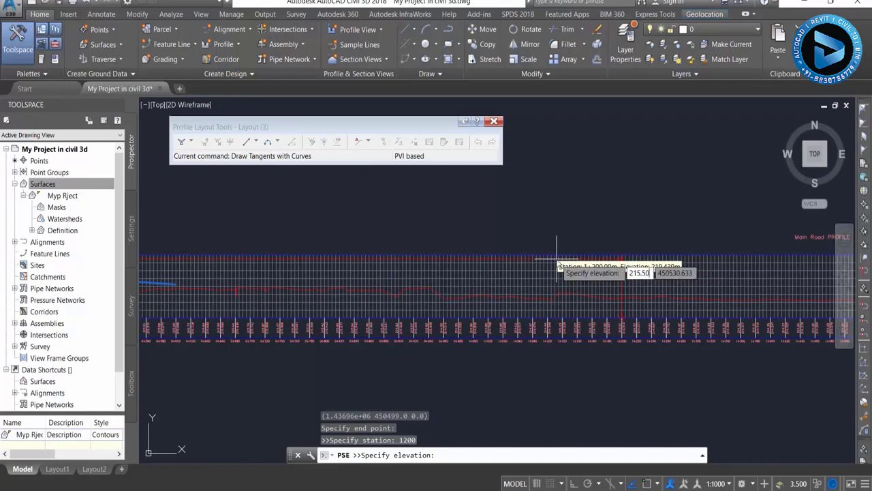
Confirm elevation 215.50, then add a point at station 1850 with elevation 217.85.
key(Return)
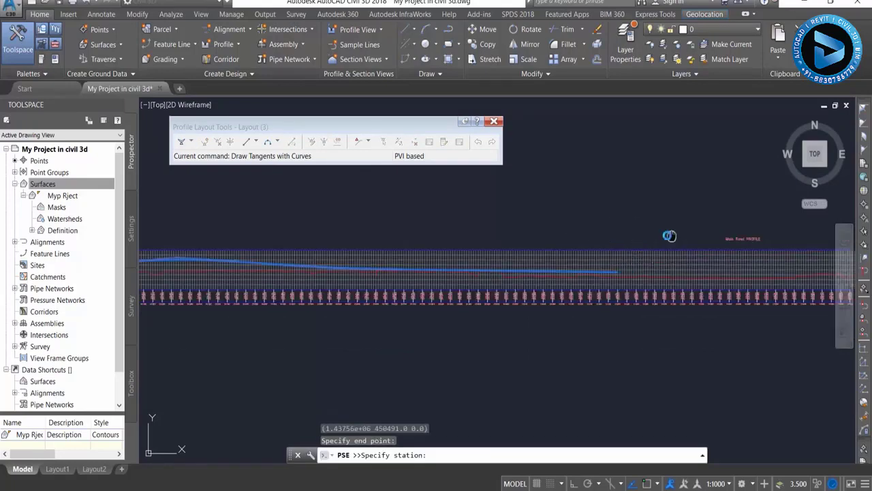
middle_drag(678, 235, 474, 235)
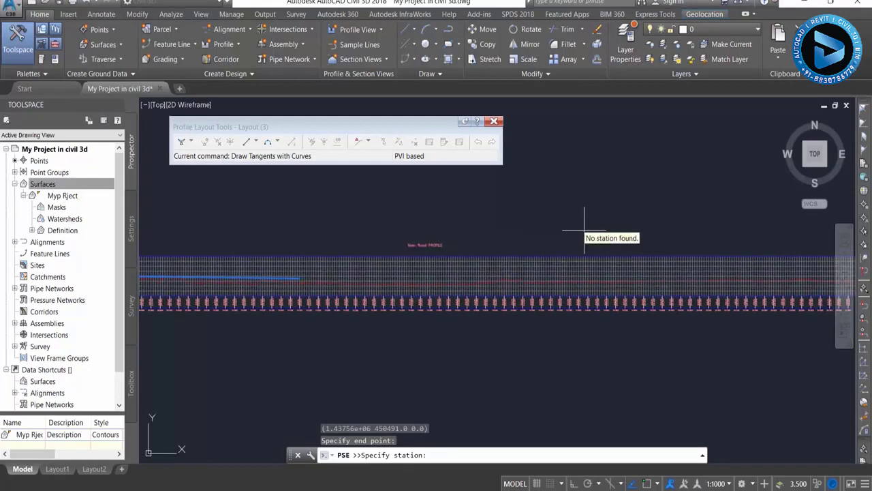
scroll(631, 302, up, 2)
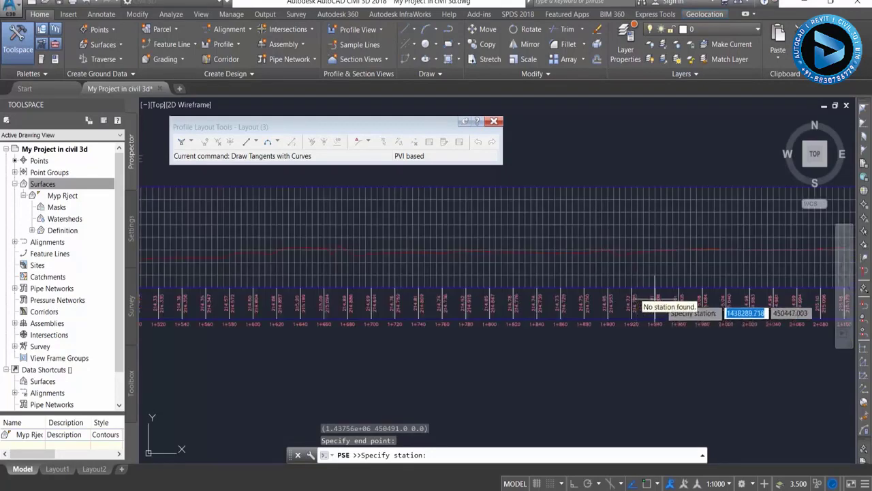
scroll(522, 337, down, 1)
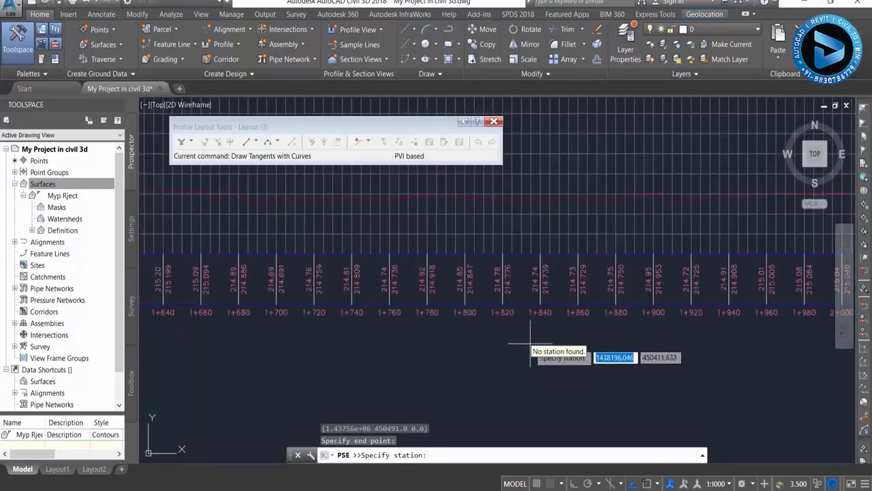
scroll(524, 368, down, 1)
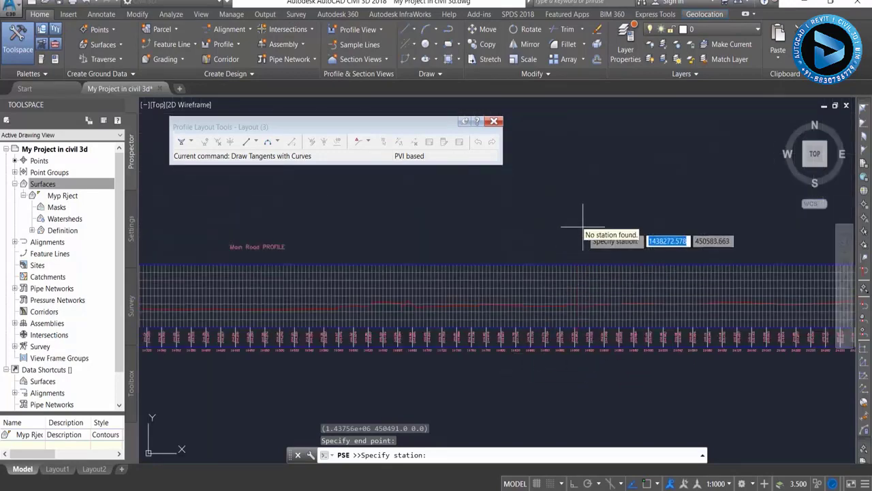
scroll(581, 229, down, 2)
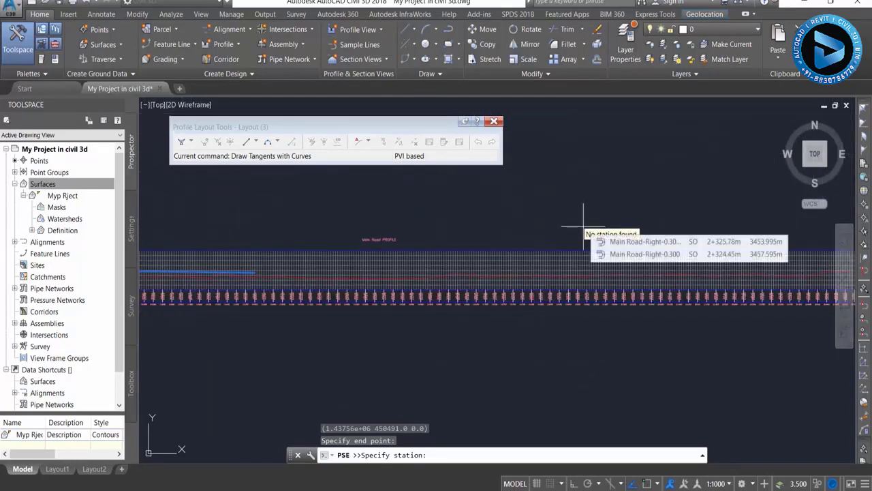
text(1850)
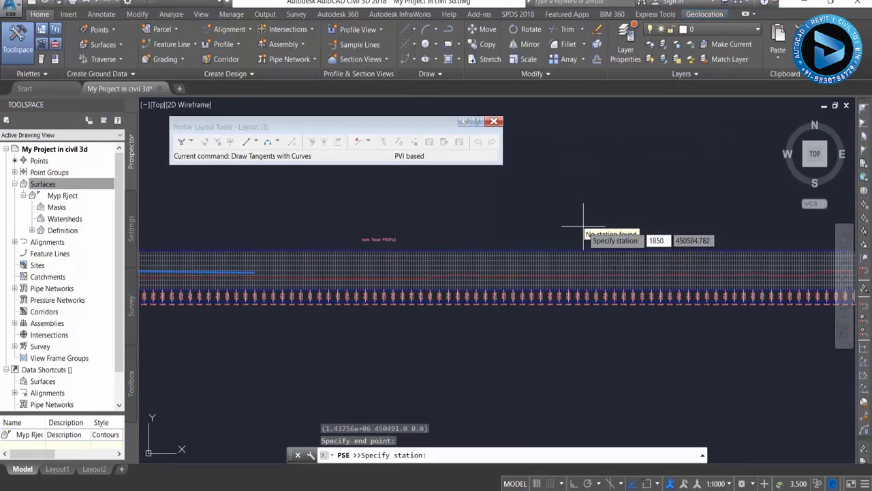
key(Return)
text(217.85)
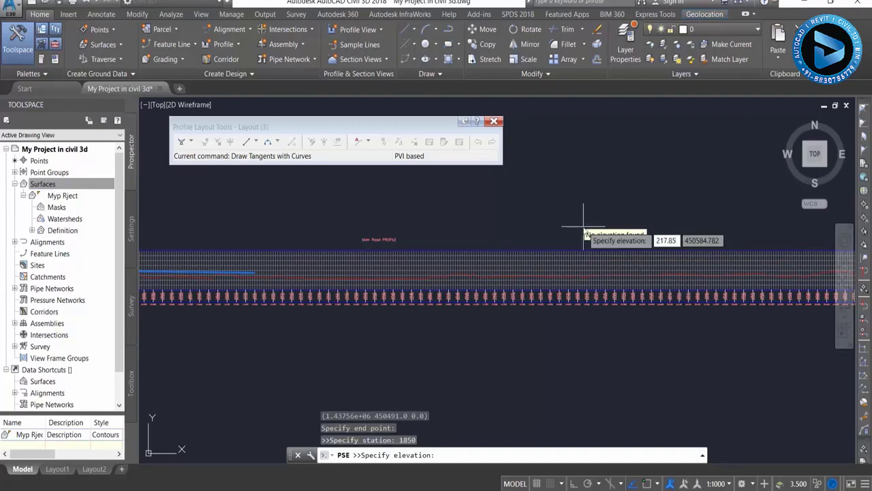
key(Return)
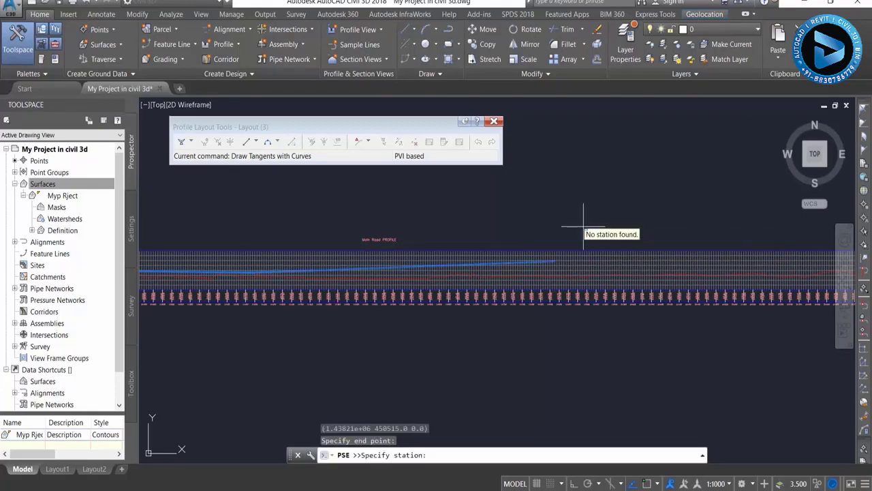
Add a point at station 2500 with elevation 218.15 and pan toward the profile's end.
scroll(428, 328, up, 1)
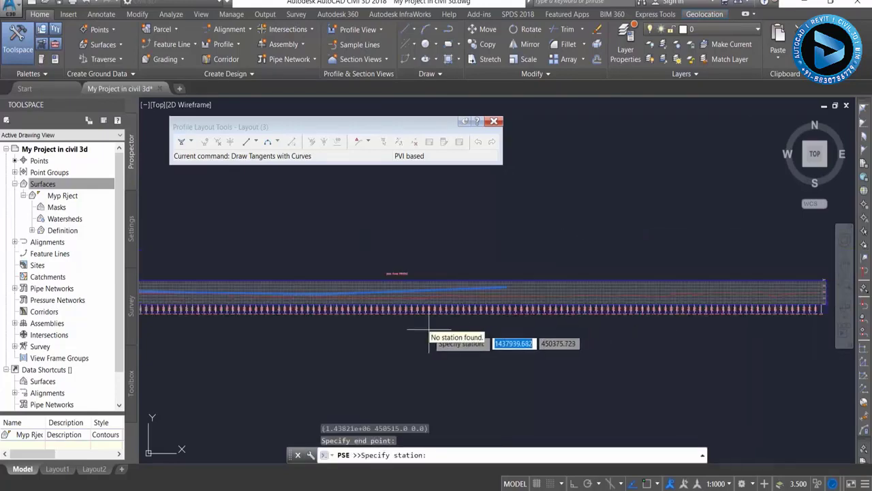
scroll(668, 310, up, 1)
scroll(686, 310, down, 1)
scroll(671, 306, down, 1)
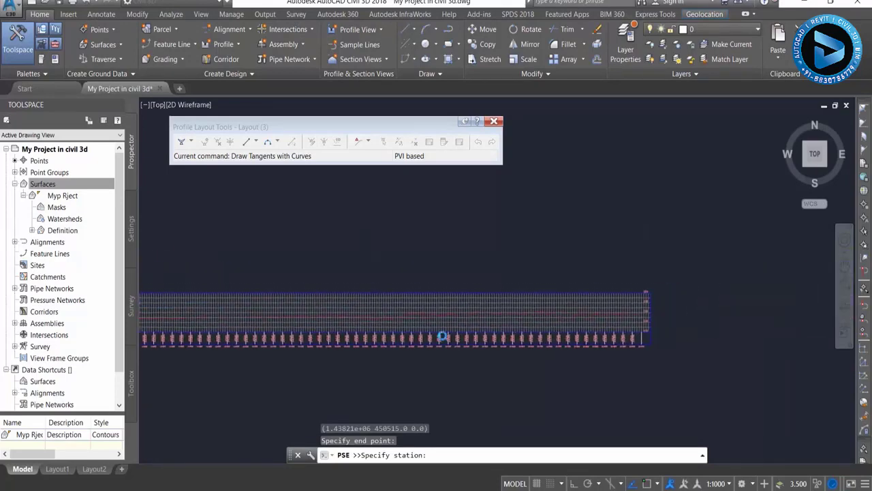
scroll(550, 324, up, 1)
scroll(551, 327, up, 3)
scroll(551, 334, up, 3)
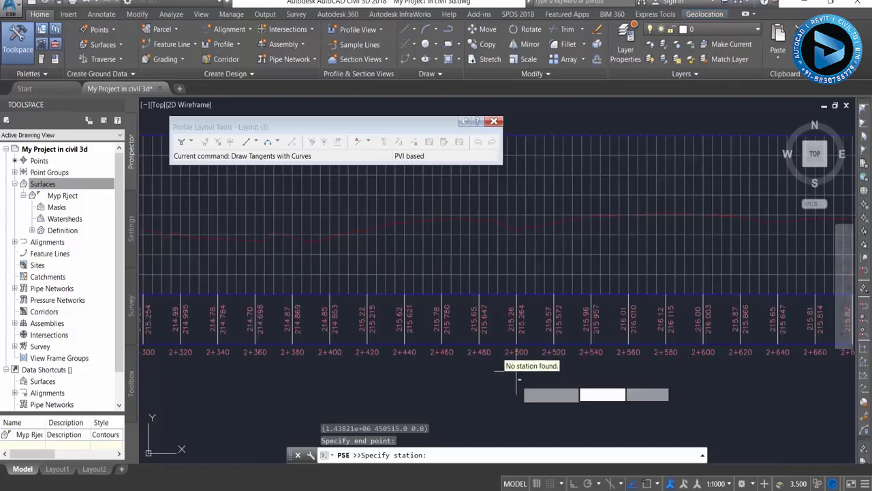
scroll(524, 402, down, 2)
text(2500)
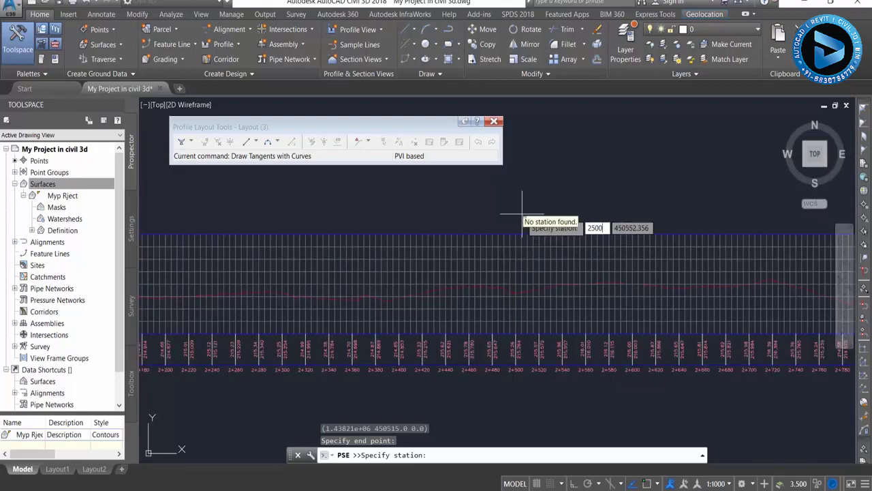
key(Return)
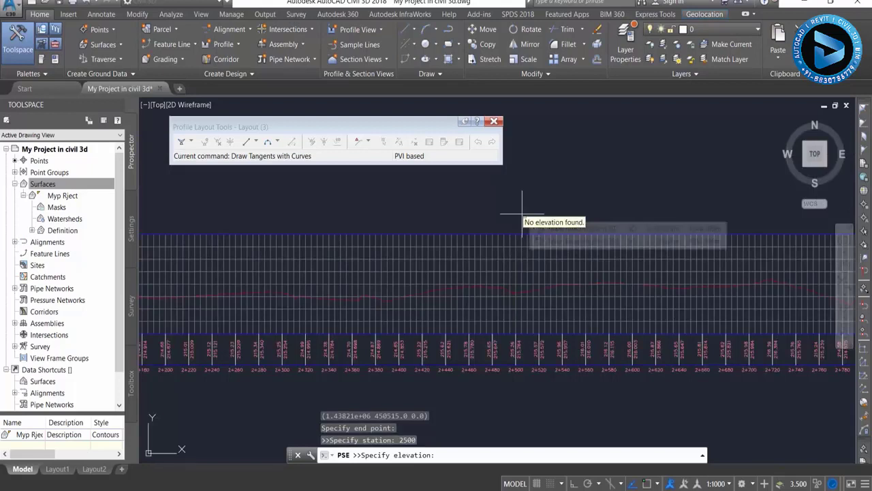
text(218.150)
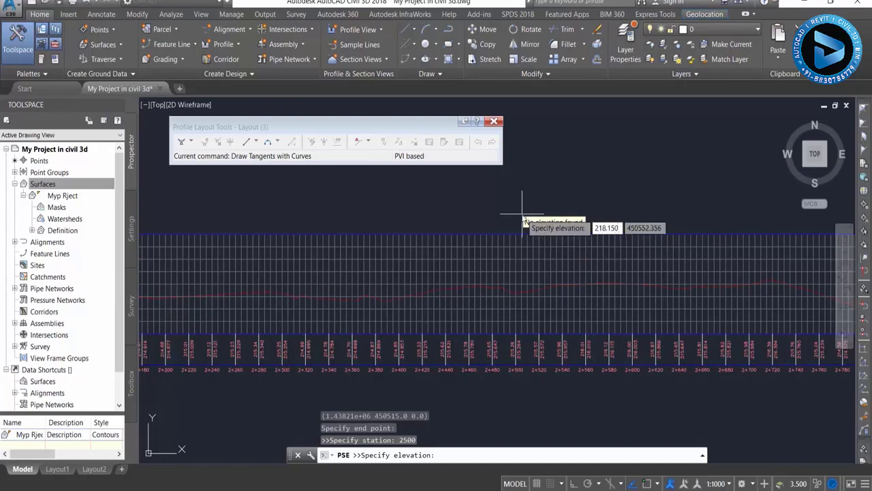
key(Return)
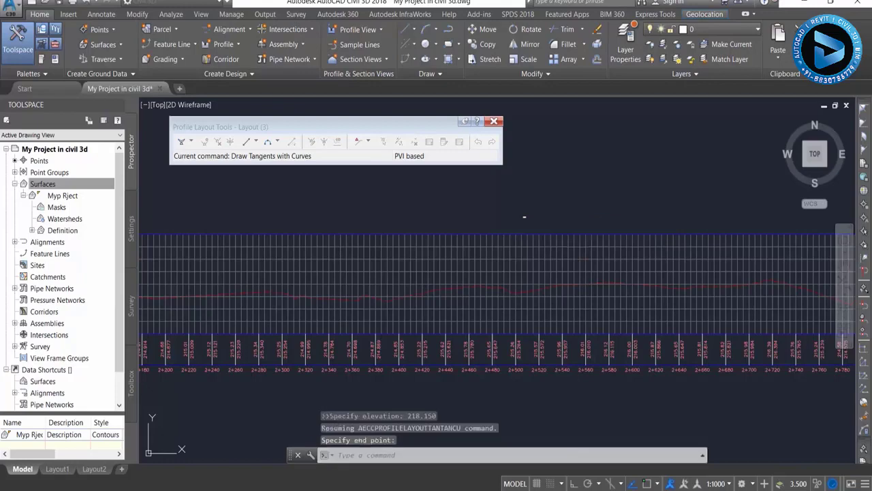
scroll(497, 238, down, 2)
middle_drag(537, 264, 479, 247)
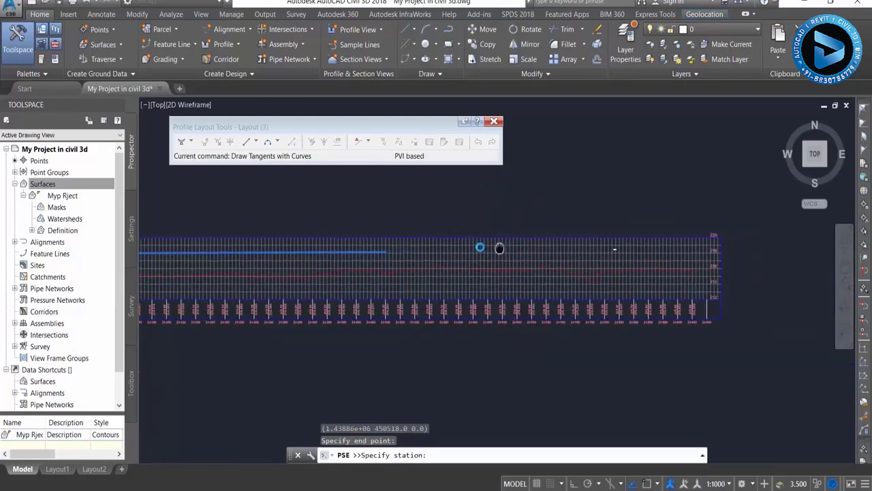
scroll(652, 298, up, 3)
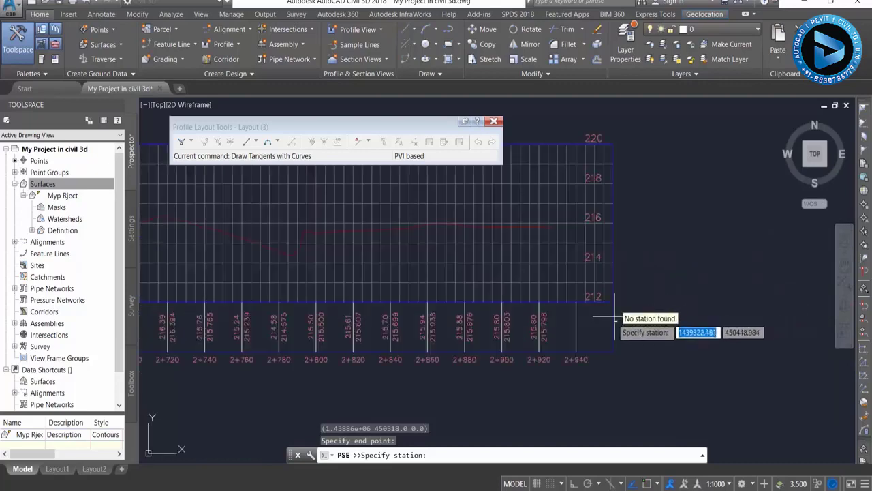
scroll(545, 304, up, 3)
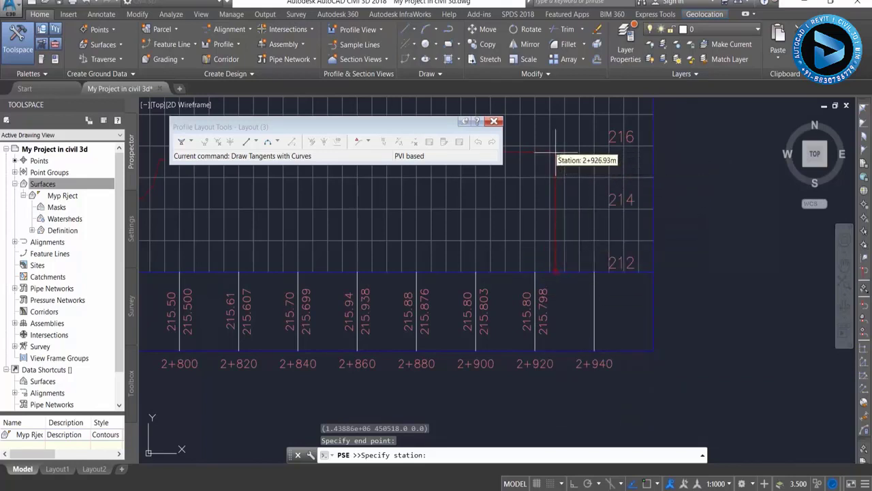
Confirm object snaps via 'OS, then snap the final point to station 2+927.13 at elevation 215.85.
text('os)
key(Return)
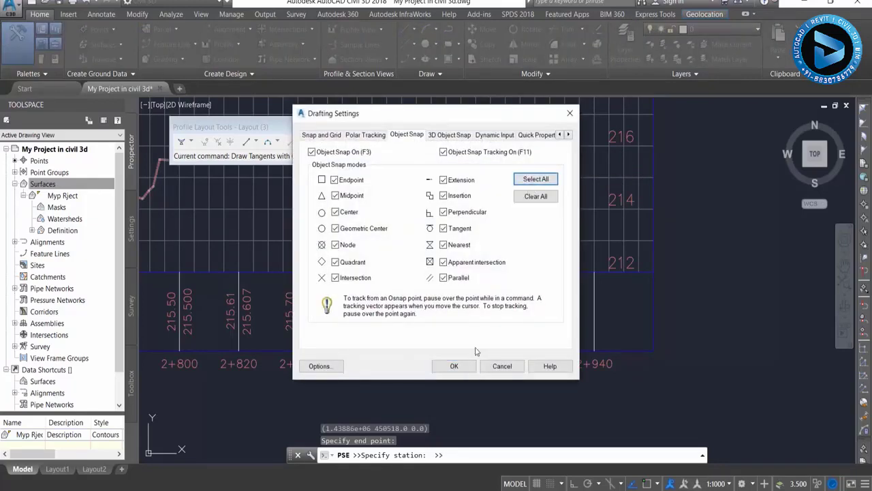
click(453, 366)
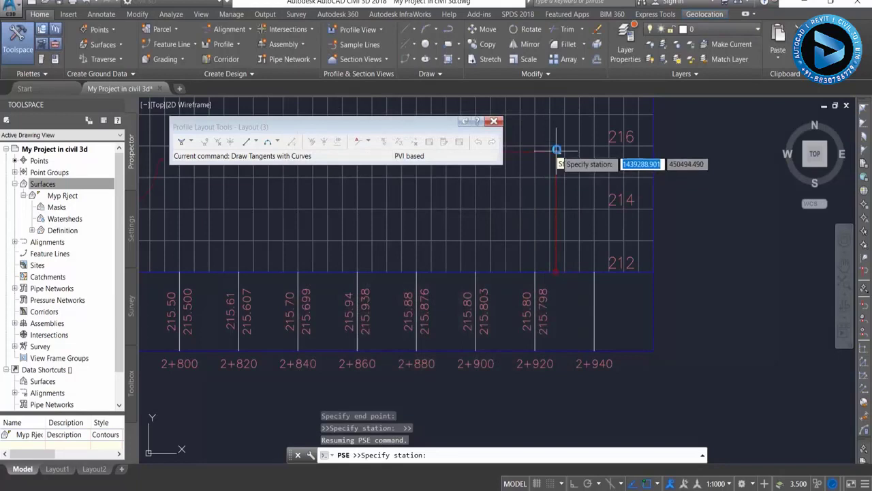
scroll(564, 147, up, 3)
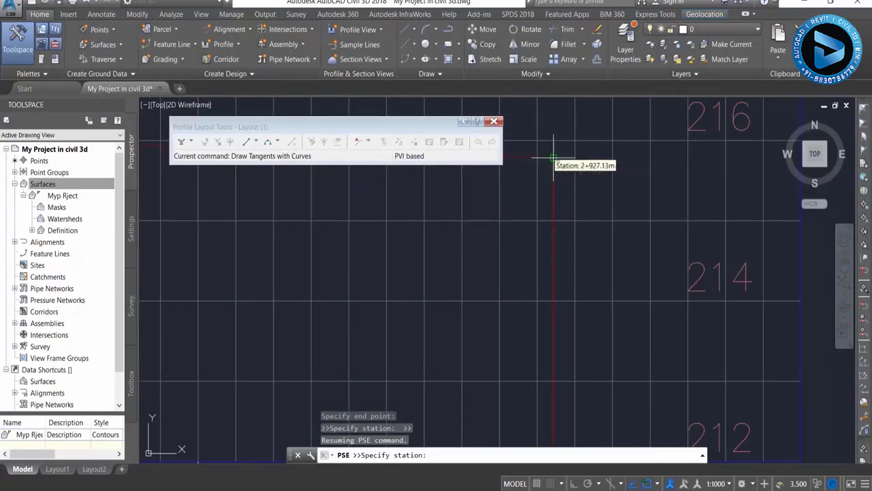
click(553, 158)
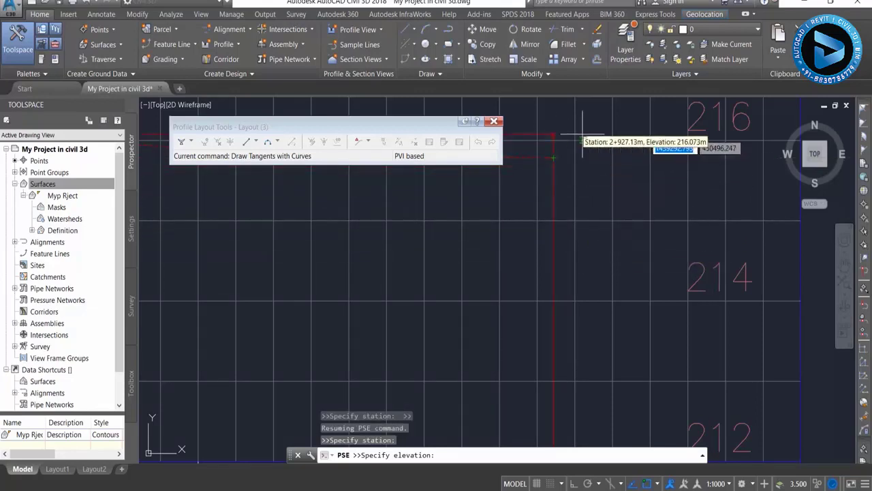
text(215.85)
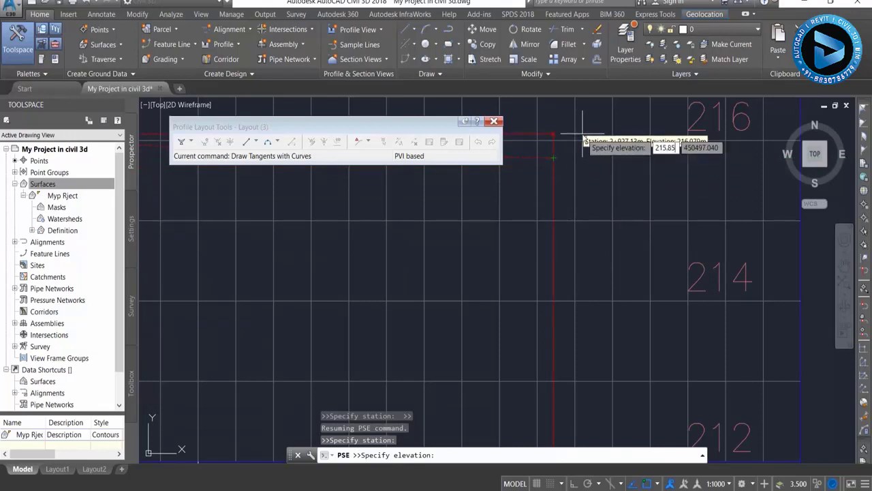
key(Return)
Pan the whole profile back into view and finish drawing the tangents.
scroll(682, 272, down, 4)
scroll(664, 276, down, 2)
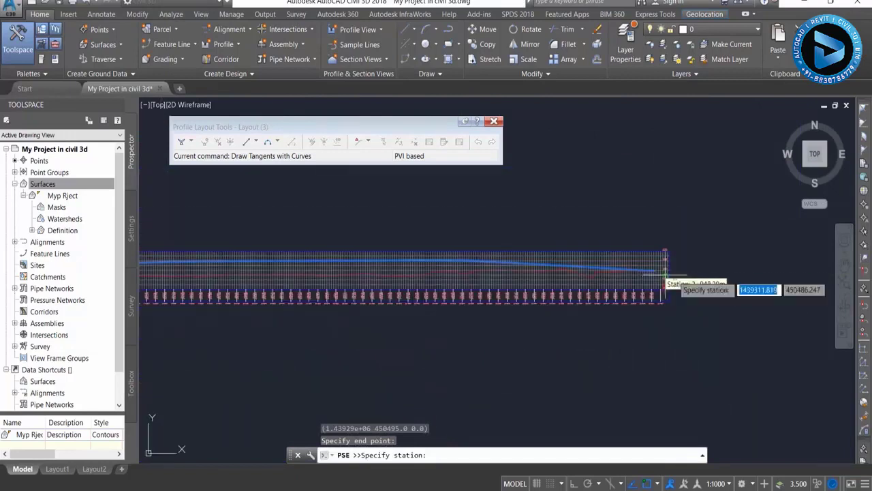
middle_drag(627, 329, 732, 314)
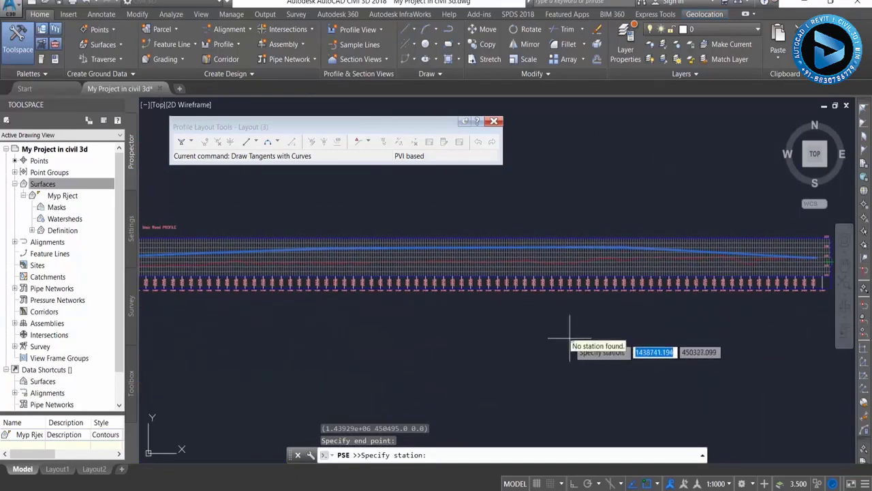
key(Escape)
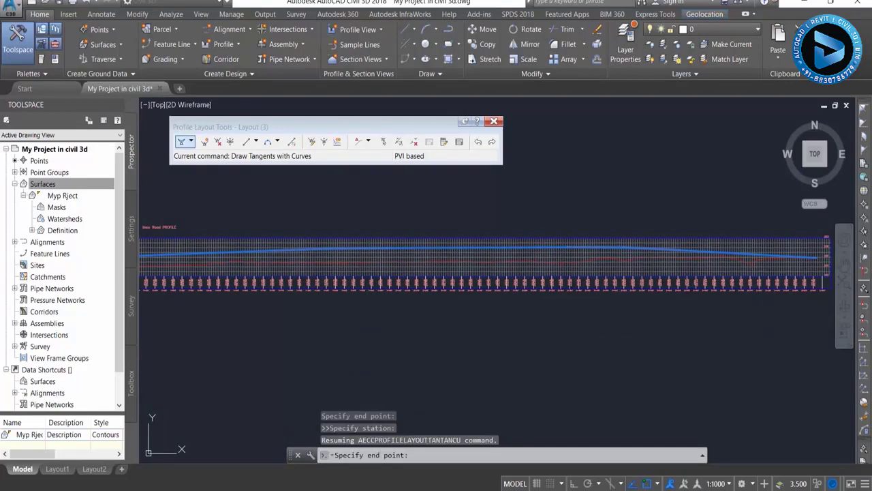
scroll(569, 337, up, 5)
key(Return)
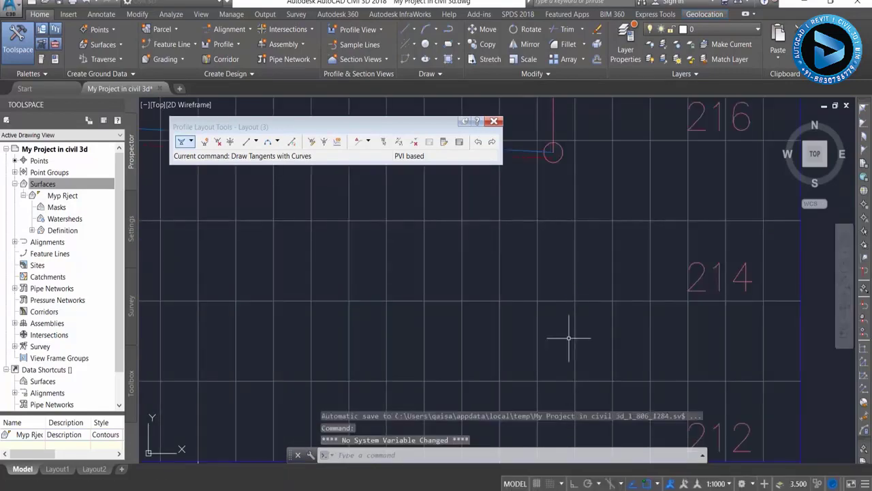
scroll(602, 330, down, 3)
scroll(603, 330, down, 2)
Zoom and pan the Main Road profile to the 0.80% grade and high-point curve labels.
scroll(599, 331, down, 2)
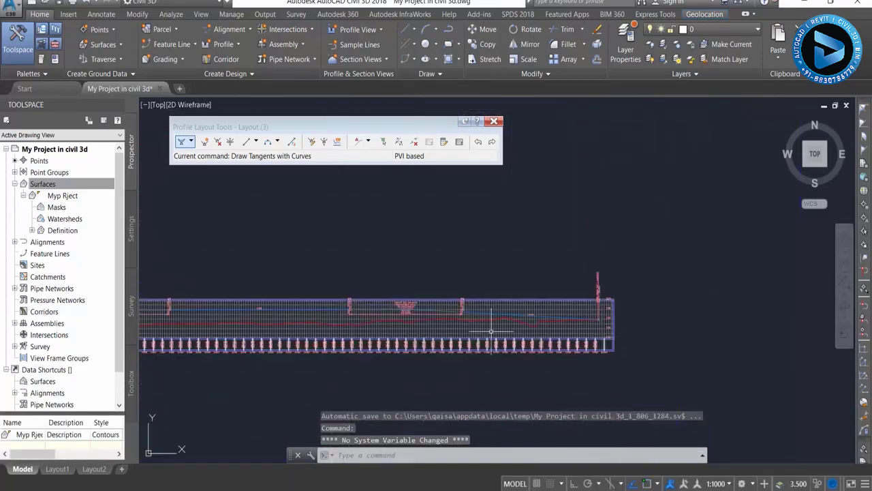
scroll(600, 331, down, 2)
scroll(533, 338, down, 1)
scroll(613, 306, down, 1)
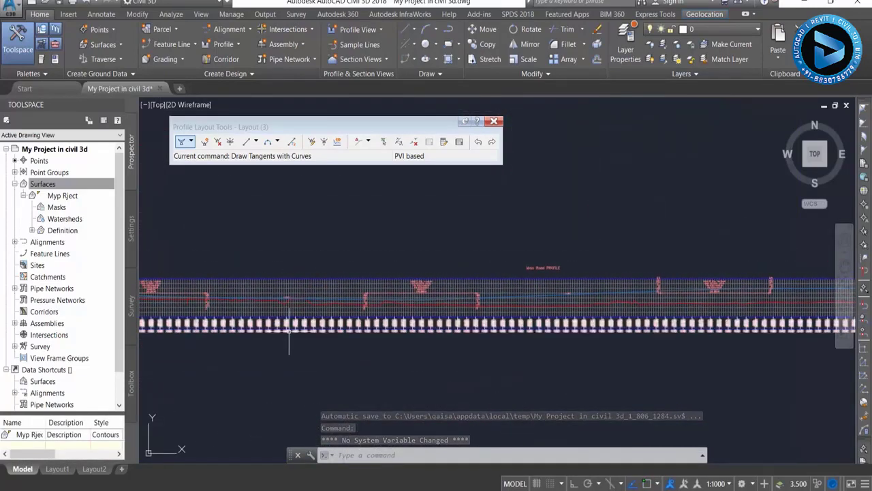
scroll(200, 311, up, 2)
scroll(174, 293, up, 3)
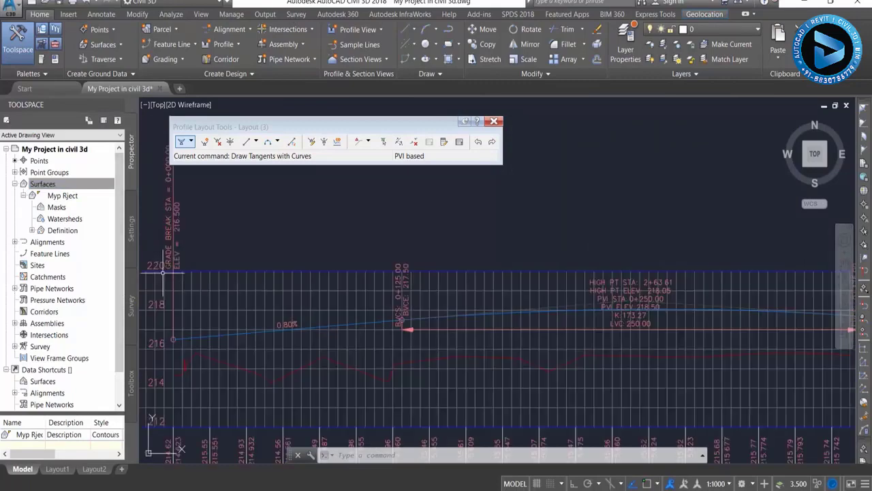
scroll(170, 325, up, 2)
middle_drag(179, 273, 184, 345)
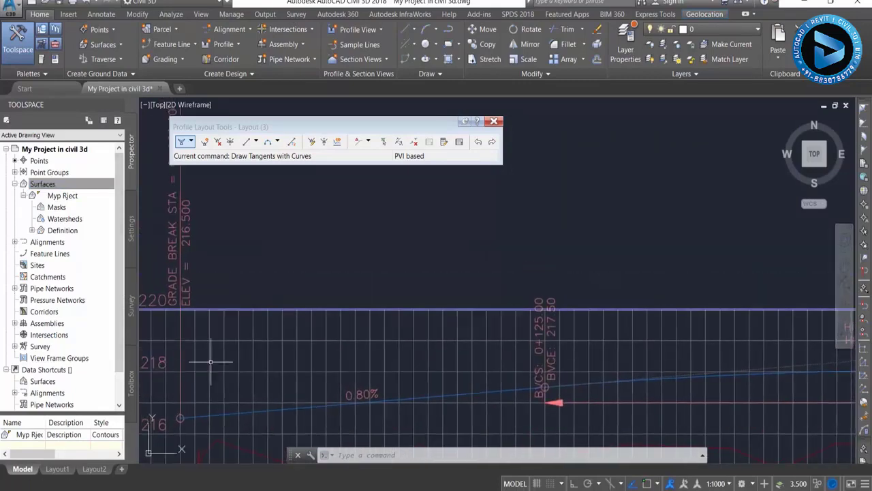
middle_drag(335, 276, 252, 236)
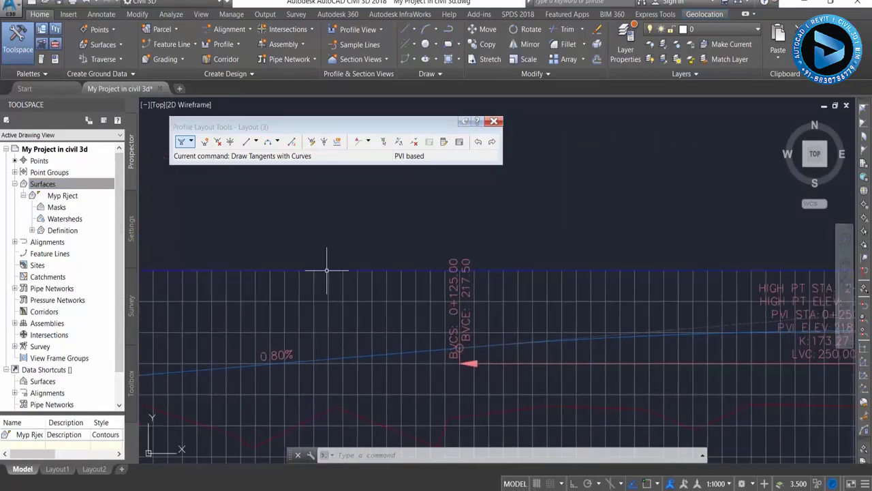
middle_drag(573, 351, 389, 331)
Follow the profile to later stations to inspect the 0+600 sag curve's low-point label.
scroll(414, 331, up, 2)
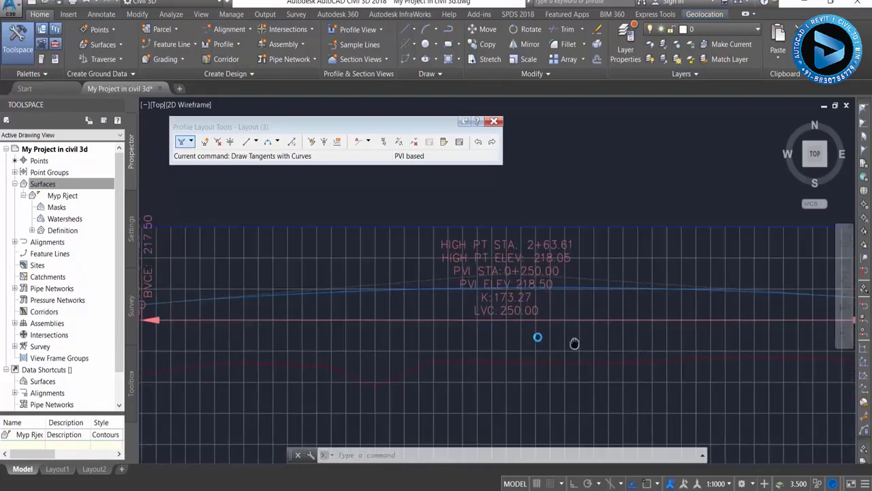
scroll(432, 249, up, 1)
scroll(365, 240, up, 1)
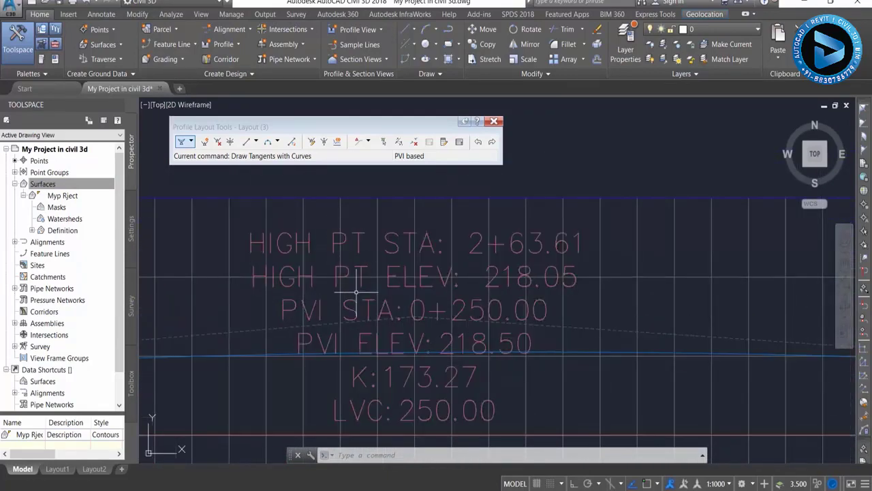
scroll(368, 290, down, 1)
scroll(189, 253, down, 1)
scroll(334, 259, down, 1)
scroll(475, 257, down, 1)
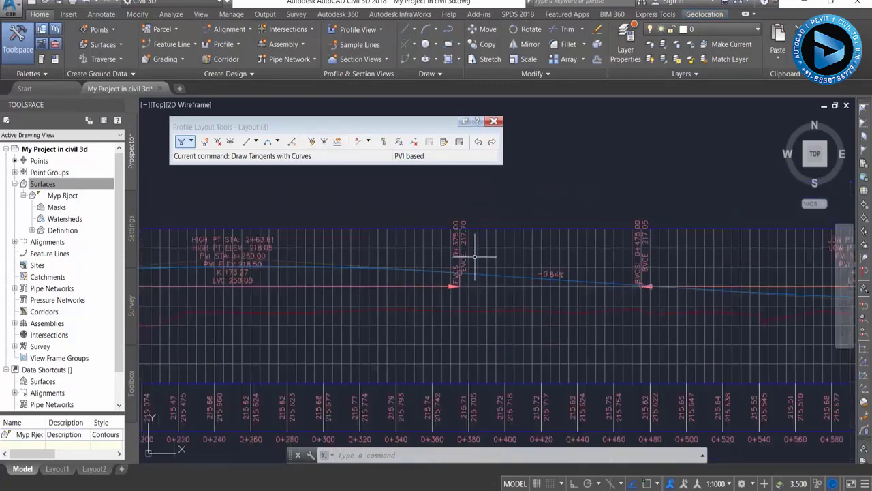
middle_drag(551, 285, 375, 269)
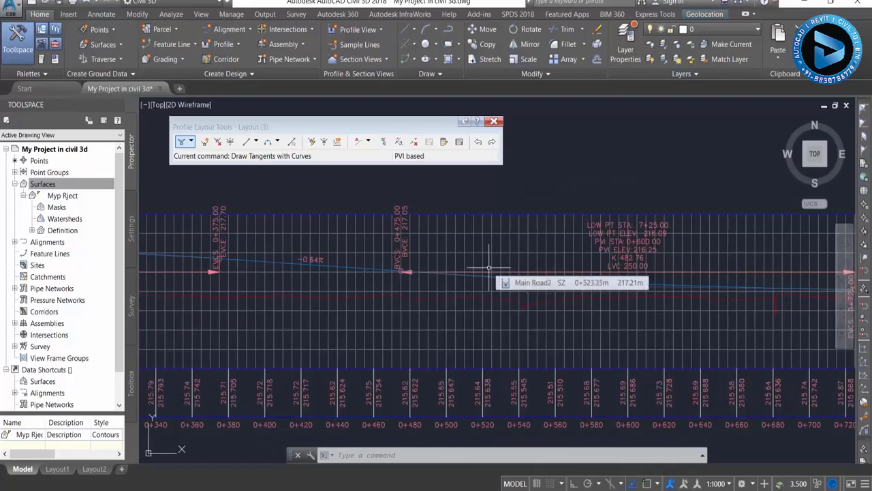
middle_drag(563, 283, 475, 299)
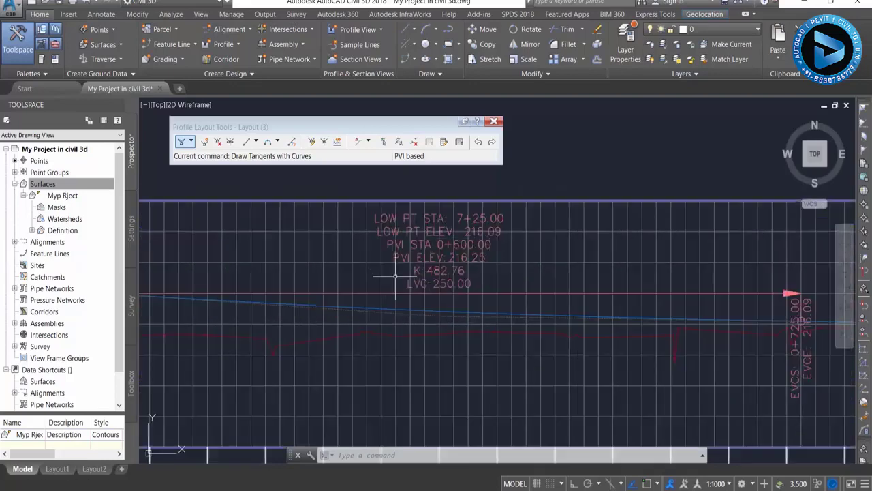
scroll(490, 263, up, 2)
scroll(425, 233, up, 3)
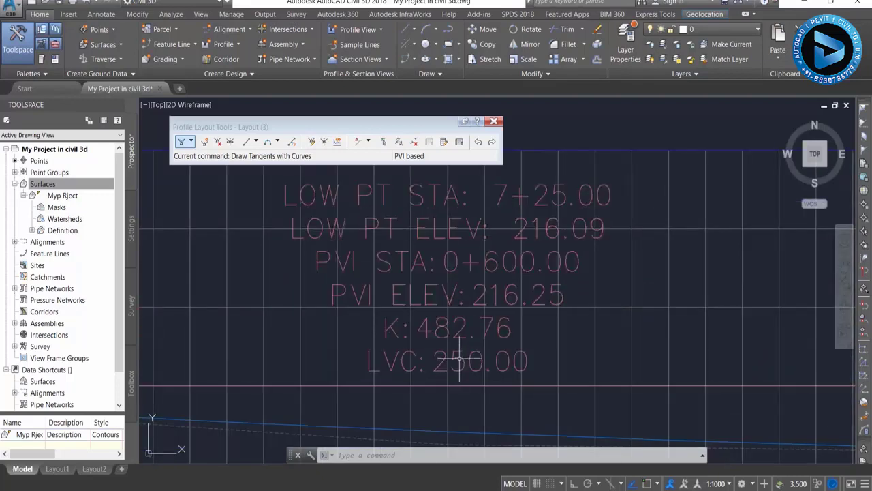
click(191, 141)
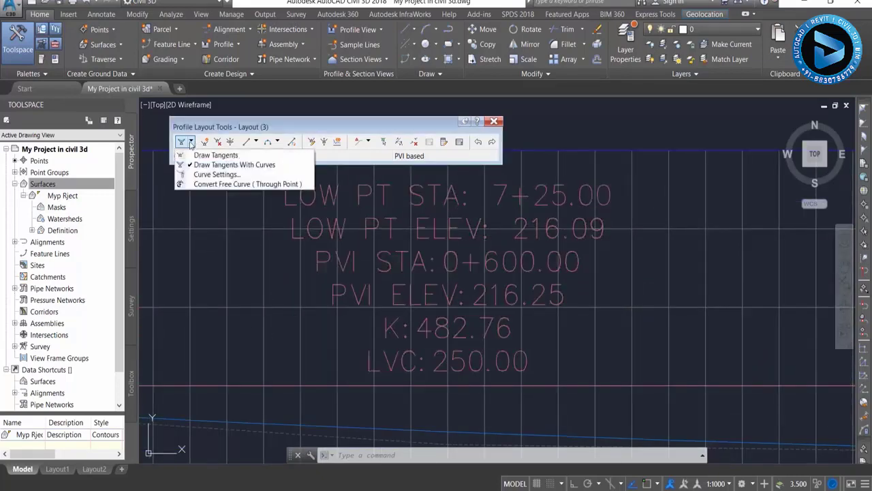
click(218, 176)
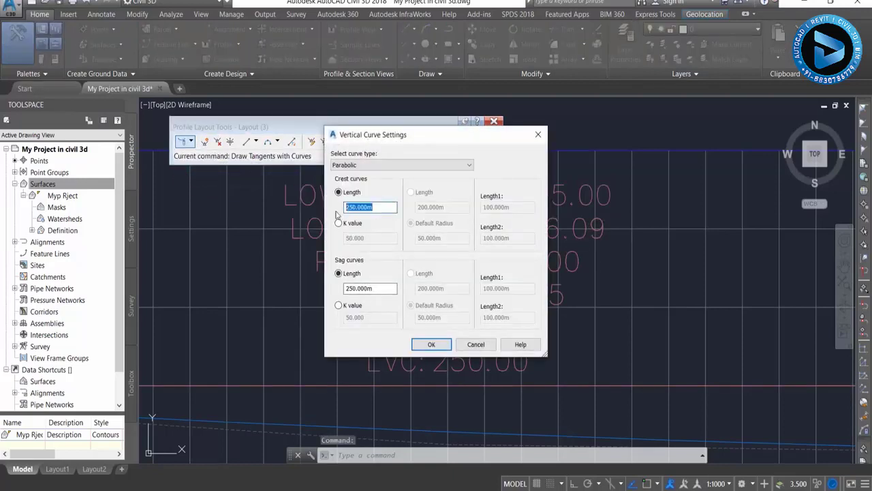
click(431, 344)
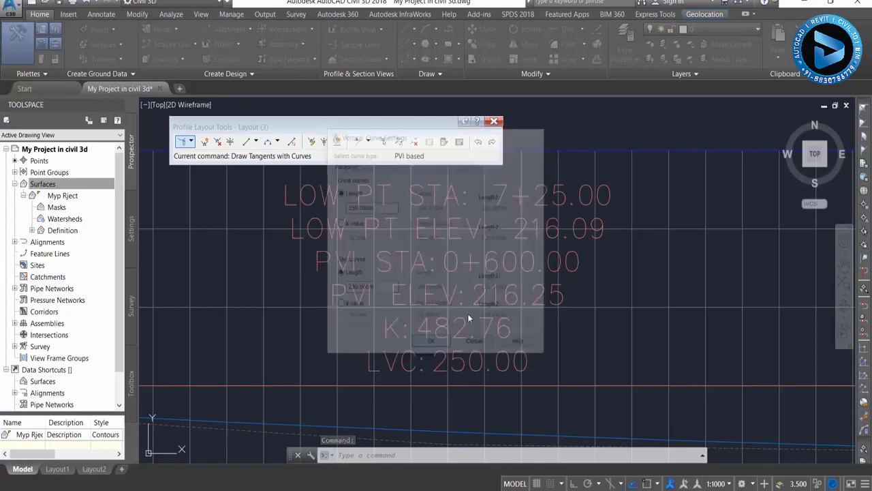
scroll(550, 291, down, 2)
scroll(551, 292, down, 1)
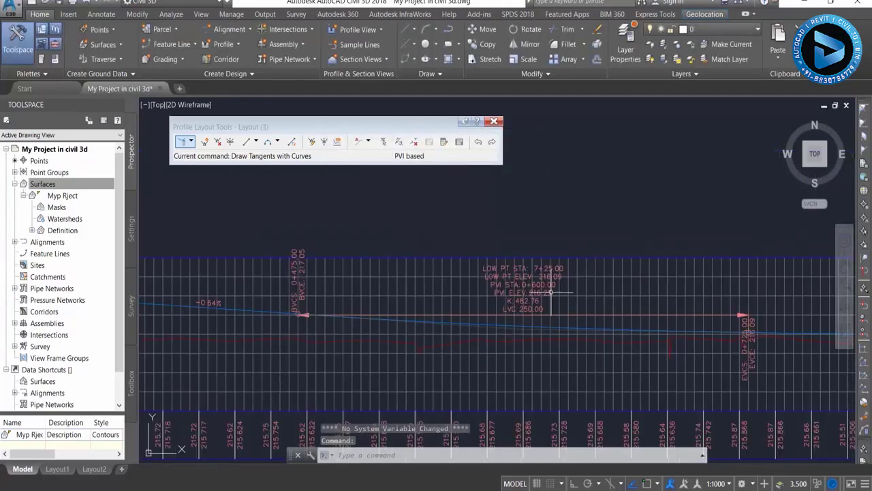
scroll(519, 299, up, 1)
scroll(532, 305, up, 1)
scroll(541, 308, up, 1)
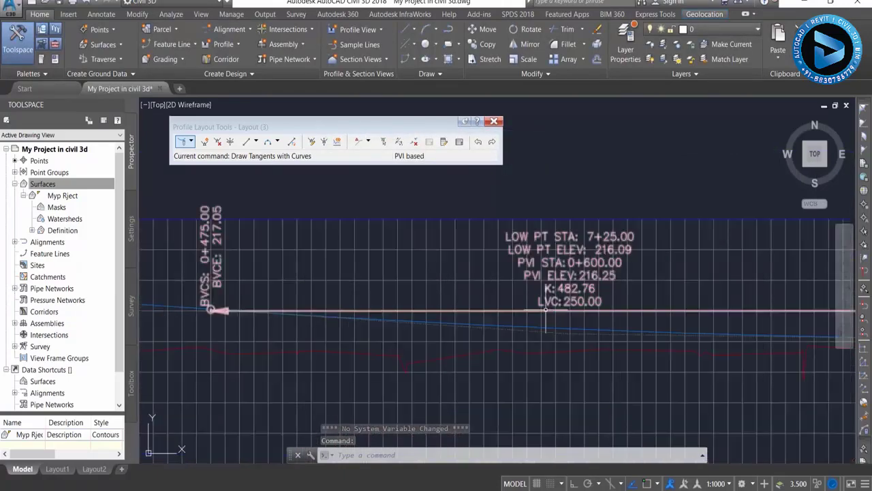
Move the LOW PT curve label to a new position with its grip.
click(546, 311)
scroll(570, 319, up, 5)
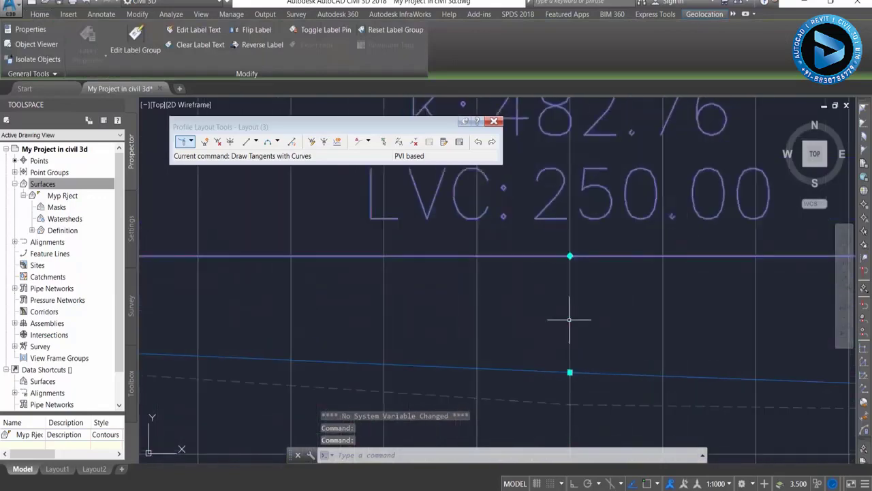
click(570, 255)
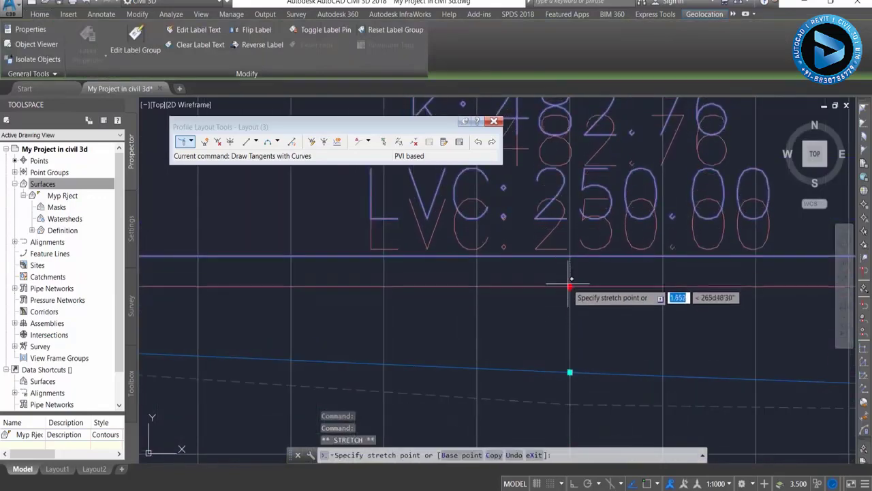
click(571, 275)
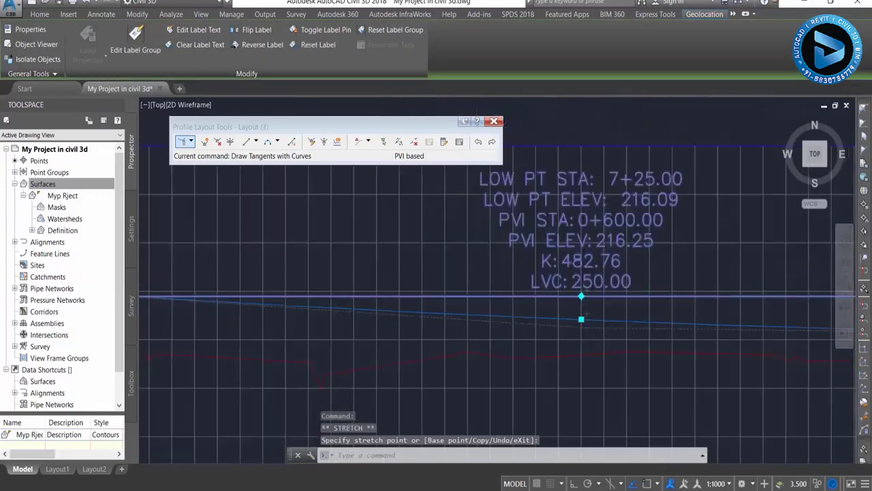
scroll(570, 292, down, 3)
Pan to the 0+250 crest curve's HIGH PT label and select the design profile.
middle_drag(440, 261, 551, 258)
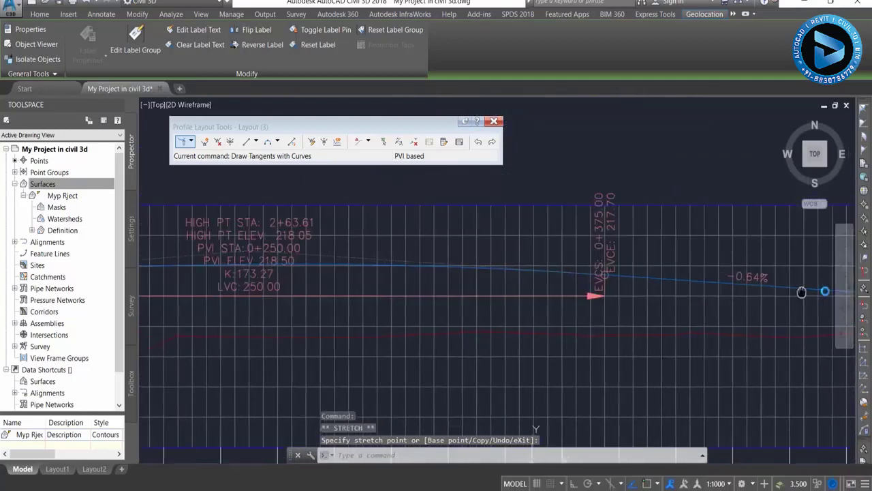
middle_drag(417, 279, 619, 296)
scroll(356, 279, up, 2)
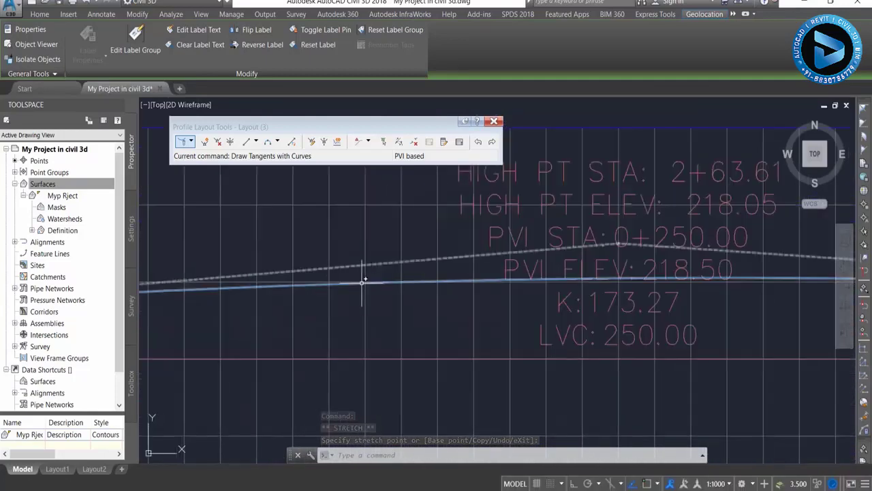
click(354, 279)
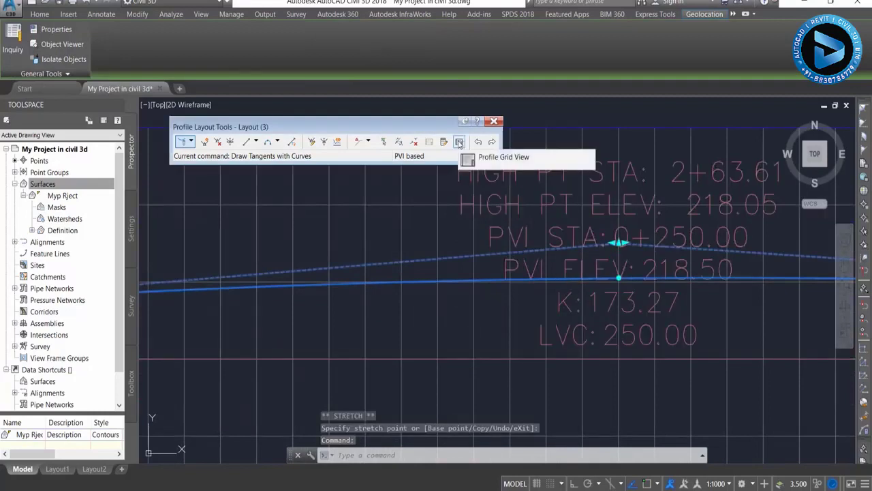
In the Profile Grid View, set curve lengths to 150 (PVI 2), 300 (PVI 3) and 350 (PVI 5).
click(459, 141)
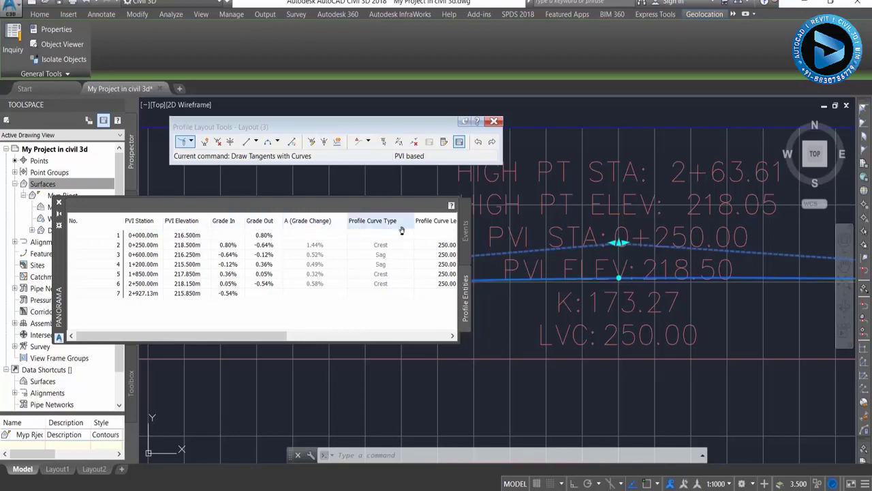
drag(273, 336, 371, 340)
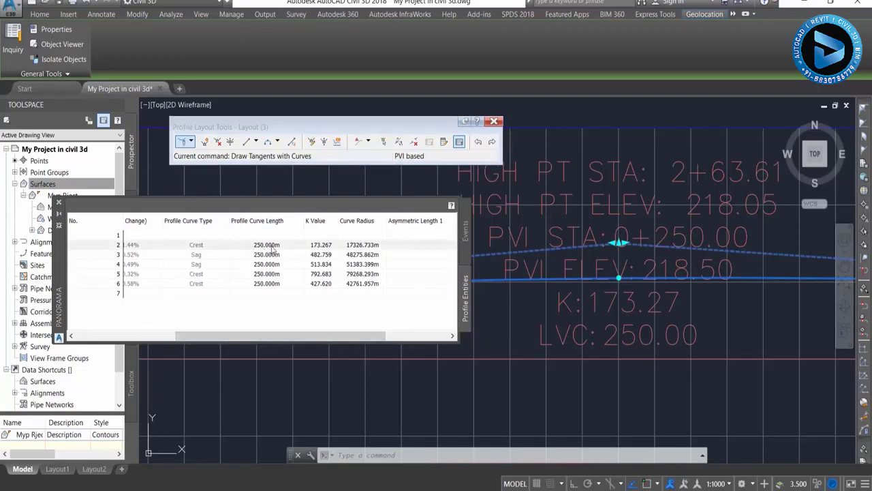
double_click(271, 245)
text(150)
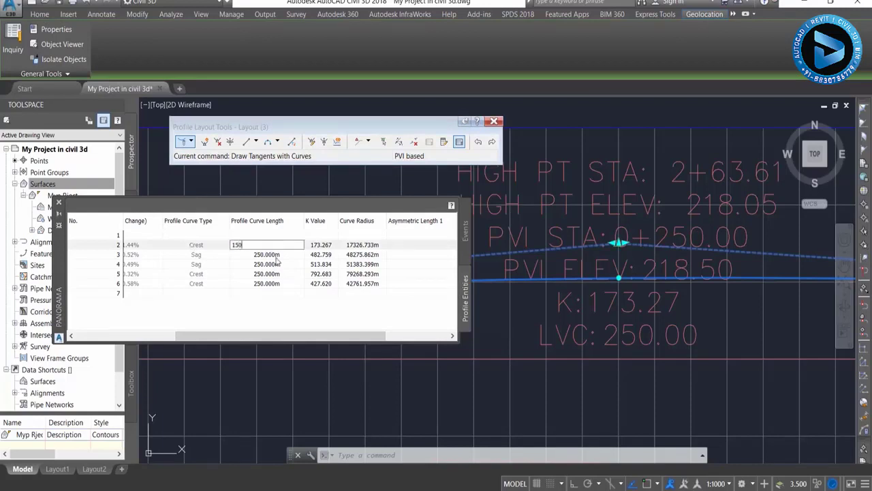
key(Return)
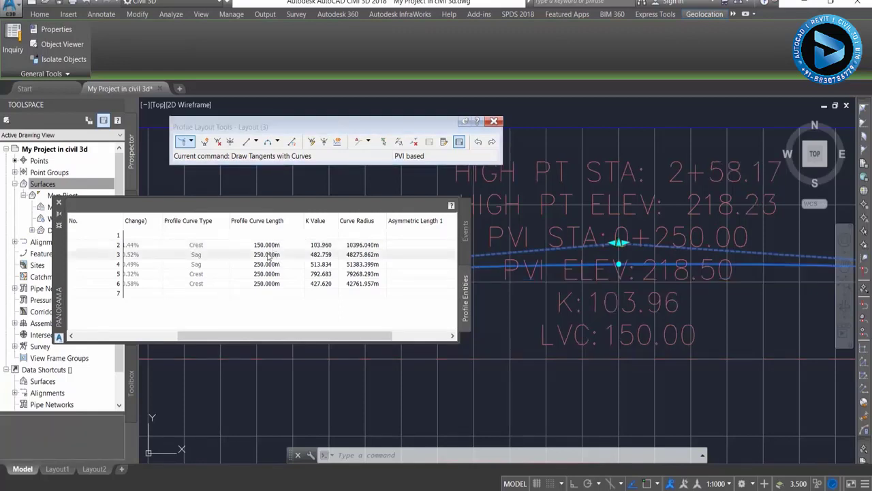
double_click(269, 255)
text(300)
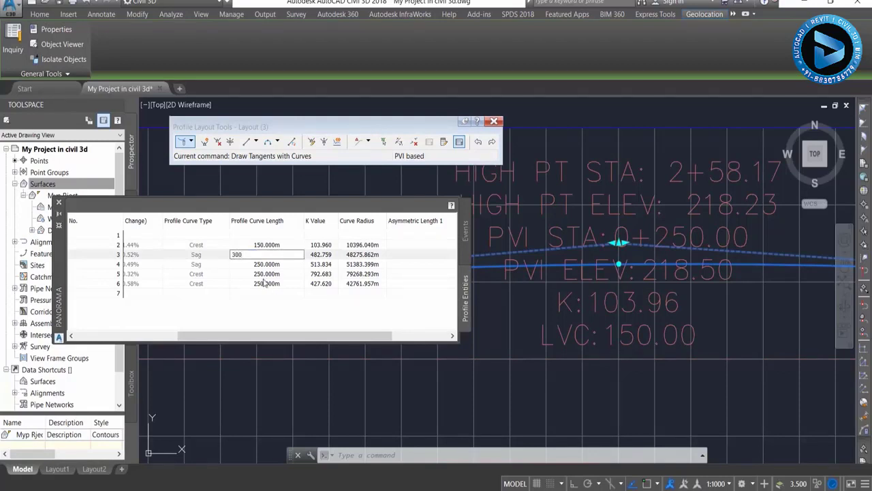
click(264, 283)
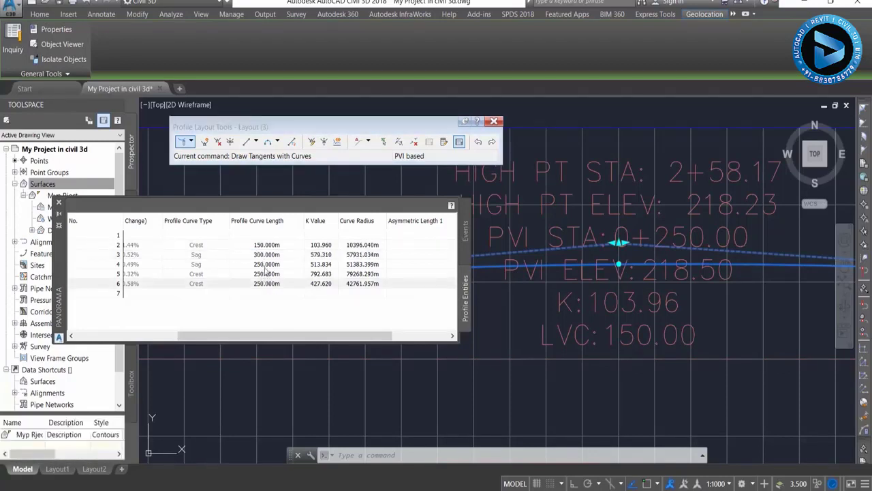
click(265, 269)
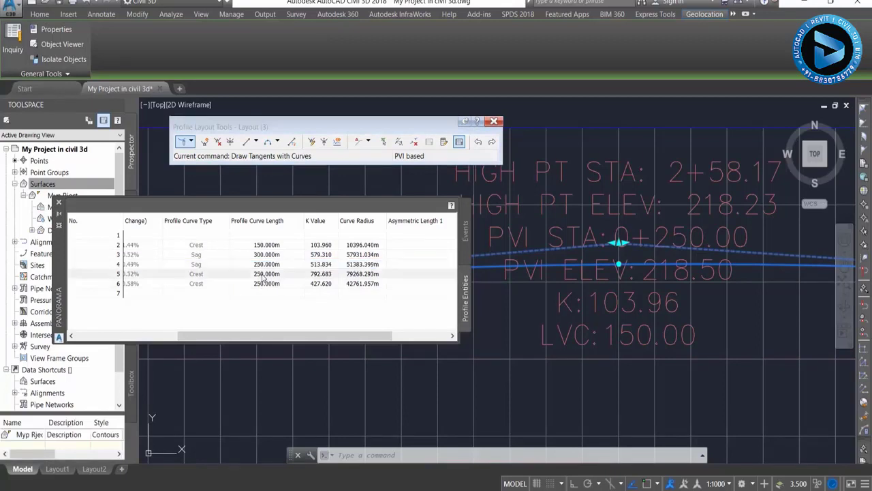
click(263, 274)
text(350)
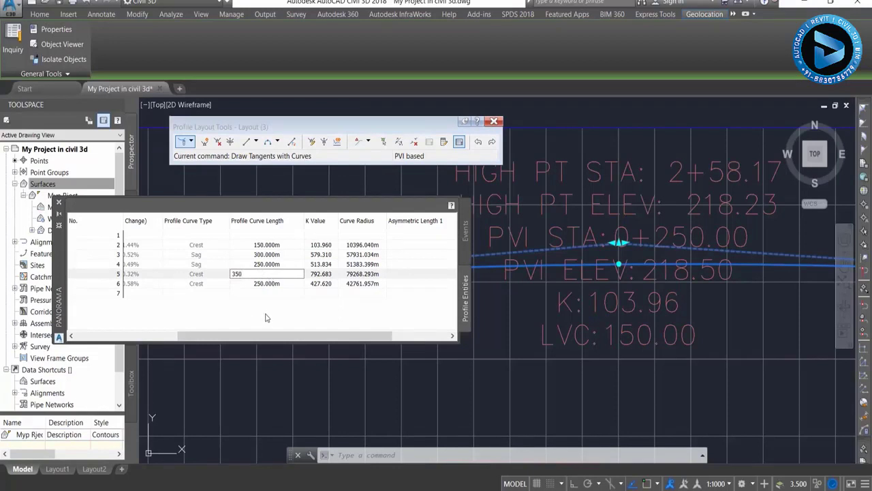
key(Return)
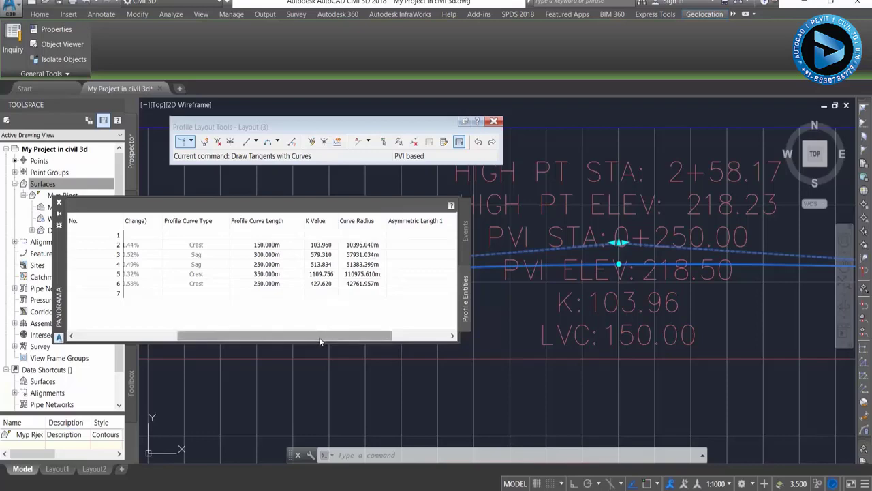
drag(319, 335, 362, 335)
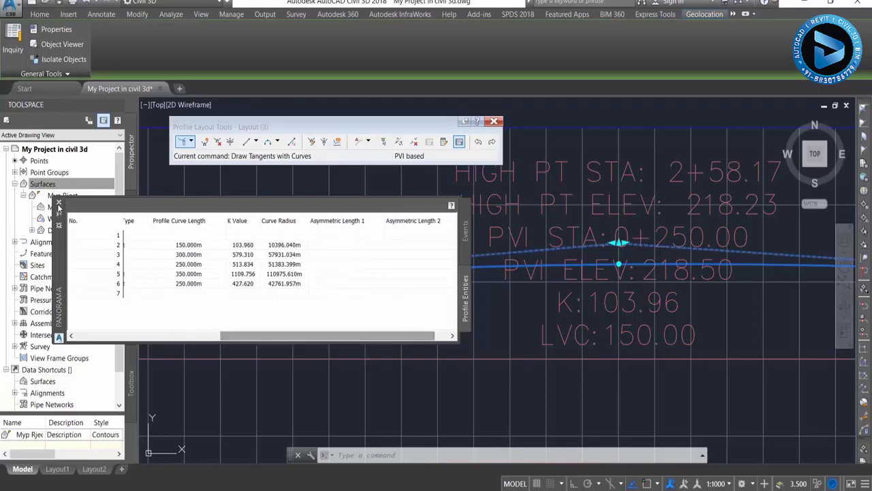
click(59, 204)
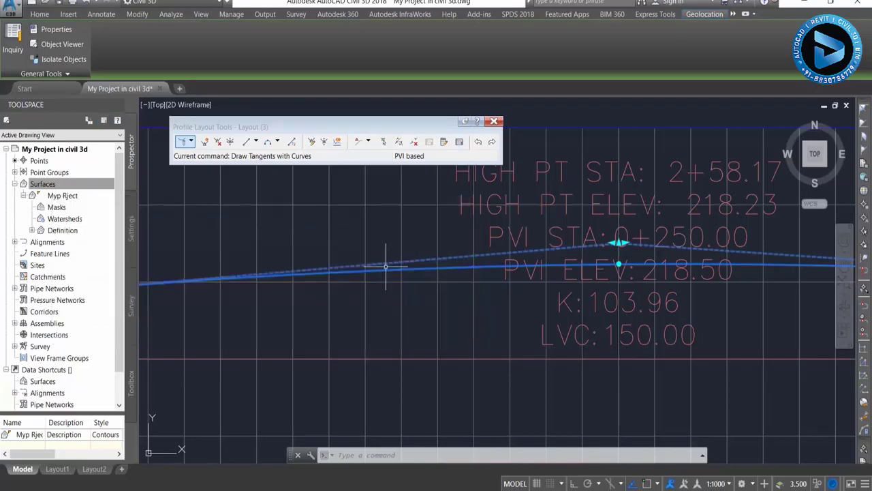
Cancel the active command and zoom along later stations to inspect the PVI curve labels.
scroll(400, 266, down, 5)
scroll(453, 266, up, 5)
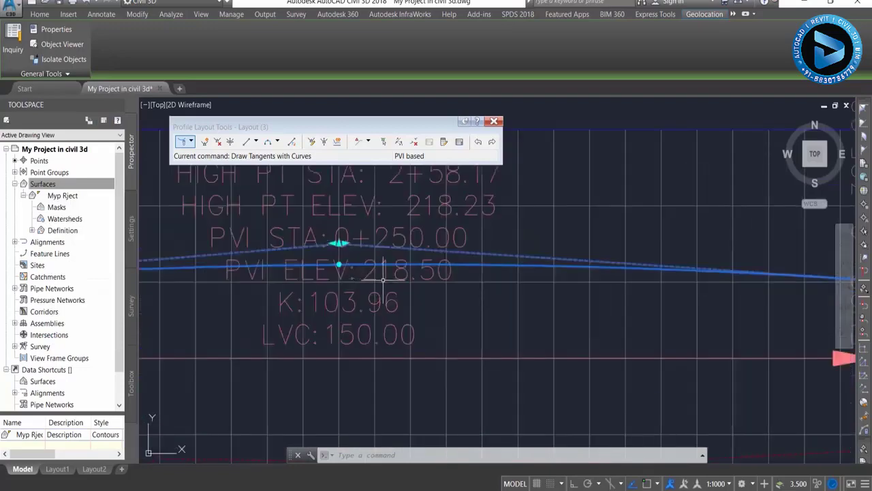
key(Escape)
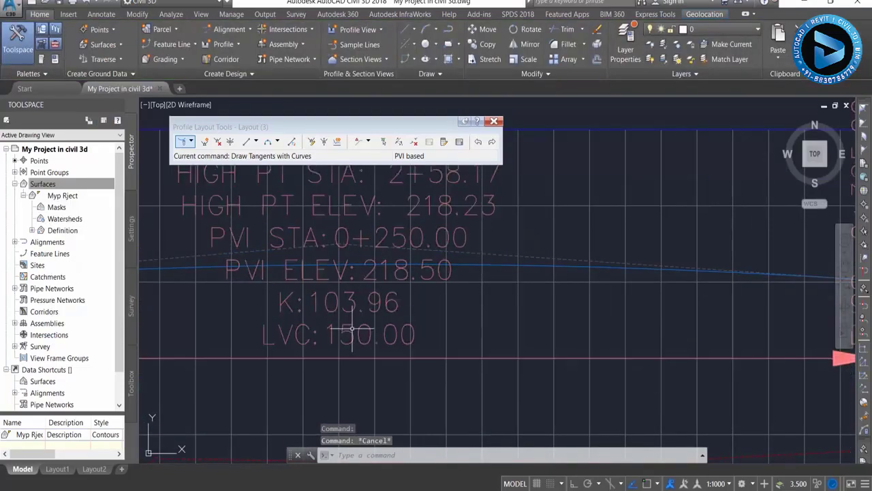
scroll(399, 331, down, 5)
scroll(614, 314, up, 1)
scroll(613, 311, up, 5)
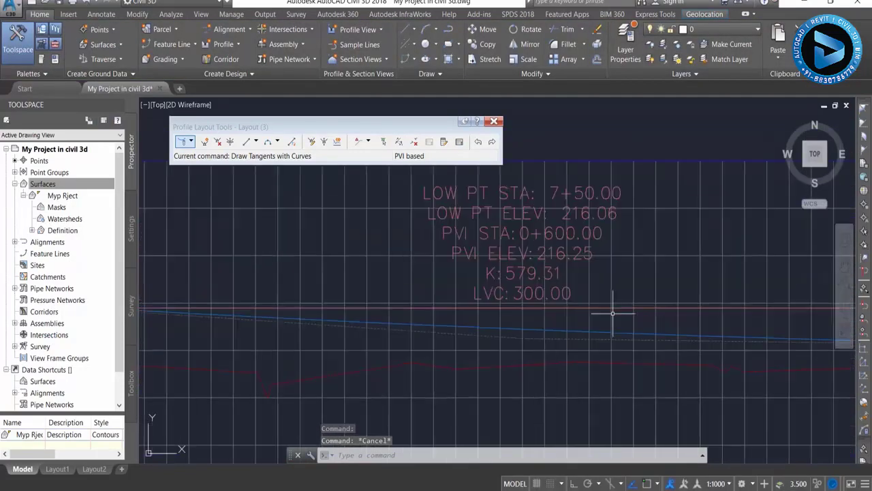
scroll(613, 312, up, 1)
scroll(444, 292, down, 3)
middle_drag(443, 292, 143, 286)
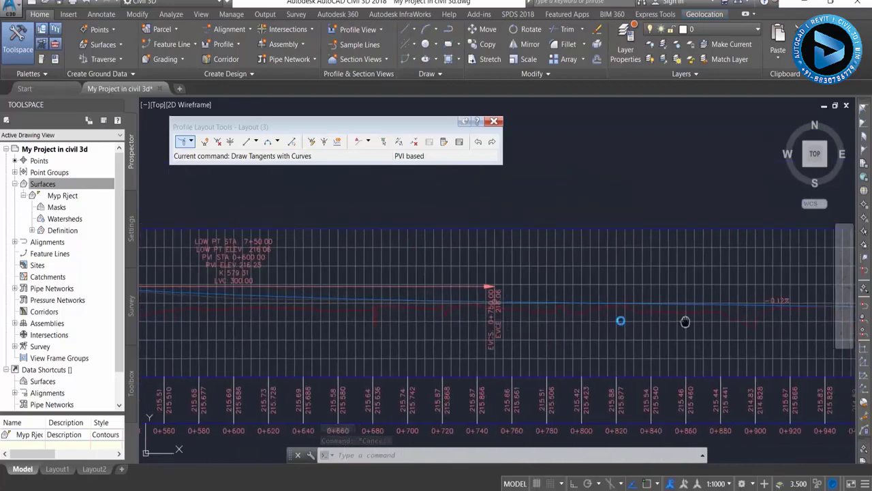
middle_drag(686, 318, 282, 321)
middle_drag(568, 368, 516, 366)
scroll(665, 293, up, 4)
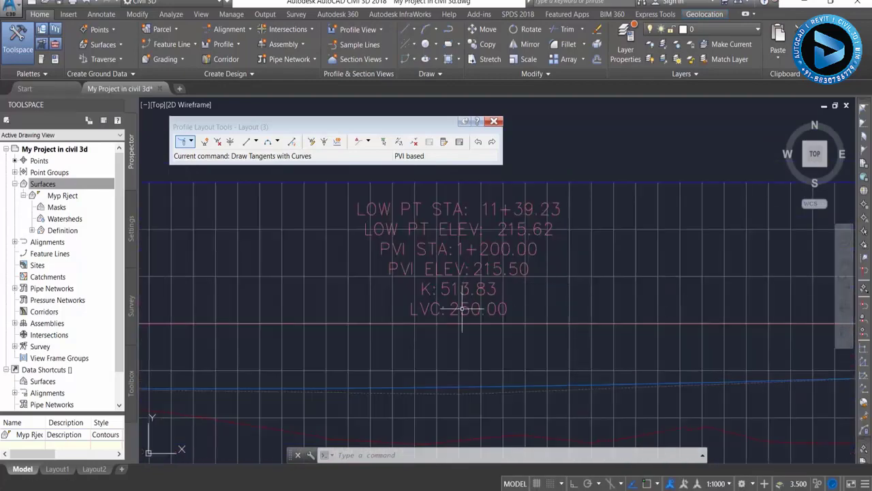
scroll(462, 308, down, 1)
scroll(462, 309, down, 4)
scroll(462, 308, down, 1)
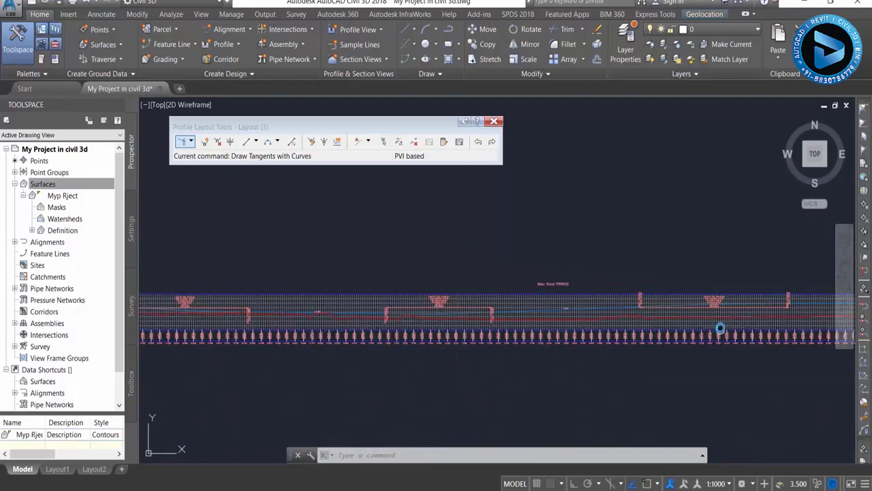
scroll(613, 334, up, 1)
scroll(639, 317, up, 3)
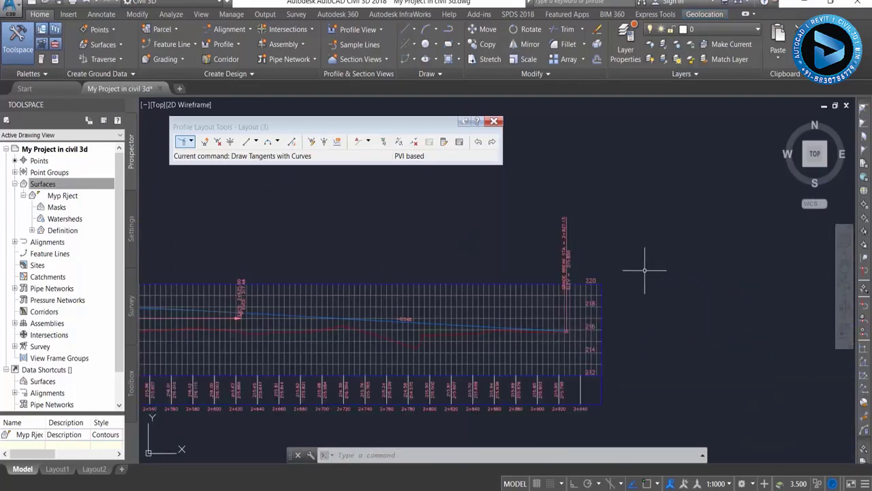
scroll(457, 268, down, 1)
scroll(457, 268, down, 2)
scroll(424, 306, down, 1)
scroll(274, 307, down, 1)
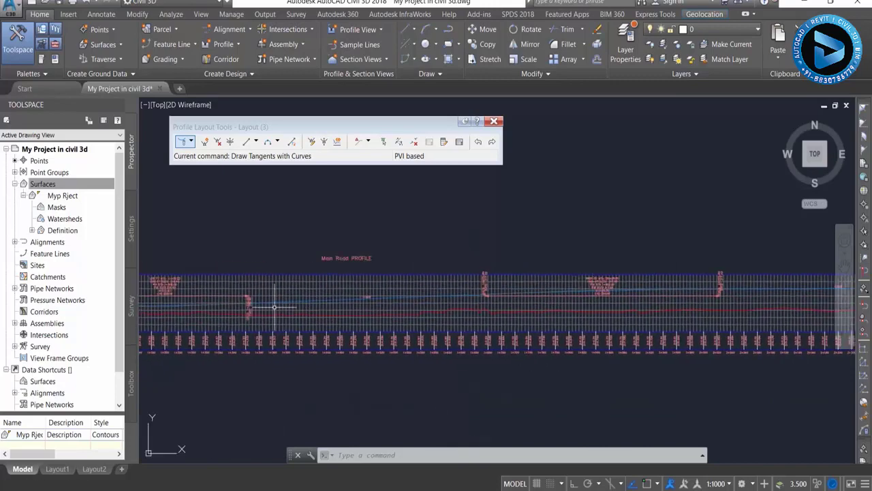
scroll(629, 284, up, 1)
Return to the data band start, close Profile Layout Tools and select the Main Road profile view.
mouse_move(445, 317)
middle_down()
mouse_move(282, 313)
mouse_move(443, 295)
middle_up()
scroll(352, 271, up, 3)
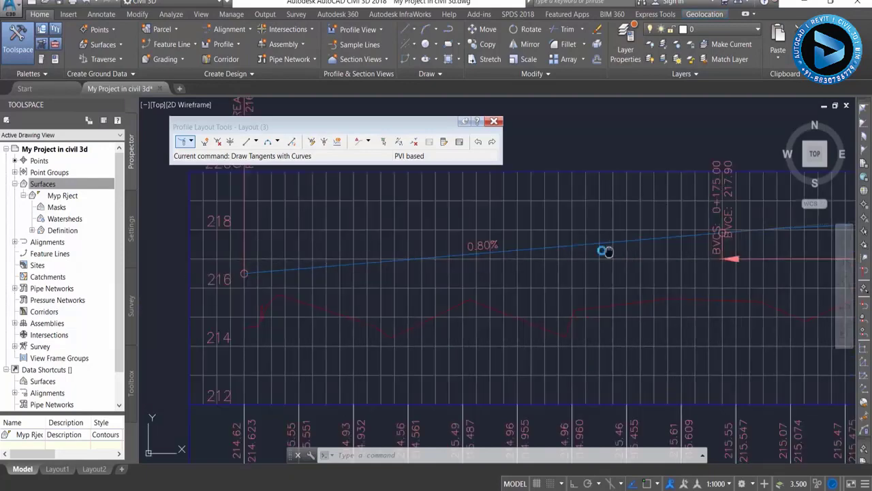
scroll(606, 249, up, 2)
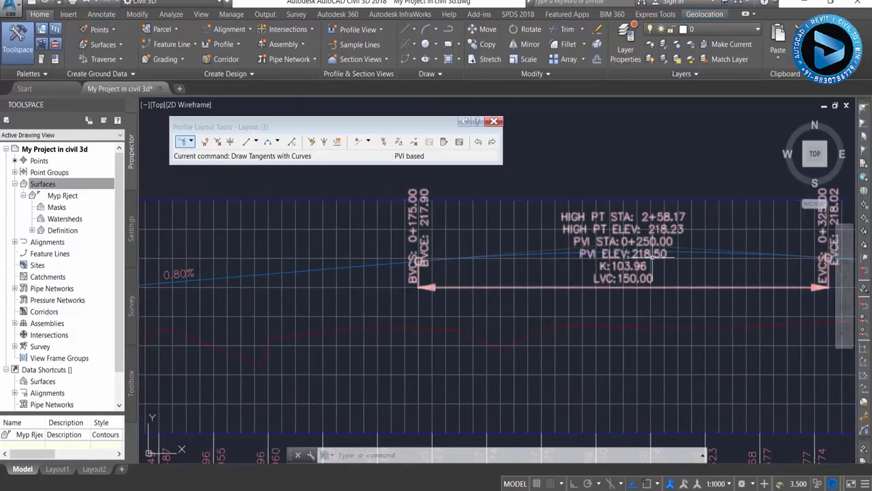
scroll(471, 250, down, 2)
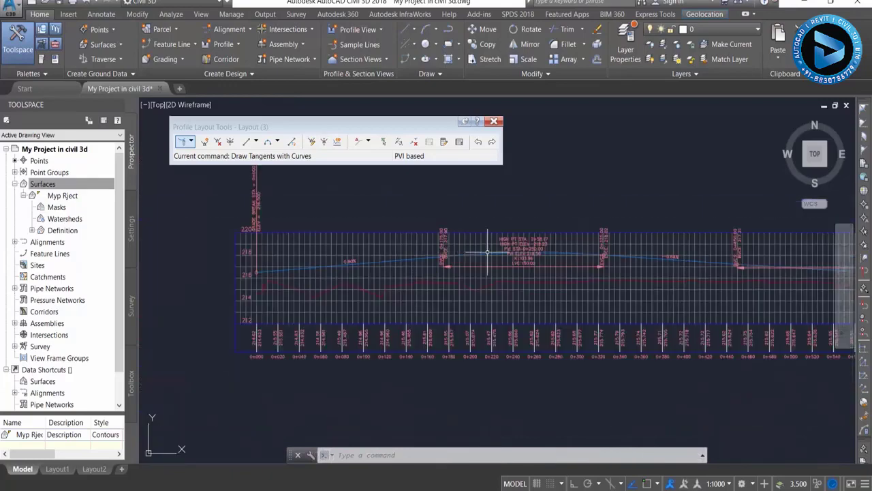
scroll(472, 256, down, 1)
scroll(502, 278, down, 2)
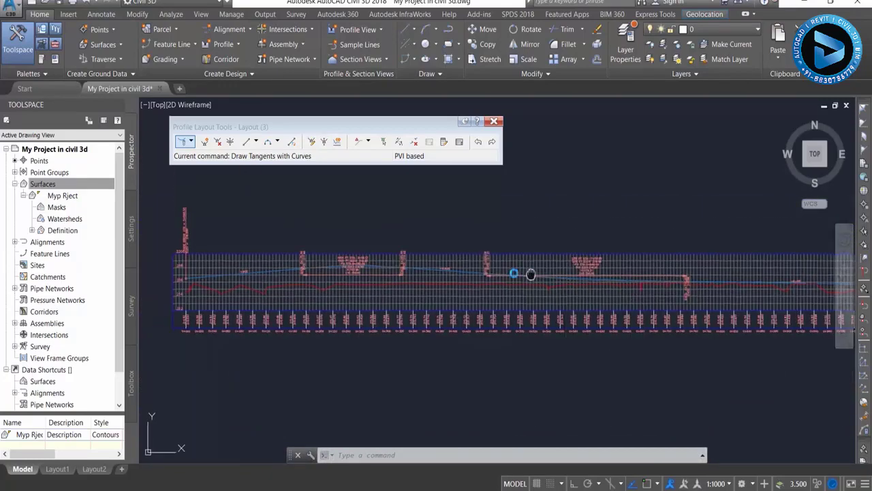
scroll(516, 272, up, 2)
scroll(432, 280, up, 2)
scroll(381, 293, up, 2)
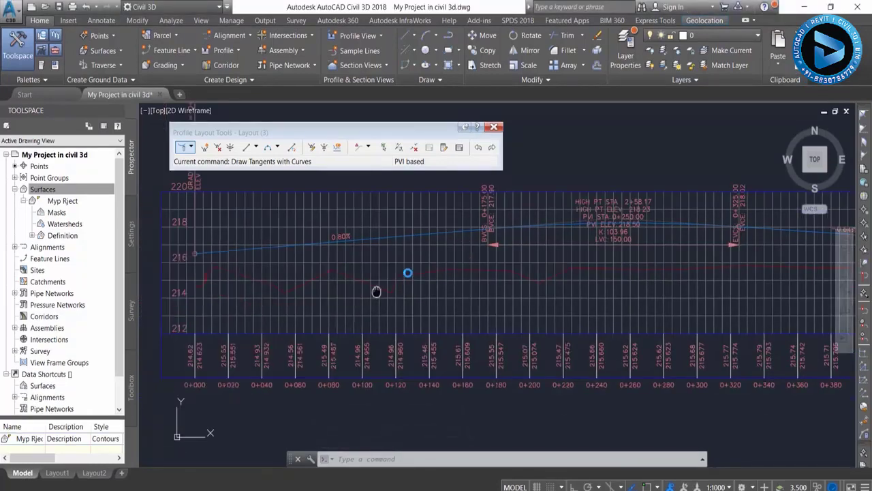
scroll(234, 352, up, 3)
middle_drag(298, 266, 308, 327)
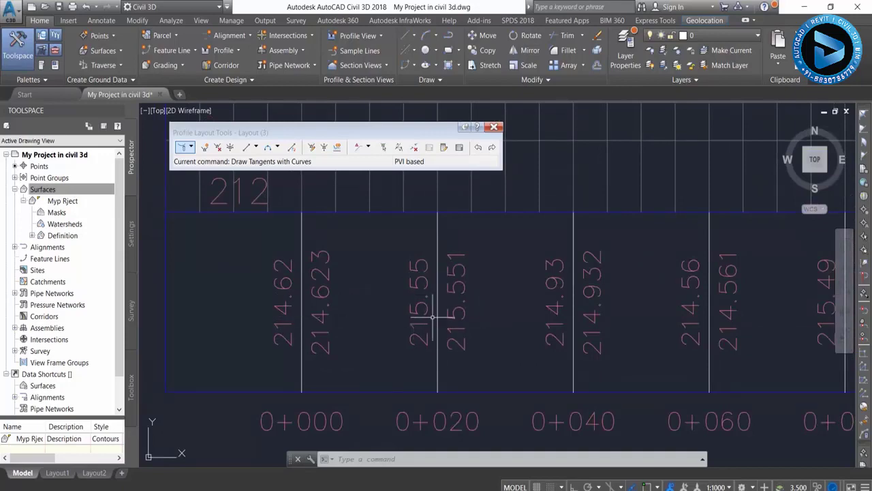
scroll(381, 321, down, 5)
scroll(405, 312, up, 1)
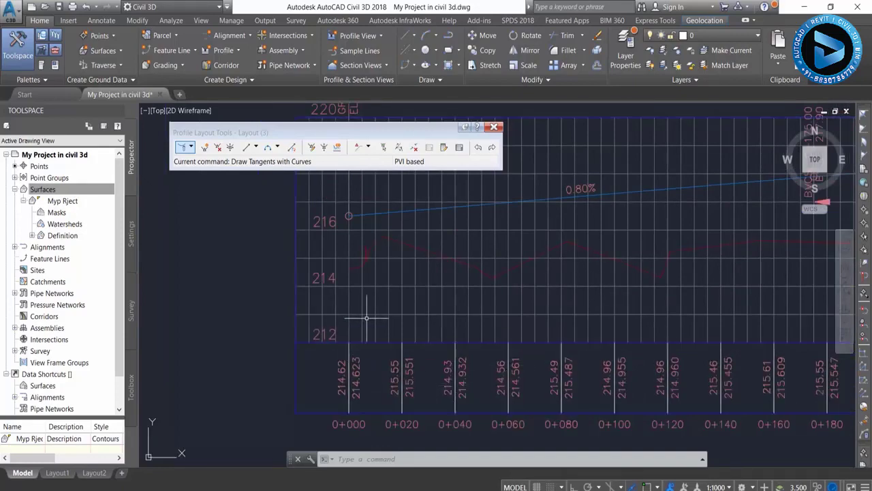
click(494, 126)
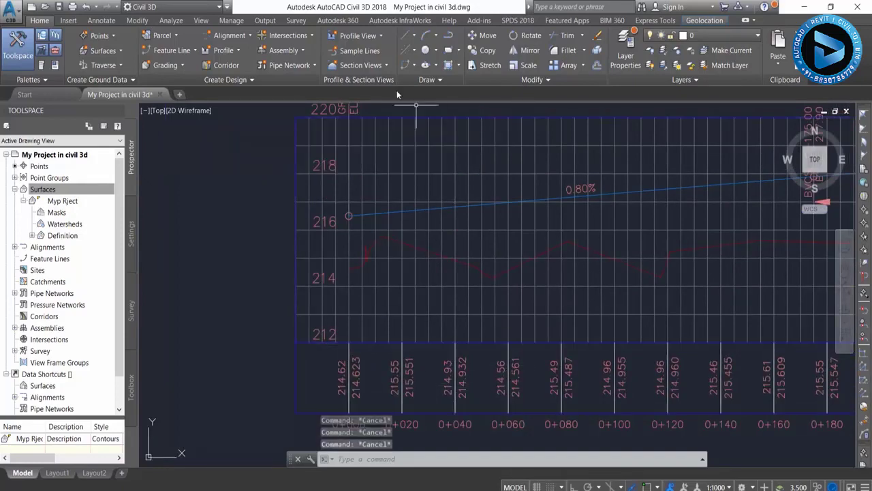
click(364, 157)
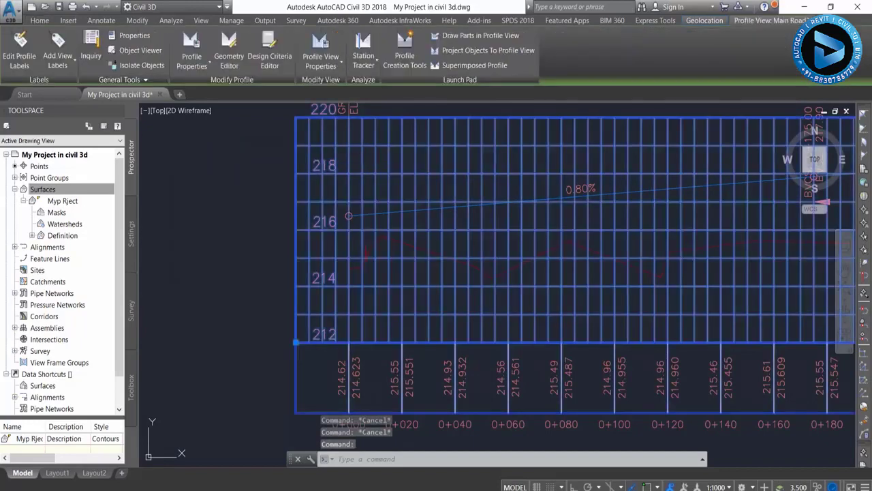
In Profile View Properties Bands, set the Profile Data band's Profile1 to Layout (3) and apply.
click(319, 68)
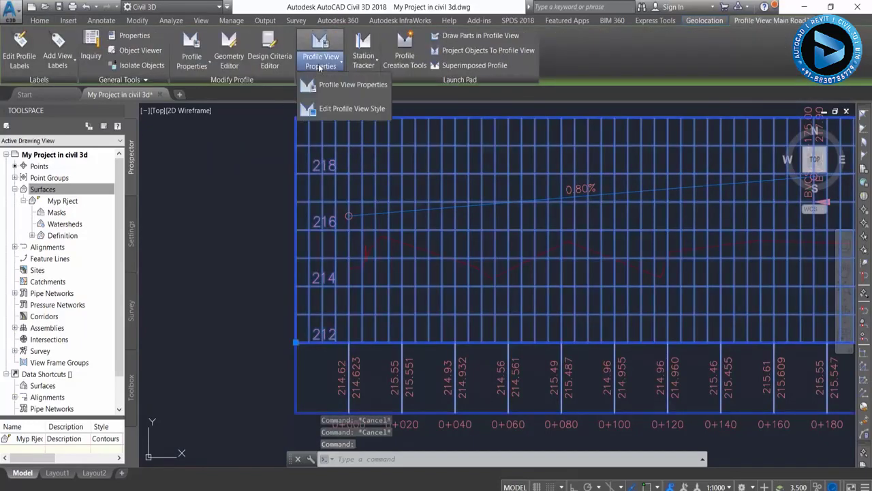
click(364, 84)
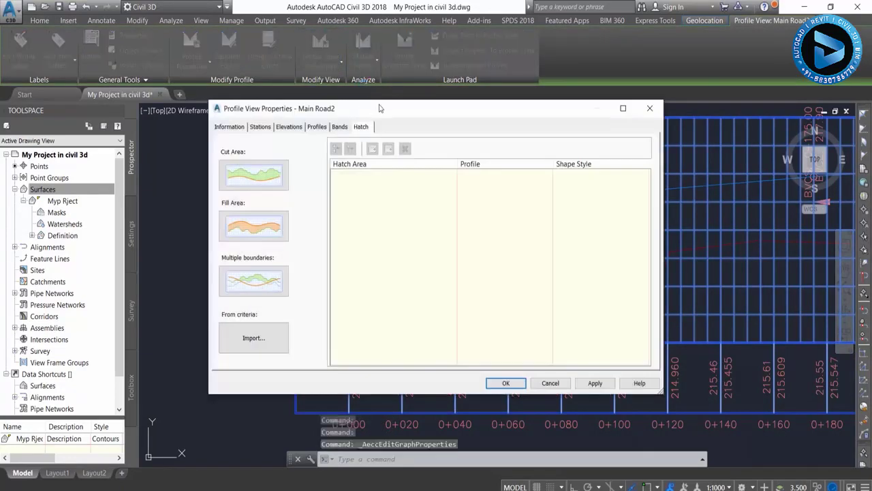
drag(380, 109, 275, 98)
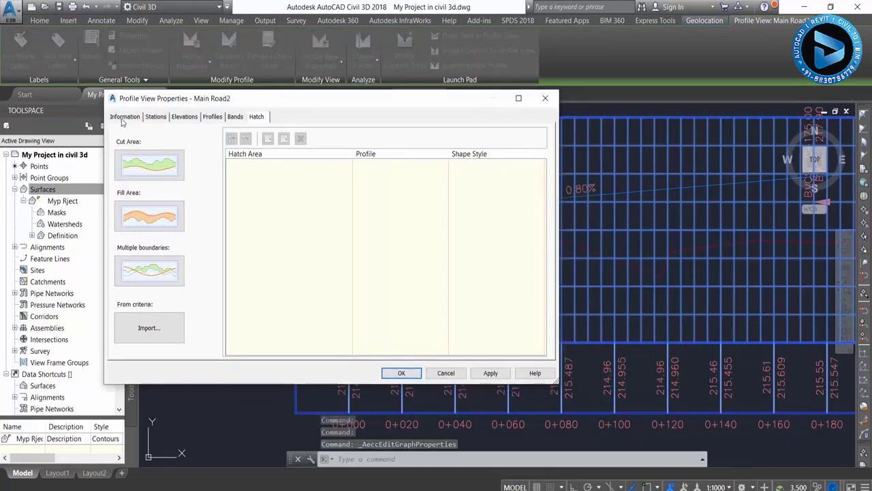
click(232, 119)
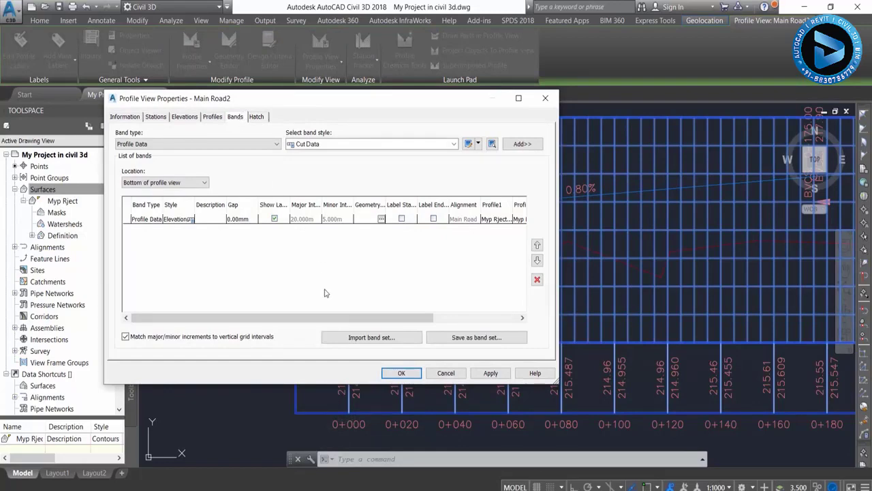
drag(325, 317, 461, 330)
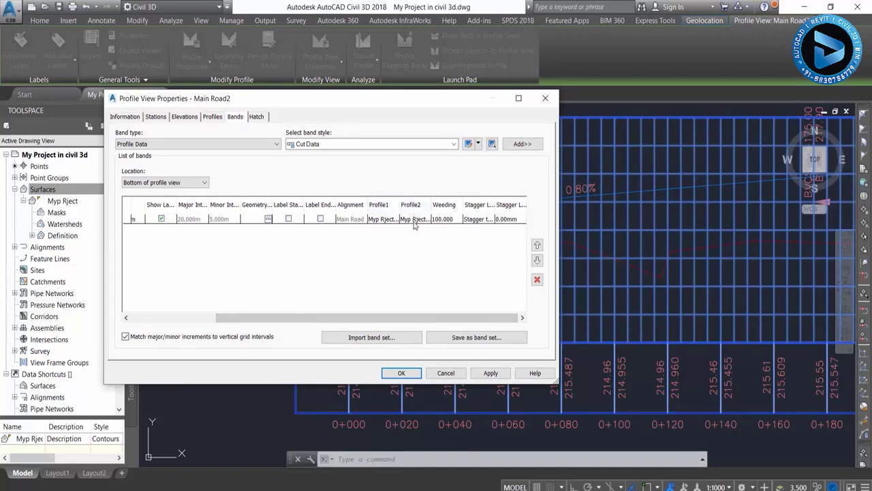
click(380, 219)
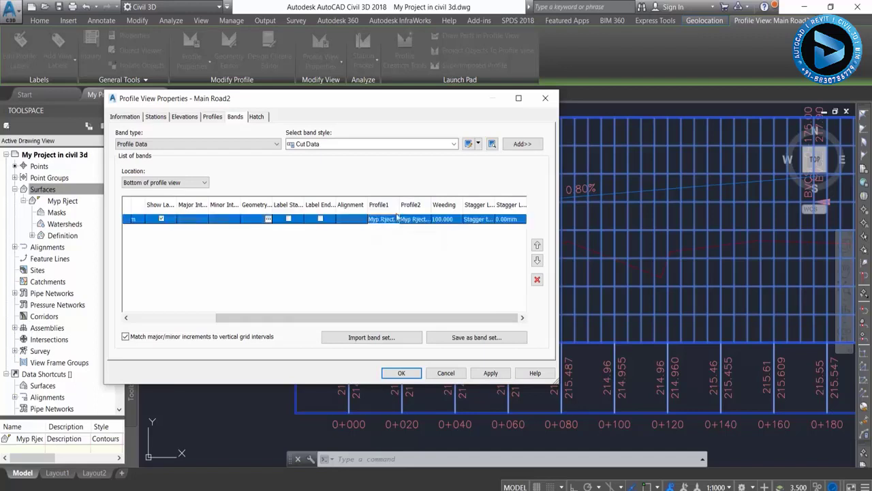
click(393, 219)
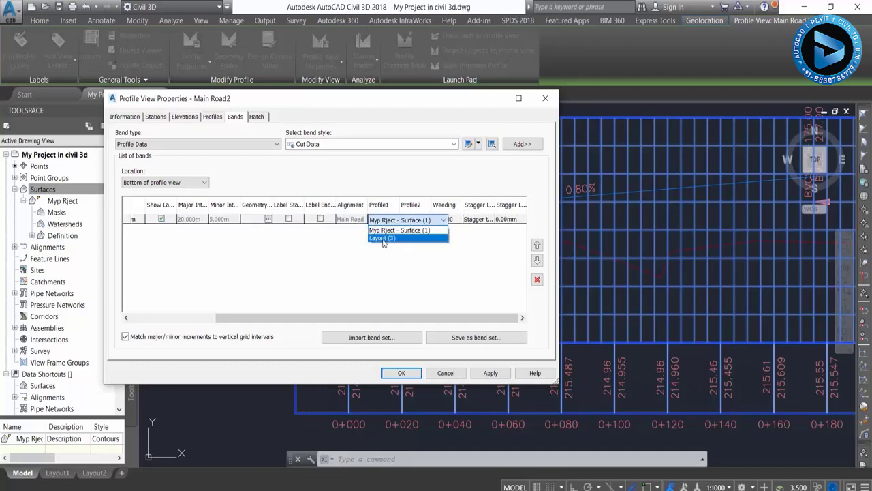
click(383, 238)
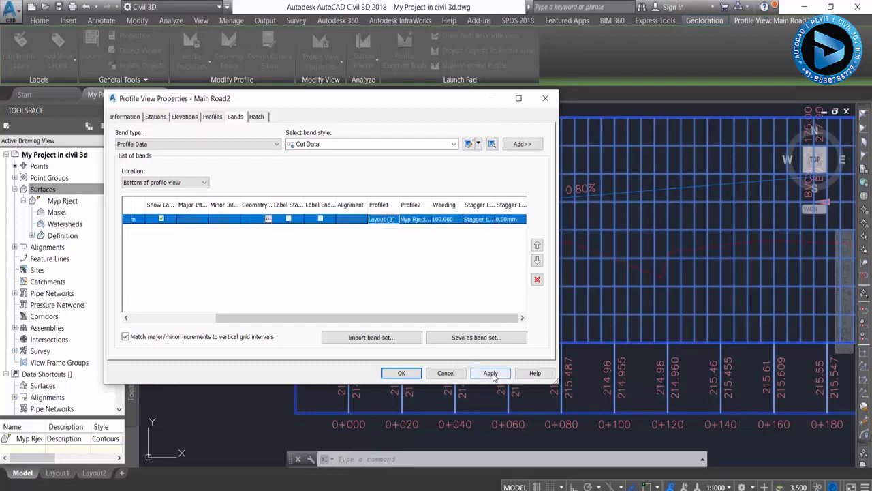
click(491, 374)
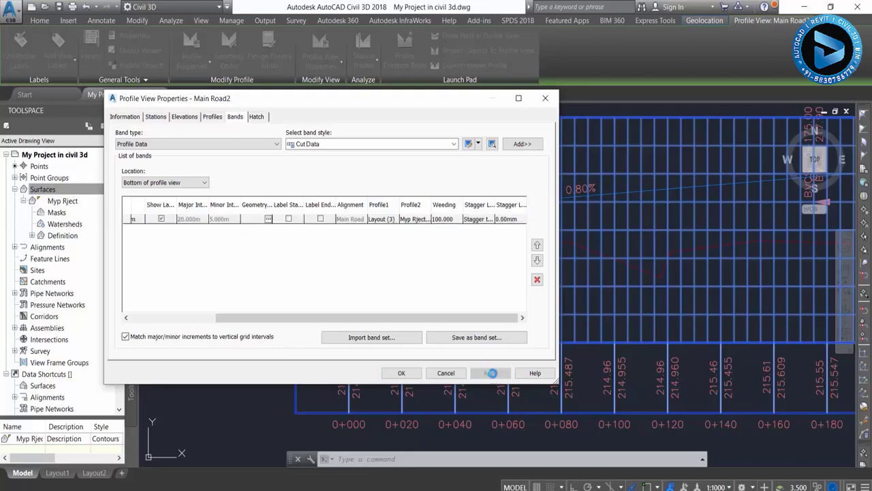
click(401, 373)
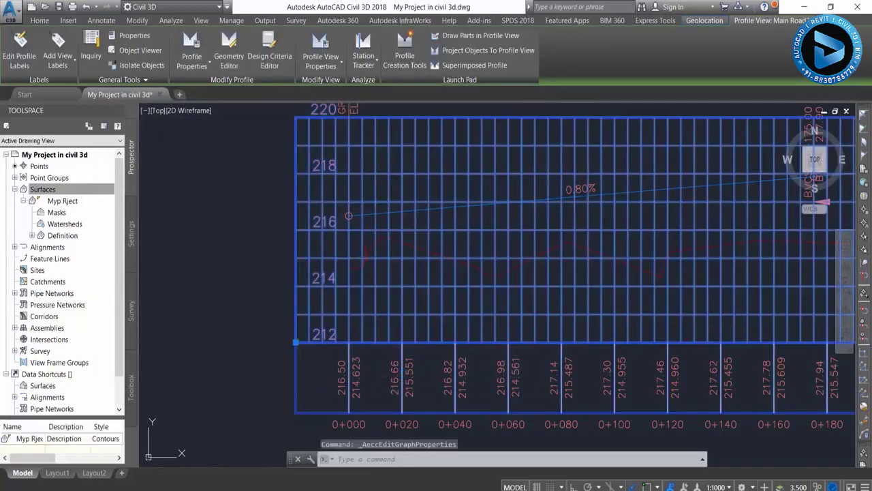
scroll(348, 409, up, 4)
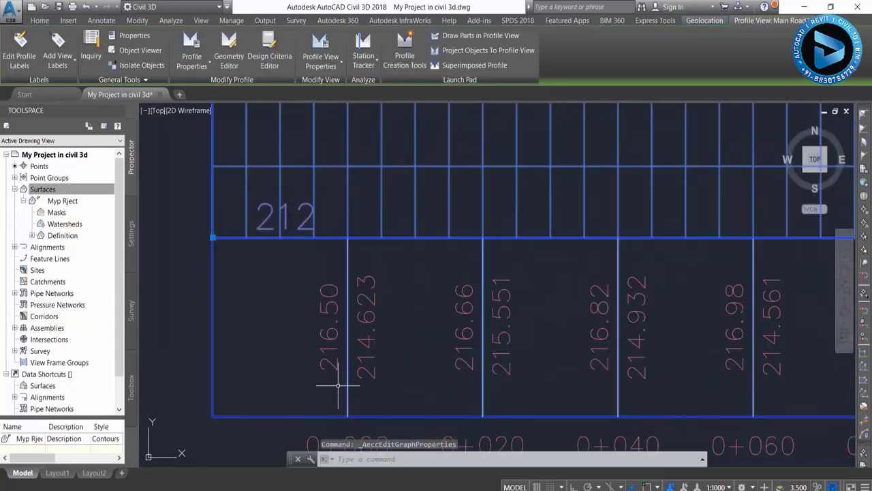
scroll(337, 385, up, 2)
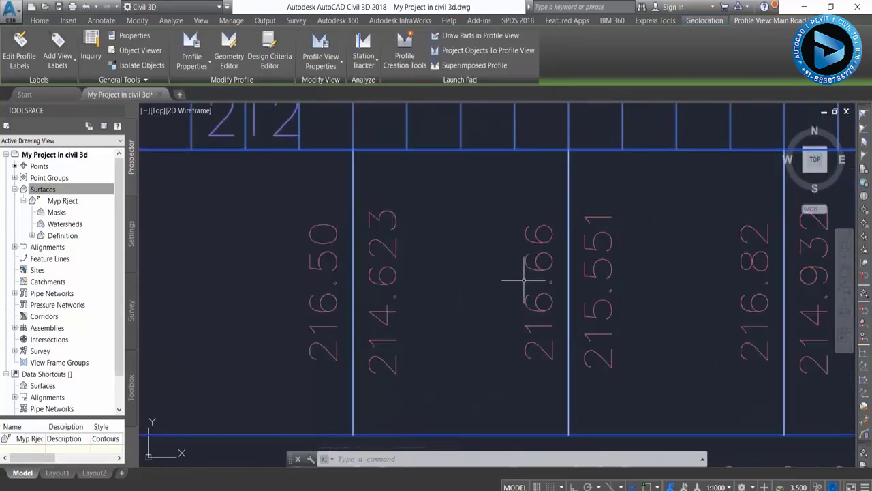
middle_drag(524, 279, 292, 288)
scroll(311, 299, down, 2)
scroll(596, 293, down, 2)
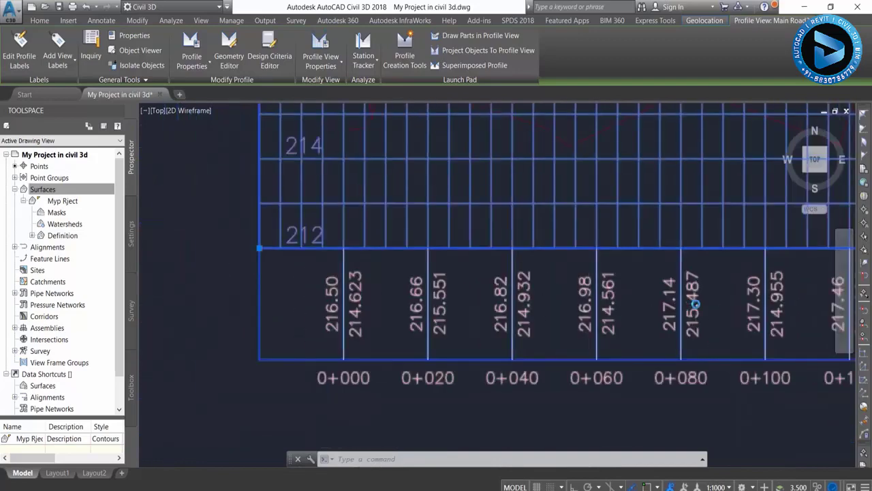
scroll(695, 303, down, 3)
scroll(288, 331, down, 2)
mouse_move(369, 331)
middle_down()
mouse_move(634, 359)
mouse_move(389, 347)
middle_up()
scroll(634, 359, down, 1)
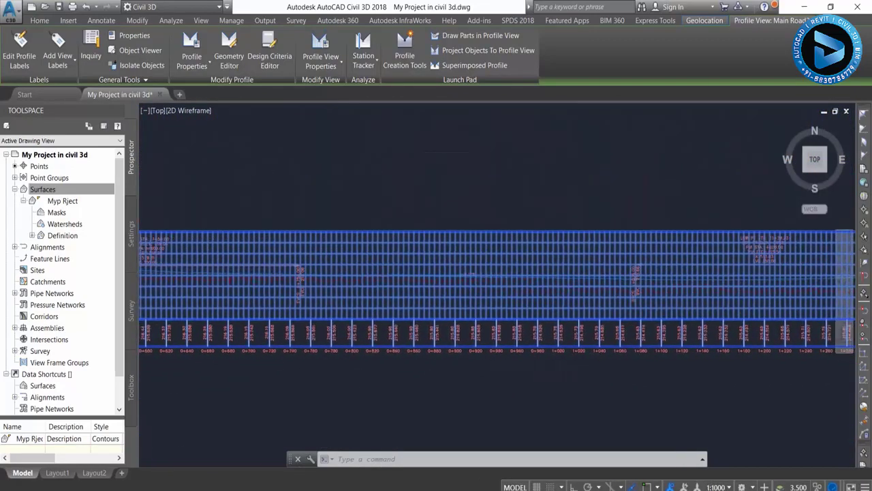
scroll(483, 334, down, 1)
scroll(422, 325, down, 2)
scroll(402, 313, down, 1)
scroll(400, 353, down, 1)
key(Escape)
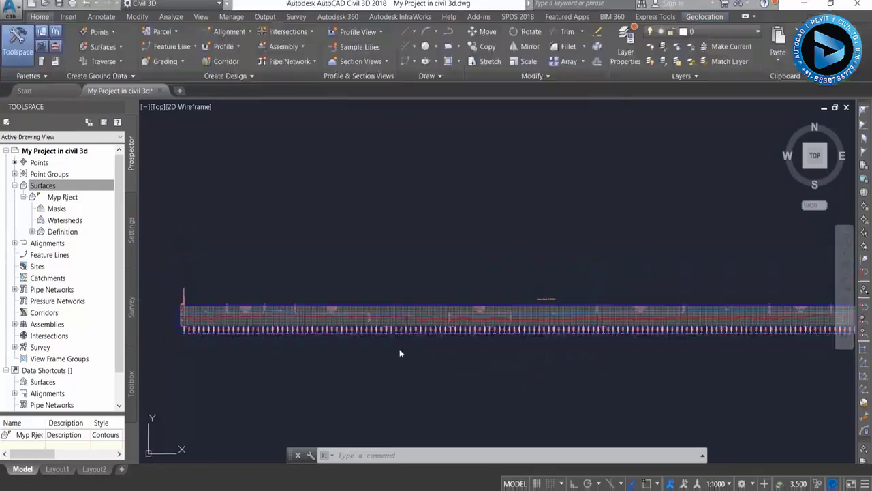
scroll(522, 296, up, 1)
scroll(522, 296, down, 4)
scroll(397, 294, up, 1)
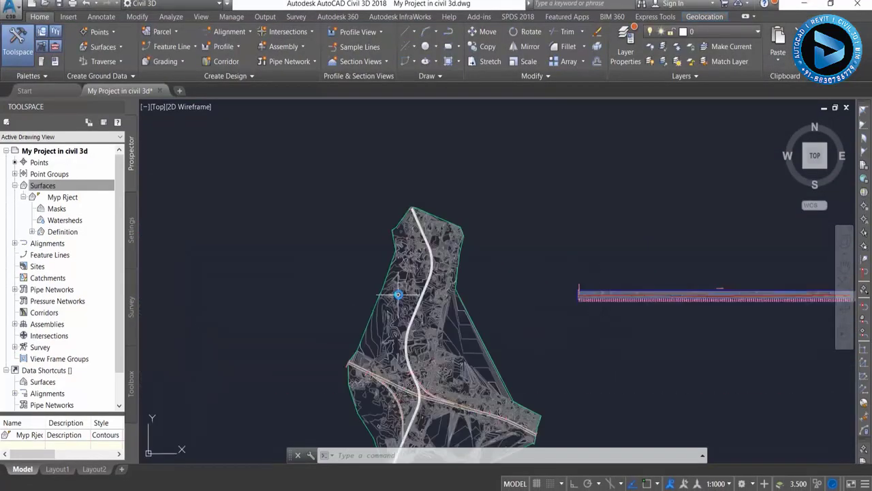
scroll(398, 294, up, 2)
scroll(438, 306, up, 1)
scroll(465, 134, up, 1)
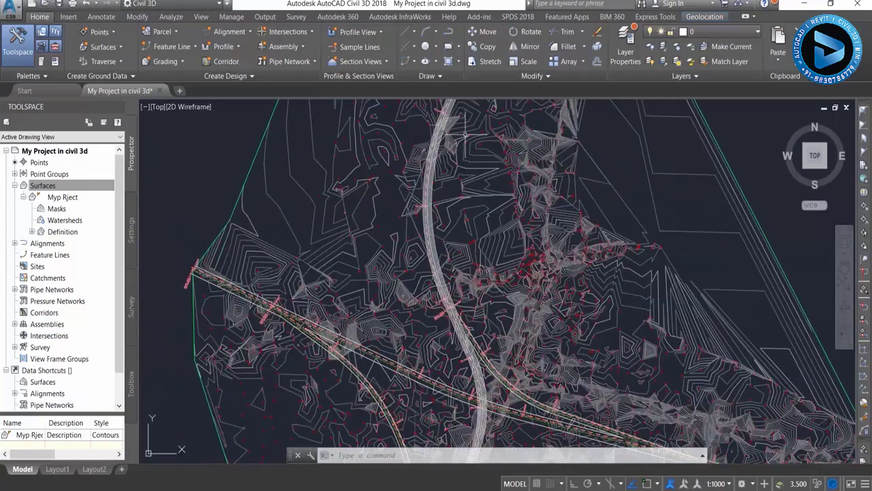
scroll(464, 135, down, 1)
scroll(258, 195, up, 1)
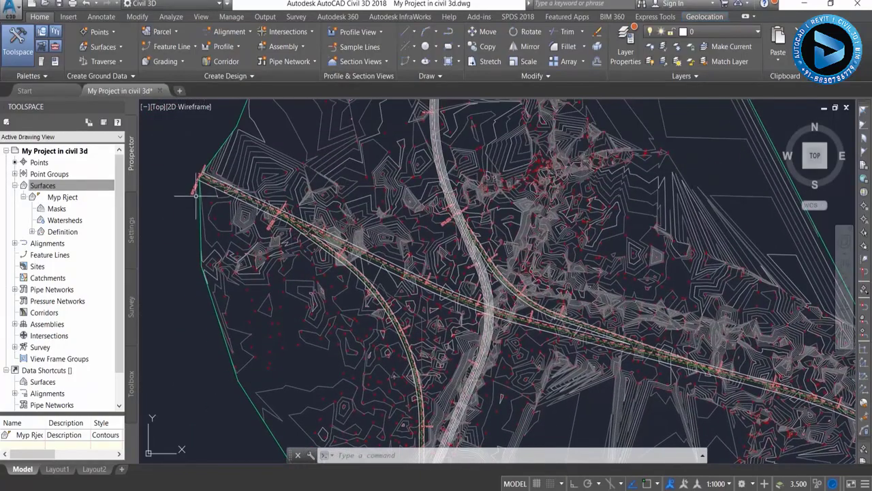
scroll(400, 252, down, 2)
scroll(479, 283, up, 2)
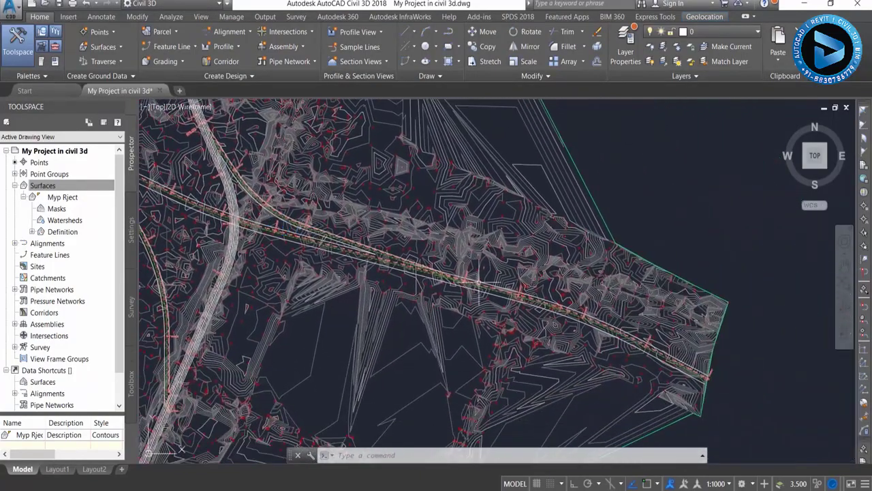
scroll(518, 265, down, 2)
scroll(558, 242, down, 2)
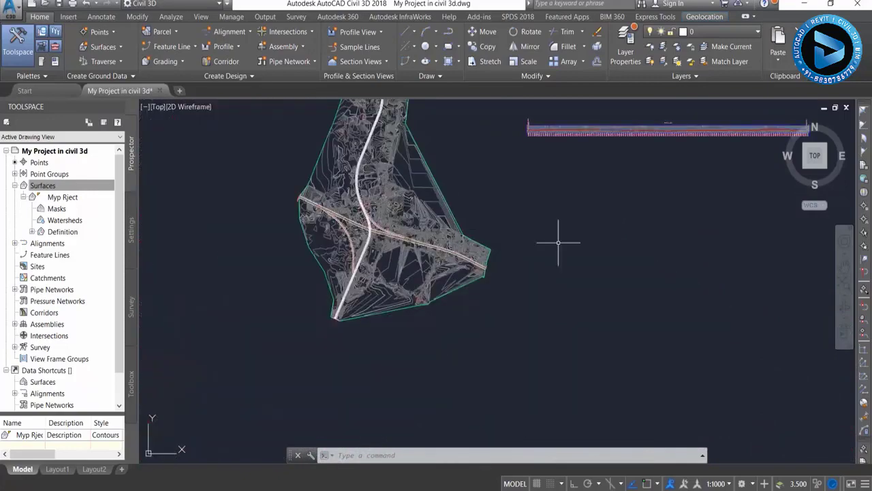
middle_drag(558, 242, 374, 342)
scroll(341, 257, up, 3)
scroll(389, 253, up, 2)
middle_drag(389, 252, 436, 307)
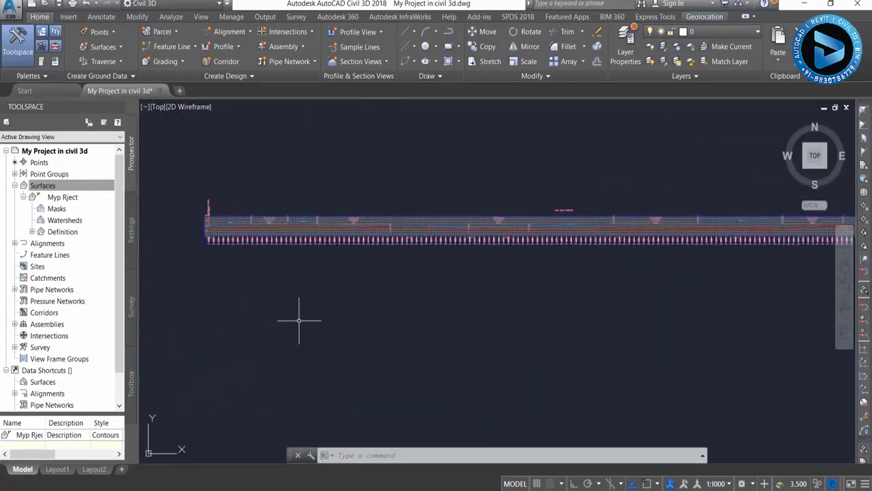
Create an Access Road surface profile from Myp Rject and draw it in a new profile view.
click(233, 50)
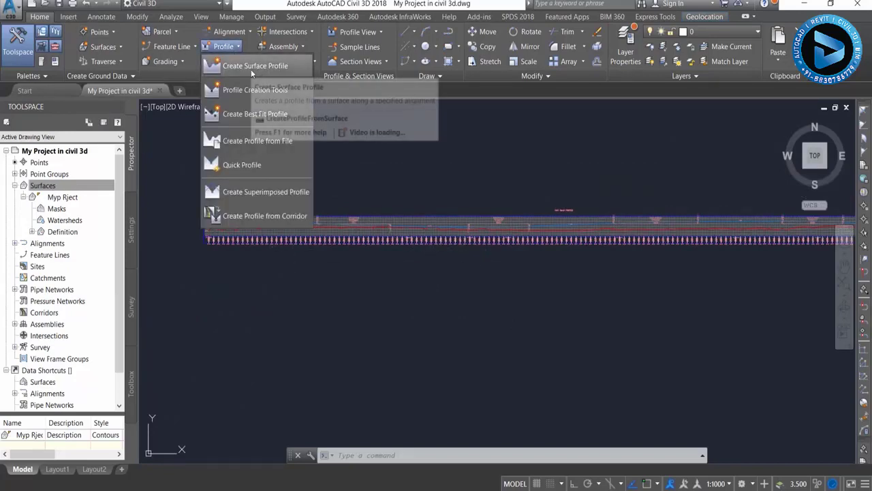
click(251, 69)
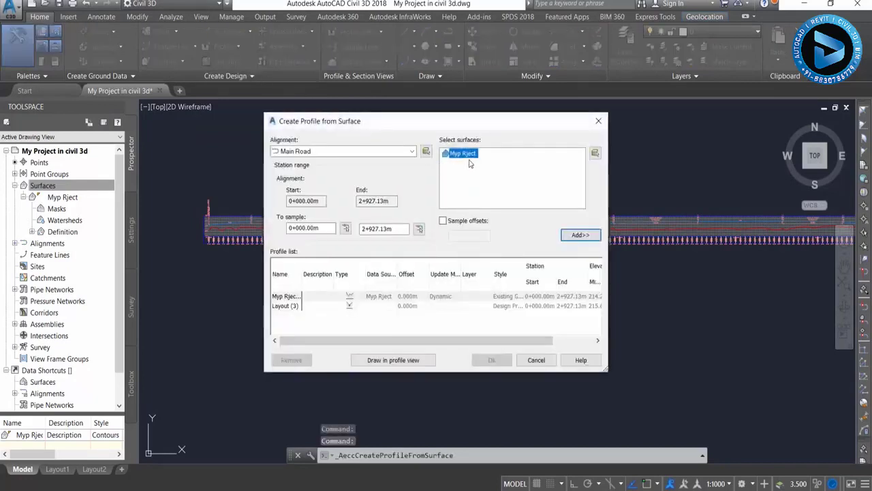
click(390, 151)
key(Up)
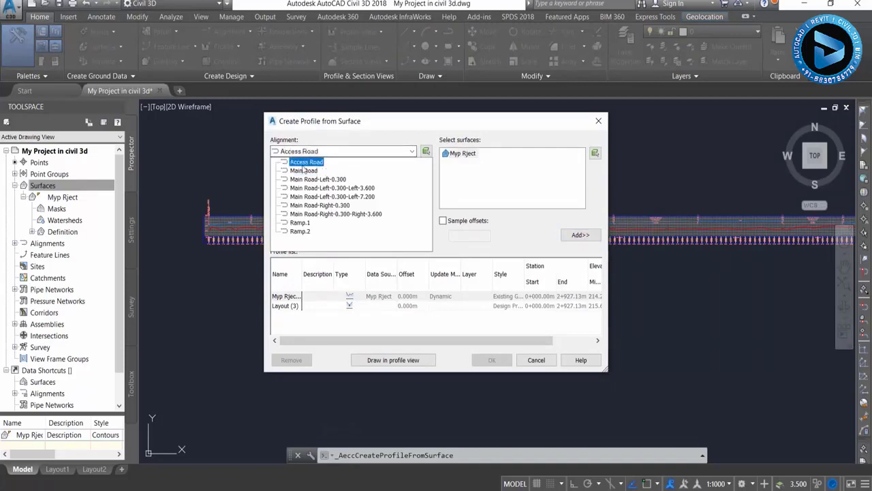
key(Return)
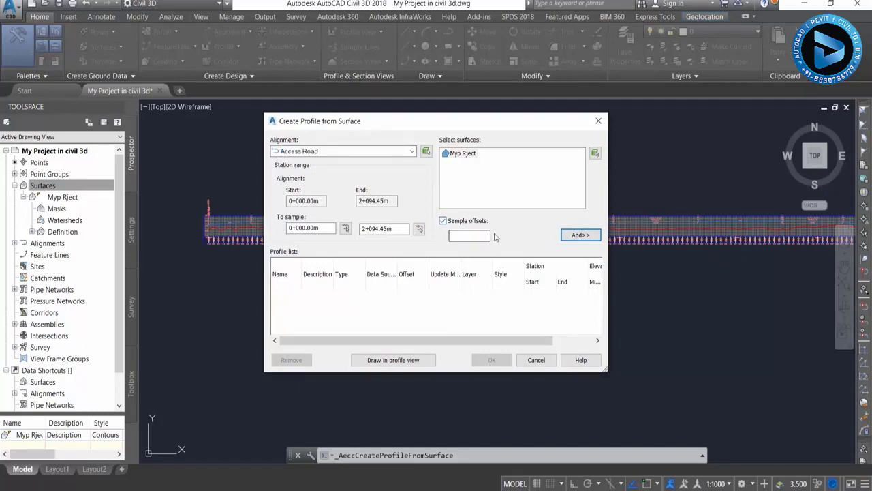
click(592, 238)
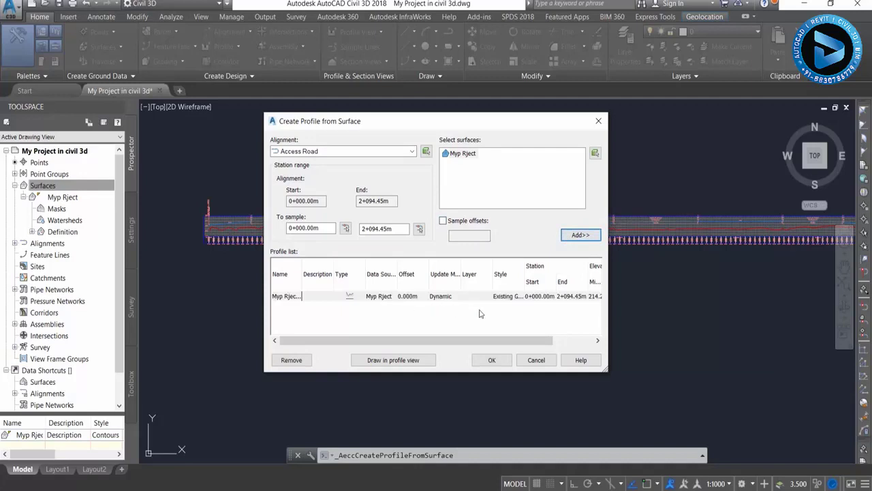
click(405, 361)
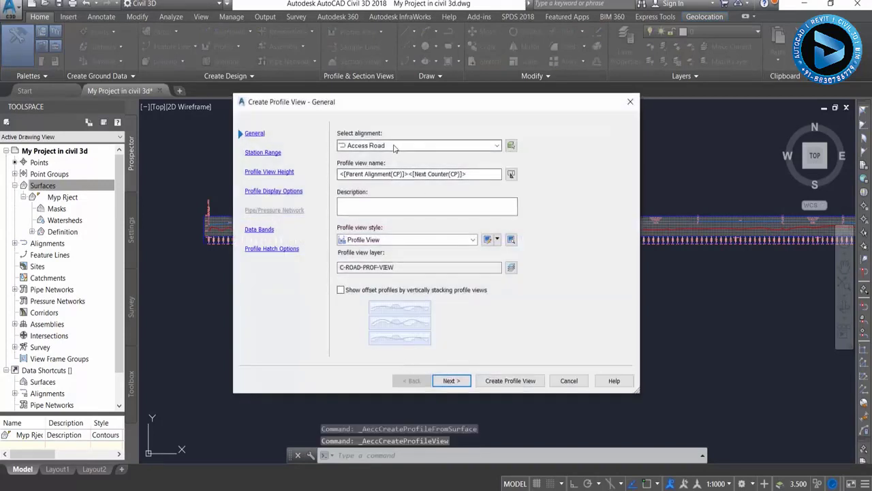
Keep Access Road as the view's alignment and rename the profile view to Accsess.
click(394, 146)
click(394, 156)
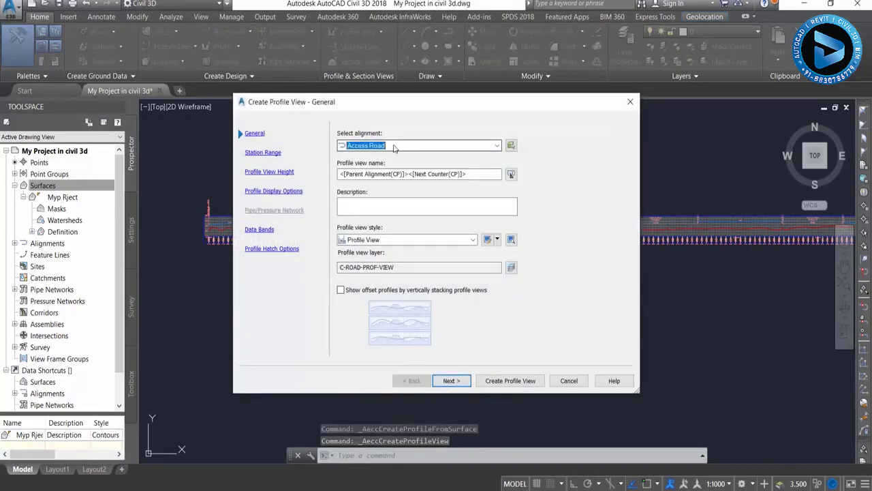
drag(469, 174, 298, 184)
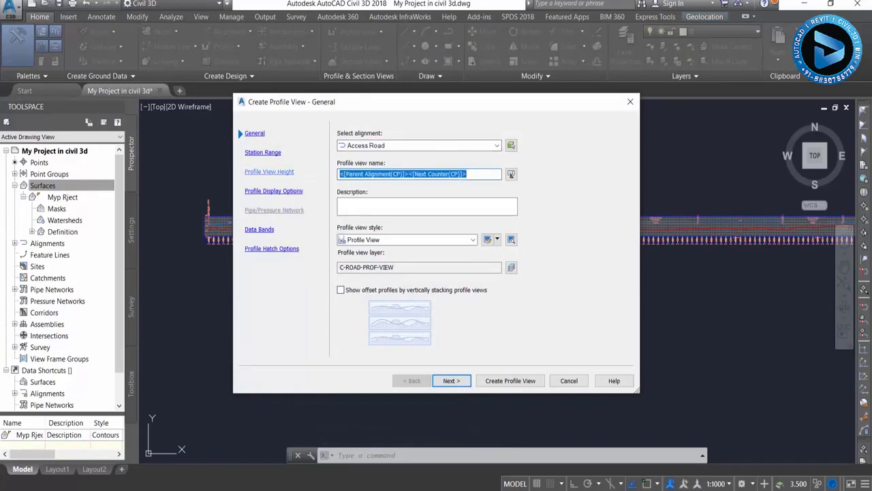
text(Accsess)
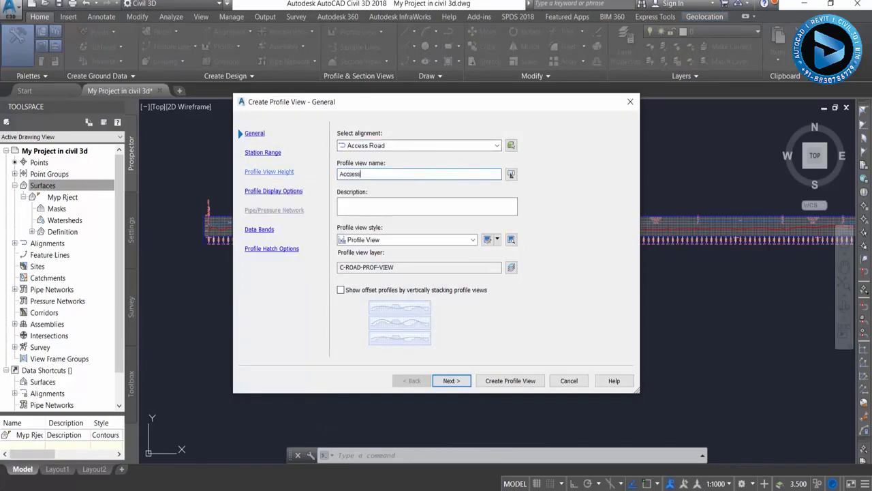
click(388, 207)
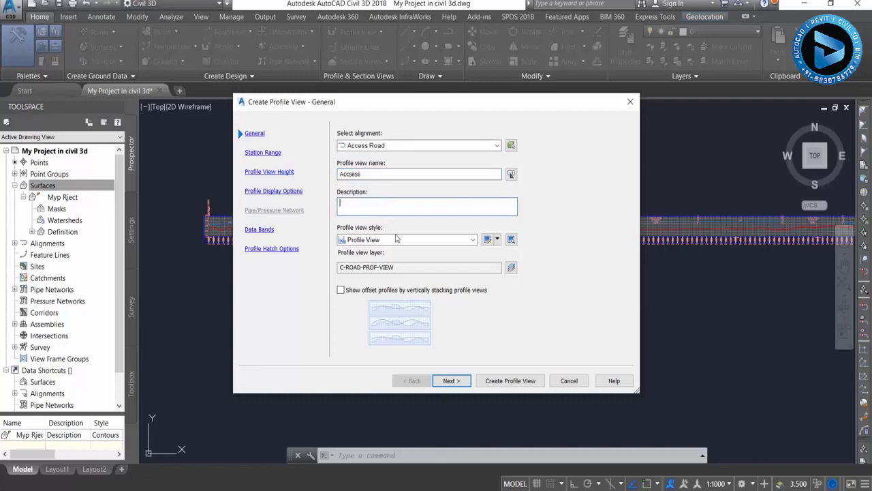
click(452, 381)
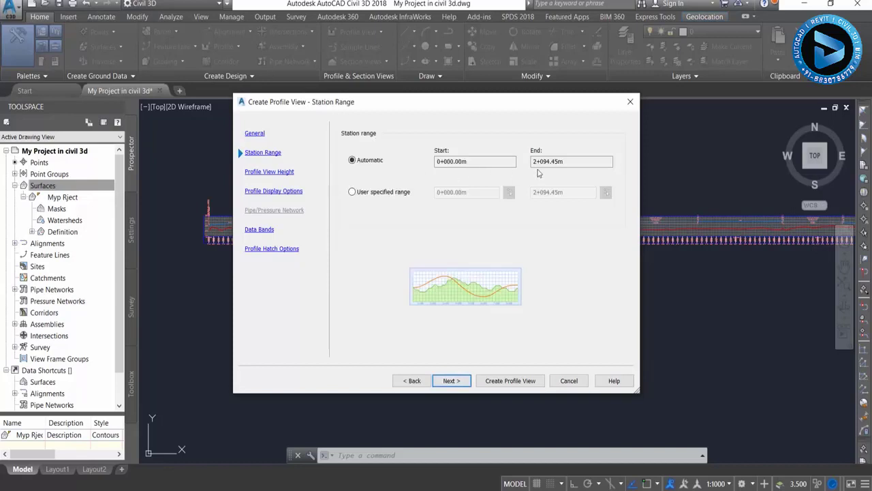
Check the user-specified station range values, then keep the Automatic station range.
click(352, 192)
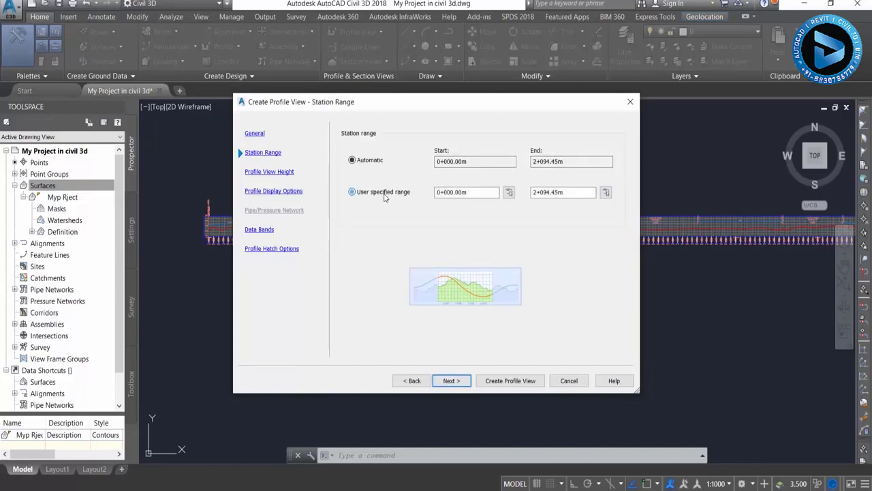
click(549, 193)
click(438, 193)
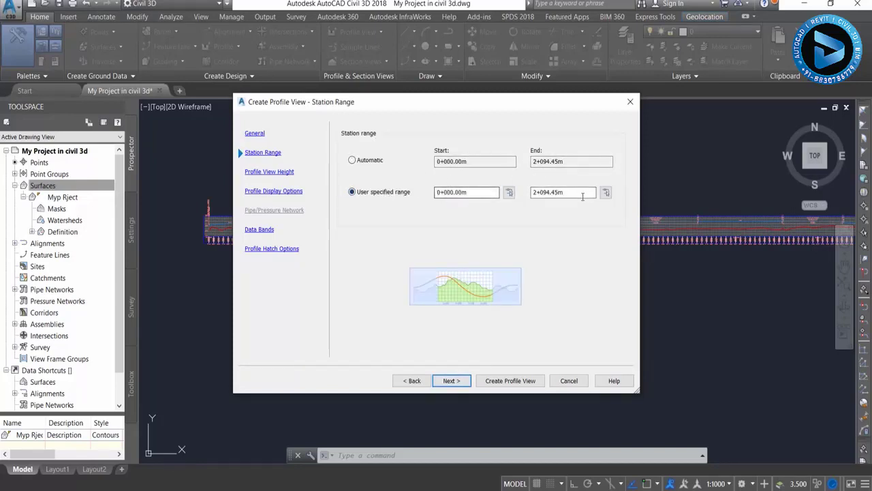
click(369, 163)
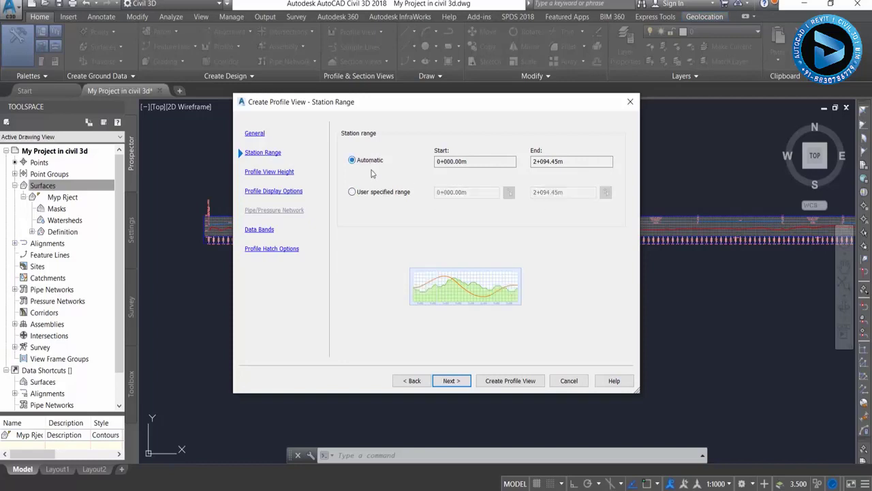
Set the profile view height to User specified with a 212.00m minimum.
click(454, 384)
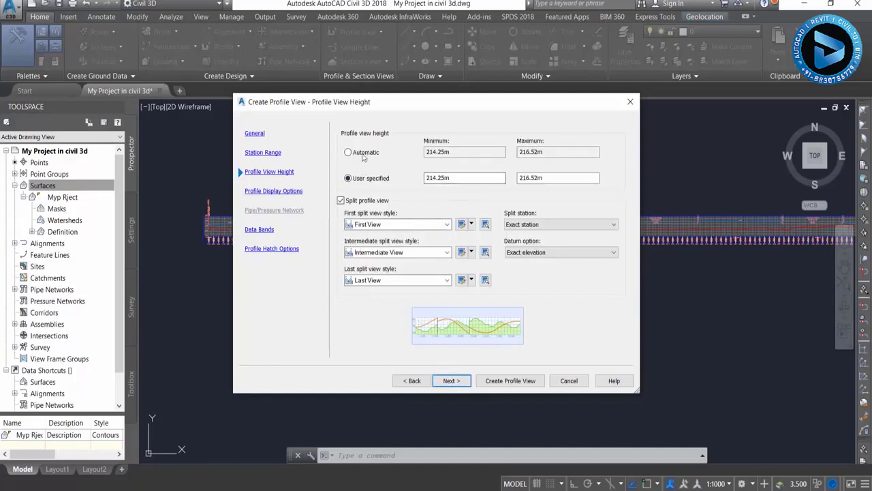
click(368, 152)
click(366, 184)
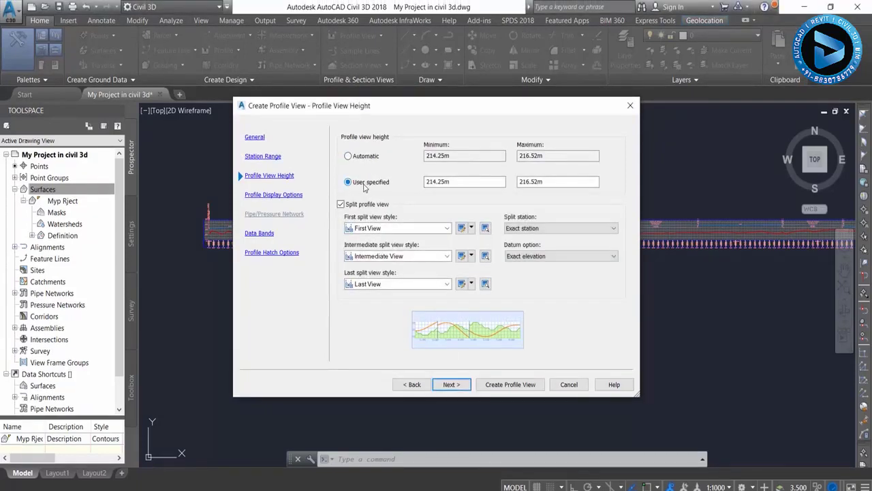
drag(449, 182, 393, 181)
key(Tab)
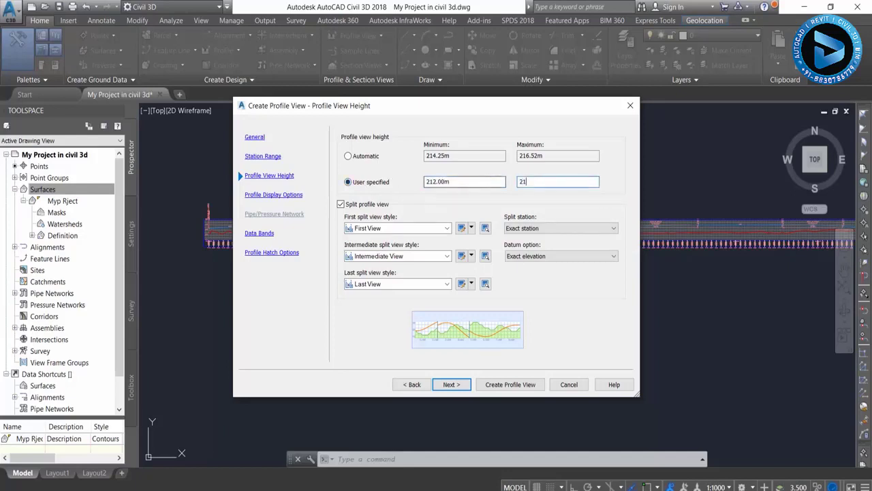
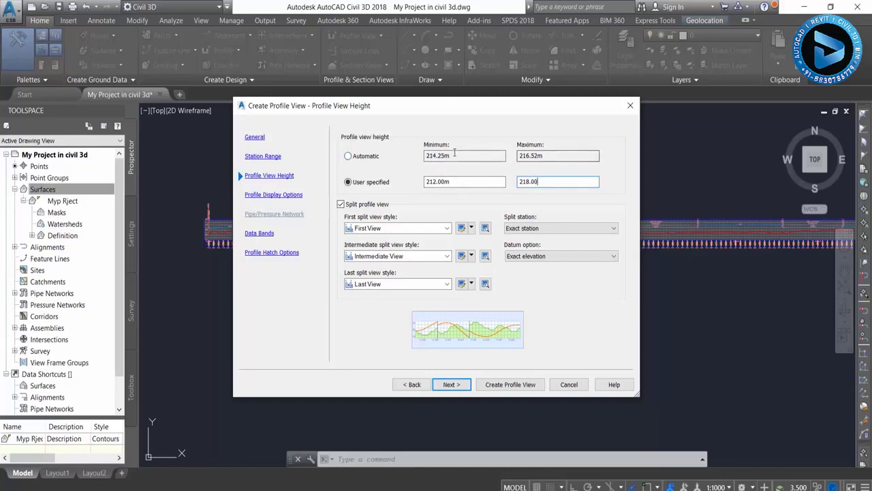
Give the profile view a user-specified 212–218 m height and the EG-FG Elevations and Stations bands, then create it.
click(349, 156)
click(349, 183)
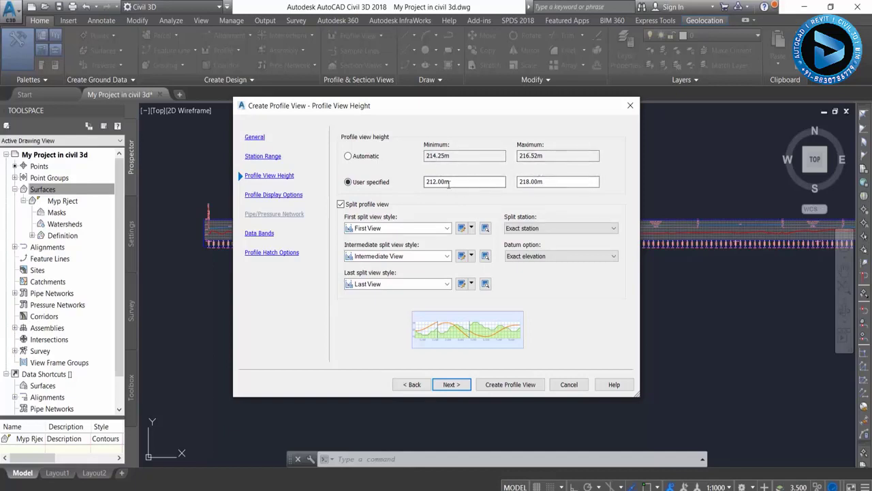
click(453, 387)
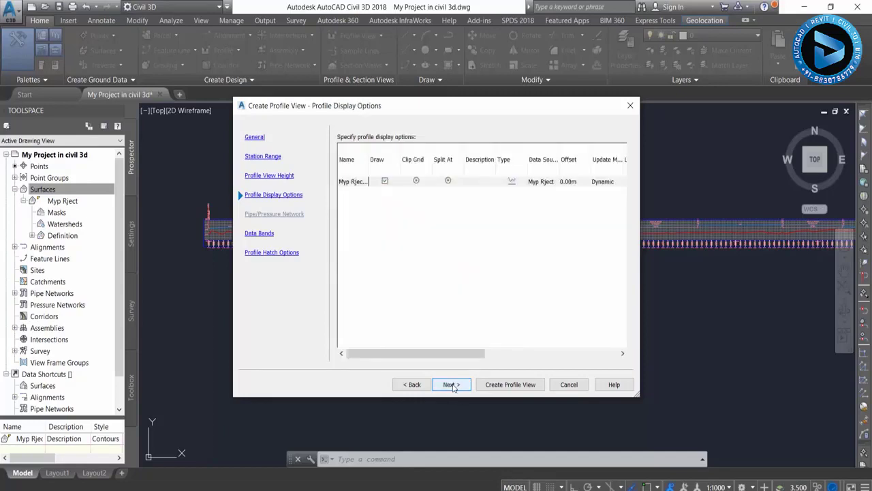
click(453, 387)
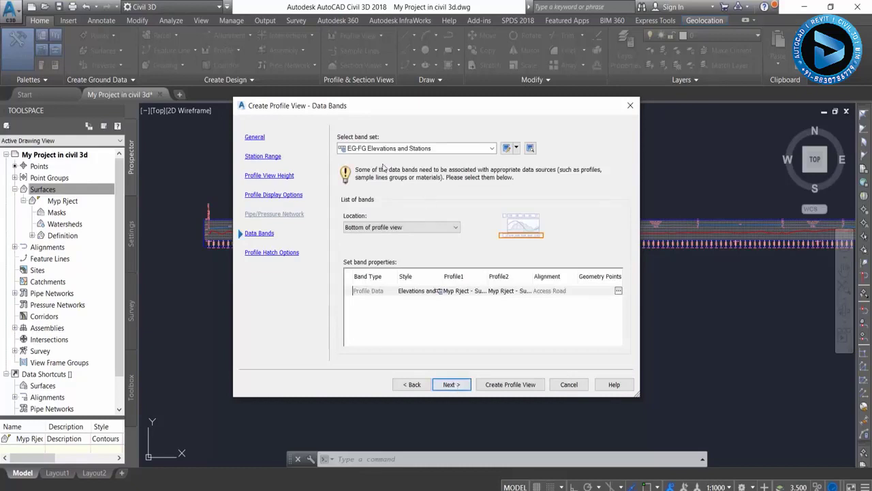
click(378, 148)
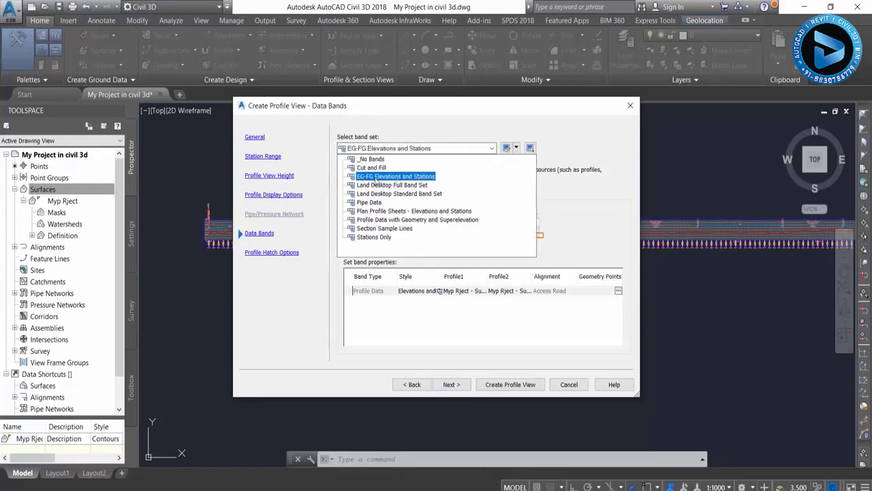
click(375, 178)
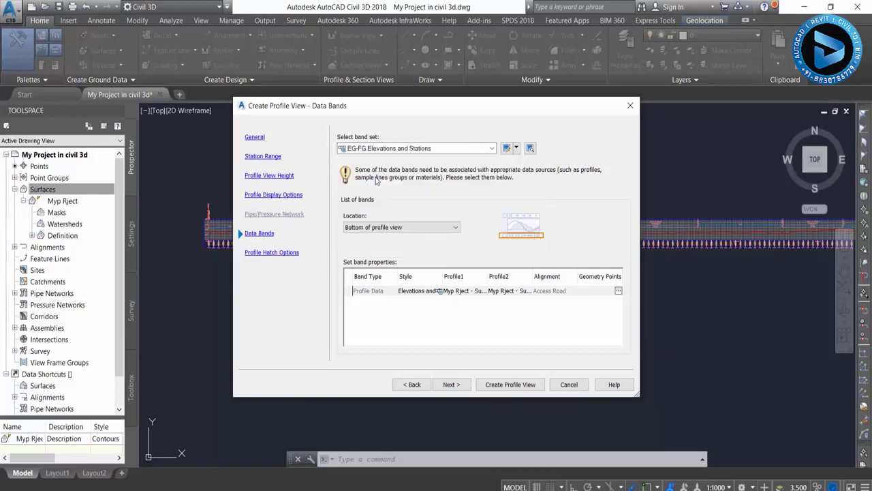
click(510, 384)
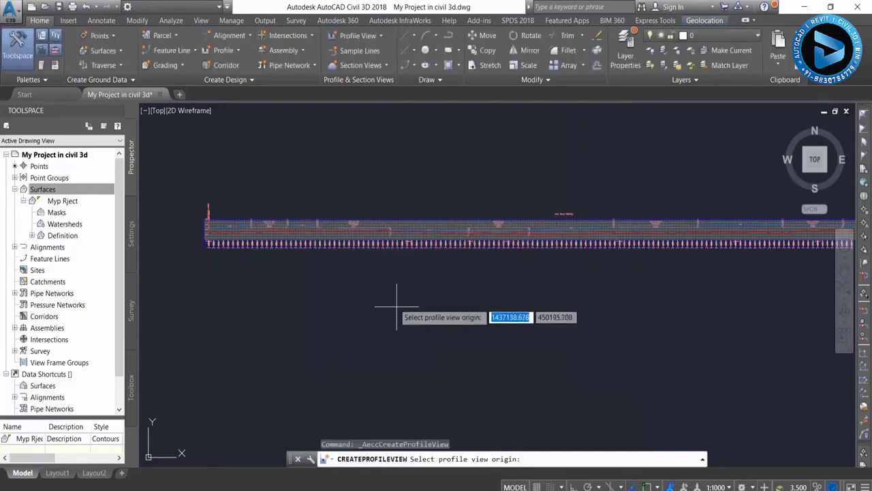
Set the profile view origin in empty space below the existing view and inspect the result.
scroll(412, 303, down, 3)
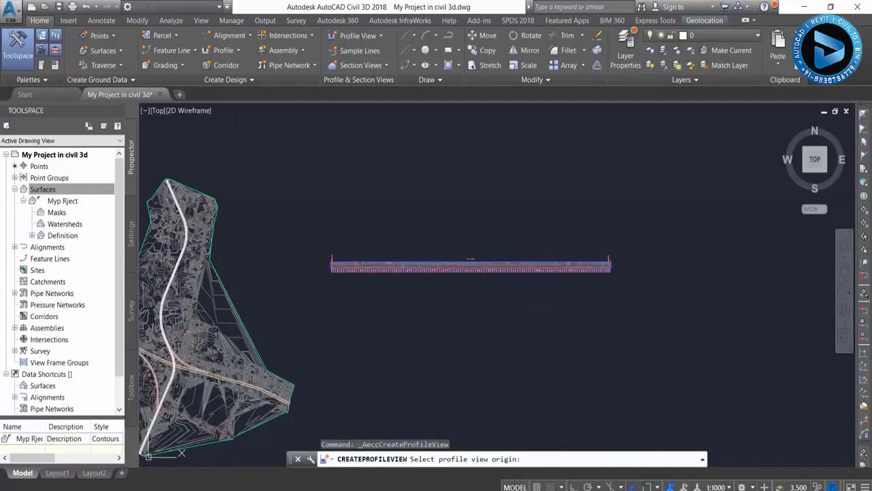
click(345, 311)
scroll(388, 313, up, 2)
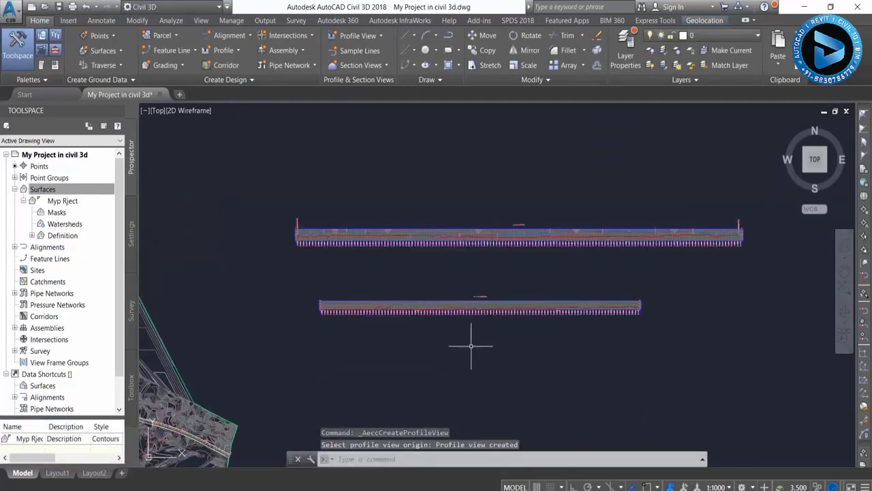
scroll(518, 327, up, 2)
scroll(530, 303, up, 2)
scroll(529, 304, up, 1)
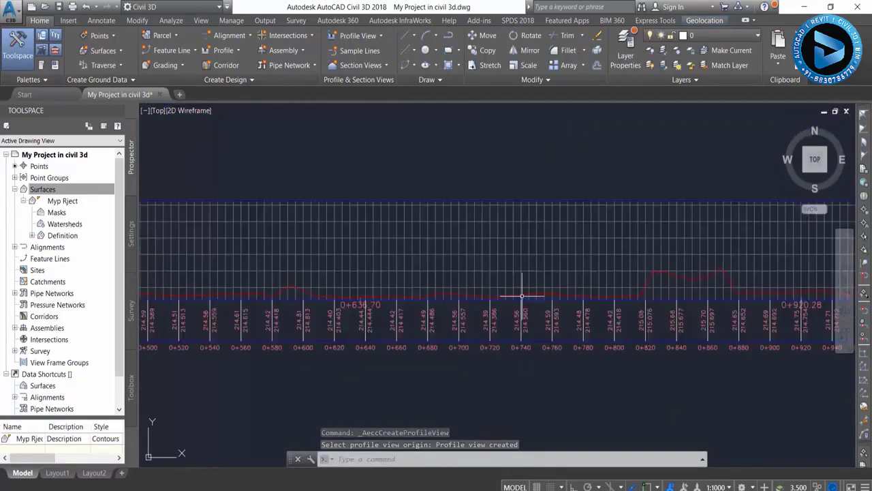
scroll(600, 272, down, 2)
middle_drag(565, 234, 559, 373)
scroll(558, 373, down, 1)
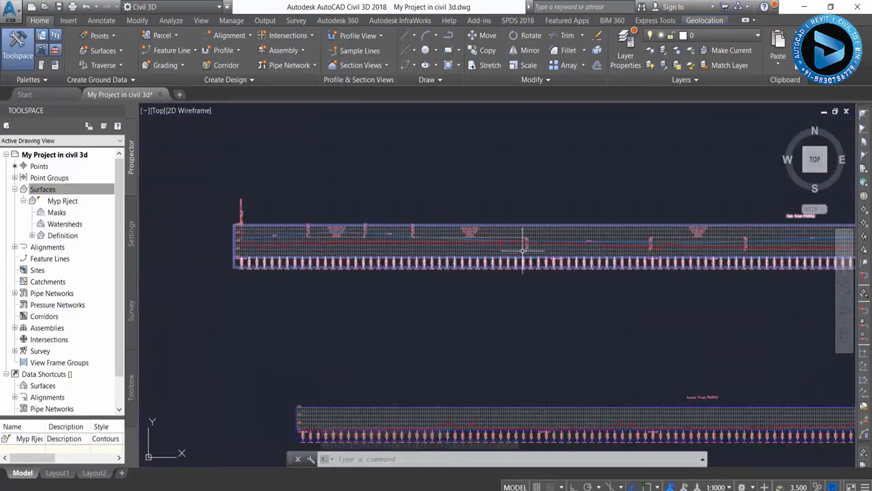
scroll(521, 247, up, 2)
scroll(415, 225, down, 2)
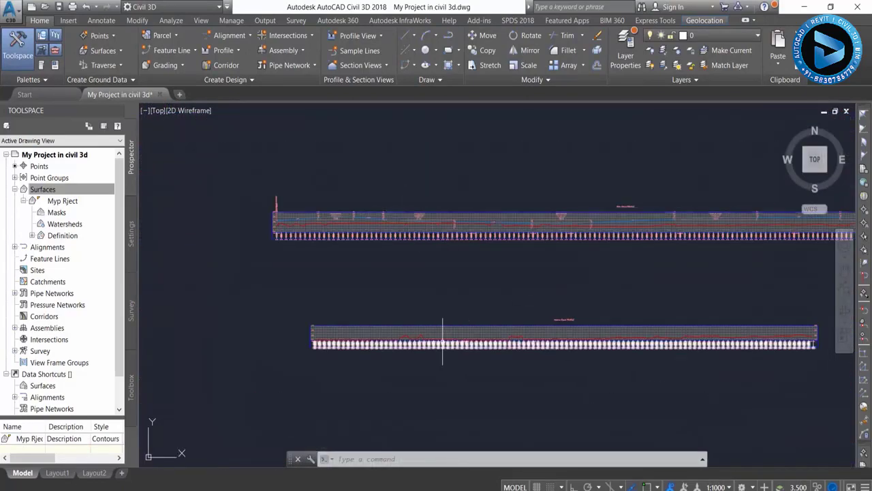
scroll(372, 301, up, 2)
middle_drag(296, 249, 368, 268)
scroll(337, 259, up, 2)
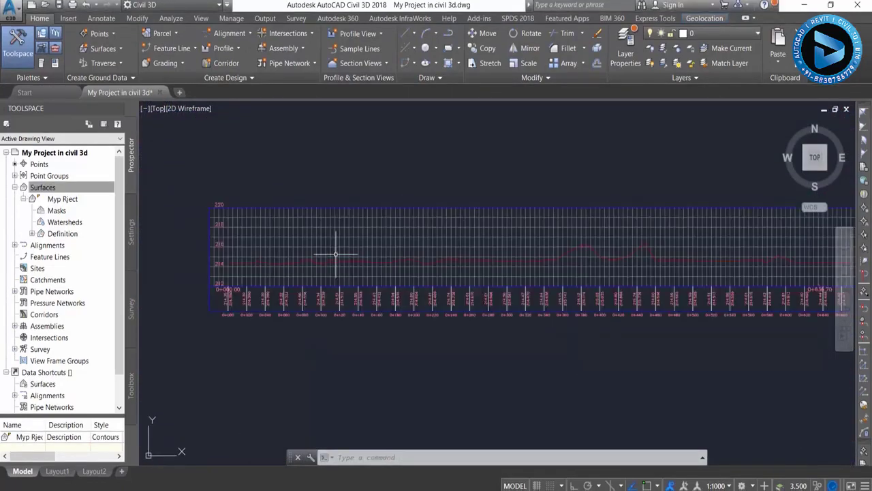
Launch Profile Creation Tools and pick the Access Road profile view.
click(221, 49)
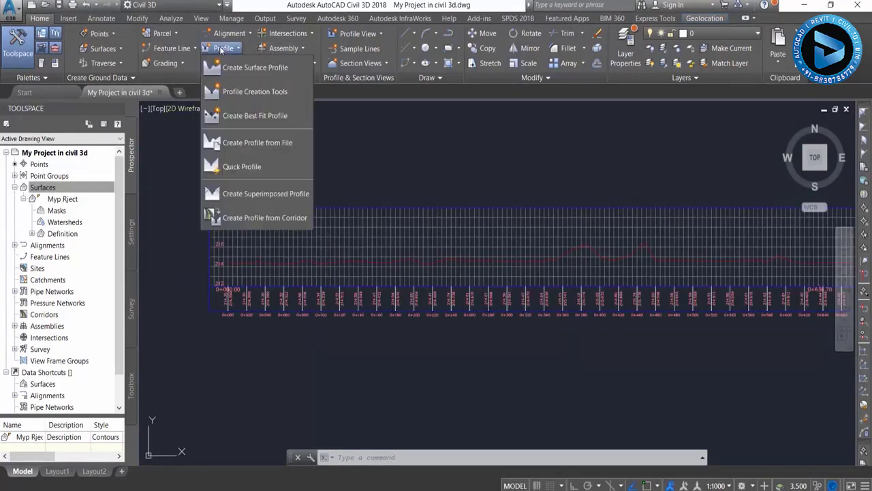
click(269, 96)
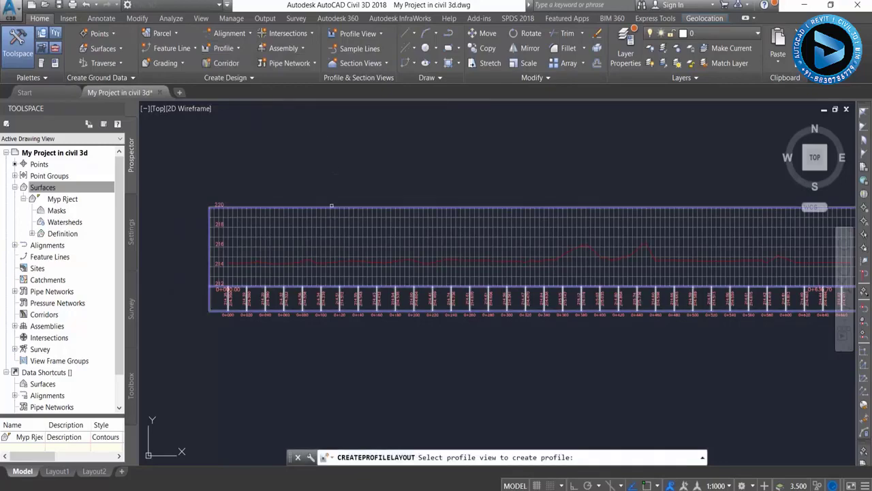
scroll(330, 218, down, 4)
scroll(365, 163, up, 4)
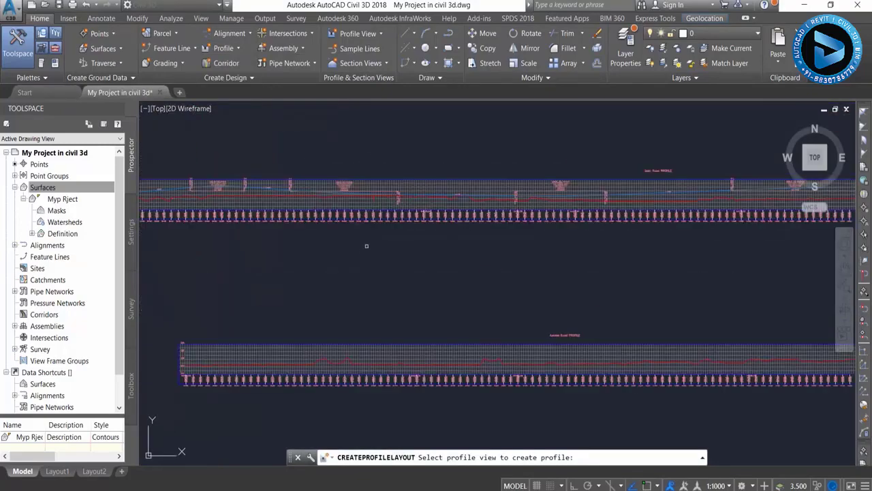
middle_drag(366, 246, 388, 146)
scroll(352, 230, up, 2)
scroll(644, 219, down, 2)
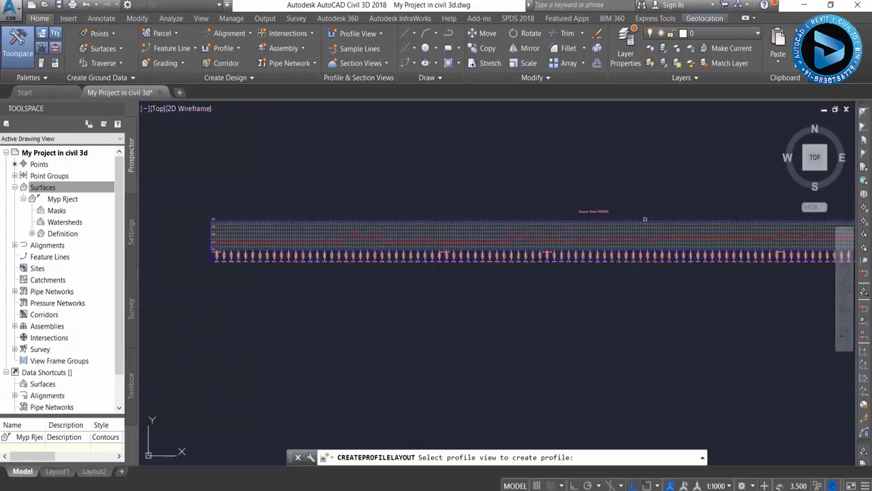
scroll(645, 219, up, 3)
scroll(450, 217, down, 2)
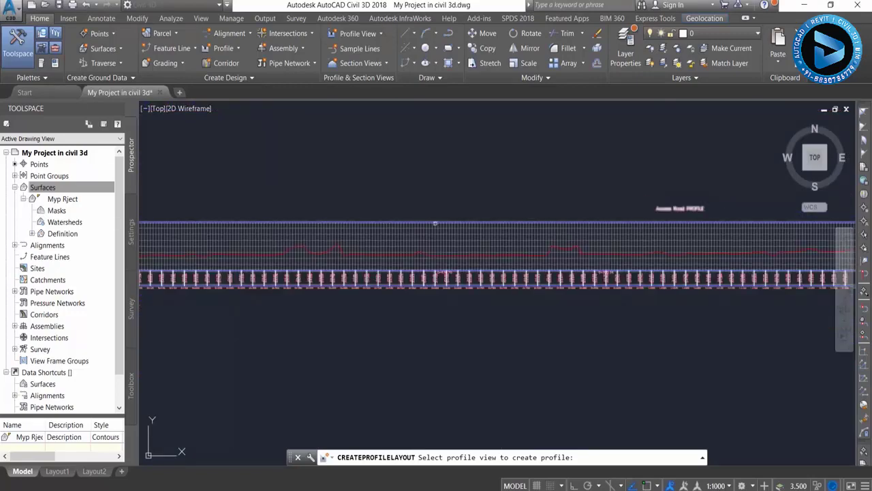
click(437, 222)
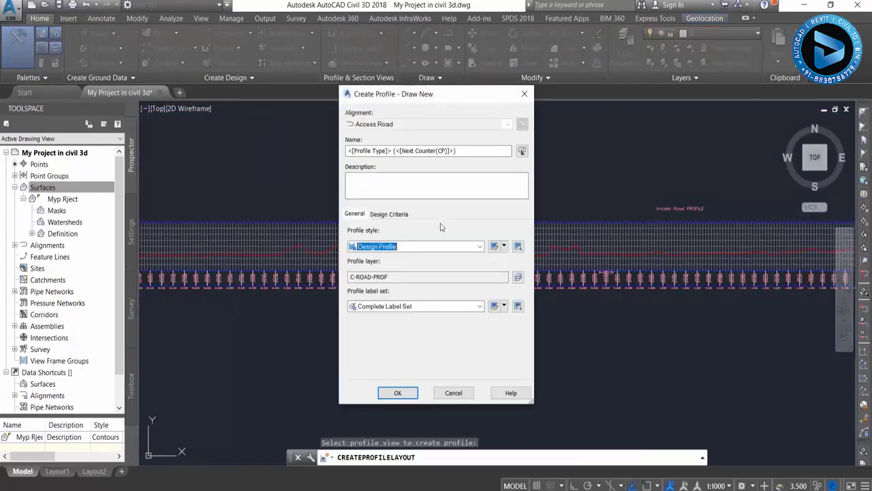
Replace the default profile name with 'Acess Road' and confirm.
drag(463, 150, 220, 148)
text(Acess Road)
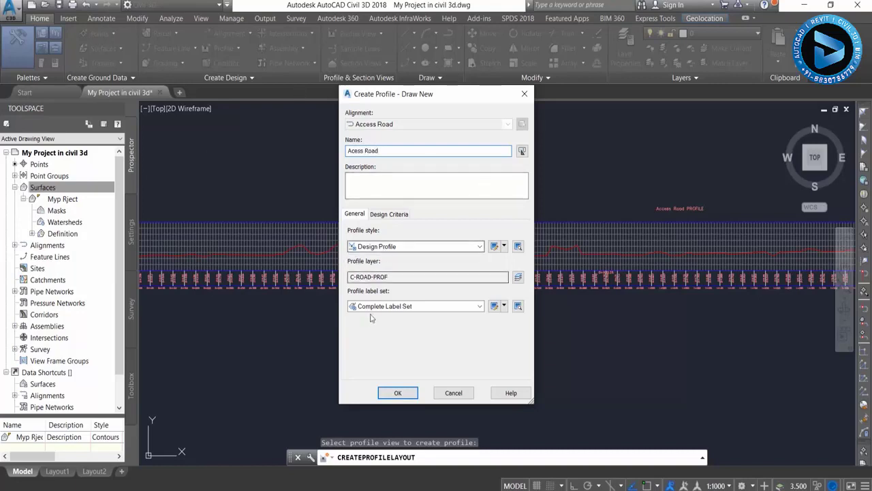
click(398, 393)
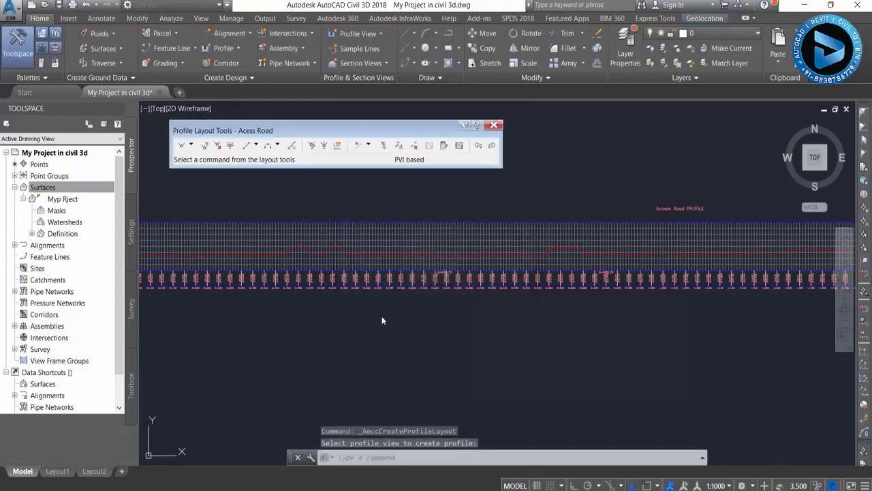
Check the vertical curve settings: parabolic curves with 250 m crest and sag lengths.
middle_drag(311, 312, 548, 346)
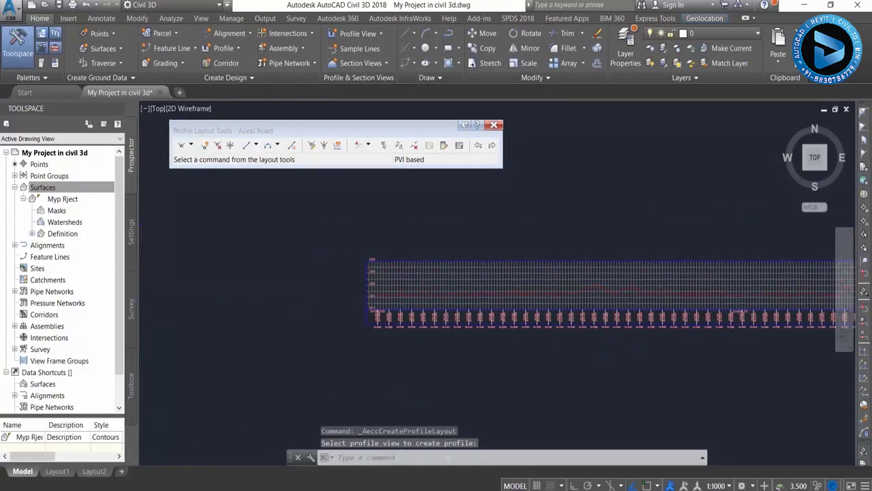
drag(210, 131, 298, 132)
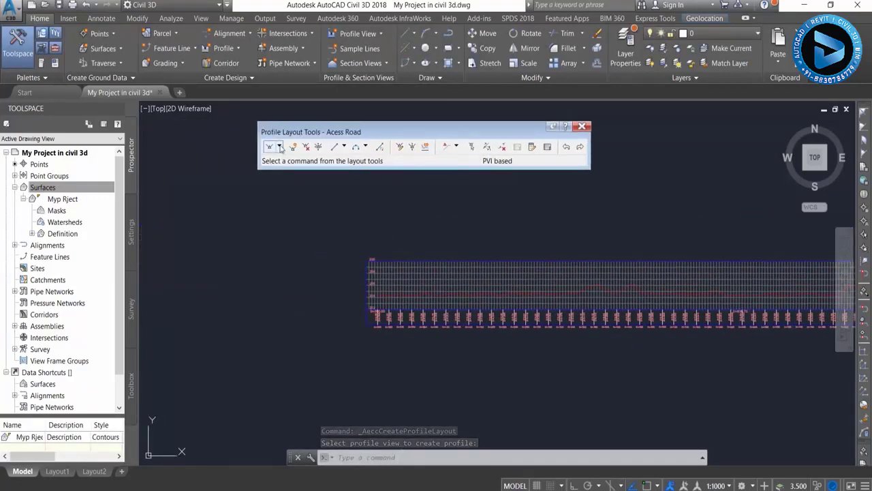
click(279, 147)
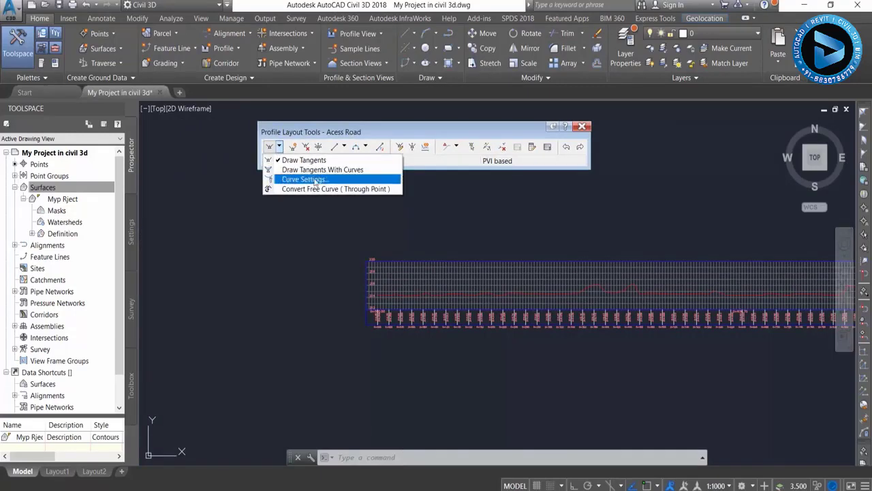
click(304, 179)
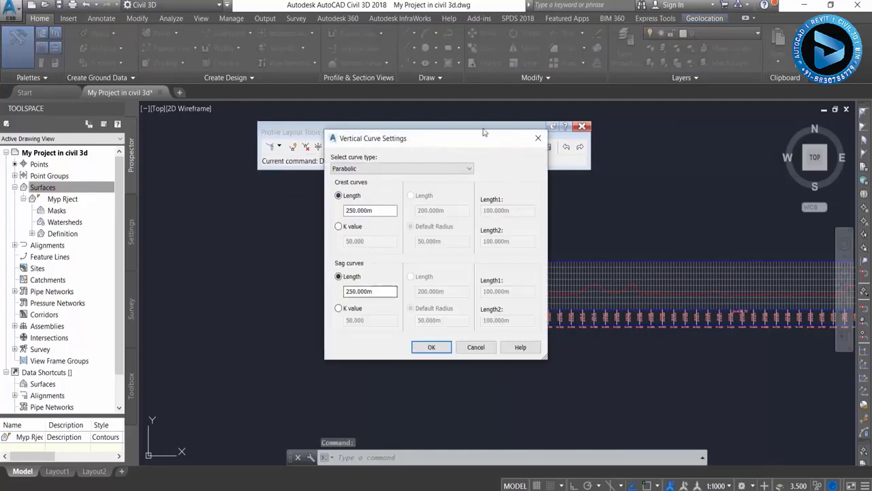
click(538, 138)
Start the Draw Tangents With Curves command.
click(279, 147)
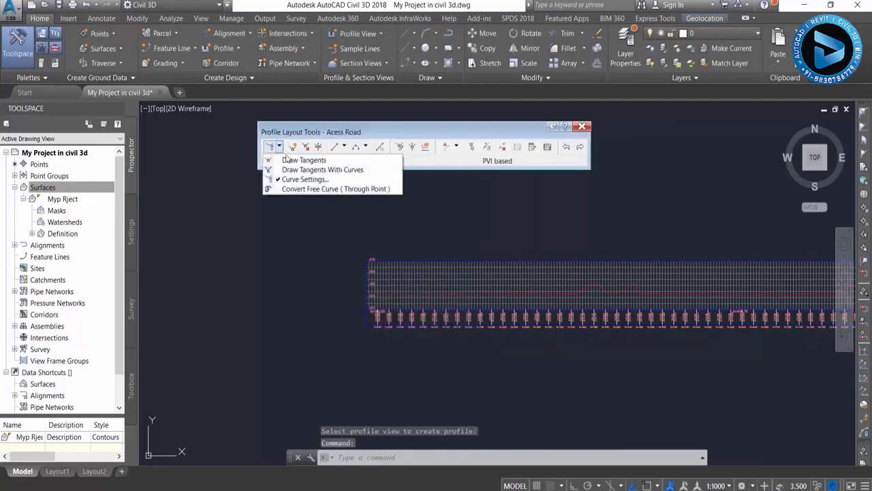
click(318, 170)
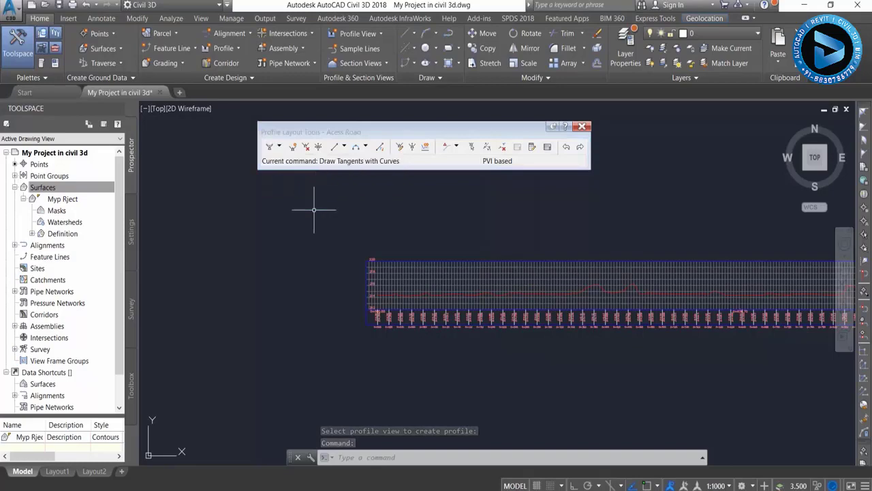
click(280, 147)
click(282, 174)
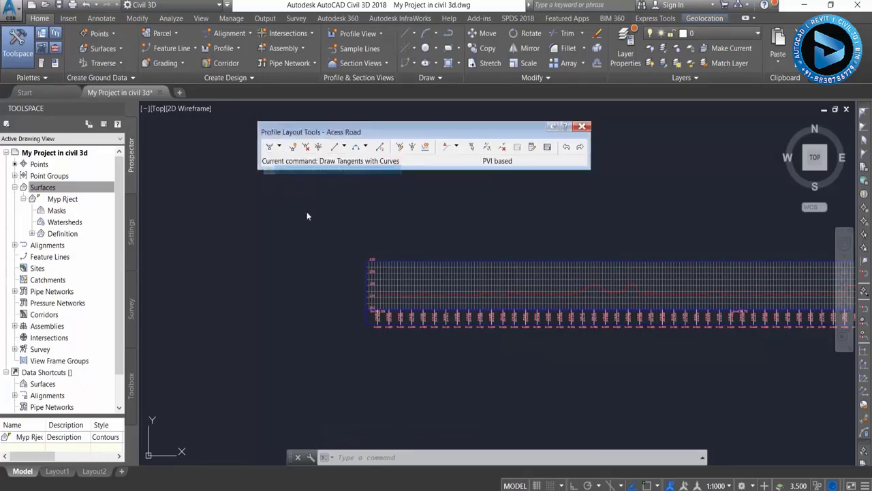
Try the 'PGS grade-station entry, then restart Draw Tangents With Curves.
scroll(376, 290, up, 3)
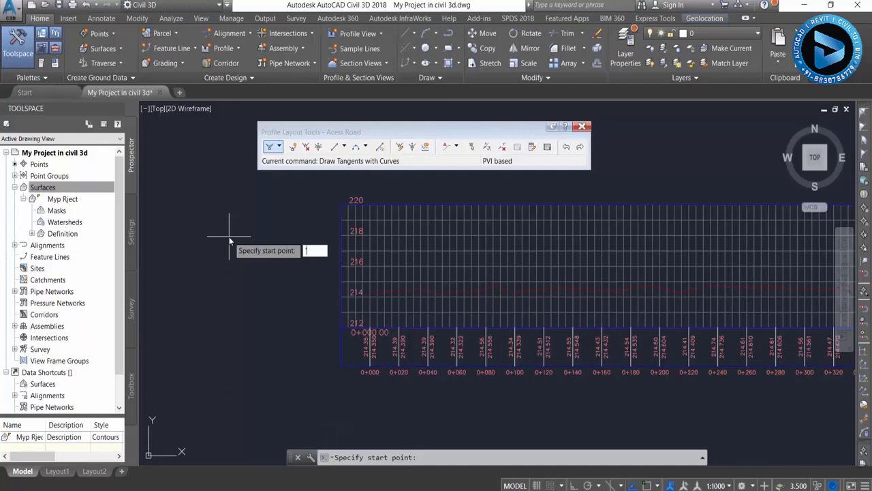
text('pgs)
key(Return)
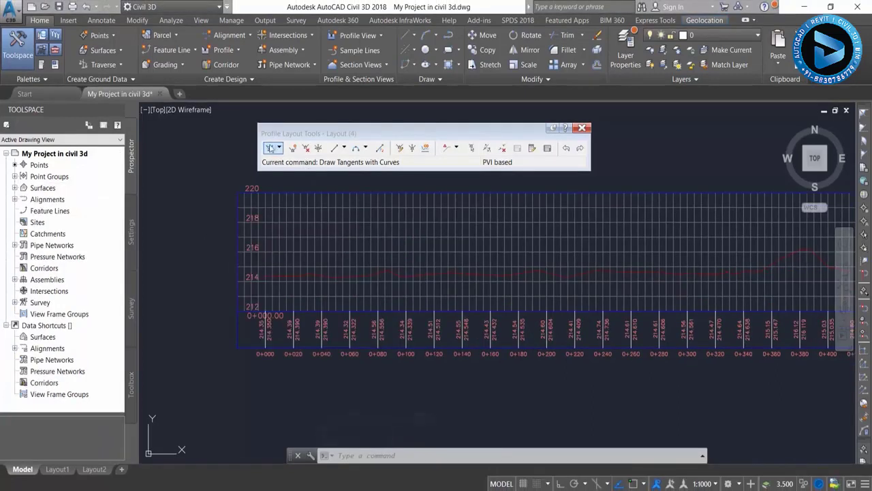
click(279, 149)
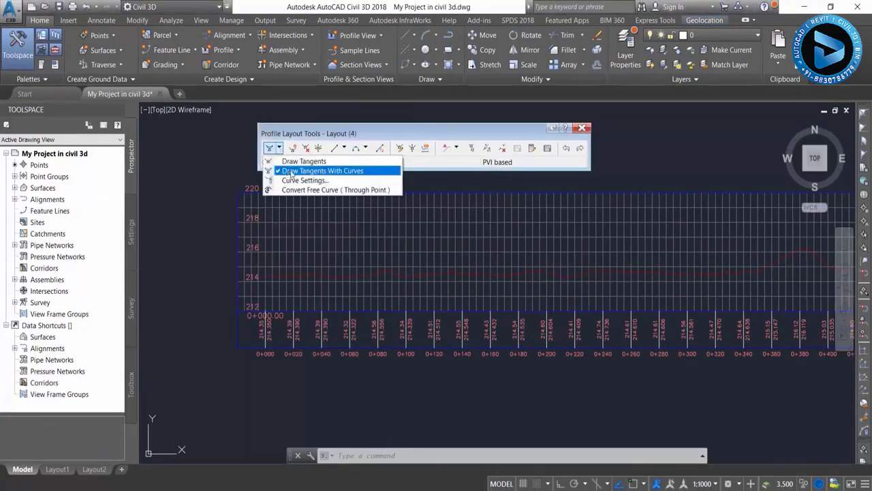
click(326, 171)
scroll(285, 269, up, 4)
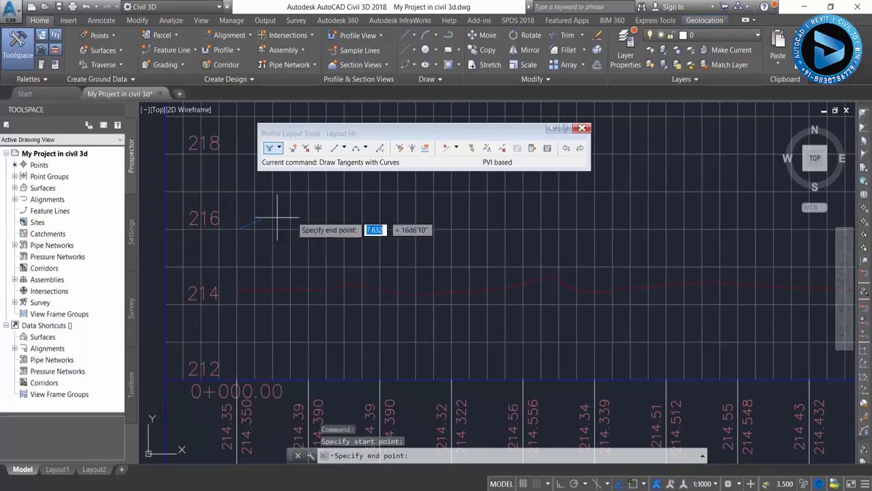
Place the first tangent's start point at station 0+000 and pick the profile view for grade entry.
click(311, 214)
middle_drag(311, 214, 317, 300)
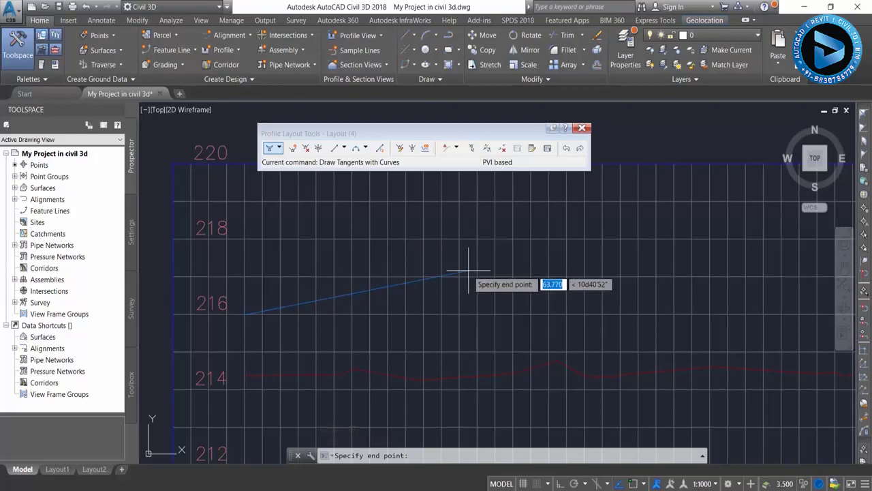
text(1)
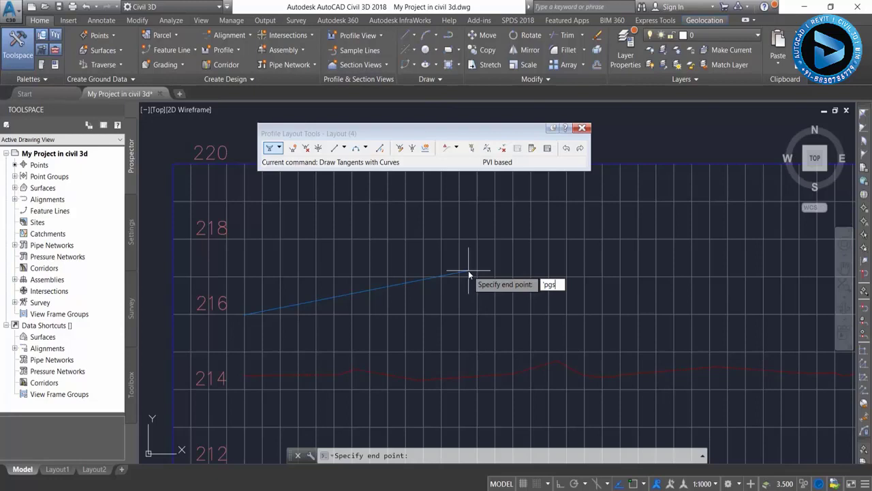
key(Return)
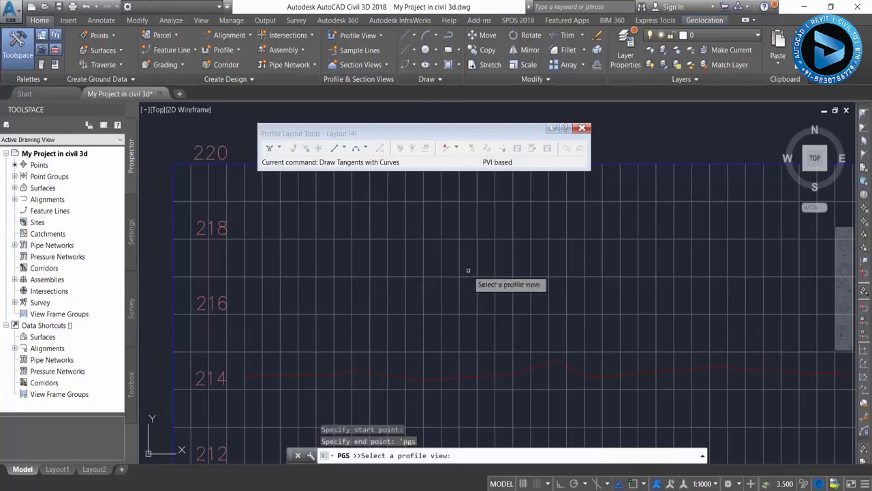
scroll(389, 274, down, 2)
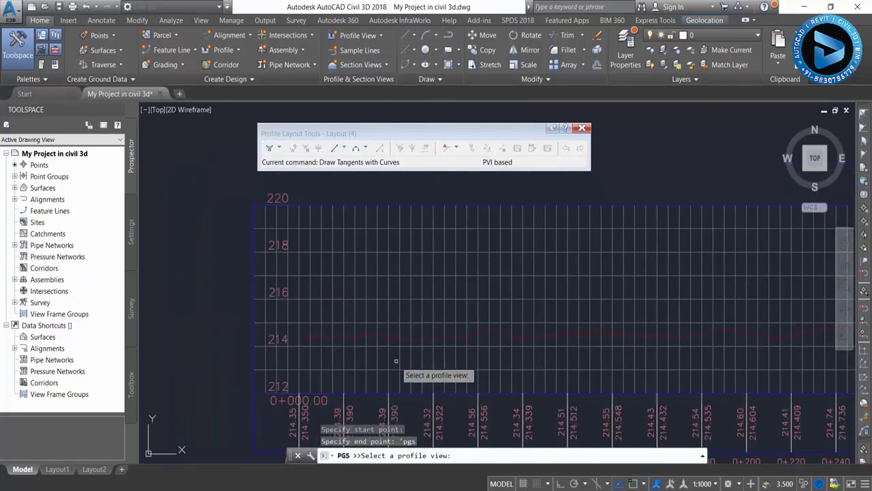
click(371, 204)
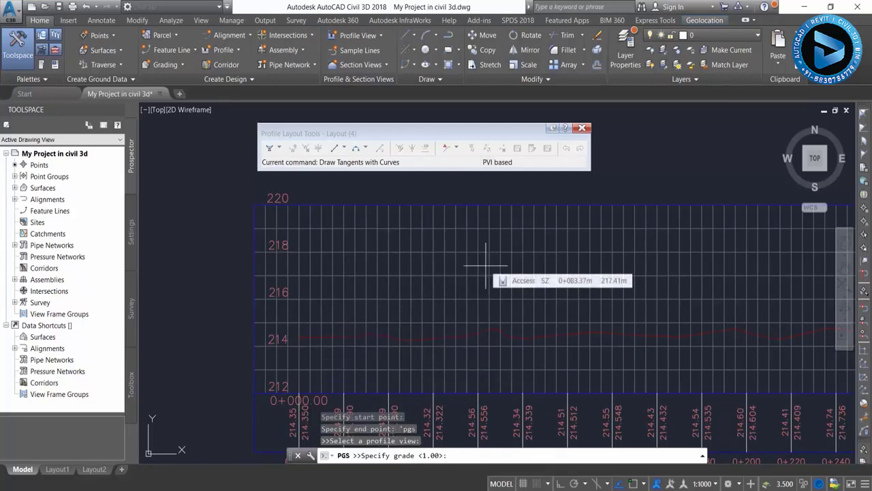
Draw a rising 0.75 grade tangent ending at station 500.
text(.)
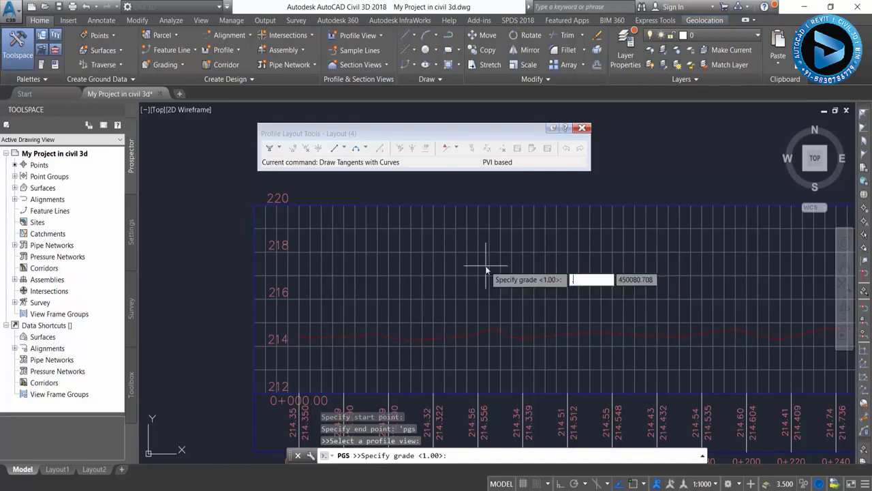
text(75)
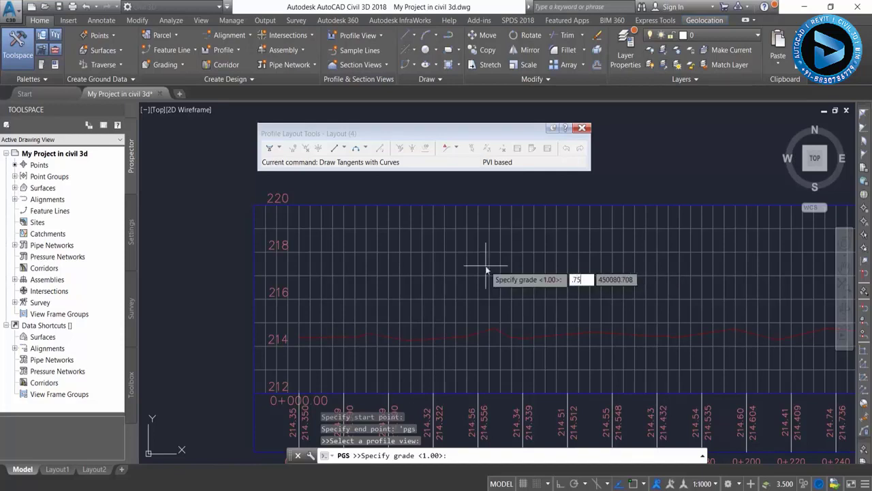
key(Return)
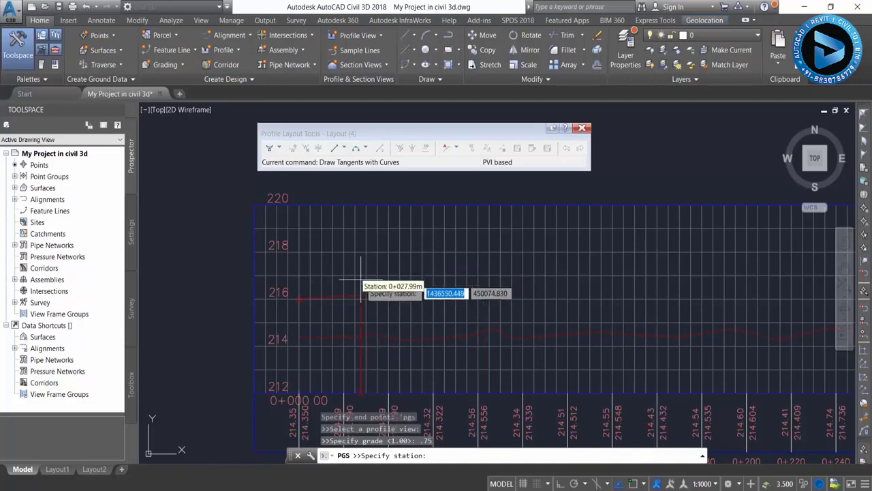
middle_drag(599, 252, 467, 240)
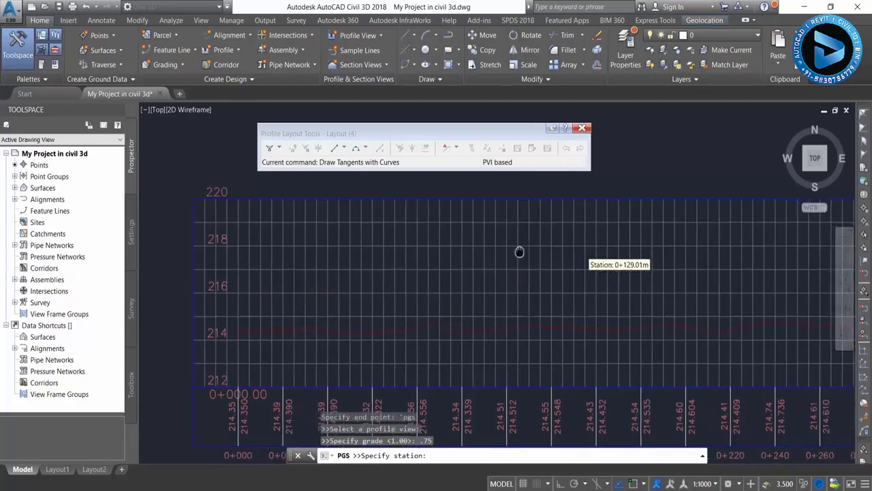
scroll(613, 242, down, 2)
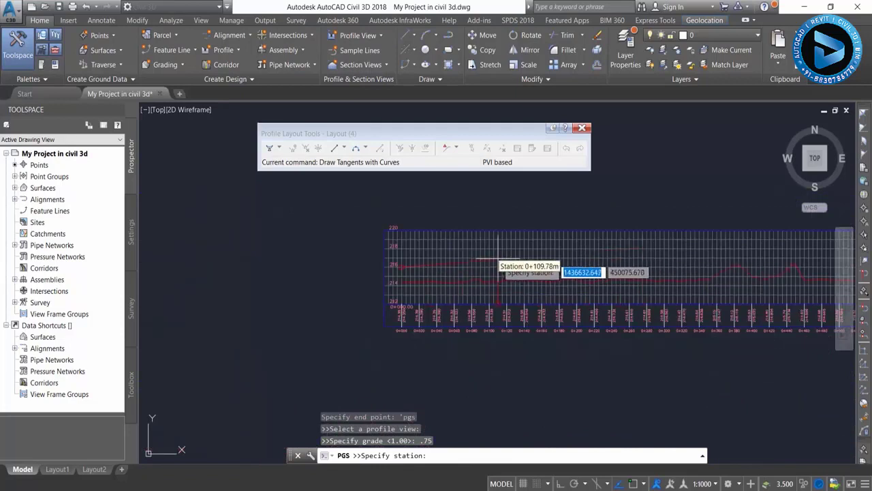
scroll(596, 261, down, 3)
scroll(597, 261, up, 2)
scroll(652, 248, up, 2)
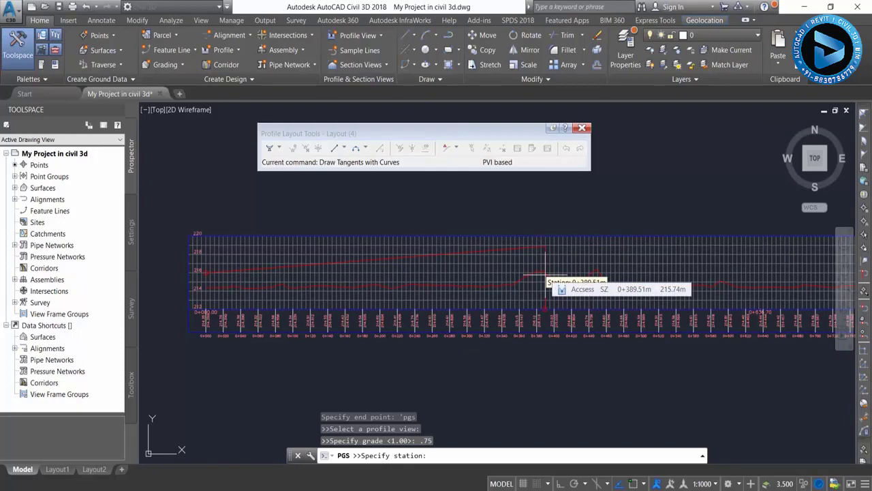
text(500)
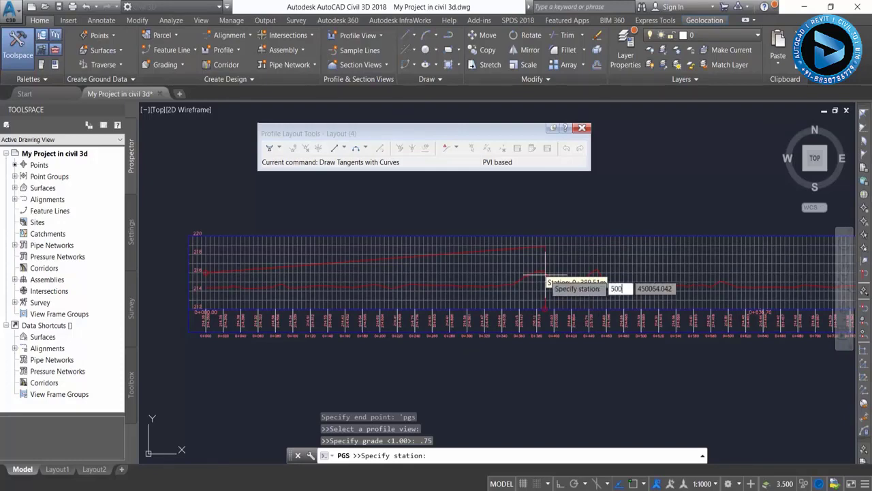
key(Return)
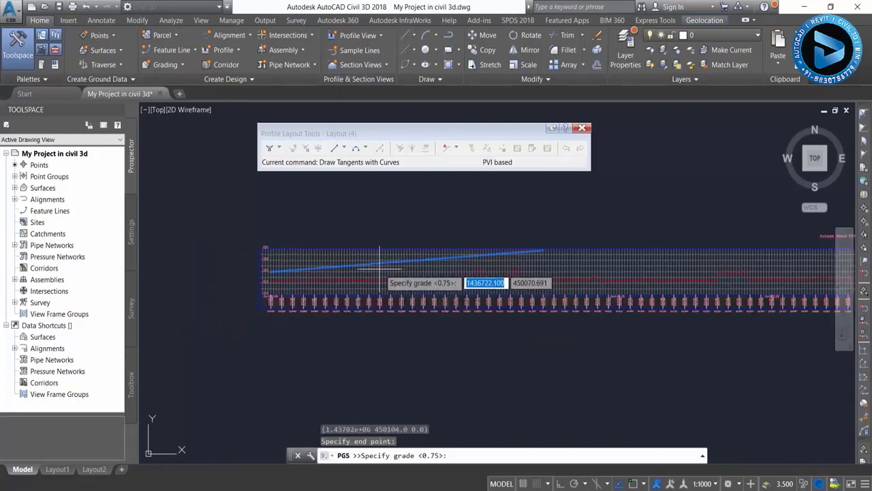
Add a falling -1.25 grade tangent ending at station 750.
scroll(409, 269, down, 2)
scroll(545, 245, up, 2)
scroll(574, 204, up, 2)
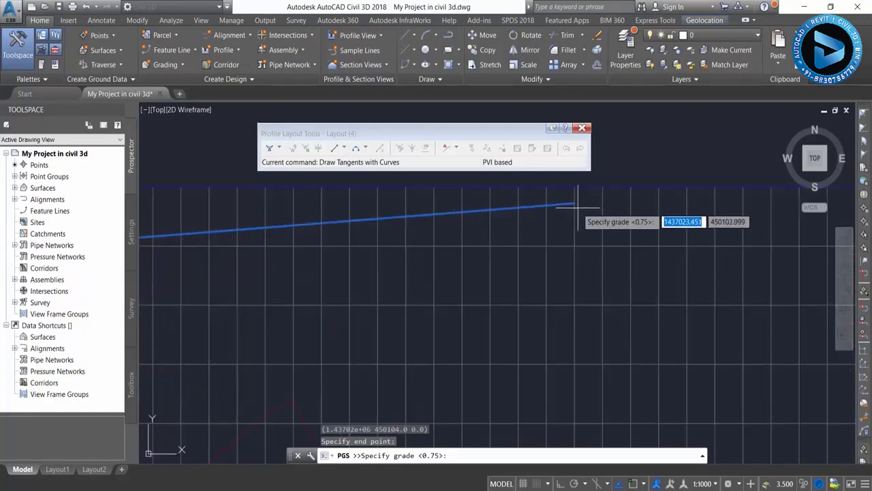
scroll(476, 256, down, 3)
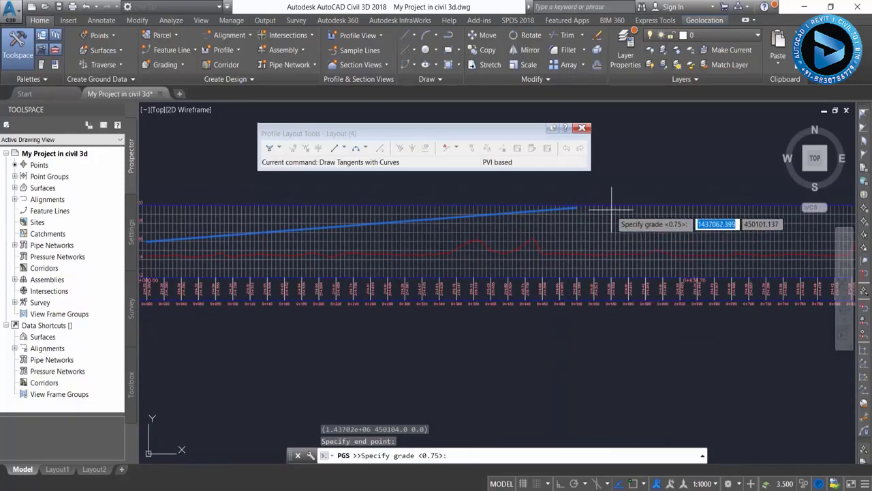
text(-1)
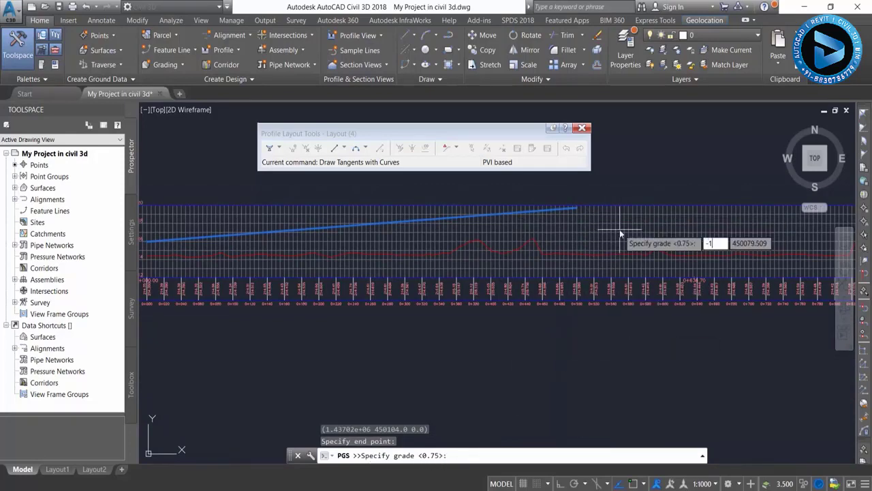
text(.25)
key(Return)
scroll(619, 229, down, 2)
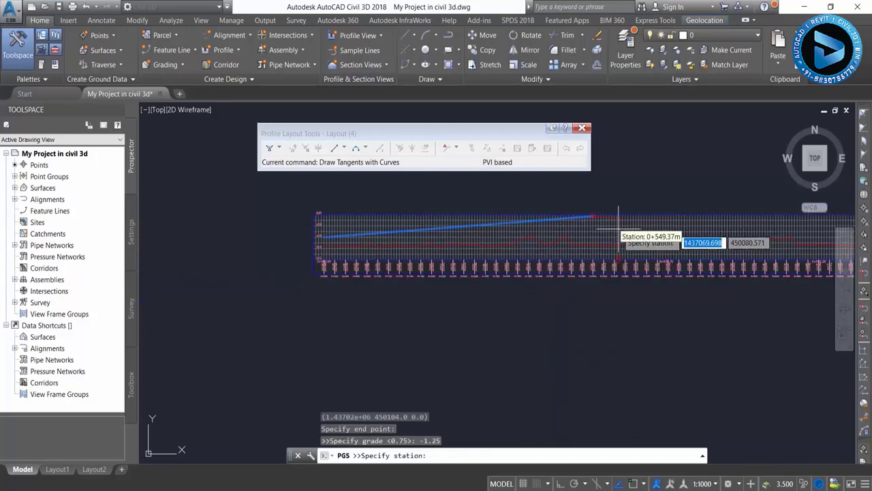
middle_drag(619, 229, 363, 207)
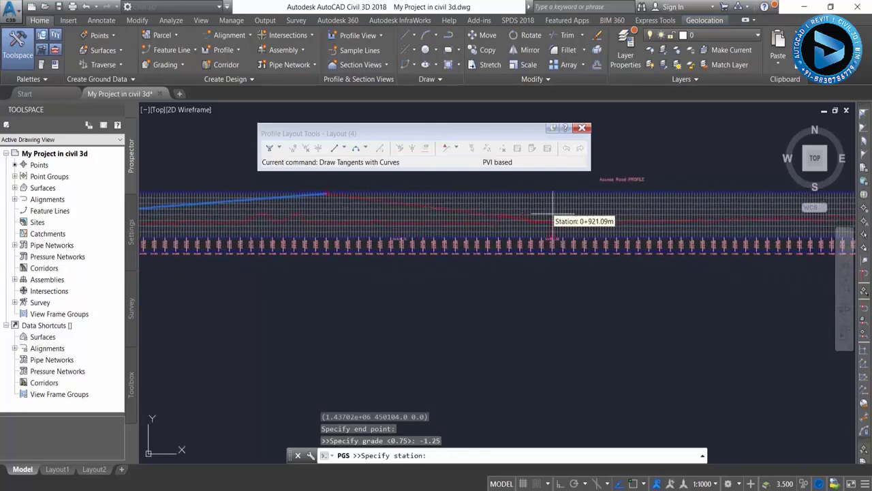
scroll(468, 218, up, 2)
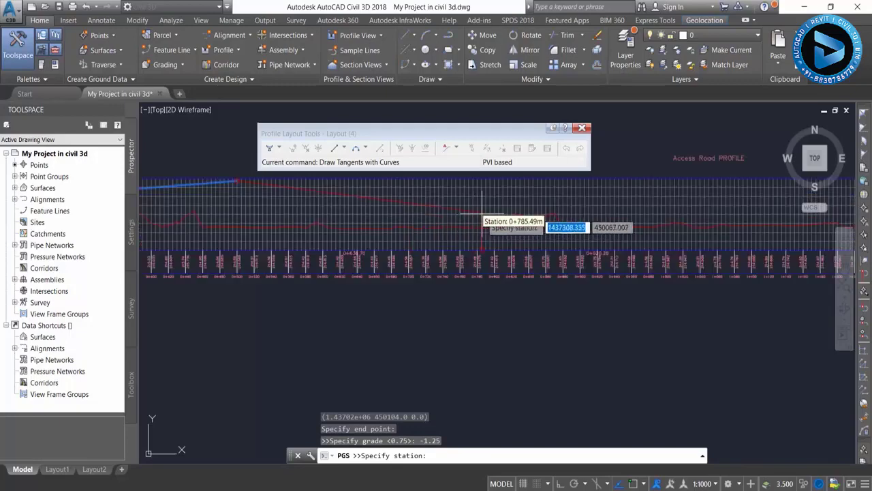
scroll(468, 212, up, 2)
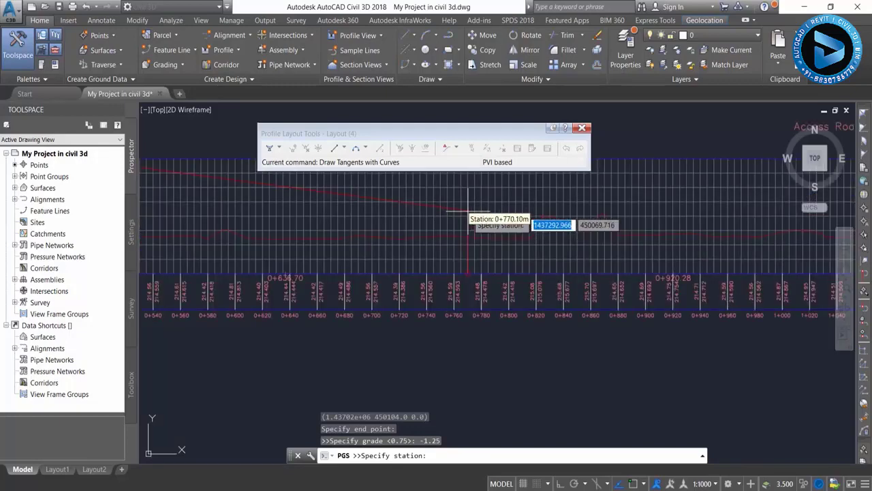
scroll(468, 212, down, 1)
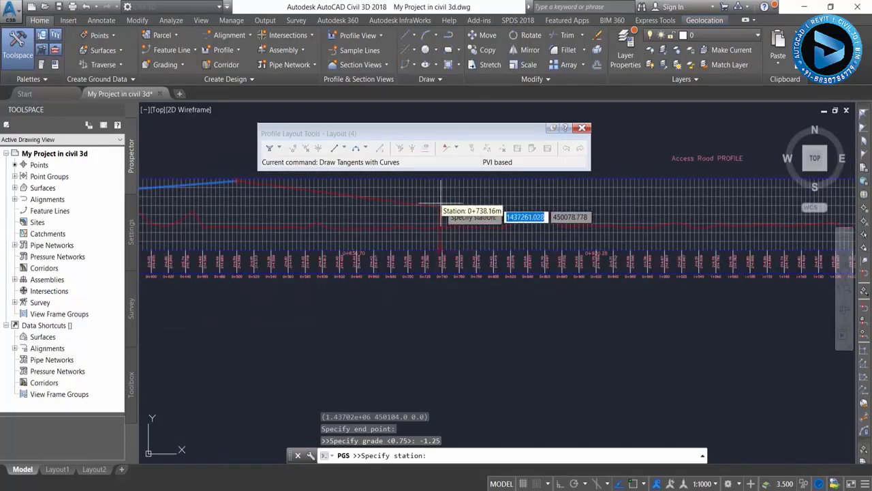
text(750)
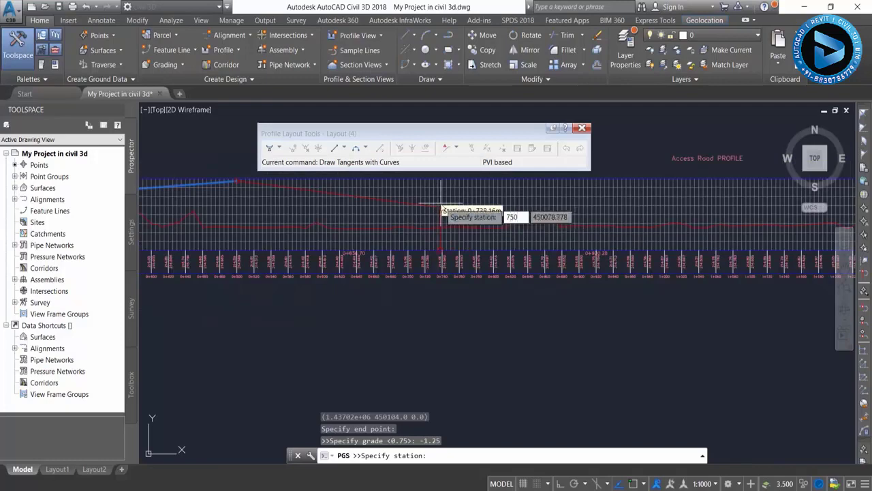
key(Return)
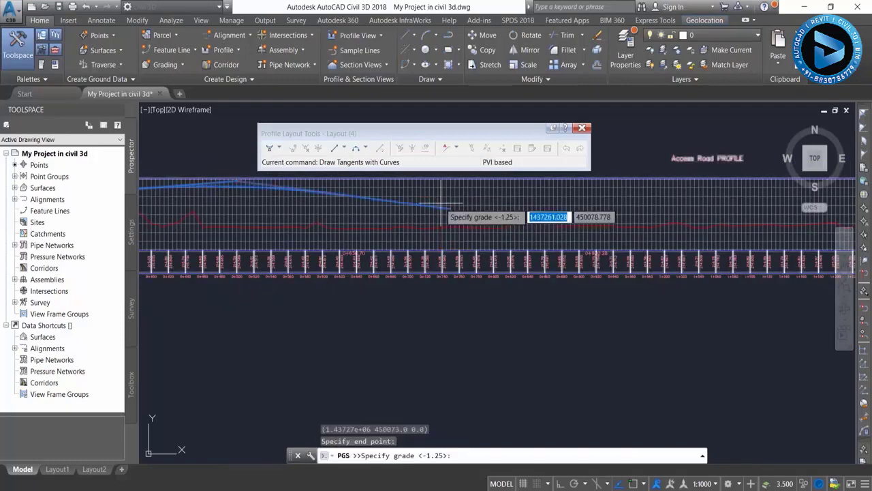
scroll(542, 236, down, 1)
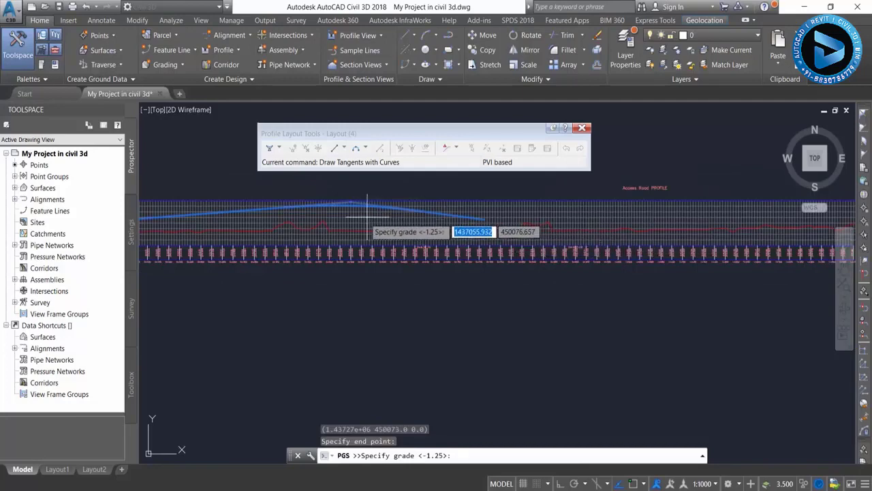
scroll(640, 232, up, 1)
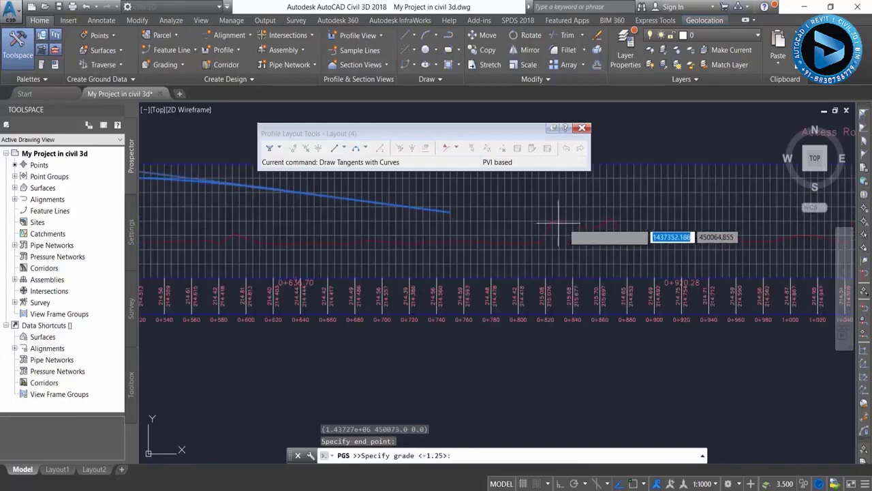
scroll(482, 222, up, 1)
scroll(482, 228, up, 1)
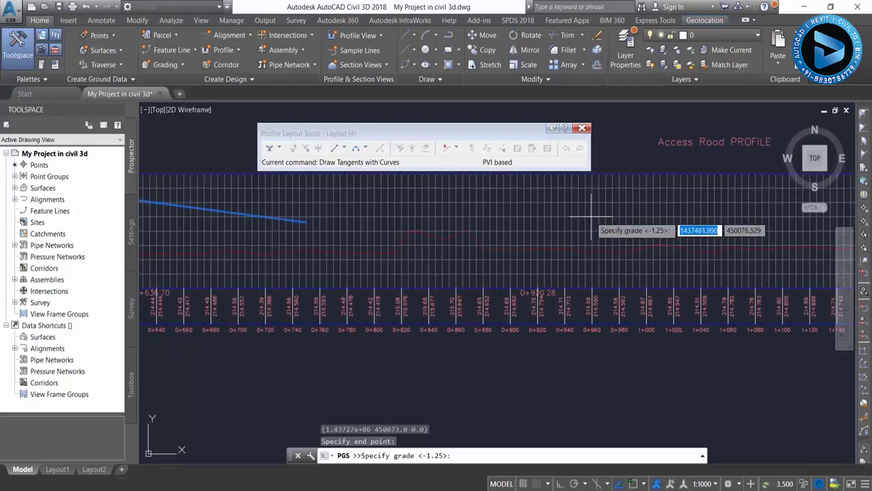
scroll(409, 276, down, 1)
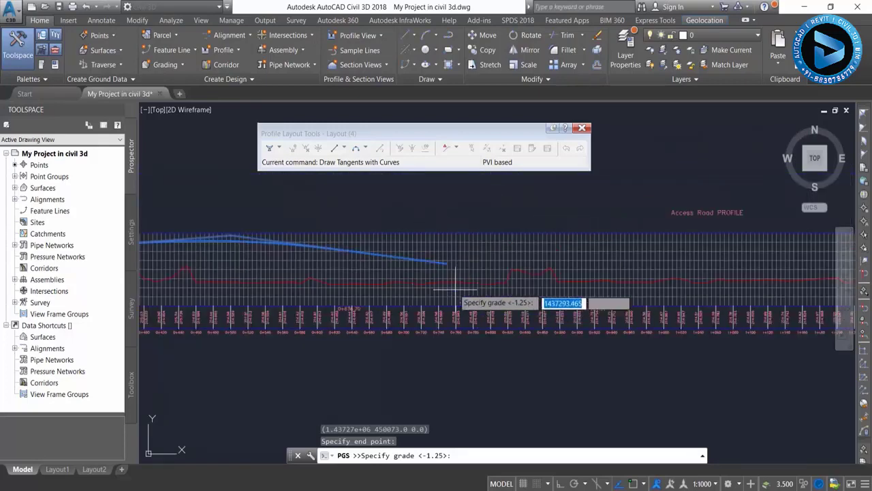
scroll(446, 269, up, 1)
middle_drag(555, 273, 432, 272)
text(0.65)
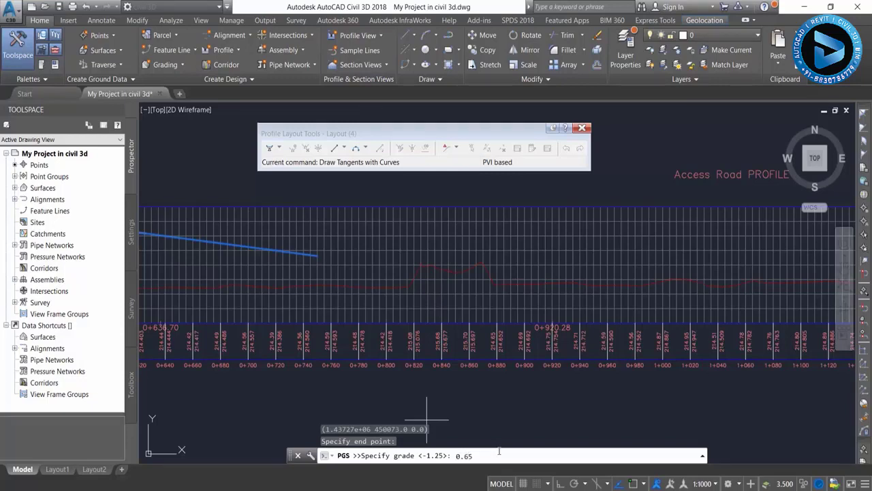
Add a 0.65 grade tangent ending at station 1+000.
key(Return)
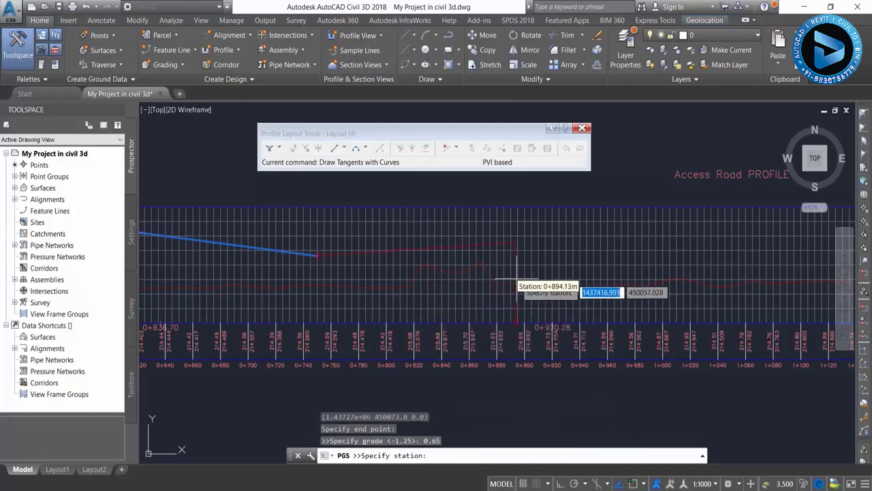
scroll(511, 228, down, 1)
scroll(452, 288, down, 2)
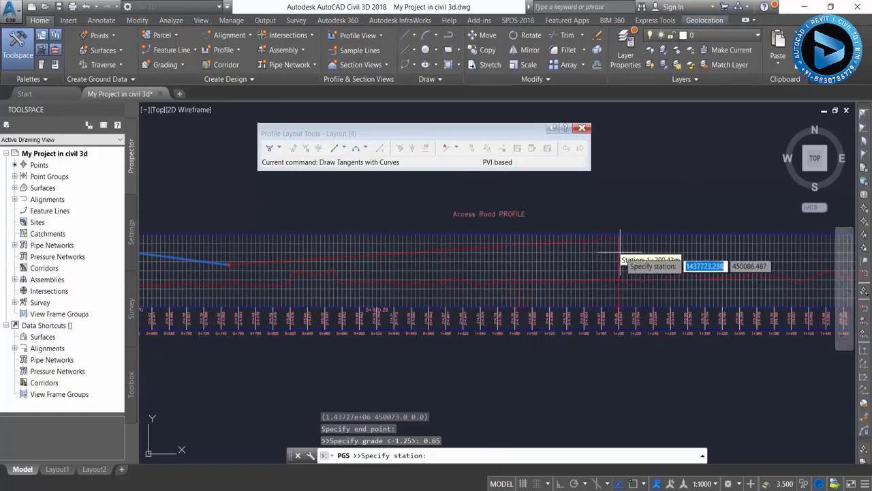
scroll(643, 271, up, 3)
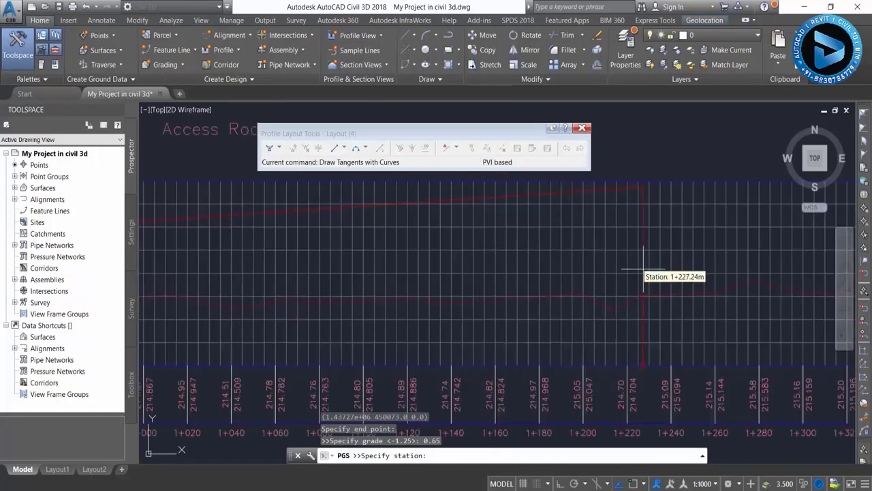
scroll(643, 272, down, 1)
text(1000)
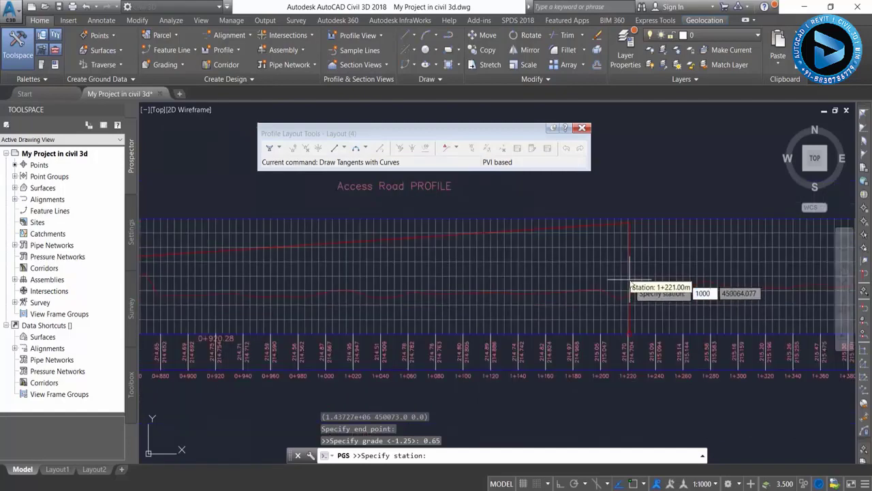
key(Return)
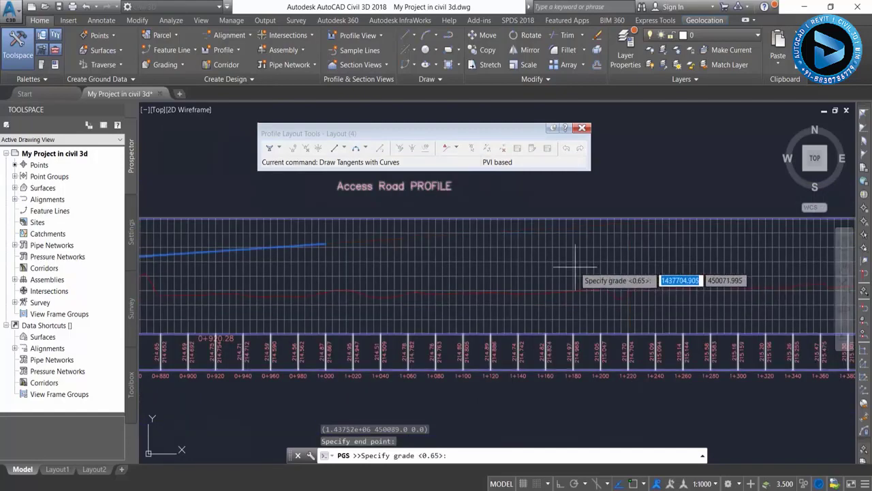
Add a -0.75 grade tangent ending at station 1+650.
scroll(639, 279, down, 1)
scroll(351, 263, up, 3)
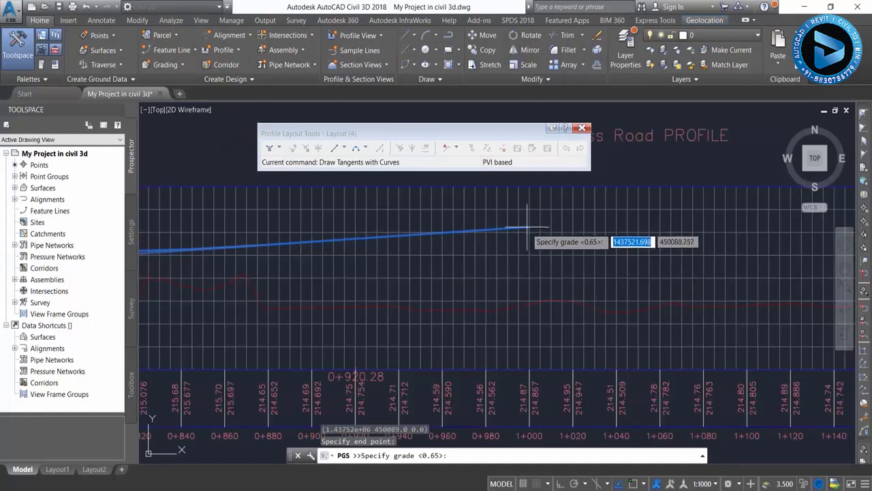
middle_drag(600, 247, 452, 247)
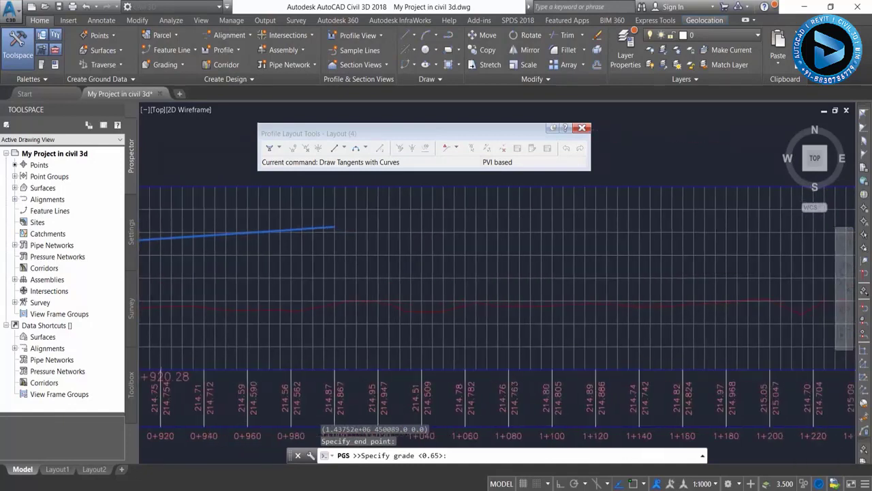
text(-.75)
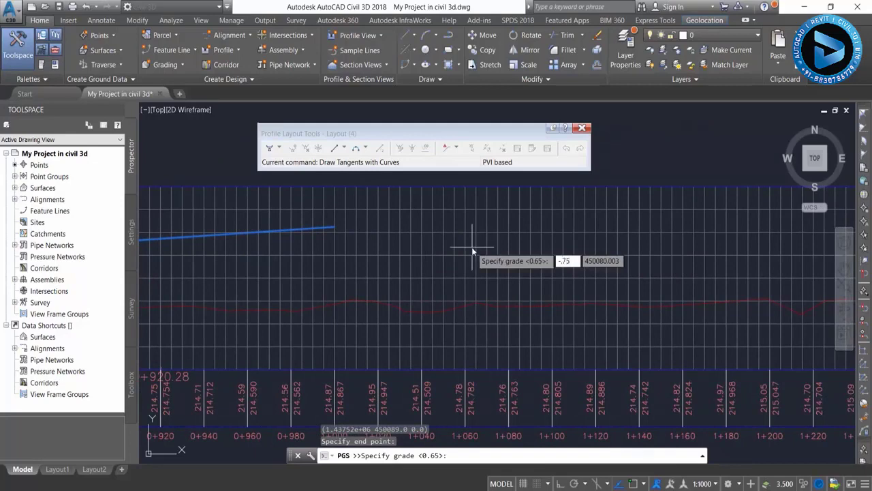
key(Return)
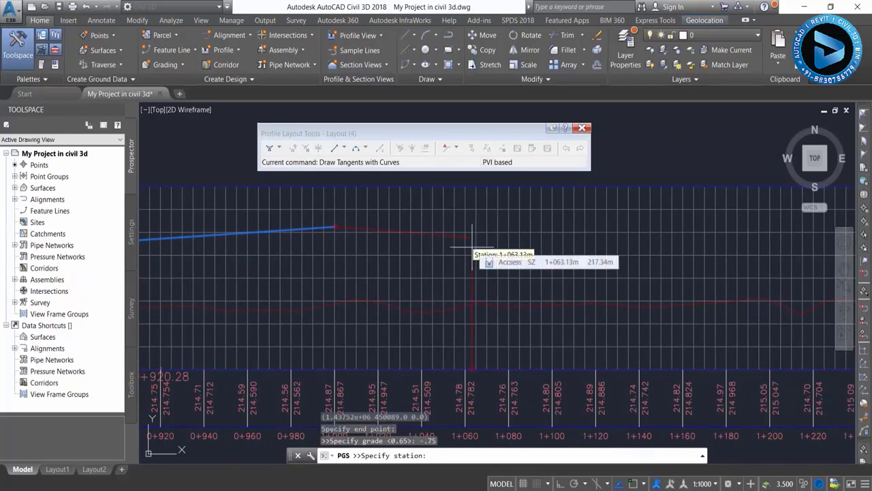
text(1)
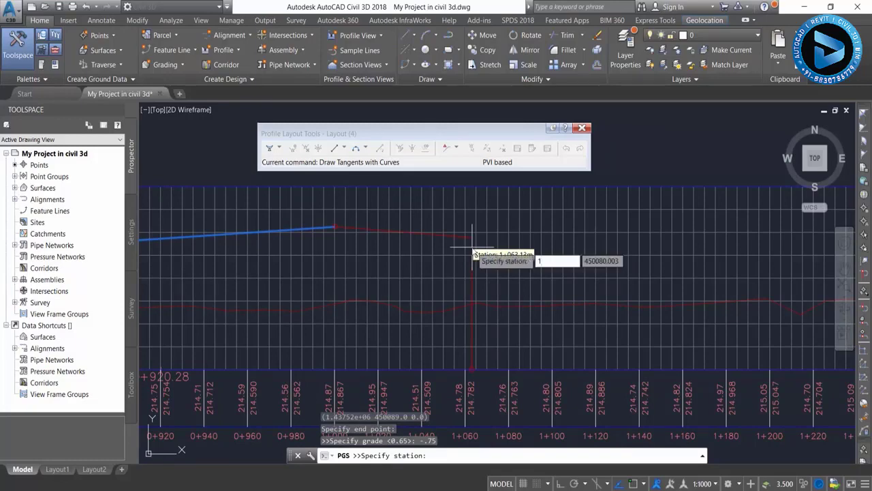
text(650)
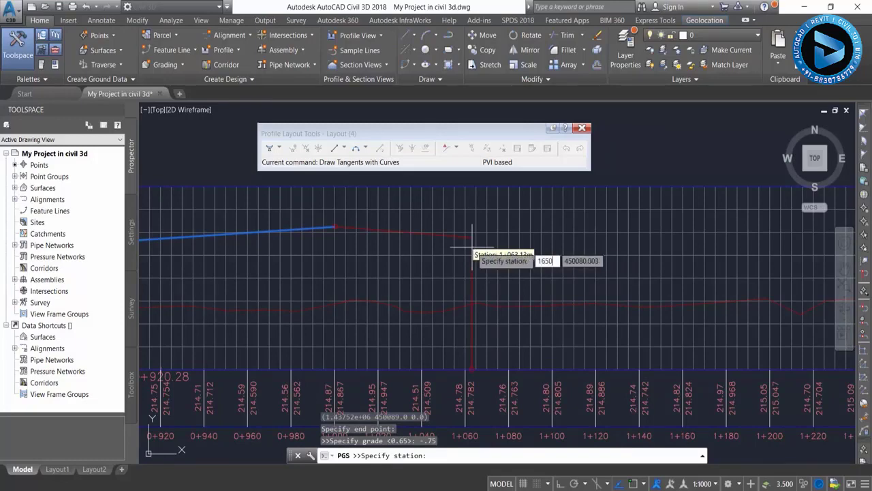
key(Return)
scroll(399, 272, down, 2)
Pan and zoom along the profile to bring its end near station 2+100 into view.
scroll(409, 300, down, 2)
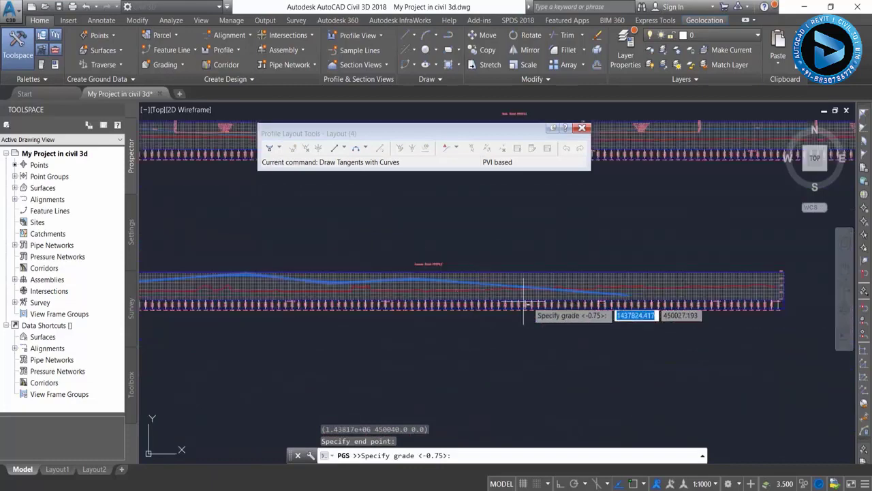
scroll(429, 307, up, 1)
scroll(388, 283, up, 3)
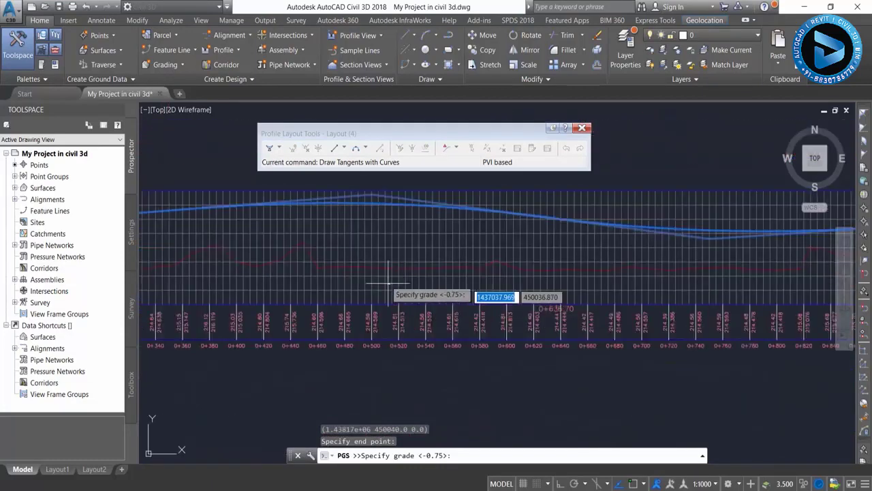
middle_drag(578, 242, 233, 238)
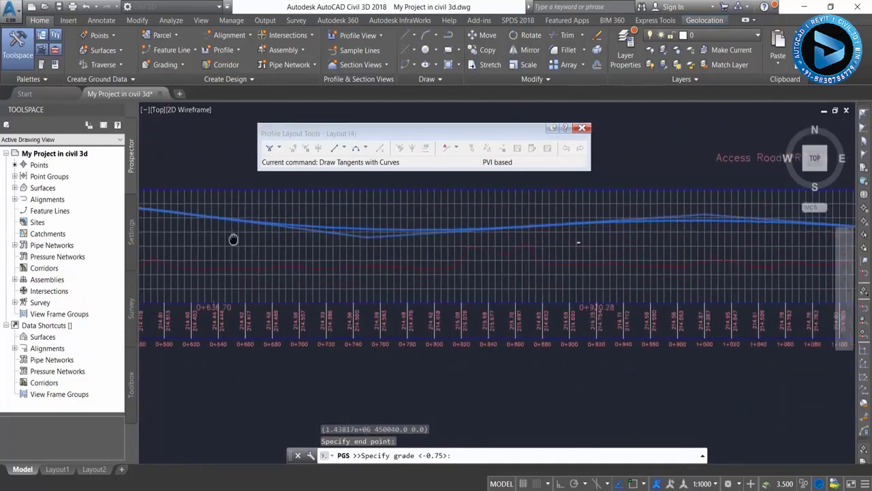
middle_drag(321, 234, 410, 233)
scroll(375, 239, down, 2)
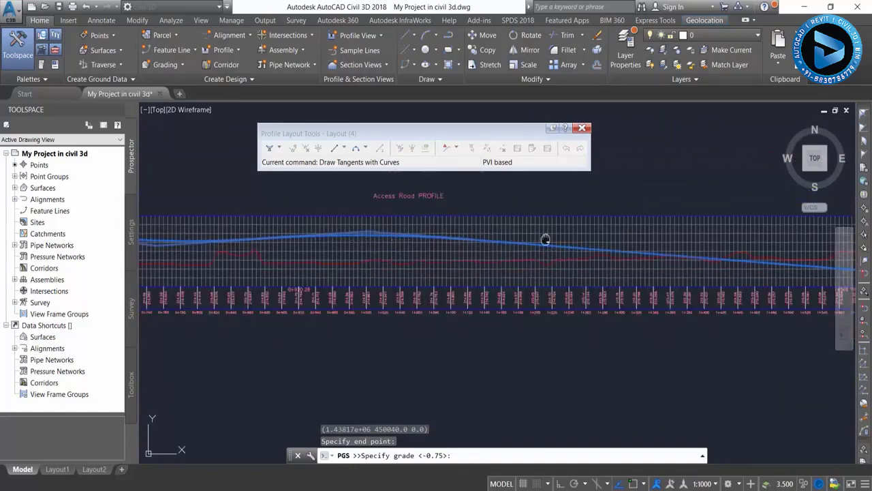
scroll(224, 237, up, 2)
scroll(607, 250, up, 1)
scroll(620, 271, up, 3)
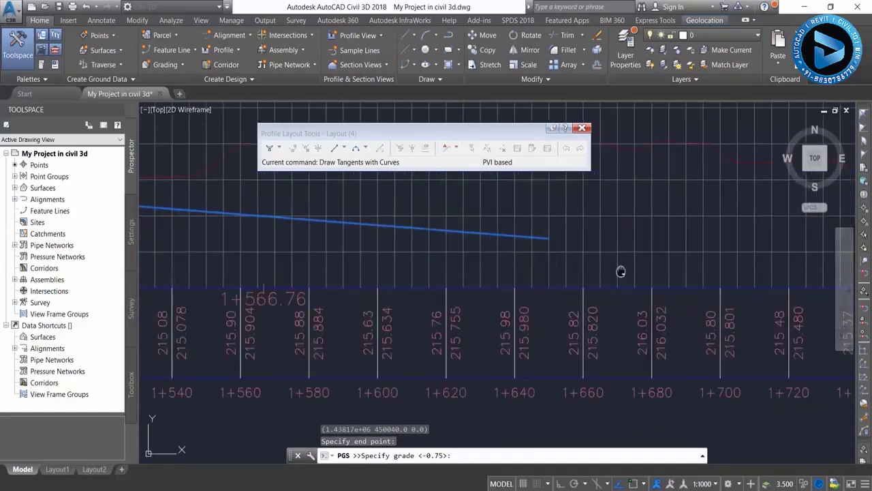
middle_drag(620, 271, 340, 282)
scroll(584, 272, down, 2)
scroll(667, 293, down, 2)
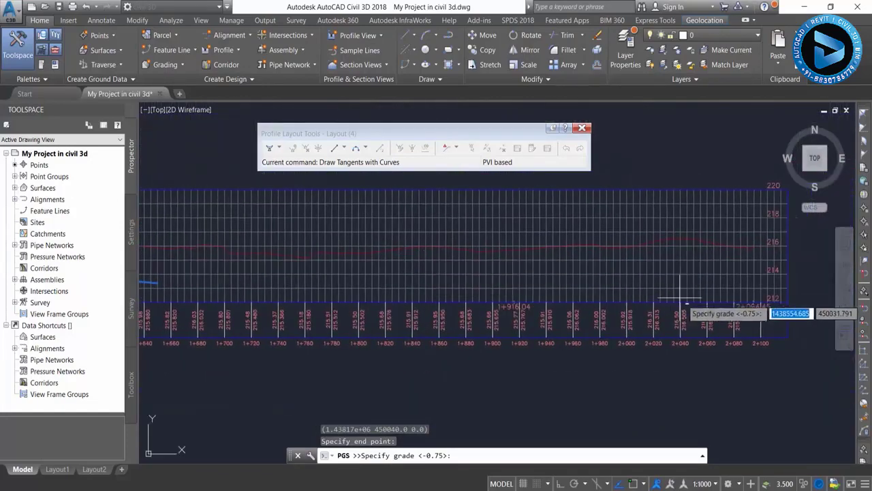
scroll(693, 300, up, 3)
scroll(741, 328, up, 3)
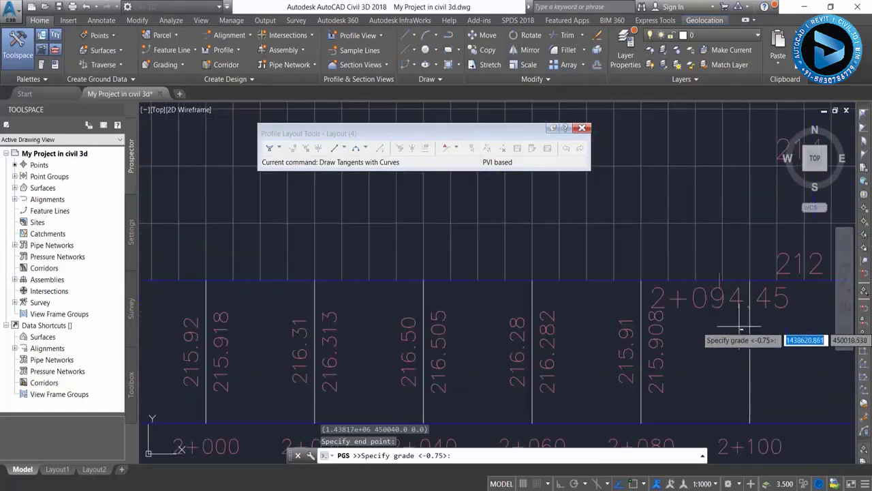
scroll(742, 330, down, 5)
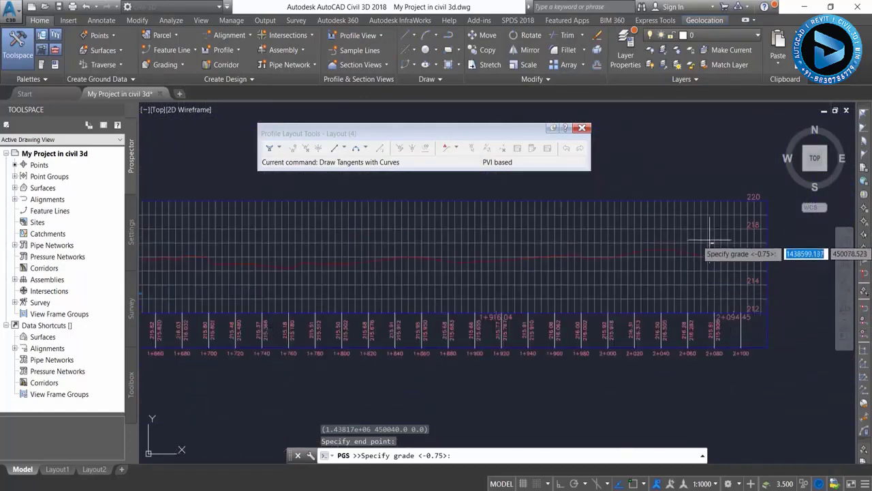
scroll(709, 240, down, 1)
scroll(708, 240, down, 1)
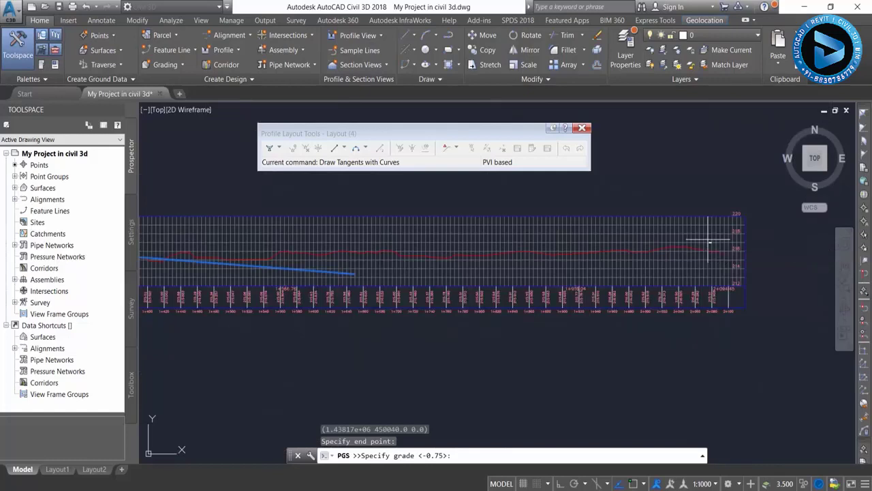
Enter a 1.35 grade and end the tangent at station 2+094.45.
text(1.35)
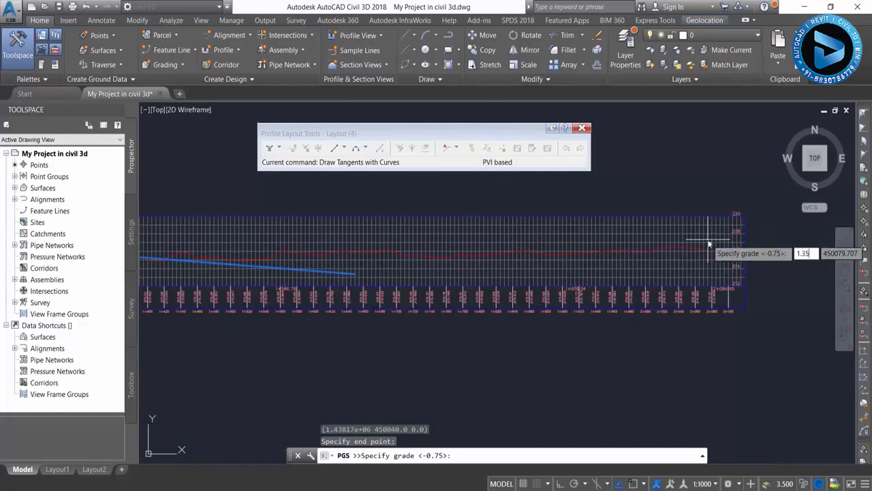
key(Return)
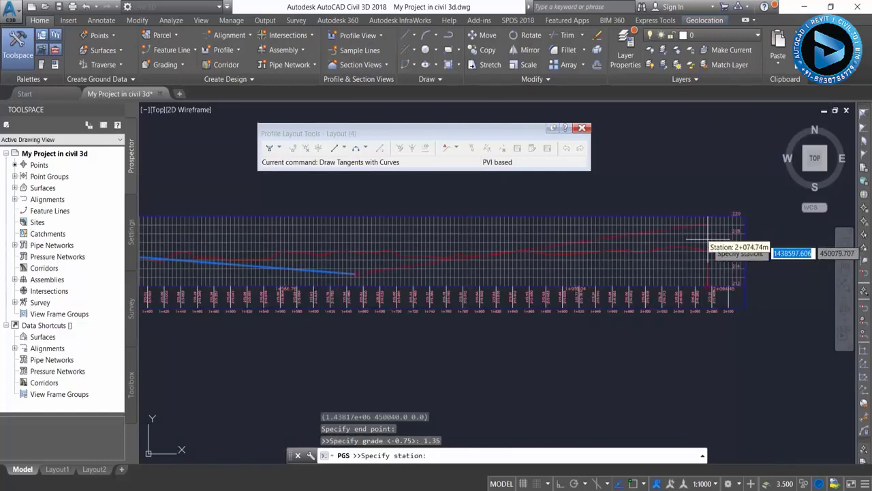
scroll(748, 294, up, 4)
scroll(748, 294, up, 2)
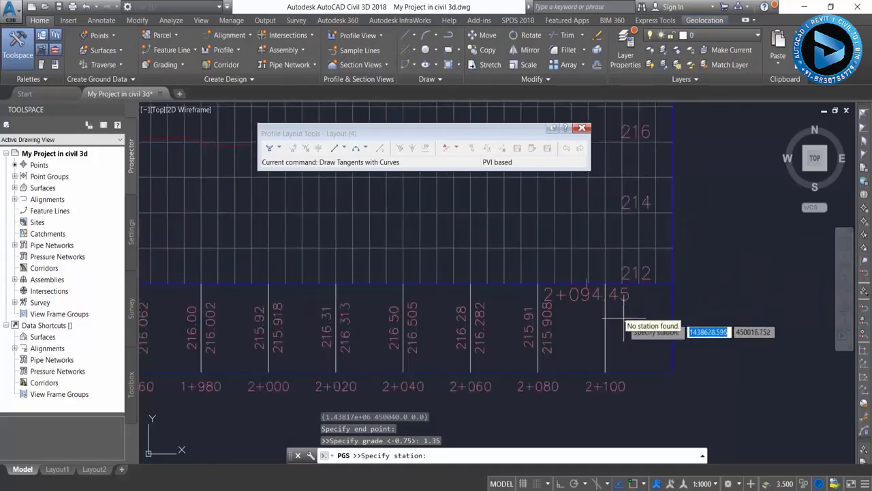
text(2094.45)
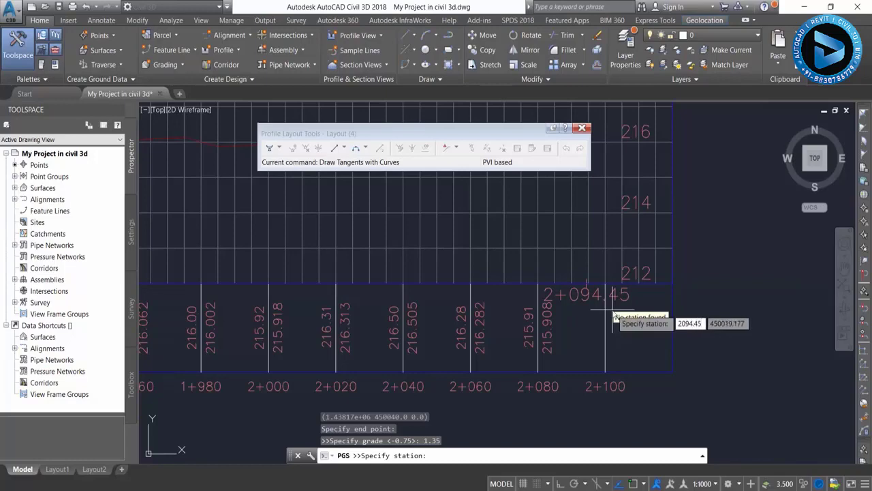
key(Return)
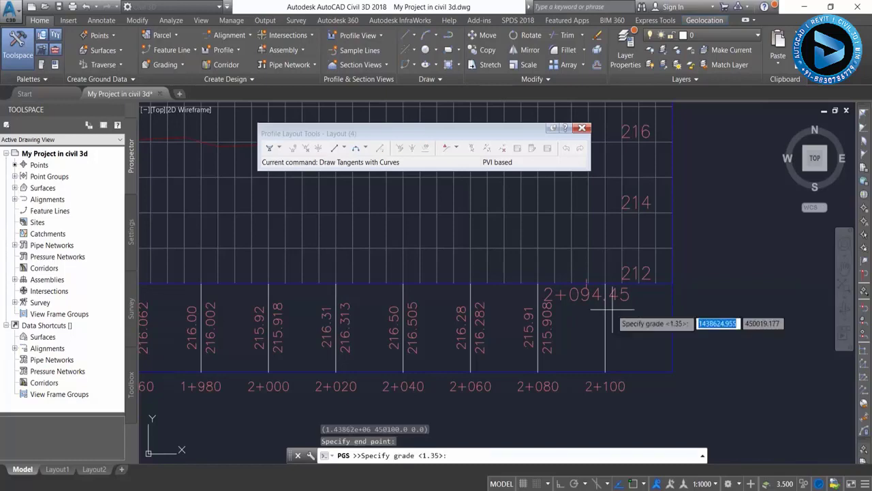
Accept the 1.35% grade to end the last tangent at the grade break at elevation 219.366.
scroll(681, 259, down, 3)
scroll(593, 208, up, 3)
scroll(670, 327, down, 2)
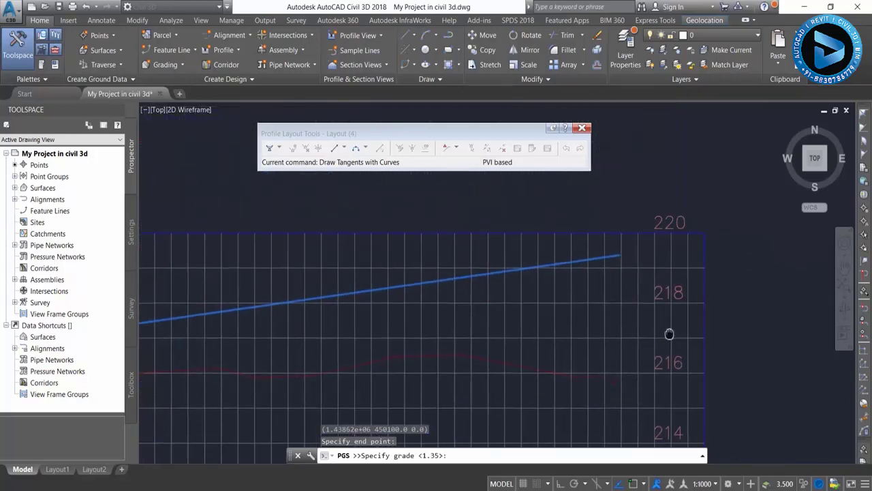
scroll(623, 258, up, 3)
scroll(610, 229, down, 3)
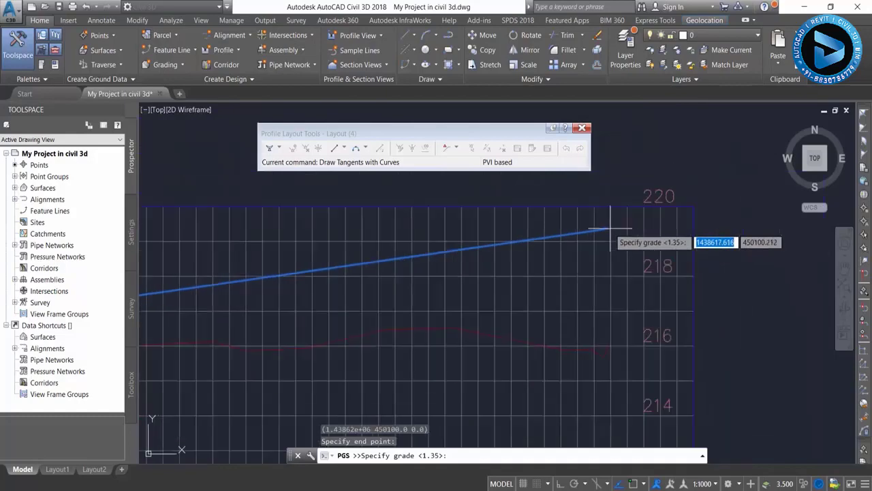
scroll(613, 298, down, 2)
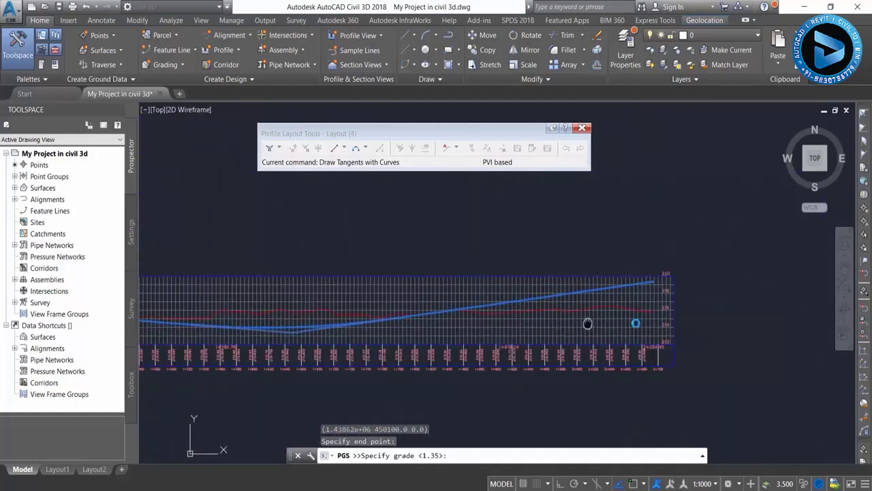
middle_drag(615, 298, 687, 287)
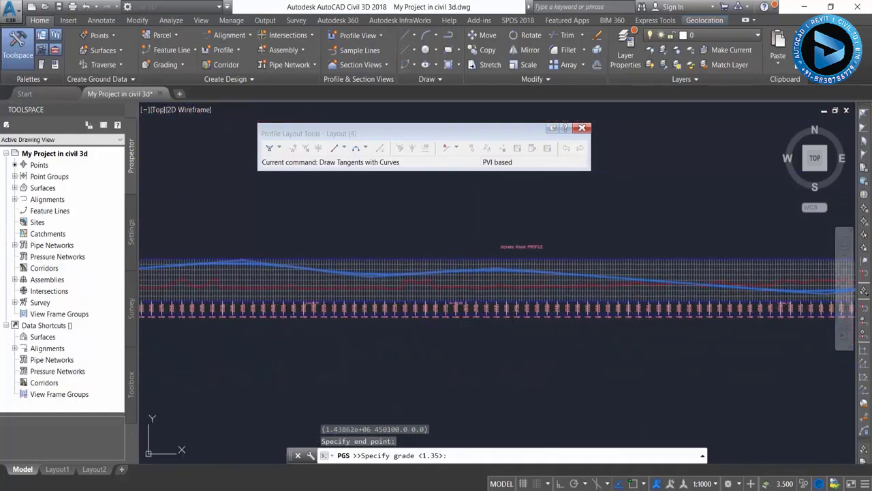
scroll(502, 282, up, 3)
middle_drag(533, 252, 375, 268)
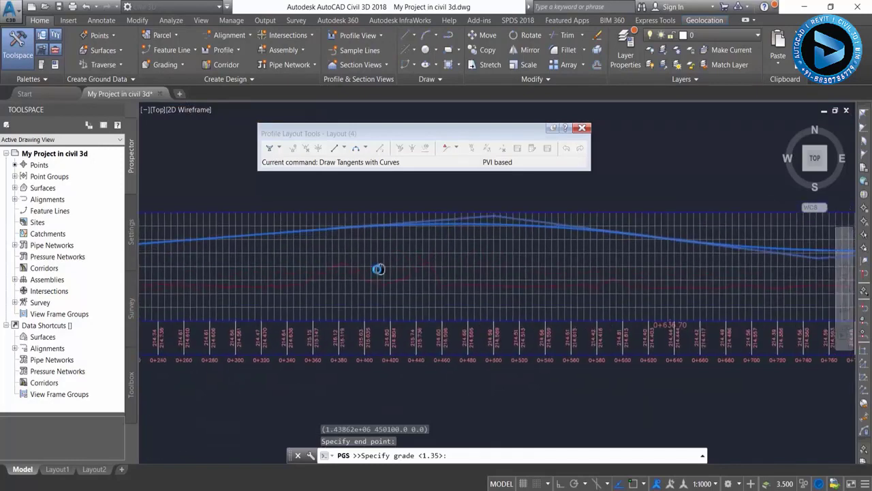
mouse_move(565, 282)
middle_down()
mouse_move(380, 275)
mouse_move(479, 252)
mouse_move(356, 240)
middle_up()
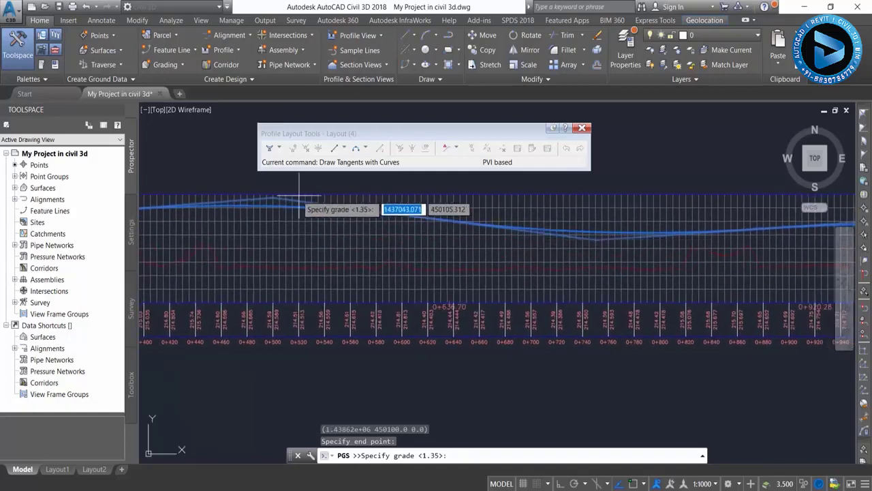
middle_drag(571, 249, 347, 253)
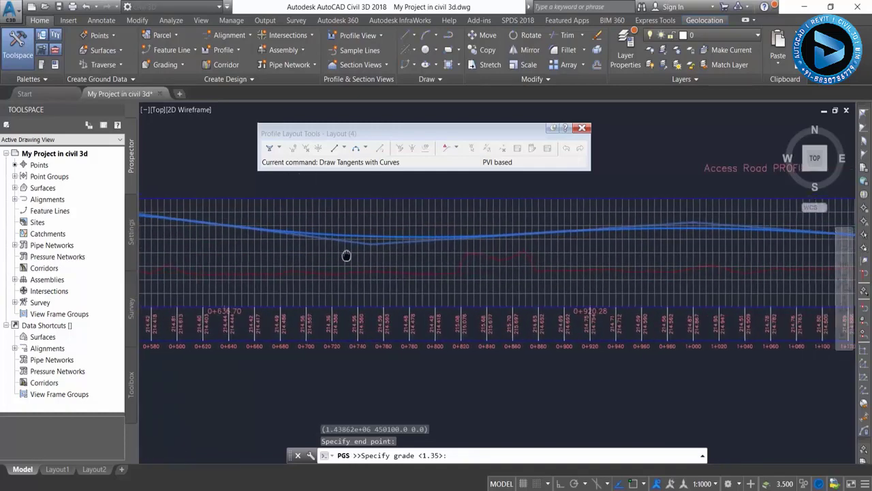
middle_drag(402, 245, 545, 263)
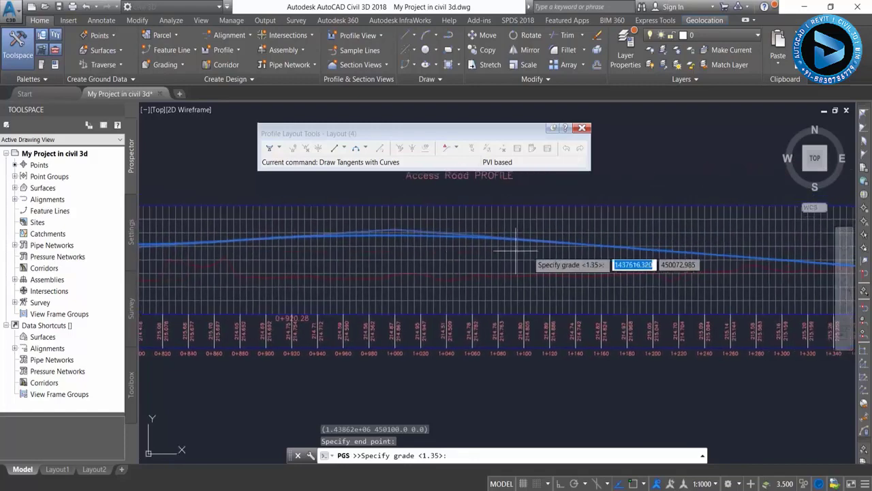
scroll(643, 263, down, 2)
mouse_move(643, 263)
middle_down()
mouse_move(413, 271)
mouse_move(630, 280)
mouse_move(511, 282)
middle_up()
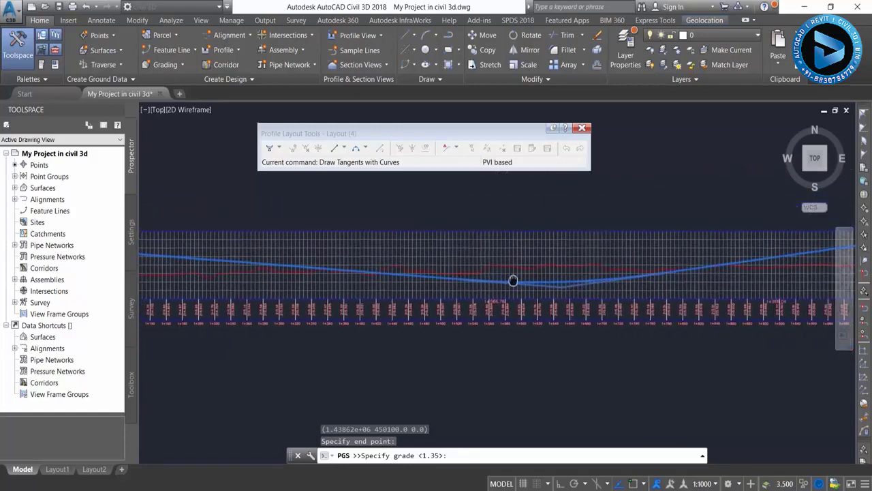
scroll(565, 276, down, 2)
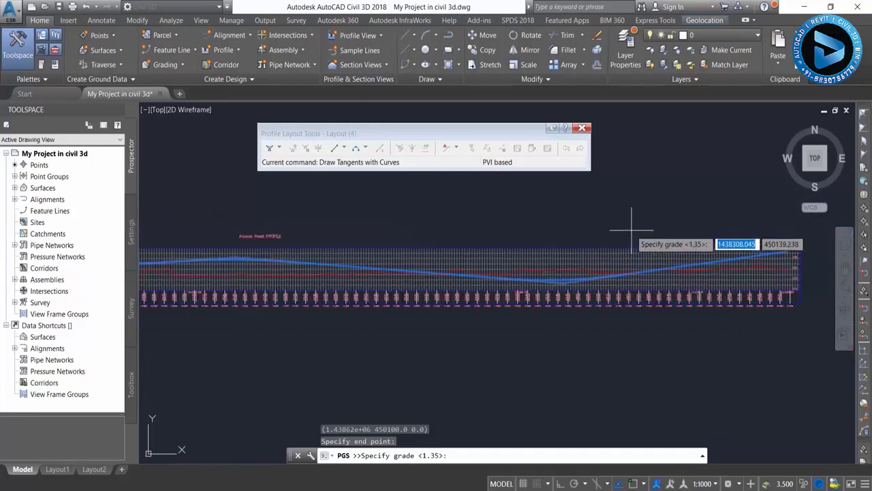
key(Return)
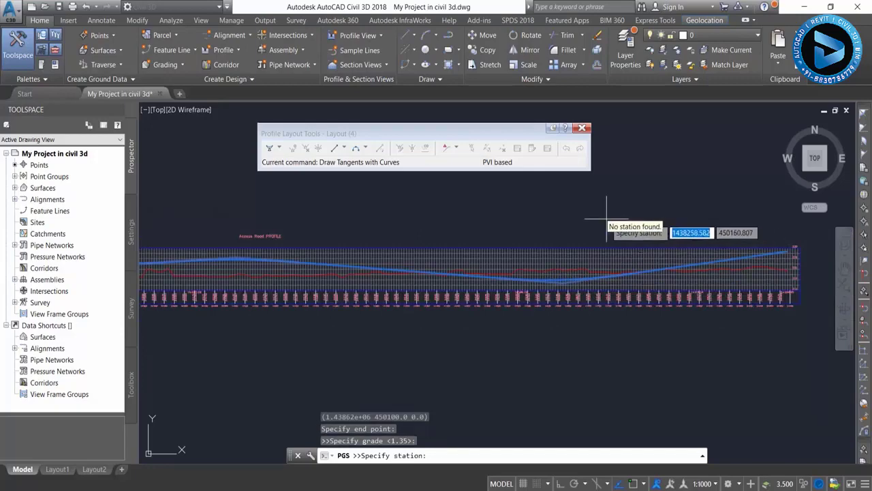
Zoom around the profile to check the 250 m sag curve labels at PVI 1+650.
scroll(545, 272, down, 2)
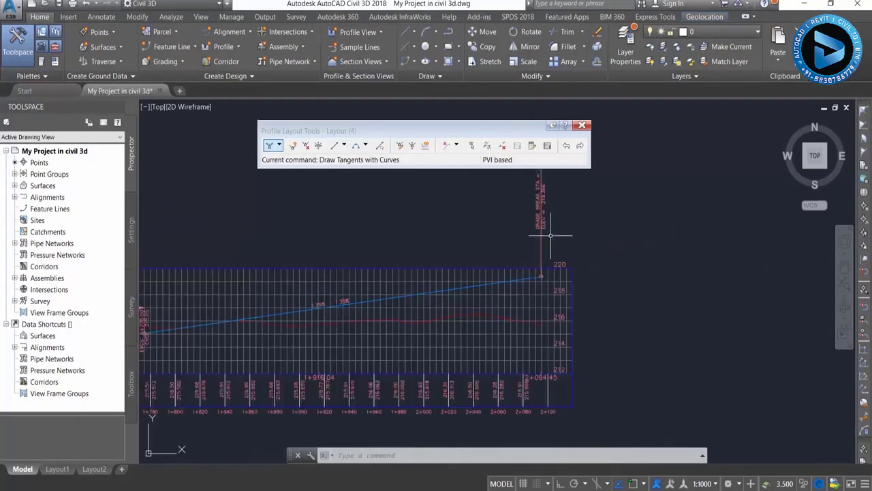
scroll(644, 278, down, 2)
scroll(678, 262, up, 5)
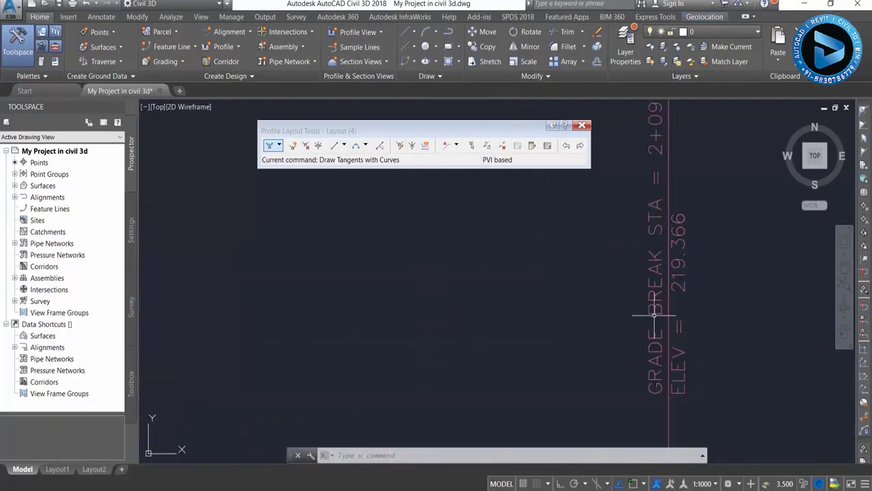
scroll(694, 191, down, 5)
scroll(500, 308, up, 5)
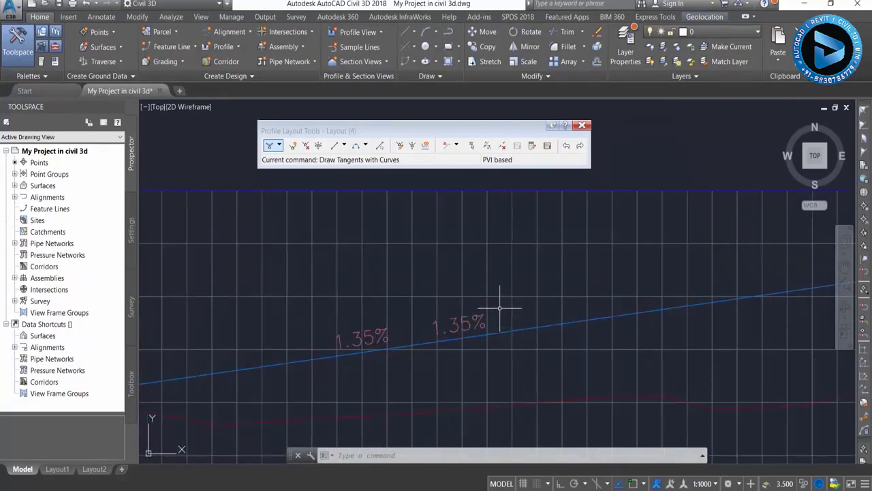
scroll(602, 292, down, 2)
scroll(386, 347, down, 3)
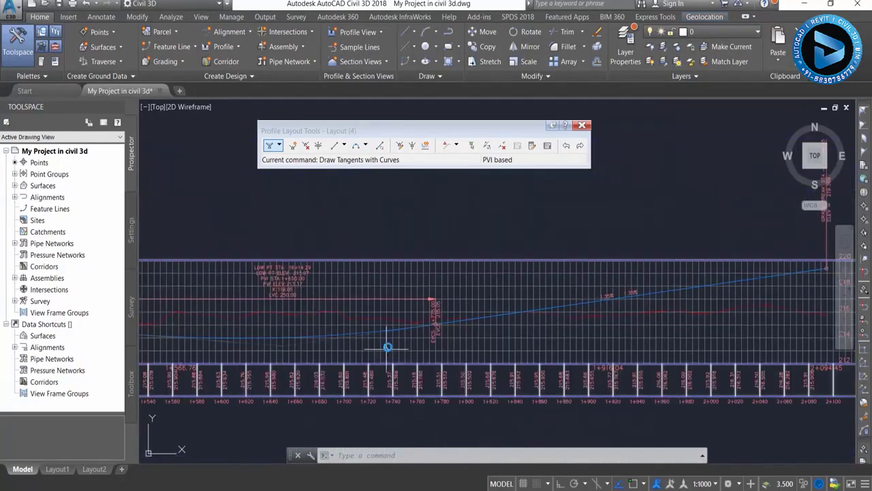
scroll(483, 272, down, 2)
scroll(484, 272, up, 5)
scroll(389, 321, down, 1)
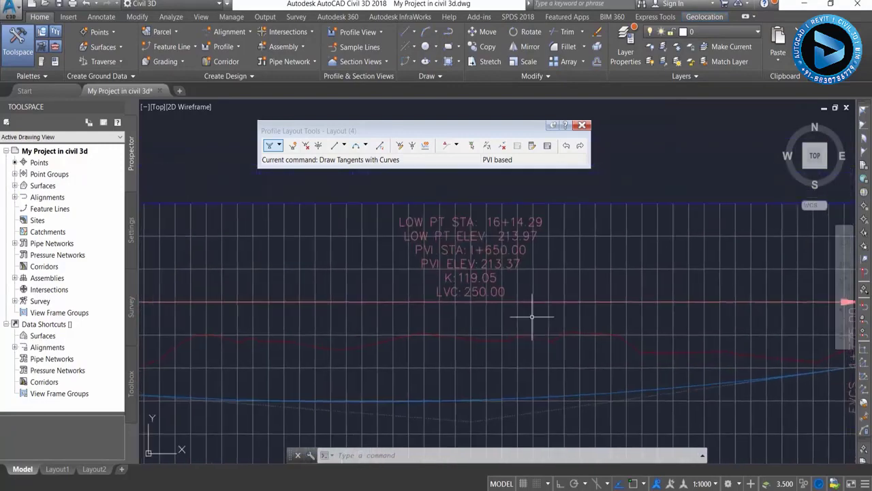
scroll(489, 224, up, 1)
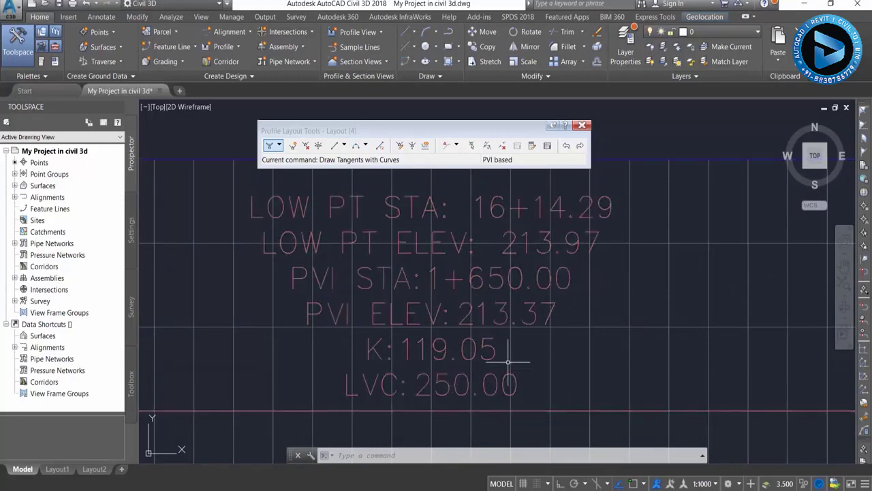
scroll(508, 357, down, 2)
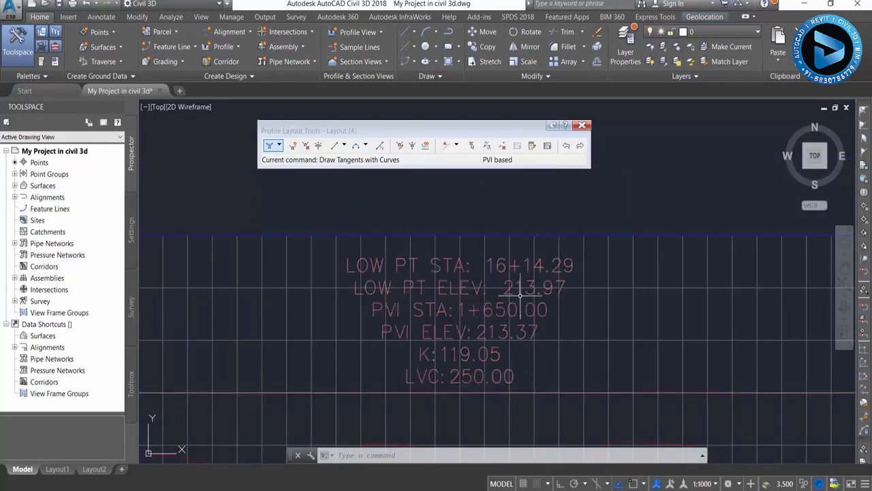
scroll(520, 294, down, 3)
Pan and zoom along the profile, checking grades across stations 0+060 to 0+600.
middle_drag(357, 263, 357, 328)
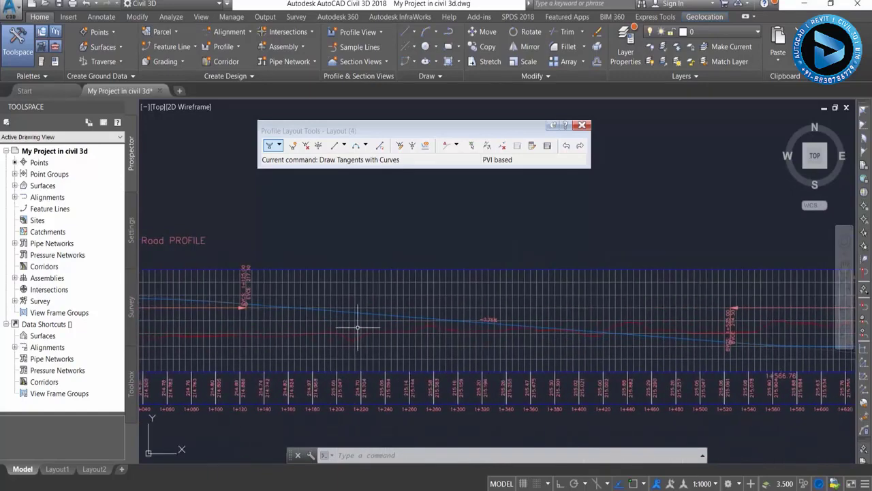
scroll(626, 329, up, 1)
scroll(520, 288, up, 2)
scroll(396, 300, up, 3)
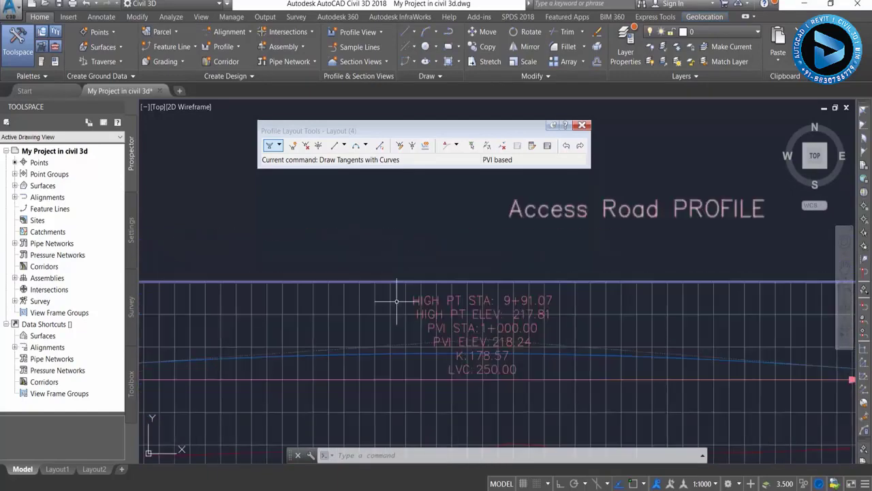
scroll(396, 300, down, 1)
scroll(409, 304, down, 3)
scroll(489, 309, up, 1)
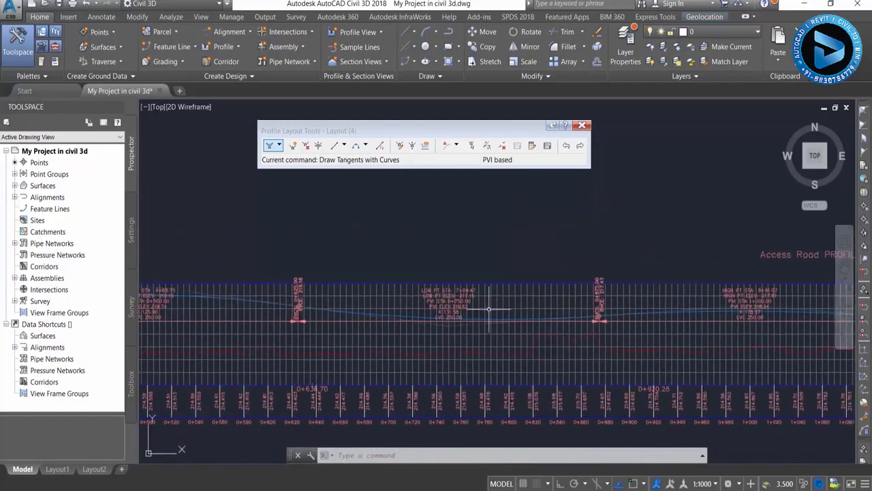
middle_drag(489, 309, 525, 307)
middle_drag(381, 307, 565, 305)
middle_drag(349, 337, 545, 327)
scroll(381, 277, up, 4)
scroll(301, 295, down, 5)
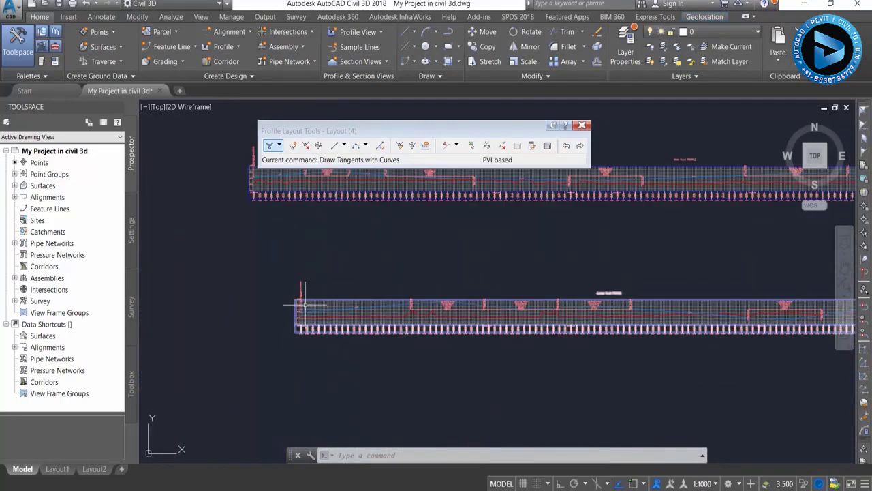
scroll(338, 341, up, 2)
scroll(295, 253, up, 1)
scroll(266, 267, up, 4)
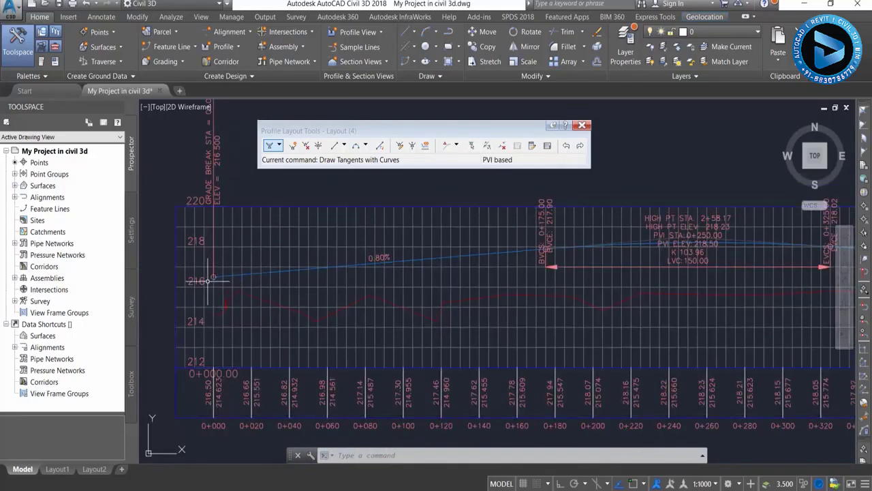
scroll(232, 247, down, 3)
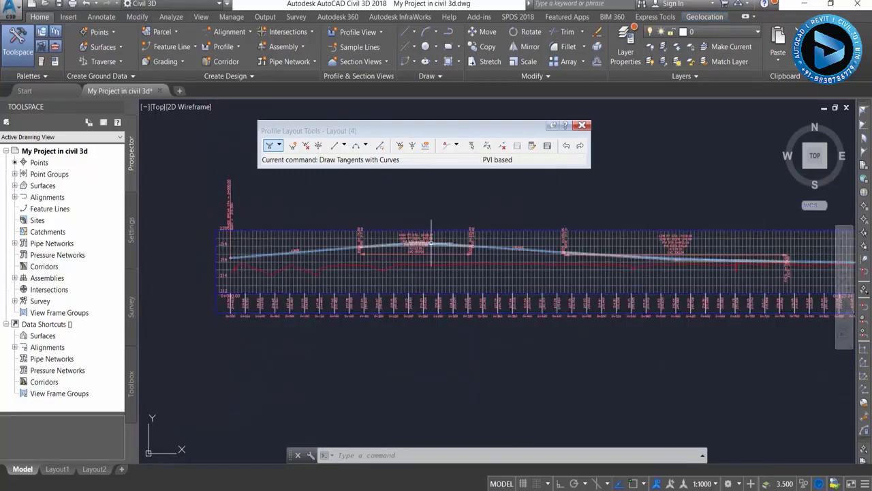
scroll(431, 242, up, 3)
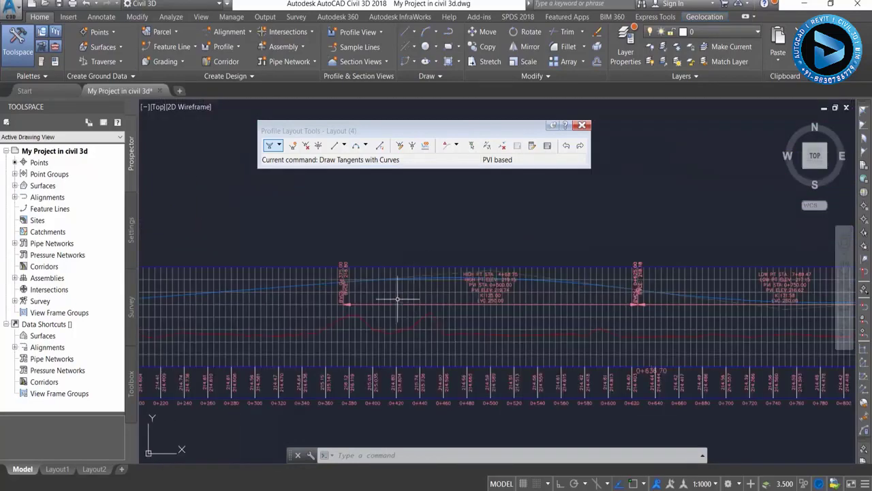
scroll(318, 316, up, 2)
scroll(300, 310, up, 2)
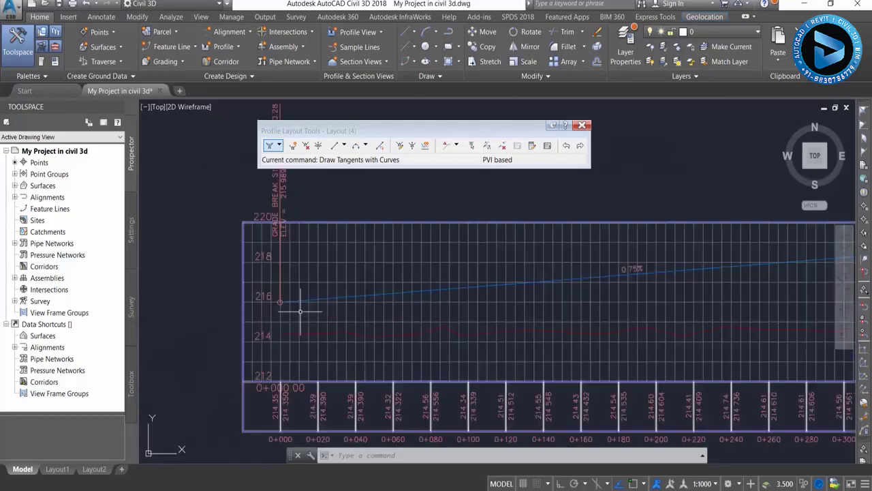
middle_drag(572, 307, 296, 326)
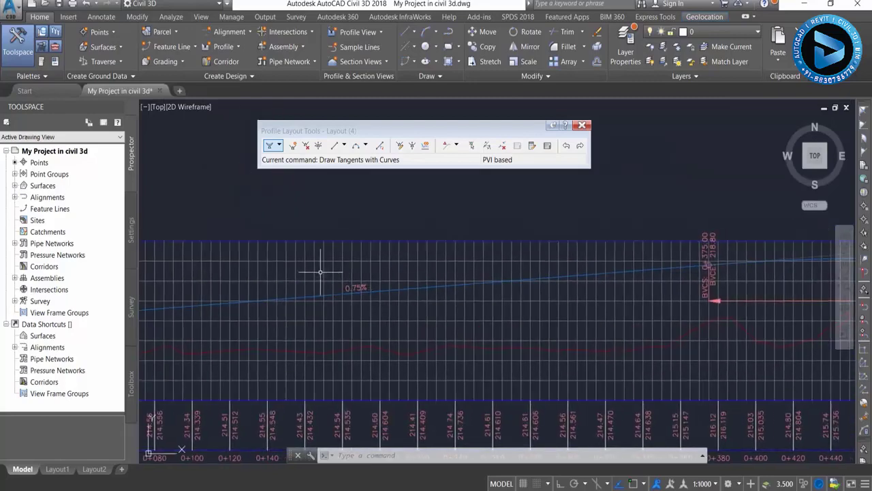
scroll(355, 282, up, 3)
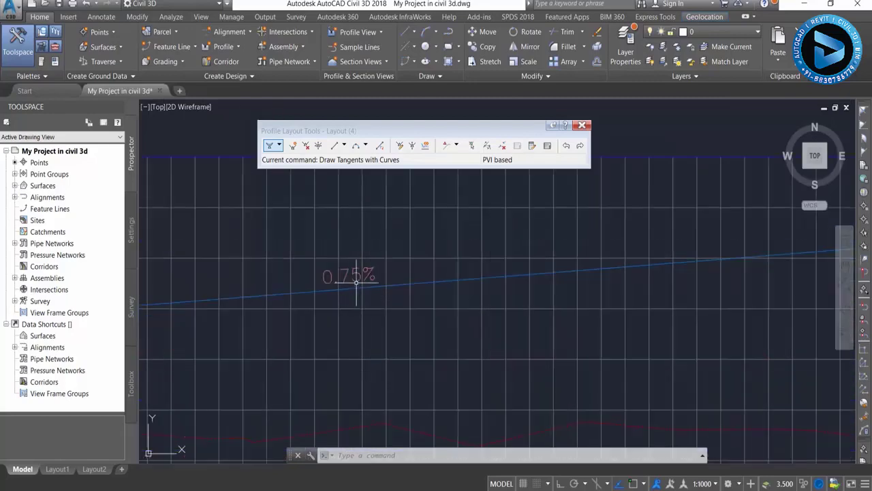
scroll(316, 288, down, 3)
Inspect the crest curve labels, then end the profile layout and close its tools.
key(Return)
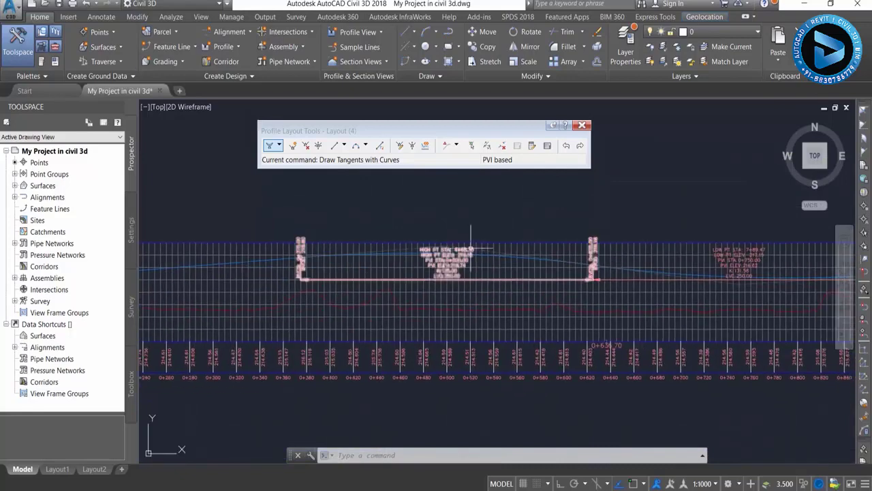
scroll(389, 290, down, 5)
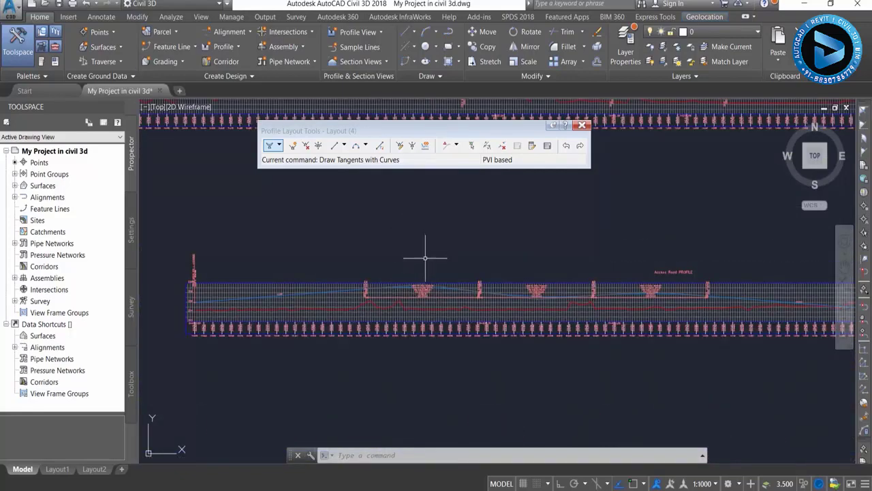
scroll(388, 344, up, 4)
mouse_move(338, 327)
middle_down()
mouse_move(305, 318)
mouse_move(431, 314)
middle_up()
key(Escape)
key(Escape)
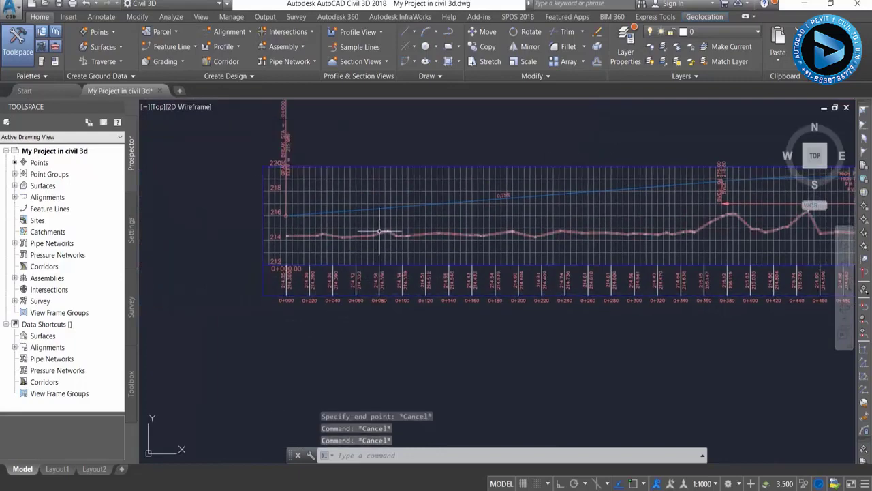
In the Accsess profile view properties, set the Profile Data band's Profile1 to Layout (4) and apply.
click(372, 206)
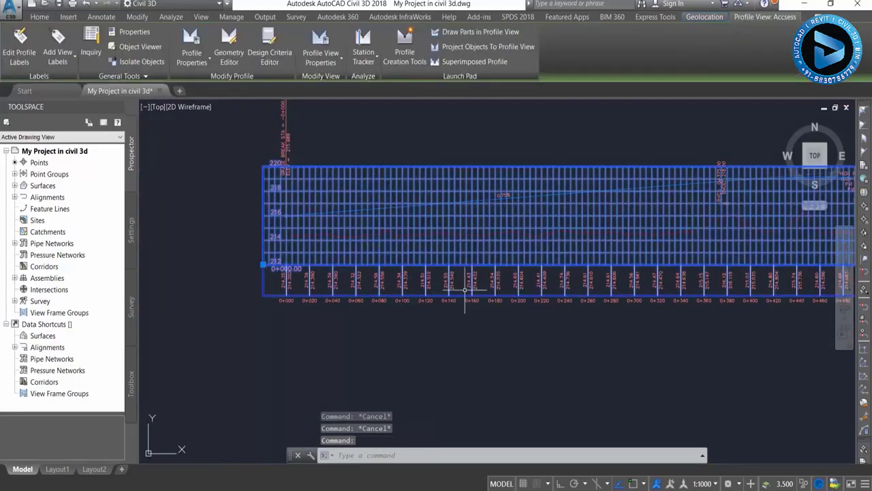
click(341, 63)
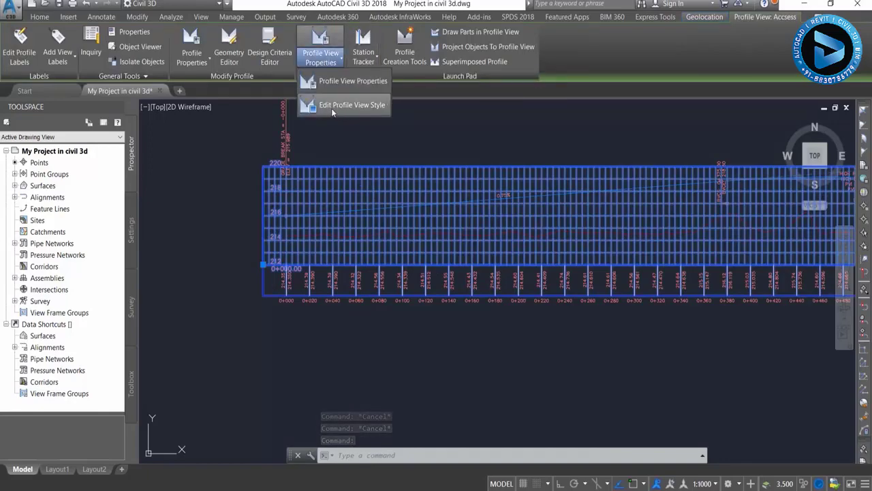
click(345, 82)
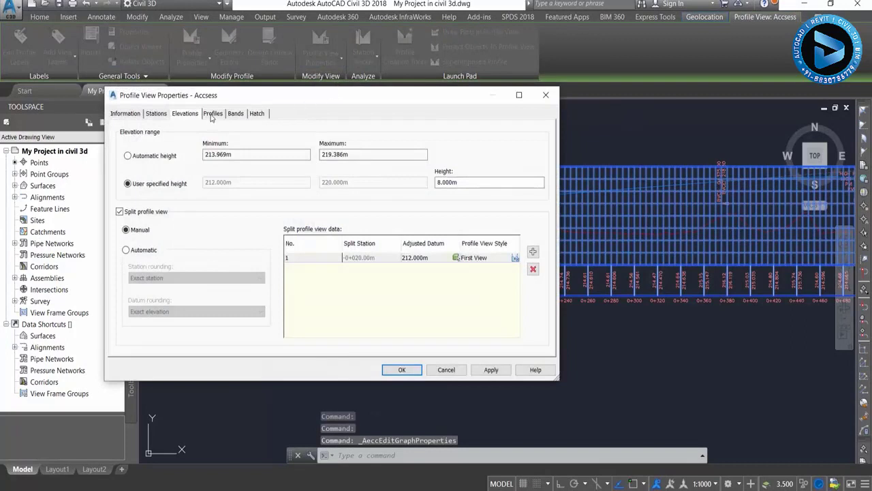
click(235, 114)
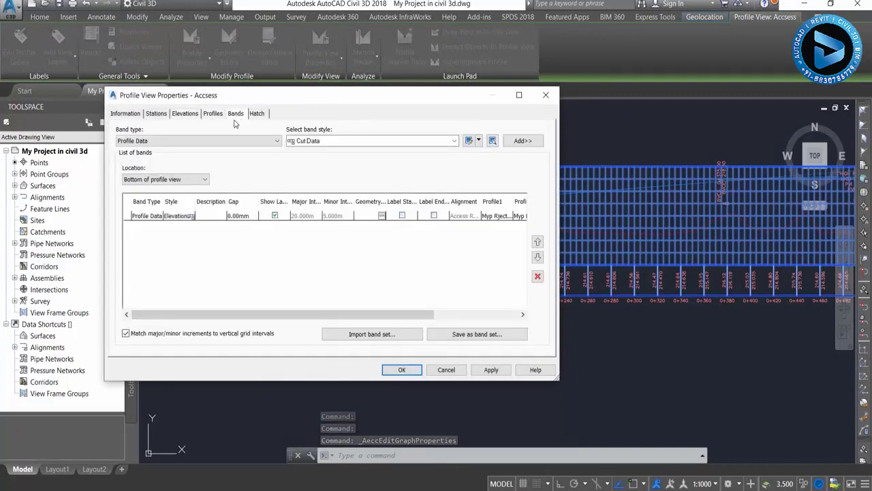
drag(389, 314, 490, 314)
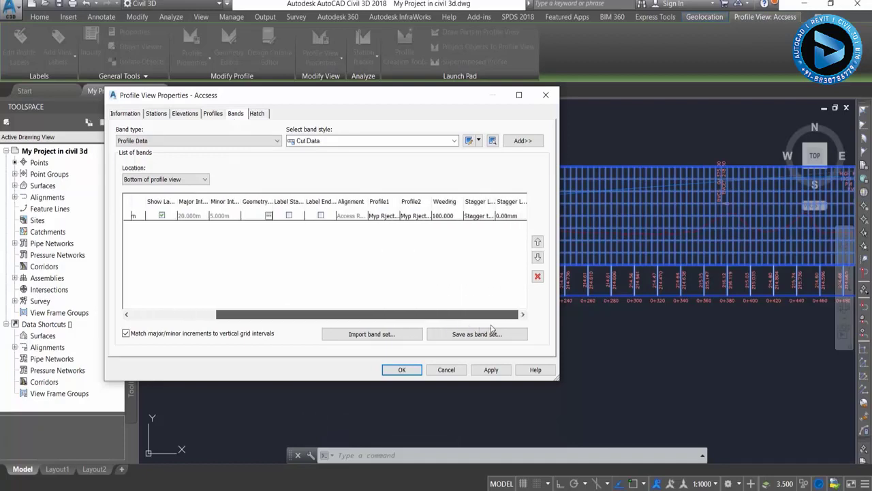
click(415, 217)
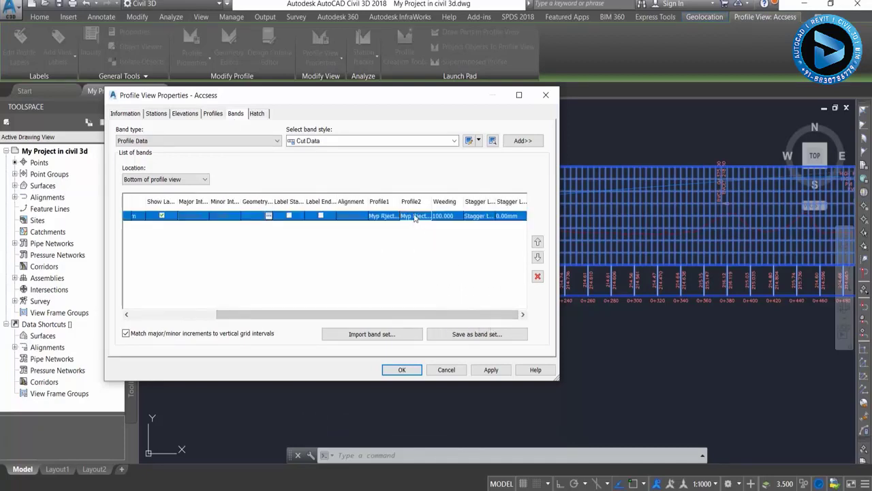
click(383, 217)
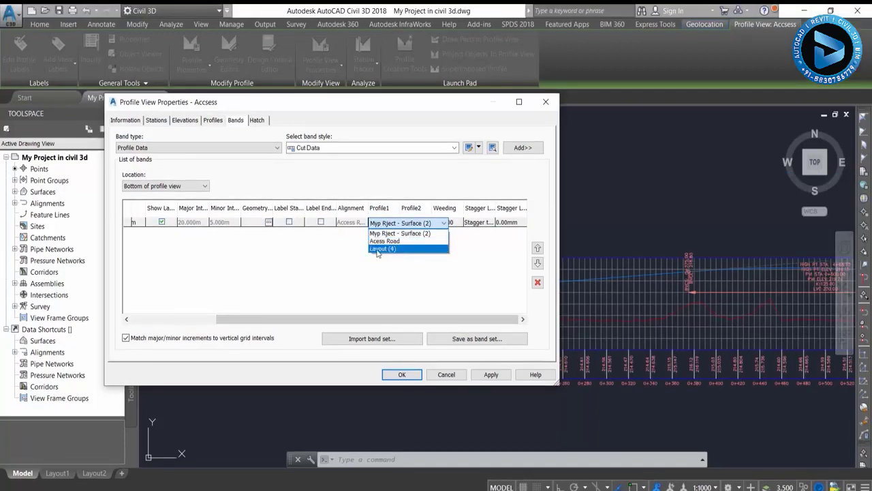
click(379, 243)
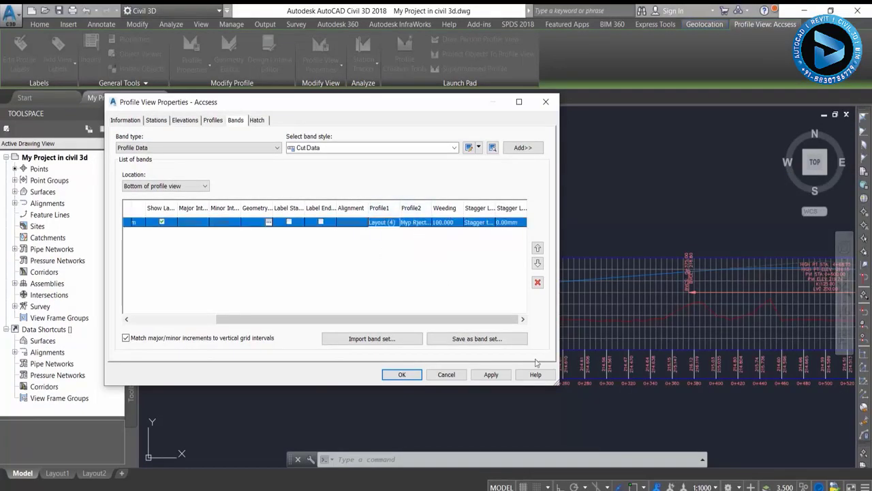
click(490, 377)
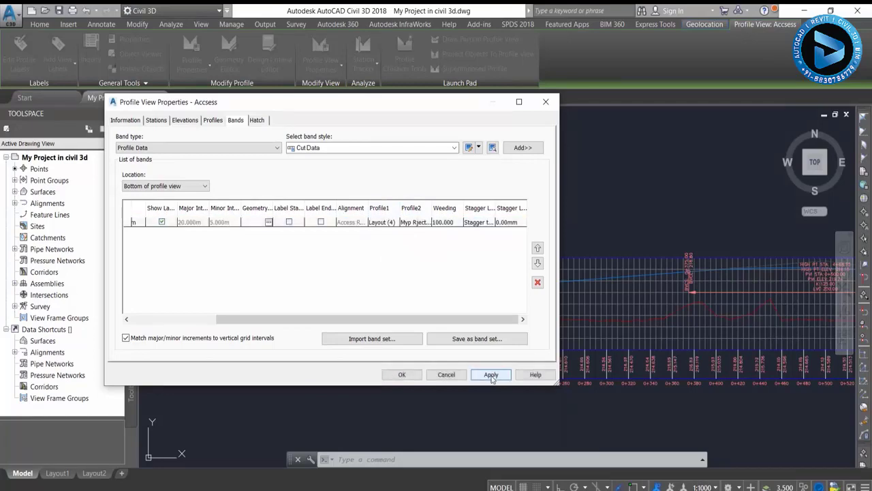
Close Profile View Properties with OK and clear the profile view selection.
click(402, 375)
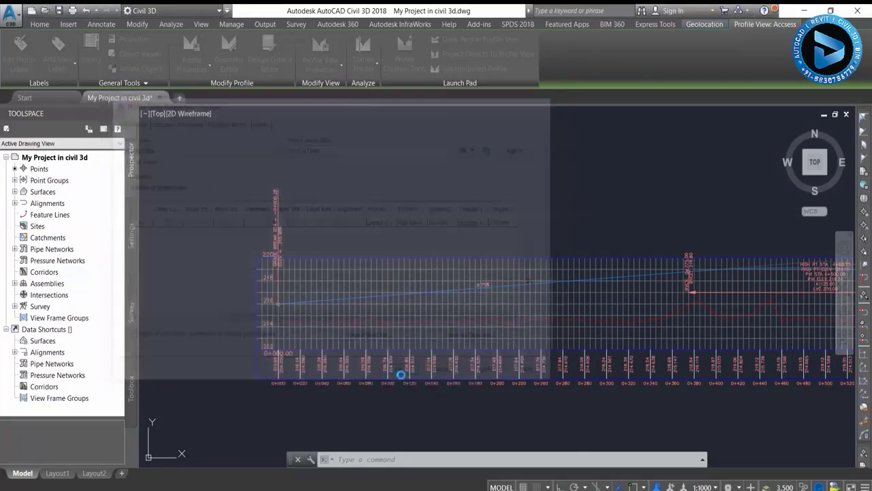
scroll(351, 327, up, 5)
scroll(349, 329, up, 2)
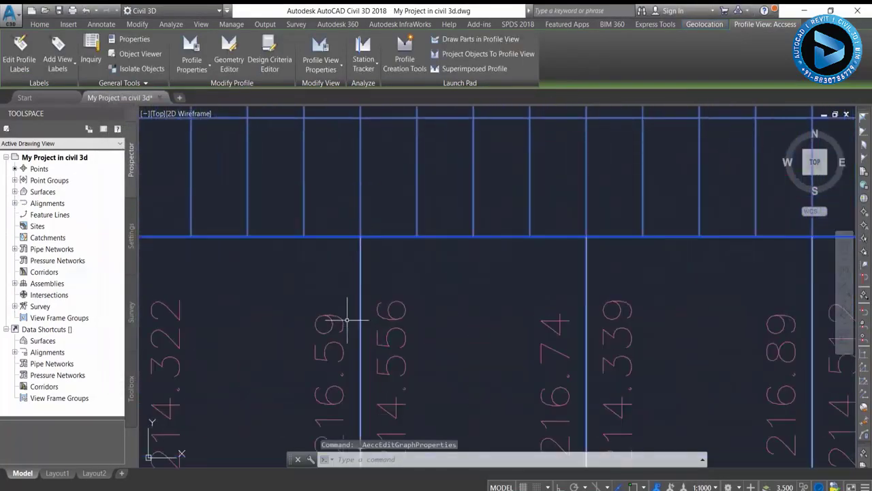
scroll(440, 375, down, 1)
scroll(579, 358, down, 2)
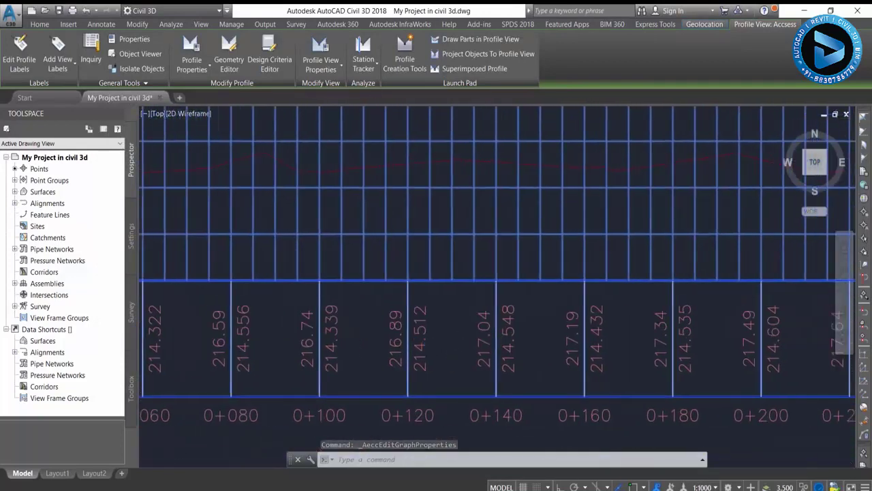
scroll(566, 341, down, 5)
scroll(558, 324, down, 2)
middle_drag(559, 324, 334, 335)
scroll(356, 325, down, 2)
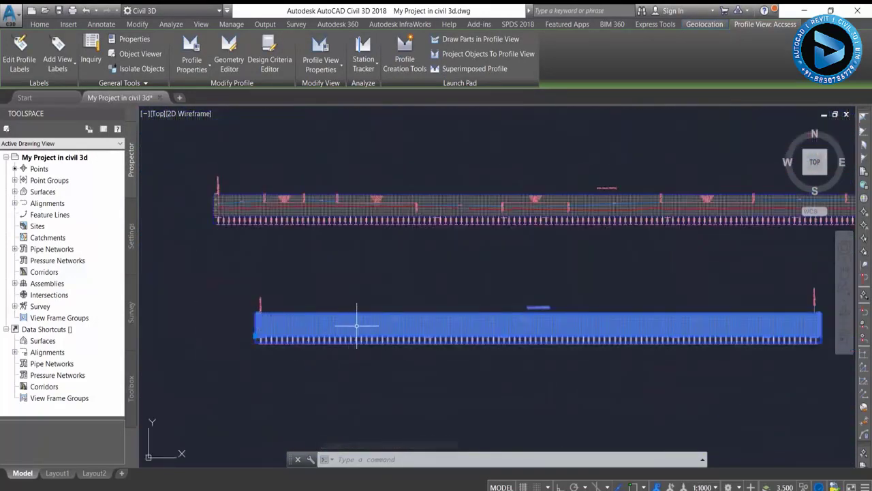
key(Escape)
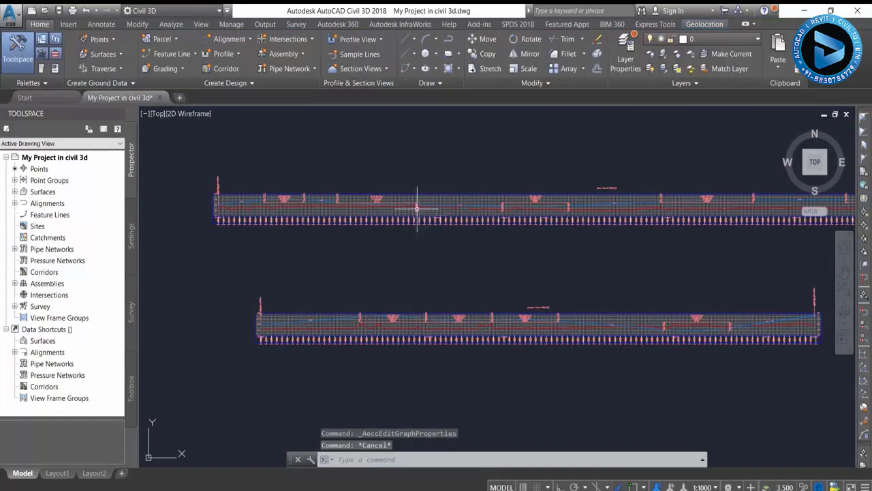
Pan over both profile views to inspect the upper view labels and the surface contours.
scroll(417, 208, up, 3)
middle_drag(367, 232, 403, 237)
scroll(406, 241, up, 3)
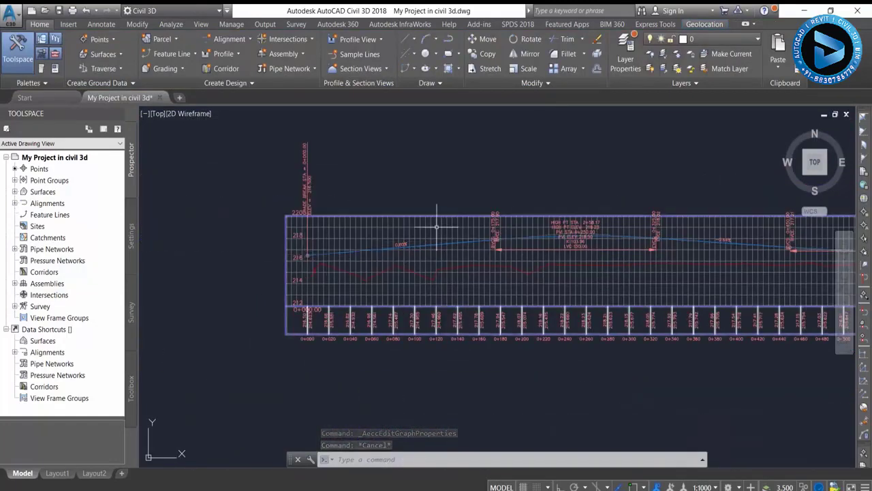
scroll(436, 225, down, 2)
scroll(450, 228, down, 2)
mouse_move(483, 227)
middle_down()
mouse_move(504, 244)
mouse_move(477, 182)
middle_up()
scroll(346, 296, up, 3)
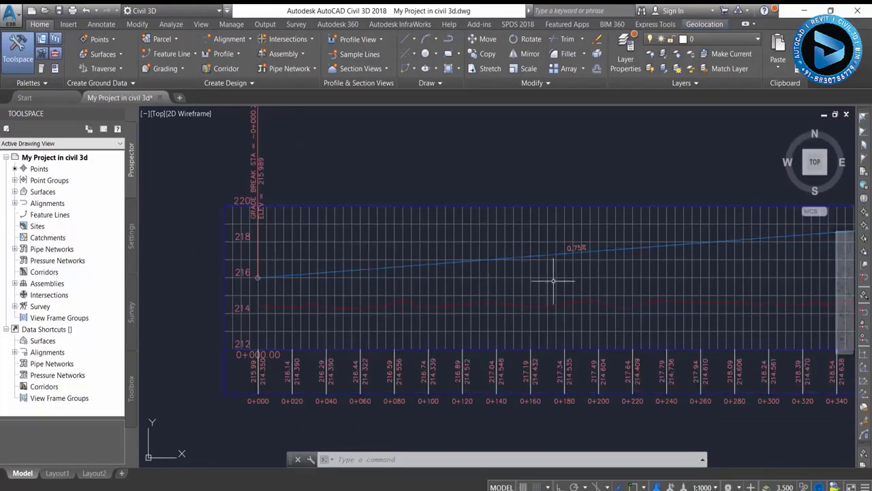
middle_drag(555, 284, 432, 277)
scroll(433, 277, down, 5)
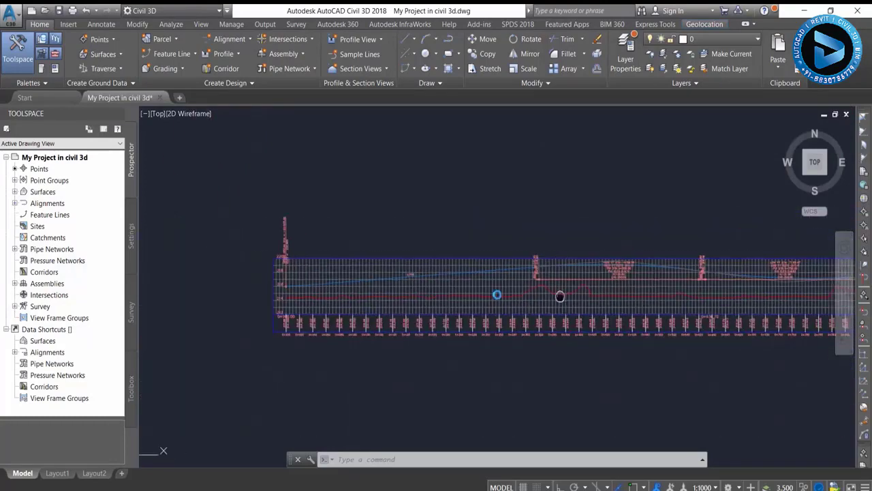
scroll(331, 303, up, 2)
scroll(330, 295, down, 3)
middle_drag(331, 294, 458, 292)
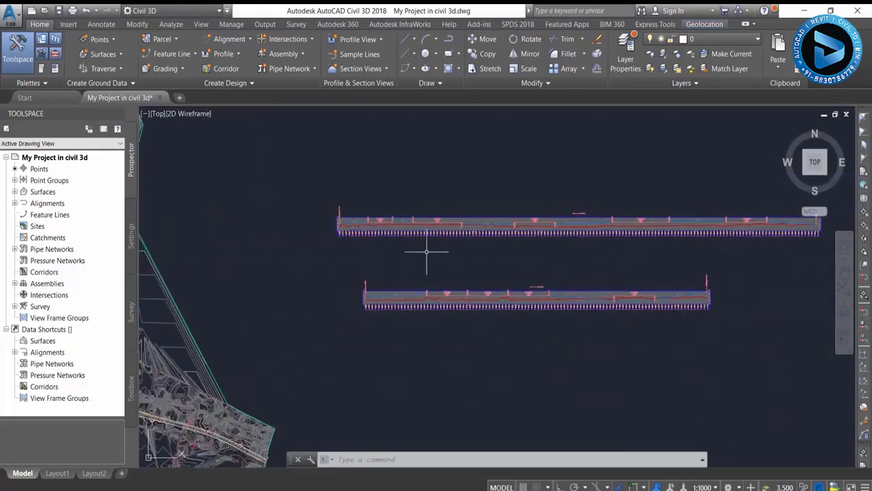
Center both profile views and zoom in and out to inspect their elevation bands.
scroll(486, 279, up, 2)
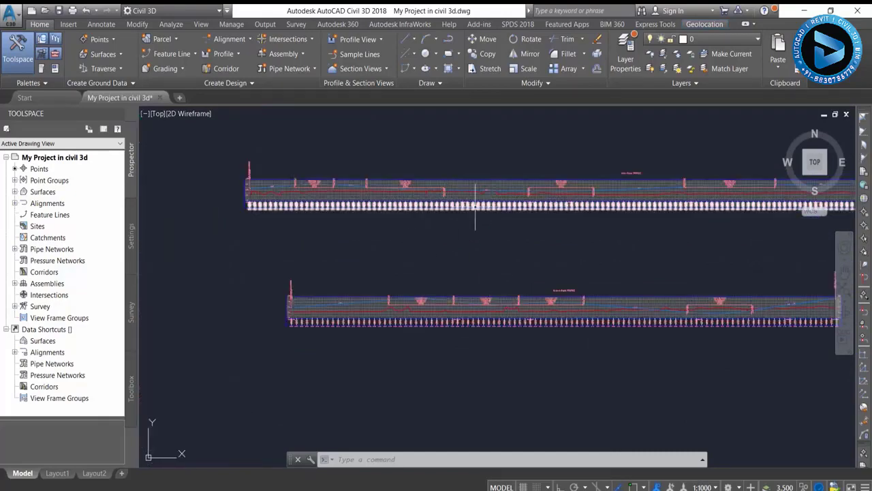
scroll(423, 225, up, 2)
scroll(424, 215, up, 2)
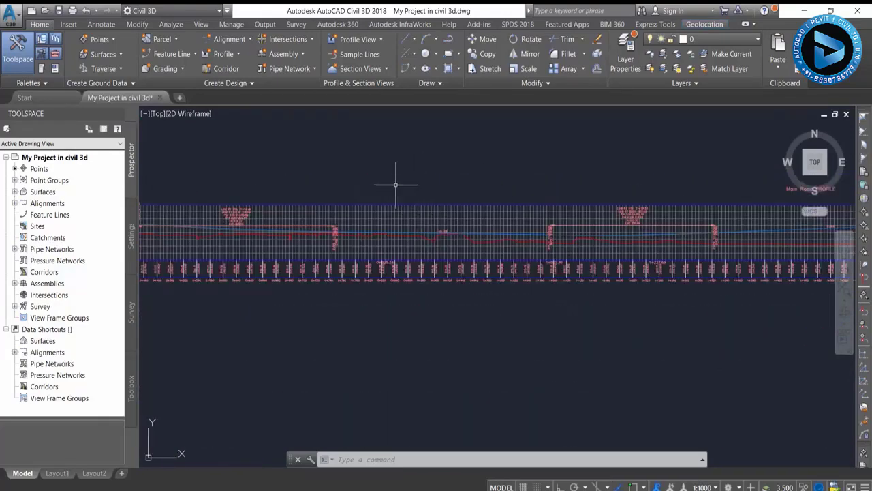
scroll(476, 188, down, 2)
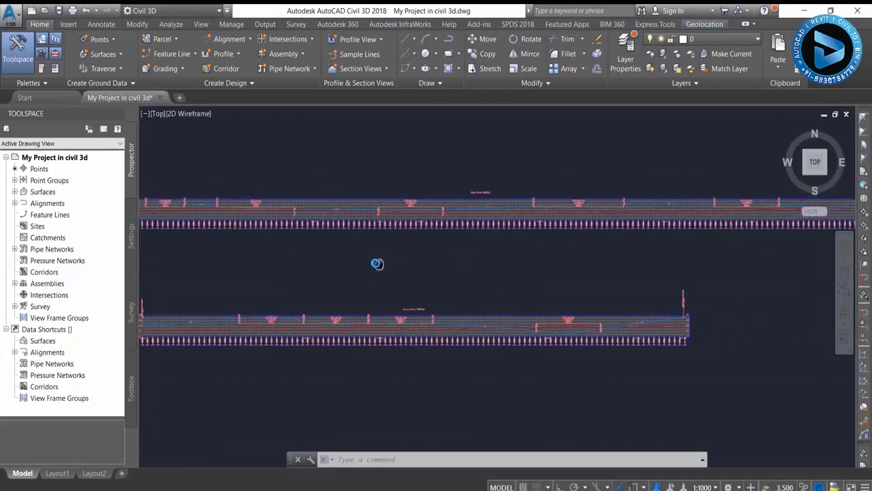
scroll(488, 181, down, 1)
scroll(521, 216, down, 2)
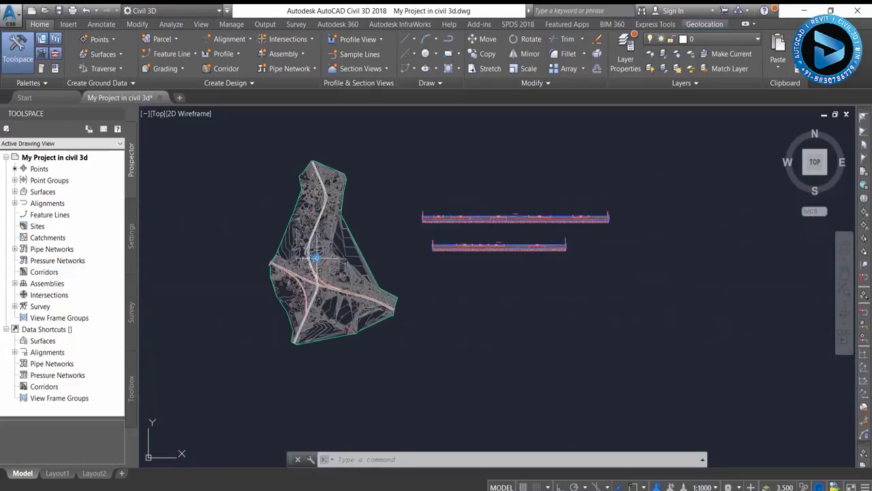
scroll(315, 258, up, 3)
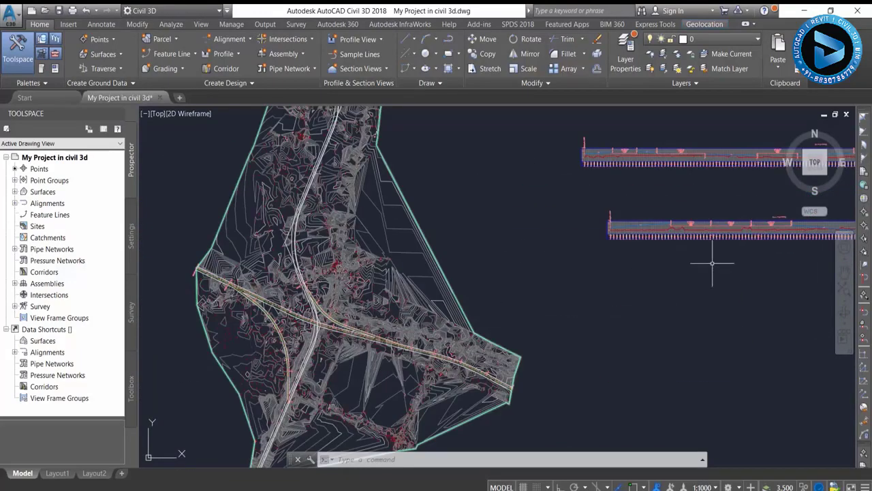
middle_drag(712, 263, 295, 330)
scroll(640, 253, down, 2)
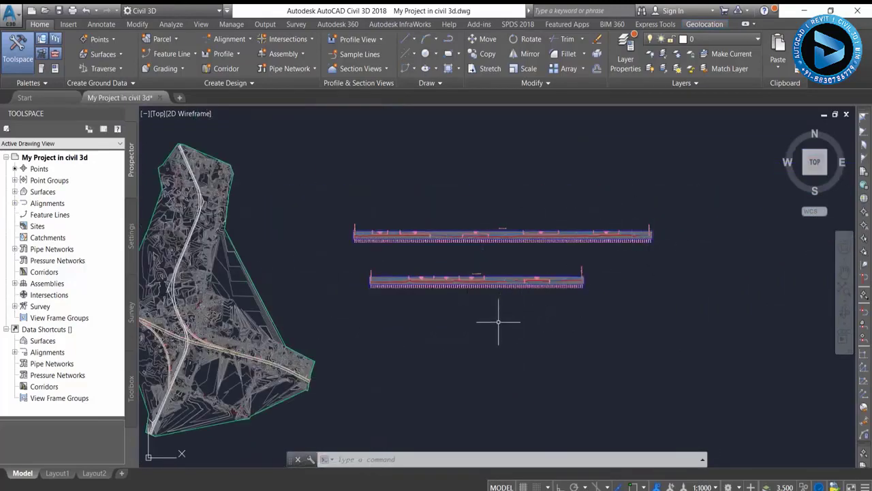
scroll(224, 362, up, 2)
scroll(354, 252, down, 4)
scroll(239, 187, up, 2)
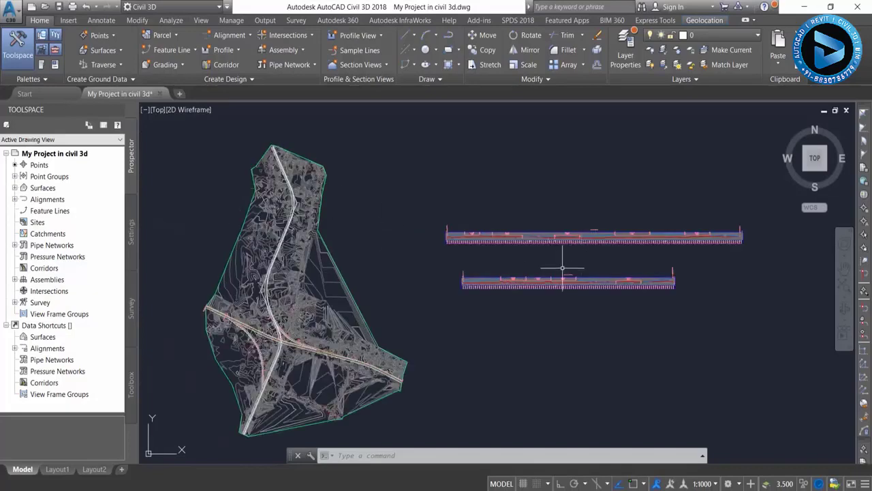
scroll(562, 266, up, 1)
scroll(535, 246, down, 1)
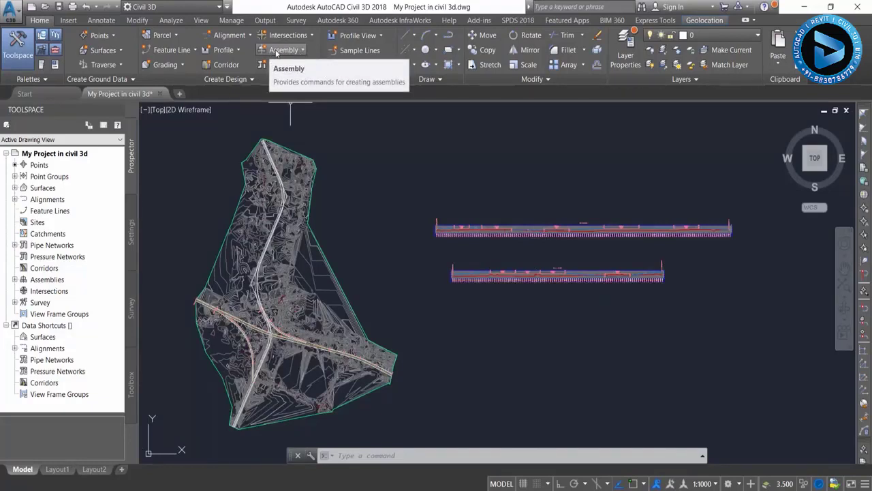
Create an assembly named 'Sec A A' with Basic style, All Codes code set and type Other.
click(302, 52)
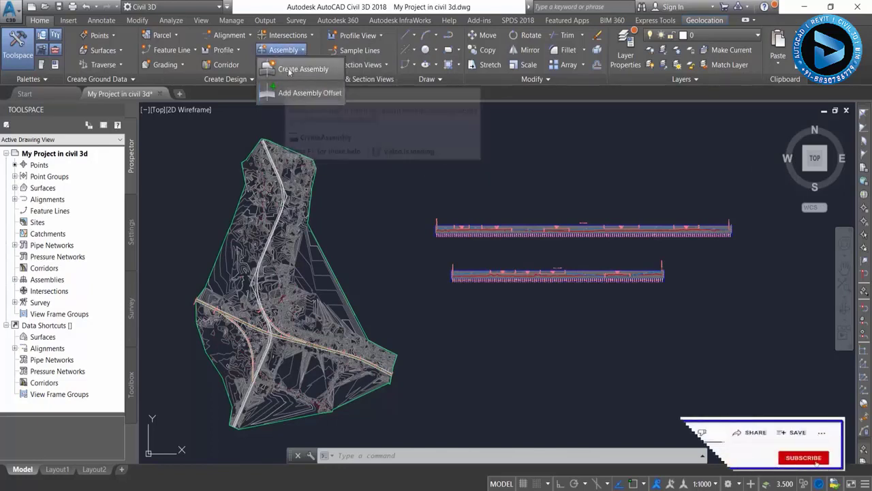
click(312, 71)
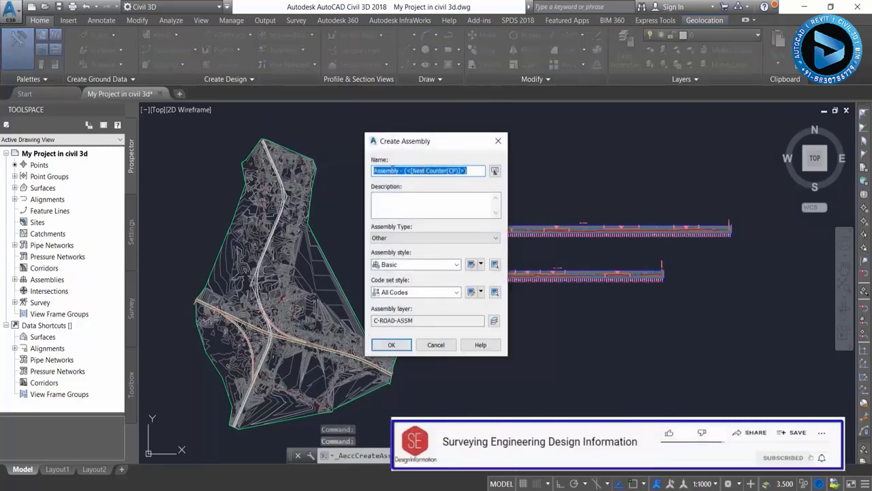
drag(474, 170, 383, 170)
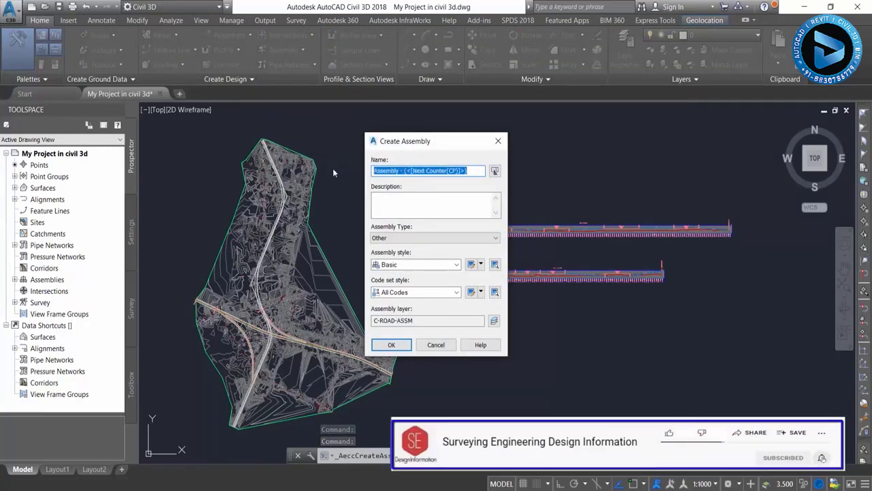
text(Sec)
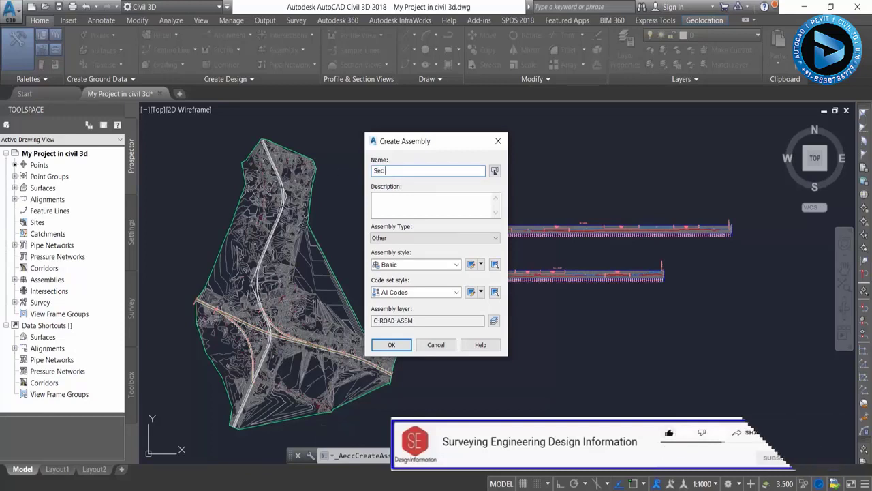
text( A A)
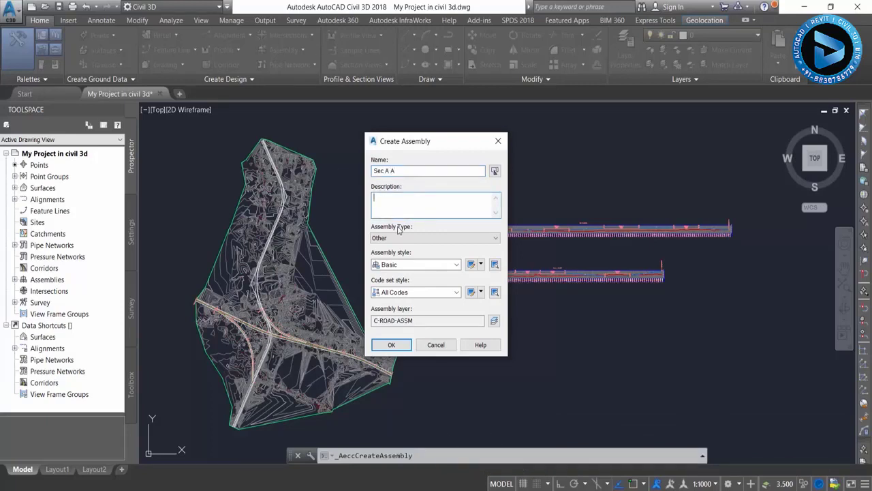
click(408, 264)
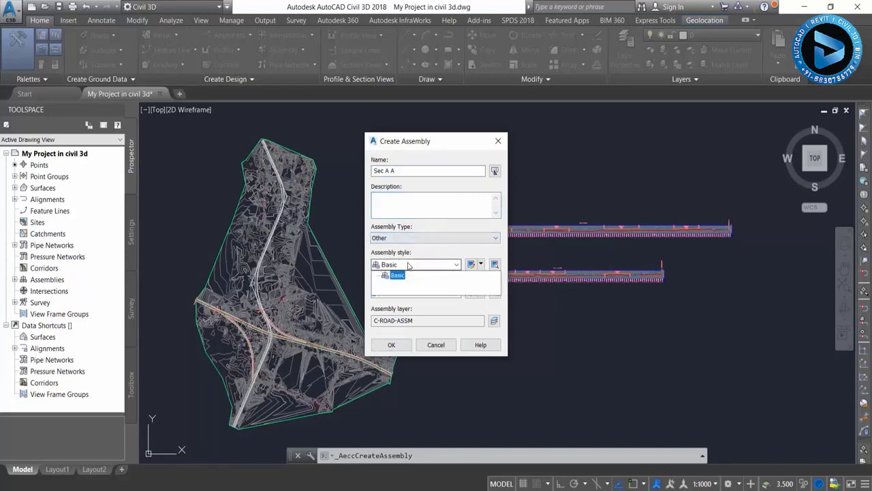
click(408, 266)
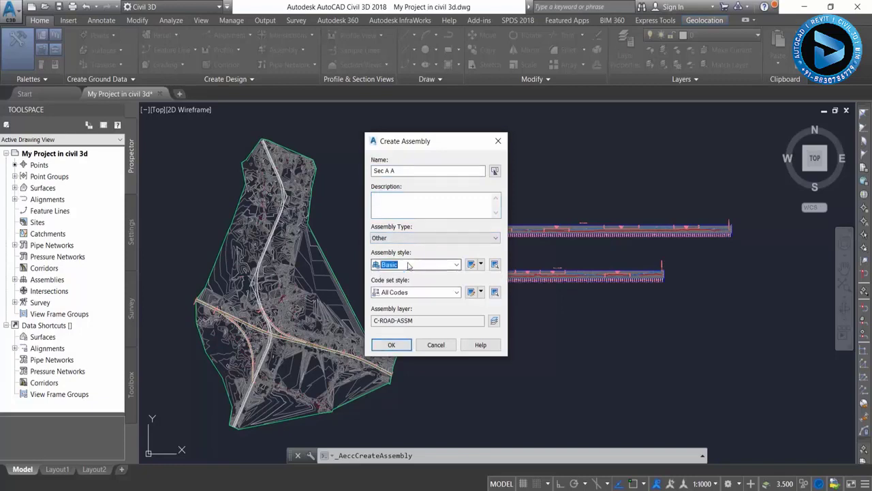
click(406, 293)
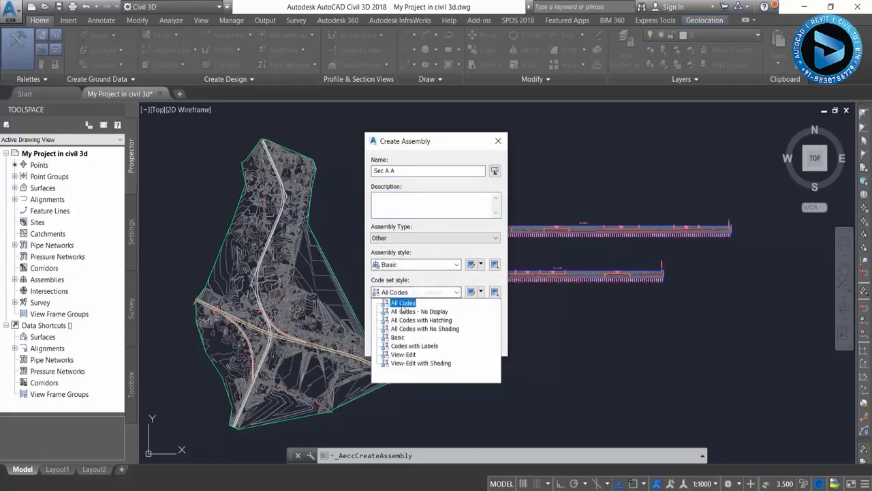
click(402, 304)
click(407, 237)
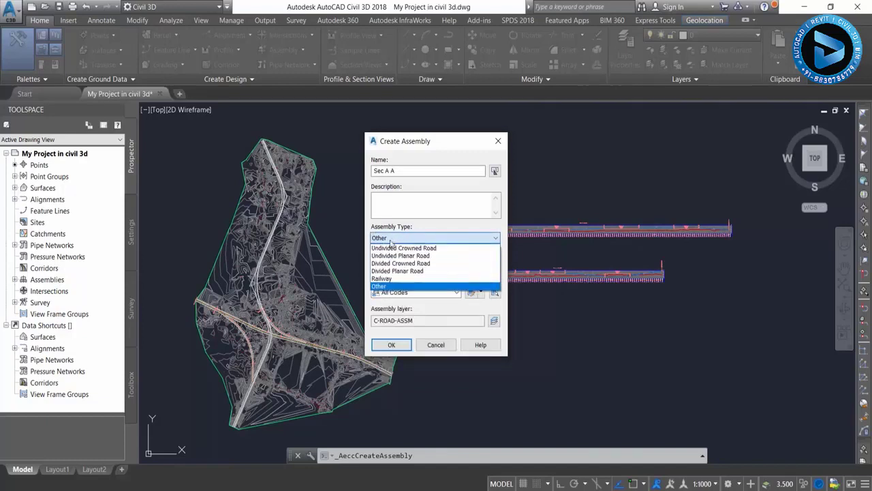
click(378, 287)
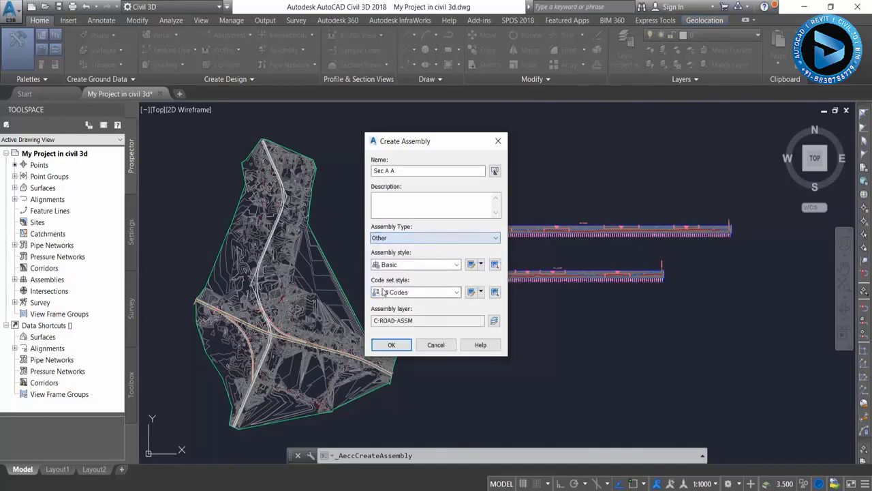
click(390, 344)
Place the Sec A A assembly baseline in empty space in the drawing.
middle_drag(516, 302, 443, 214)
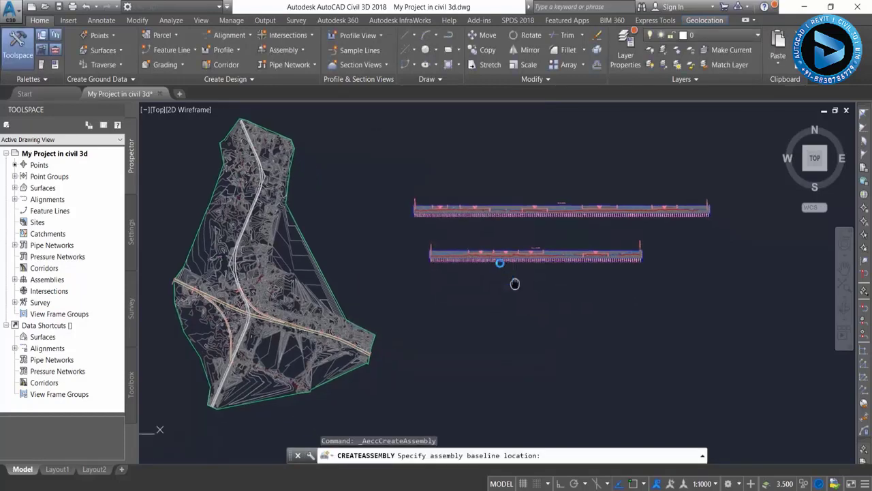
scroll(446, 213, up, 3)
scroll(450, 211, up, 2)
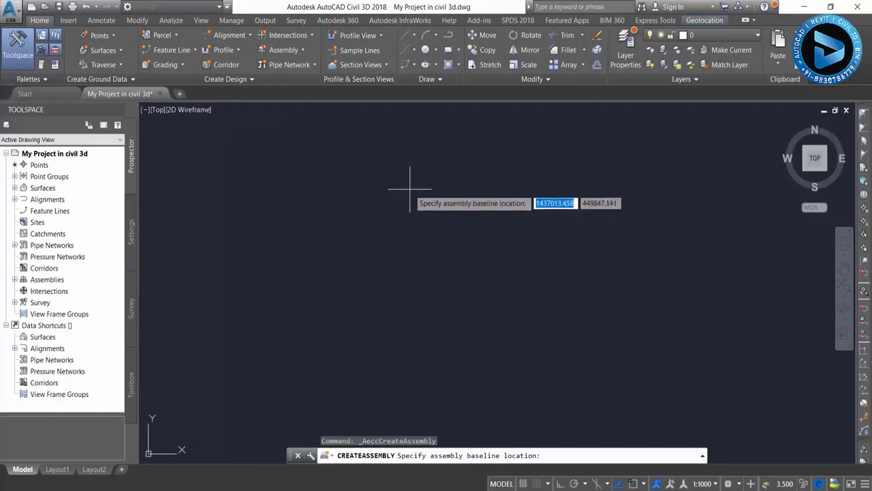
scroll(402, 204, up, 2)
click(407, 243)
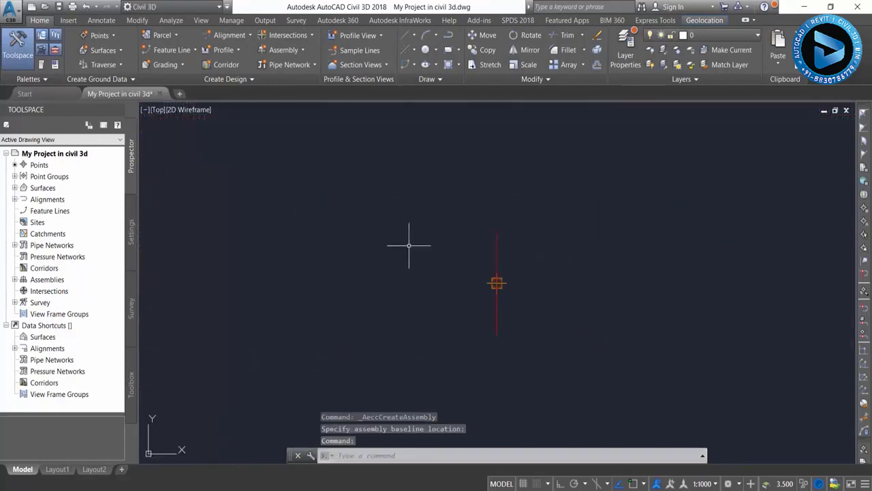
Check the new baseline marker, deselect it, and switch to the View ribbon tab.
scroll(510, 294, up, 2)
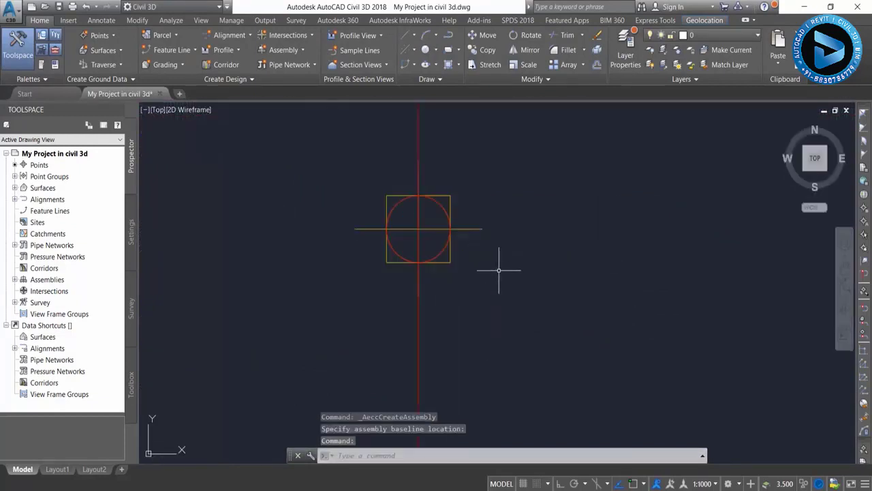
click(445, 193)
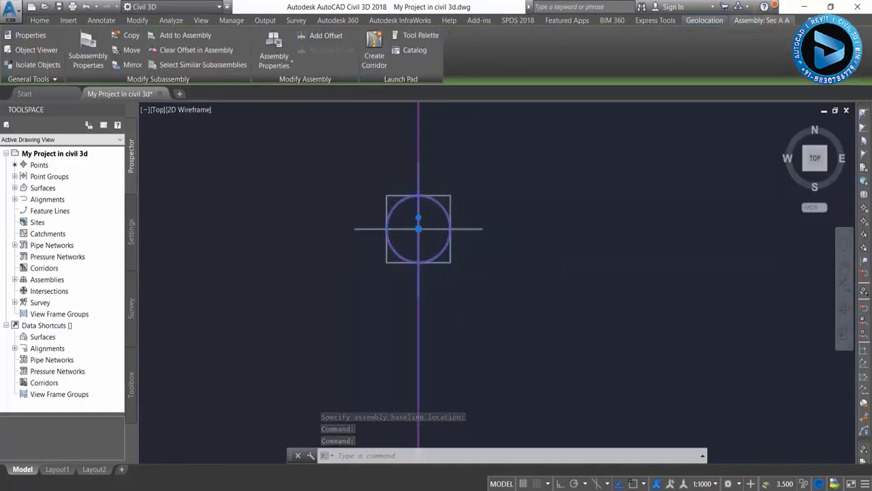
scroll(389, 228, down, 3)
key(Escape)
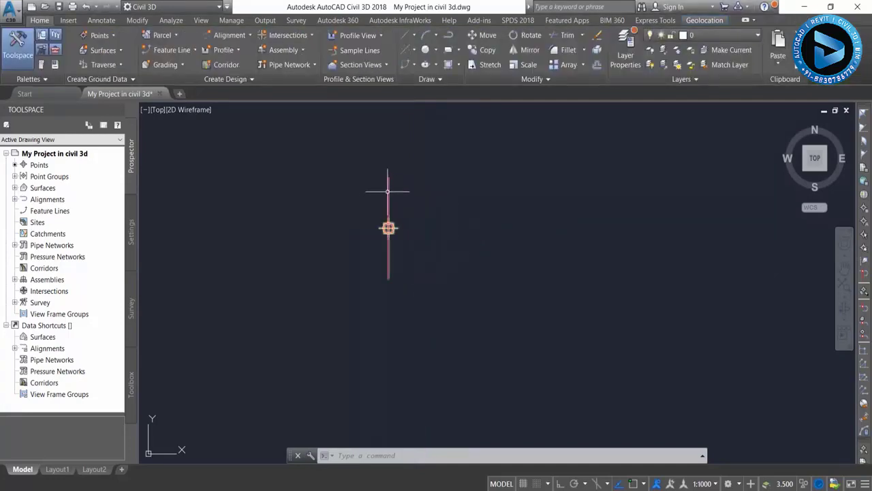
click(201, 21)
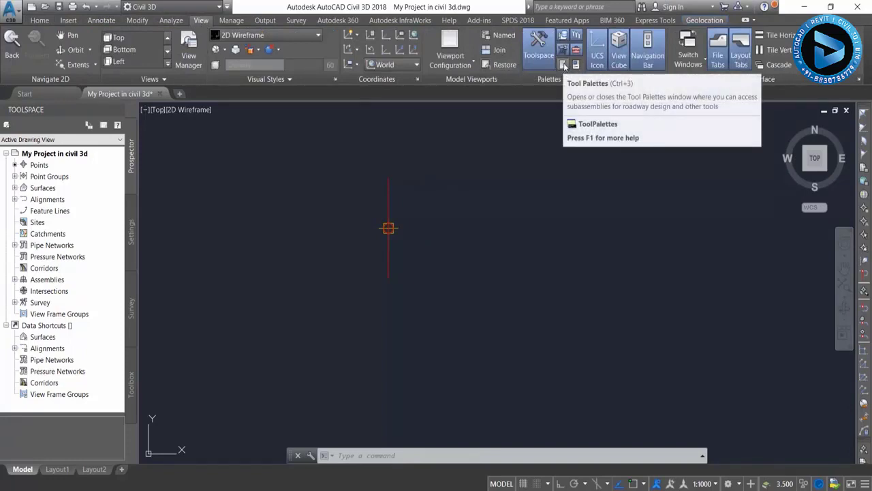
Open the Tool Palettes, move them left, and browse the Basic, Lanes and Shoulder categories.
click(564, 65)
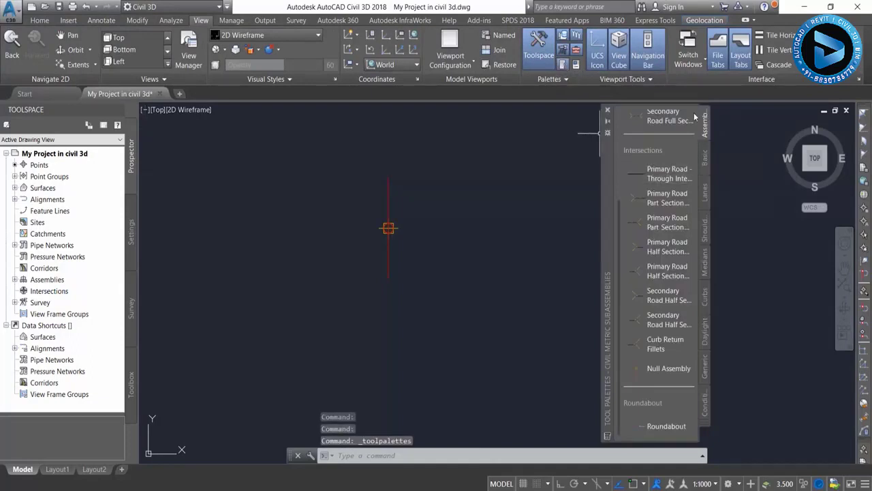
drag(607, 170, 523, 158)
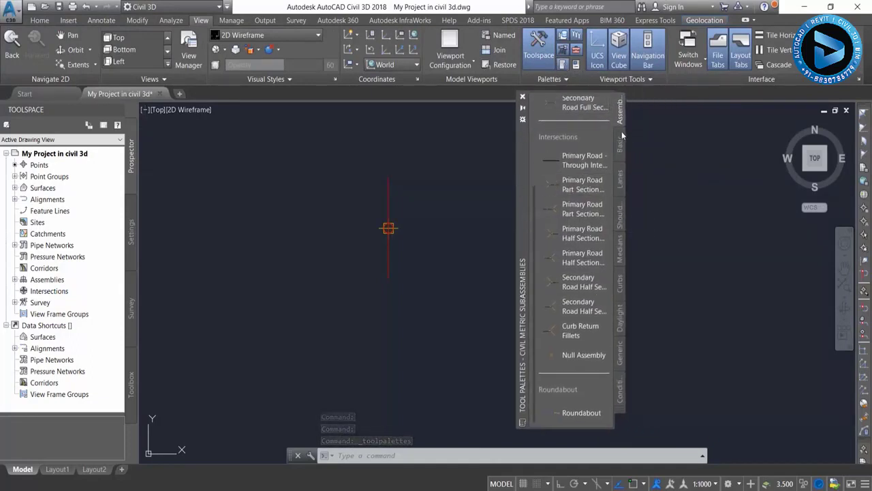
click(621, 141)
click(620, 179)
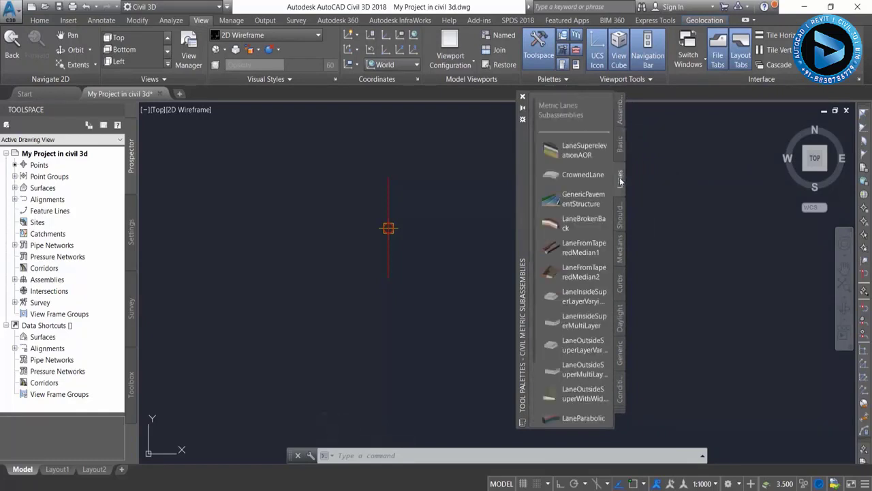
click(620, 216)
Browse the Median, Curb, Daylight, Generic, Conditional and Assemblies tabs, finishing on metric Lanes.
click(619, 251)
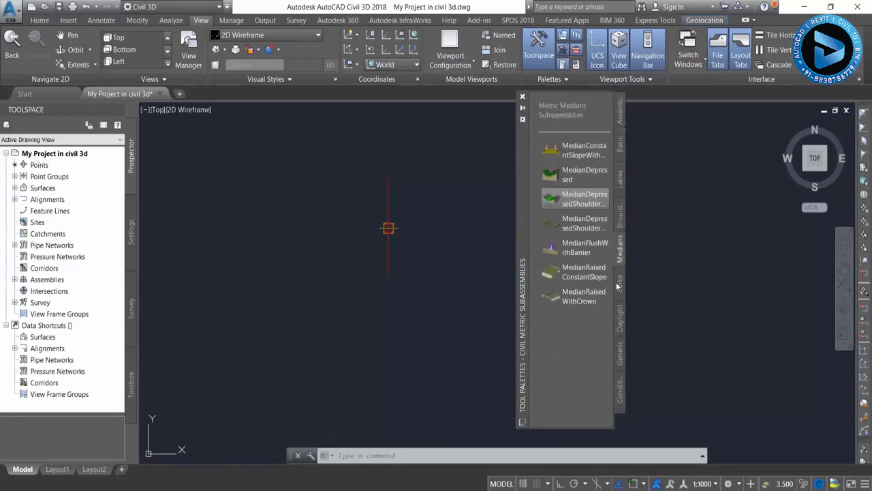
click(619, 283)
click(620, 317)
click(620, 353)
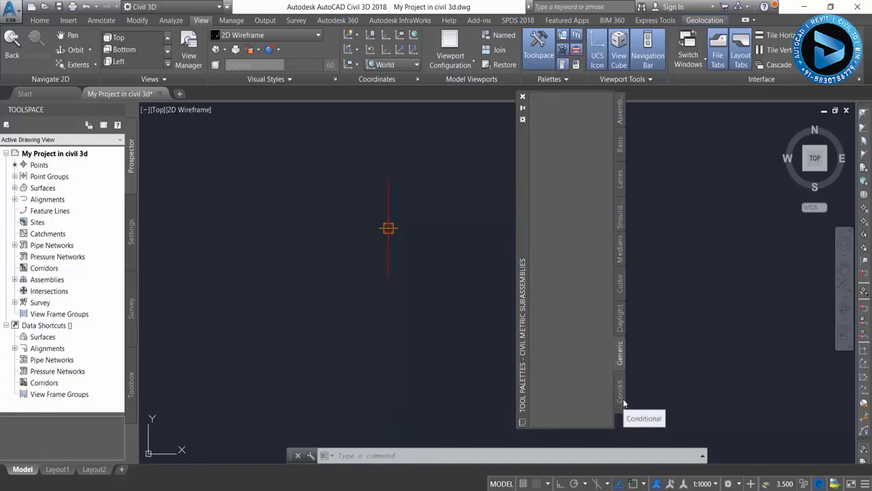
click(621, 399)
click(621, 121)
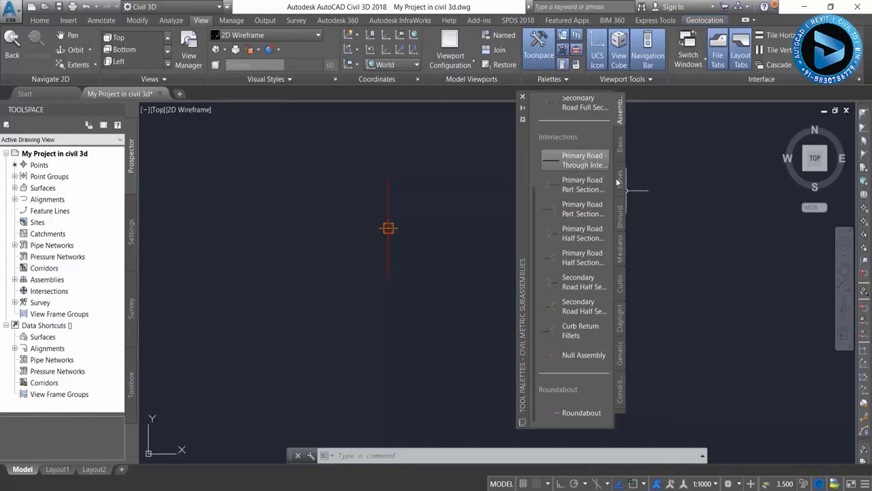
click(620, 152)
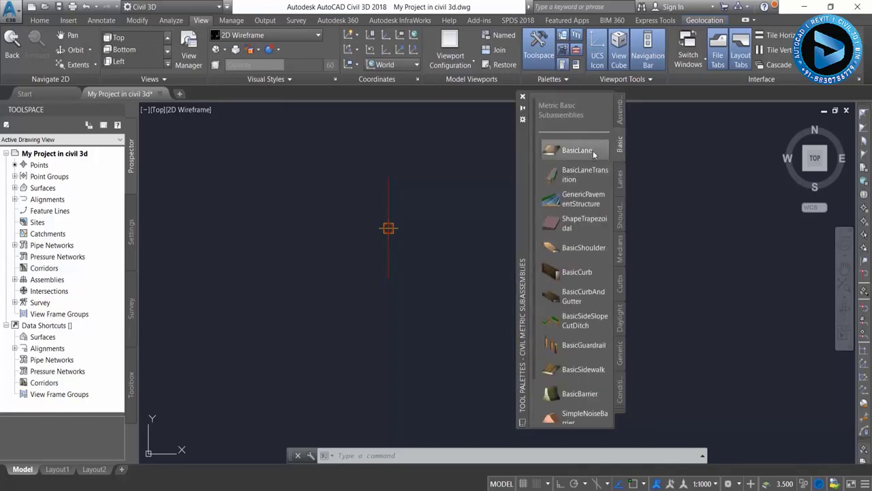
click(622, 185)
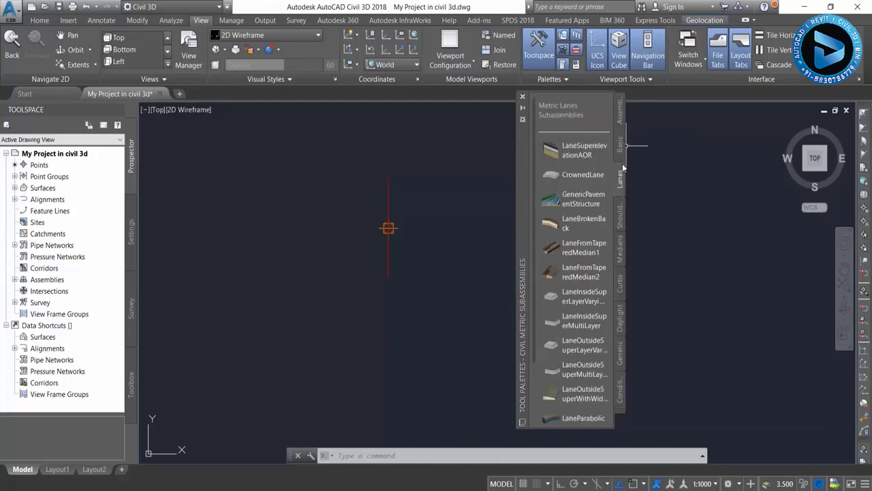
Start placing a LaneSuperelevationAOR lane and keep its Side set to Right.
click(576, 155)
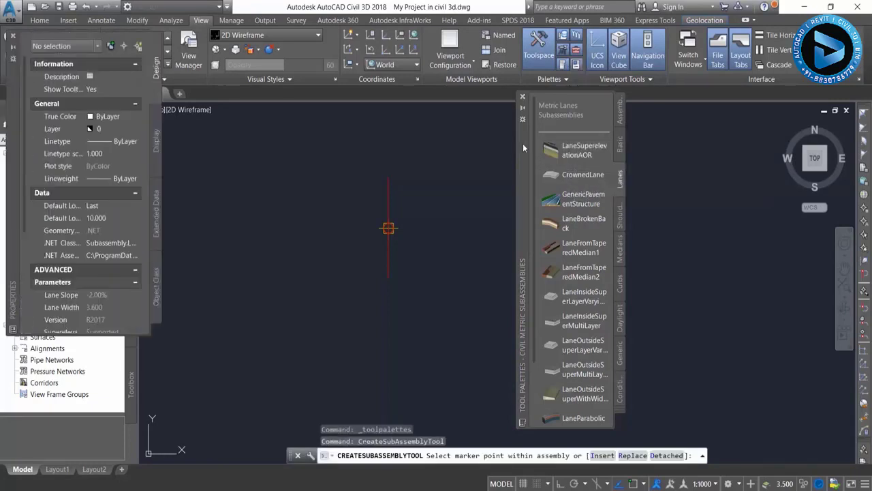
drag(16, 107, 199, 185)
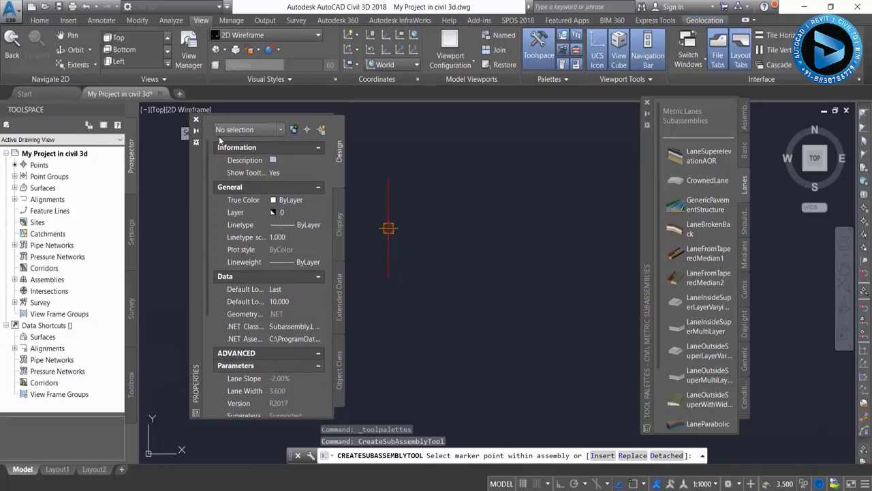
scroll(281, 246, down, 2)
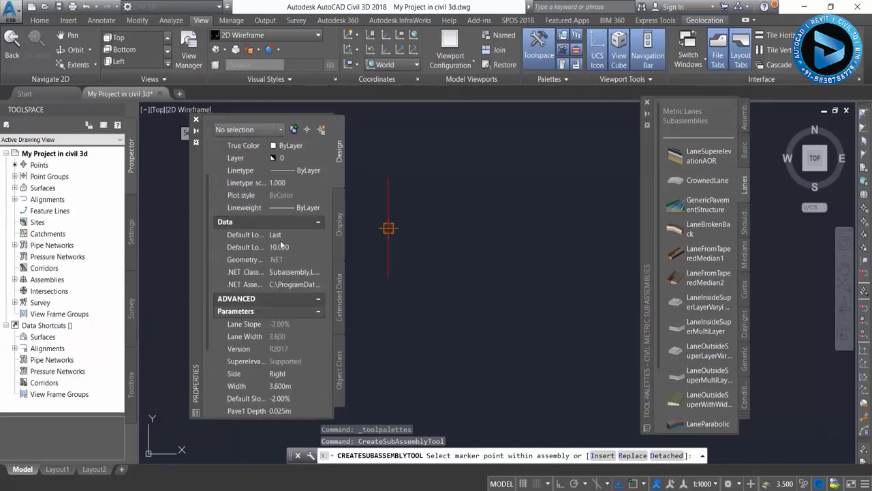
scroll(280, 240, down, 2)
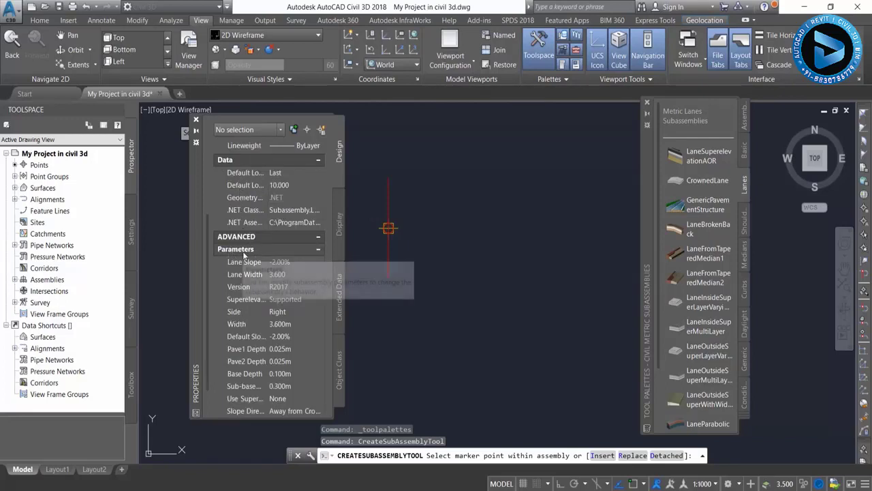
scroll(256, 255, down, 1)
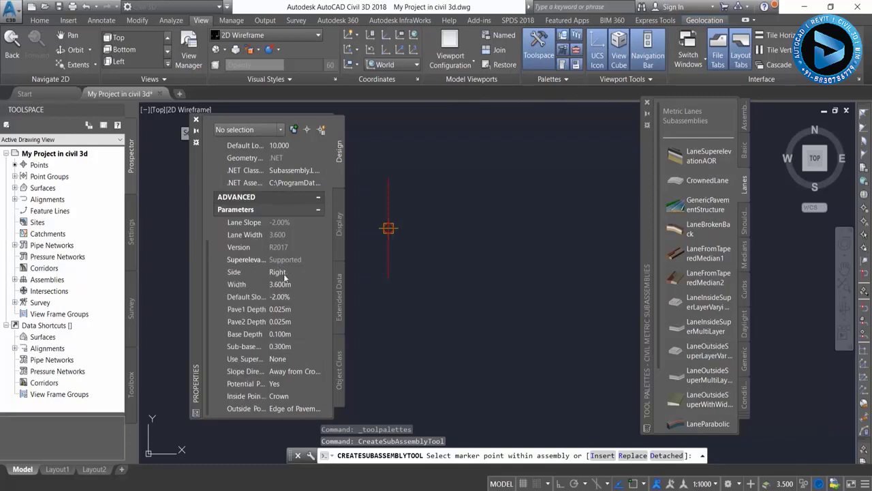
click(234, 276)
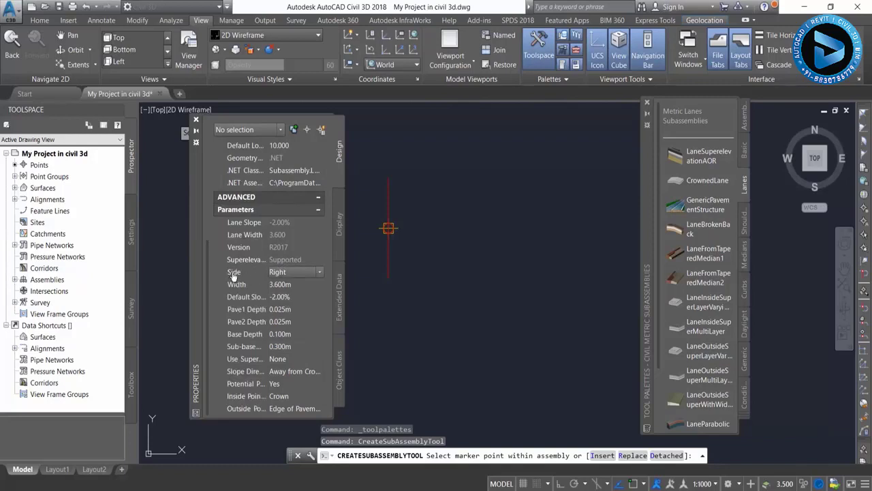
click(293, 276)
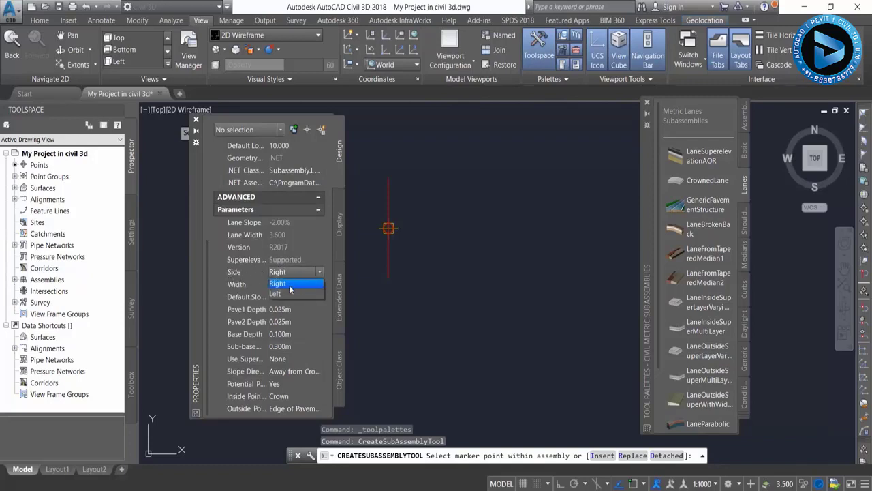
click(287, 284)
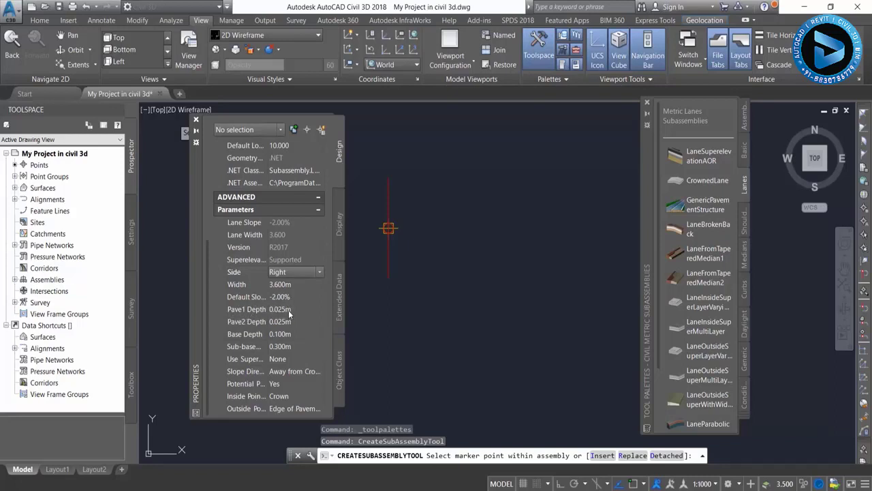
Review the lane's Pave1, Pave2, Base and Sub-base depths, Use Superelevation and Width fields.
click(287, 309)
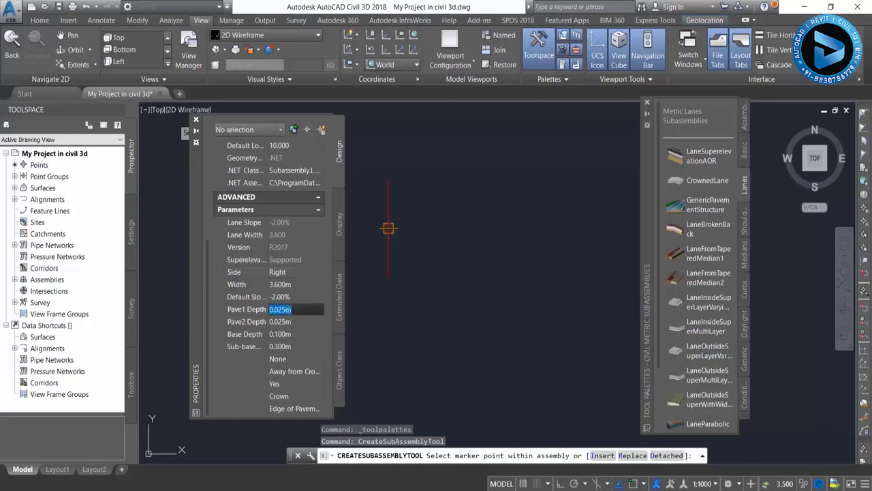
click(281, 321)
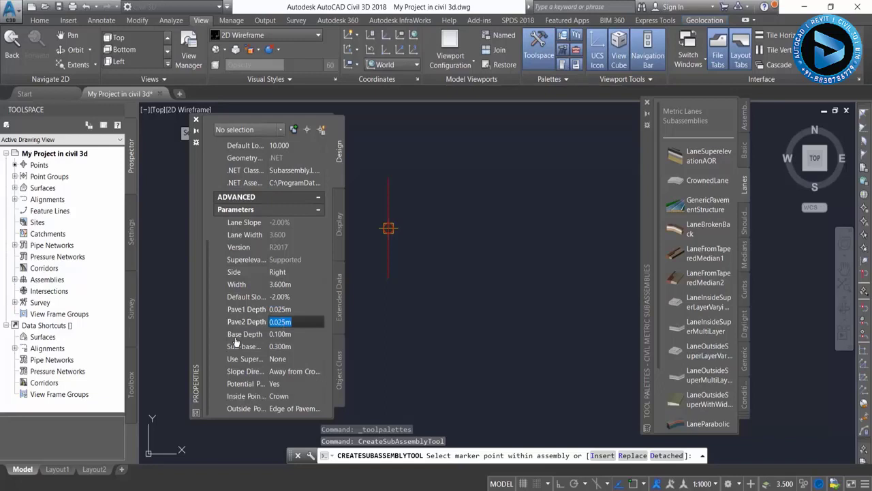
click(270, 333)
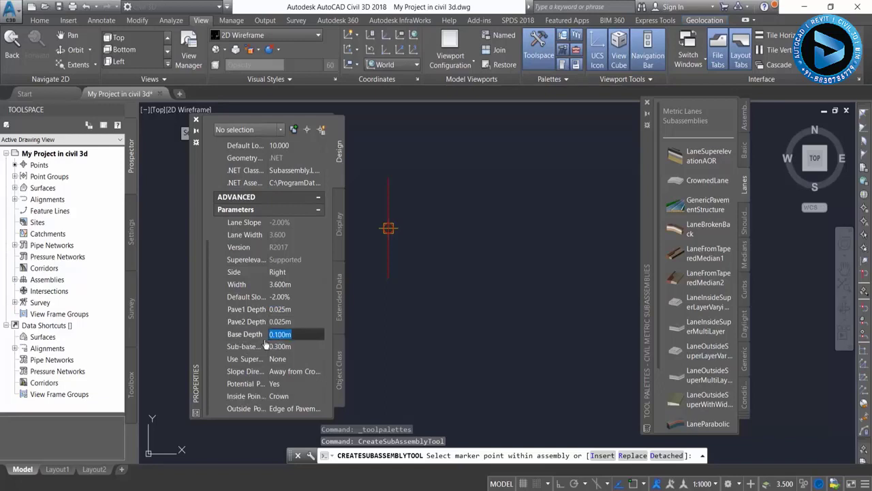
click(255, 351)
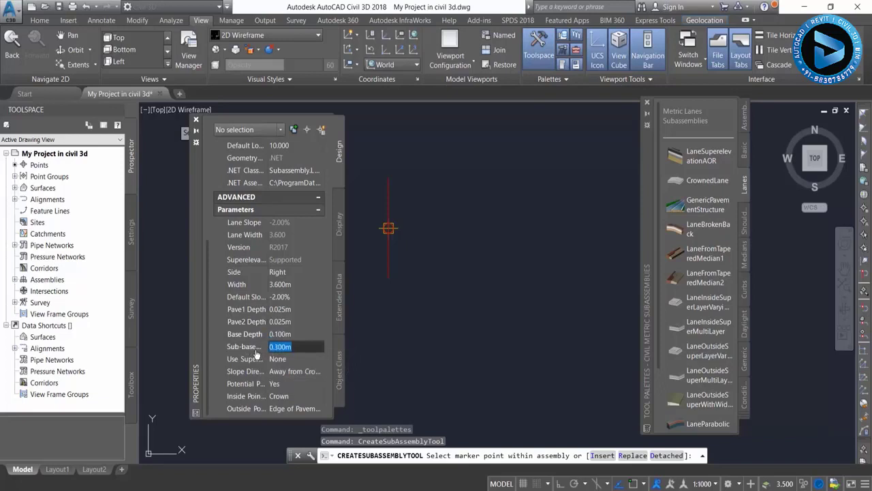
click(245, 361)
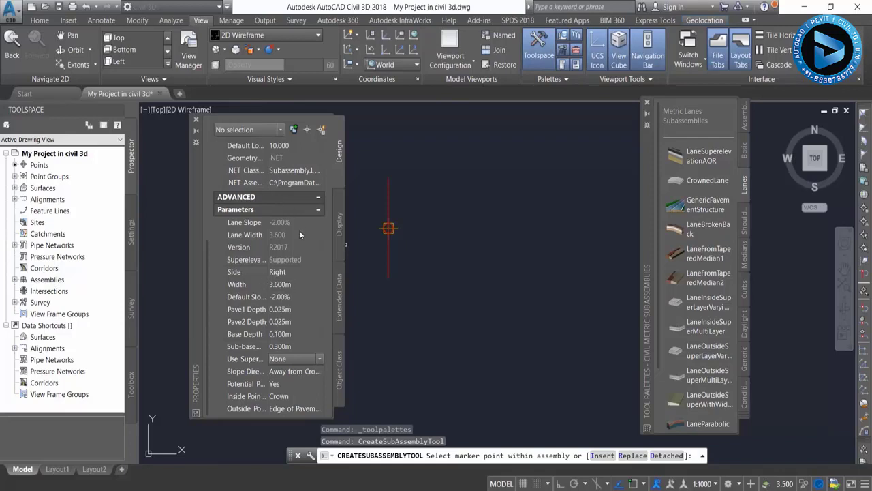
click(289, 284)
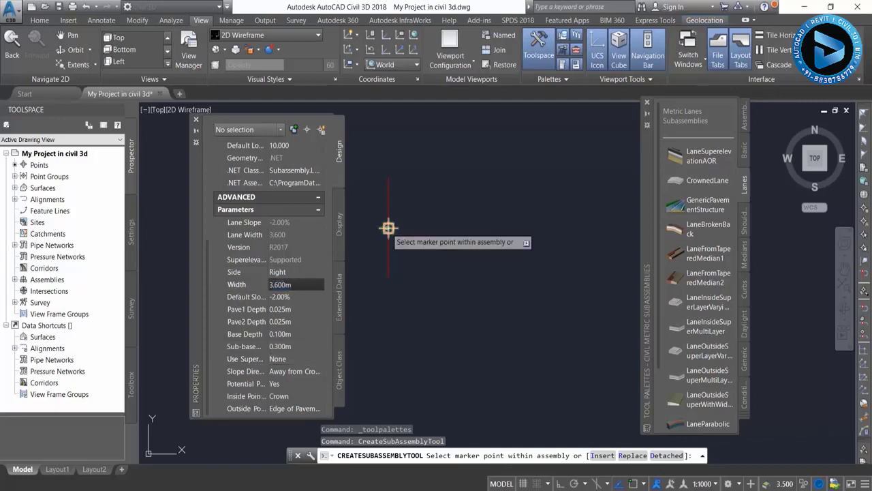
Change the lane width to 1.200 m and its default slope to -2.50%.
double_click(298, 286)
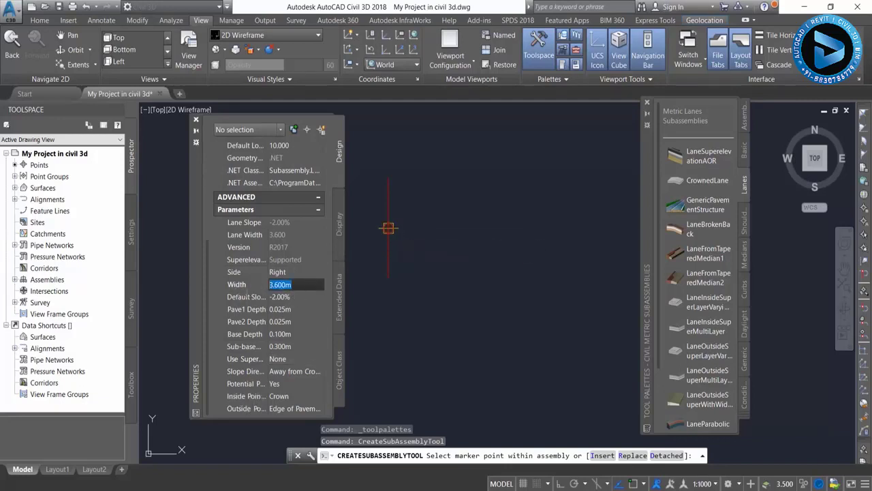
text(1.2)
click(242, 302)
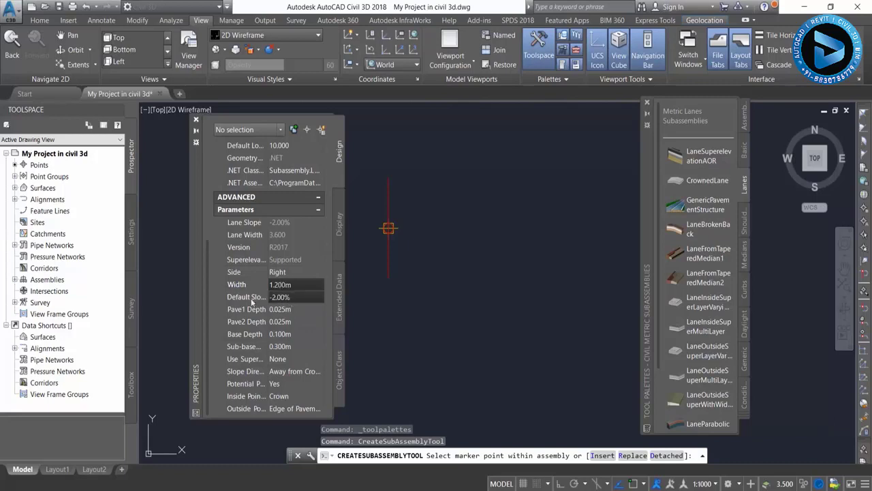
click(290, 298)
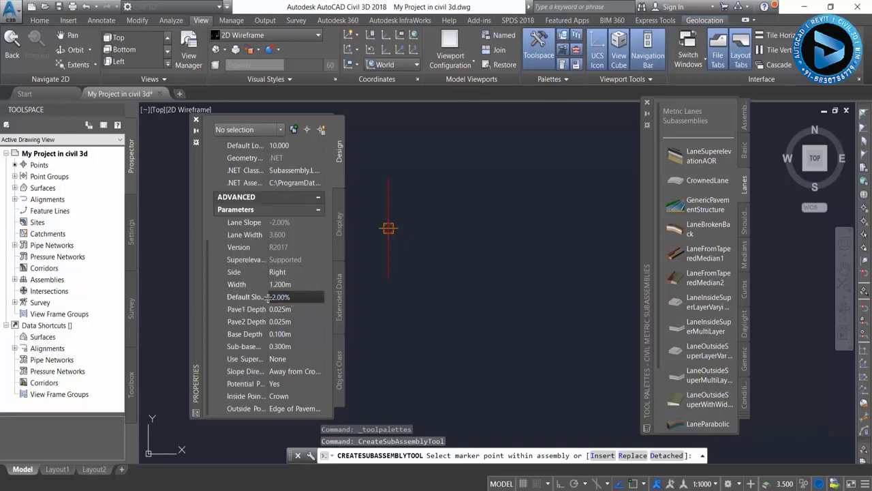
double_click(298, 298)
text(-2)
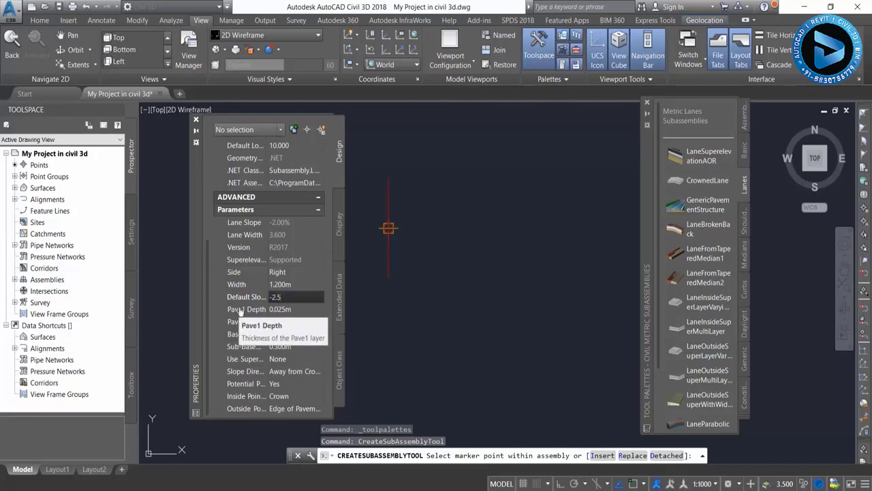
double_click(296, 309)
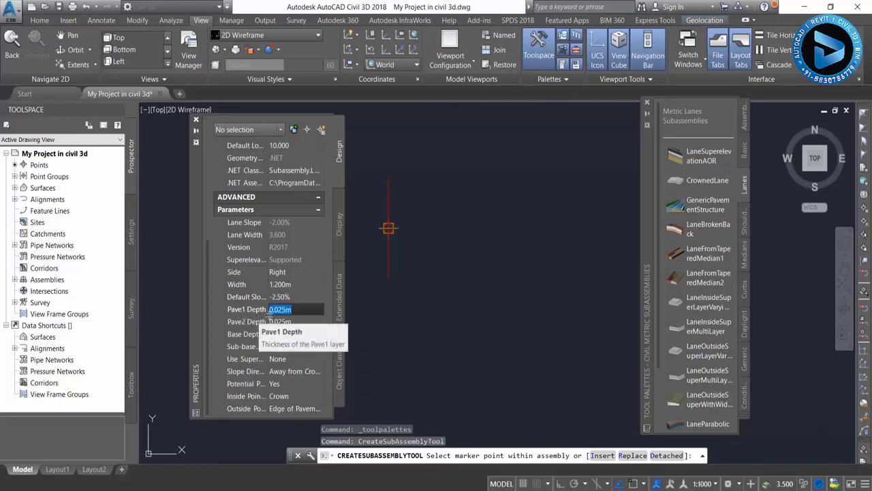
Set Pave1 depth to 0.005 m, Pave2 depth to 0.125 m and base depth to 0.350 m.
click(300, 311)
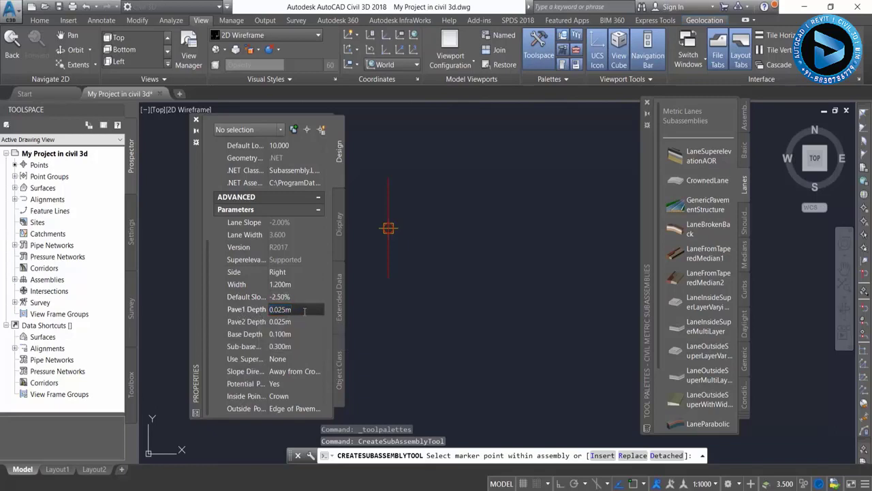
key(ctrl+a)
text(0.)
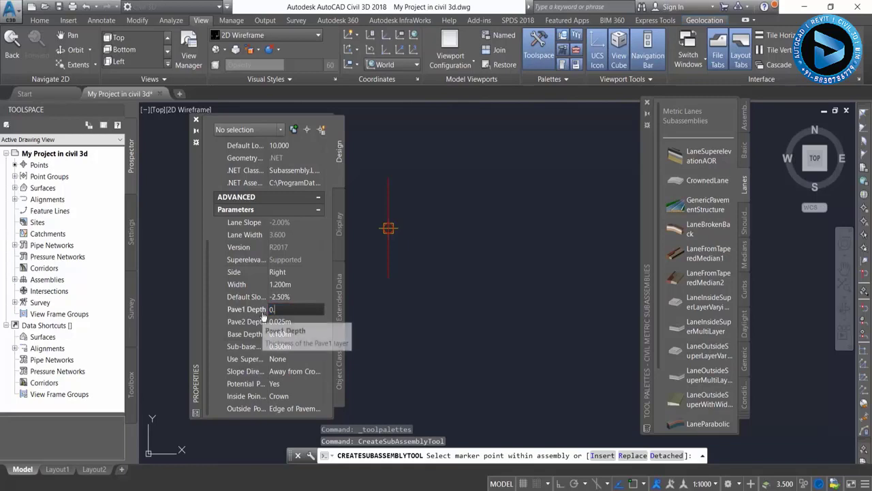
text(005)
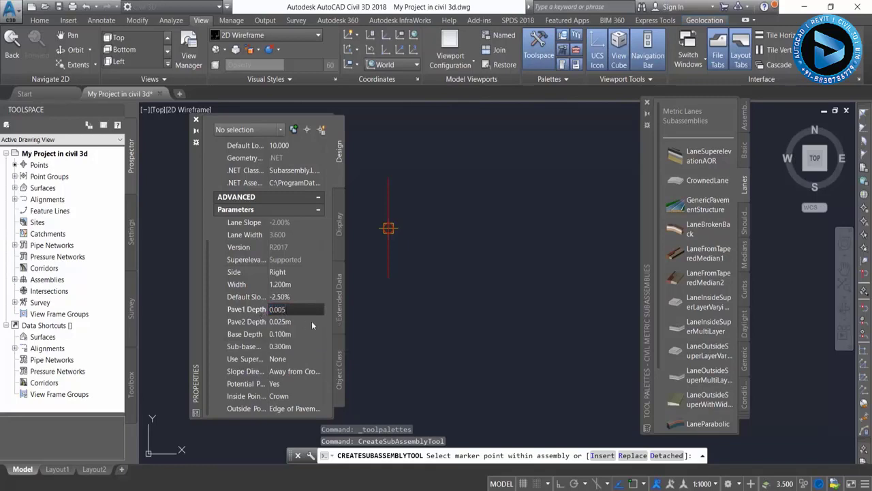
click(307, 320)
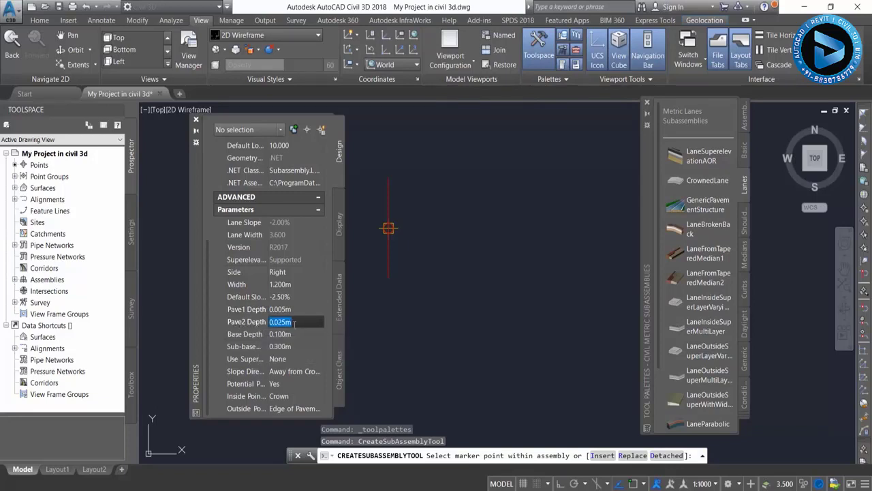
text(0.)
text(125)
click(290, 334)
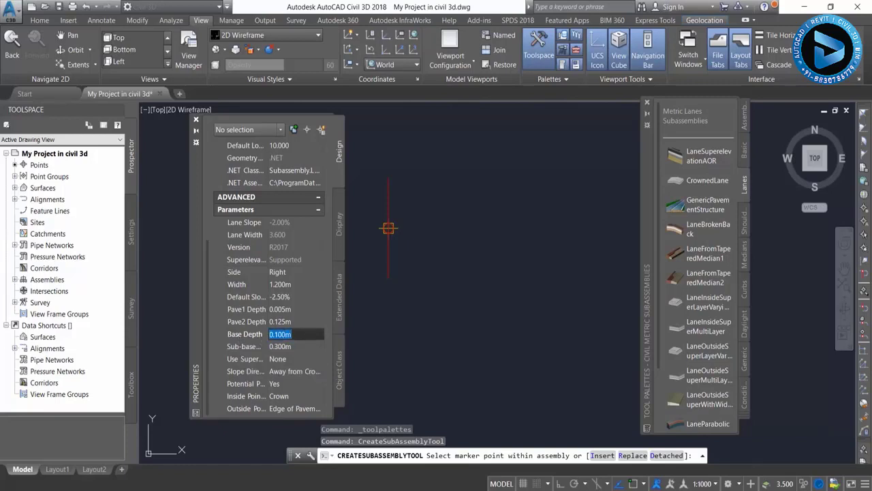
text(.350)
key(Return)
click(296, 346)
click(308, 348)
scroll(389, 227, up, 5)
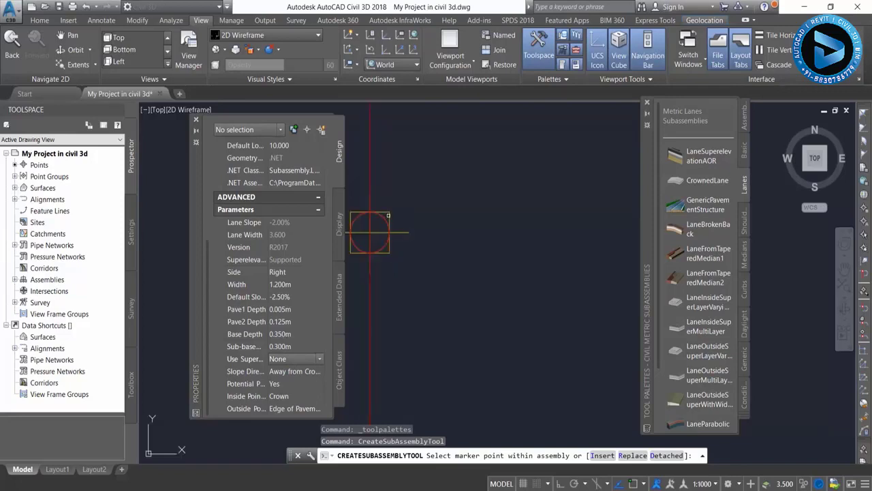
Attach the lane to the assembly's marker point and set its width to 3.600 m.
click(390, 215)
scroll(450, 290, down, 4)
scroll(453, 291, up, 4)
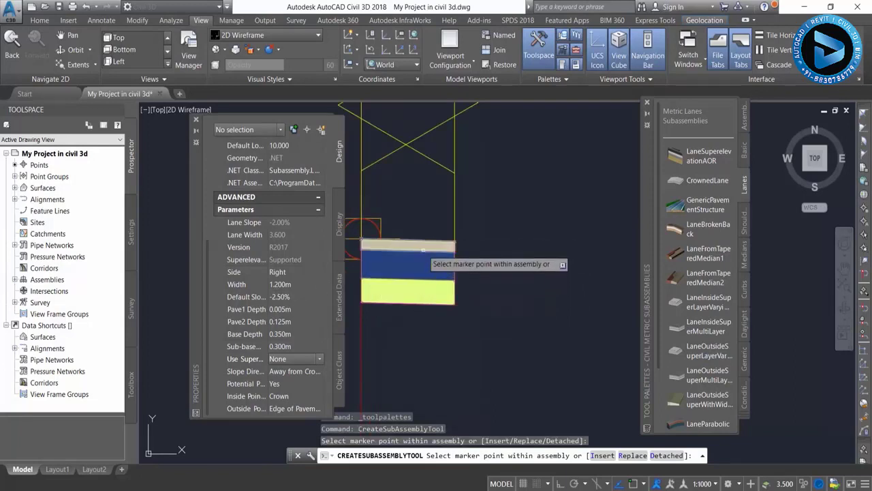
click(302, 286)
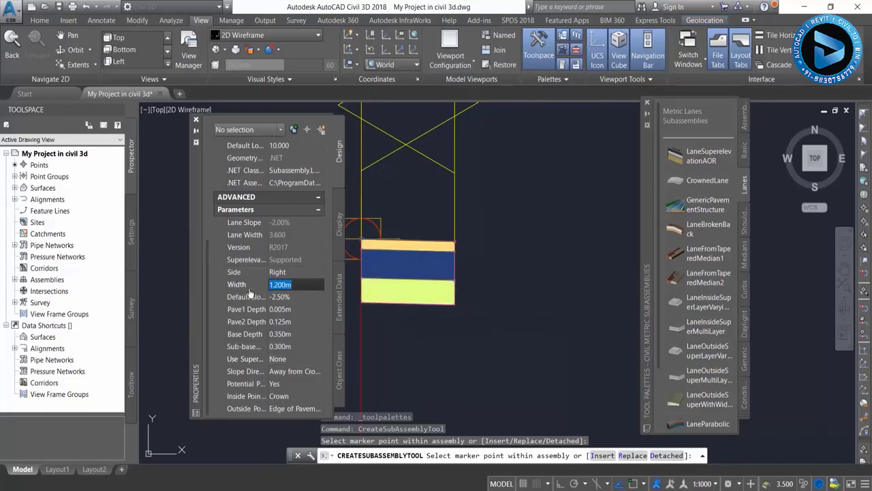
text(3.6)
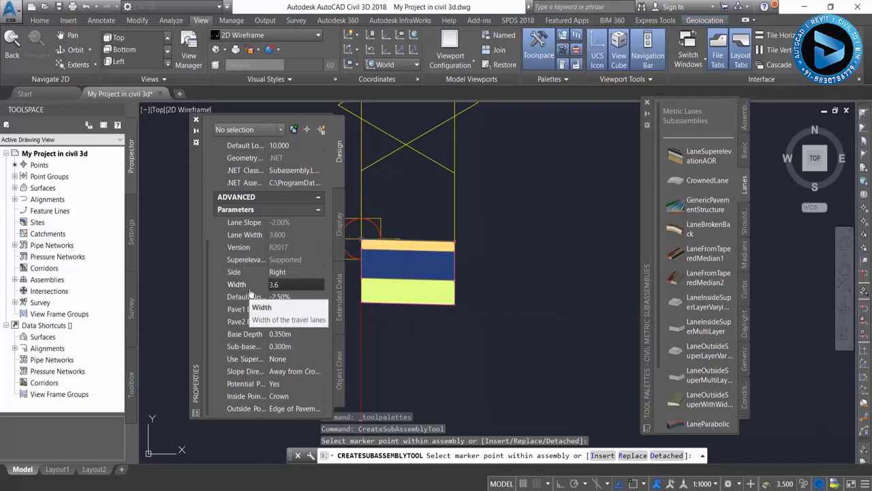
click(305, 296)
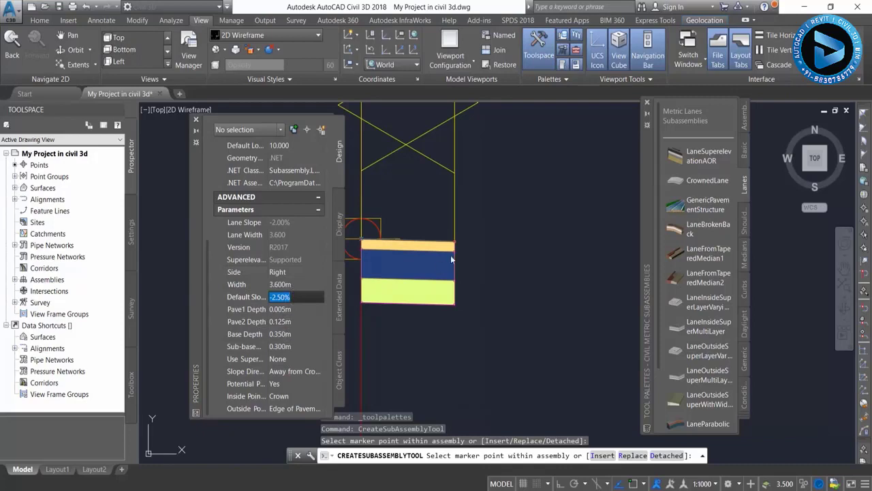
scroll(461, 240, up, 3)
scroll(448, 233, up, 3)
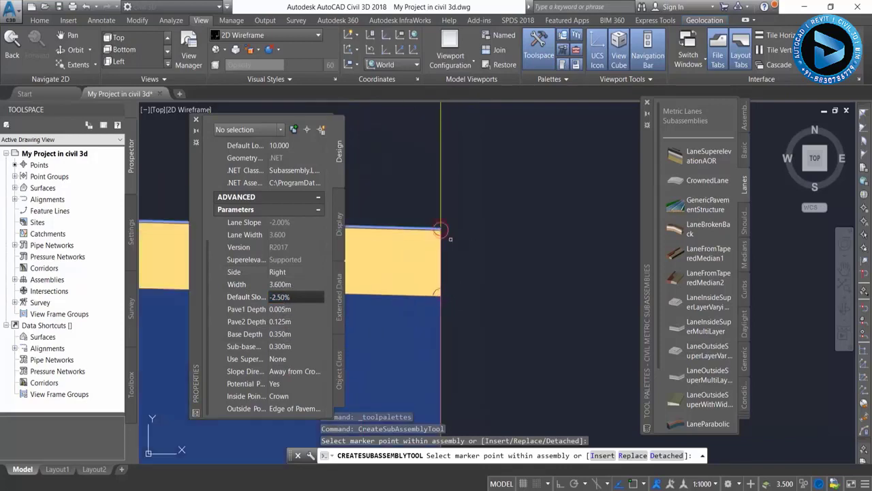
mouse_move(441, 229)
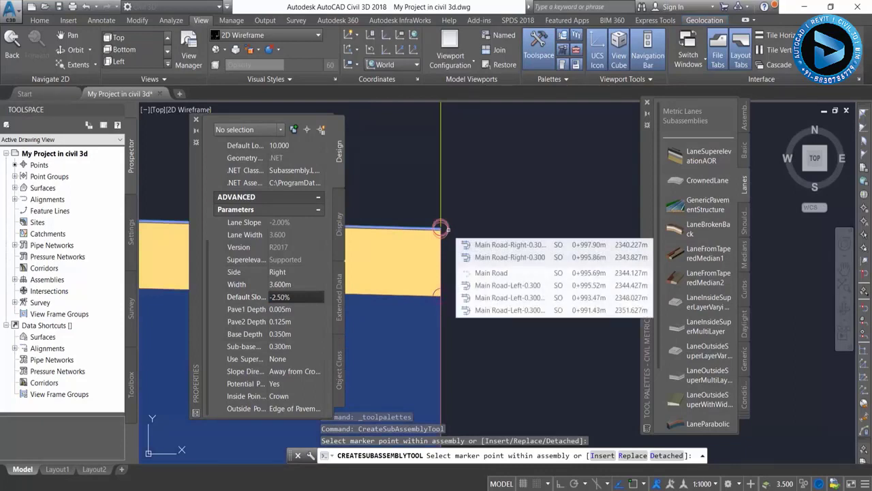
Add another 3.600 m lane at the first lane's outer edge marker.
click(441, 227)
scroll(426, 280, down, 3)
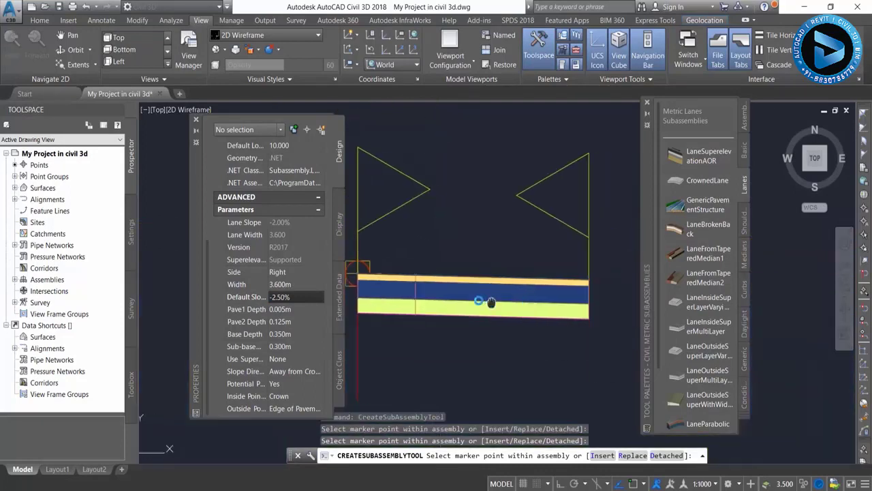
middle_drag(522, 300, 463, 281)
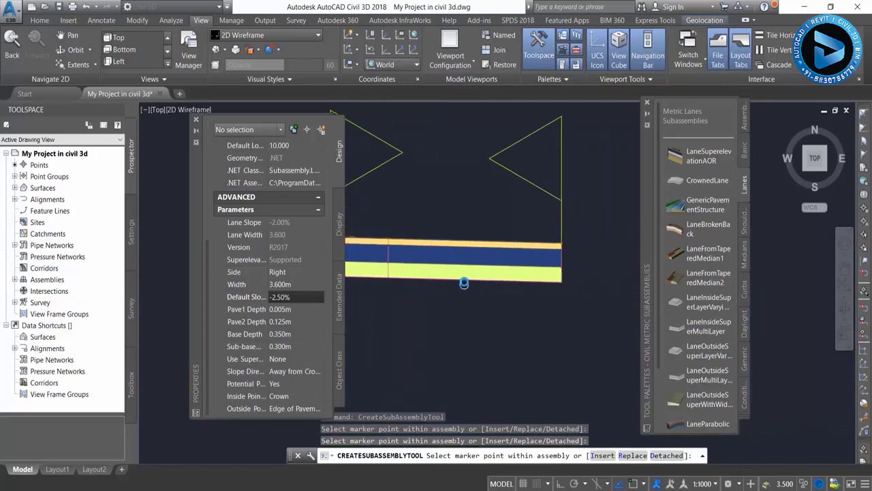
scroll(446, 251, up, 1)
scroll(486, 361, up, 6)
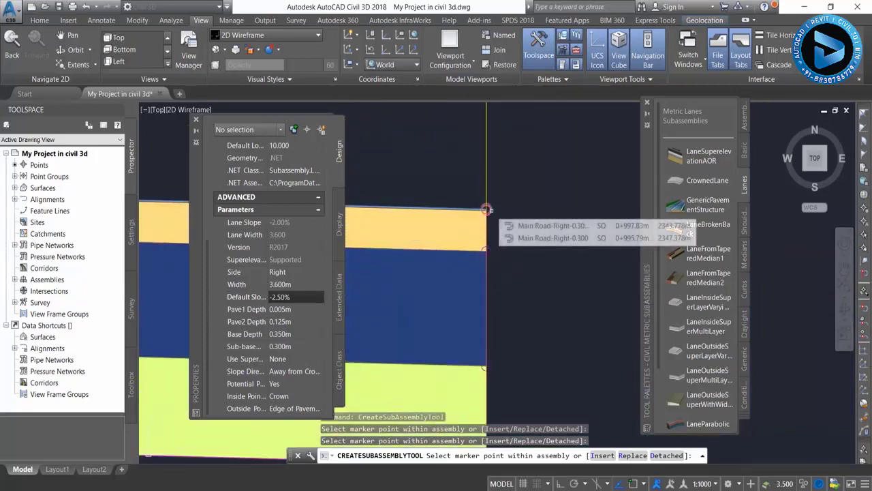
scroll(477, 191, down, 2)
scroll(470, 244, down, 2)
scroll(470, 246, down, 1)
scroll(409, 313, down, 1)
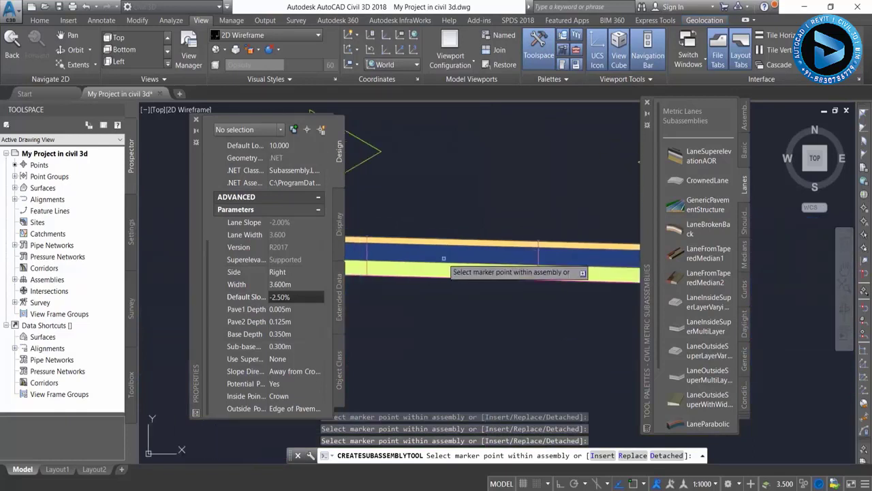
scroll(525, 270, down, 1)
scroll(501, 262, up, 1)
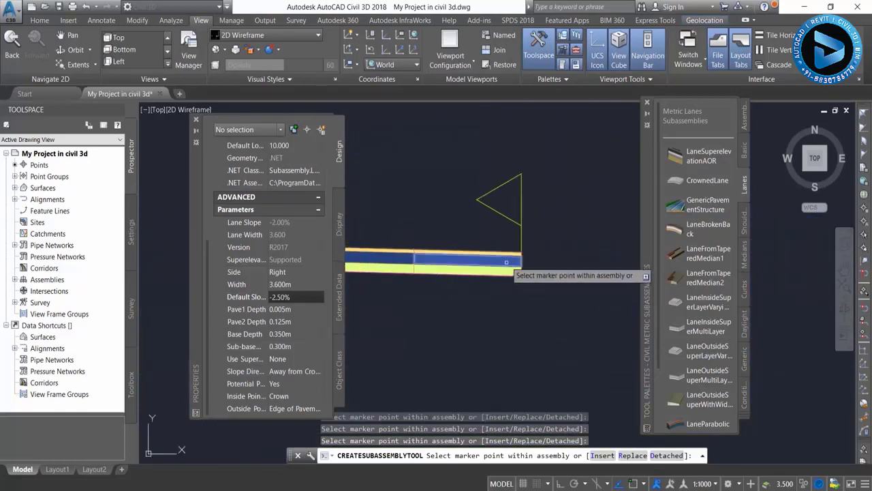
scroll(511, 224, up, 2)
scroll(572, 222, up, 2)
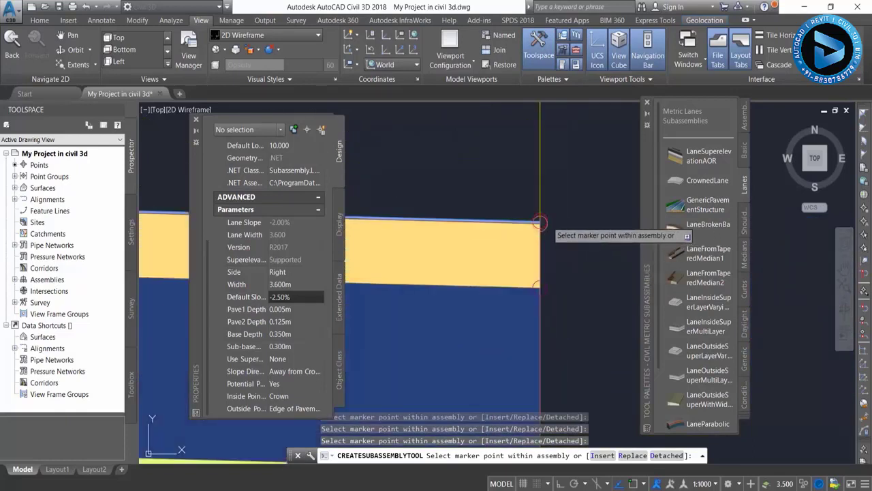
scroll(508, 230, down, 1)
scroll(503, 228, down, 2)
scroll(584, 269, up, 1)
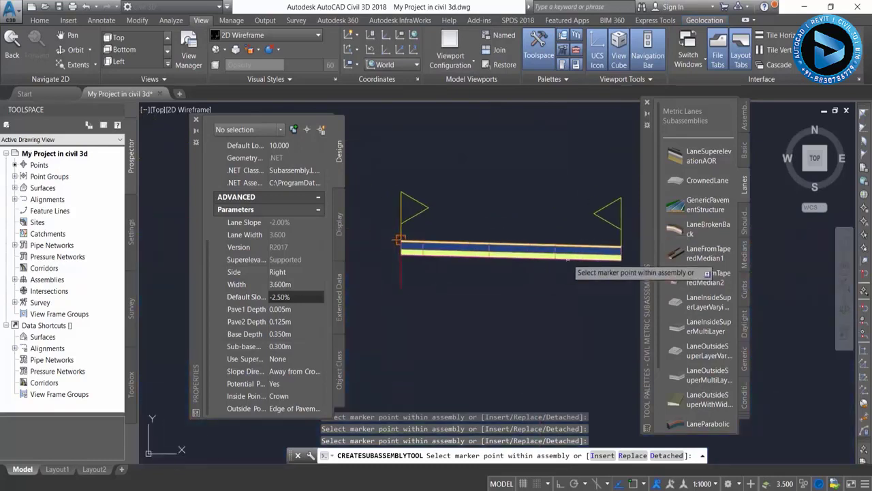
scroll(412, 265, up, 1)
scroll(551, 275, up, 1)
scroll(551, 275, down, 1)
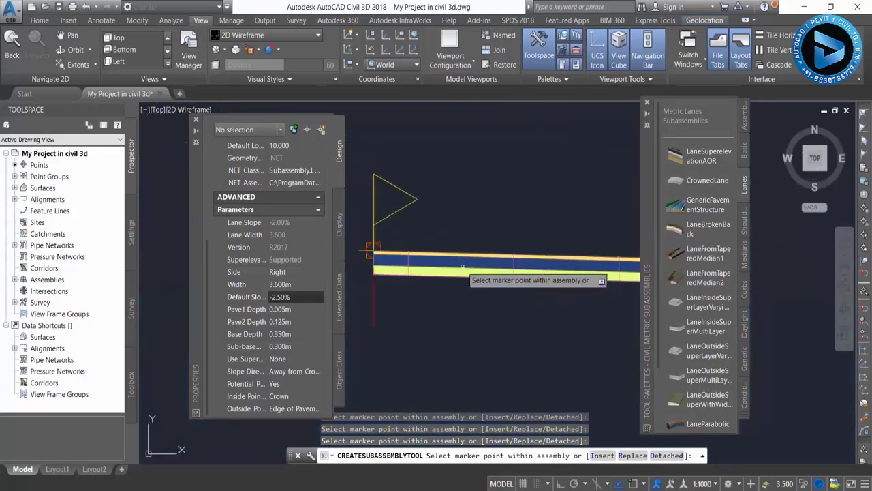
scroll(535, 265, up, 1)
scroll(539, 259, up, 2)
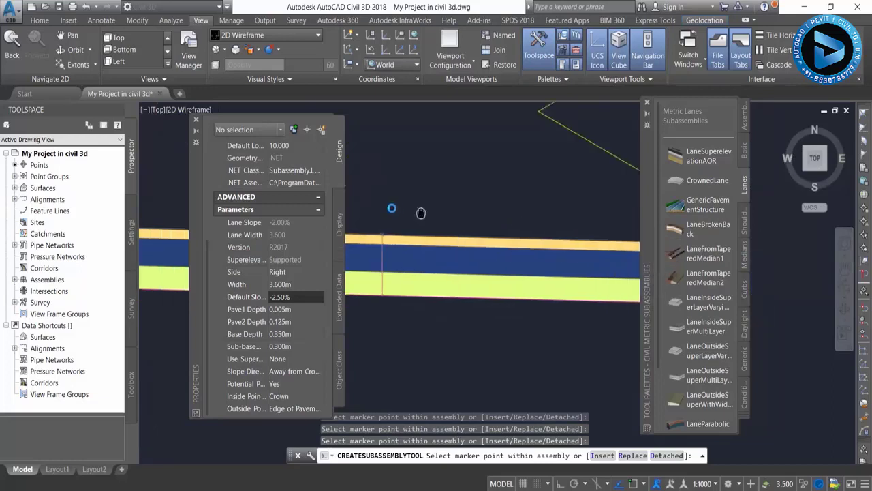
scroll(564, 182, up, 1)
scroll(481, 222, up, 2)
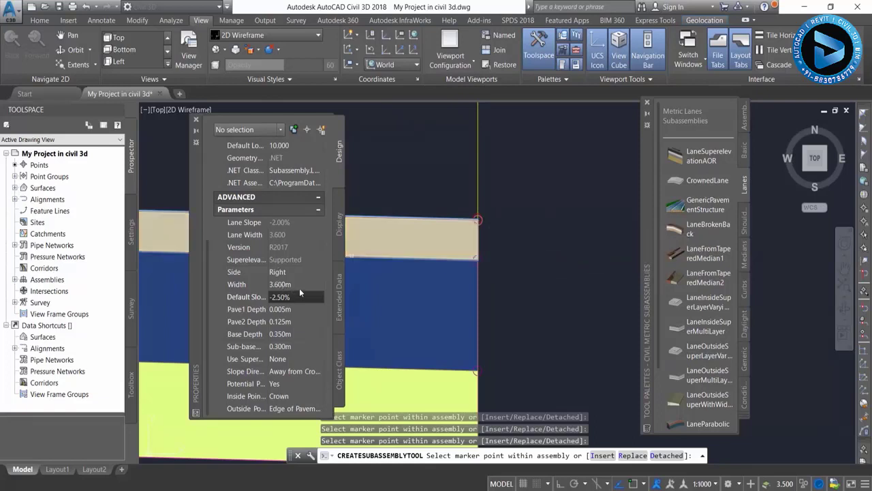
Change the lane width to 2.400 m, keeping the default slope.
click(286, 284)
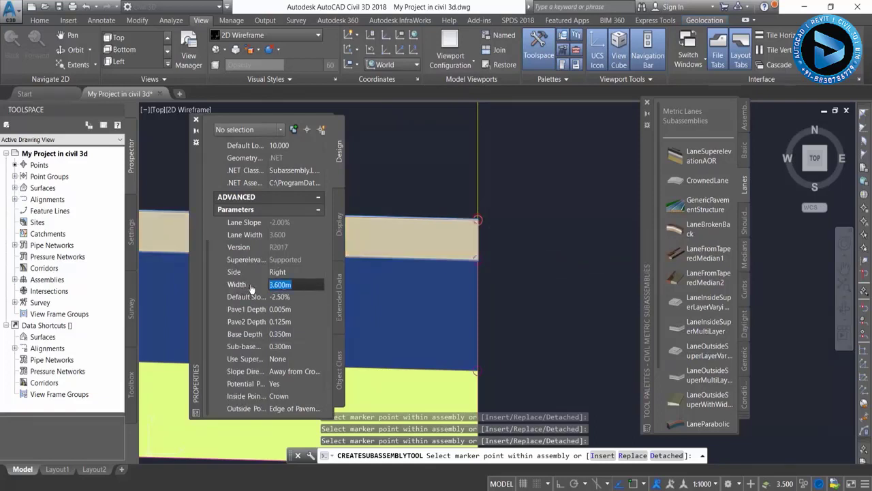
text(2.4)
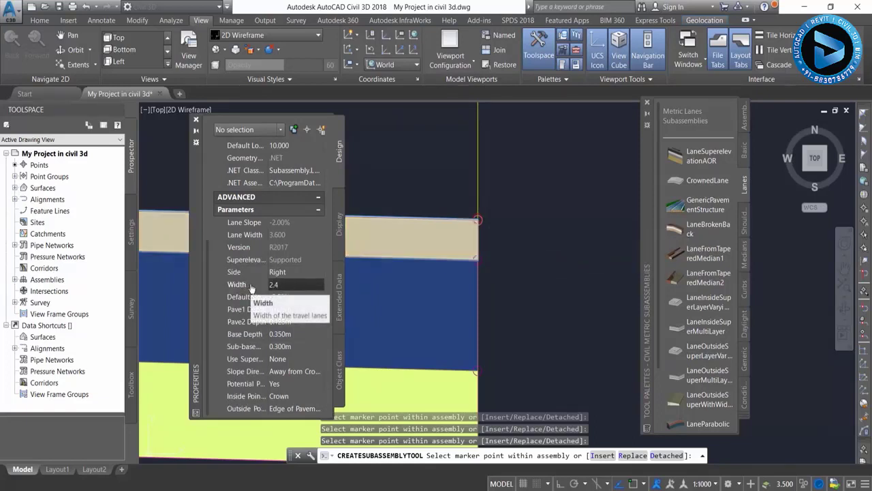
click(293, 296)
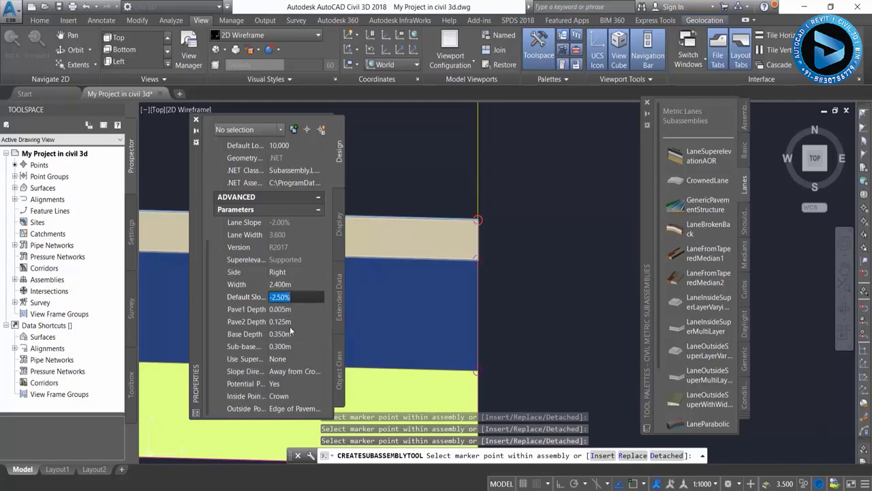
key(Return)
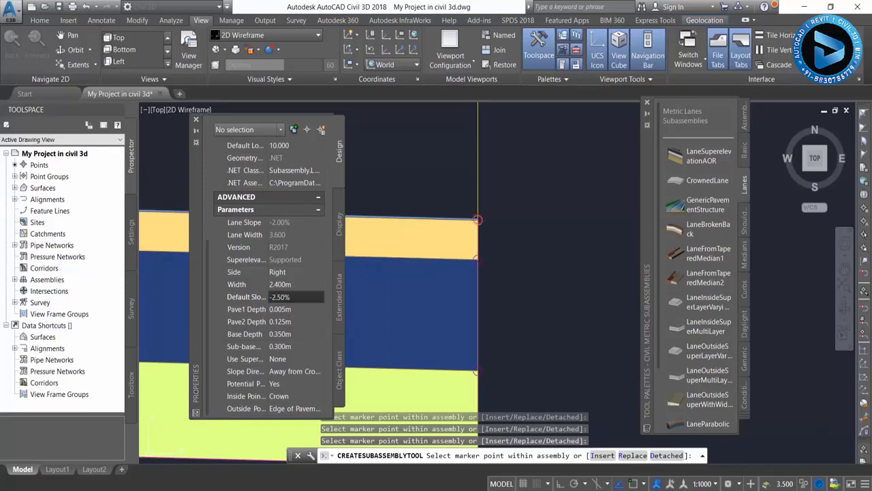
Inspect the chain of right-side lanes on Sec A A and end lane placement.
scroll(478, 220, down, 2)
scroll(477, 252, down, 3)
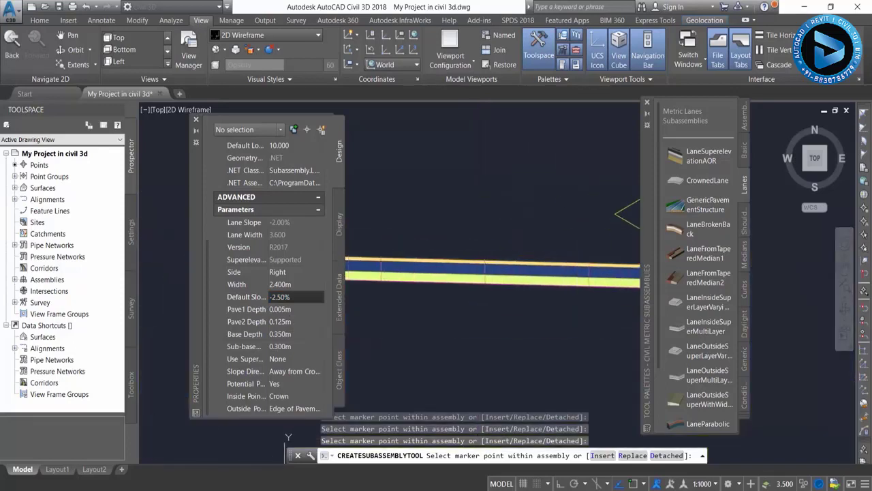
scroll(572, 321, down, 1)
scroll(402, 283, up, 2)
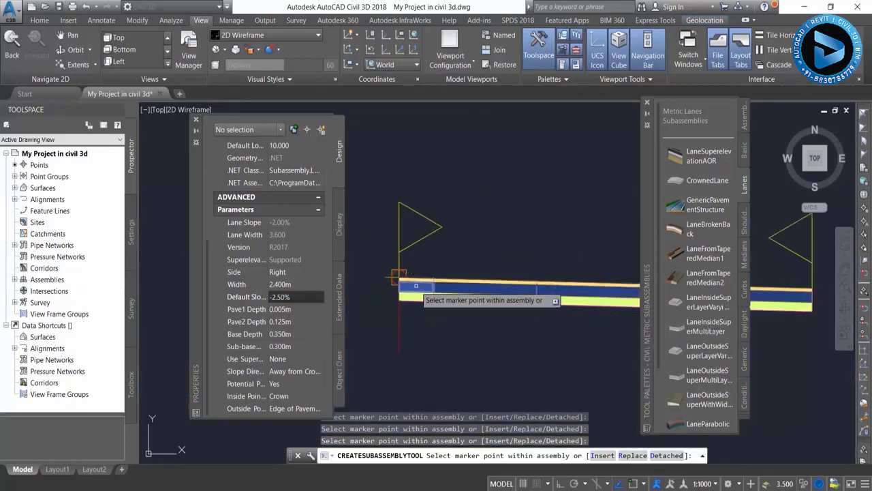
middle_drag(473, 327, 419, 327)
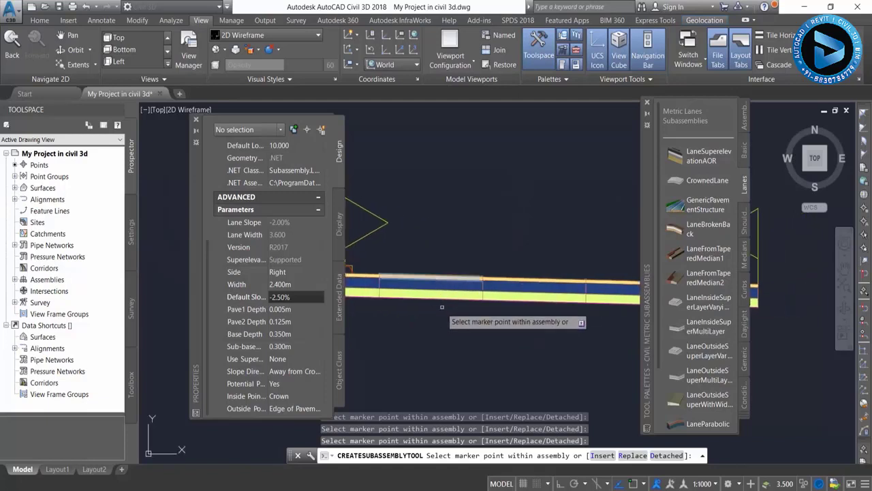
mouse_move(422, 312)
middle_down()
mouse_move(453, 288)
mouse_move(425, 284)
middle_up()
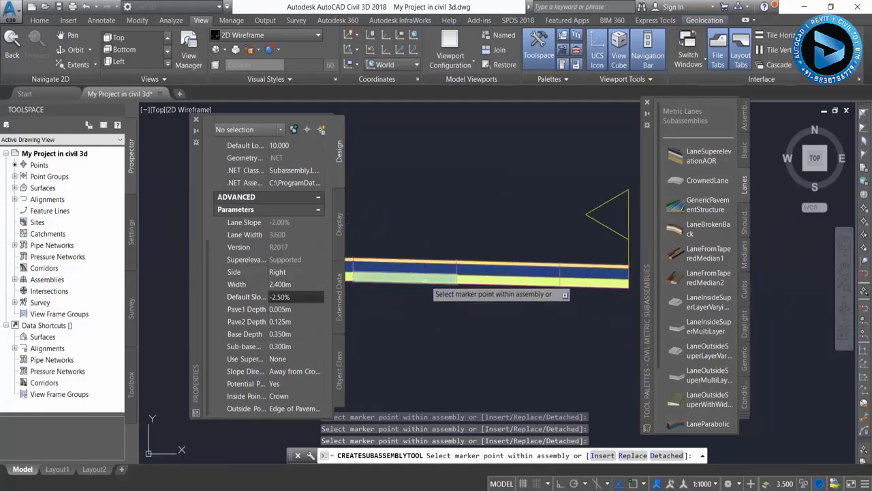
scroll(517, 291, up, 3)
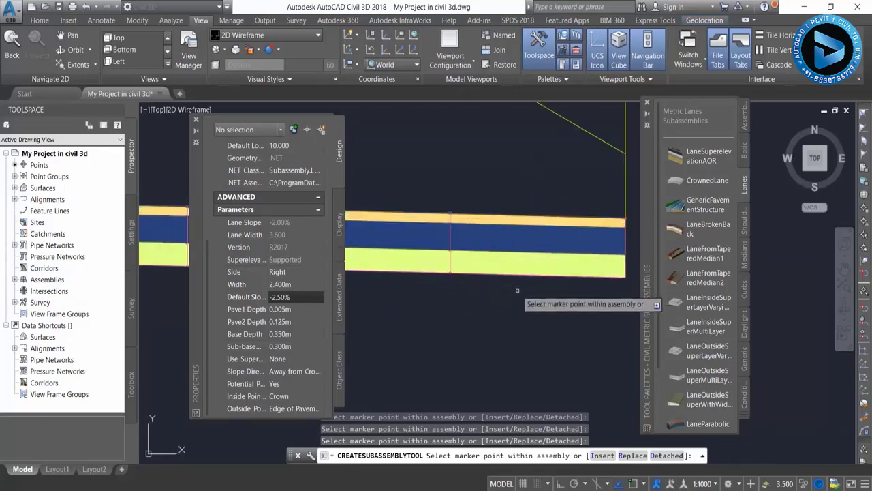
middle_drag(536, 234, 468, 234)
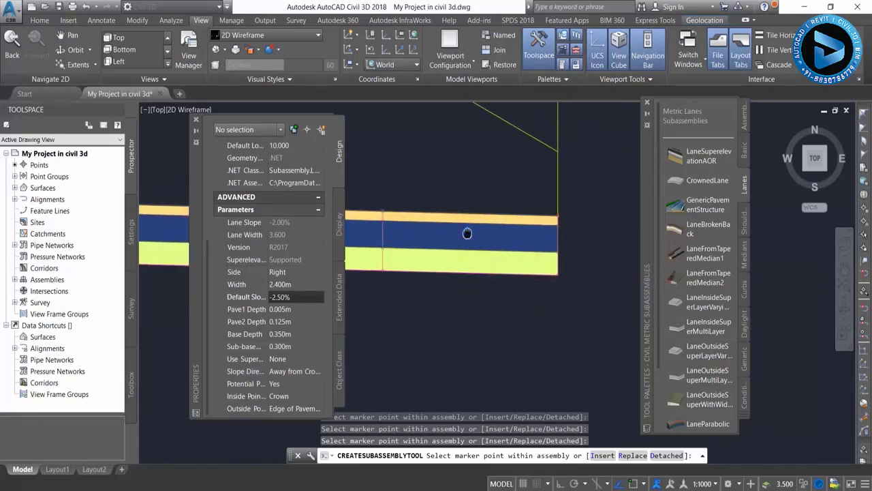
scroll(513, 317, down, 3)
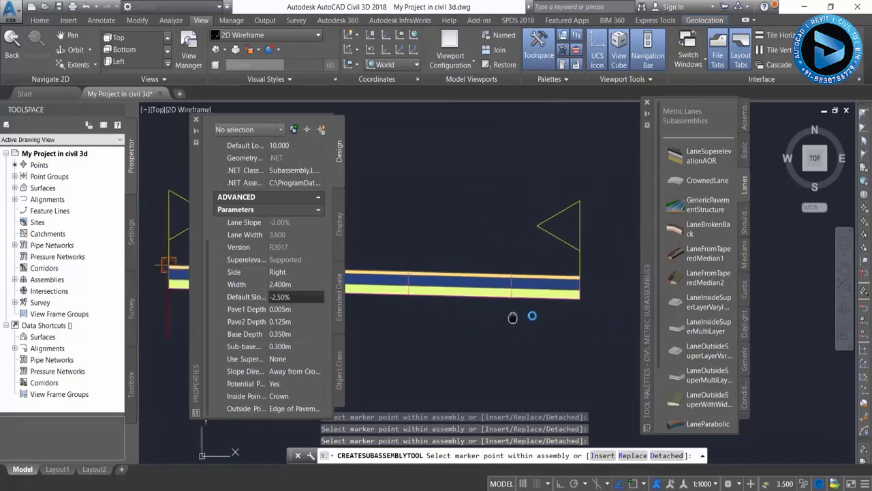
scroll(538, 266, down, 3)
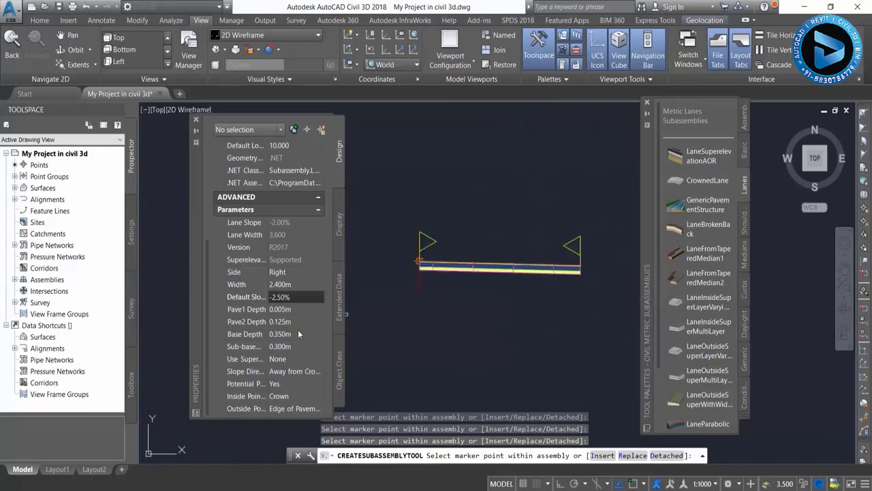
scroll(579, 283, up, 2)
scroll(531, 242, up, 2)
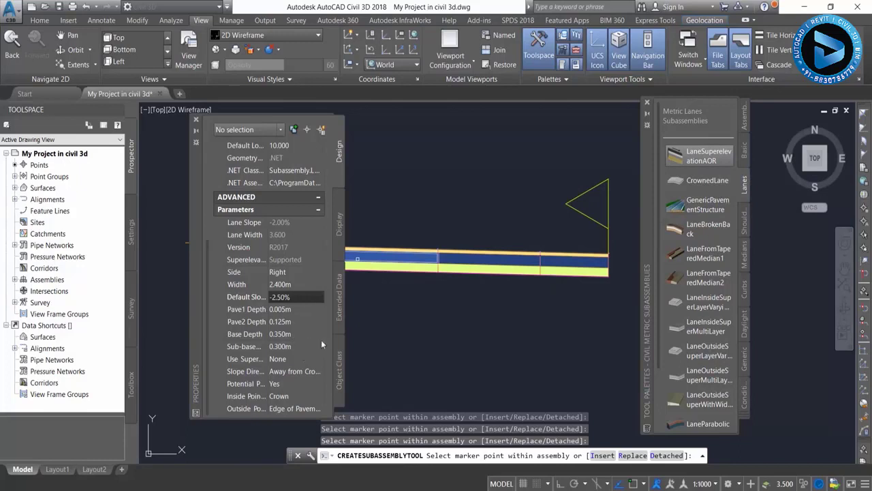
key(Escape)
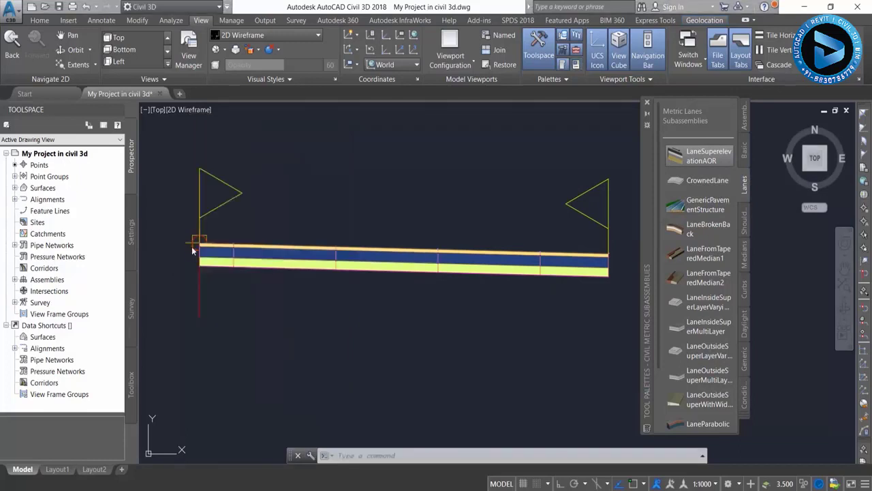
Switch the Tool Palettes to the Civil Metric Subassemblies Medians tab.
scroll(193, 252, up, 5)
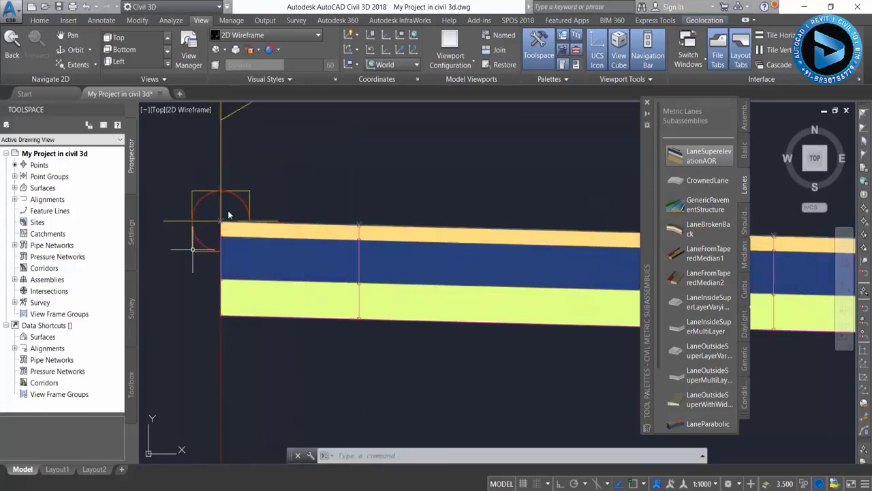
click(746, 254)
click(745, 228)
click(746, 261)
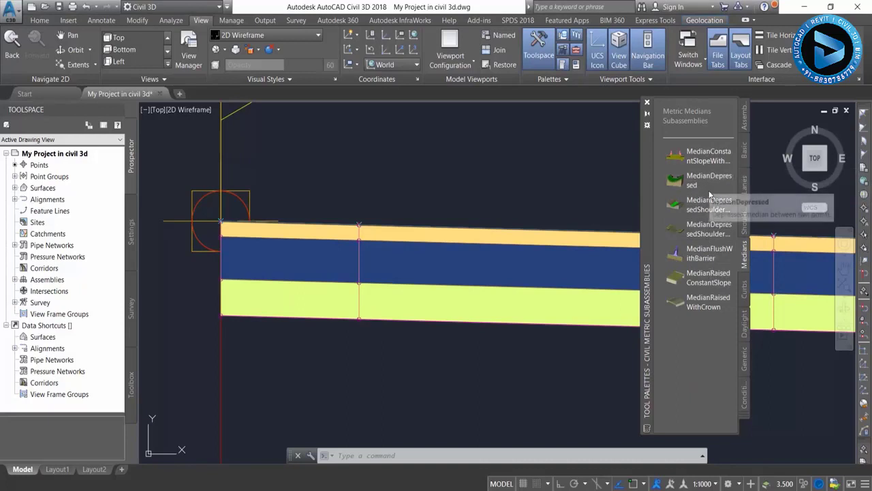
Pick MedianFlushWithBarrier and set its left and right widths to 0.5 m.
click(717, 259)
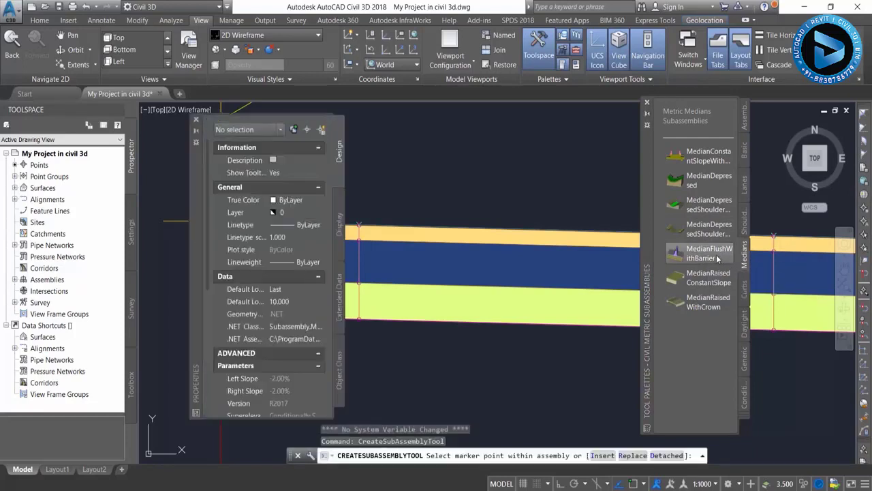
scroll(255, 309, down, 1)
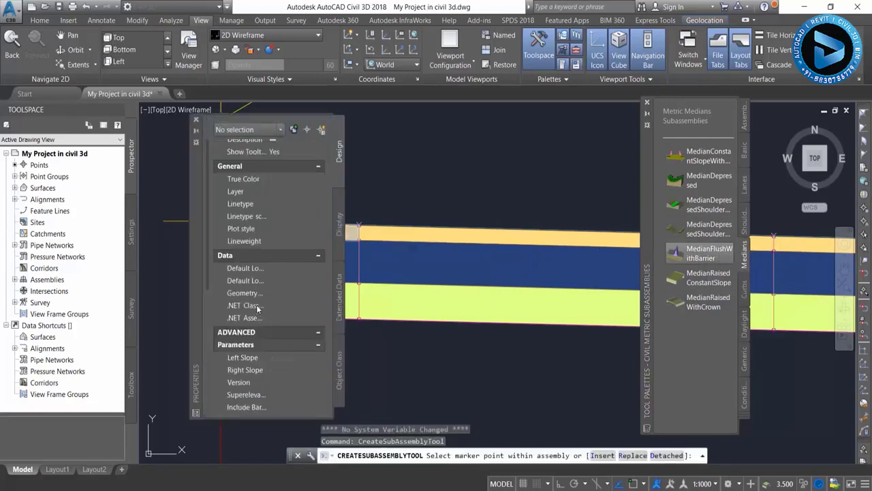
scroll(257, 302, down, 4)
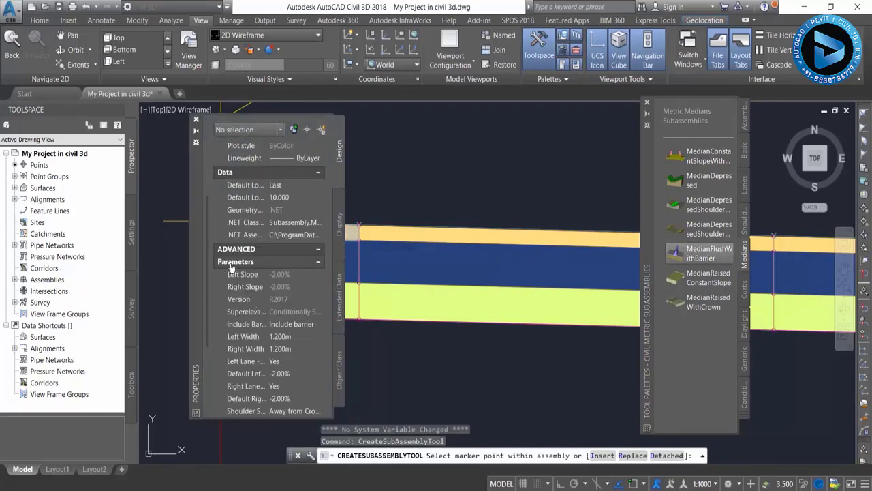
scroll(311, 294, down, 3)
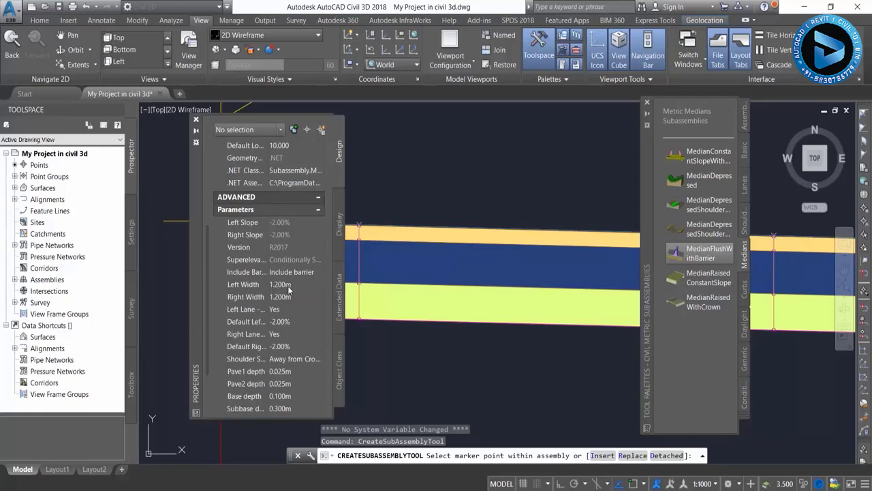
click(289, 289)
key(BackSpace)
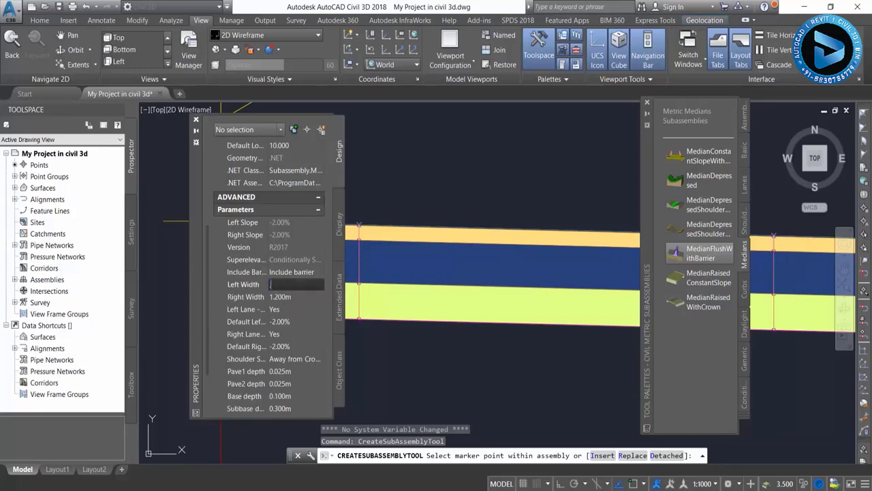
text(0.5)
key(Return)
click(300, 296)
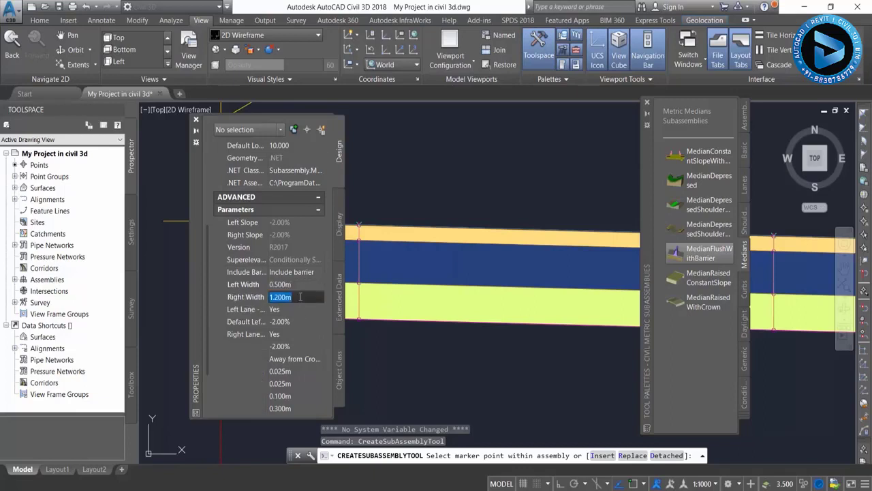
text(.5)
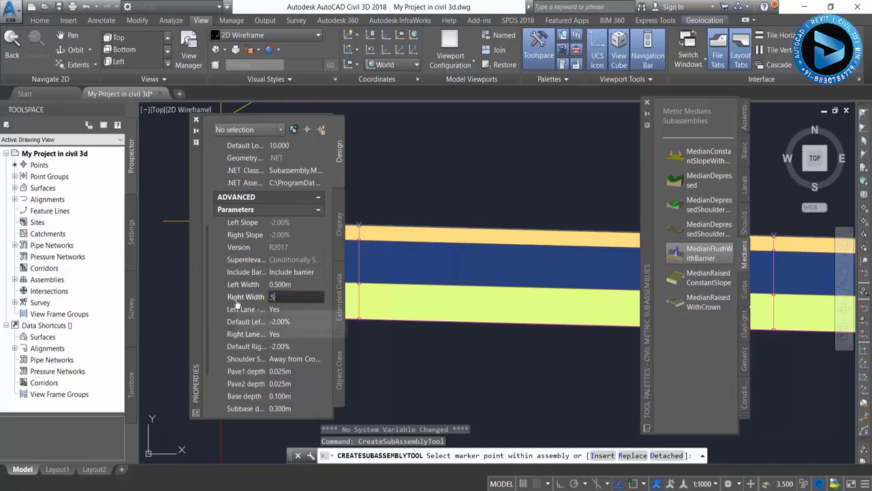
click(293, 309)
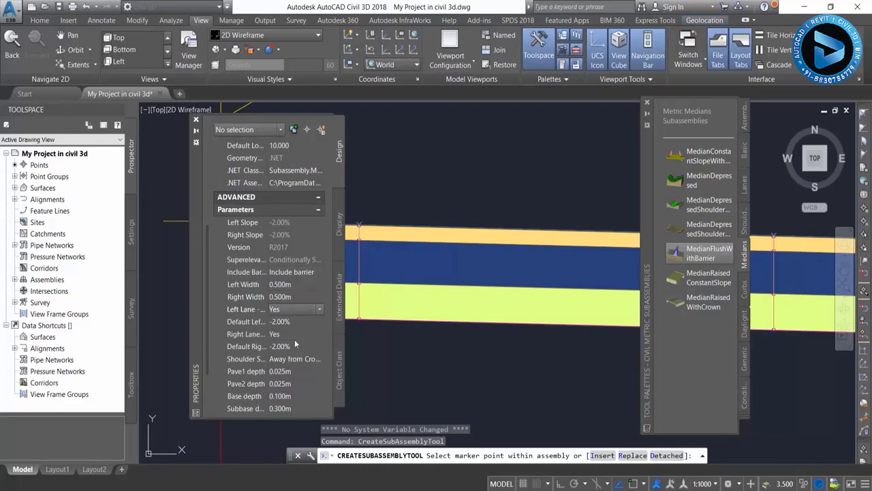
Set the median's default left and right slopes to -2.50%.
scroll(293, 333, down, 2)
click(291, 272)
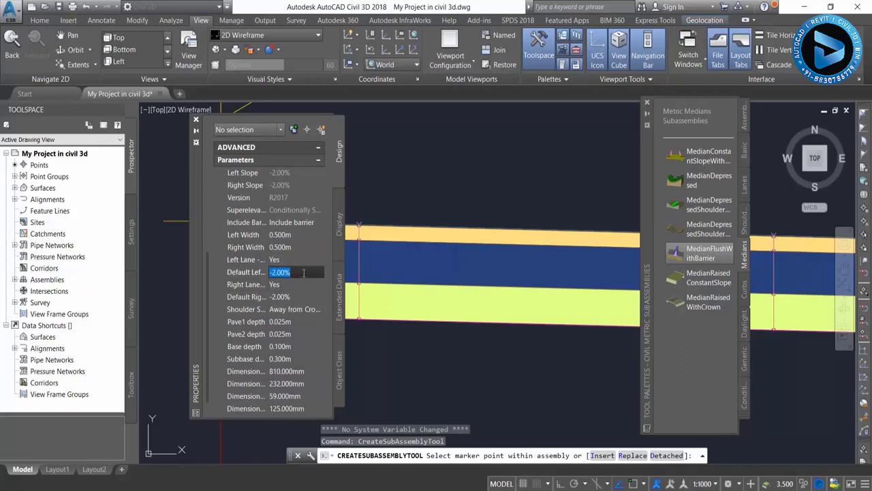
text(-)
key(Tab)
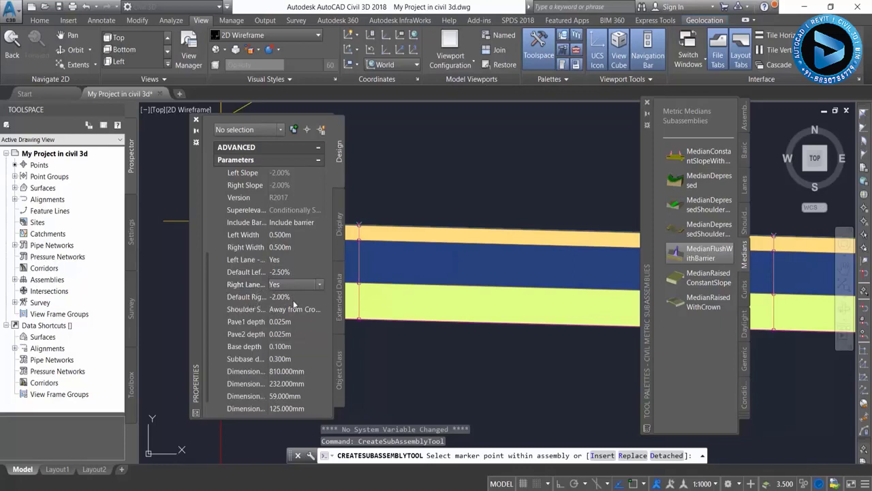
click(308, 299)
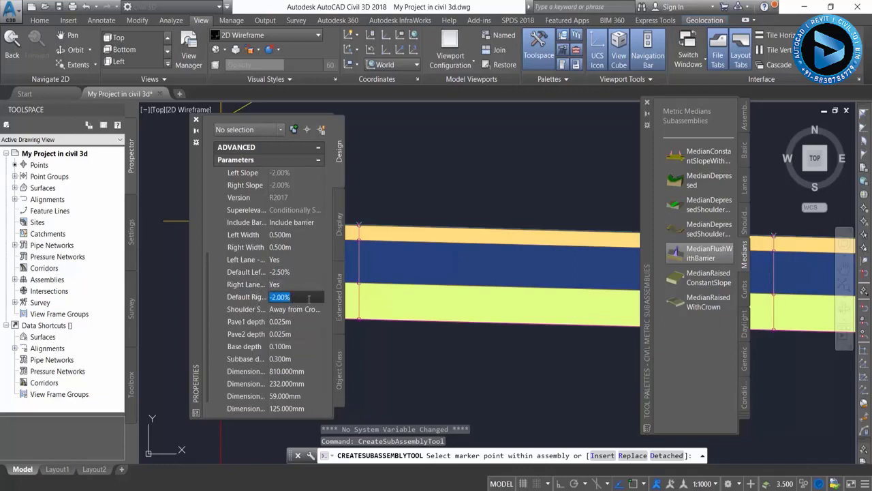
text(-)
click(289, 311)
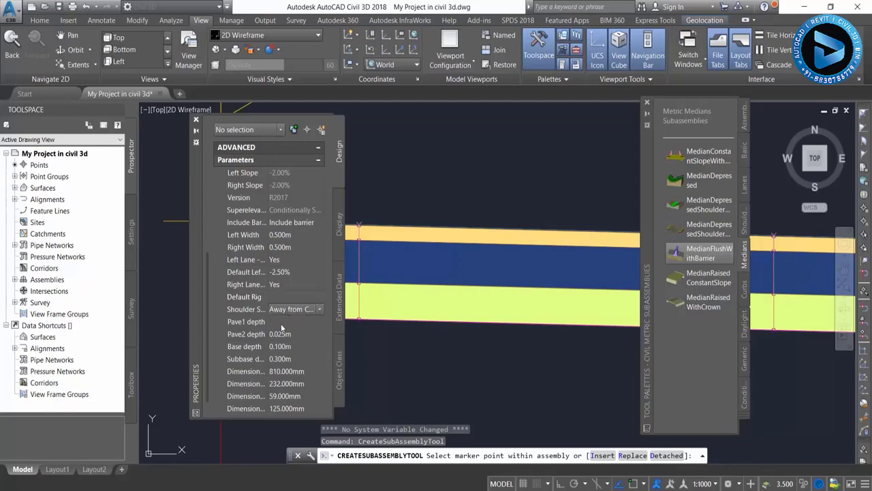
Set Pave1 depth 0.005 m, Pave2 depth 0.125 m and base depth 0.350 m.
click(281, 325)
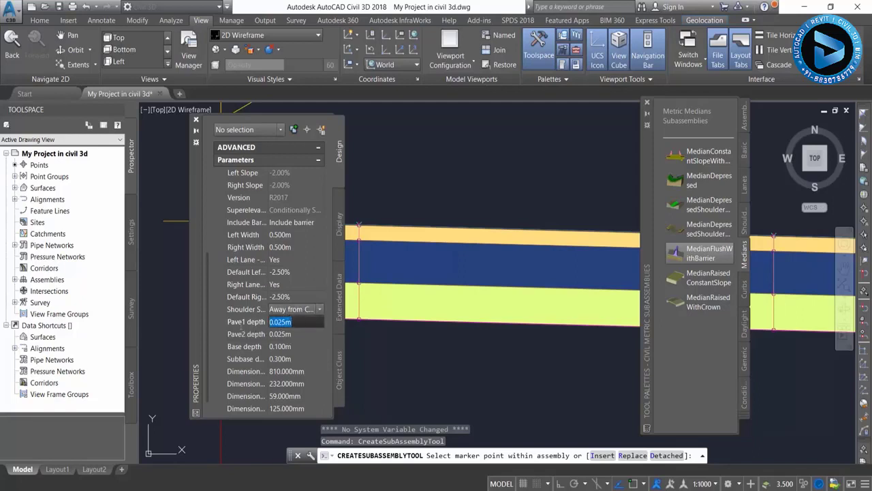
text(0.00)
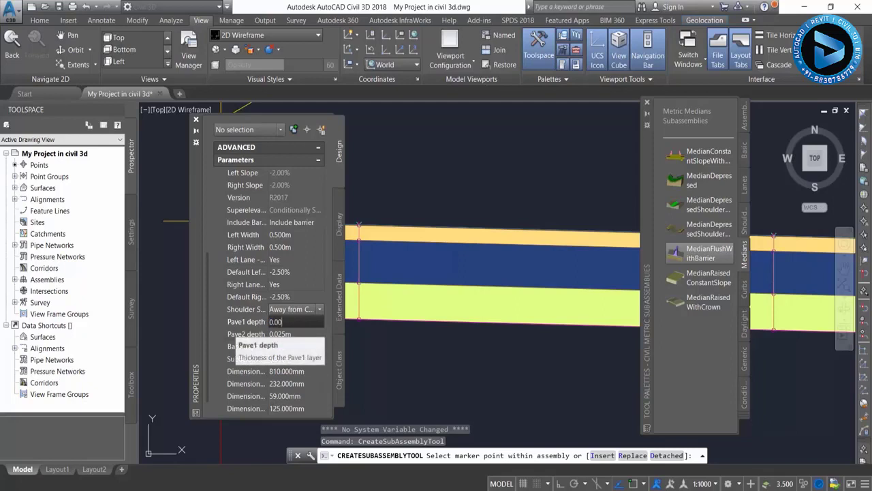
key(Tab)
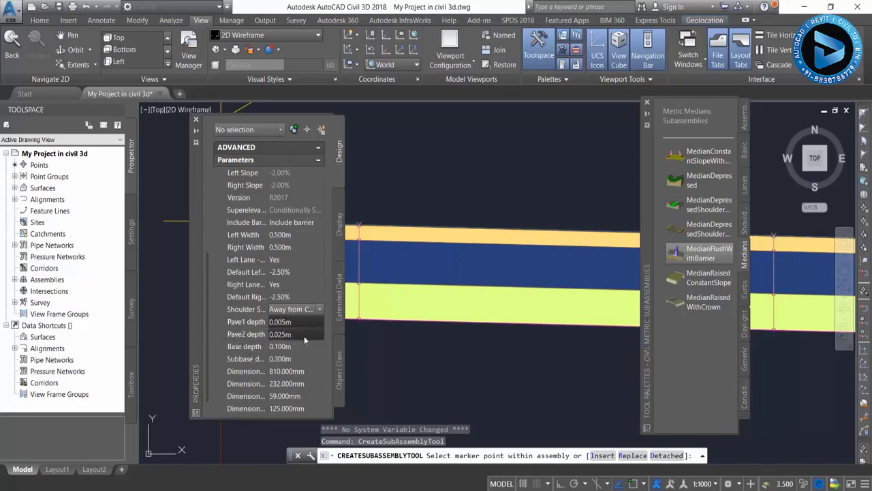
text(0.1)
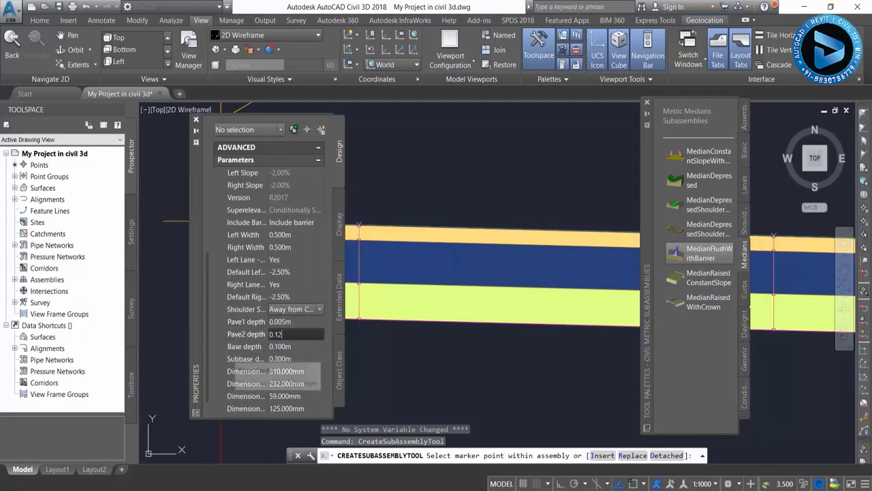
text(25)
click(297, 347)
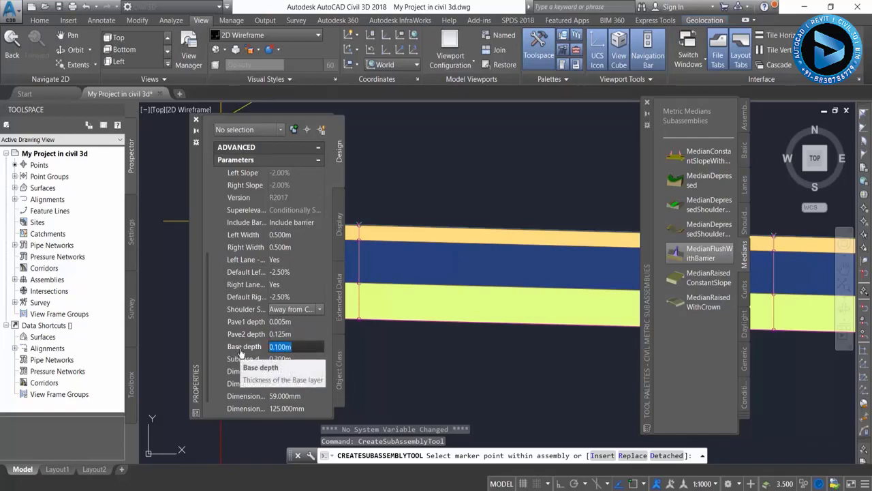
text(.35)
click(302, 358)
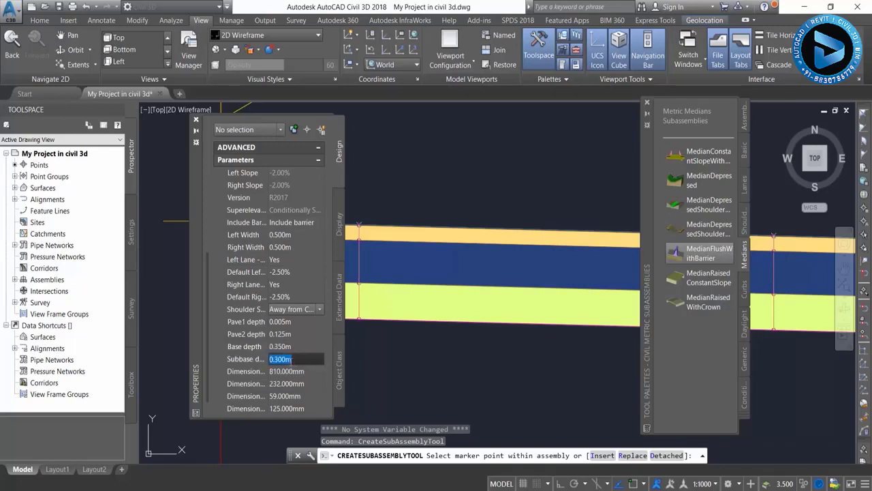
scroll(292, 349, down, 1)
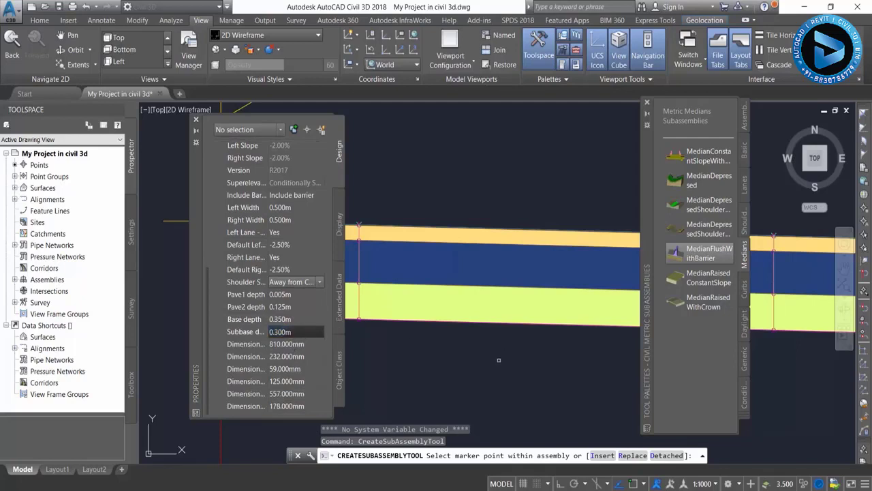
scroll(511, 353, up, 3)
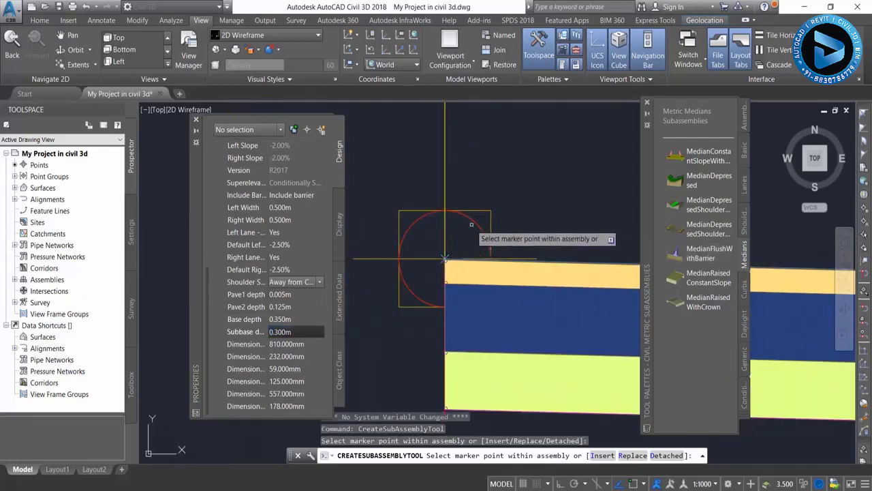
Check the flush median with barrier on the Sec A A baseline, then end the subassembly placement command.
scroll(464, 293, down, 5)
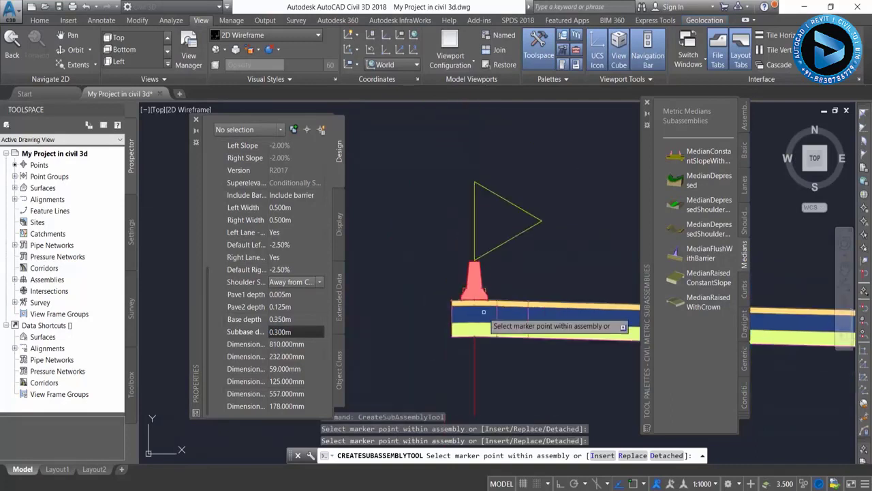
scroll(484, 311, up, 4)
scroll(404, 239, down, 2)
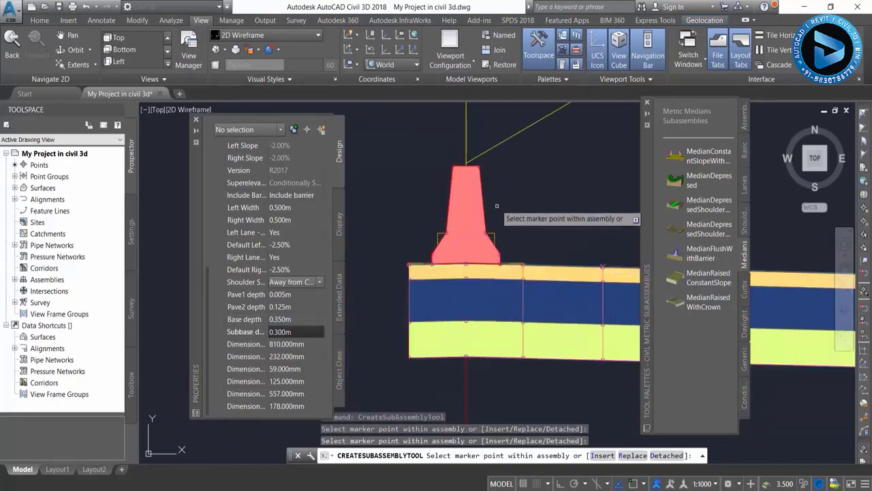
scroll(496, 205, up, 2)
scroll(513, 230, down, 2)
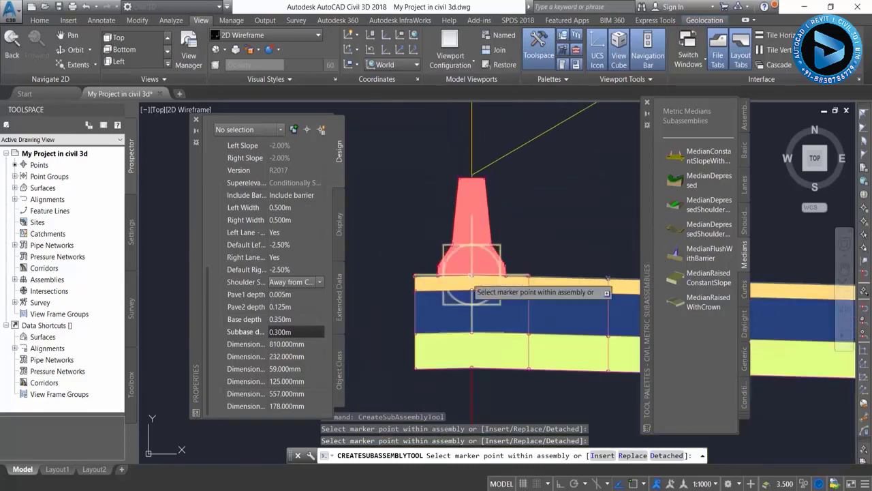
scroll(399, 225, down, 2)
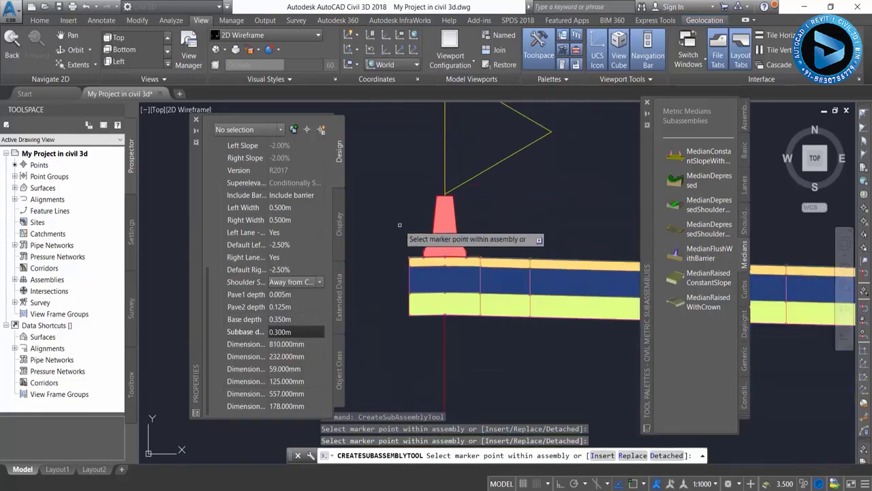
scroll(457, 295, down, 2)
middle_drag(534, 257, 376, 304)
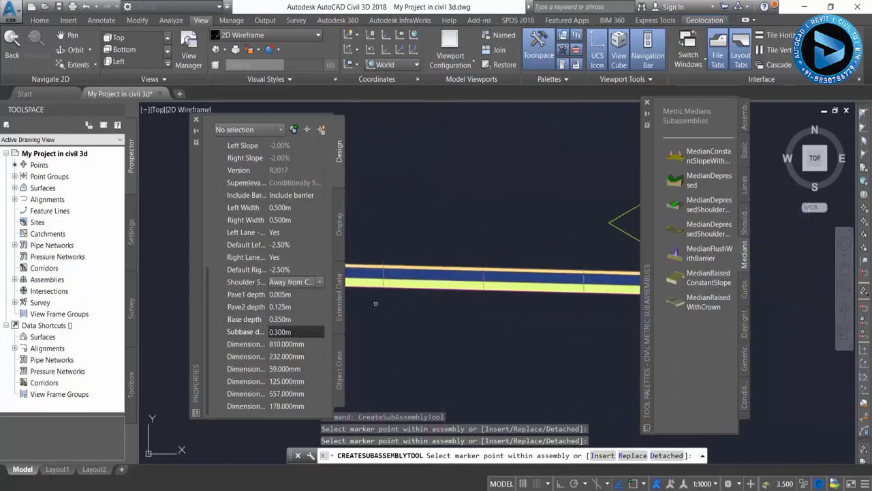
scroll(436, 305, down, 1)
scroll(538, 240, up, 2)
scroll(539, 265, up, 2)
scroll(516, 237, up, 2)
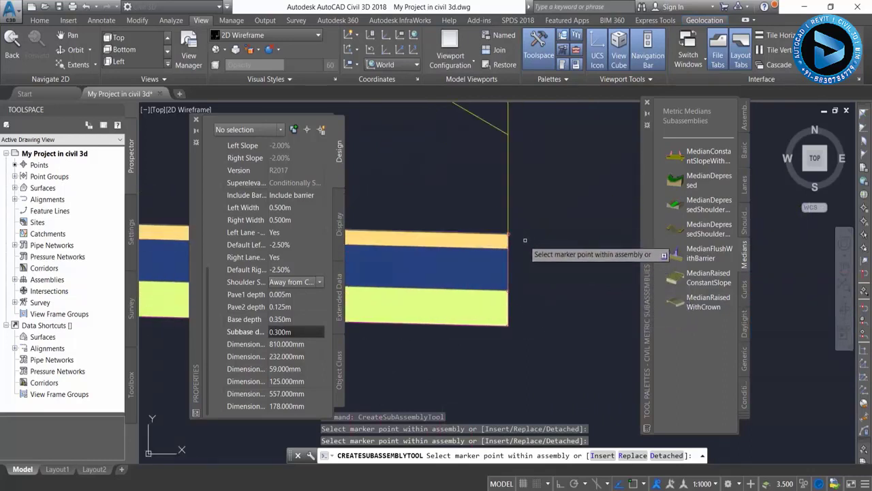
right_click(549, 186)
click(573, 195)
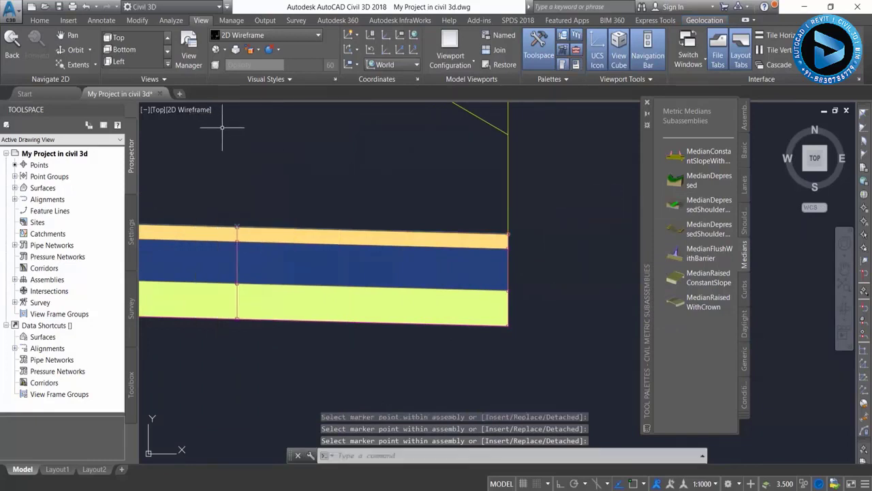
Pick UrbanCurbGutterGeneral from the Curbs palette, check its gutter slope, and keep Gutter Edge insertion.
click(745, 290)
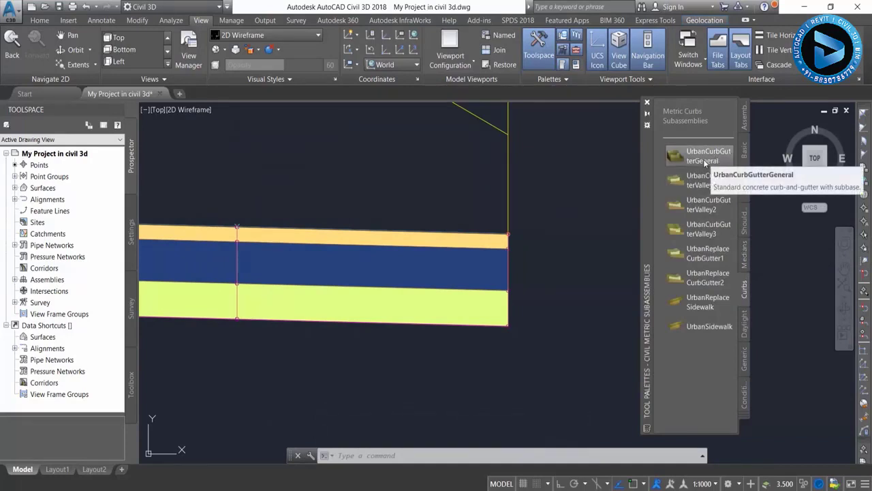
click(704, 160)
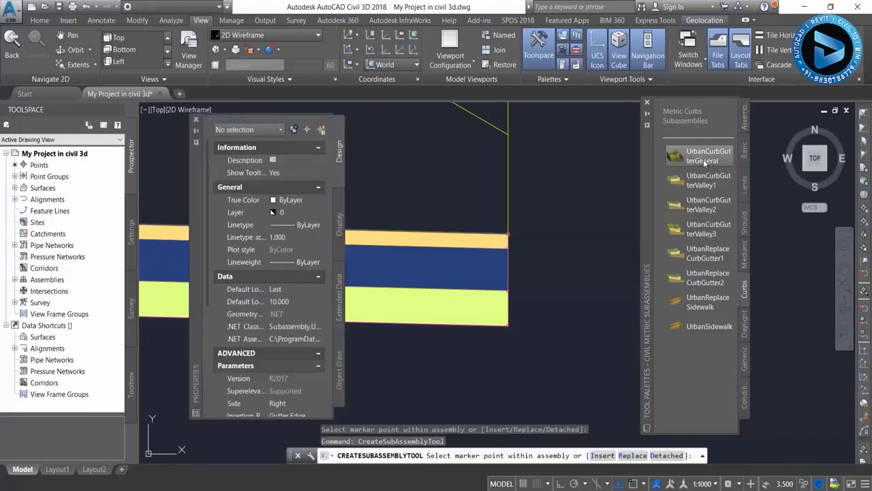
scroll(293, 280, down, 2)
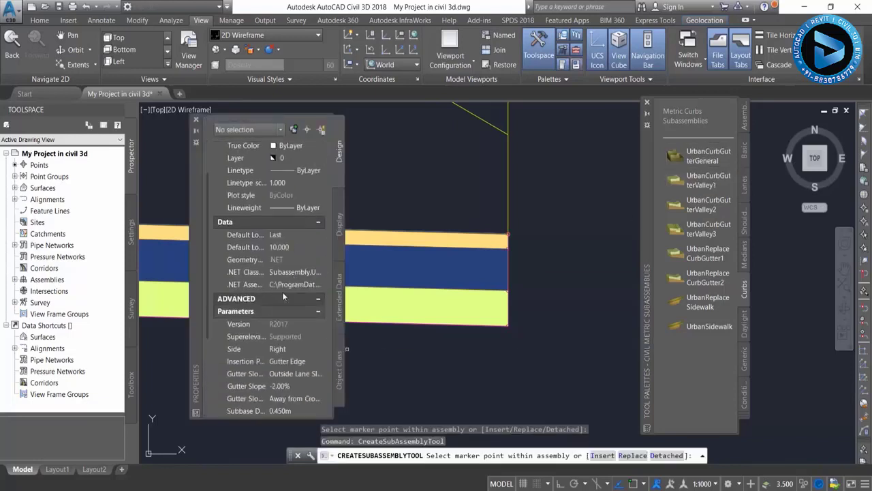
scroll(249, 319, down, 2)
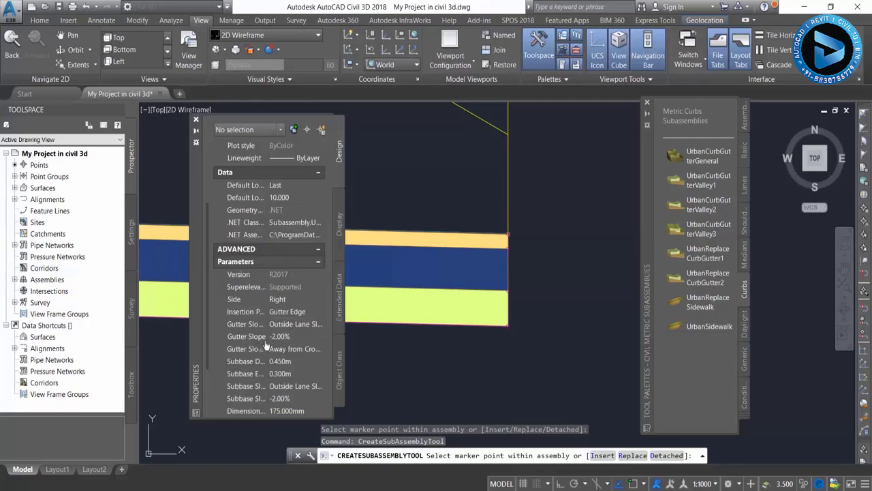
click(295, 337)
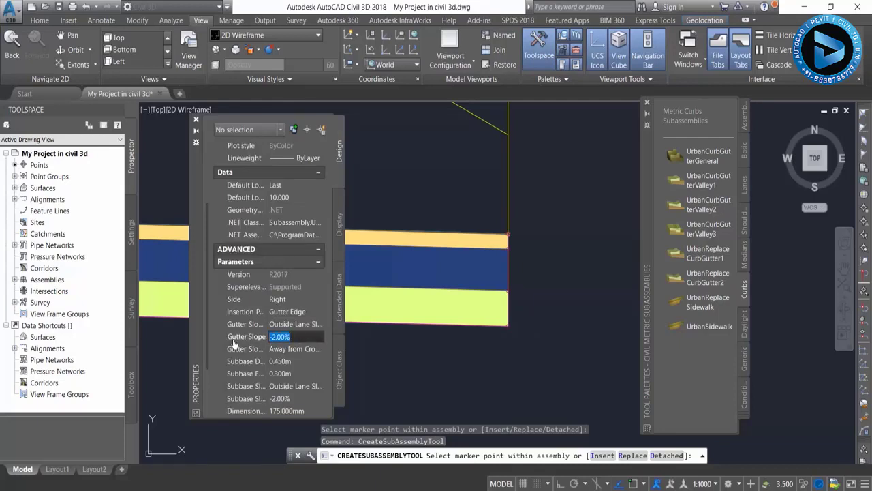
text(-4)
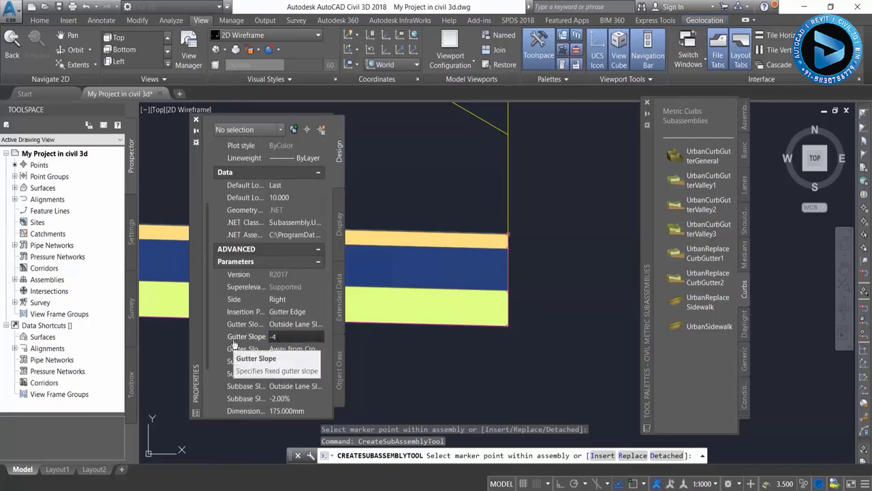
click(296, 315)
click(296, 324)
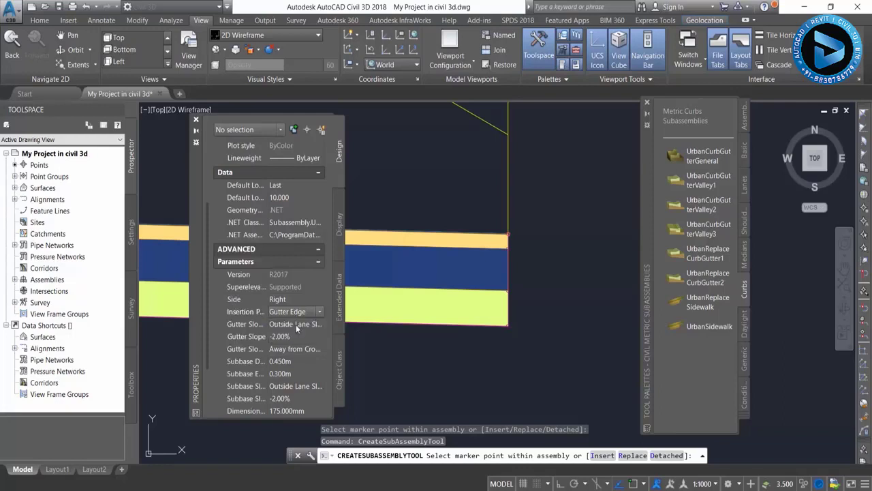
click(294, 326)
Attach the curb and gutter at the lanes' right outer edge and end placement.
scroll(282, 361, down, 2)
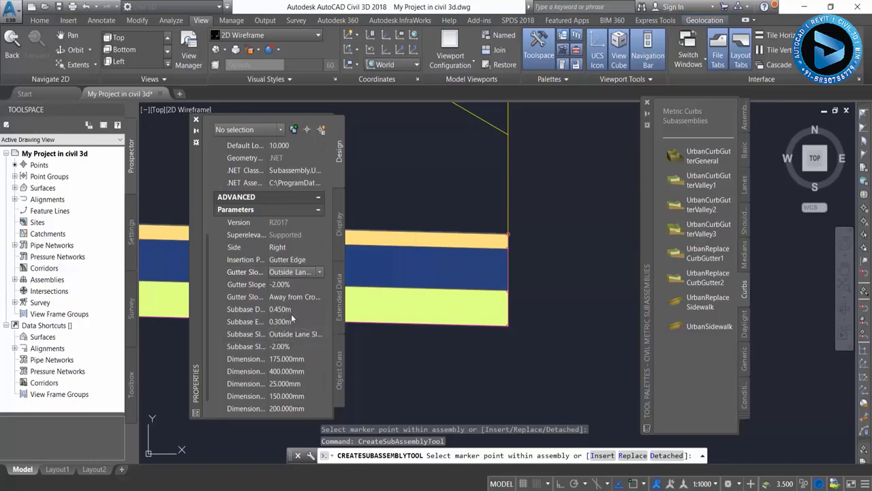
scroll(521, 242, up, 4)
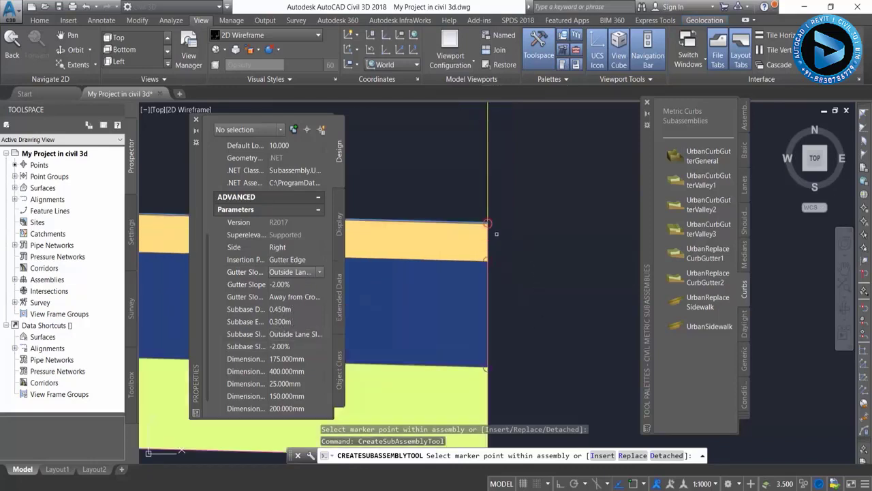
scroll(523, 293, down, 3)
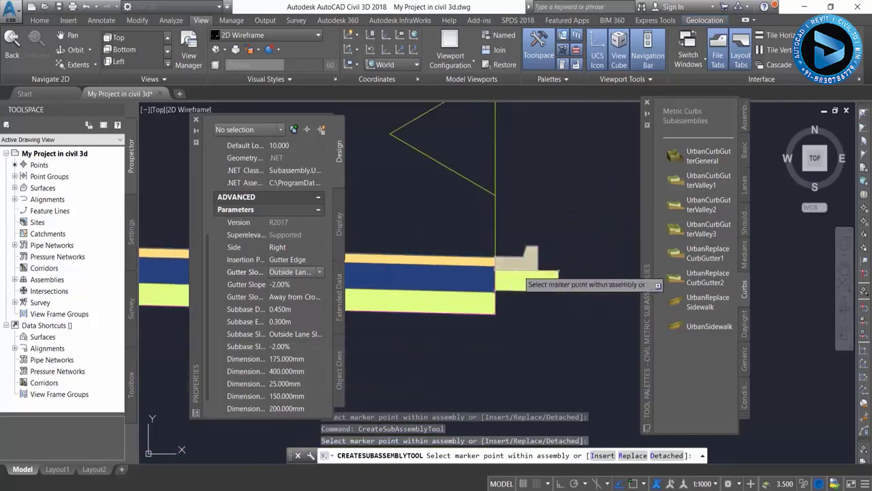
scroll(524, 307, down, 3)
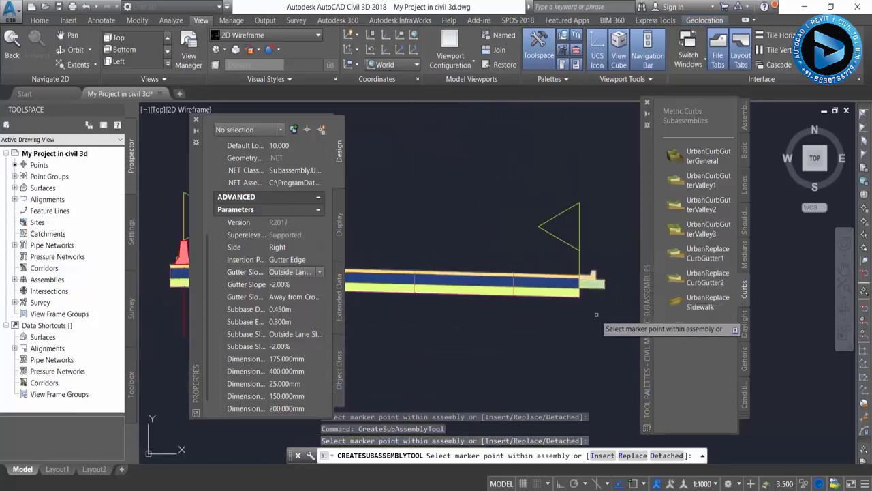
middle_drag(611, 304, 502, 314)
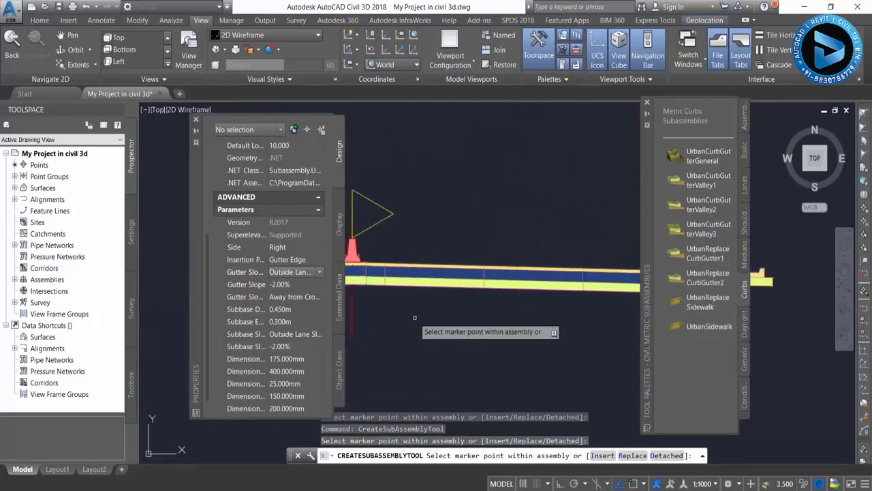
scroll(503, 314, down, 2)
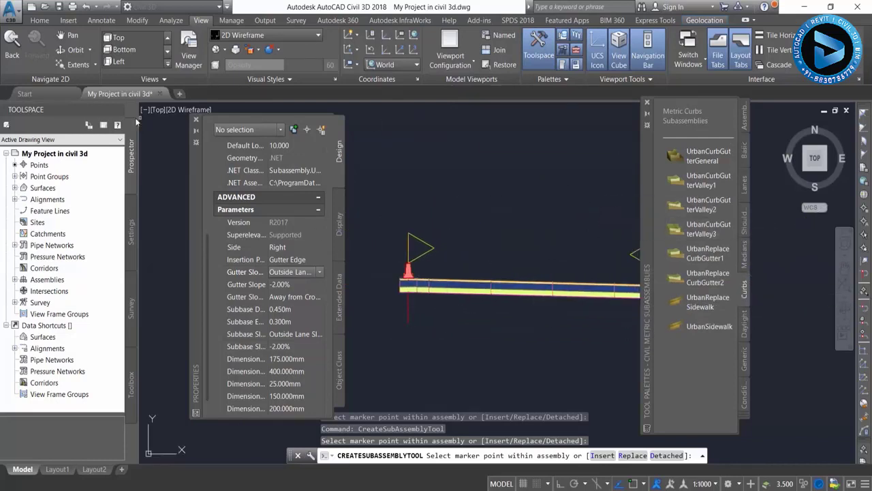
right_click(446, 157)
click(463, 164)
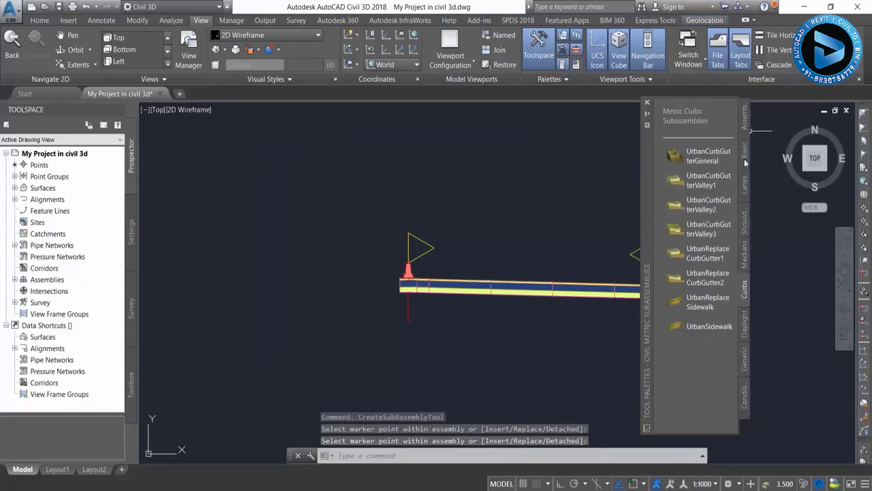
Show the Daylight subassemblies and start placing DaylightMaxWidth from its context options.
click(745, 326)
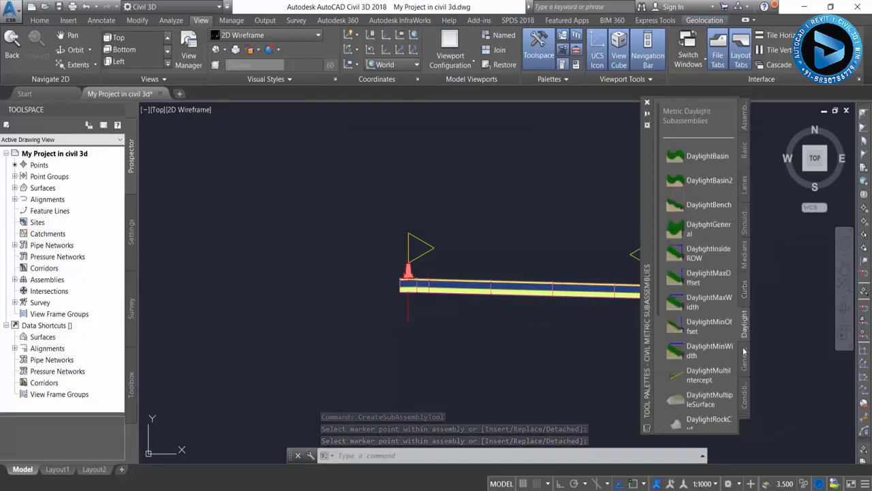
click(745, 361)
click(745, 326)
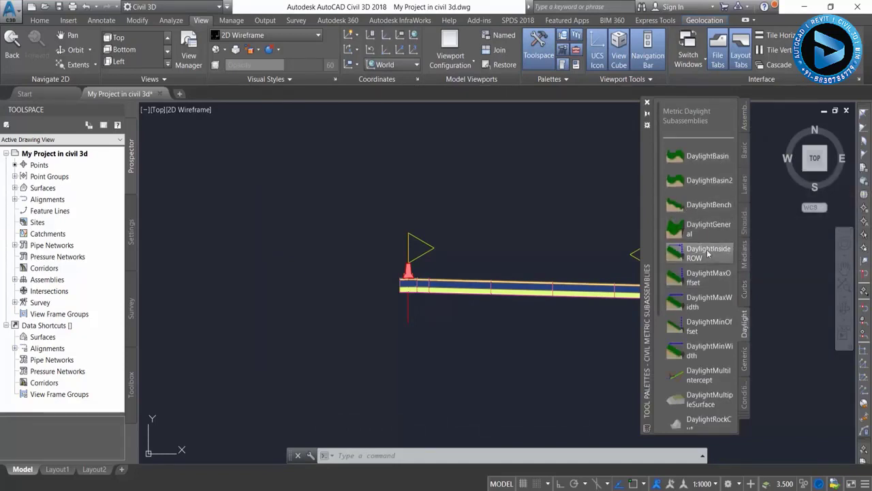
scroll(709, 307, down, 3)
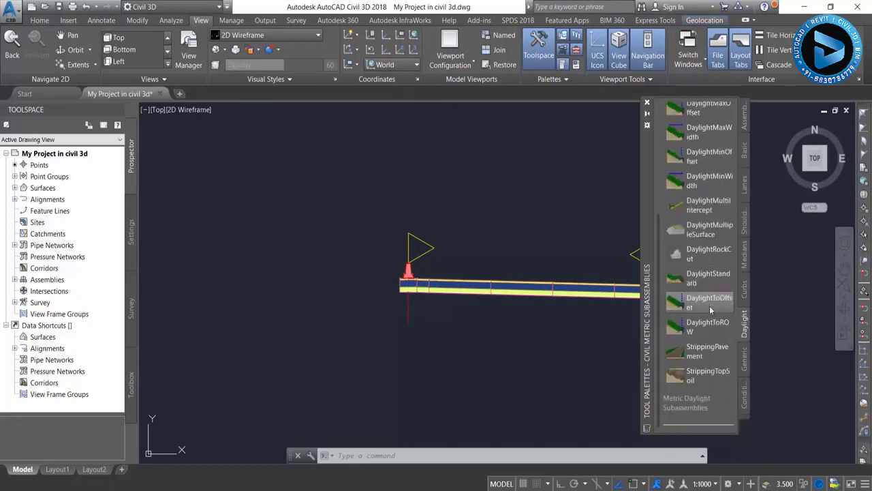
scroll(711, 310, up, 3)
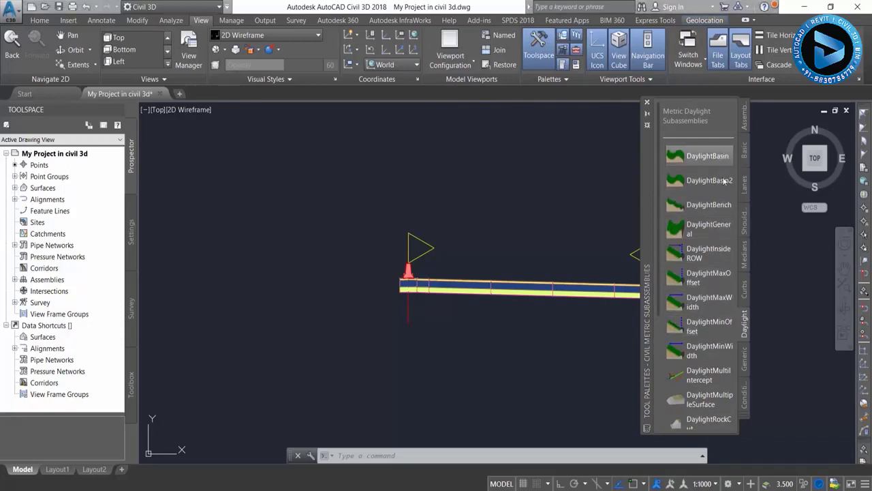
right_click(708, 304)
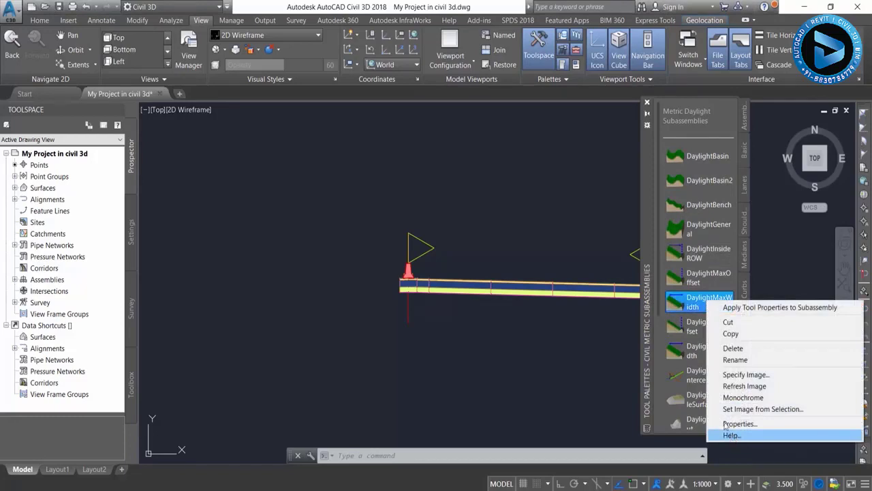
click(708, 304)
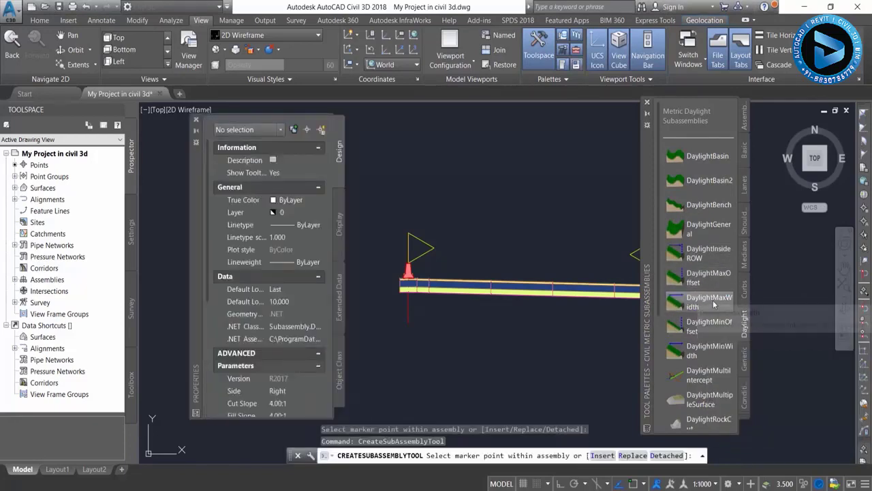
Select DaylightMaxWidth again with the assembly's right end in view.
click(711, 310)
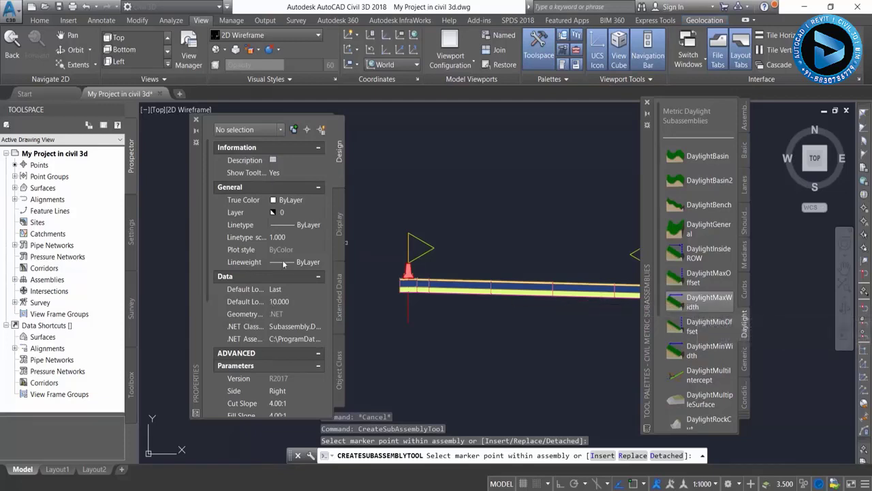
scroll(283, 264, down, 5)
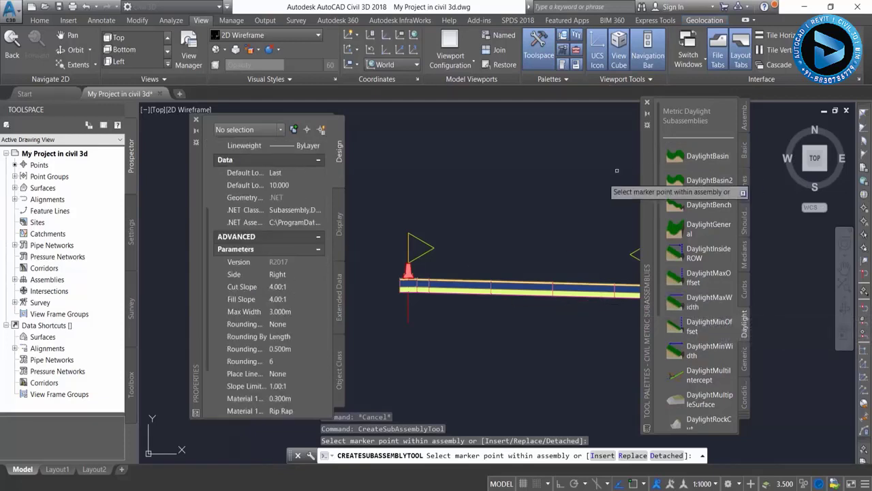
middle_drag(543, 250, 419, 231)
scroll(350, 289, up, 2)
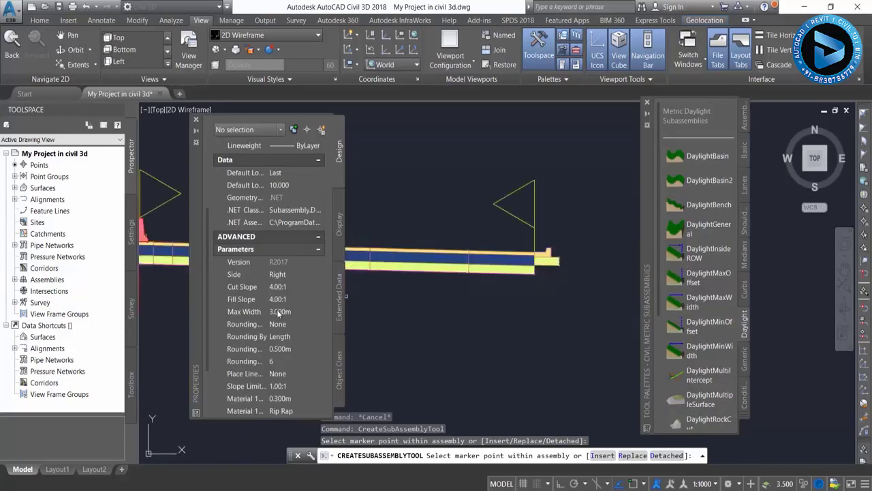
scroll(280, 315, up, 4)
scroll(285, 333, down, 7)
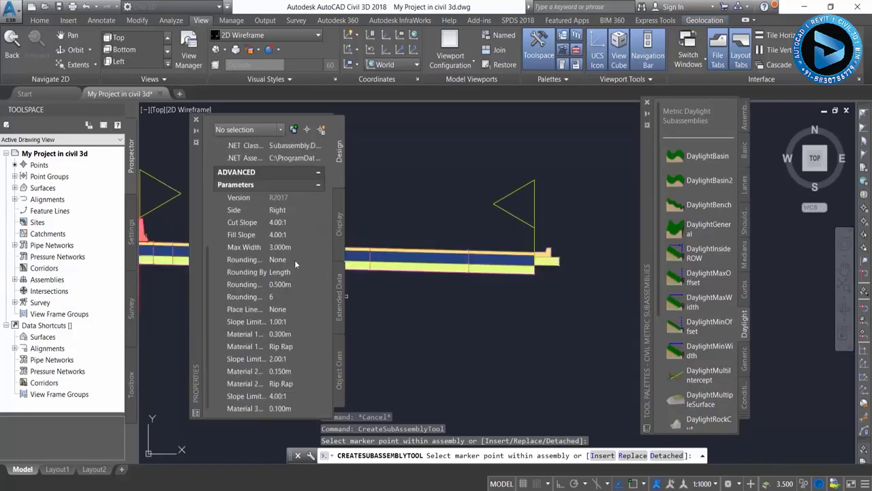
Keep the 4.00:1 Cut Slope and begin entering a 2.00:1 Fill Slope.
click(288, 223)
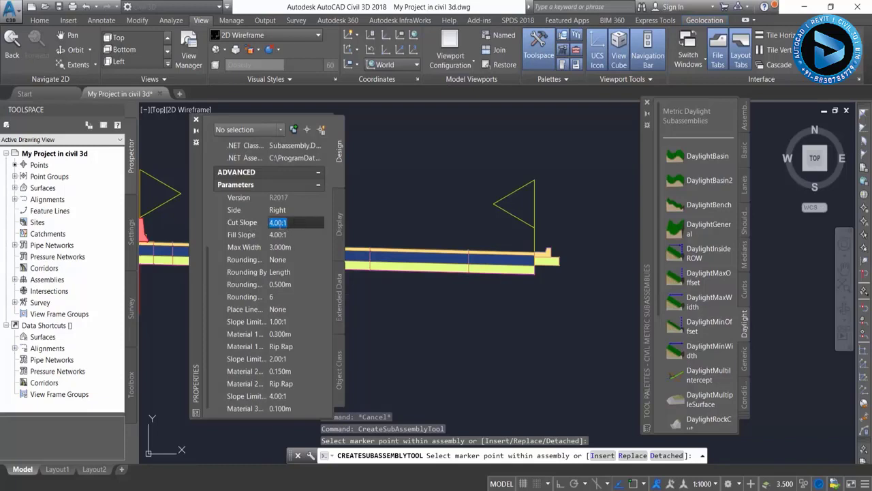
click(272, 223)
key(Delete)
text(.)
click(274, 235)
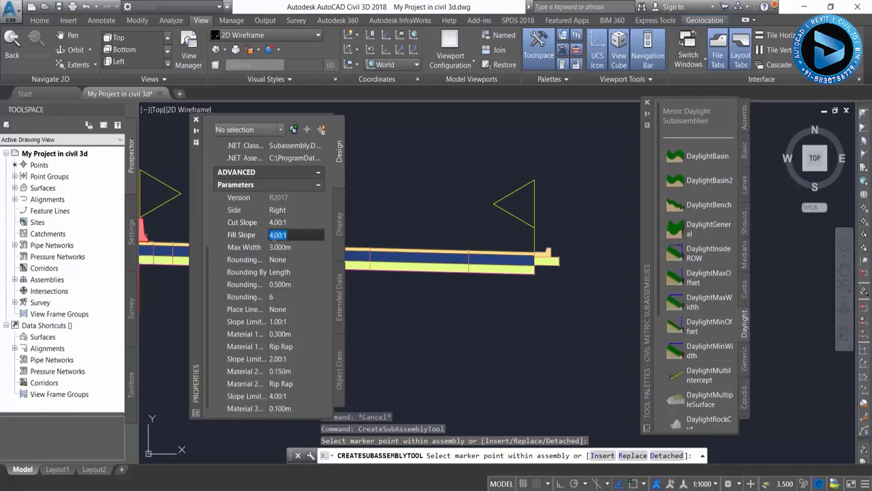
click(274, 235)
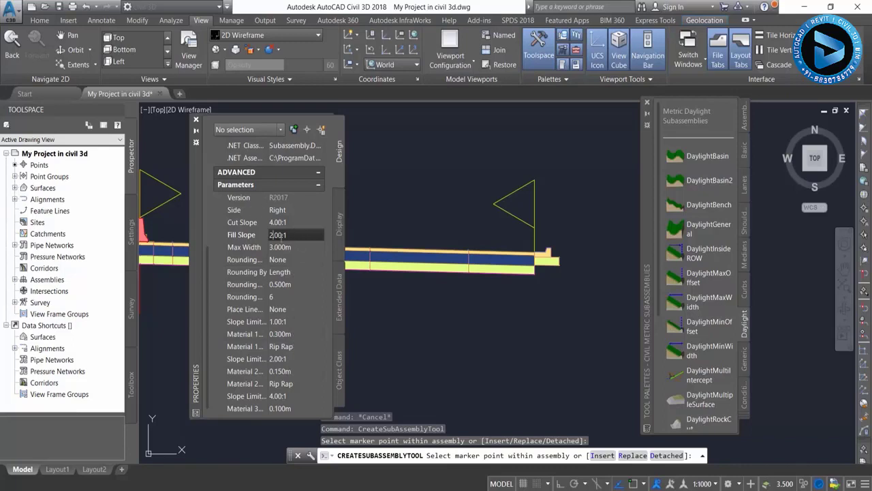
Change the daylight subassembly's cut slope from 4 to 2.00:1 and place it at the assembly's right edge.
click(273, 222)
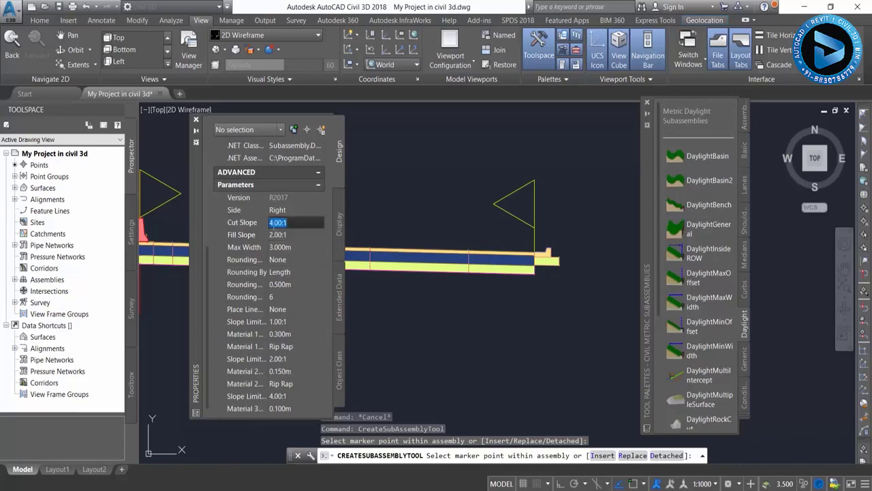
key(Delete)
text(2)
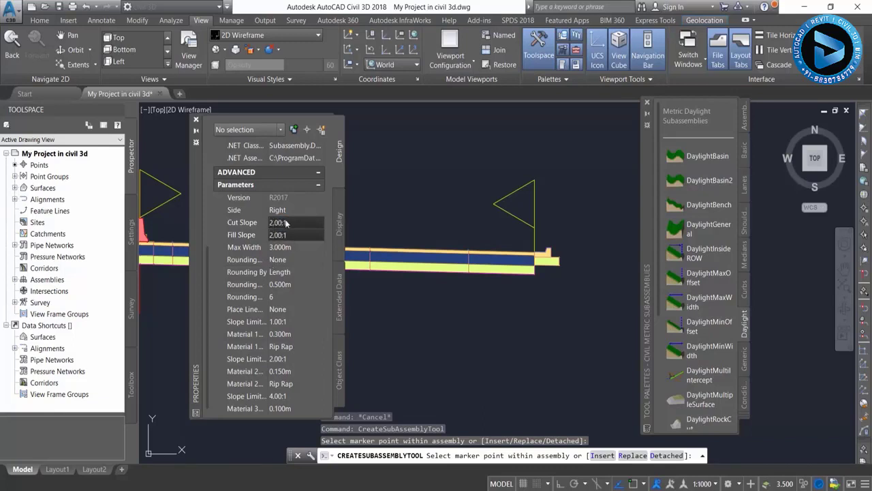
click(295, 234)
scroll(545, 258, up, 3)
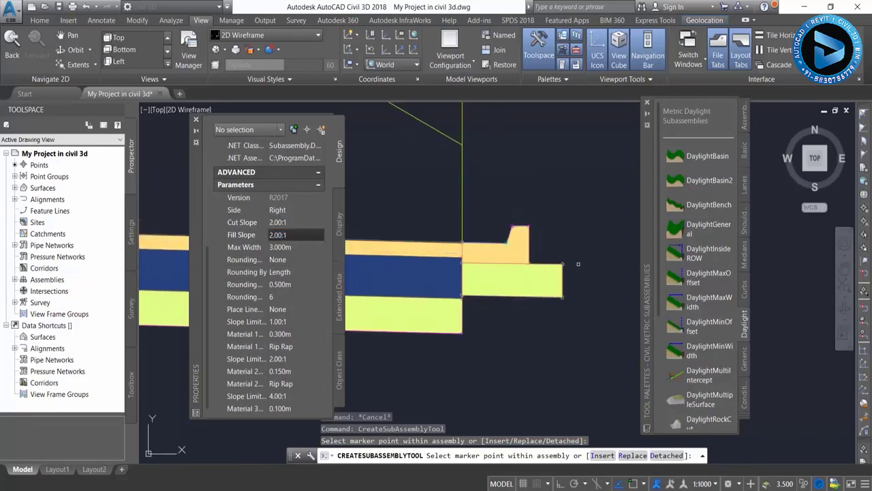
scroll(565, 259, up, 3)
scroll(549, 241, up, 2)
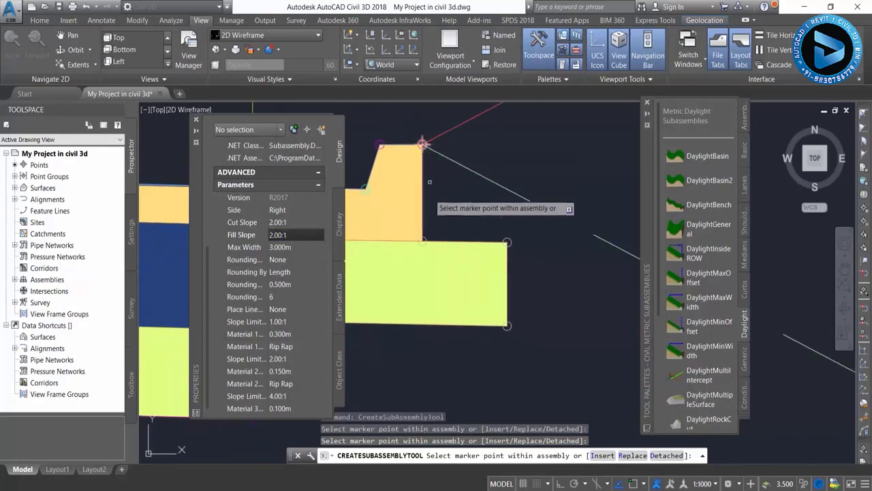
scroll(490, 259, down, 5)
scroll(534, 238, up, 3)
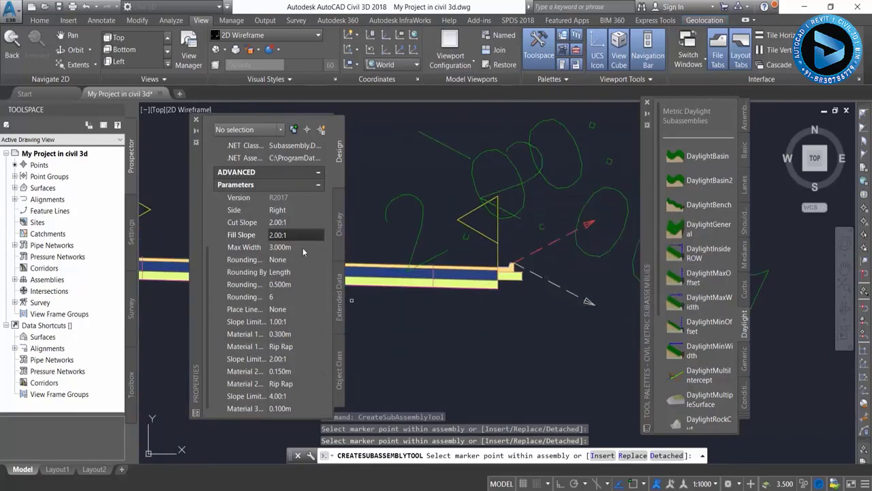
scroll(302, 248, down, 1)
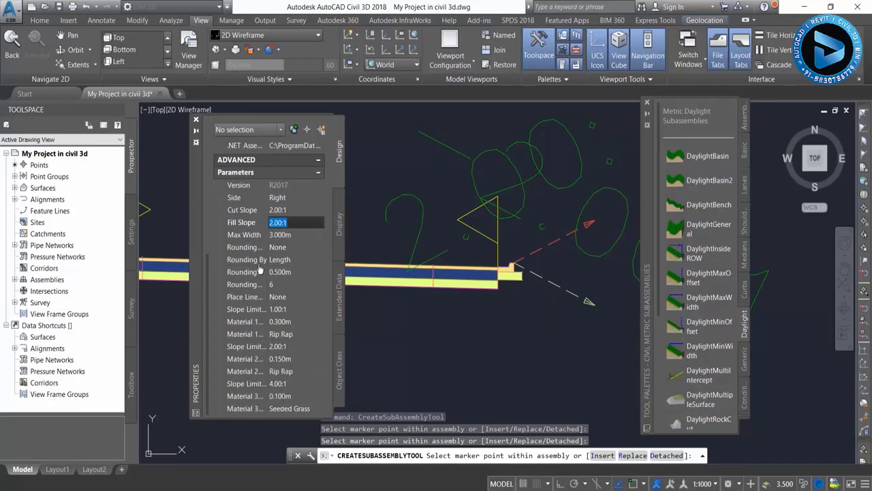
click(195, 120)
click(456, 218)
Close the subassembly Tool Palette window.
scroll(457, 218, down, 1)
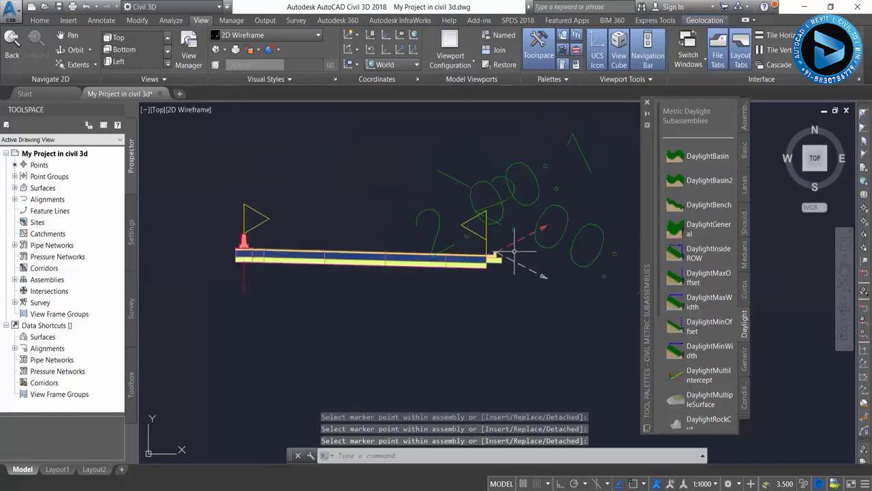
scroll(528, 259, up, 2)
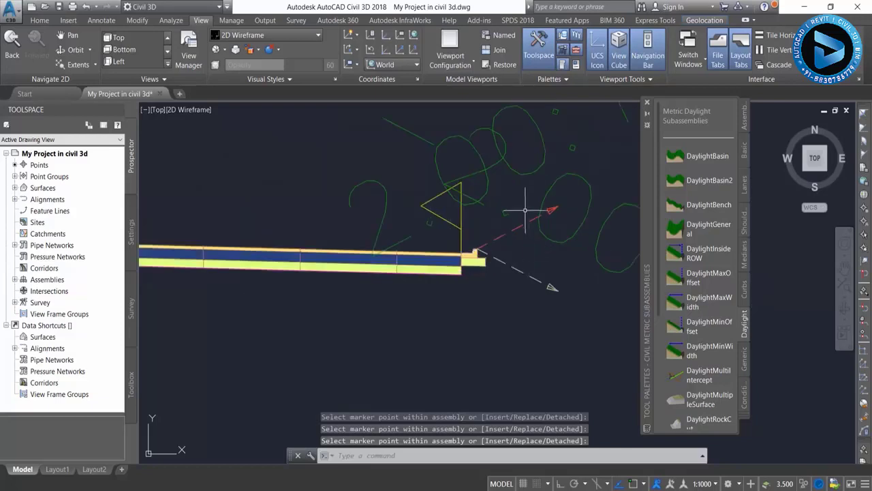
scroll(537, 212, down, 2)
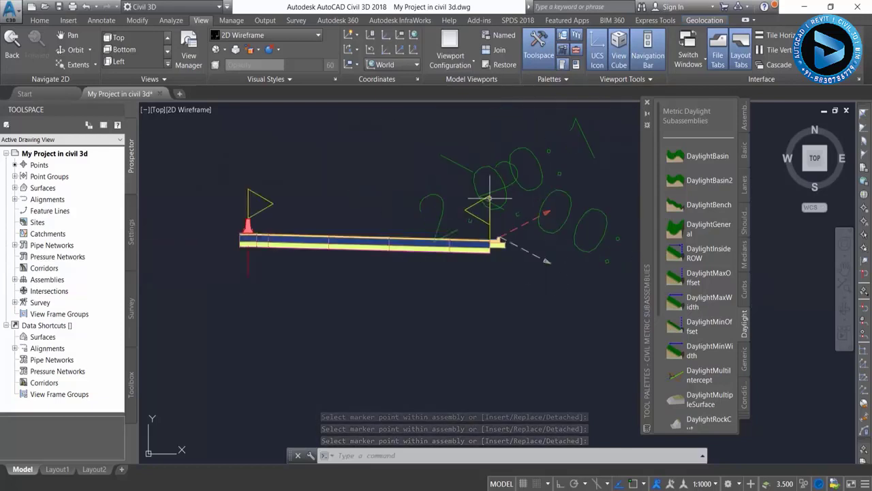
key(ctrl+3)
scroll(361, 293, up, 4)
scroll(323, 335, down, 1)
scroll(310, 306, down, 2)
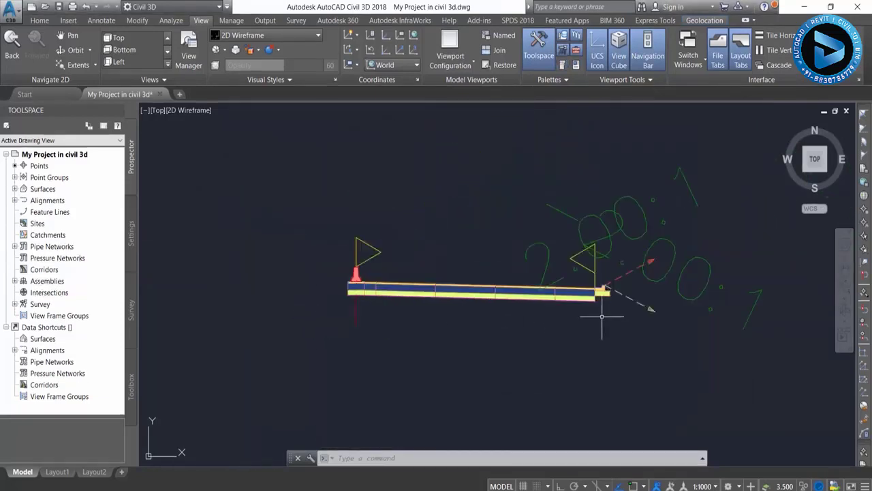
scroll(458, 277, up, 2)
scroll(275, 306, up, 2)
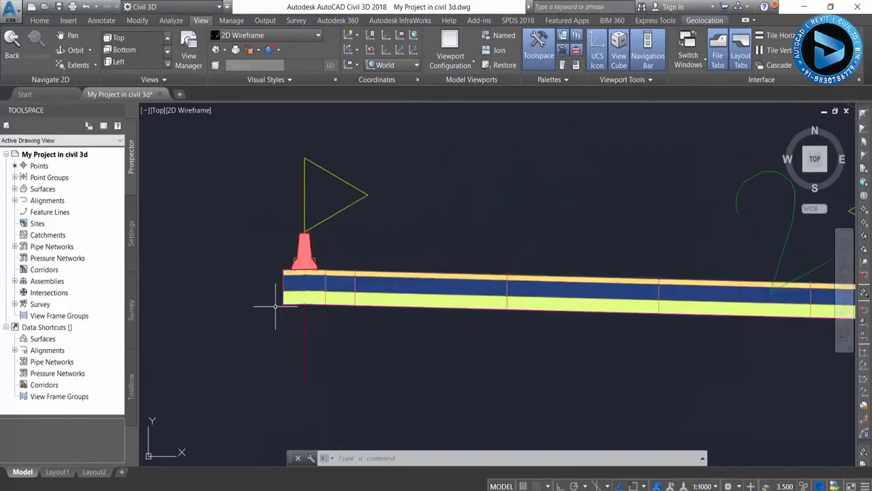
Pan to the assembly's left end and centre marker, then cancel the trial selections.
mouse_move(523, 320)
middle_down()
mouse_move(492, 310)
mouse_move(436, 352)
middle_up()
scroll(492, 326, down, 6)
scroll(443, 372, up, 6)
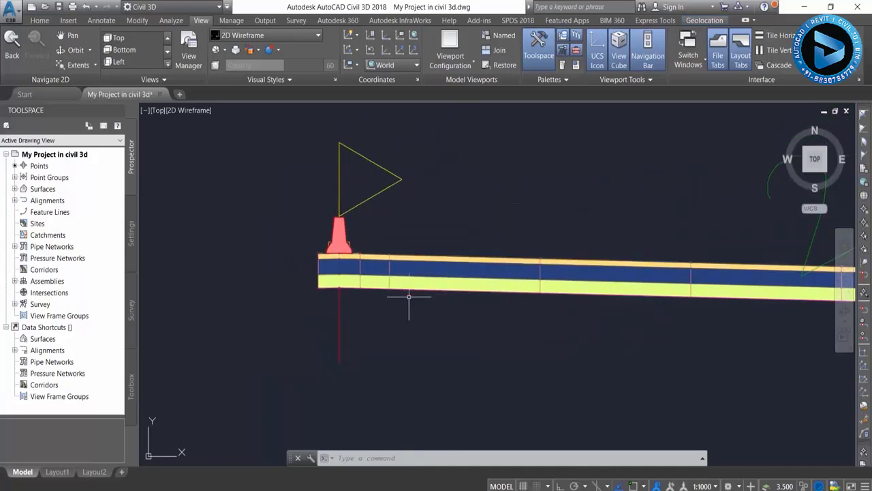
scroll(375, 295, up, 4)
click(286, 266)
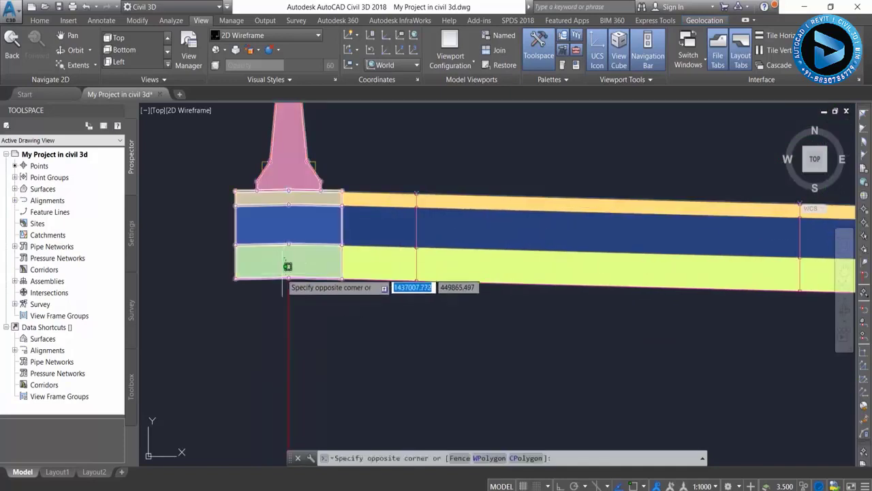
click(245, 279)
click(368, 246)
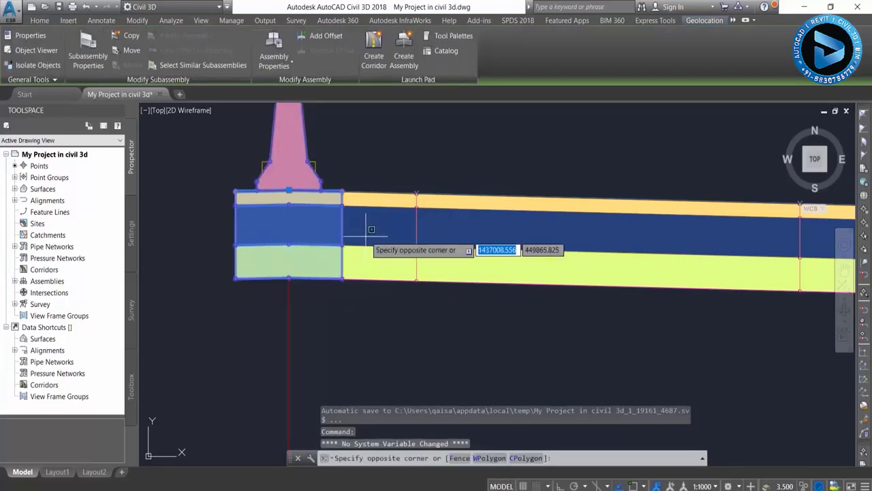
middle_drag(353, 226, 542, 248)
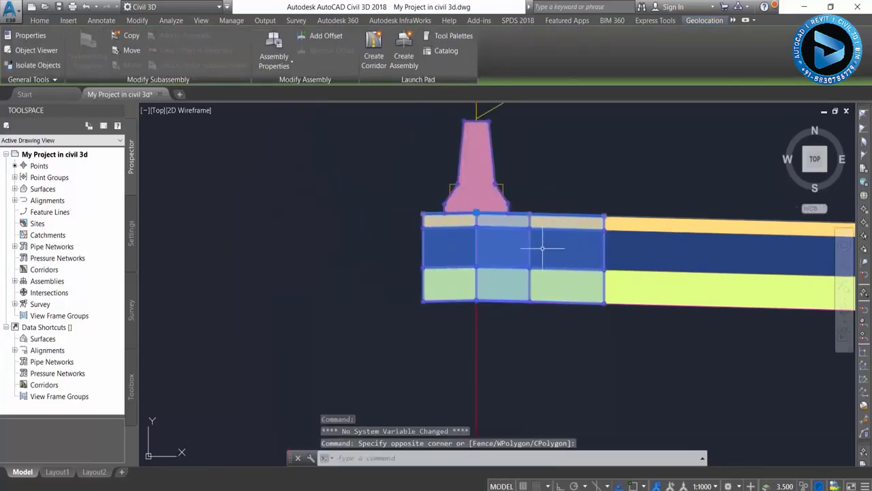
key(Escape)
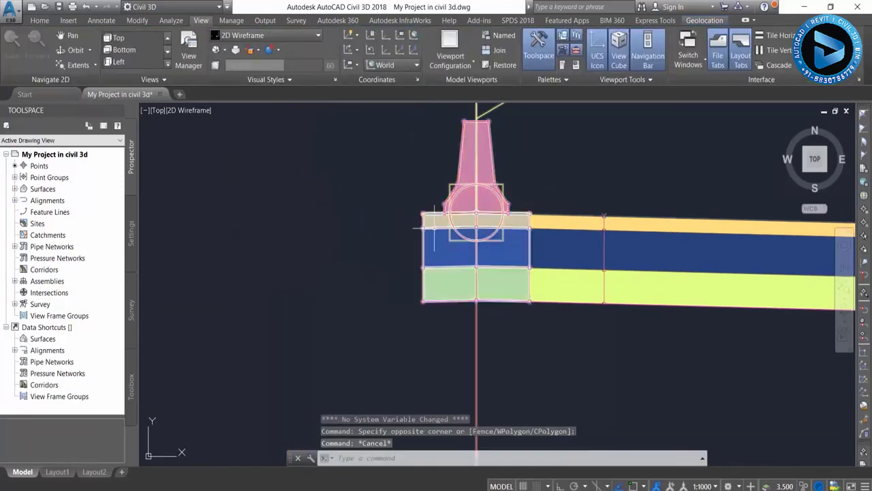
Set the median subassembly's Left Width and Right Width to 0.000m and close Properties.
double_click(434, 227)
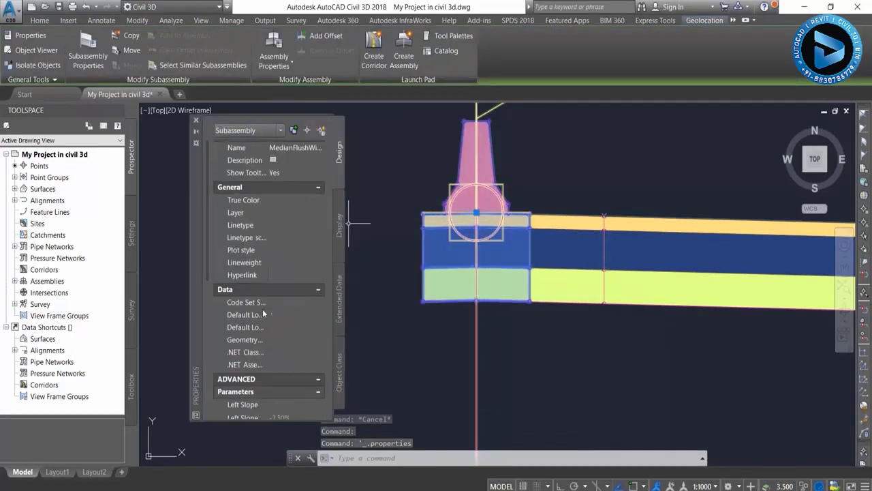
scroll(315, 231, down, 5)
click(300, 298)
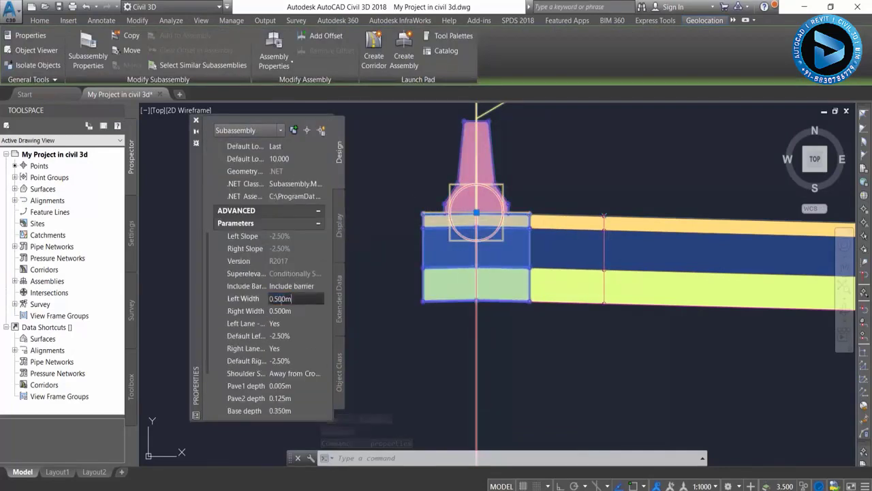
text(0.)
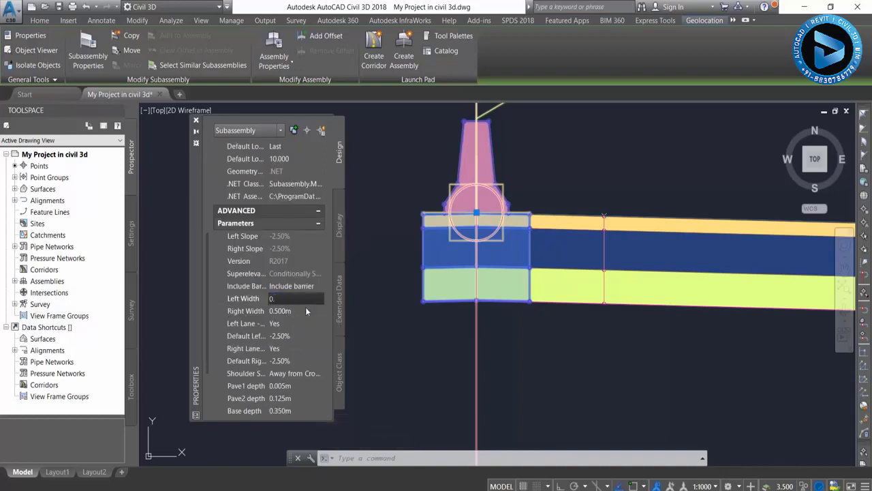
click(302, 310)
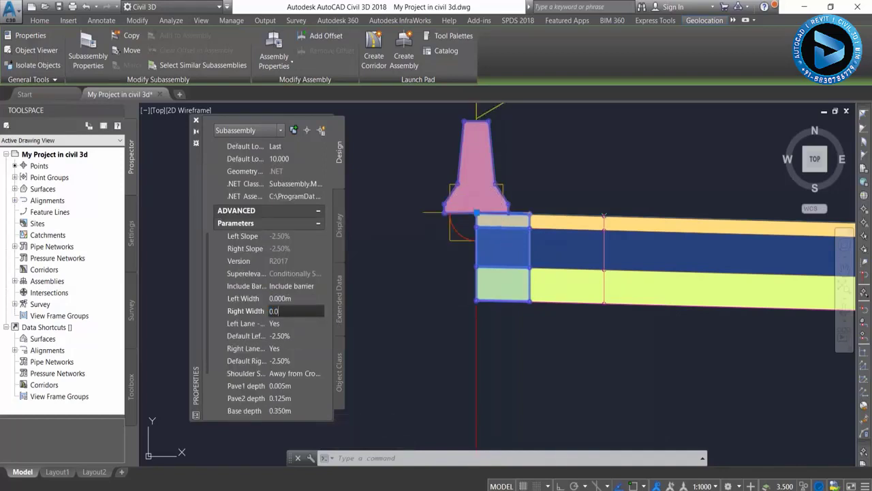
key(Return)
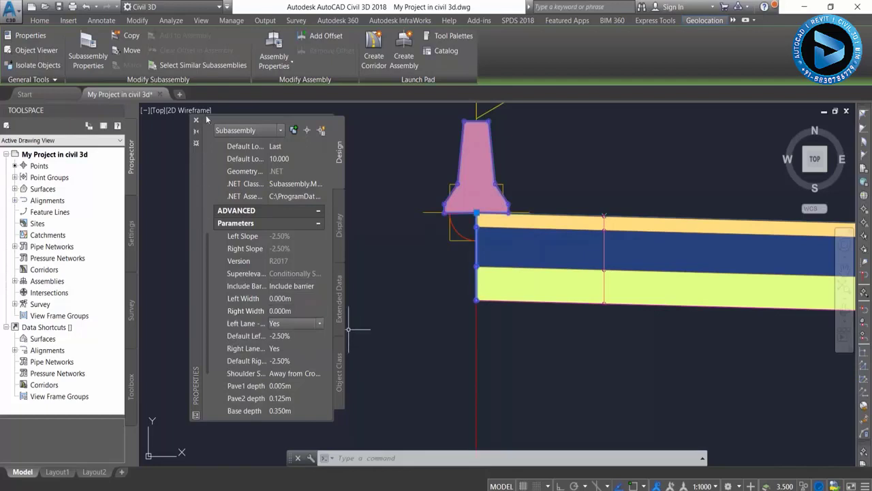
click(196, 121)
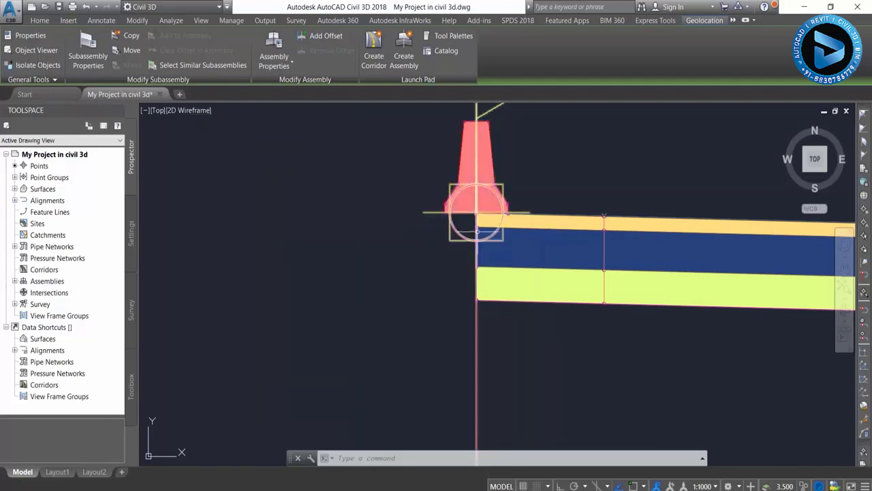
key(Escape)
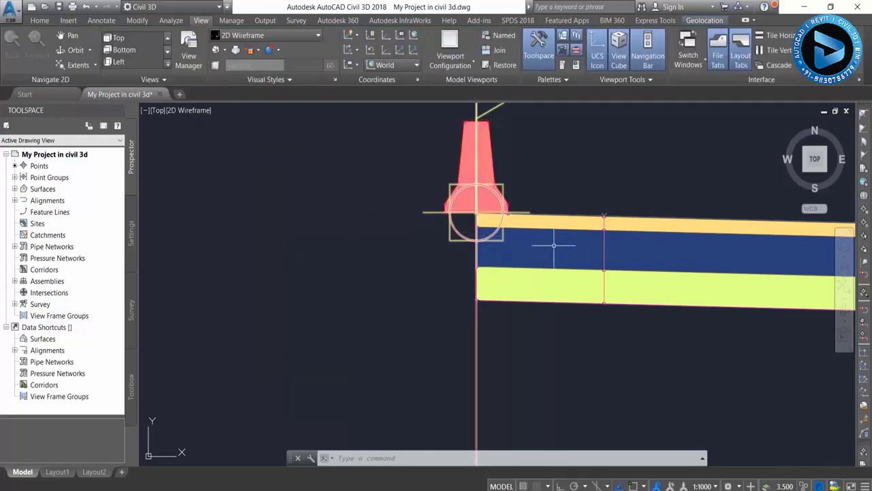
Crossing-select the assembly to check its subassemblies.
scroll(399, 237, down, 3)
scroll(375, 260, up, 1)
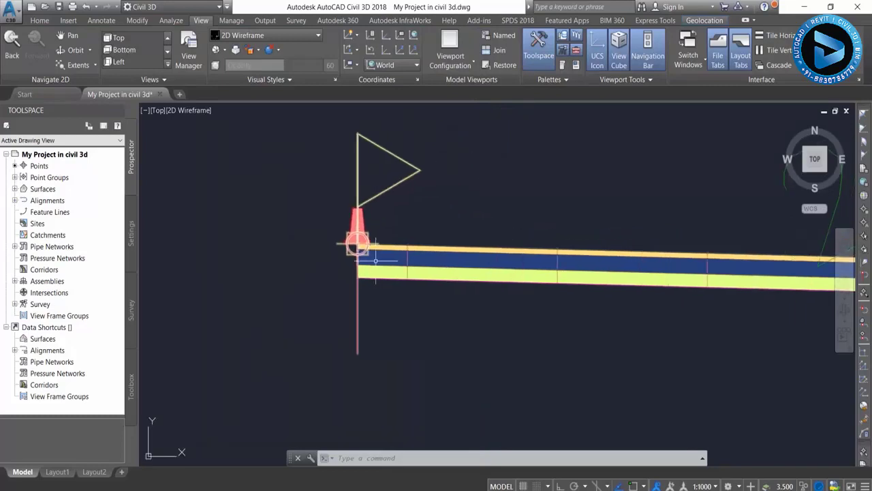
scroll(375, 261, up, 2)
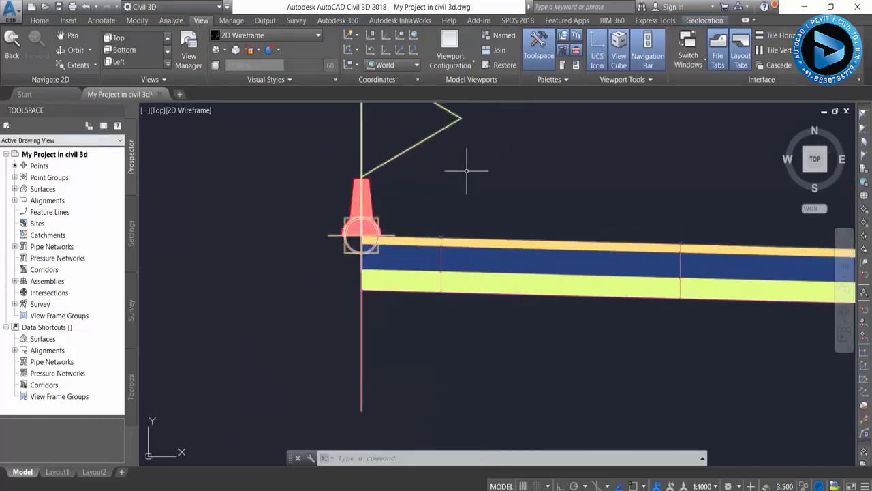
click(361, 339)
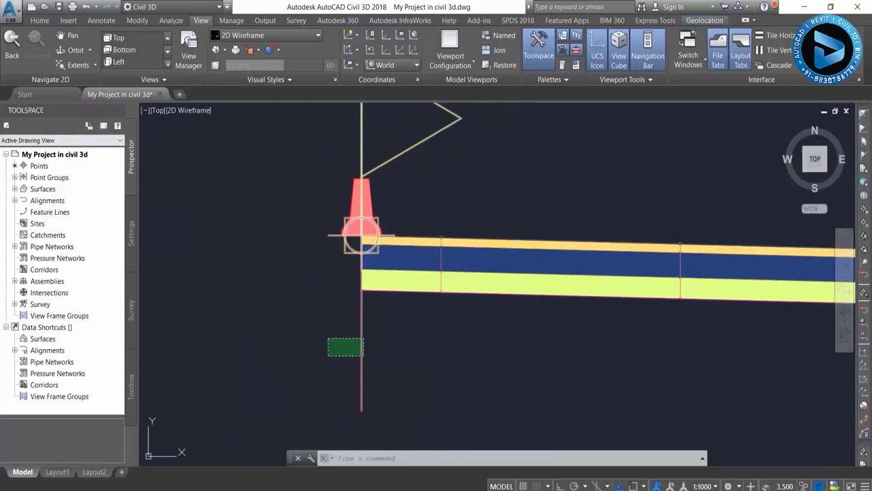
click(327, 356)
scroll(345, 374, down, 4)
scroll(351, 361, up, 2)
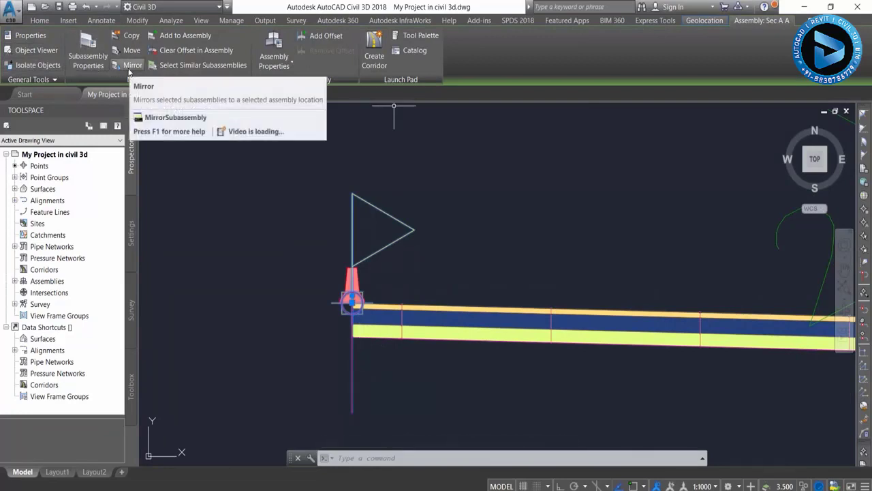
Start Mirror and select the right-side lane, curb and daylight subassemblies.
click(130, 68)
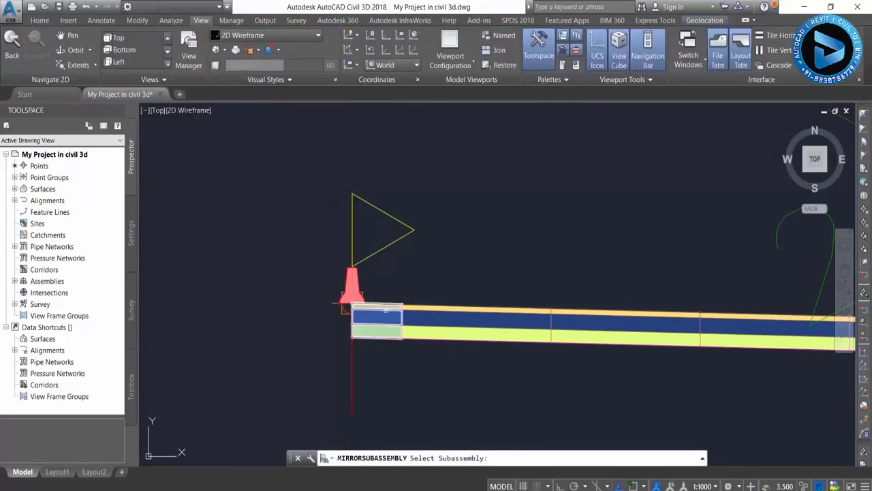
click(374, 320)
click(477, 320)
middle_drag(545, 300, 424, 247)
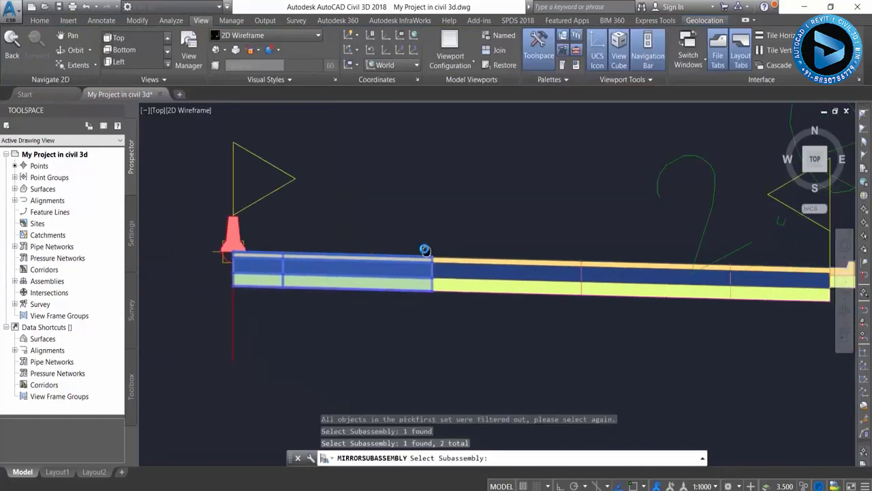
click(518, 221)
click(492, 304)
middle_drag(572, 285, 448, 259)
click(496, 209)
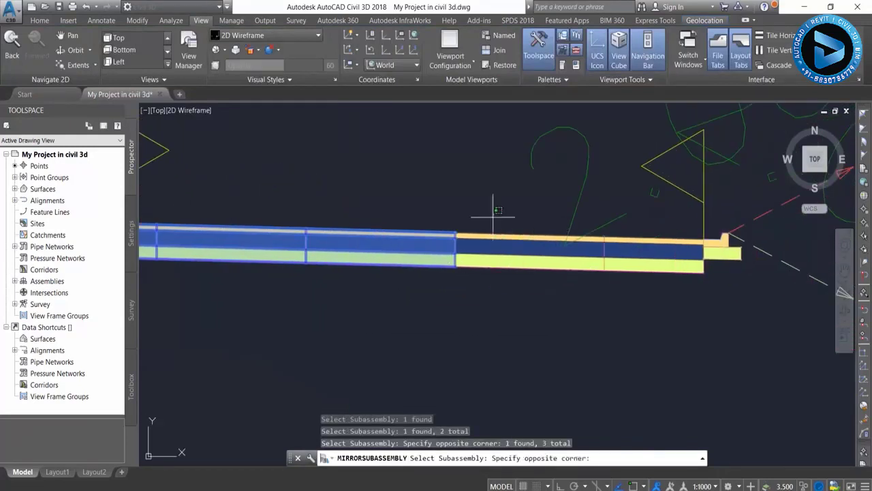
click(580, 277)
click(630, 233)
click(633, 220)
click(662, 228)
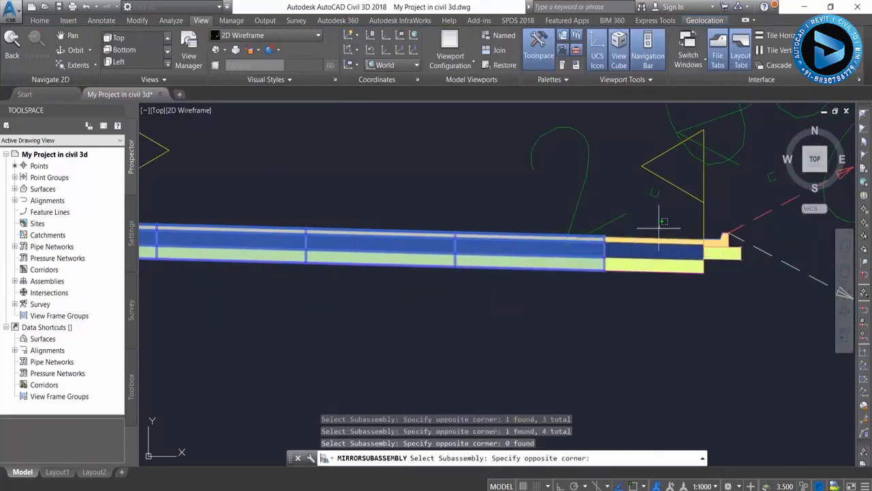
click(679, 265)
scroll(679, 265, up, 1)
click(563, 205)
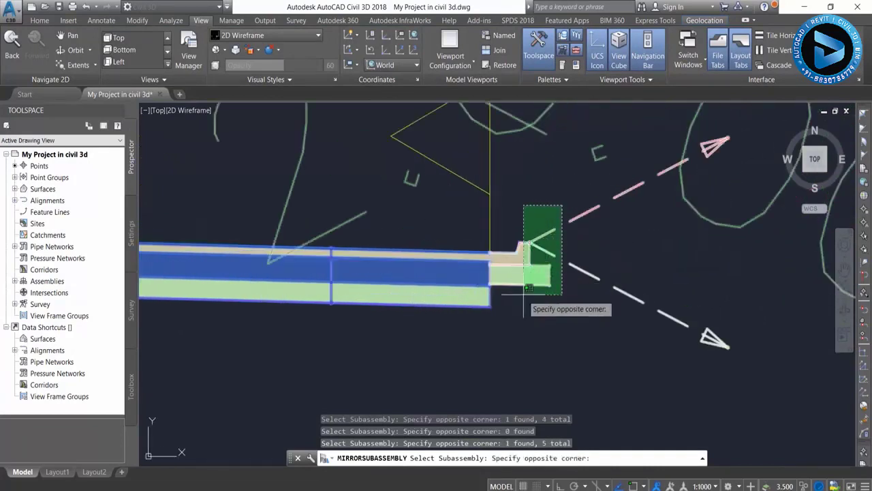
click(523, 303)
scroll(538, 247, down, 3)
scroll(381, 253, up, 2)
scroll(382, 253, up, 1)
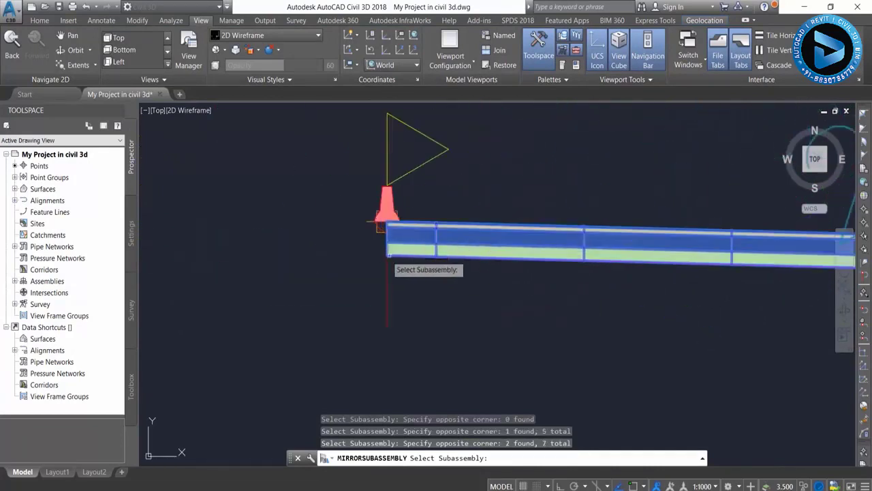
key(Return)
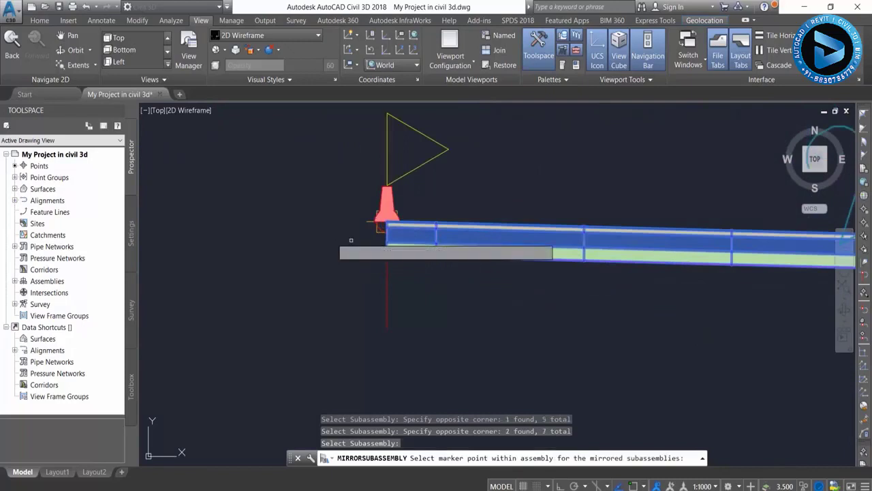
Place the mirrored copies about the assembly's centre marker.
scroll(378, 233, up, 2)
scroll(378, 232, up, 2)
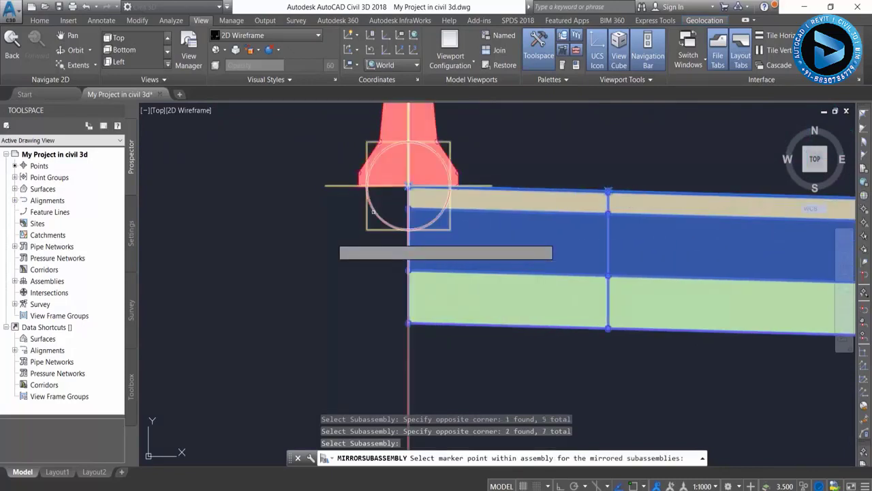
click(408, 186)
click(408, 185)
scroll(386, 212, down, 5)
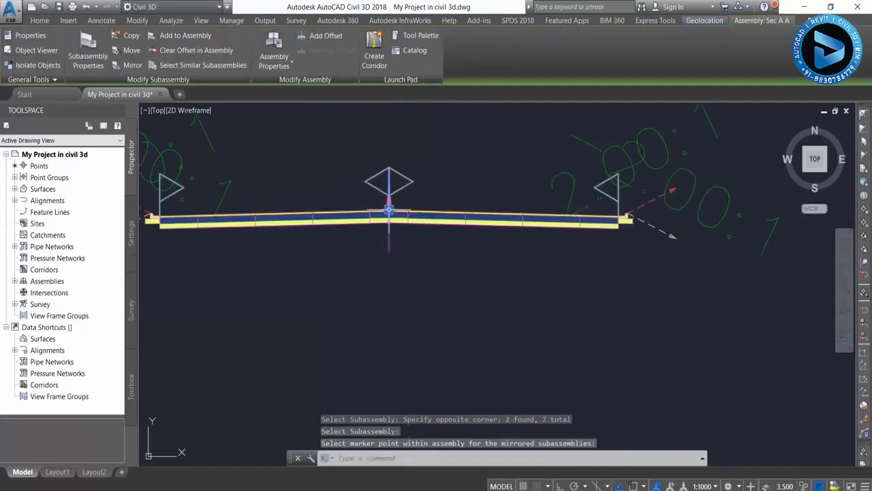
middle_drag(405, 263, 545, 284)
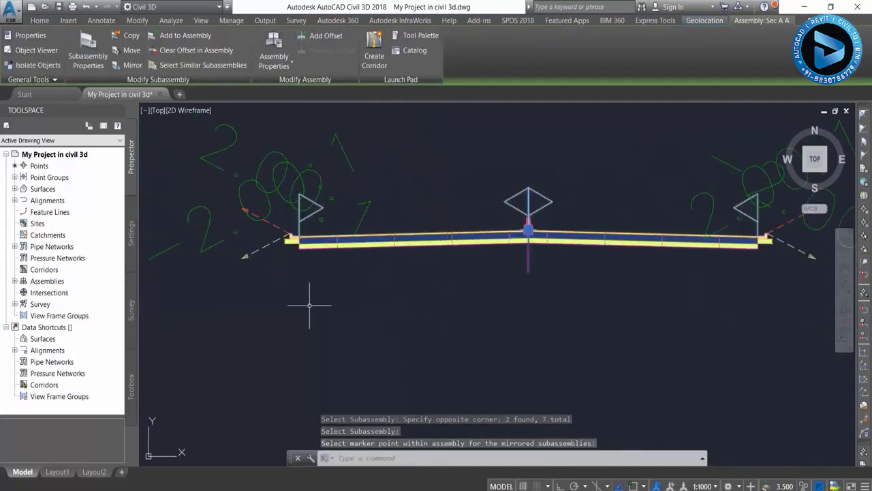
middle_drag(454, 304, 418, 318)
scroll(418, 317, down, 2)
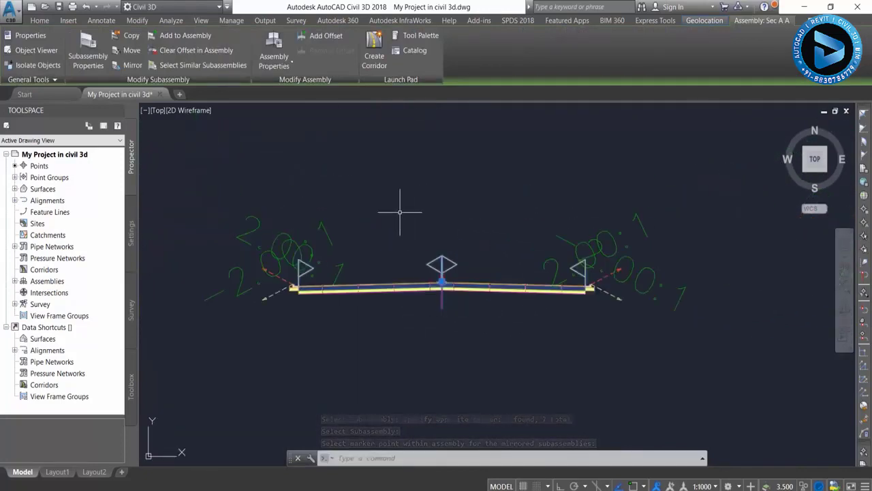
scroll(509, 317, up, 3)
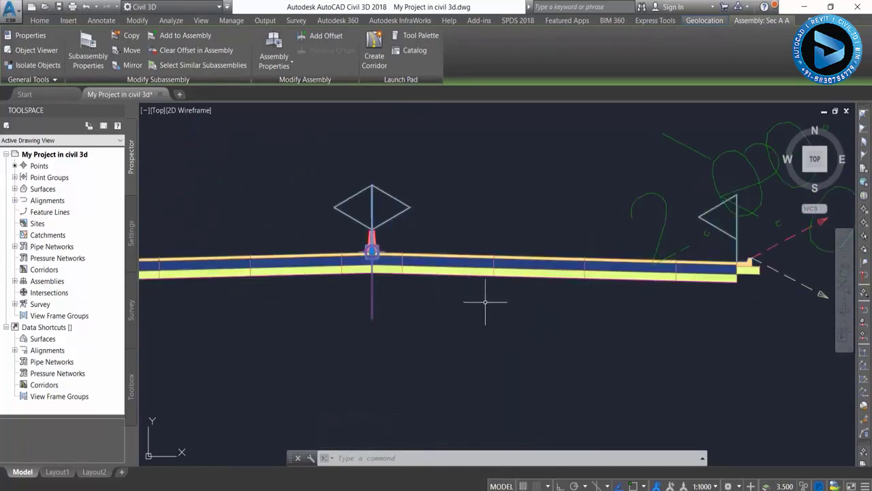
middle_drag(302, 356, 425, 345)
scroll(313, 297, down, 2)
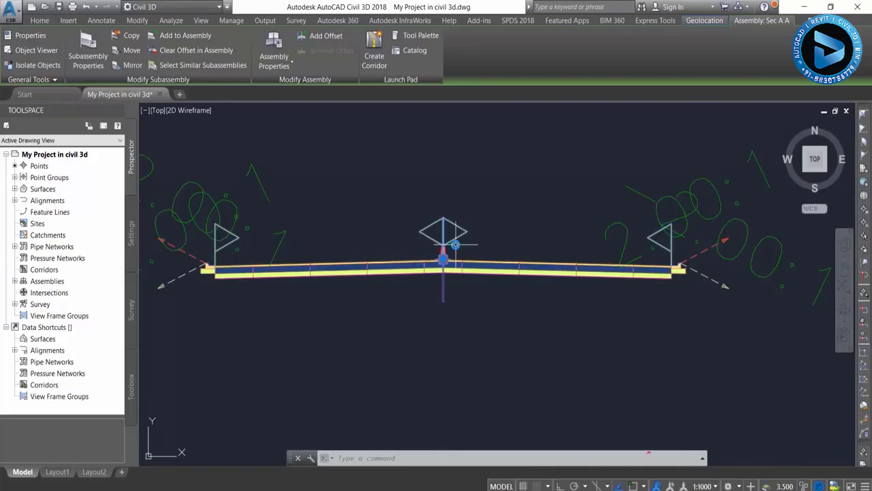
scroll(455, 243, up, 2)
scroll(432, 241, up, 6)
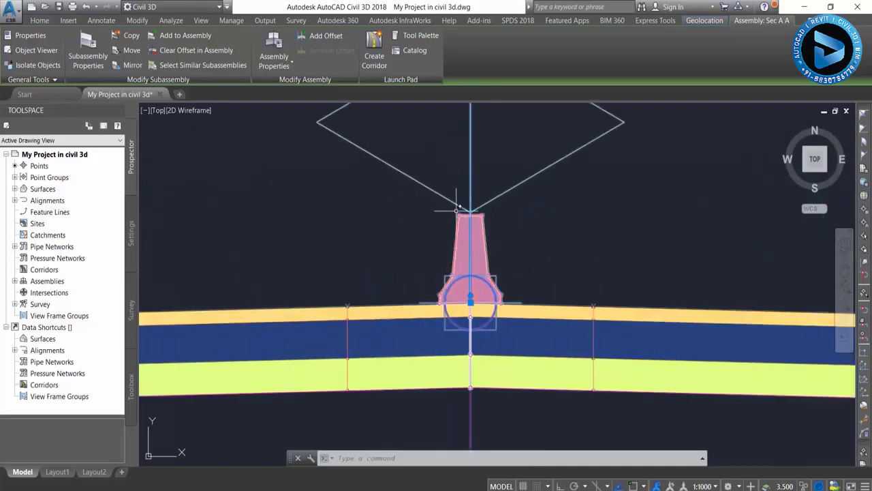
scroll(457, 218, down, 4)
scroll(464, 252, up, 2)
scroll(473, 249, up, 2)
scroll(482, 312, down, 5)
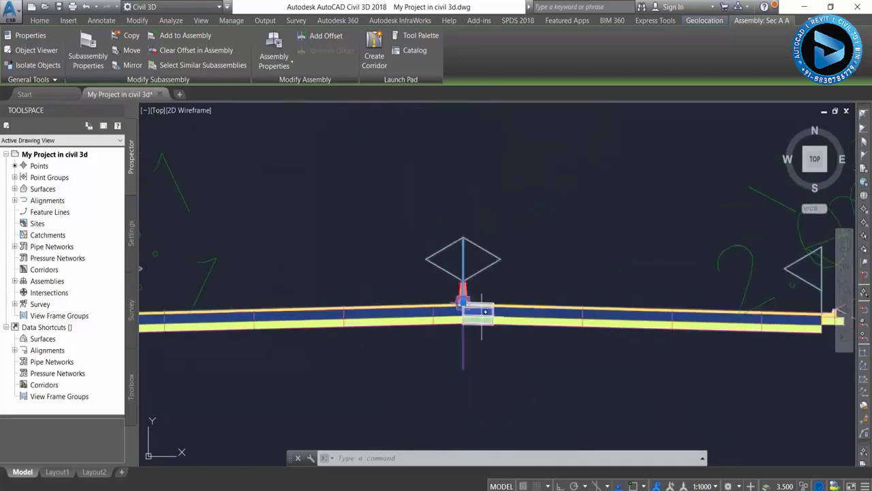
middle_drag(482, 311, 295, 295)
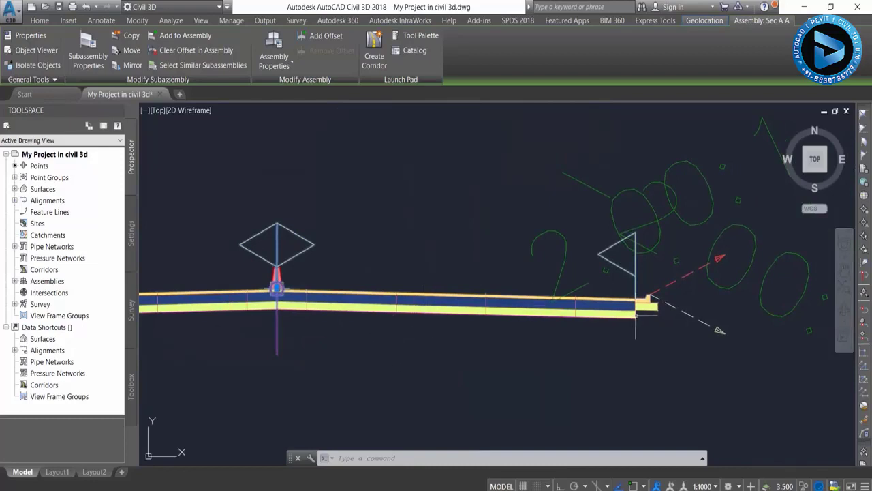
scroll(638, 312, up, 4)
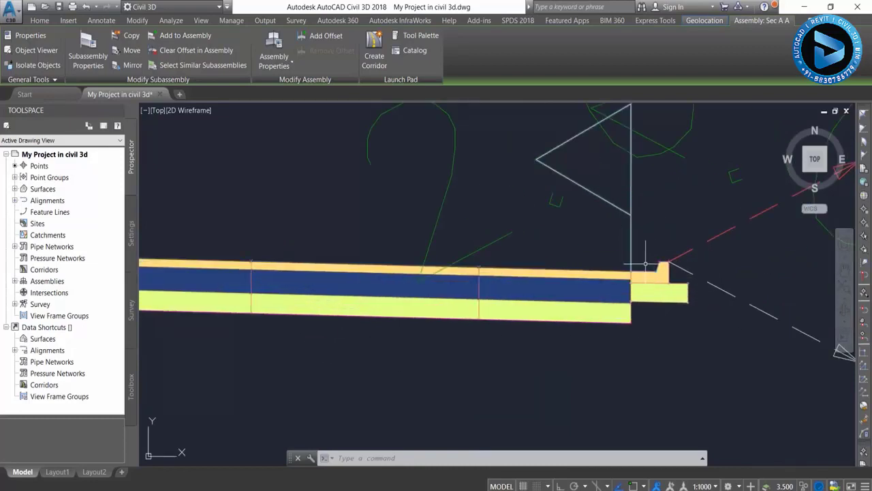
scroll(633, 239, down, 2)
scroll(628, 230, down, 1)
scroll(620, 225, down, 1)
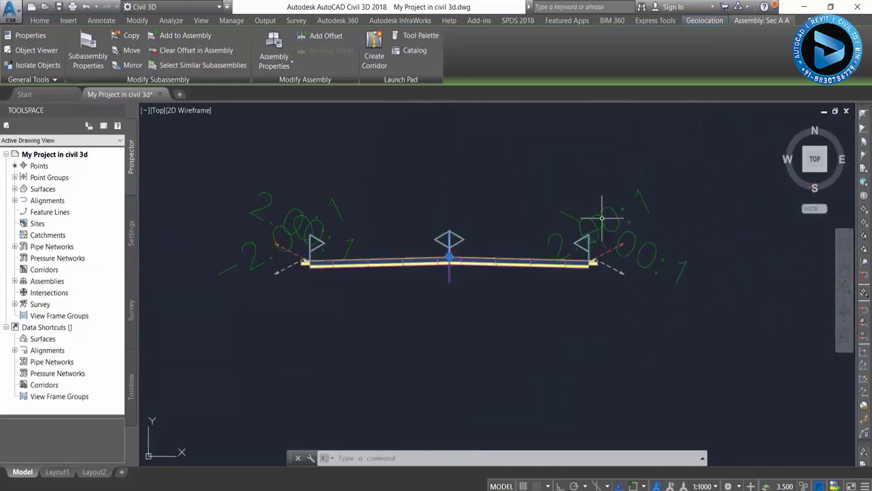
scroll(620, 261, up, 4)
middle_drag(502, 249, 770, 272)
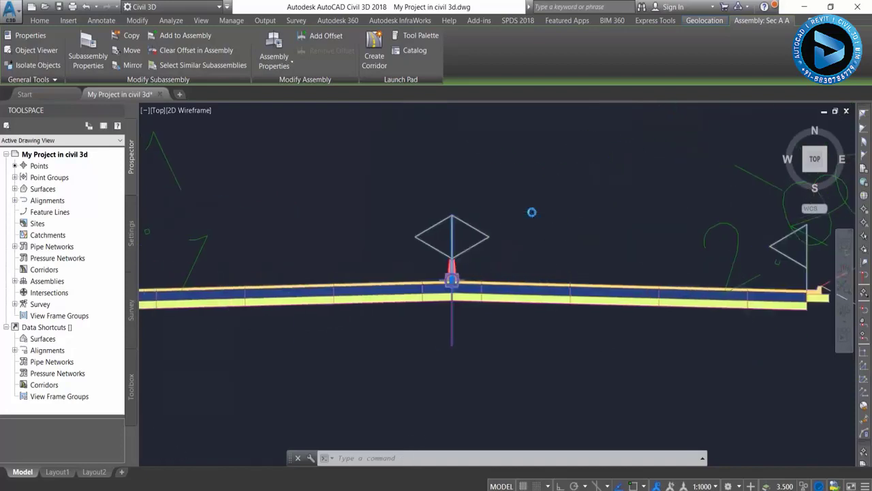
scroll(513, 190, down, 4)
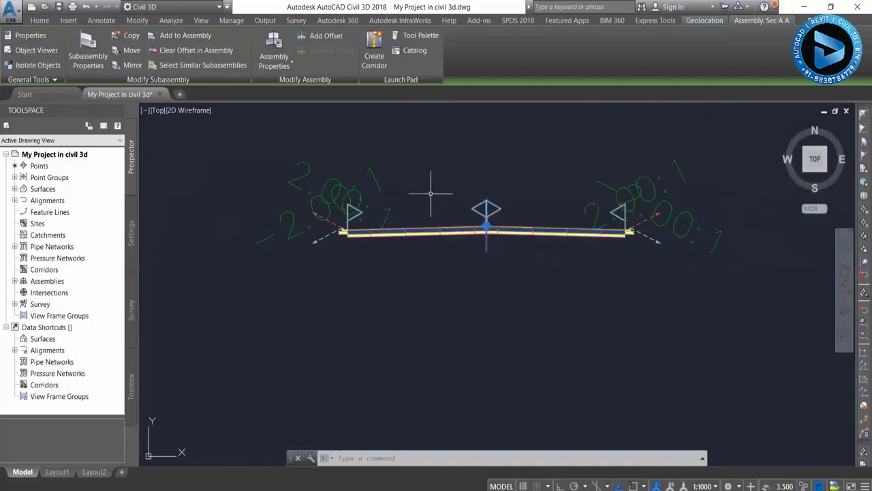
middle_drag(411, 184, 403, 256)
scroll(402, 252, down, 2)
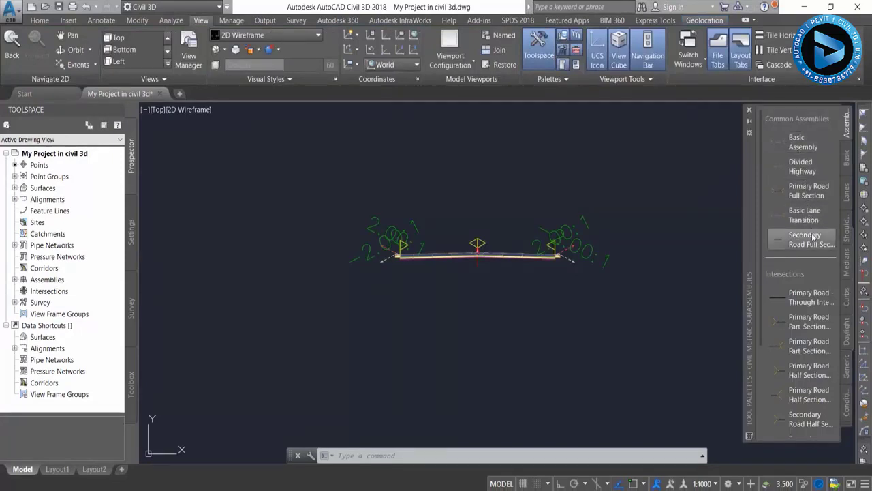
Start placing a Basic Assembly from the tool palette, then cancel it.
click(807, 147)
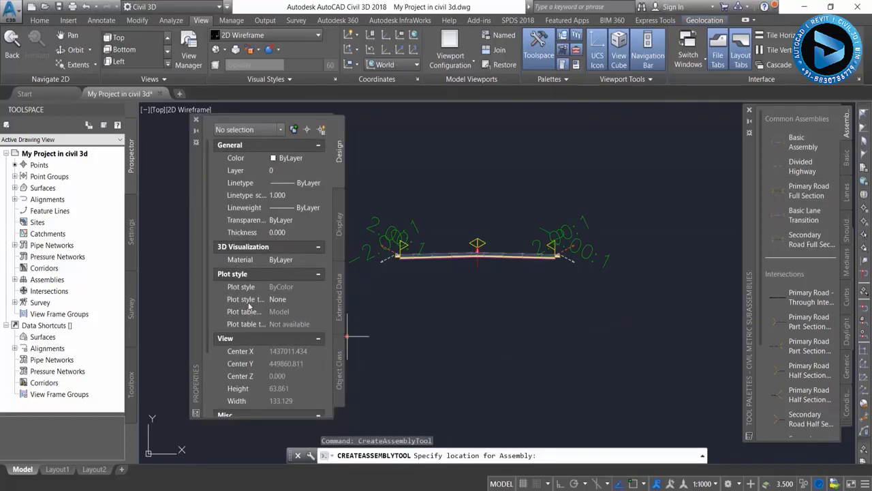
scroll(250, 306, down, 3)
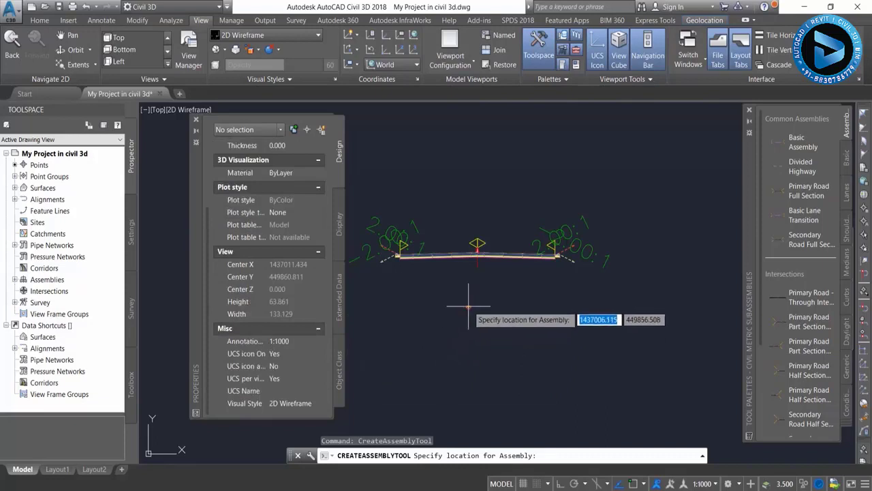
scroll(476, 312, up, 1)
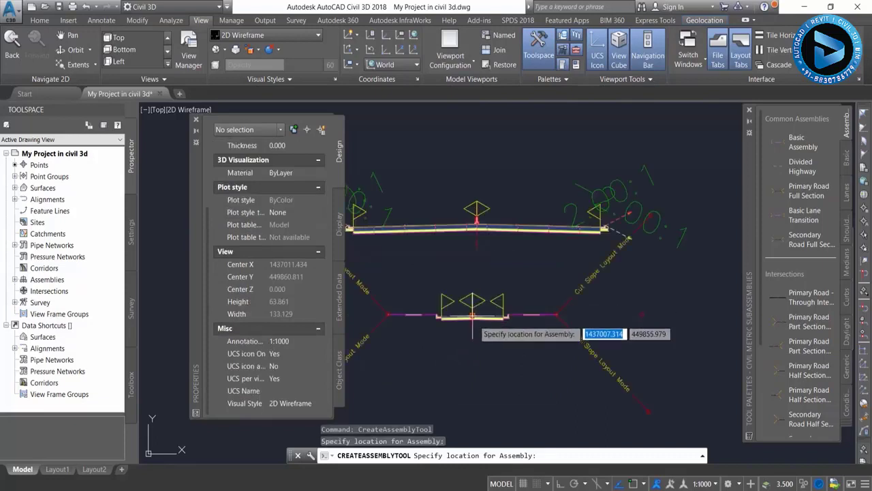
scroll(466, 327, up, 2)
scroll(505, 338, down, 3)
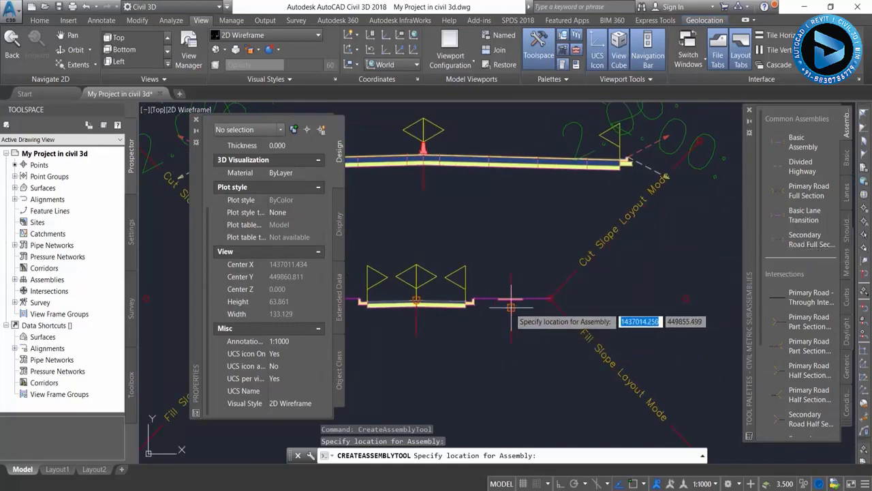
scroll(511, 298, up, 2)
scroll(584, 278, up, 2)
scroll(641, 228, down, 1)
scroll(641, 228, down, 1)
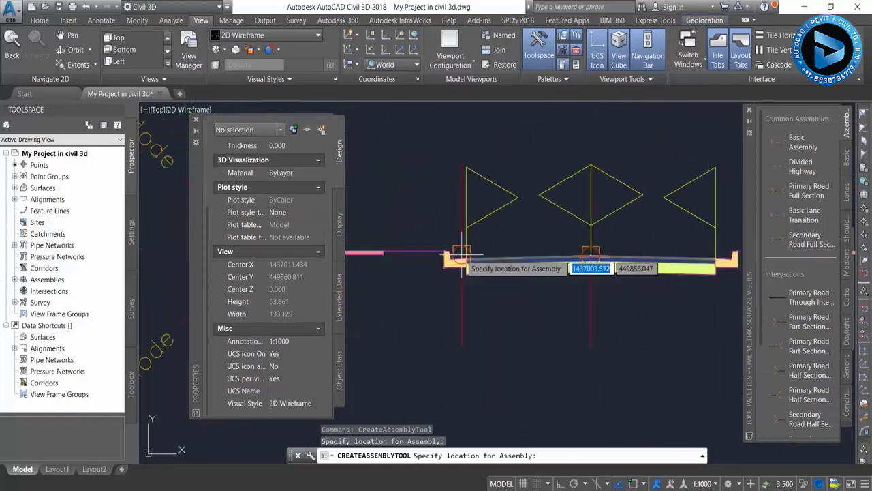
key(Escape)
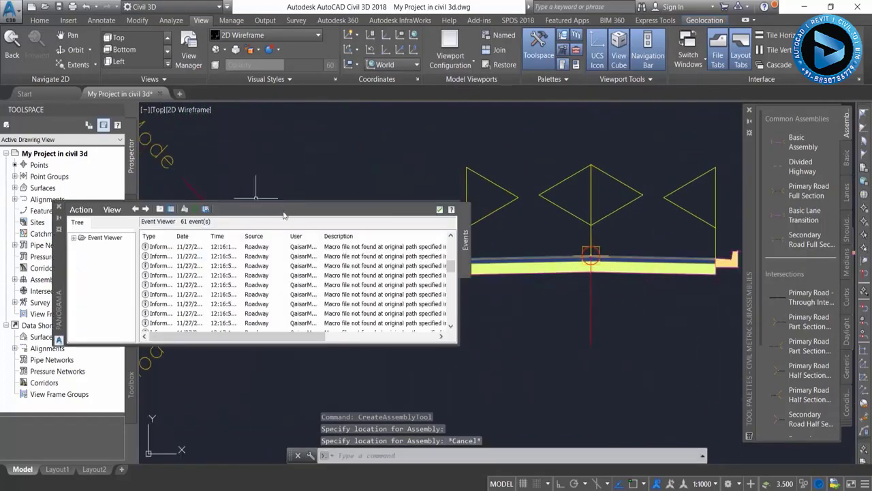
Close the Event Viewer and centre the second road assembly in view.
click(60, 208)
scroll(409, 208, down, 2)
scroll(325, 261, down, 1)
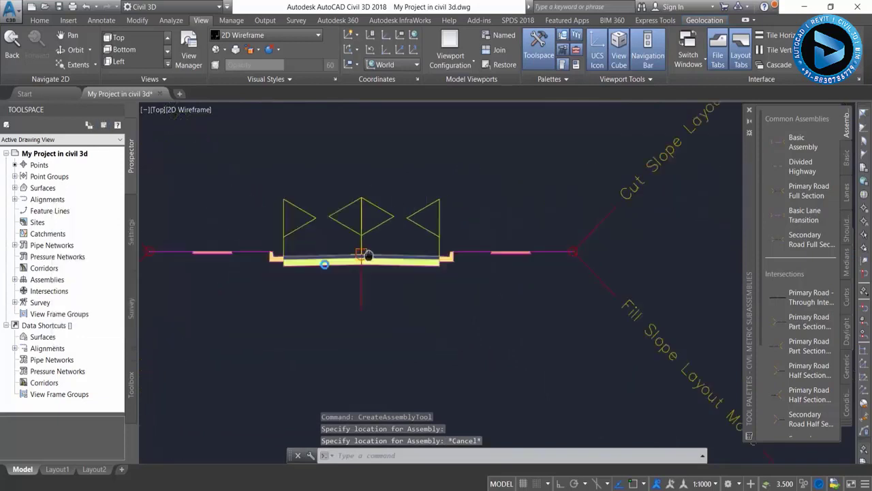
mouse_move(324, 261)
middle_down()
mouse_move(282, 288)
mouse_move(449, 272)
middle_up()
scroll(451, 243, up, 2)
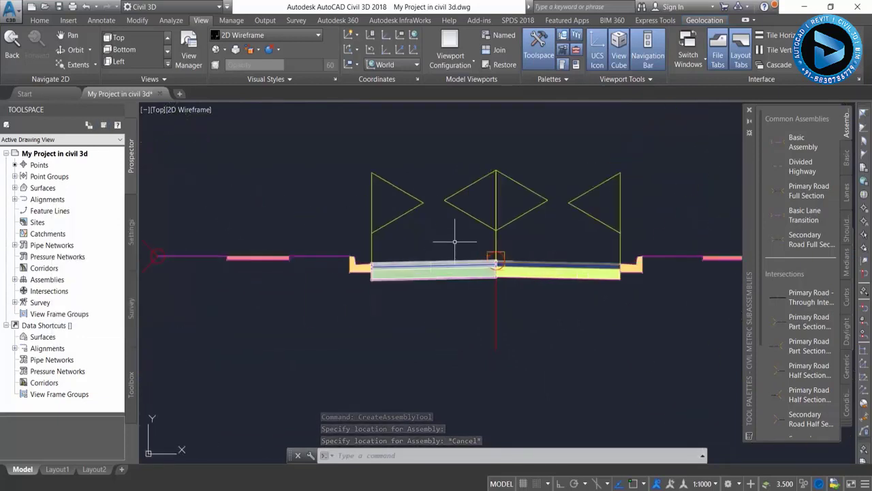
Open the left lane subassembly's properties and set its width to 10 m.
double_click(436, 269)
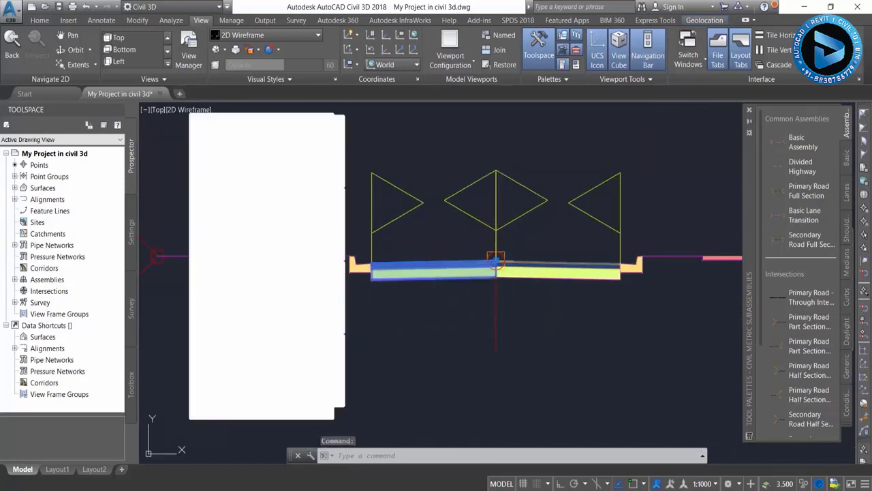
scroll(325, 312, down, 5)
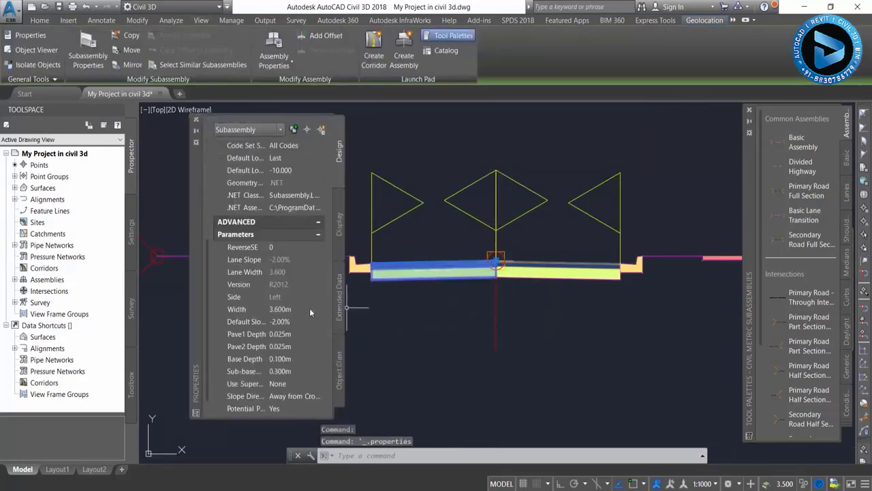
click(299, 310)
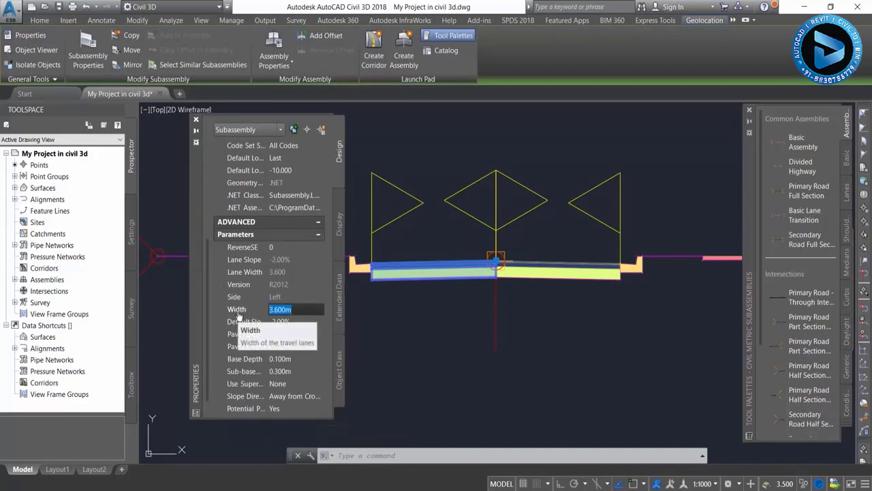
text(10.)
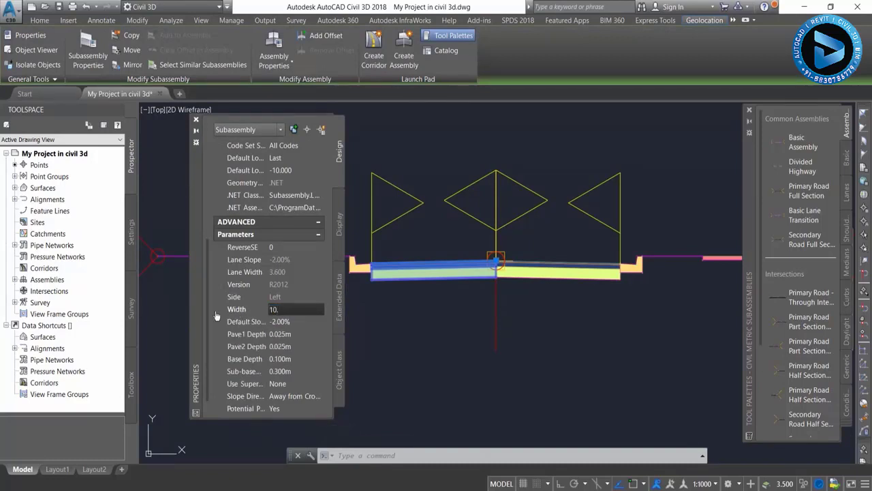
click(292, 321)
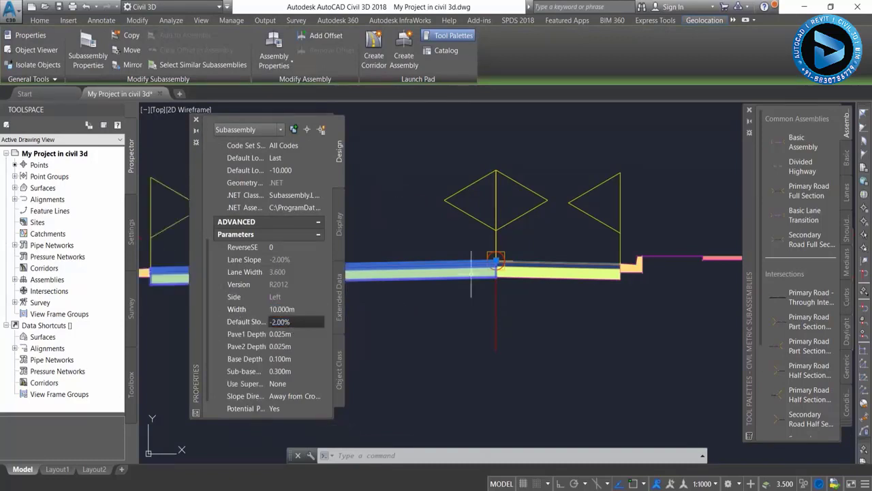
Set Pave1 Depth 0.005m, Pave2 Depth 0.125m and Base Depth 0.350m.
click(297, 334)
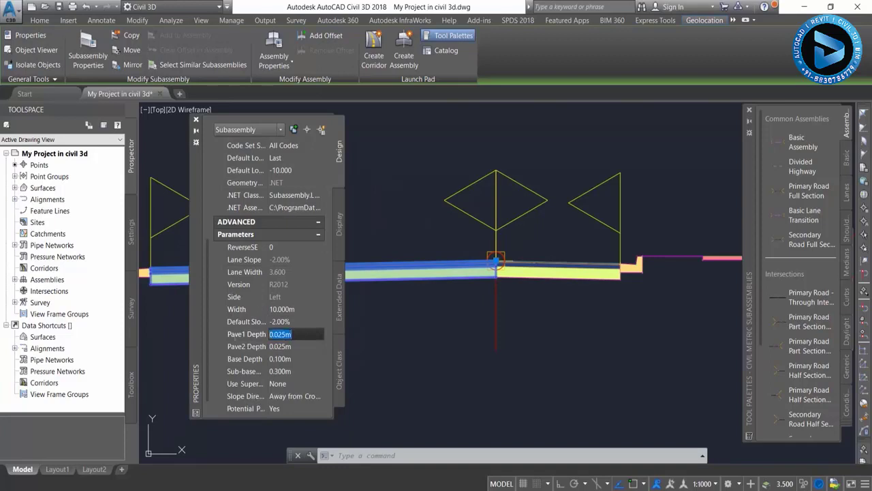
text(0.0)
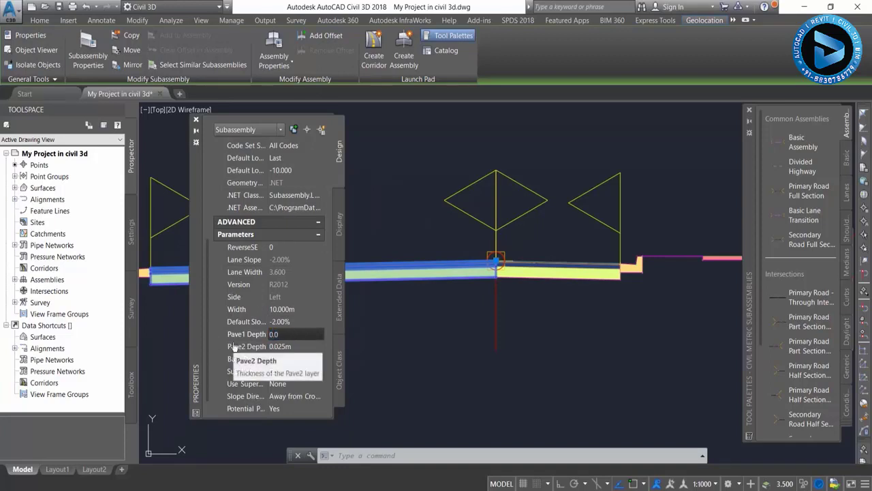
click(301, 347)
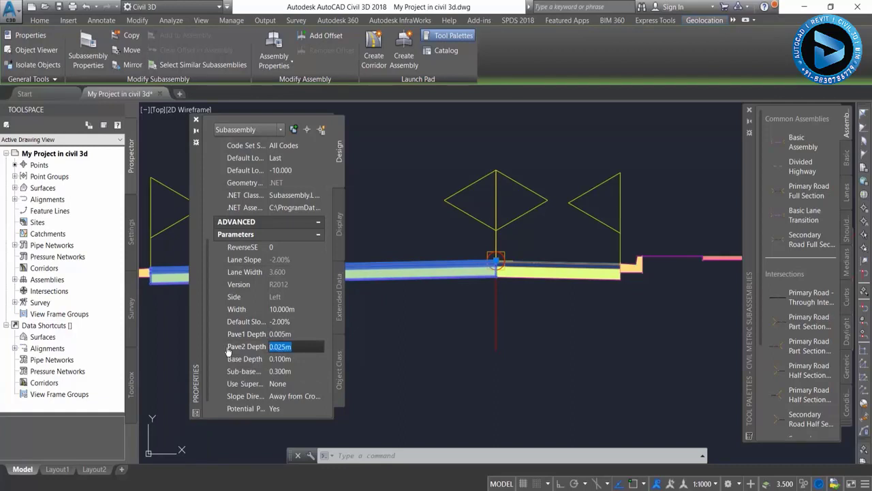
text(0)
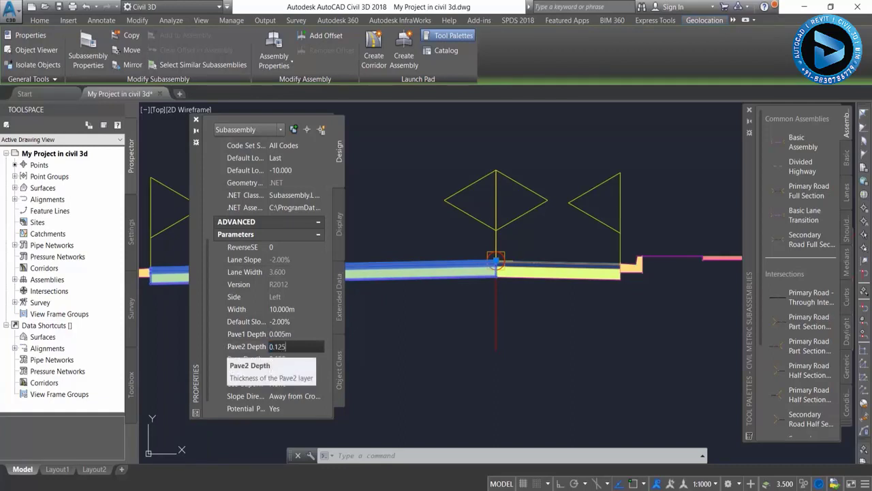
click(280, 359)
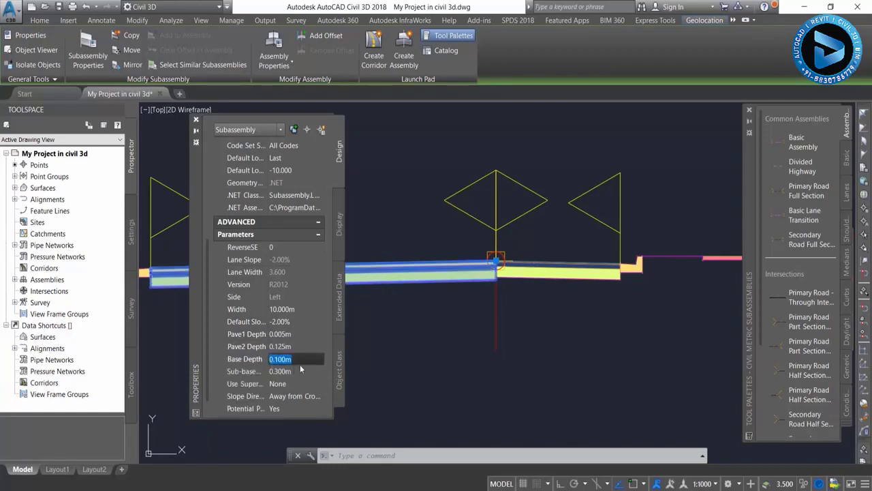
text(0.35)
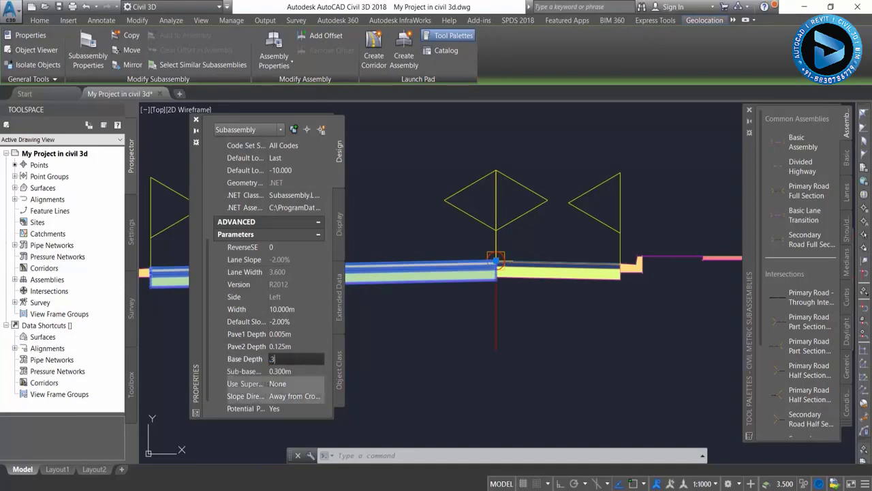
click(288, 372)
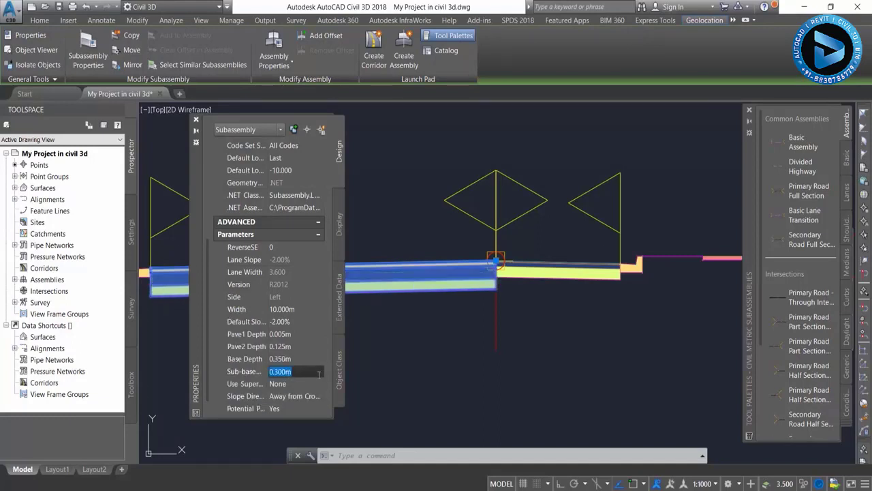
scroll(292, 382, down, 1)
scroll(526, 301, down, 2)
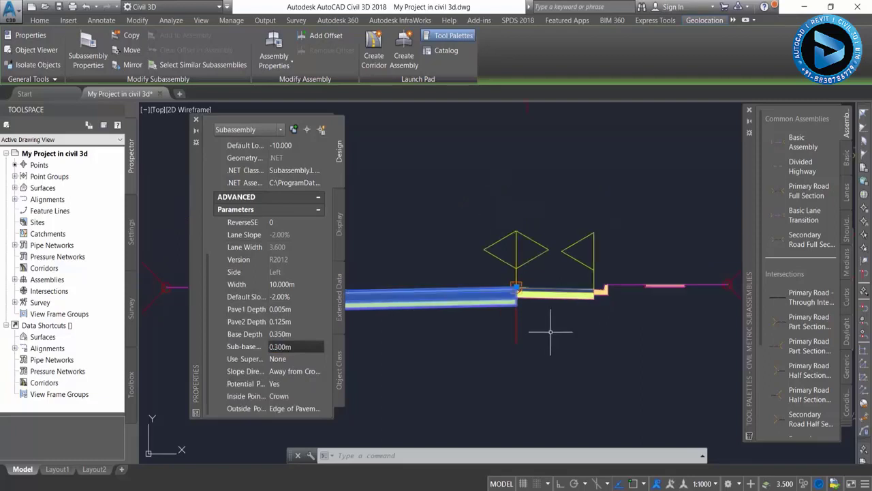
scroll(469, 324, down, 2)
scroll(468, 324, up, 3)
scroll(462, 264, down, 4)
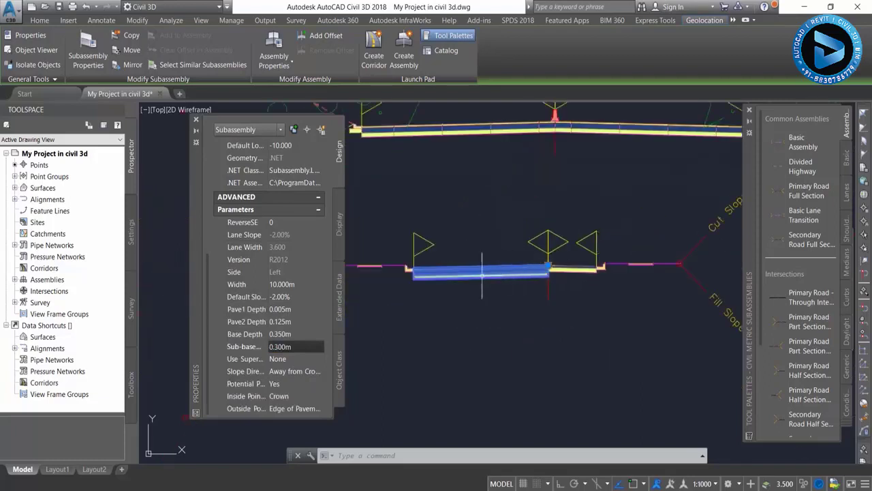
scroll(538, 299, up, 1)
scroll(528, 307, up, 2)
middle_drag(445, 309, 532, 297)
scroll(533, 296, up, 5)
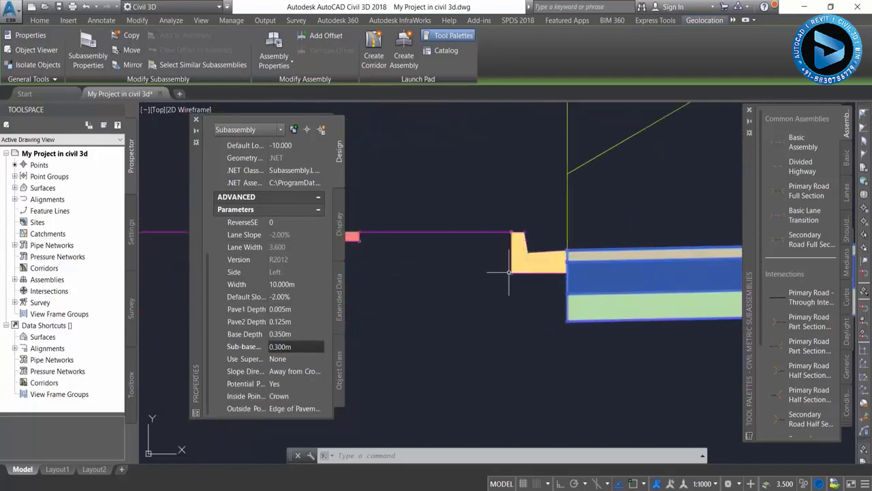
click(504, 290)
click(520, 272)
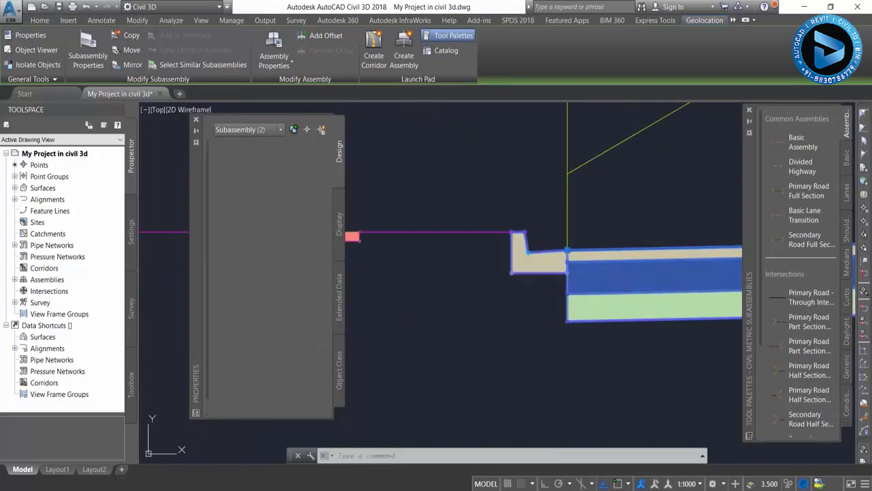
key(Escape)
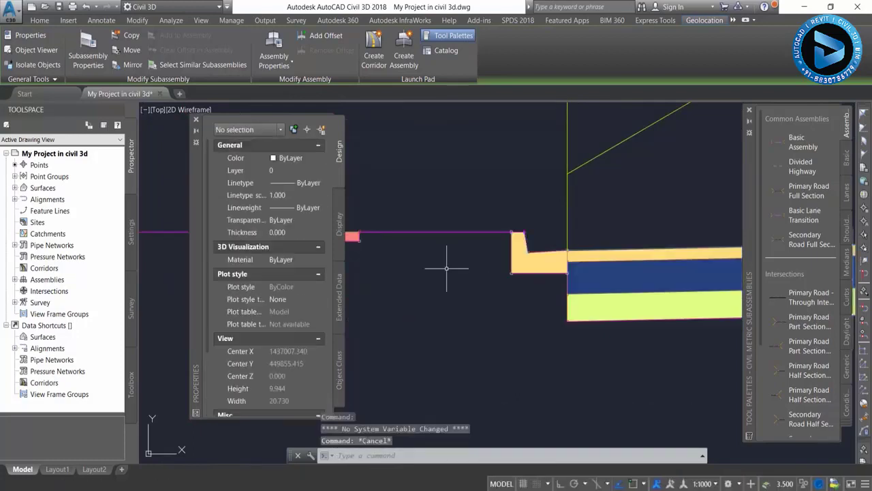
click(543, 279)
click(504, 278)
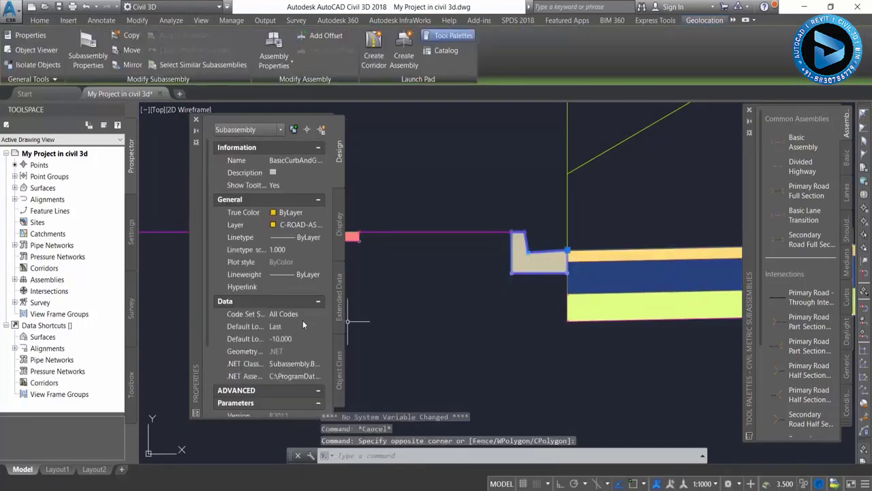
scroll(303, 327, down, 5)
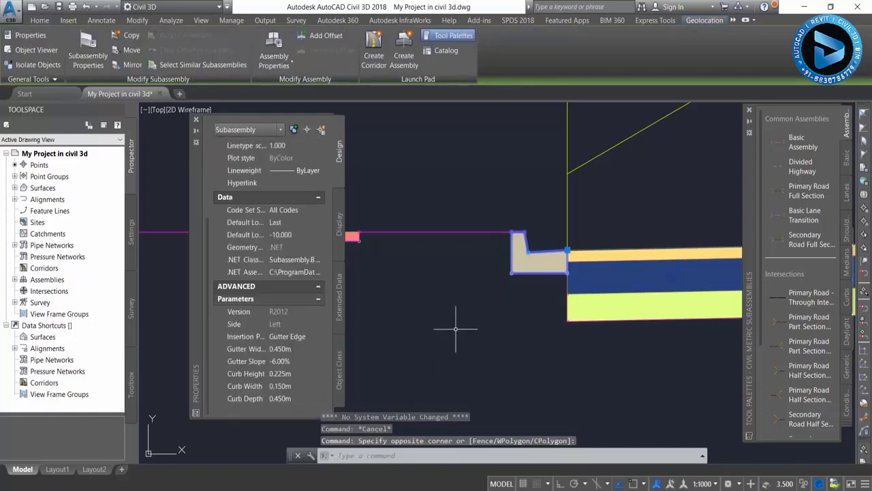
scroll(452, 317, down, 3)
scroll(538, 303, down, 3)
scroll(538, 298, up, 5)
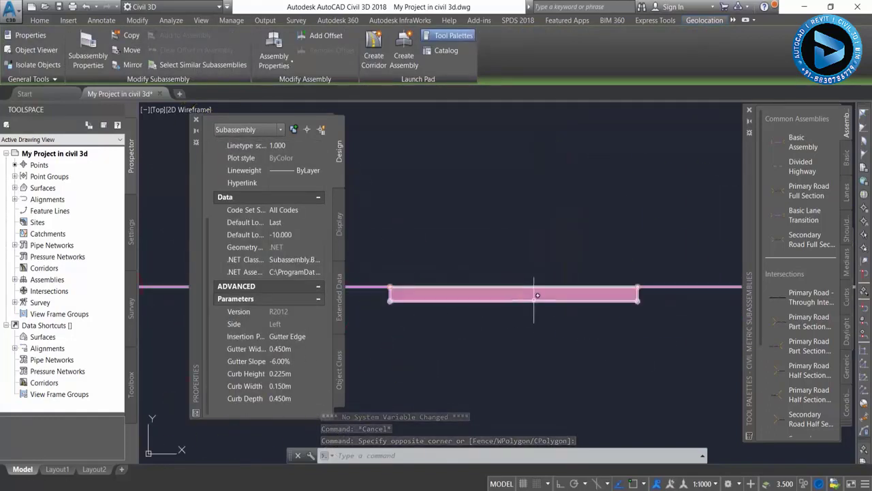
click(530, 297)
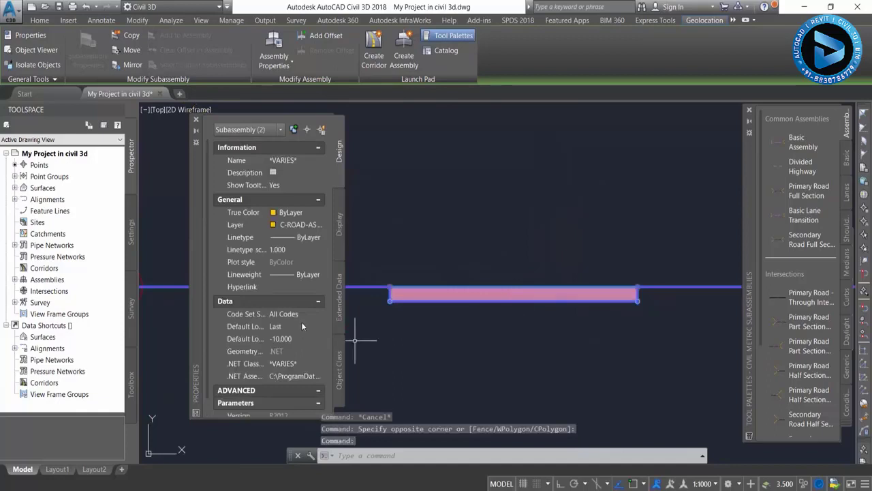
scroll(301, 322, down, 1)
scroll(302, 320, down, 1)
scroll(554, 349, down, 3)
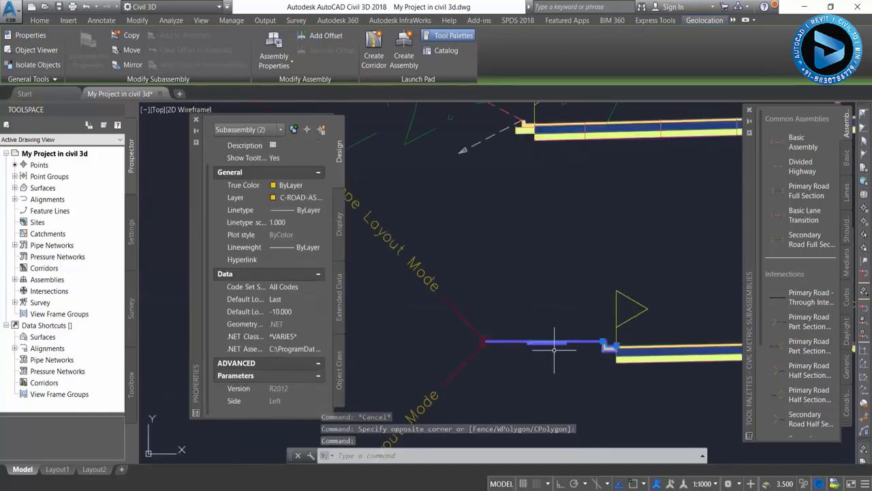
scroll(704, 343, up, 2)
scroll(611, 296, down, 2)
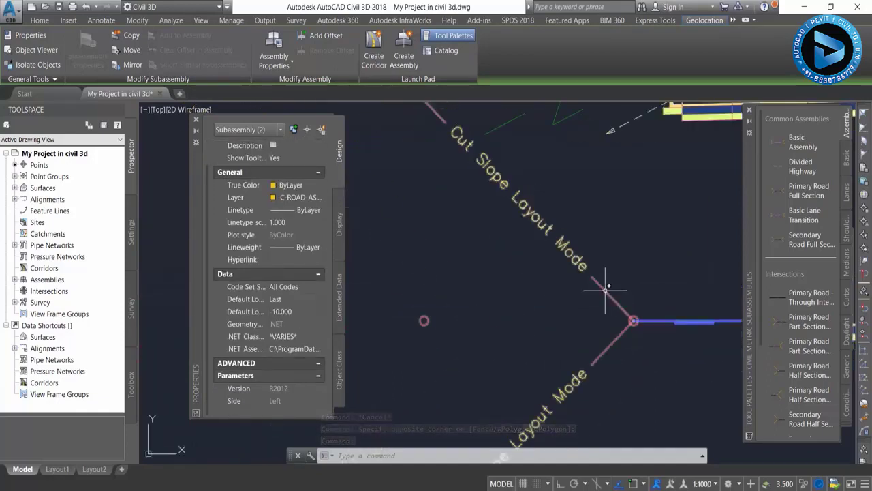
click(605, 290)
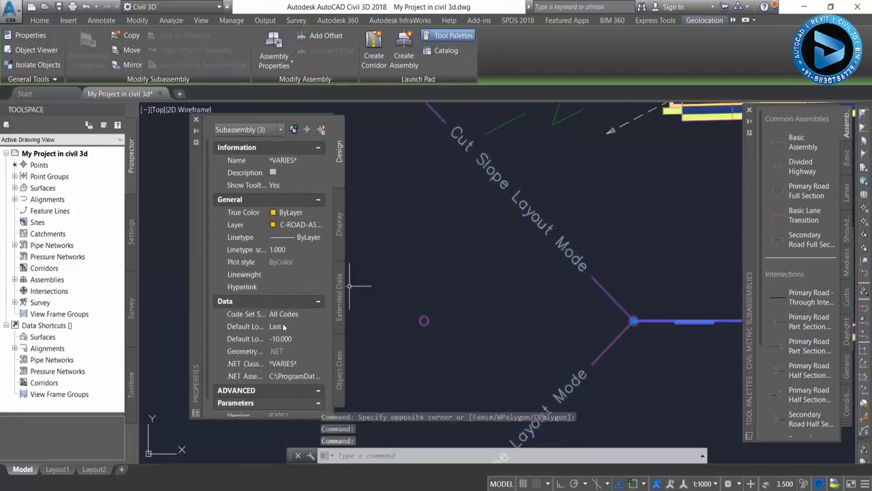
scroll(283, 327, down, 1)
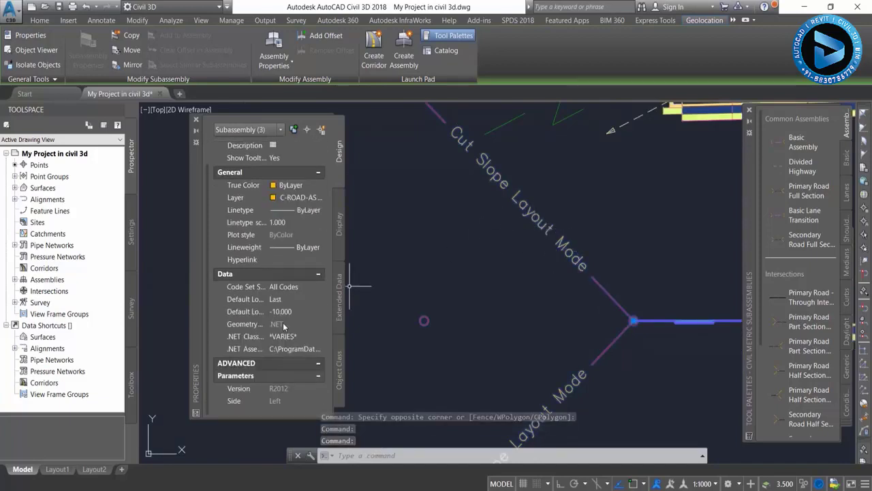
click(295, 312)
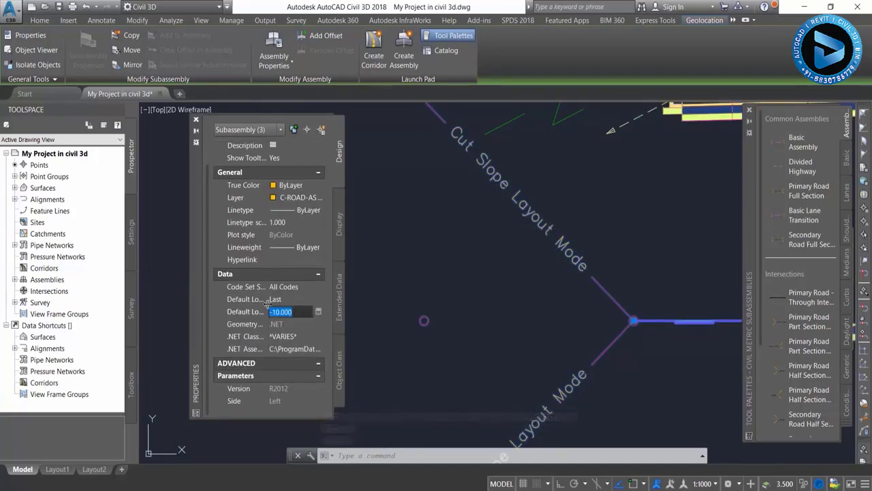
key(Escape)
key(Escape)
Select the daylight subassembly, set Fill Slope 3.00:1 and Foreslope 2.00:1, then deselect.
scroll(477, 272, down, 4)
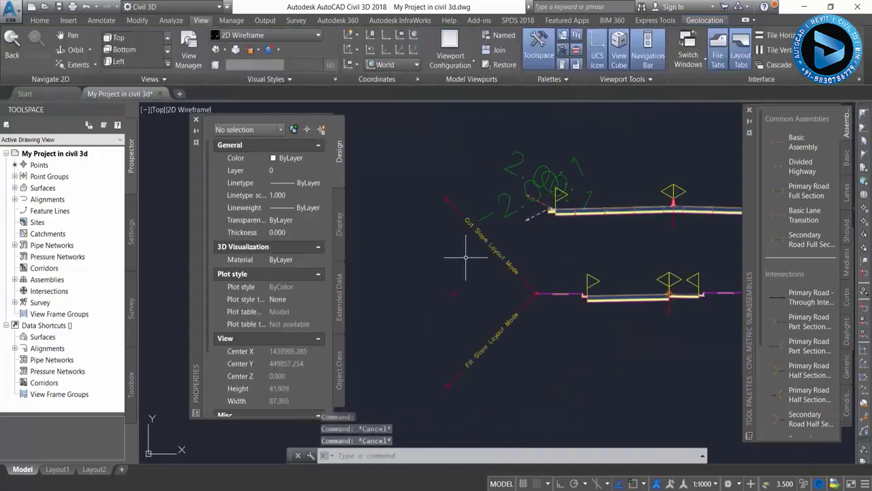
click(474, 224)
scroll(286, 295, down, 5)
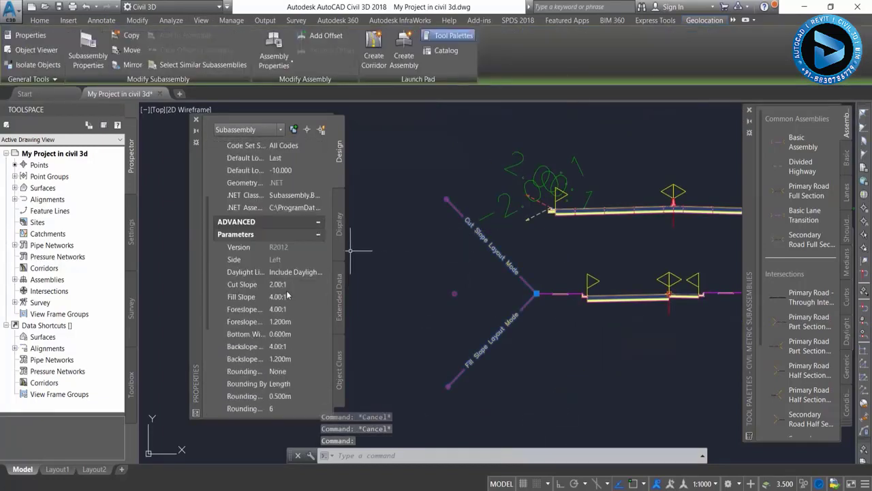
scroll(287, 294, down, 3)
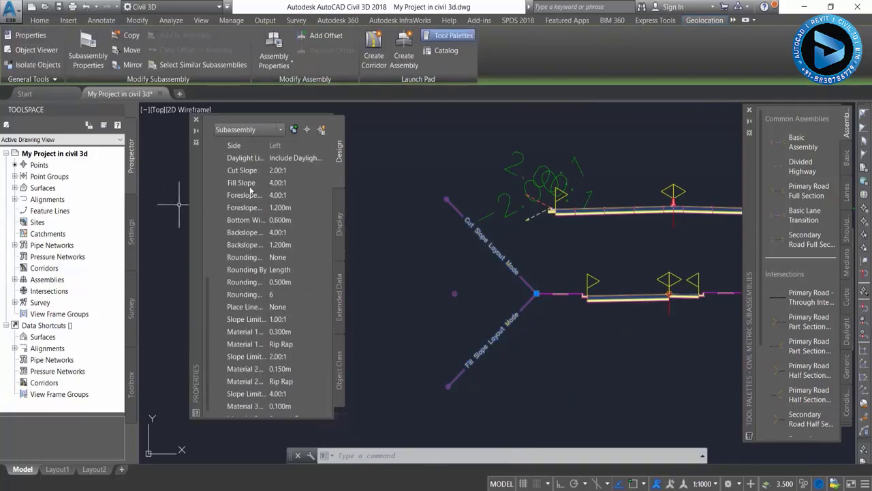
click(273, 182)
text(3)
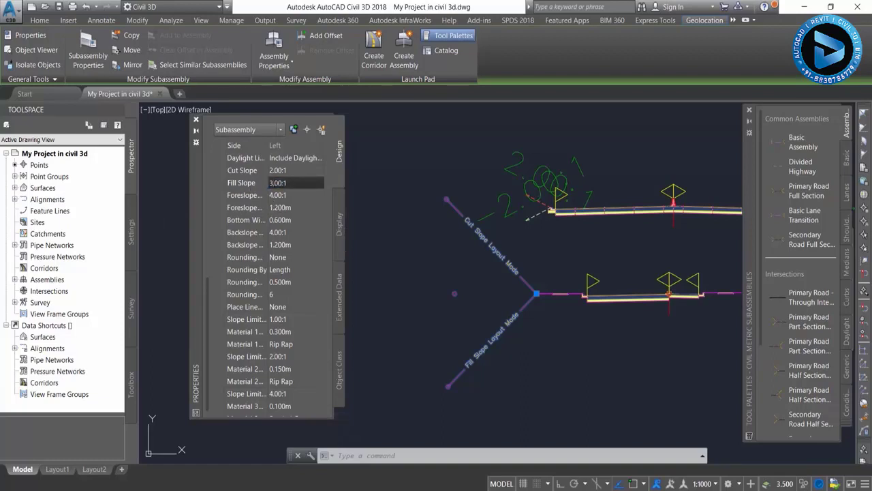
click(252, 197)
text(2)
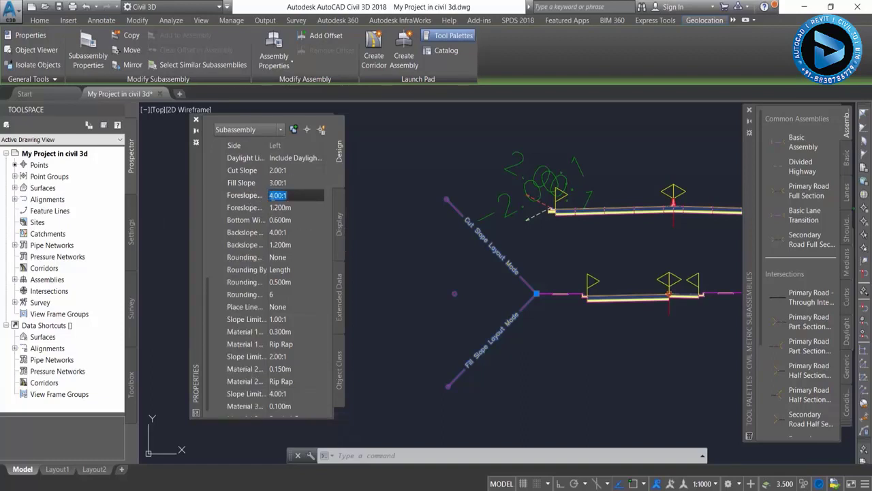
click(280, 209)
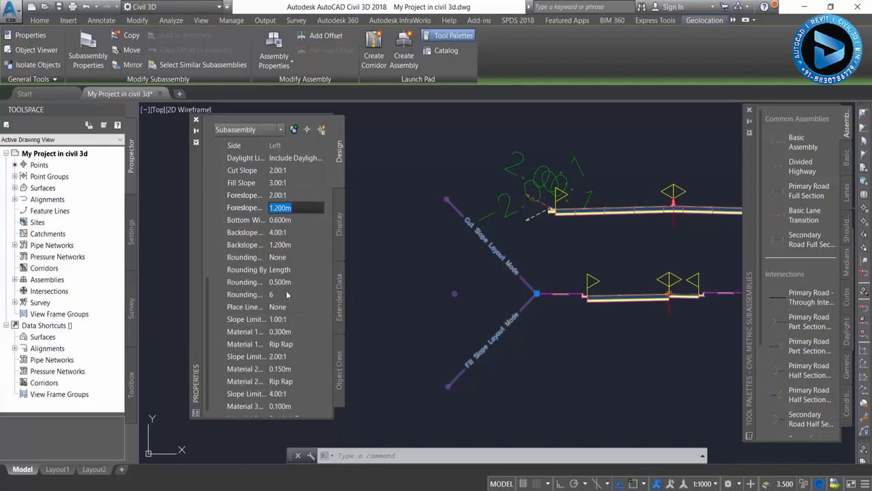
scroll(415, 272, down, 3)
scroll(516, 288, up, 3)
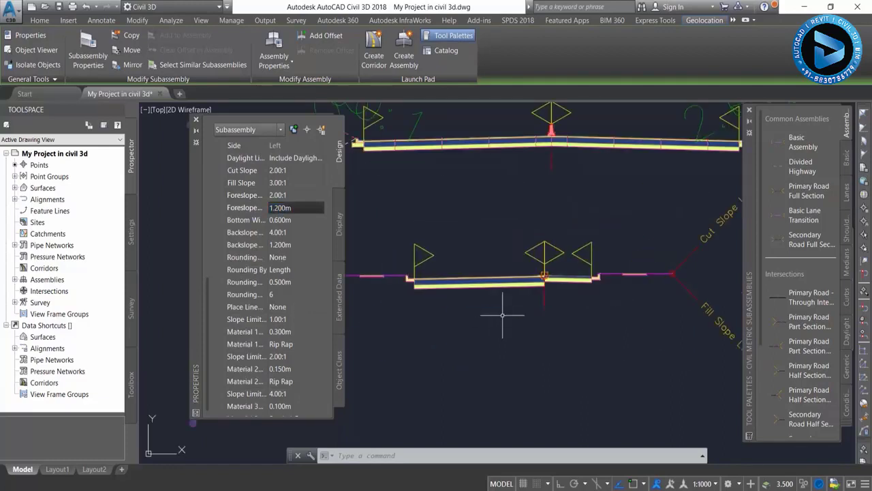
key(Escape)
scroll(586, 300, up, 2)
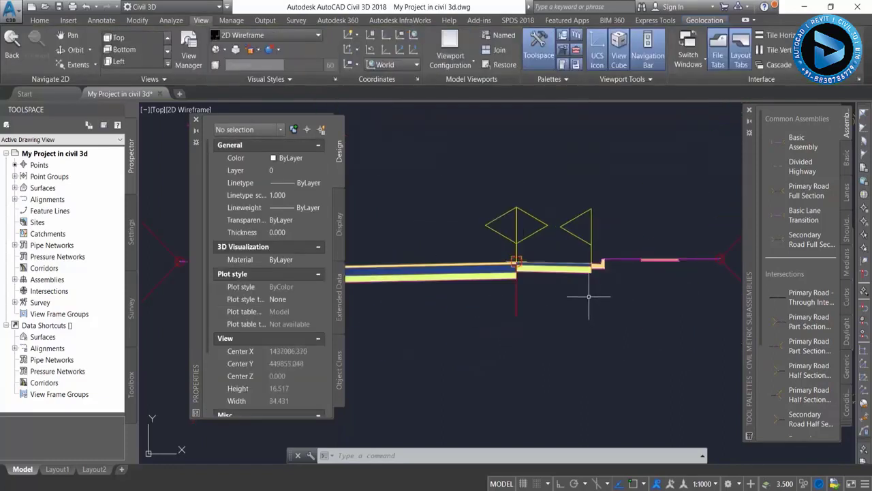
Select the right lane subassembly and confirm its 10.000m width.
click(569, 262)
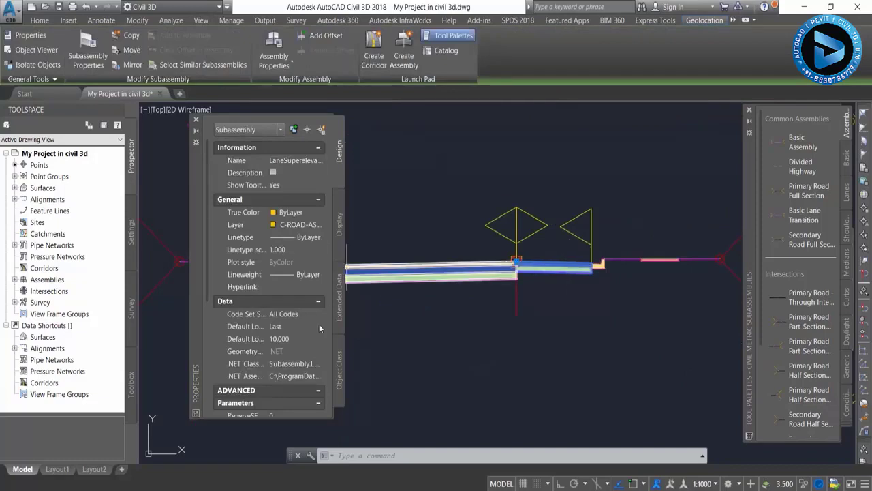
scroll(320, 327, down, 5)
click(298, 296)
text(10)
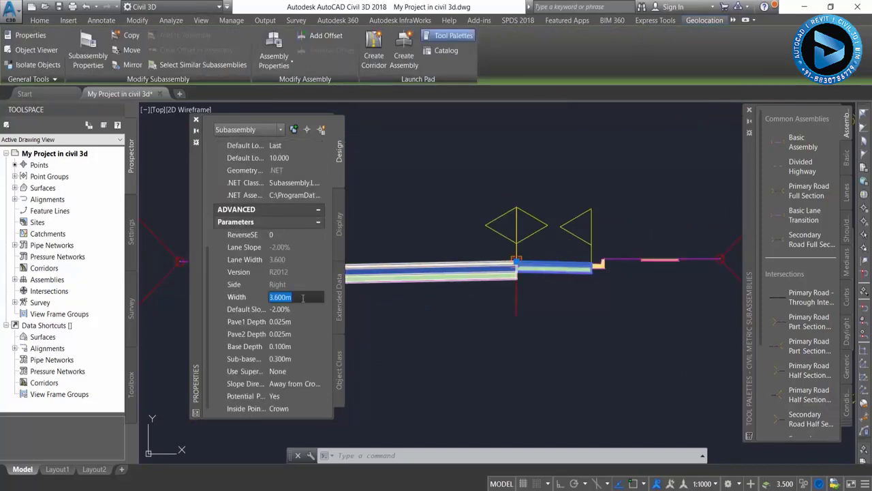
click(298, 310)
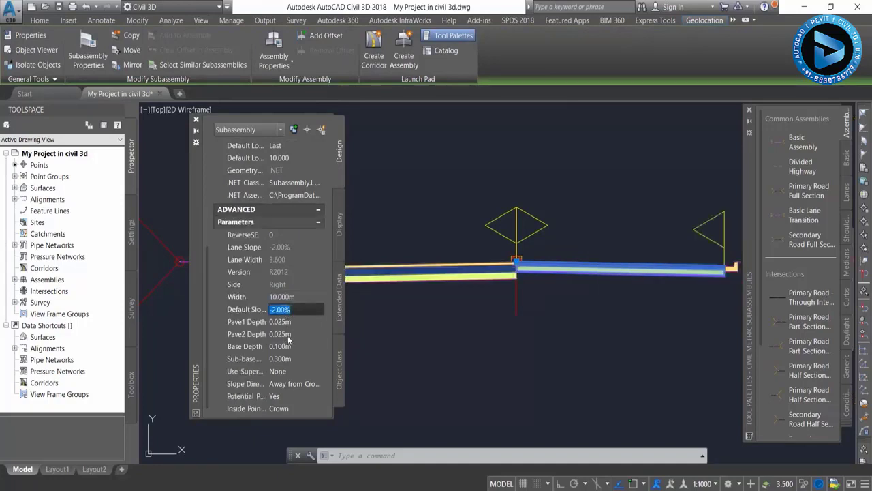
scroll(289, 338, down, 1)
Enter Pave1 Depth 0.005m, Pave2 Depth 0.125m and Base Depth 0.350m, then deselect.
click(307, 309)
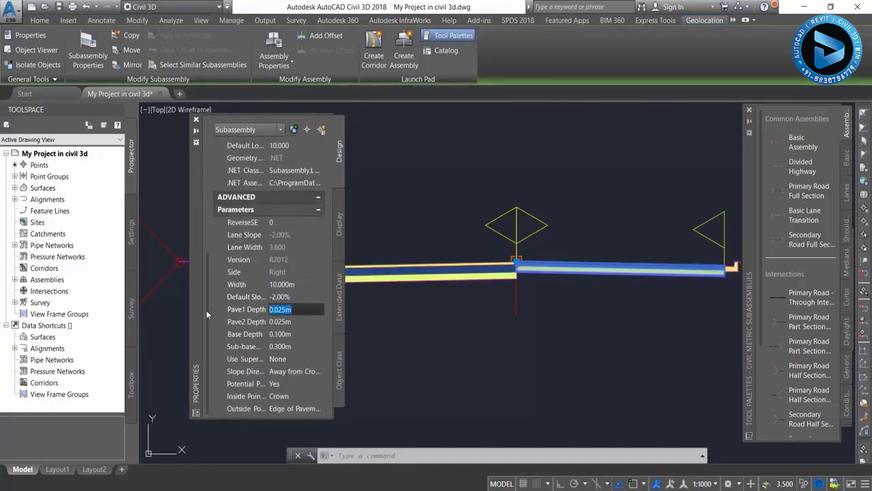
text(0.0)
click(302, 321)
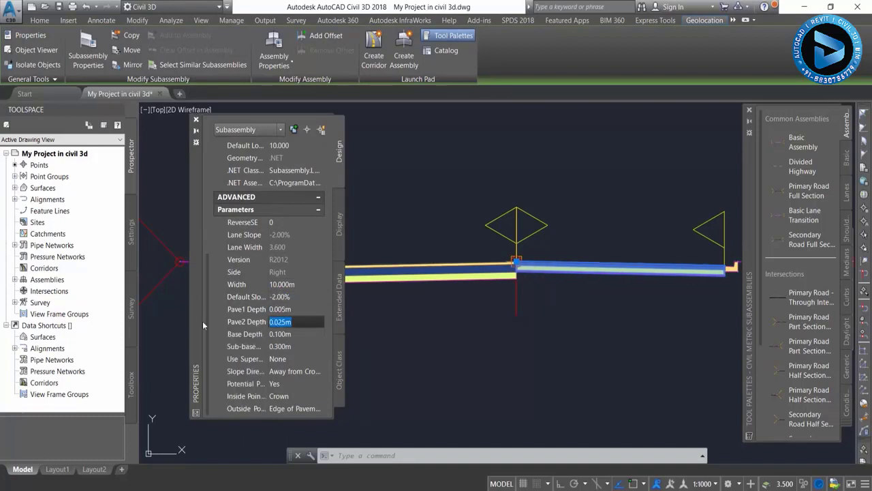
text(0.1)
click(293, 334)
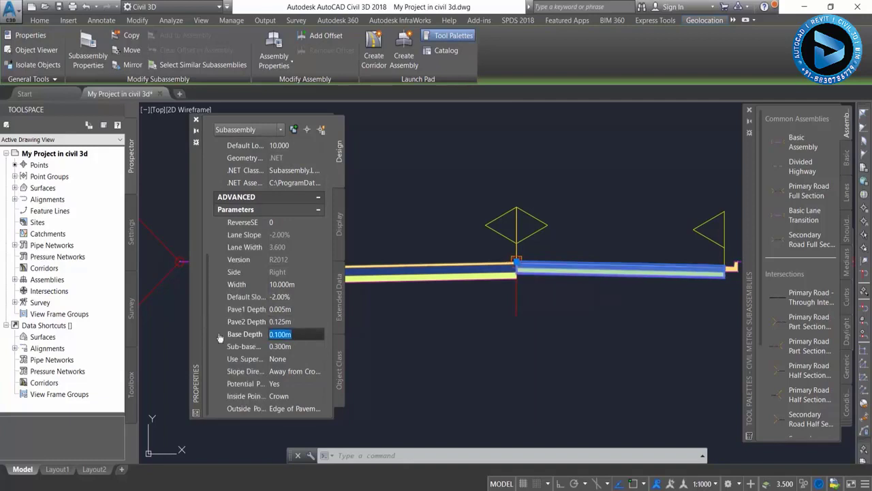
text(0.35)
click(306, 347)
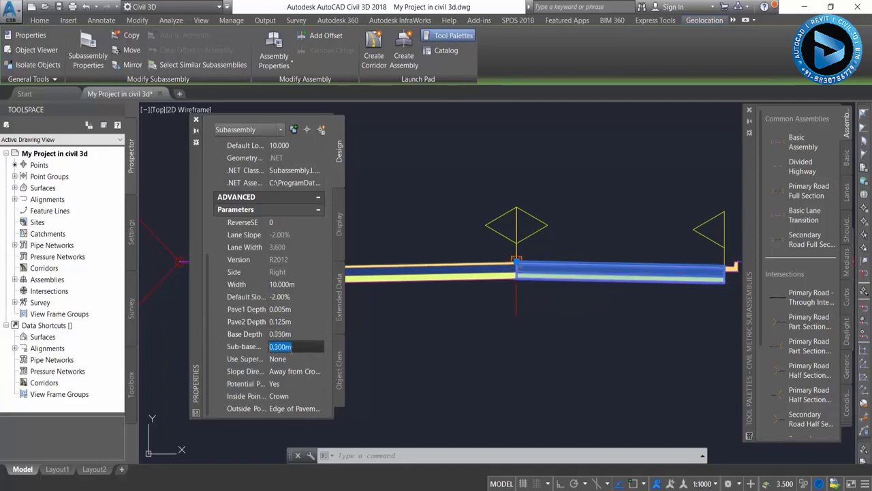
scroll(410, 313, down, 2)
scroll(409, 310, down, 2)
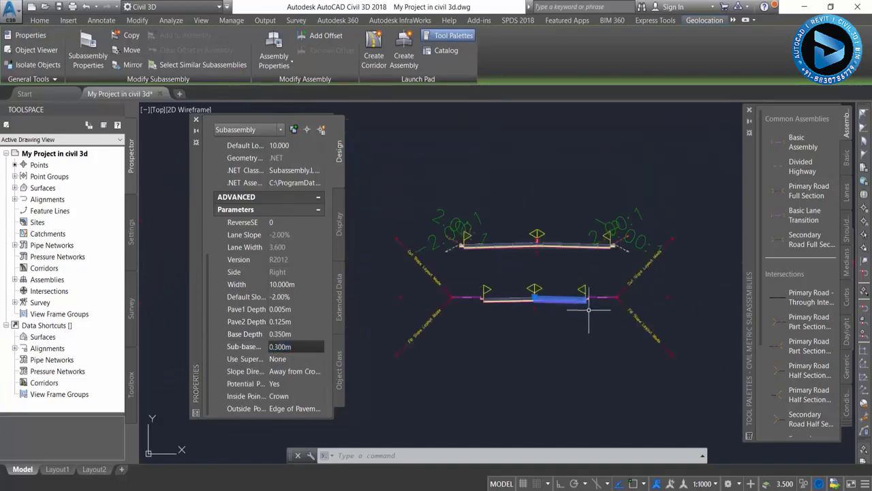
scroll(447, 304, up, 1)
scroll(447, 304, up, 2)
key(Escape)
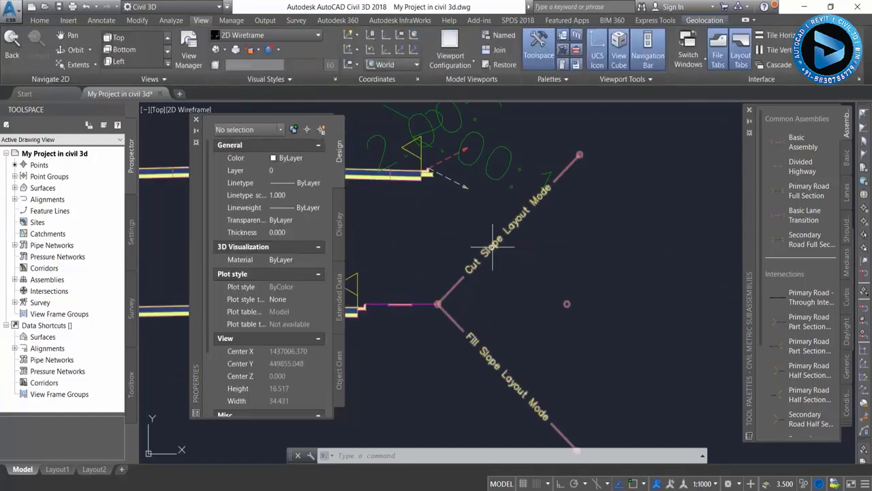
Set the BasicSideSlope subassembly's Fill Slope to 2.00:1 and Foreslope to 3.00:1, then close Properties.
click(492, 247)
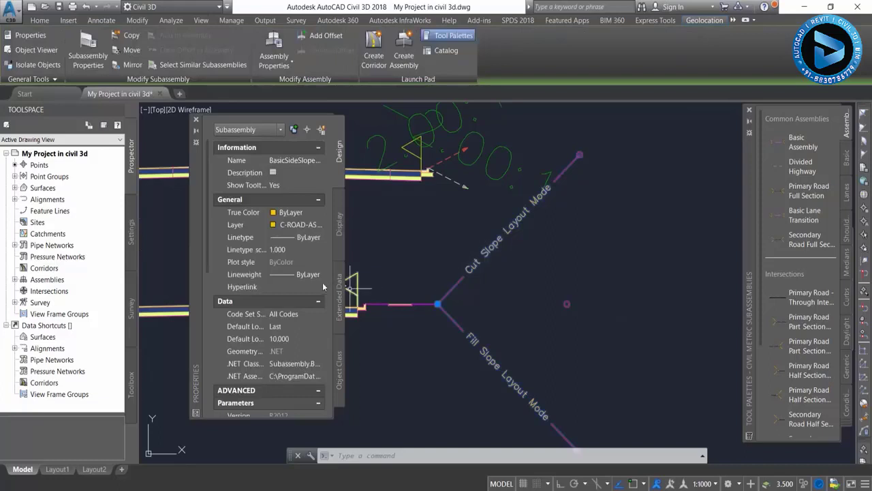
scroll(288, 307, down, 3)
scroll(287, 308, down, 3)
scroll(280, 225, up, 1)
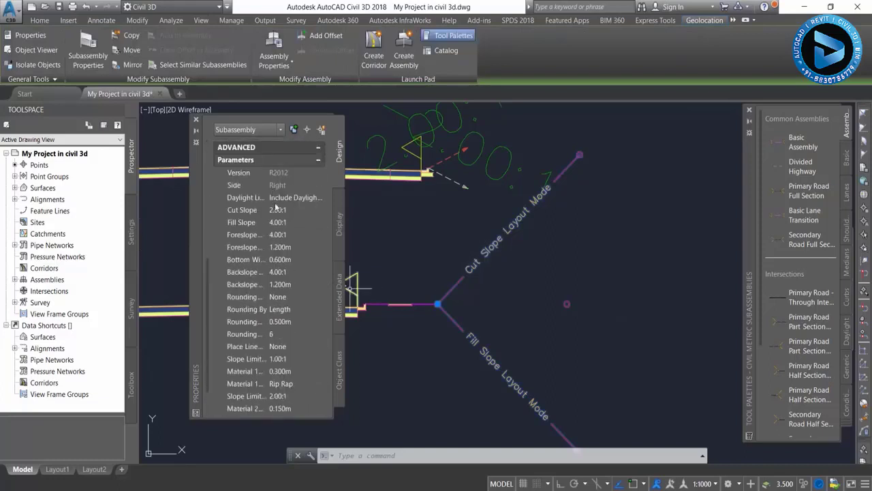
click(273, 222)
text(2)
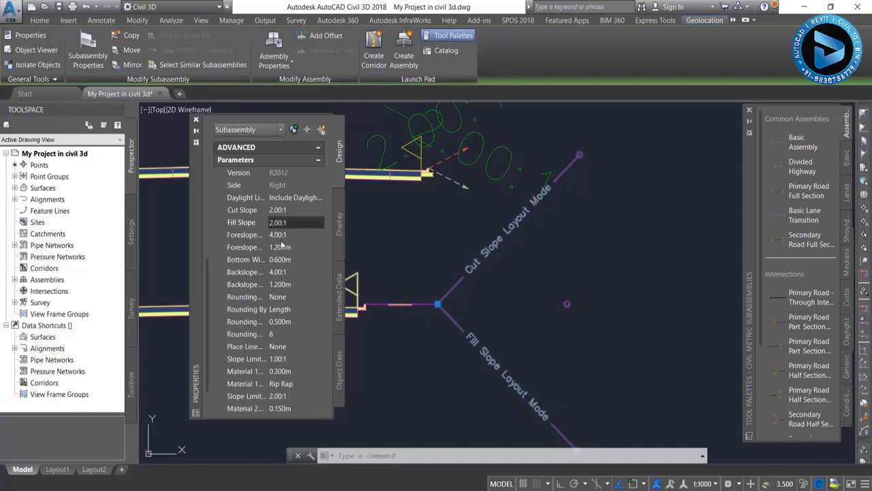
key(Tab)
text(3)
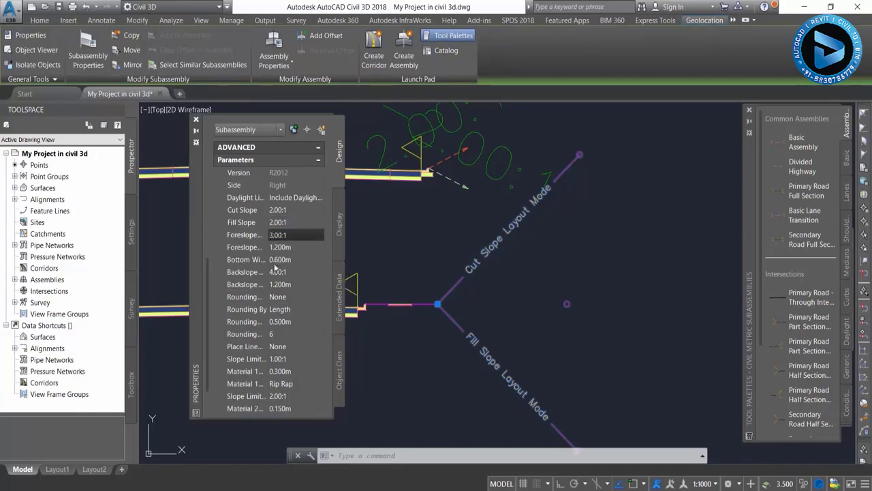
click(280, 260)
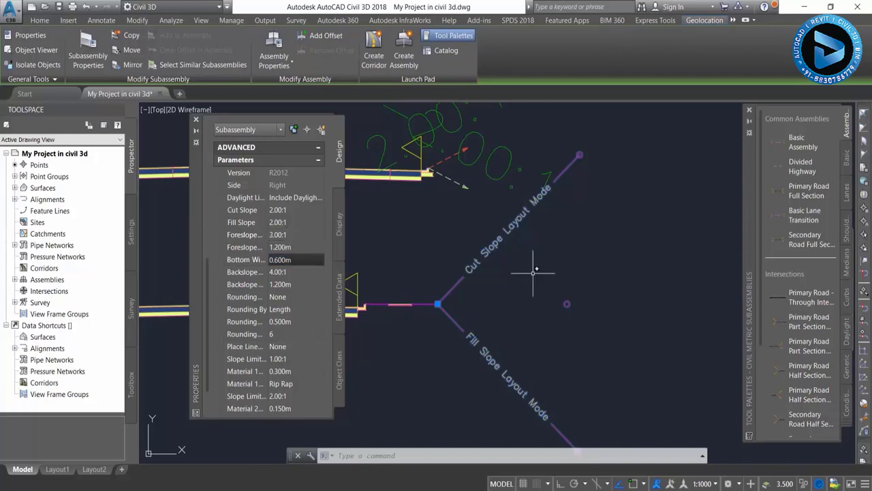
scroll(535, 272, down, 4)
scroll(583, 282, down, 2)
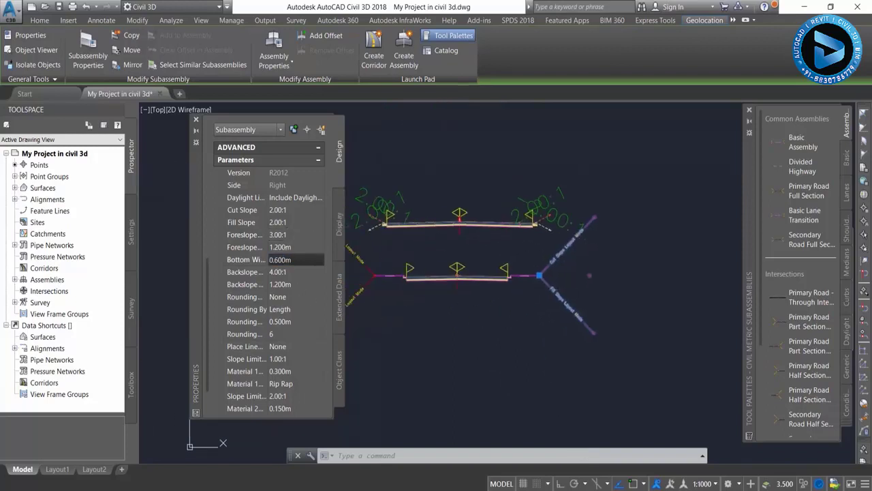
click(196, 120)
Place a Divided Highway assembly below the existing assemblies.
scroll(481, 293, up, 2)
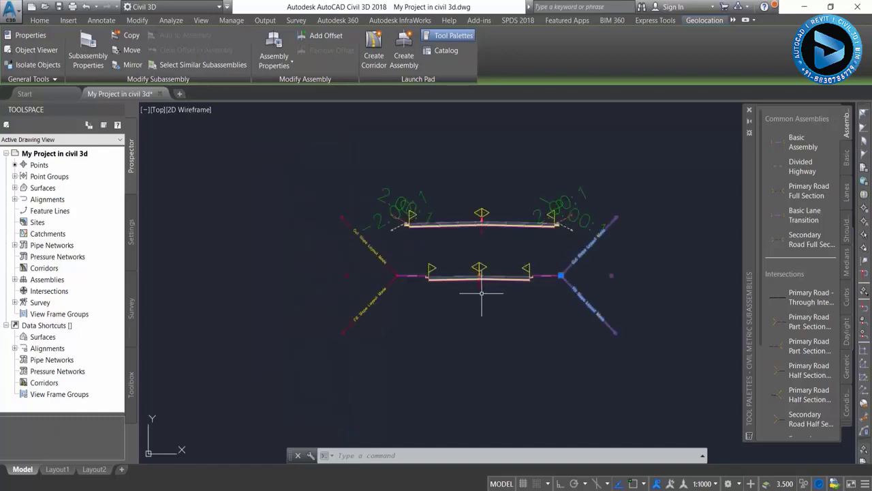
middle_drag(444, 192, 357, 161)
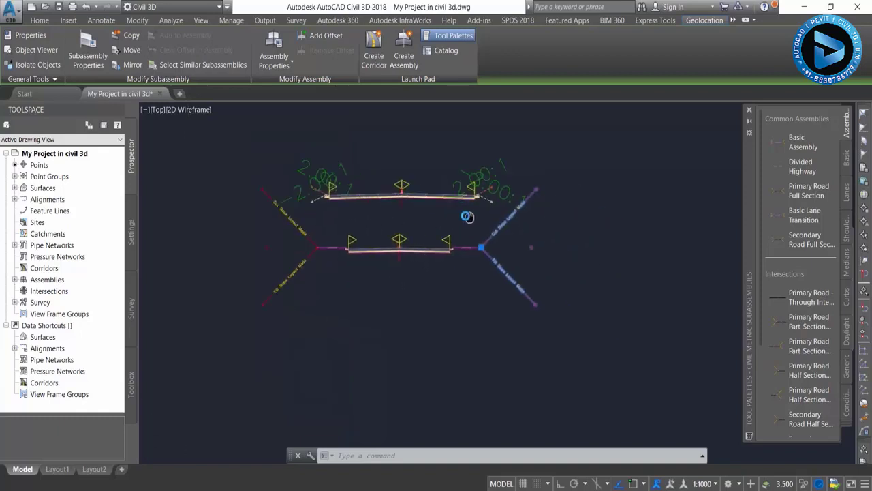
click(811, 170)
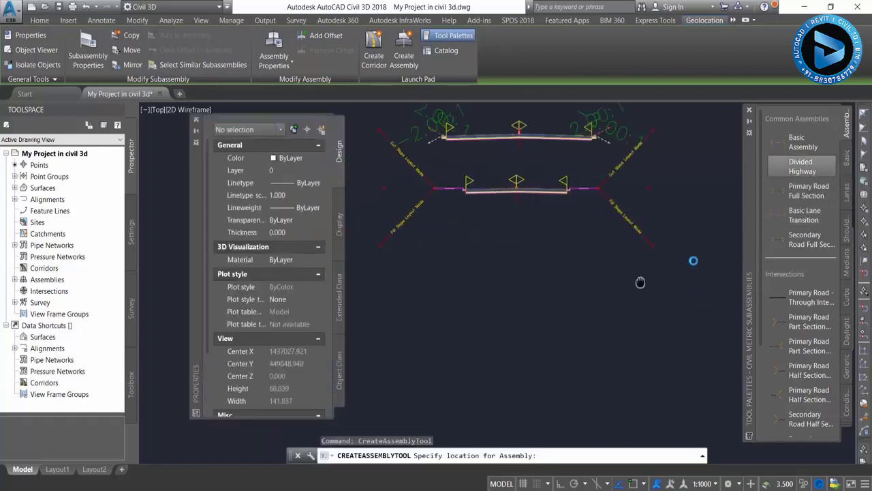
middle_drag(638, 282, 490, 295)
click(510, 291)
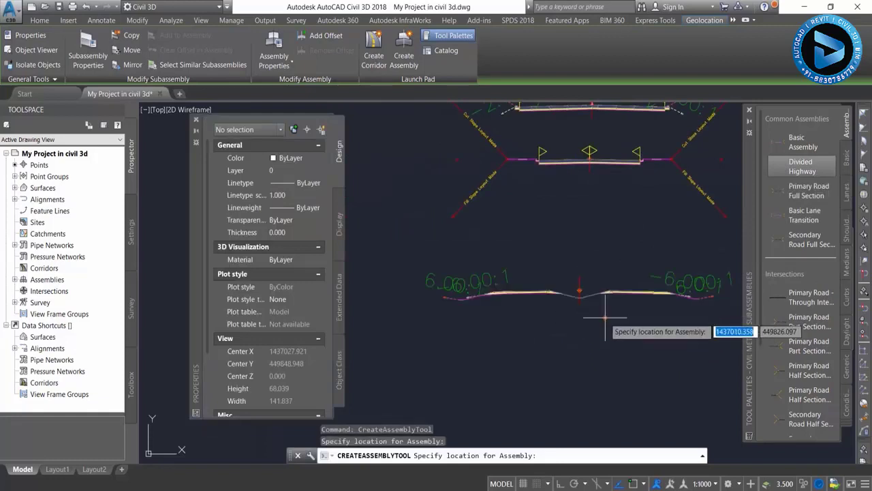
scroll(537, 317, up, 2)
scroll(536, 307, up, 1)
scroll(535, 307, up, 1)
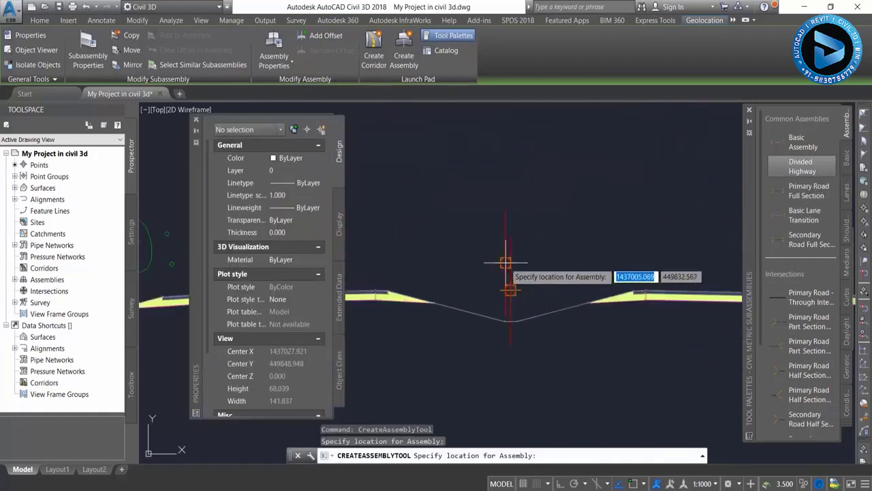
scroll(535, 324, up, 1)
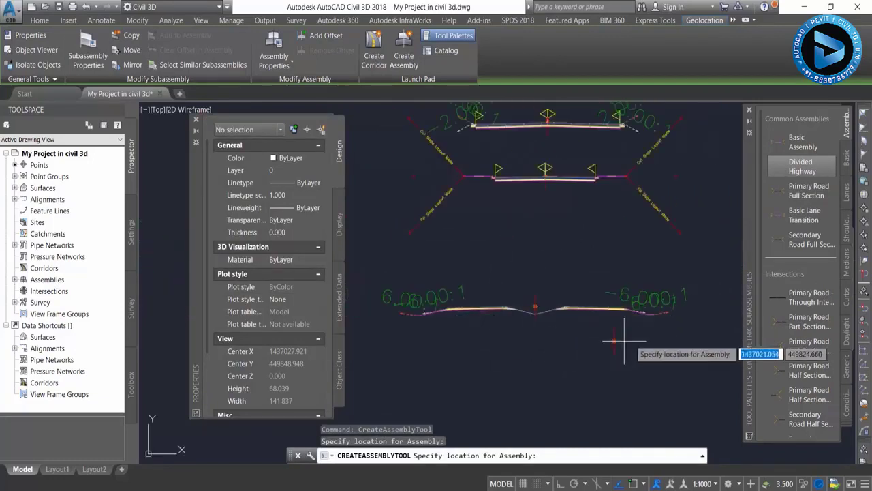
scroll(667, 318, up, 2)
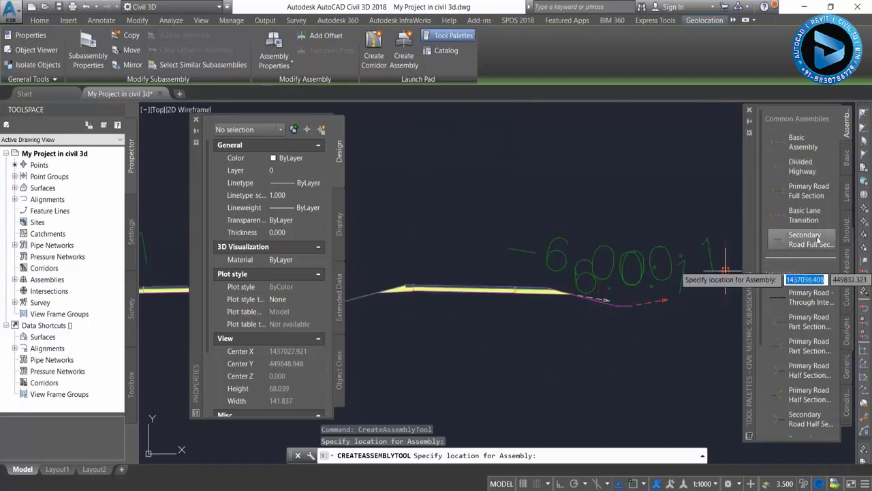
click(811, 222)
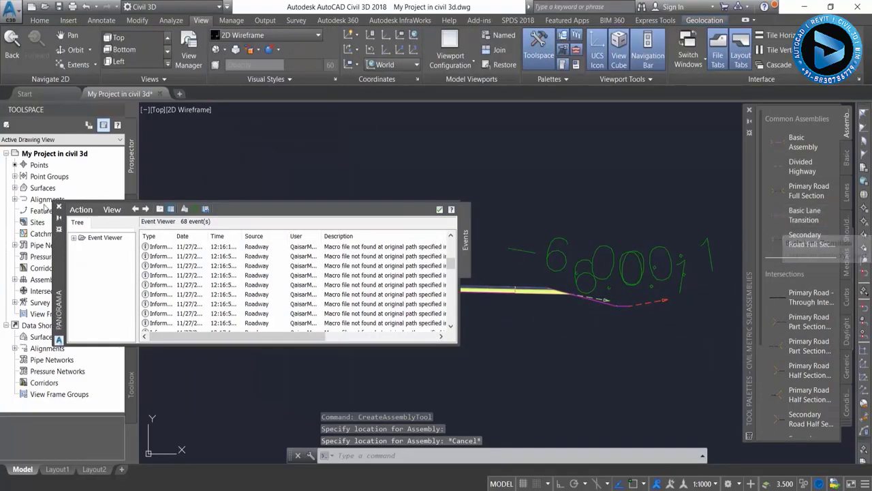
Place a Secondary Road Full Section assembly, then end the placement command.
click(59, 207)
middle_drag(424, 286, 468, 268)
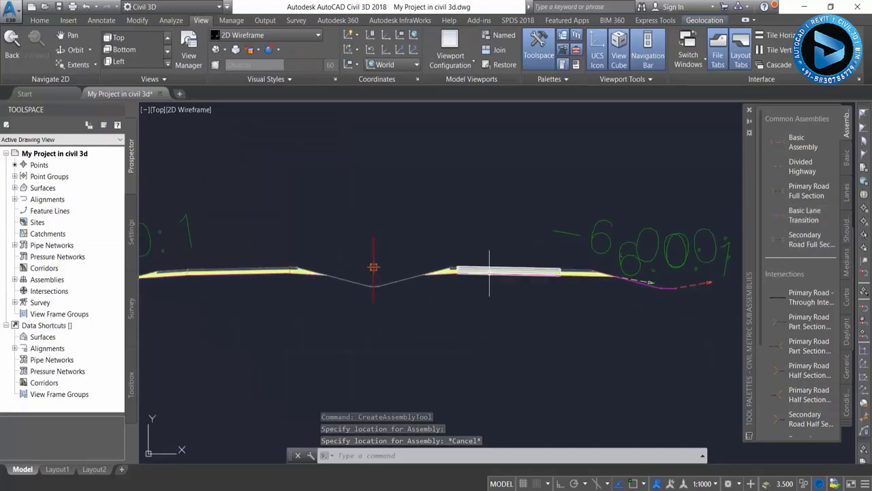
click(804, 240)
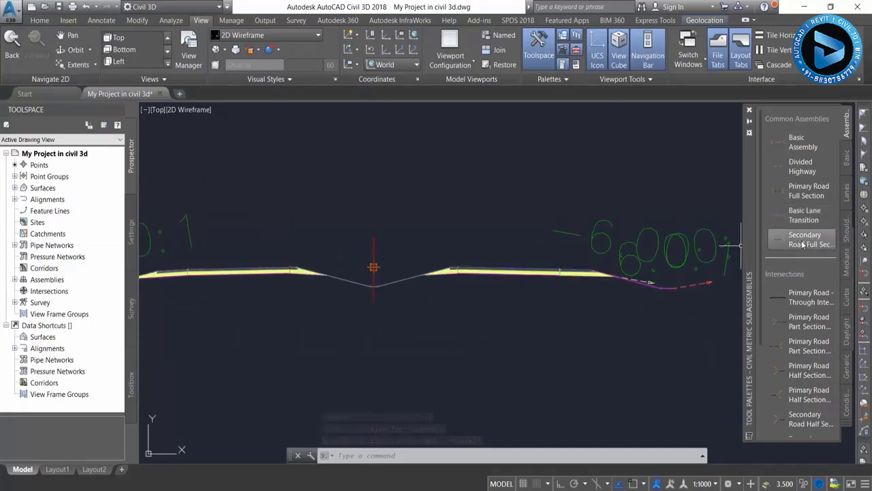
middle_drag(438, 334, 584, 283)
scroll(583, 283, down, 1)
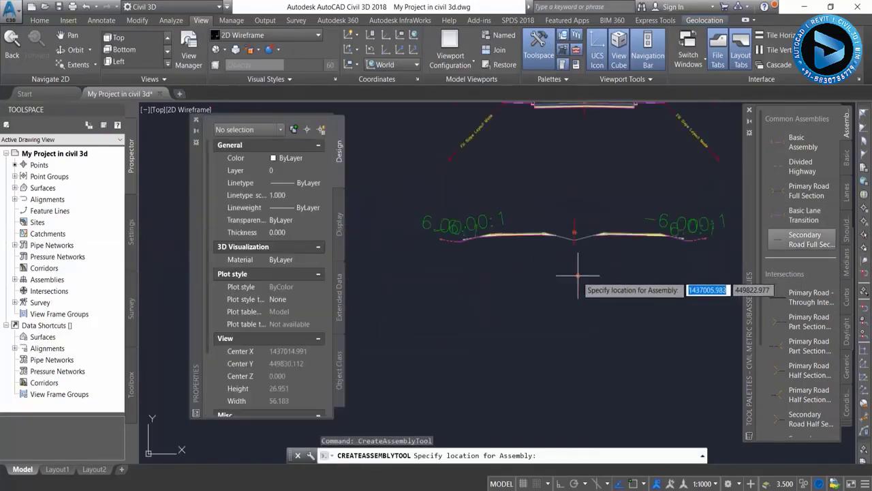
scroll(598, 352, up, 3)
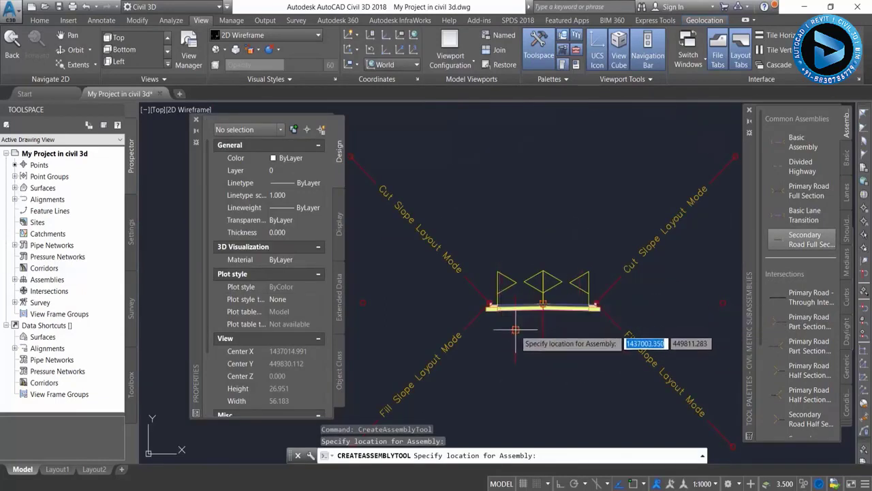
scroll(519, 300, down, 3)
scroll(543, 239, up, 1)
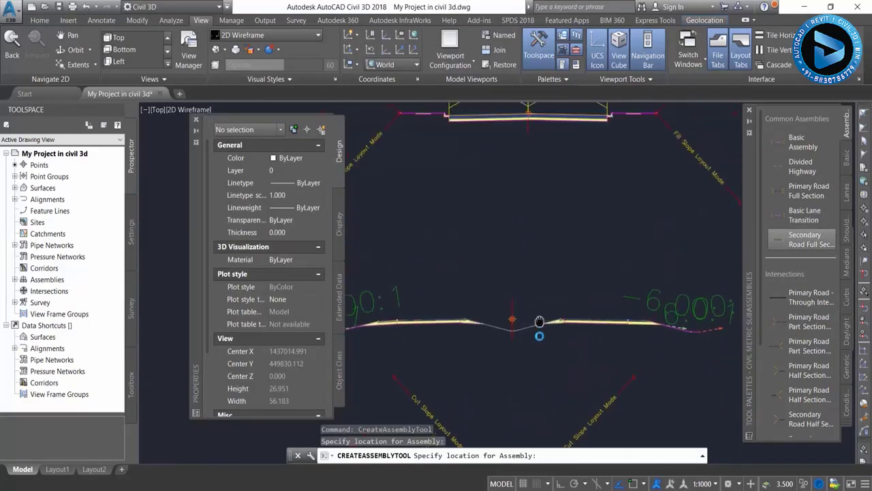
scroll(535, 314, up, 2)
scroll(466, 266, up, 2)
scroll(414, 204, up, 2)
scroll(429, 245, down, 3)
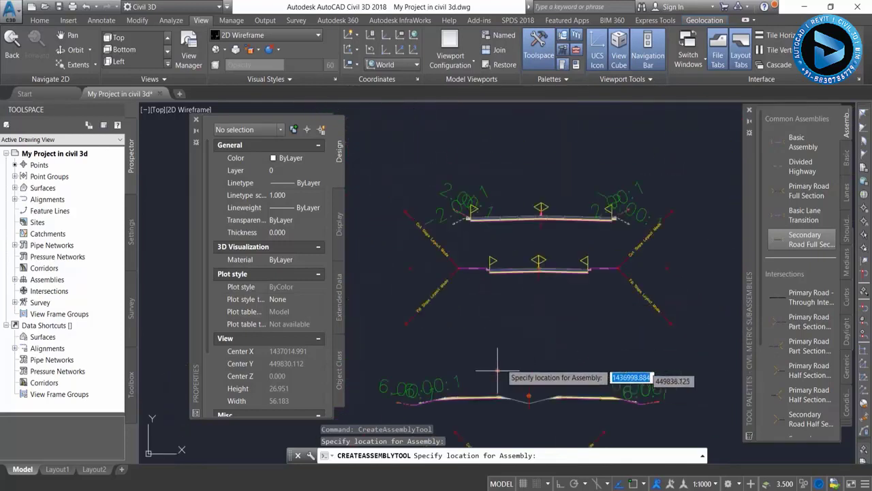
scroll(512, 230, up, 1)
scroll(543, 380, up, 2)
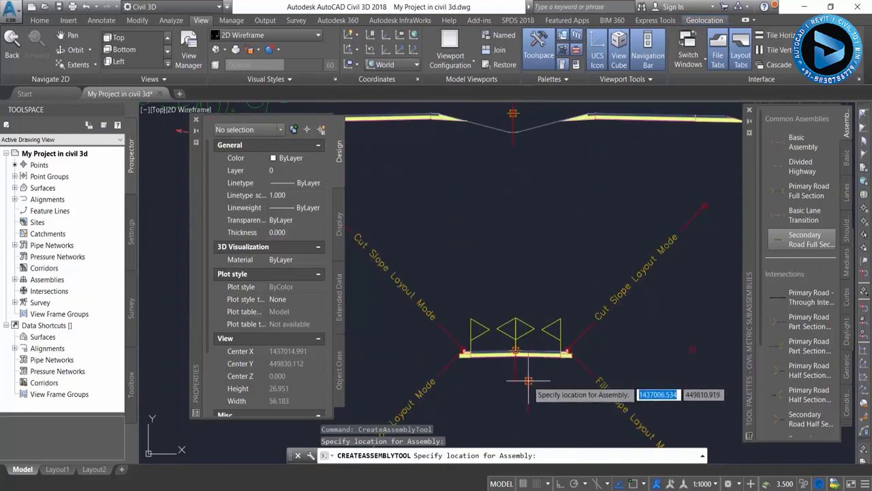
scroll(538, 378, up, 2)
scroll(518, 354, down, 4)
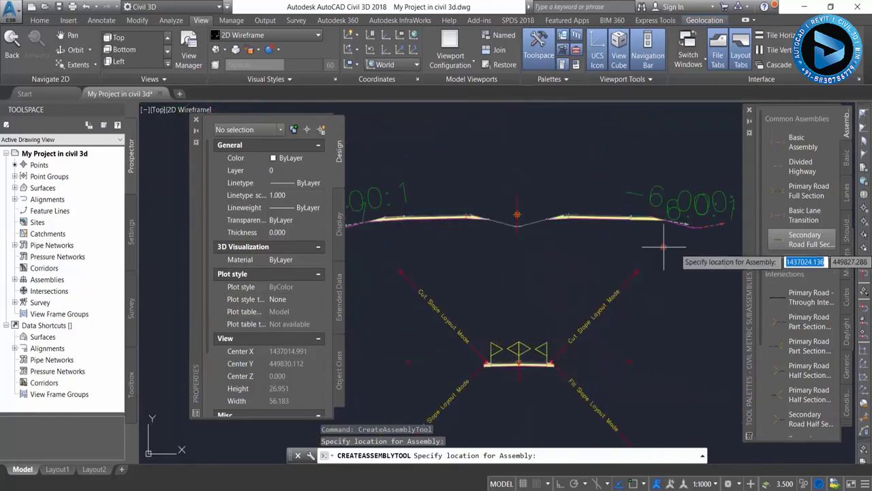
key(Escape)
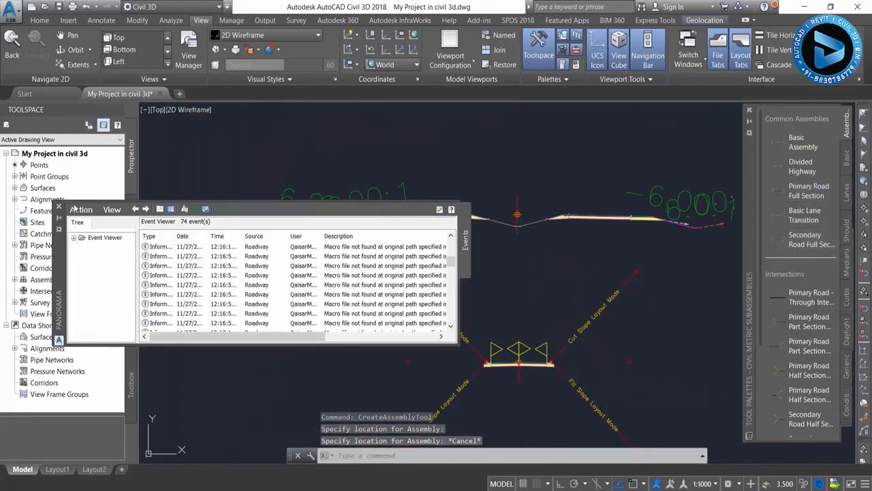
Widen the secondary road assembly's right lane to 5.000m in Properties.
click(59, 207)
scroll(545, 327, up, 5)
scroll(477, 293, up, 1)
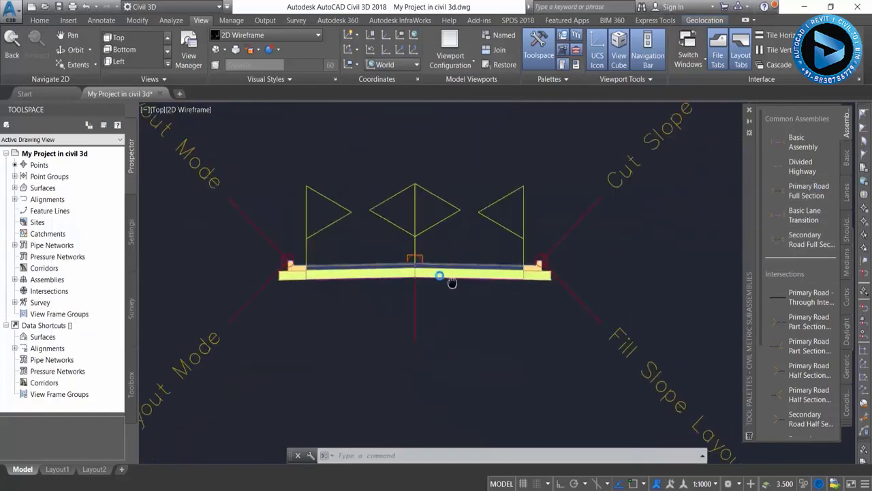
click(447, 259)
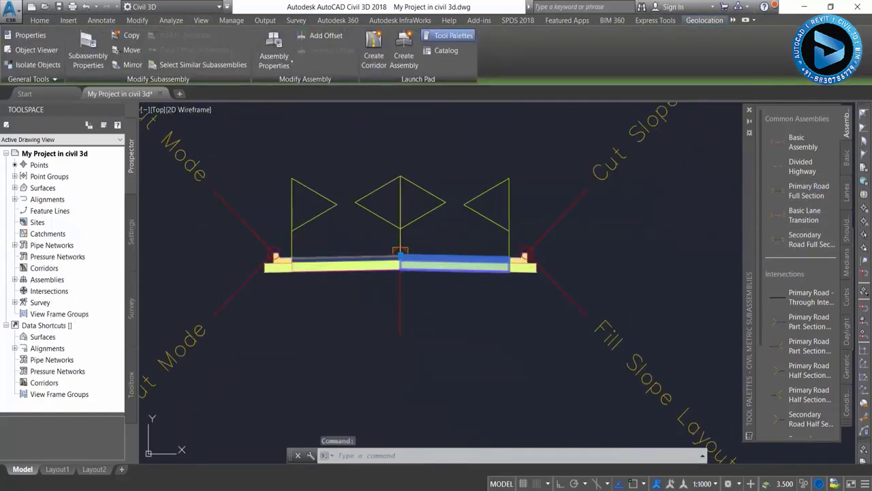
double_click(451, 260)
scroll(264, 275, down, 3)
scroll(264, 275, down, 2)
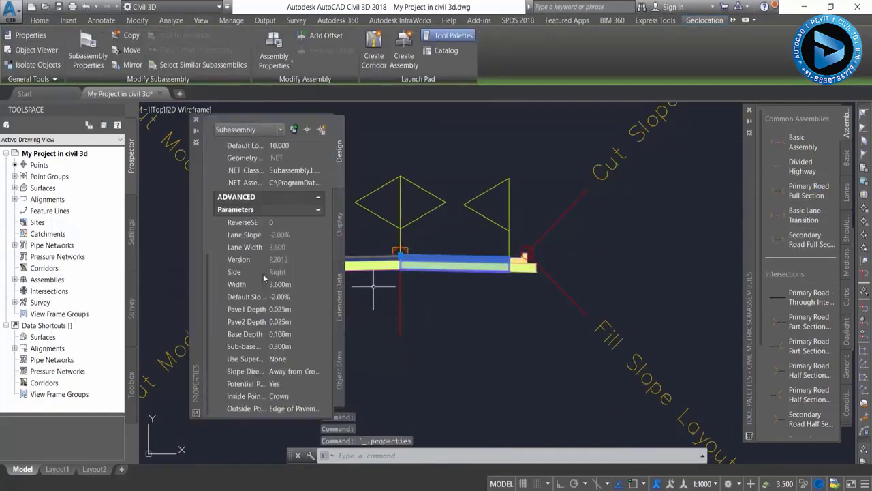
click(301, 285)
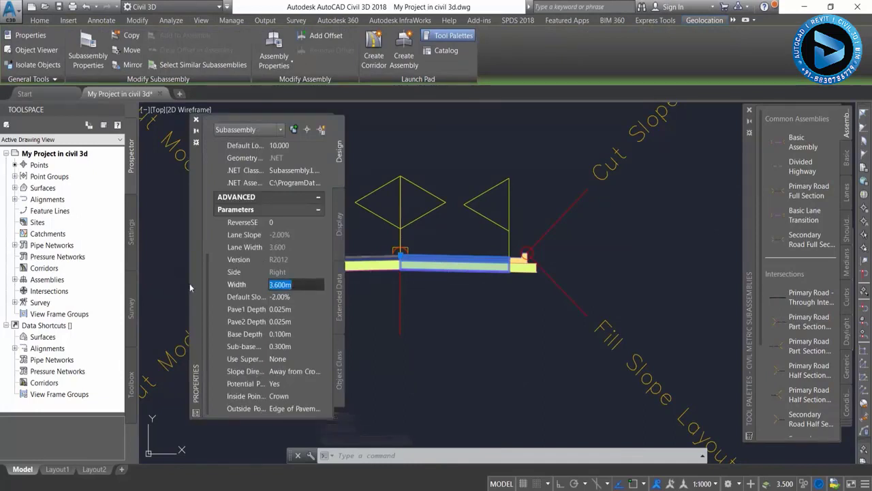
text(5)
click(292, 298)
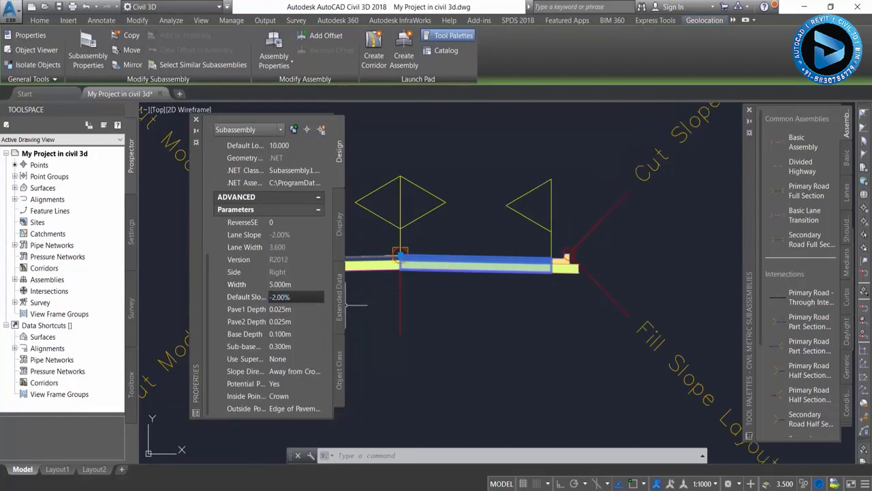
scroll(590, 297, down, 2)
key(Escape)
Set the left lane width to 5.000m, keeping its -2.00% default slope.
scroll(511, 296, up, 1)
scroll(449, 266, up, 1)
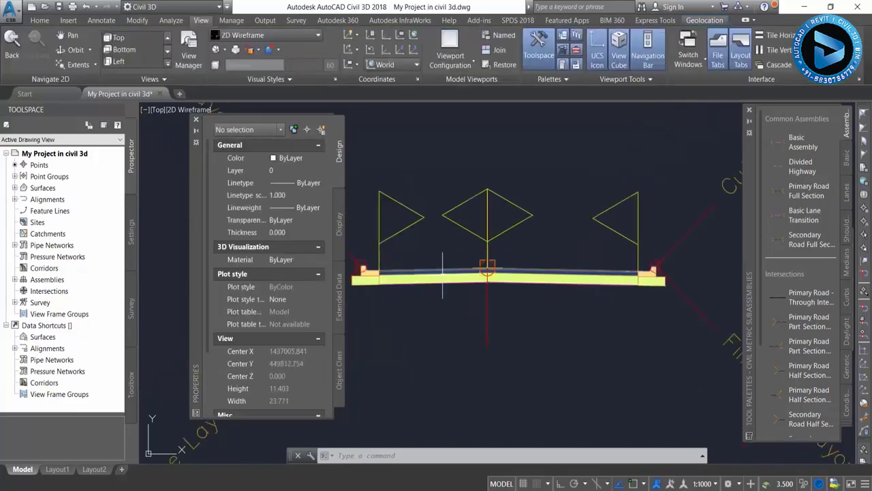
click(436, 276)
scroll(300, 341, down, 4)
scroll(293, 327, down, 1)
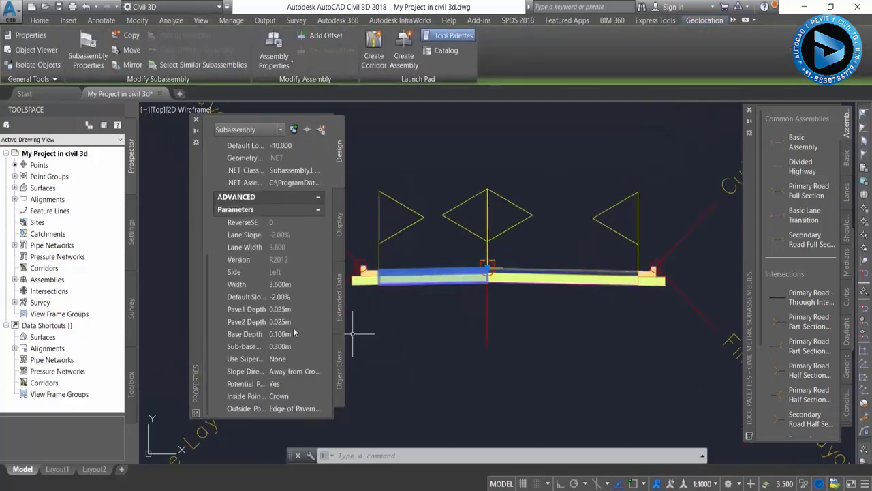
click(305, 285)
text(5)
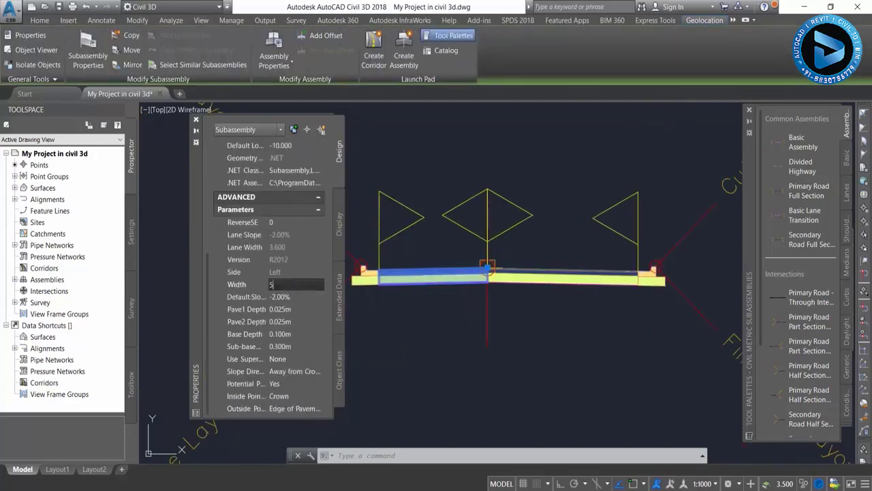
key(Tab)
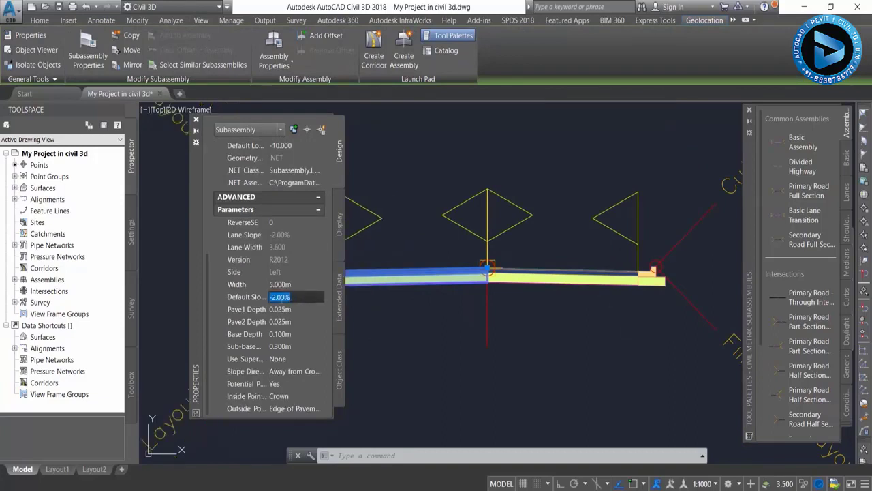
key(End)
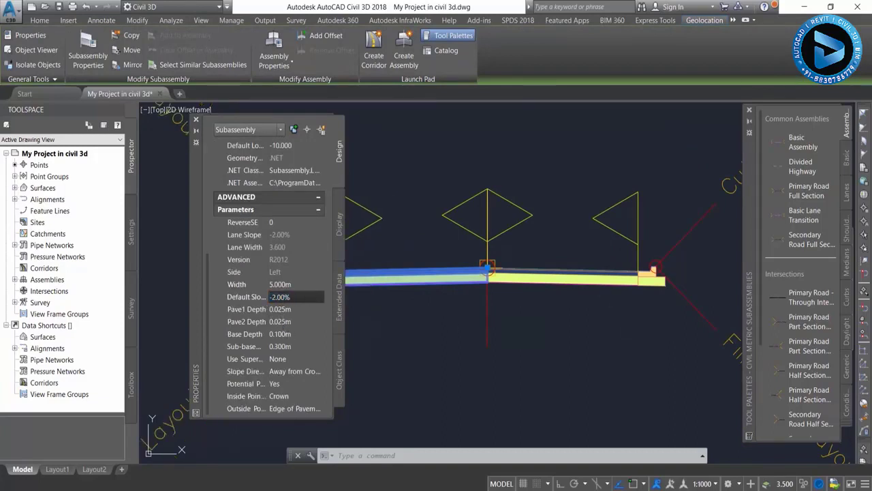
scroll(577, 310, down, 2)
scroll(541, 346, up, 1)
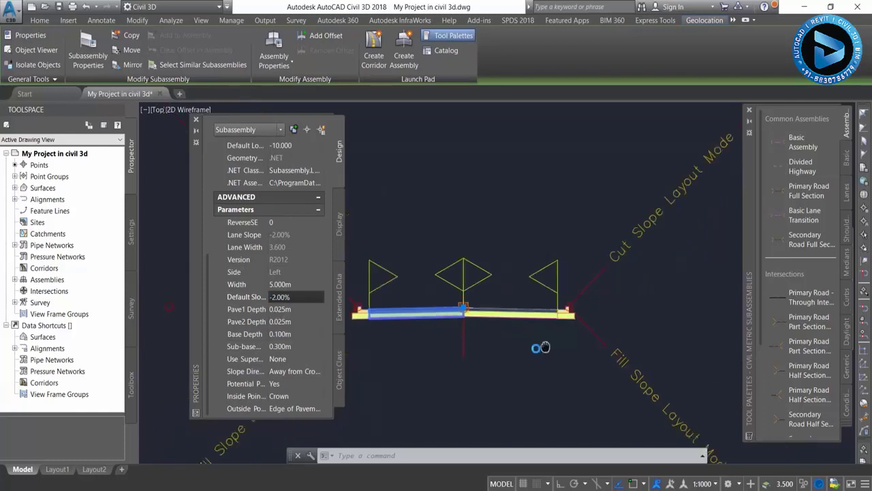
mouse_move(616, 293)
middle_down()
mouse_move(536, 327)
mouse_move(565, 292)
middle_up()
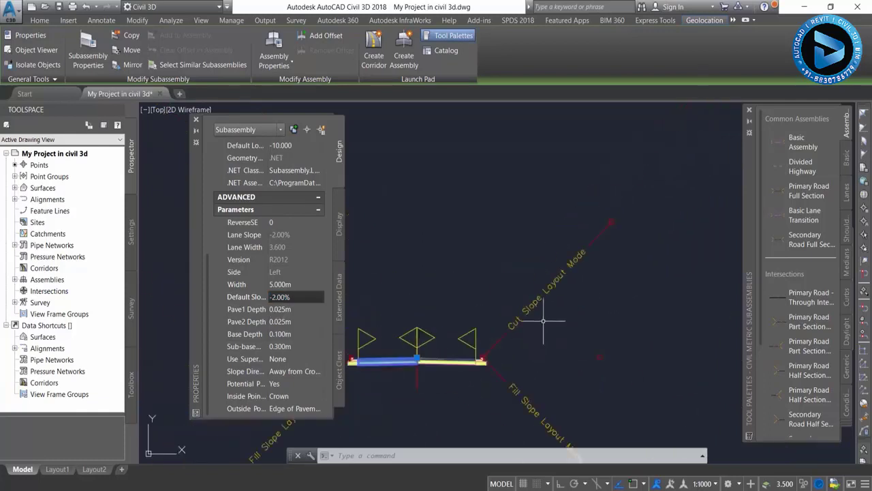
key(Escape)
Select both daylight subassemblies and check their 2.00:1 cut and fill slopes.
click(556, 286)
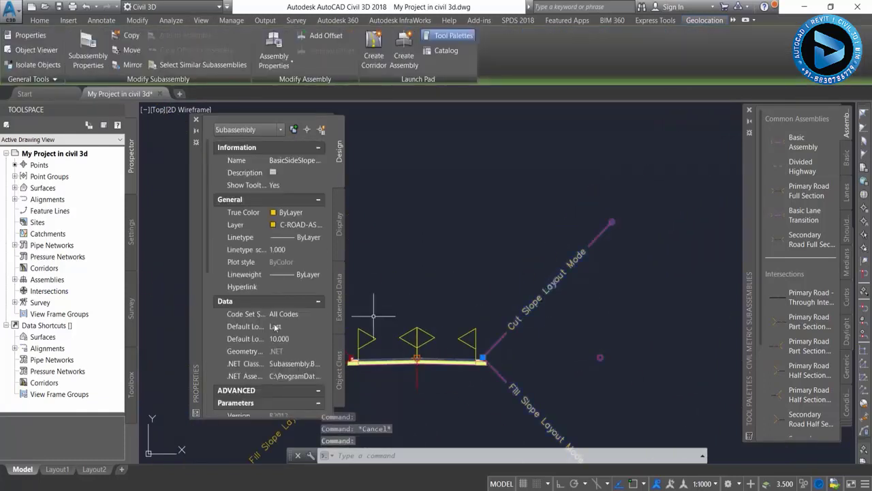
scroll(274, 325, down, 5)
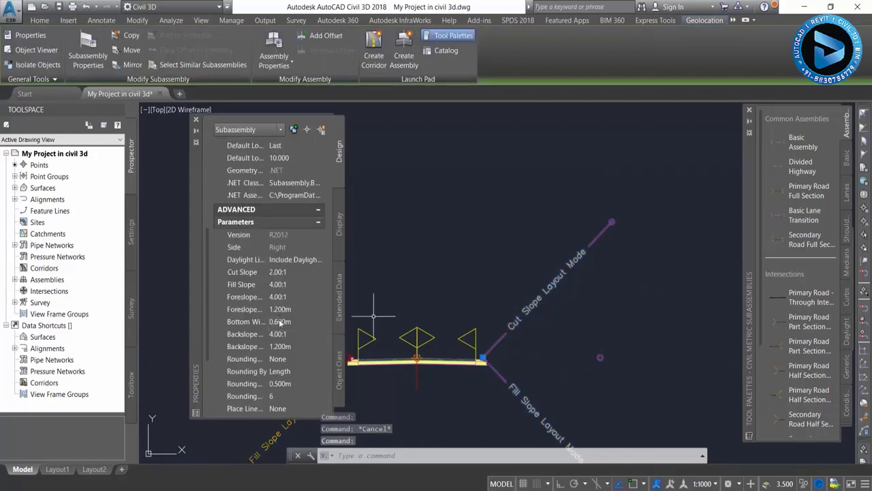
scroll(485, 354, down, 2)
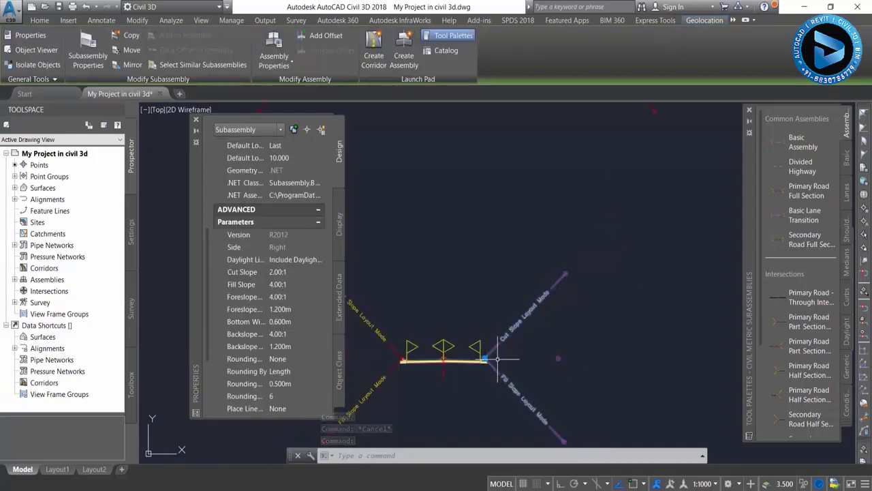
middle_drag(483, 352, 564, 344)
click(651, 320)
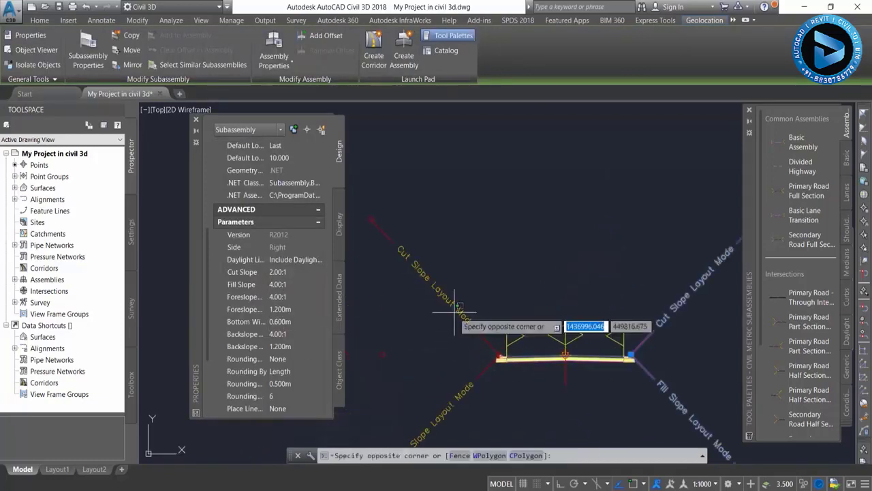
click(443, 332)
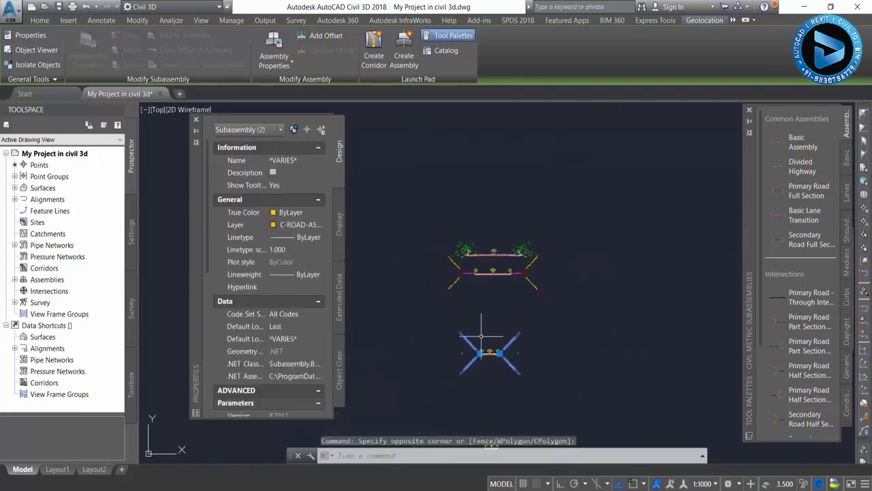
key(Escape)
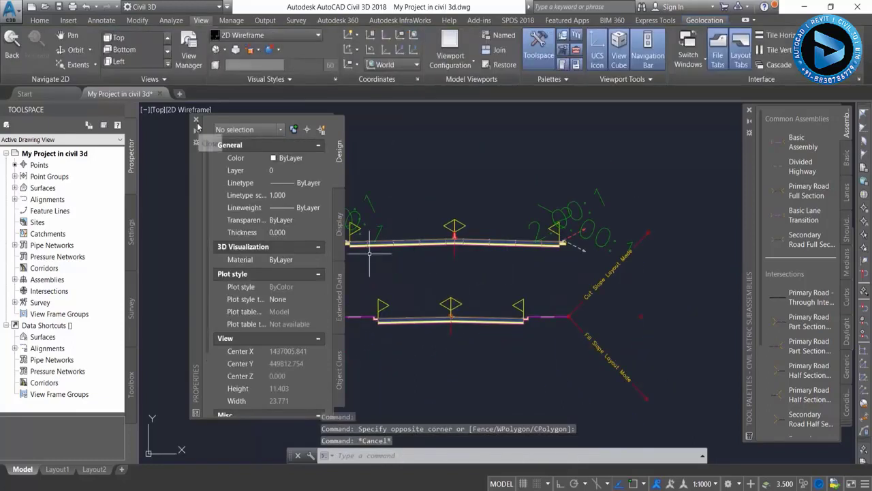
Close the Properties and Tool Palettes panels and zoom around the site surface and profiles.
click(197, 119)
click(748, 110)
scroll(416, 245, up, 4)
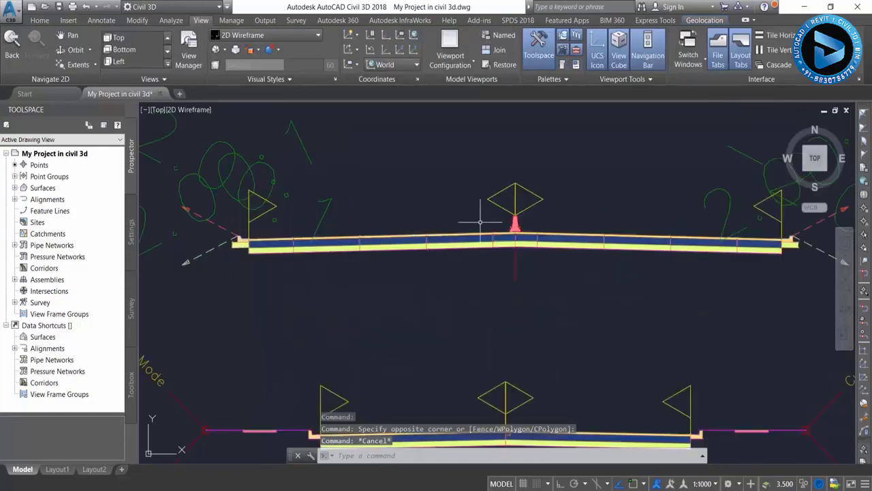
scroll(421, 238, down, 3)
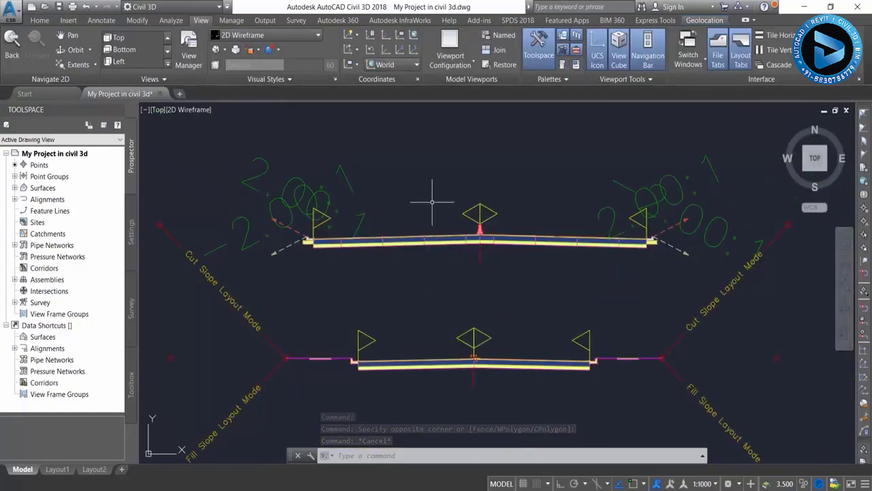
scroll(442, 273, up, 2)
scroll(444, 293, up, 4)
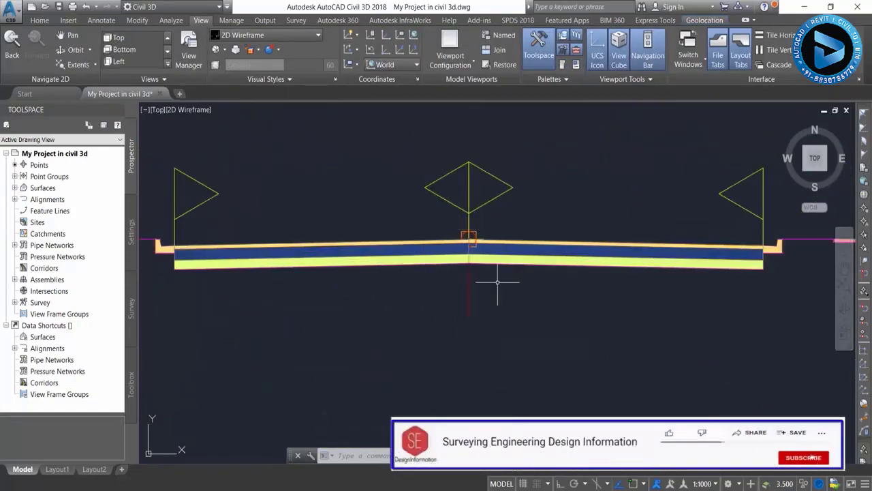
scroll(403, 197, down, 1)
scroll(429, 203, down, 3)
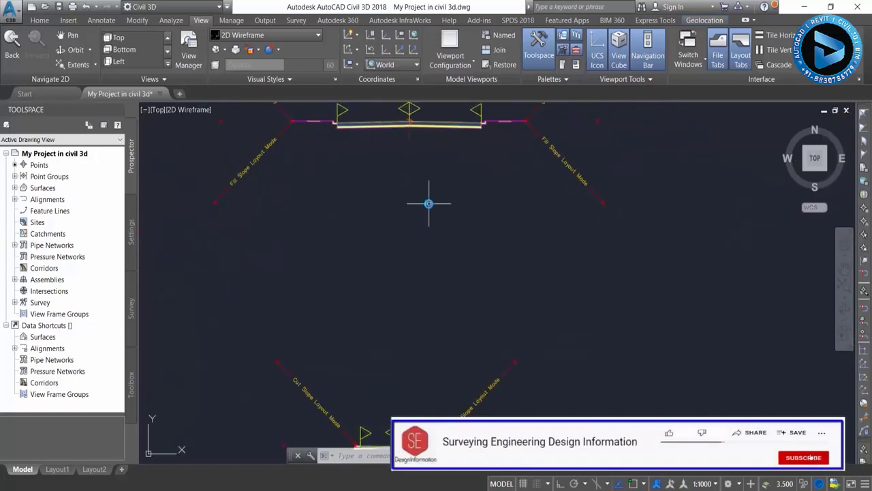
scroll(429, 203, down, 1)
scroll(437, 276, up, 1)
scroll(409, 304, up, 2)
scroll(361, 320, up, 1)
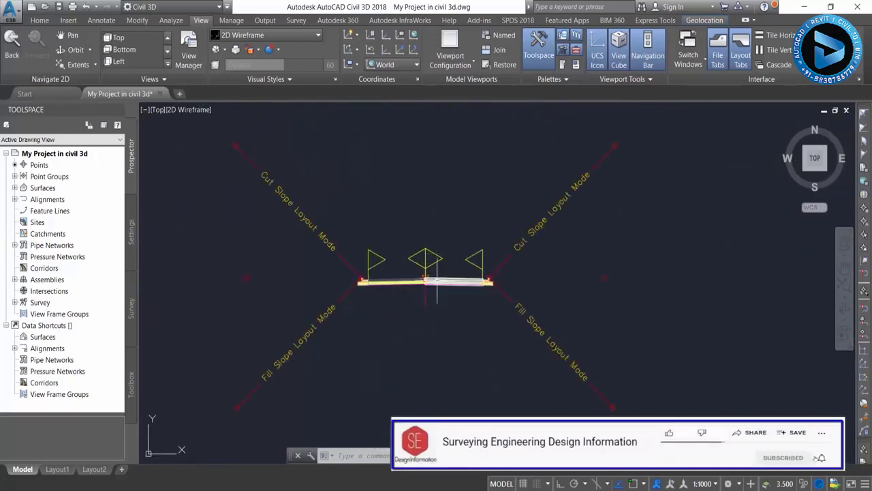
scroll(451, 315, down, 4)
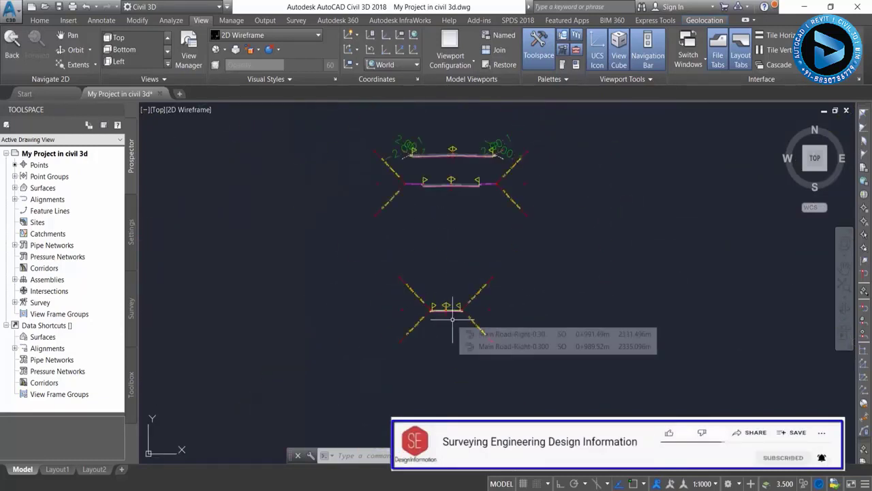
scroll(526, 302, down, 3)
scroll(477, 272, down, 2)
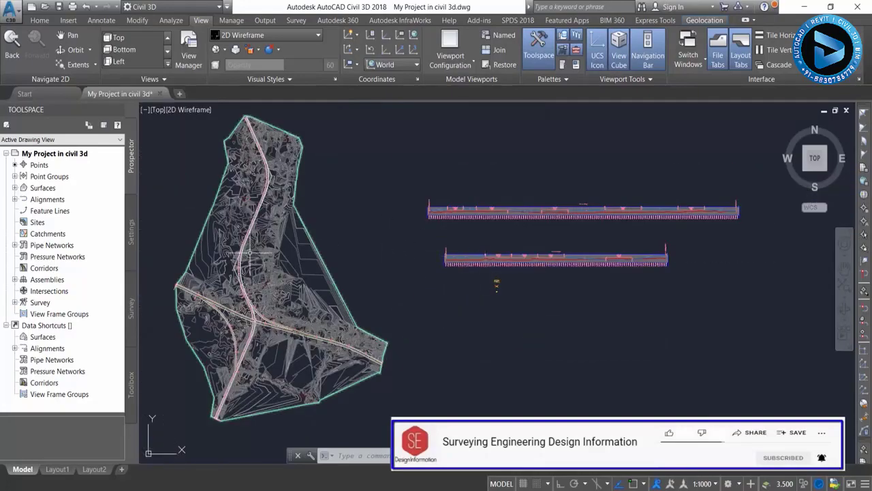
scroll(250, 253, up, 3)
scroll(273, 263, up, 2)
scroll(279, 266, up, 2)
scroll(300, 334, up, 2)
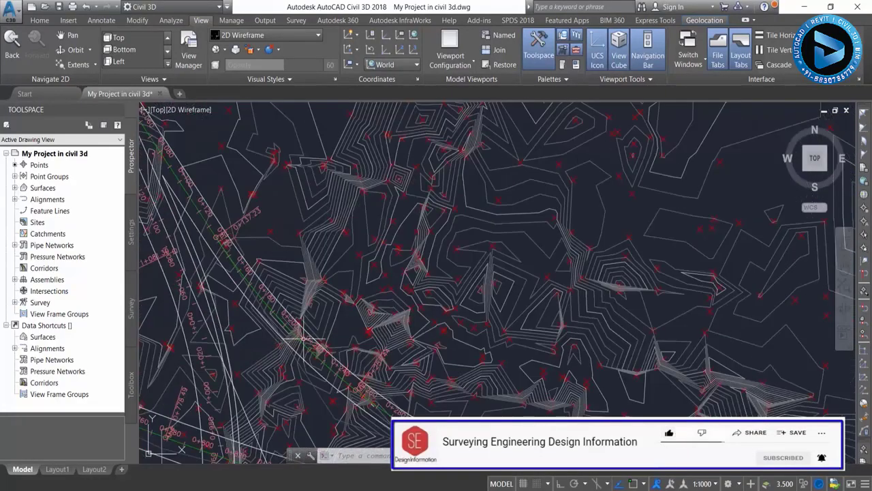
scroll(304, 337, down, 3)
scroll(368, 307, down, 2)
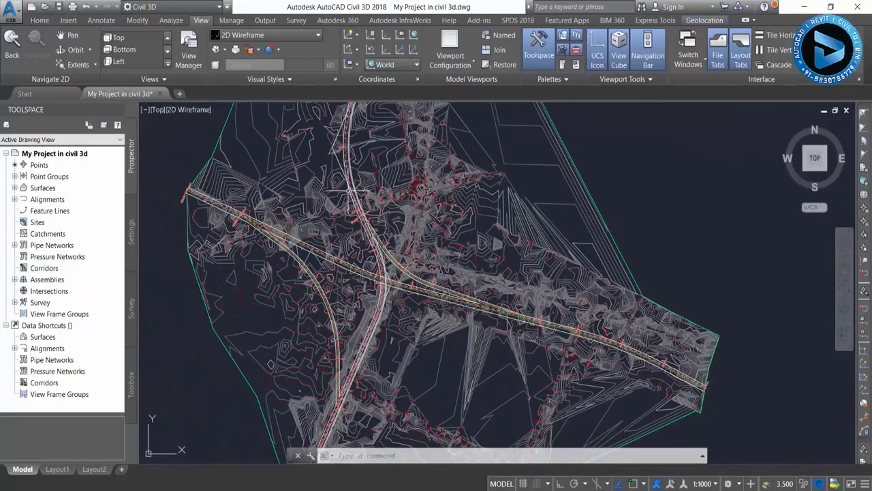
scroll(356, 327, down, 3)
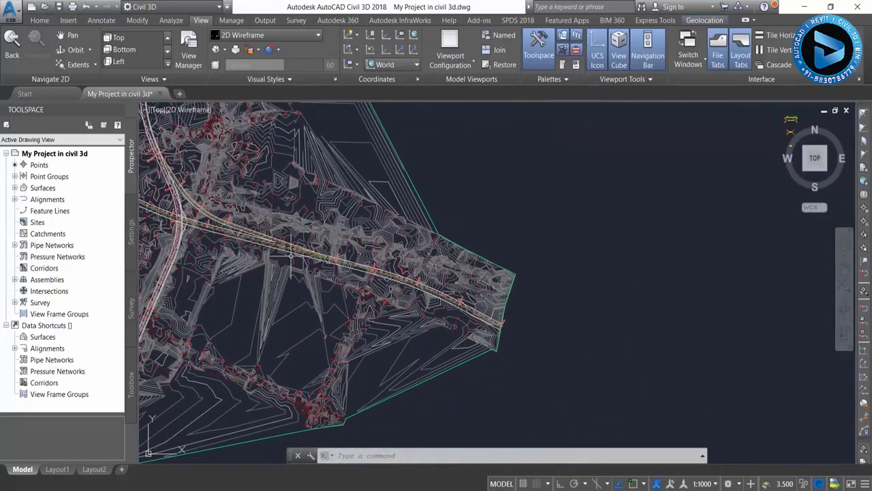
scroll(470, 225, up, 3)
scroll(485, 204, up, 5)
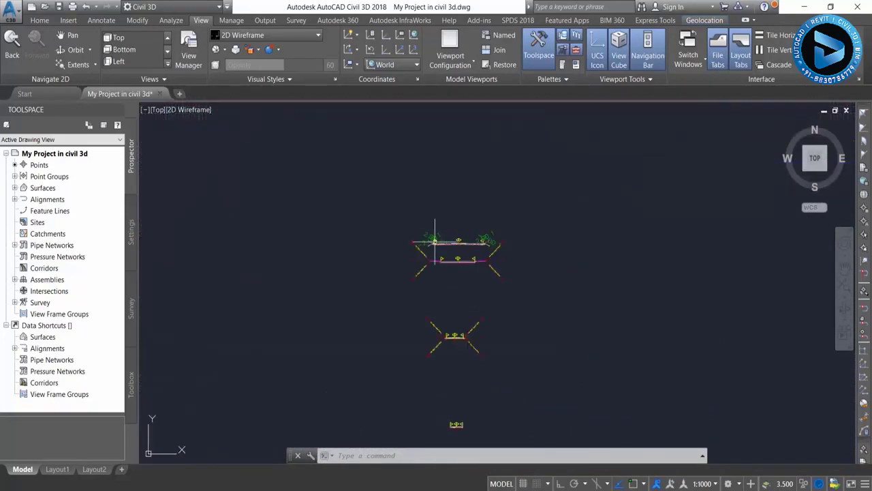
scroll(464, 242, up, 6)
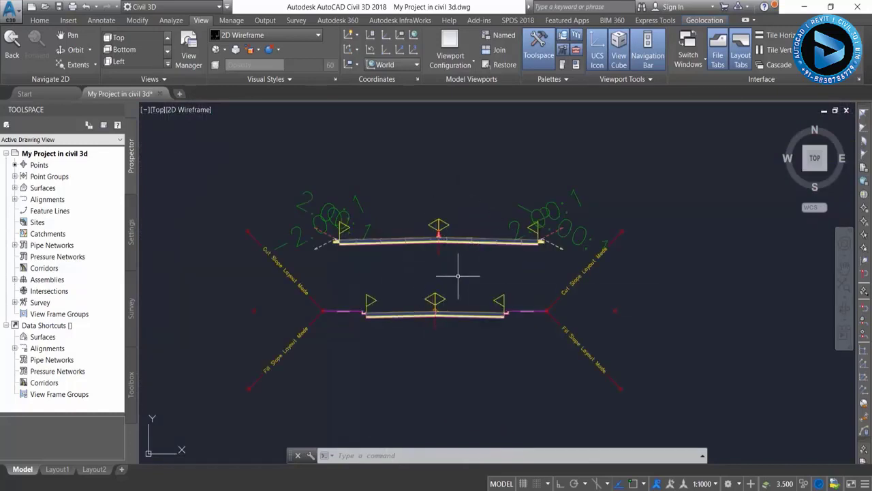
scroll(441, 259, up, 4)
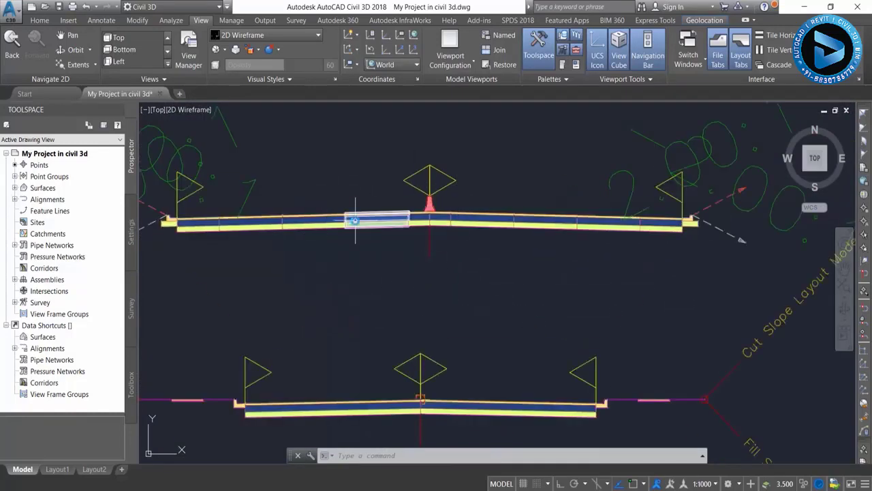
scroll(370, 220, down, 4)
Pan and zoom until all three road assemblies are in view.
middle_drag(381, 302, 397, 247)
scroll(397, 247, up, 2)
middle_drag(398, 322, 433, 250)
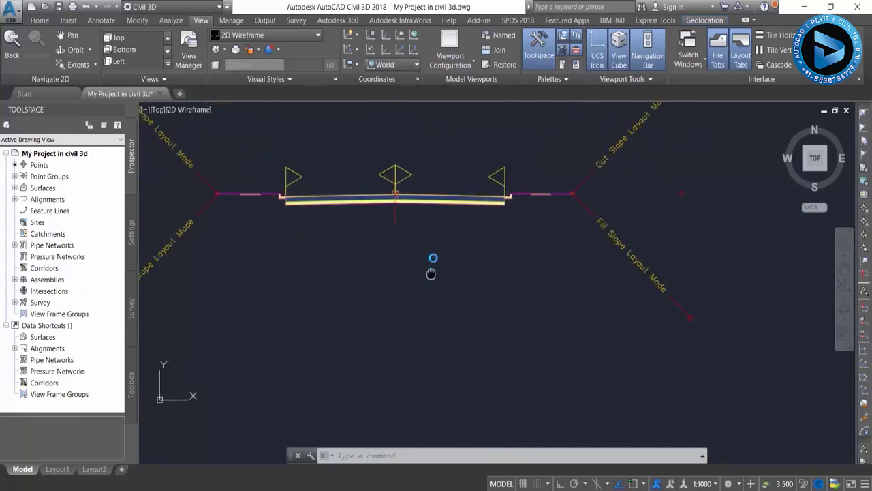
scroll(436, 212, down, 2)
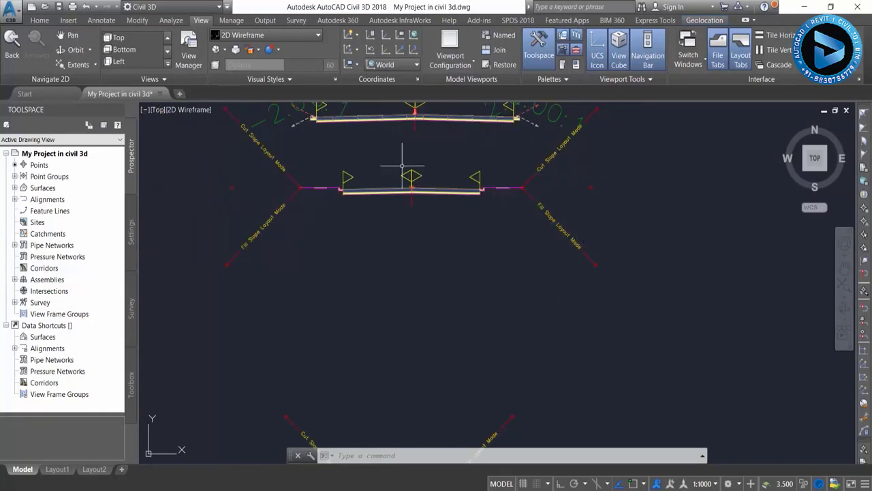
middle_drag(366, 259, 368, 158)
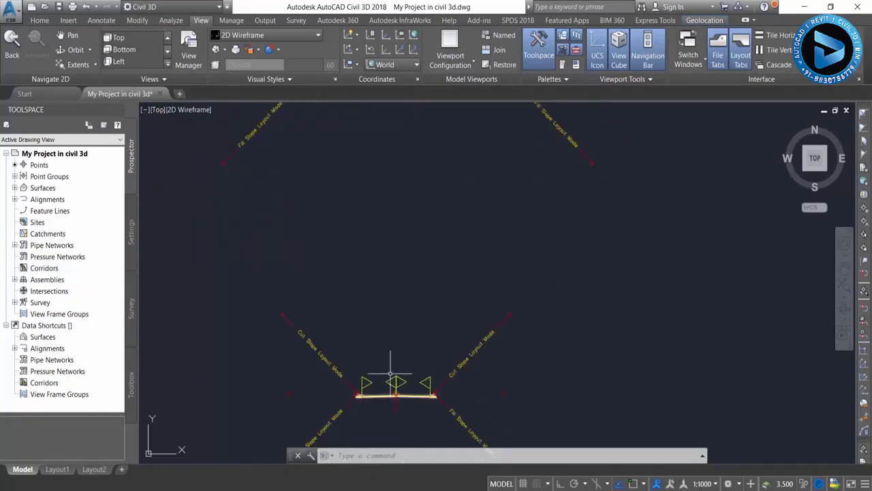
middle_drag(391, 373, 404, 289)
scroll(407, 292, up, 3)
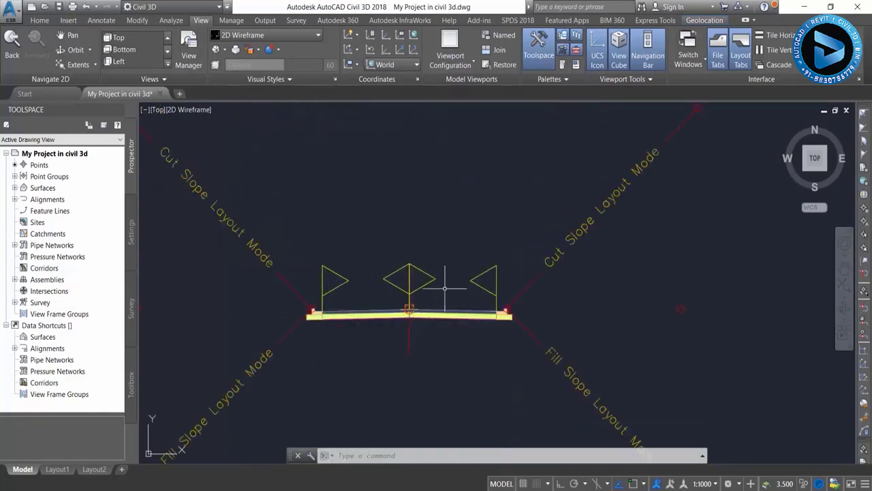
scroll(455, 286, down, 3)
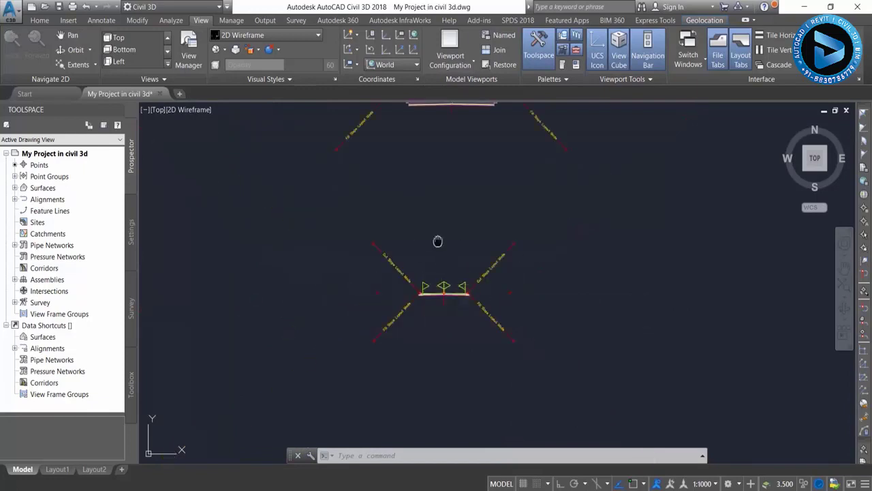
middle_drag(441, 241, 452, 354)
scroll(446, 334, down, 2)
scroll(443, 256, down, 2)
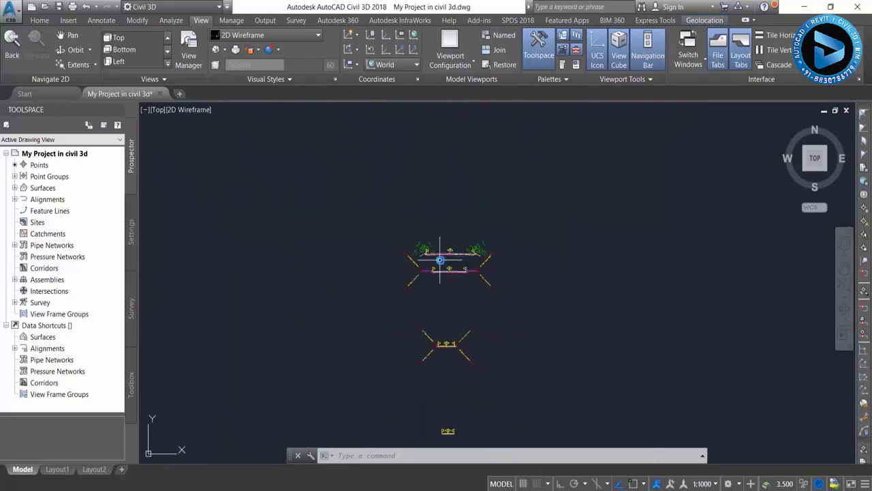
scroll(439, 259, down, 2)
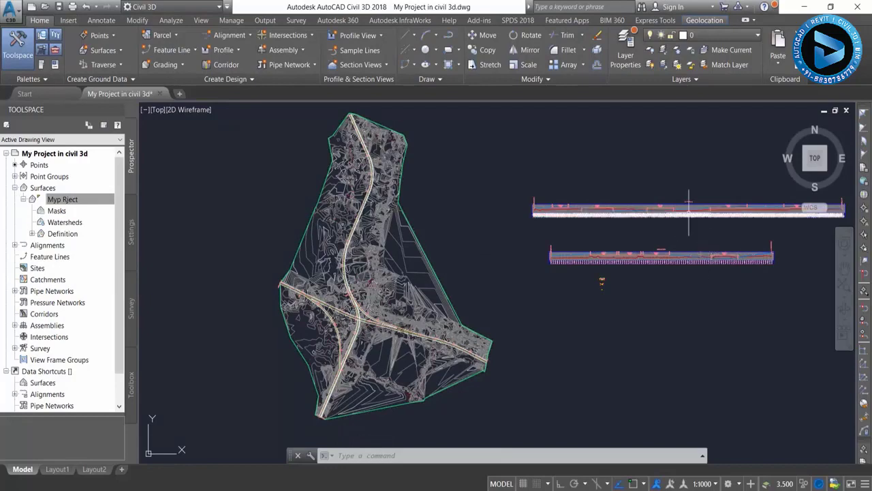
scroll(623, 269, up, 4)
scroll(525, 311, up, 5)
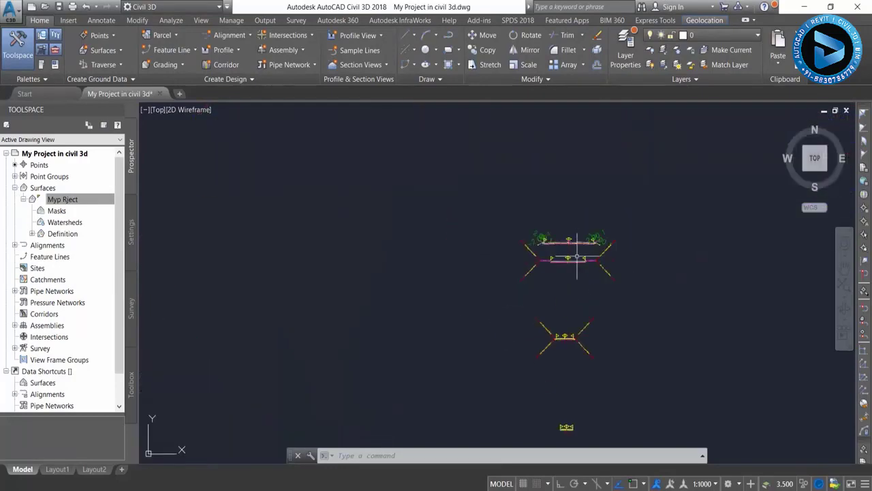
scroll(580, 238, down, 5)
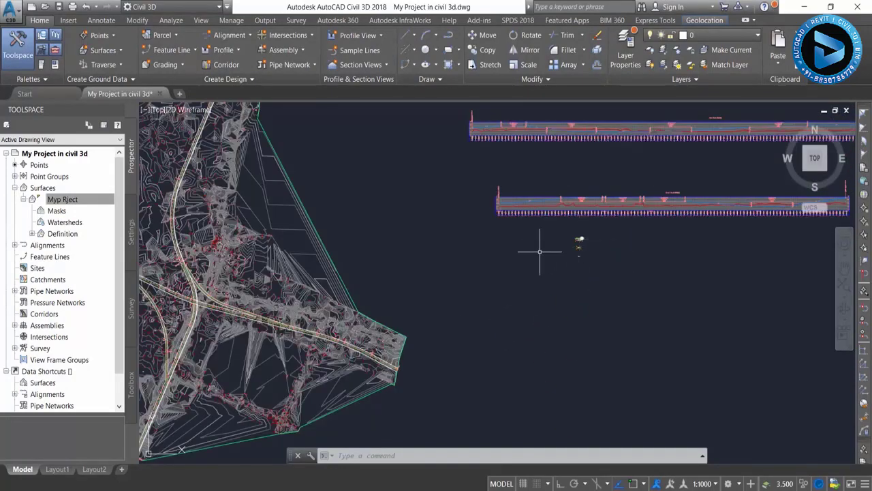
middle_drag(413, 246, 549, 279)
scroll(325, 247, up, 2)
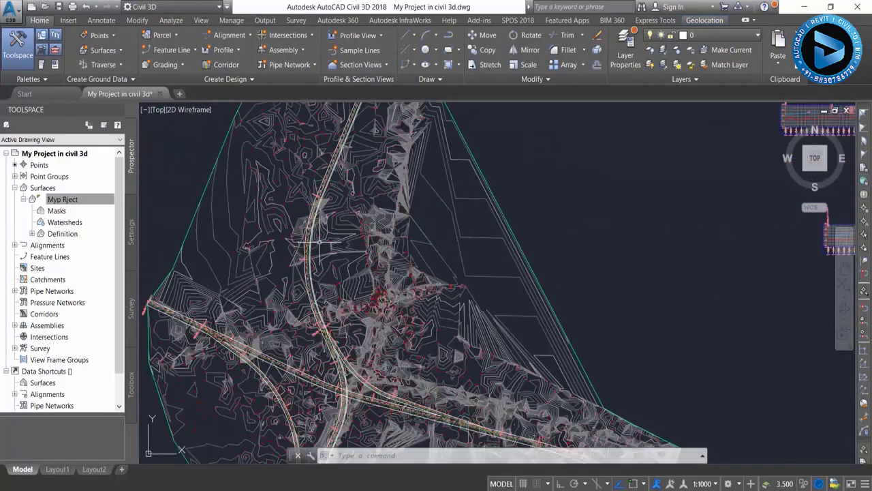
scroll(294, 194, up, 3)
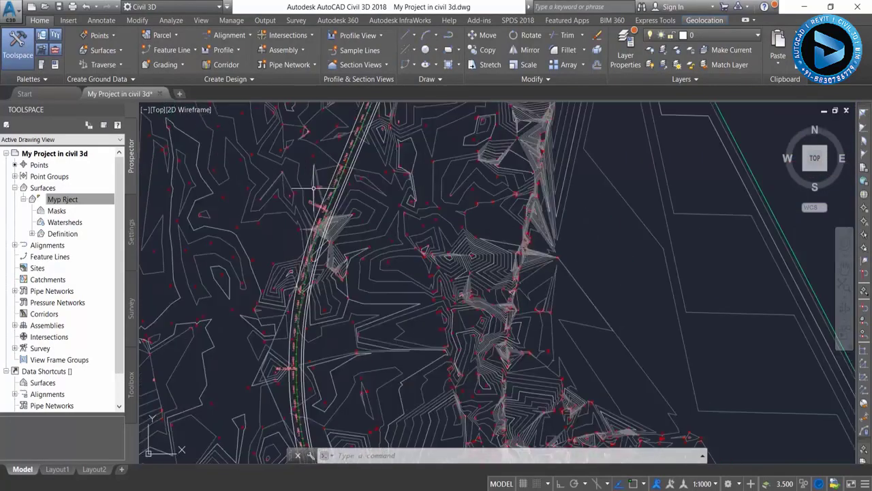
scroll(337, 168, down, 3)
middle_drag(248, 201, 337, 200)
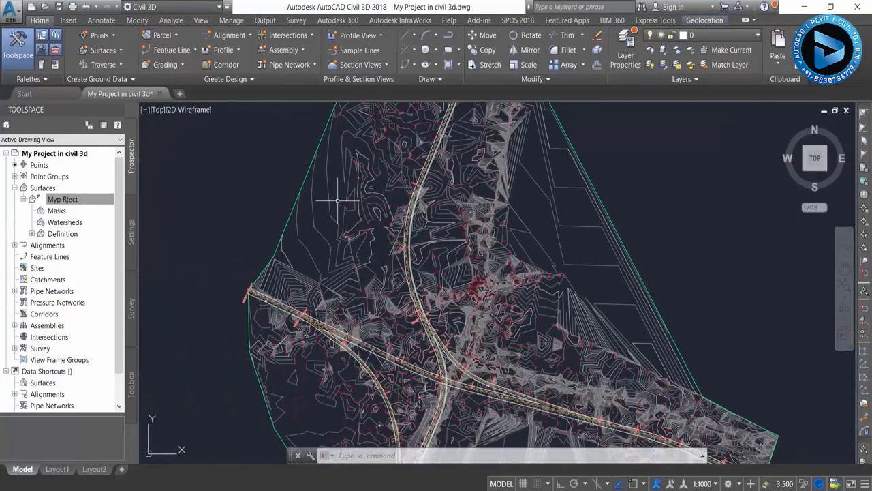
click(328, 205)
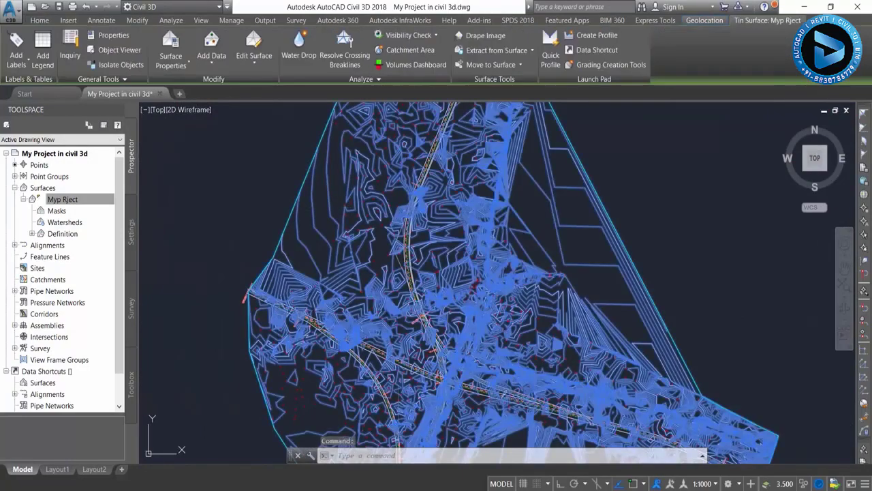
key(Escape)
key(Escape)
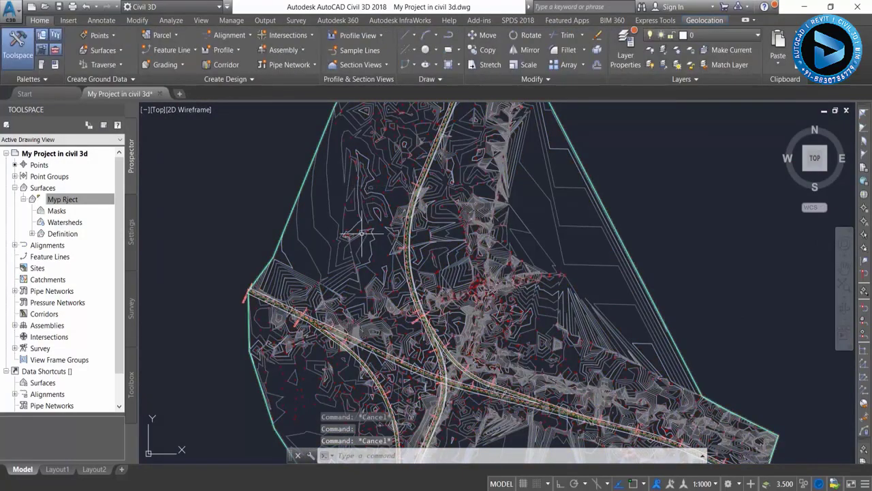
scroll(411, 211, up, 3)
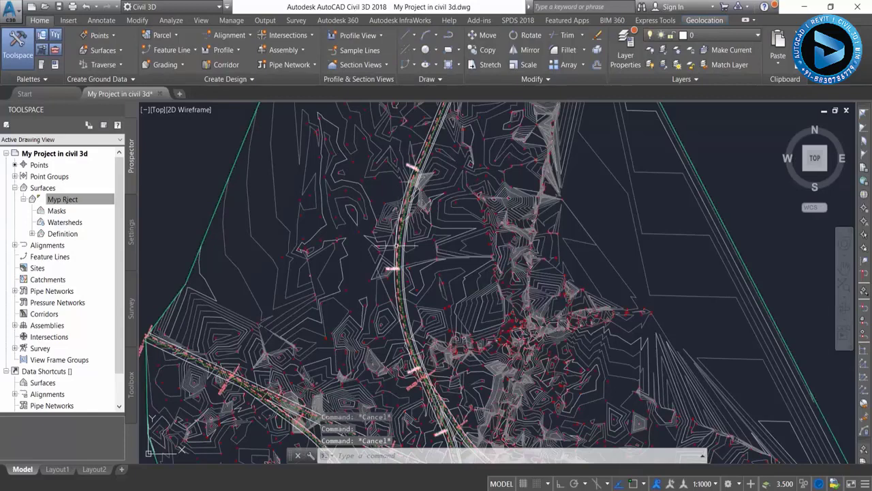
middle_drag(228, 296, 406, 262)
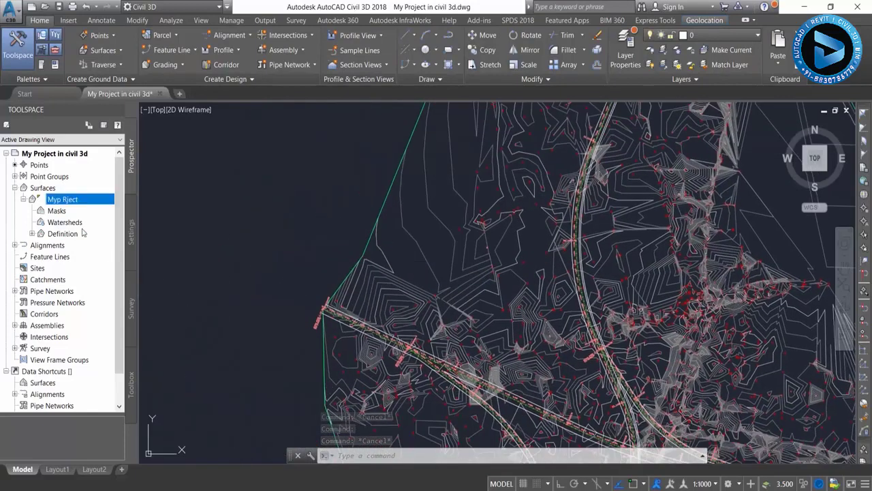
Turn off Minor Contour, Major Contour and Border in the Myp Rject surface style and apply.
right_click(64, 201)
click(102, 214)
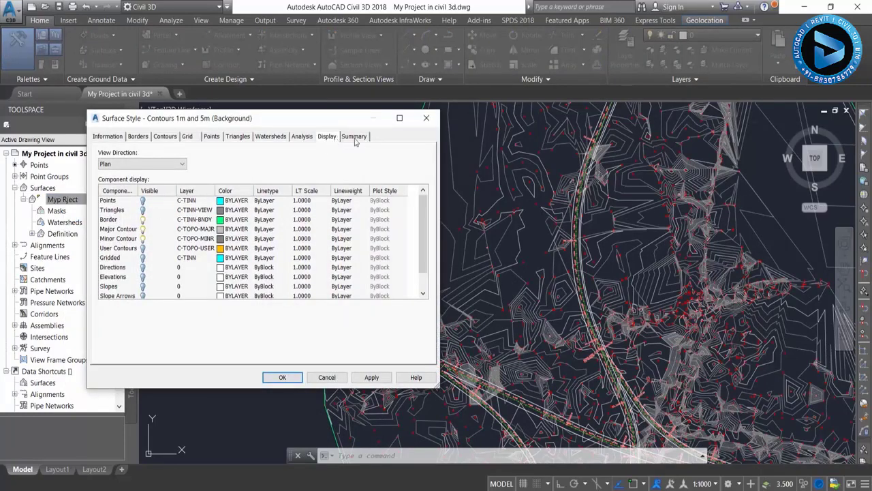
click(354, 136)
click(327, 136)
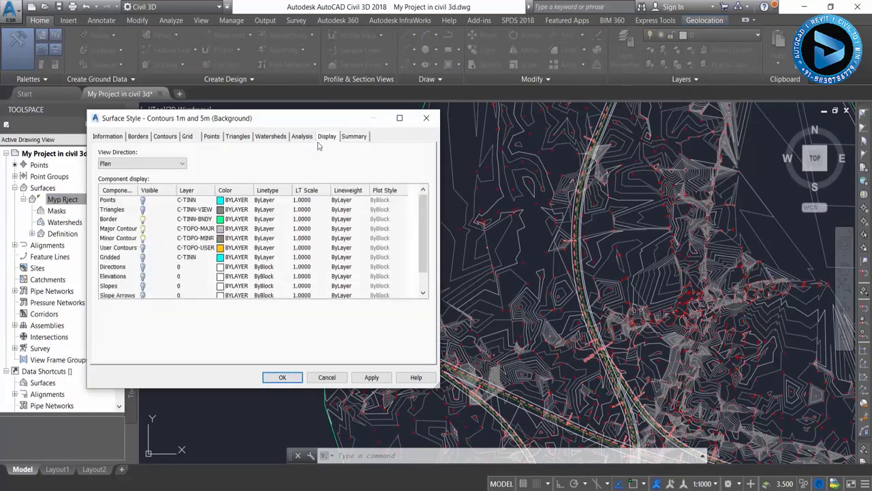
click(142, 238)
click(142, 228)
click(143, 219)
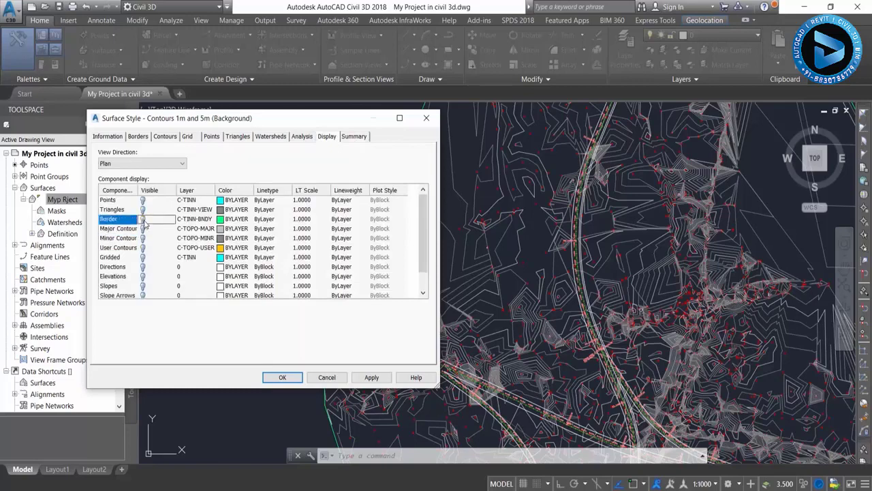
click(371, 378)
Close the surface style dialog and erase the three selected white lines.
click(282, 377)
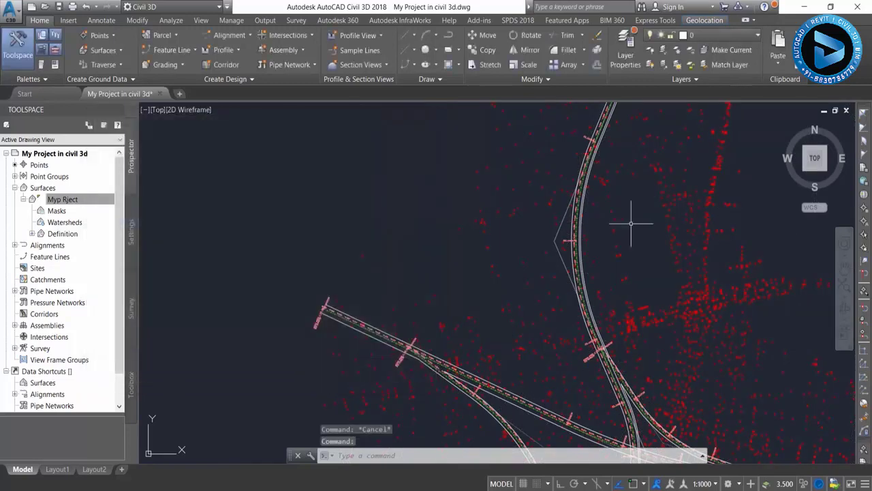
scroll(588, 230, up, 3)
scroll(521, 233, up, 4)
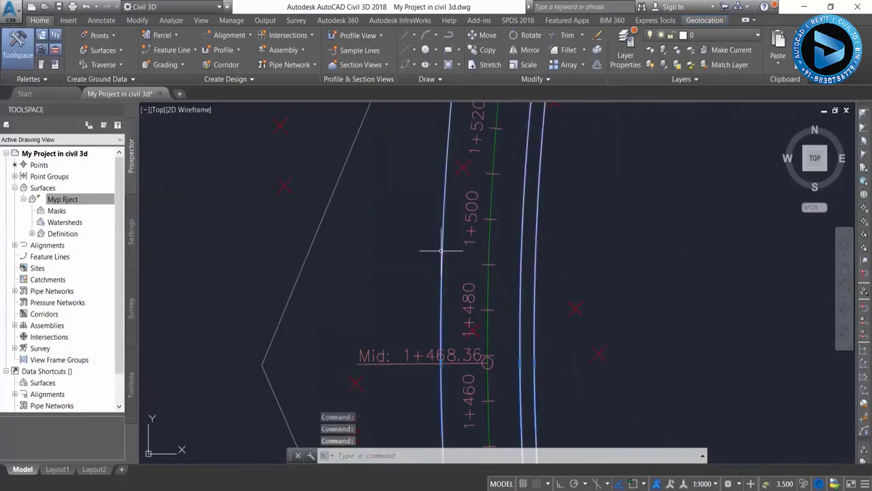
text(e)
key(Return)
scroll(395, 204, down, 5)
scroll(380, 325, up, 3)
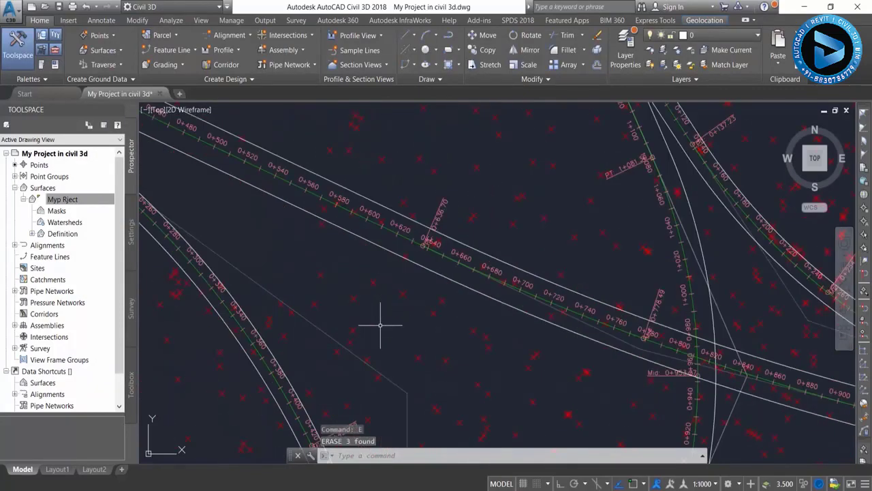
Erase the lower white offset line and the lower-left white line.
click(397, 247)
text(e)
key(Return)
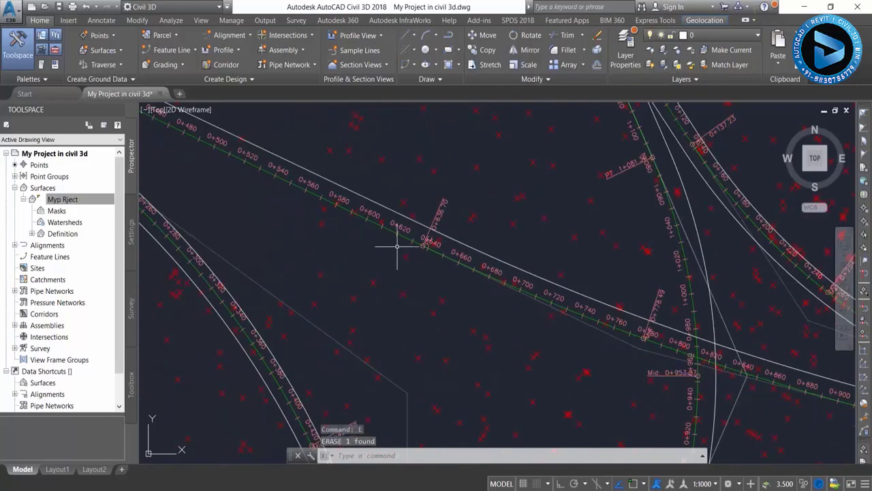
scroll(214, 318, up, 5)
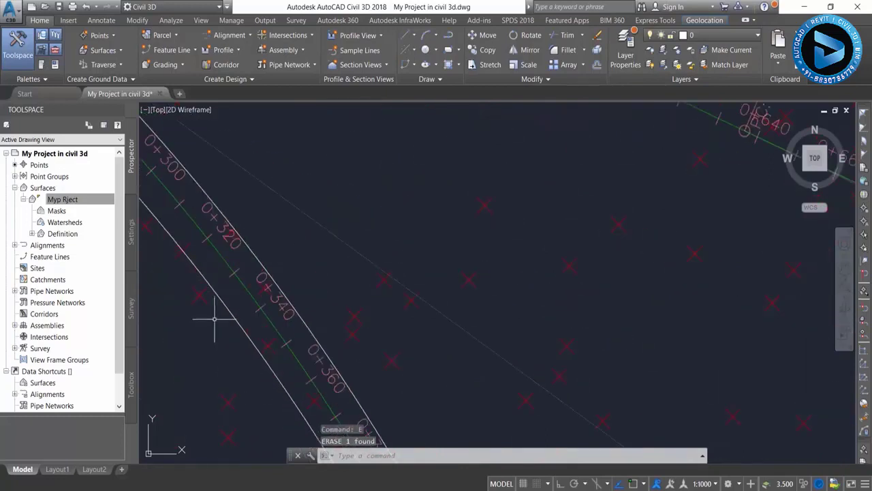
key(Return)
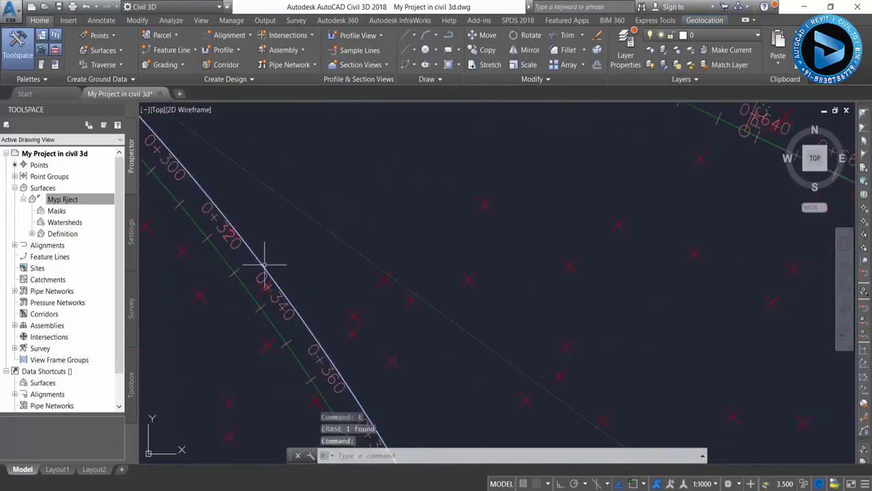
scroll(265, 252, down, 5)
scroll(422, 239, up, 2)
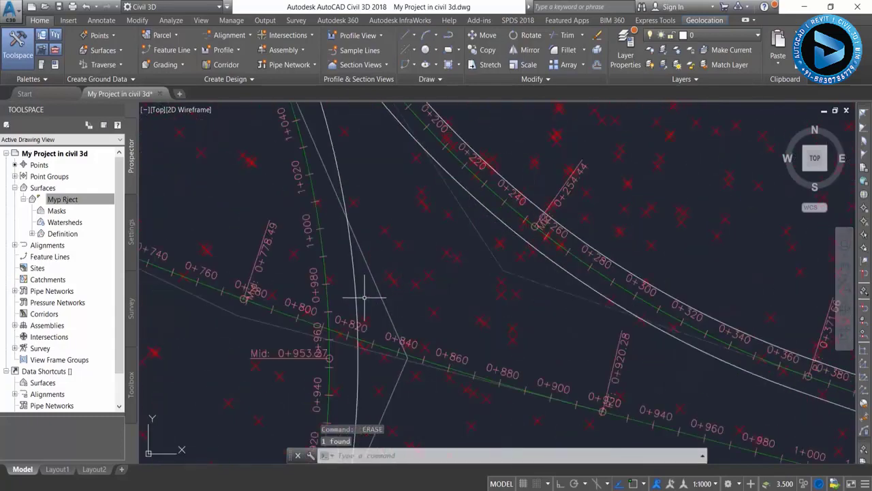
Delete the curved white line and the two white curves beside the alignments.
click(358, 300)
click(317, 409)
key(Delete)
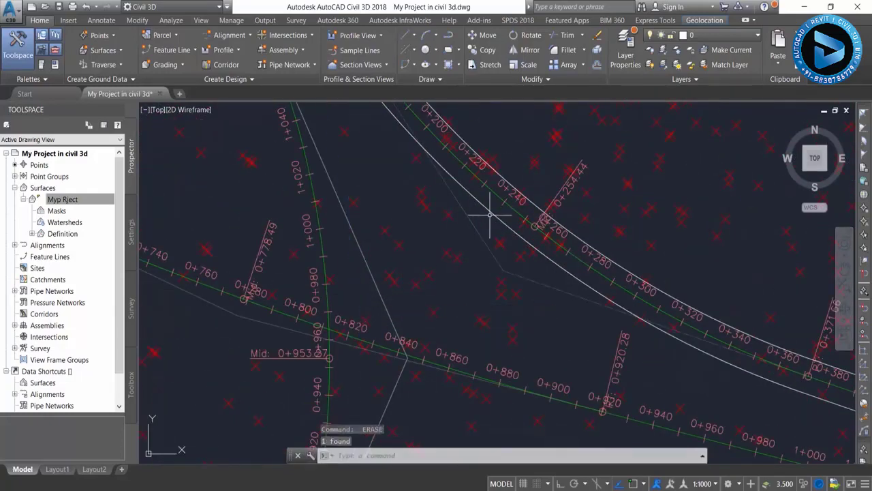
click(488, 207)
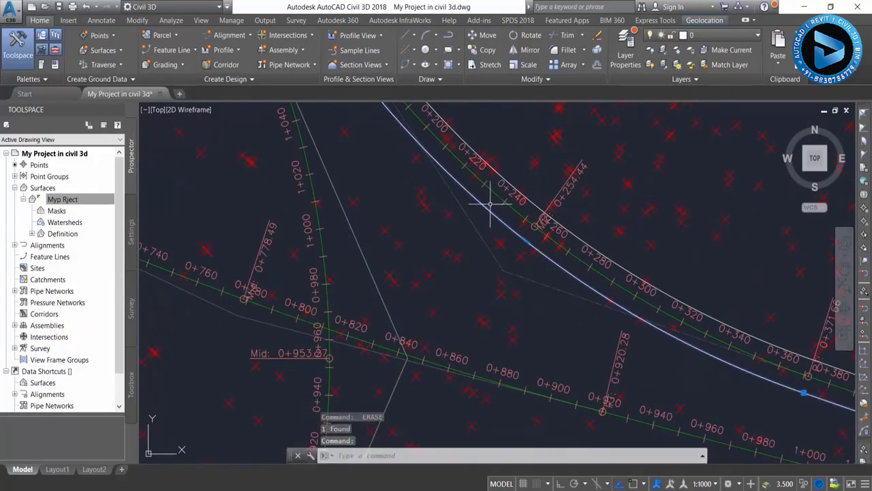
click(534, 198)
click(529, 191)
key(Delete)
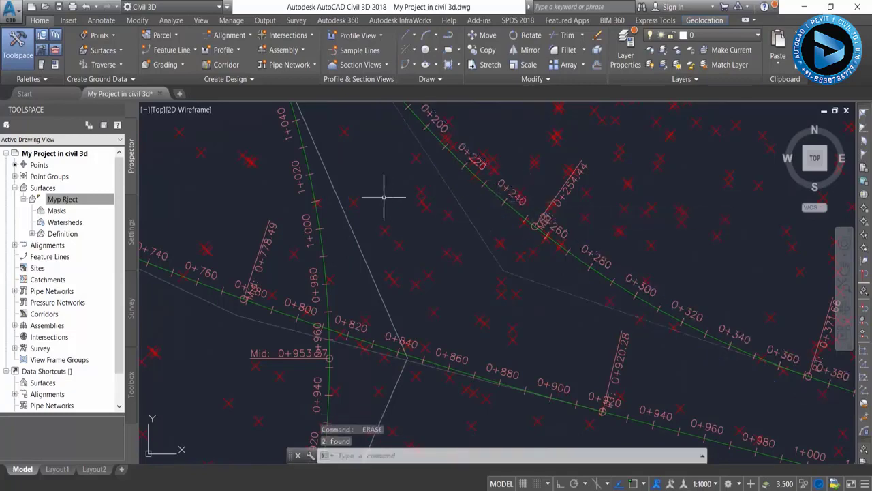
scroll(385, 194, down, 5)
scroll(467, 204, down, 3)
scroll(603, 282, up, 1)
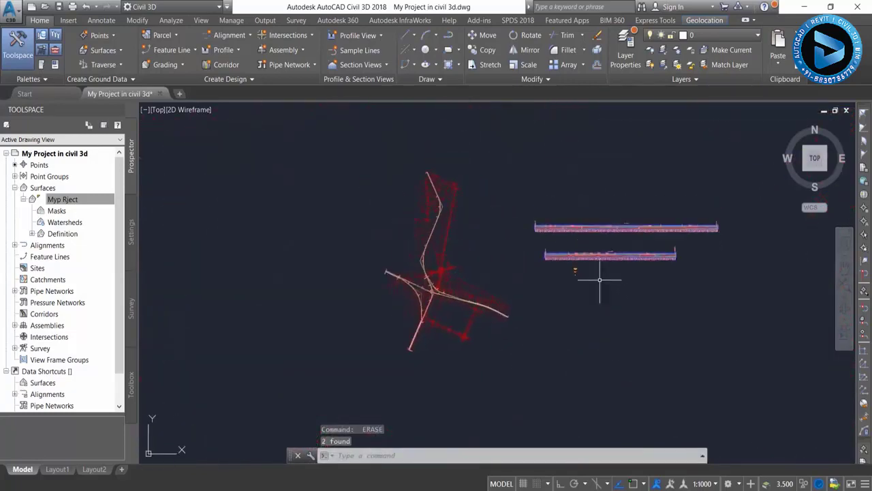
scroll(595, 269, up, 4)
scroll(507, 261, up, 8)
scroll(648, 249, down, 12)
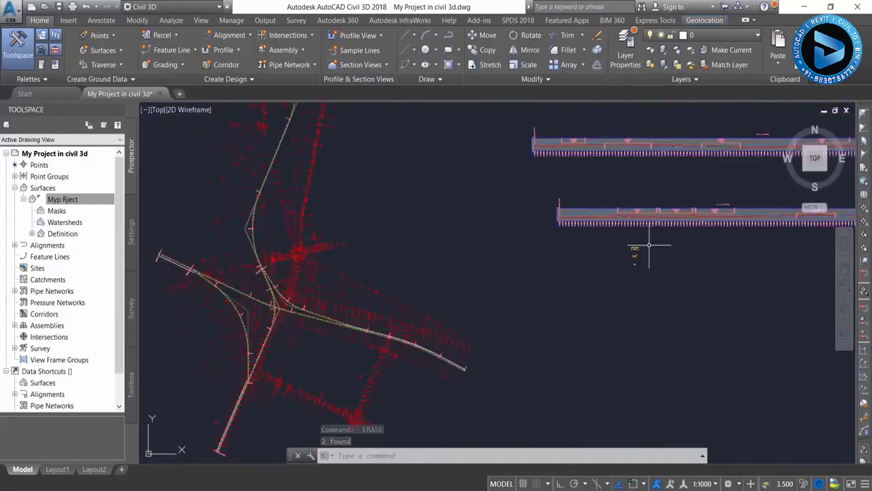
middle_drag(370, 204, 401, 293)
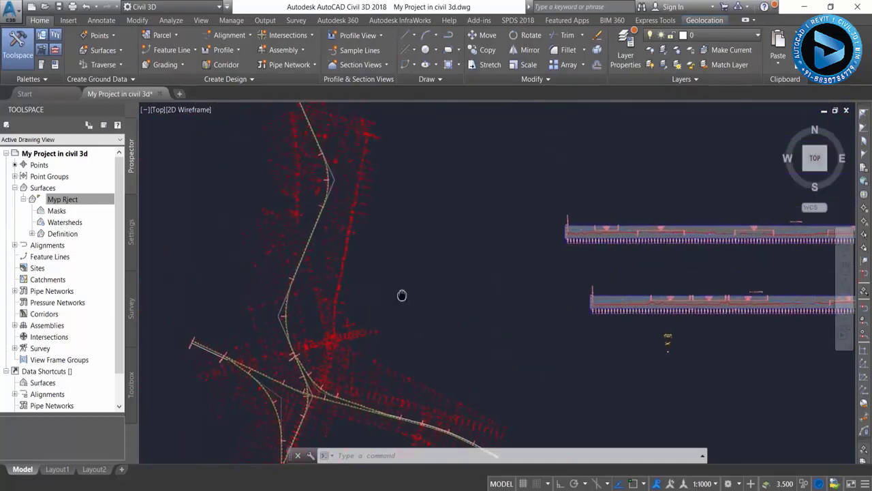
Start a new corridor ABC1 and keep the Basic corridor style.
click(223, 65)
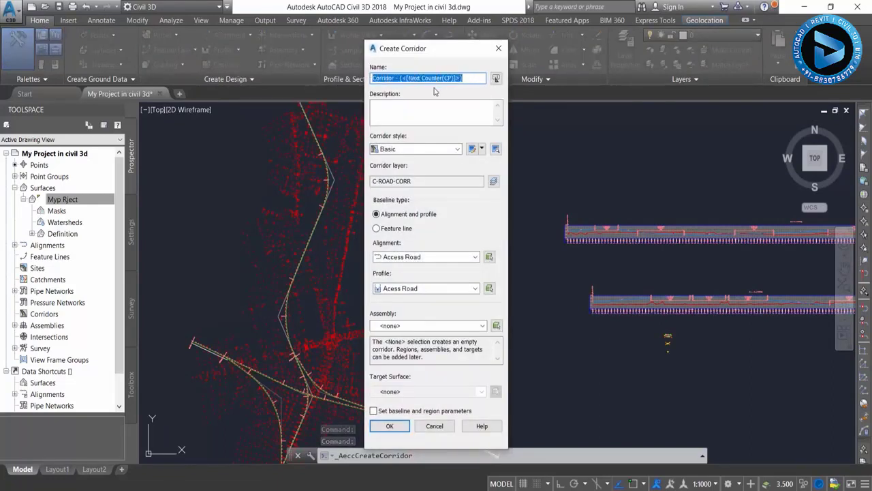
text(ABC1)
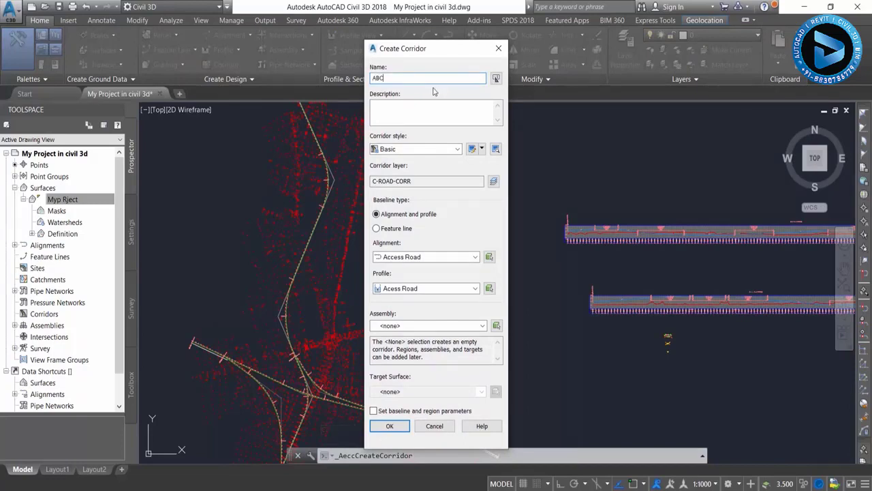
click(404, 150)
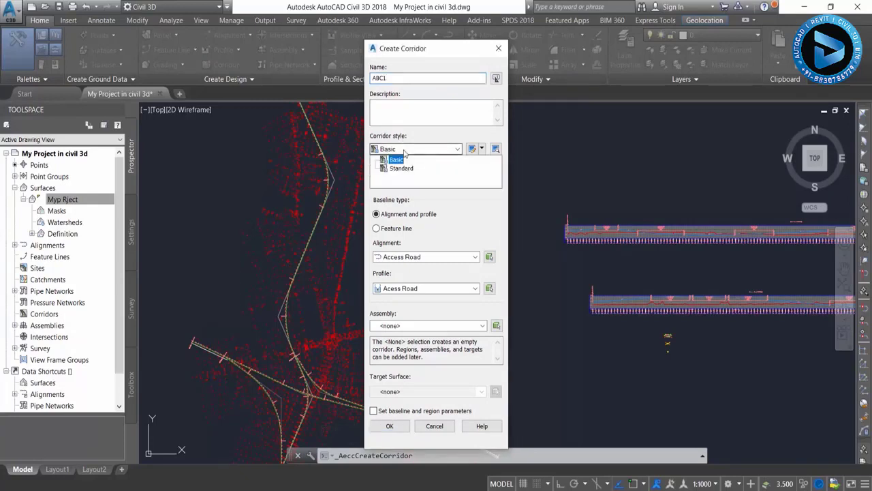
click(405, 157)
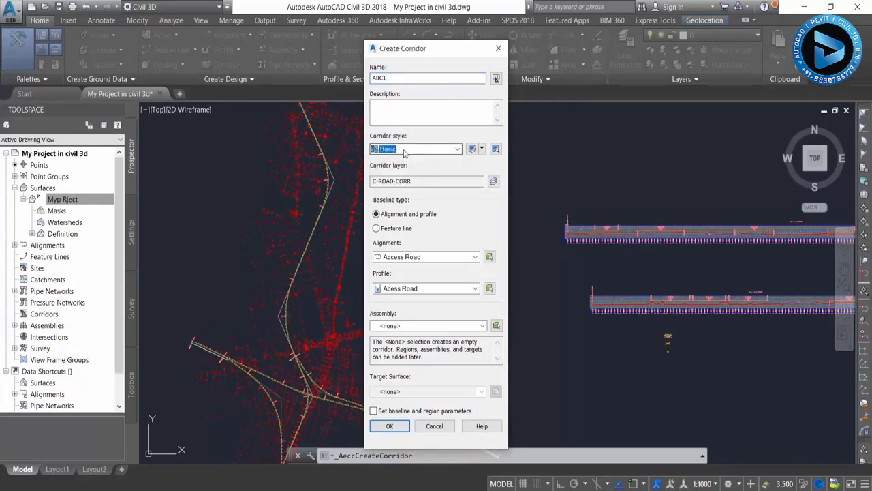
Base it on Main Road, profile Layout (3), assembly Sec A A, with no target surface.
click(398, 259)
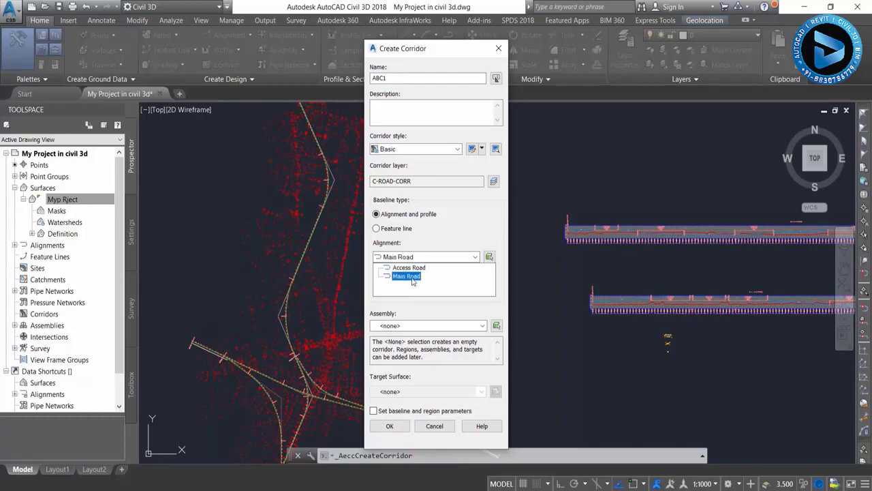
click(406, 276)
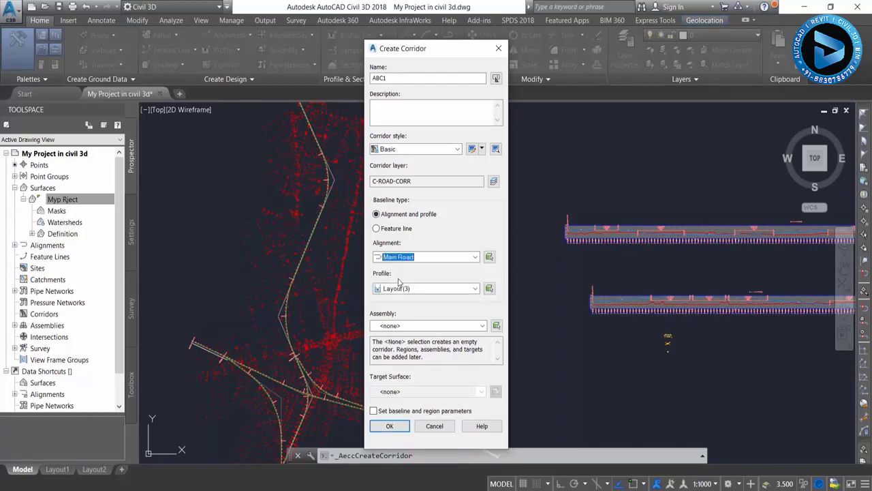
click(410, 289)
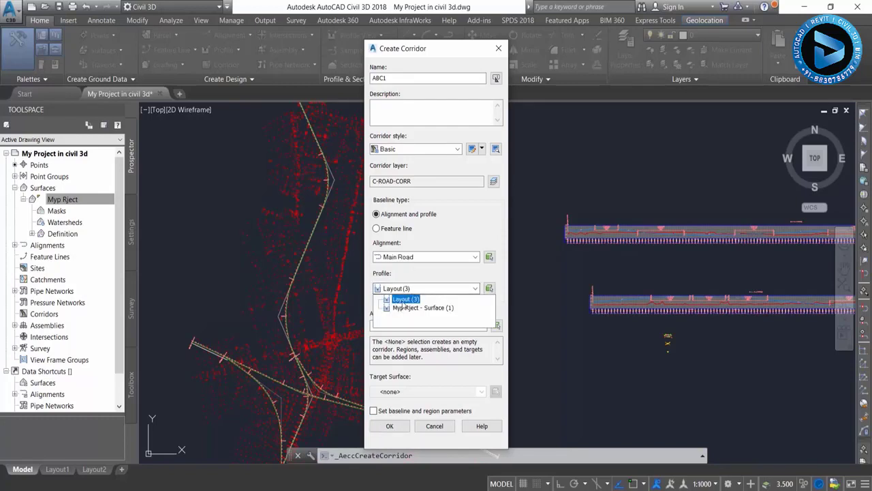
click(405, 299)
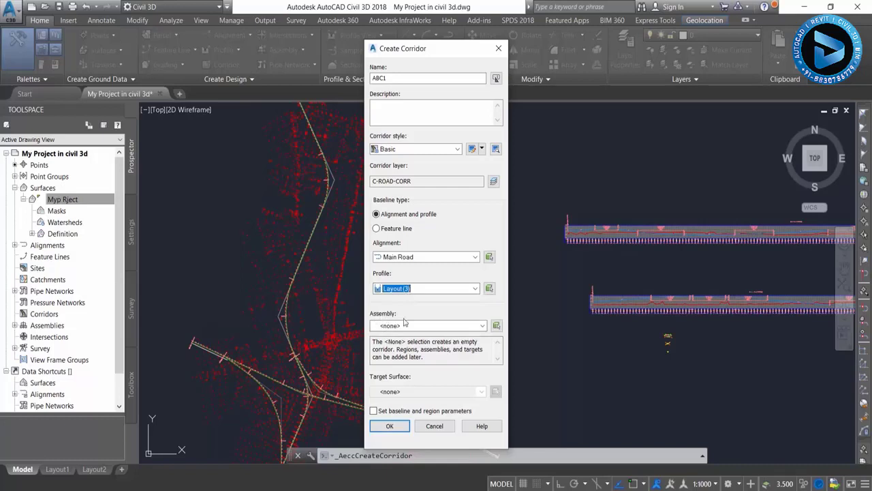
click(412, 326)
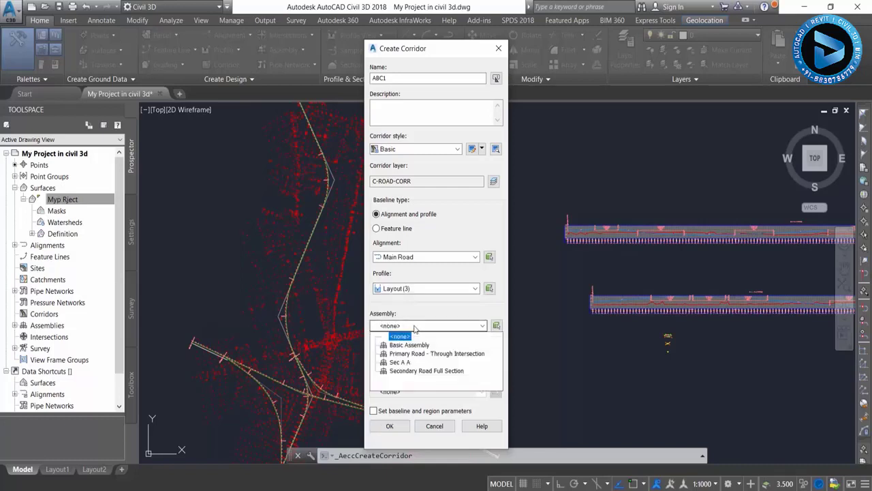
click(398, 366)
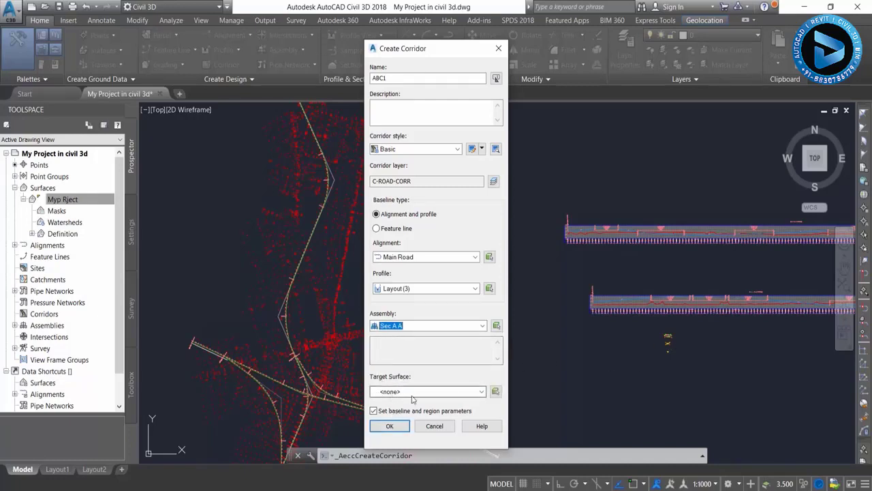
click(413, 393)
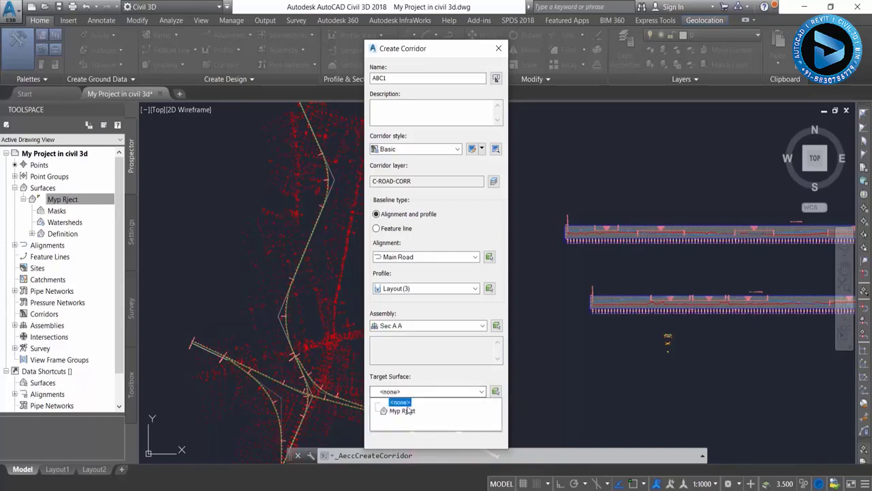
click(402, 406)
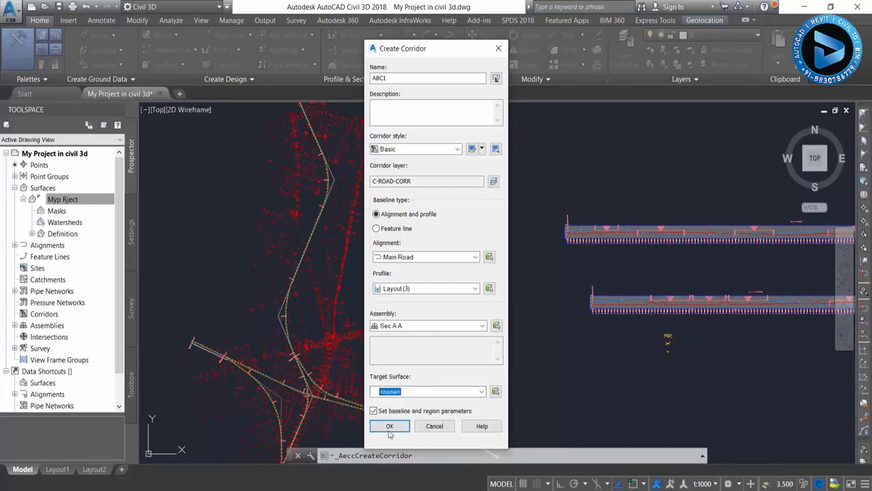
click(389, 428)
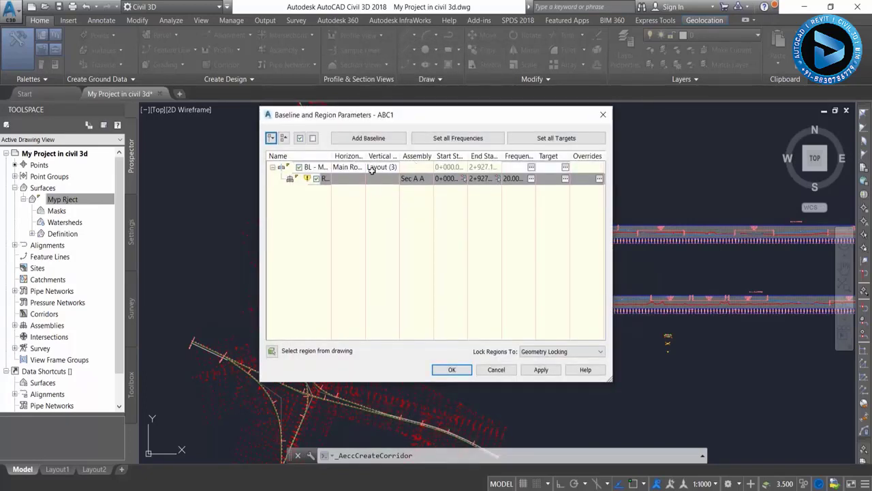
Accept the Main Road baseline and Sec A A region settings, apply them and rebuild ABC1.
double_click(344, 168)
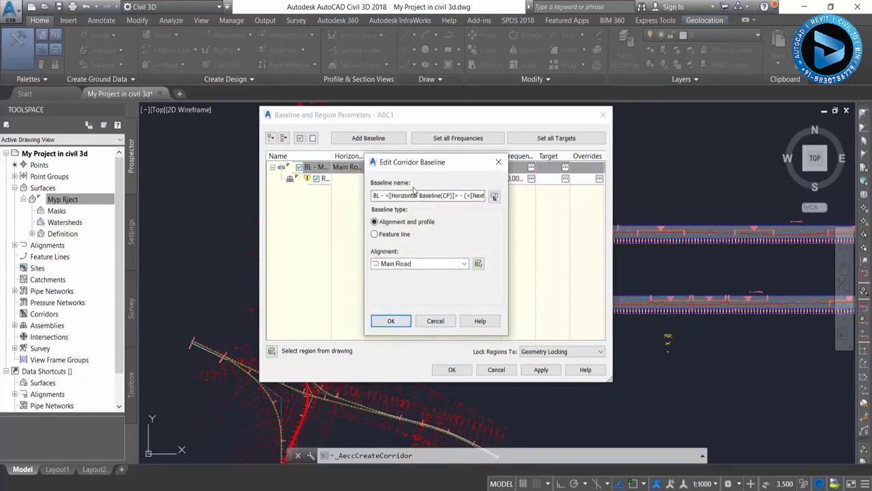
click(407, 196)
click(392, 321)
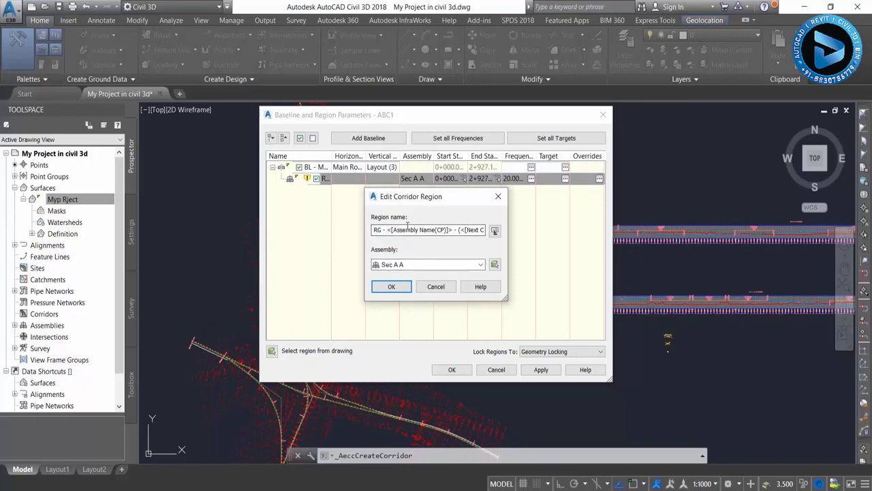
click(393, 285)
click(540, 370)
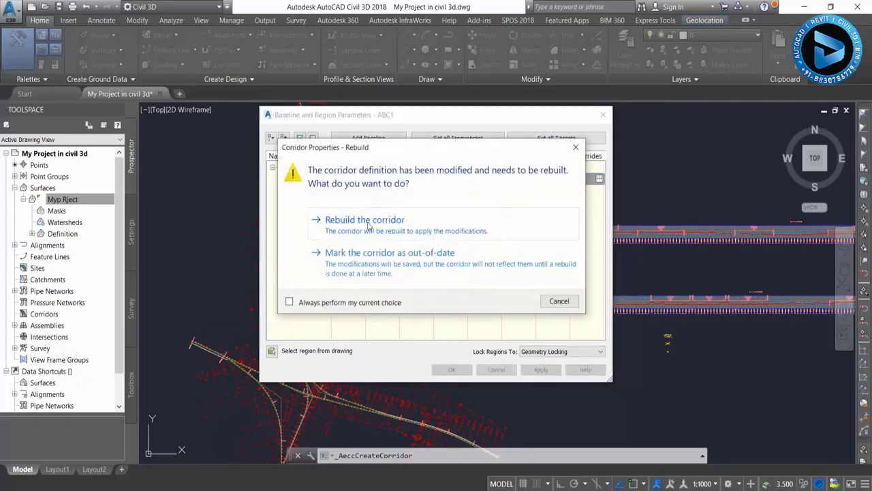
click(368, 225)
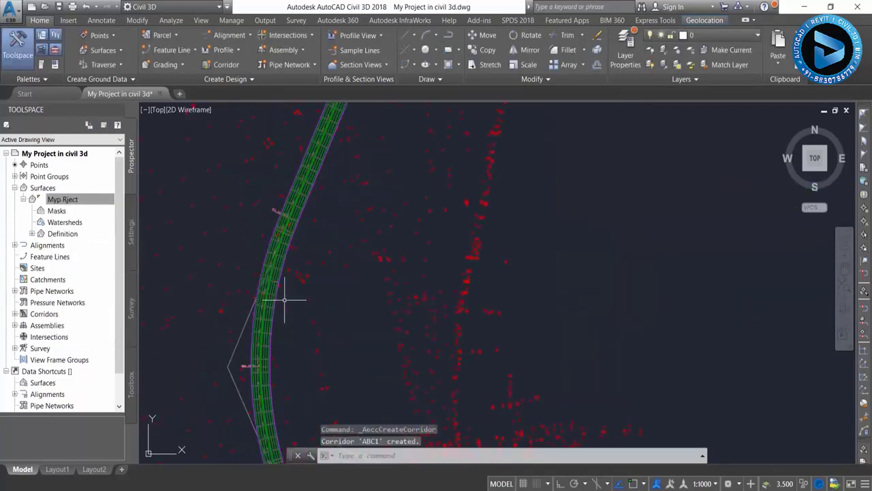
Close the parameters dialog and inspect the new ABC1 corridor, its curve, start and the profile views.
middle_drag(282, 296, 256, 229)
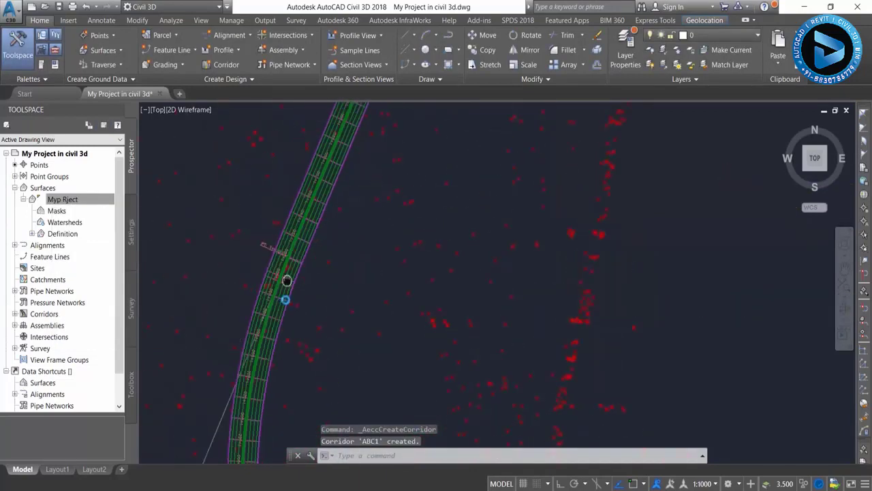
middle_drag(288, 282, 339, 230)
scroll(339, 230, up, 3)
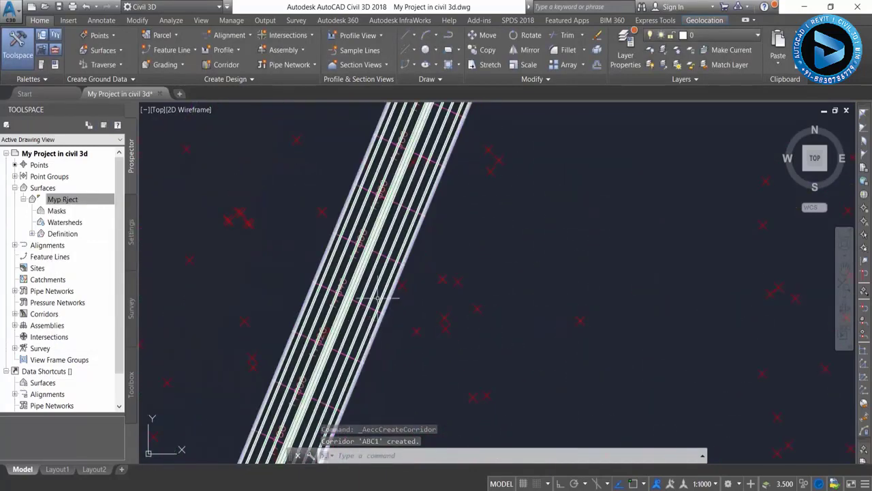
middle_drag(357, 360, 385, 389)
scroll(385, 388, down, 2)
scroll(385, 389, down, 2)
mouse_move(477, 272)
middle_down()
mouse_move(444, 223)
mouse_move(444, 201)
mouse_move(443, 365)
middle_up()
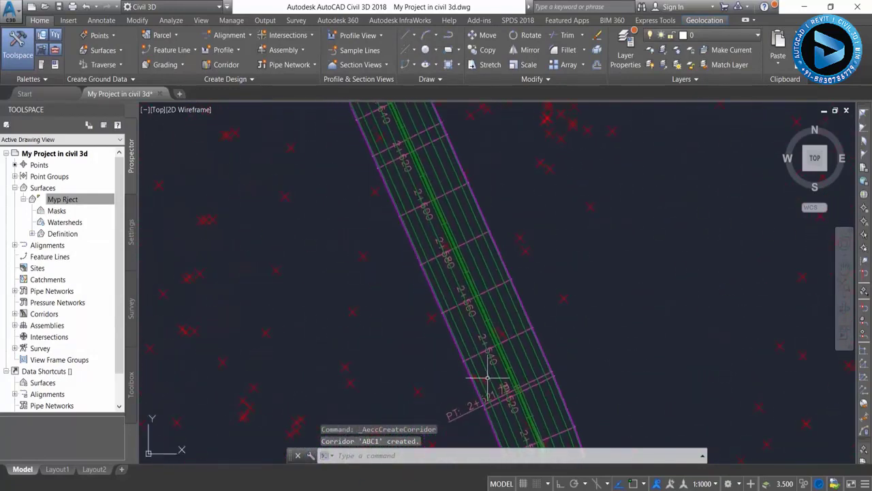
middle_drag(411, 173, 463, 370)
scroll(408, 224, up, 3)
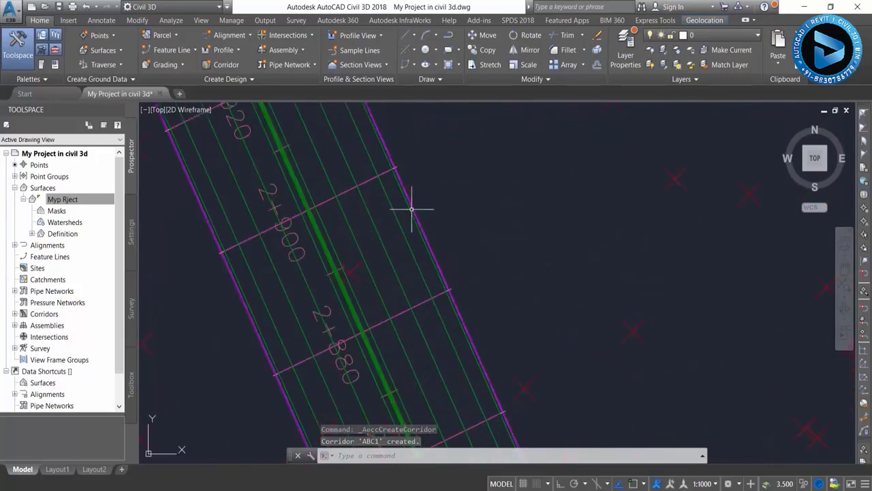
scroll(284, 132, up, 2)
scroll(284, 136, down, 5)
mouse_move(344, 191)
middle_down()
mouse_move(411, 298)
mouse_move(424, 185)
mouse_move(392, 221)
middle_up()
middle_drag(634, 225, 407, 295)
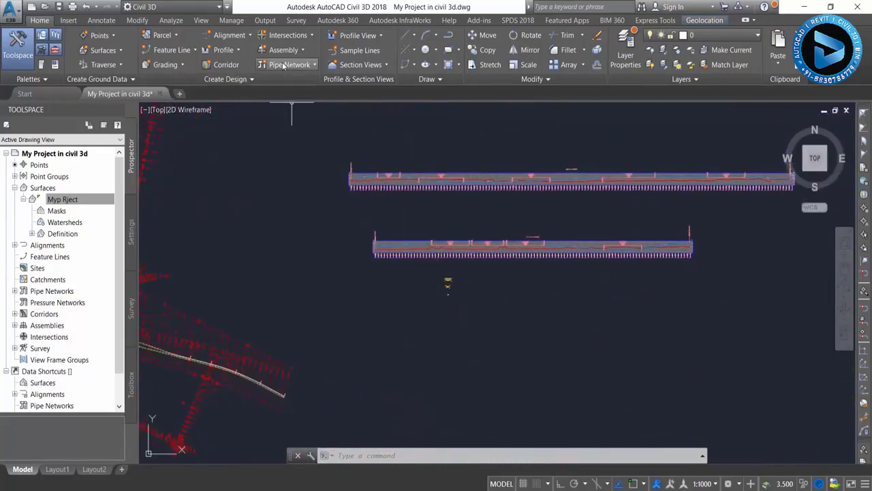
Start corridor ABC2 on Access Road and settle on Basic Assembly as its assembly.
click(236, 66)
text(ABC2)
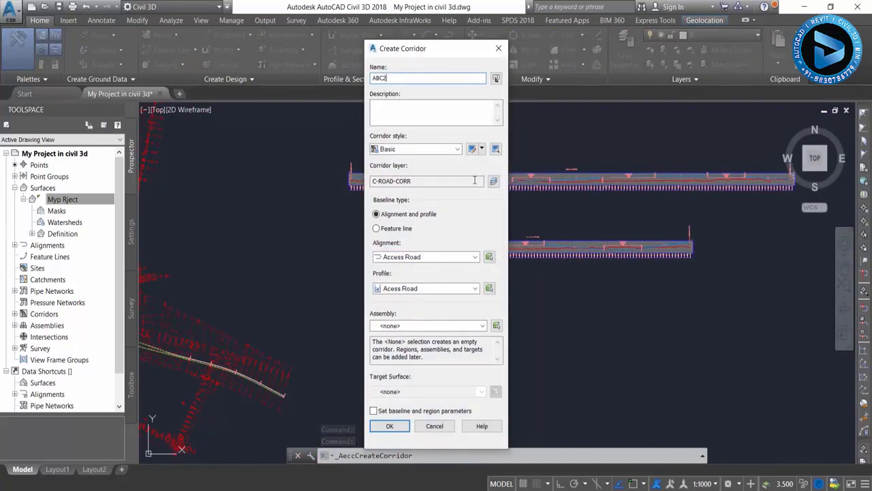
click(407, 257)
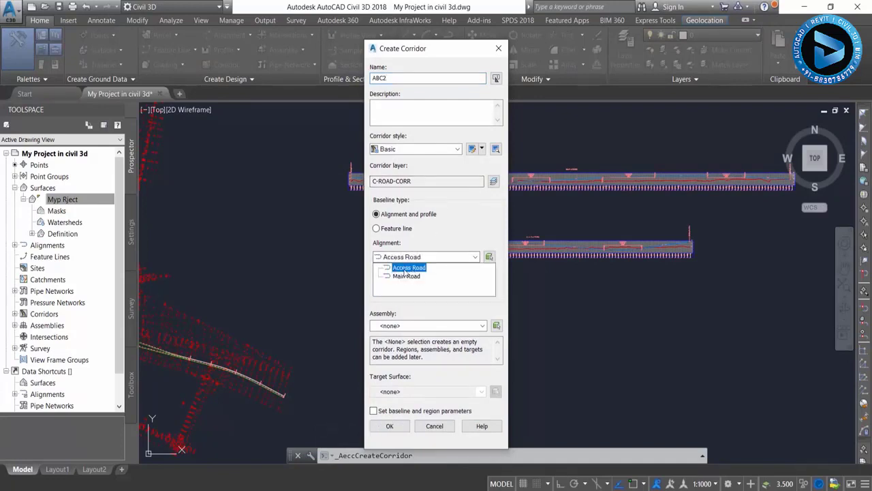
click(405, 269)
click(392, 328)
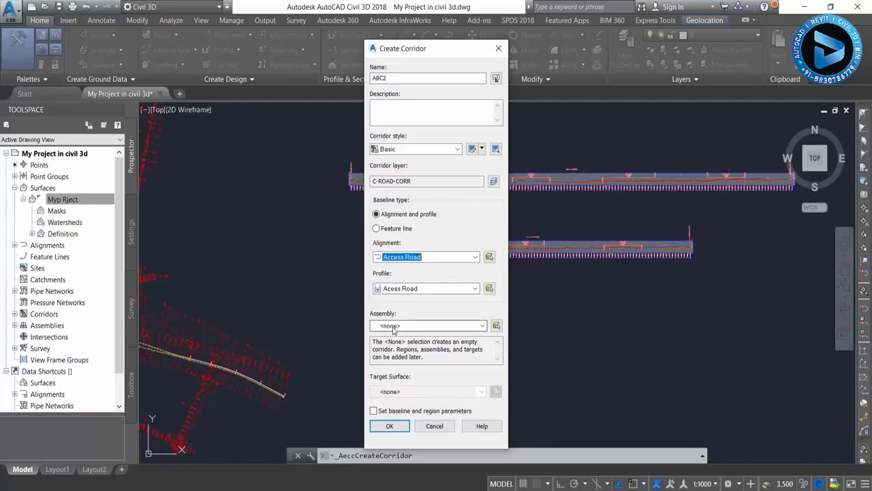
click(433, 354)
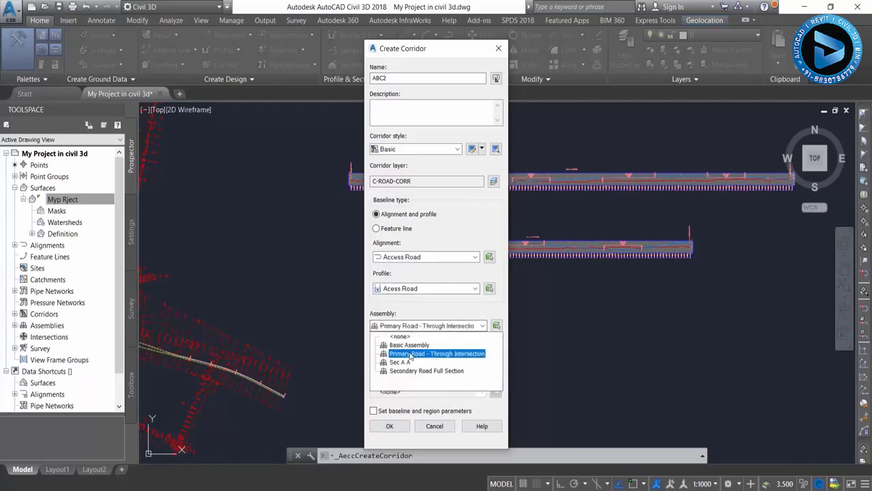
click(423, 346)
click(414, 362)
click(420, 371)
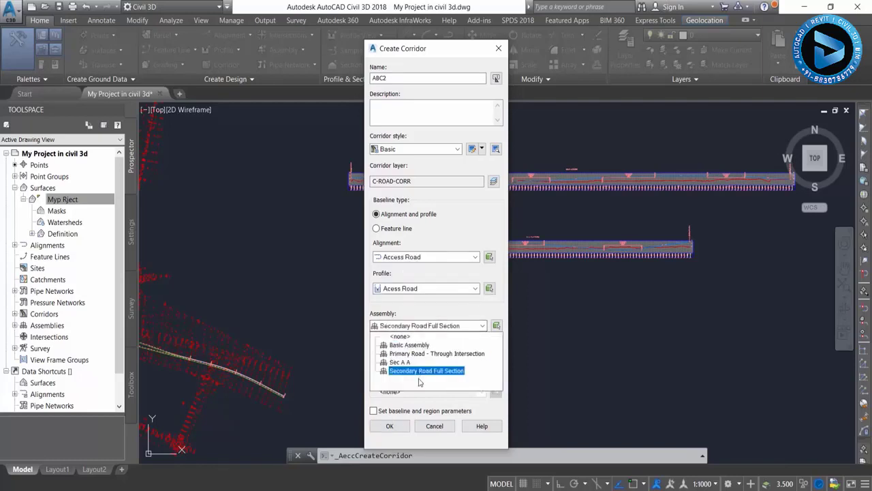
click(399, 353)
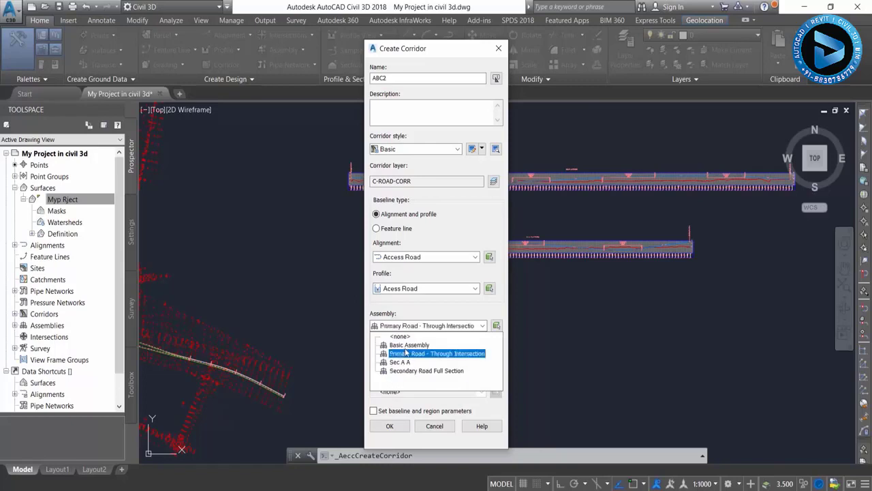
click(399, 345)
click(396, 346)
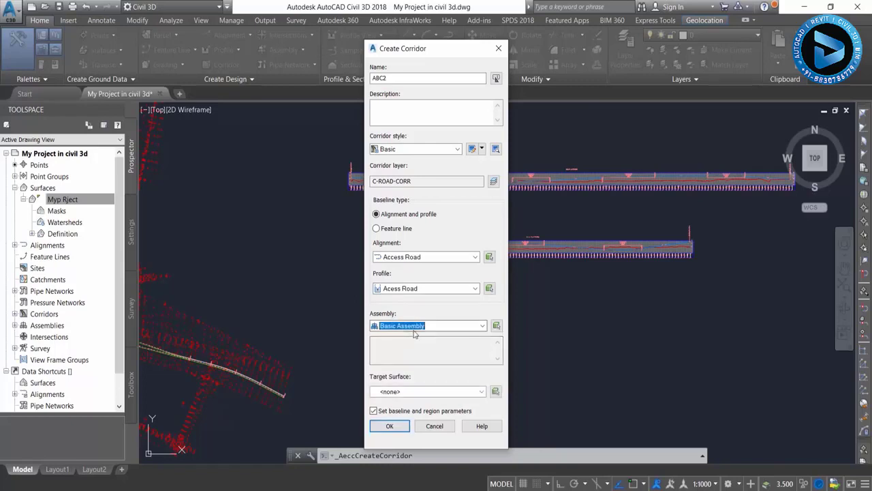
Confirm ABC2, apply its baseline and region parameters and rebuild the corridor.
click(389, 427)
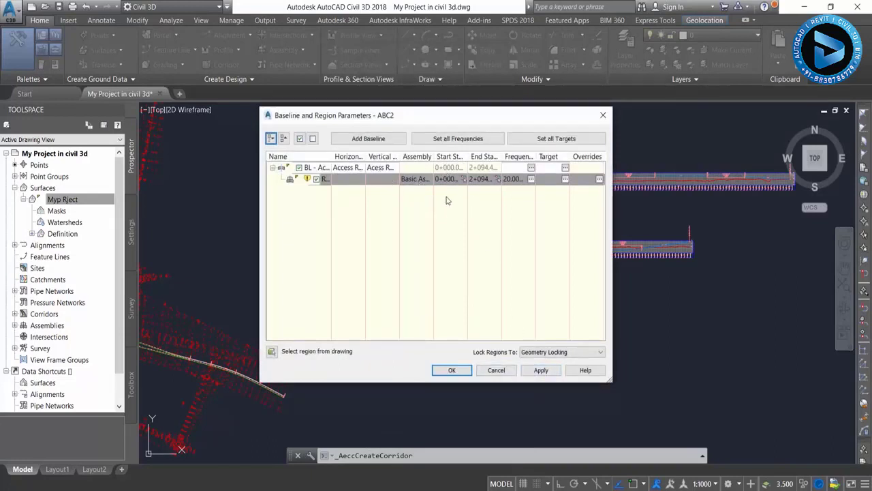
click(541, 370)
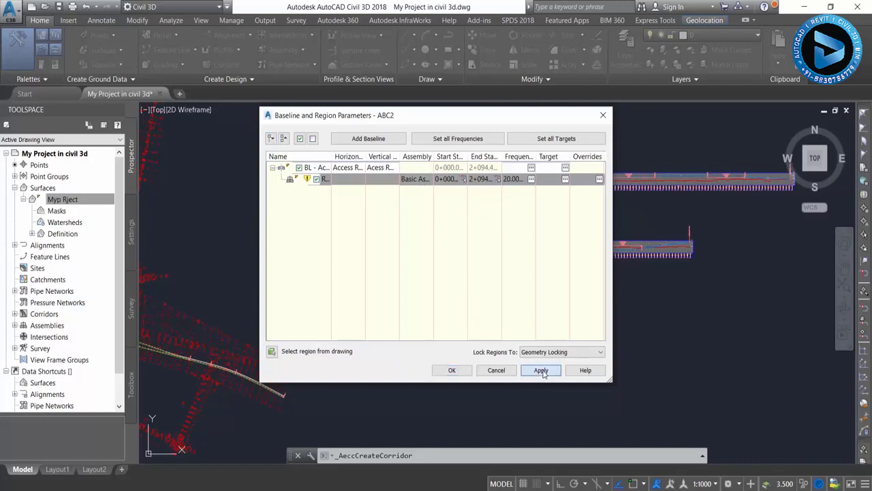
click(381, 225)
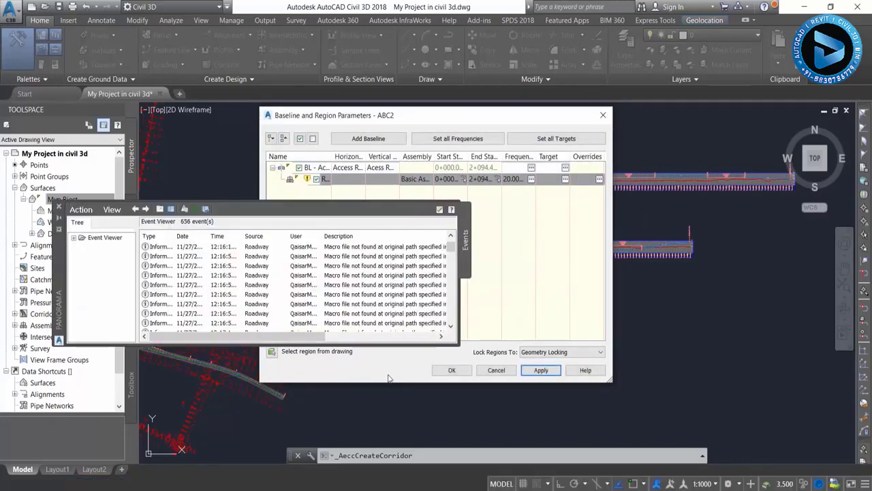
click(452, 370)
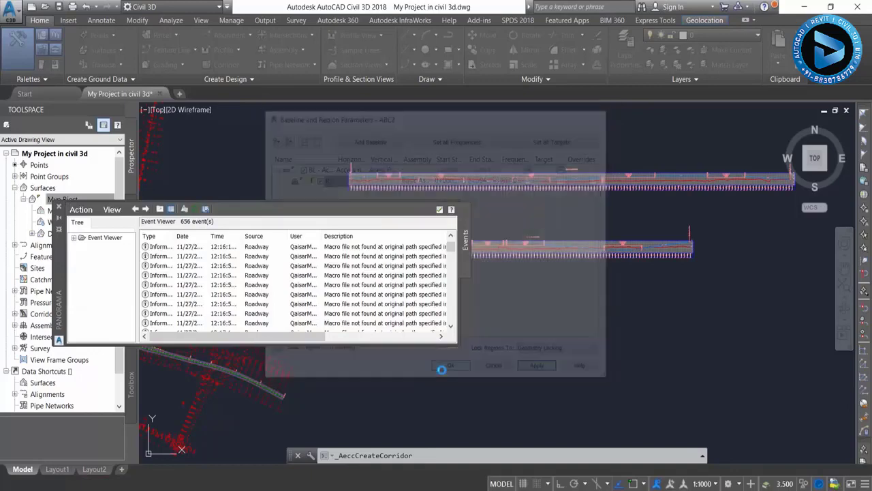
Close the event log, pan along the Main Road alignment's station labels and clear the selection.
click(59, 207)
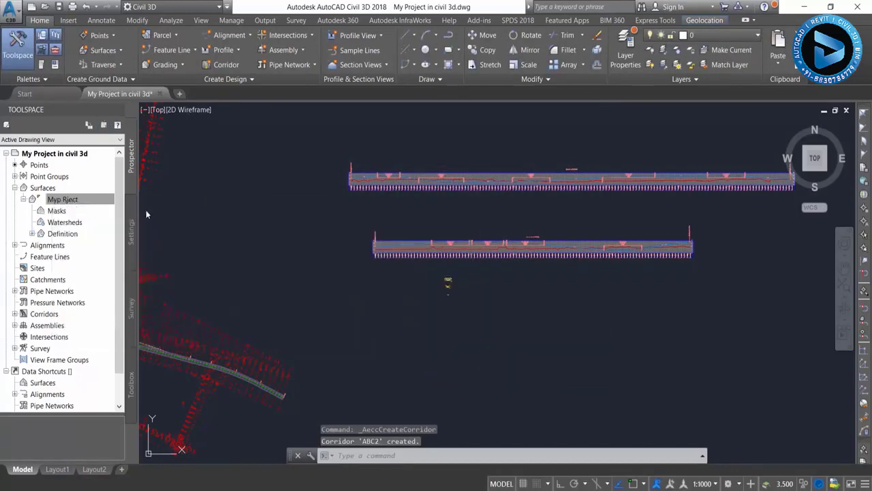
scroll(312, 214, down, 2)
scroll(240, 260, down, 1)
scroll(240, 260, up, 5)
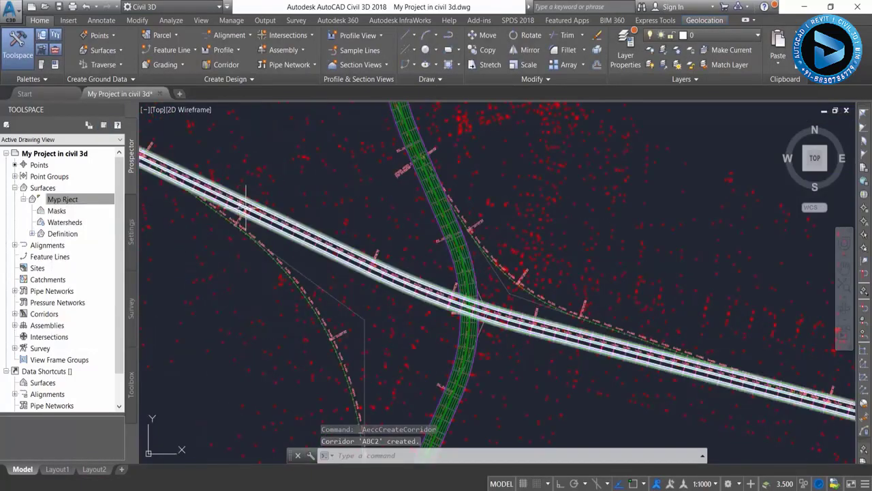
scroll(232, 196, up, 2)
middle_drag(467, 302, 304, 229)
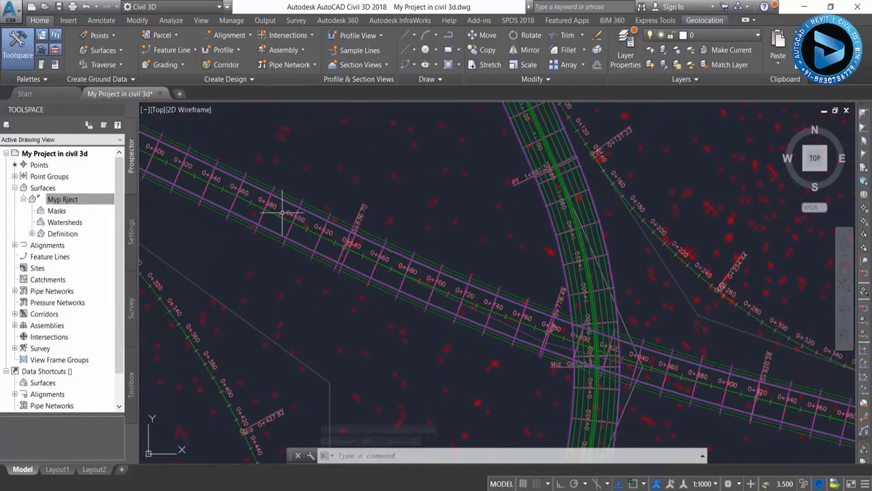
mouse_move(647, 371)
middle_down()
mouse_move(511, 297)
mouse_move(383, 261)
middle_up()
mouse_move(548, 303)
middle_down()
mouse_move(495, 278)
mouse_move(182, 205)
middle_up()
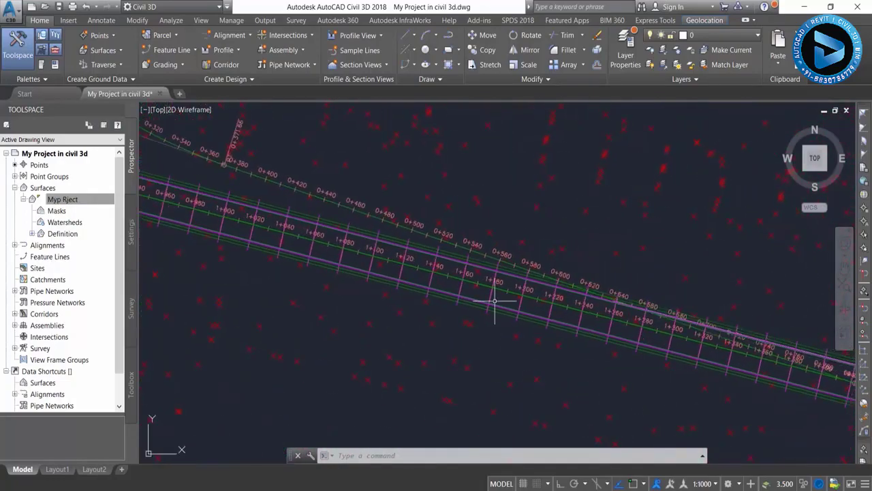
middle_drag(496, 302, 225, 243)
scroll(603, 322, down, 3)
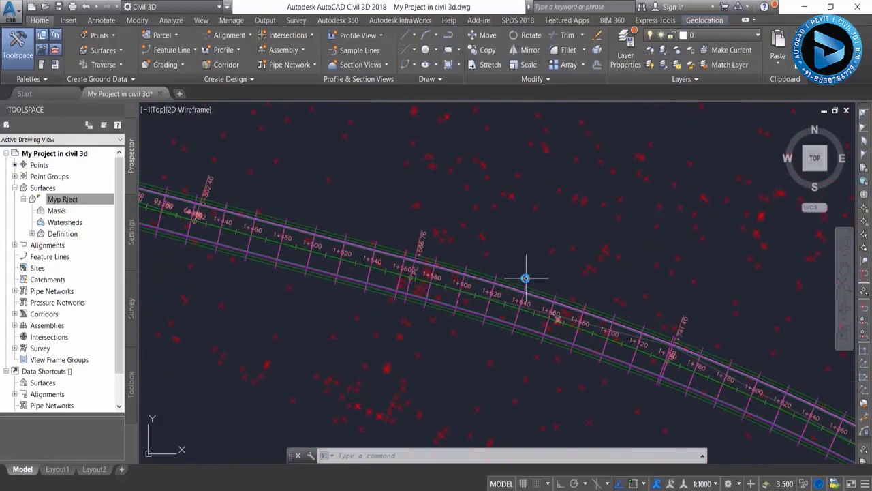
scroll(522, 279, down, 3)
scroll(678, 332, up, 3)
scroll(579, 297, up, 3)
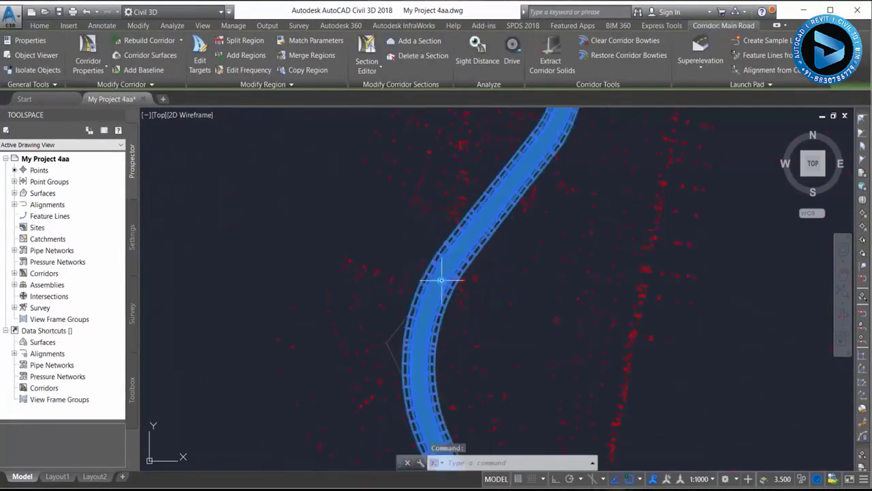
scroll(442, 279, down, 2)
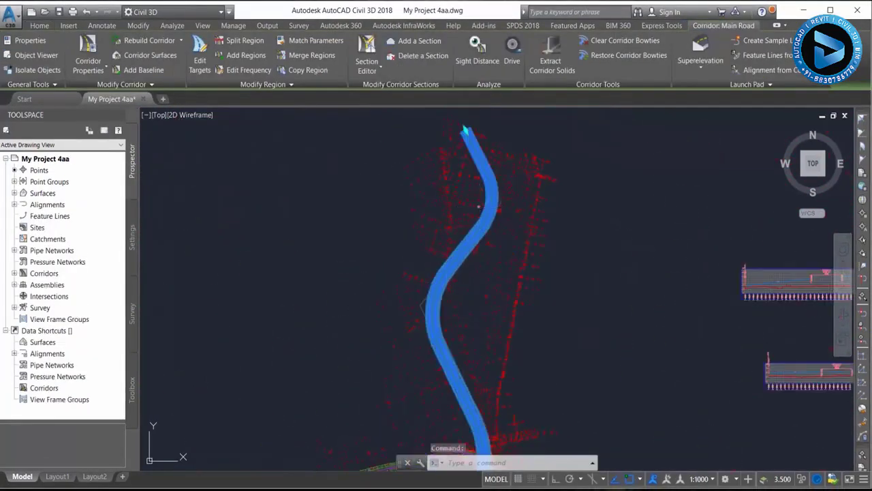
key(Escape)
scroll(478, 206, up, 2)
Open the Main Road corridor's properties and review its tabs through to Surfaces.
click(485, 208)
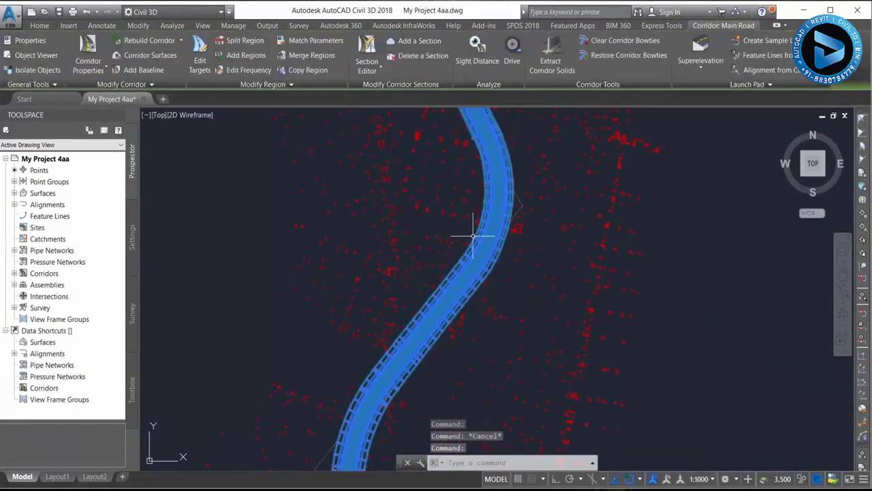
click(85, 66)
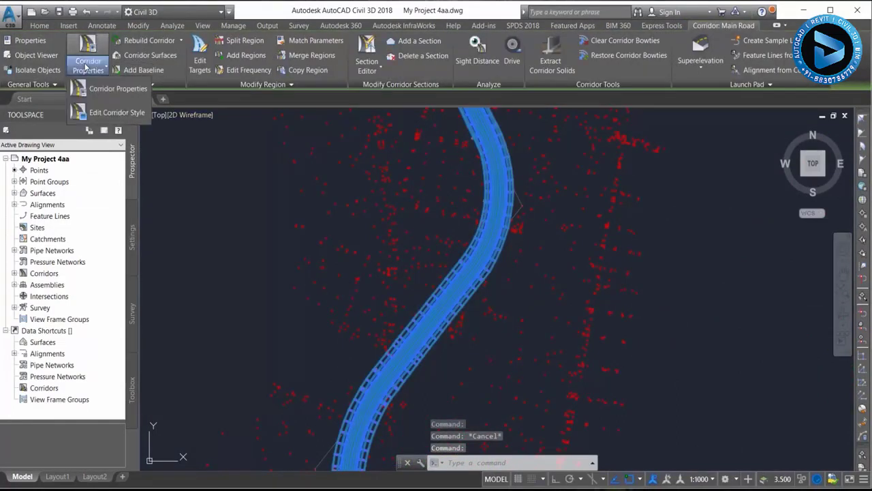
click(99, 95)
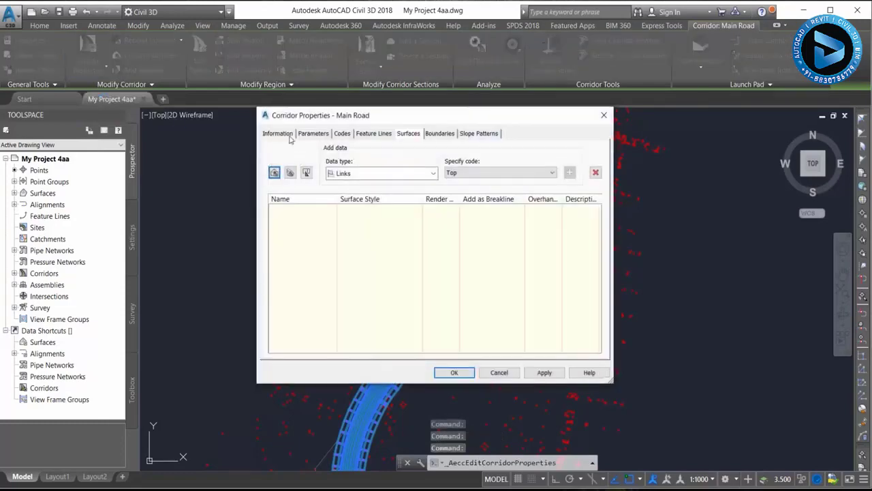
click(291, 136)
click(314, 133)
click(340, 134)
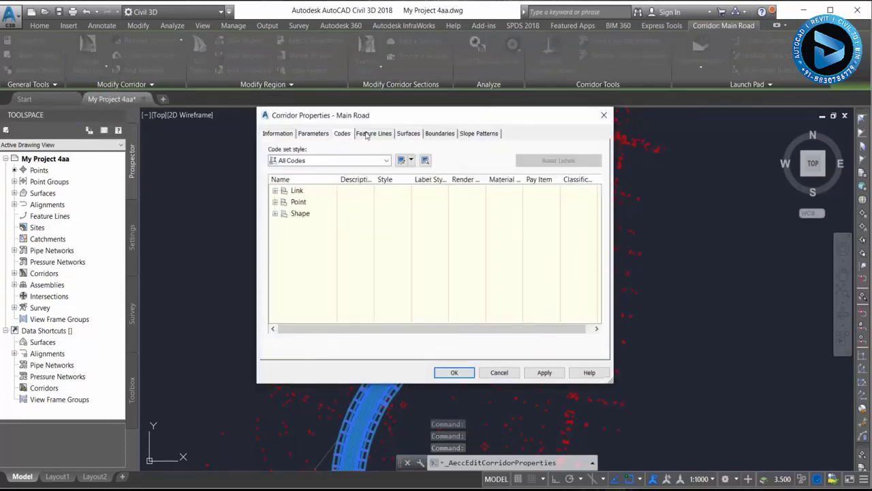
click(367, 135)
click(402, 137)
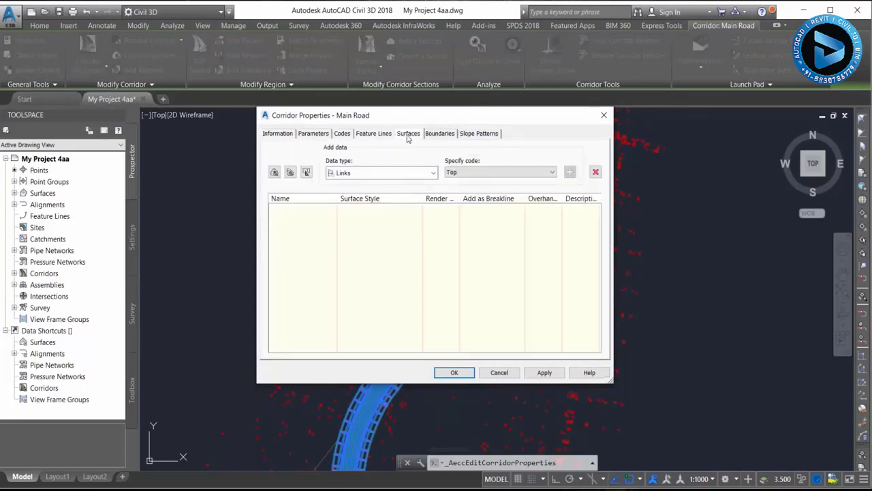
Create the Main Road corridor surface with the Contours 2m and 10m (Design) style.
click(273, 172)
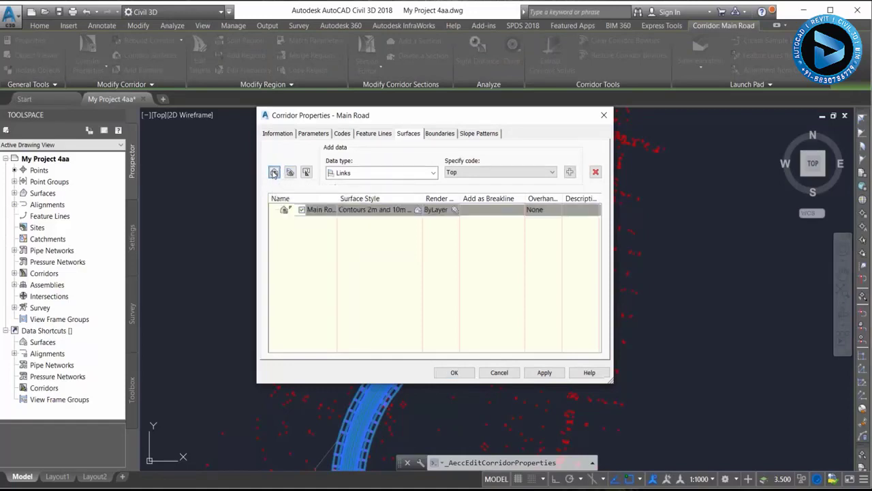
click(316, 252)
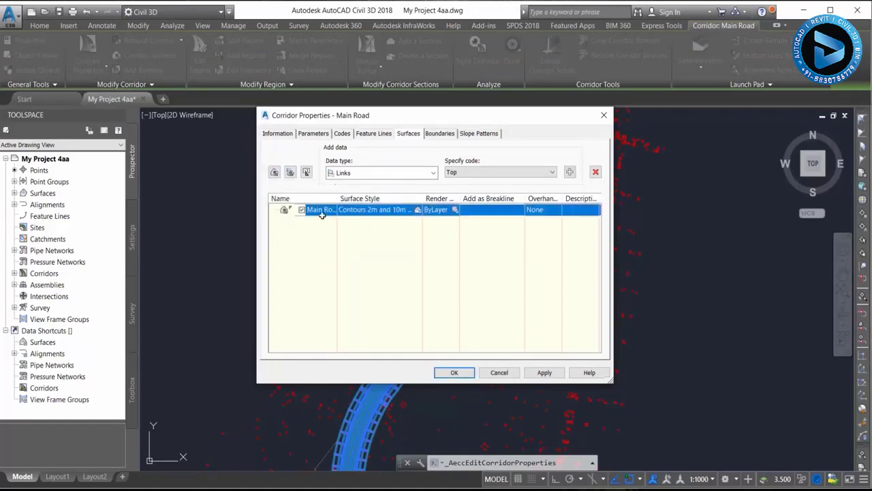
click(376, 211)
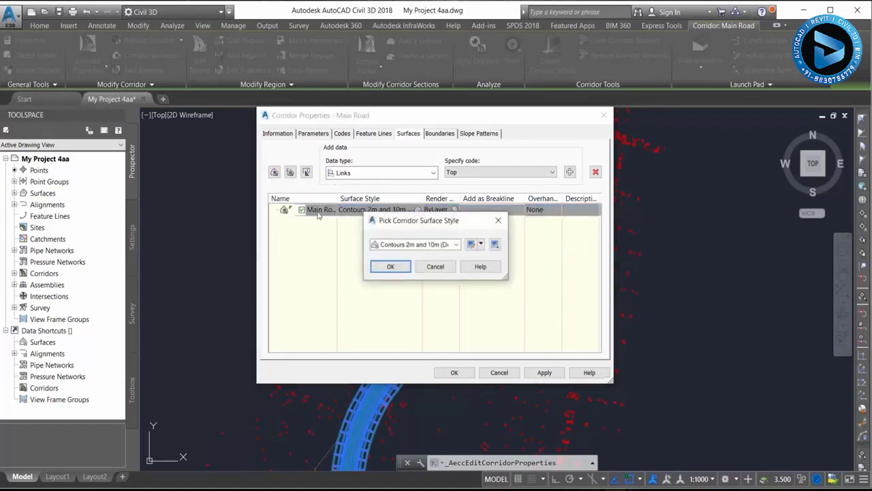
click(425, 249)
click(429, 297)
click(388, 266)
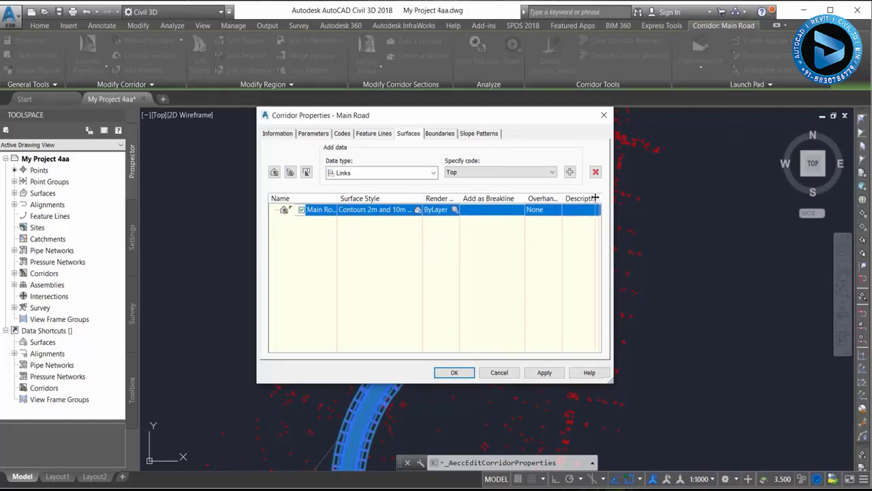
Set its overhang correction to Top Links and add the Datum link code.
double_click(563, 197)
click(552, 210)
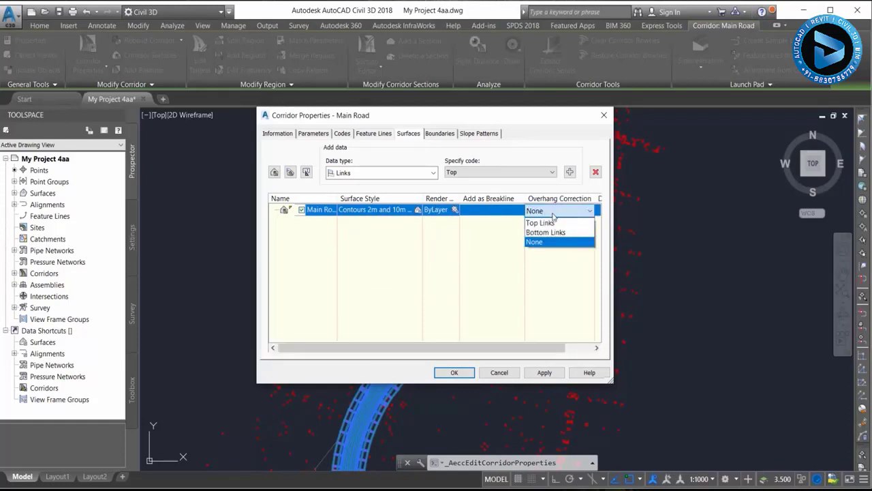
click(552, 224)
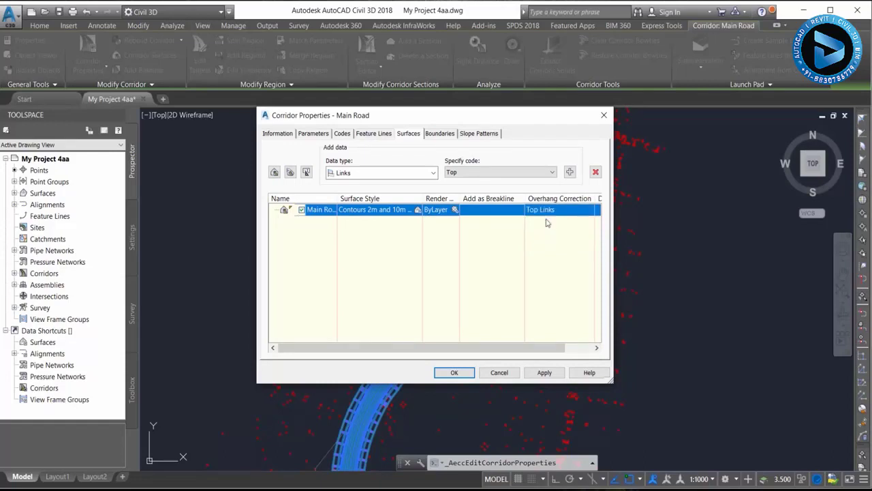
click(517, 172)
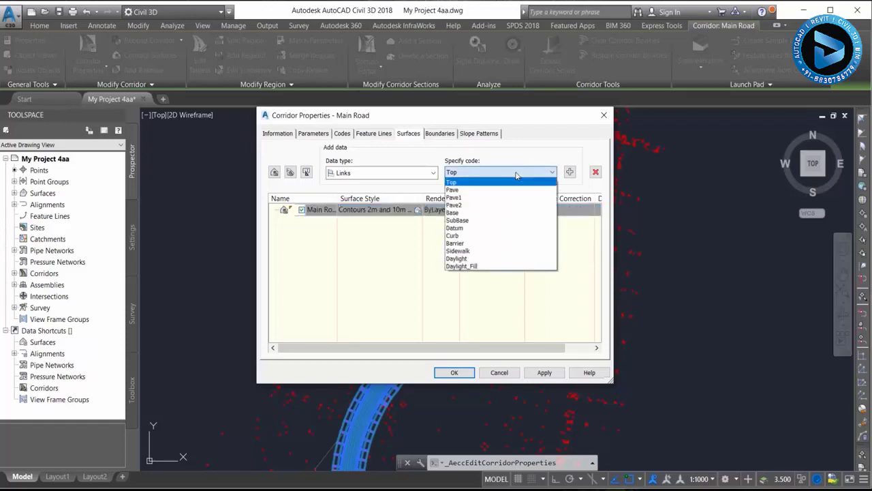
click(459, 230)
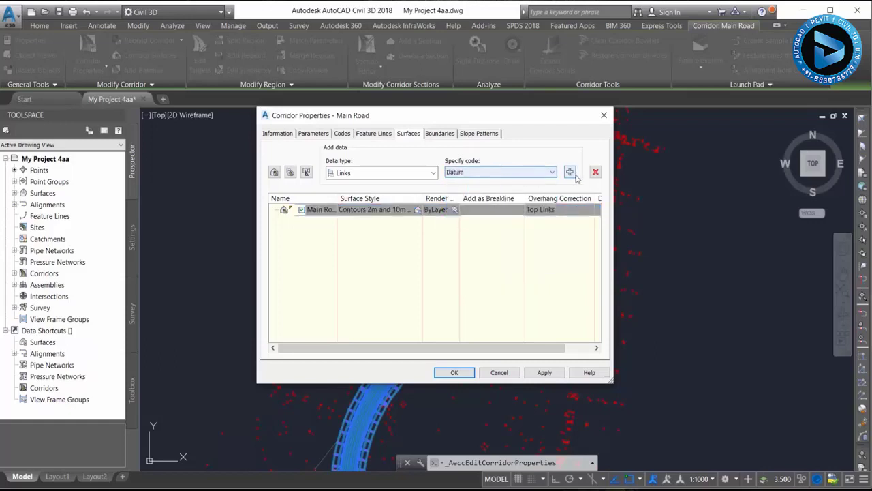
click(571, 172)
click(439, 269)
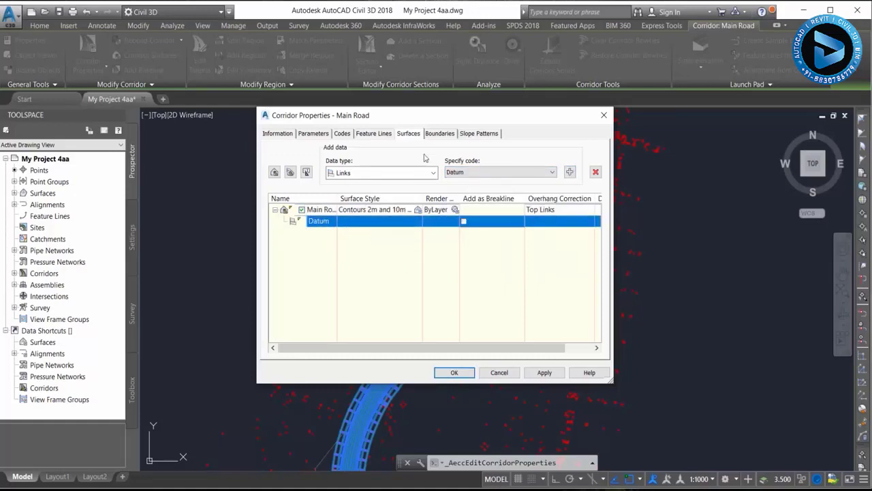
Add an automatic Daylight outside boundary to the Main Road surface, apply and rebuild the corridor.
click(439, 133)
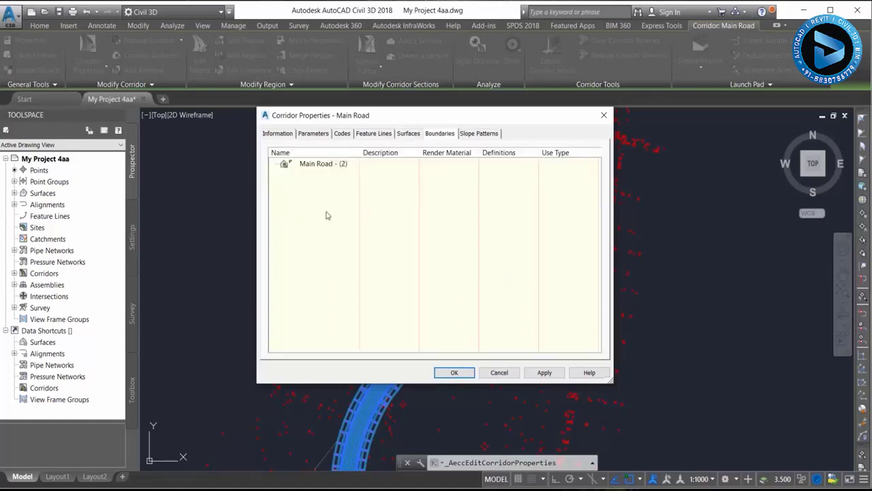
click(324, 165)
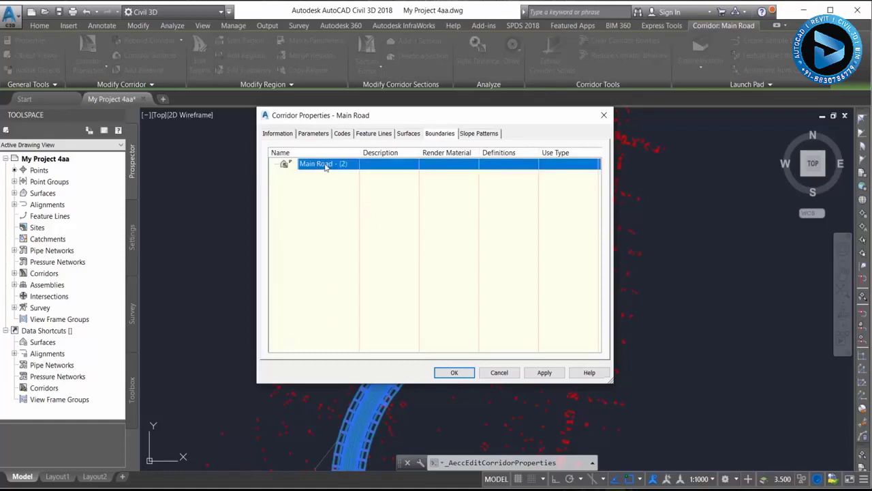
right_click(323, 167)
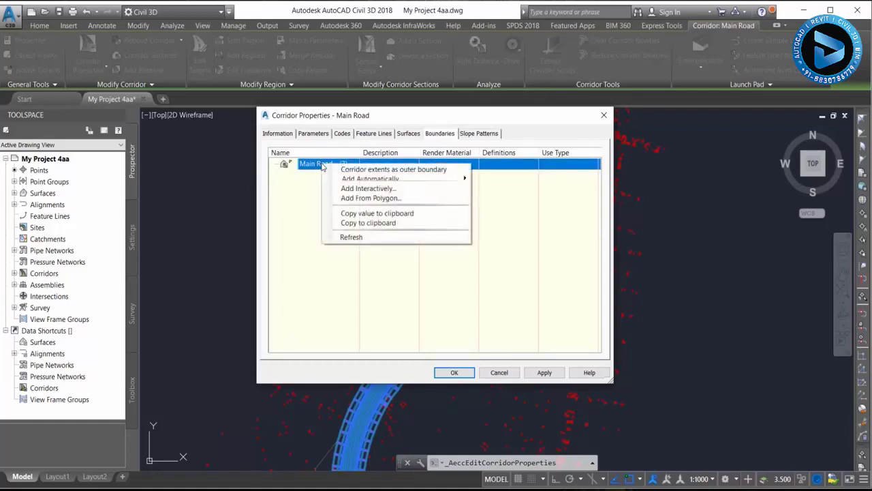
mouse_move(370, 179)
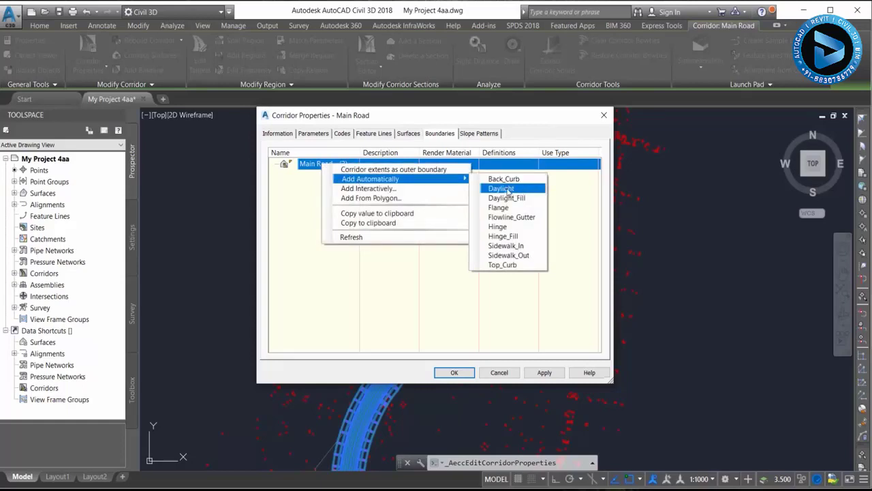
click(515, 191)
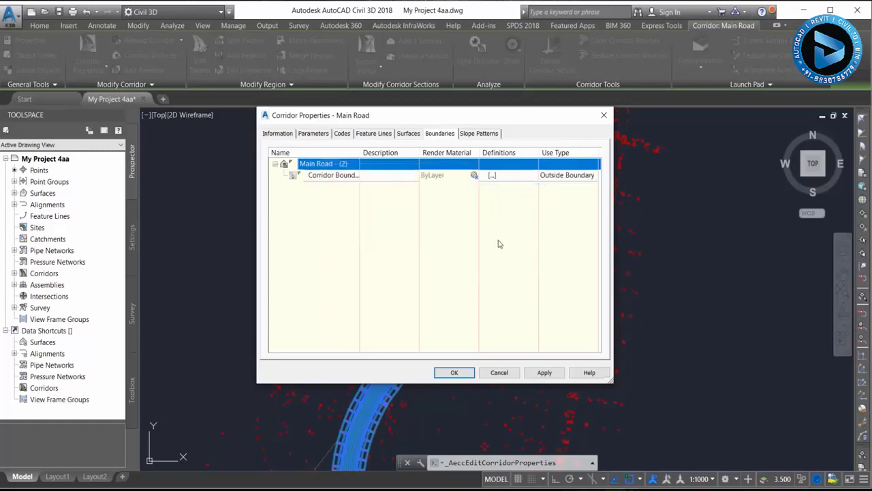
click(544, 371)
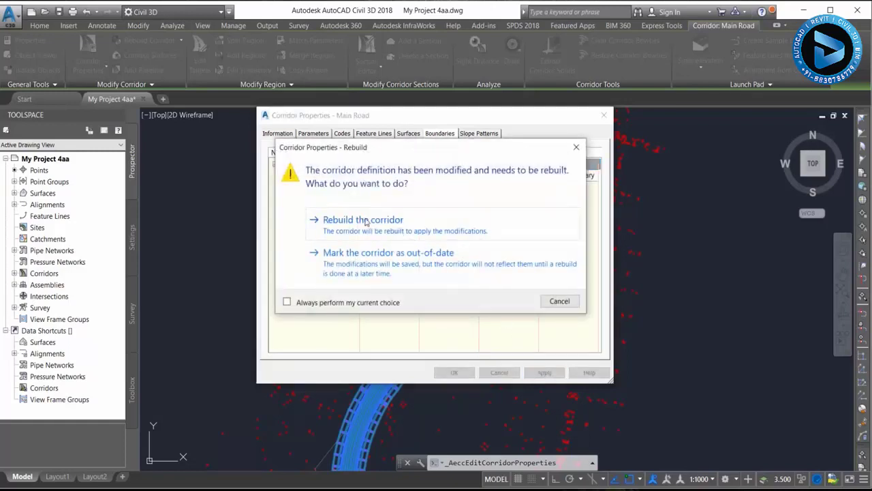
click(392, 231)
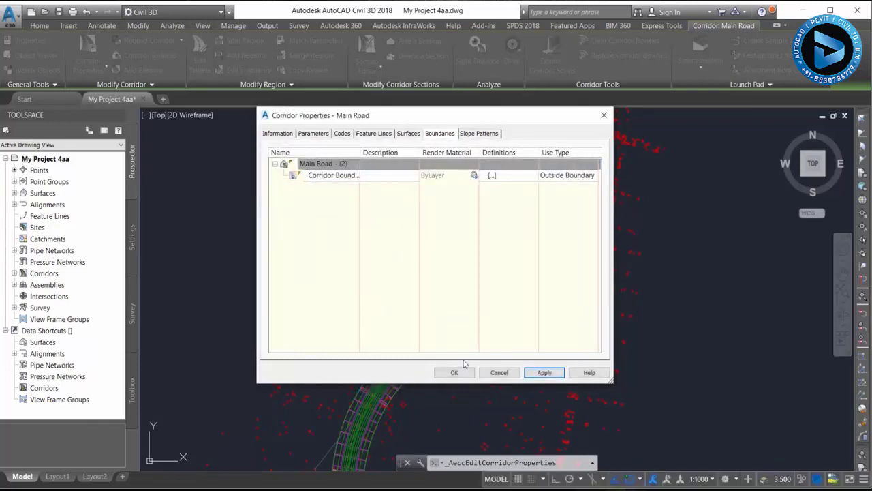
click(454, 372)
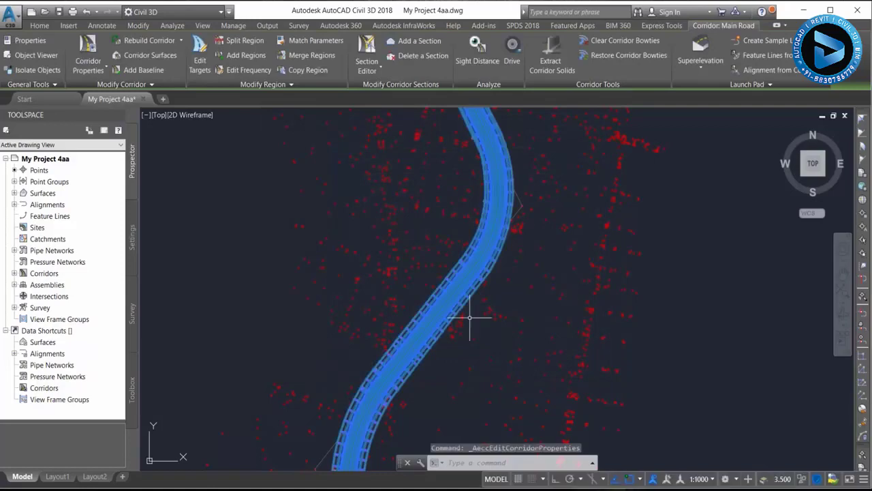
Zoom to the road intersection and select the Access Road corridor for its corridor properties.
scroll(475, 306, up, 2)
key(Escape)
scroll(492, 253, up, 2)
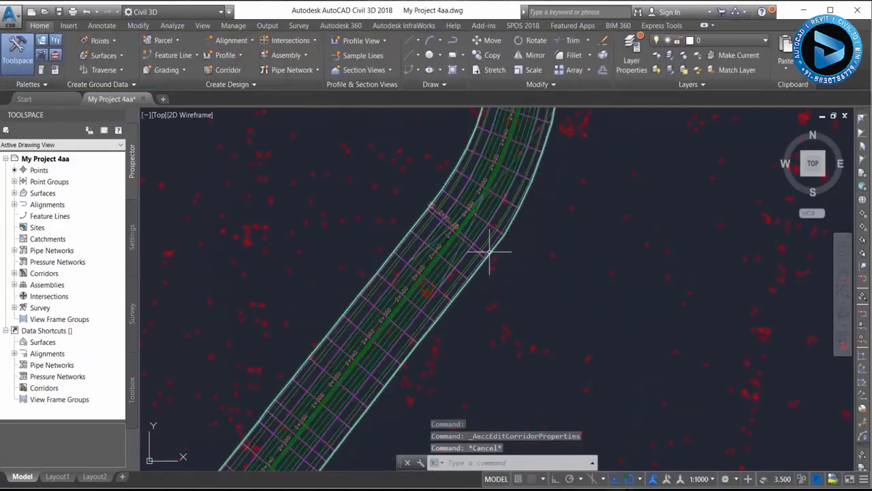
scroll(467, 283, down, 5)
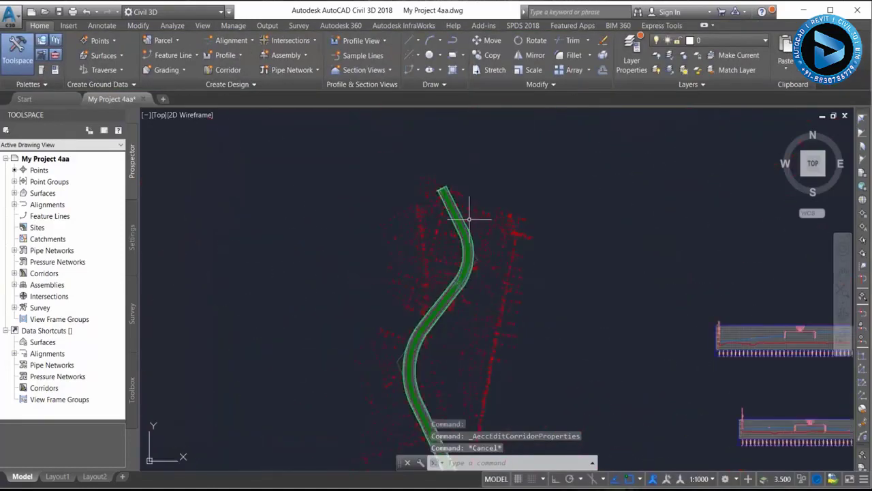
scroll(306, 156, up, 6)
scroll(375, 234, up, 4)
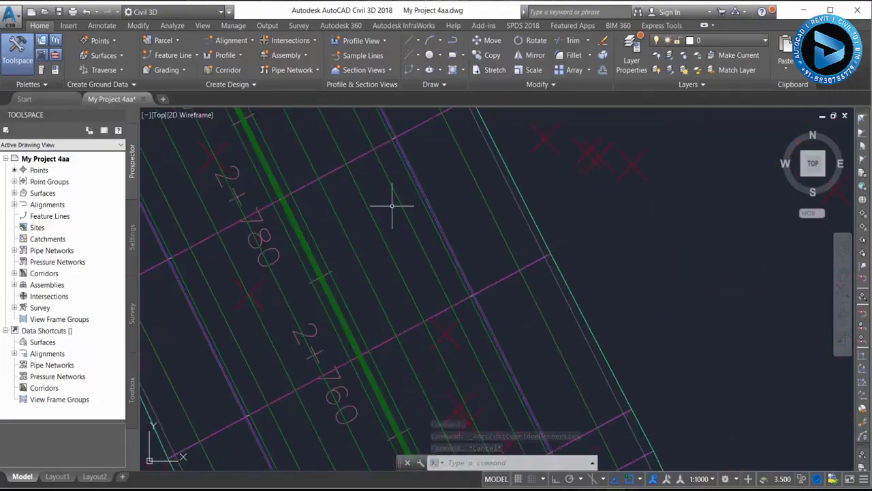
scroll(317, 263, down, 6)
scroll(327, 287, down, 3)
middle_drag(340, 321, 409, 250)
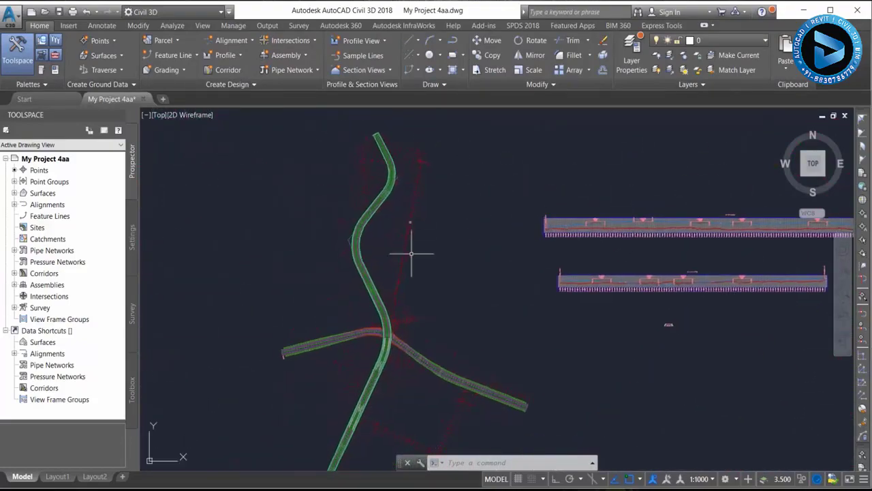
scroll(467, 292, up, 2)
scroll(259, 253, up, 5)
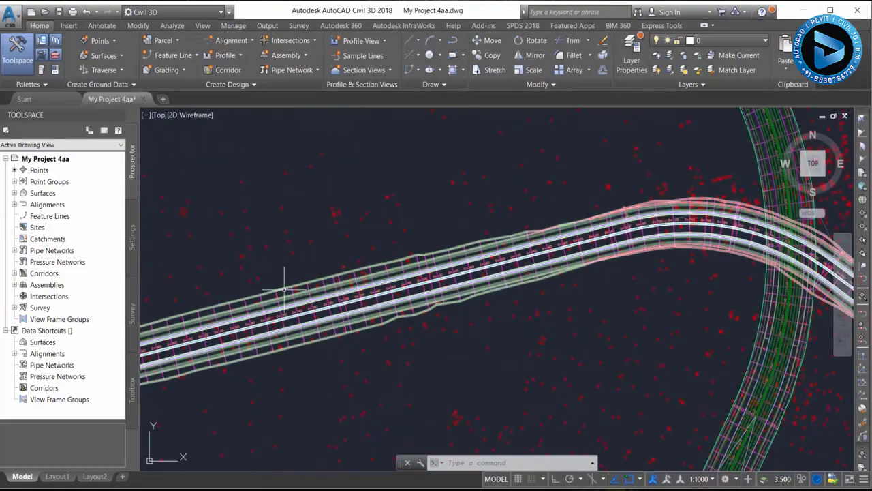
click(285, 288)
click(89, 65)
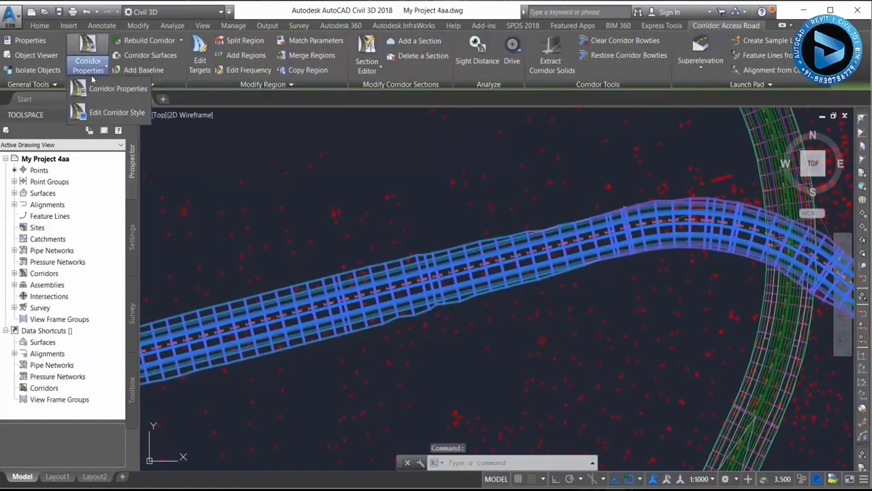
Create an Access Road corridor surface with Top Links overhang correction and Datum links.
click(101, 87)
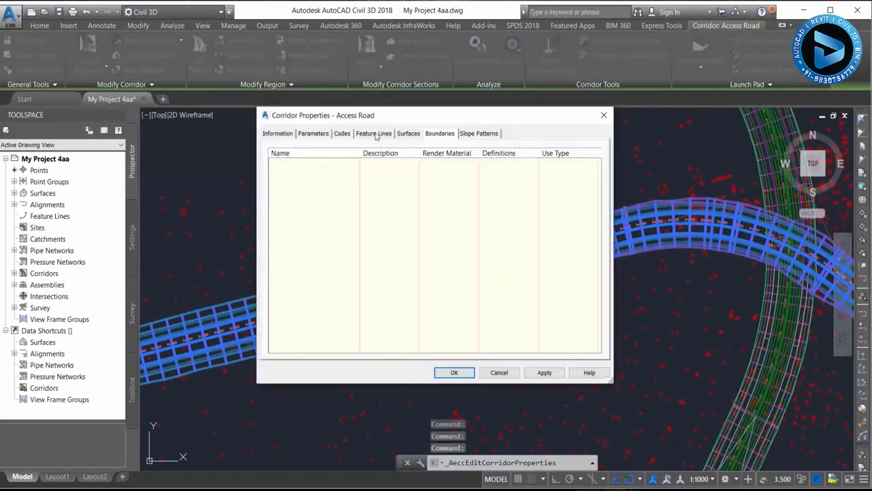
click(416, 134)
click(274, 171)
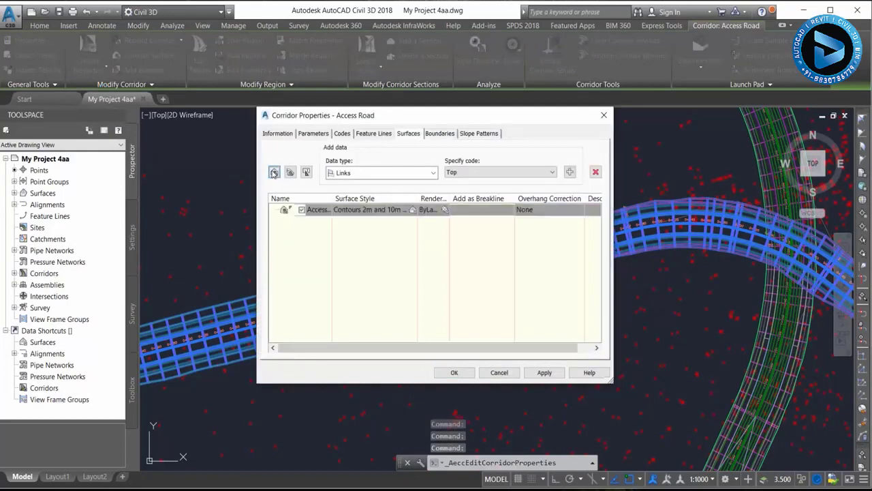
click(464, 246)
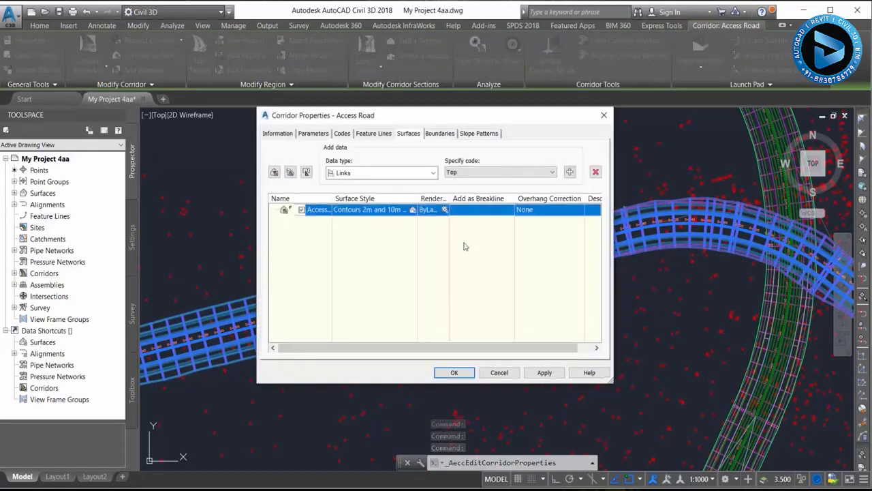
click(530, 209)
click(533, 224)
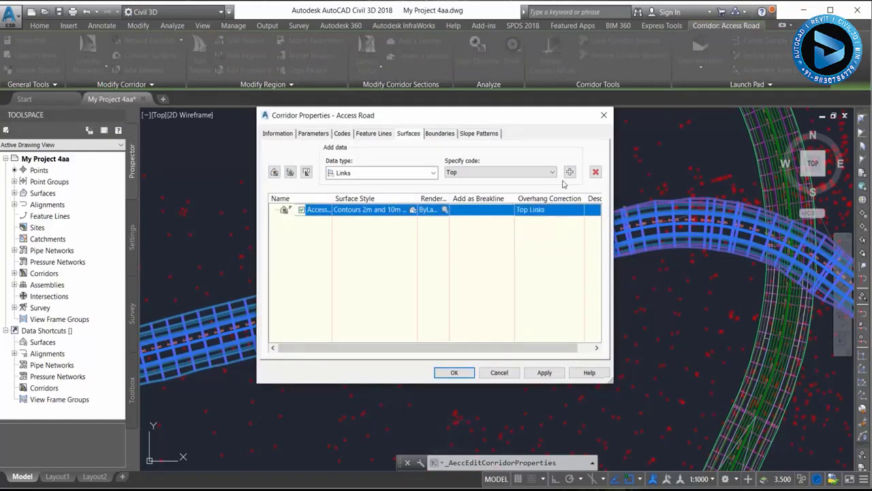
click(524, 173)
click(454, 228)
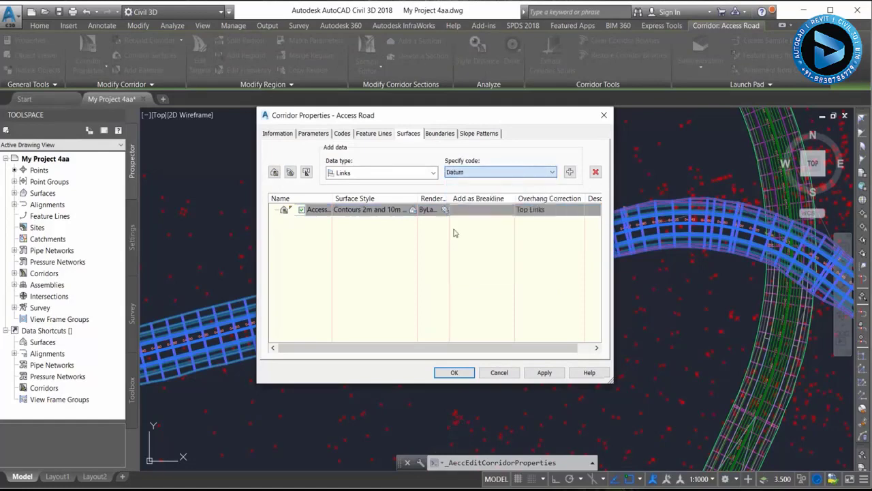
click(570, 172)
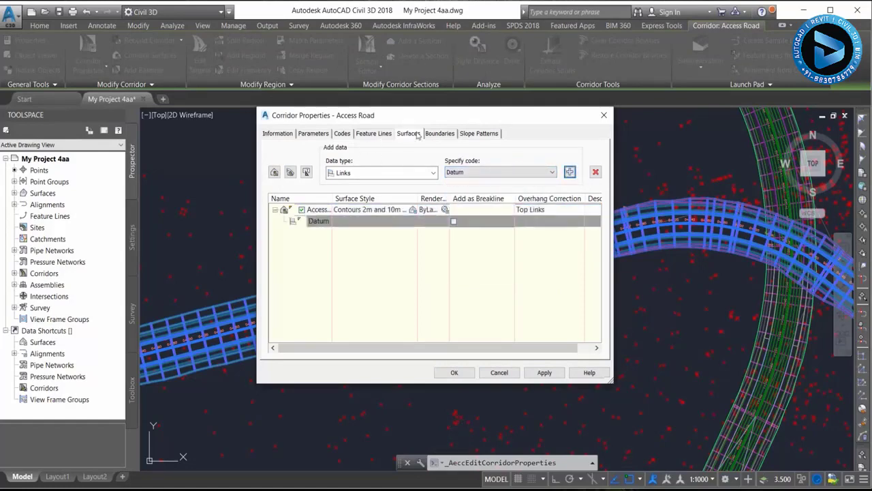
Add an automatic Daylight outer boundary, apply the changes and rebuild the corridor.
click(439, 133)
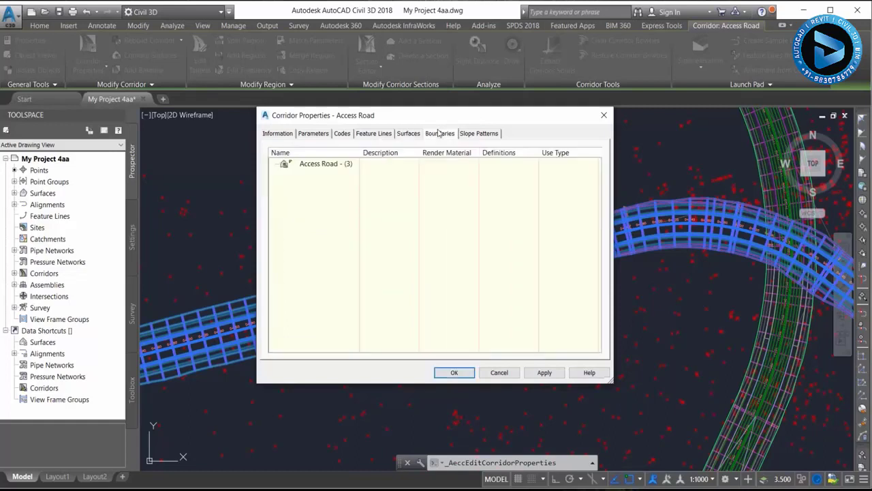
right_click(317, 164)
mouse_move(364, 176)
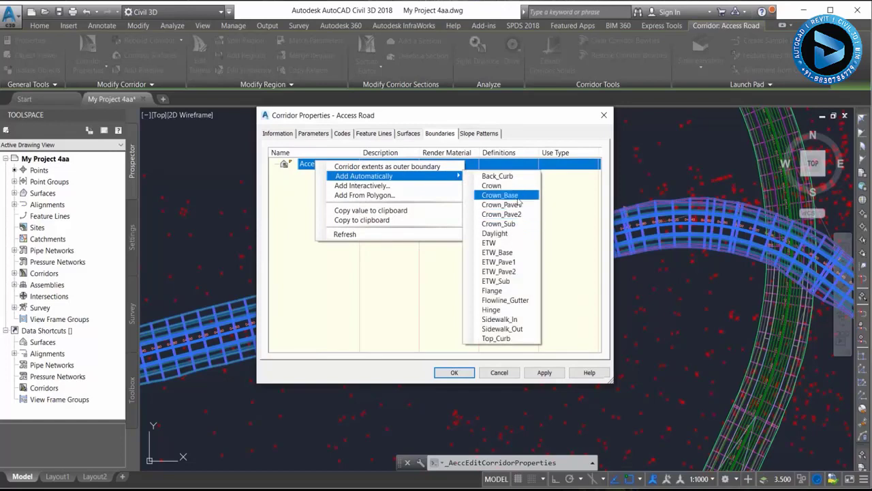
click(501, 233)
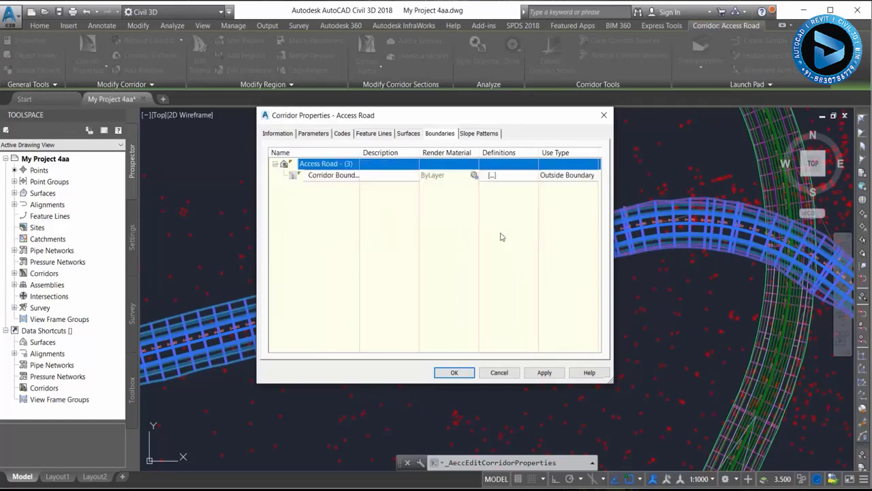
click(544, 372)
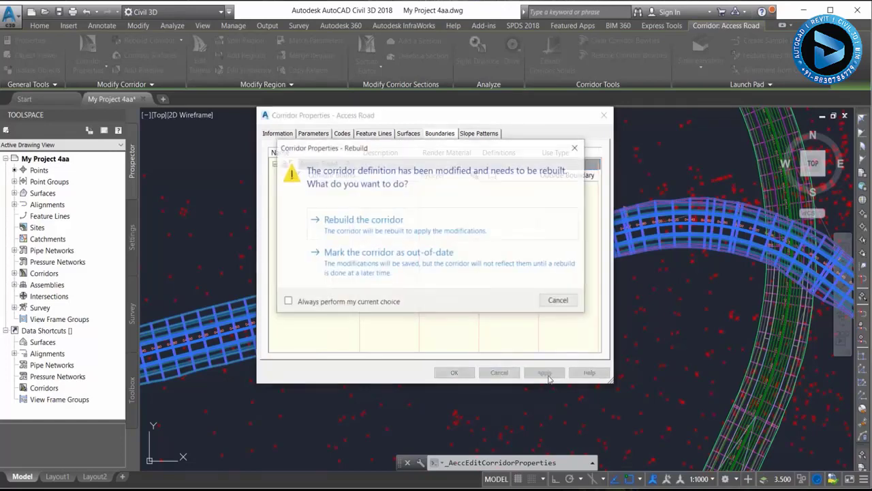
click(351, 220)
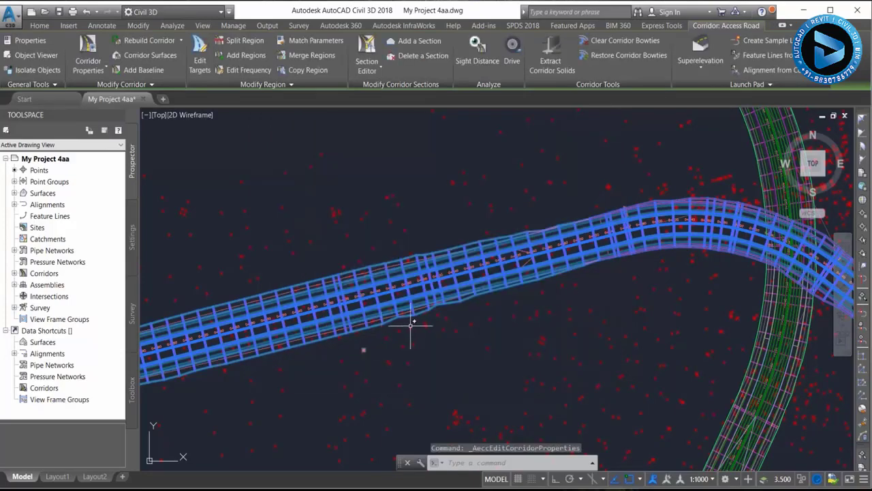
key(Escape)
scroll(374, 315, down, 1)
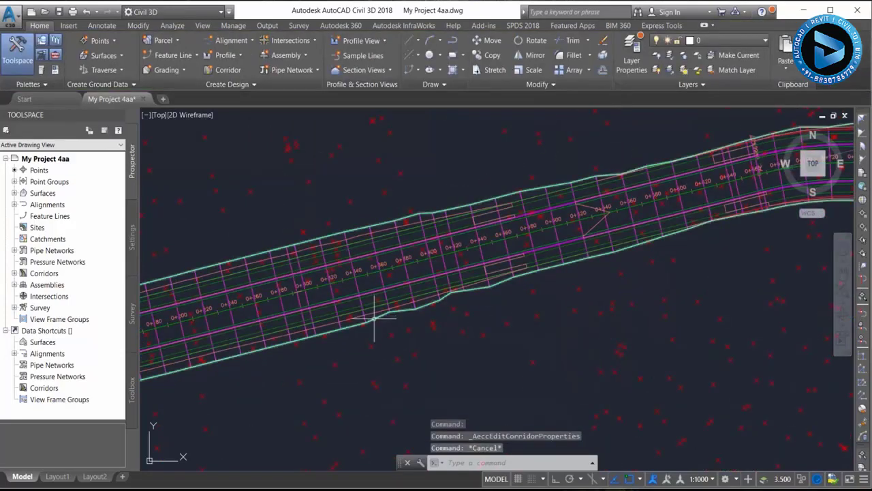
scroll(502, 305, down, 3)
scroll(492, 272, up, 1)
scroll(608, 361, up, 1)
middle_drag(608, 361, 467, 306)
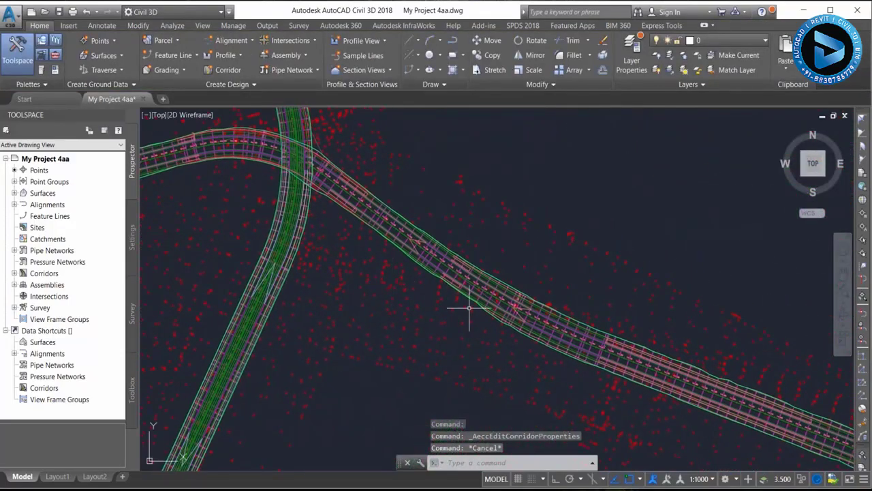
scroll(350, 230, up, 2)
scroll(468, 331, down, 4)
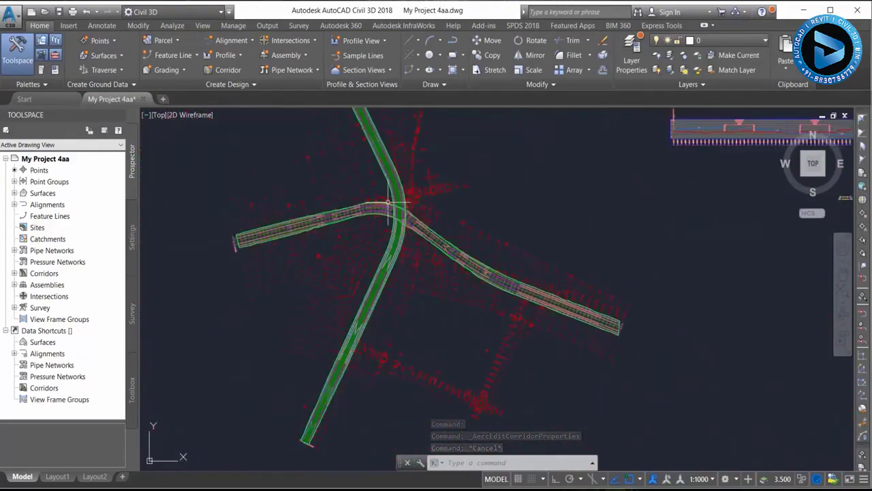
scroll(415, 245, up, 1)
scroll(419, 235, up, 2)
scroll(433, 220, up, 1)
scroll(433, 220, down, 1)
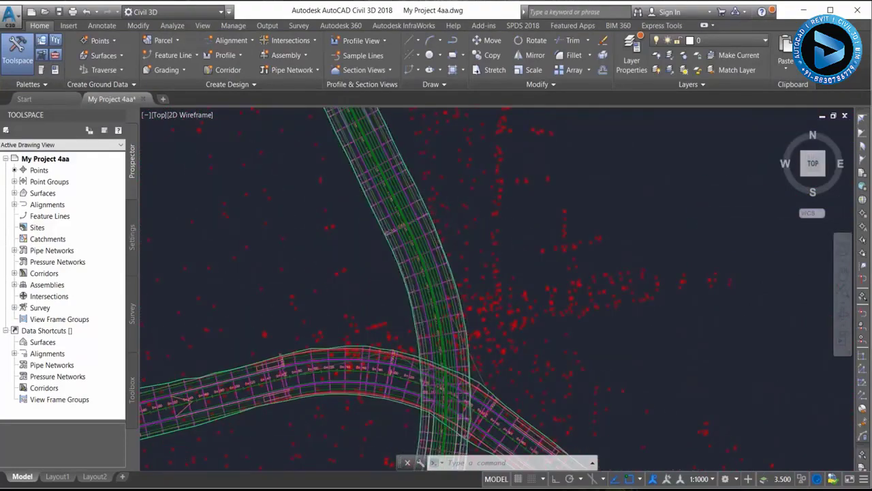
scroll(440, 197, down, 1)
scroll(444, 179, down, 1)
scroll(466, 206, down, 1)
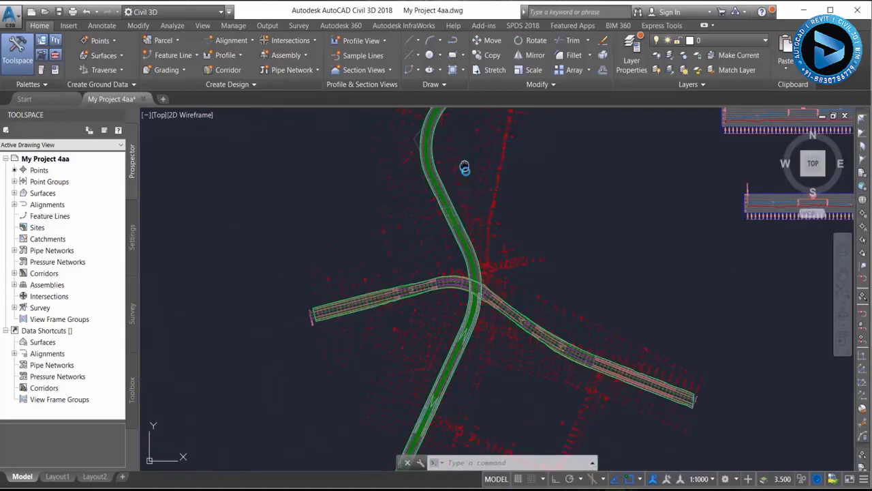
scroll(463, 168, up, 1)
scroll(451, 242, down, 1)
mouse_move(451, 241)
middle_down()
mouse_move(480, 283)
mouse_move(511, 292)
middle_up()
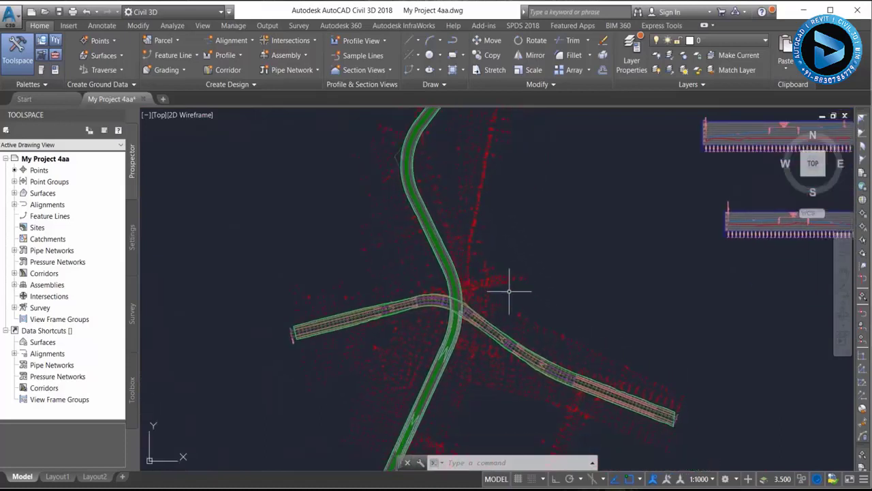
middle_drag(345, 153, 332, 220)
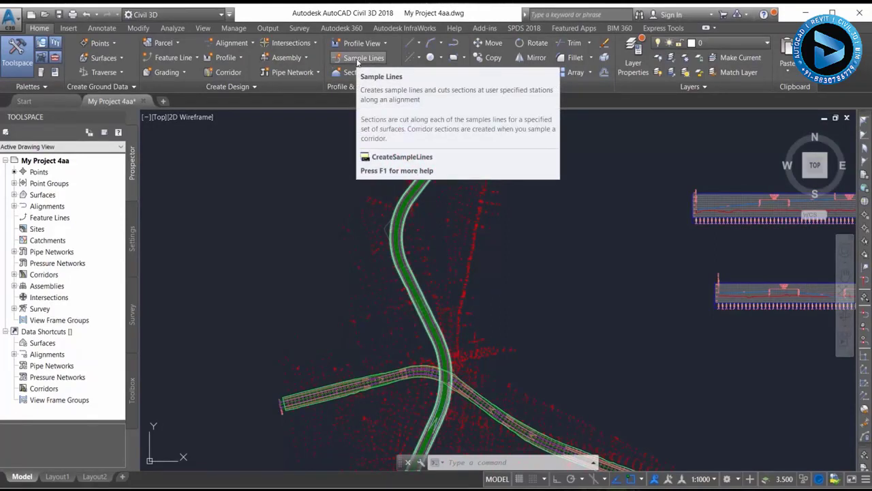
Start sample lines along the Main Road alignment, naming the group 'Sample 1', and select the My Project surface source.
click(357, 59)
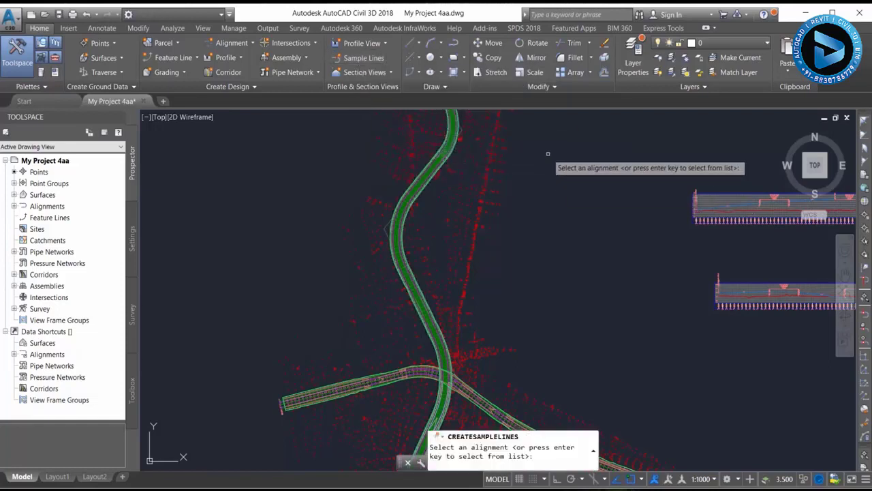
key(Return)
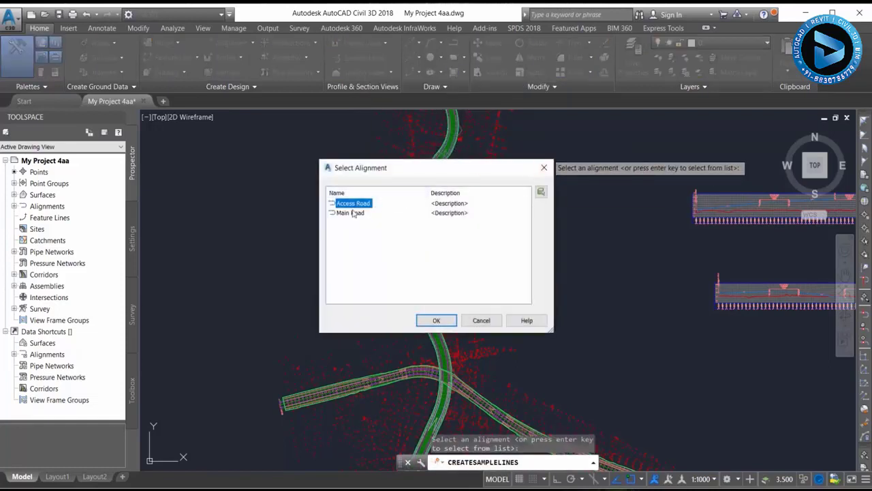
click(349, 213)
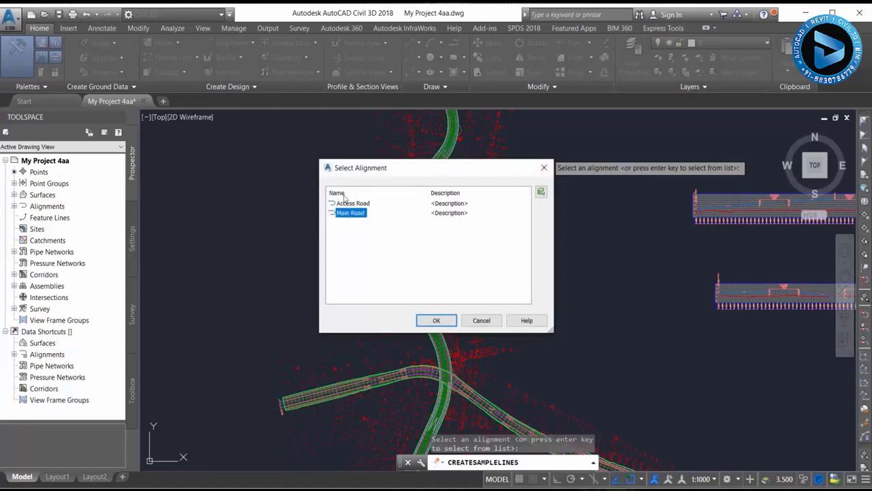
click(435, 322)
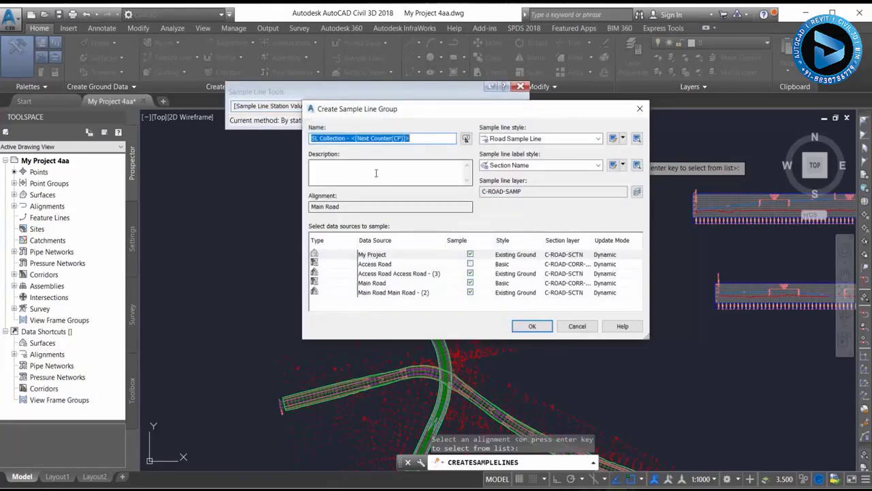
text(S)
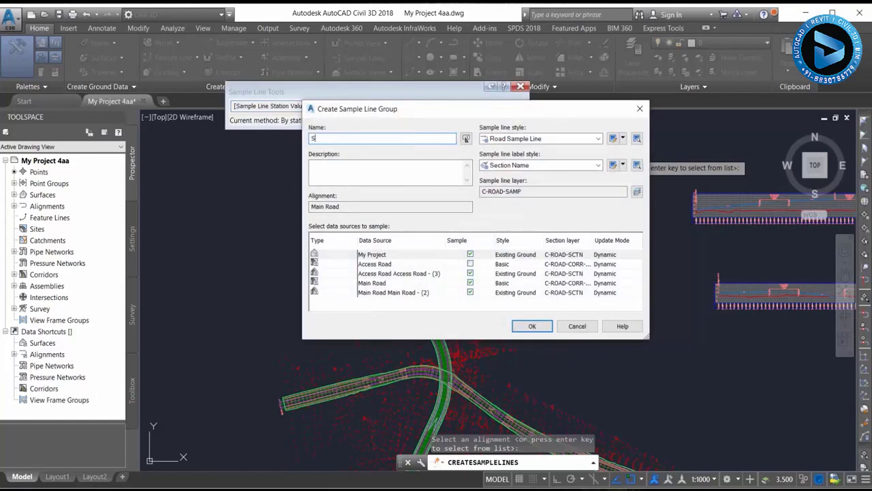
text(ample)
text(()
text())
click(356, 256)
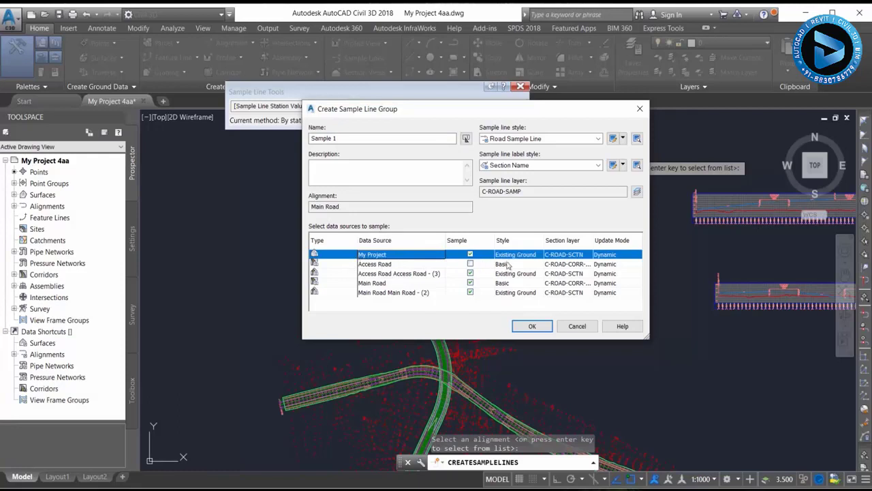
Stop sampling the Access Road corridor surface and give the Main Road corridor the Basic code set style.
click(373, 265)
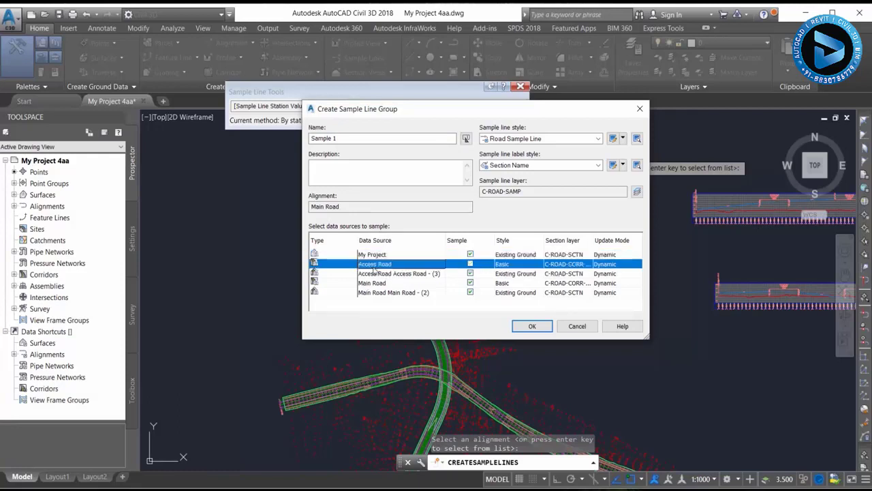
click(373, 274)
click(470, 273)
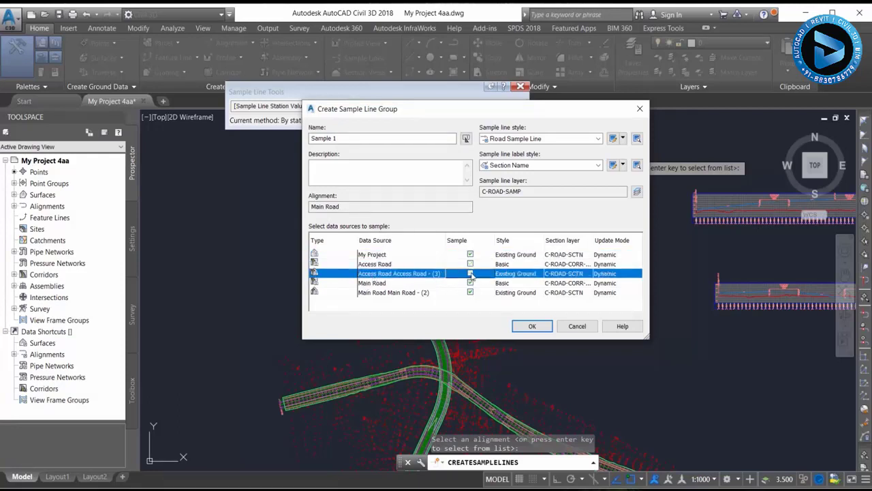
click(366, 284)
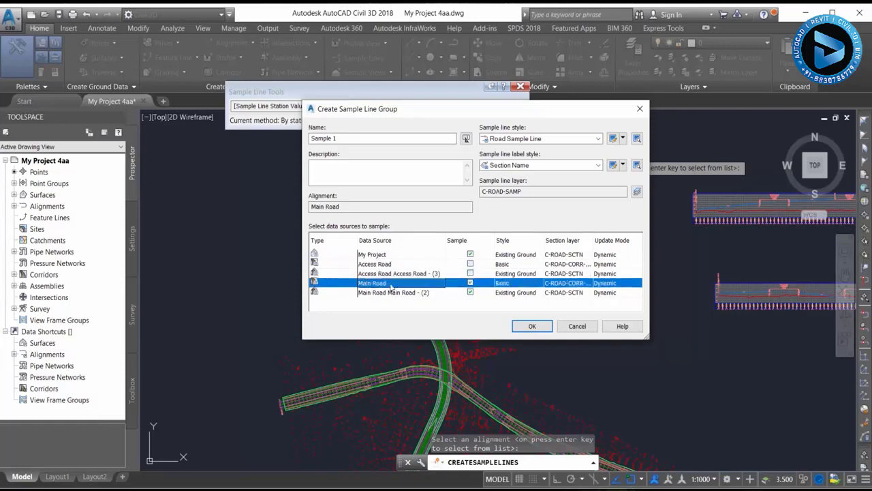
click(508, 286)
click(440, 246)
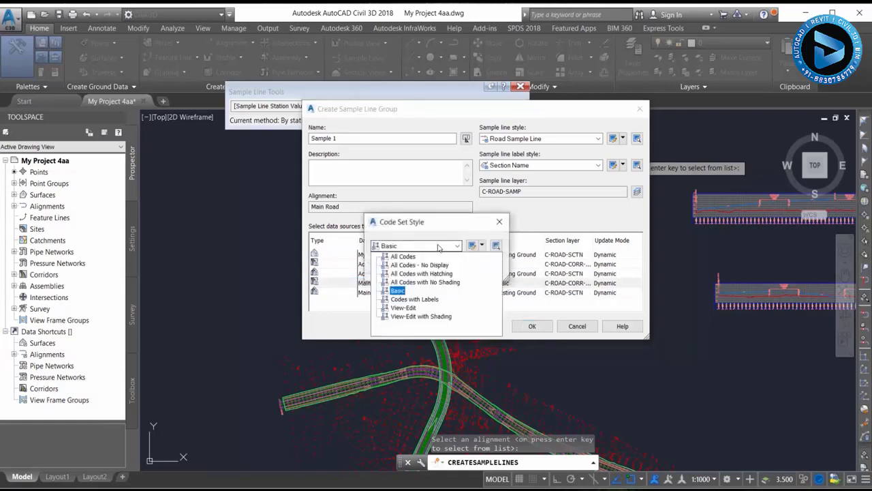
click(398, 291)
click(393, 270)
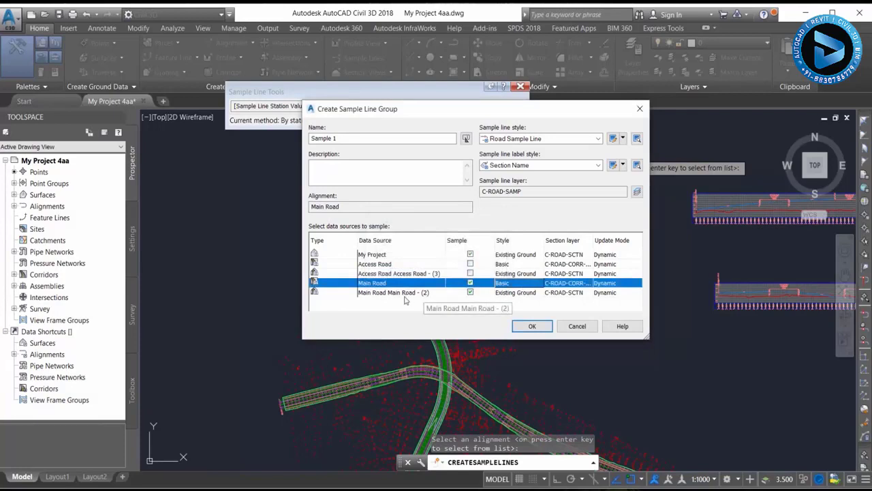
Set the Main Road - (2) corridor surface section style to Finished Ground.
click(519, 293)
click(519, 293)
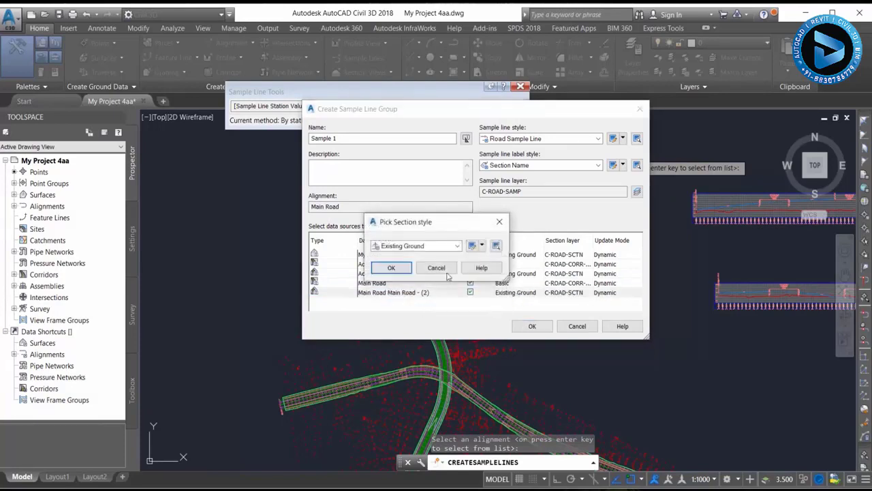
click(423, 247)
click(411, 265)
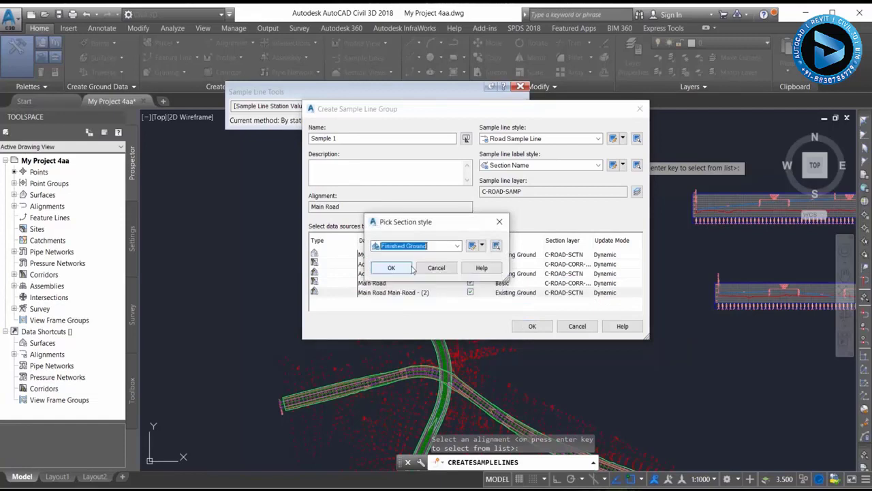
click(392, 269)
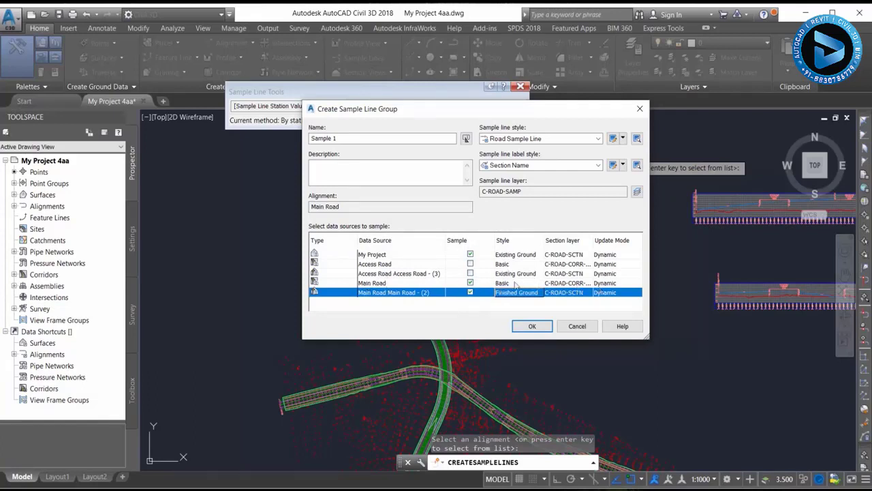
Create sample line group Sample 1 with Road Sample Line style and Section Name labels.
click(561, 139)
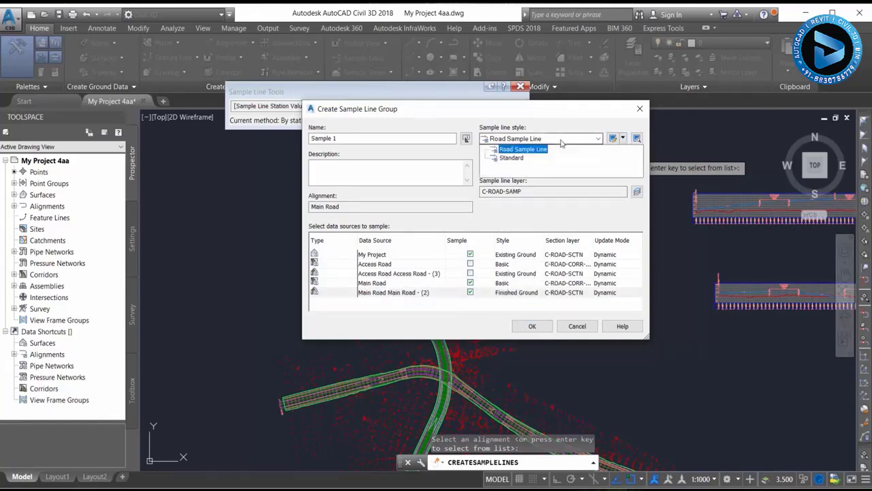
click(561, 141)
click(545, 166)
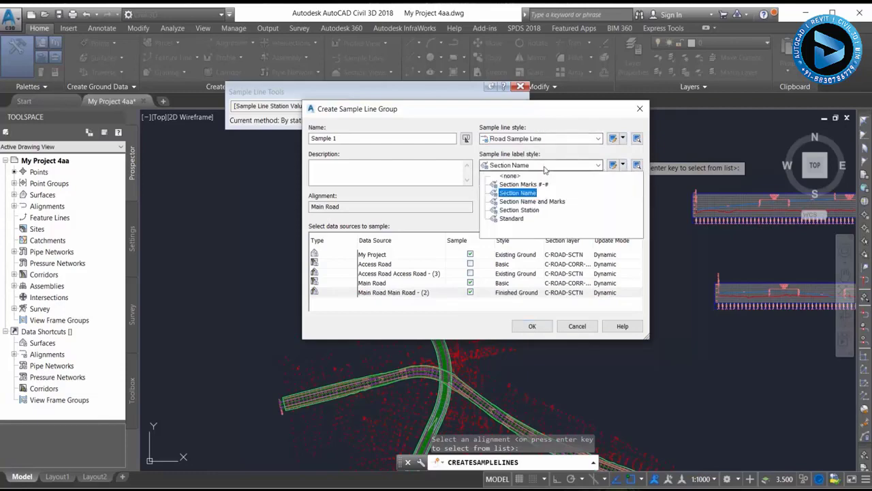
click(525, 194)
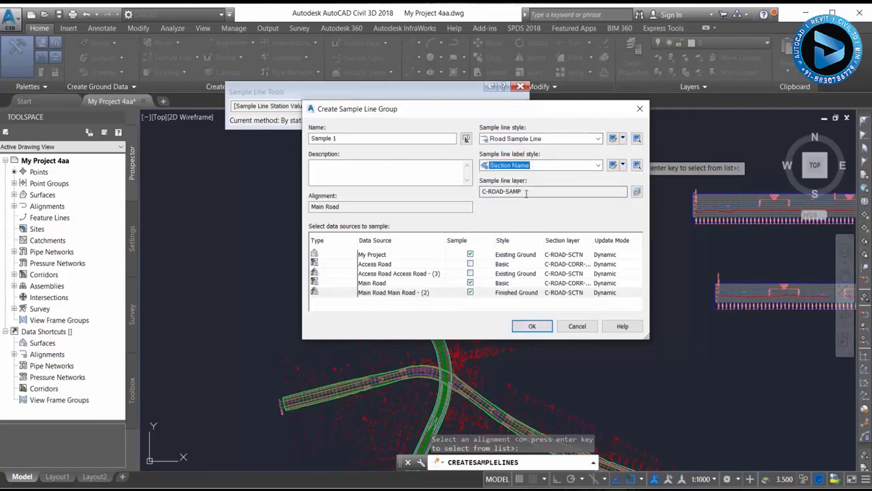
click(532, 325)
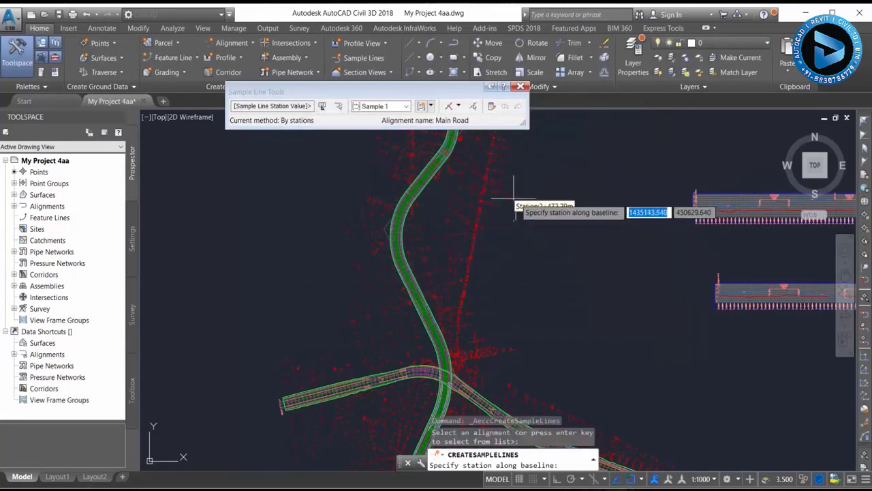
Bring the upper end of Main Road into view and list the sample line creation methods.
mouse_move(507, 201)
middle_down()
mouse_move(500, 249)
mouse_move(486, 262)
middle_up()
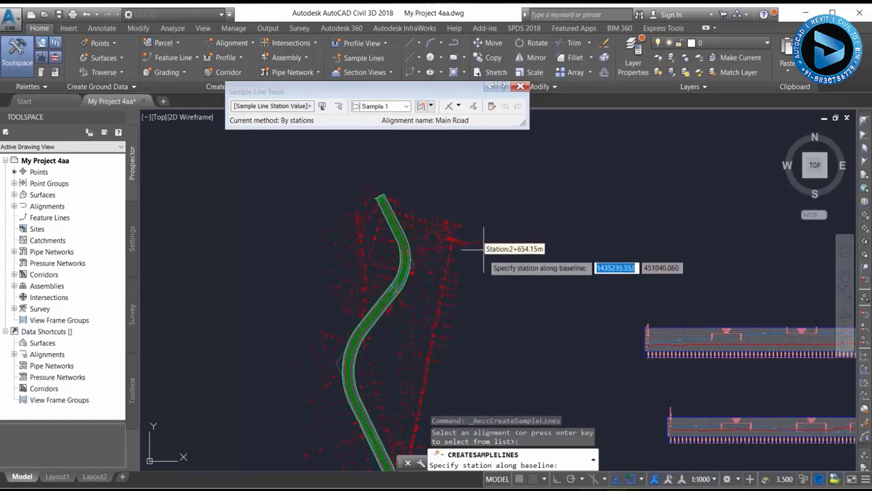
scroll(483, 253, up, 1)
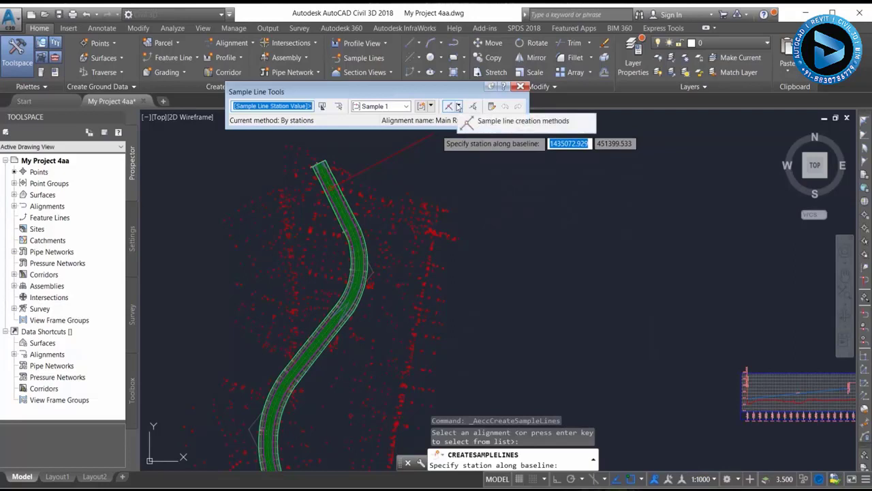
click(458, 107)
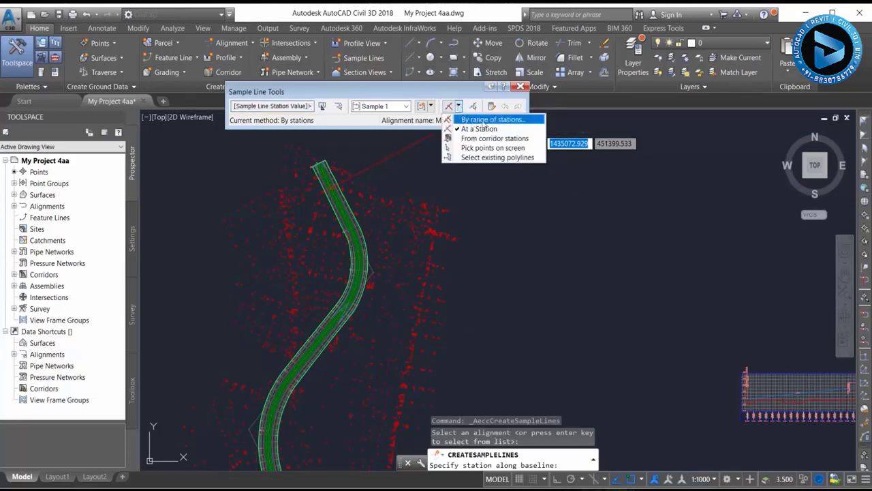
Sample by range of stations with left and right swath widths of 40 m.
click(483, 121)
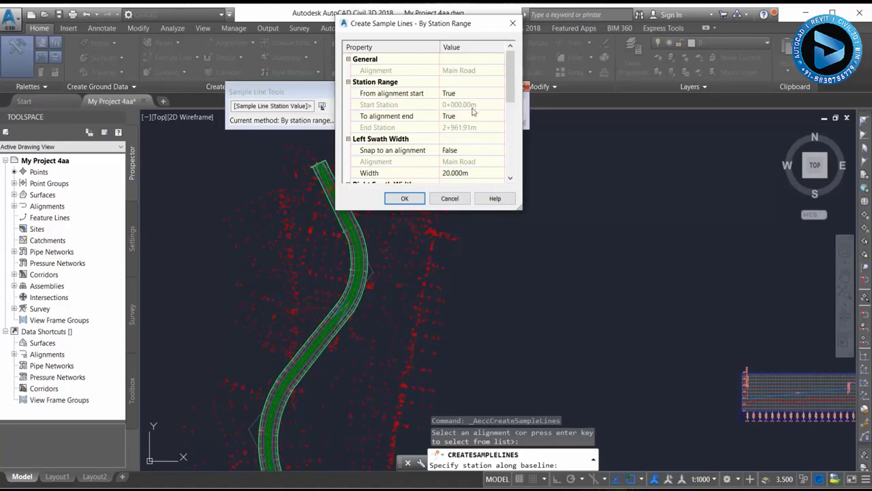
click(459, 128)
scroll(461, 132, down, 1)
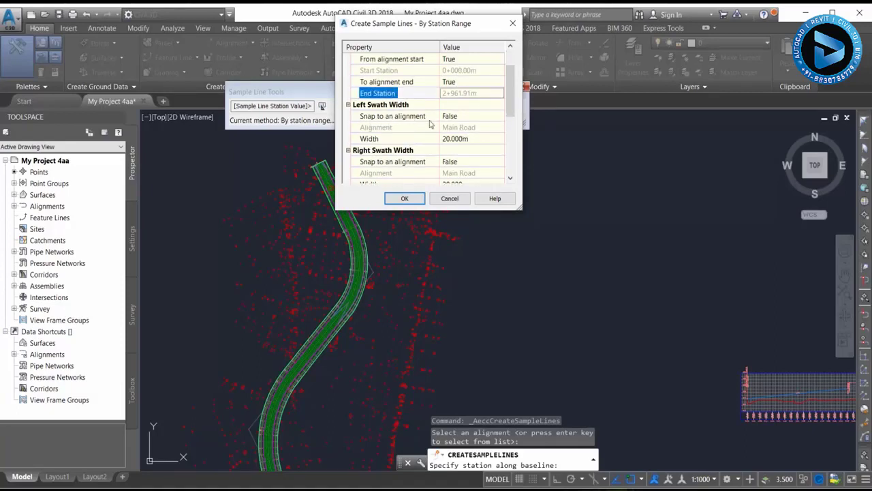
click(455, 139)
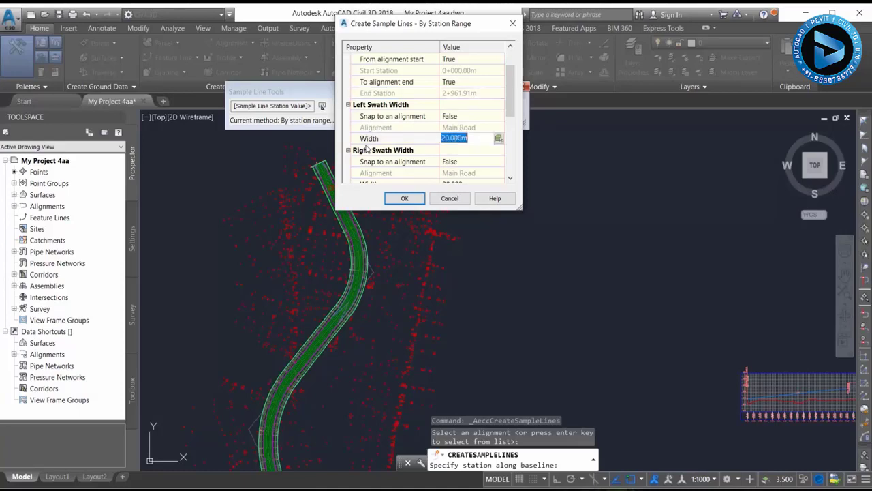
text(40)
click(454, 163)
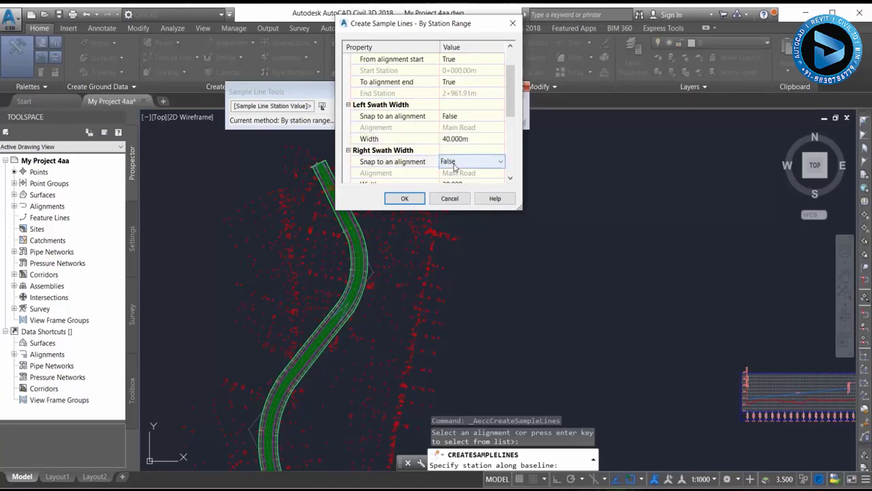
click(455, 172)
scroll(457, 172, down, 1)
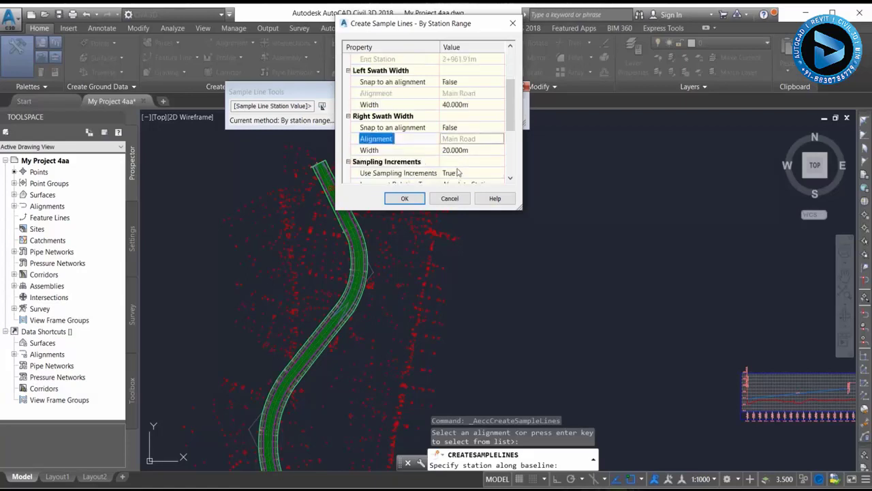
click(470, 151)
text(40)
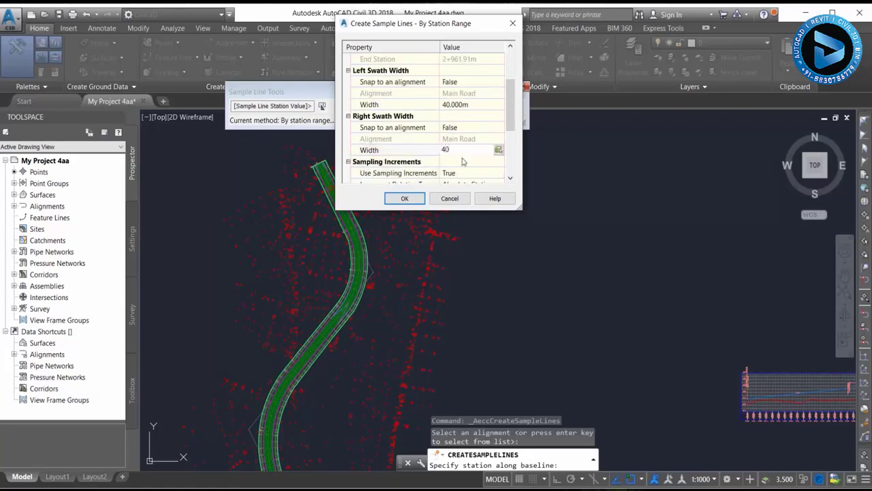
click(456, 174)
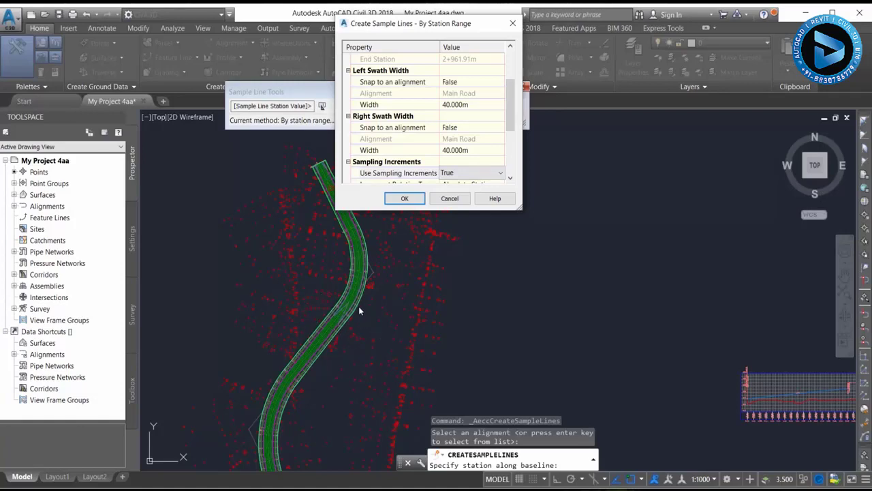
Check the 20 m increments along tangents, curves and spirals.
scroll(494, 162, down, 1)
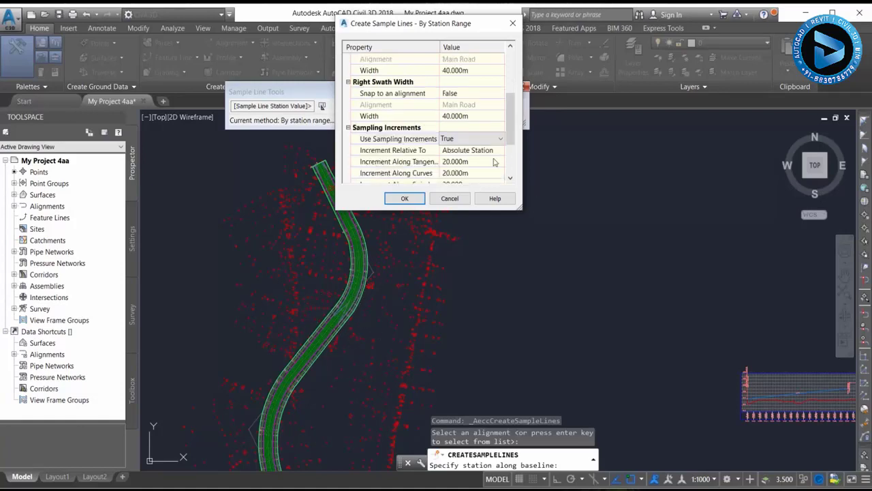
scroll(494, 161, down, 2)
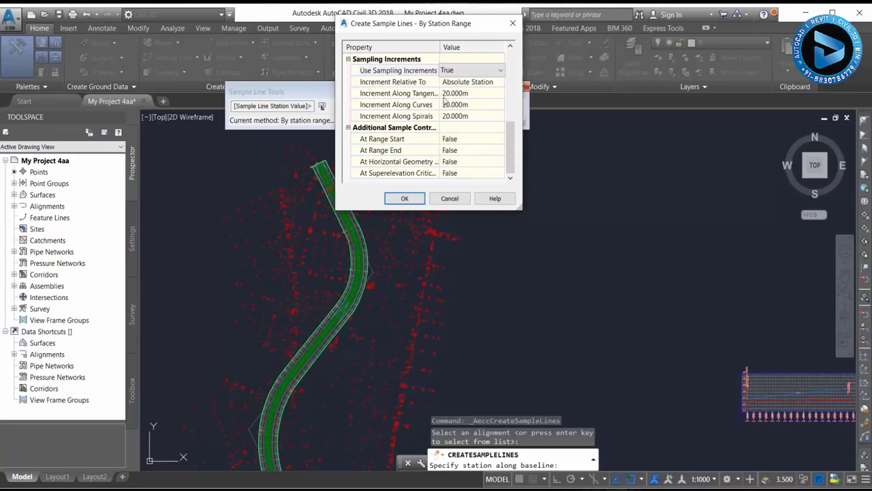
click(447, 94)
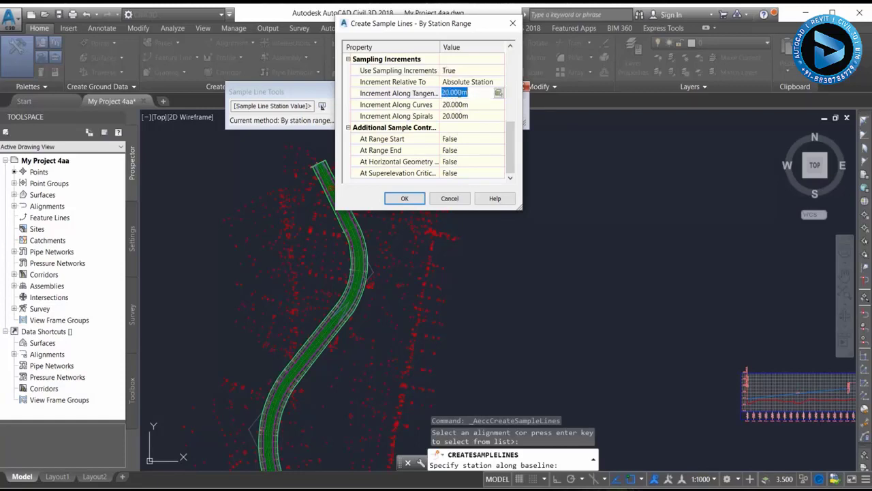
key(Tab)
key(Tab)
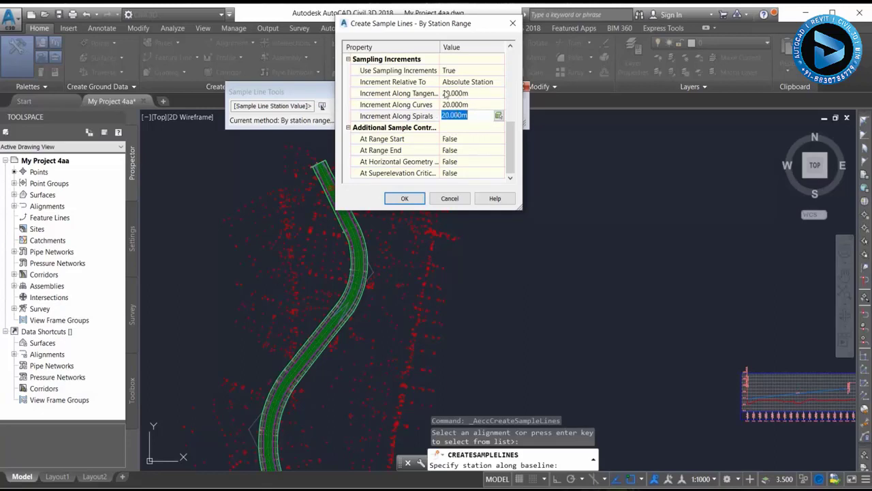
click(446, 93)
click(450, 105)
key(Tab)
Set range start, range end, geometry and superelevation sampling to True, then create the lines.
click(463, 140)
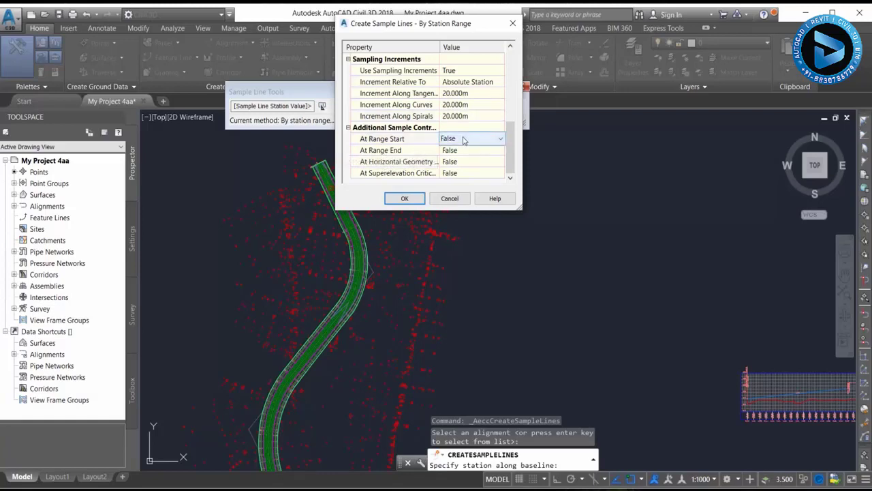
click(463, 140)
click(447, 162)
click(453, 150)
click(454, 150)
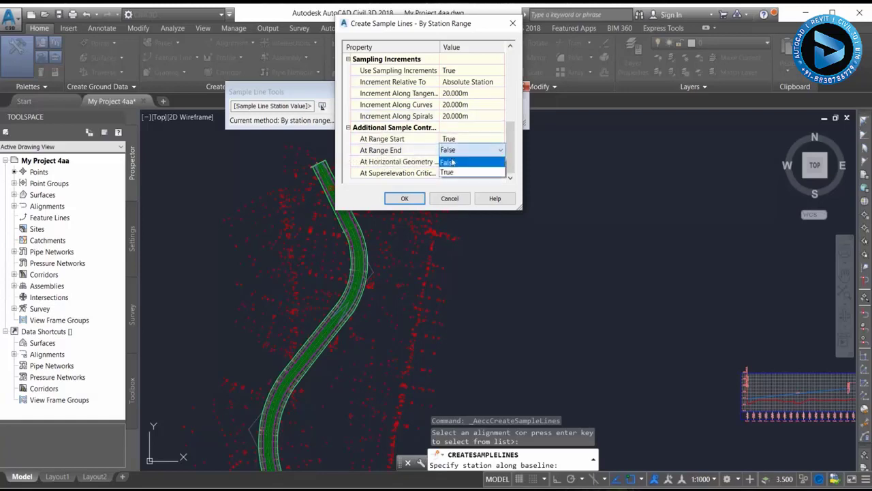
click(447, 172)
click(449, 162)
click(449, 162)
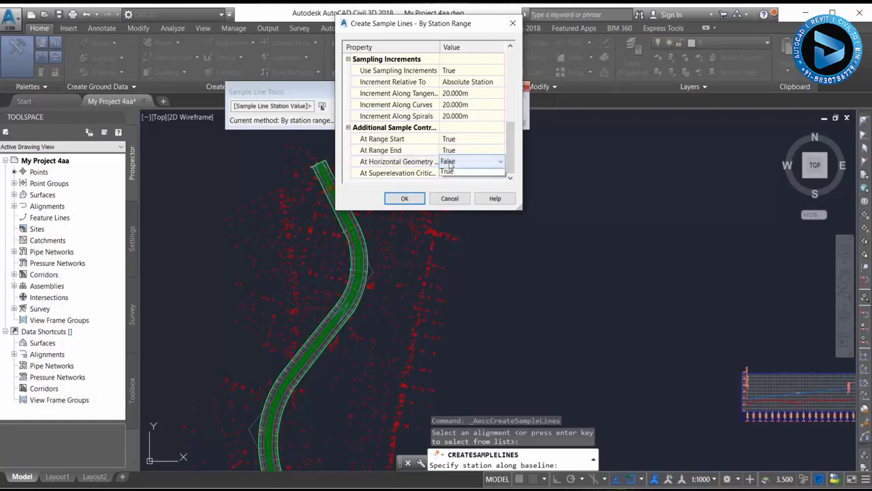
click(453, 181)
click(449, 173)
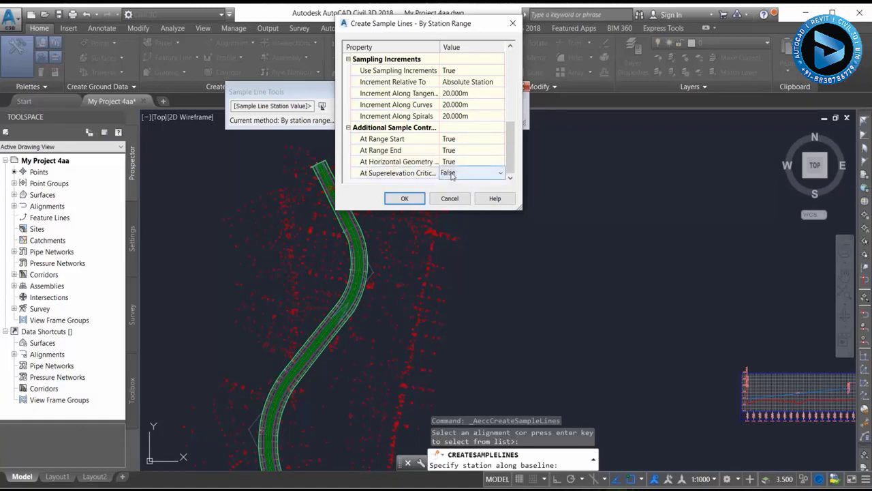
click(450, 173)
click(453, 193)
click(406, 198)
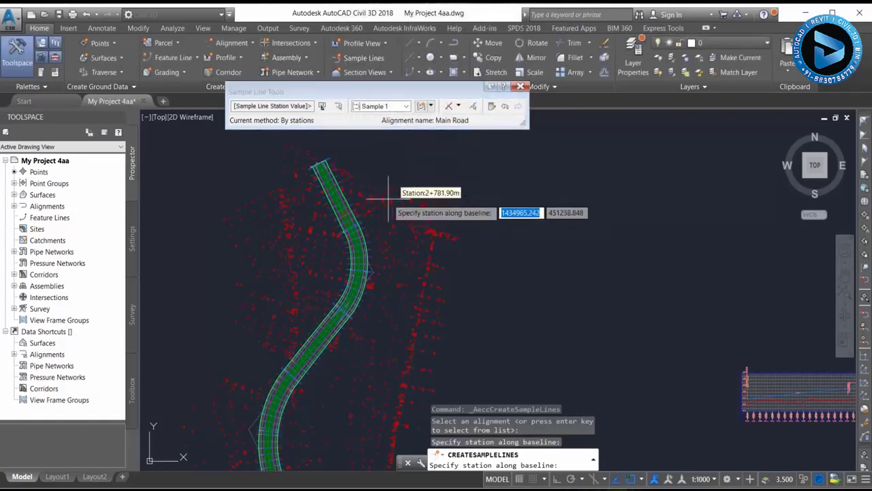
scroll(371, 240, up, 4)
scroll(363, 230, up, 3)
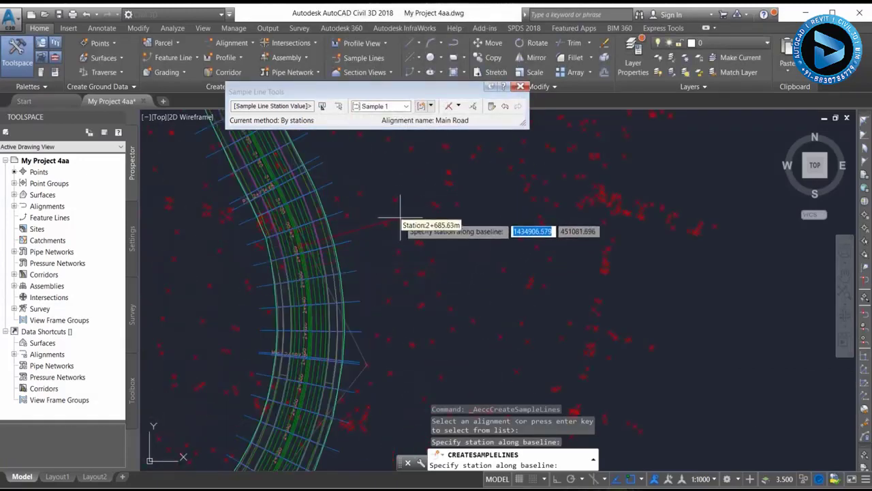
key(Escape)
scroll(400, 225, down, 5)
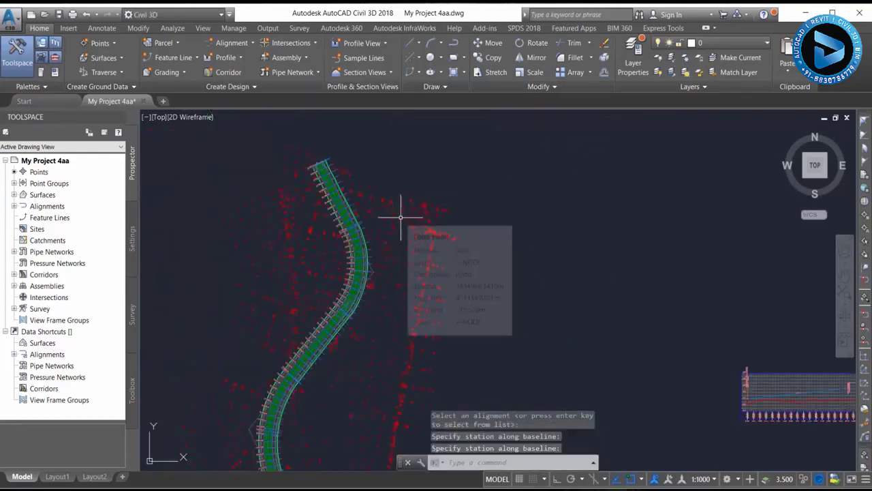
scroll(312, 164, up, 5)
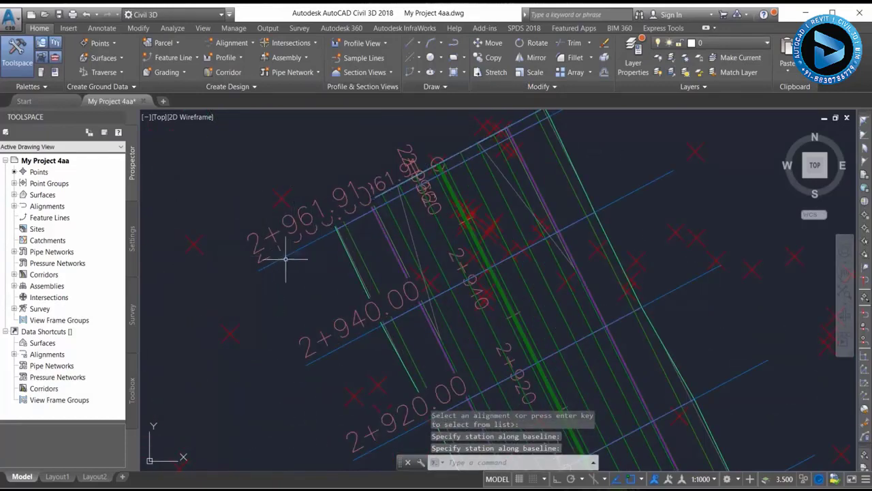
scroll(331, 267, down, 5)
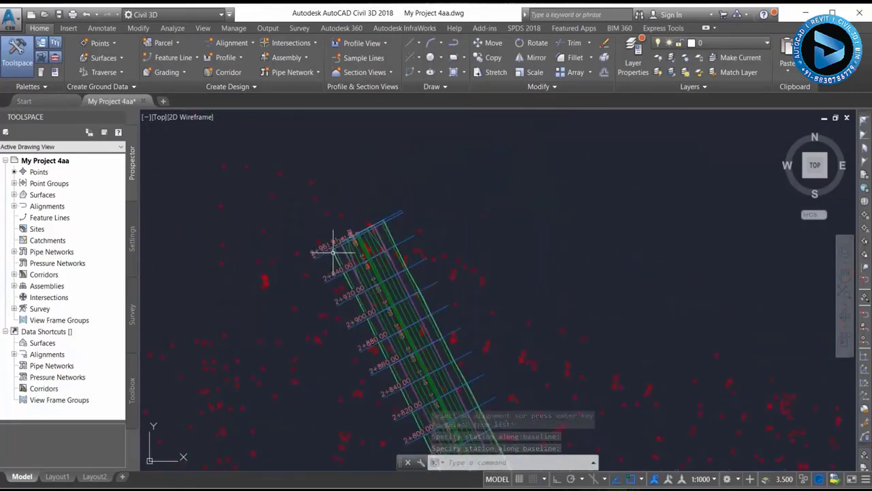
scroll(405, 202, up, 1)
scroll(400, 350, up, 2)
scroll(405, 343, up, 1)
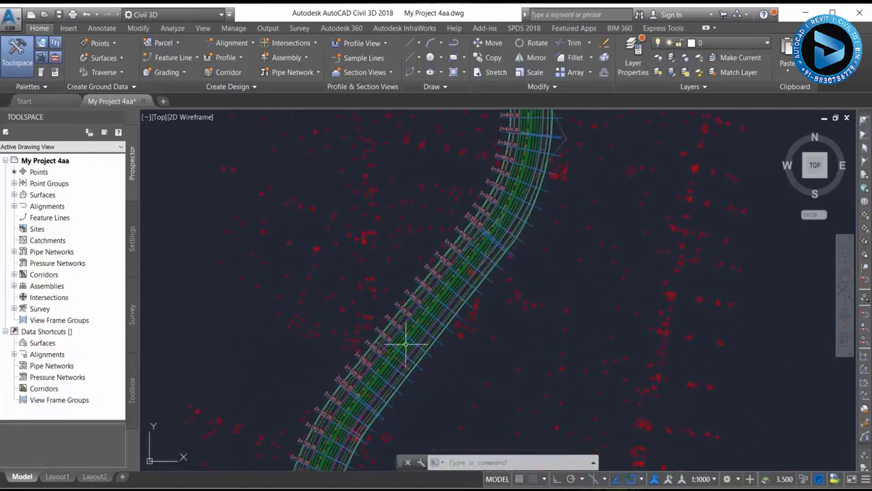
scroll(496, 229, up, 2)
middle_drag(497, 229, 443, 288)
scroll(446, 276, up, 3)
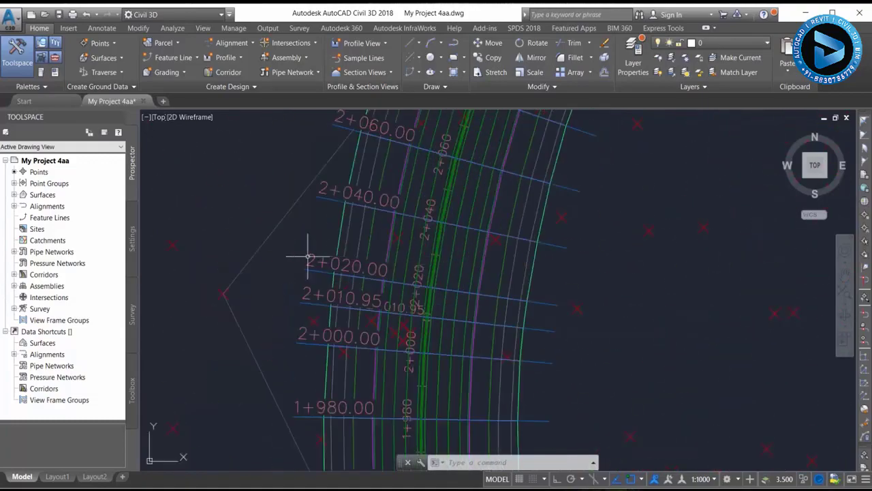
scroll(301, 252, down, 5)
scroll(342, 303, up, 1)
scroll(325, 181, up, 1)
scroll(325, 181, up, 2)
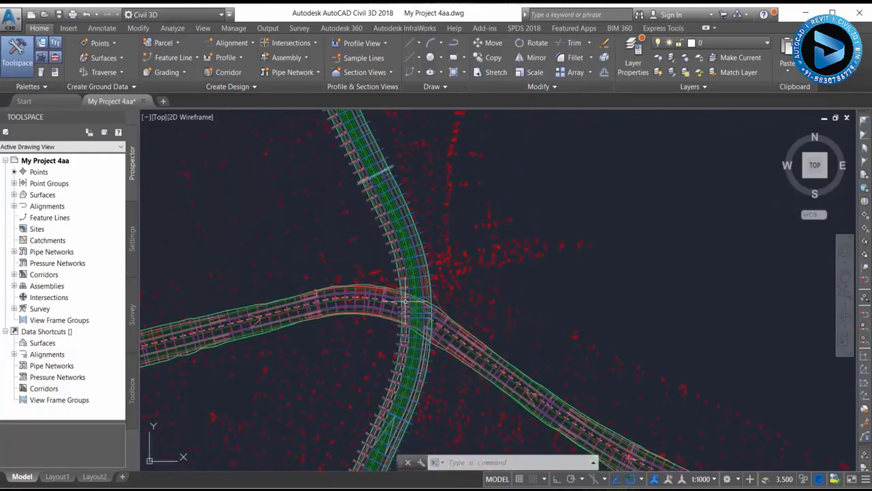
scroll(325, 181, up, 2)
scroll(433, 293, down, 3)
scroll(370, 361, up, 2)
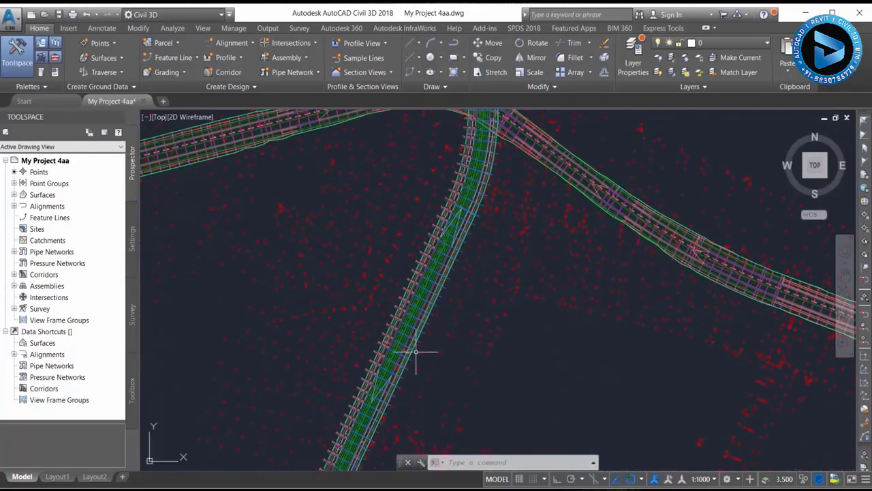
scroll(466, 244, up, 2)
scroll(466, 243, down, 3)
scroll(481, 232, up, 1)
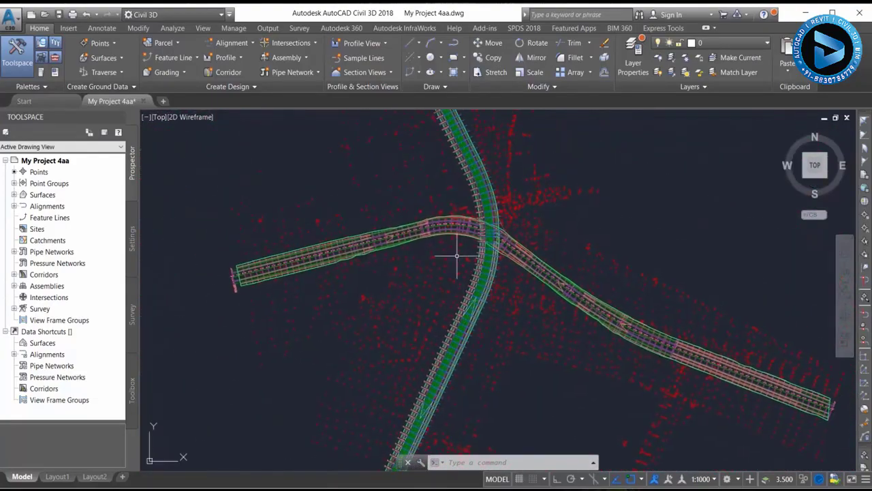
scroll(454, 249, up, 1)
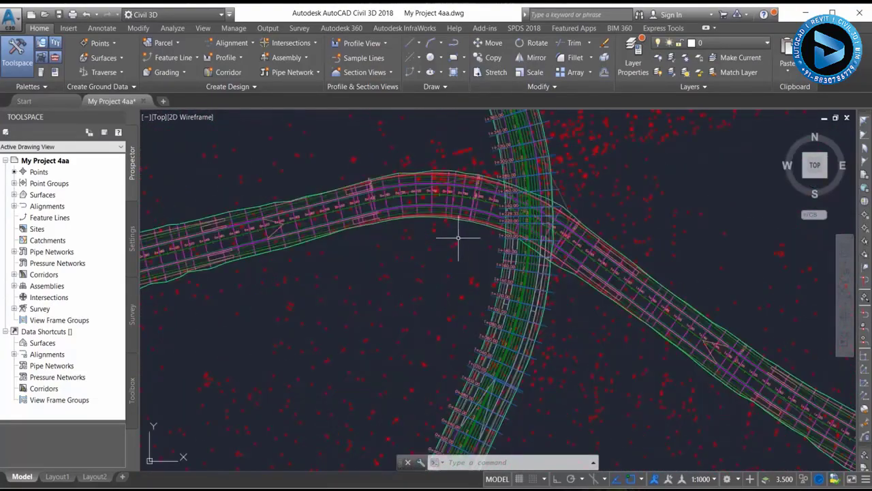
Start a new sample line run on the Access Road alignment, chosen from the list.
click(361, 58)
key(Return)
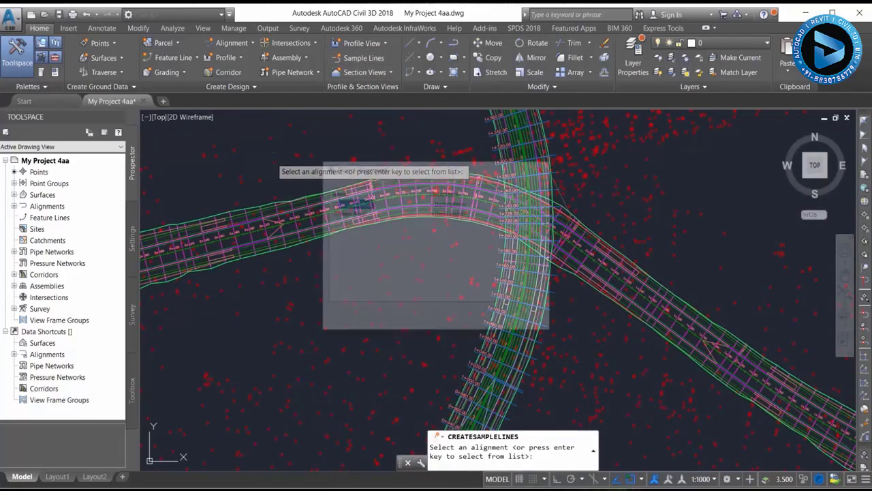
click(349, 213)
click(353, 203)
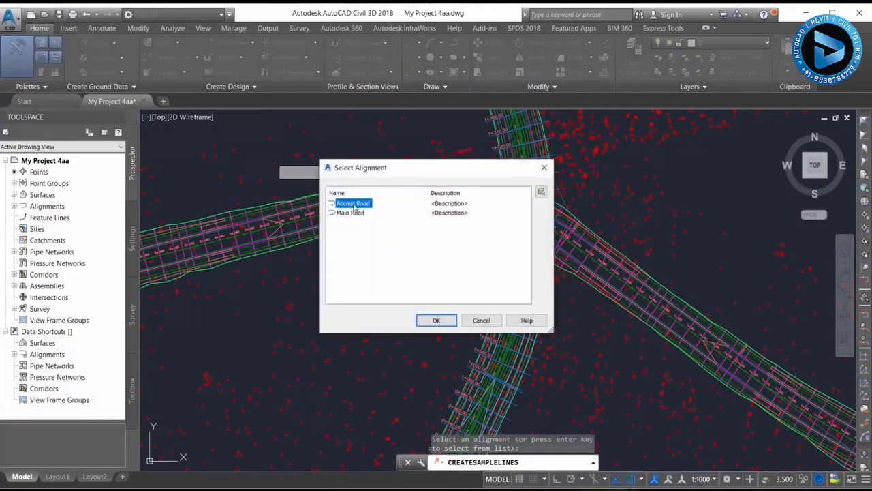
click(431, 320)
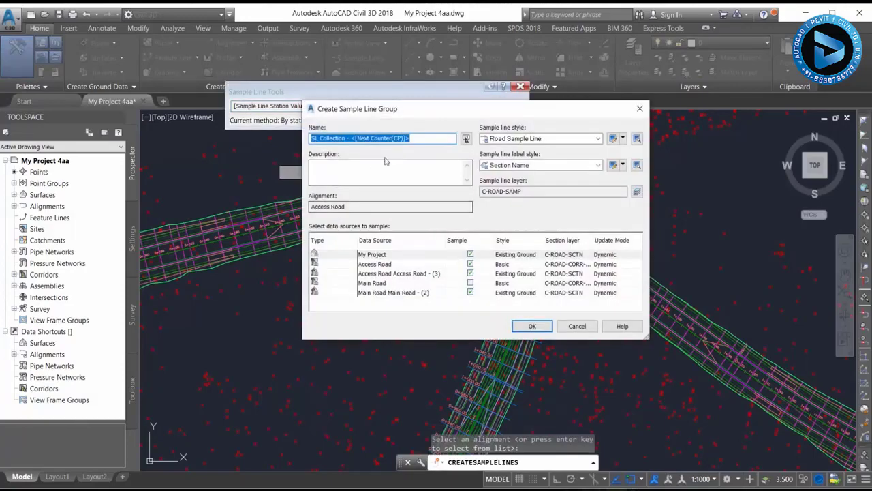
Create group Sampe 2 with the corridor surface styled Finished Ground and Main Road unsampled.
text(Sampe 2)
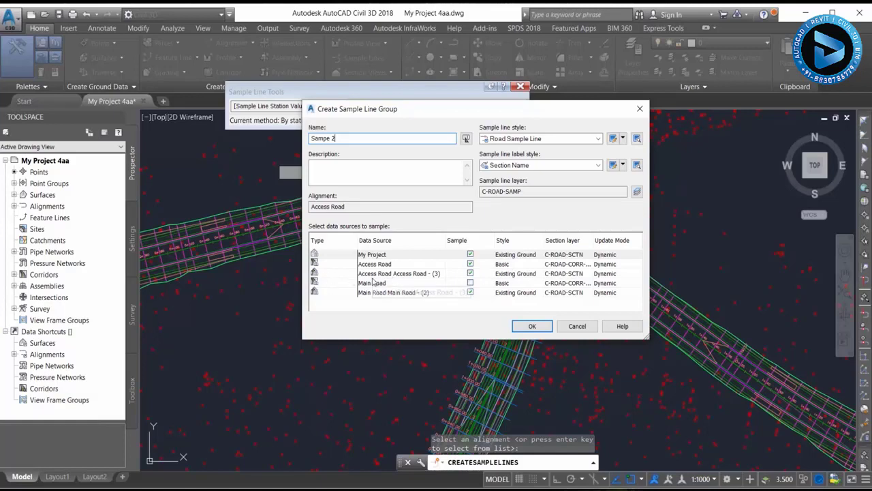
double_click(511, 273)
click(440, 247)
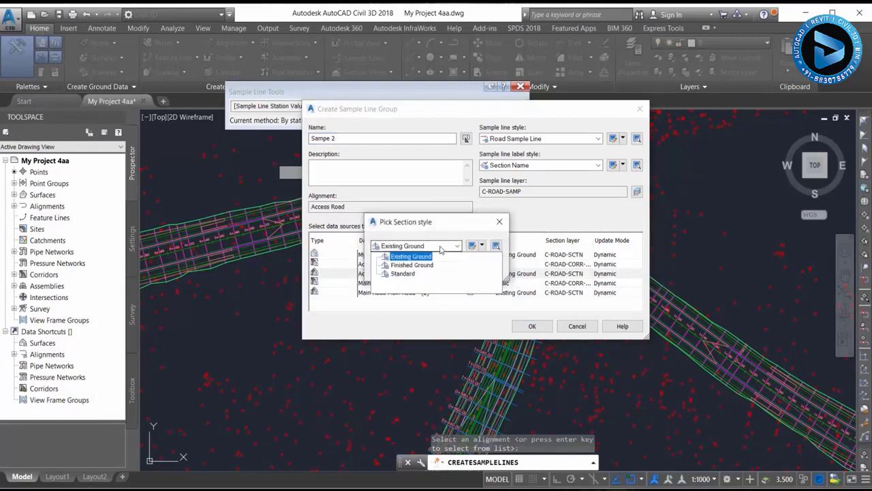
click(411, 265)
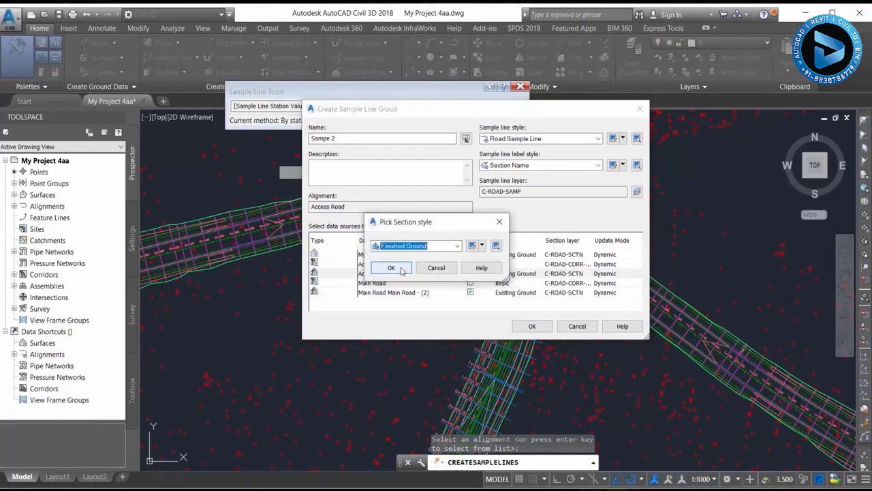
click(392, 267)
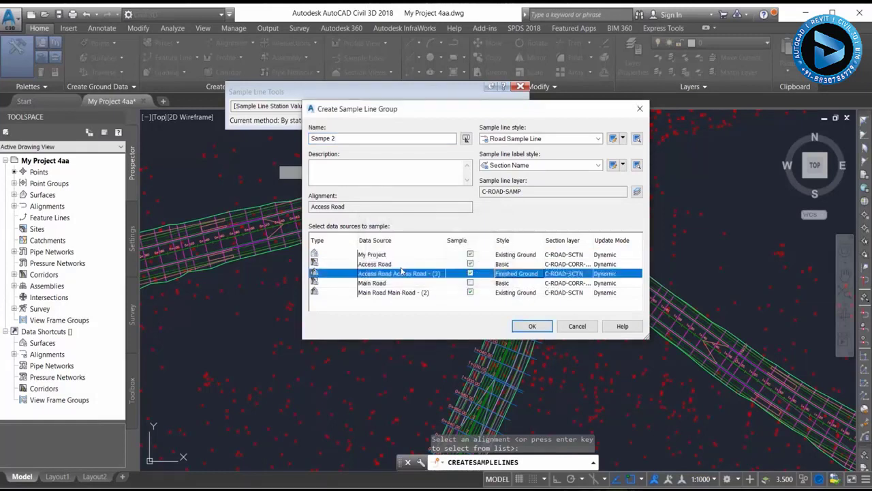
click(470, 292)
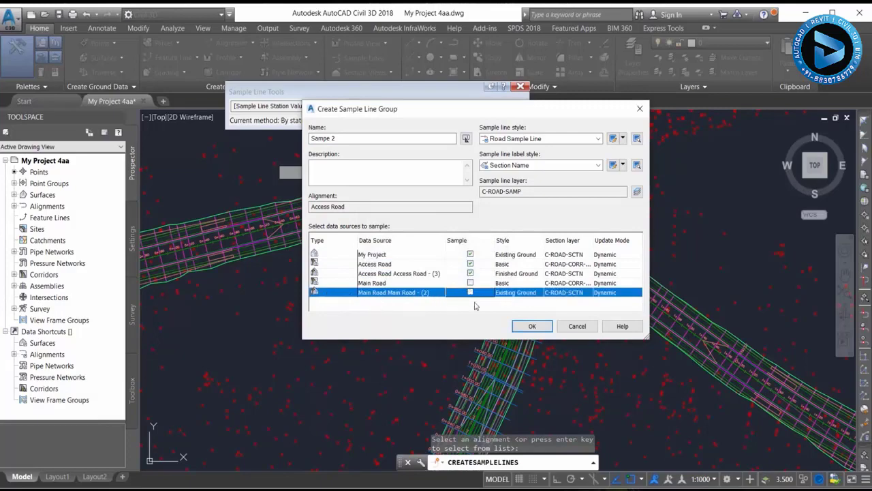
click(532, 326)
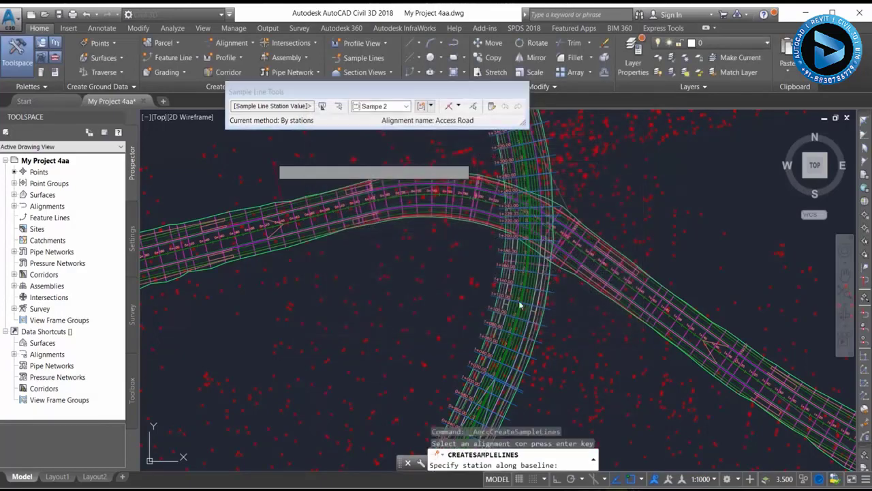
Place sample lines by range of stations using the 20 m settings, then finish.
click(458, 105)
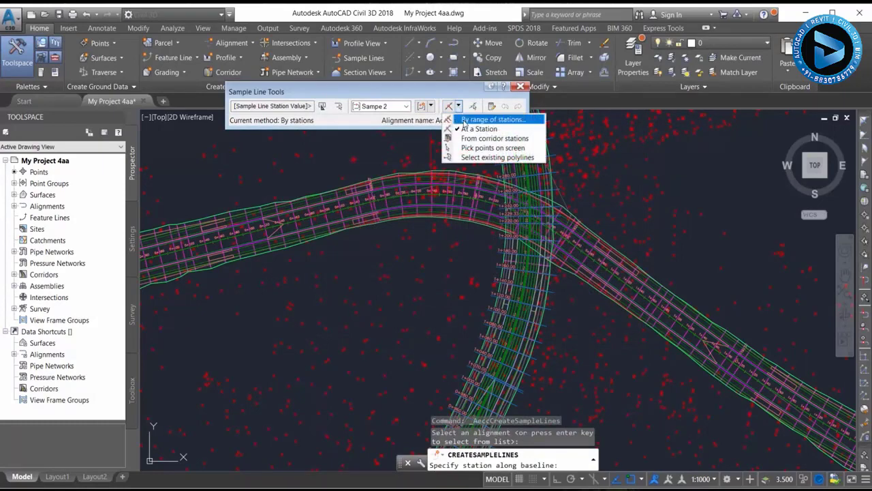
click(482, 120)
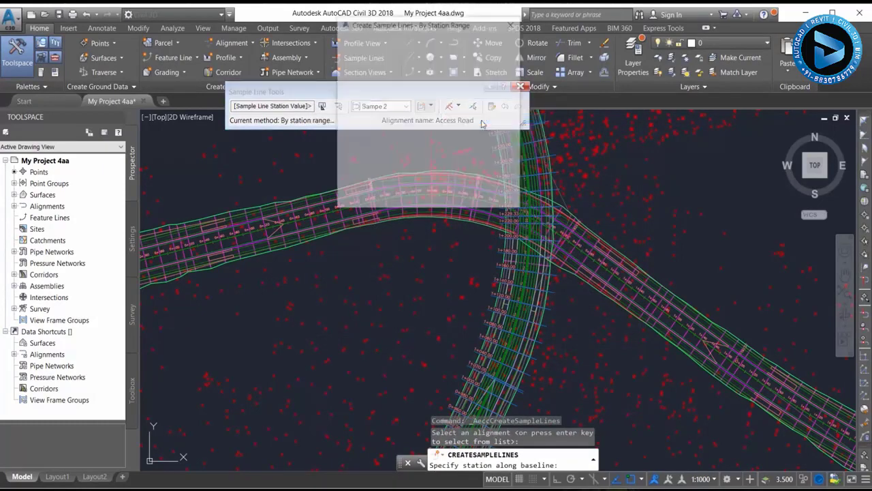
scroll(482, 124, down, 2)
scroll(482, 125, down, 3)
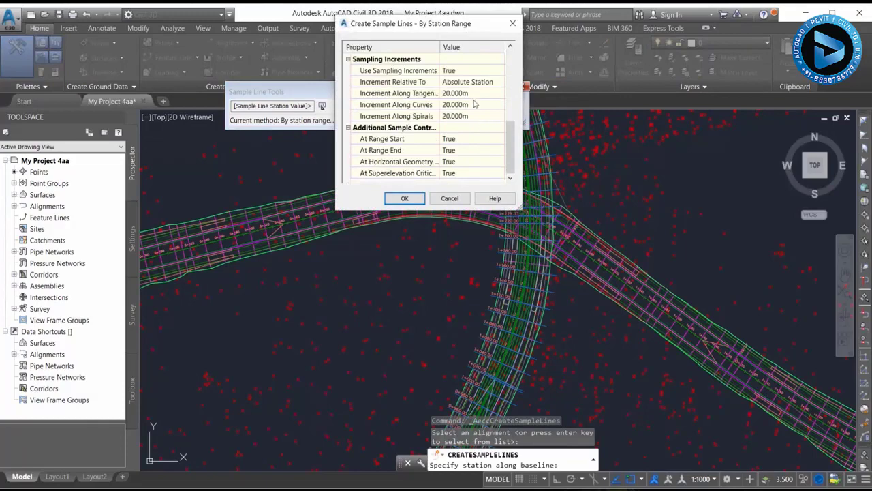
scroll(461, 136, up, 5)
scroll(458, 102, down, 4)
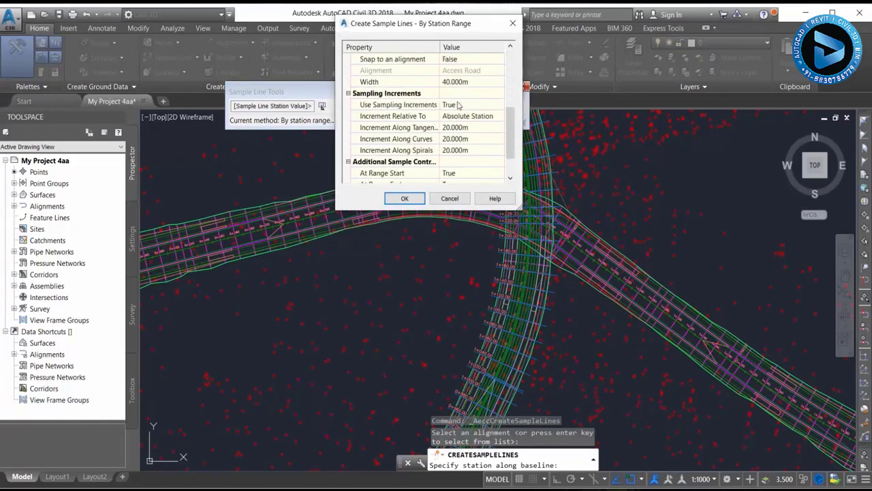
scroll(462, 118, up, 2)
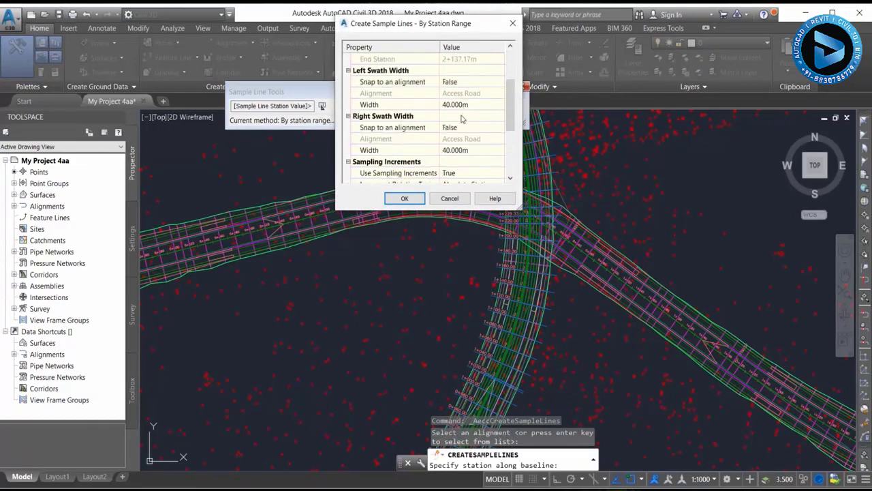
click(400, 199)
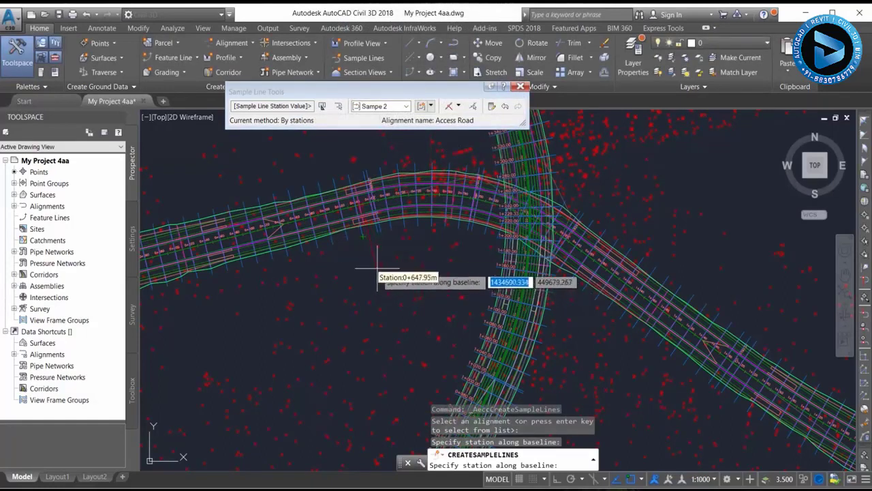
key(Return)
scroll(353, 178, down, 3)
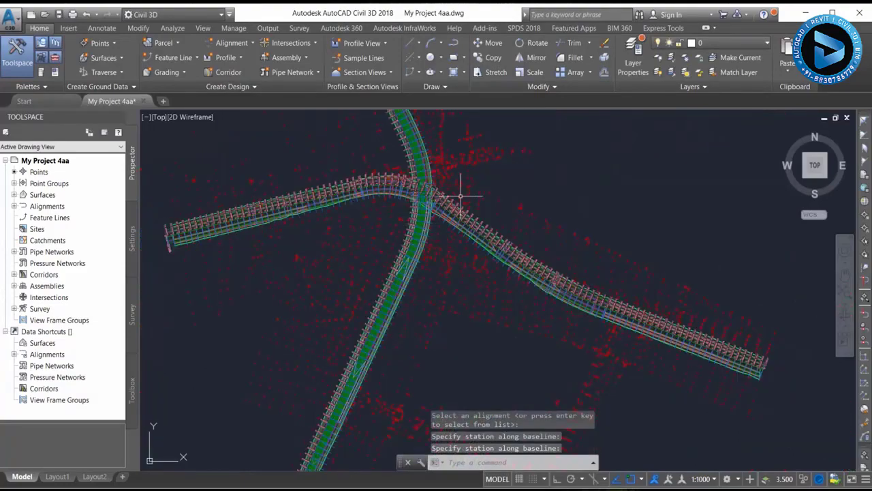
scroll(575, 265, up, 3)
scroll(501, 373, up, 2)
scroll(501, 374, down, 2)
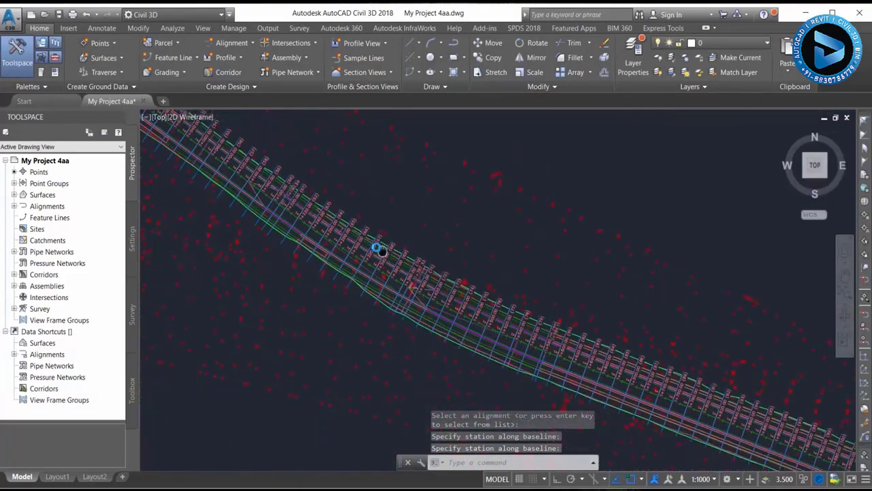
scroll(376, 248, down, 2)
scroll(430, 267, down, 2)
mouse_move(430, 267)
middle_down()
mouse_move(593, 271)
mouse_move(614, 299)
middle_up()
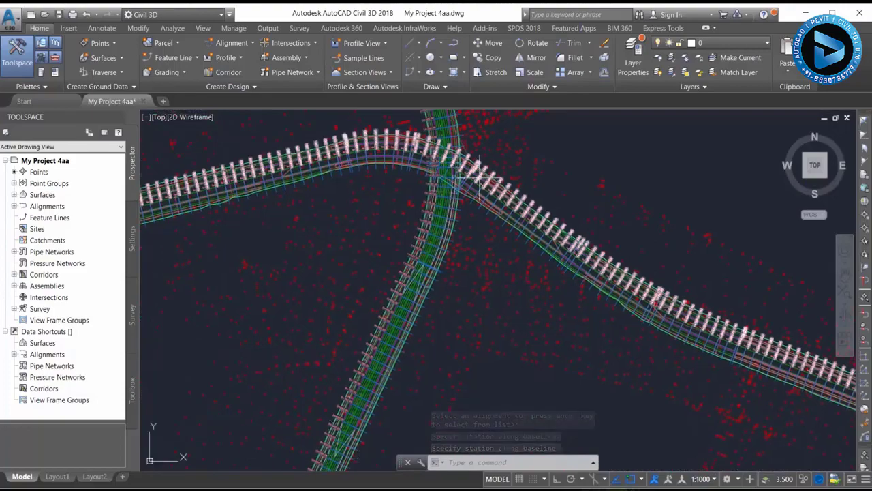
scroll(613, 299, up, 2)
scroll(613, 299, up, 2)
scroll(490, 273, up, 3)
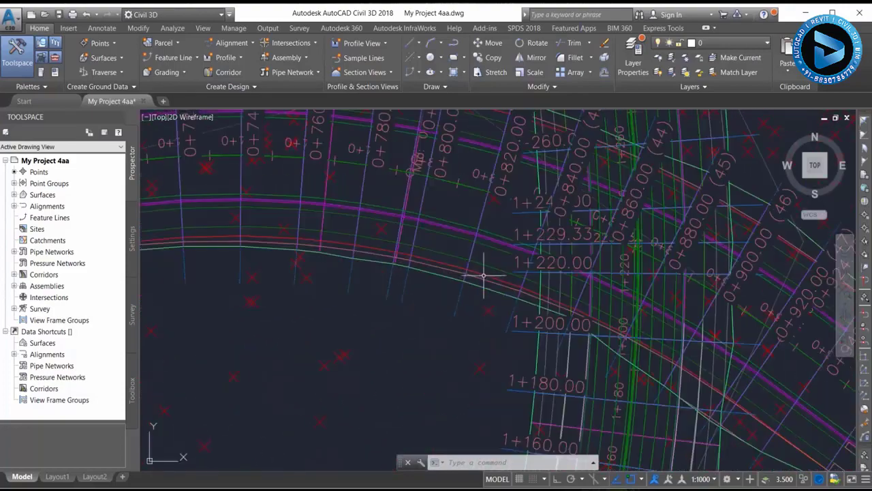
scroll(402, 259, down, 1)
scroll(658, 393, down, 3)
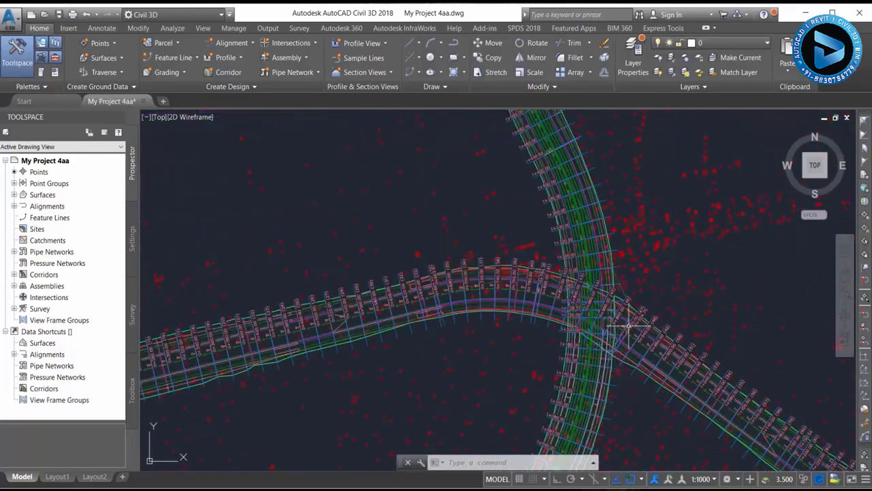
scroll(545, 286, up, 3)
scroll(554, 323, down, 2)
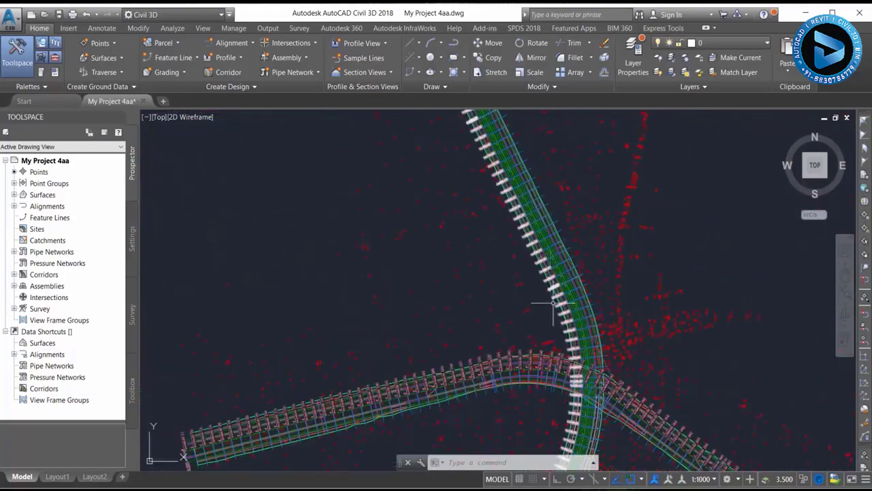
scroll(429, 402, up, 3)
scroll(420, 403, up, 1)
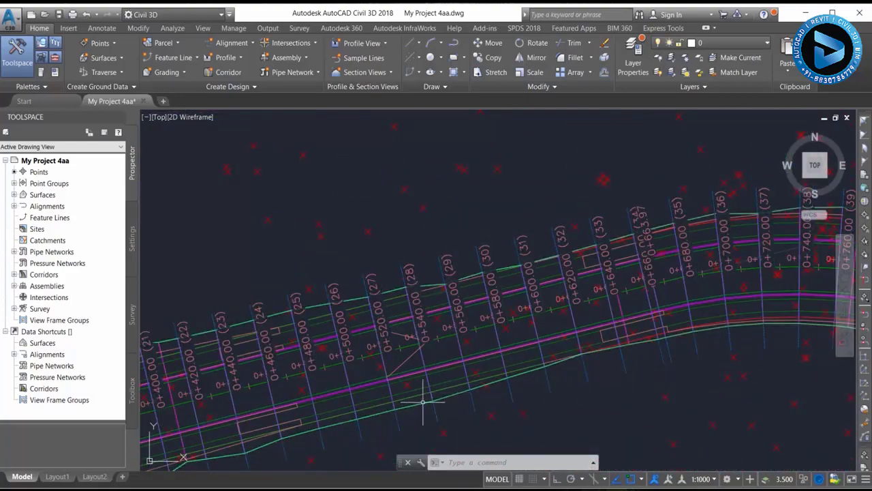
scroll(376, 335, down, 3)
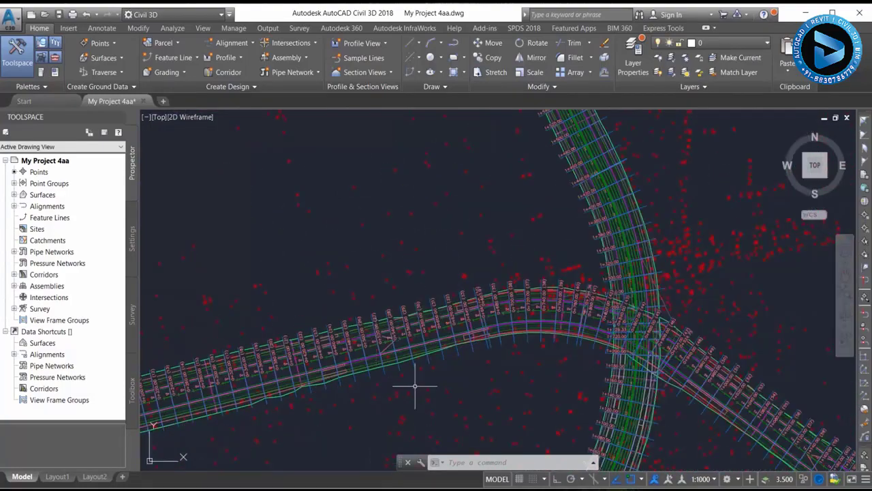
scroll(504, 253, down, 2)
scroll(517, 251, down, 2)
middle_drag(647, 325, 607, 308)
scroll(701, 283, up, 2)
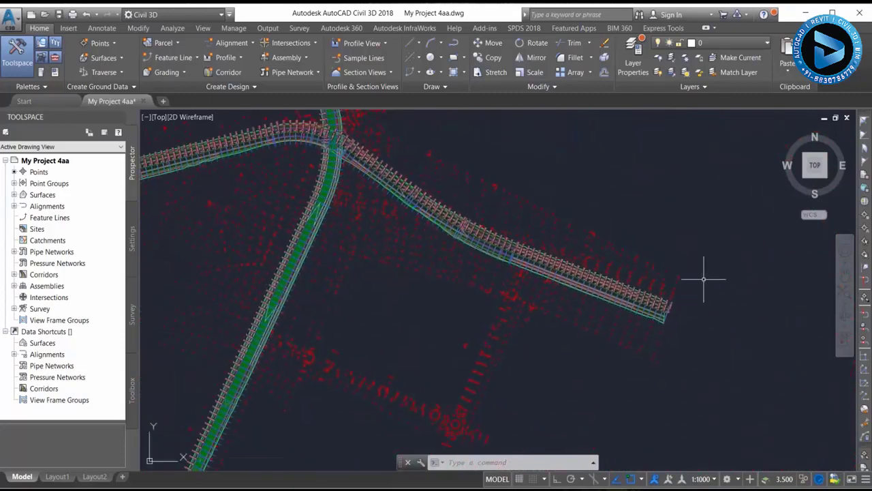
scroll(574, 214, down, 3)
middle_drag(574, 214, 545, 231)
scroll(538, 204, up, 2)
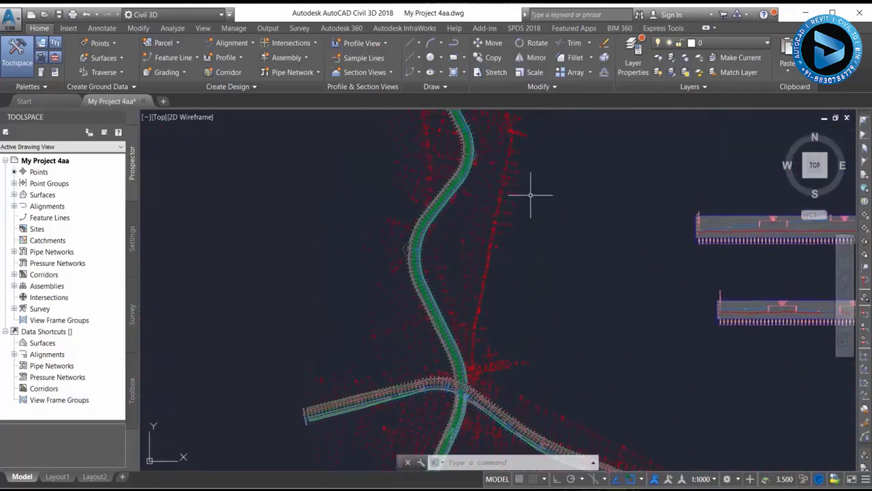
scroll(548, 274, up, 2)
scroll(448, 152, up, 2)
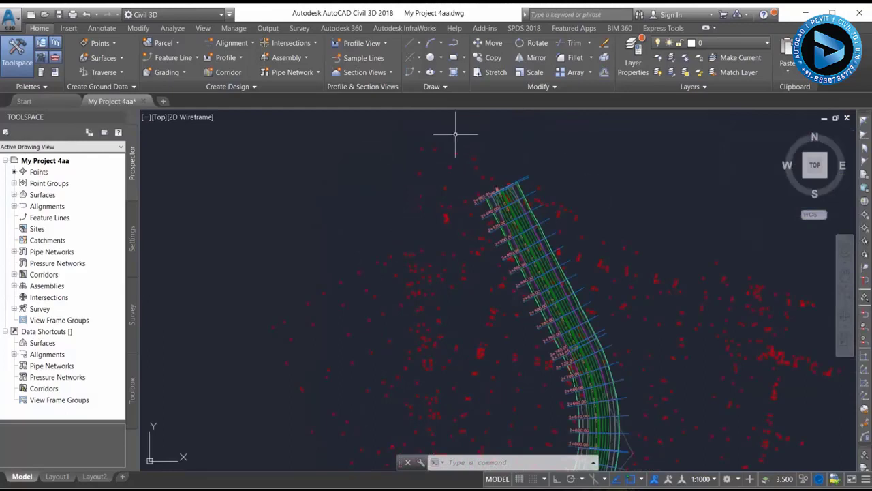
scroll(403, 139, down, 3)
scroll(413, 243, down, 1)
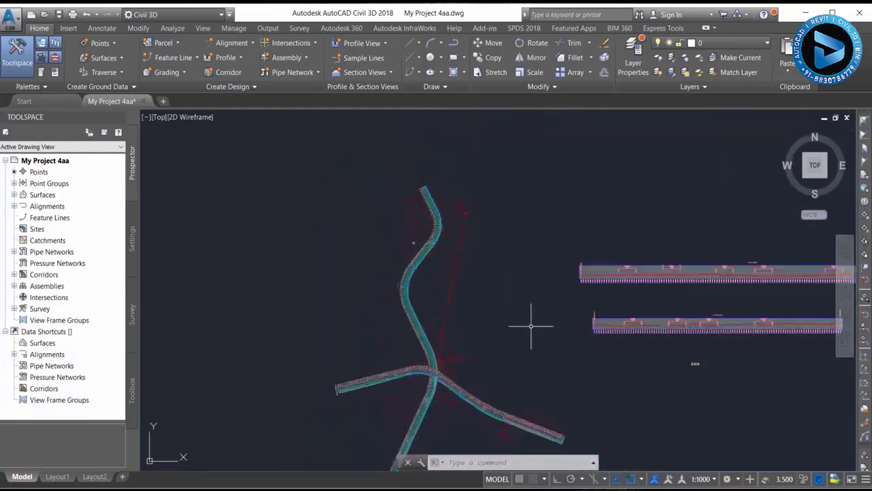
scroll(413, 243, down, 1)
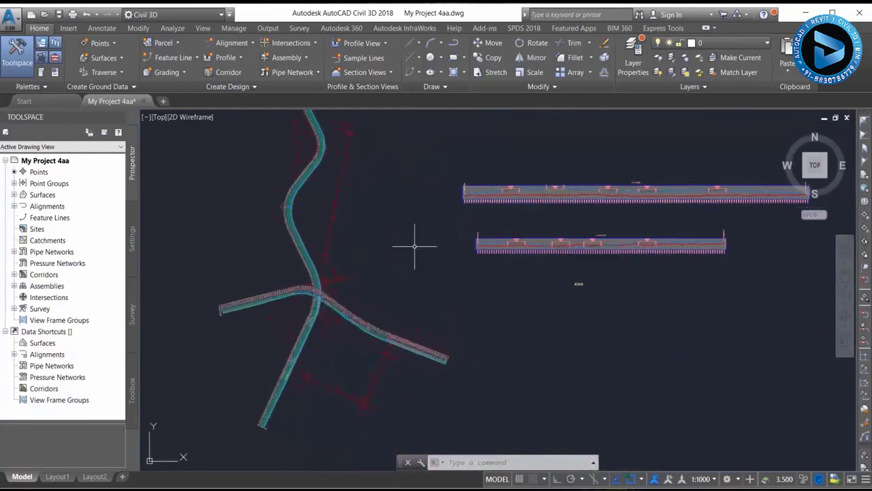
Start a single section view for Main Road at sample line station 1+340.00.
click(352, 73)
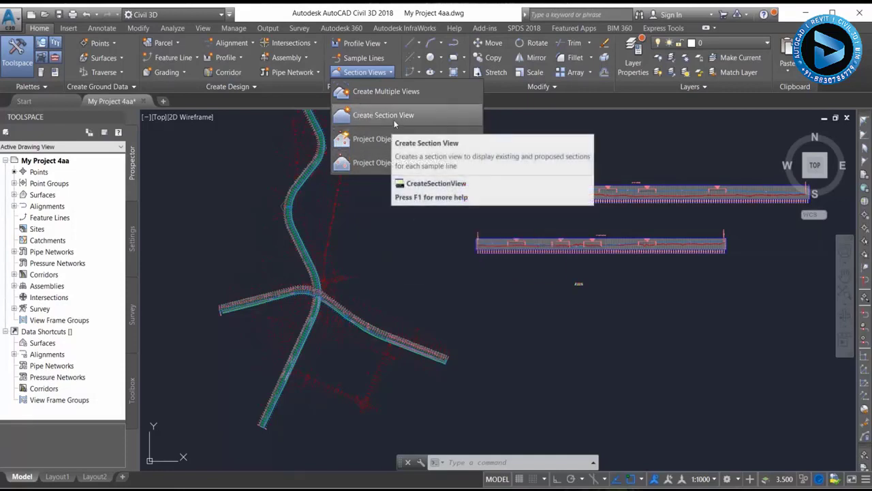
mouse_move(383, 115)
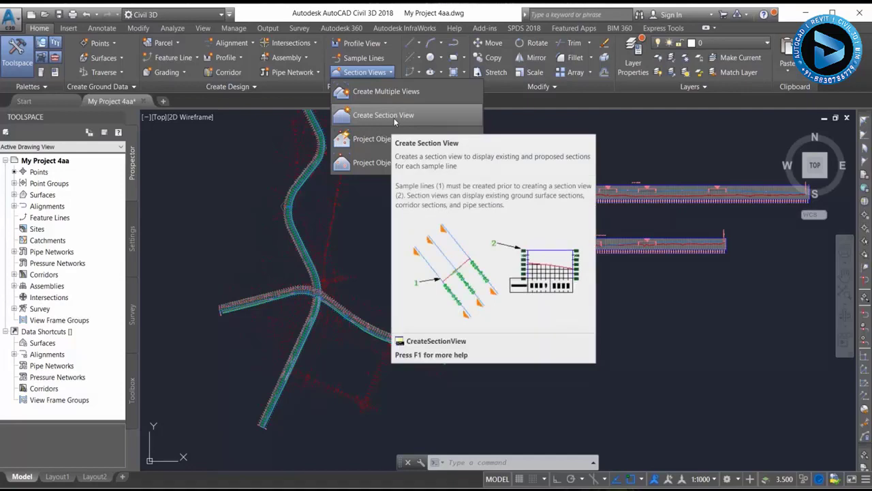
click(394, 115)
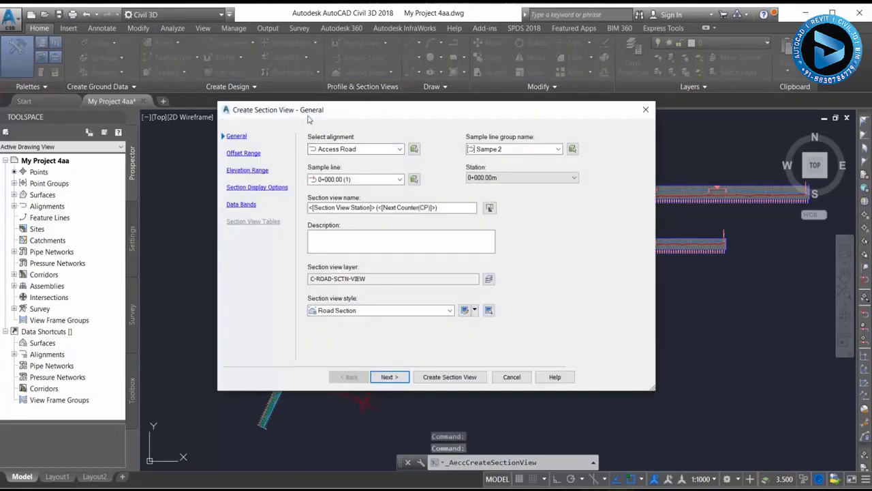
click(330, 150)
click(334, 168)
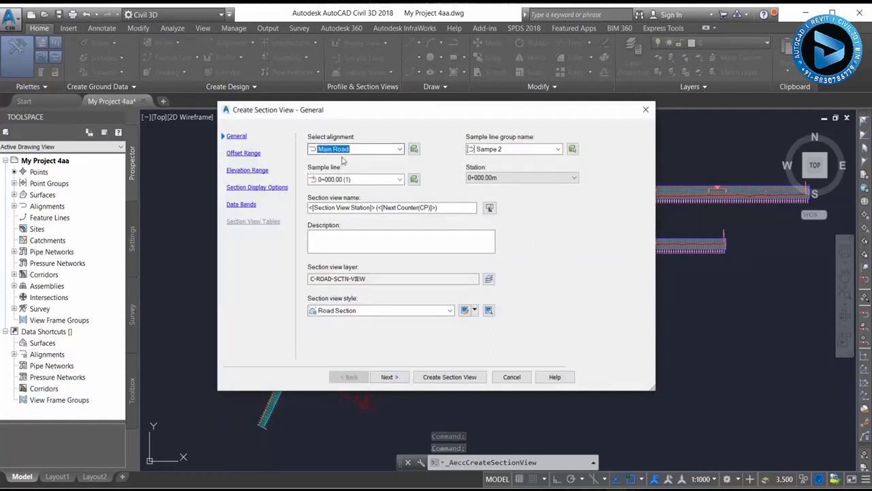
click(371, 180)
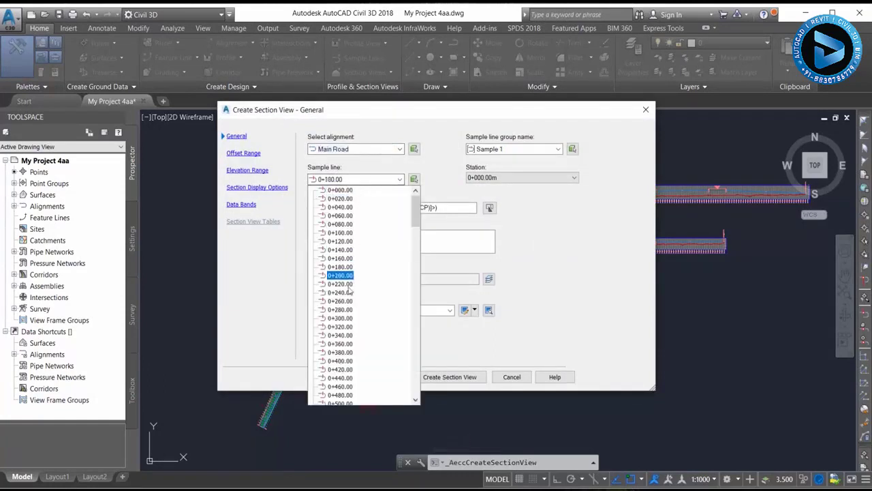
scroll(348, 292, down, 15)
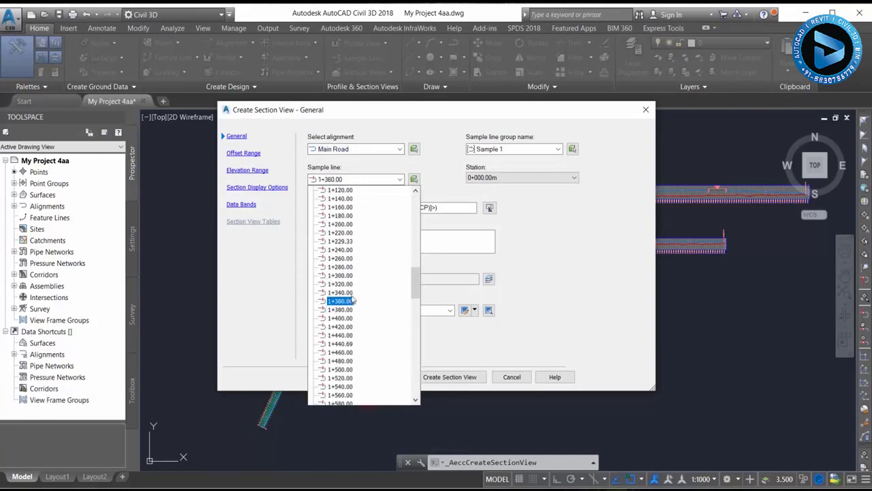
click(341, 293)
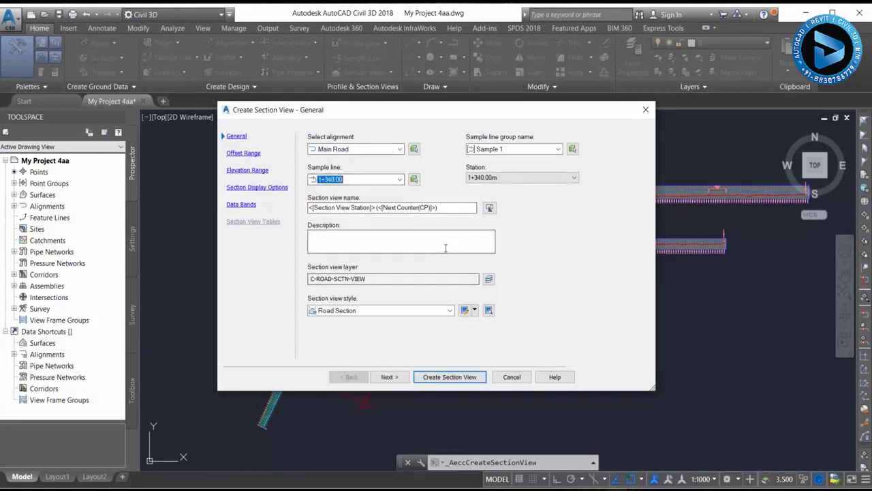
click(388, 378)
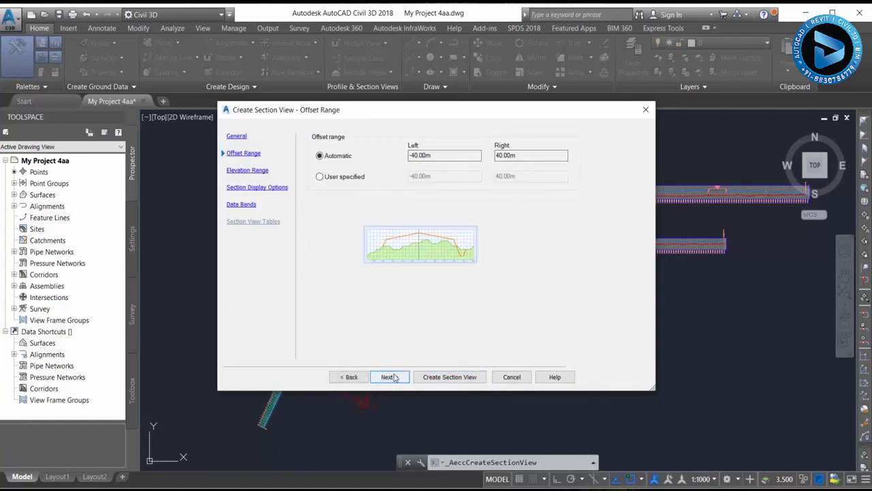
Keep automatic offset range (−40 to 40 m) and elevation range (190–250 m).
click(334, 177)
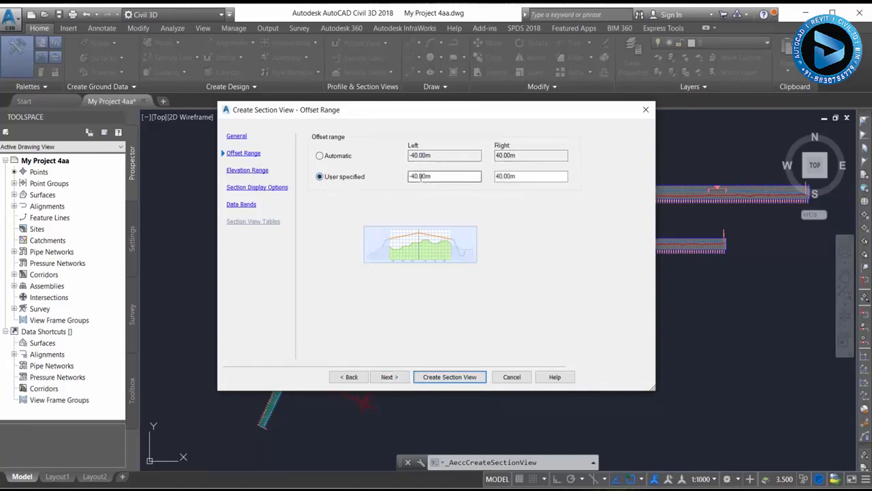
click(334, 156)
click(389, 379)
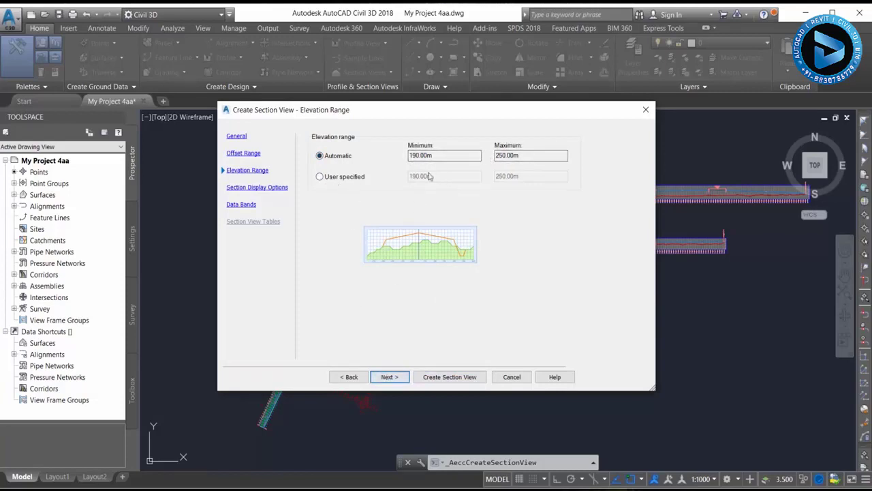
click(398, 379)
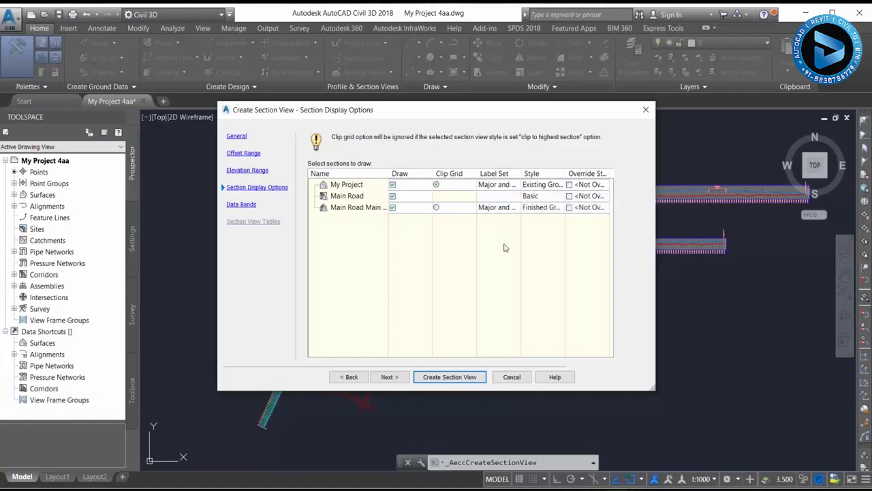
Keep the Offsets Only band set and create the section view.
click(389, 376)
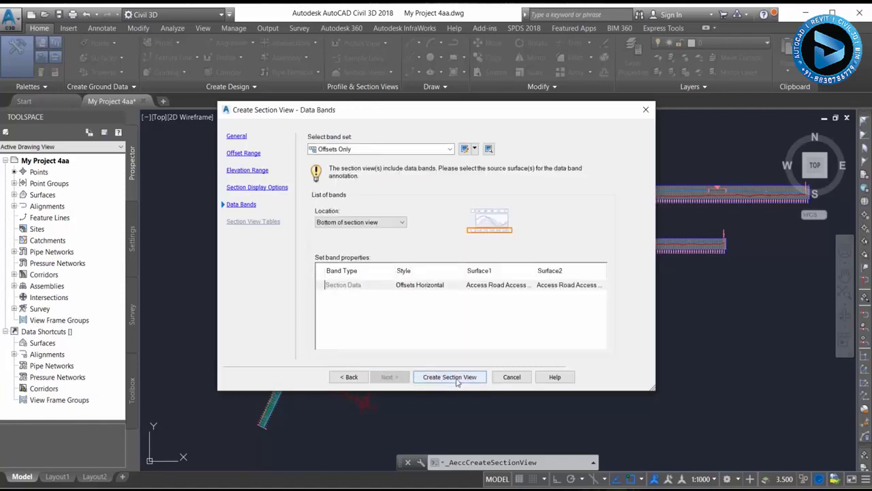
click(366, 150)
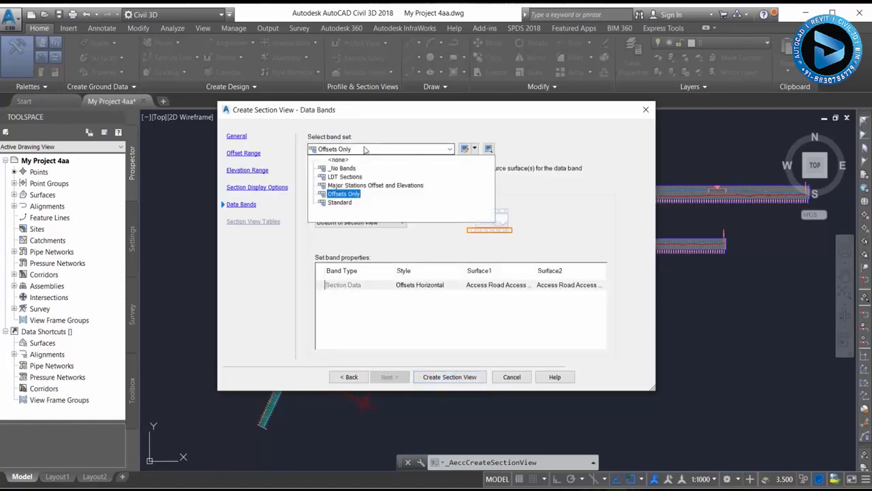
click(352, 197)
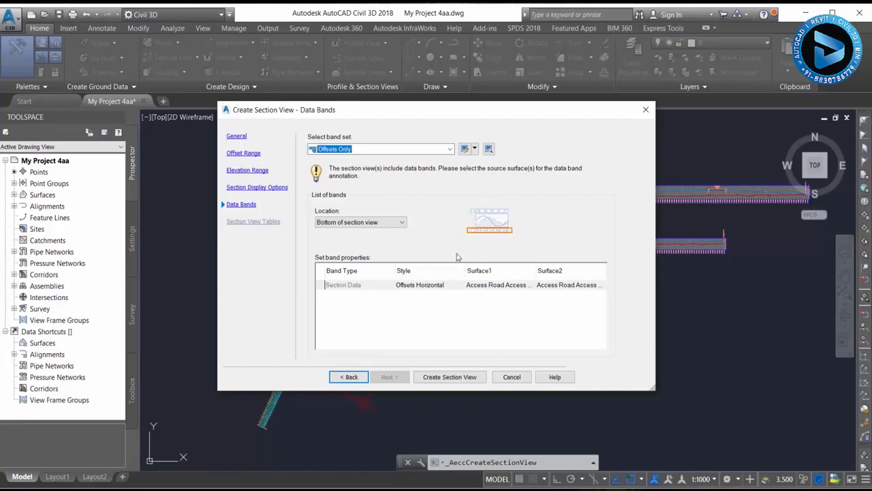
click(443, 377)
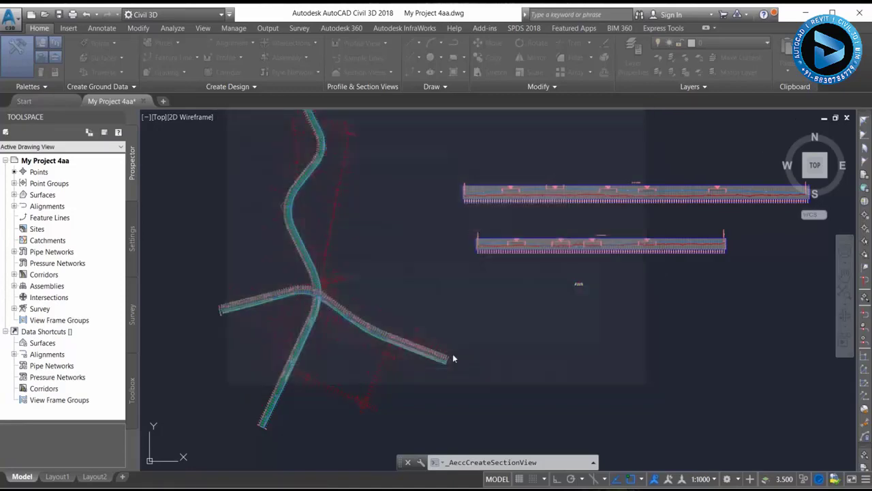
Place the 1+340.00 section view's origin in the drawing and zoom in on it.
click(482, 286)
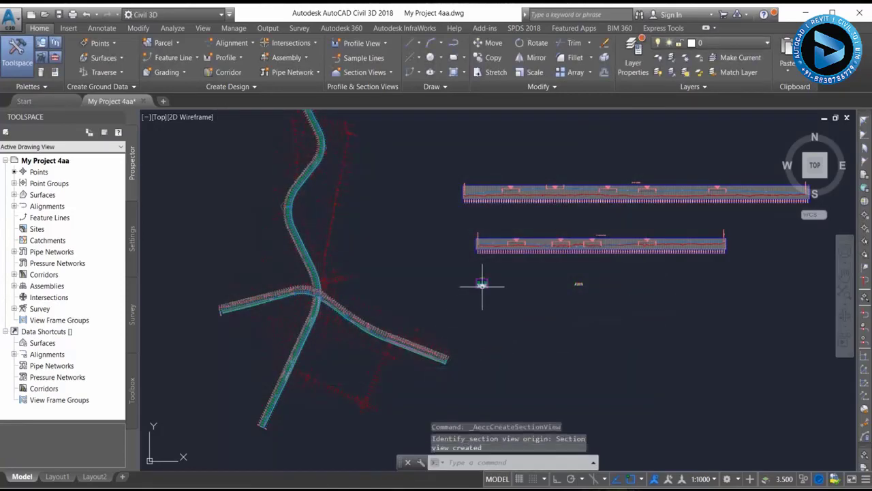
scroll(483, 284, up, 3)
scroll(483, 285, up, 3)
scroll(492, 247, up, 5)
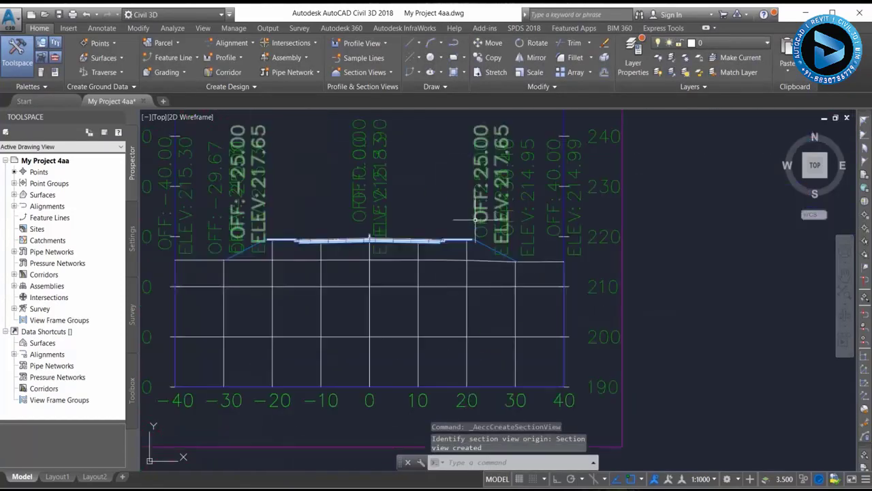
scroll(438, 204, up, 2)
scroll(511, 243, up, 2)
scroll(495, 210, up, 2)
scroll(495, 211, down, 2)
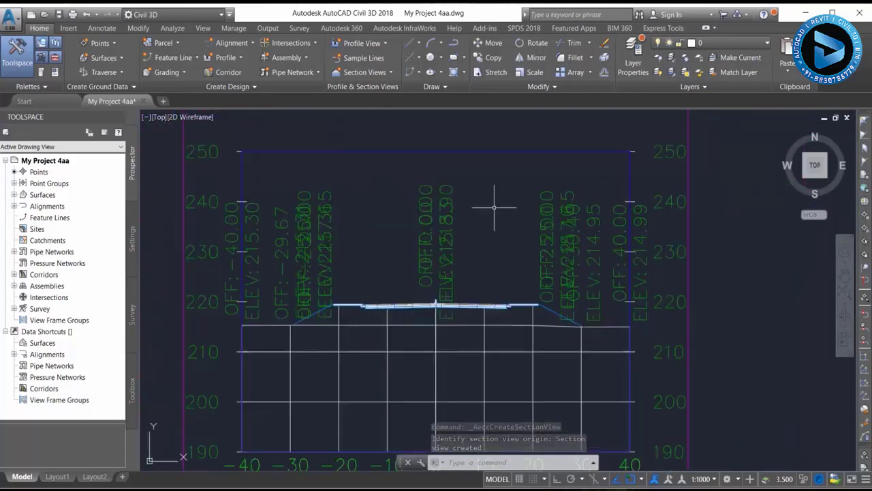
scroll(500, 202, down, 3)
scroll(486, 249, up, 5)
scroll(310, 320, down, 5)
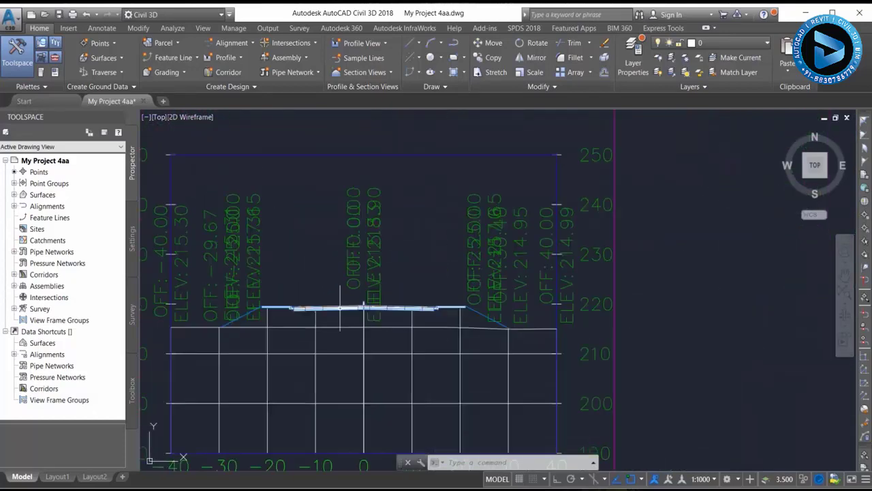
scroll(466, 321, up, 2)
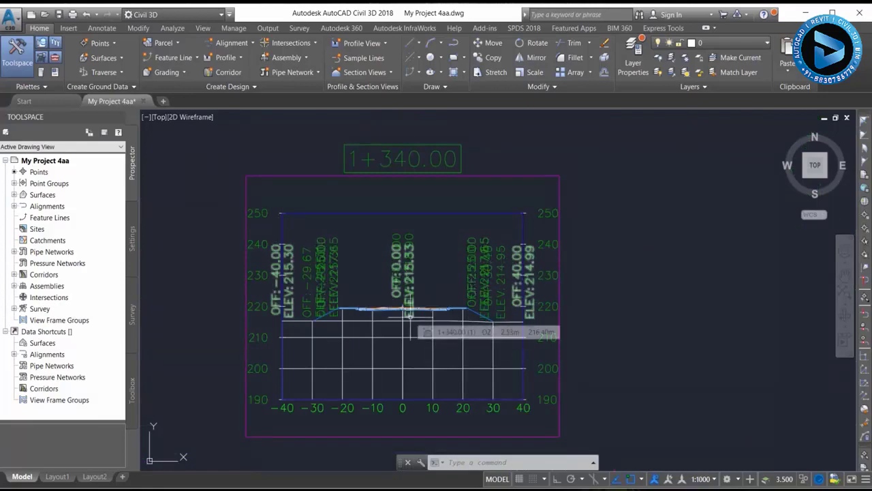
scroll(410, 315, up, 4)
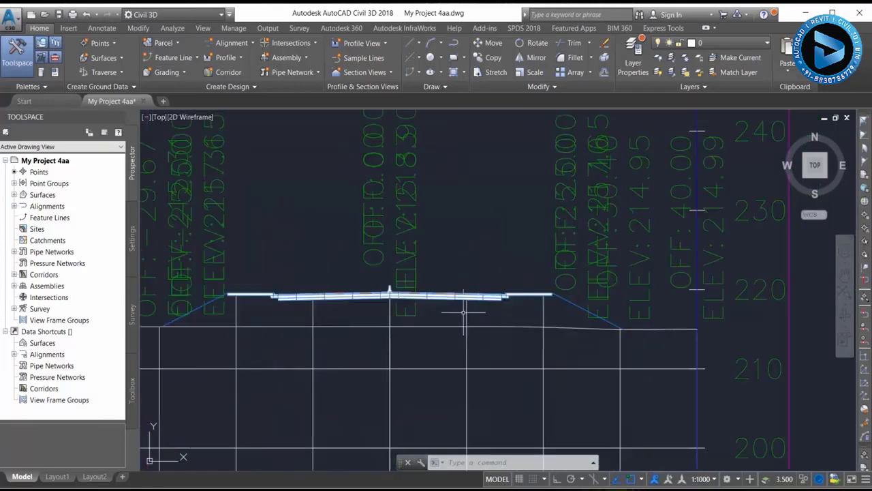
scroll(600, 286, down, 2)
scroll(600, 286, down, 1)
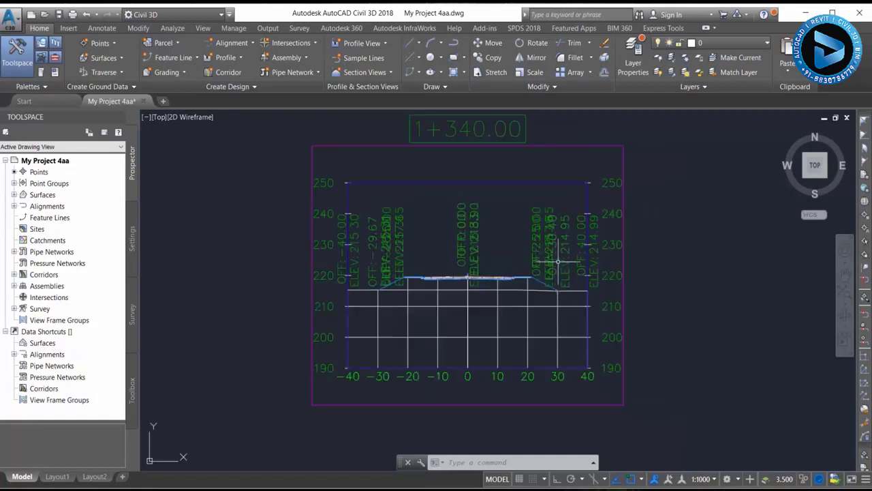
Pan to the section's title and frame, then bring up the section view commands.
middle_drag(557, 281, 505, 273)
scroll(582, 319, up, 2)
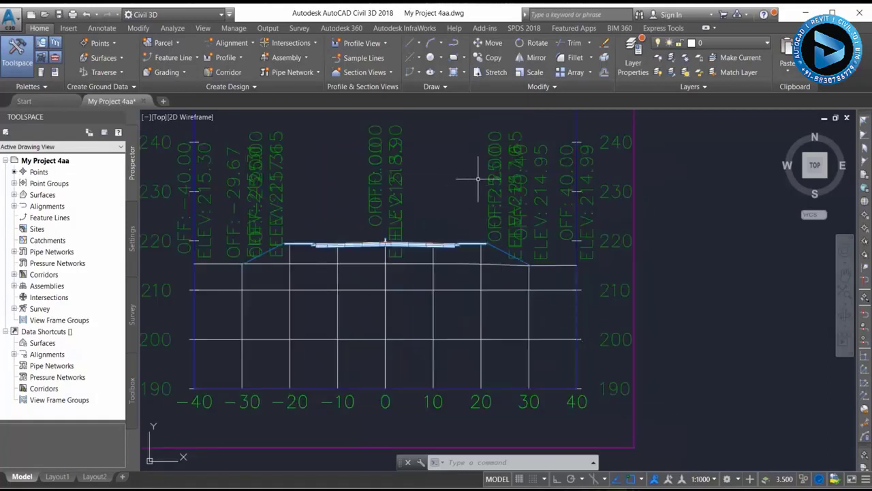
scroll(468, 234, down, 1)
middle_drag(443, 146, 461, 171)
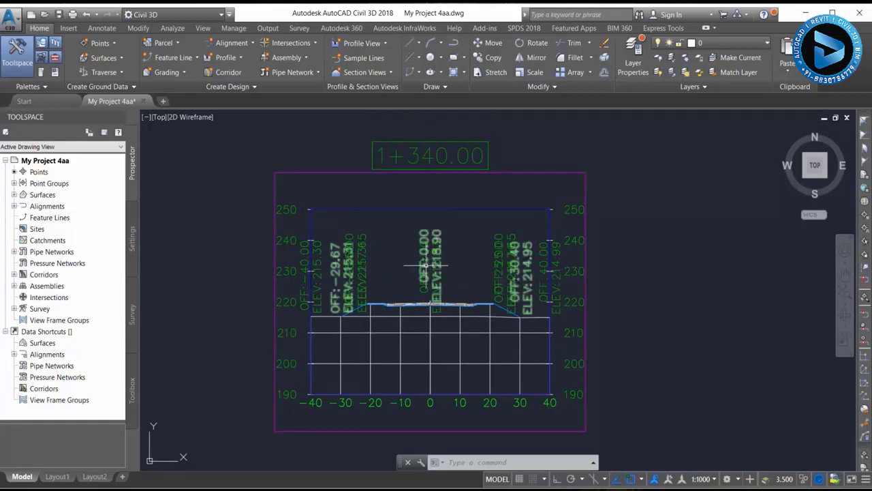
scroll(427, 265, down, 4)
mouse_move(427, 265)
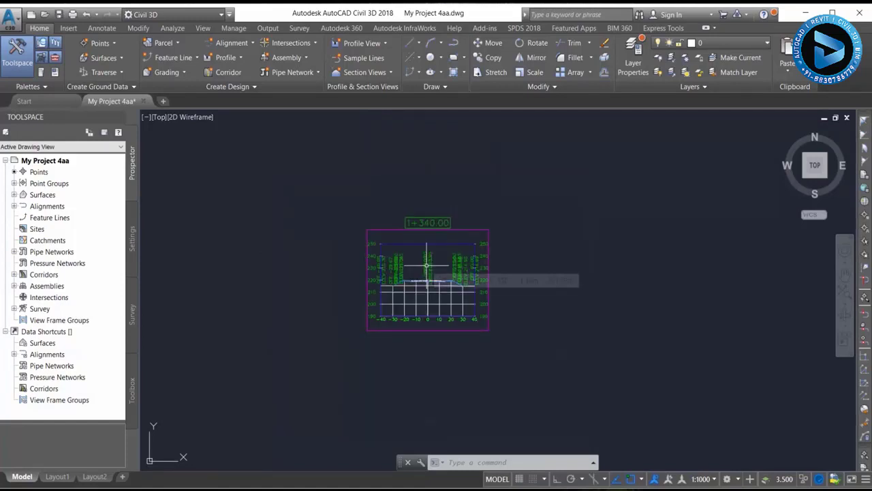
scroll(426, 265, down, 3)
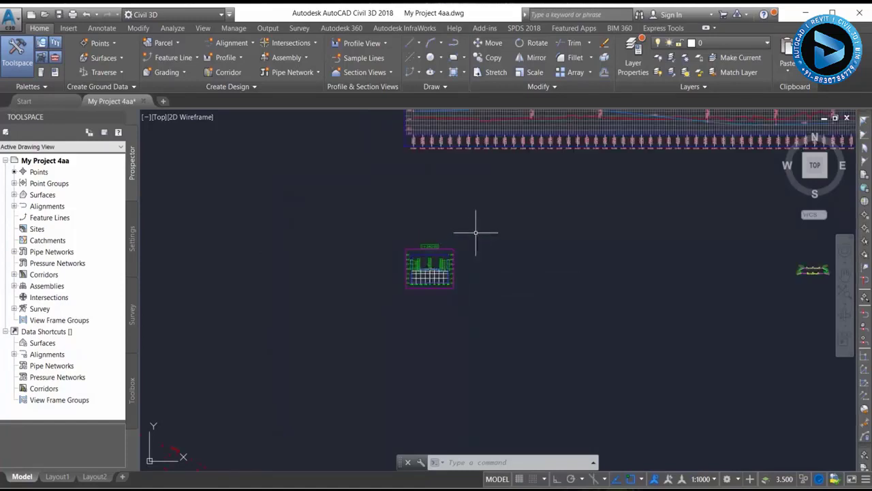
scroll(439, 282, down, 2)
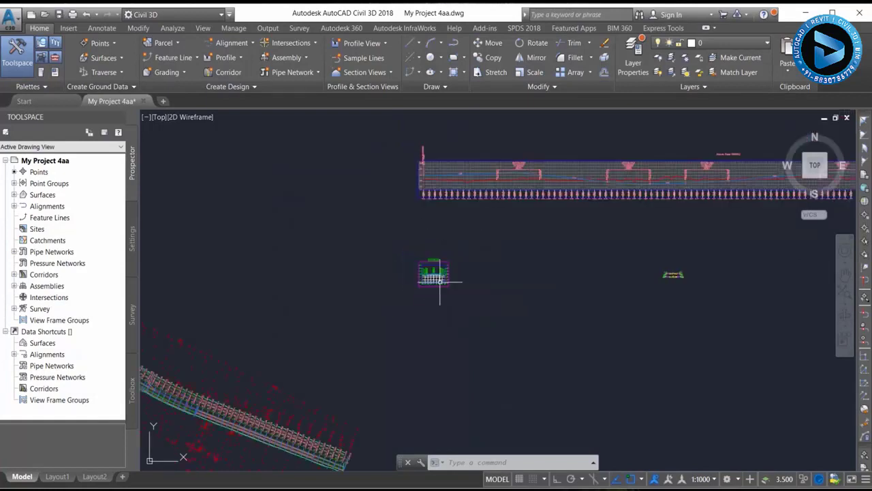
click(378, 77)
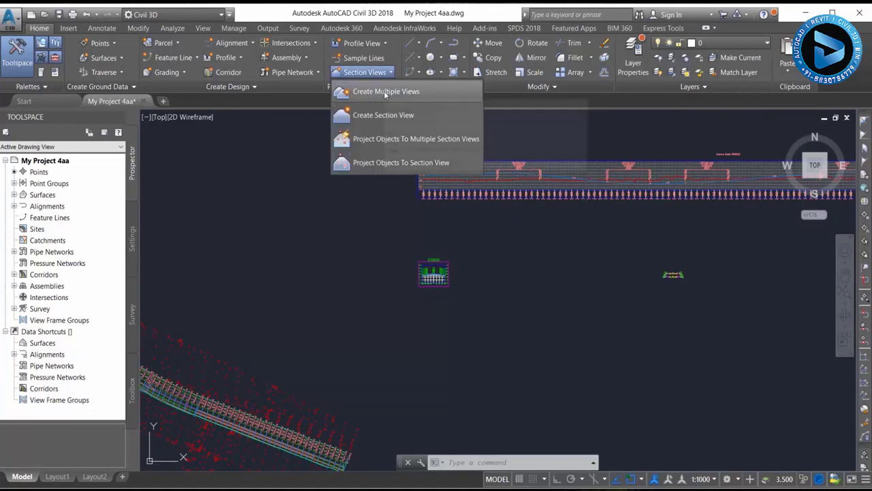
Start multiple section views for Main Road using sample line group Sample 1.
click(374, 93)
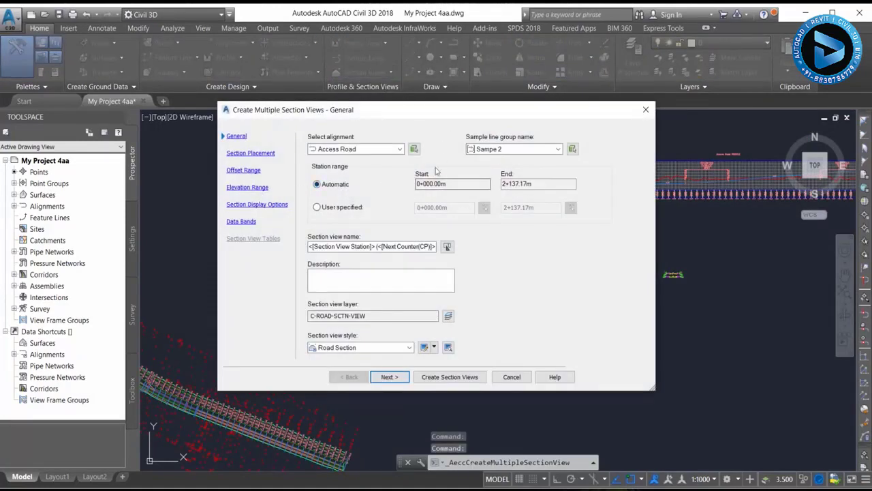
click(361, 149)
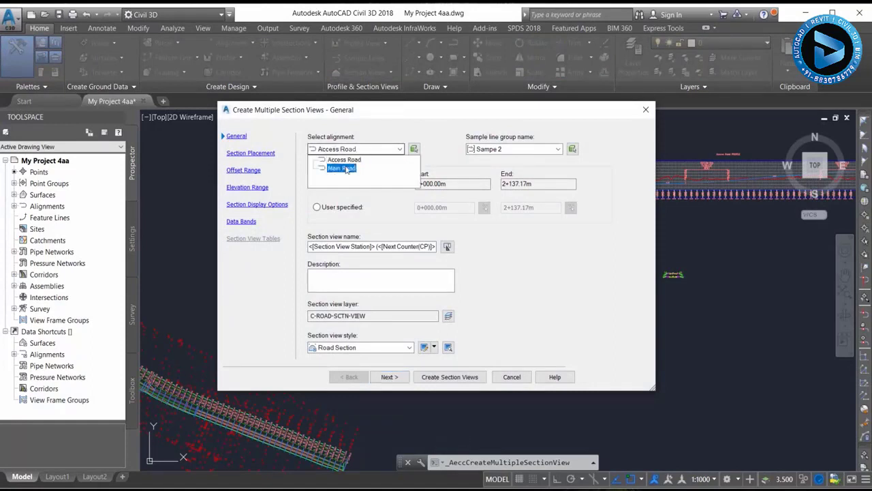
click(346, 169)
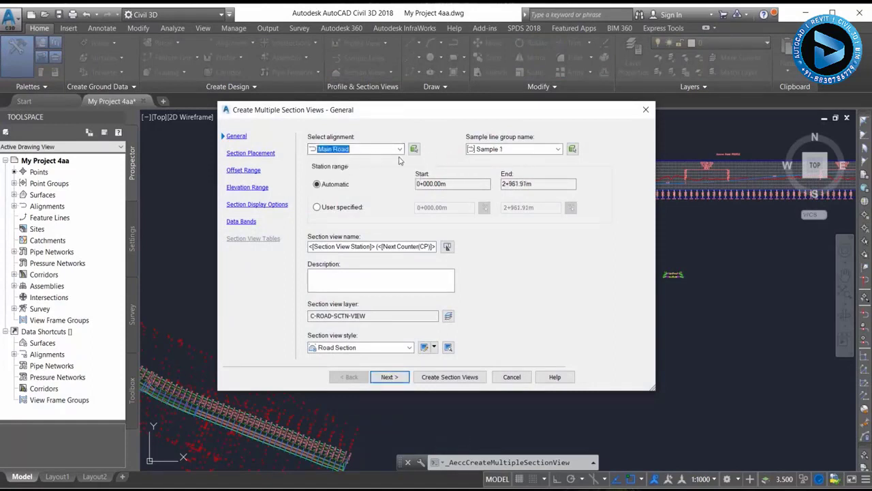
click(530, 149)
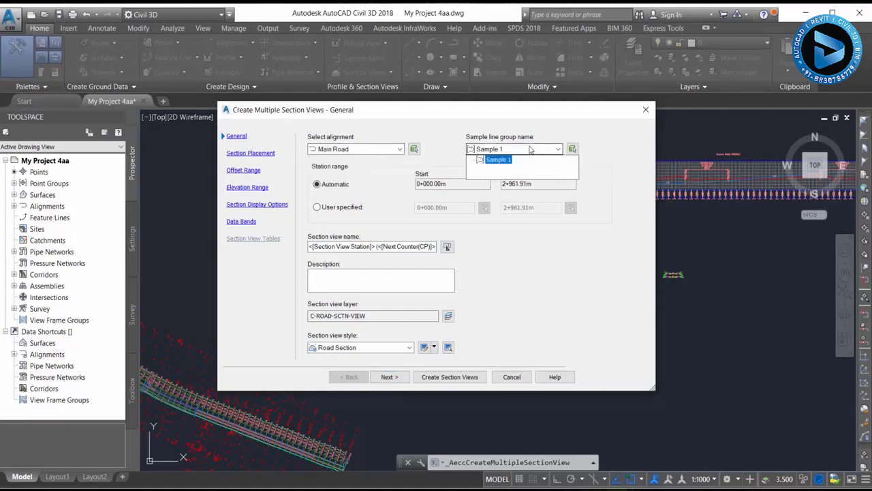
click(499, 161)
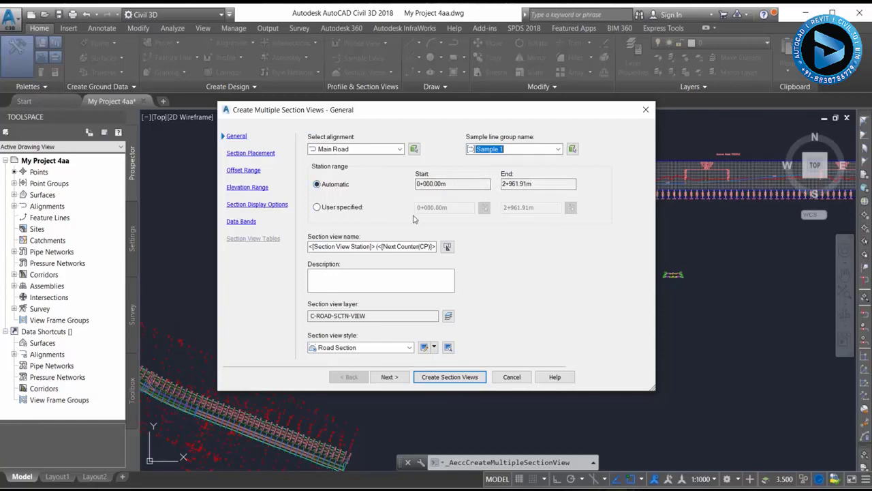
Try a user-specified station range (5 to 2+00), then revert to the automatic range.
click(347, 209)
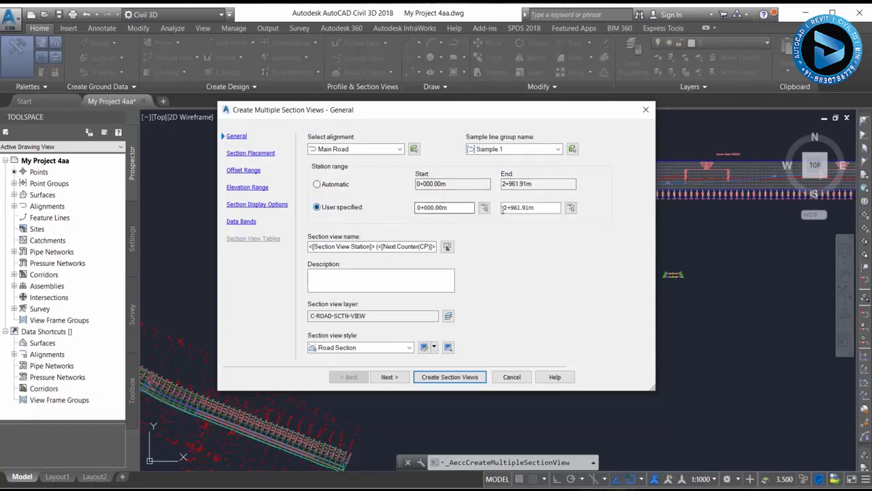
double_click(462, 209)
text(5)
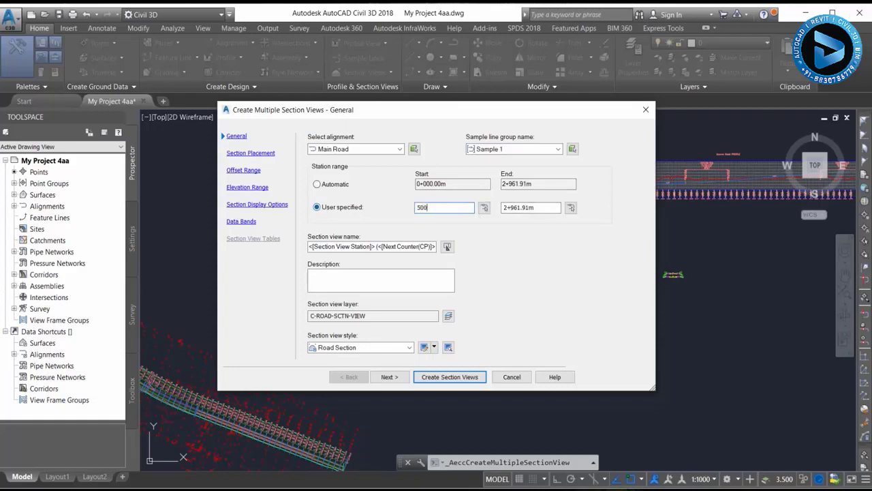
double_click(552, 207)
text(2+)
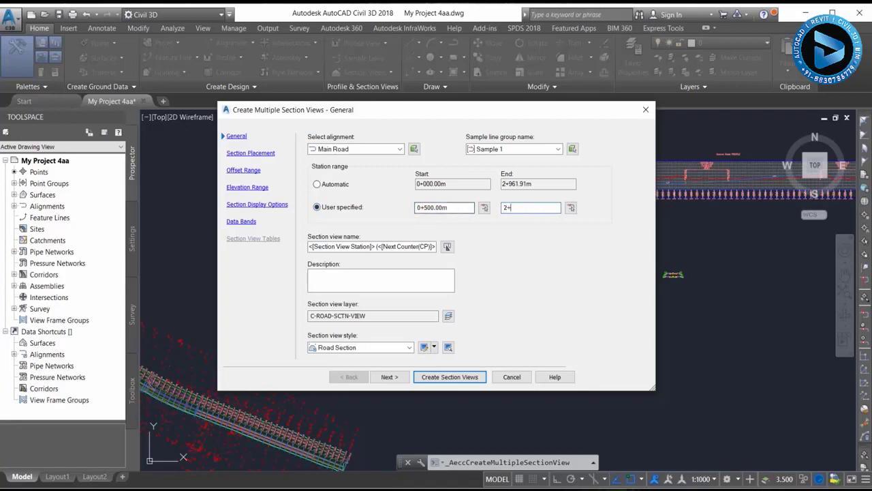
text(000.00m)
click(350, 187)
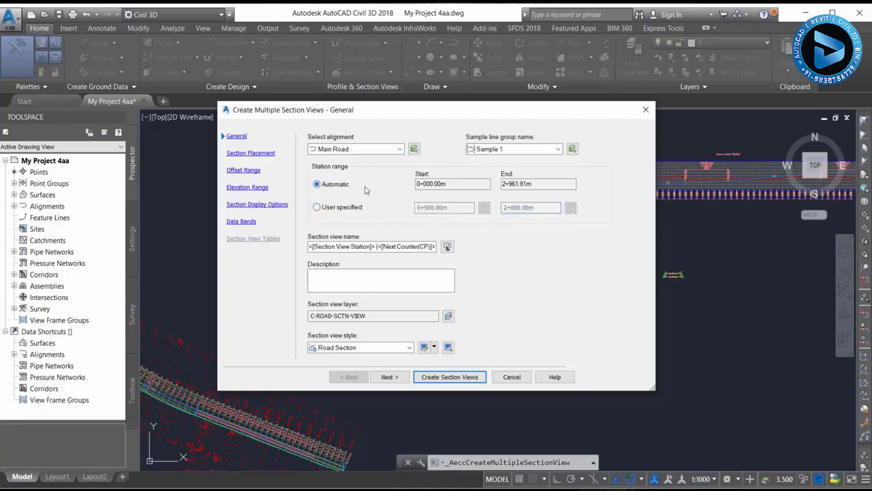
Accept the default placement, offset, elevation, section and band settings and create the views.
click(383, 382)
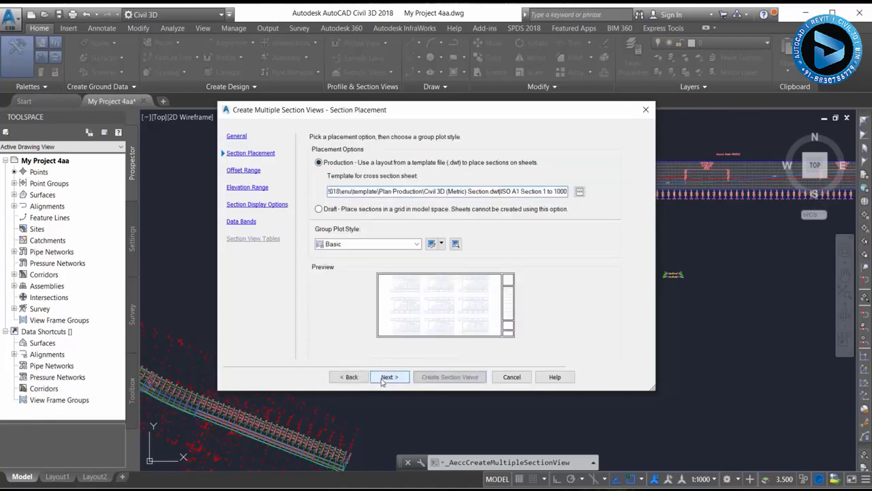
click(382, 379)
click(382, 379)
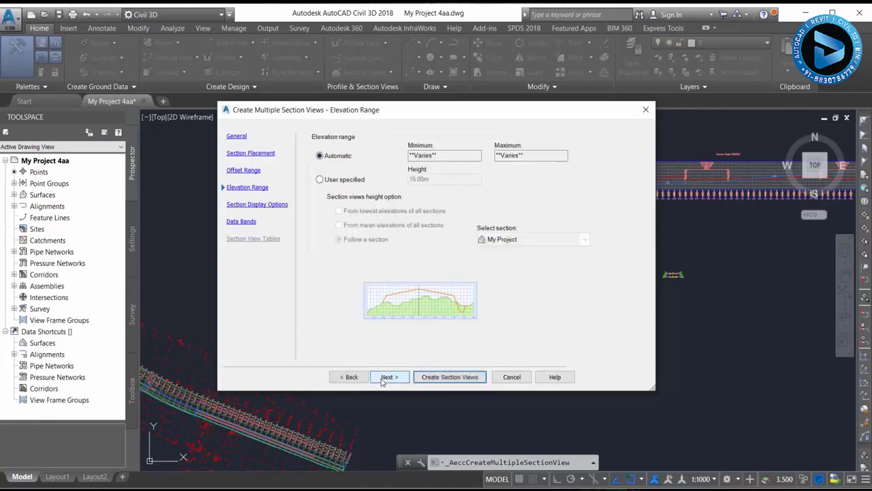
click(382, 378)
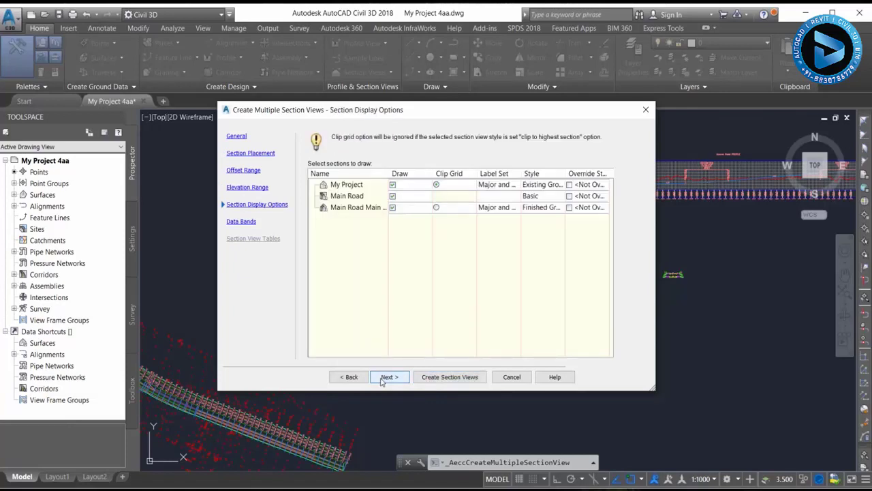
click(382, 379)
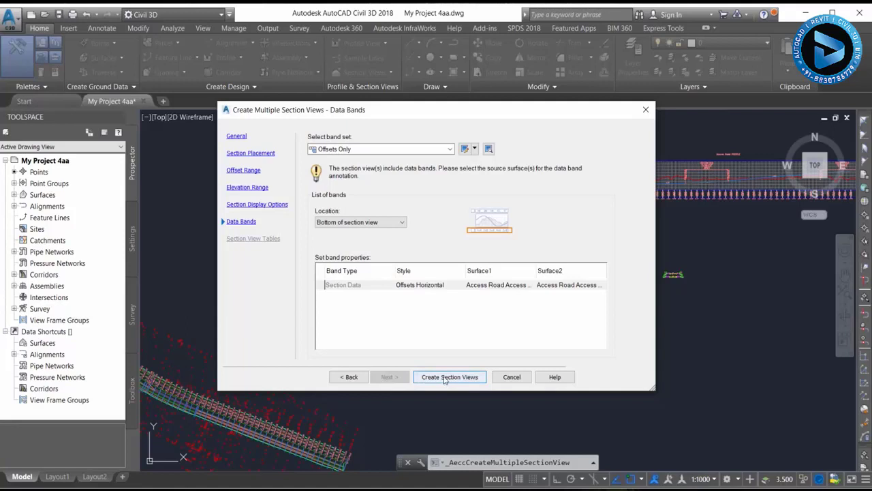
click(444, 380)
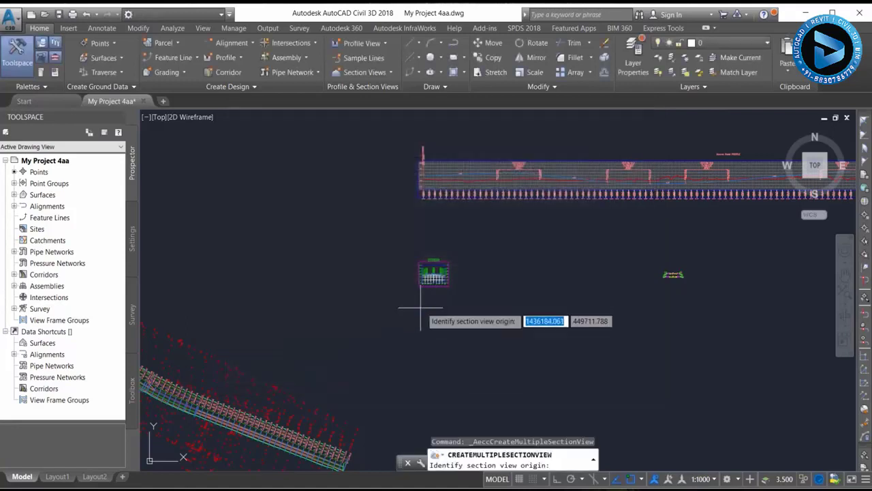
Set the Main Road section views' origin in open space right of the plan.
middle_drag(578, 286, 446, 302)
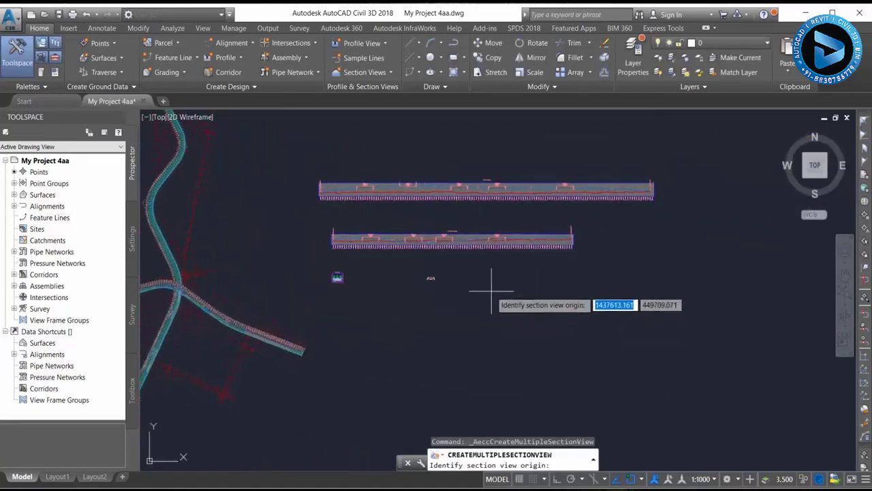
click(490, 291)
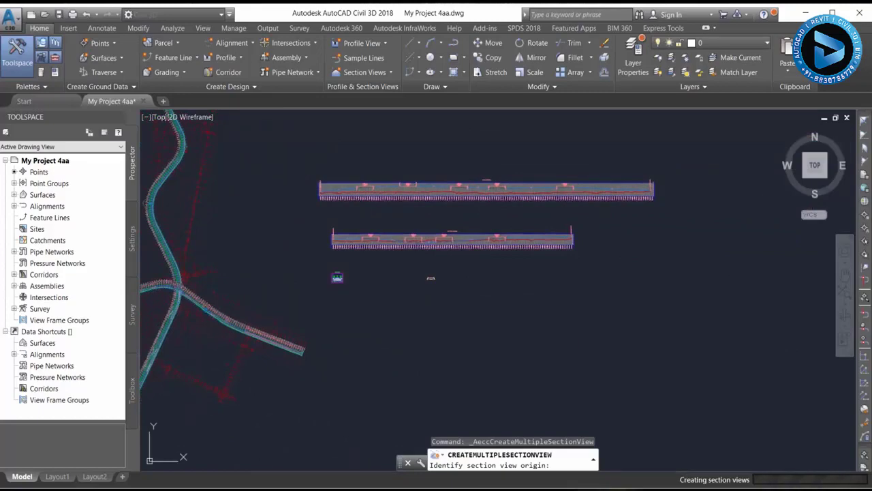
scroll(197, 279, up, 2)
middle_drag(662, 300, 510, 263)
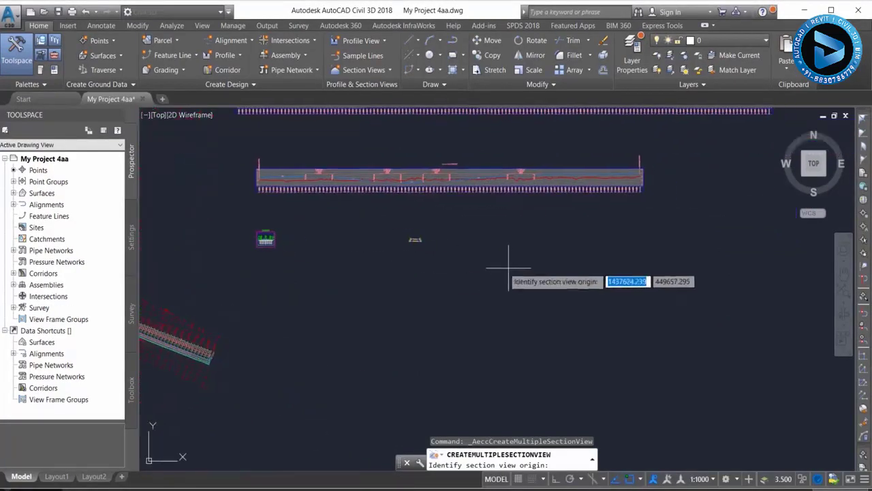
middle_drag(525, 316, 468, 255)
scroll(466, 252, down, 2)
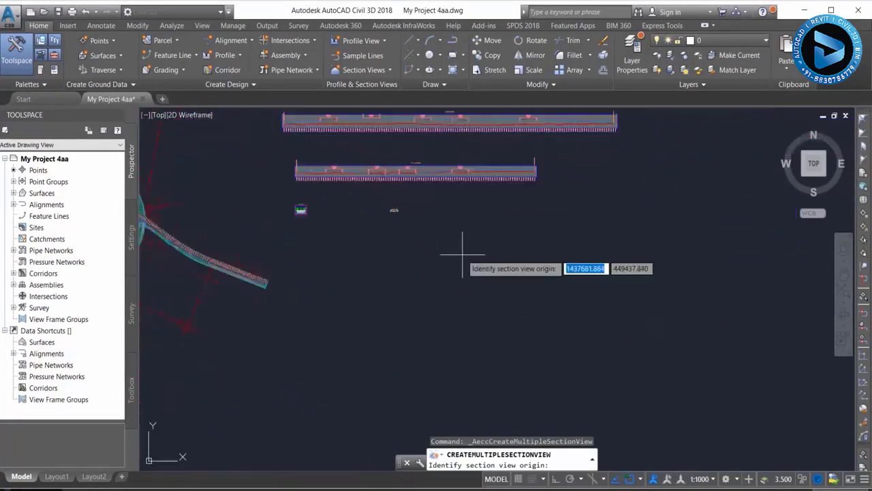
click(487, 283)
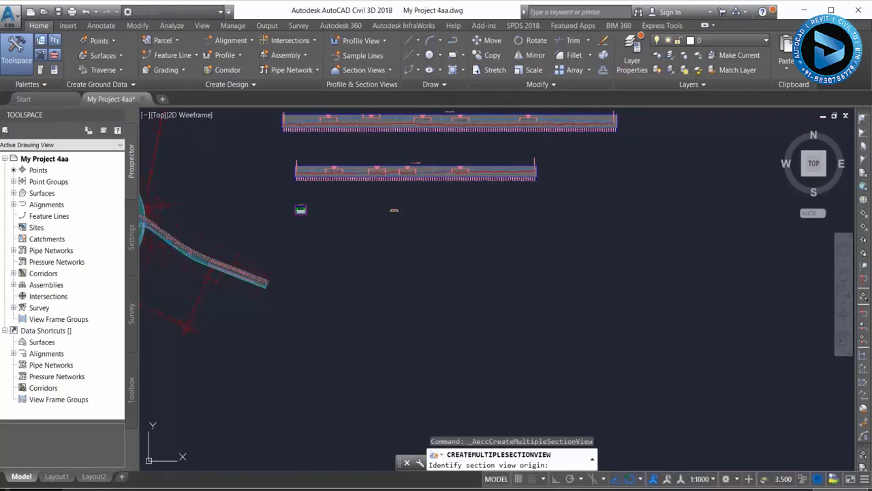
click(486, 282)
click(293, 195)
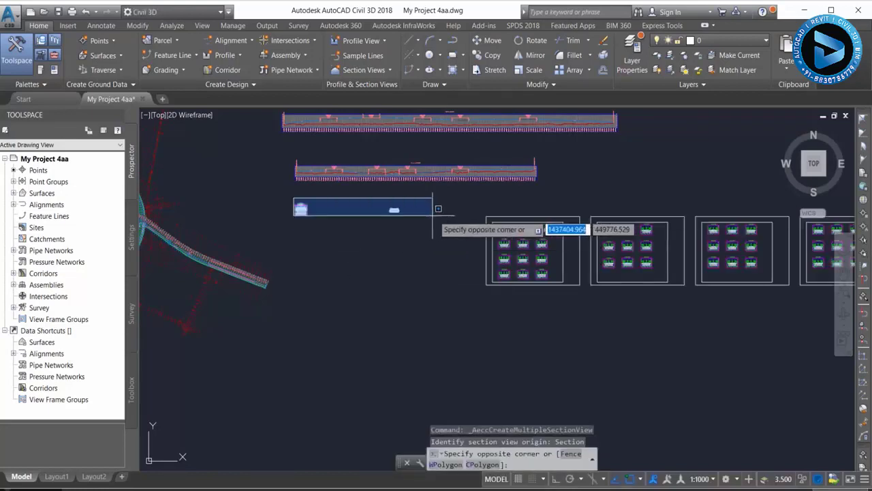
key(Escape)
middle_drag(530, 239, 481, 239)
scroll(482, 239, up, 2)
scroll(399, 234, up, 2)
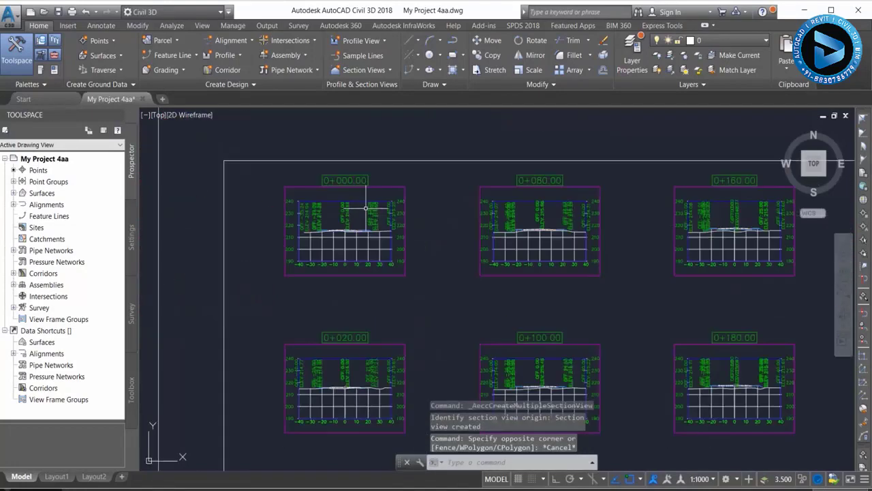
scroll(370, 204, up, 3)
scroll(321, 256, up, 1)
scroll(321, 257, down, 2)
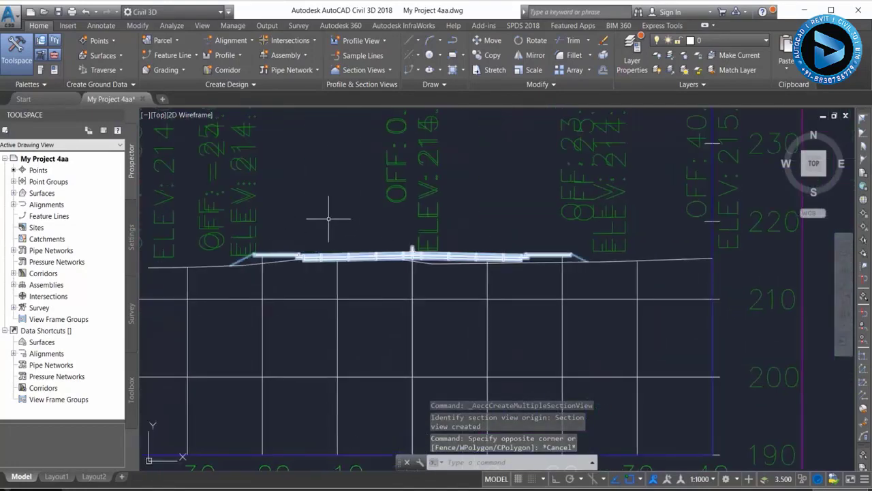
scroll(331, 220, down, 3)
scroll(354, 208, up, 1)
scroll(370, 347, up, 3)
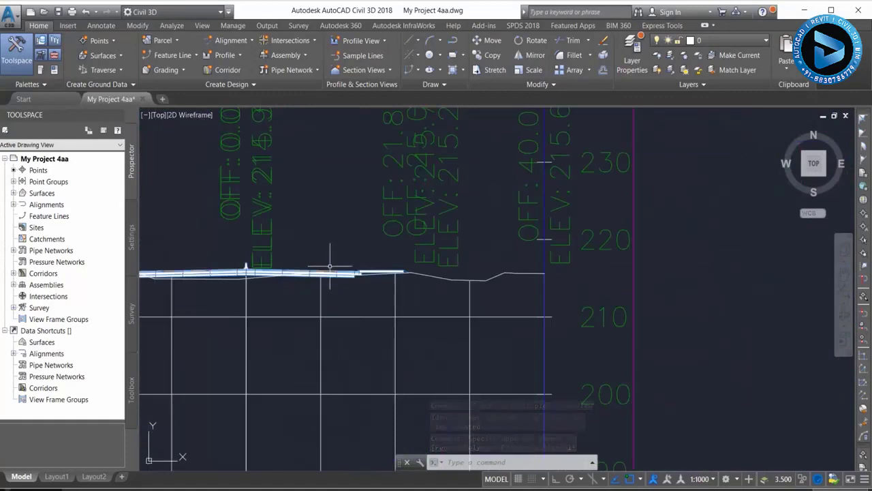
scroll(334, 272, down, 7)
scroll(518, 299, up, 1)
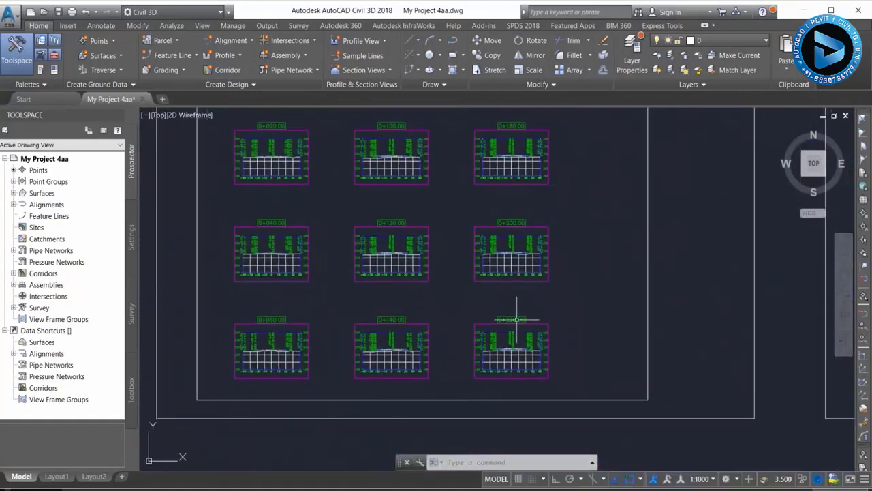
scroll(510, 317, up, 4)
scroll(588, 241, down, 5)
scroll(208, 302, down, 1)
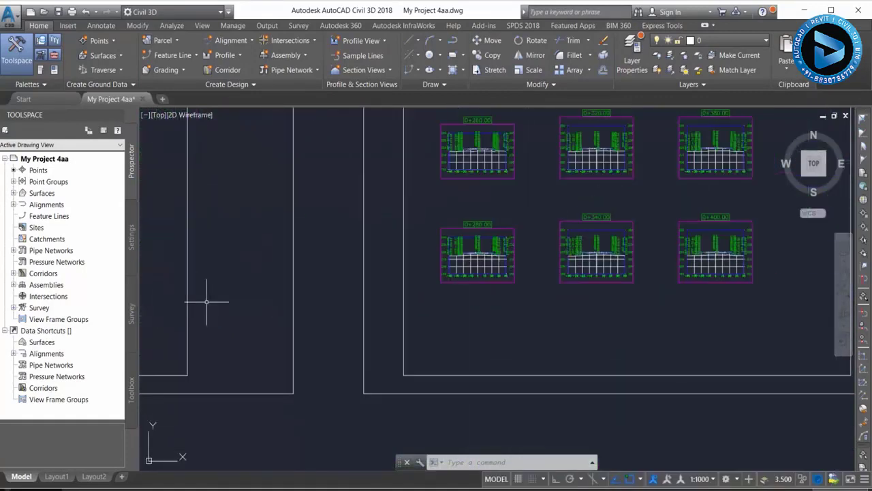
scroll(464, 259, up, 7)
scroll(497, 216, down, 1)
middle_drag(497, 215, 225, 331)
scroll(399, 229, down, 5)
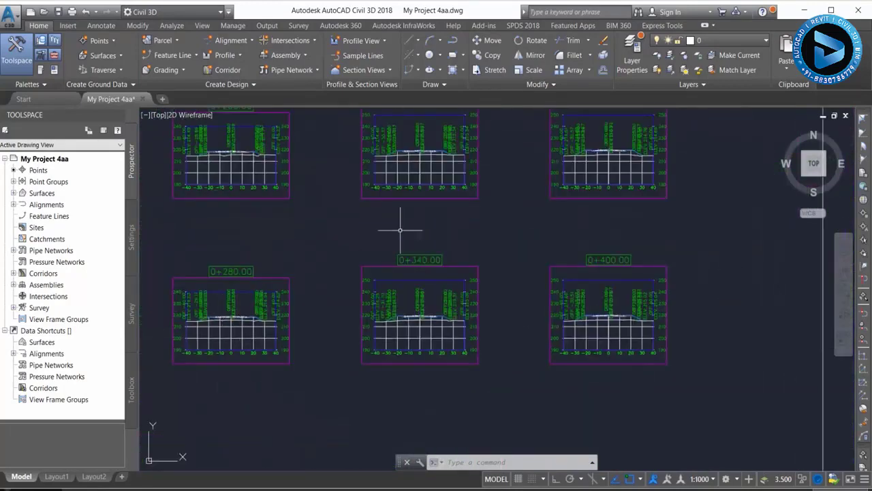
scroll(402, 218, up, 6)
scroll(401, 218, down, 3)
scroll(423, 218, down, 3)
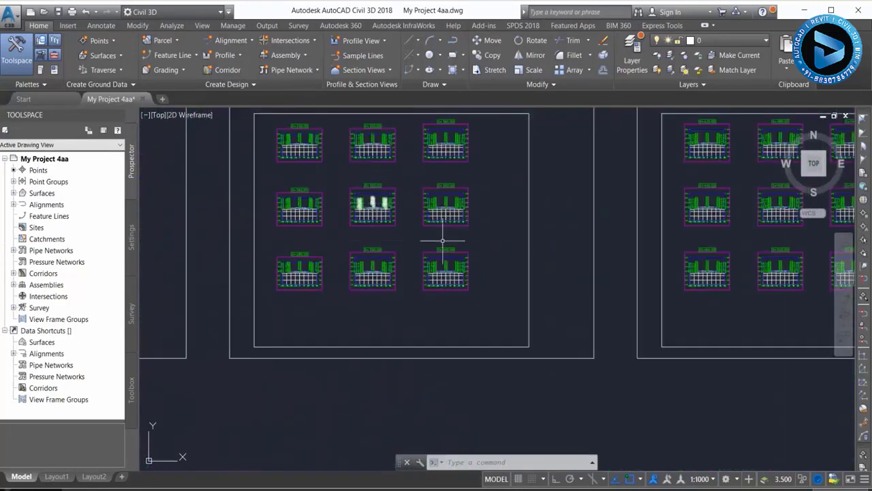
scroll(443, 224, up, 4)
scroll(446, 272, up, 4)
scroll(402, 250, down, 3)
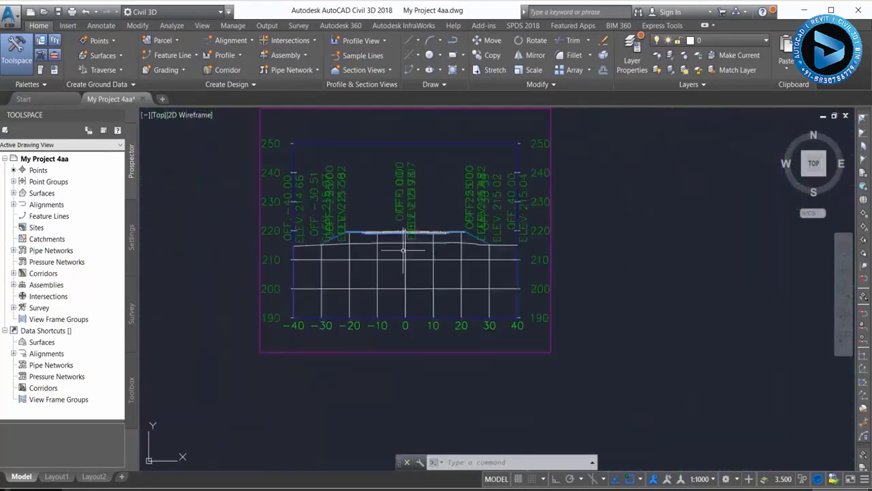
middle_drag(427, 185, 399, 249)
scroll(404, 195, up, 2)
scroll(404, 203, down, 5)
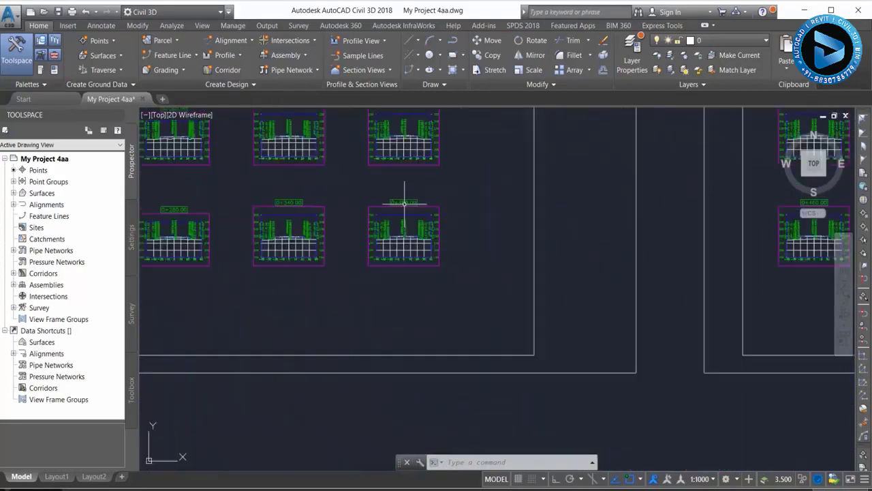
scroll(171, 263, down, 3)
scroll(171, 263, up, 3)
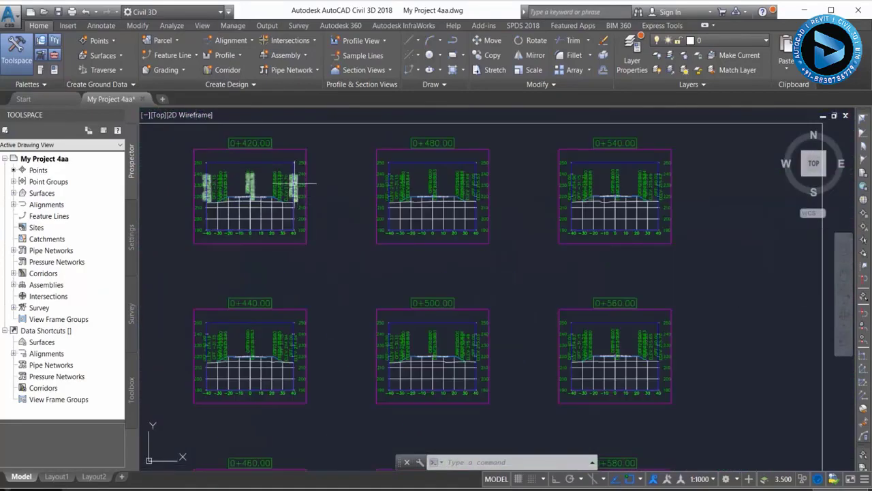
scroll(241, 136, up, 5)
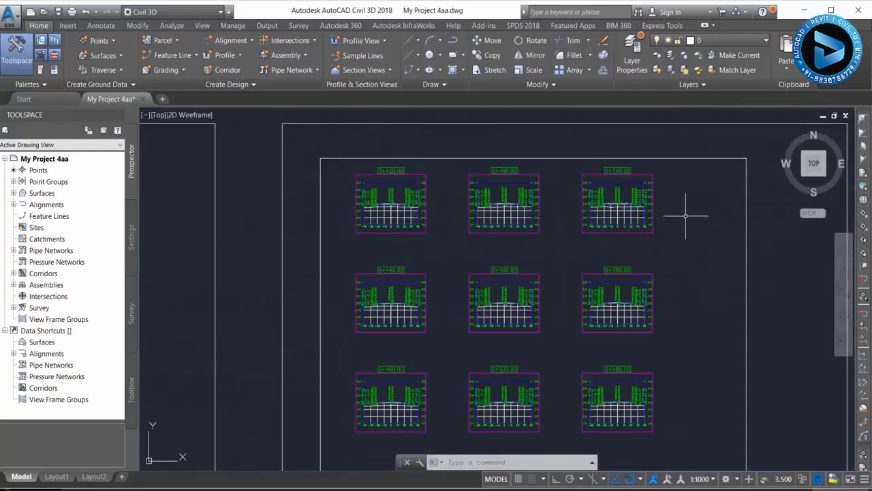
scroll(685, 214, up, 5)
scroll(402, 165, up, 3)
scroll(422, 161, down, 3)
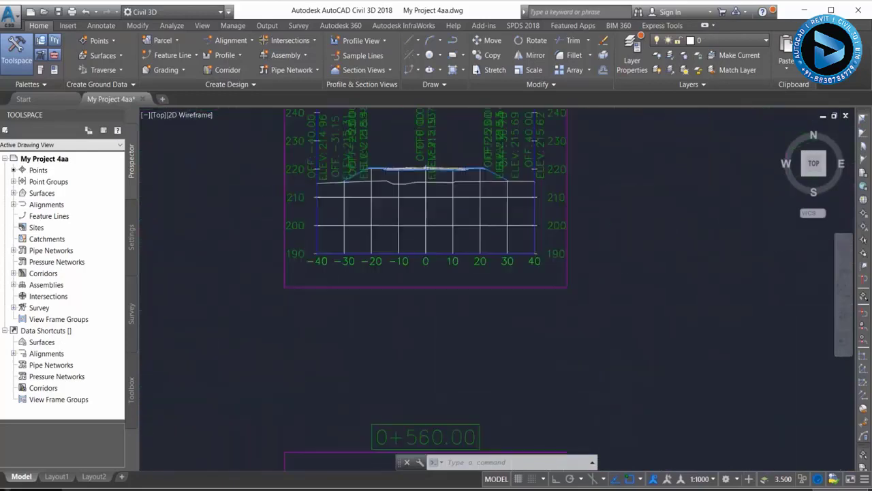
scroll(422, 161, down, 3)
scroll(421, 161, down, 2)
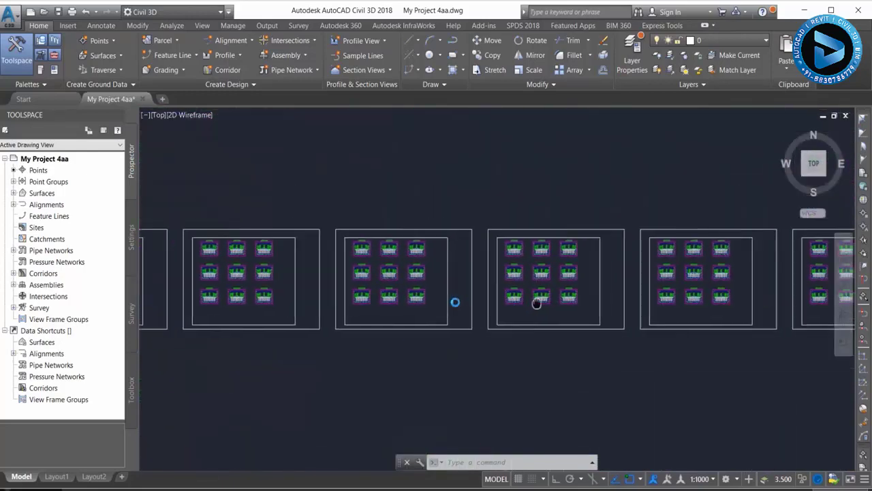
middle_drag(286, 277, 618, 286)
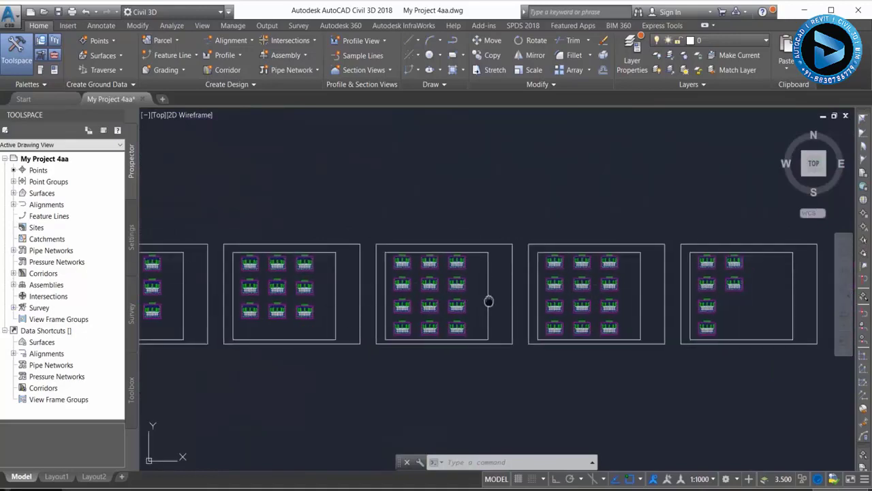
scroll(636, 293, up, 1)
scroll(642, 278, up, 3)
scroll(483, 259, up, 2)
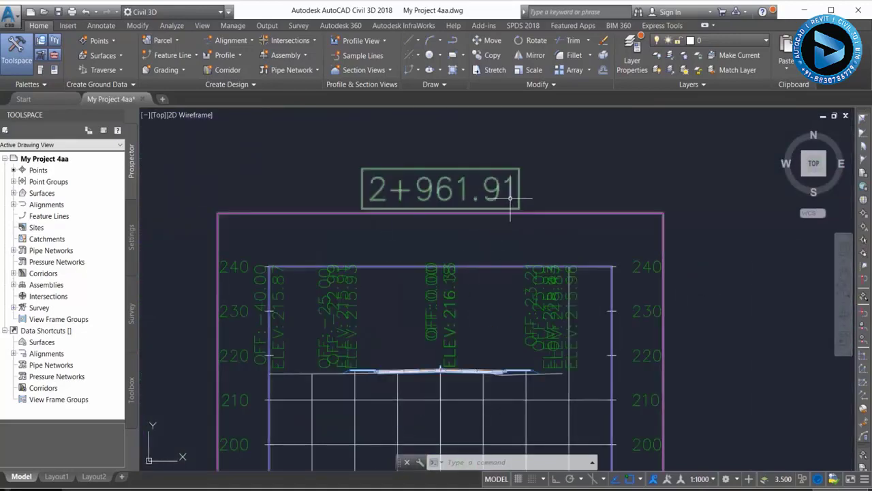
scroll(515, 198, down, 6)
scroll(518, 218, up, 2)
scroll(575, 225, up, 1)
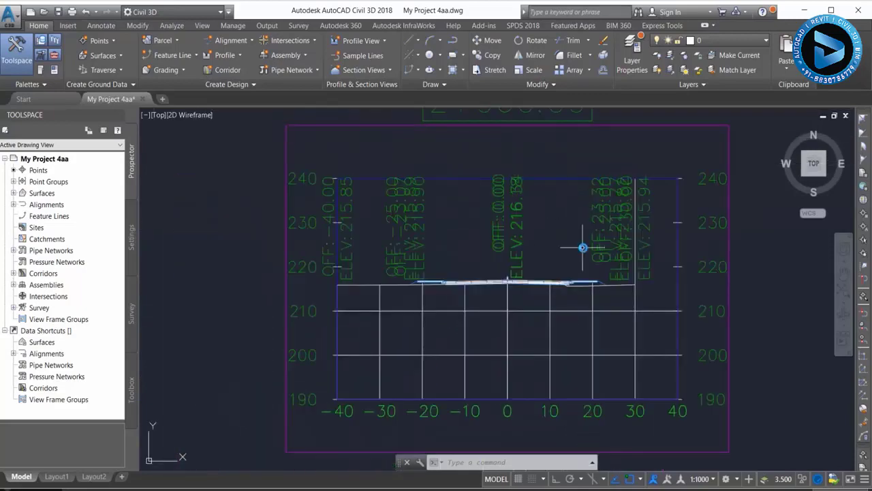
scroll(580, 247, down, 4)
scroll(473, 247, down, 3)
scroll(474, 228, up, 2)
scroll(507, 233, up, 3)
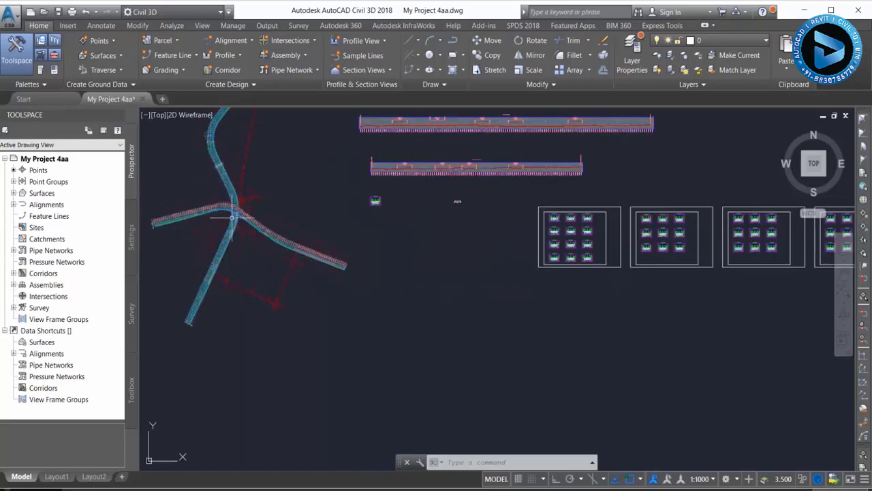
Create multiple section views for Access Road, keeping the default wizard settings.
click(367, 71)
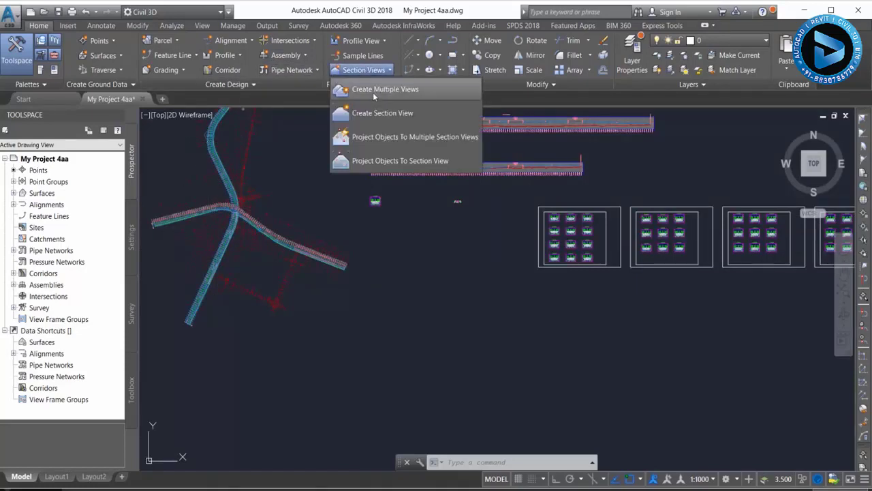
click(374, 92)
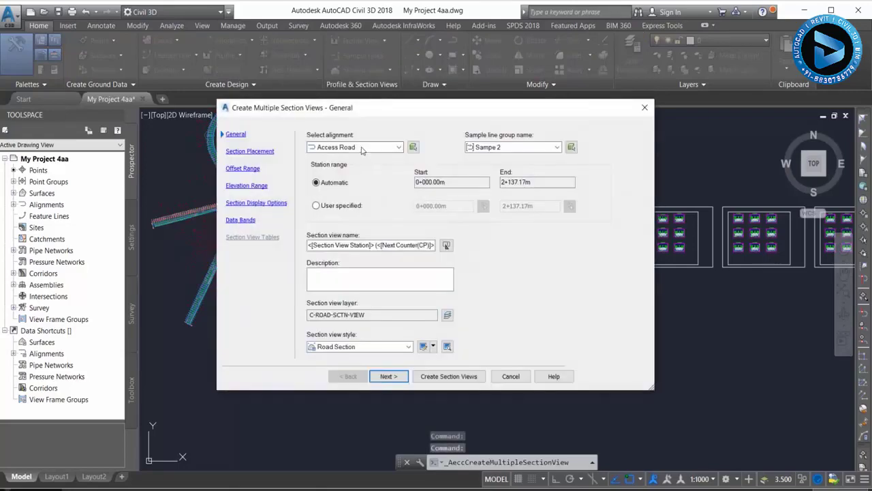
click(388, 376)
click(388, 377)
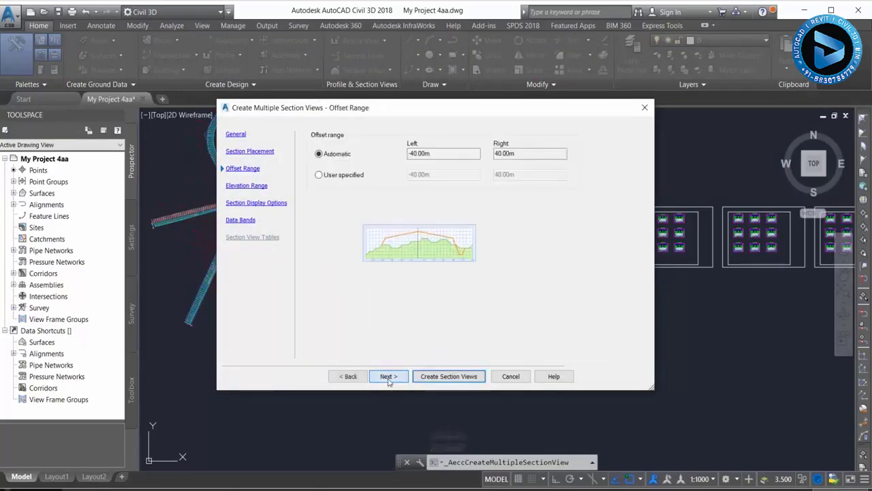
click(388, 376)
click(389, 376)
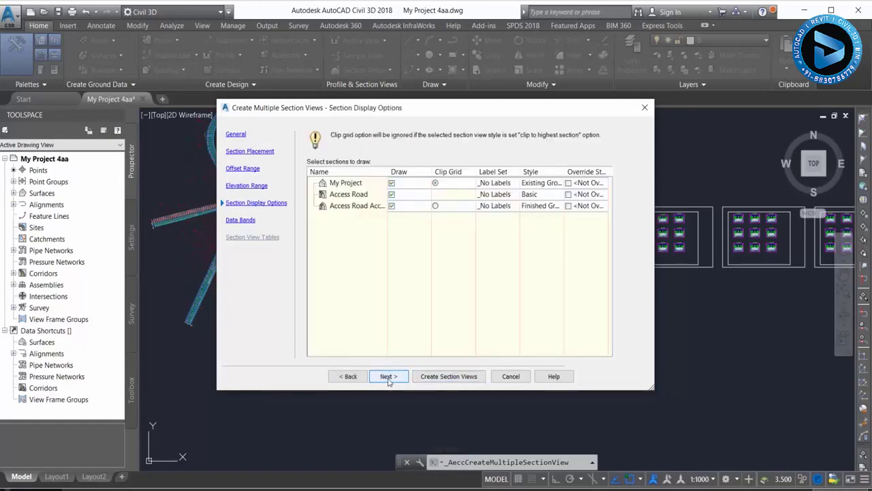
click(388, 379)
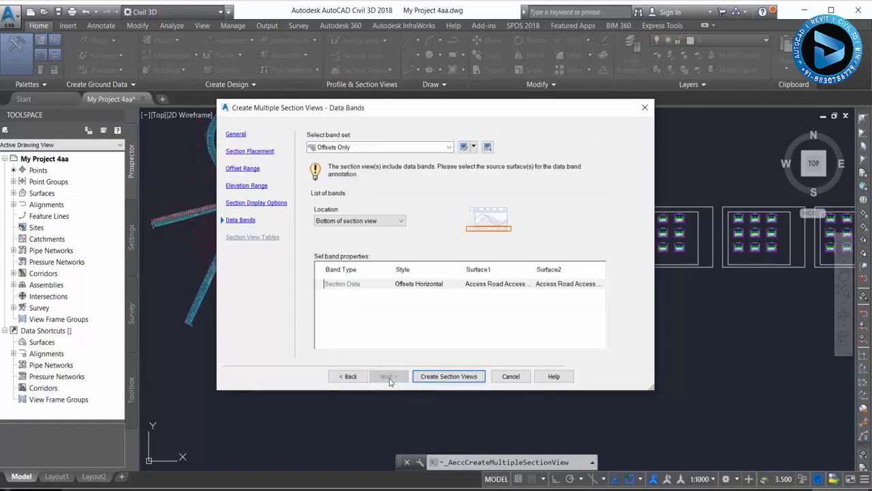
click(456, 377)
Pick the origin for the Access Road section views beside the road plan.
scroll(482, 350, down, 3)
scroll(512, 331, down, 2)
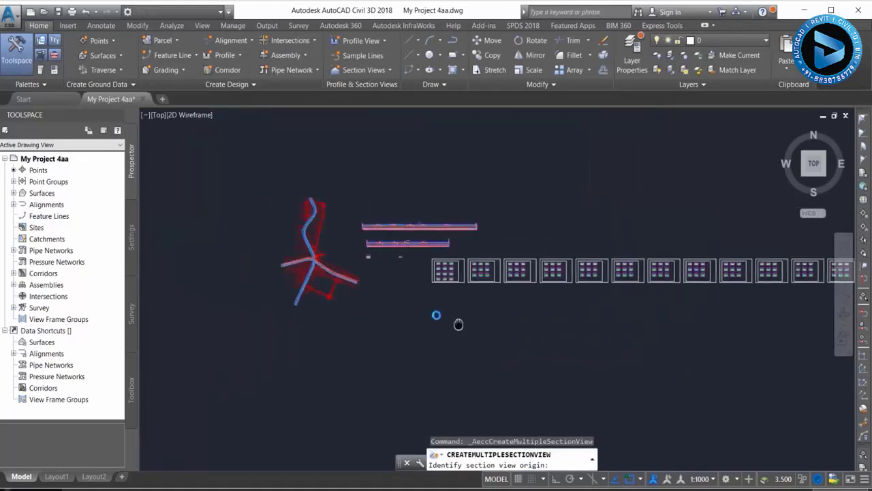
click(410, 348)
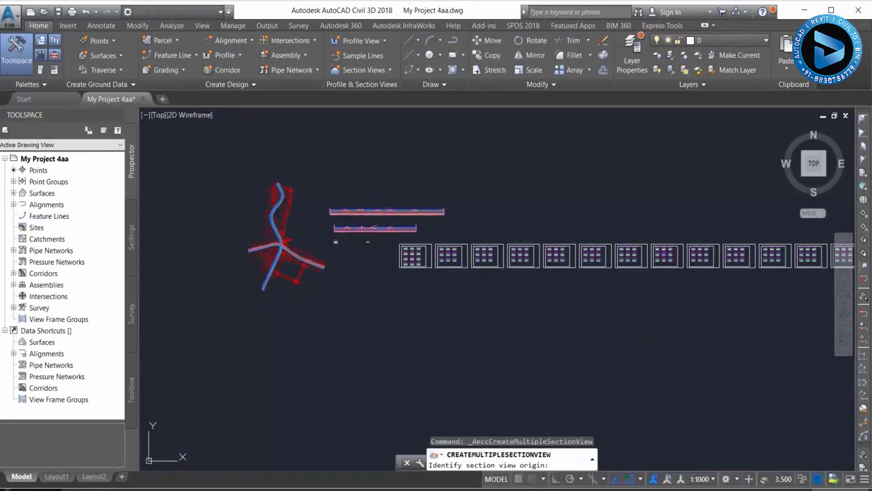
scroll(549, 296, up, 10)
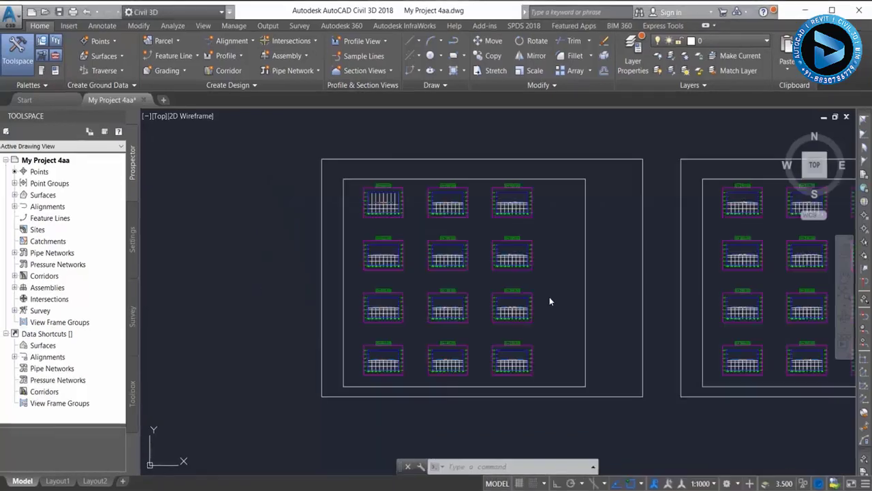
scroll(370, 249, up, 8)
scroll(443, 219, up, 3)
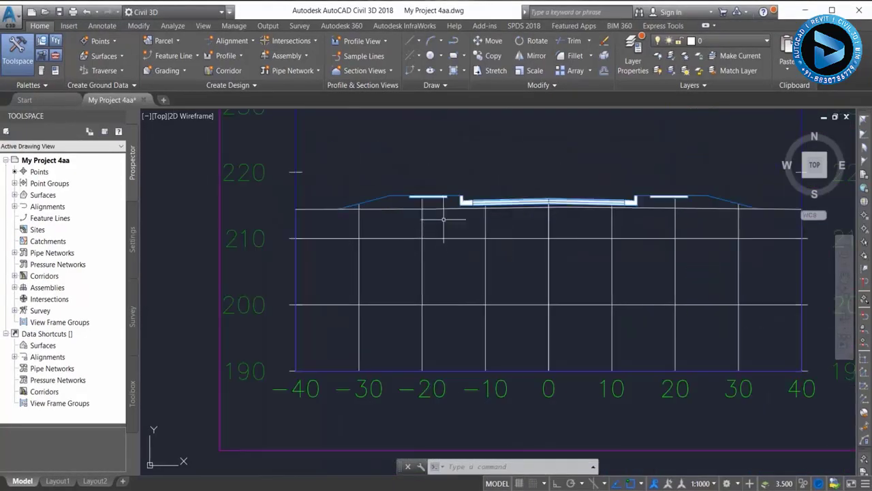
scroll(443, 218, down, 6)
scroll(463, 292, up, 2)
scroll(389, 252, up, 4)
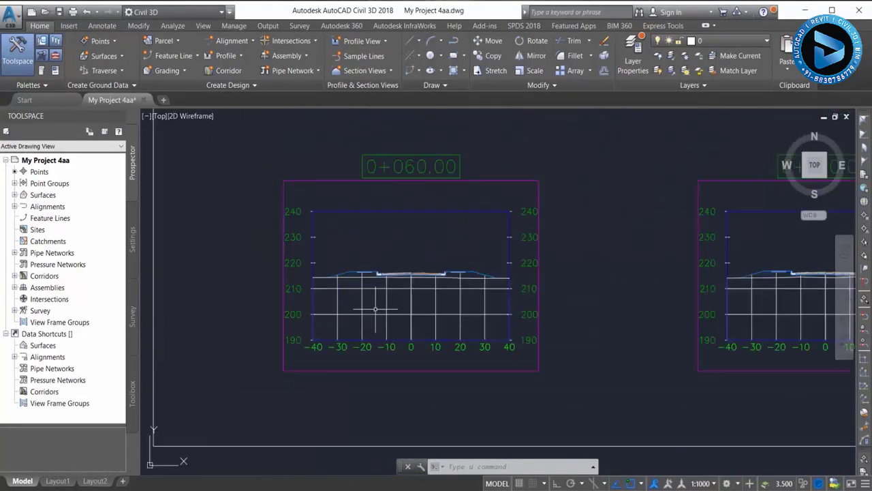
scroll(498, 202, down, 4)
scroll(263, 243, up, 2)
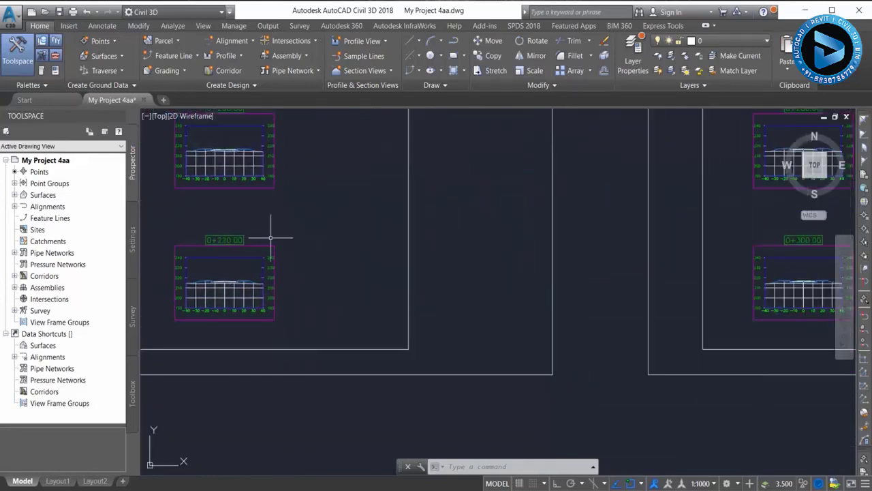
scroll(521, 222, down, 6)
scroll(477, 235, down, 1)
scroll(455, 242, up, 5)
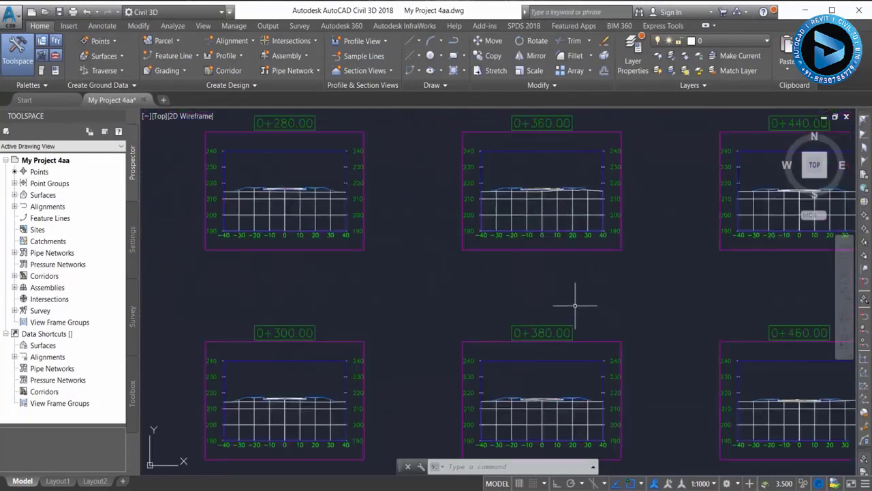
middle_drag(580, 307, 701, 271)
scroll(362, 234, up, 1)
scroll(405, 188, down, 5)
scroll(352, 251, down, 1)
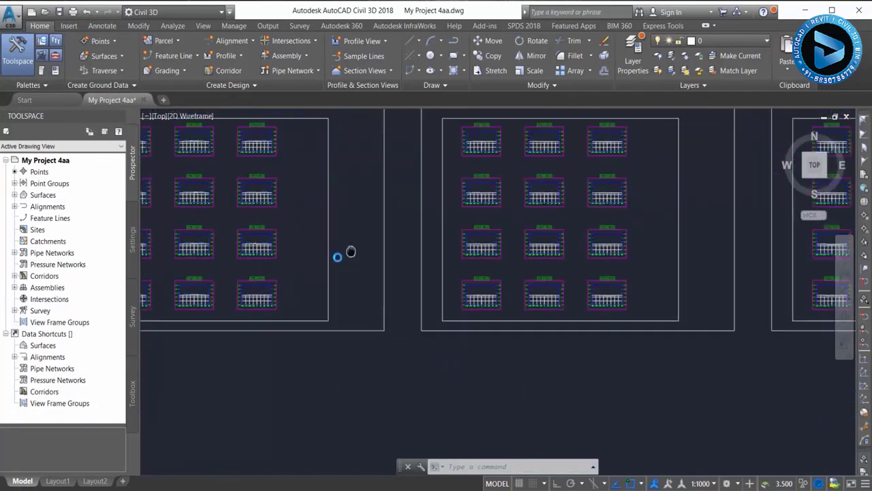
scroll(471, 217, up, 5)
scroll(472, 217, up, 2)
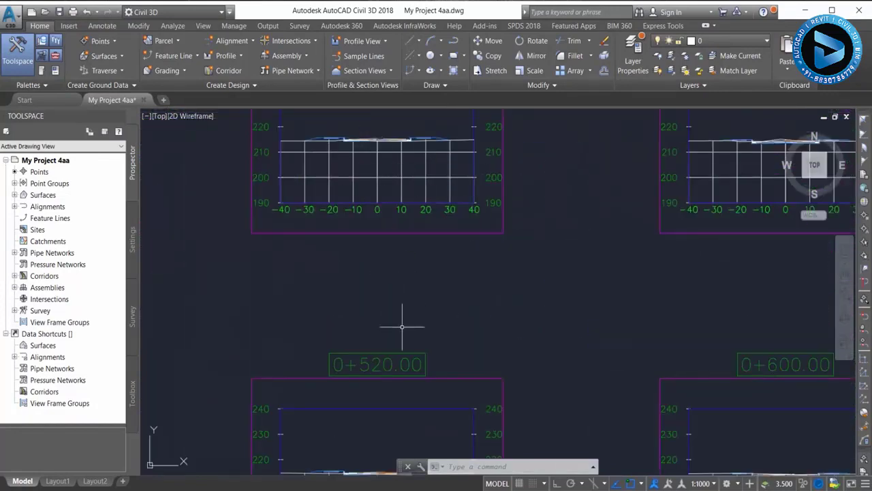
middle_drag(402, 326, 374, 191)
scroll(373, 191, down, 2)
scroll(576, 395, up, 1)
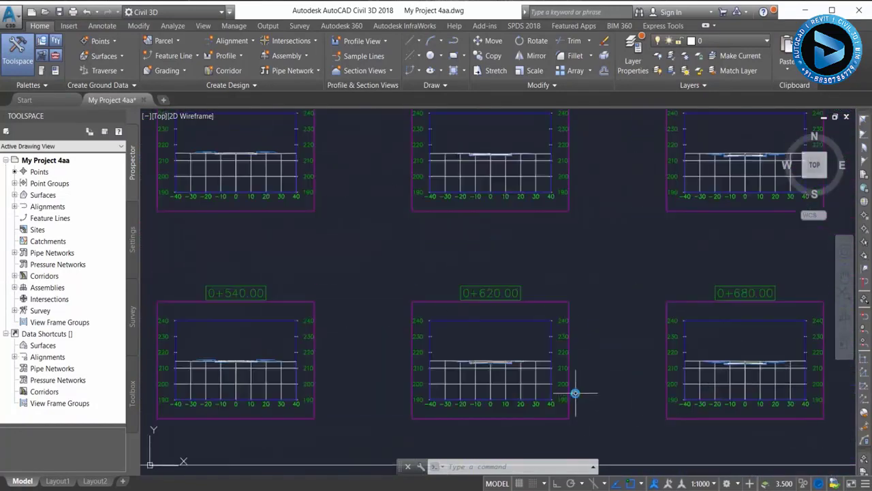
scroll(577, 395, up, 3)
scroll(367, 324, up, 3)
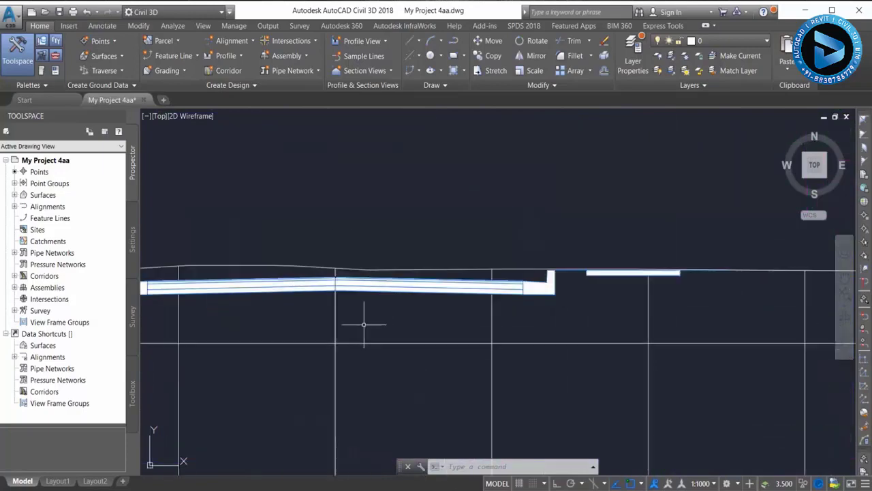
scroll(558, 299, down, 2)
scroll(642, 263, down, 1)
middle_drag(642, 263, 430, 307)
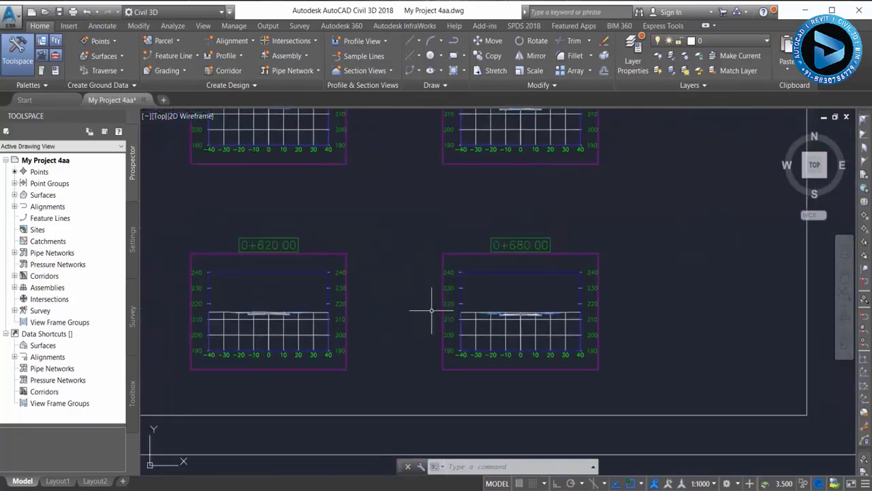
scroll(509, 301, up, 4)
scroll(329, 388, down, 2)
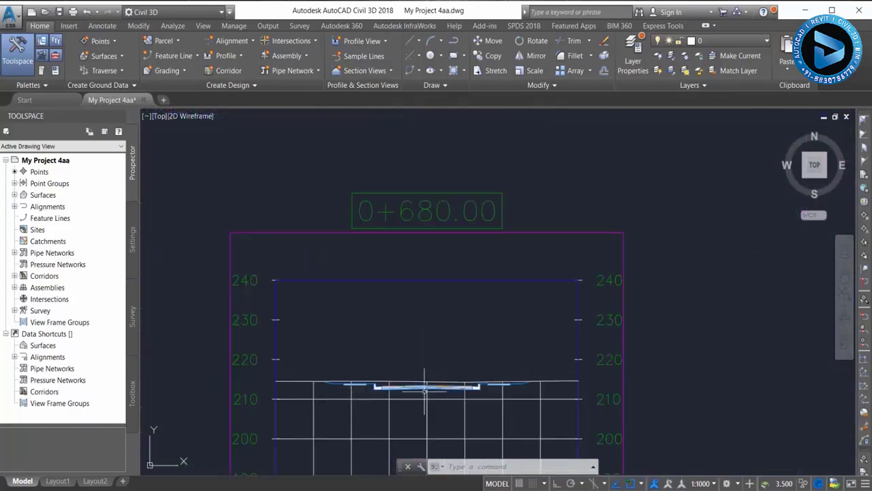
scroll(552, 383, up, 3)
scroll(552, 384, down, 1)
scroll(481, 272, down, 2)
middle_drag(481, 273, 502, 389)
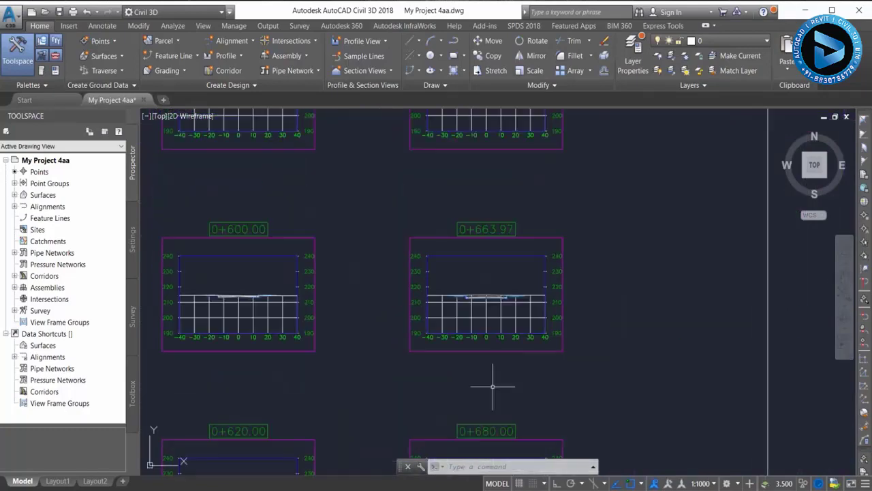
scroll(501, 284, up, 3)
scroll(522, 238, down, 2)
scroll(491, 194, down, 2)
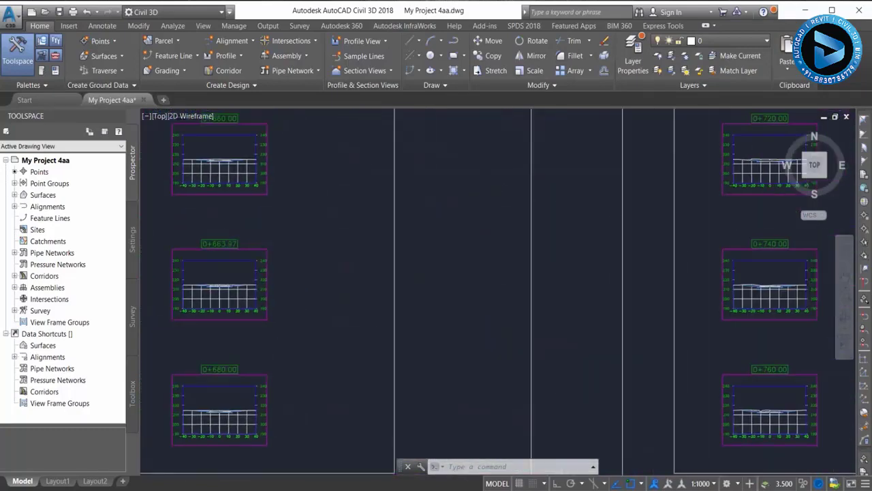
scroll(420, 195, up, 1)
scroll(420, 196, up, 2)
scroll(357, 171, up, 2)
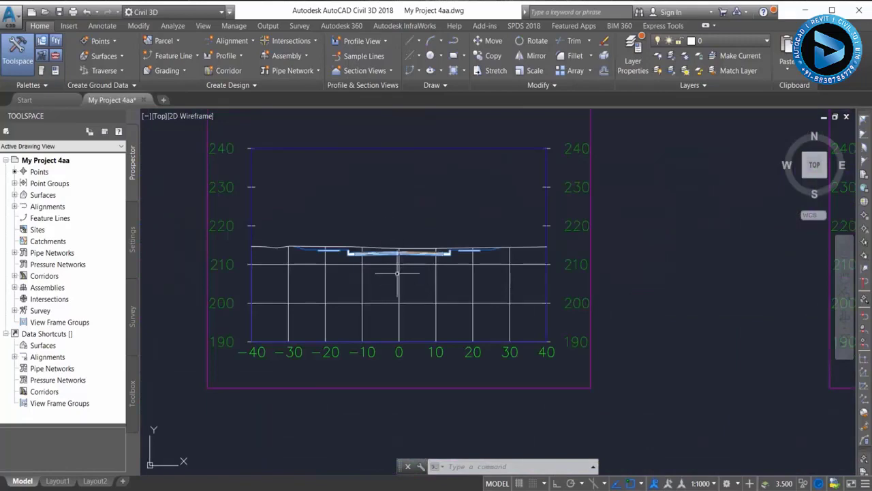
scroll(381, 232, down, 3)
scroll(419, 371, down, 1)
scroll(395, 389, up, 4)
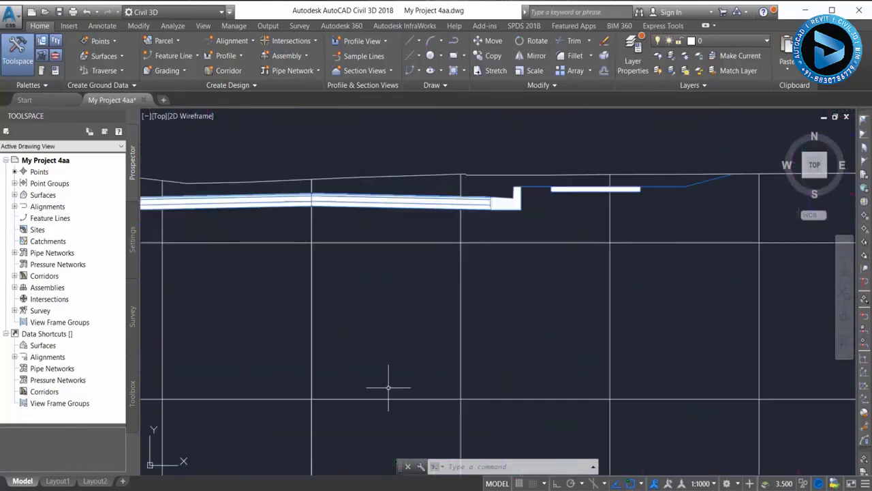
scroll(422, 261, down, 3)
scroll(522, 331, up, 1)
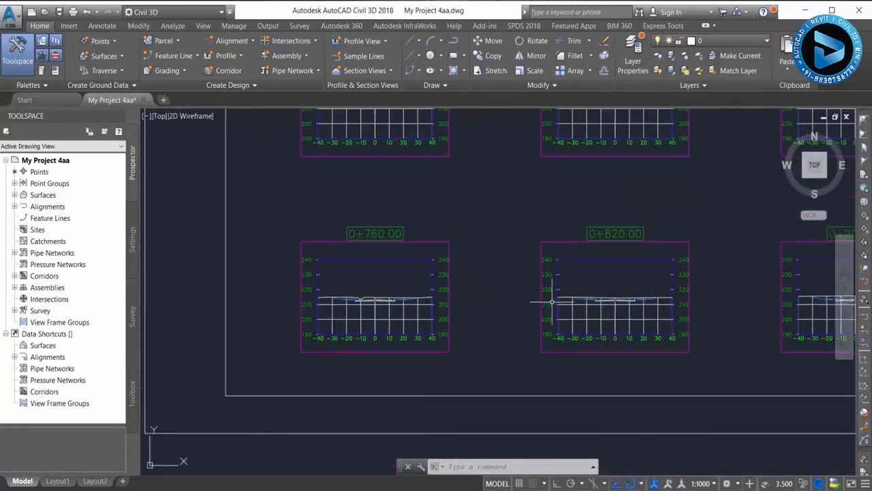
scroll(611, 315, up, 4)
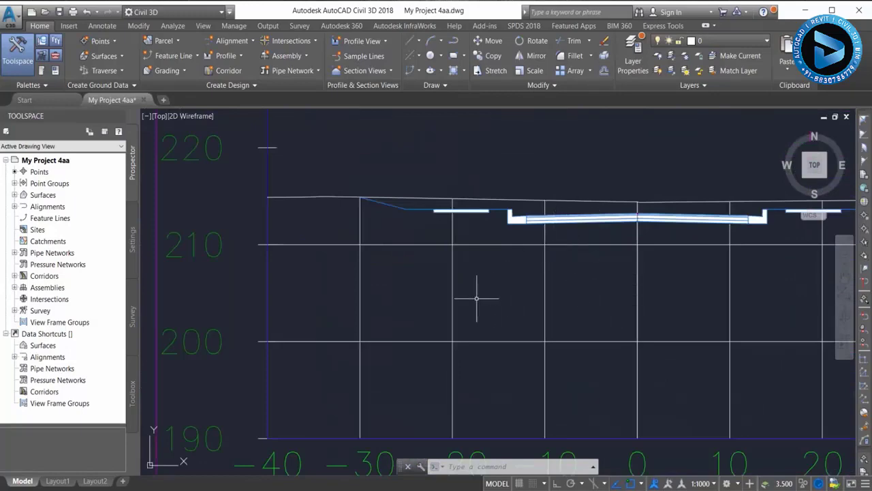
scroll(476, 293, down, 3)
scroll(453, 313, up, 1)
scroll(463, 300, down, 2)
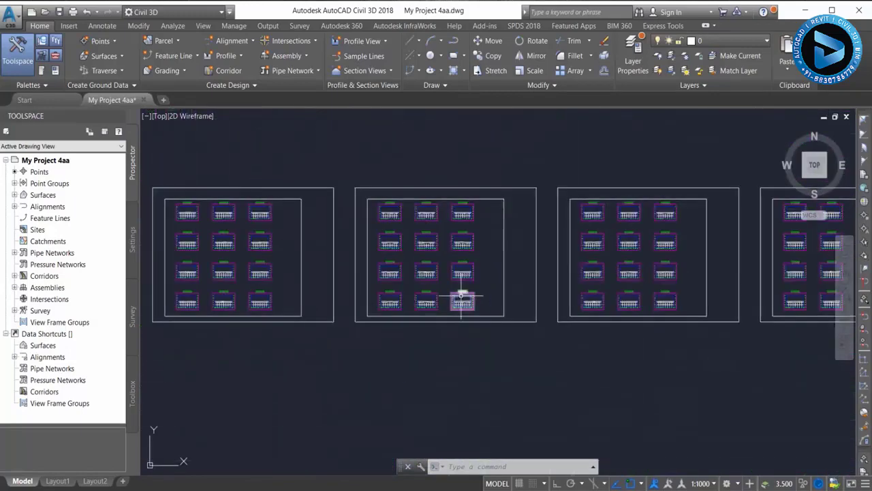
scroll(462, 292, down, 2)
middle_drag(607, 248, 530, 279)
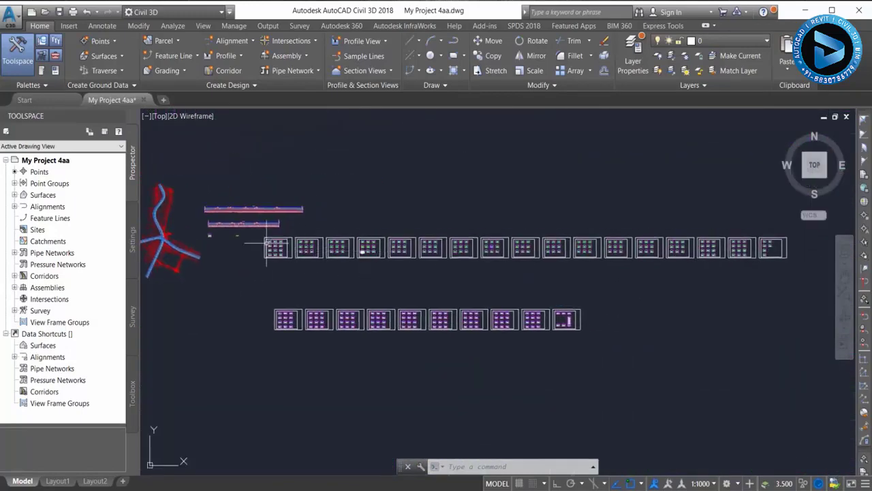
middle_drag(149, 214, 290, 210)
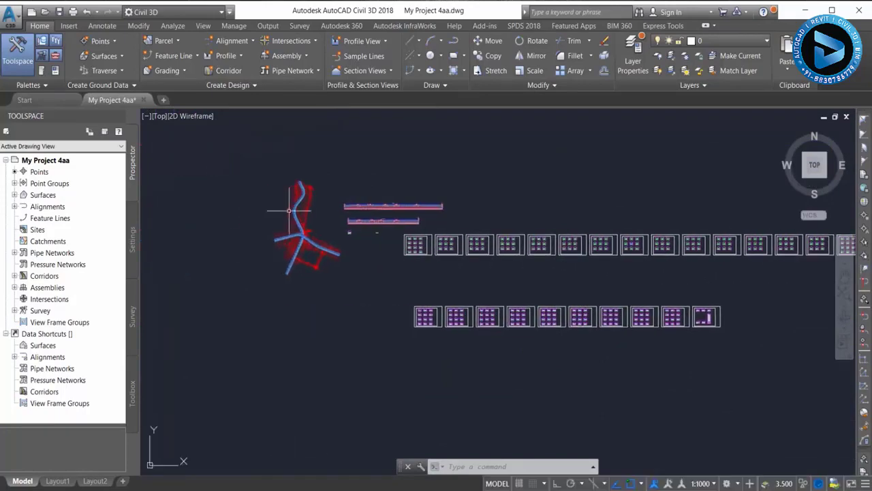
scroll(456, 337, up, 4)
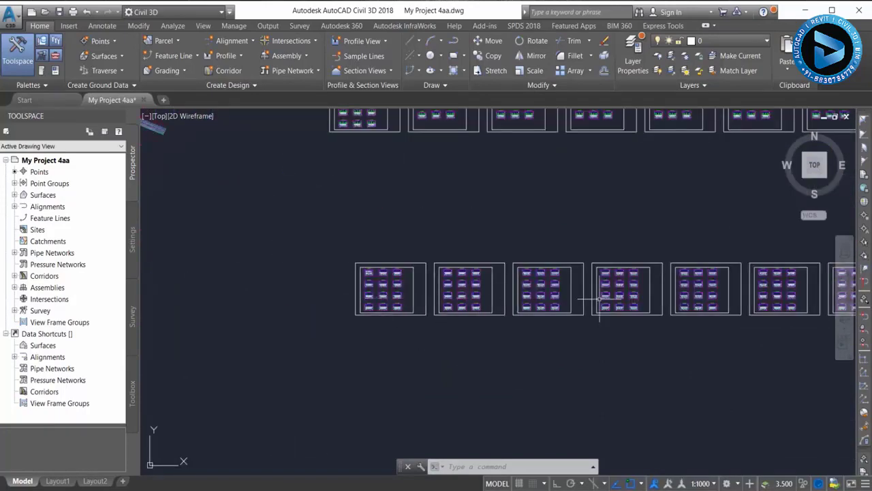
scroll(417, 353, down, 5)
scroll(447, 311, up, 2)
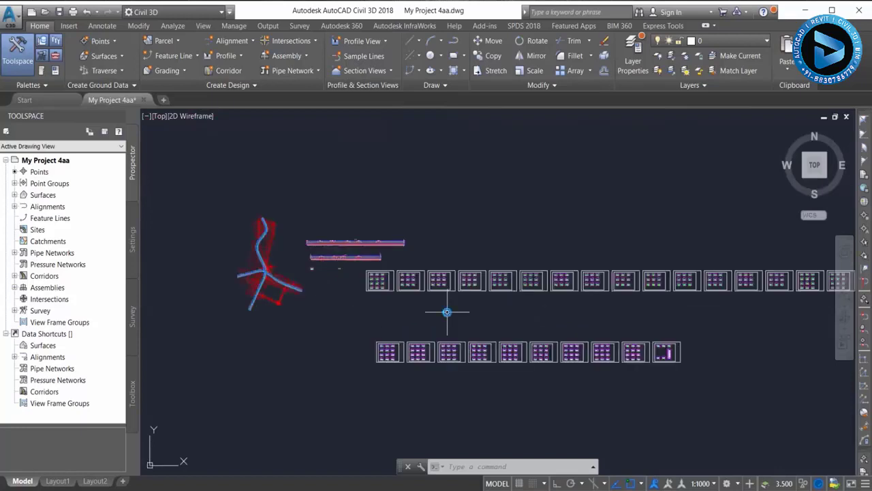
scroll(439, 291, up, 3)
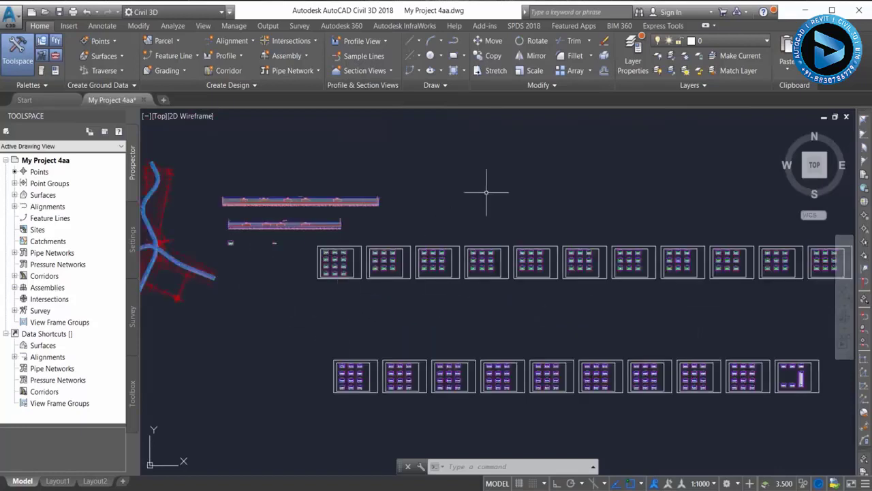
scroll(380, 198, down, 3)
scroll(372, 196, down, 1)
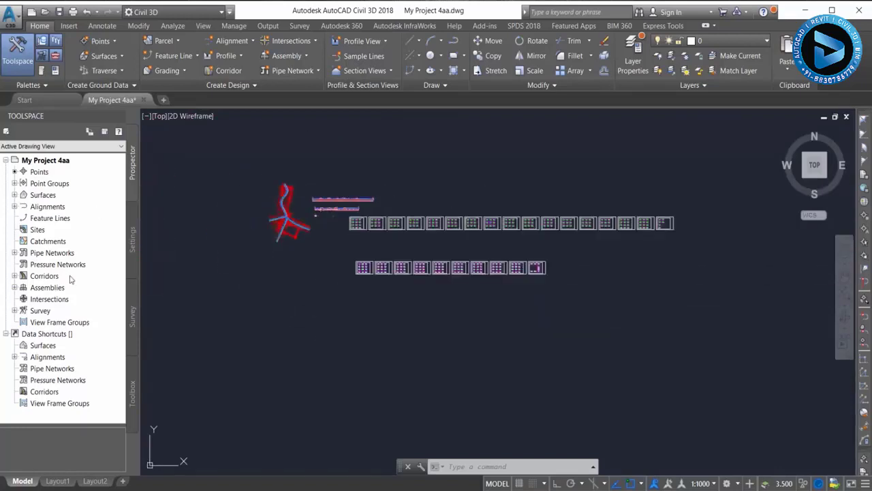
scroll(378, 255, up, 5)
middle_drag(340, 188, 343, 246)
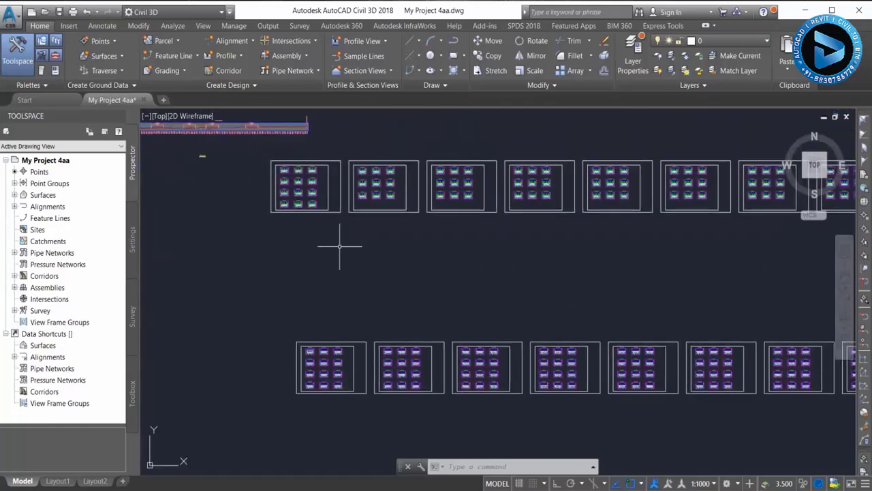
scroll(249, 150, up, 3)
middle_drag(557, 259, 422, 235)
scroll(549, 267, up, 5)
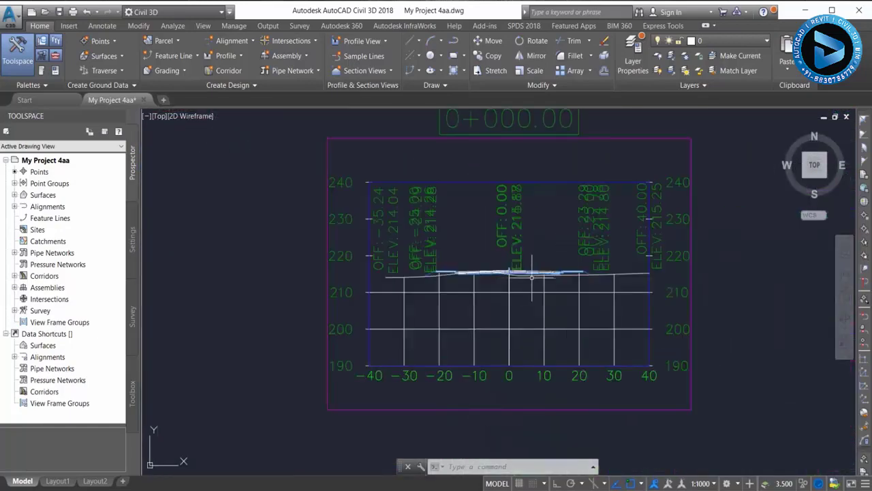
scroll(539, 270, up, 6)
scroll(353, 278, down, 6)
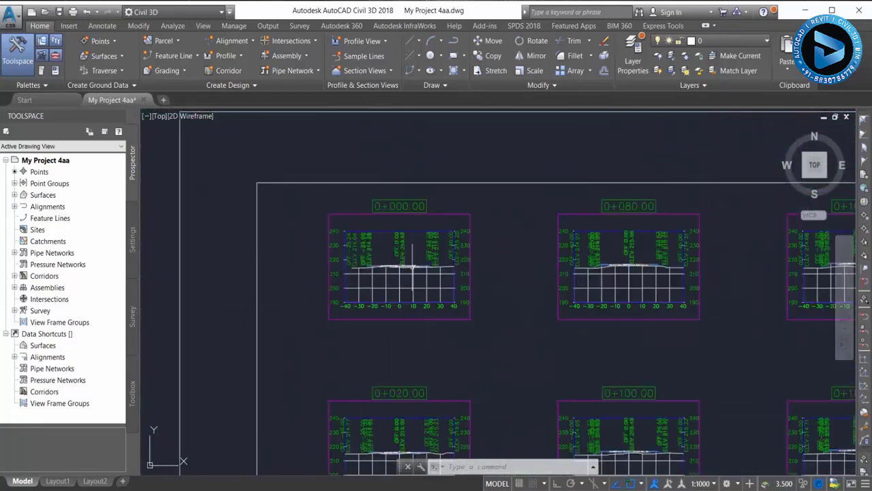
scroll(633, 265, up, 6)
scroll(633, 266, down, 4)
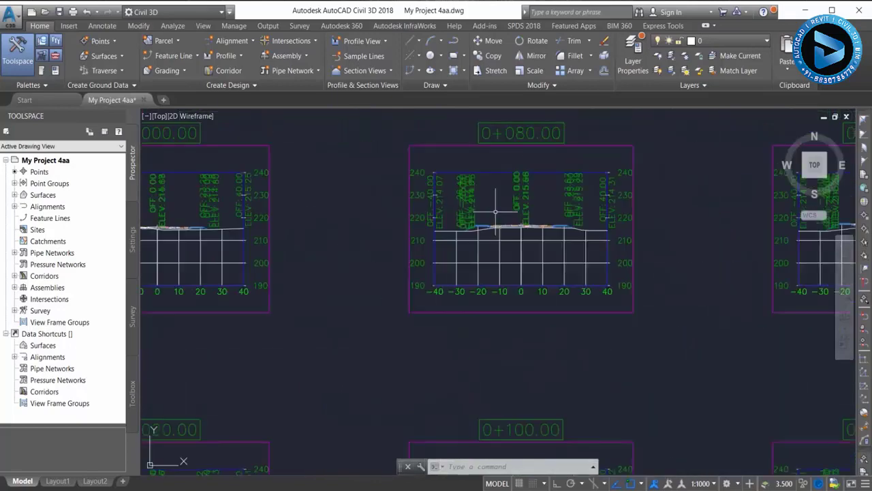
scroll(496, 212, down, 4)
scroll(446, 195, down, 3)
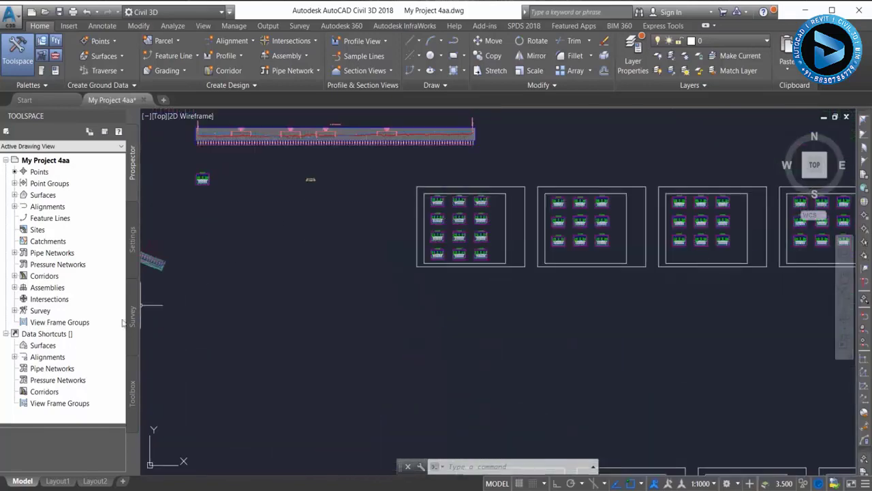
Expand Quantity Takeoff > Quantity Takeoff Criteria in the Toolspace Settings tree.
click(131, 242)
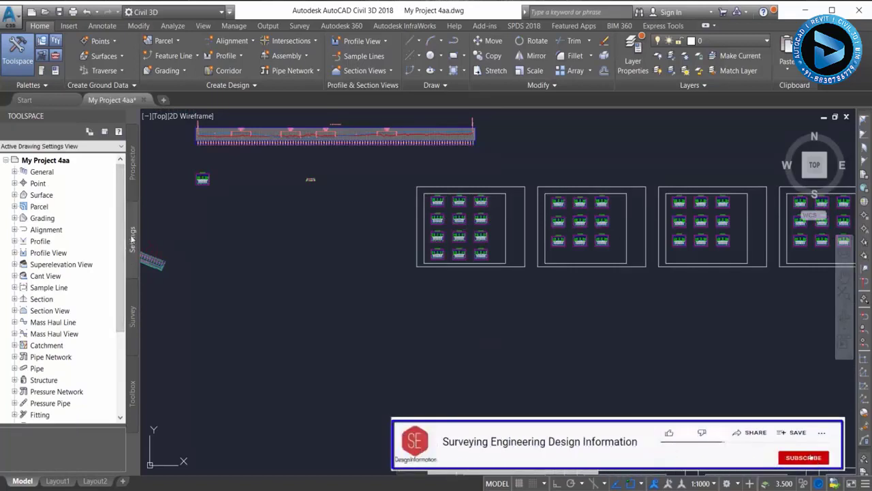
click(134, 188)
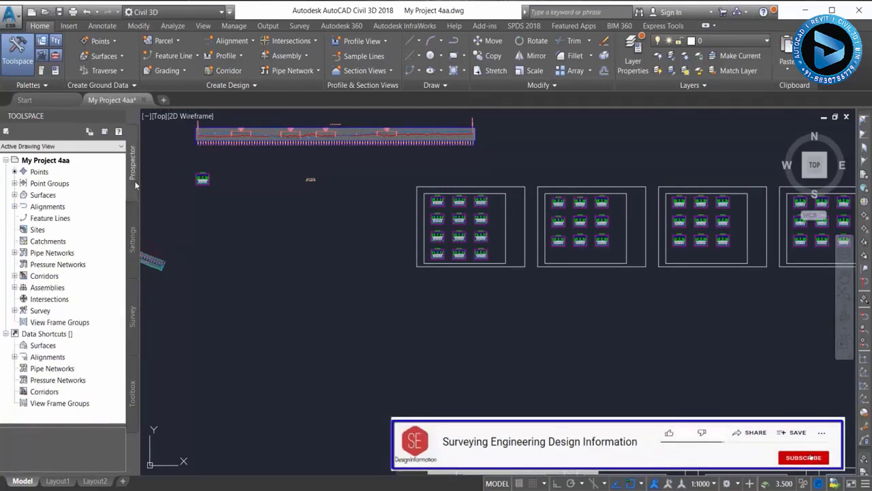
click(135, 234)
scroll(85, 294, down, 4)
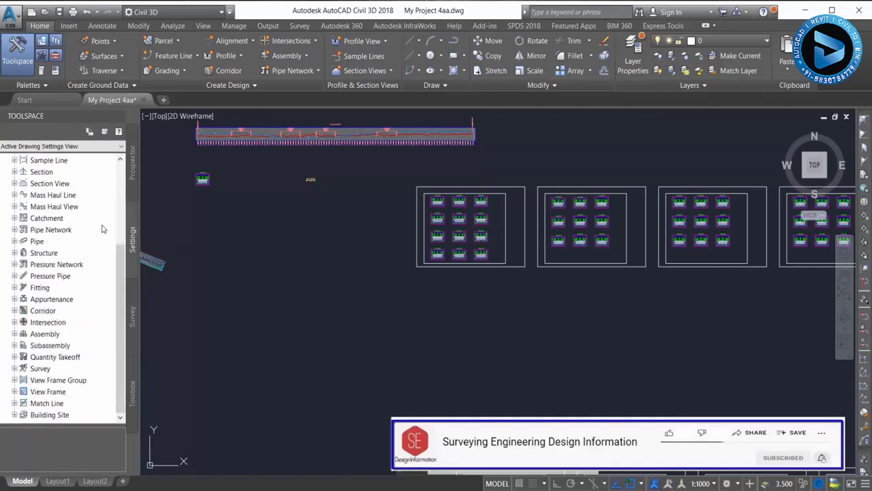
click(51, 359)
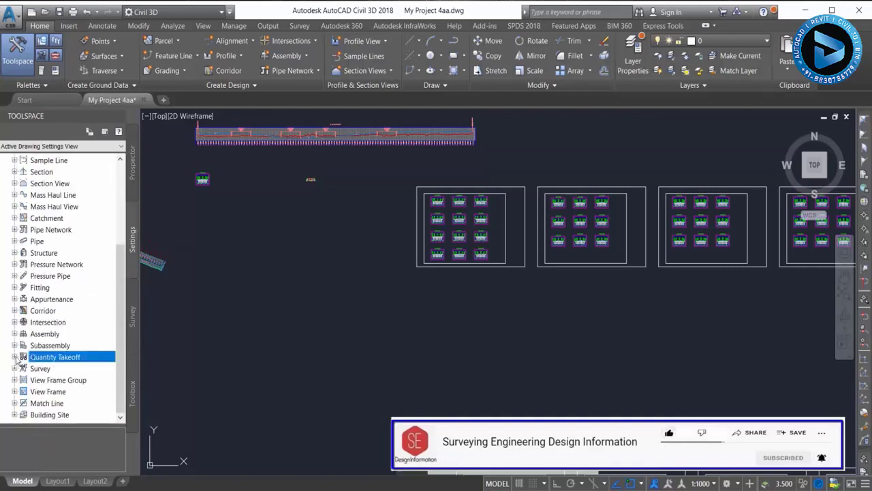
click(15, 358)
scroll(60, 350, down, 1)
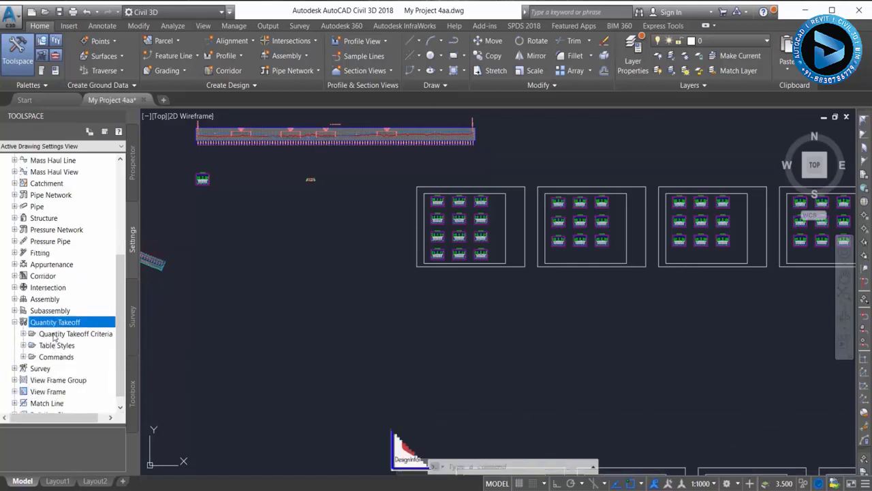
click(81, 334)
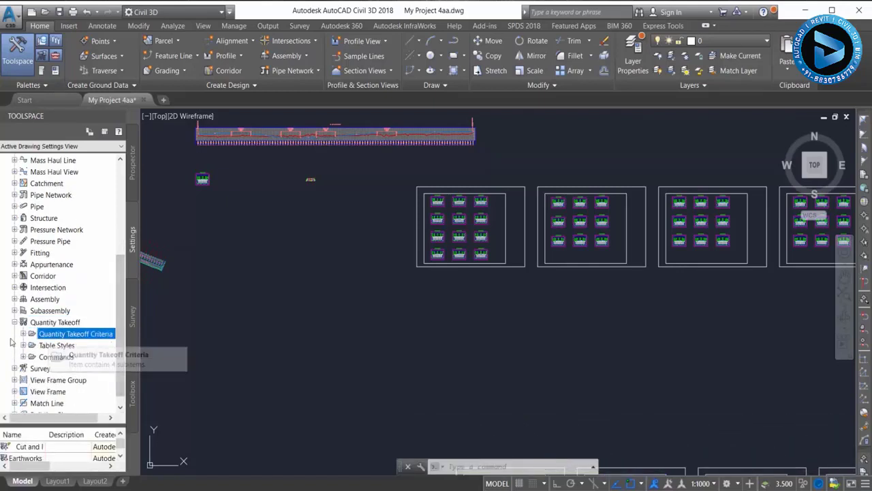
click(23, 334)
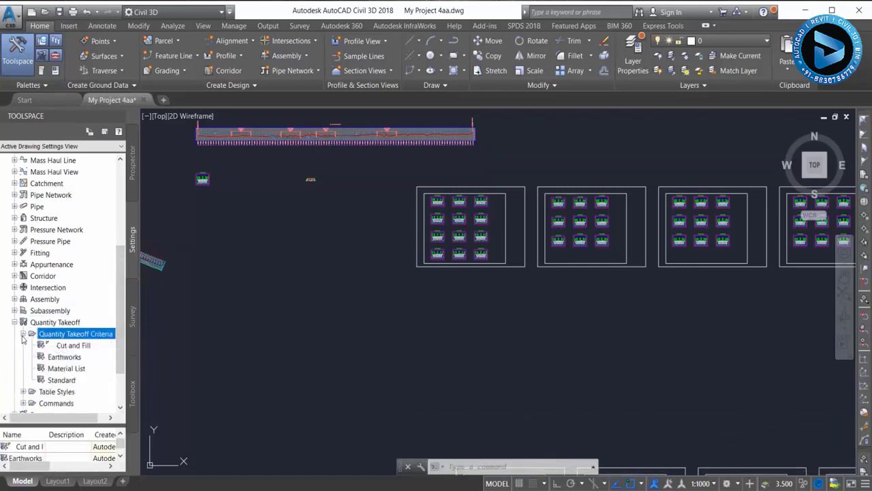
Review the Cut and Fill, Earthworks, Material List and Standard criteria, then bring up Earthworks' context menu.
click(74, 345)
click(65, 358)
click(62, 369)
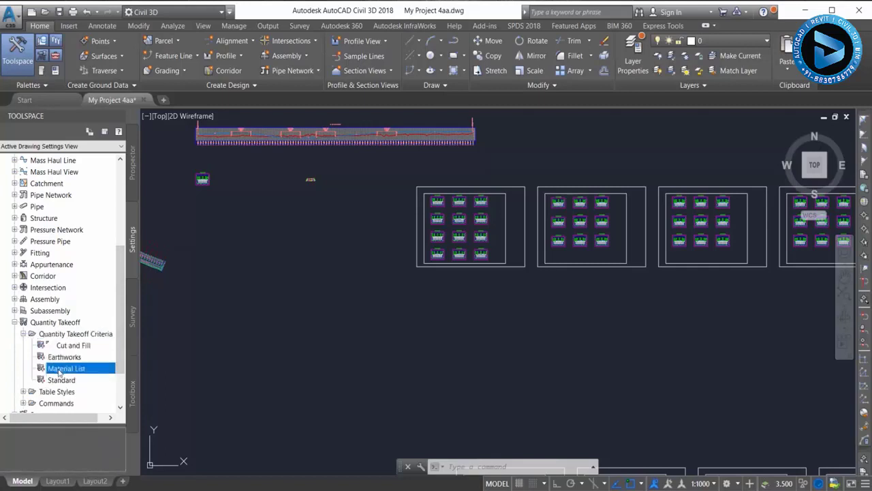
click(59, 380)
click(71, 358)
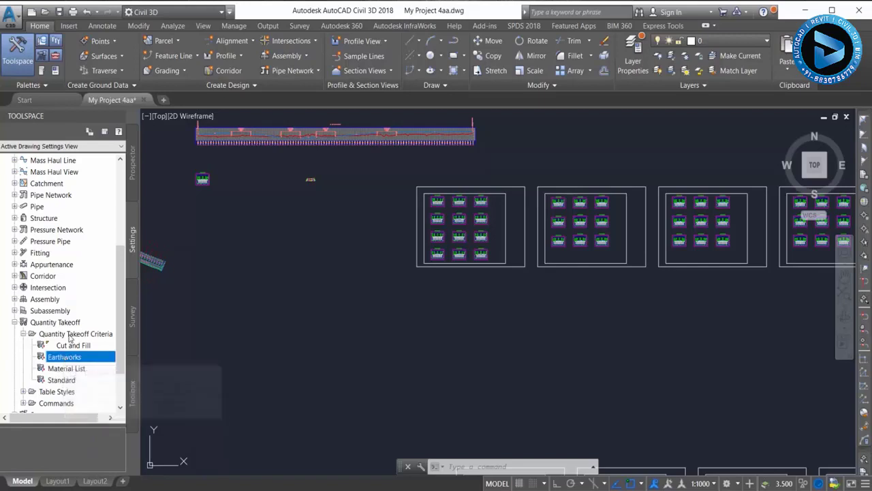
right_click(70, 333)
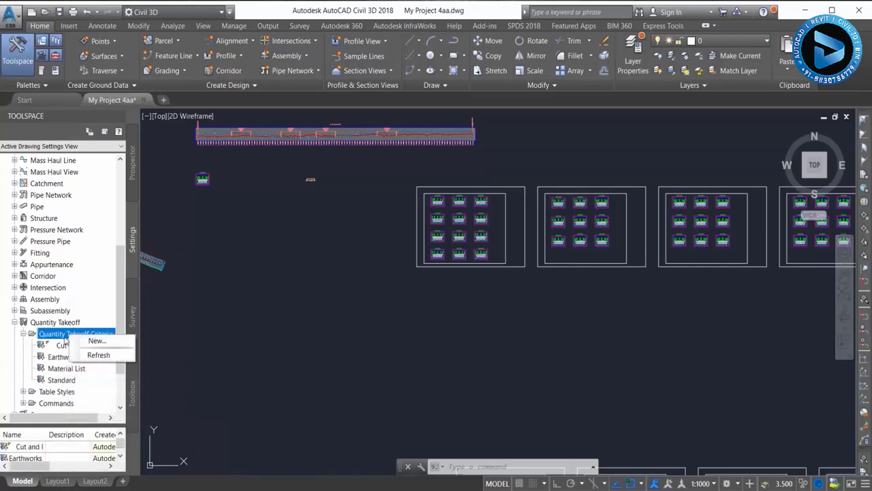
click(63, 355)
click(48, 357)
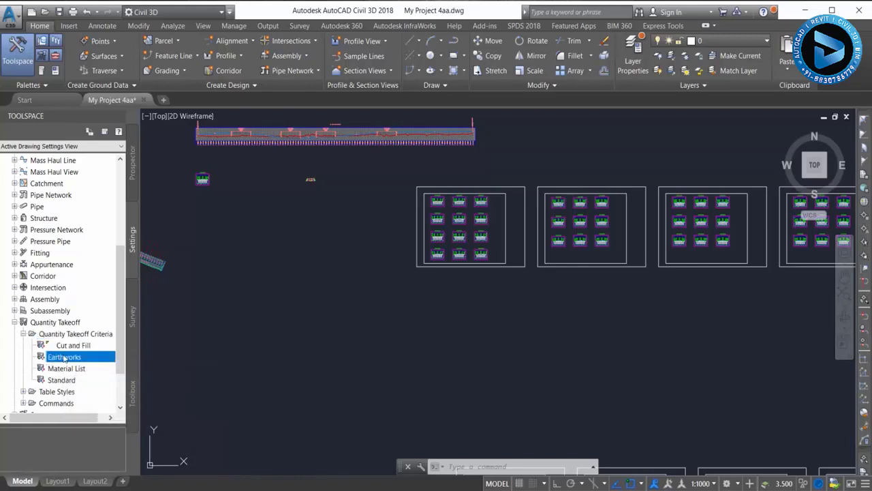
right_click(66, 359)
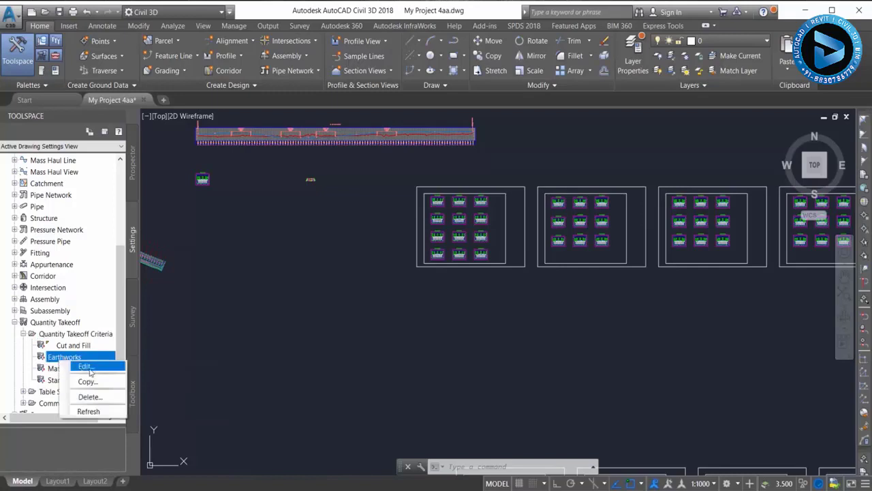
Edit the Earthworks criteria and delete its existing Earthworks material from the Material List.
click(90, 368)
click(276, 134)
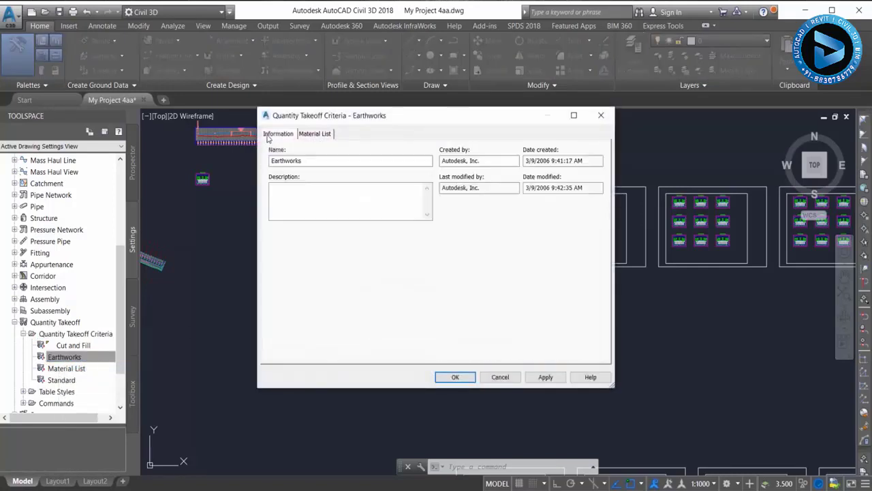
click(306, 160)
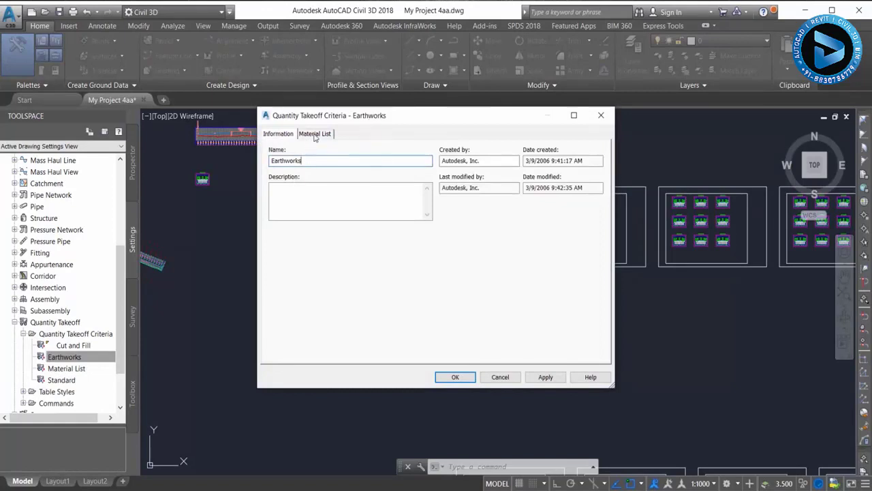
click(315, 134)
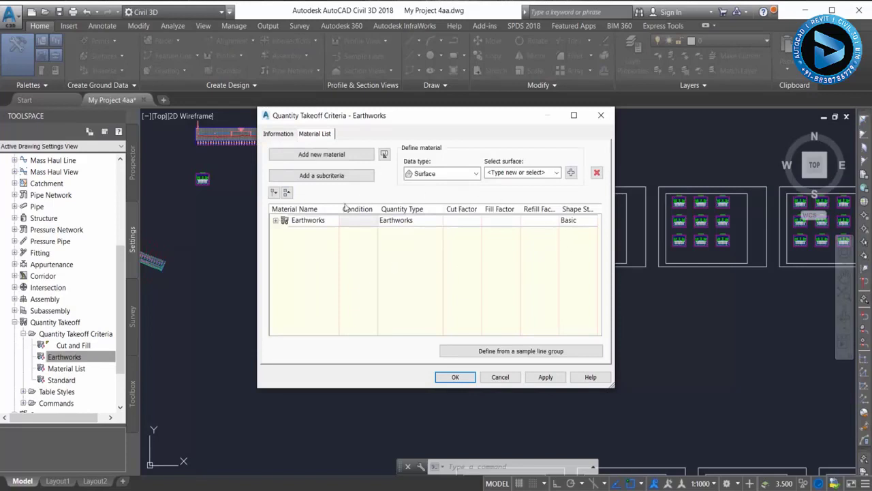
click(275, 220)
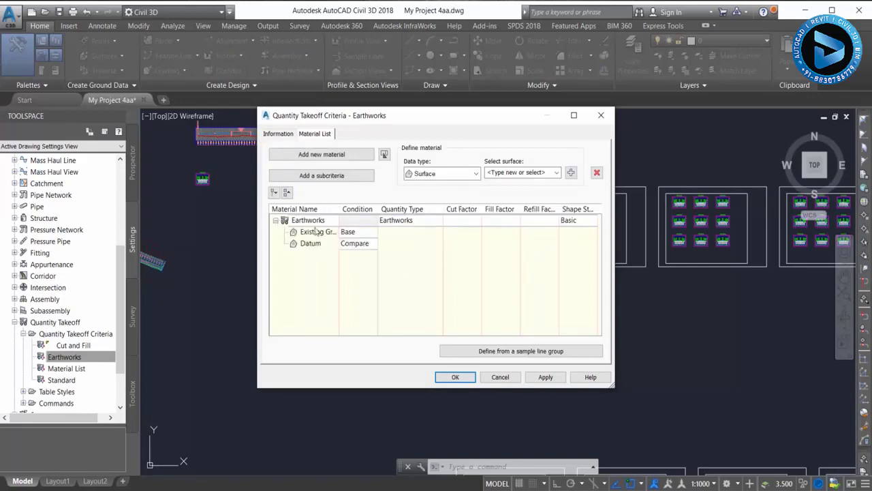
click(276, 222)
click(597, 174)
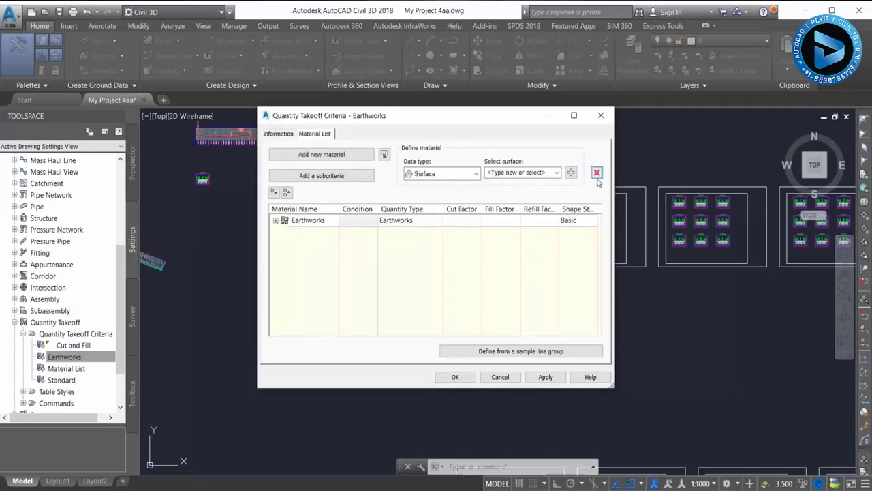
click(397, 220)
click(511, 257)
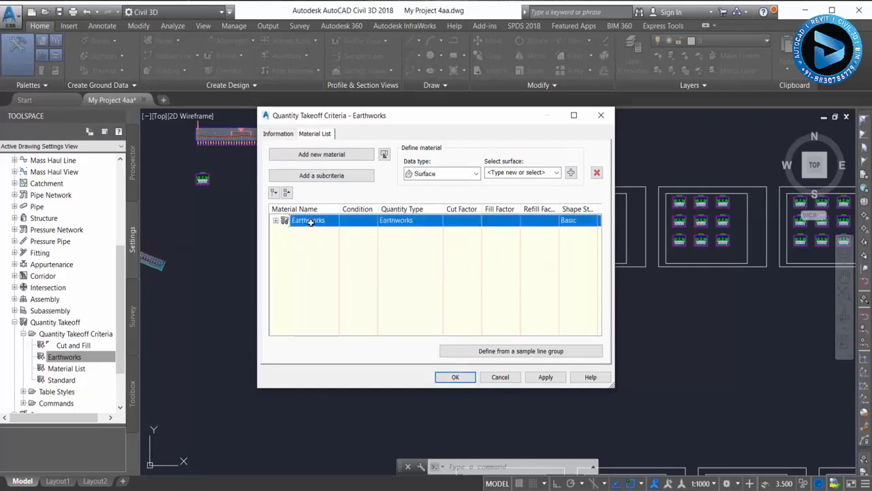
click(597, 174)
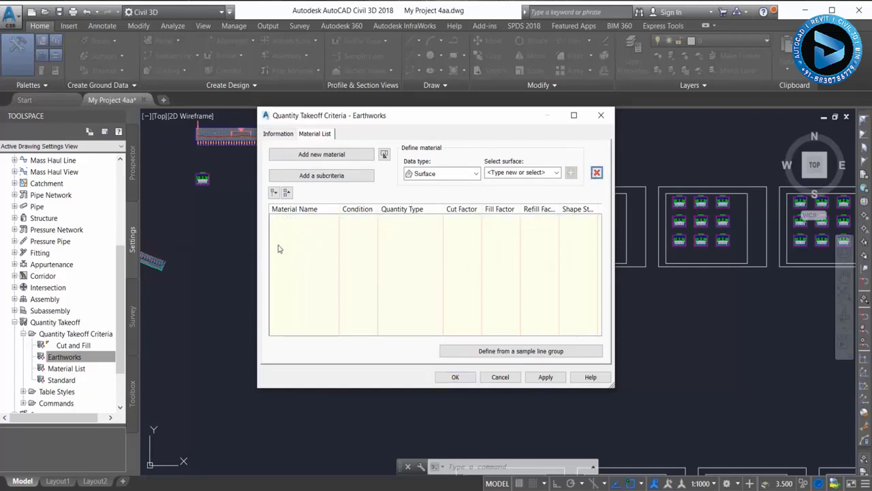
Add a new material named ABC with quantity type Earthworks.
click(327, 157)
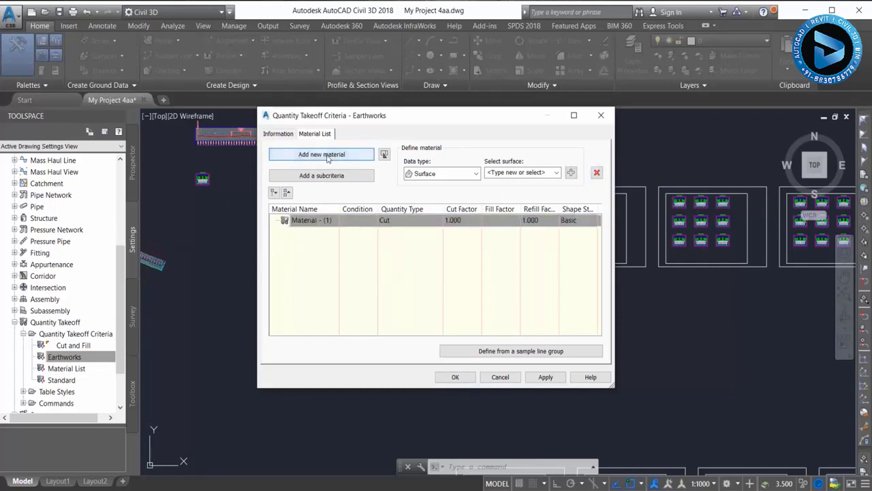
double_click(310, 220)
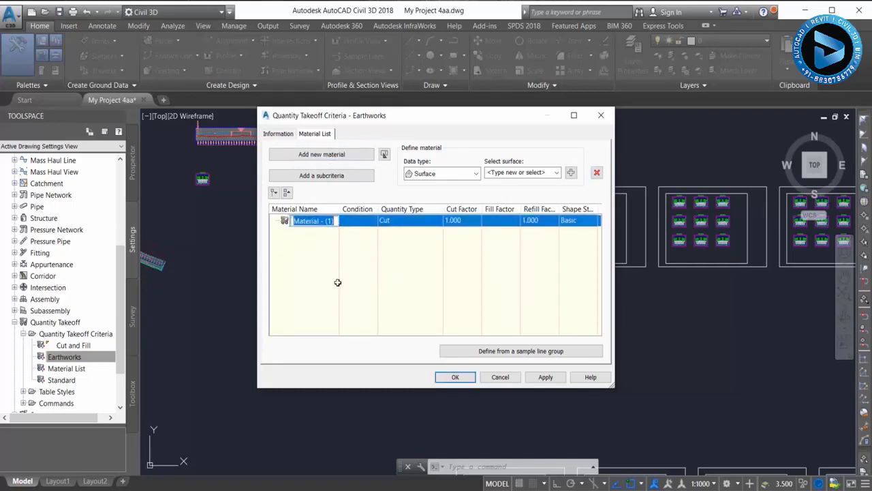
text(ABC)
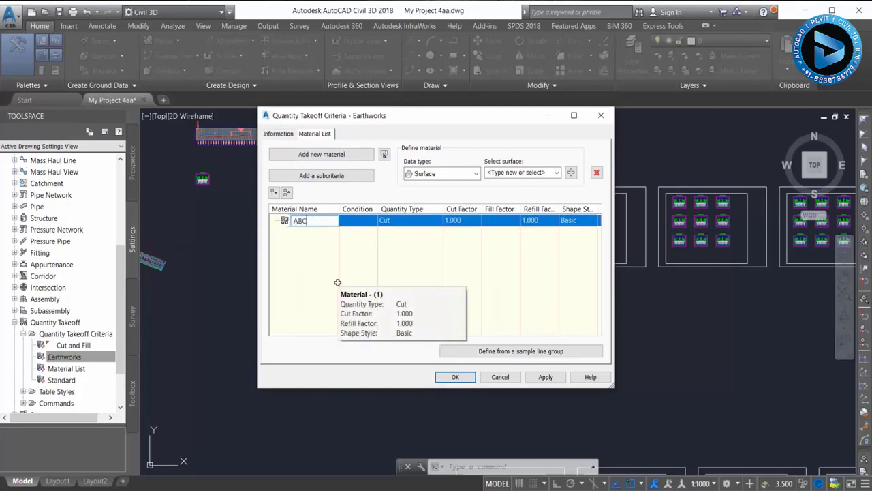
key(Return)
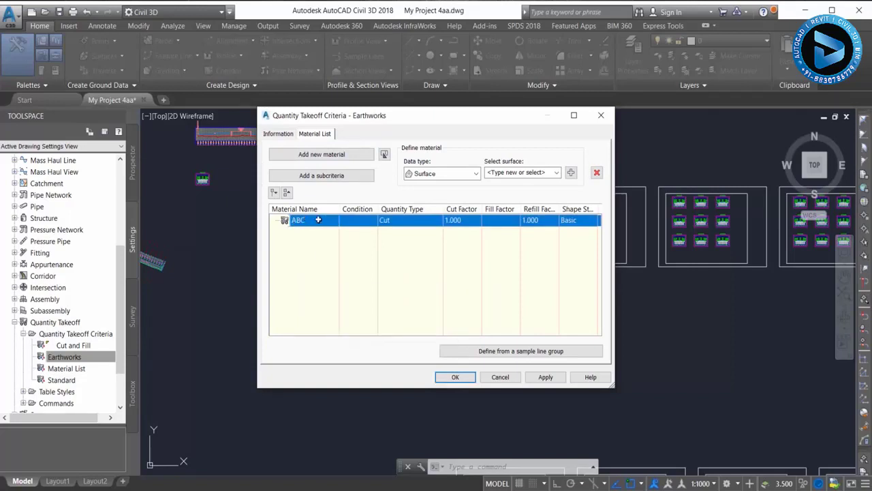
click(399, 219)
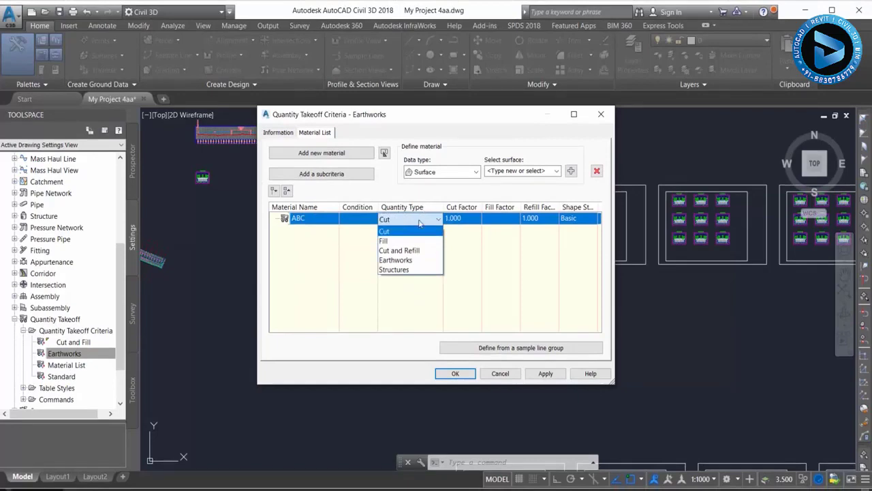
click(397, 261)
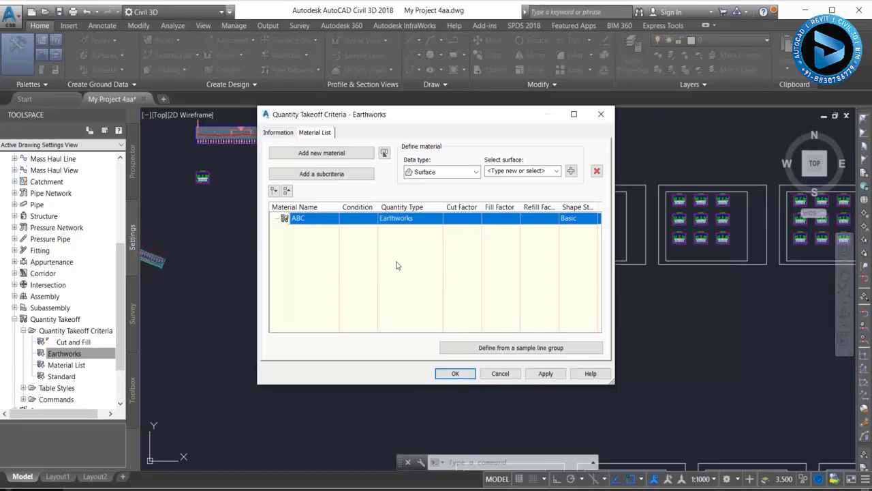
Leave ABC's cut, fill and refill factors unchanged and set its shape style to Basic.
click(457, 218)
text(1)
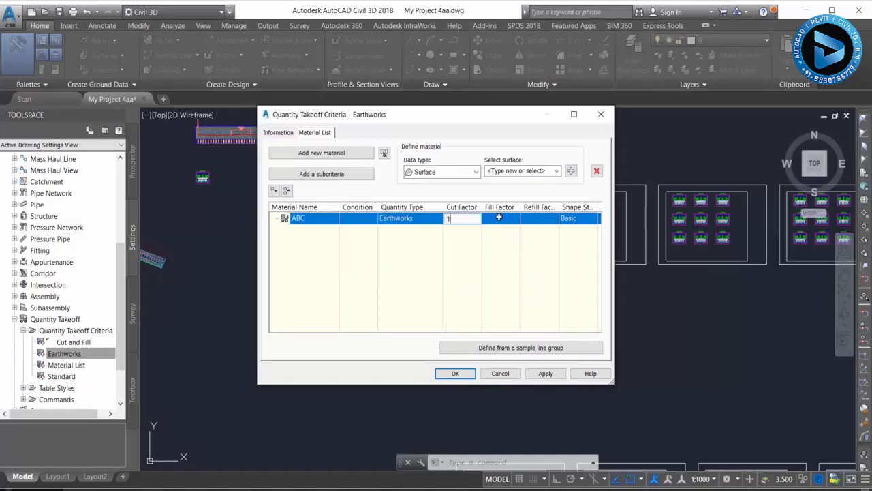
click(499, 217)
click(534, 216)
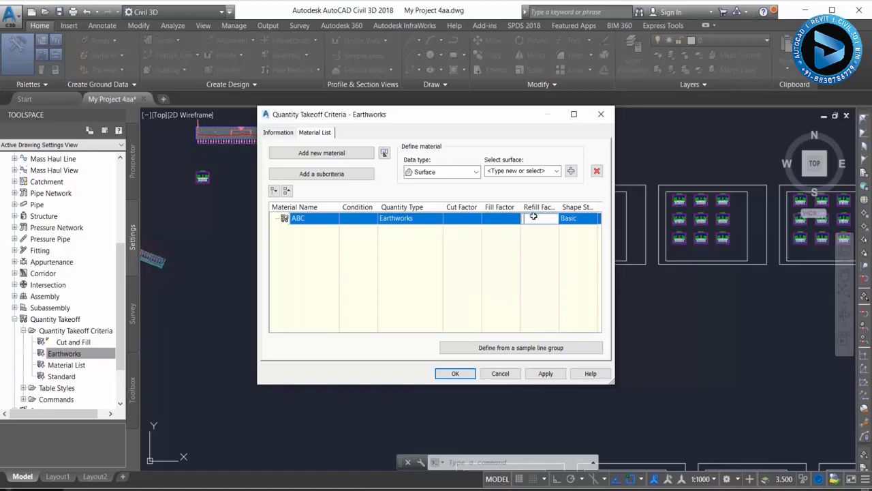
text(1)
click(553, 249)
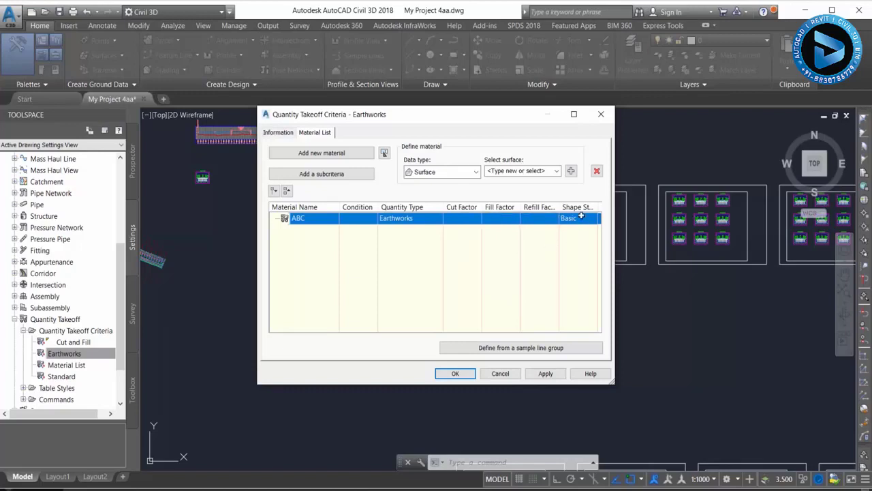
click(580, 216)
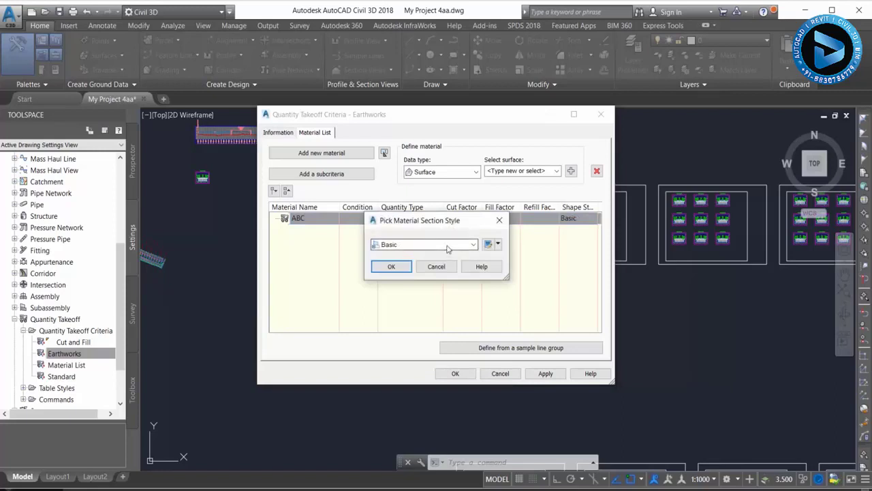
click(448, 245)
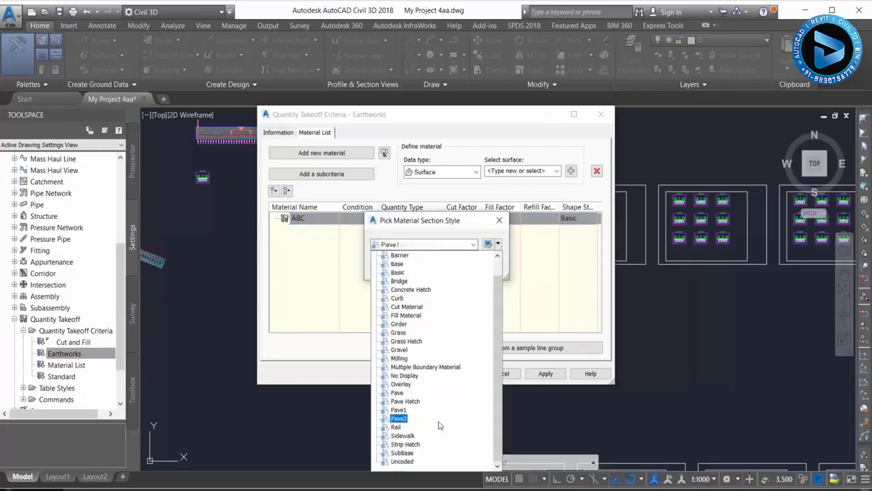
click(398, 272)
click(391, 266)
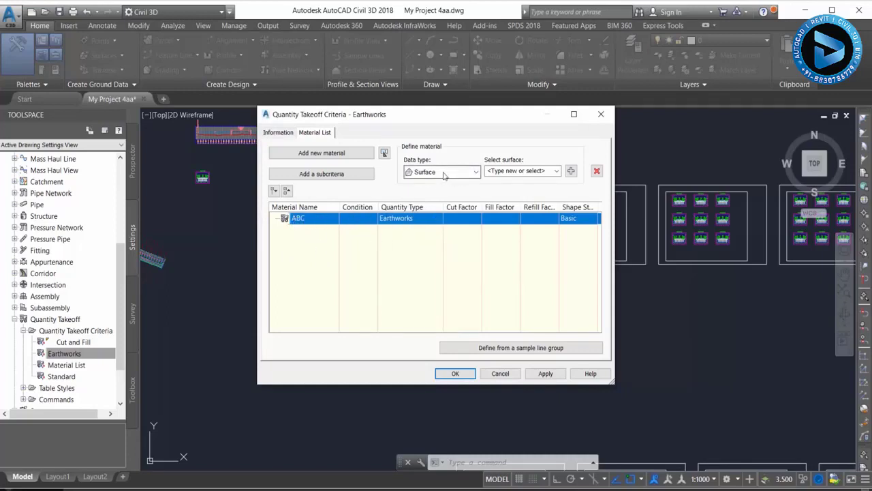
Add the My Project and Datum surfaces to material ABC as Surface data.
click(443, 176)
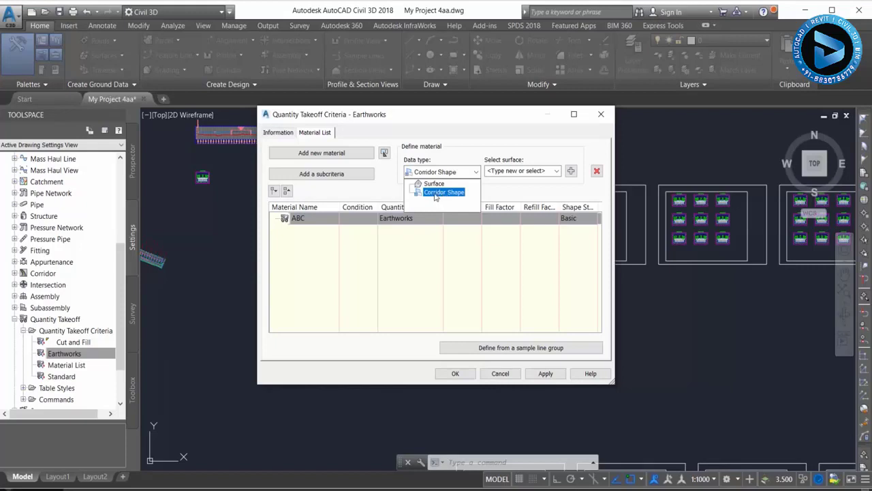
click(434, 184)
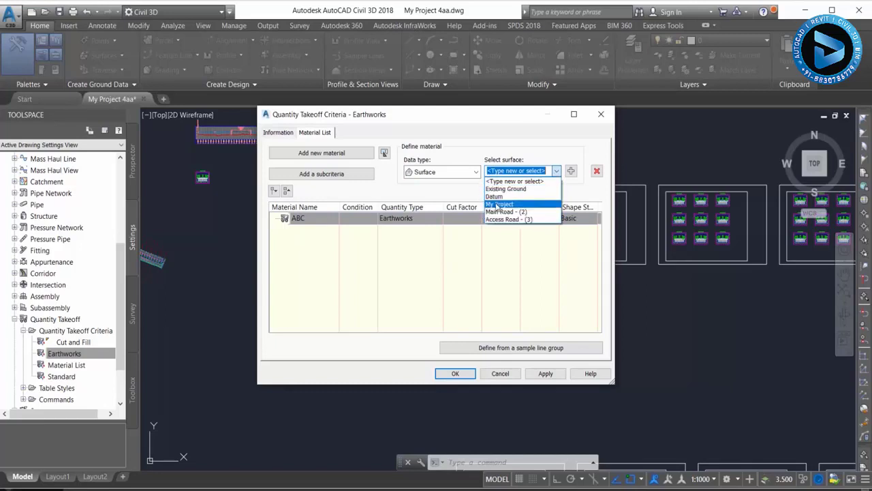
click(498, 205)
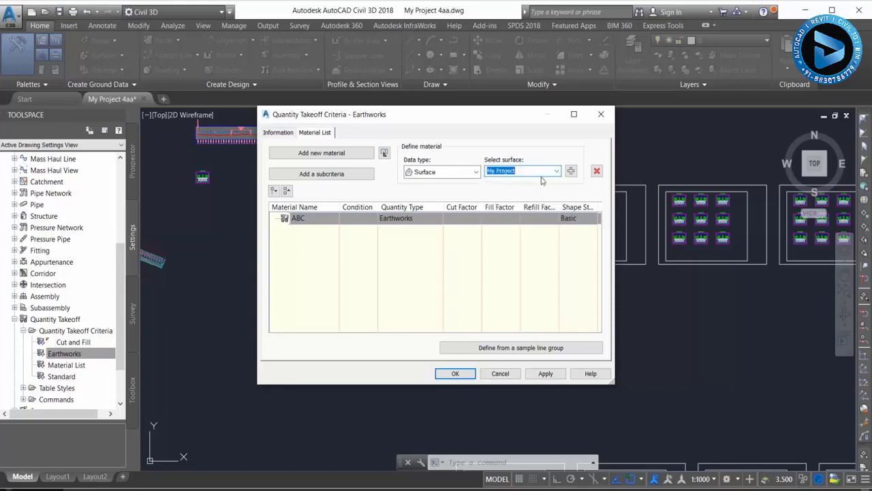
click(571, 171)
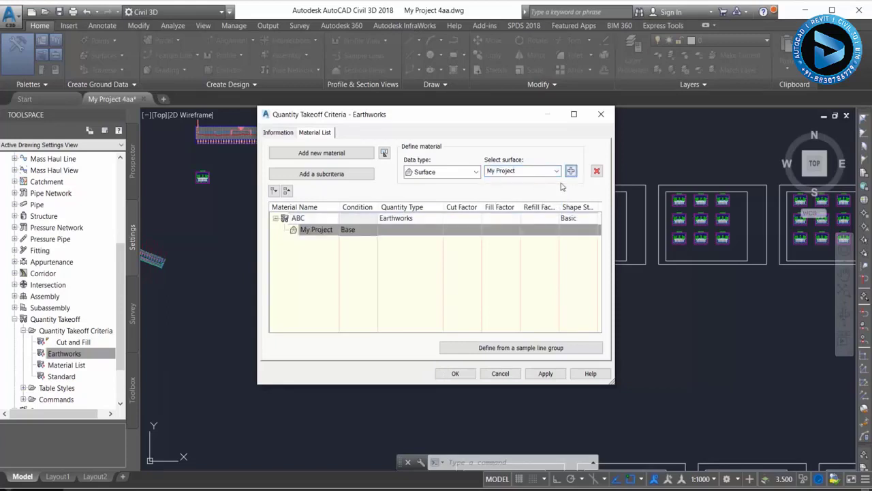
click(344, 230)
click(369, 242)
click(557, 172)
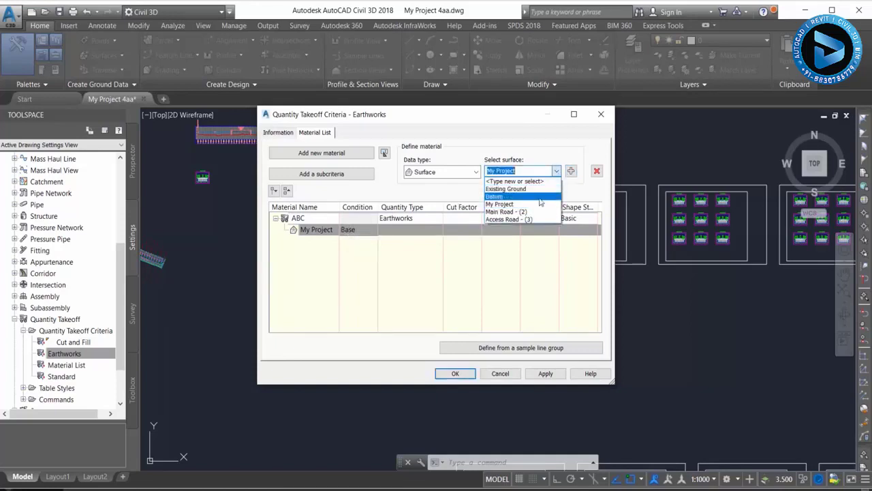
click(496, 196)
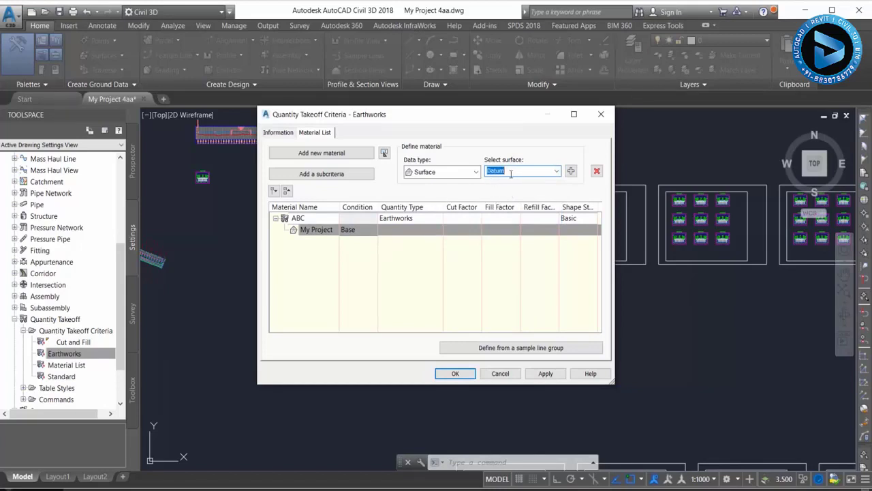
click(571, 171)
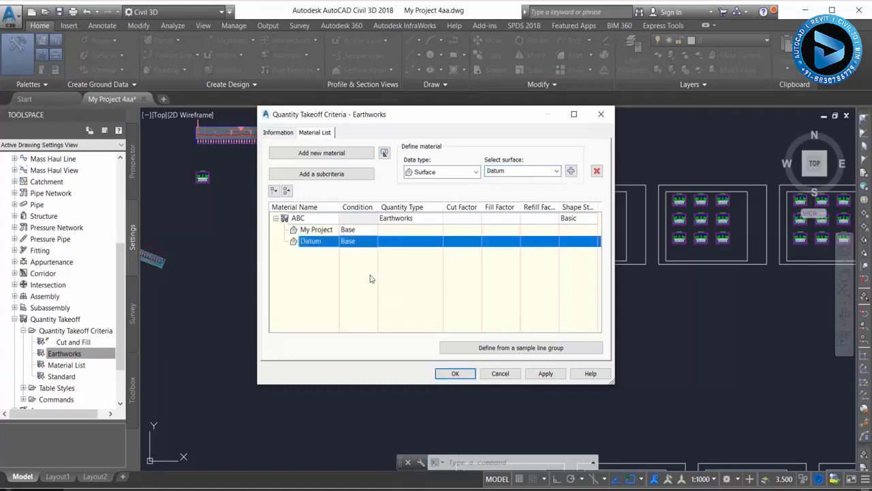
Set Datum's condition to Compare, then apply and save the Earthworks criteria.
click(315, 230)
click(314, 243)
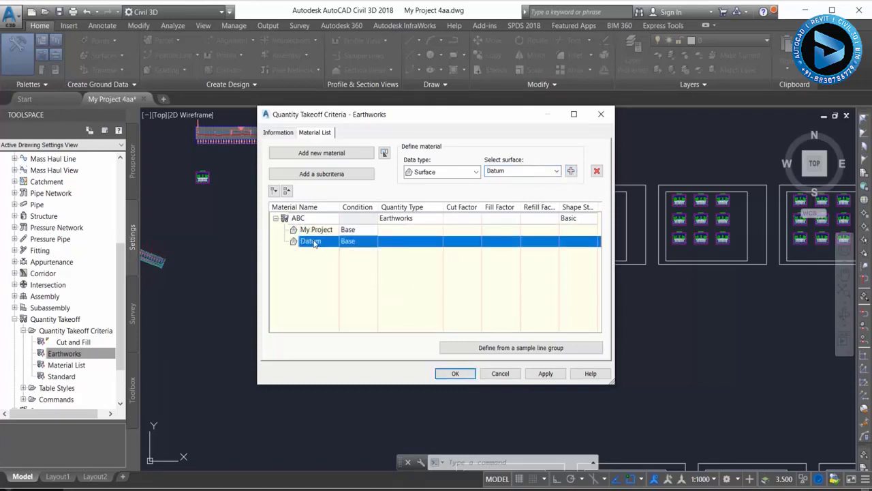
click(352, 232)
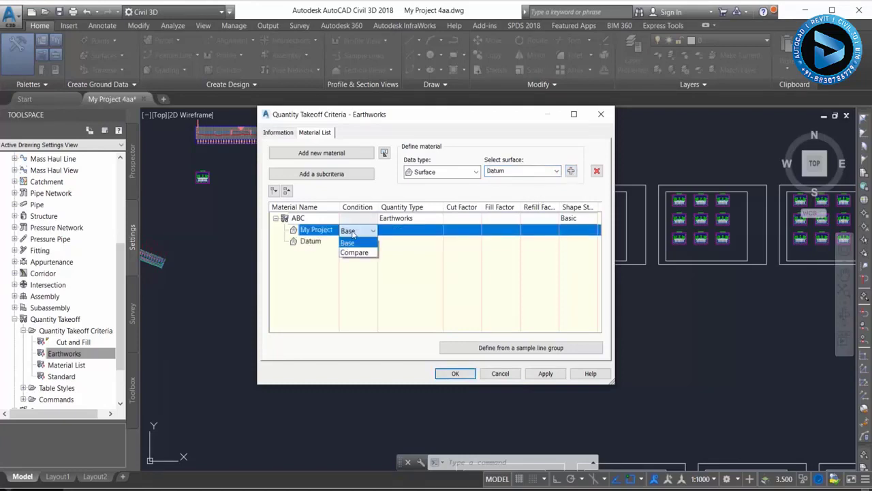
click(353, 234)
click(352, 243)
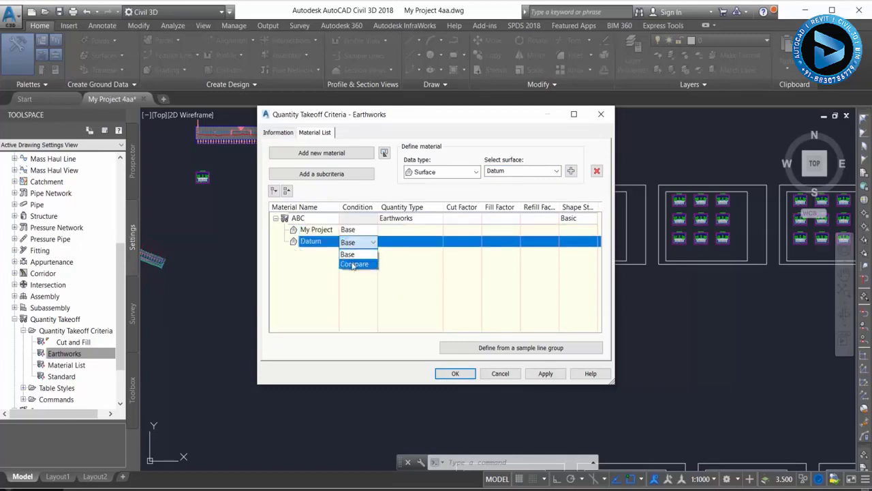
click(352, 265)
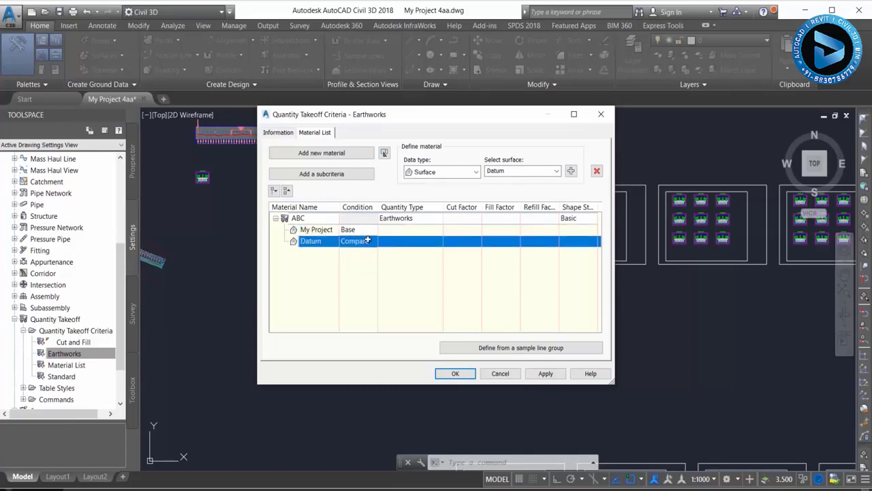
click(535, 379)
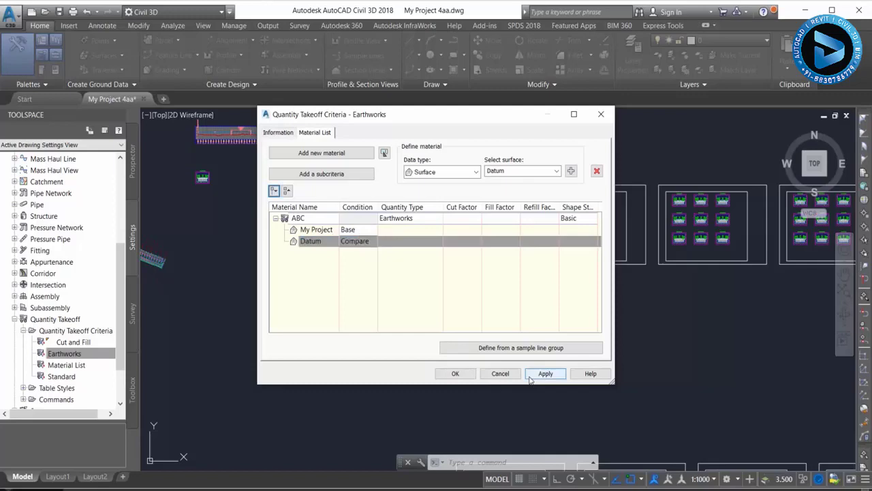
click(455, 374)
Select the Main Road sample line at station 2+480.
scroll(338, 329, down, 2)
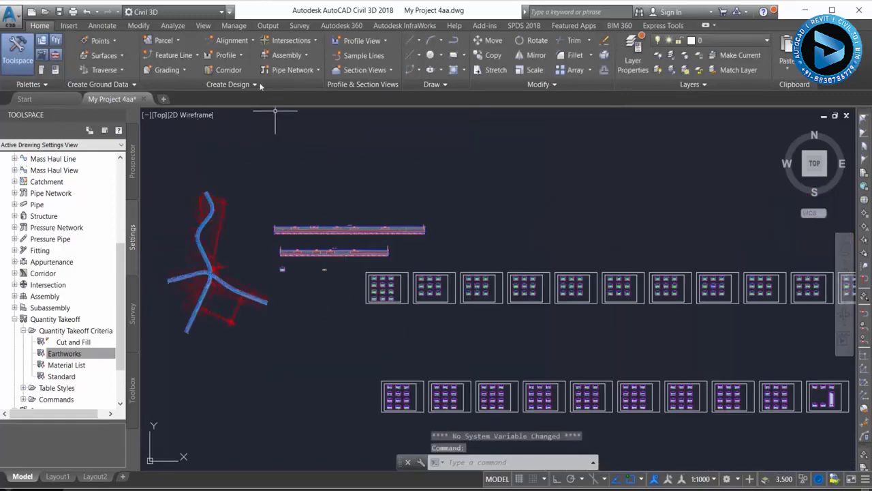
scroll(203, 187, up, 3)
middle_drag(203, 187, 311, 179)
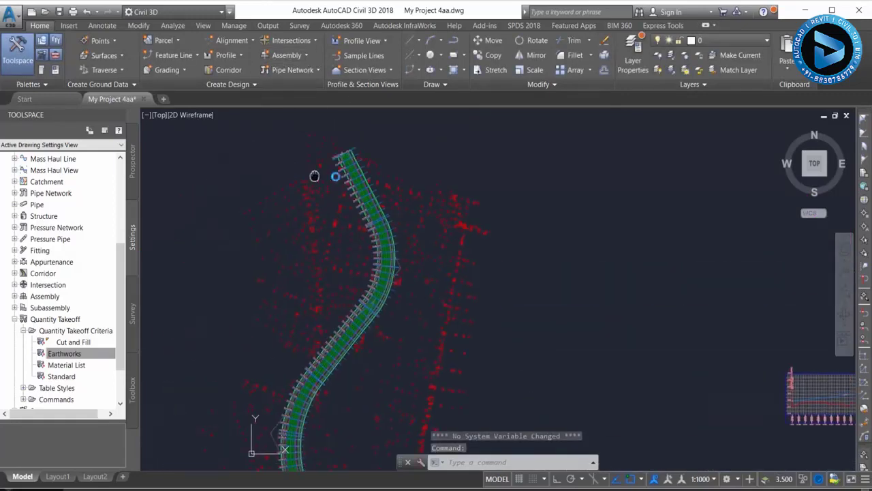
scroll(436, 335, up, 3)
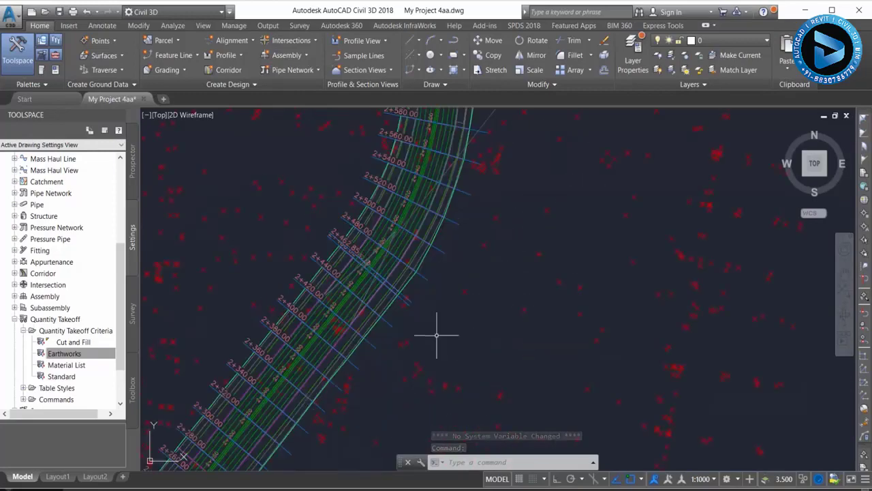
click(417, 273)
Start Compute Materials for alignment Main Road and sample line group Sample 1.
scroll(313, 204, down, 1)
scroll(331, 243, down, 3)
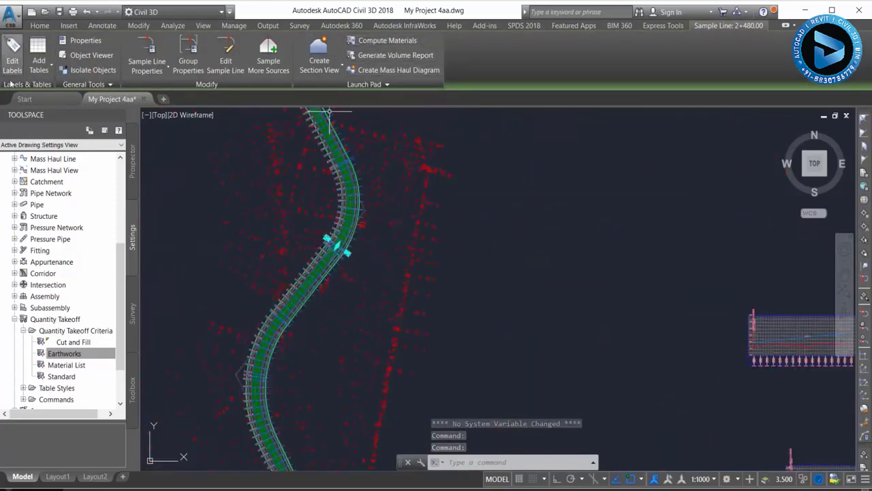
click(384, 42)
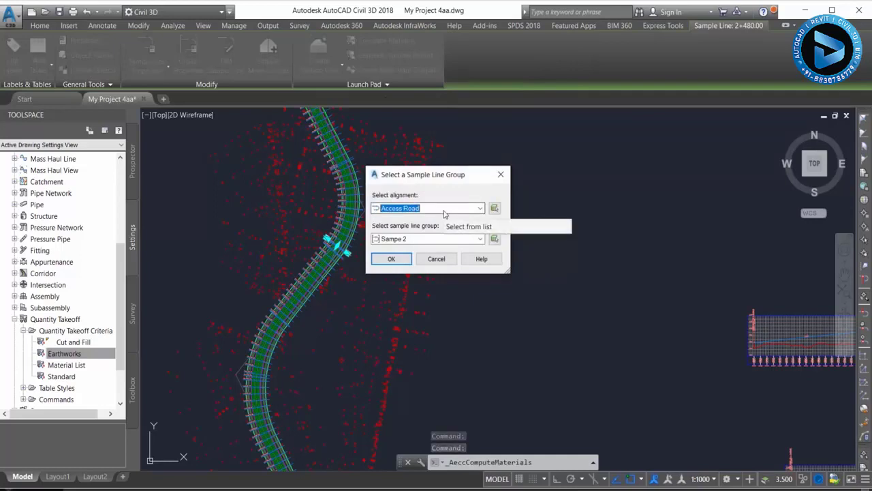
click(443, 210)
click(409, 231)
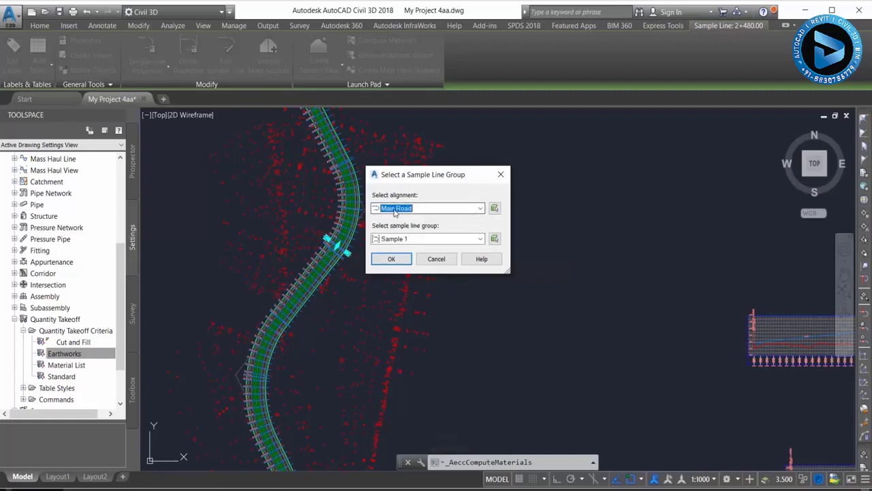
click(390, 239)
click(403, 249)
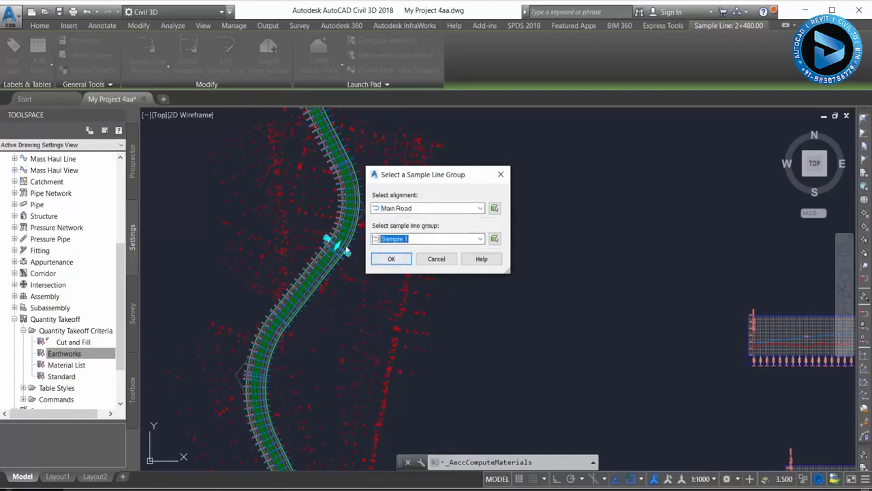
click(399, 259)
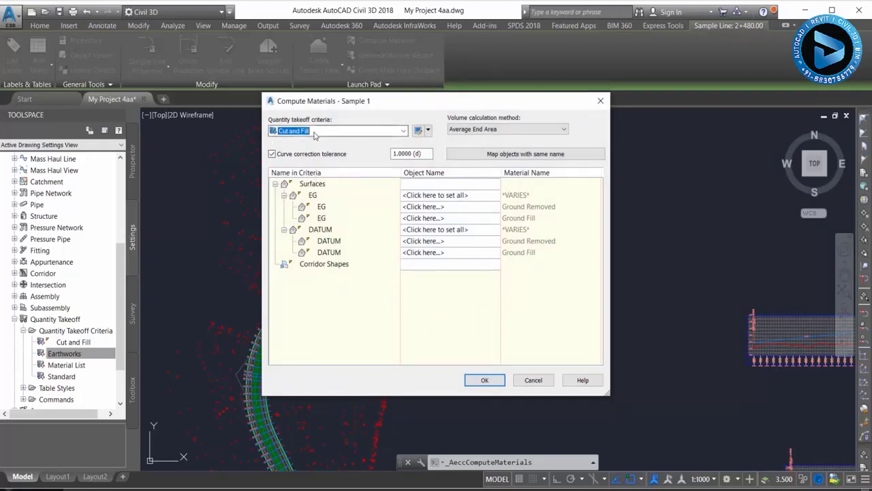
Use the Earthworks takeoff criteria with the Average End Area volume method.
click(403, 132)
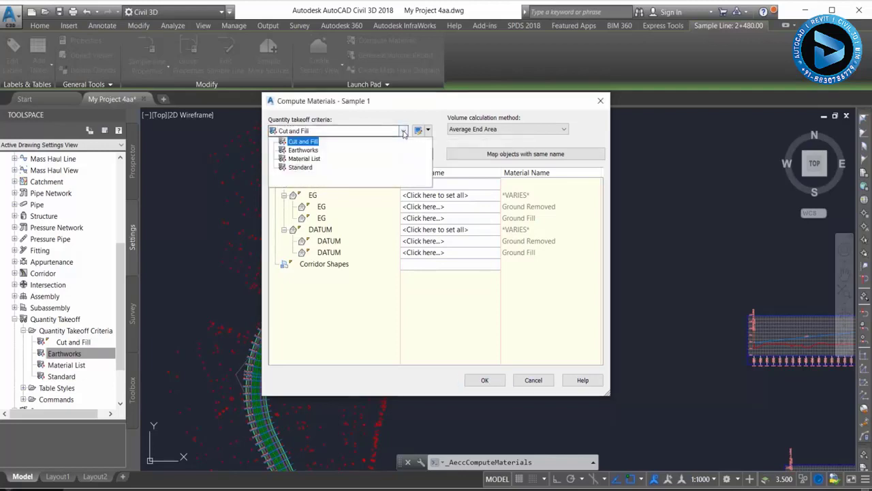
click(300, 150)
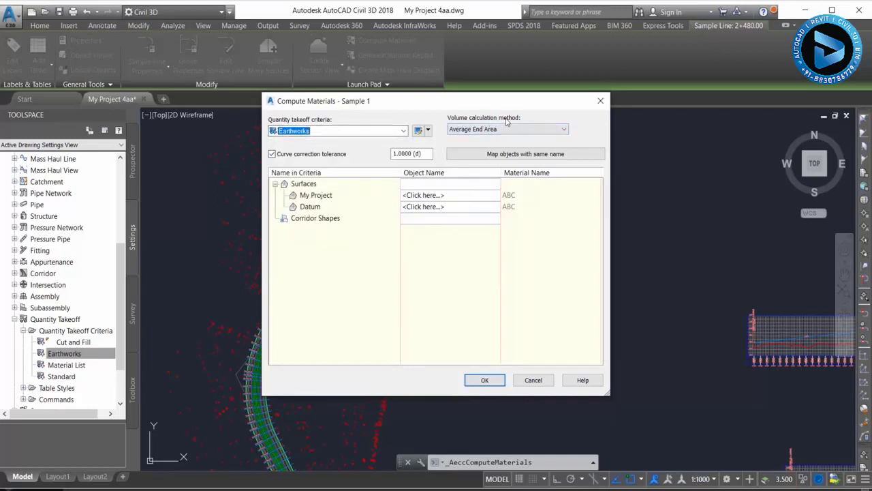
click(498, 130)
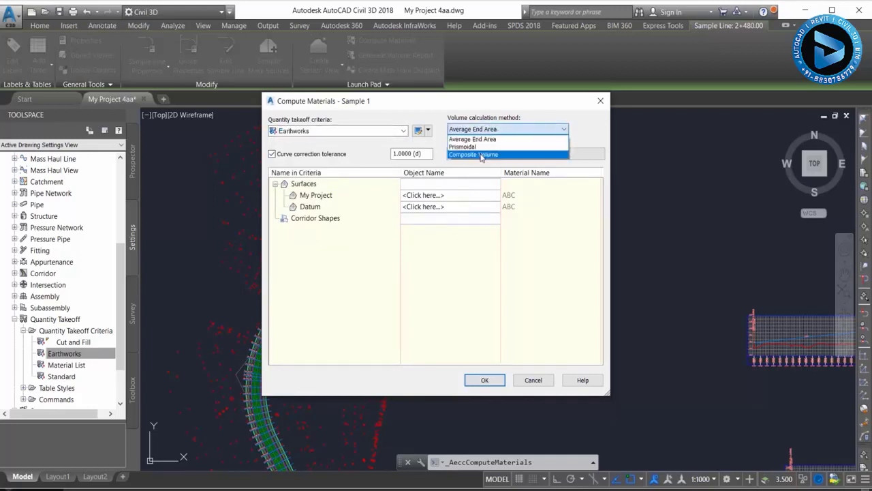
click(491, 140)
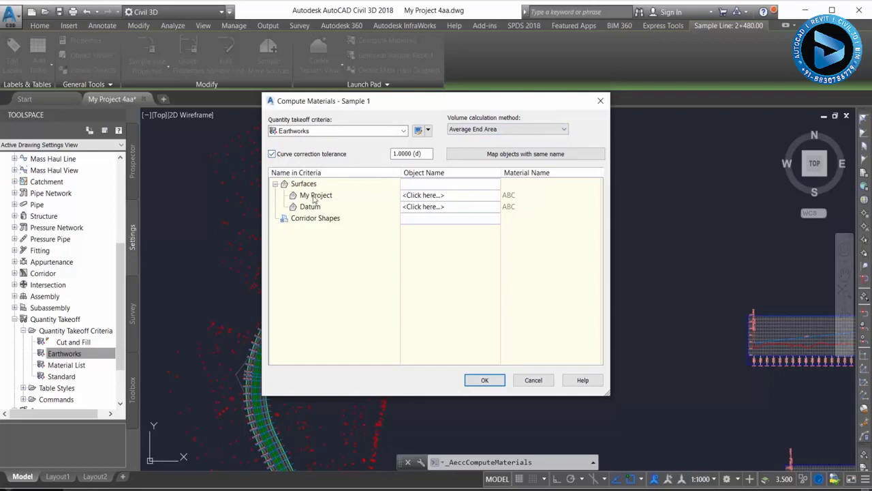
Map My Project to the My Project surface and Datum to Main Road, then compute.
click(432, 196)
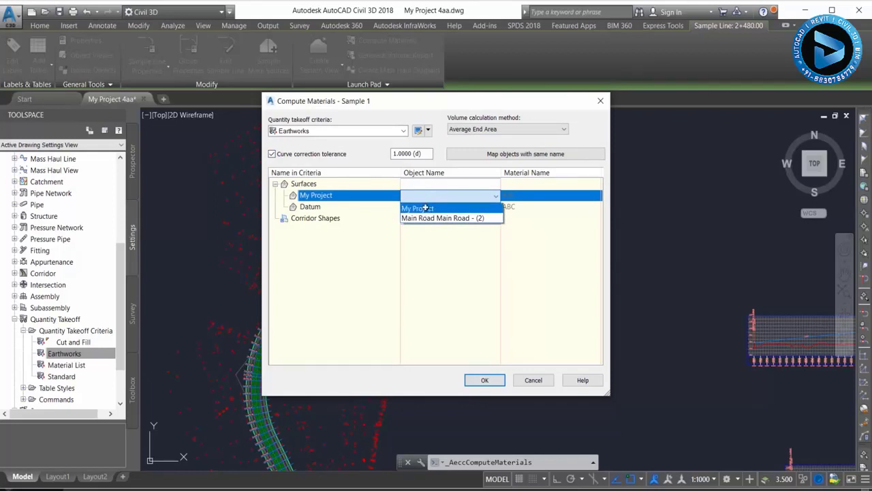
click(425, 207)
click(298, 208)
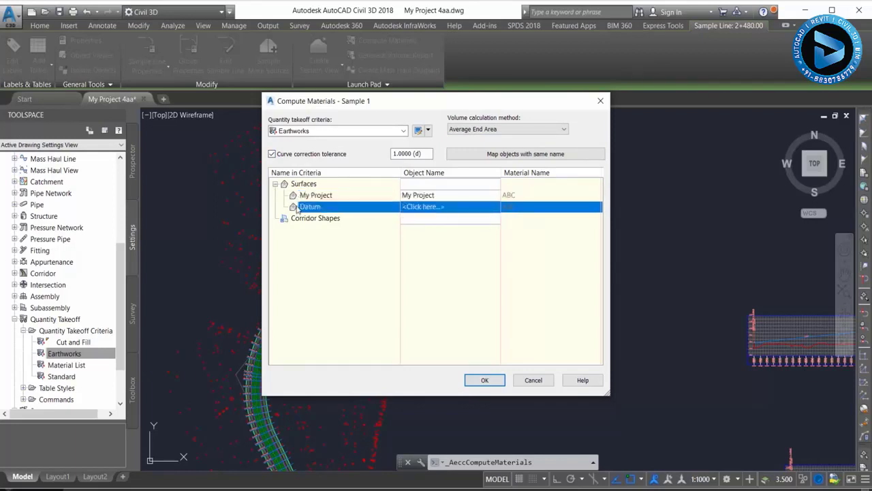
click(412, 207)
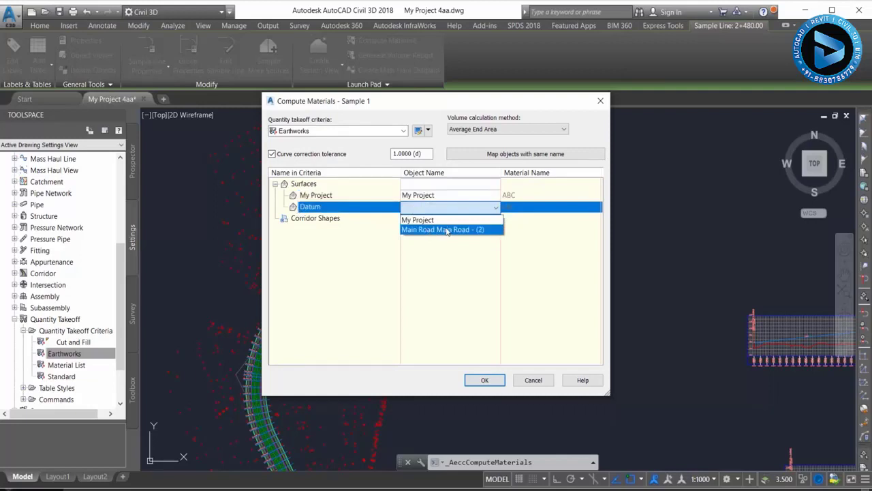
click(446, 229)
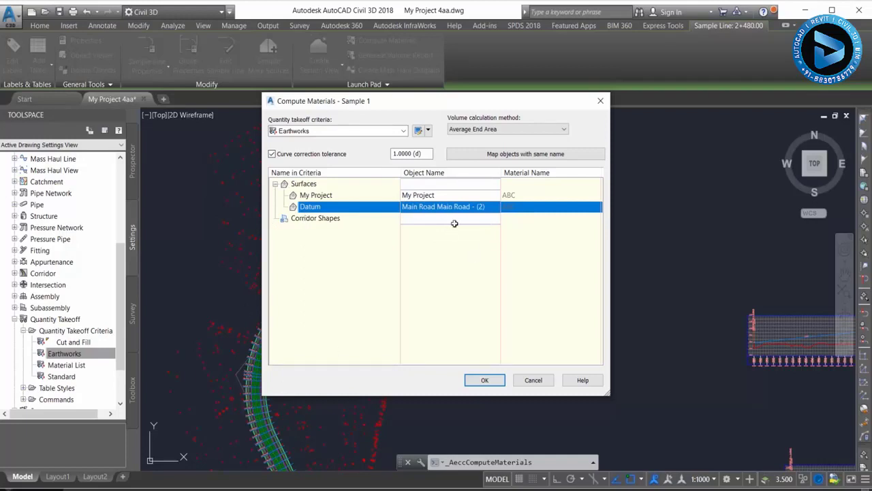
click(483, 380)
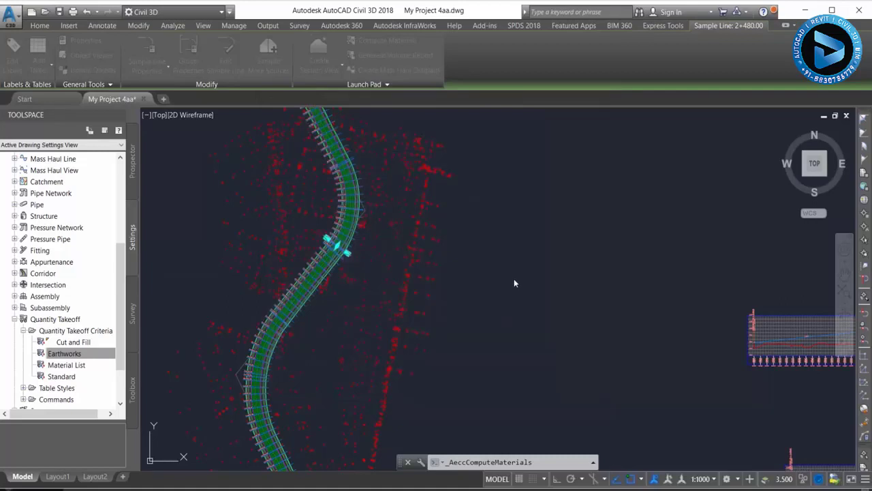
click(530, 231)
Open the Add Tables dropdown to choose between total volume and material volume tables.
click(572, 188)
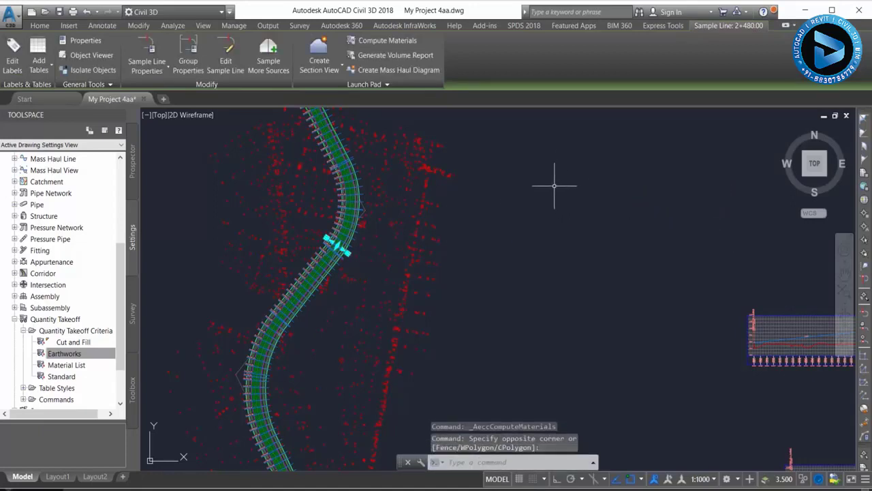
click(50, 66)
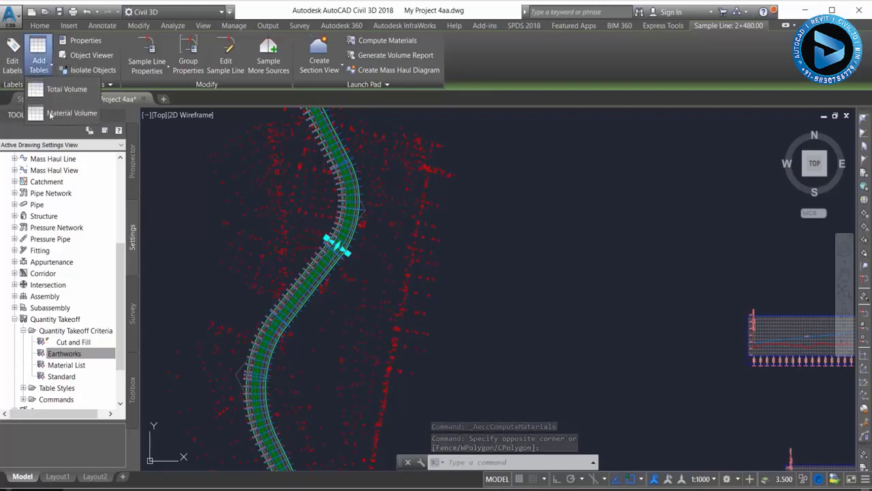
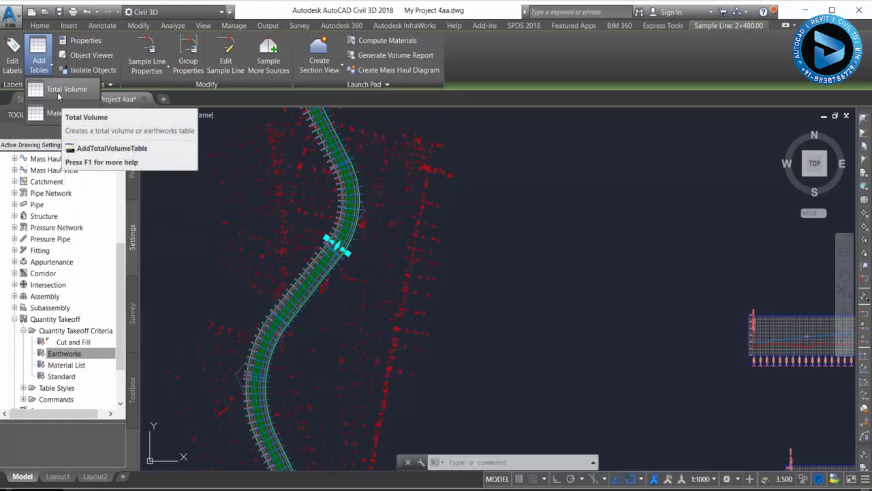
Create total volume tables for Main Road, Sample 1, placed above the section views.
click(58, 91)
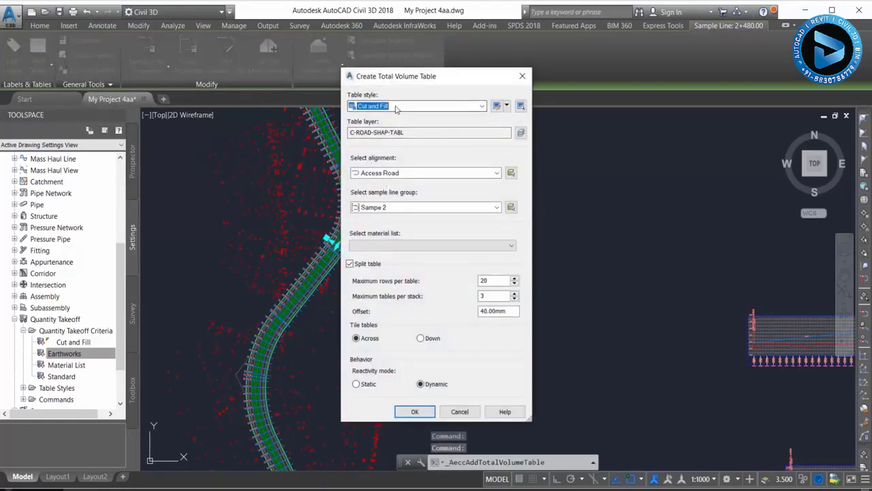
click(384, 174)
click(384, 192)
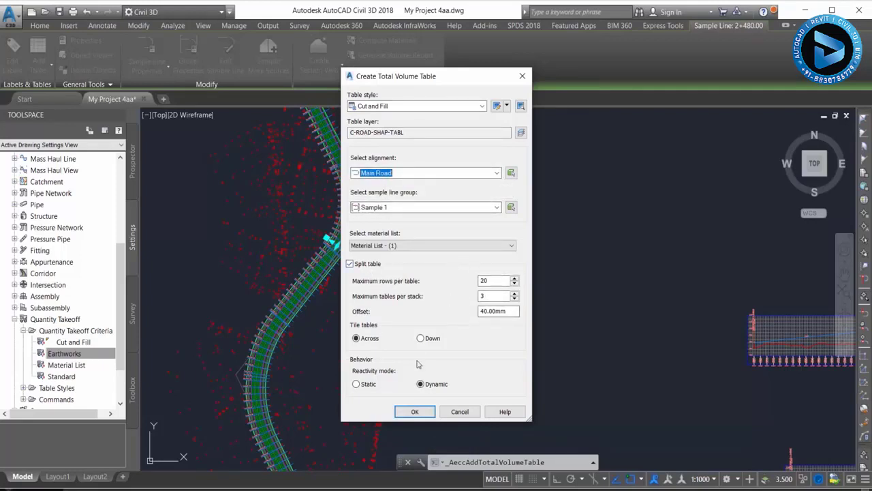
click(414, 412)
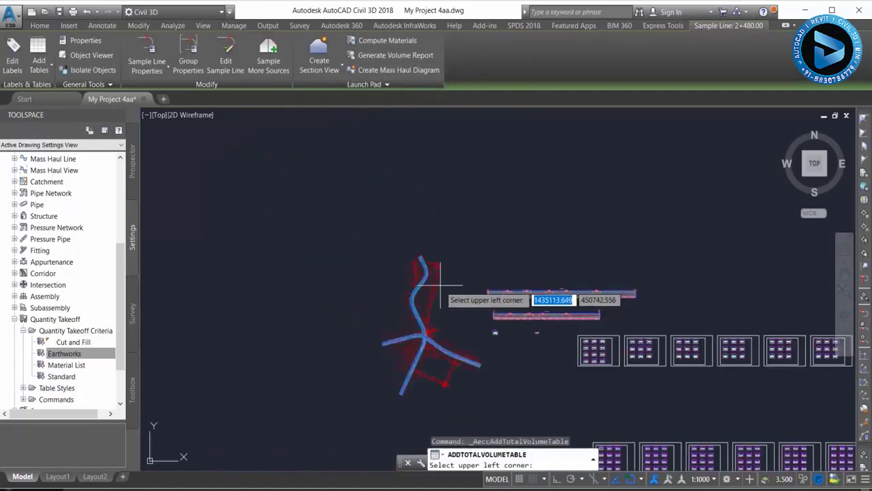
scroll(477, 306, down, 5)
middle_drag(662, 248, 485, 233)
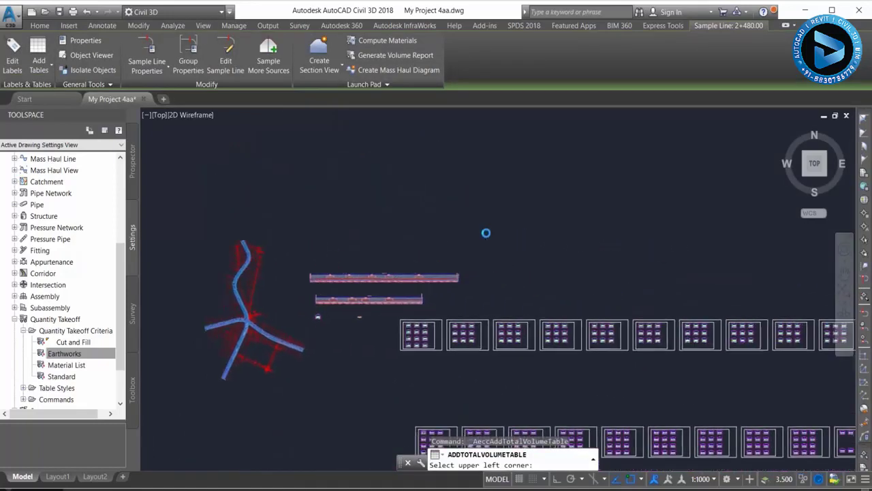
scroll(530, 271, up, 2)
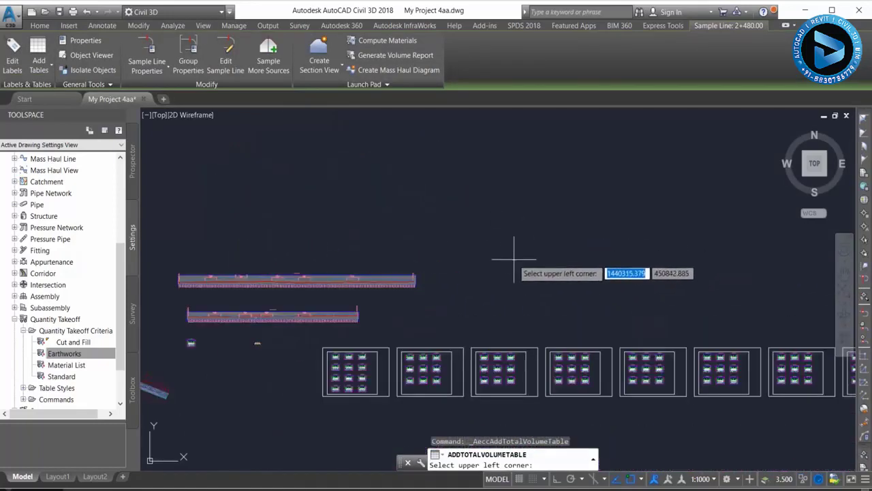
click(518, 263)
Cancel the repeated table placement and look over the tables above the section views.
scroll(518, 262, up, 1)
scroll(523, 264, up, 1)
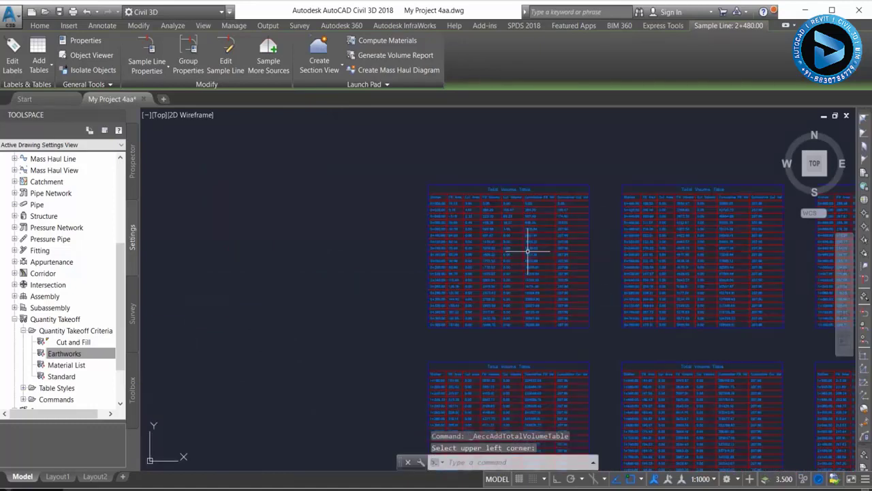
scroll(523, 223, up, 1)
scroll(446, 190, down, 2)
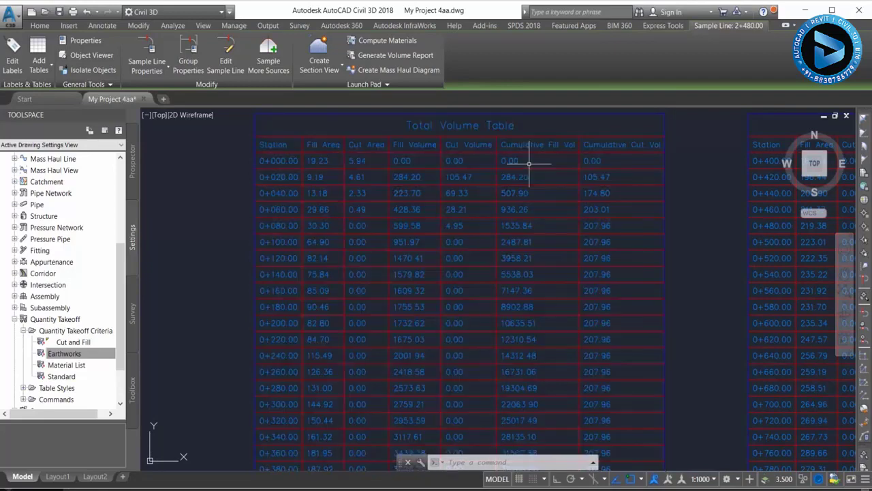
scroll(526, 169, down, 5)
scroll(557, 272, down, 3)
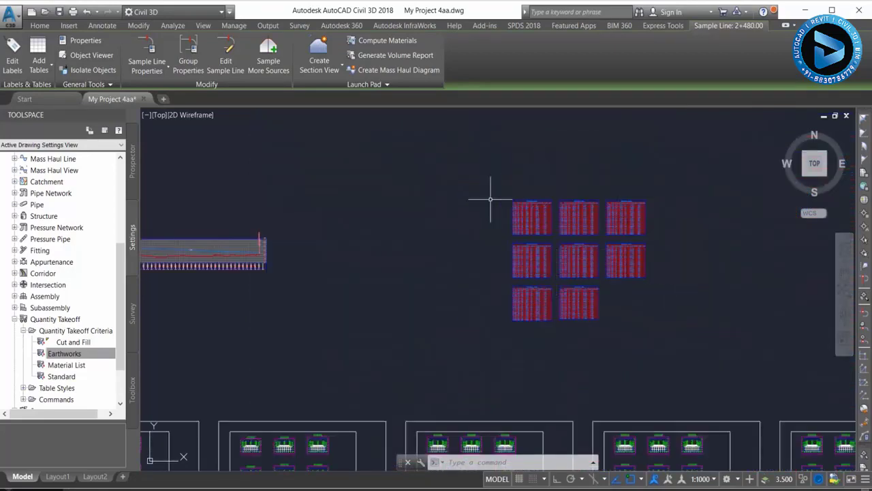
middle_drag(549, 259, 471, 218)
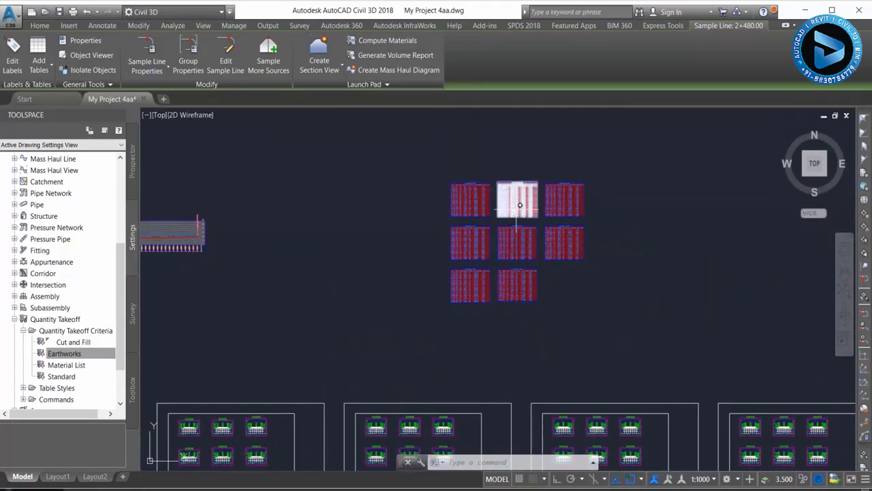
scroll(516, 198, up, 2)
key(Escape)
scroll(487, 177, down, 3)
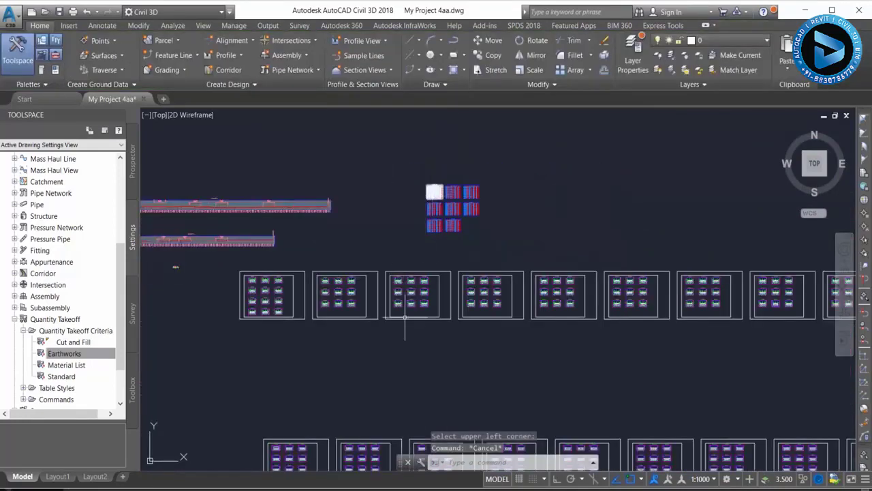
middle_drag(560, 457, 560, 372)
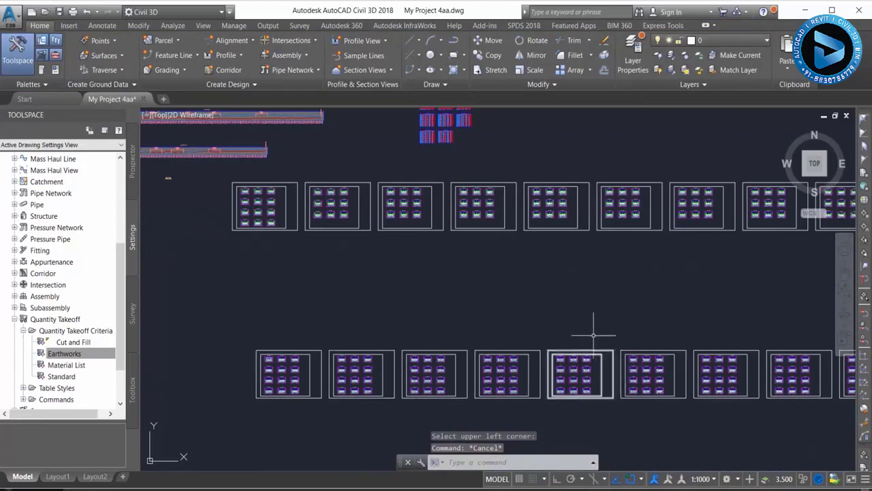
scroll(600, 368, down, 4)
scroll(623, 349, up, 2)
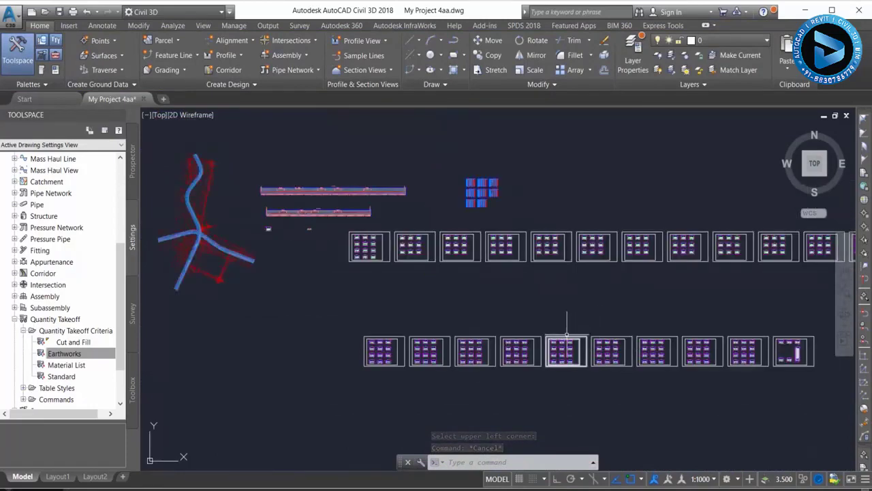
middle_drag(518, 208, 508, 204)
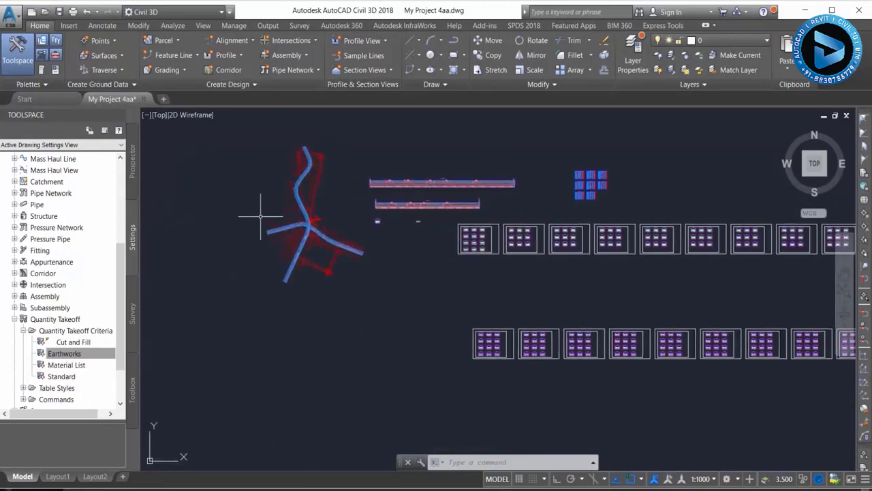
scroll(295, 259, up, 3)
scroll(295, 311, up, 2)
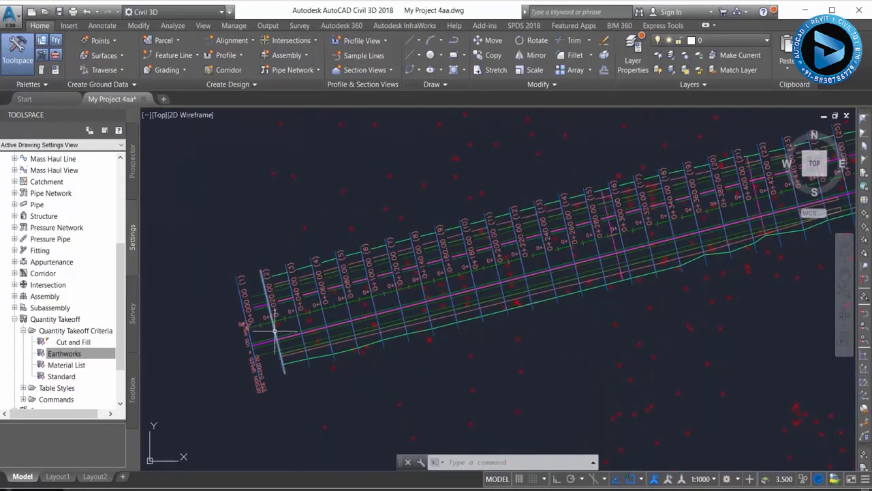
Start Compute Materials from a sample line, confirming Access Road and sample group Sampe 2.
click(275, 320)
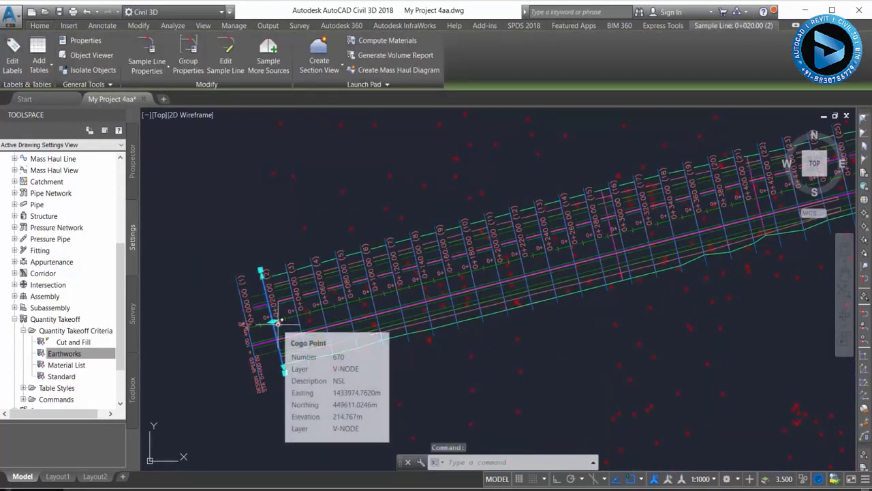
click(387, 41)
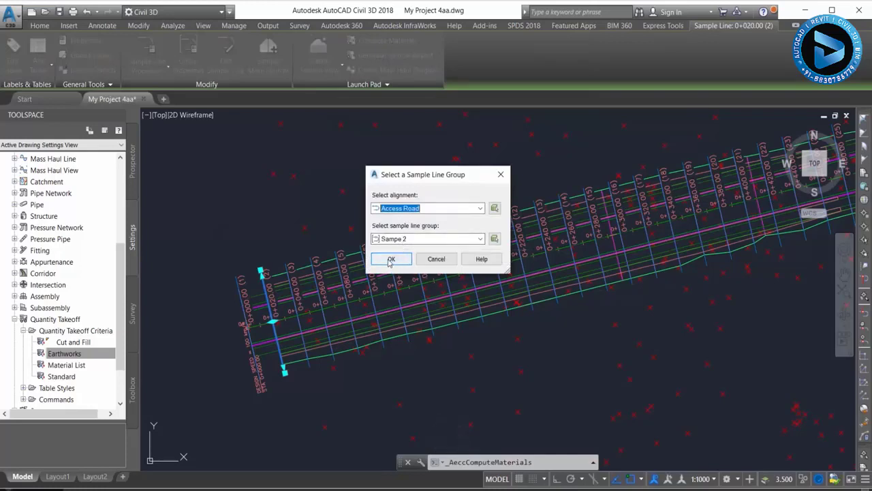
click(391, 259)
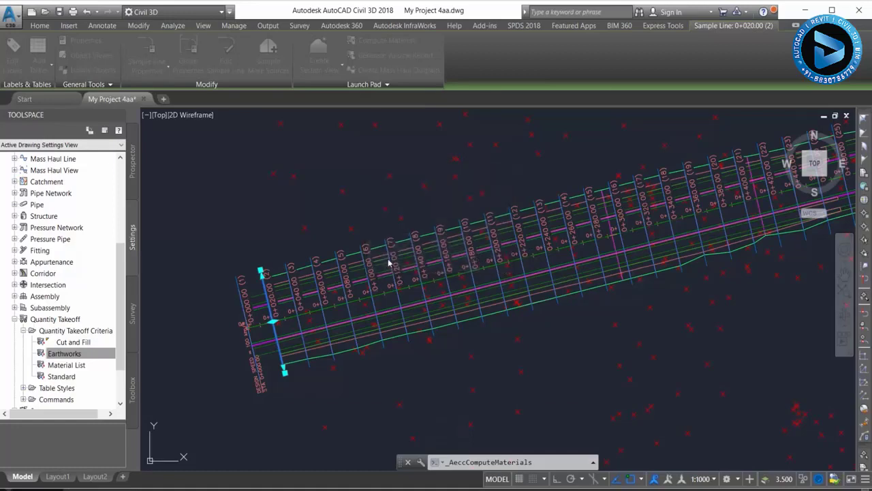
Use Earthworks criteria, with My Project as the surface and the Access Road corridor as Datum.
click(402, 131)
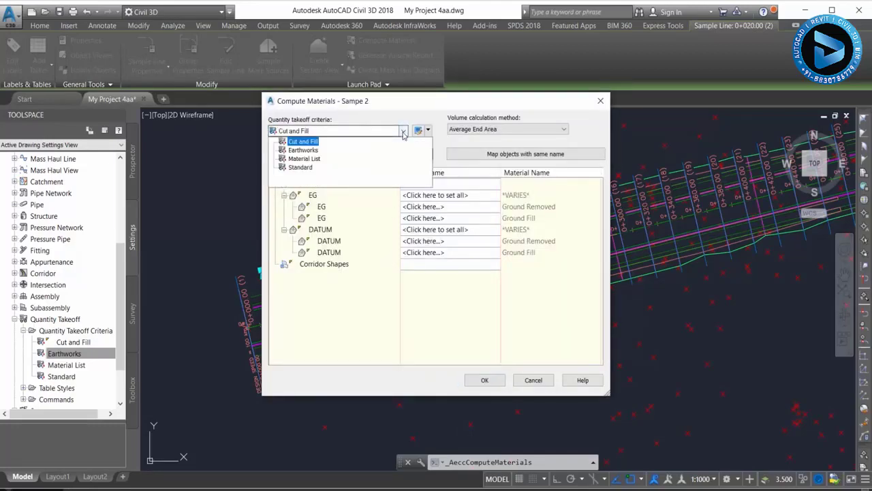
click(307, 149)
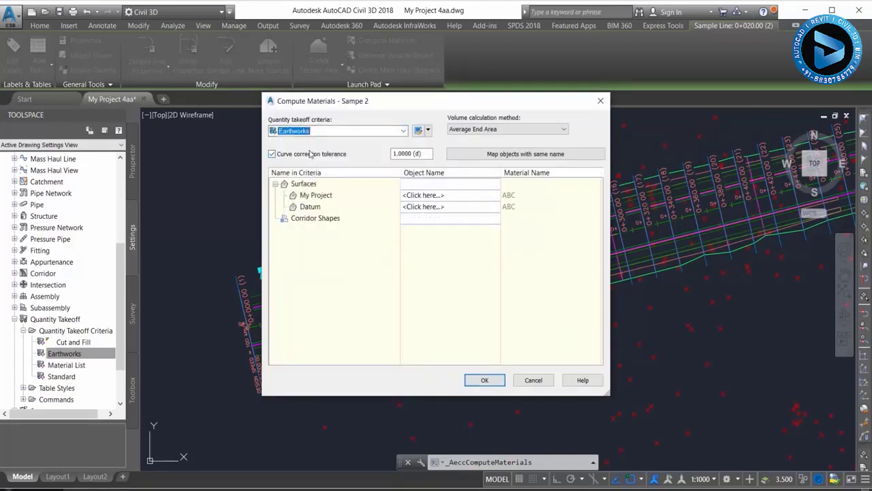
click(423, 195)
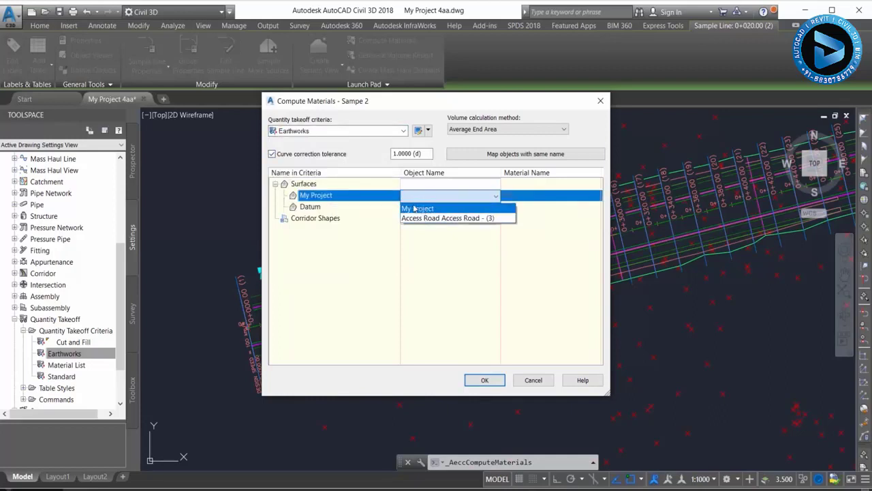
click(413, 209)
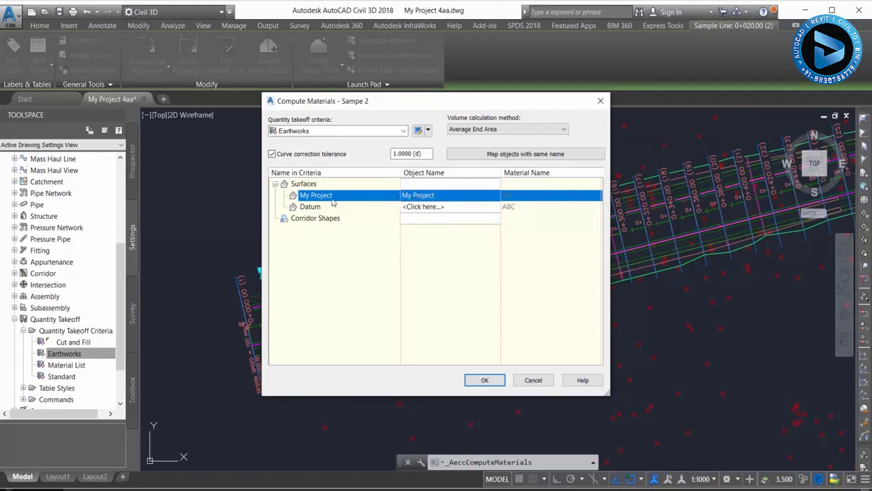
click(432, 208)
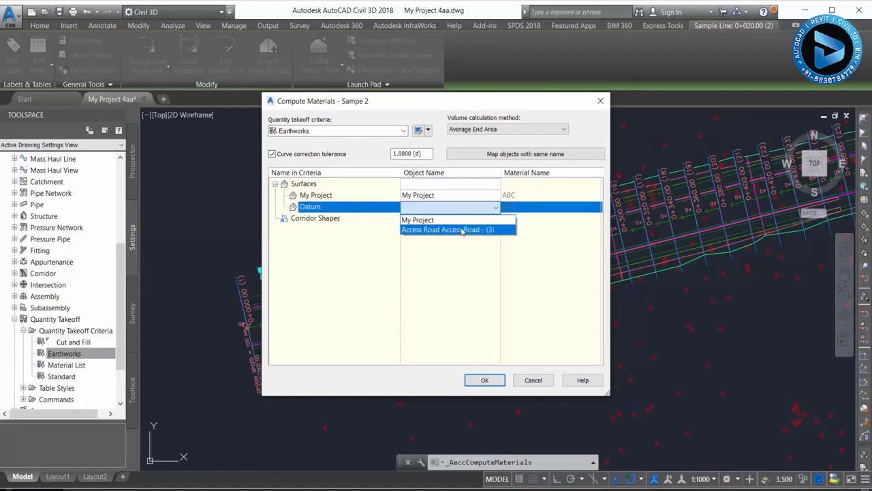
click(462, 230)
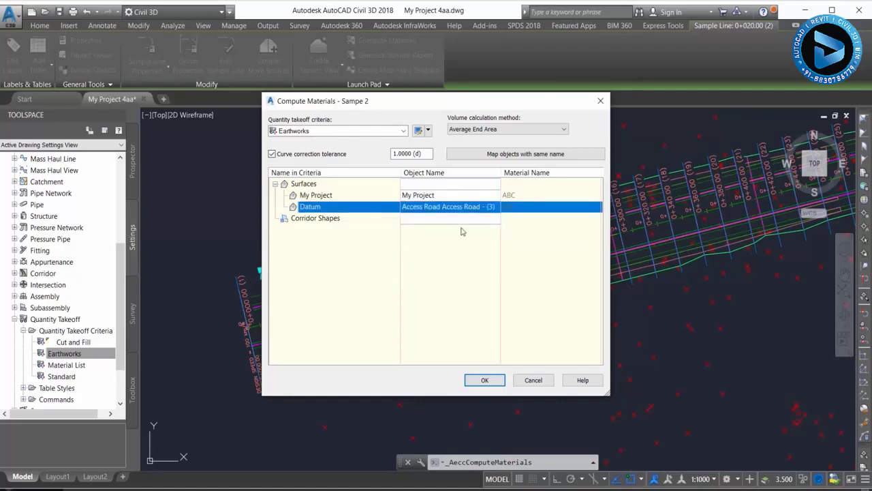
click(472, 379)
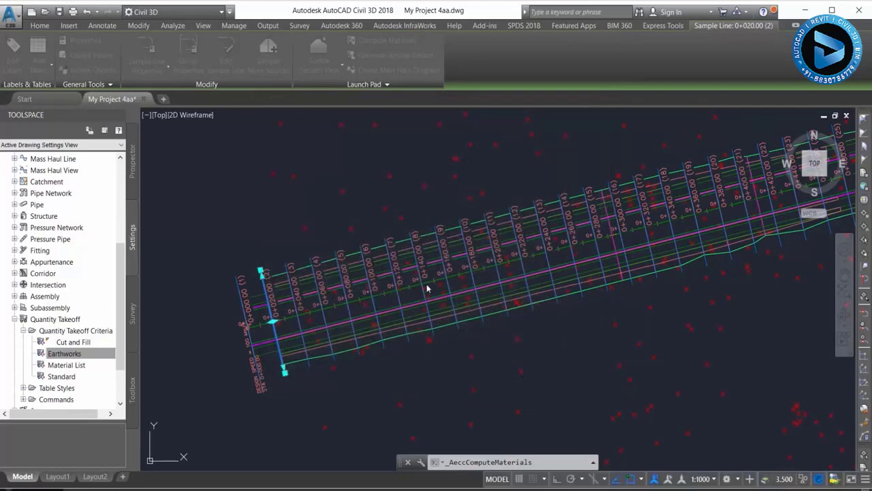
scroll(307, 224, down, 2)
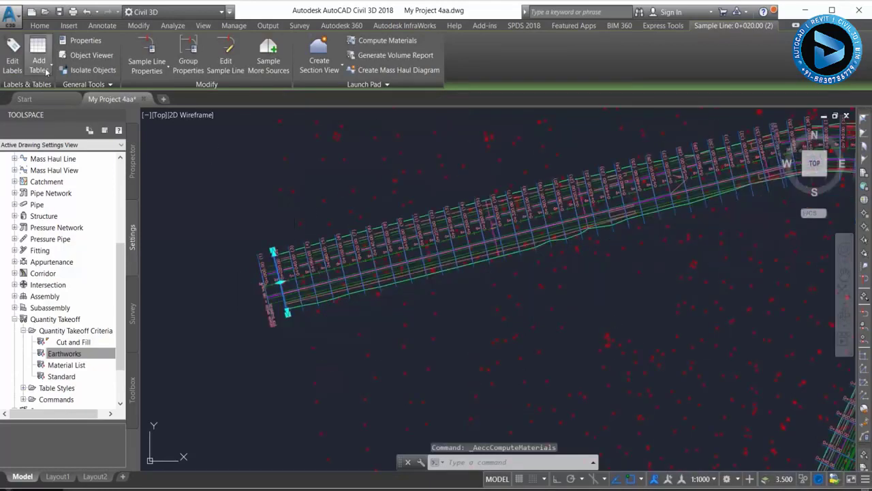
click(46, 71)
click(58, 90)
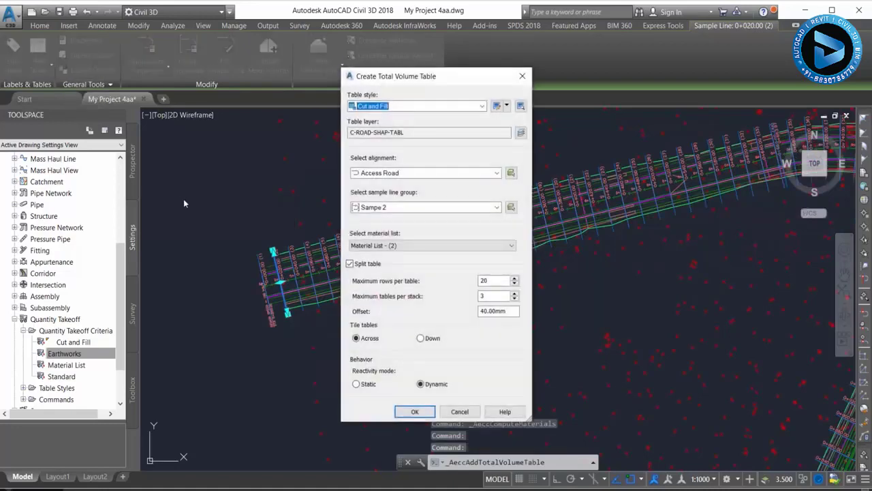
click(415, 411)
scroll(282, 356, down, 2)
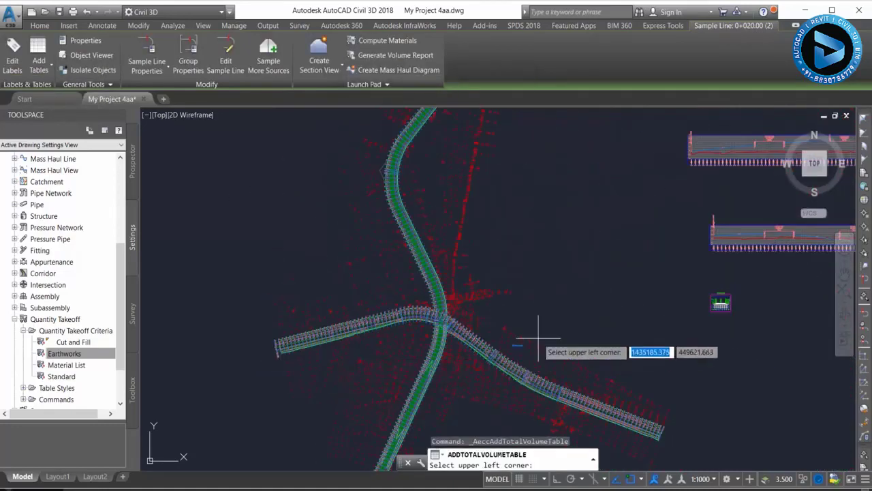
middle_drag(578, 347, 318, 359)
scroll(391, 351, down, 5)
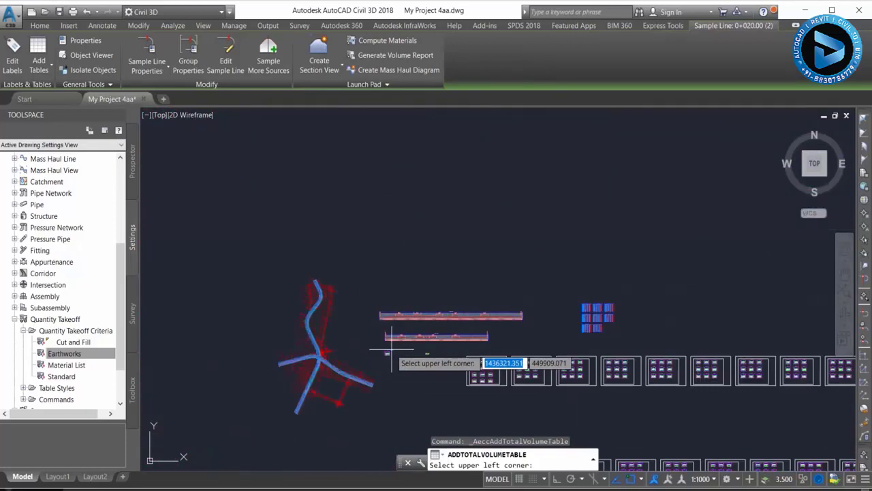
scroll(642, 311, up, 2)
scroll(637, 314, up, 5)
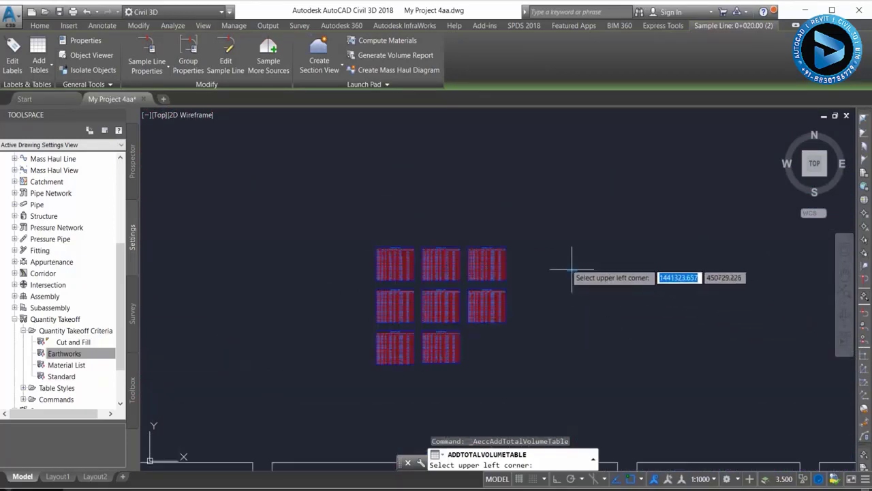
click(570, 251)
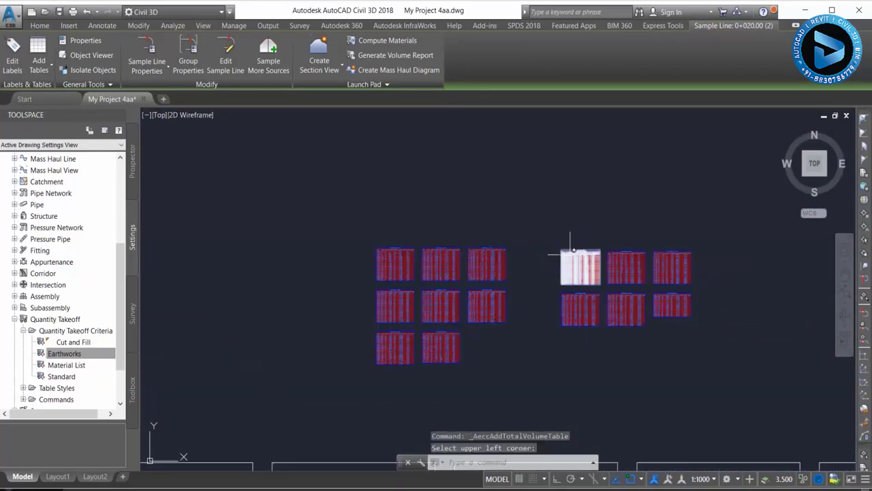
scroll(570, 251, up, 4)
scroll(584, 273, up, 4)
scroll(565, 205, up, 2)
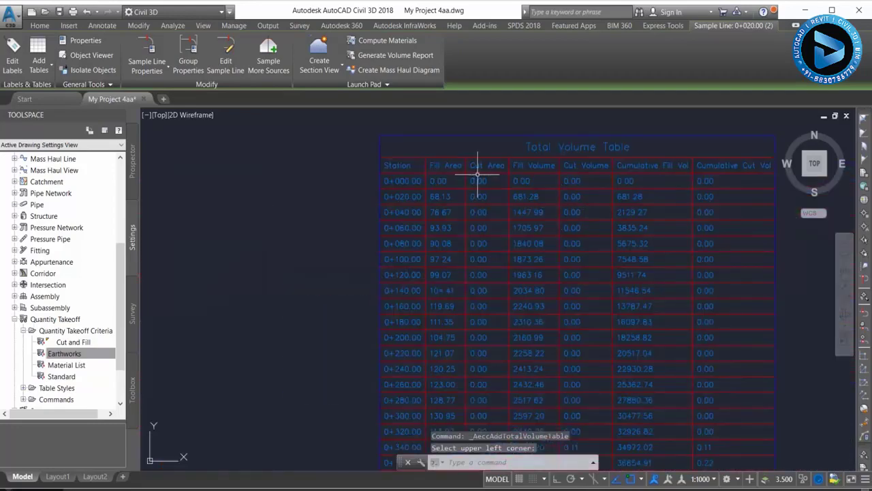
scroll(448, 184, down, 3)
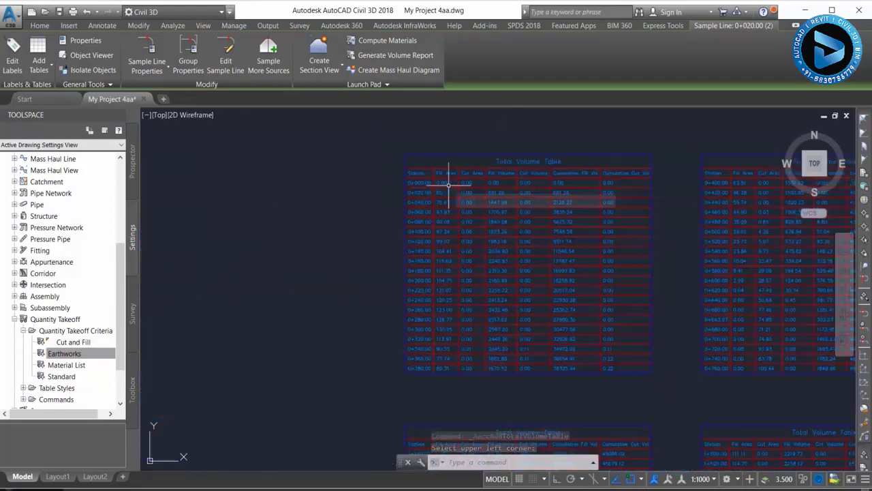
scroll(449, 184, up, 4)
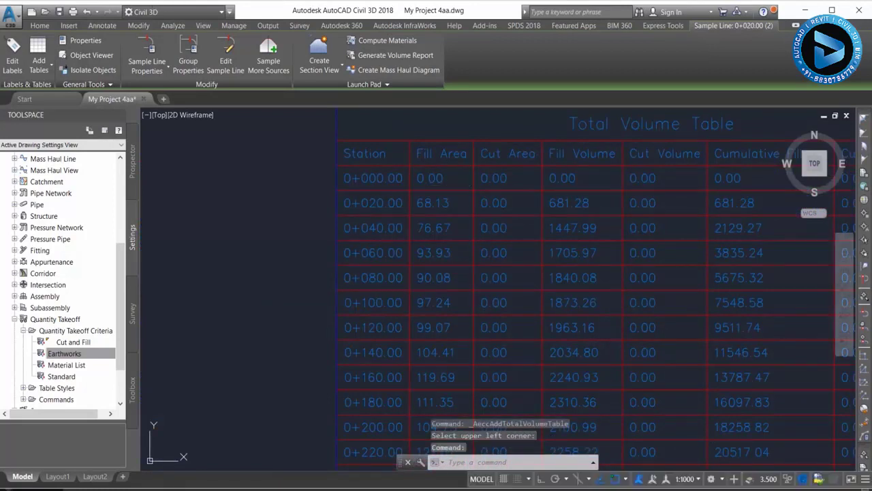
scroll(209, 210, down, 4)
scroll(507, 218, up, 4)
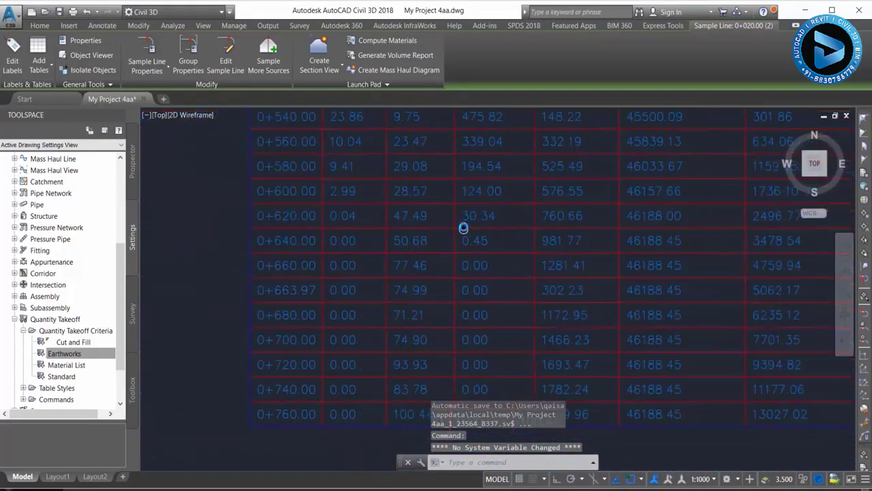
middle_drag(590, 234, 464, 227)
middle_drag(522, 249, 517, 240)
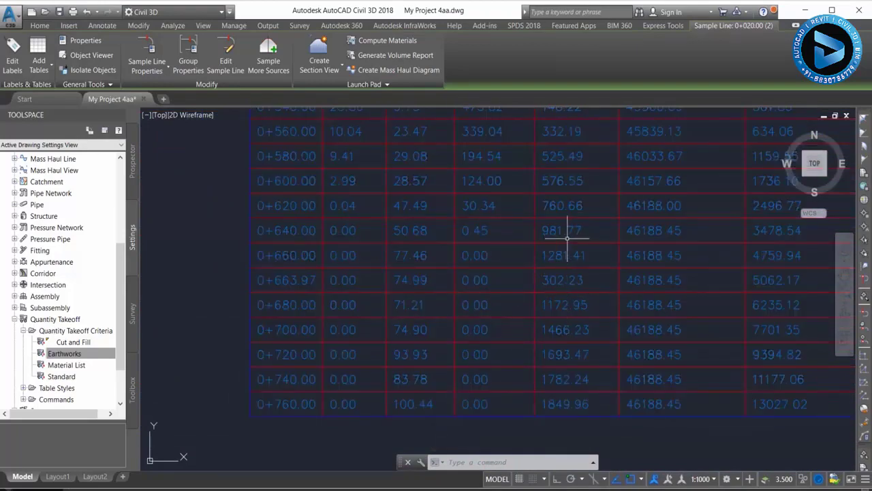
scroll(579, 278, down, 5)
scroll(581, 144, up, 5)
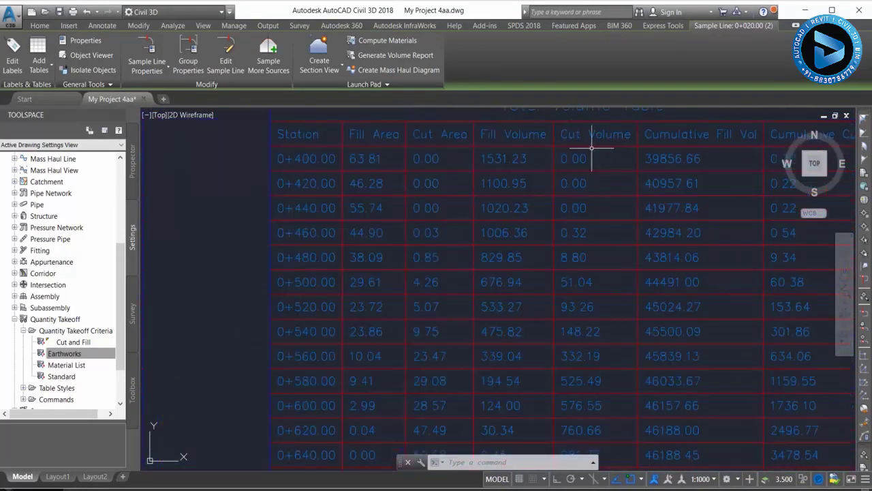
scroll(419, 169, down, 2)
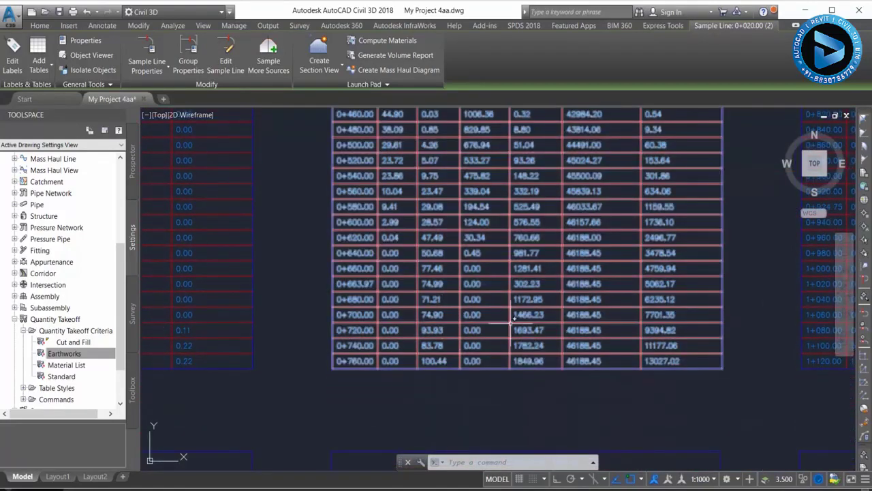
scroll(522, 300, down, 3)
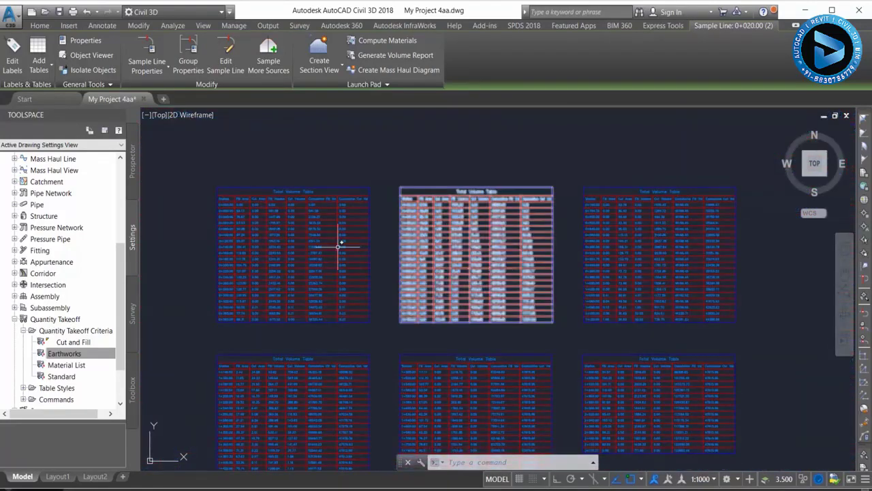
scroll(533, 232, down, 3)
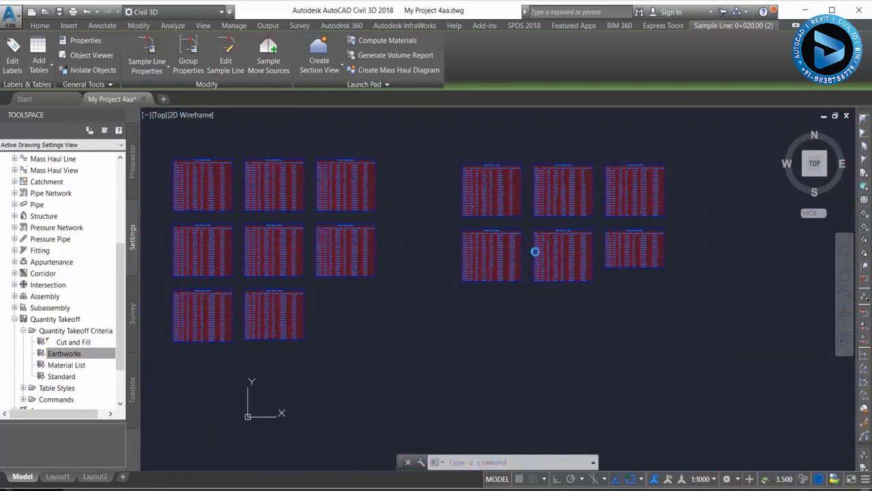
middle_drag(395, 186, 454, 195)
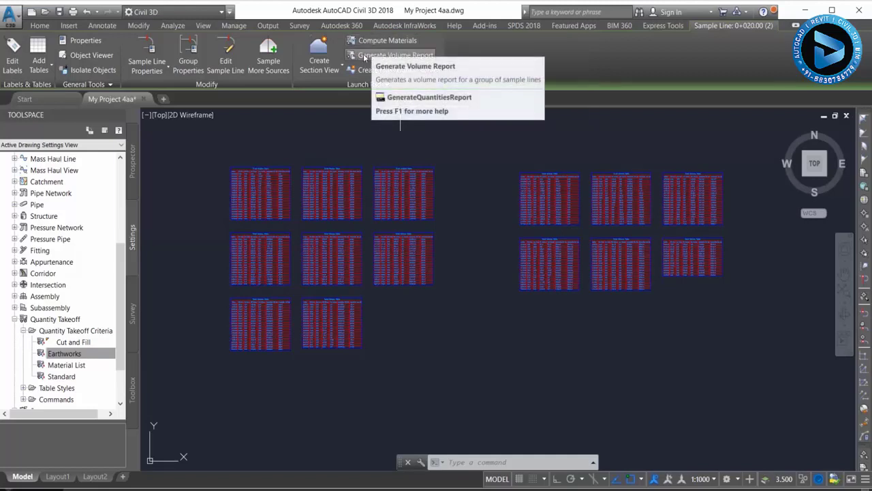
Generate a volume report for Main Road's Sample 1 group using the earthwork style sheet.
click(365, 57)
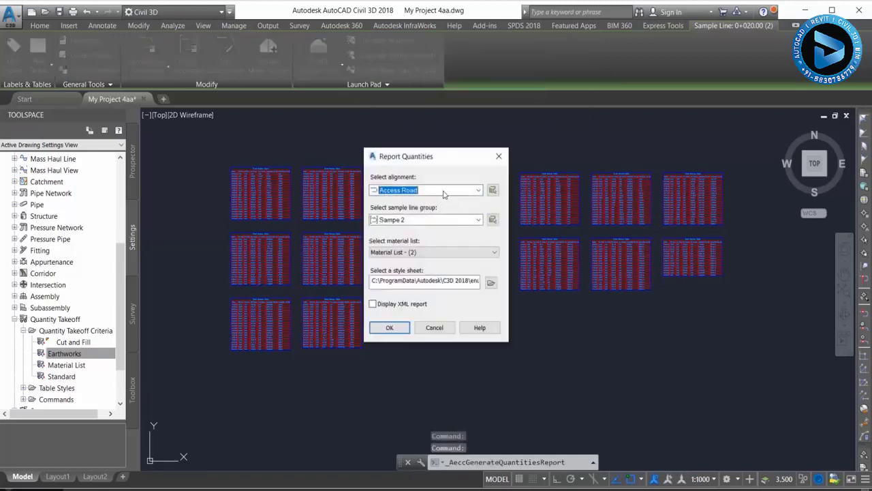
click(443, 193)
click(411, 206)
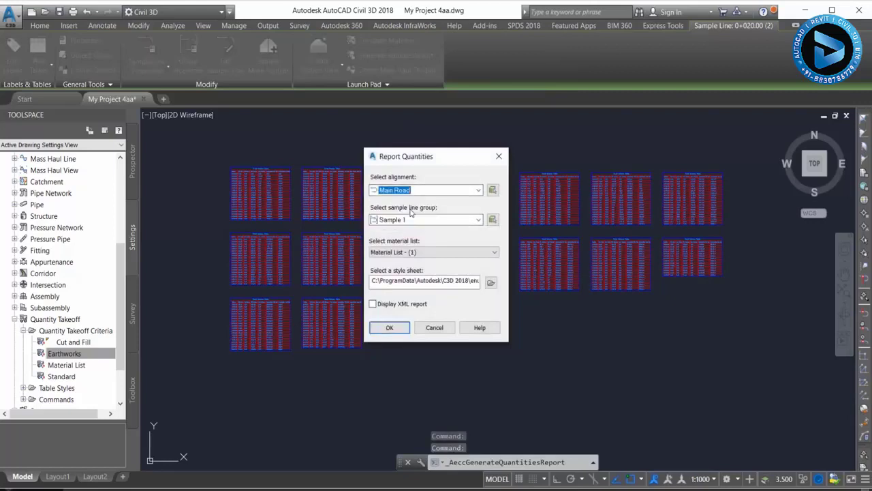
click(411, 219)
click(411, 225)
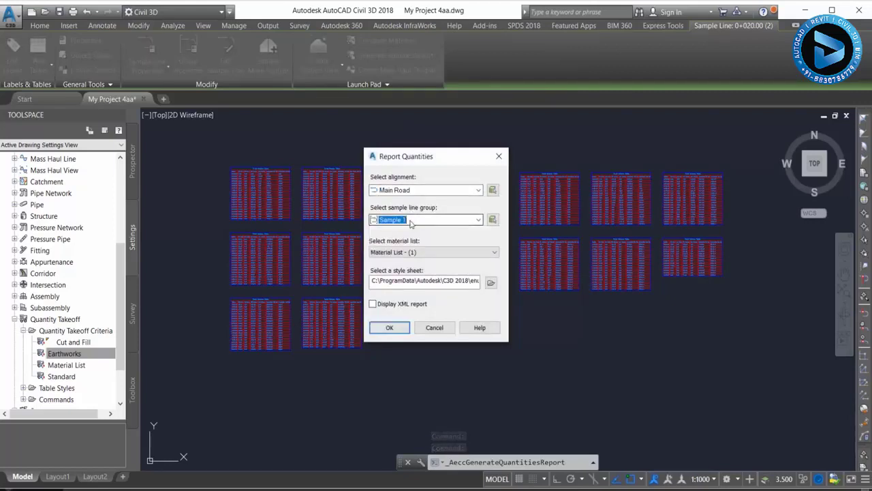
click(491, 282)
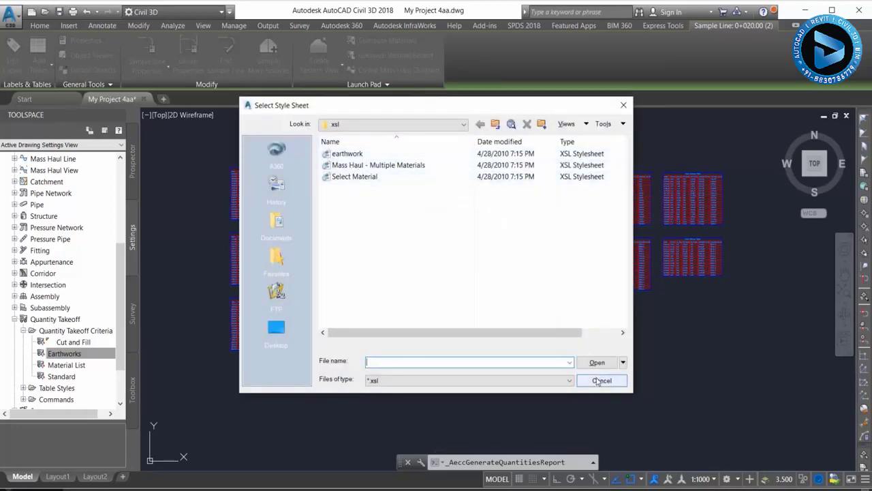
double_click(348, 153)
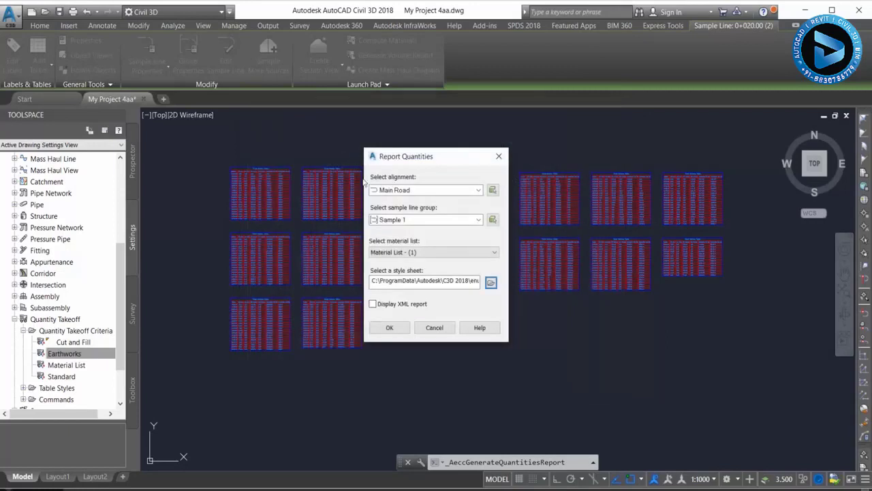
click(389, 327)
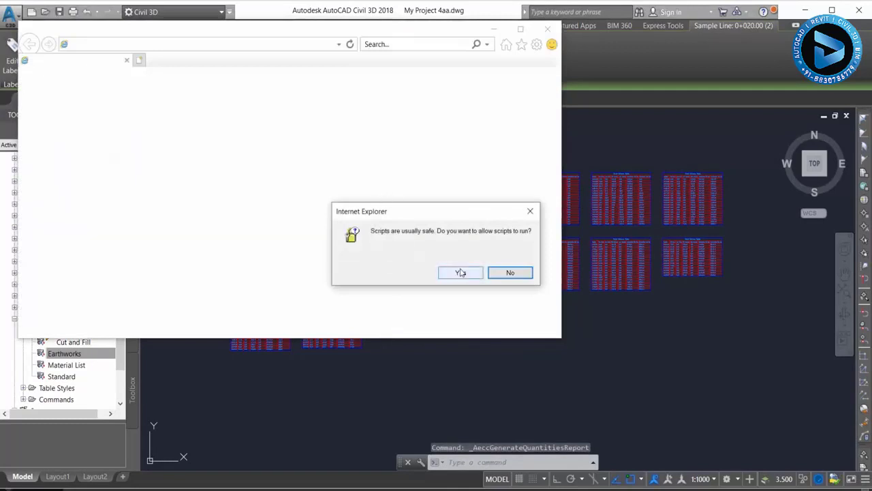
Allow the report's scripts and add-on, then view the maximized Quantities Report page.
click(460, 272)
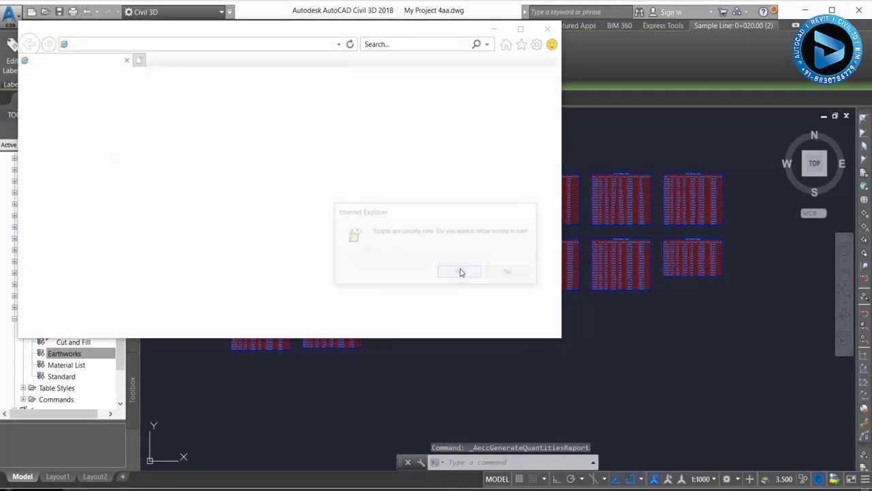
click(460, 272)
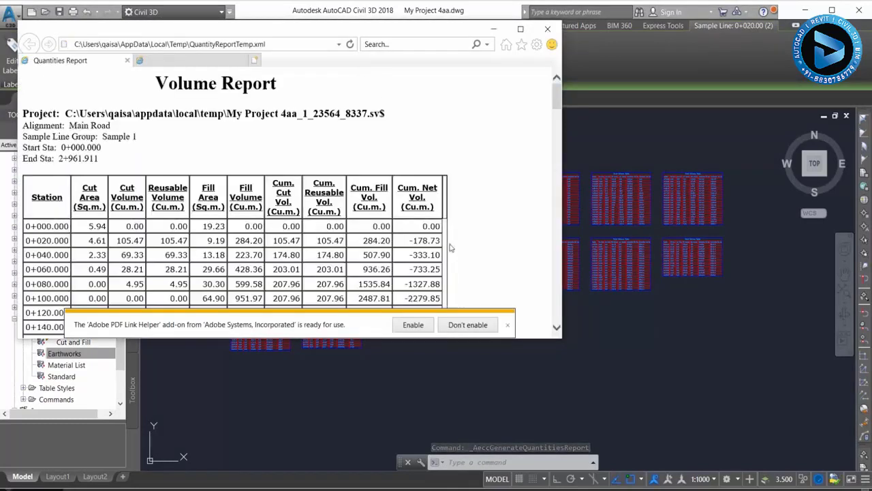
click(412, 325)
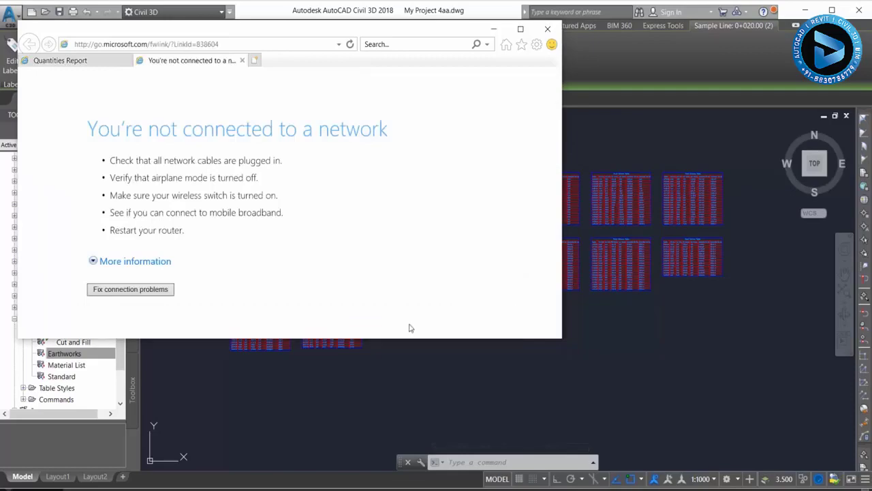
click(102, 60)
click(520, 29)
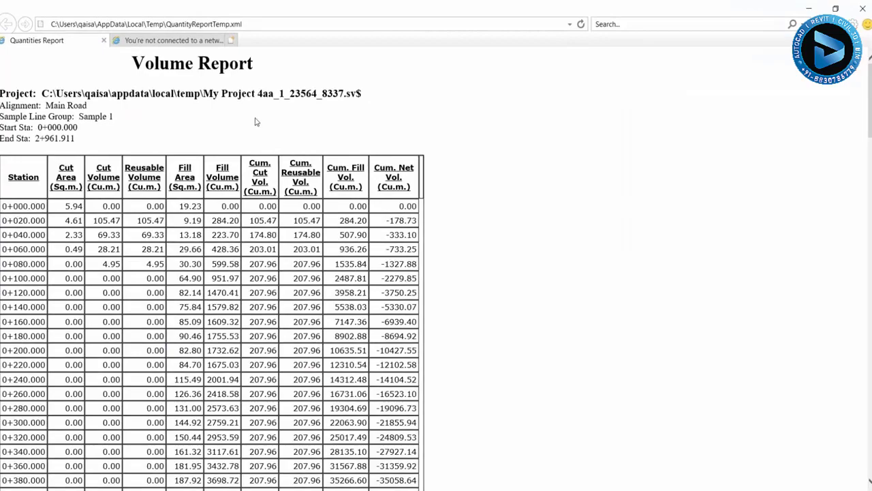
scroll(256, 122, down, 2)
scroll(266, 136, down, 1)
scroll(276, 156, down, 6)
scroll(285, 174, down, 8)
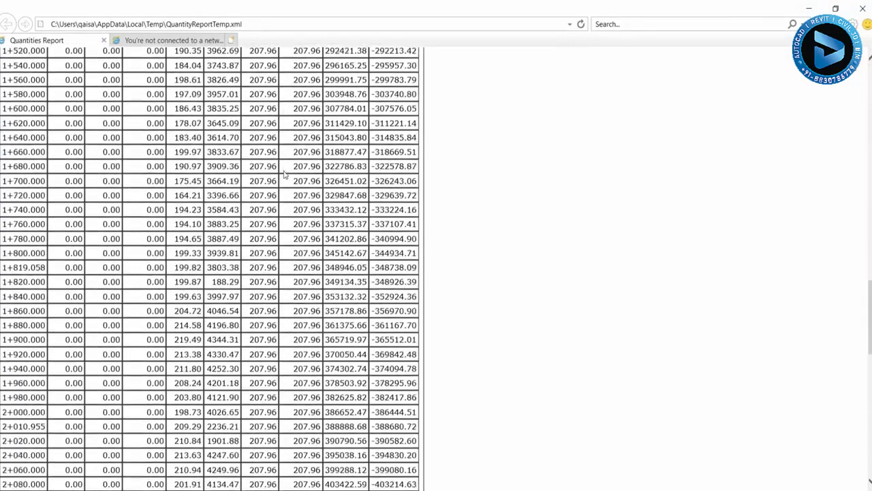
scroll(285, 175, down, 10)
scroll(266, 225, down, 1)
Export the quantities report table to Microsoft Excel, accepting the warning.
right_click(216, 193)
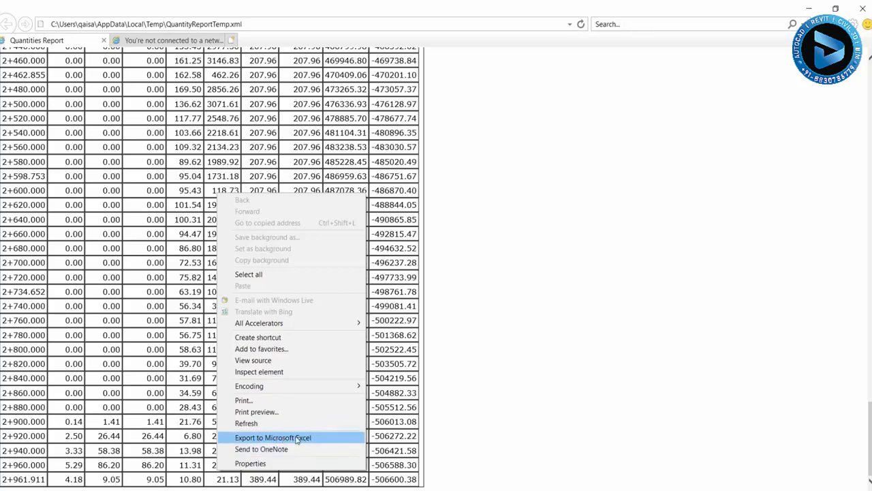
click(297, 440)
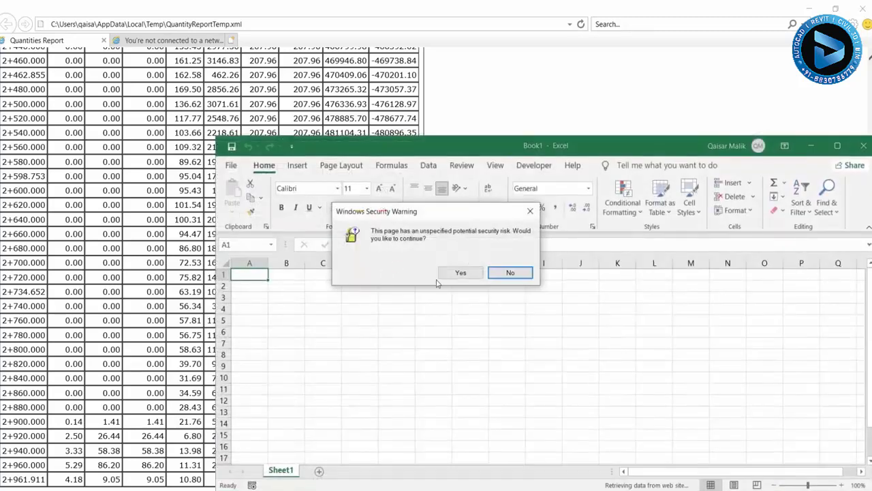
click(455, 274)
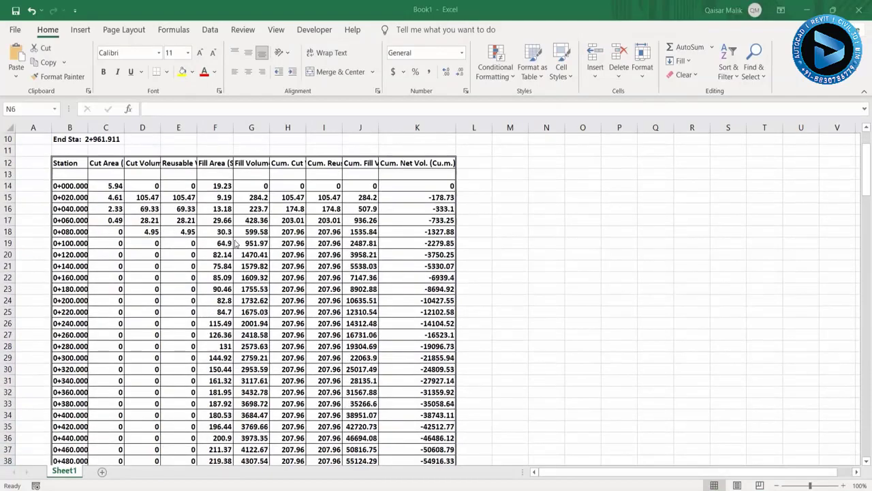
Scroll through the exported volume report in Excel Book1 to check its rows.
scroll(237, 242, down, 3)
scroll(238, 240, down, 5)
scroll(240, 238, down, 17)
scroll(241, 237, down, 4)
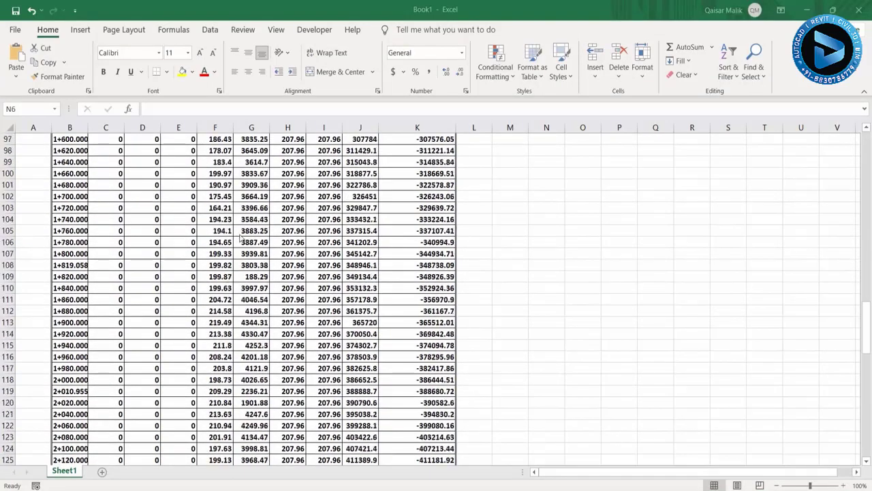
scroll(240, 237, down, 8)
scroll(240, 237, down, 10)
scroll(240, 237, down, 3)
scroll(240, 236, up, 13)
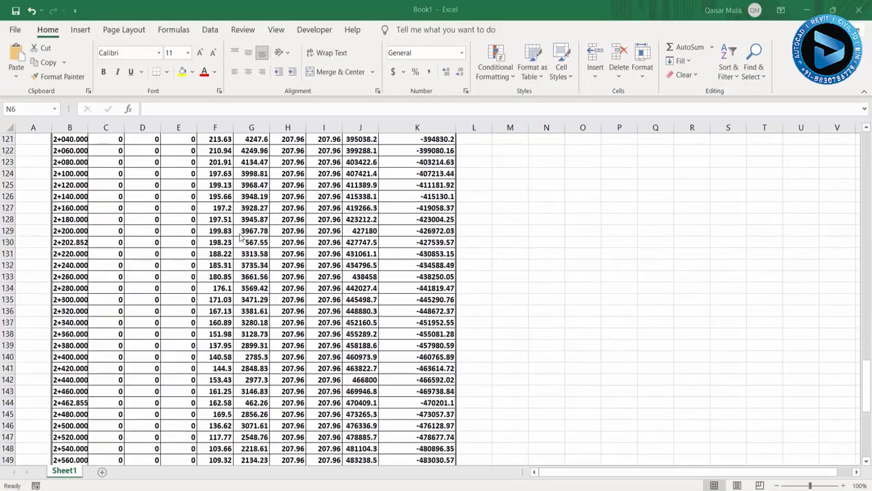
scroll(240, 237, up, 14)
scroll(240, 237, up, 9)
scroll(239, 237, up, 15)
scroll(240, 237, up, 2)
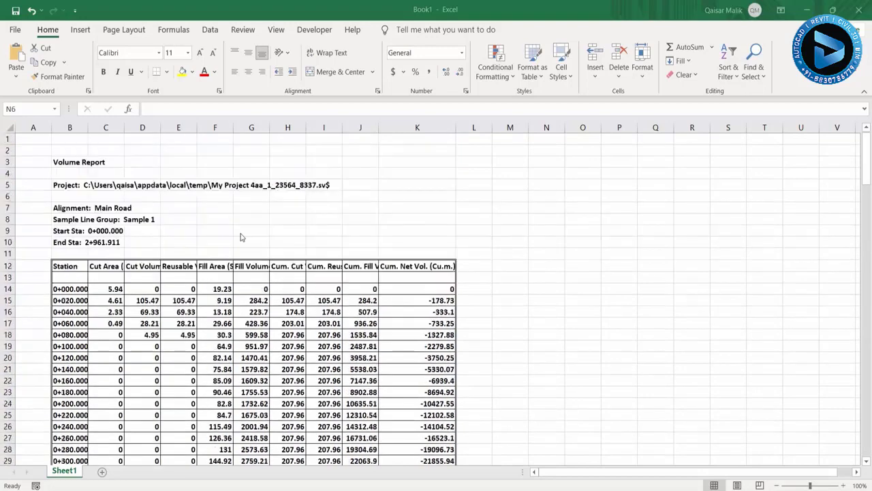
scroll(497, 222, down, 2)
scroll(558, 239, down, 4)
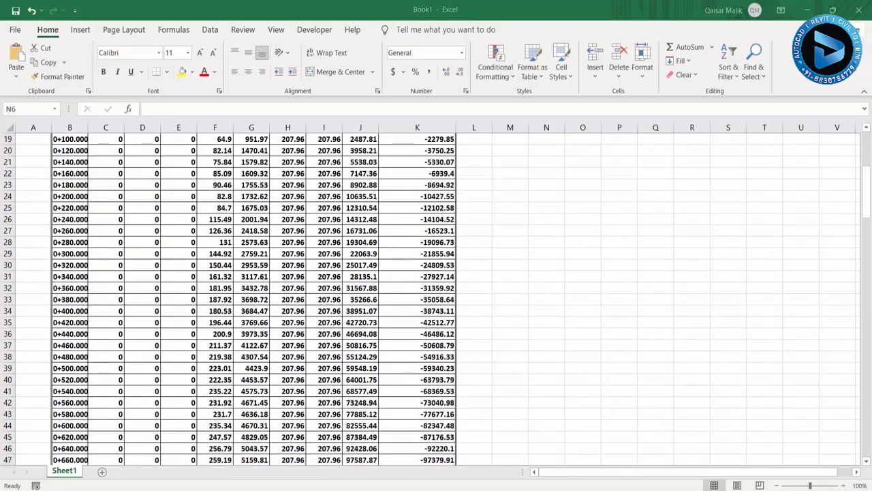
scroll(552, 293, up, 5)
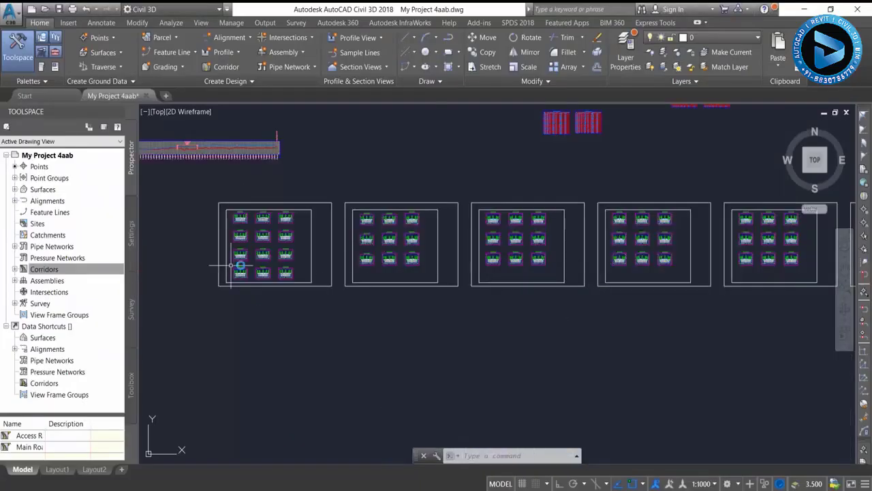
Frame the section view groups and open the Section Views dropdown on the Home tab.
middle_drag(241, 255, 357, 253)
scroll(361, 252, up, 4)
scroll(409, 228, up, 1)
scroll(453, 214, up, 2)
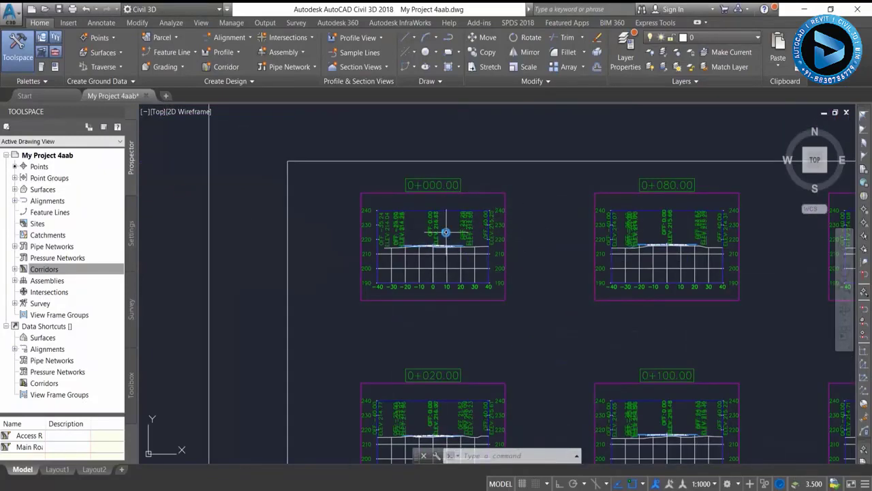
scroll(446, 232, down, 5)
scroll(445, 232, down, 3)
scroll(443, 231, down, 2)
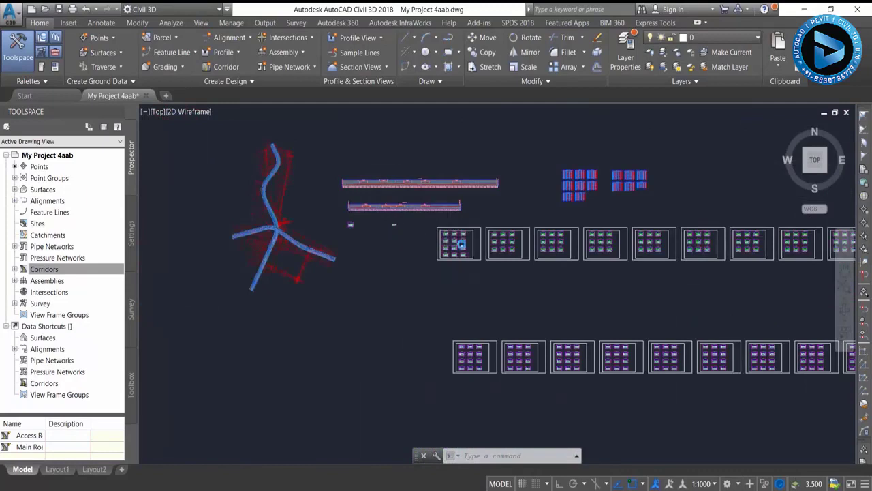
scroll(450, 238, up, 2)
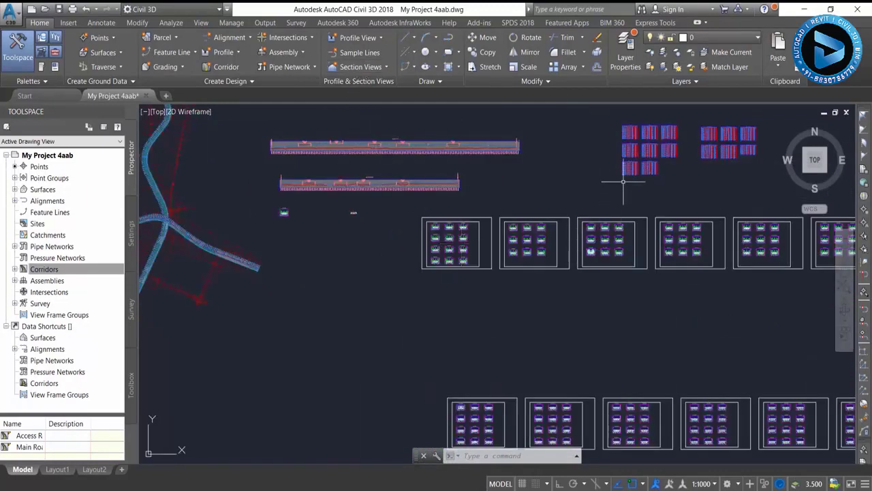
middle_drag(561, 152, 551, 172)
click(352, 67)
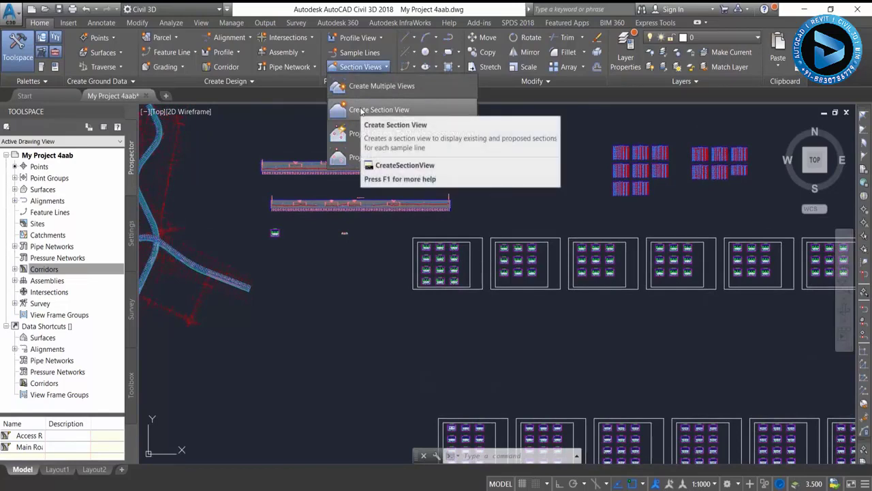
Start a Main Road section view at sample line 0+300.00, keeping the default offset and elevation ranges.
click(361, 110)
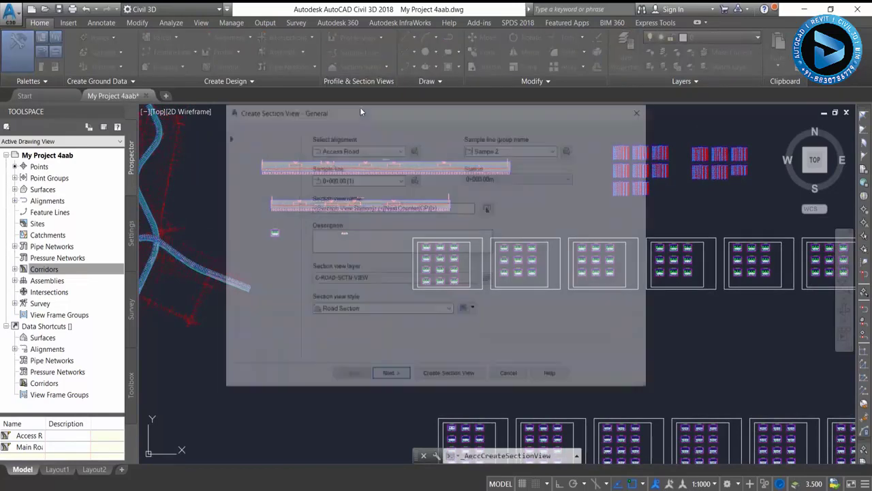
click(354, 148)
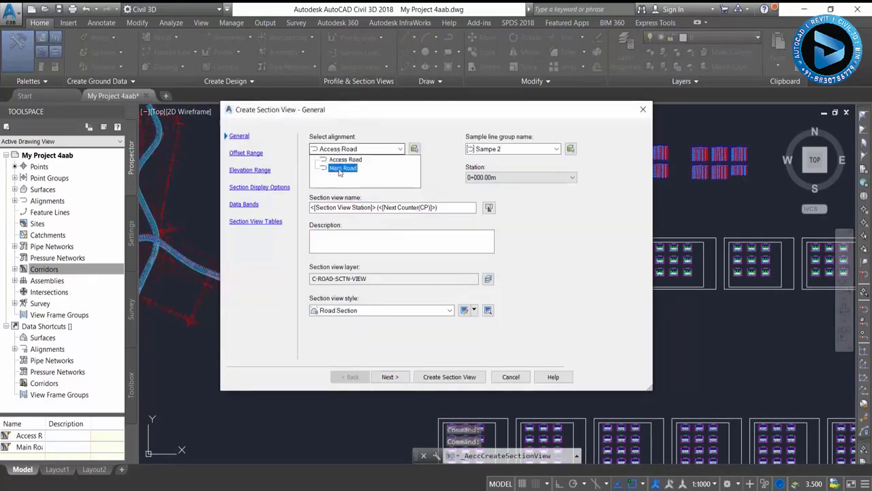
click(340, 168)
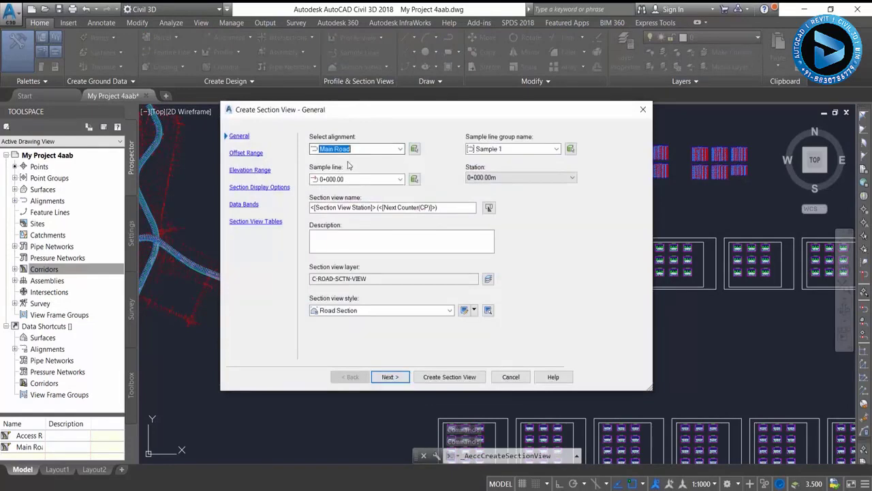
click(351, 181)
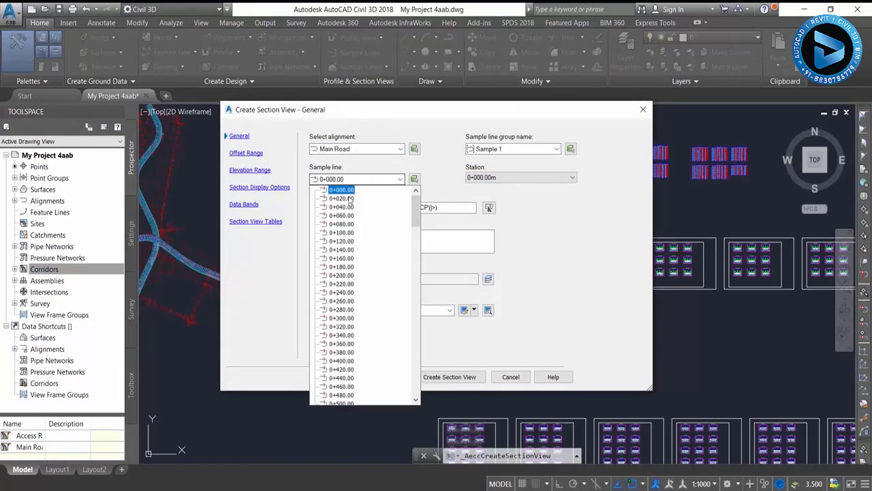
click(344, 317)
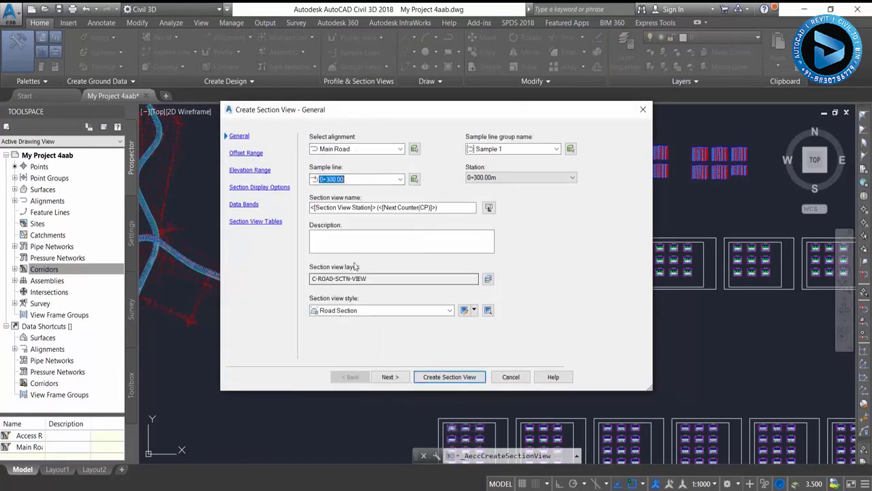
click(396, 377)
click(398, 377)
click(398, 377)
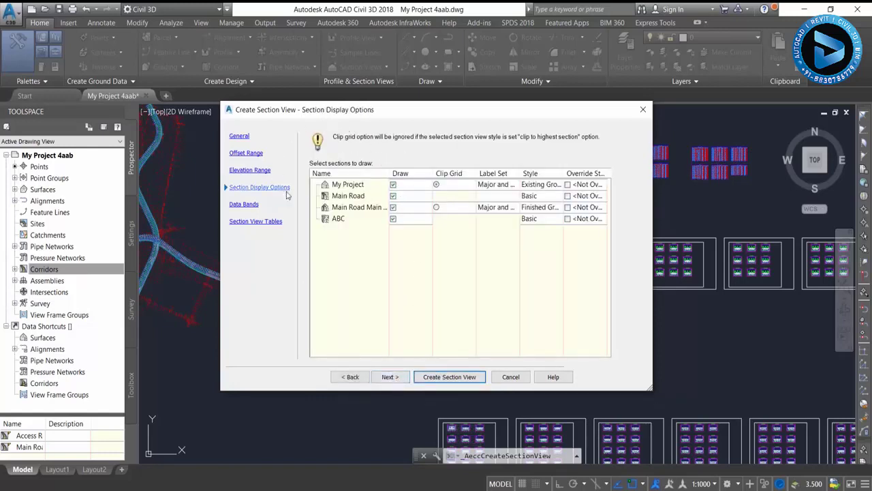
Select the ABC section and add a Total Volume table in Basic style.
click(337, 218)
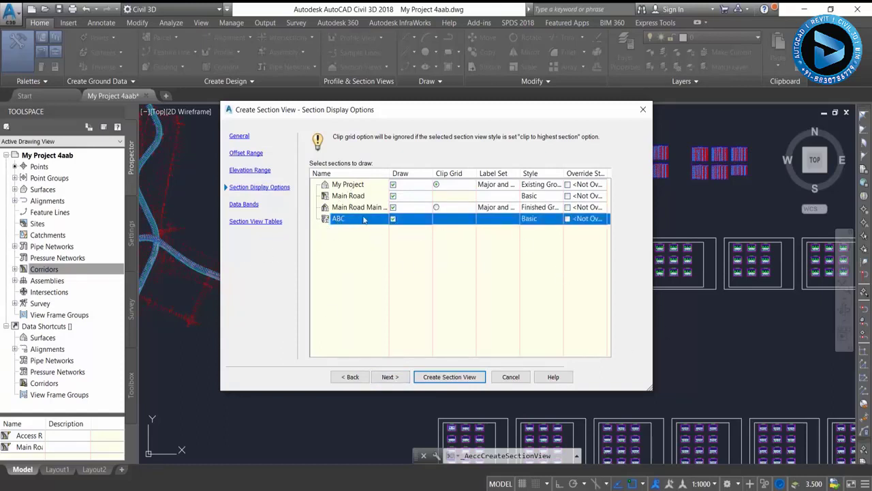
click(388, 378)
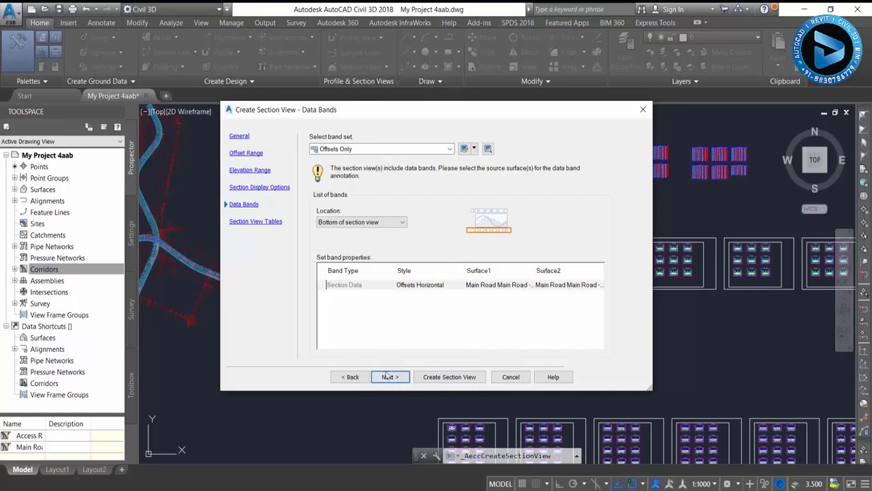
click(387, 377)
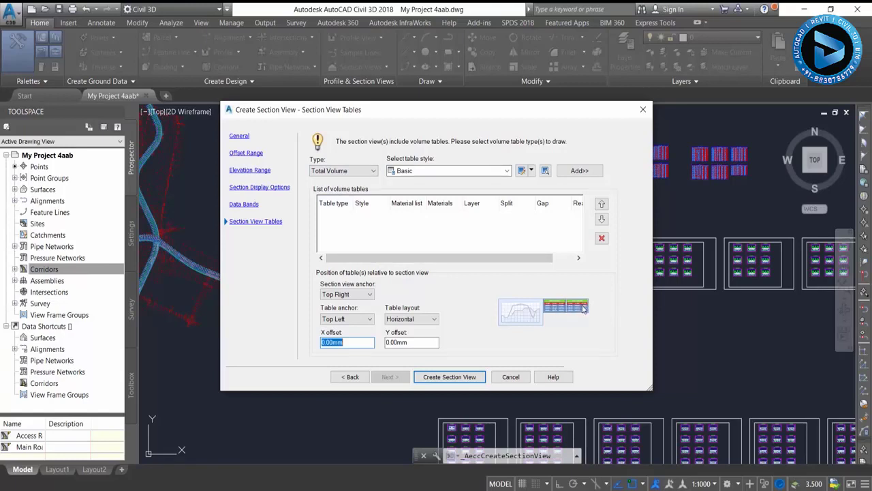
click(346, 174)
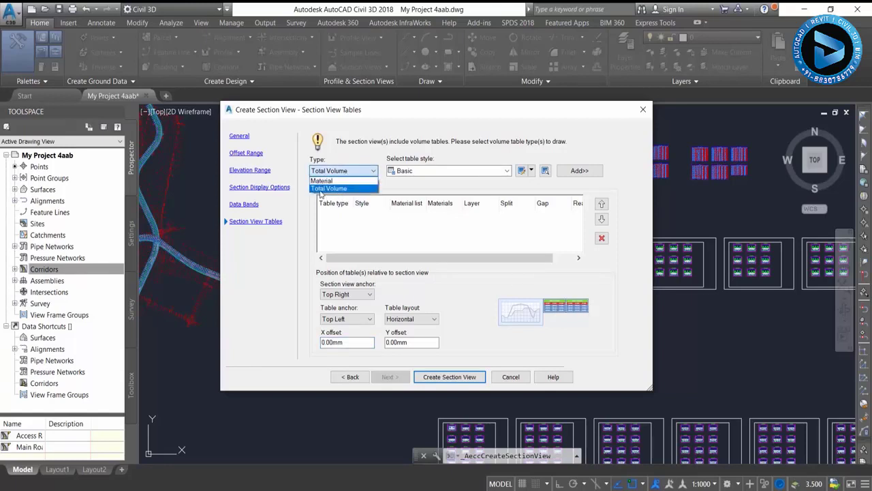
click(332, 189)
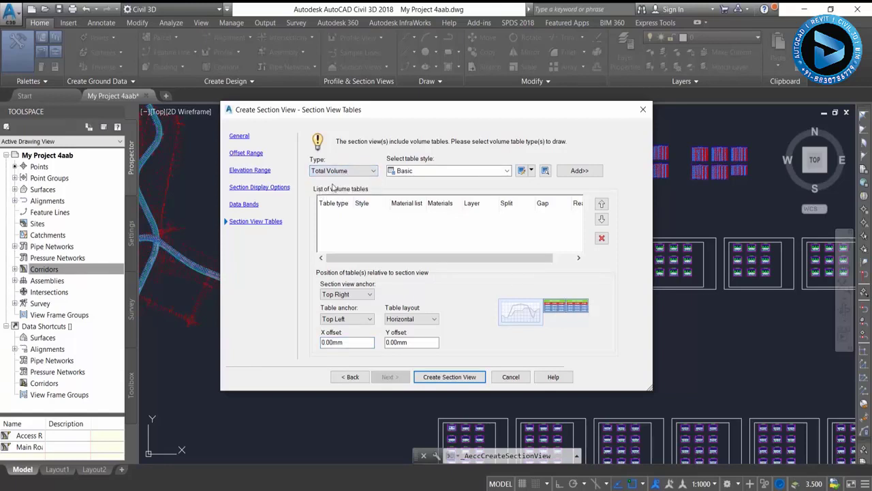
click(579, 170)
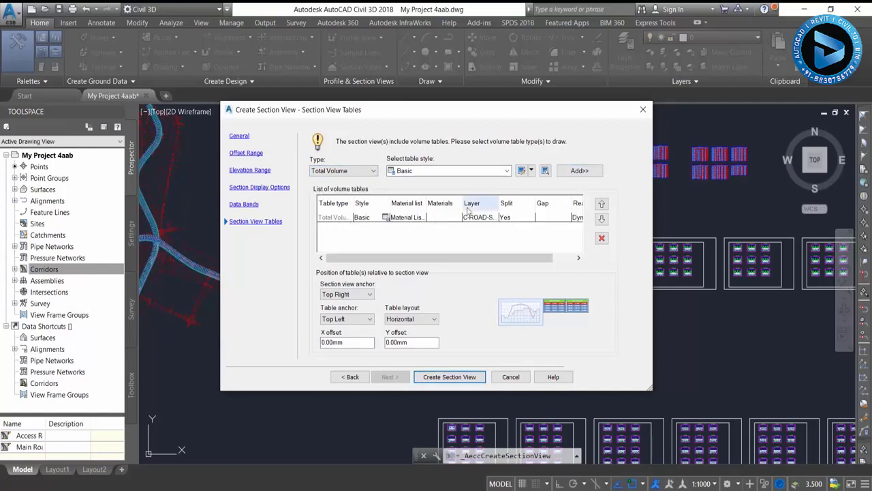
drag(457, 259, 478, 259)
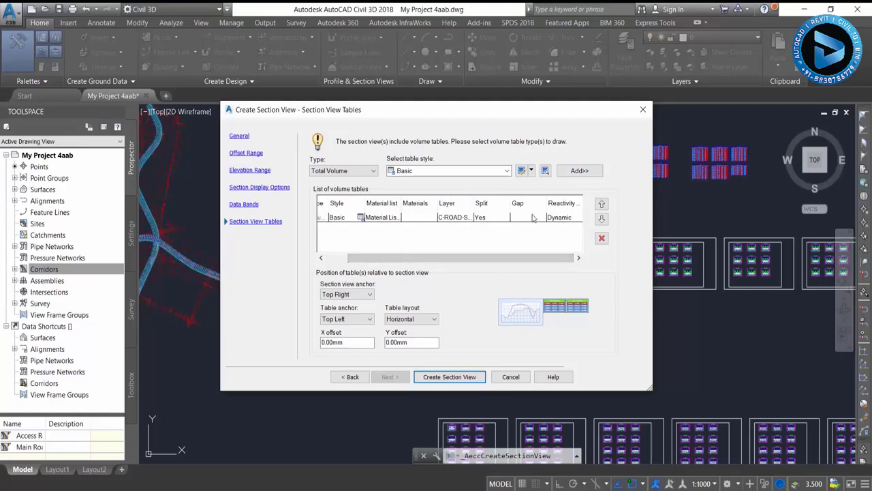
Place the 0+300.00 section view in empty space and zoom to check its Total Volume table.
click(430, 376)
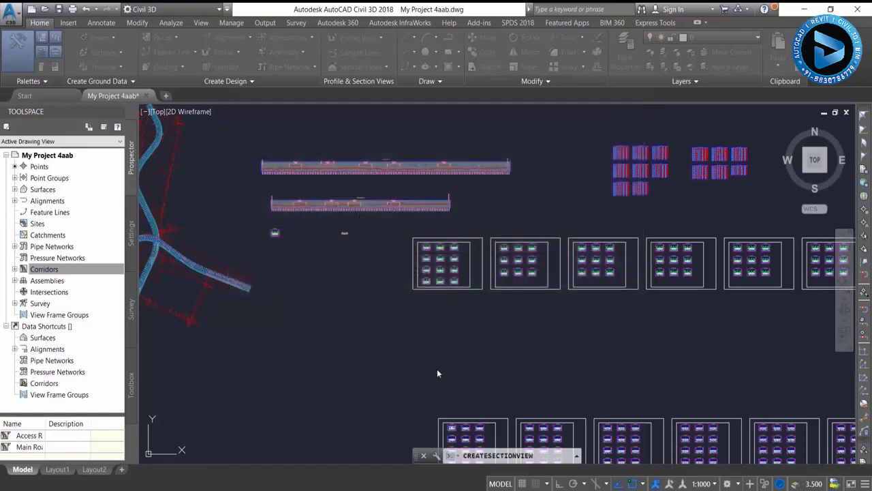
scroll(361, 262, up, 3)
scroll(352, 258, up, 2)
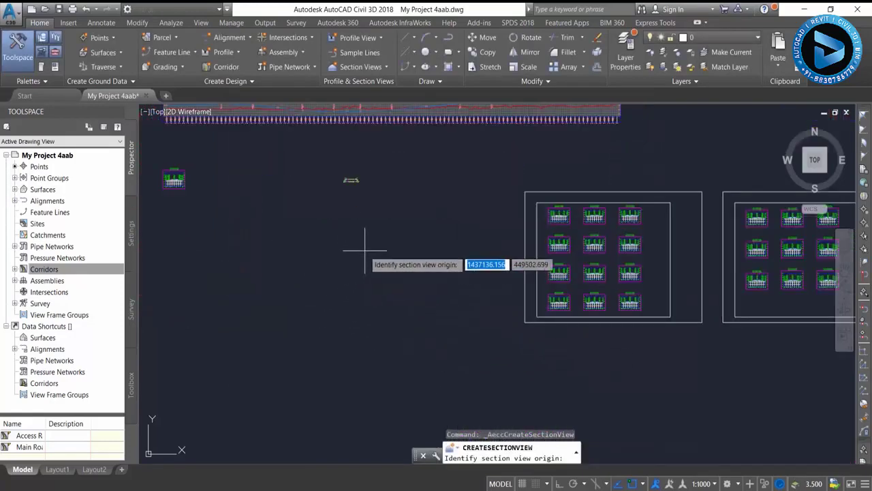
click(379, 250)
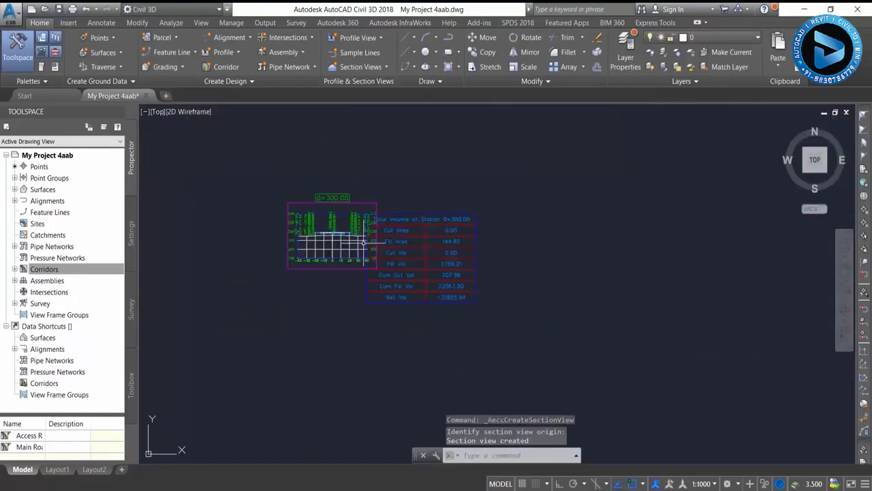
scroll(370, 230, up, 3)
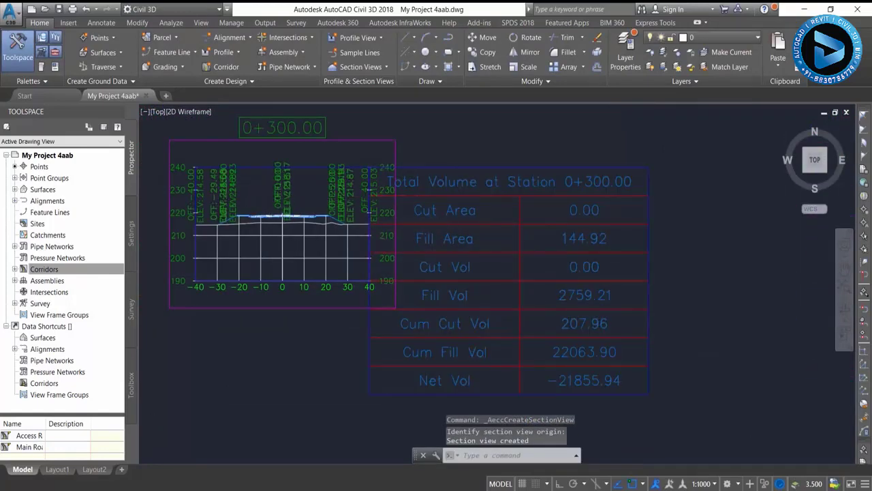
scroll(422, 218, up, 2)
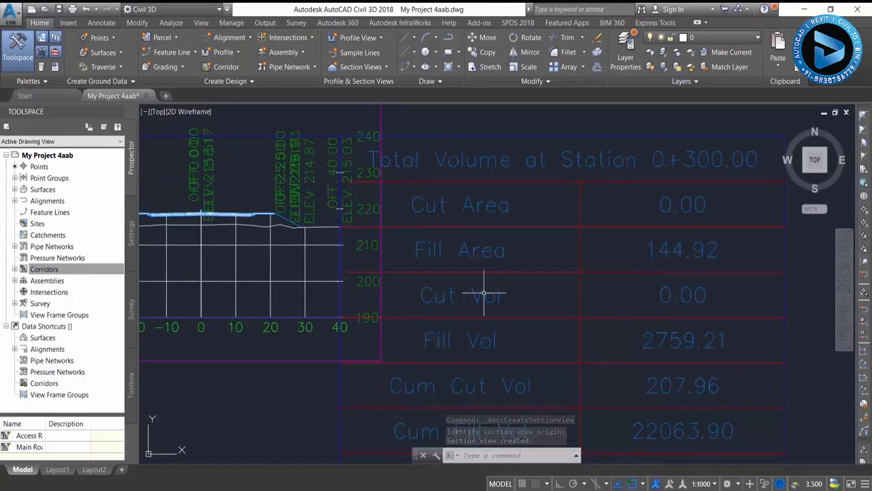
scroll(659, 304, down, 2)
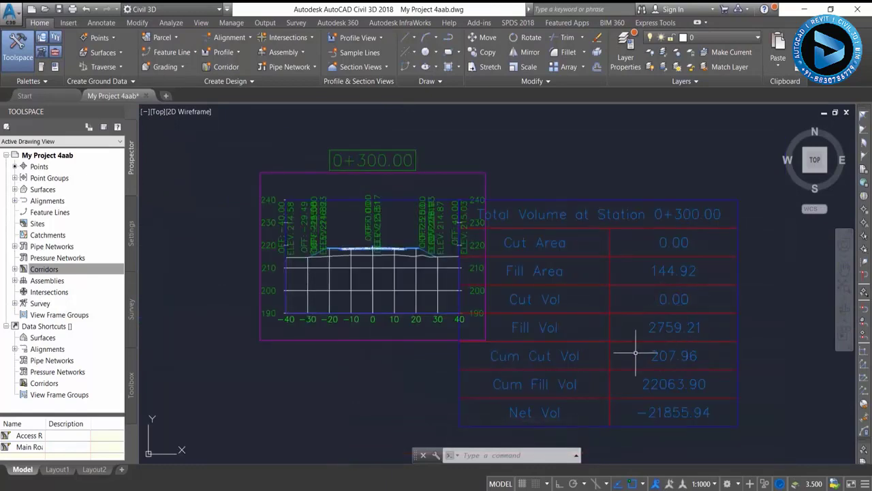
scroll(560, 282, down, 2)
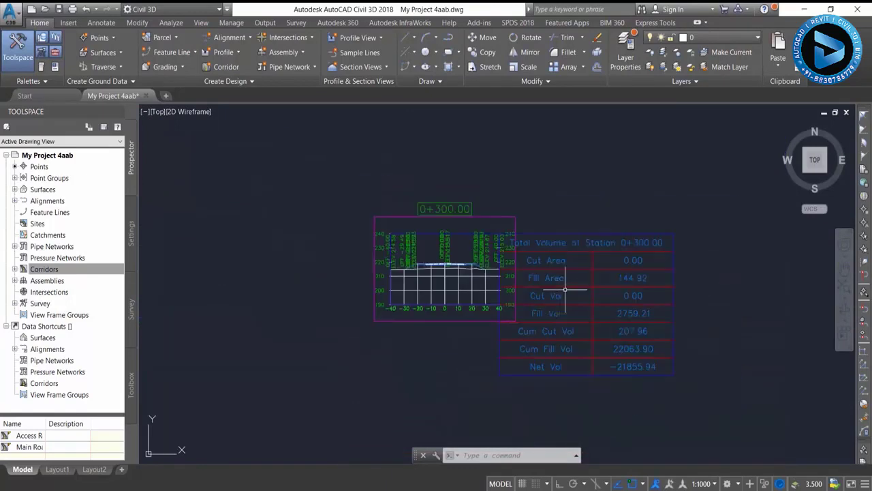
scroll(518, 265, down, 2)
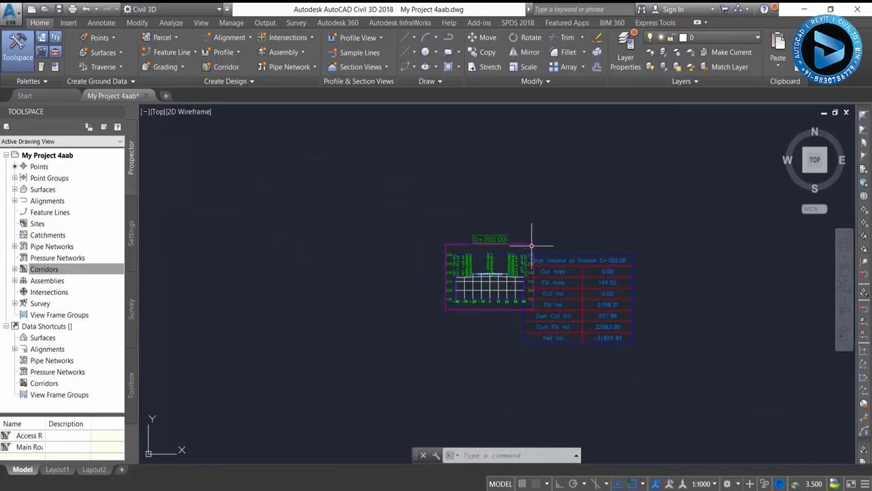
Open the 0+300.00 section view's properties and try a Middle Center section view anchor for the volume table.
click(491, 252)
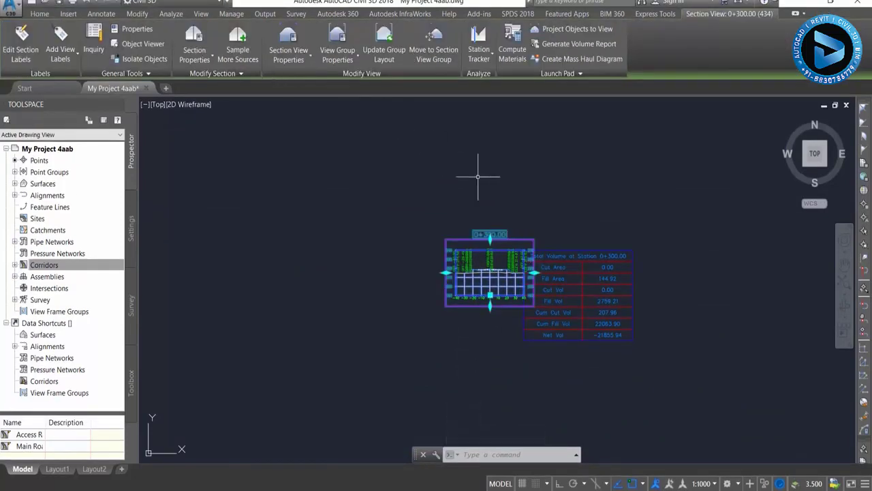
click(287, 60)
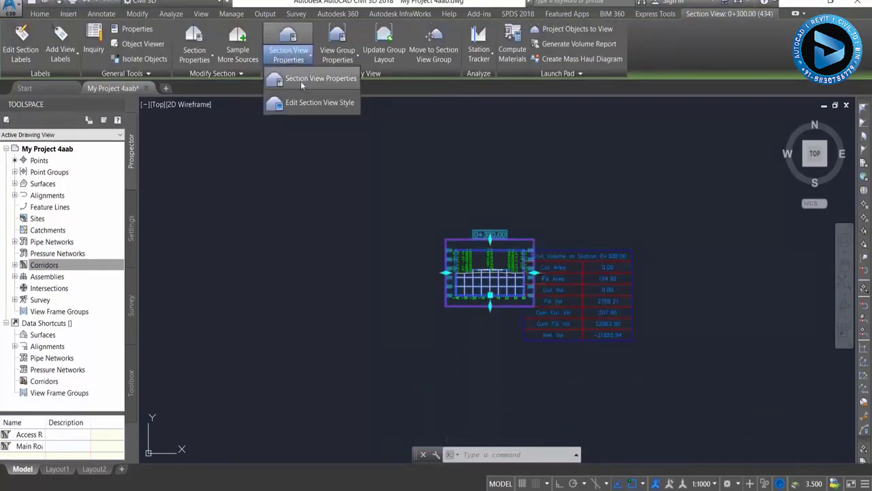
click(302, 80)
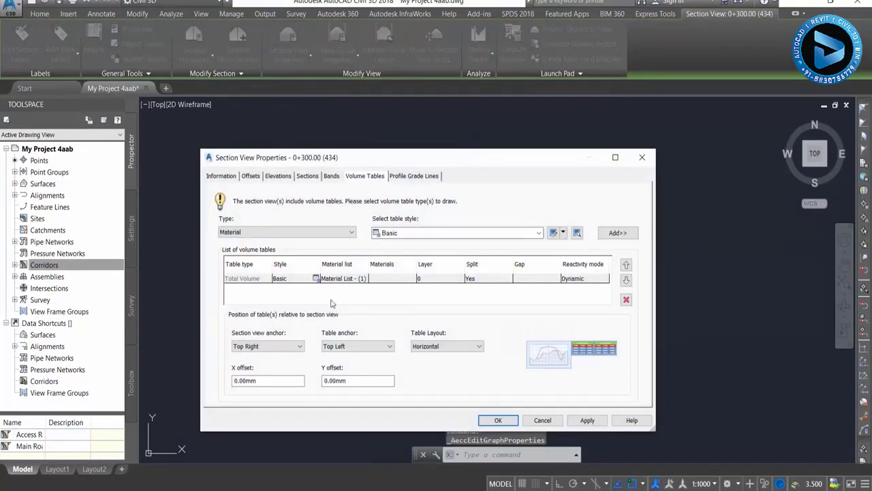
click(334, 177)
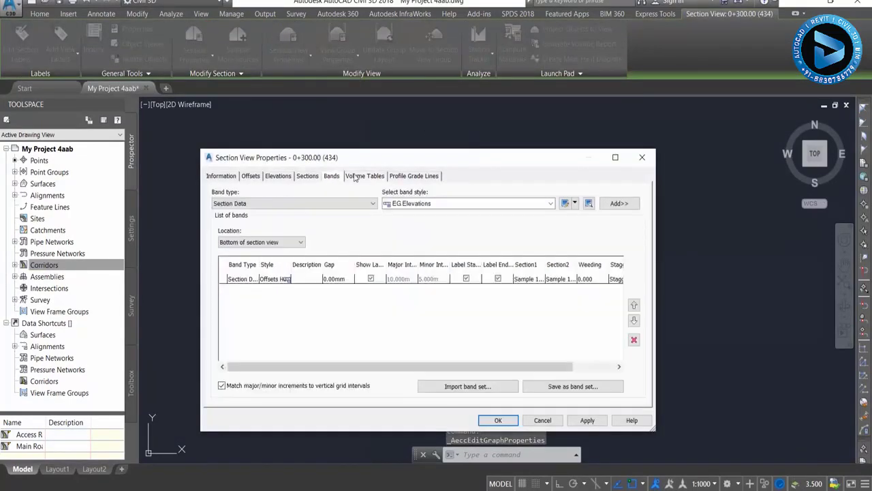
click(357, 176)
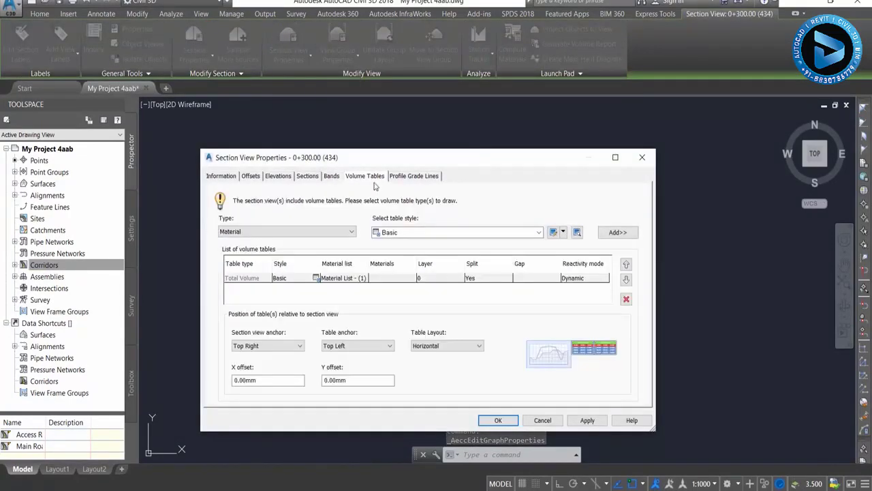
click(272, 346)
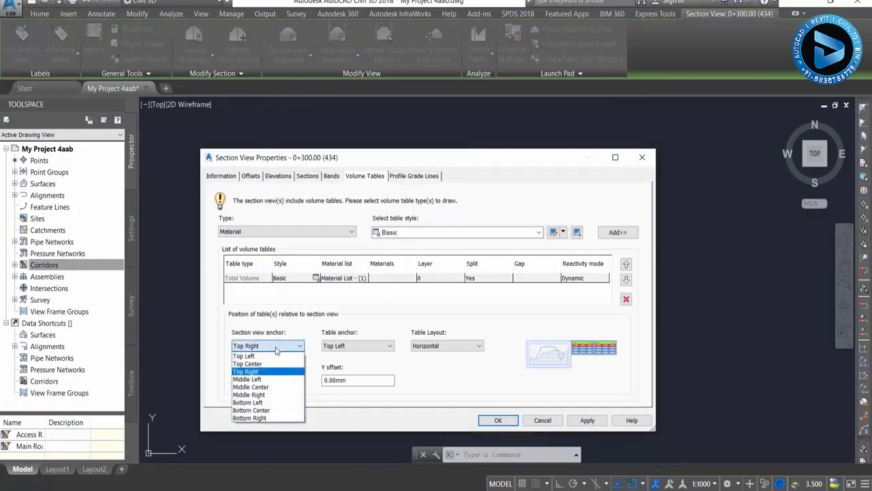
click(250, 387)
drag(499, 154, 334, 138)
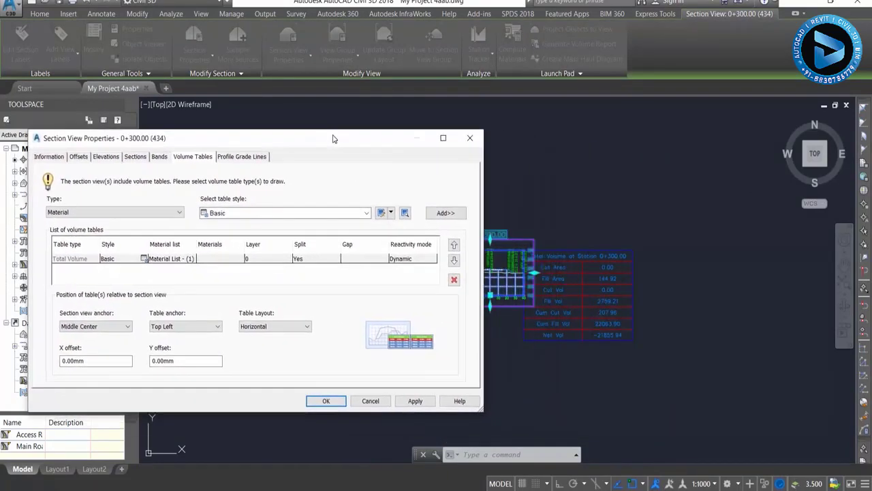
click(413, 401)
Try section view anchor Bottom Left with table anchors Bottom Left and Middle Center.
click(82, 331)
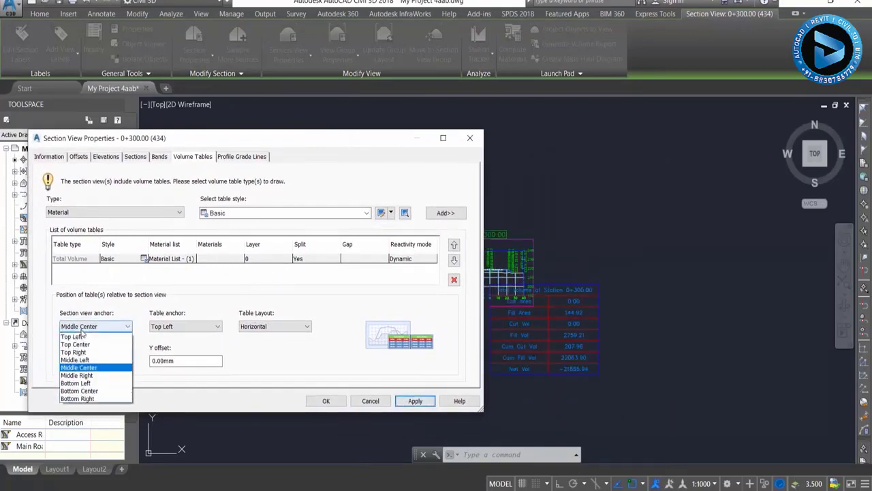
click(72, 383)
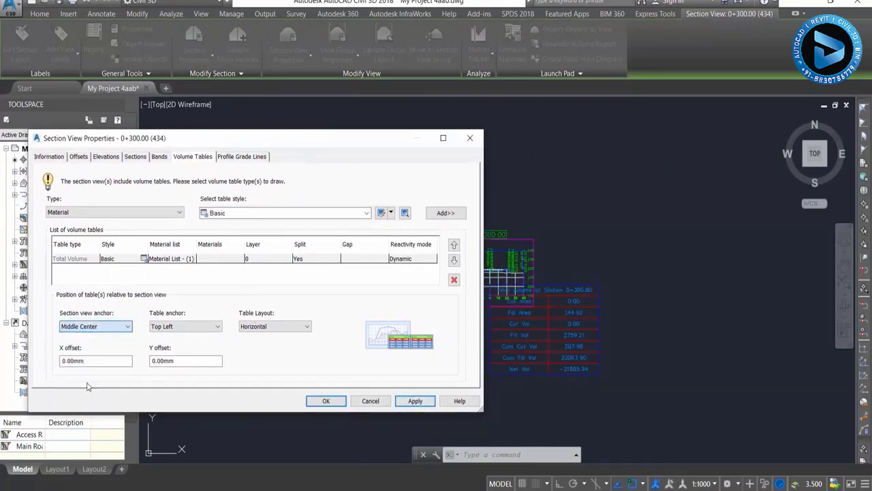
click(415, 401)
click(198, 327)
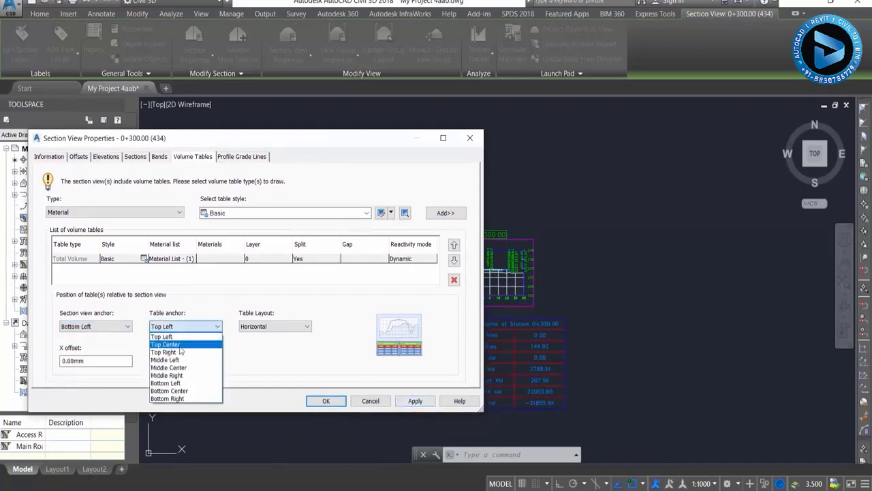
click(166, 383)
click(415, 400)
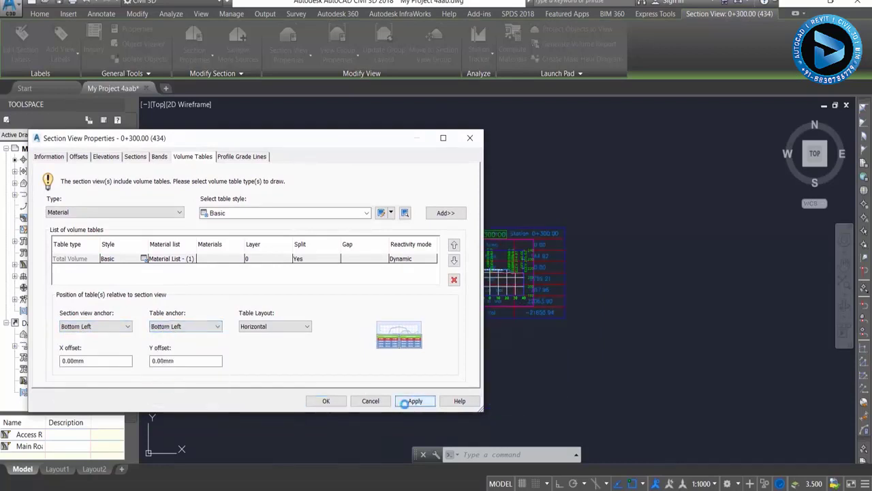
click(185, 326)
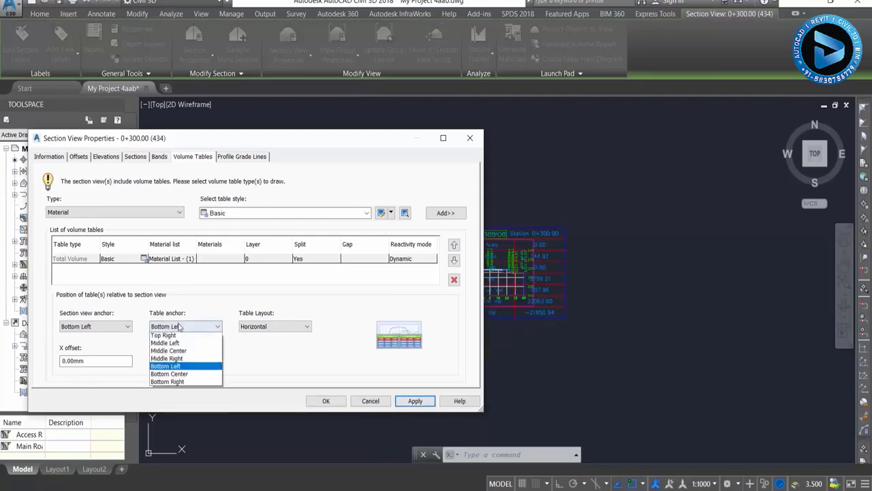
click(179, 370)
key(Up)
key(Up)
click(415, 401)
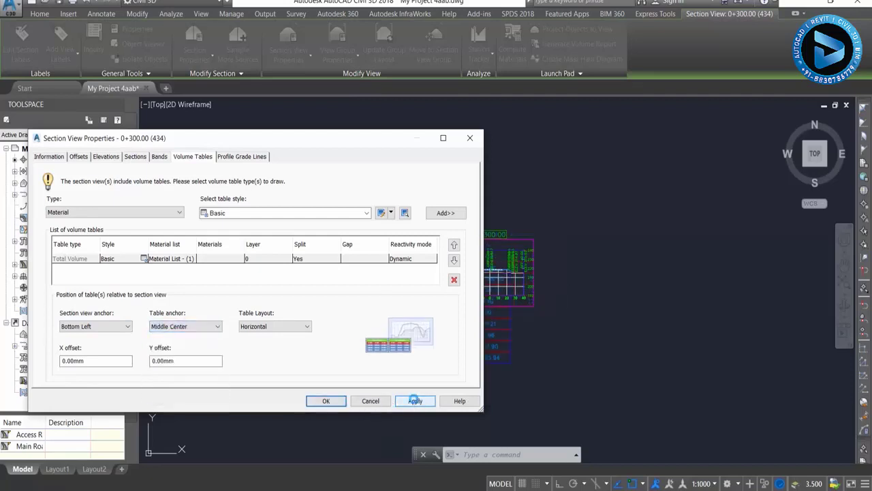
Settle on table anchor Top Left under section view anchor Bottom Left, Horizontal layout, and confirm.
click(169, 326)
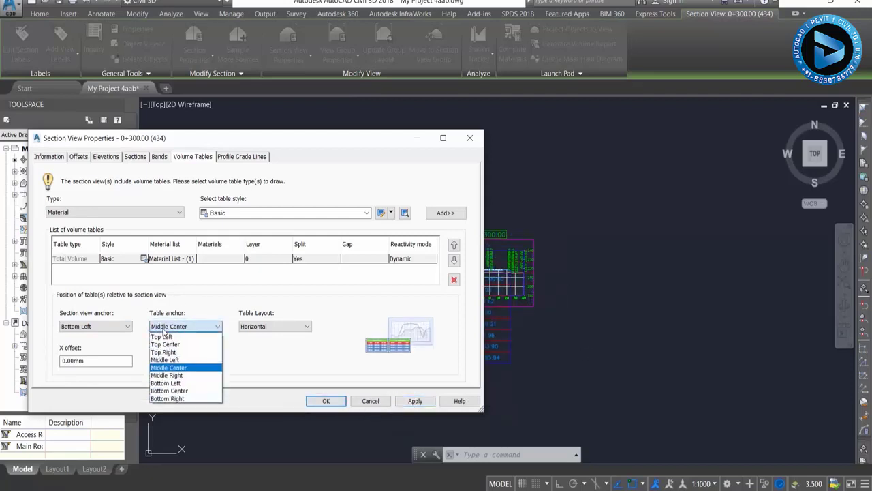
click(188, 337)
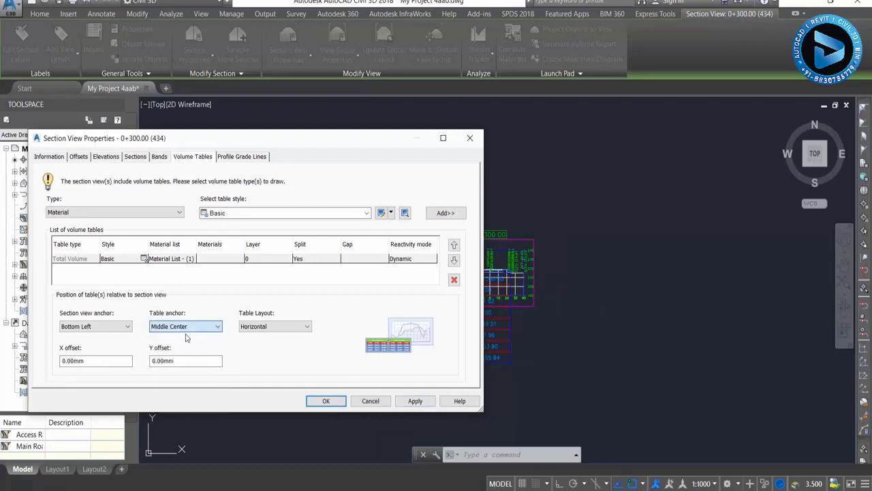
click(287, 329)
click(285, 329)
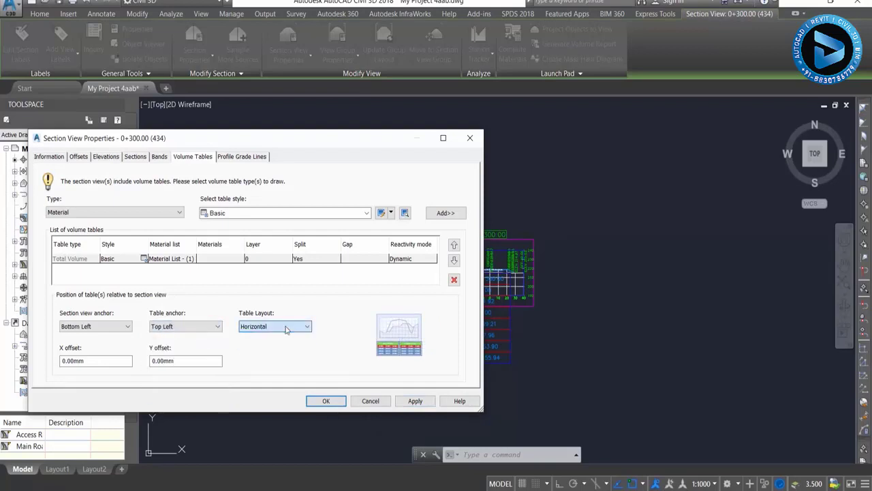
click(100, 330)
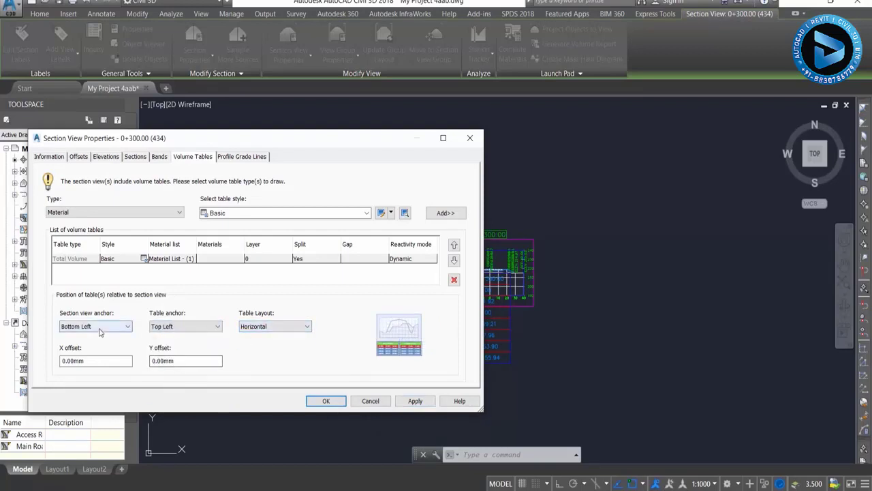
click(171, 329)
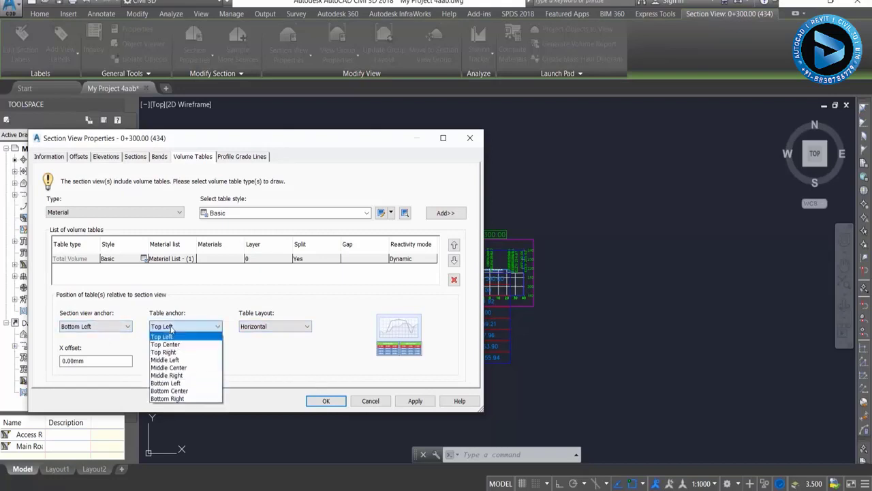
click(166, 383)
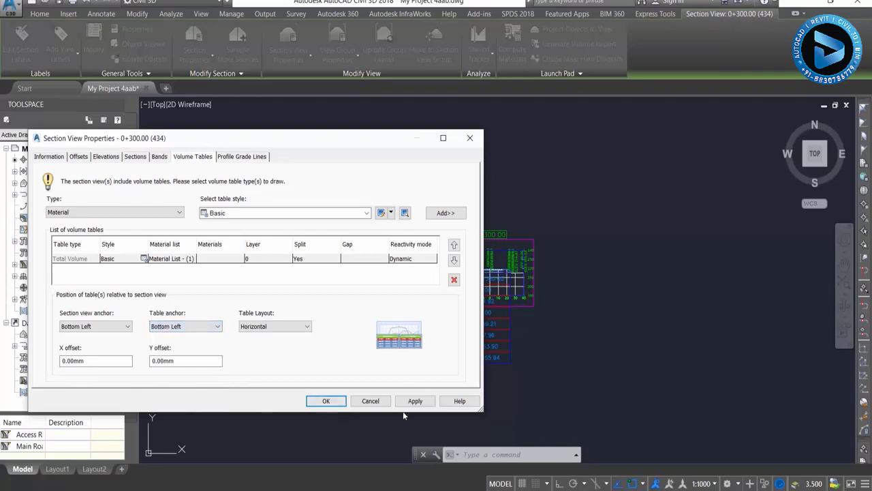
click(420, 402)
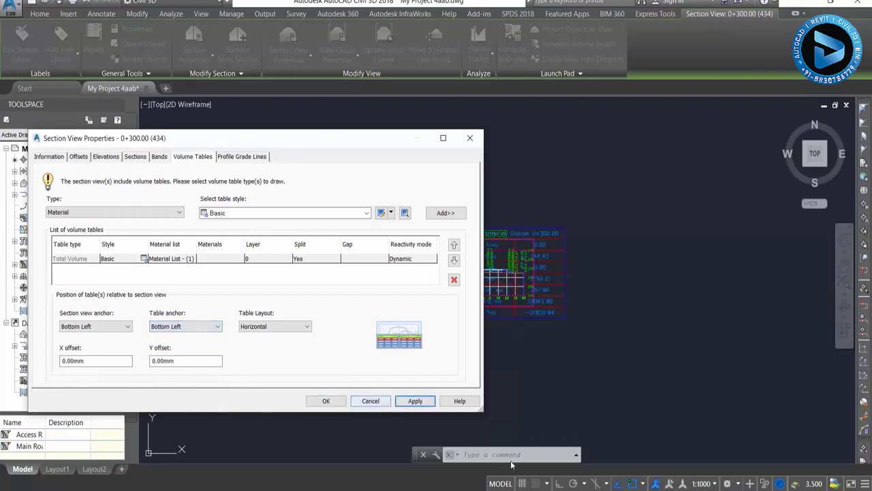
click(368, 401)
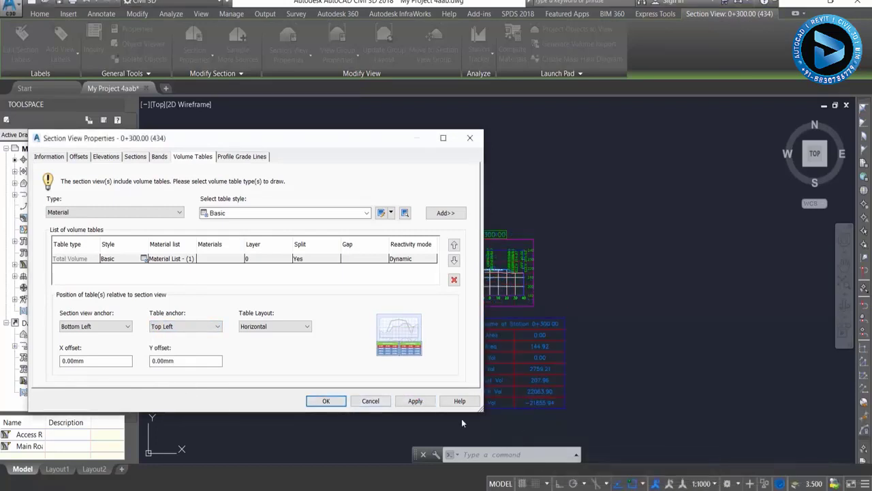
click(429, 405)
click(325, 401)
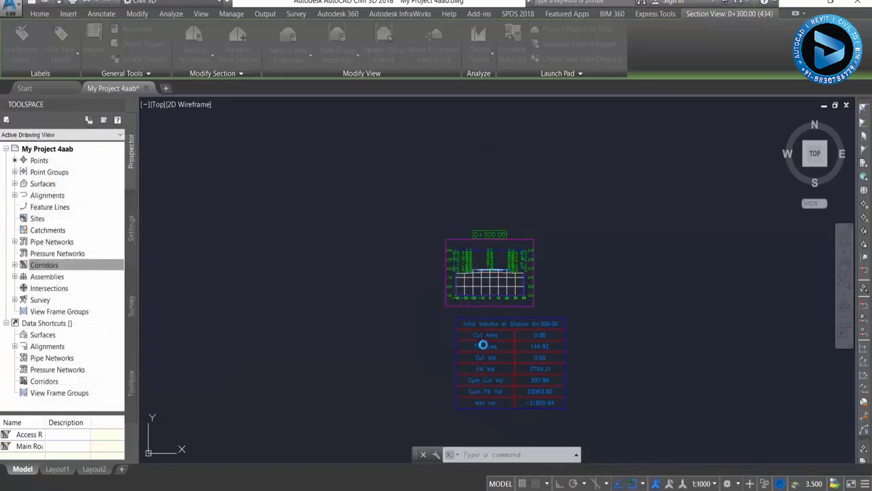
Zoom around the 0+300.00 section view and its volume table, then bring 0+020.00 and 0+100.00 into view.
scroll(490, 341, up, 3)
scroll(409, 270, down, 3)
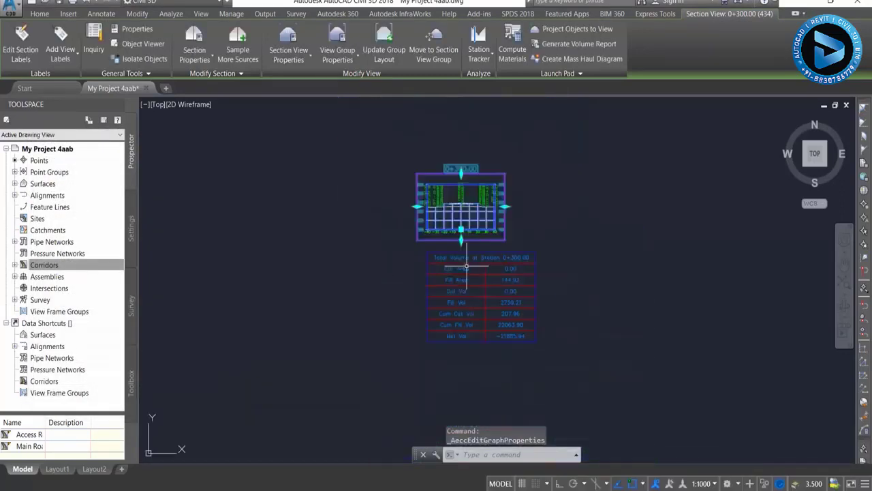
scroll(466, 269, up, 2)
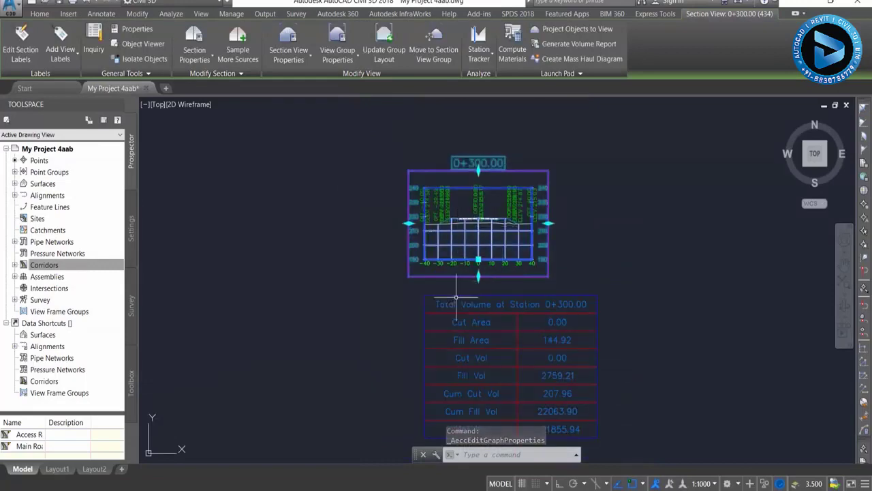
scroll(341, 245, down, 3)
scroll(340, 247, down, 2)
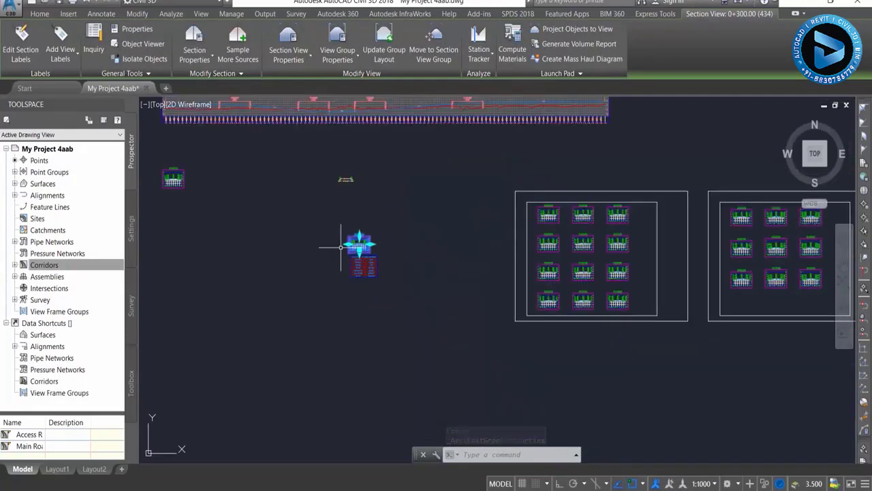
scroll(340, 247, down, 2)
scroll(306, 254, down, 1)
scroll(347, 233, down, 1)
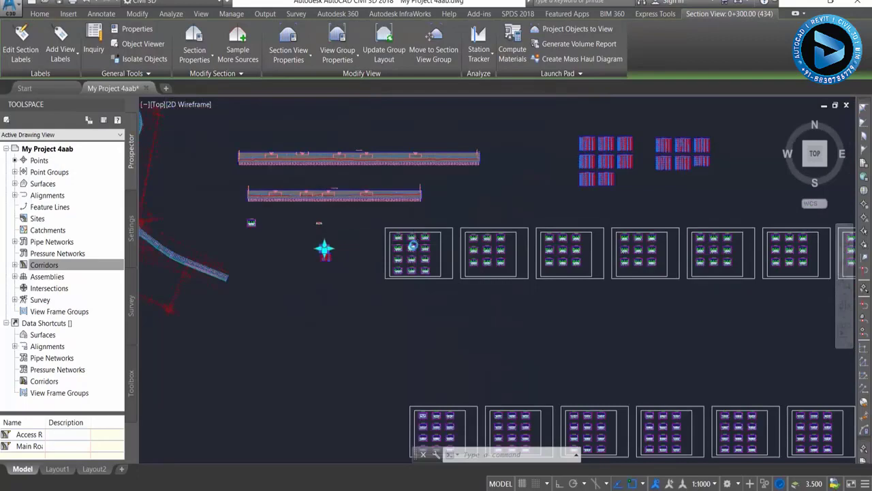
scroll(413, 245, up, 2)
scroll(367, 224, up, 2)
scroll(333, 204, up, 2)
scroll(342, 183, up, 1)
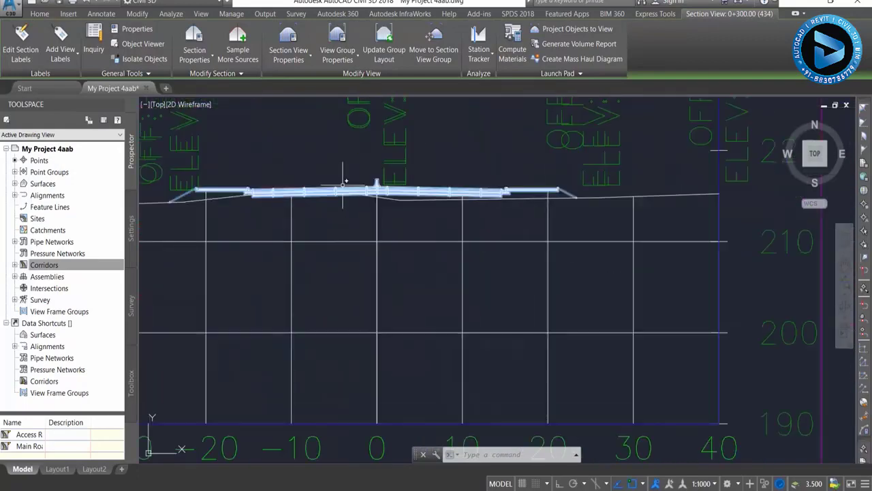
scroll(343, 183, up, 3)
scroll(354, 188, up, 3)
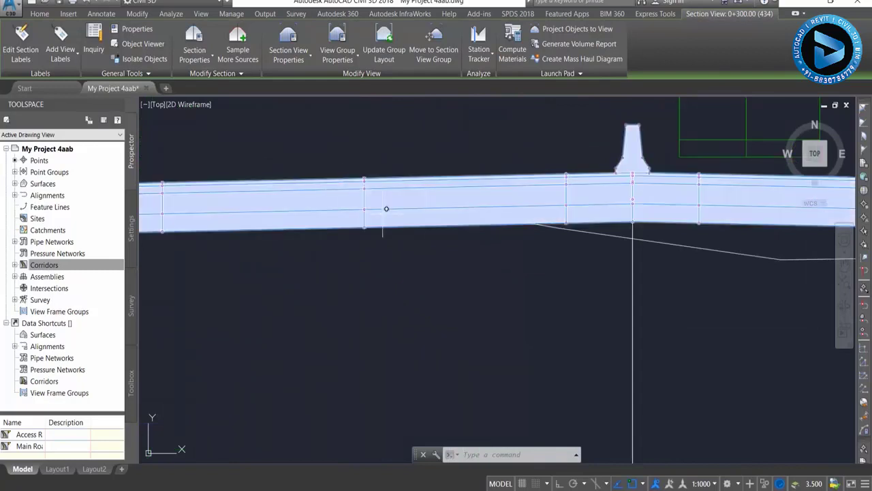
scroll(330, 185, down, 5)
scroll(327, 186, down, 3)
scroll(402, 177, down, 3)
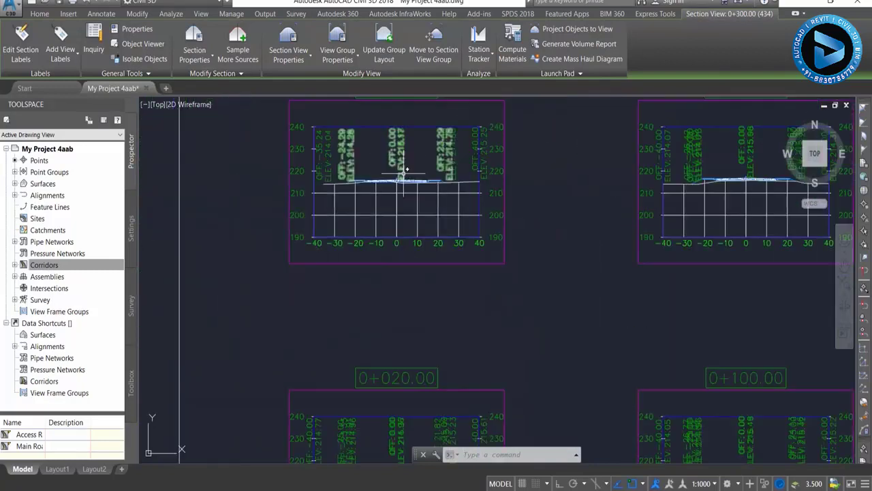
Edit the Material List entry under Toolspace Settings > Quantity Takeoff Criteria.
click(132, 223)
drag(119, 285, 121, 381)
click(45, 301)
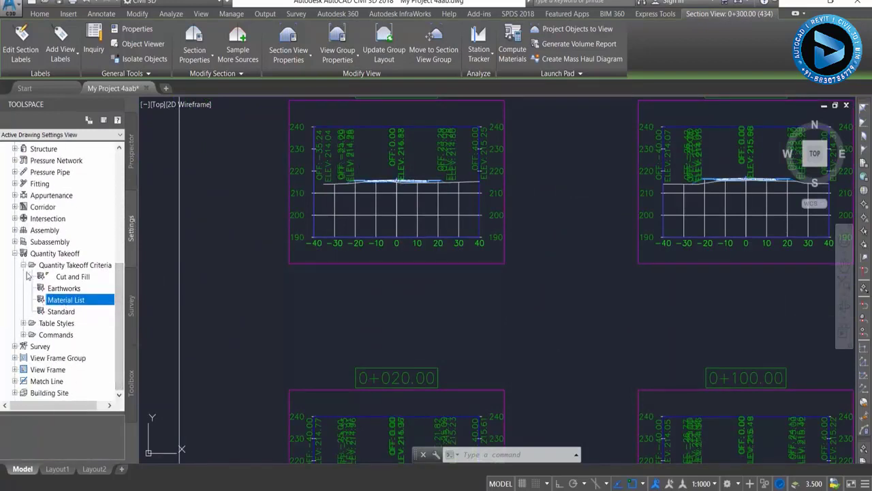
click(49, 266)
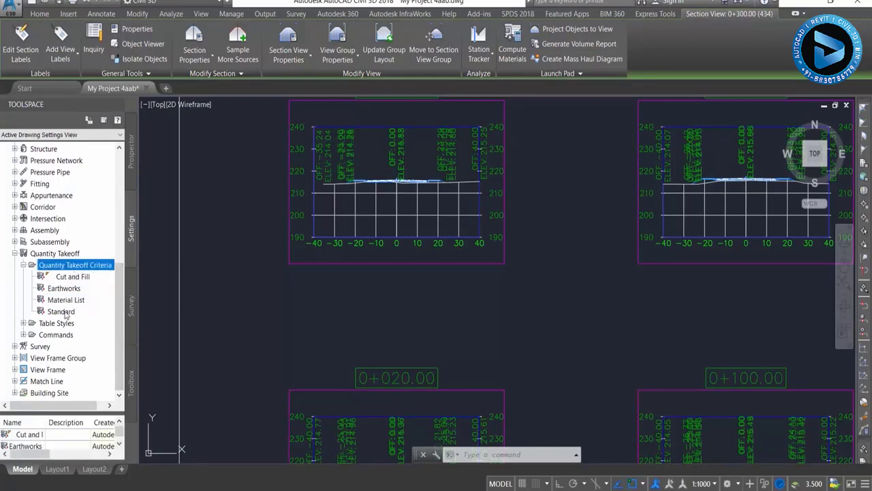
click(66, 300)
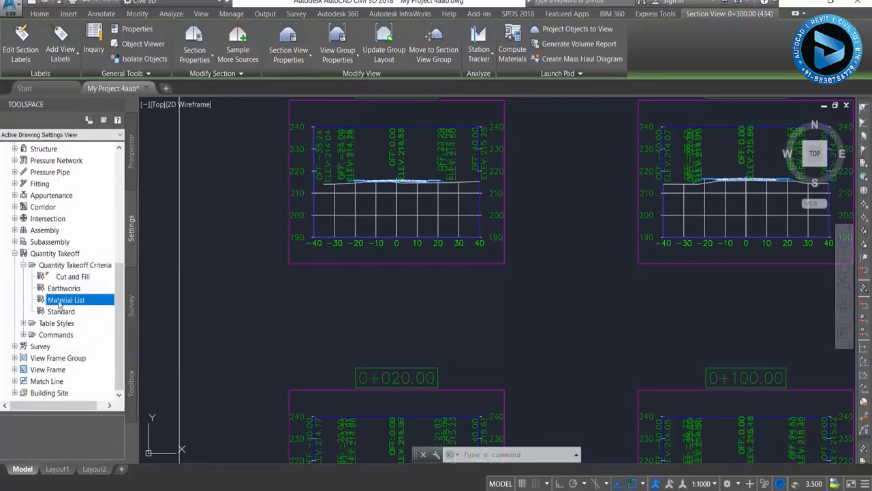
right_click(62, 300)
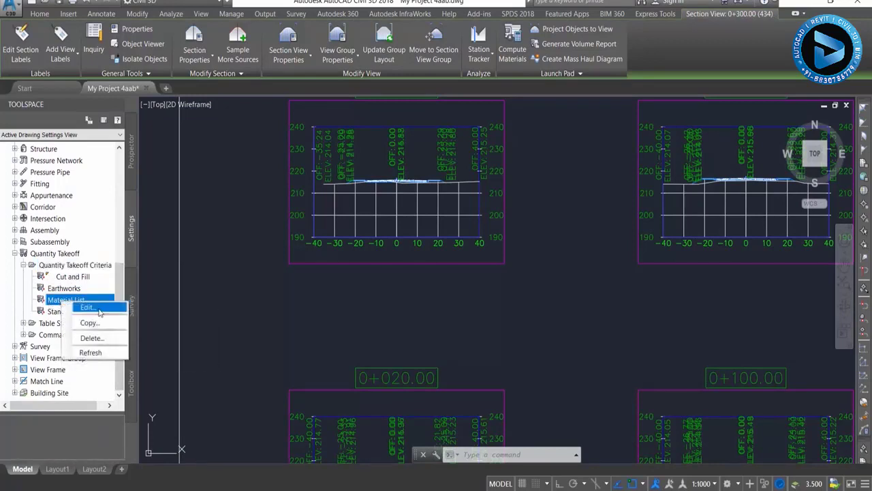
click(99, 310)
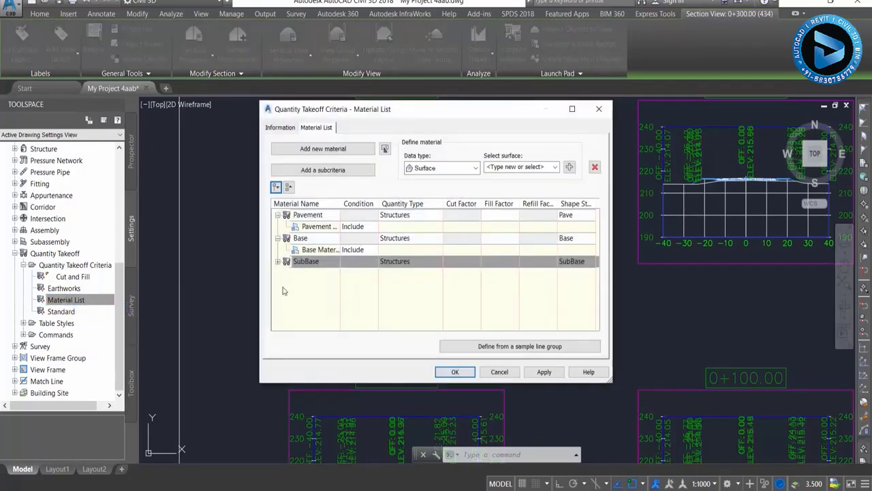
Delete the SubBase and Base materials and Pavement's existing criteria row.
click(277, 214)
click(277, 226)
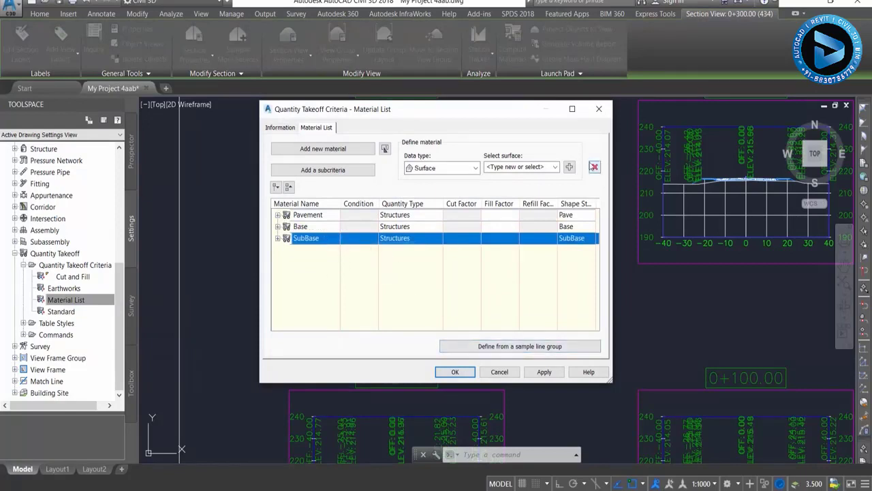
click(594, 166)
click(426, 222)
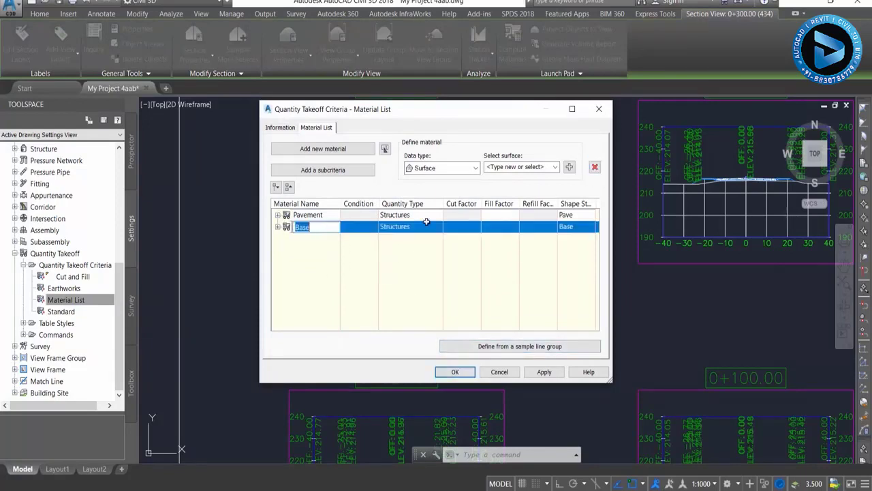
click(594, 169)
click(277, 215)
click(295, 226)
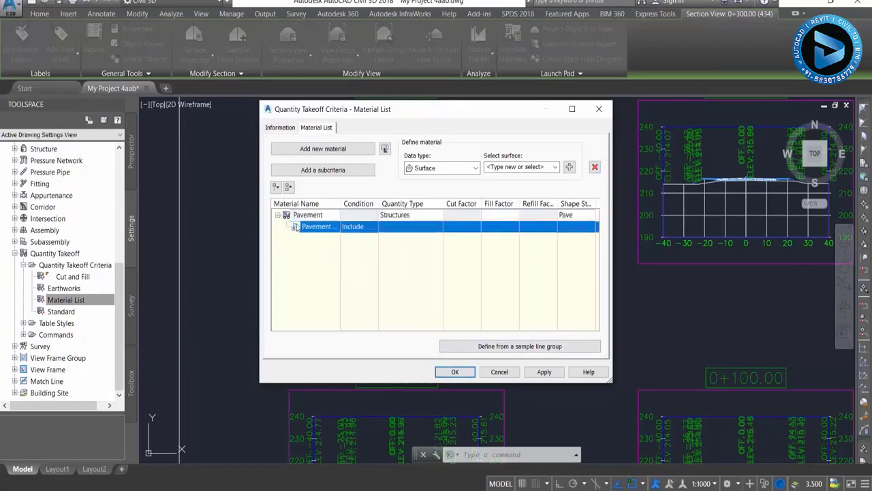
click(594, 166)
Define Pavement from the Pave1 corridor shape, set to Include.
click(311, 219)
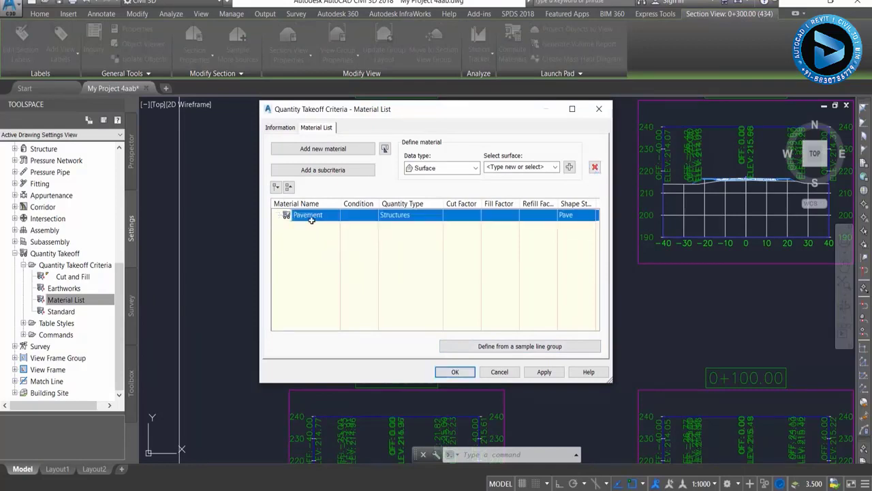
click(312, 218)
click(330, 215)
click(423, 168)
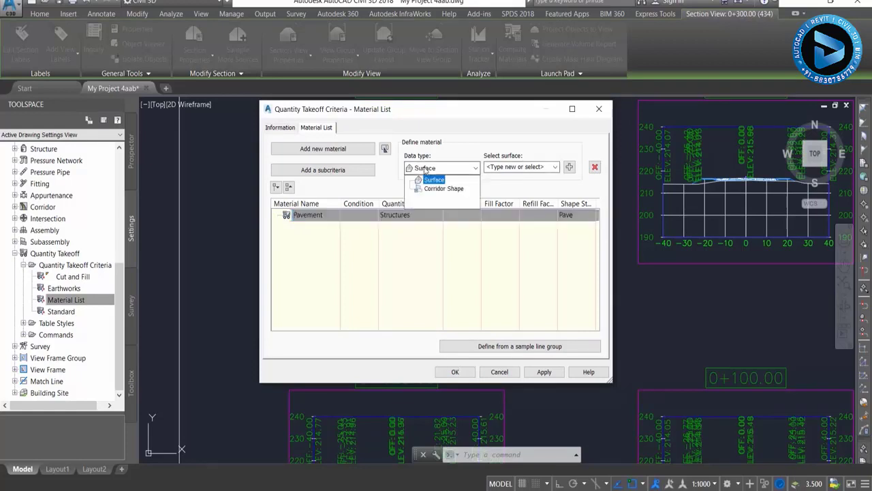
click(447, 189)
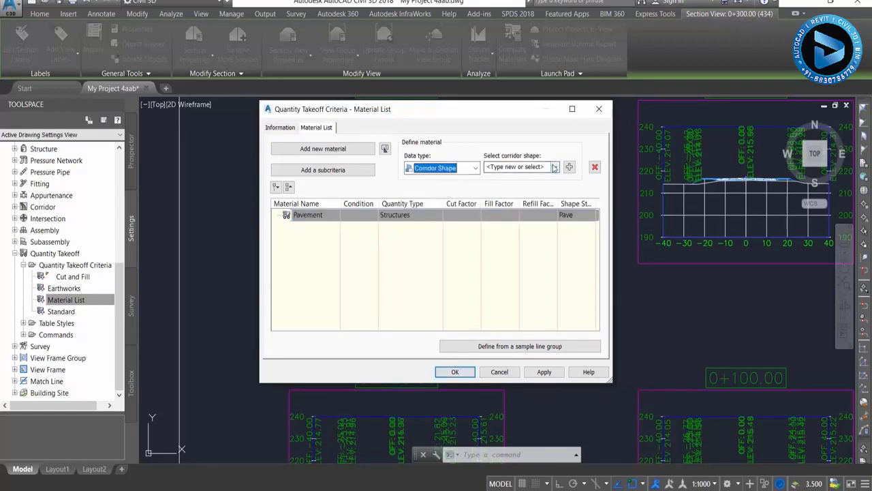
click(555, 168)
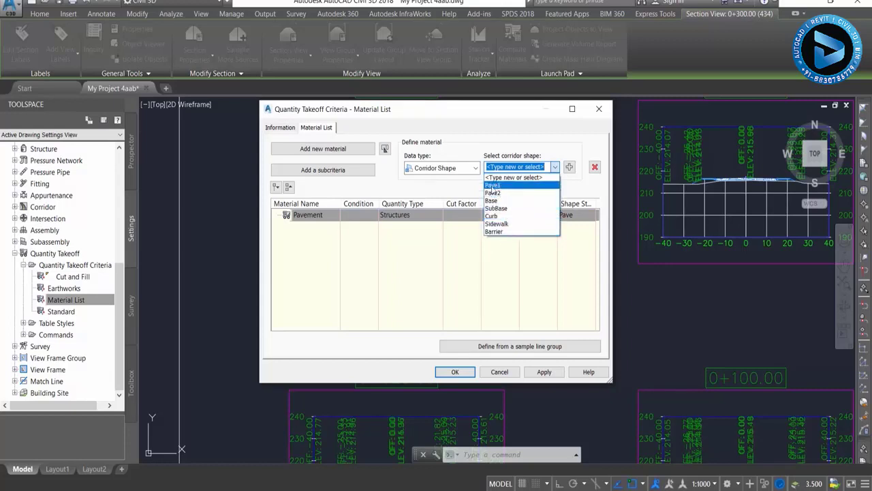
key(Escape)
click(569, 167)
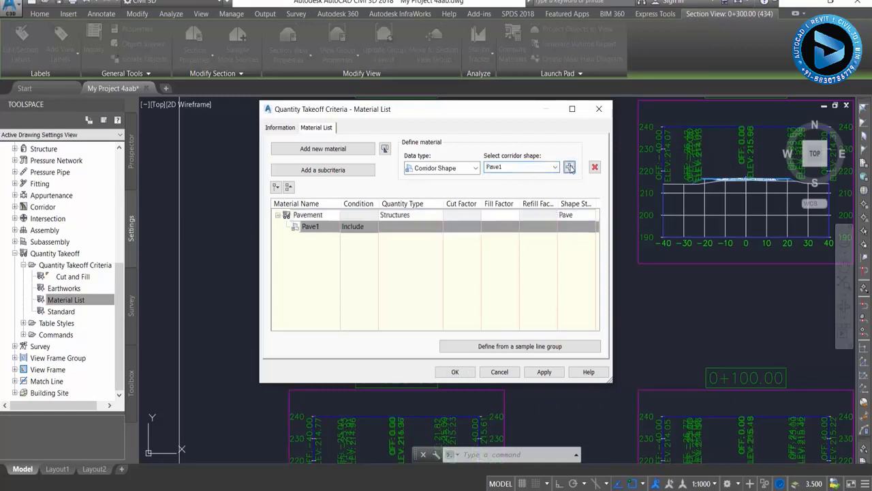
click(357, 228)
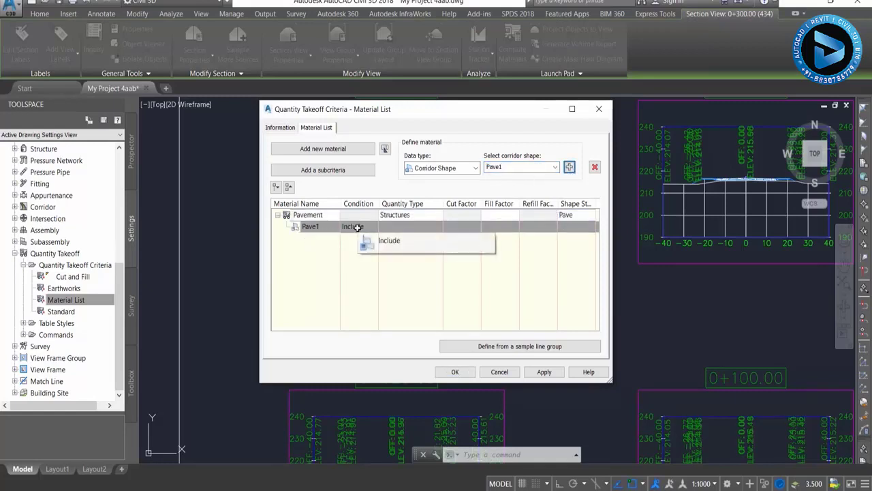
Add the Pave2 corridor shape under Pavement as well.
click(389, 241)
click(555, 167)
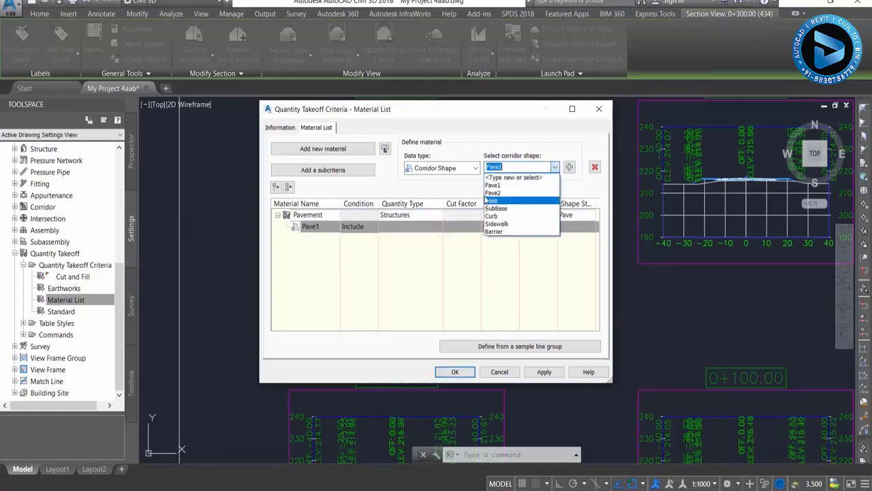
click(492, 193)
click(569, 167)
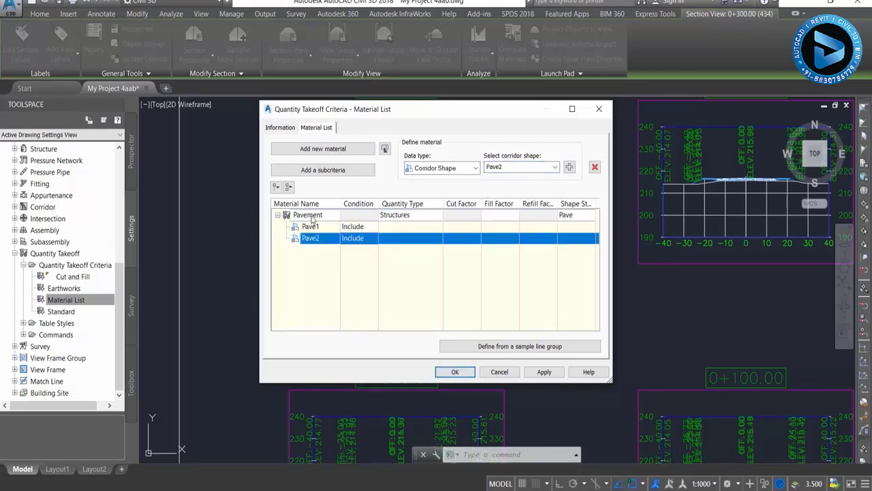
click(310, 228)
click(311, 238)
click(314, 230)
click(312, 242)
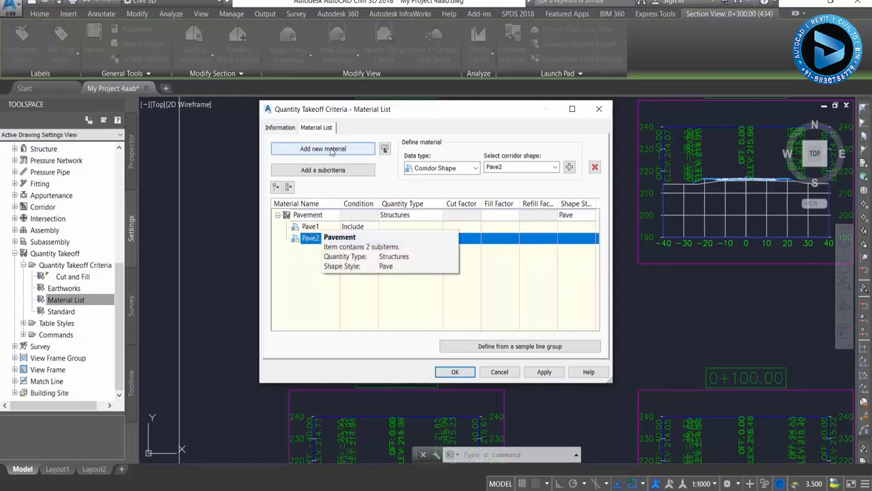
Add a new material and rename it WBM.
click(332, 150)
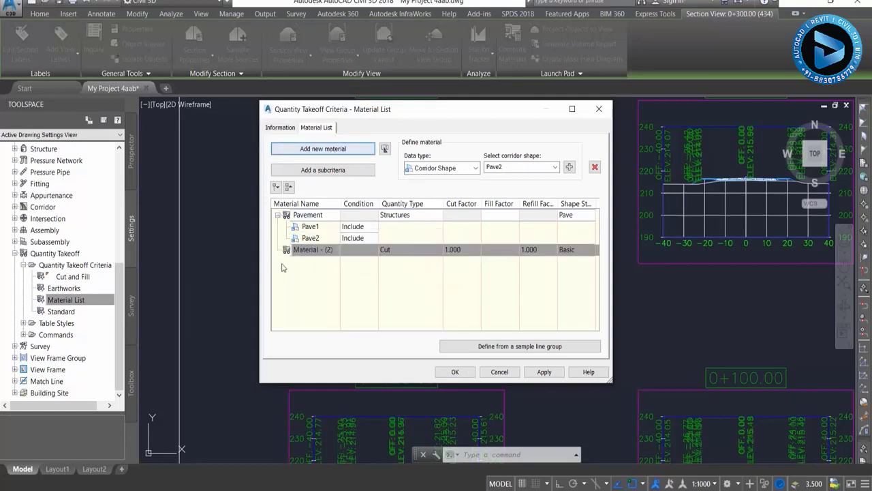
double_click(307, 249)
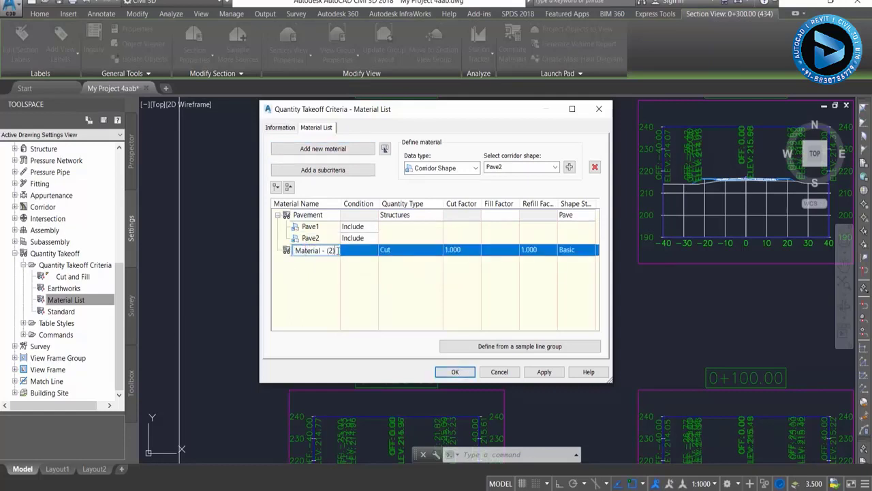
key(Return)
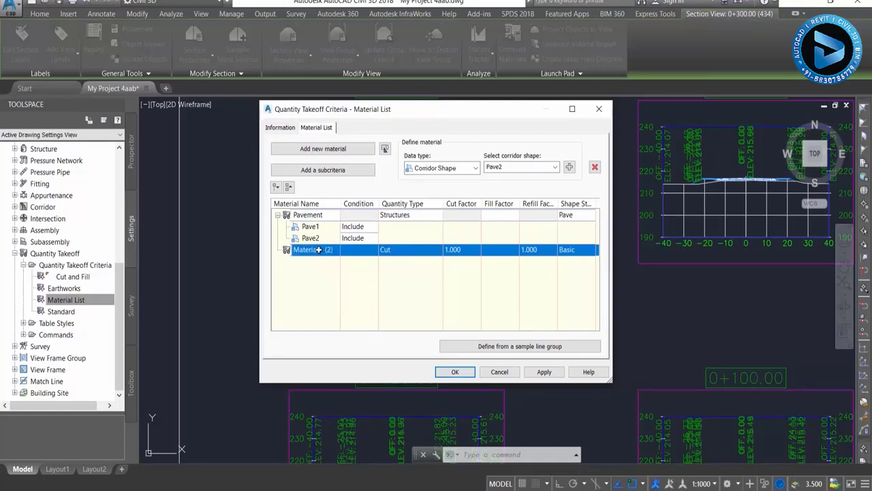
click(318, 249)
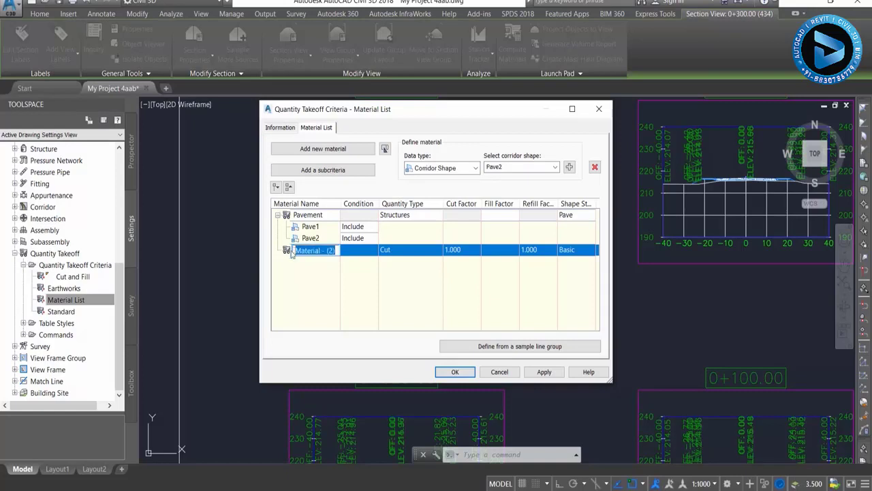
click(292, 253)
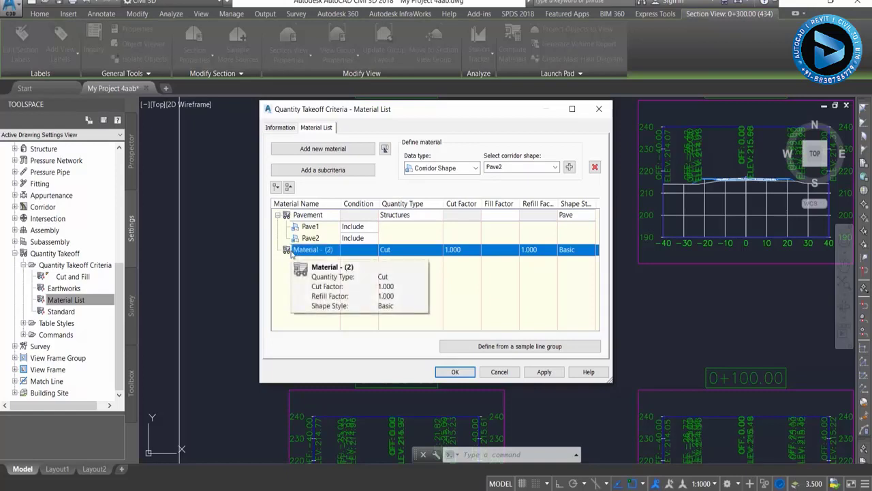
click(310, 250)
click(293, 250)
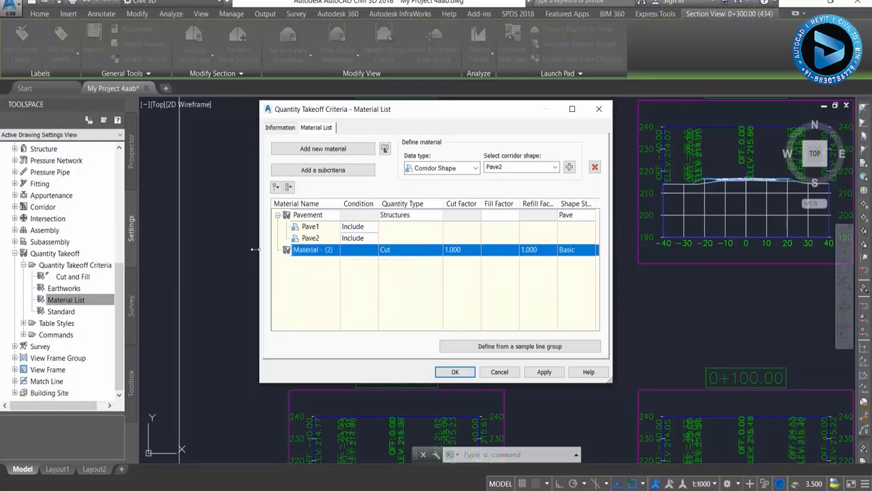
click(307, 251)
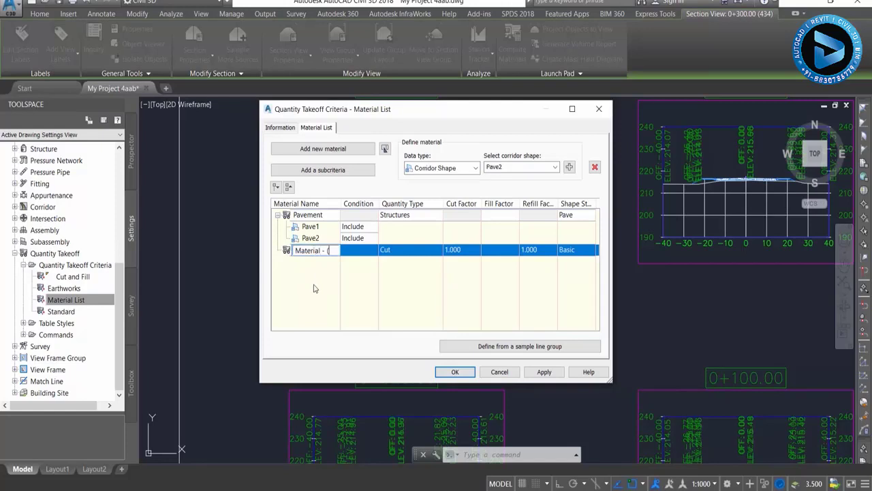
key(BackSpace)
key(BackSpace)
key(BackSpace)
text(WBM)
Set WBM's quantity type to Structures and give it the Base corridor shape.
click(386, 250)
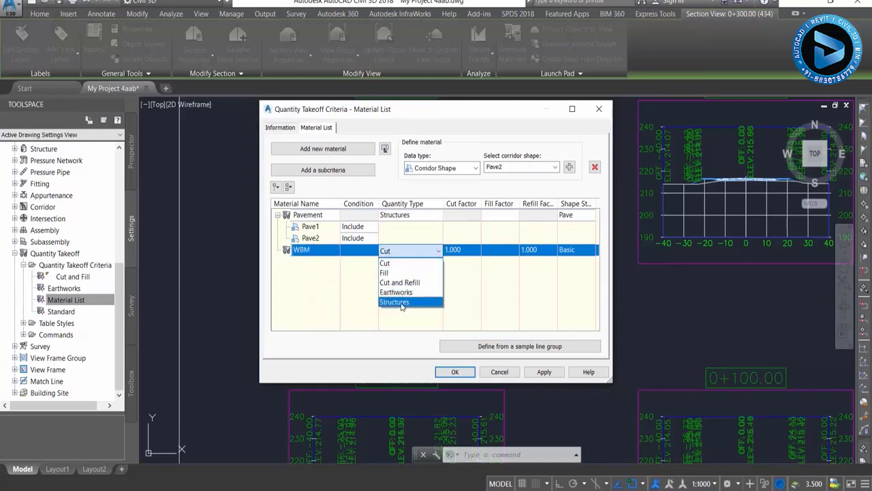
click(402, 304)
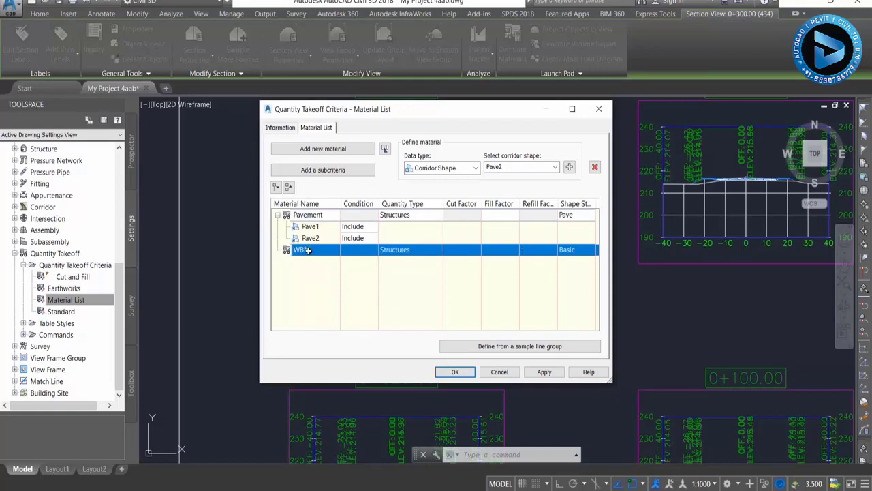
click(554, 167)
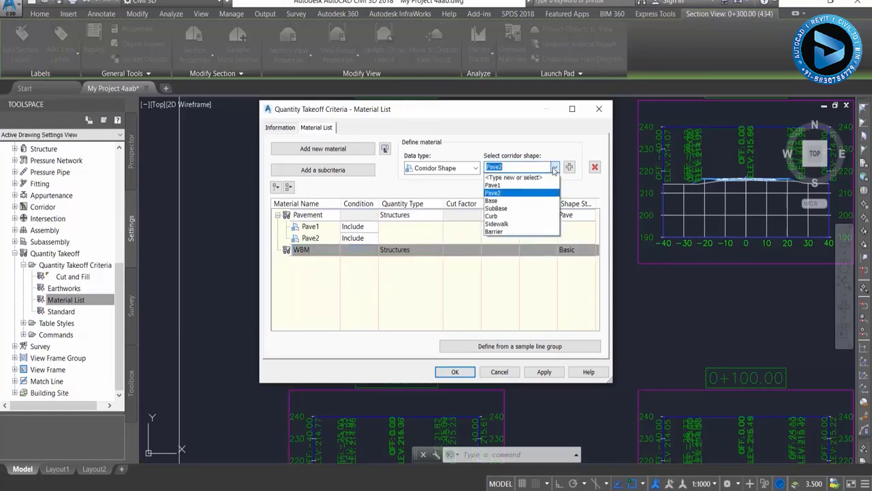
click(494, 202)
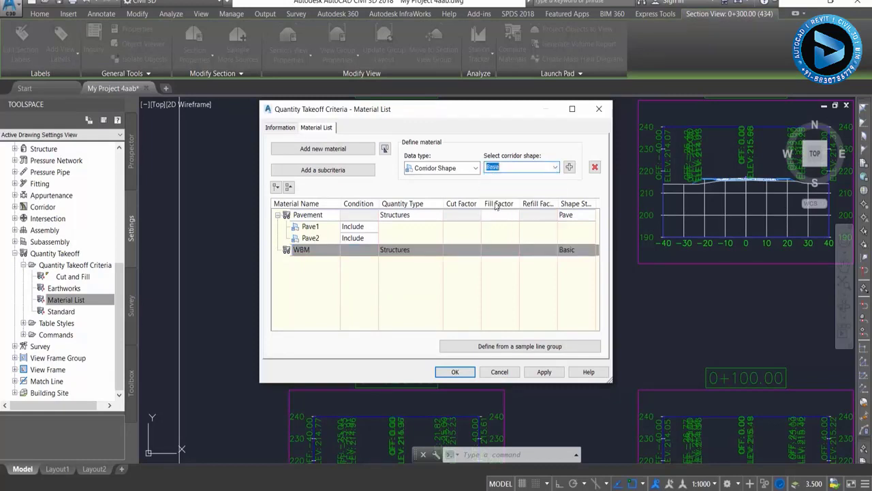
click(570, 167)
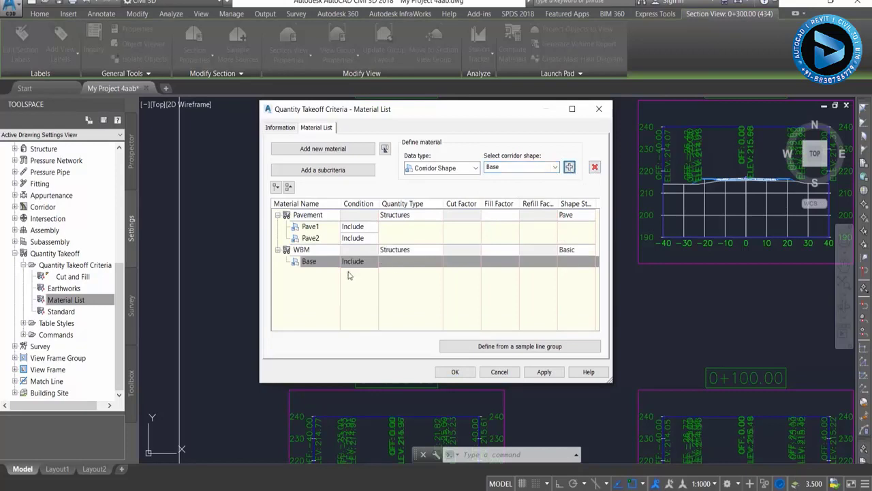
Add a third material named SubBase.
click(323, 149)
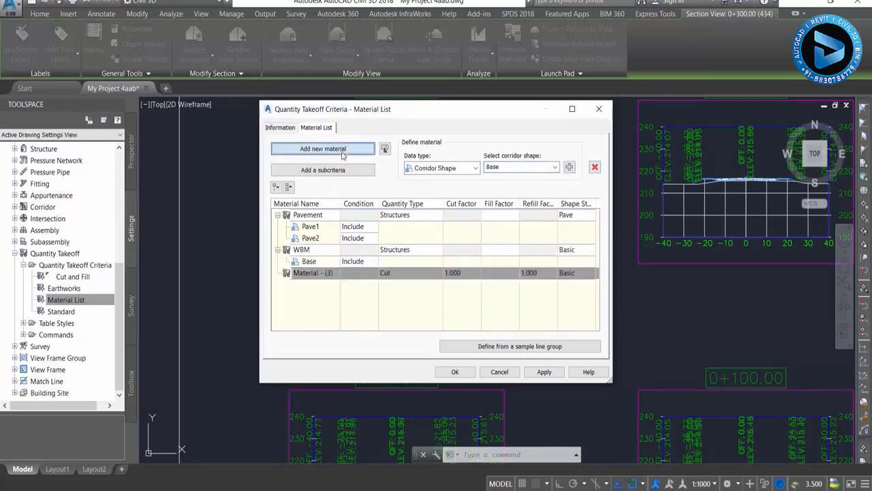
double_click(303, 273)
key(BackSpace)
text(Sub Base)
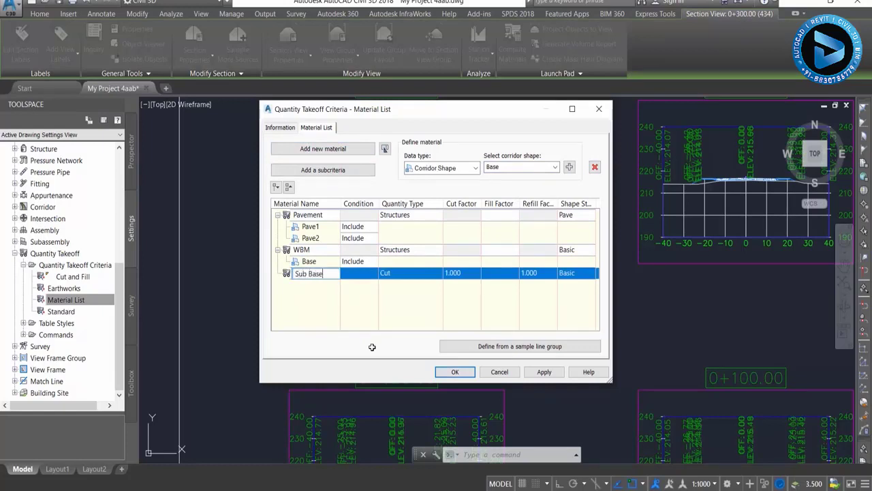
double_click(302, 273)
key(Right)
key(BackSpace)
key(Return)
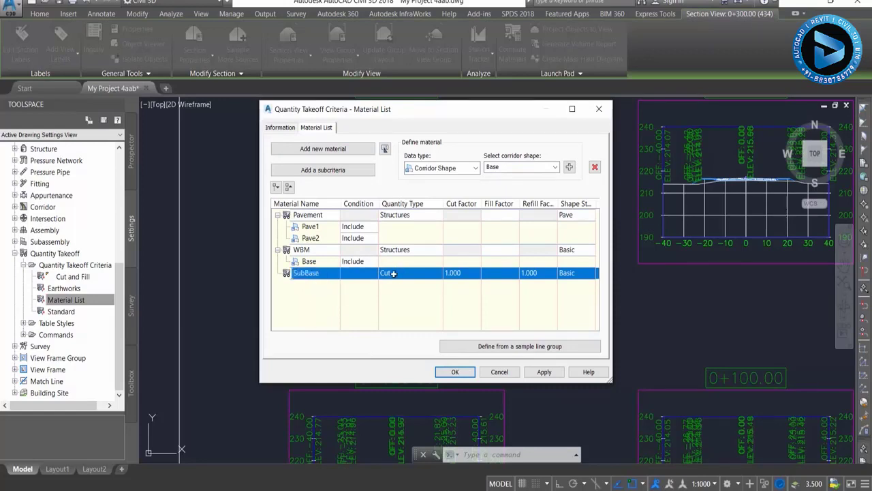
Set SubBase to Structures with the SubBase corridor shape, then apply the material list changes.
click(394, 273)
click(552, 169)
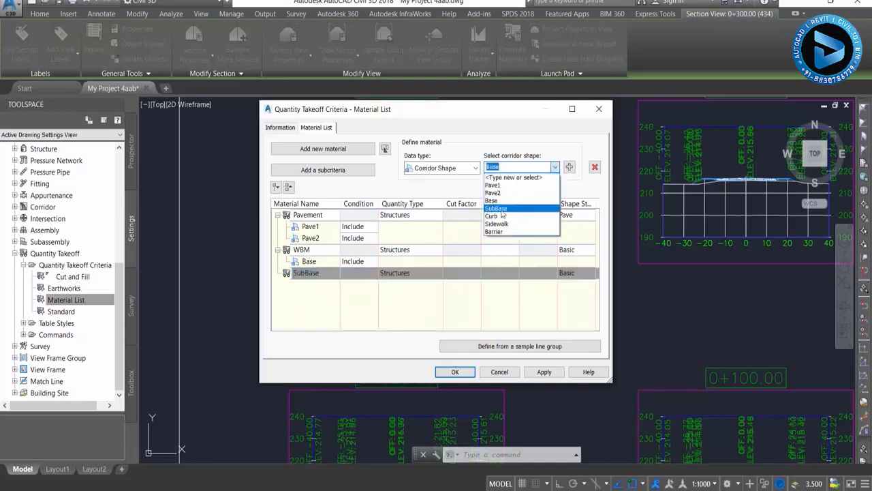
click(496, 208)
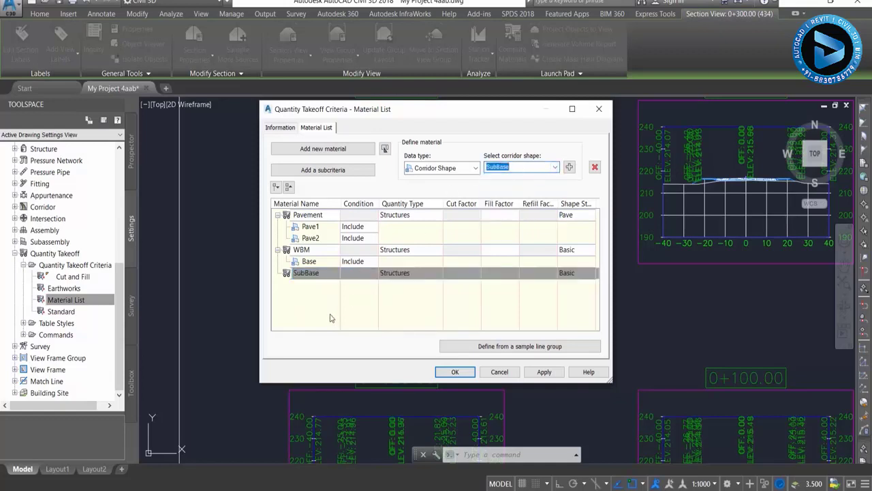
click(569, 168)
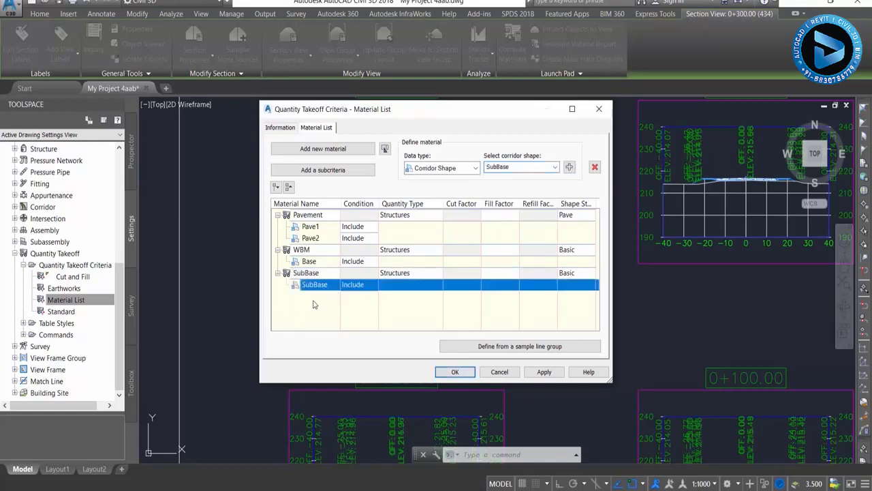
click(550, 168)
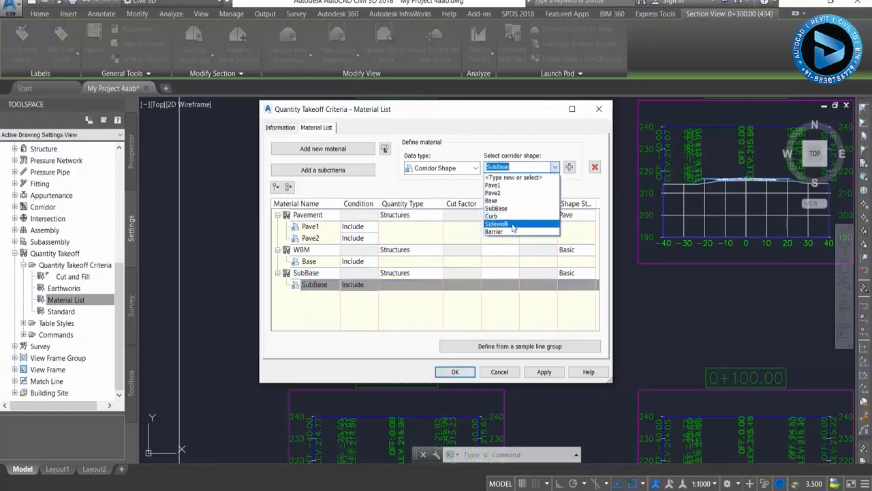
click(532, 180)
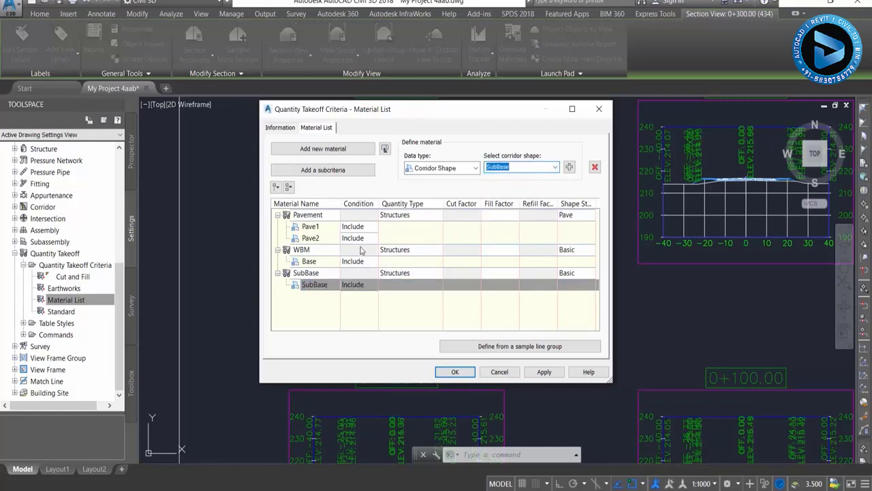
click(544, 372)
Close the criteria dialog and select a sample line on the corridor.
click(455, 372)
scroll(520, 297, down, 3)
scroll(452, 306, down, 3)
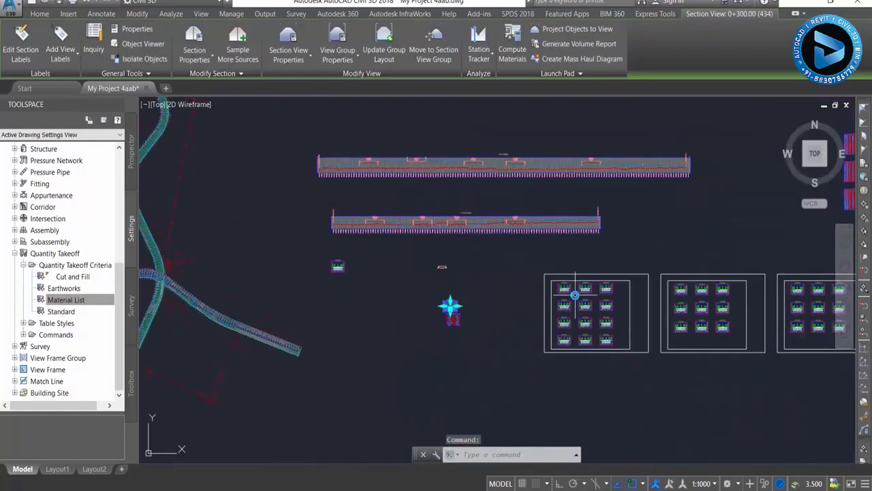
scroll(497, 302, up, 2)
scroll(283, 228, up, 3)
scroll(283, 228, up, 3)
scroll(331, 146, up, 3)
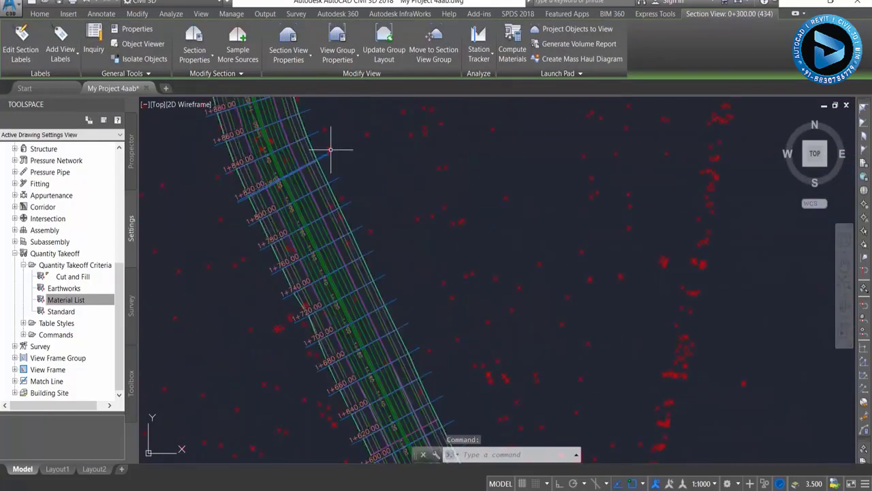
click(312, 133)
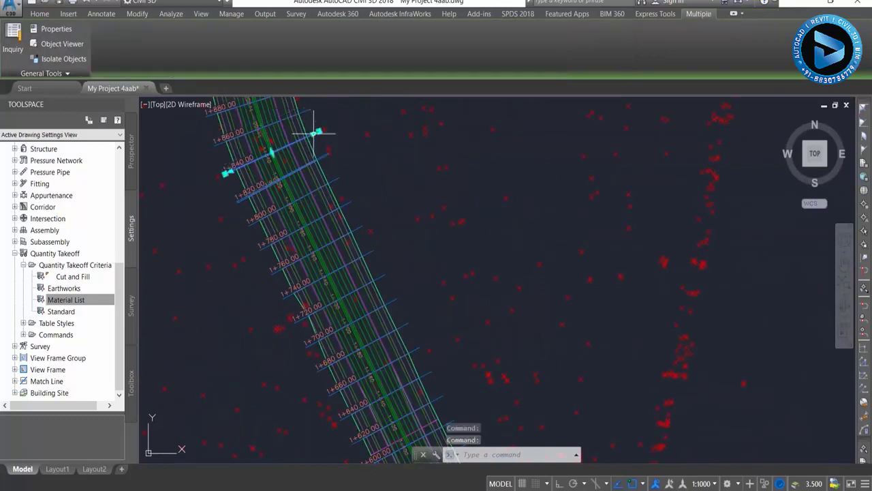
key(Escape)
key(Escape)
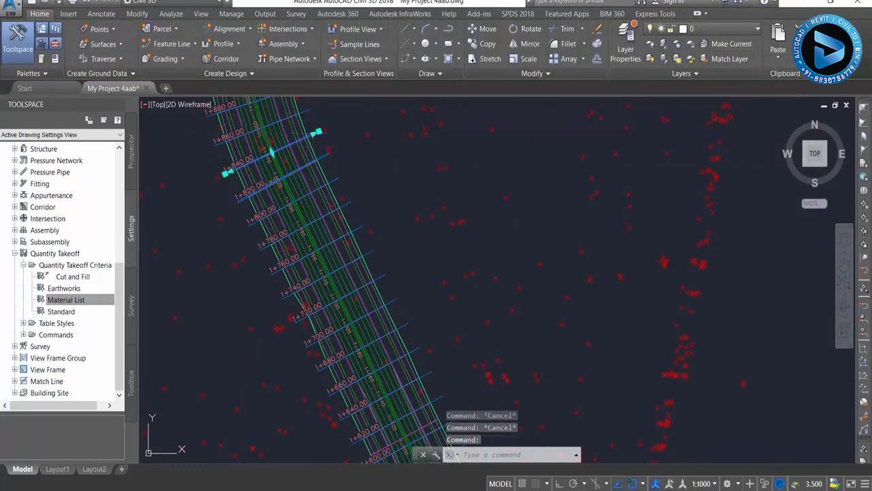
click(314, 133)
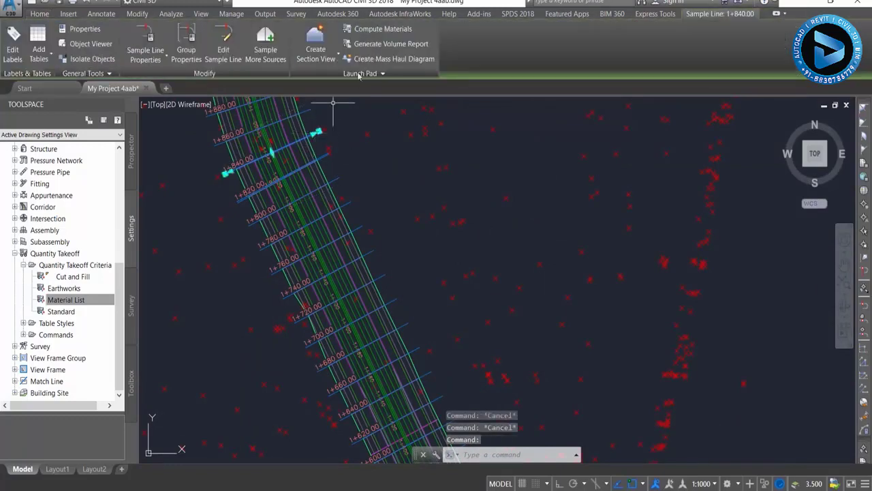
Start Compute Materials for the Main Road alignment with sample line group Sample 1.
click(373, 34)
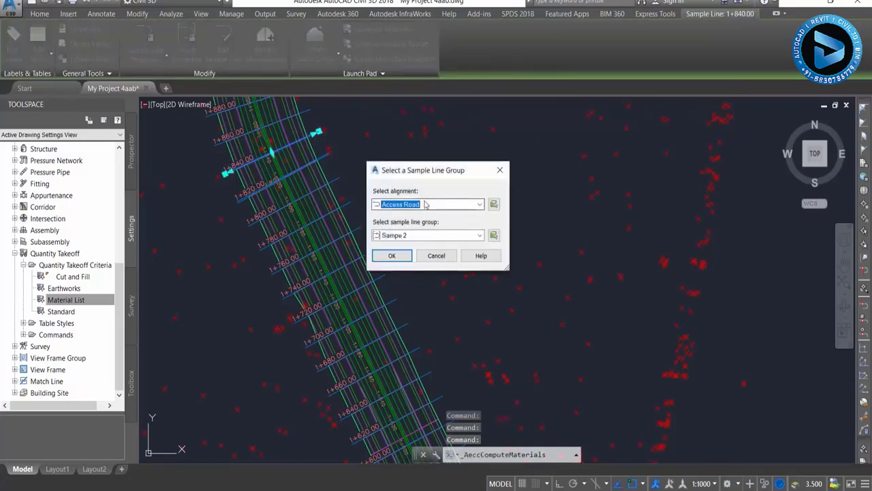
click(463, 205)
click(416, 226)
click(414, 235)
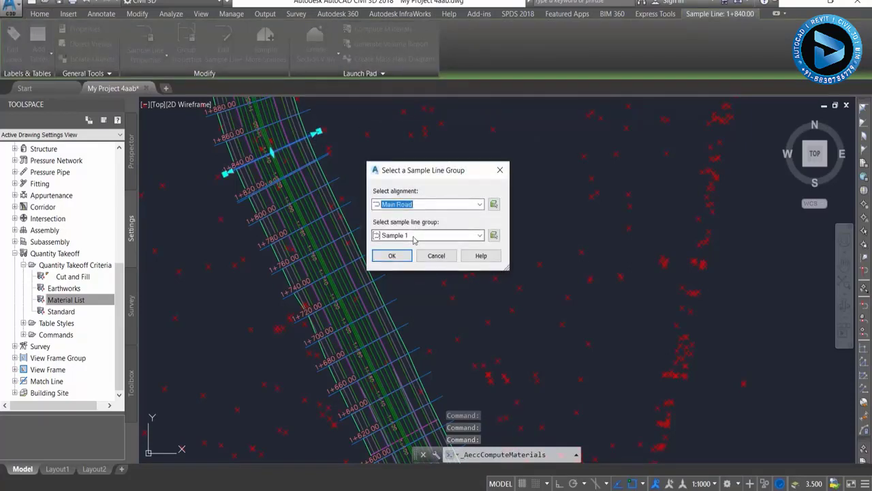
click(416, 244)
click(399, 256)
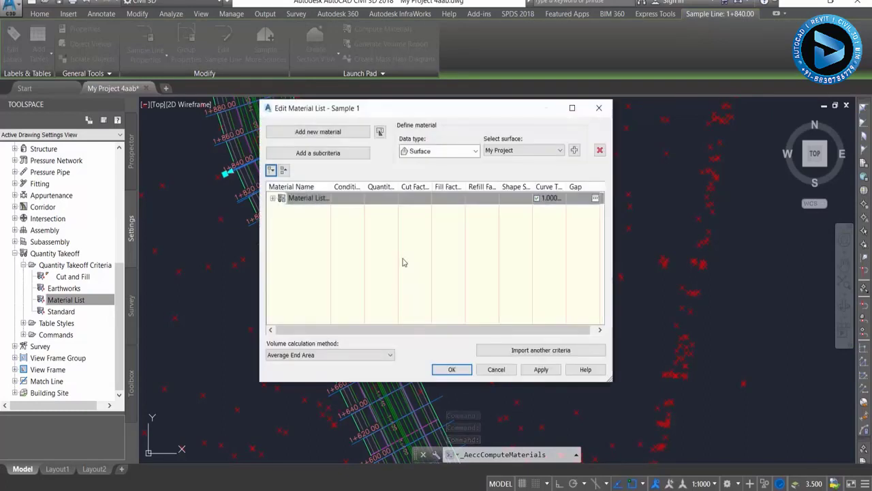
click(272, 199)
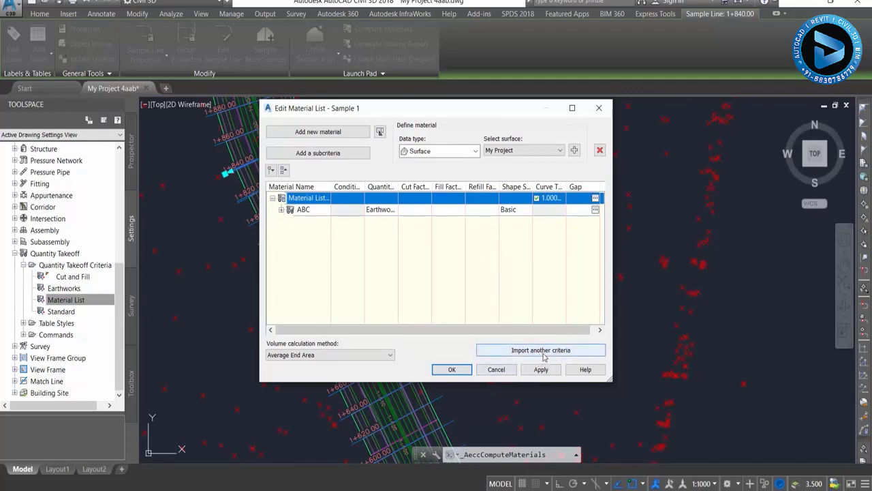
Import the Material List takeoff criteria as another material list.
click(544, 351)
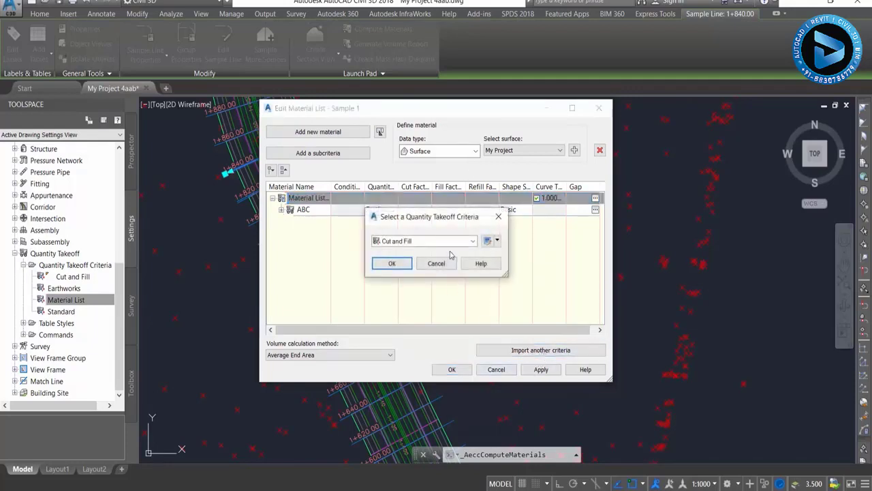
click(453, 241)
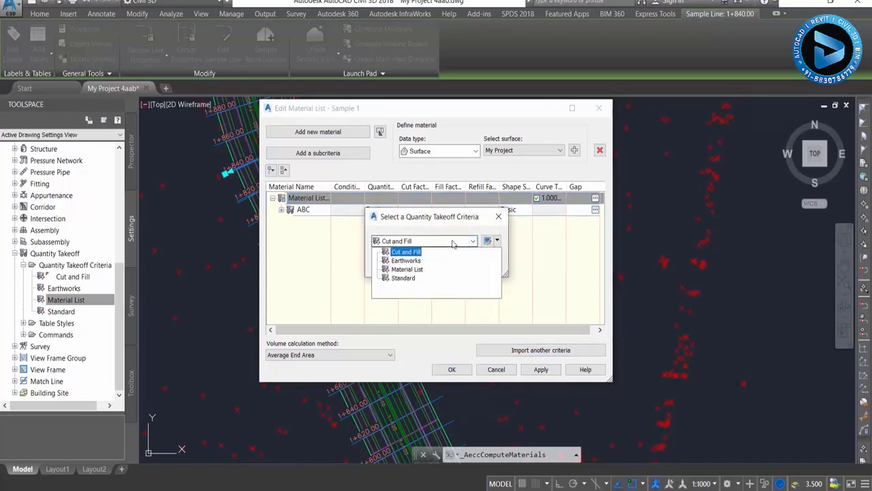
click(405, 270)
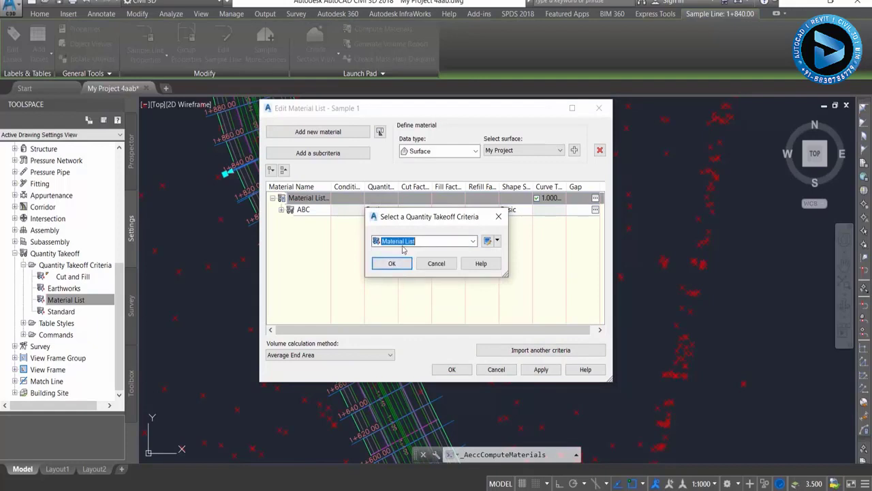
click(400, 268)
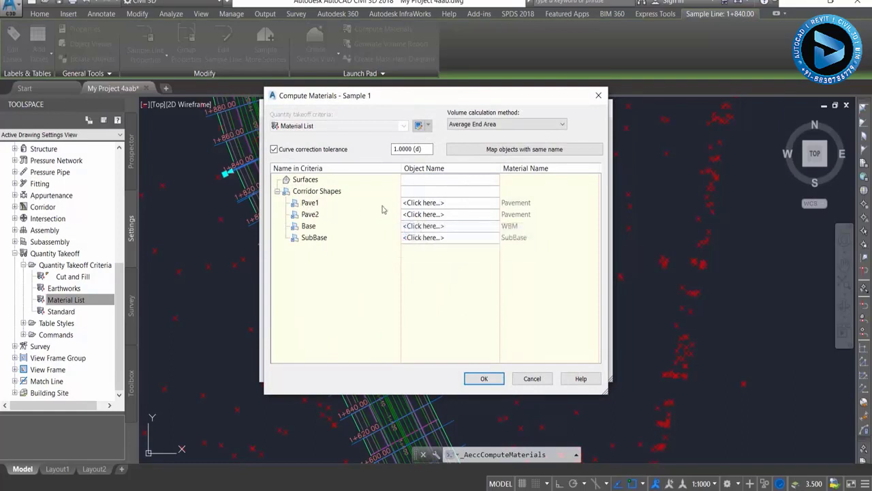
Map Pave1, Pave2, Base and SubBase to Main Road Pave1, Pave2, Base and SubBase, and compute.
click(438, 203)
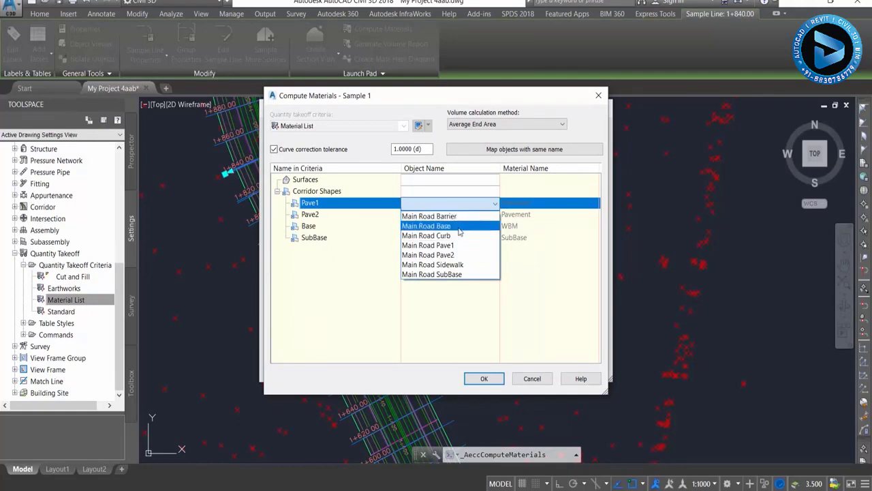
click(450, 246)
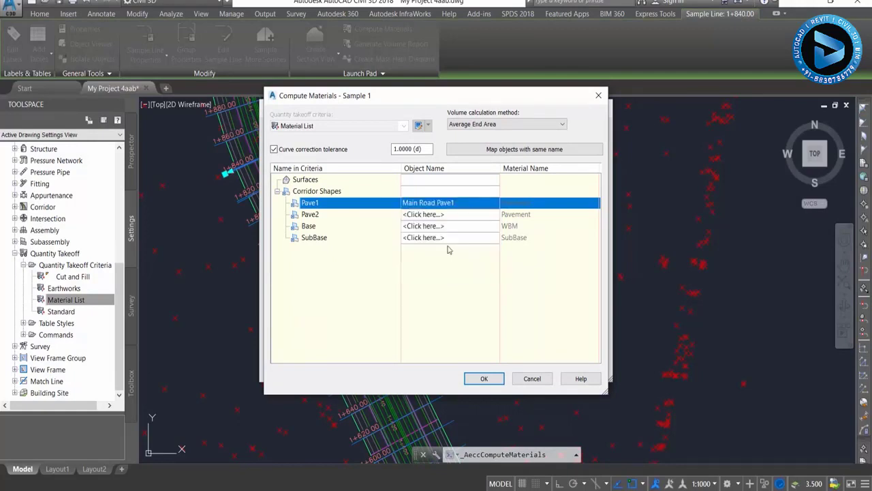
click(442, 216)
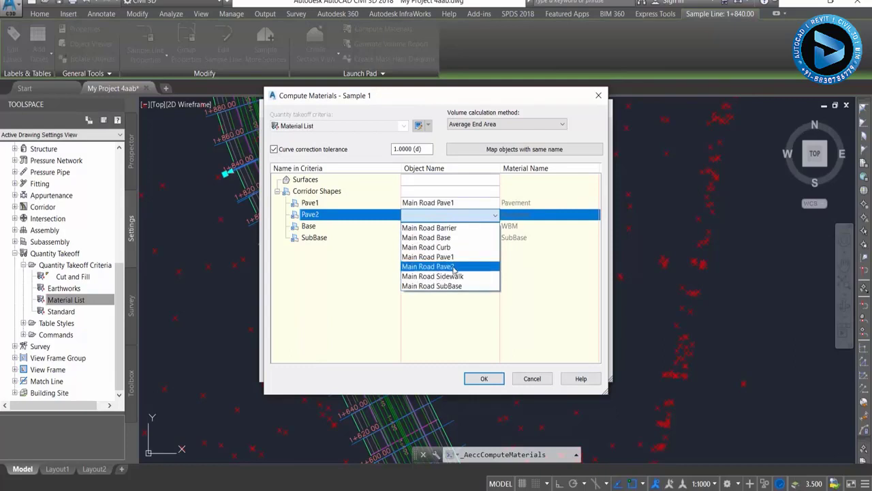
click(454, 270)
click(434, 225)
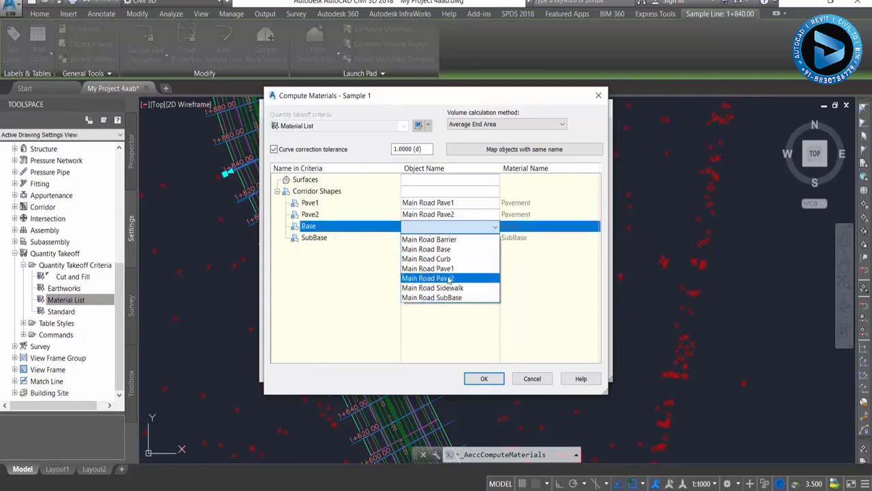
click(449, 249)
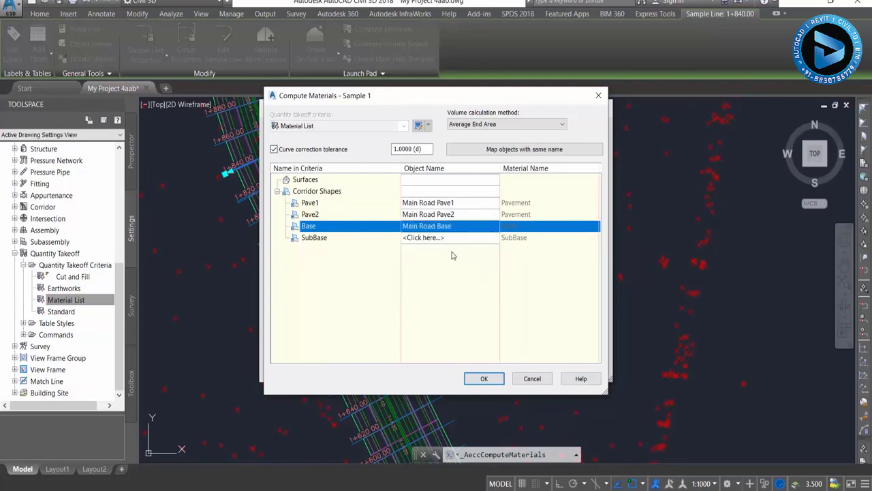
click(436, 237)
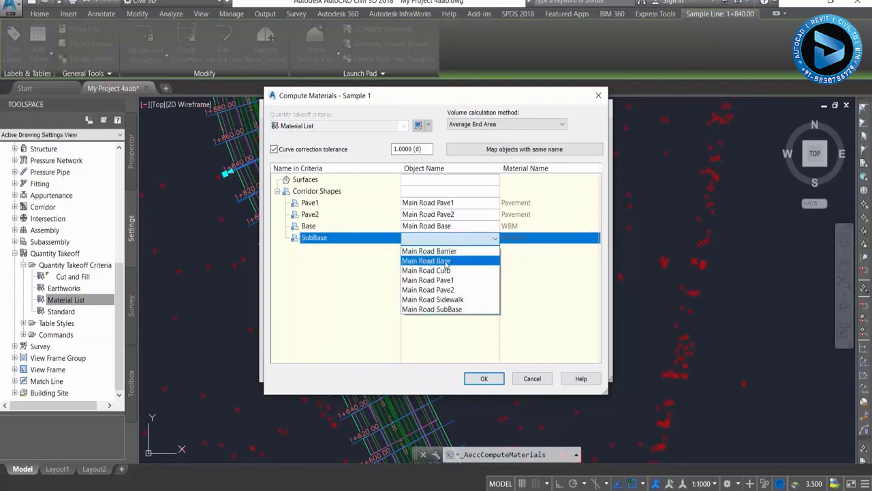
click(449, 309)
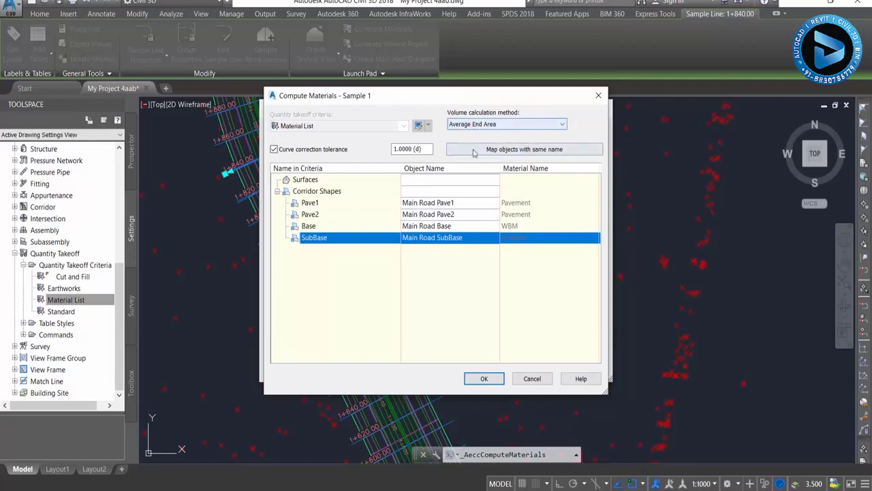
click(469, 379)
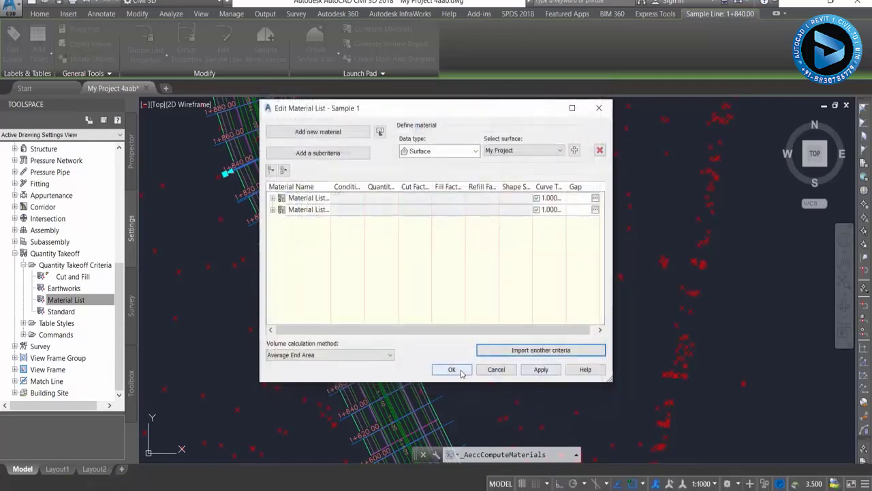
click(461, 371)
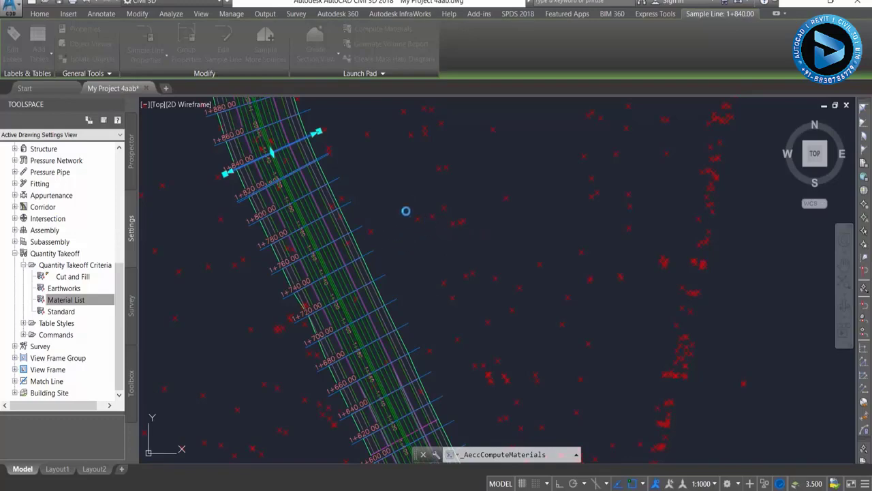
Pan to the existing volume tables and start a new Material Volume table.
scroll(451, 272, down, 4)
scroll(449, 272, down, 5)
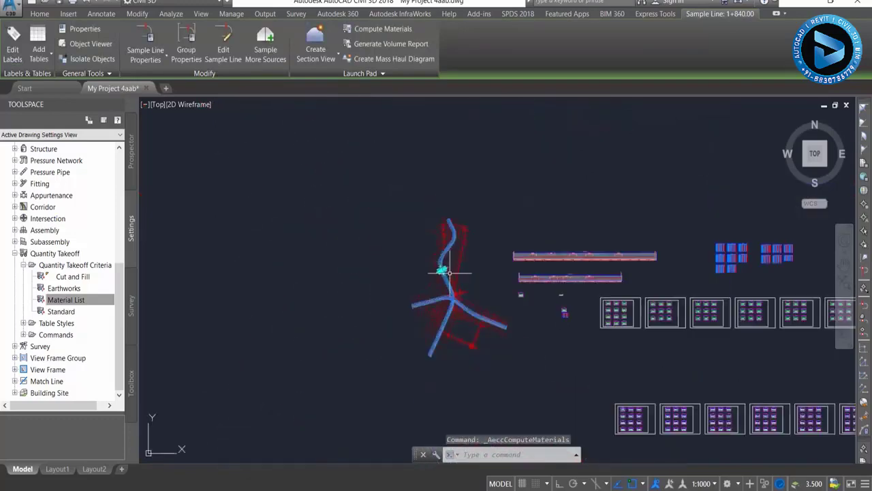
middle_drag(536, 242, 379, 243)
scroll(641, 251, up, 6)
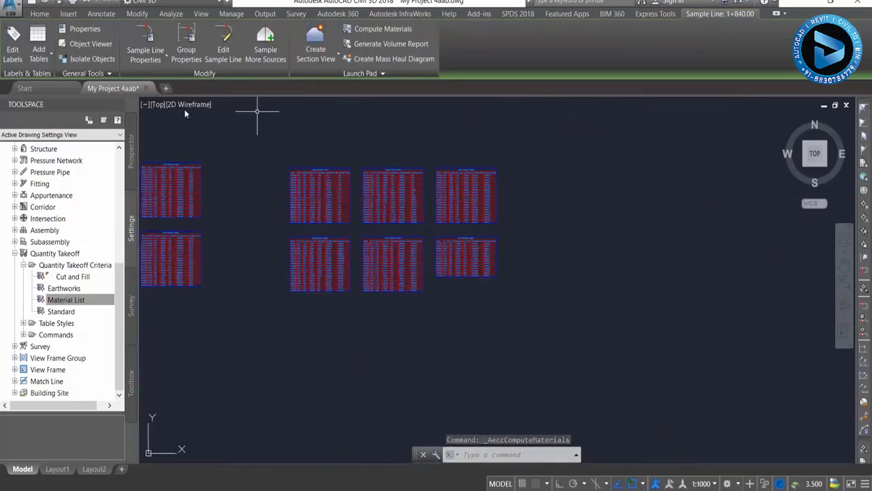
click(46, 60)
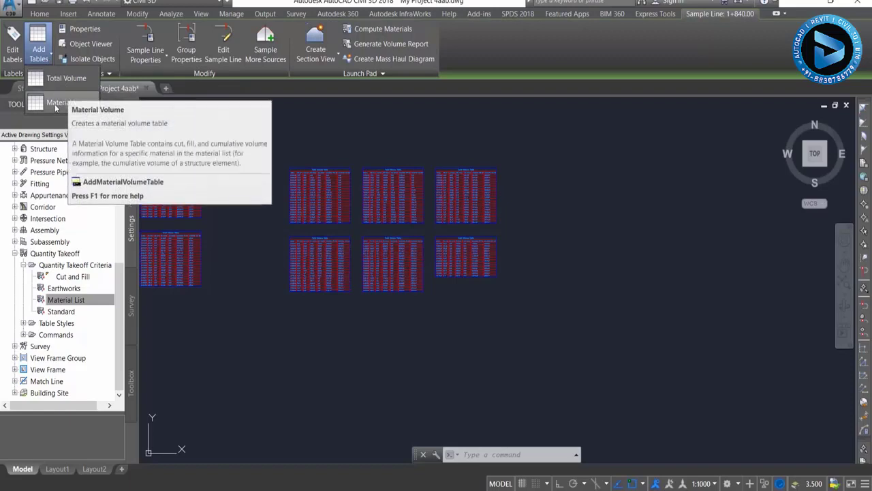
click(55, 106)
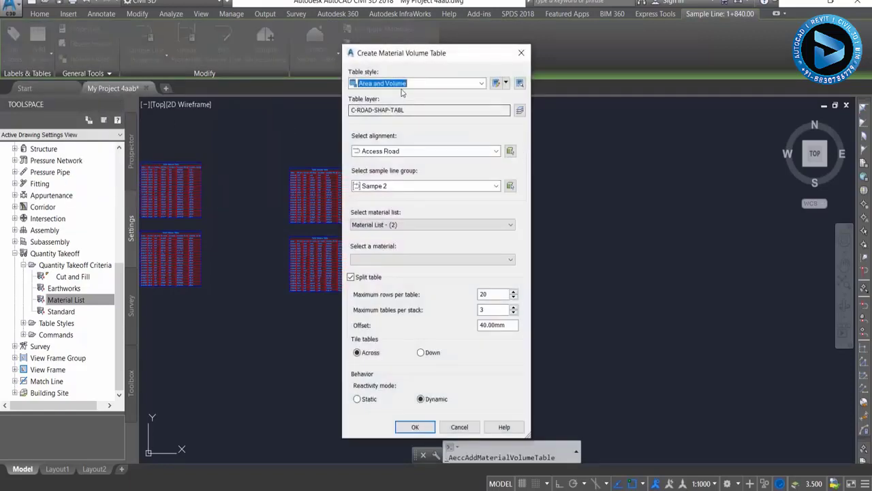
Set the table to Main Road, Material List - (3), material Pavement, and confirm.
click(409, 151)
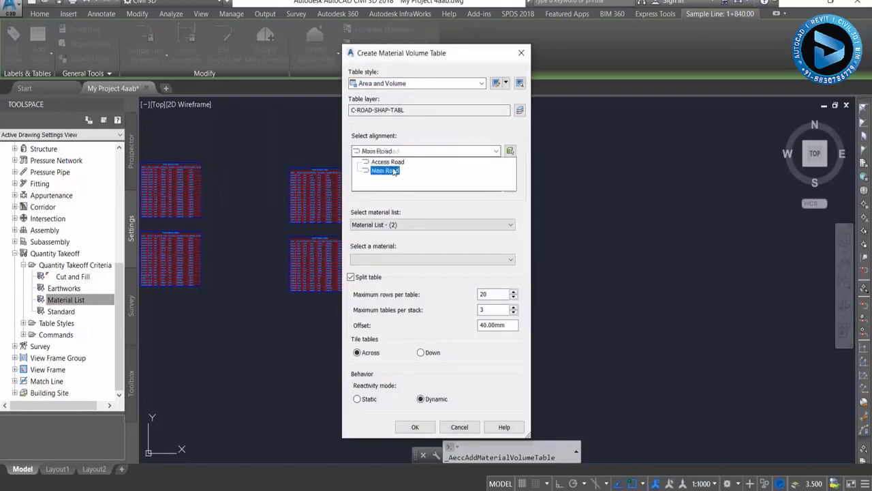
click(393, 171)
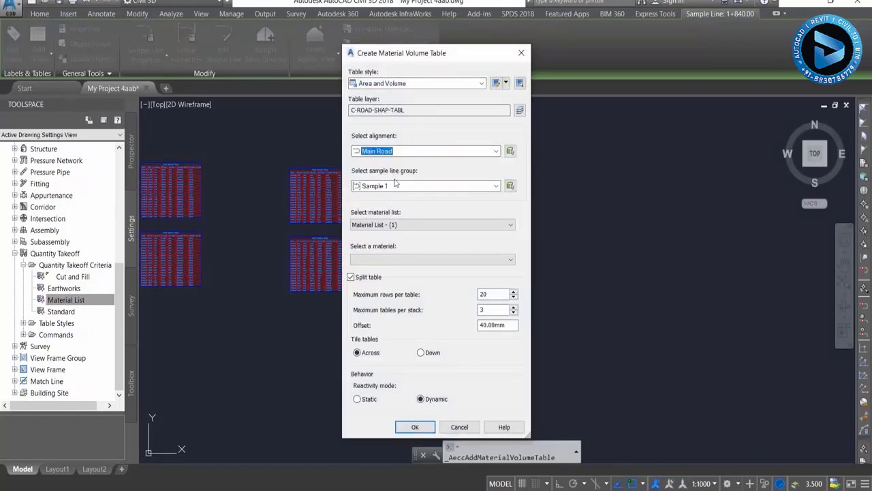
click(401, 225)
click(389, 244)
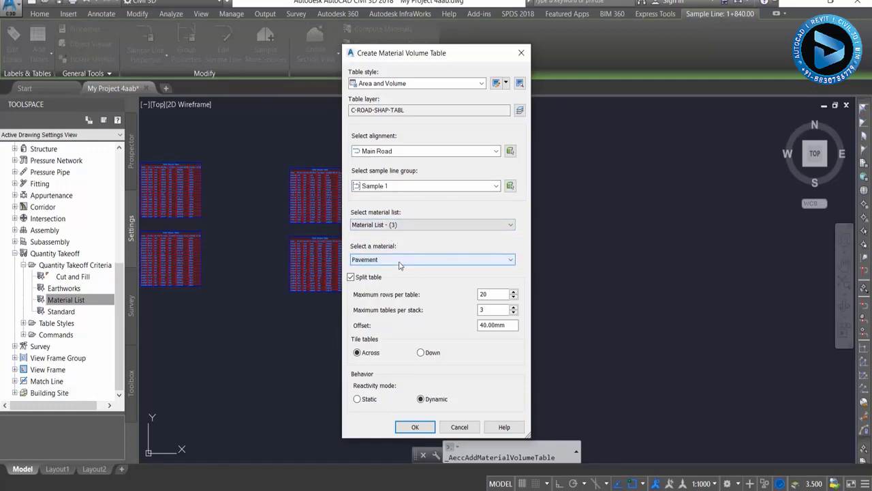
click(400, 262)
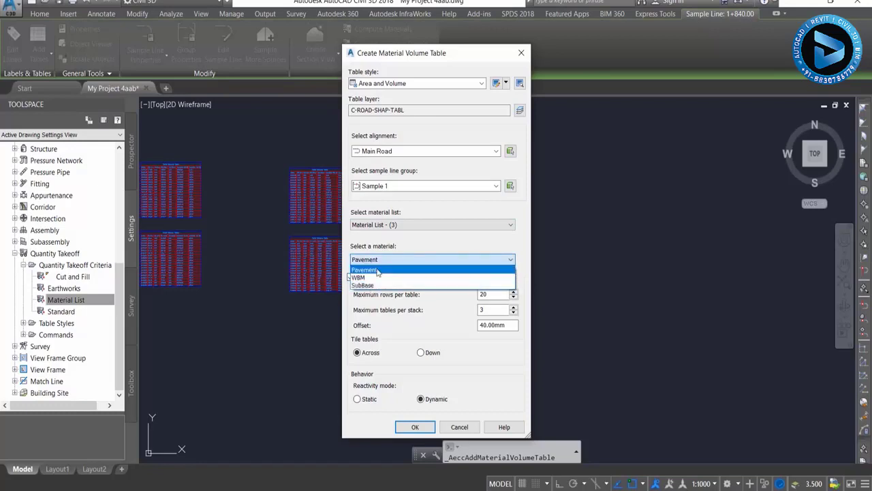
click(376, 270)
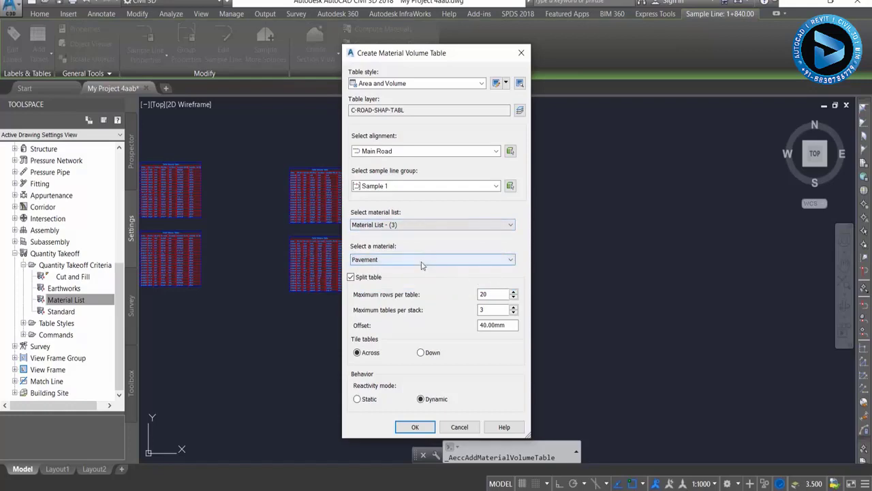
click(413, 428)
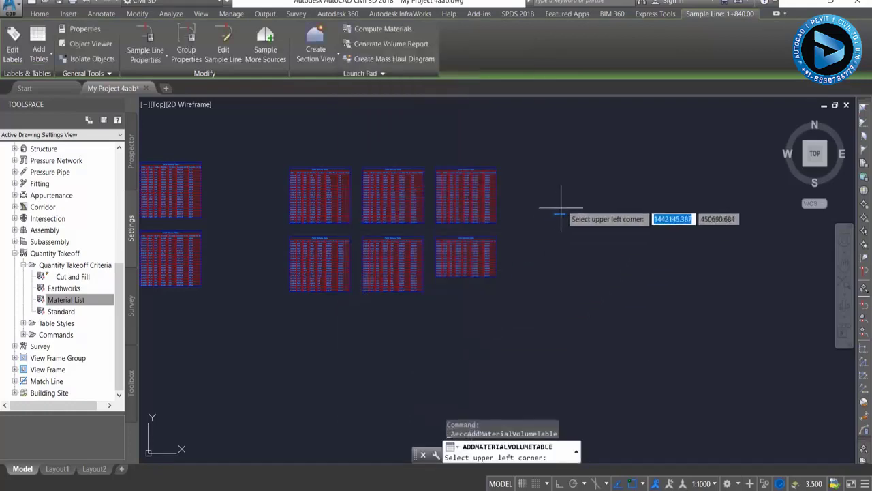
Place the Pavement material tables right of the existing tables and zoom in to inspect them.
click(572, 169)
scroll(573, 169, up, 2)
scroll(559, 165, up, 3)
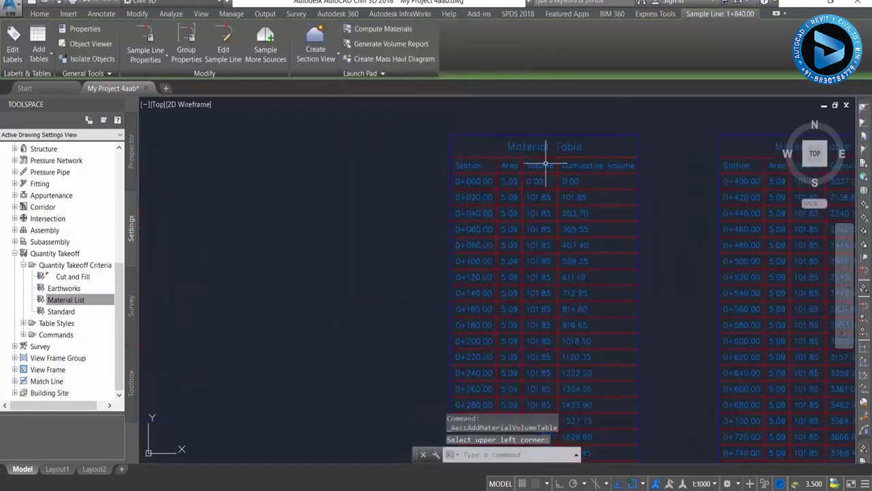
scroll(548, 155, up, 2)
scroll(455, 207, down, 2)
scroll(455, 218, down, 4)
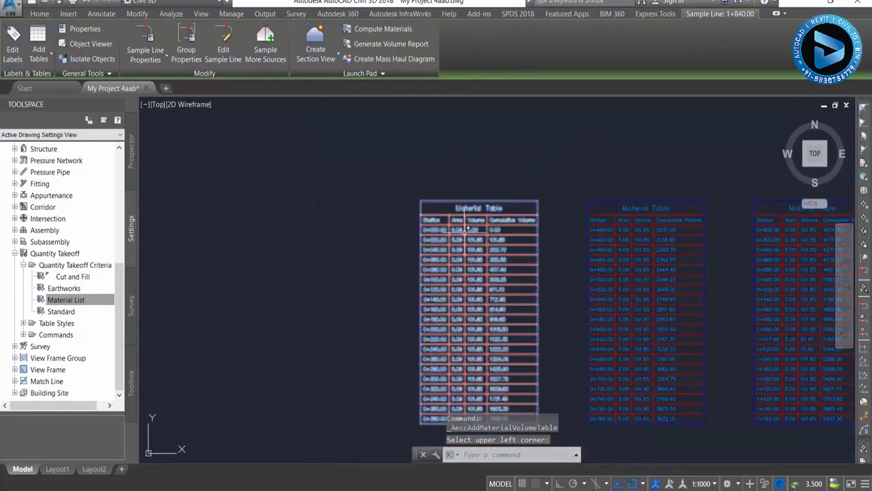
scroll(446, 259, up, 4)
scroll(445, 260, down, 4)
scroll(550, 243, down, 3)
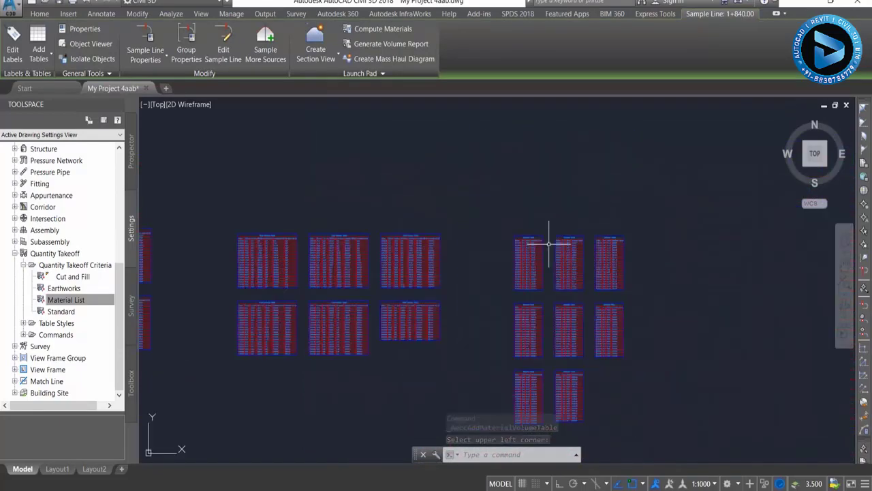
scroll(550, 243, up, 1)
scroll(531, 188, up, 1)
scroll(463, 214, up, 4)
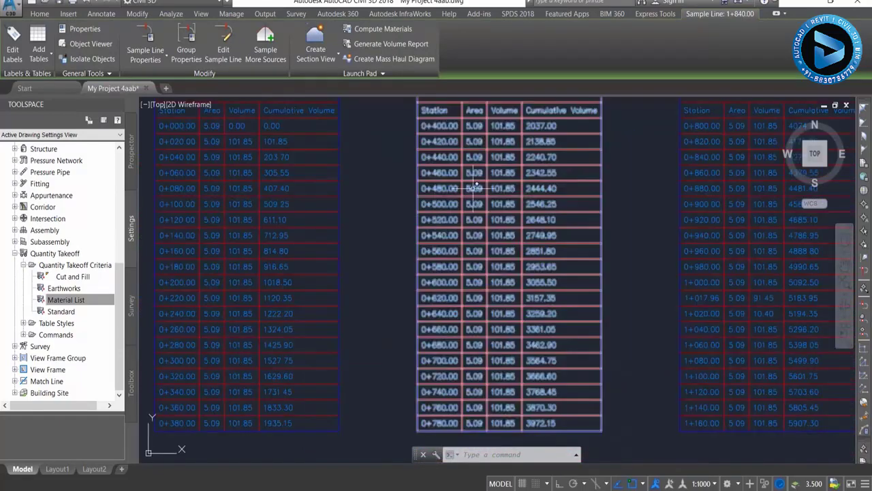
scroll(475, 240, down, 2)
scroll(475, 240, down, 3)
scroll(560, 211, up, 2)
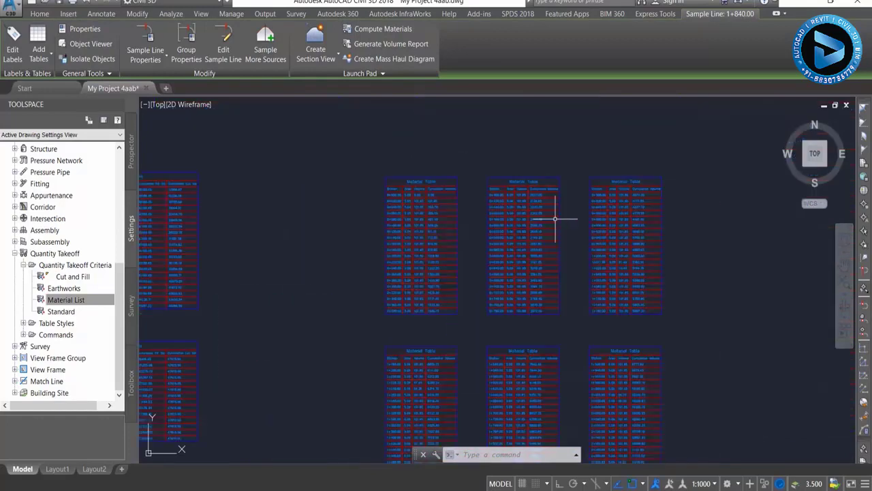
scroll(526, 214, up, 2)
scroll(527, 213, down, 4)
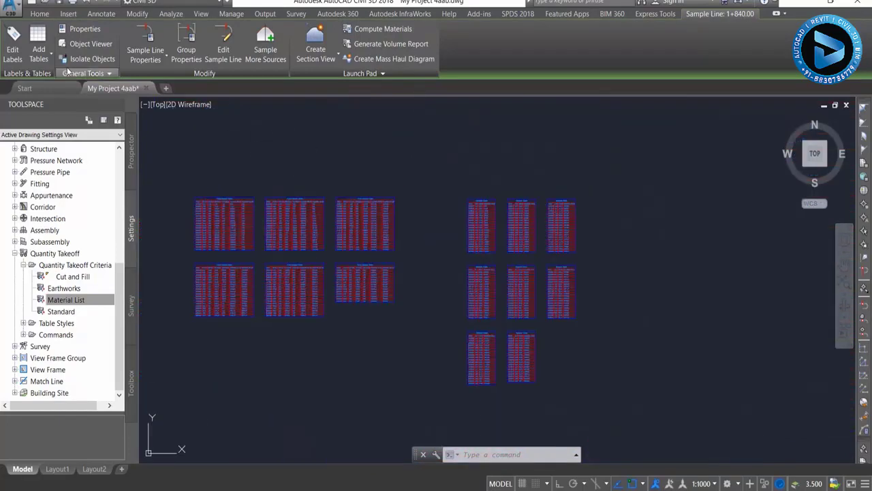
Add a WBM material volume table for Main Road using Material List - (3).
click(53, 104)
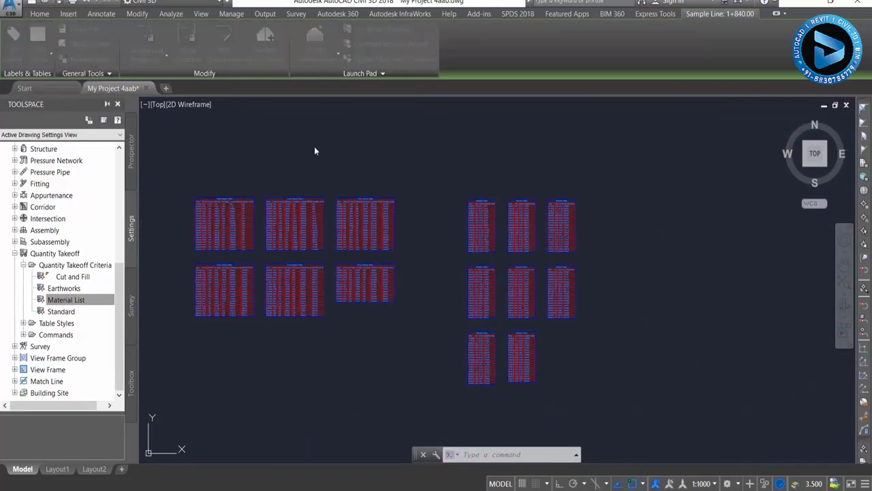
click(414, 153)
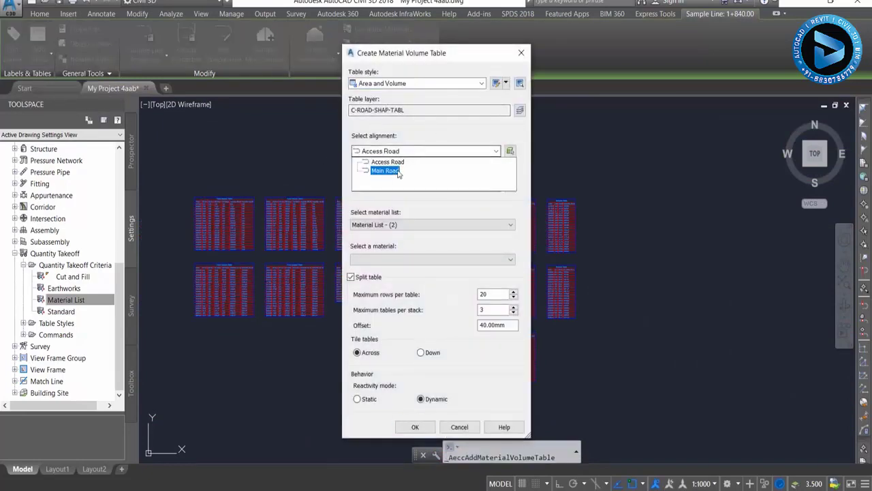
click(382, 170)
click(386, 225)
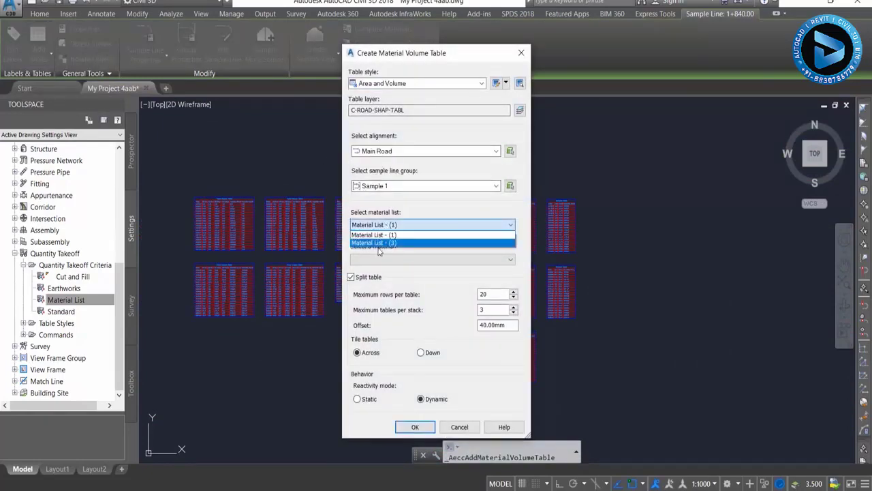
click(380, 243)
click(378, 259)
click(368, 277)
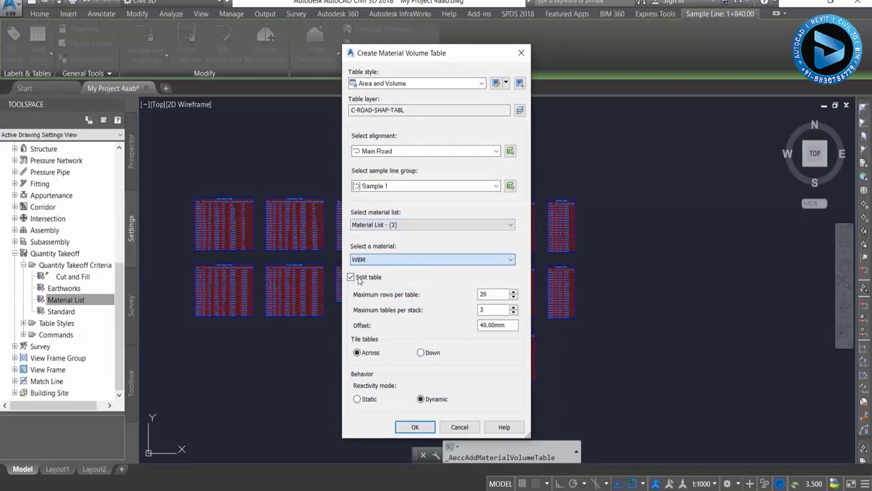
click(415, 429)
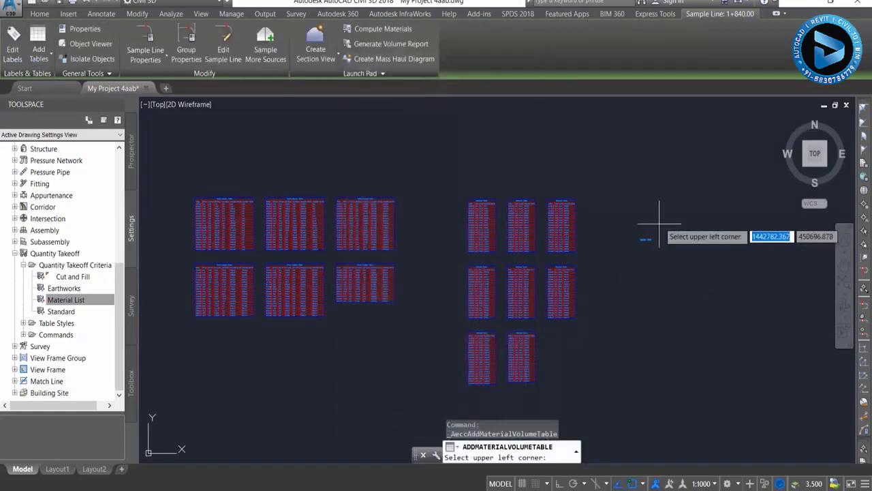
scroll(622, 208, up, 10)
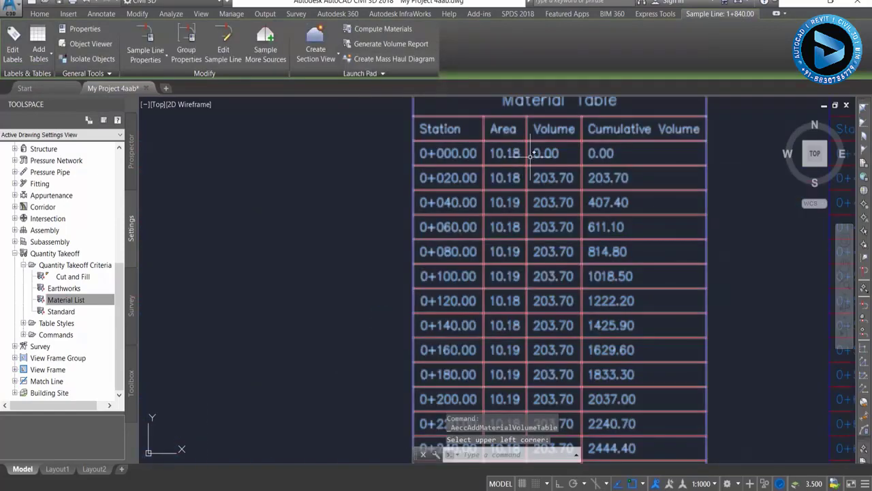
scroll(584, 230, down, 8)
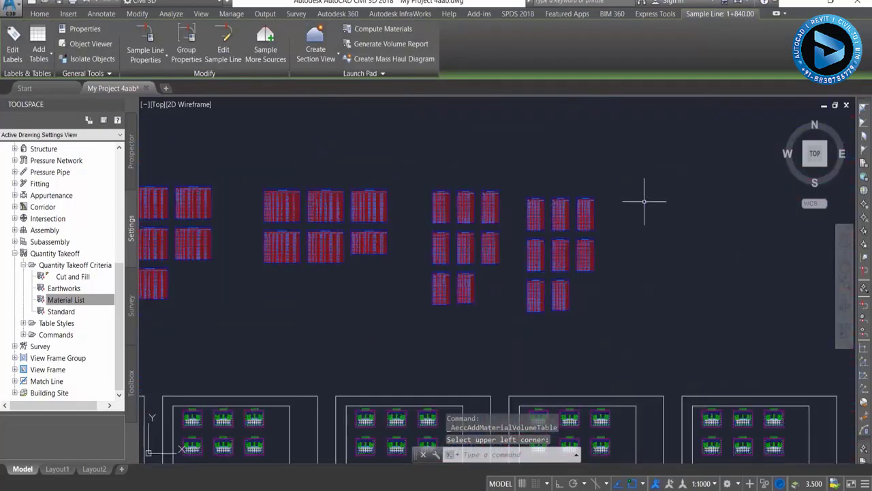
scroll(473, 179, down, 2)
Add a SubBase material volume table for Main Road from Material List - (3) and place it.
click(49, 60)
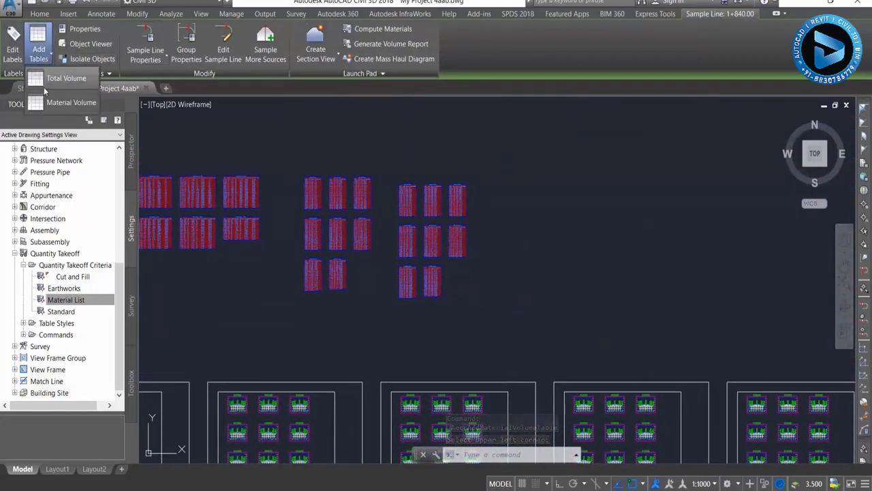
click(64, 91)
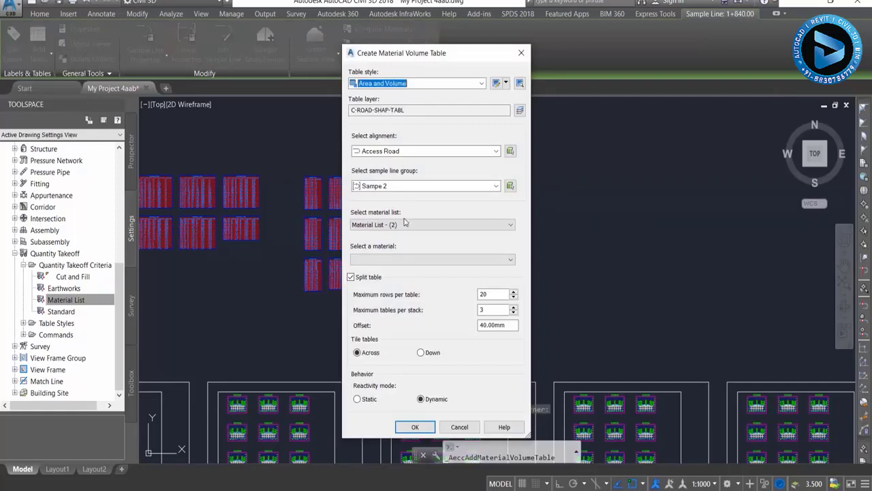
click(401, 225)
click(394, 235)
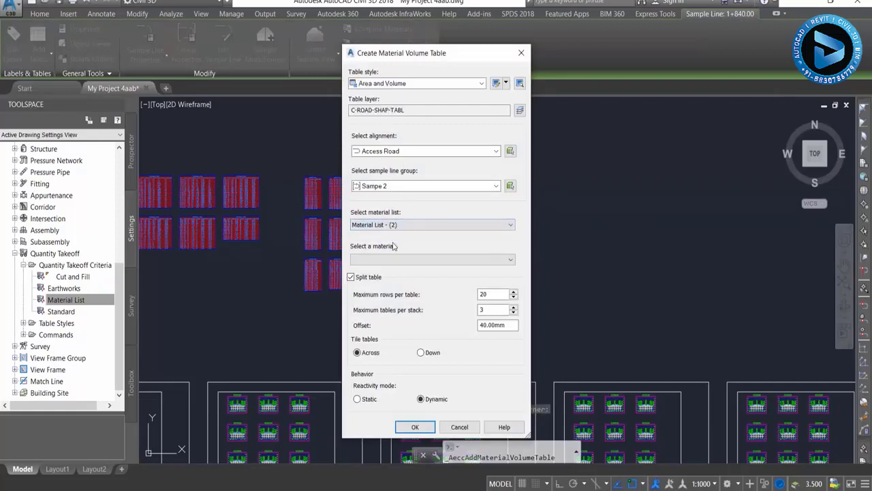
click(385, 152)
click(385, 171)
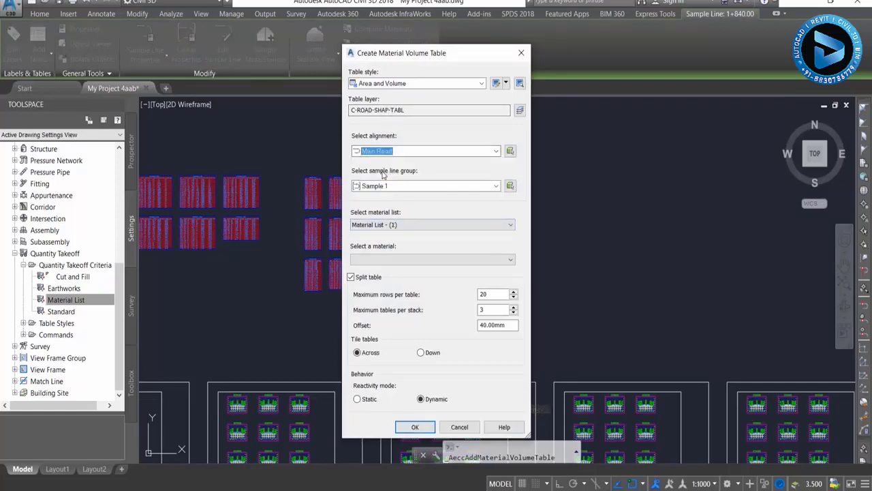
click(384, 231)
click(381, 242)
click(381, 259)
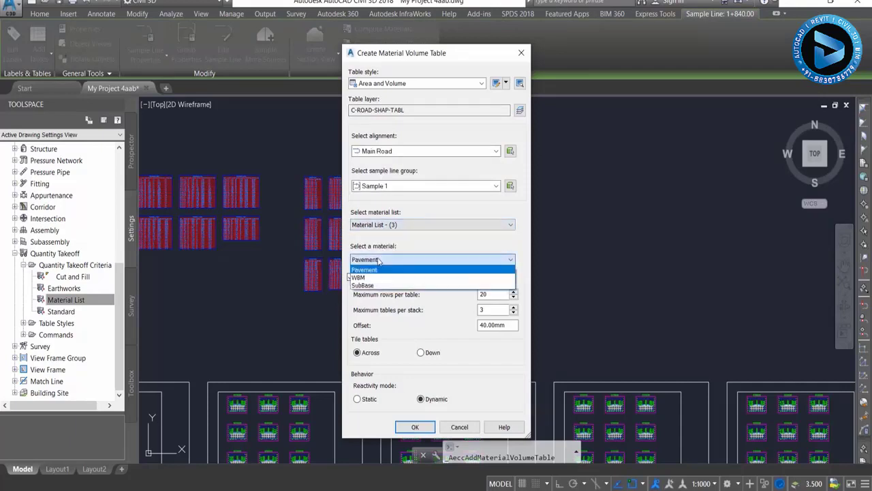
click(364, 284)
click(414, 427)
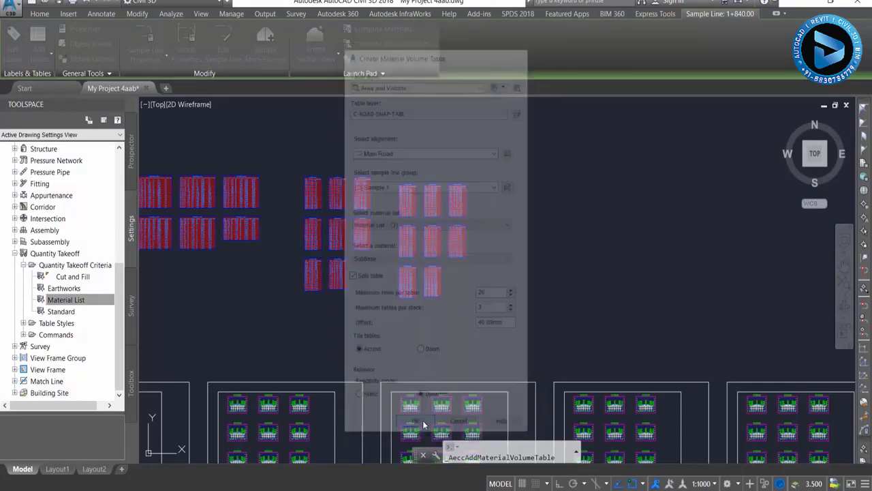
click(507, 193)
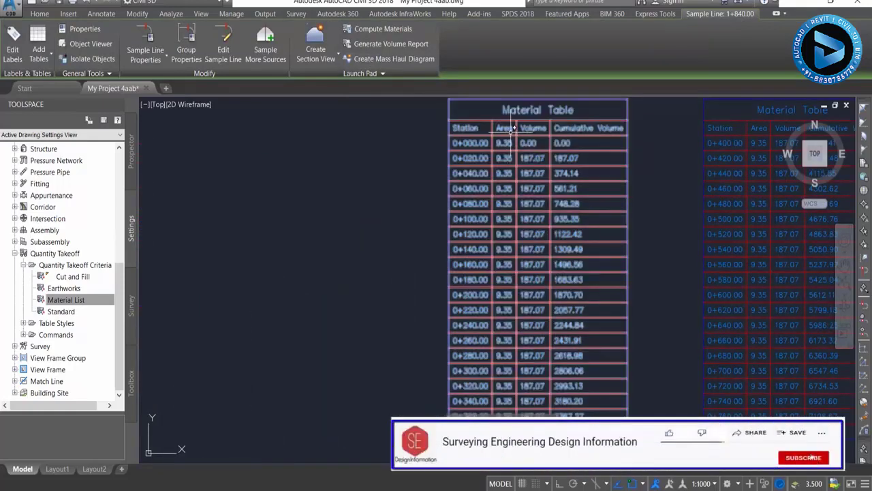
scroll(516, 130, down, 4)
scroll(584, 139, down, 3)
scroll(585, 138, down, 2)
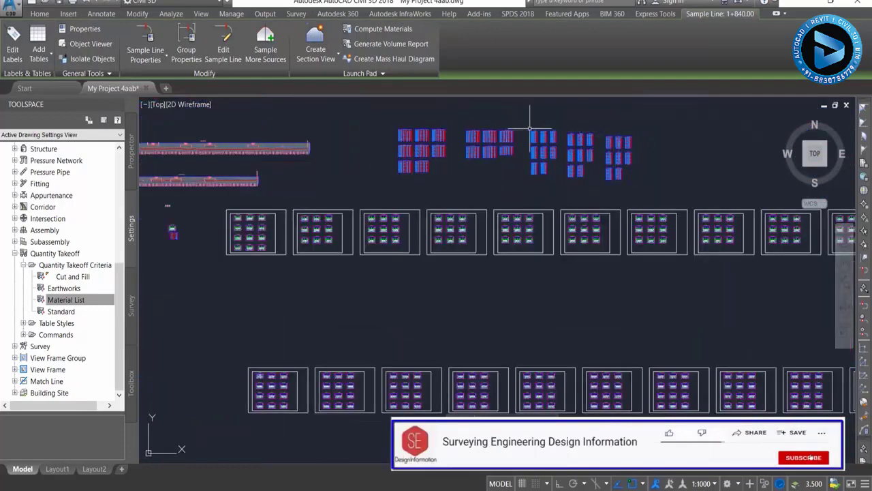
scroll(560, 116, up, 2)
scroll(560, 115, up, 2)
scroll(541, 146, up, 2)
scroll(524, 157, down, 3)
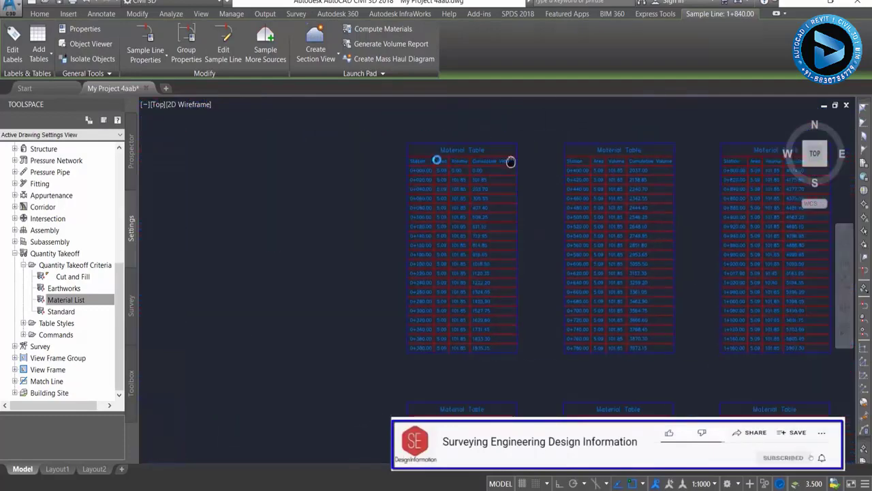
scroll(510, 162, down, 1)
scroll(463, 174, down, 1)
scroll(413, 175, up, 3)
scroll(334, 180, down, 1)
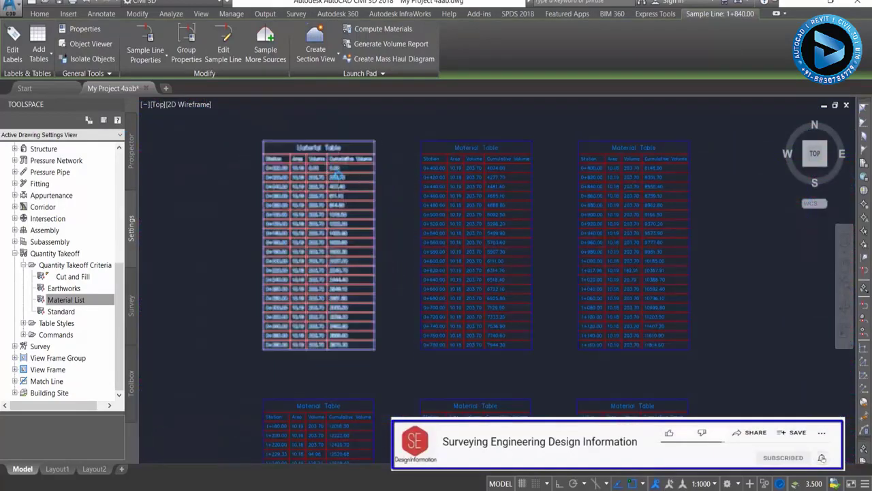
scroll(610, 221, down, 1)
scroll(426, 188, up, 2)
scroll(409, 189, up, 2)
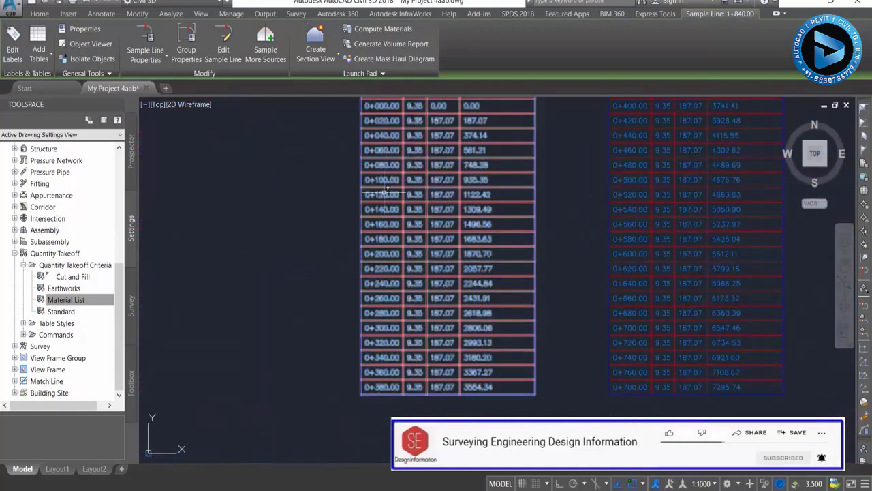
scroll(471, 185, down, 2)
scroll(477, 171, down, 3)
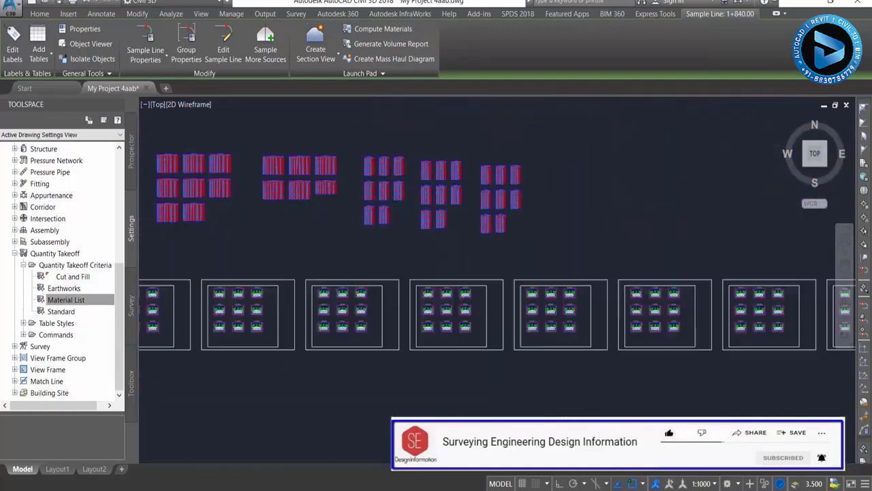
scroll(362, 136, down, 1)
middle_drag(465, 153, 578, 136)
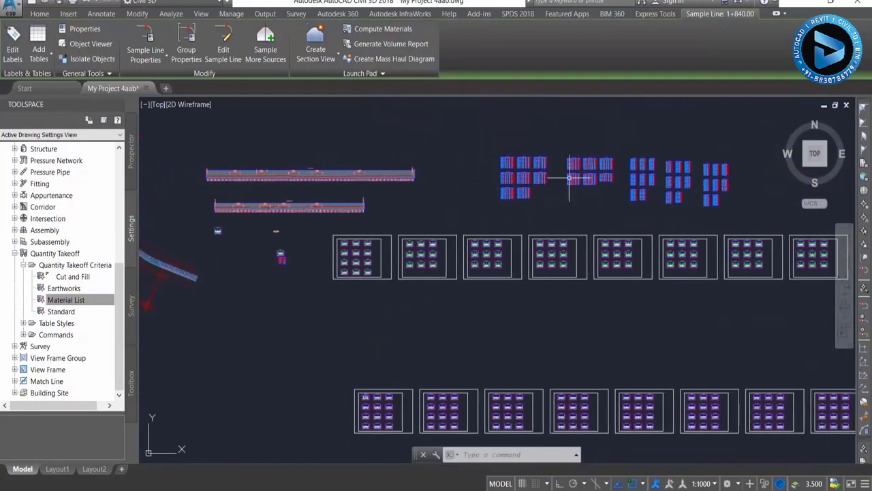
scroll(584, 175, up, 2)
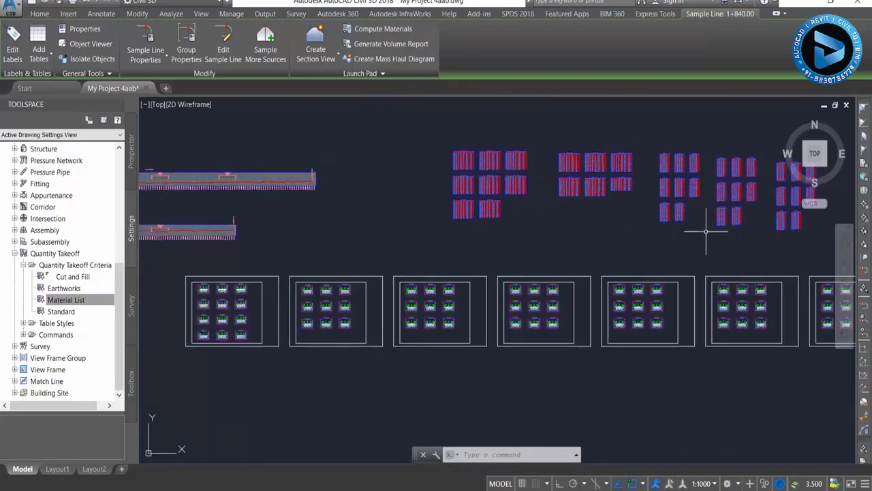
middle_drag(364, 243, 467, 214)
scroll(205, 307, up, 5)
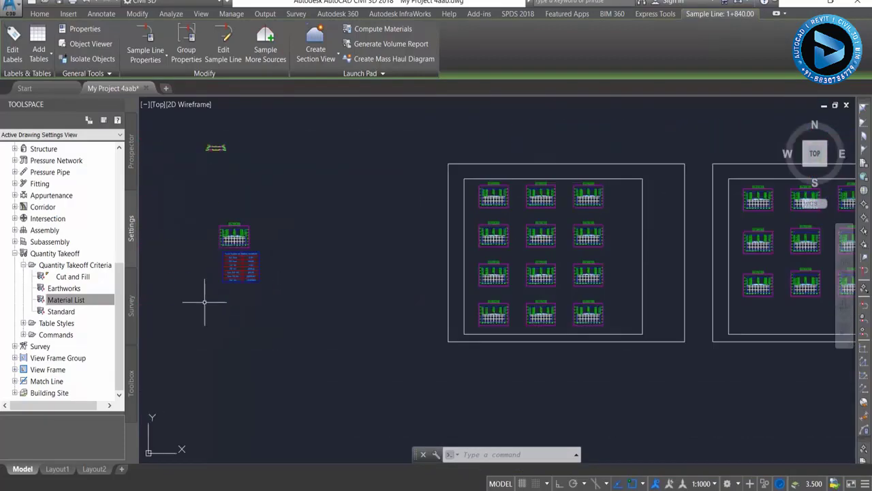
scroll(228, 255, up, 4)
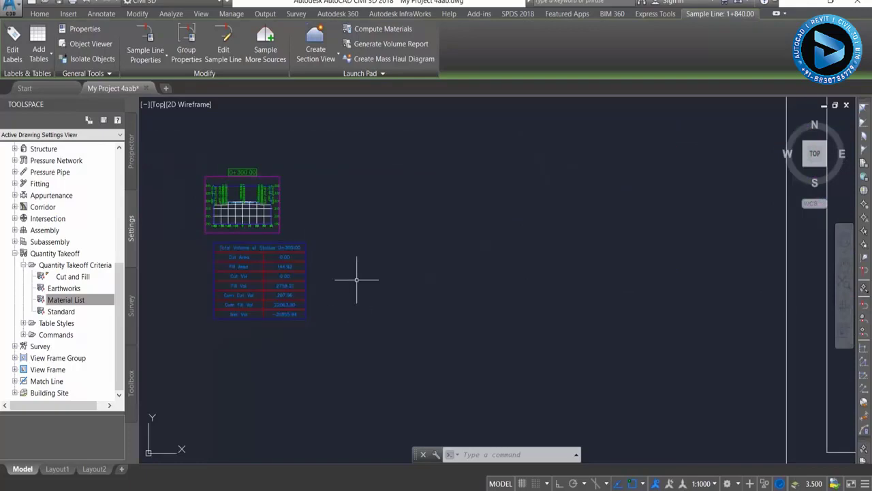
scroll(225, 217, up, 4)
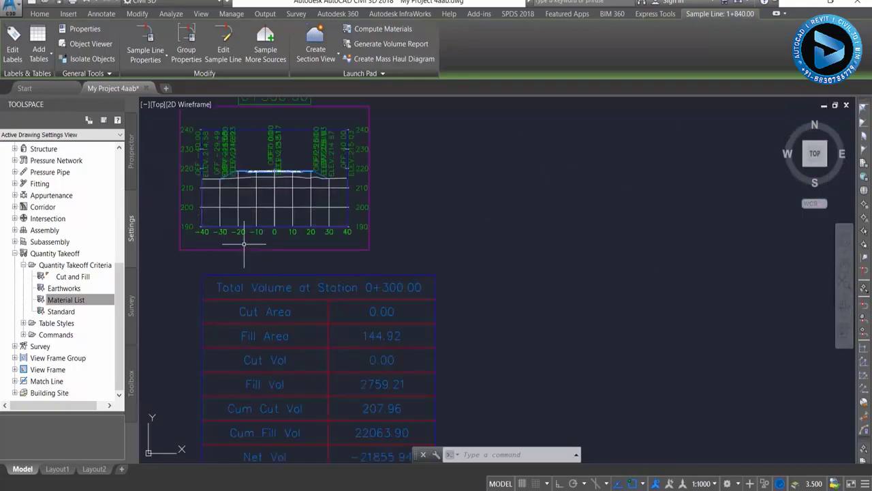
scroll(245, 247, down, 2)
scroll(244, 240, down, 6)
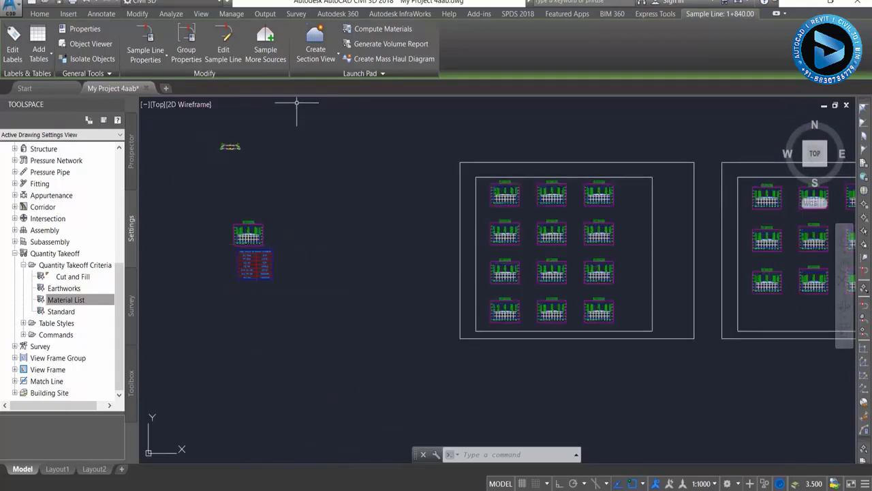
Start a single Main Road section view at station 0+520.00, reaching Section Display Options.
key(Escape)
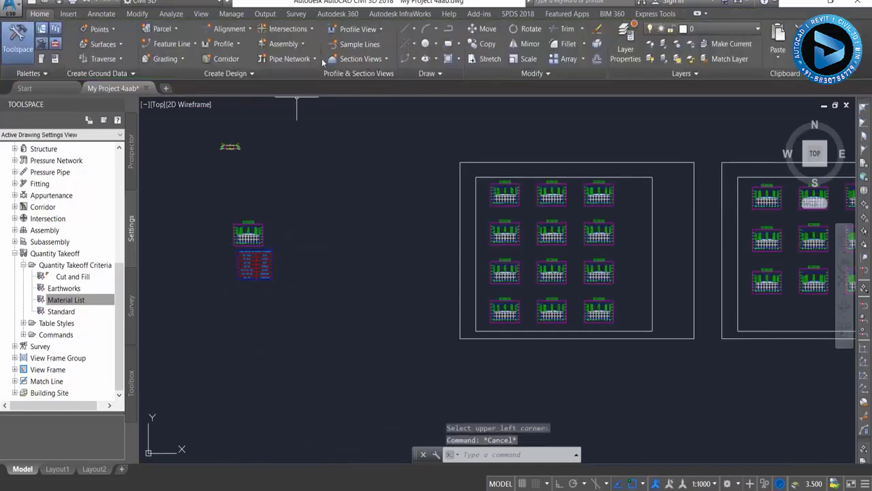
click(359, 59)
click(390, 101)
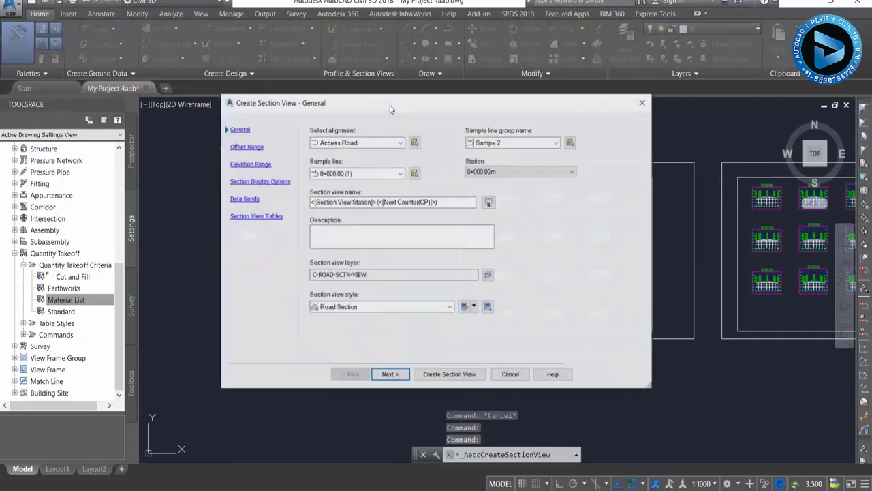
click(344, 142)
click(339, 164)
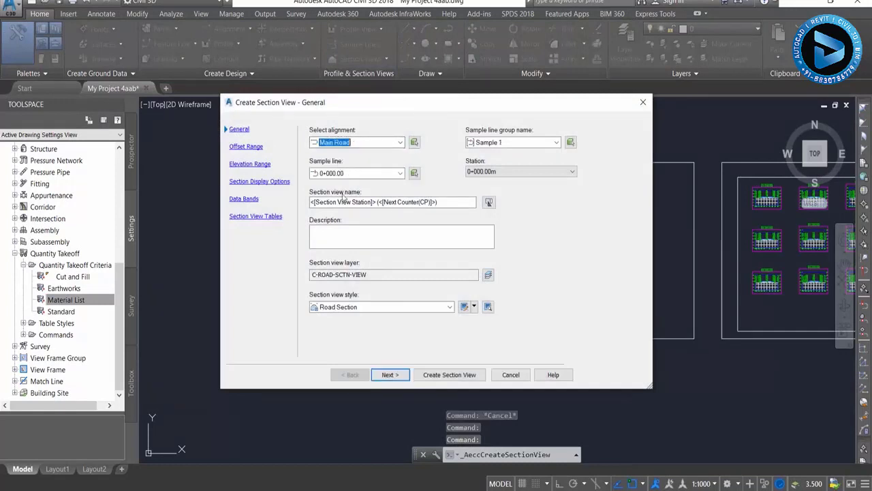
click(347, 173)
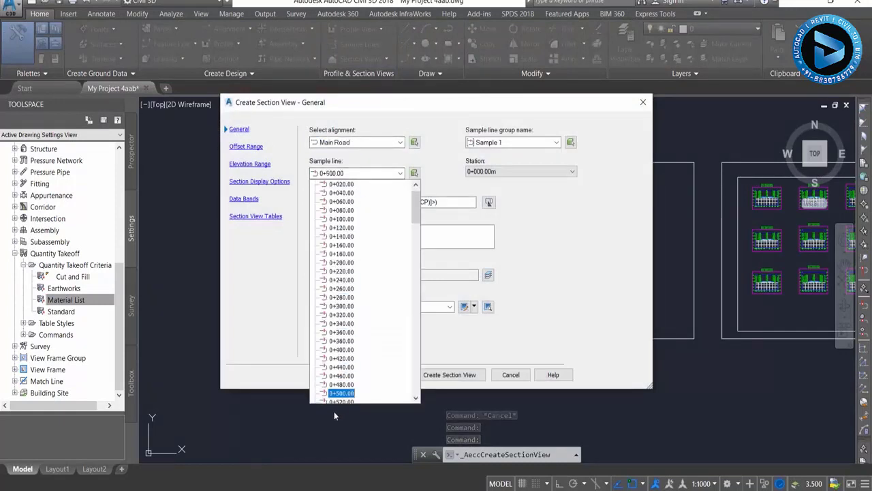
click(340, 384)
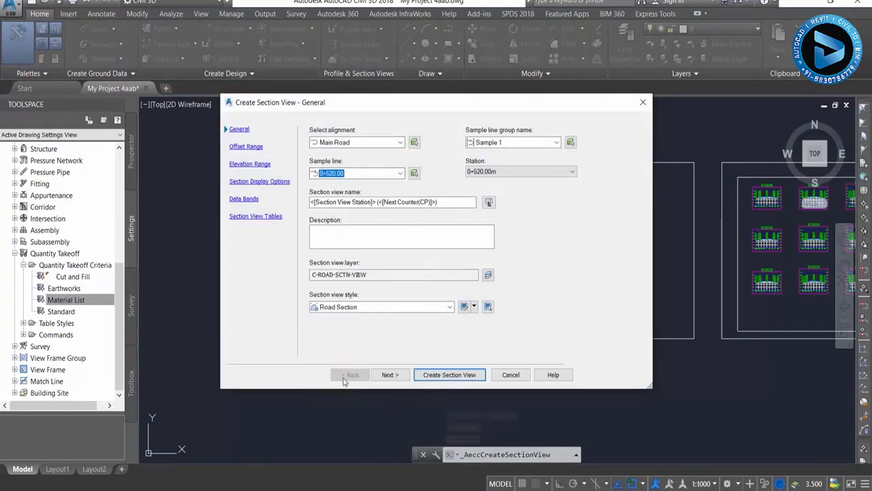
click(390, 375)
click(391, 375)
click(393, 376)
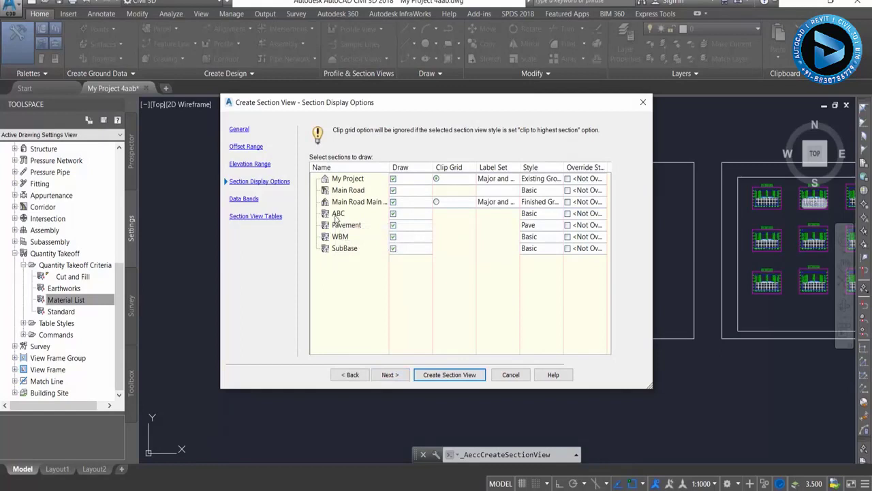
Set the Pavement section's style to Pave.
click(341, 229)
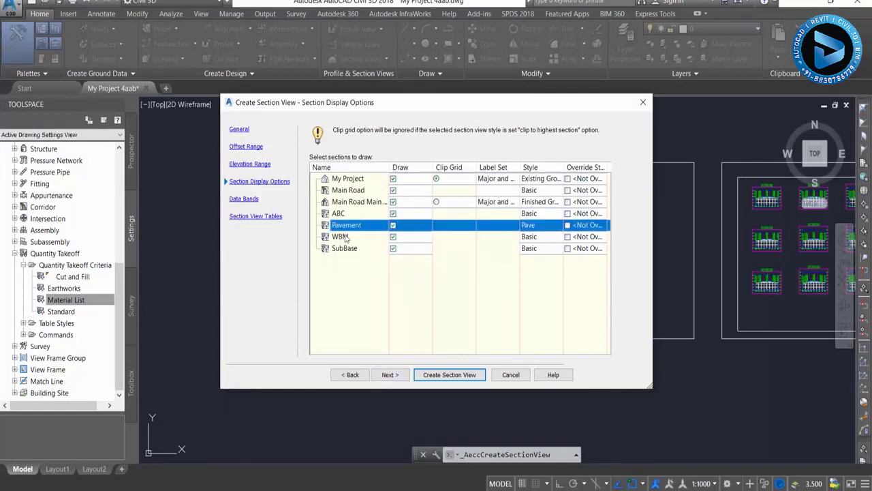
click(343, 238)
click(345, 249)
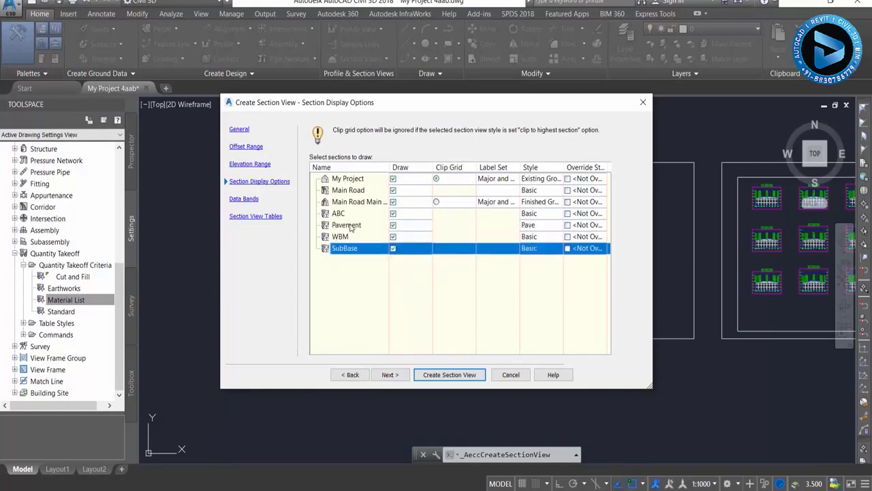
click(350, 228)
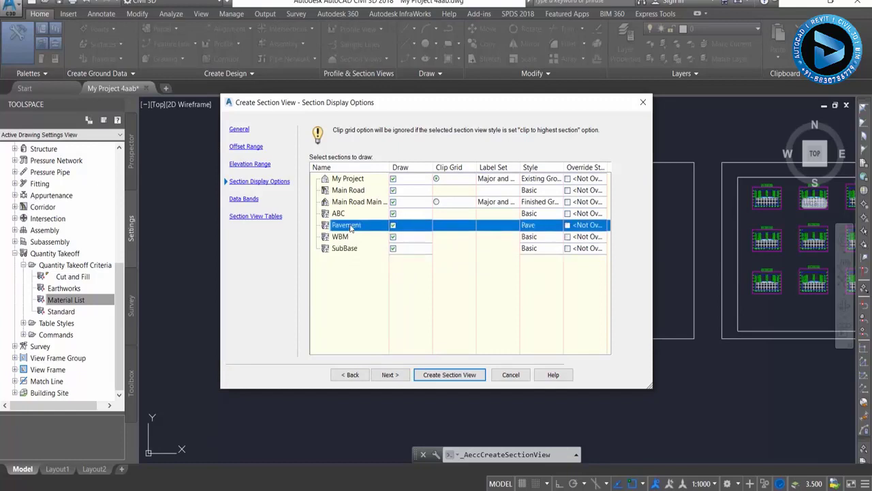
click(532, 226)
click(421, 242)
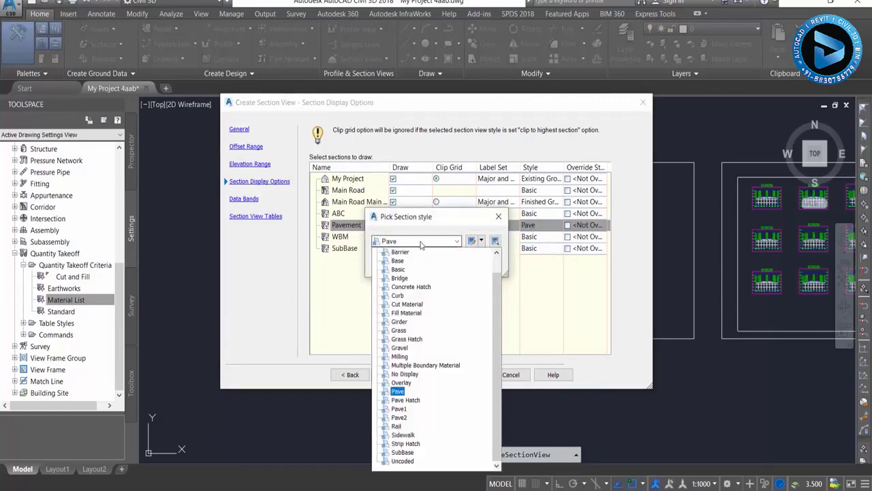
click(399, 392)
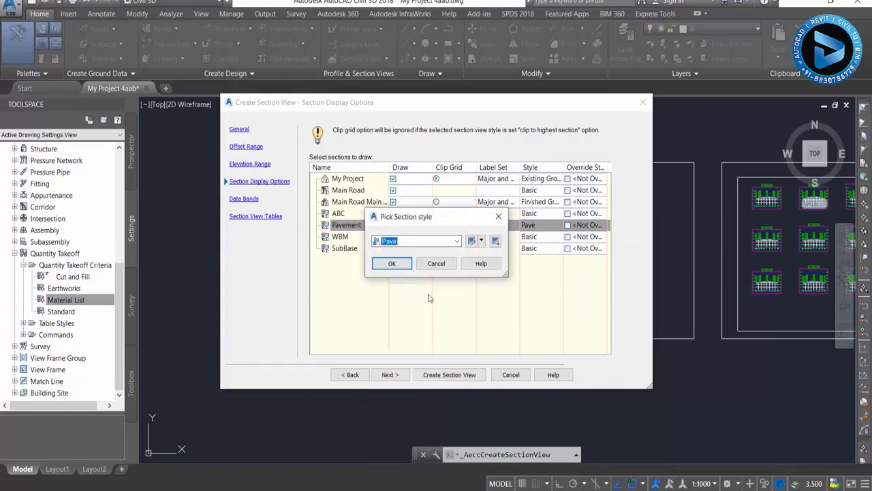
click(391, 264)
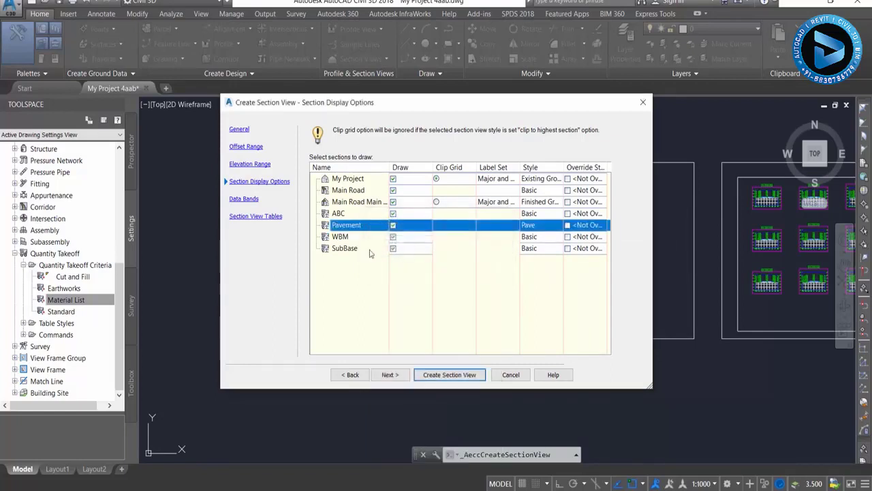
Style the WBM section as Base and the SubBase section as SubBase.
click(540, 235)
click(422, 241)
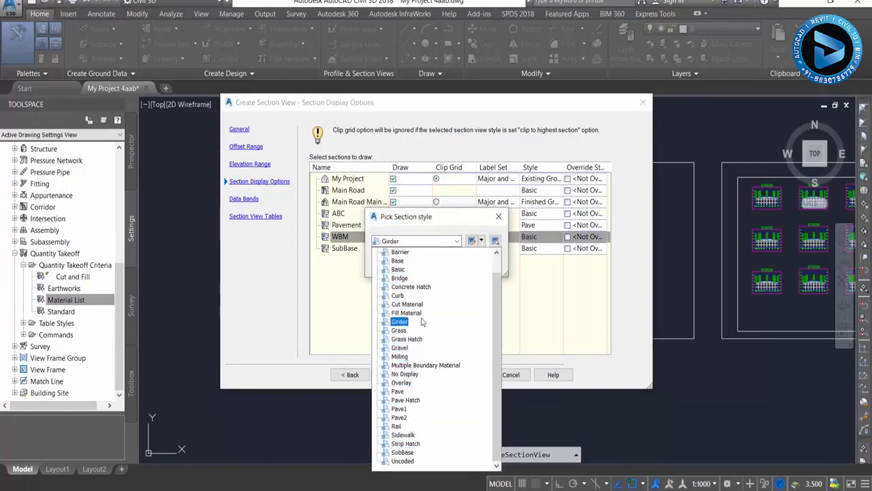
click(396, 261)
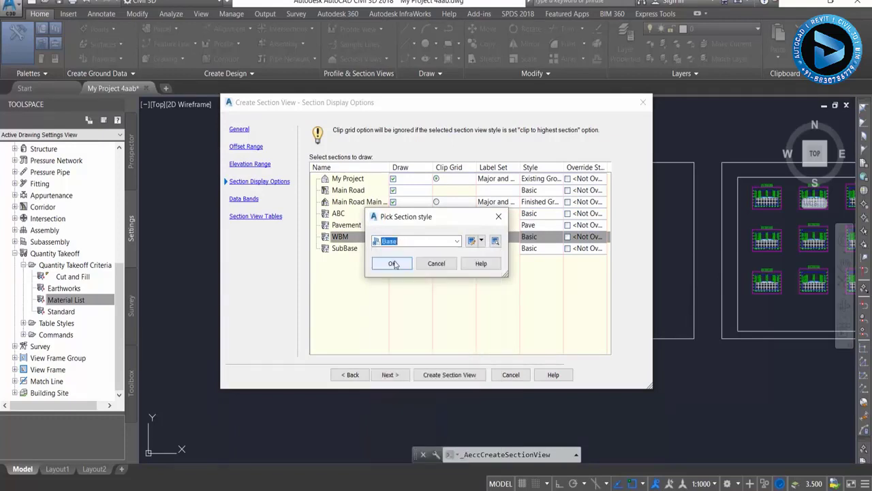
click(389, 263)
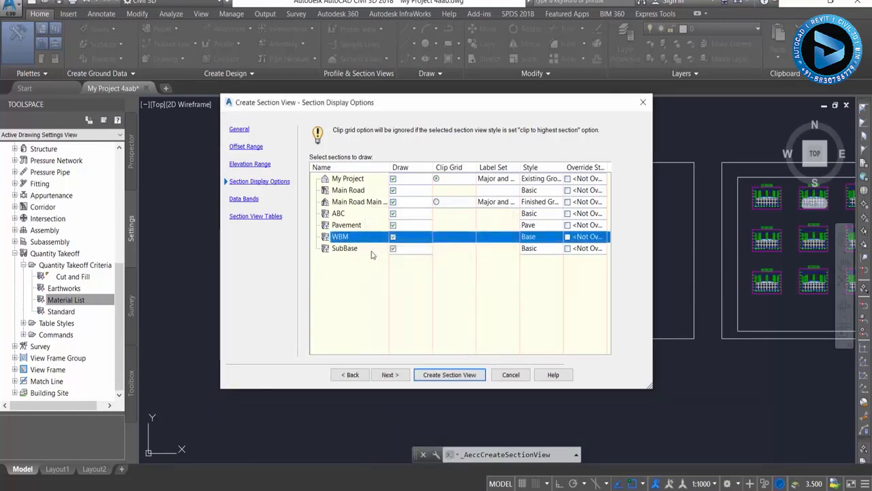
click(534, 248)
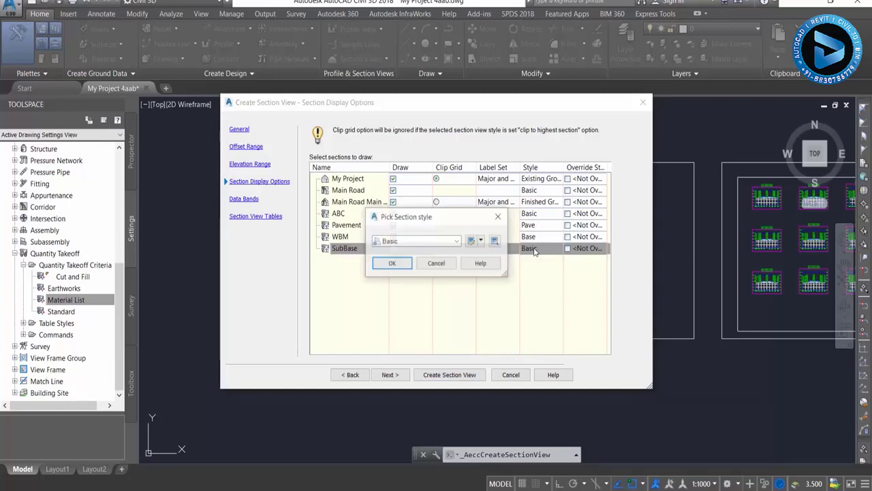
click(437, 246)
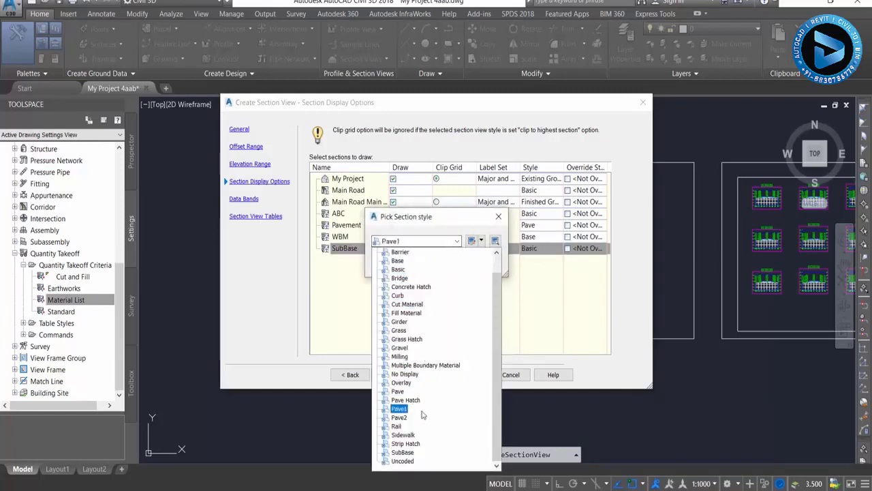
click(402, 453)
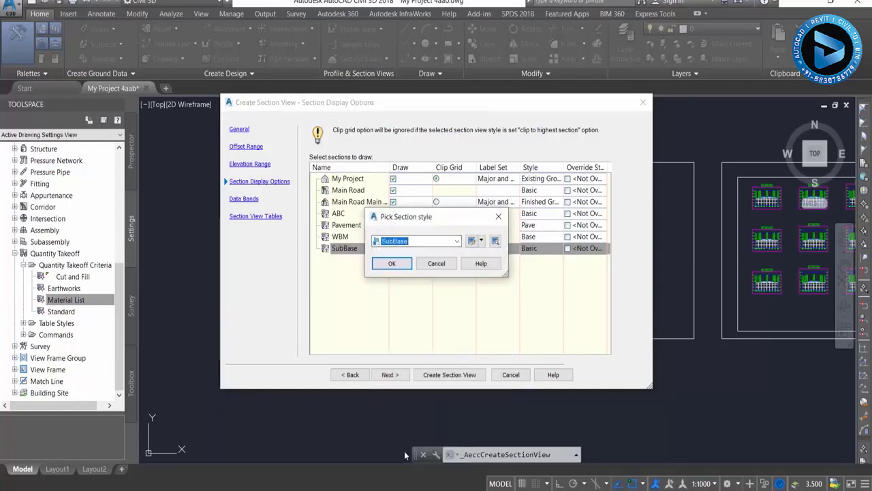
click(391, 263)
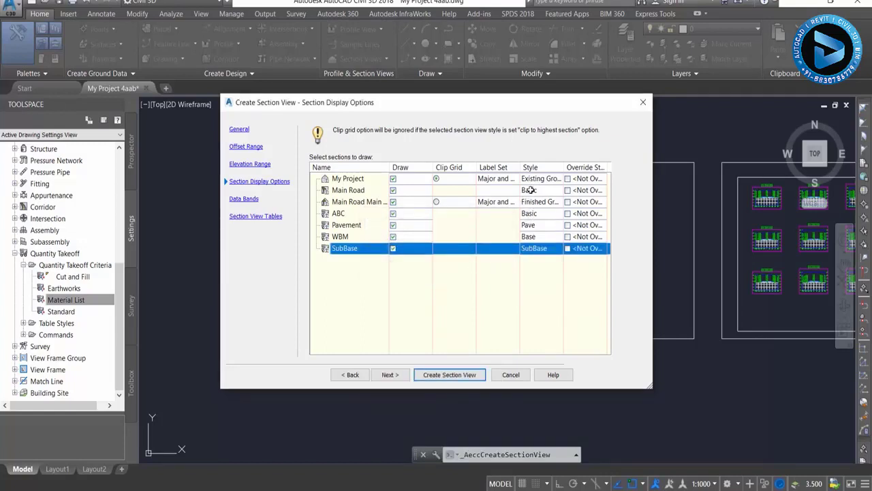
Advance the wizard past data bands to the Section View Tables step.
click(395, 376)
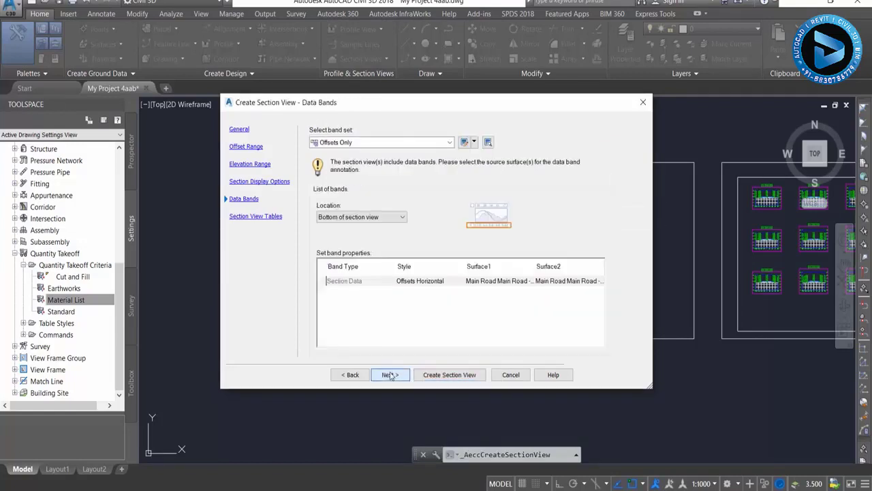
click(388, 375)
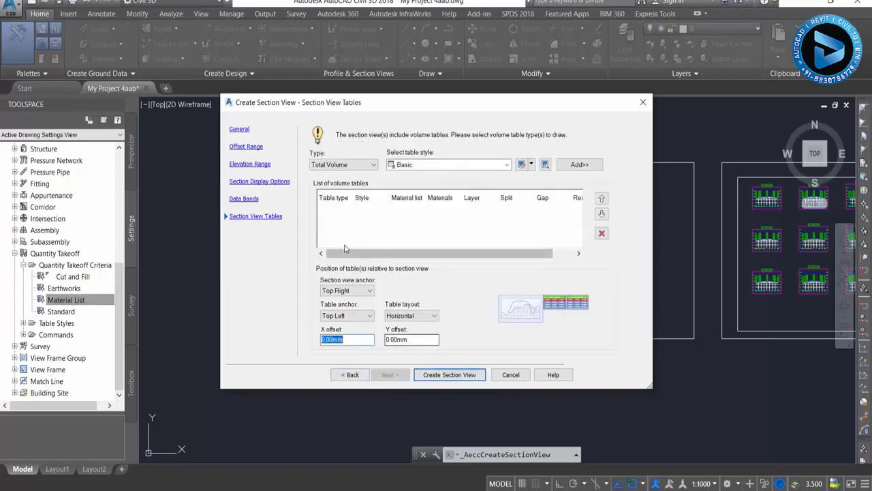
click(325, 198)
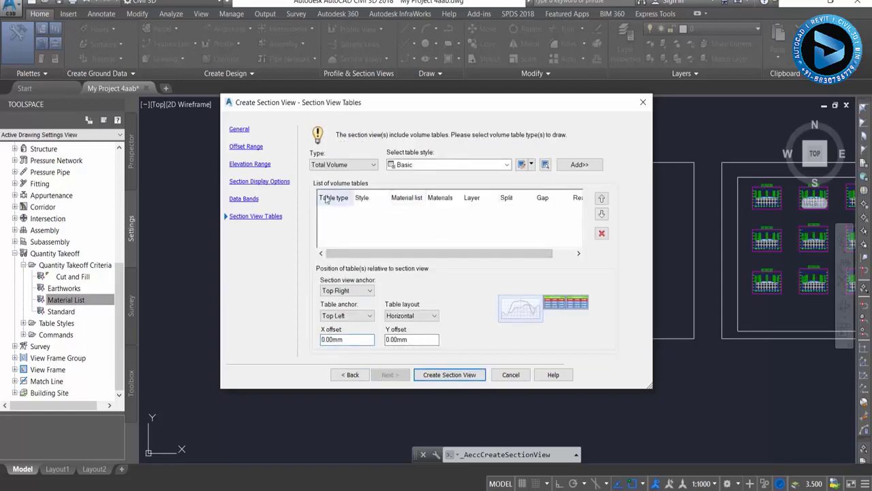
Add a Total Volume table to the section view.
click(344, 165)
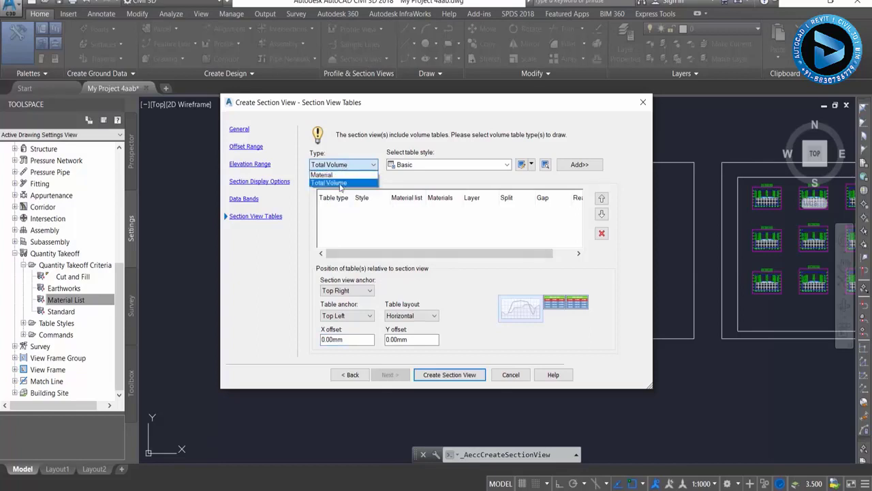
click(339, 182)
click(579, 165)
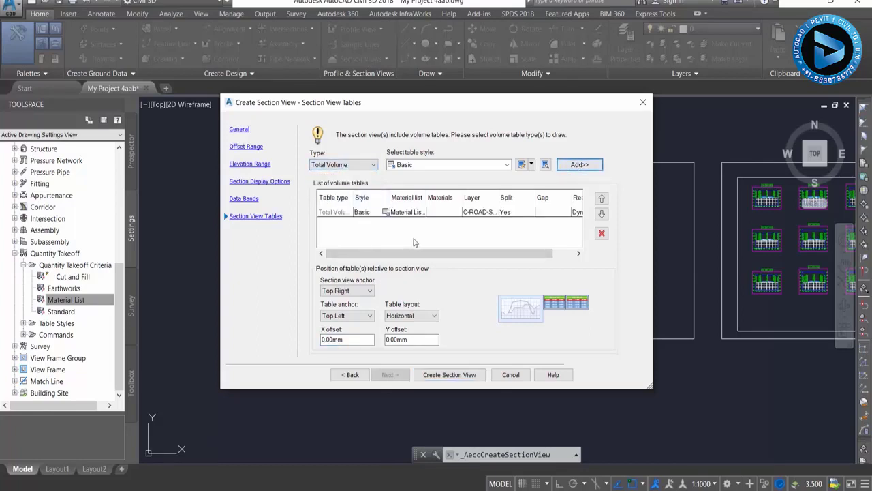
Add a Material table from Material List - (3) with Pavement, WBM and SubBase, then create the view.
click(344, 164)
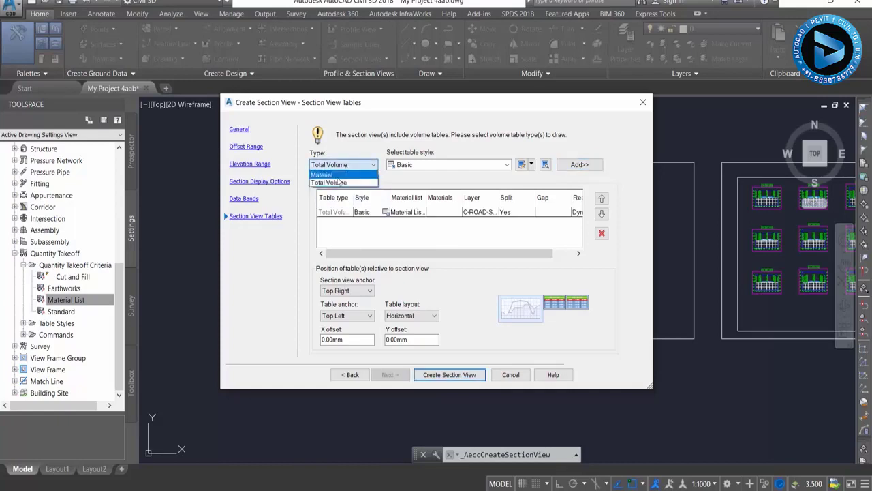
click(339, 175)
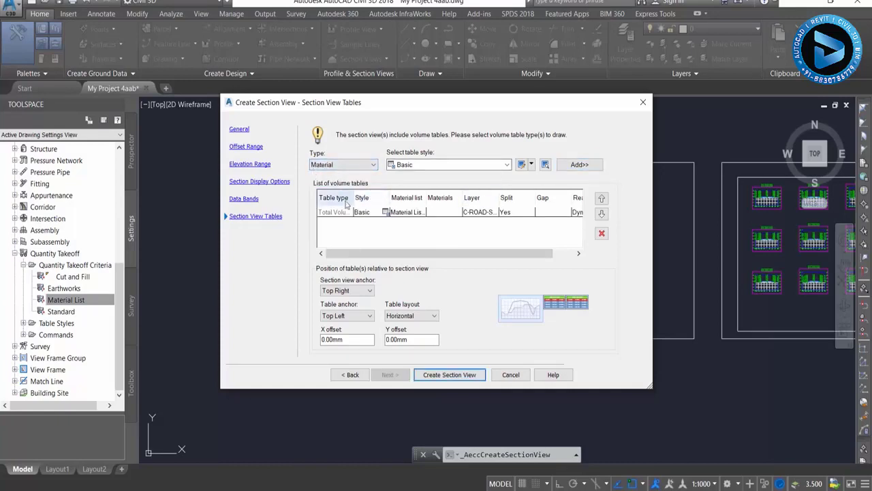
click(575, 165)
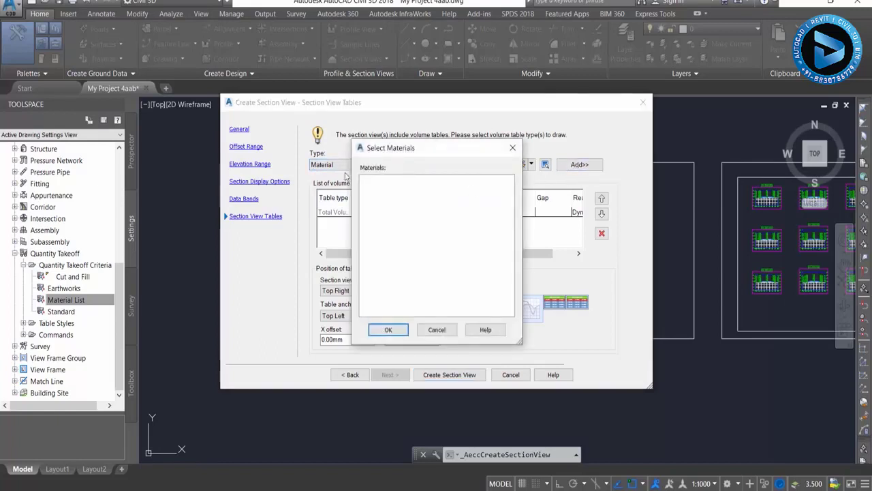
click(388, 332)
click(334, 228)
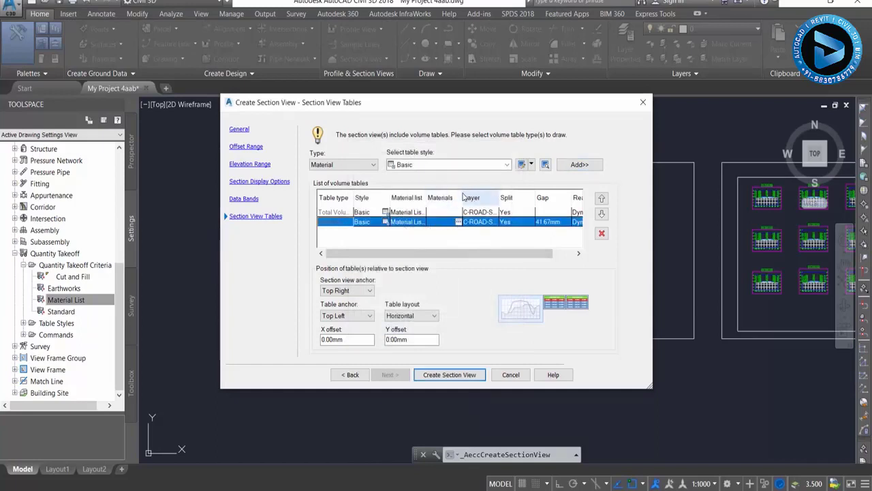
drag(462, 197, 477, 197)
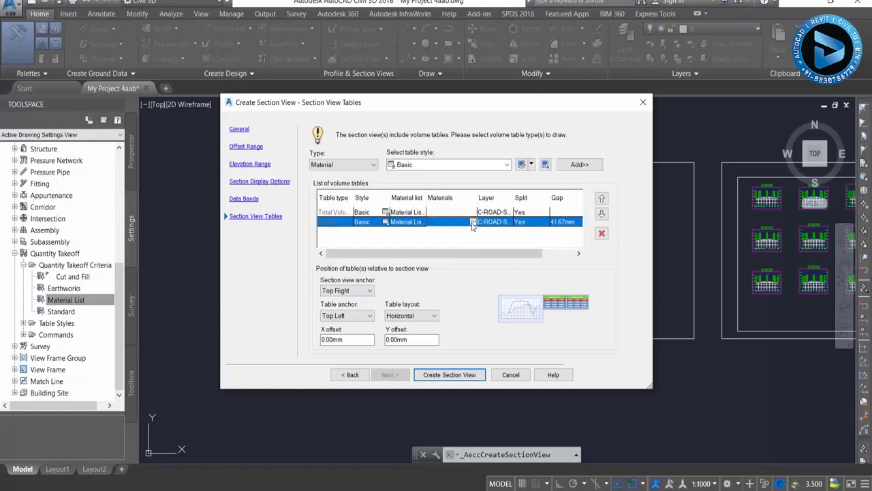
click(414, 226)
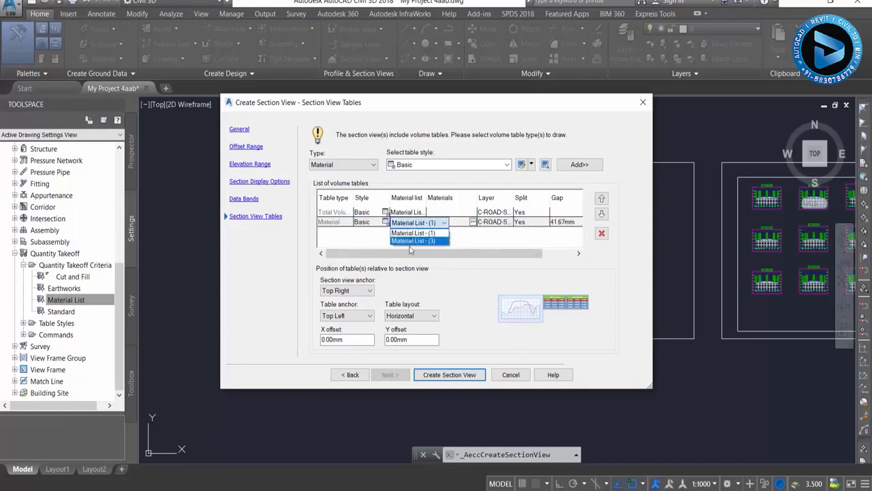
click(409, 243)
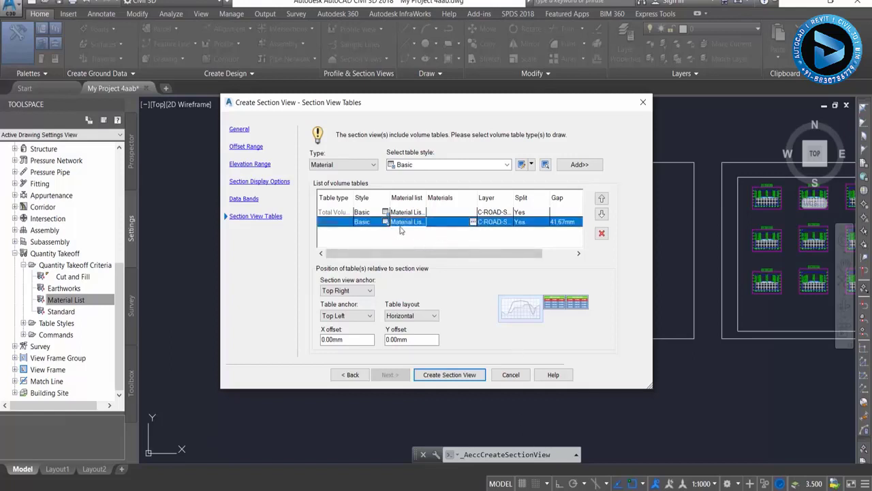
click(472, 222)
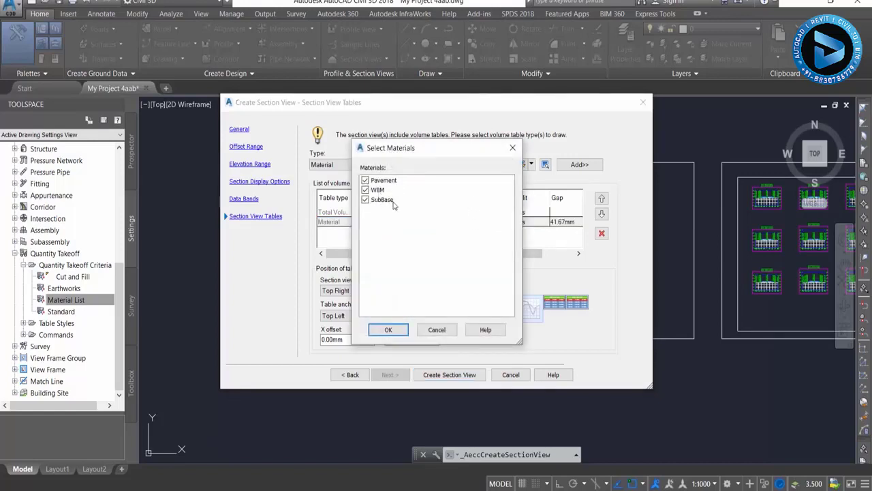
click(388, 330)
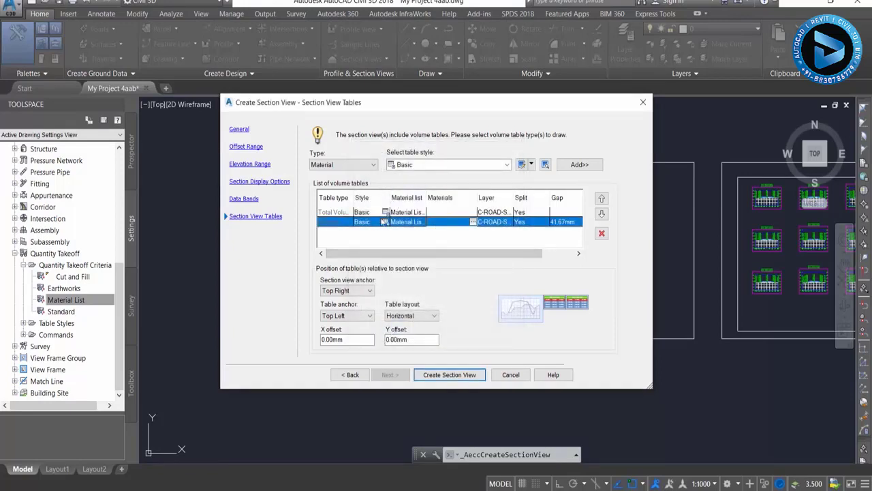
click(443, 375)
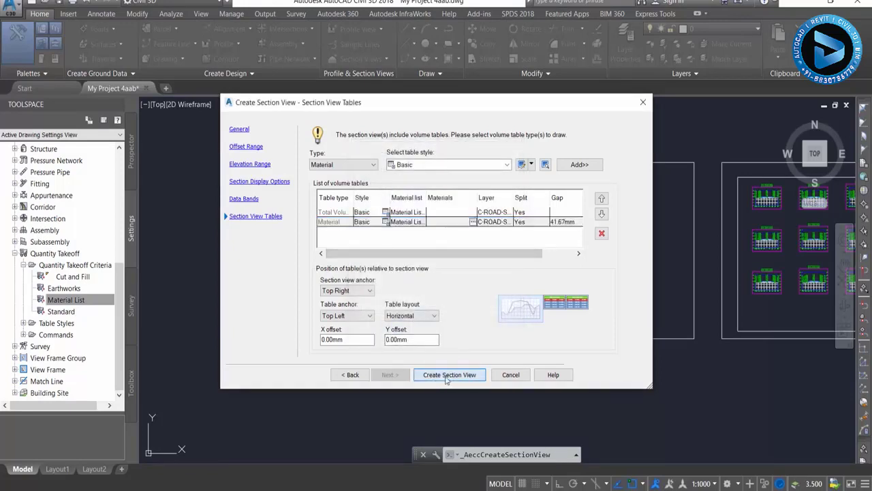
Place the 0+520.00 section view and inspect its Total Volume and Pavement/WBM/SubBase tables.
scroll(368, 198, up, 2)
middle_drag(350, 234, 356, 194)
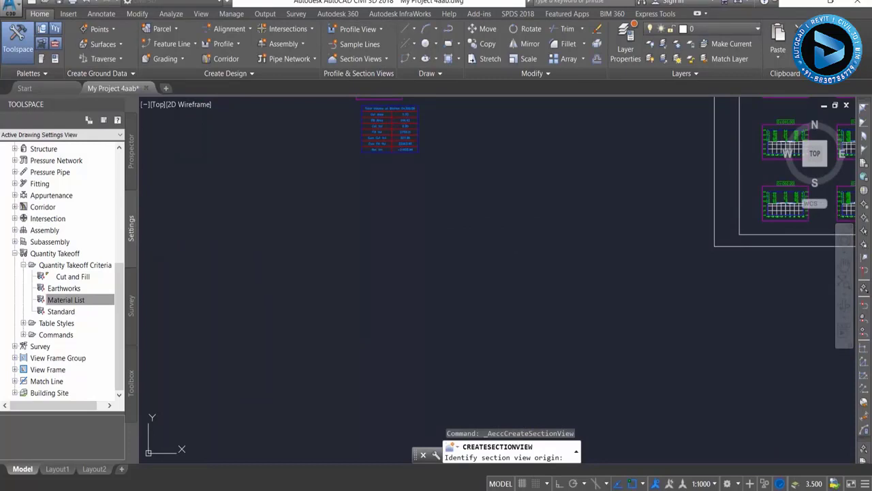
click(294, 236)
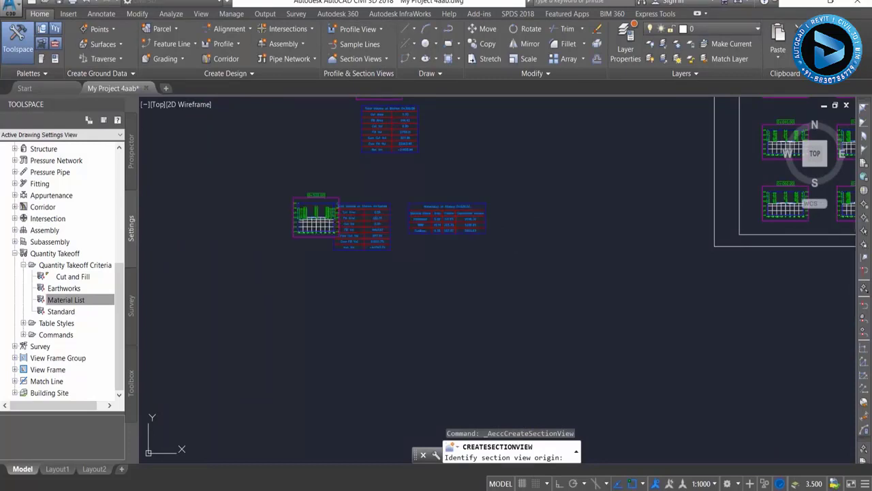
scroll(346, 185, up, 2)
scroll(336, 199, up, 2)
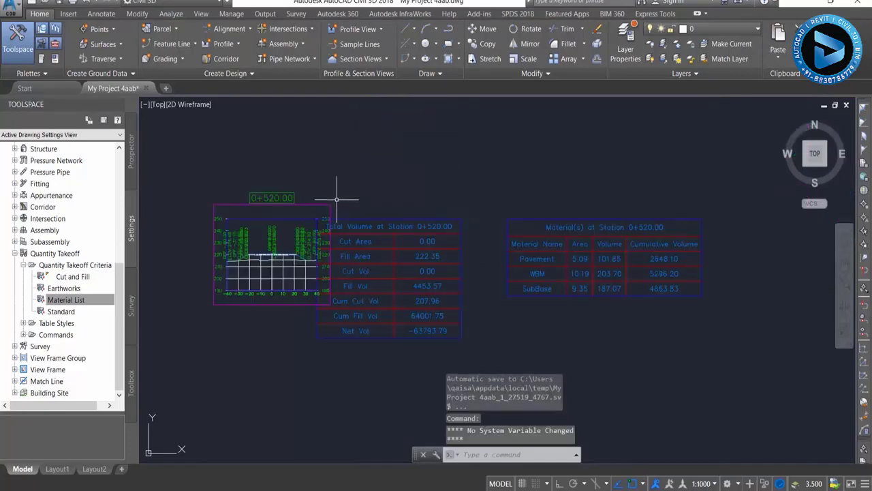
scroll(243, 239, up, 2)
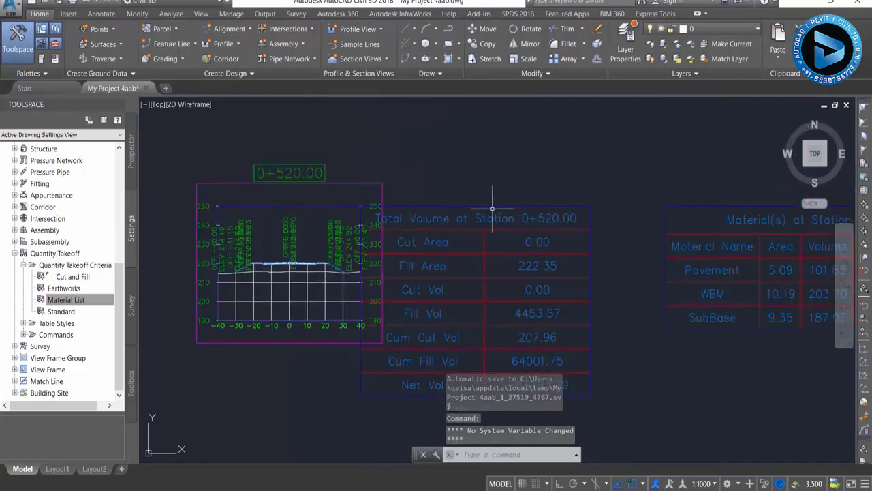
scroll(415, 234, down, 2)
scroll(668, 218, up, 2)
middle_drag(668, 218, 596, 207)
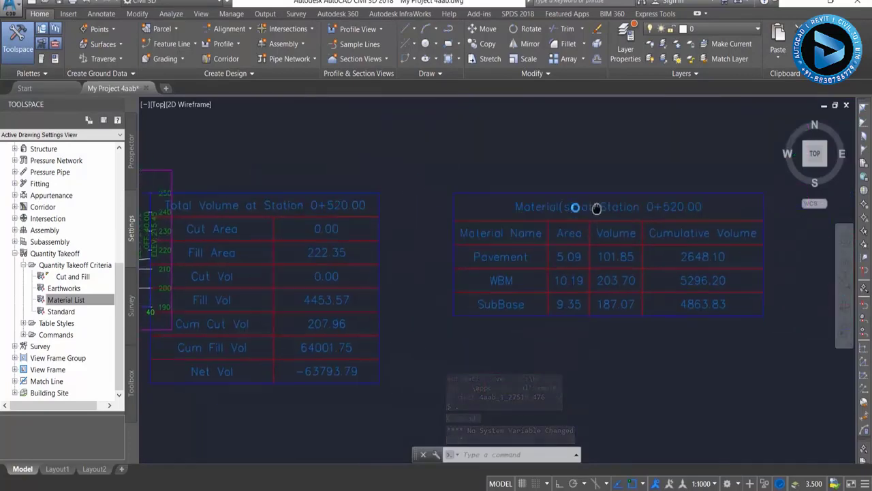
scroll(596, 208, up, 2)
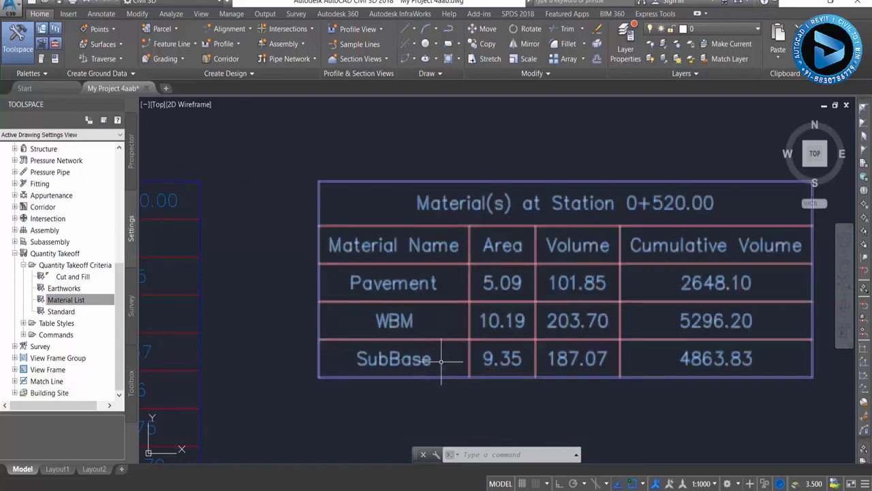
scroll(574, 278, down, 5)
scroll(532, 265, down, 1)
scroll(448, 292, up, 2)
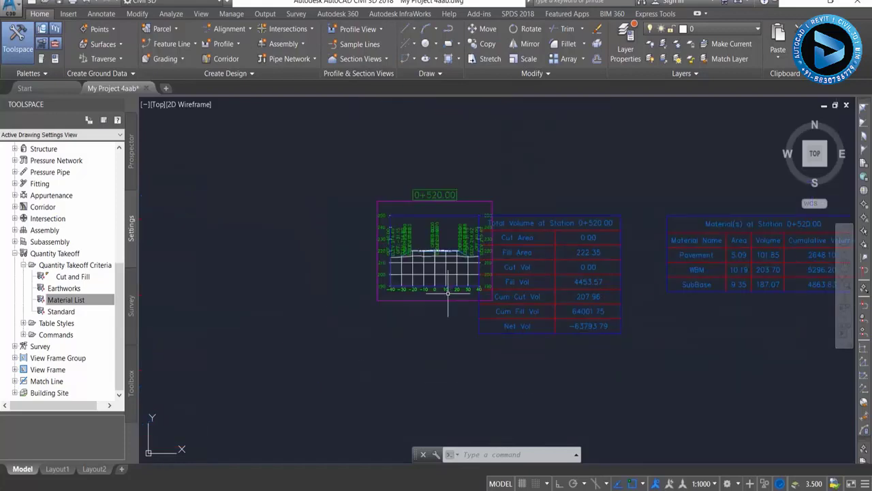
scroll(366, 255, down, 3)
scroll(369, 251, down, 3)
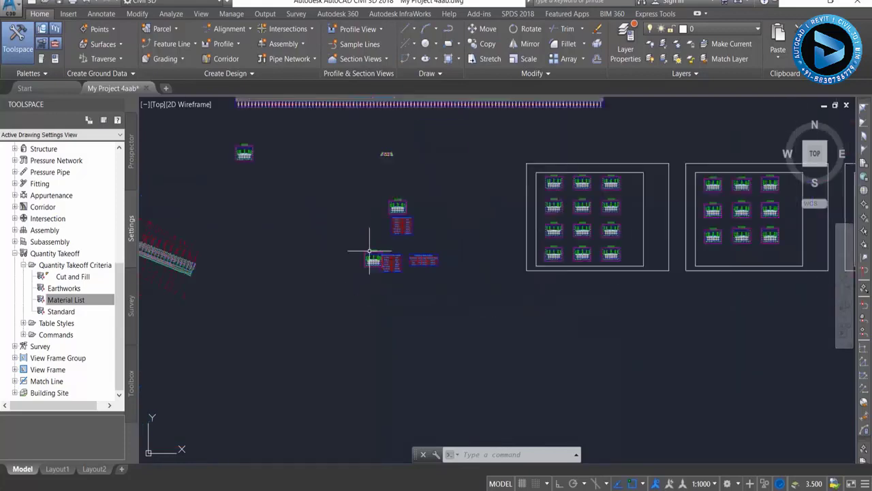
scroll(374, 182, down, 3)
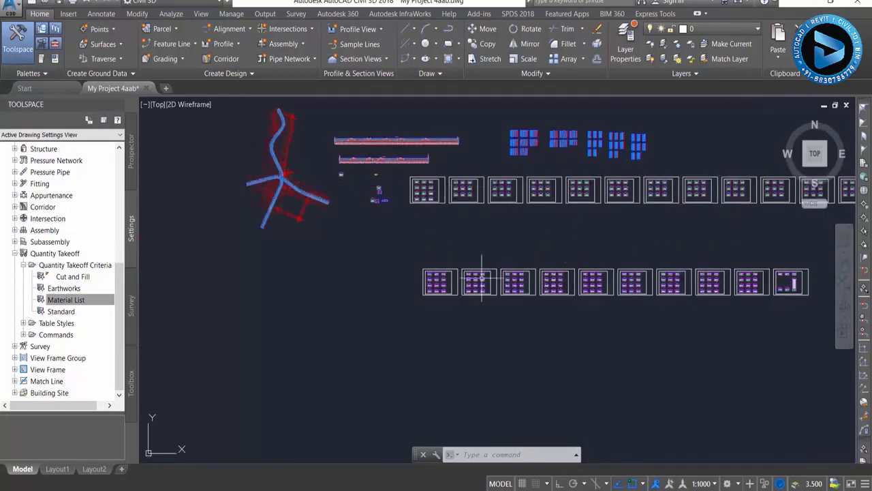
Start Create Multiple Section Views for Main Road, advancing to Section Display Options.
click(359, 59)
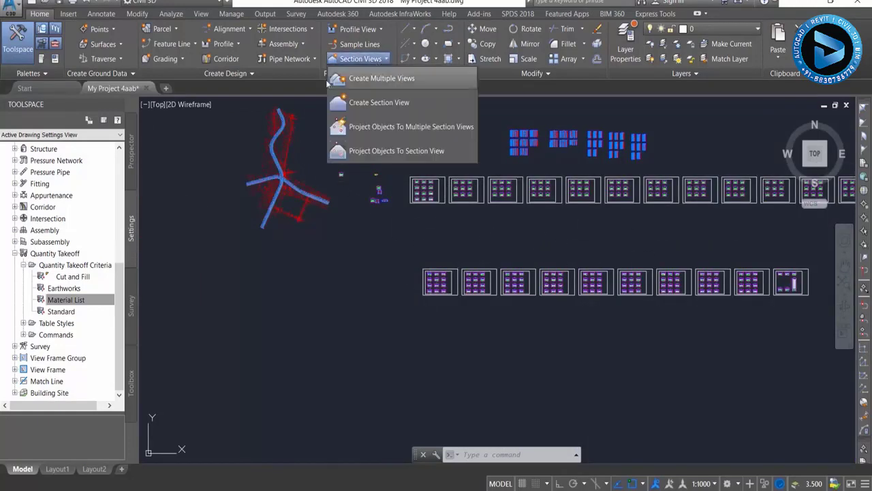
click(371, 86)
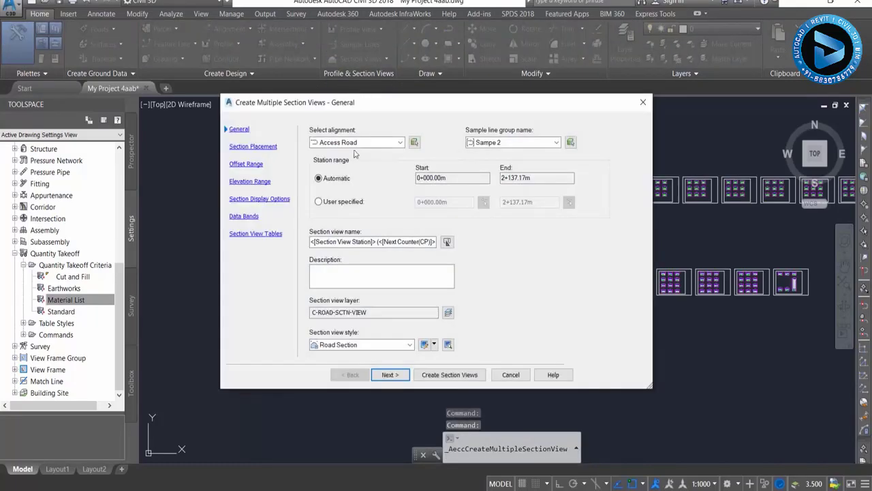
click(355, 142)
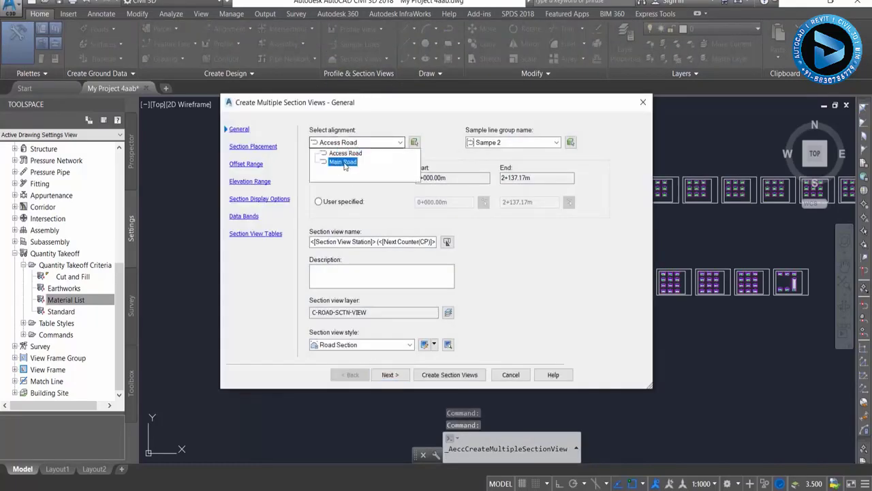
click(341, 167)
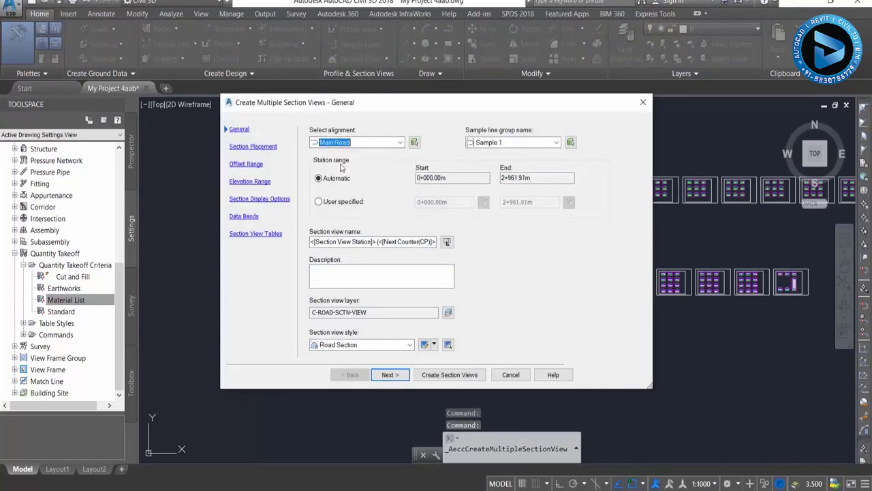
click(391, 374)
click(390, 375)
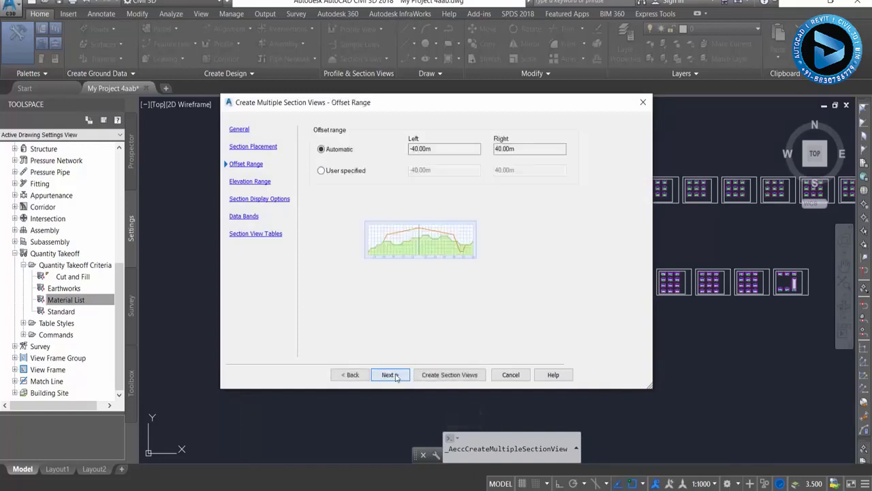
click(390, 374)
click(397, 378)
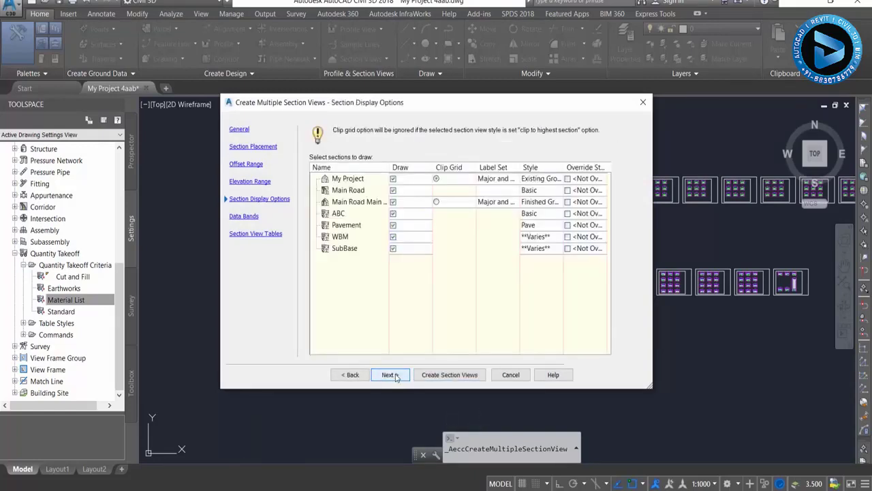
Style the WBM section as Base and the SubBase section as SubBase.
click(356, 227)
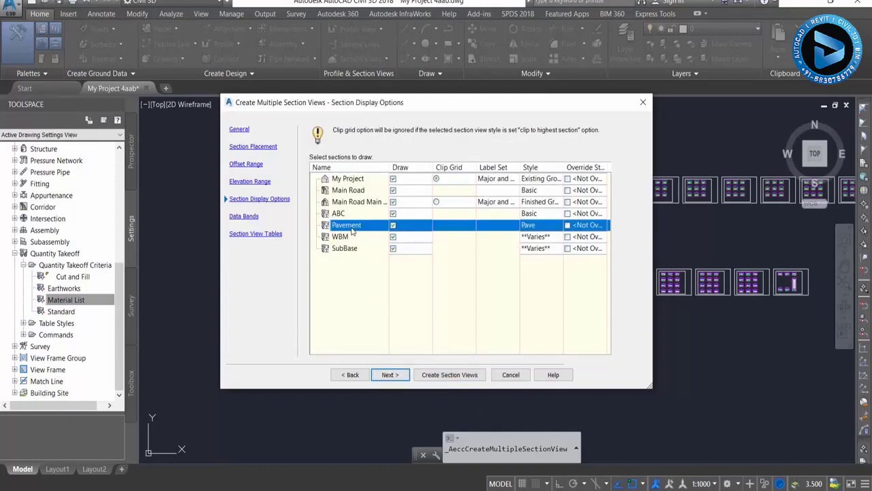
click(535, 236)
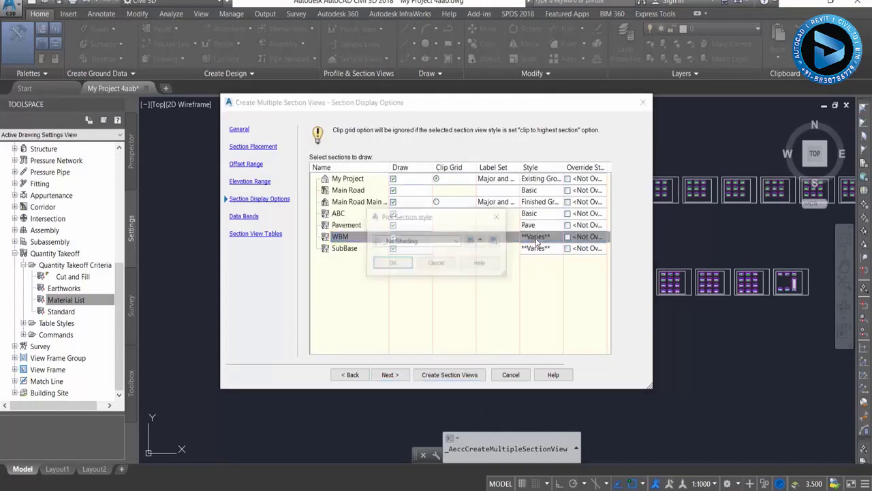
click(413, 241)
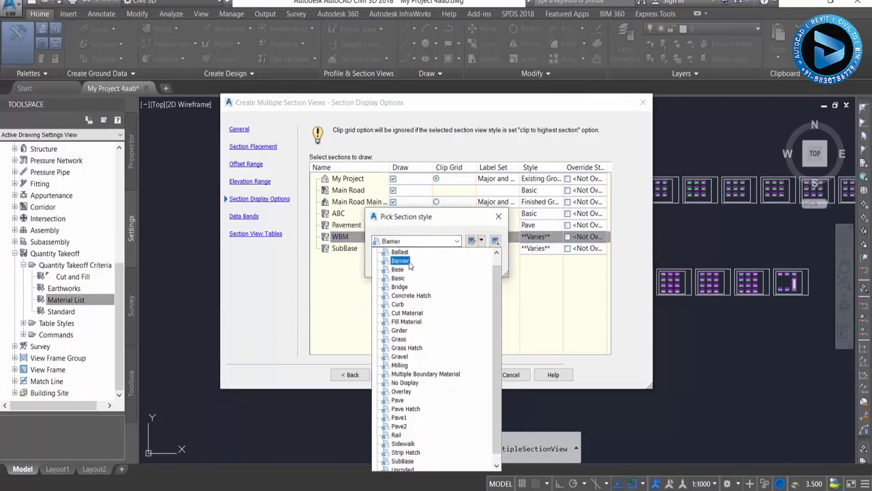
click(402, 270)
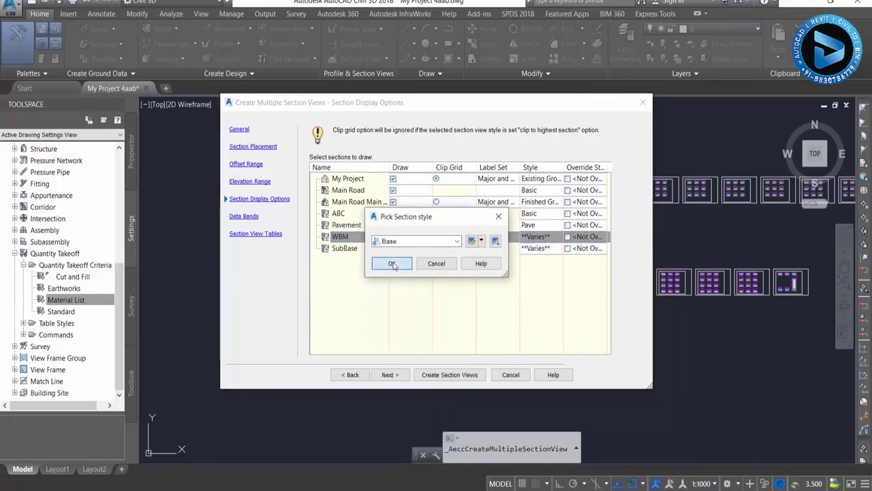
click(393, 266)
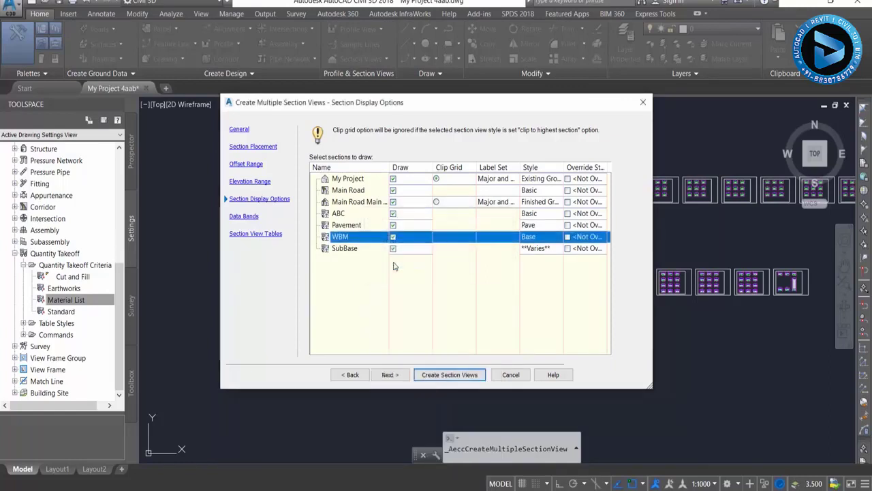
click(530, 250)
click(428, 244)
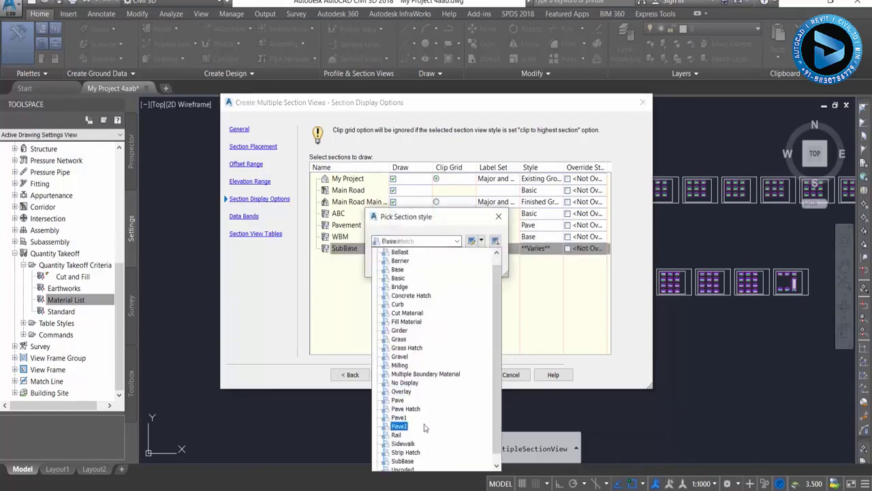
click(406, 462)
click(389, 265)
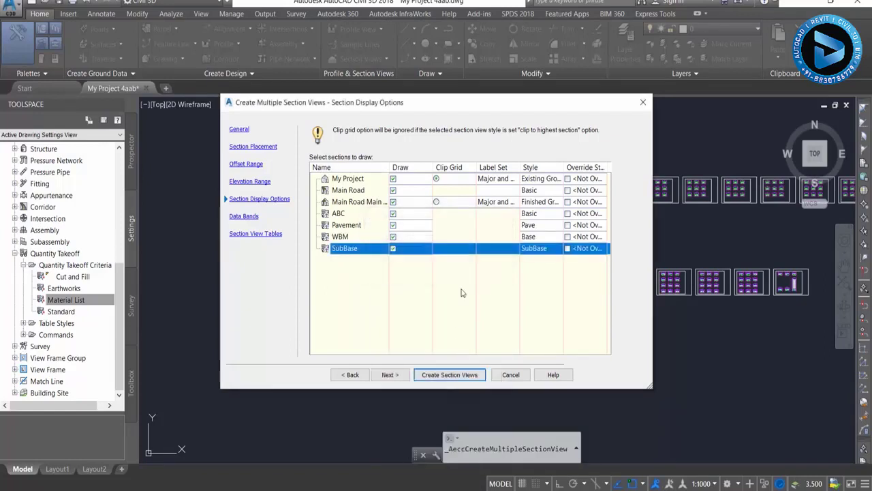
Advance to Section View Tables and add a Total Volume table.
click(389, 374)
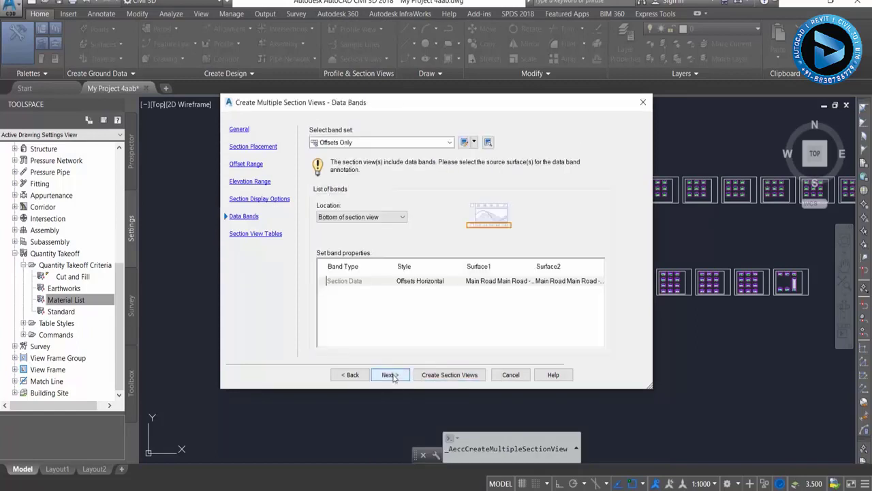
click(390, 375)
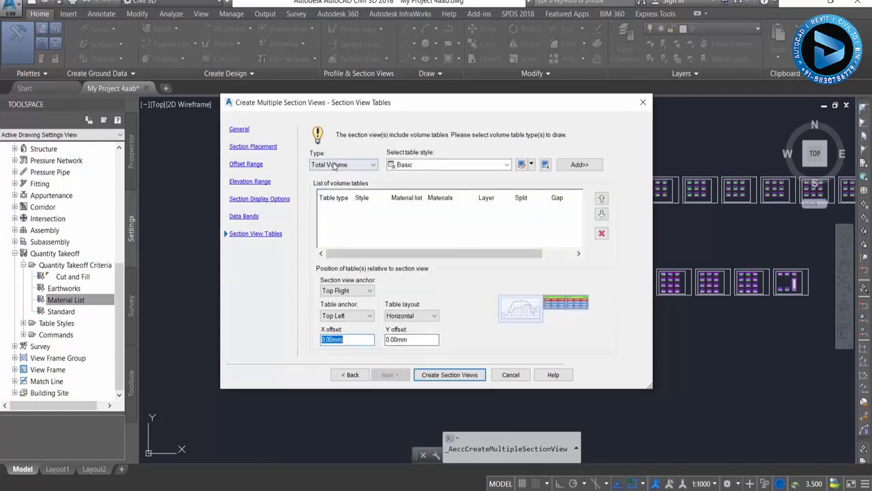
click(578, 165)
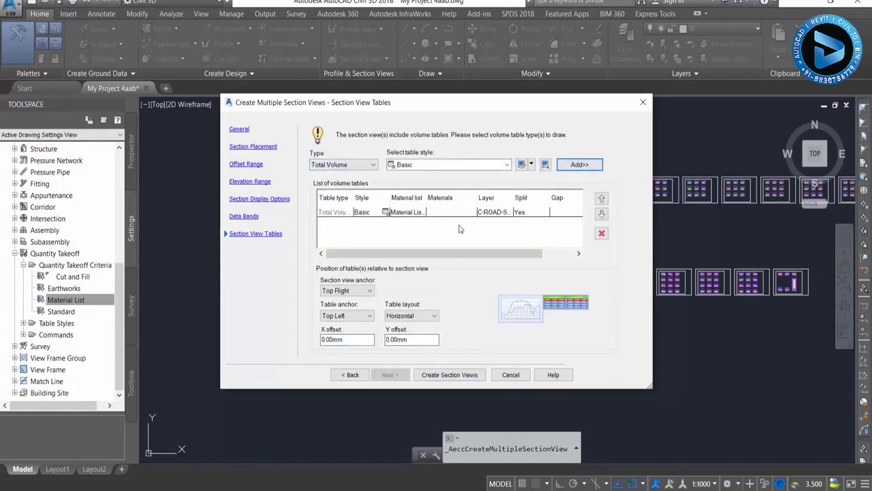
Add a Material table from Material List - (3) covering Pavement, WBM and SubBase.
click(344, 164)
click(333, 180)
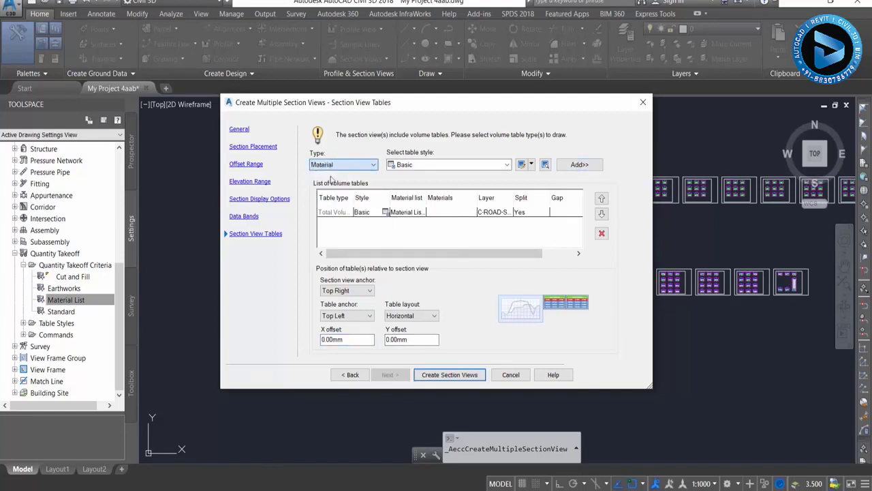
click(569, 168)
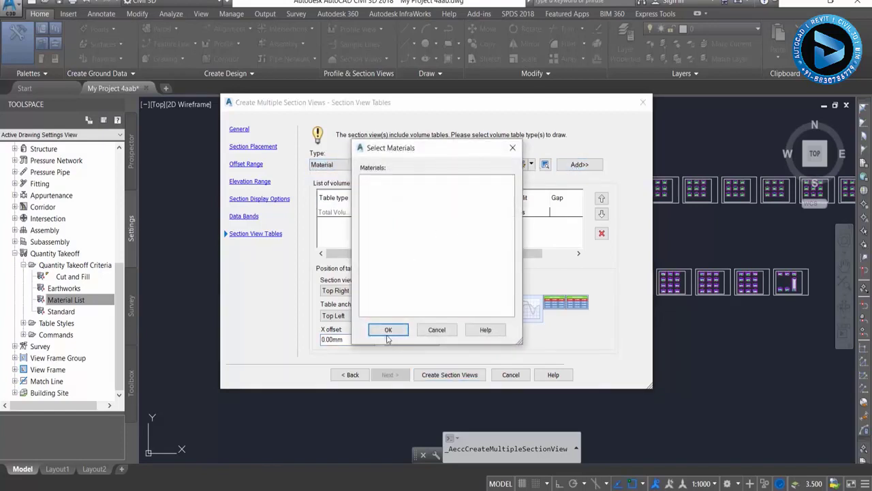
click(388, 330)
click(409, 223)
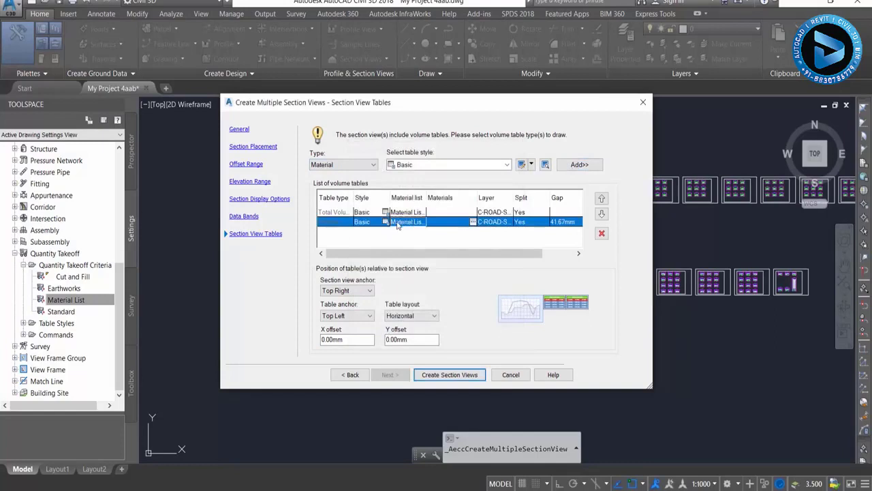
click(399, 223)
click(401, 240)
click(473, 222)
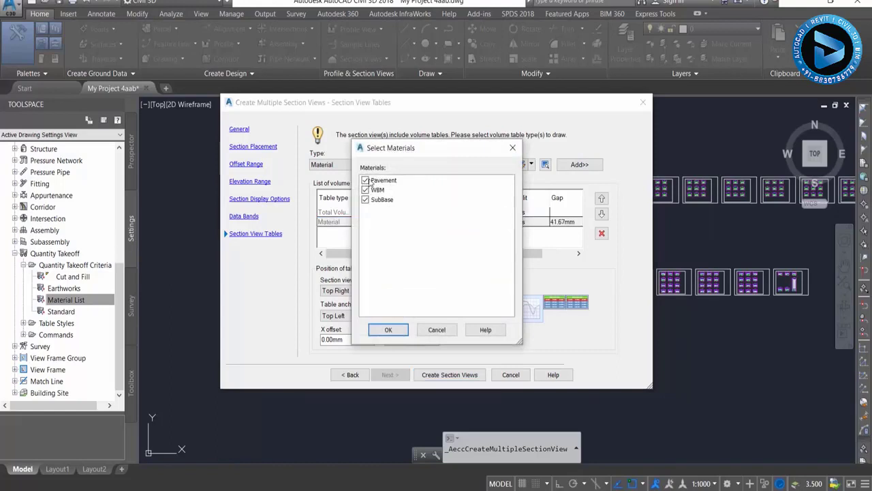
click(385, 330)
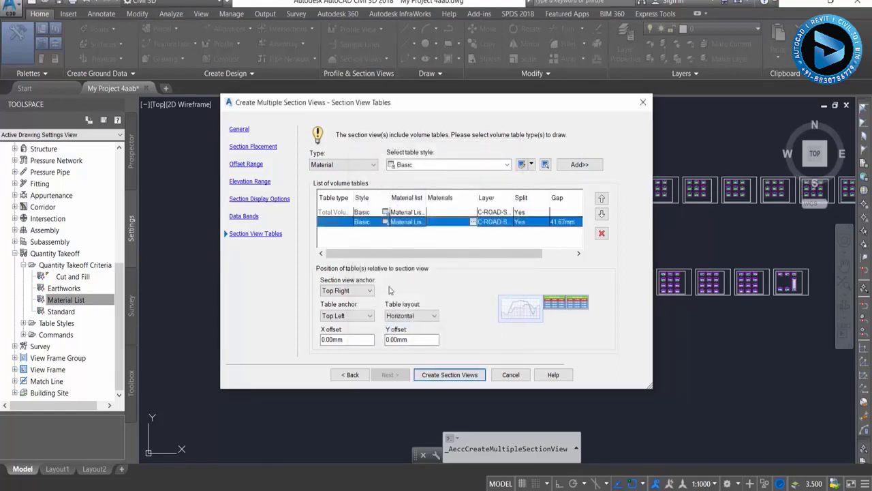
Create the section views, placing them below the existing ones.
click(457, 376)
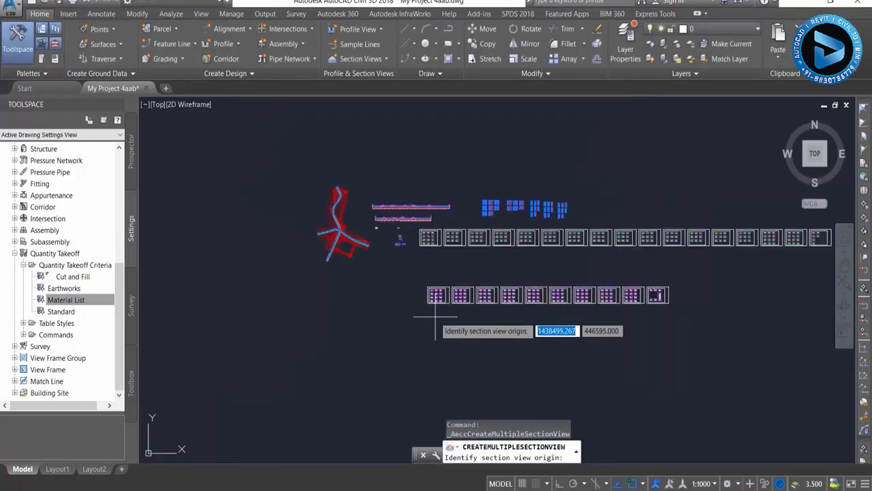
scroll(441, 334, up, 2)
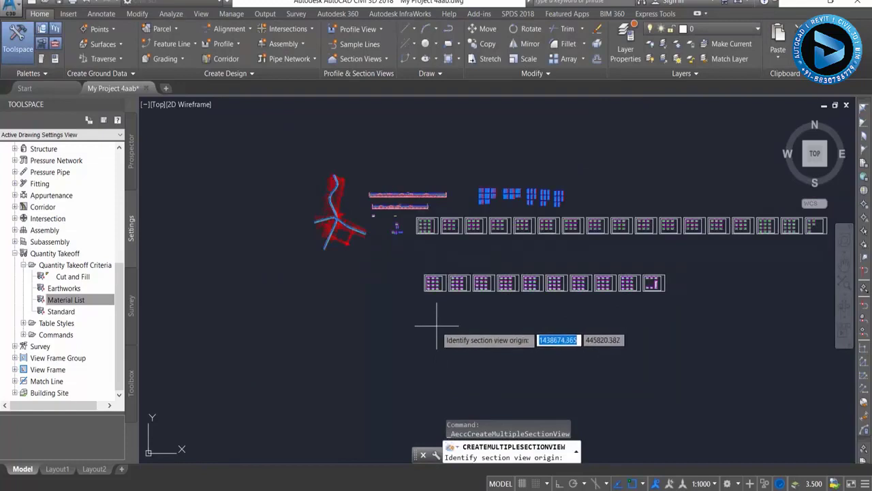
click(440, 333)
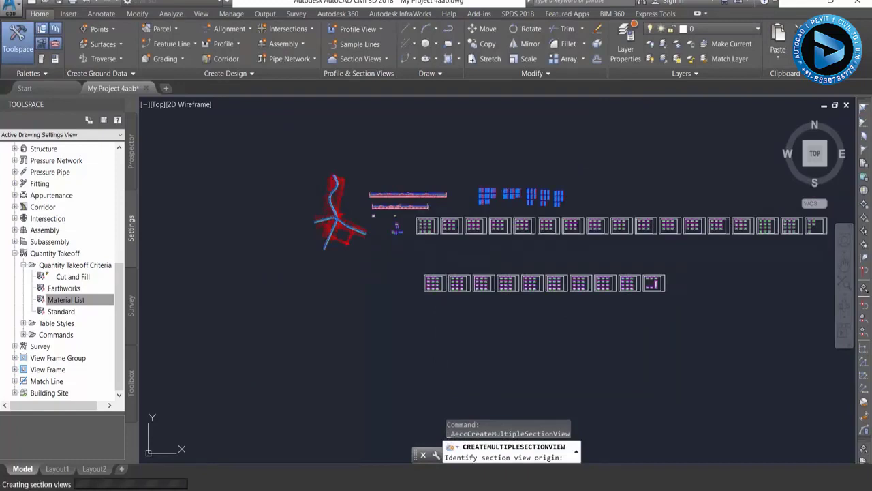
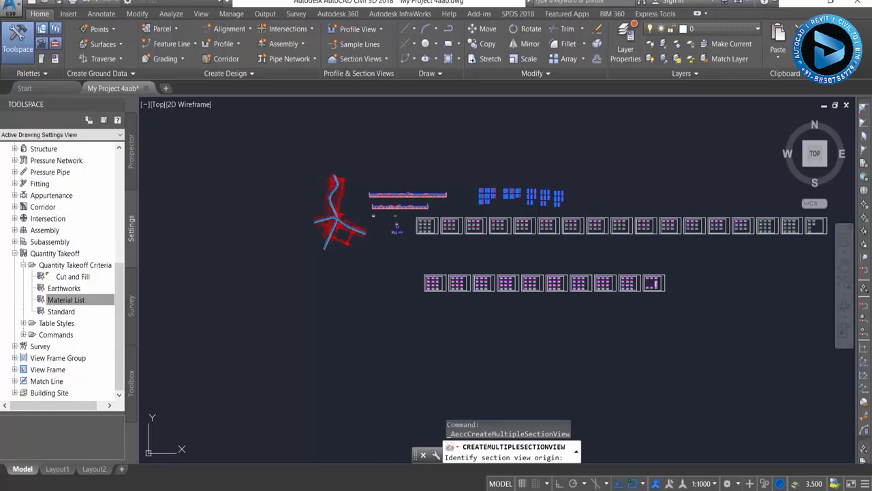
Pick the origin point to place the section views with their volume and material tables.
click(432, 298)
scroll(477, 287, up, 3)
scroll(537, 263, up, 3)
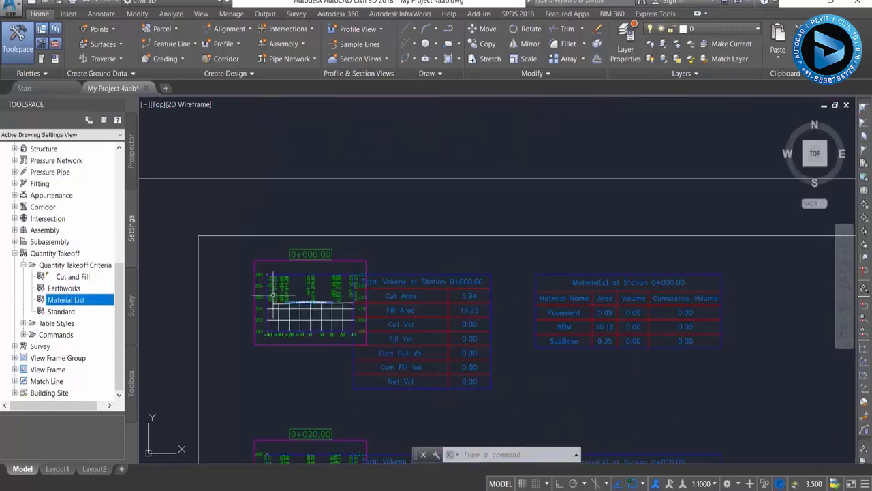
scroll(272, 294, up, 1)
scroll(378, 284, down, 1)
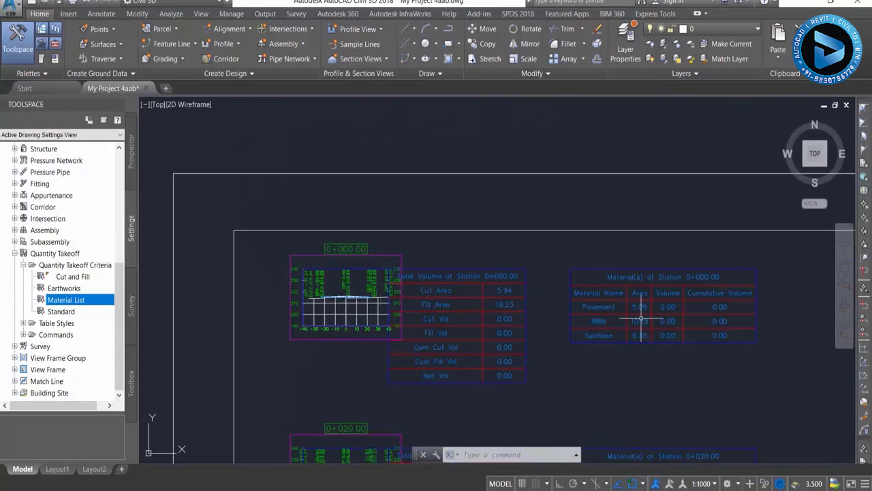
scroll(518, 286, down, 5)
Pan and zoom across the grids of section view sheets to review them.
mouse_move(554, 289)
middle_down()
mouse_move(457, 306)
mouse_move(357, 274)
middle_up()
scroll(458, 306, down, 4)
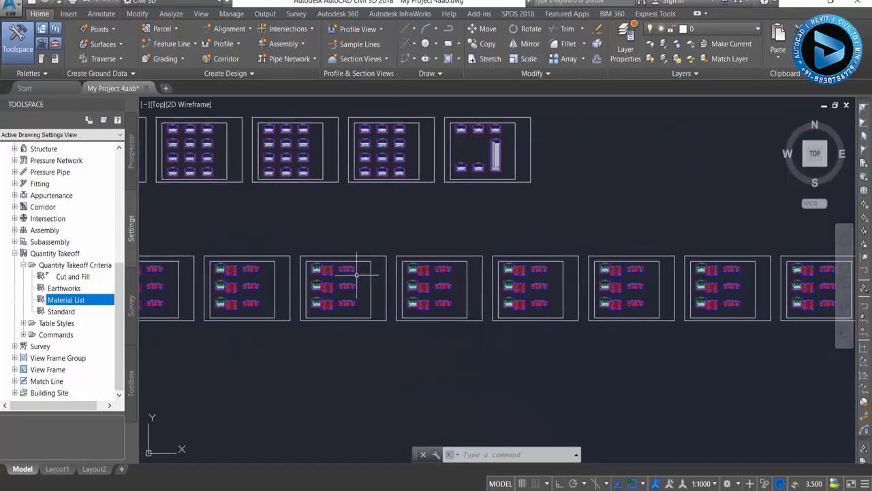
middle_drag(670, 260, 436, 259)
middle_drag(563, 255, 477, 258)
middle_drag(594, 272, 448, 275)
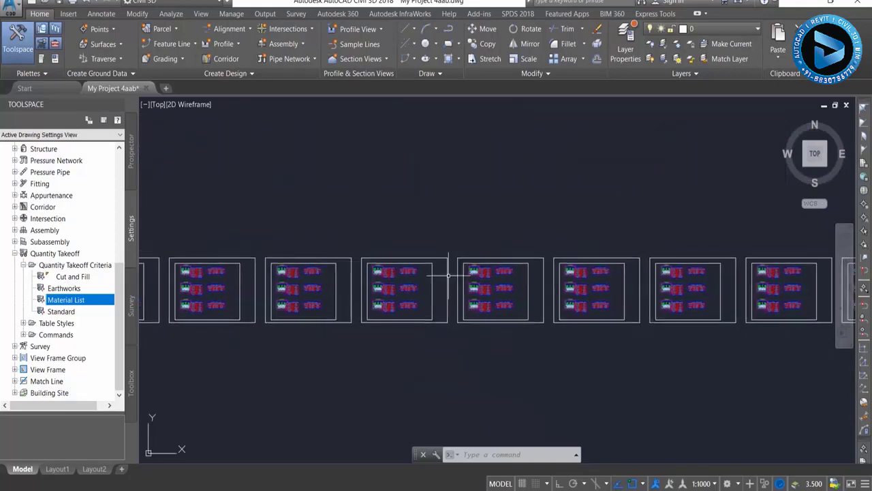
scroll(447, 276, down, 4)
scroll(436, 276, up, 1)
scroll(423, 273, up, 2)
scroll(430, 278, down, 3)
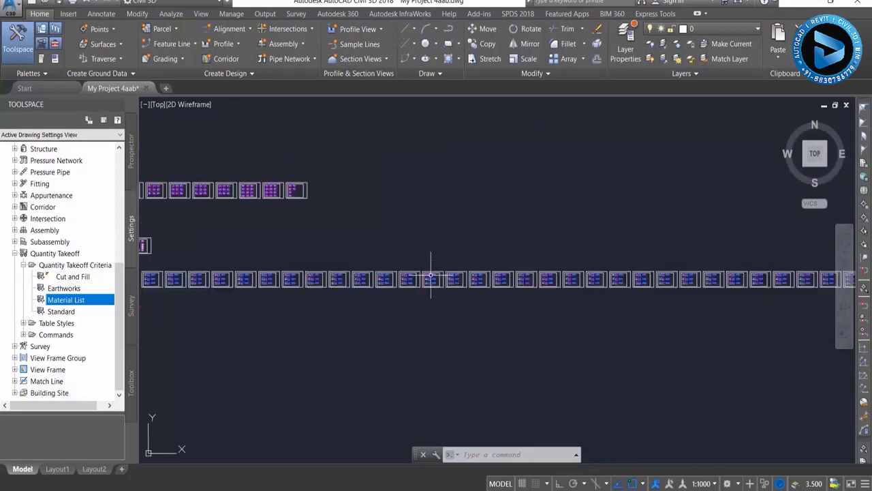
scroll(662, 273, down, 2)
scroll(416, 272, down, 2)
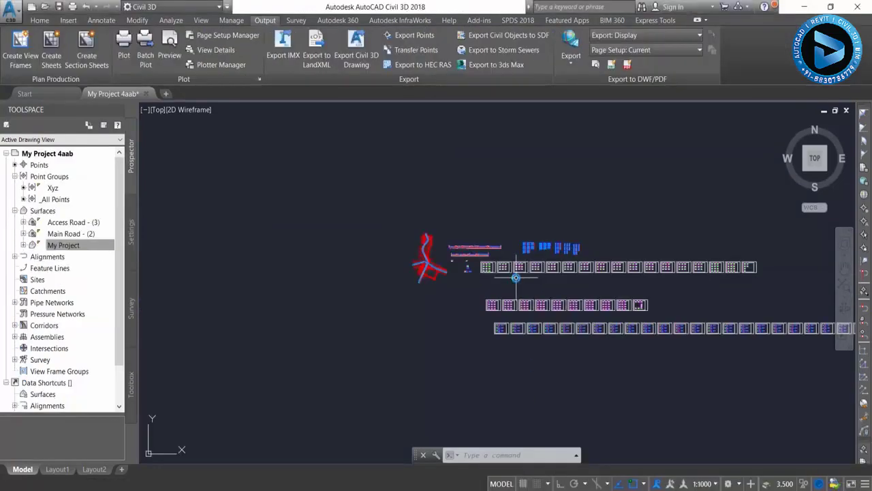
scroll(516, 277, up, 4)
scroll(515, 277, down, 2)
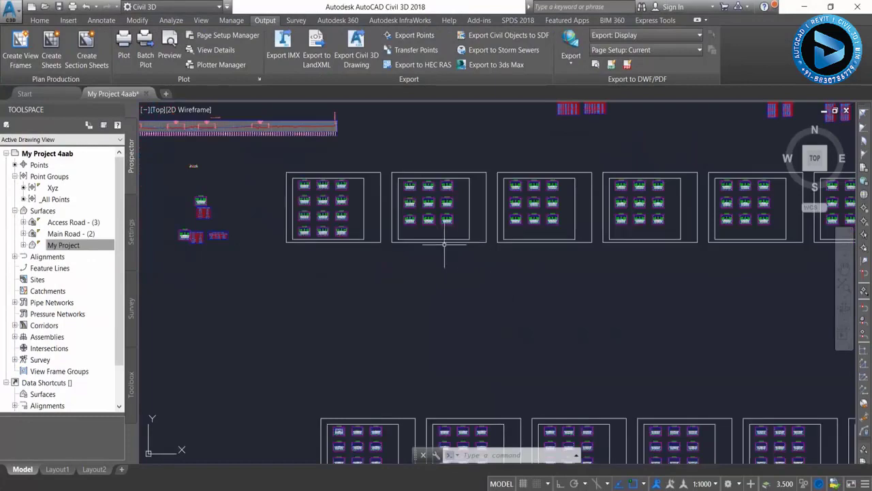
scroll(345, 323, up, 5)
middle_drag(344, 322, 481, 252)
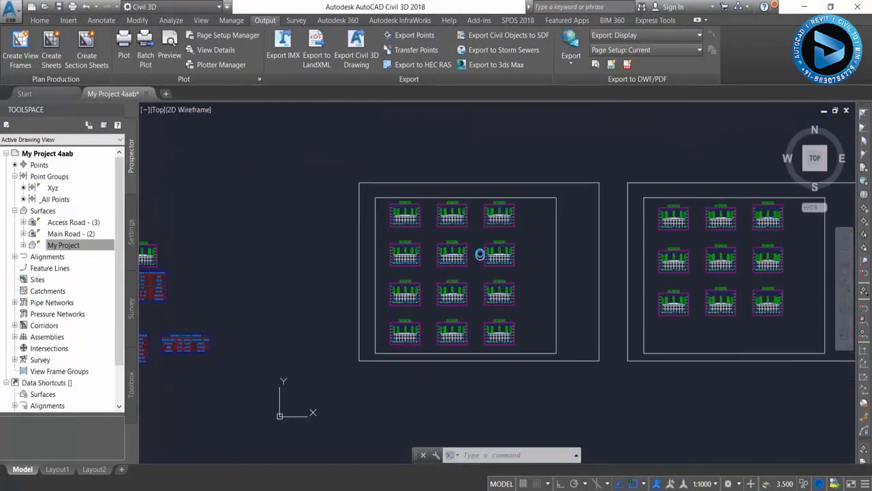
scroll(407, 258, up, 3)
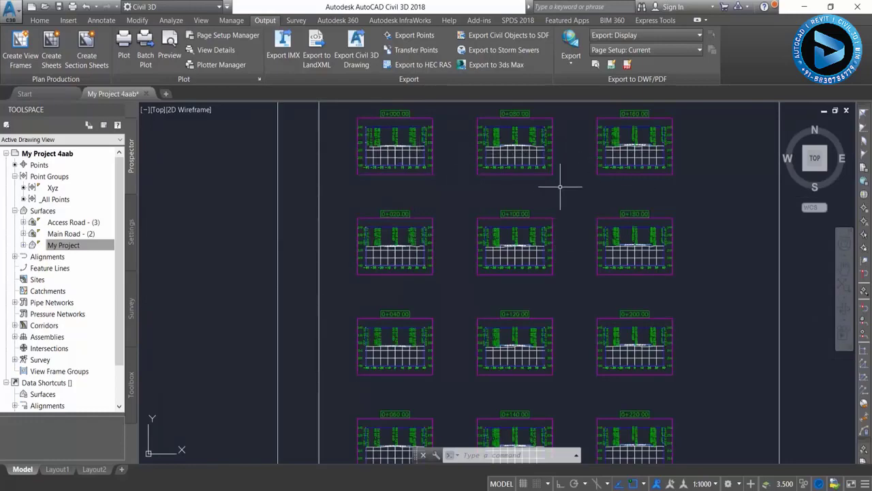
scroll(559, 185, down, 5)
scroll(558, 191, down, 3)
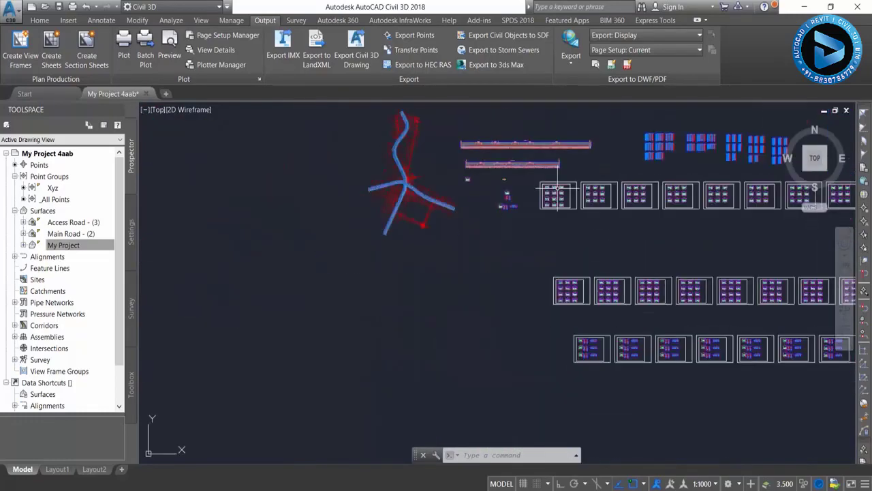
scroll(558, 191, up, 3)
Open the Basic section view group plot style for editing from Toolspace Settings.
click(75, 245)
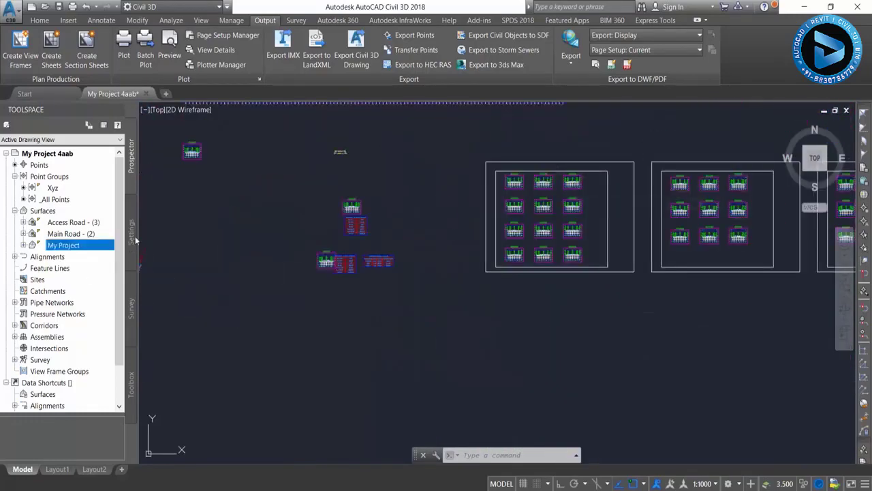
click(135, 239)
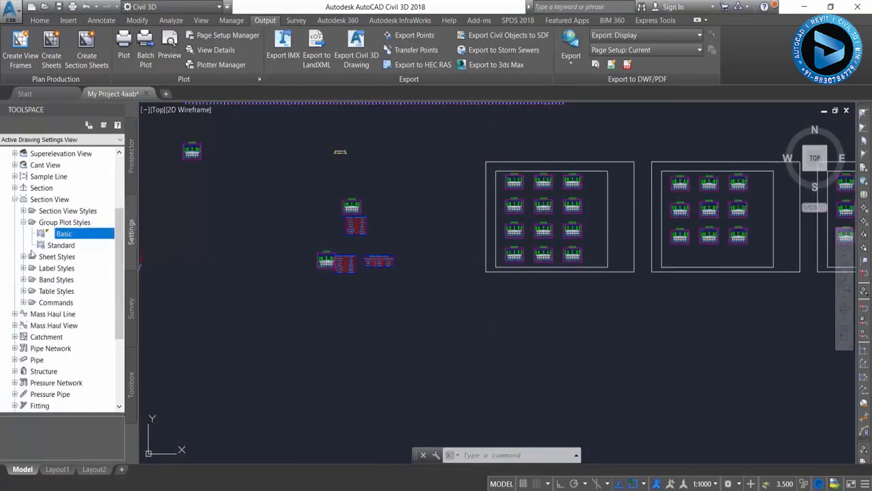
scroll(31, 218, up, 3)
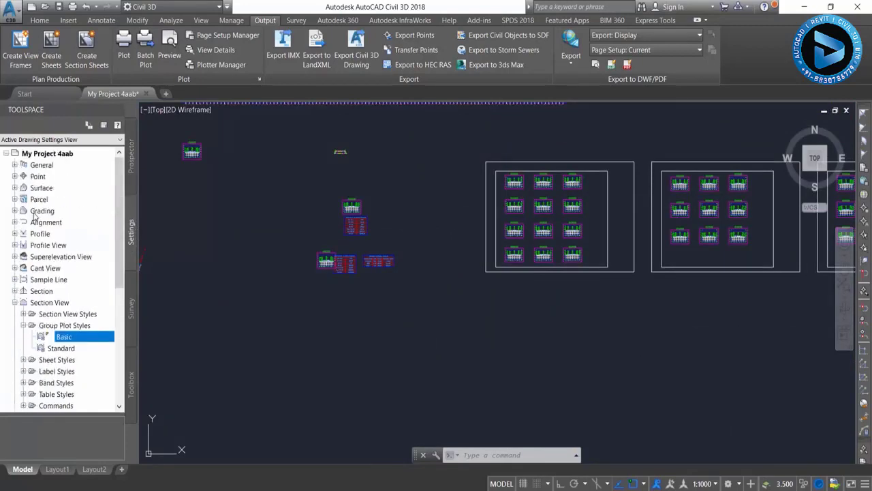
double_click(21, 304)
double_click(21, 304)
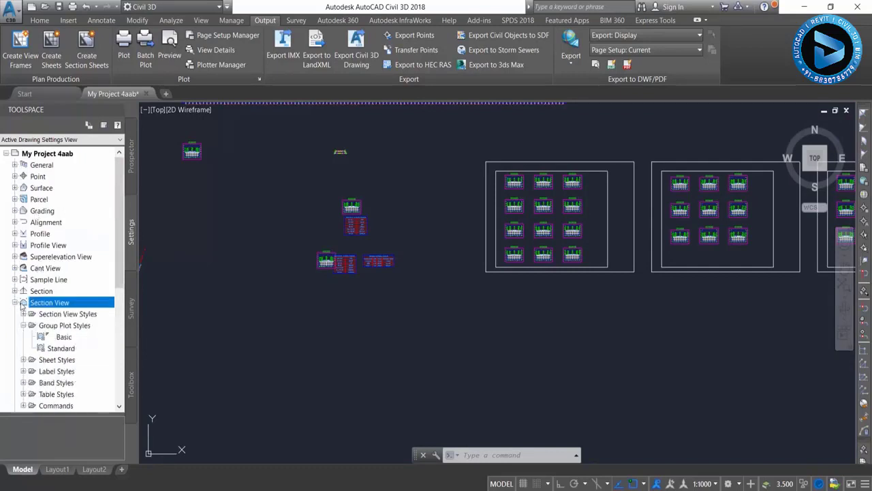
click(52, 327)
click(63, 336)
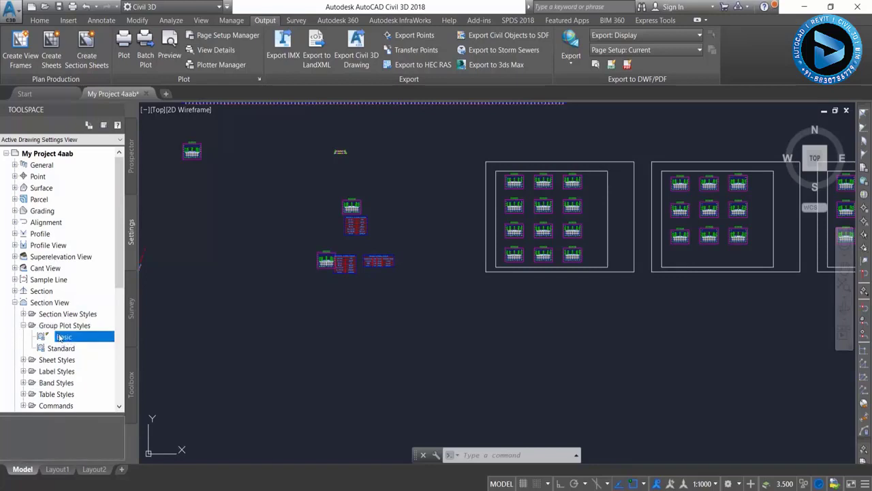
right_click(61, 343)
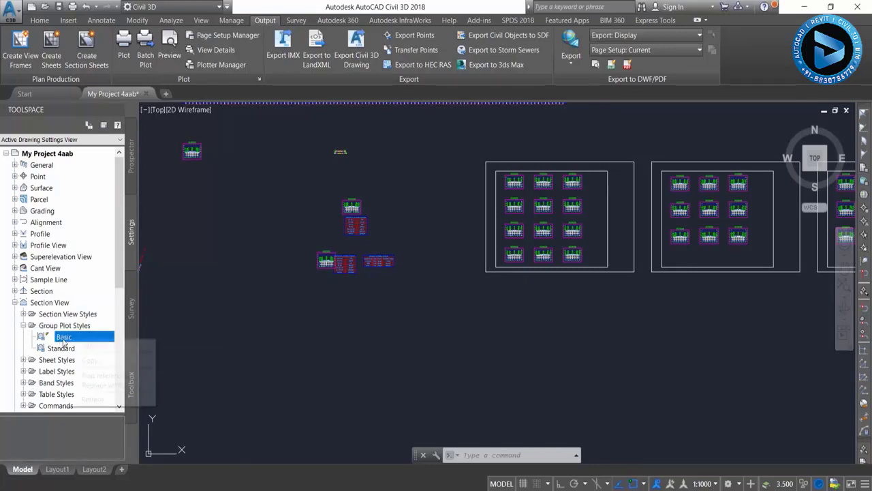
click(87, 346)
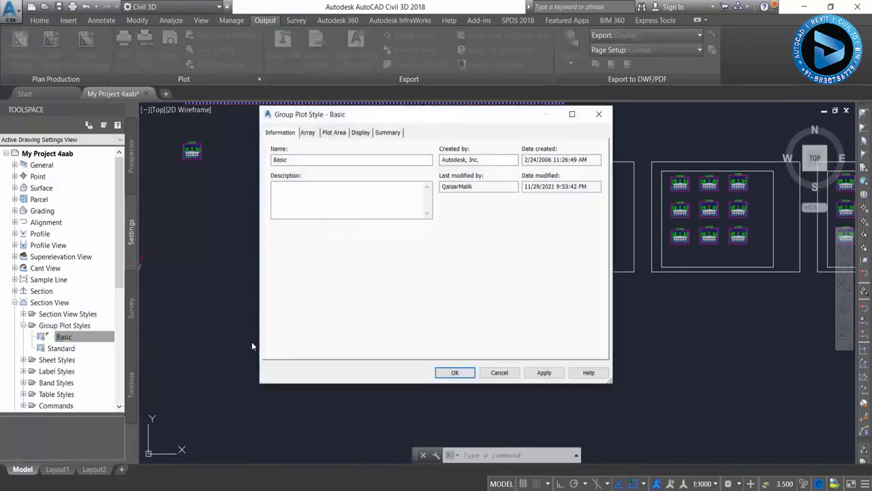
Arrange section views by columns from Upper Left with 8 mm column and row spacing.
click(307, 133)
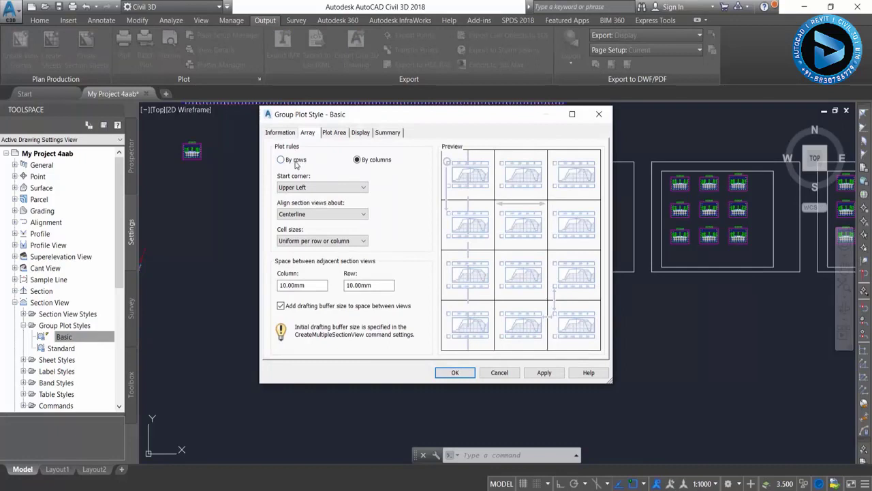
click(296, 160)
click(382, 162)
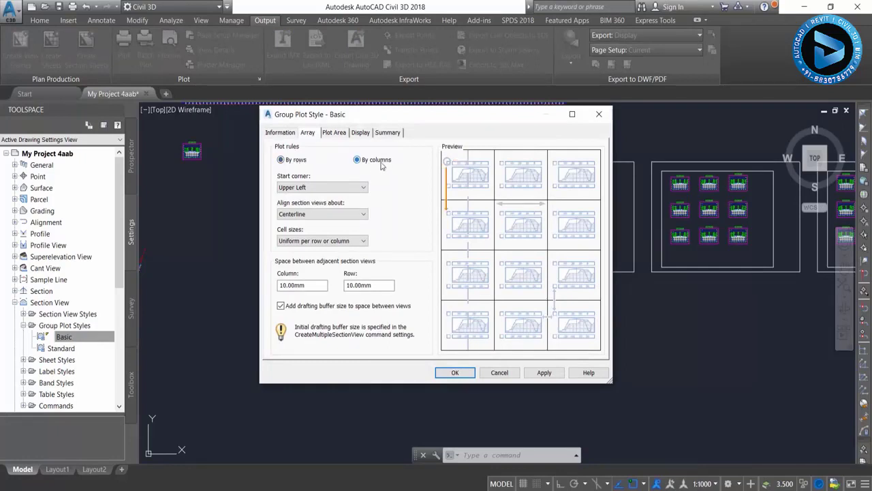
click(334, 188)
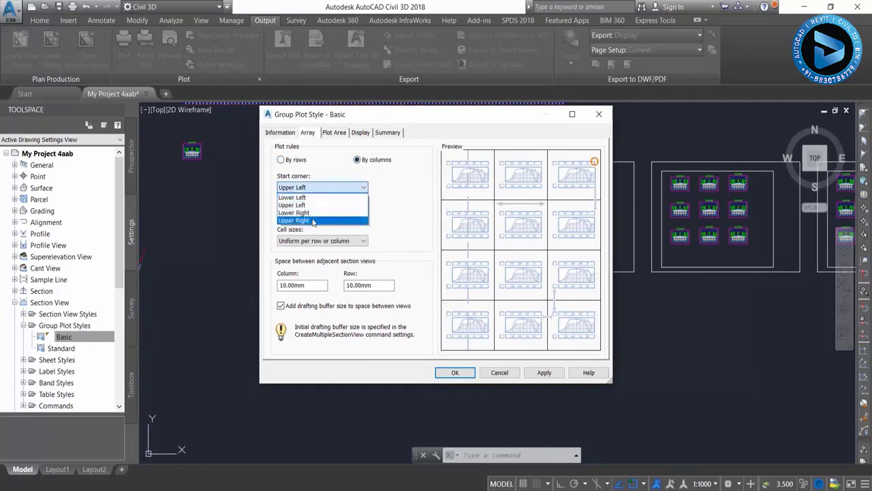
click(320, 205)
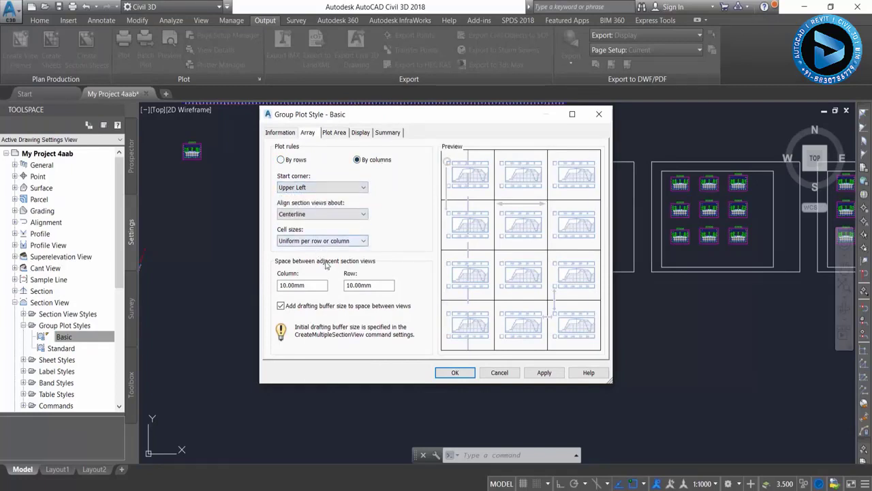
double_click(292, 285)
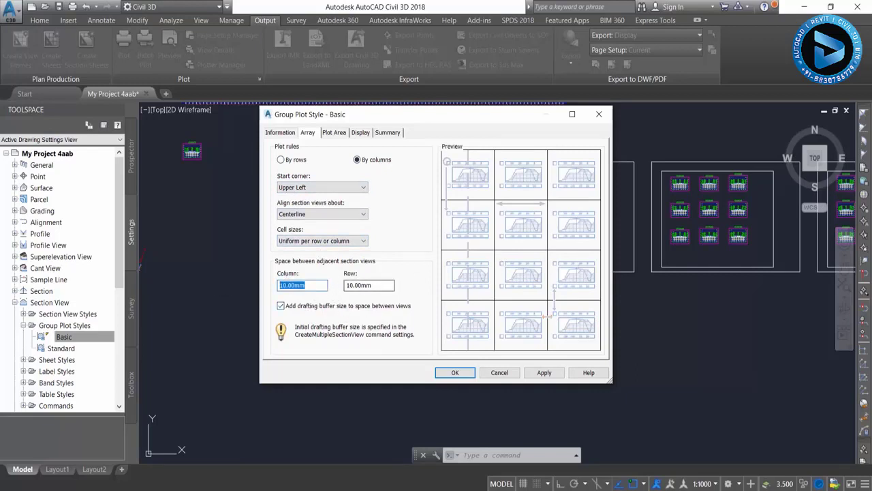
text(8)
key(Tab)
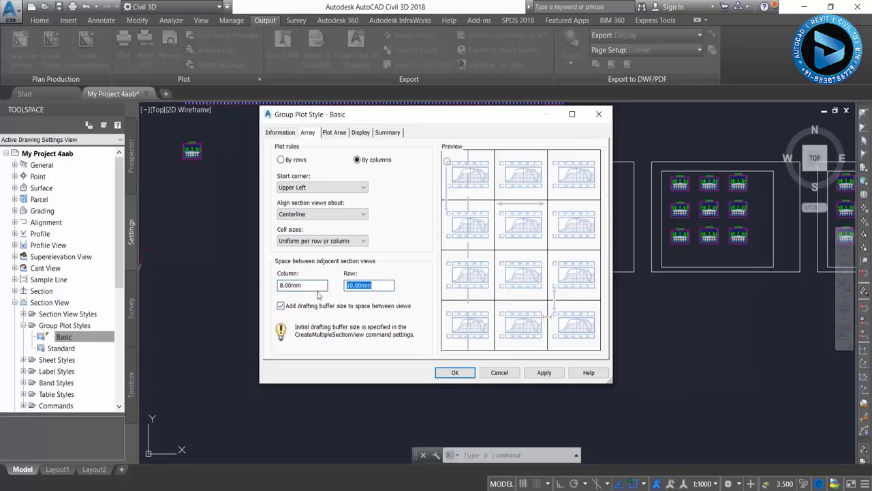
text(8)
click(335, 132)
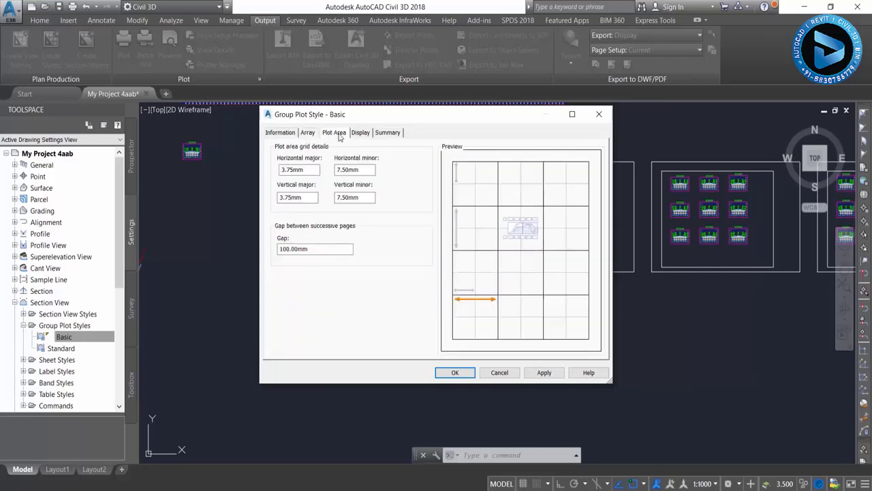
Set the gap between pages to 90 mm and apply it.
double_click(289, 250)
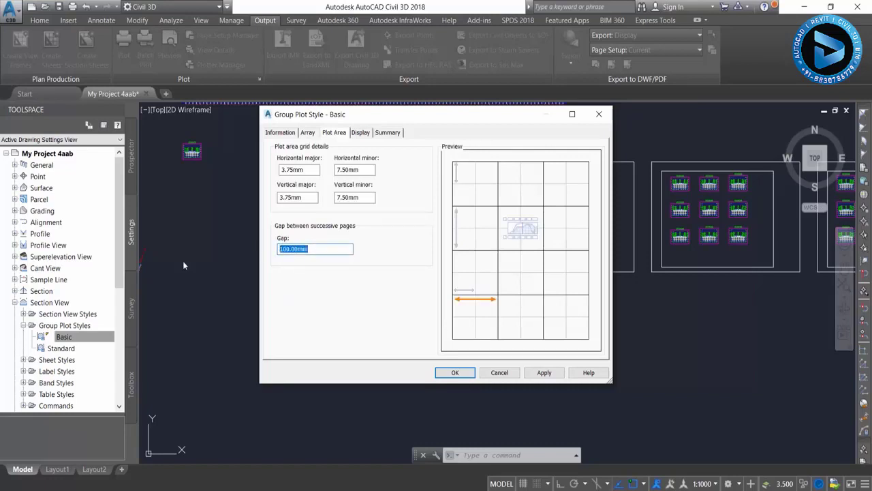
text(90)
click(310, 195)
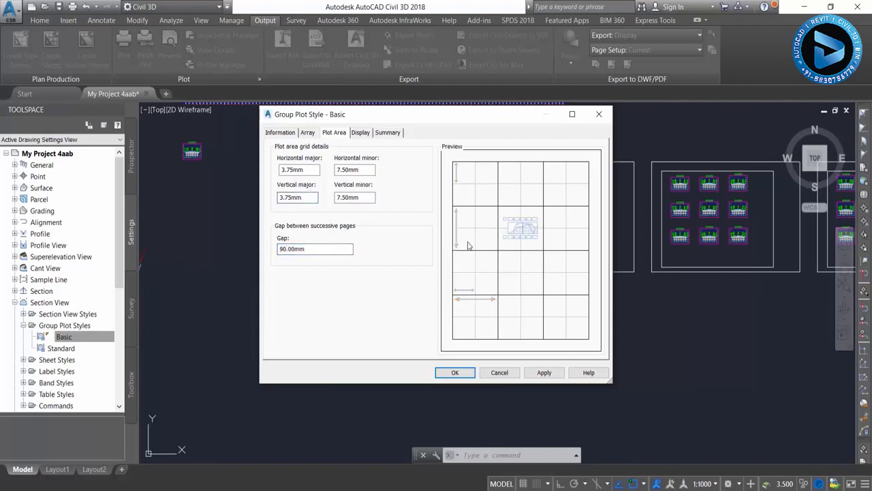
click(545, 373)
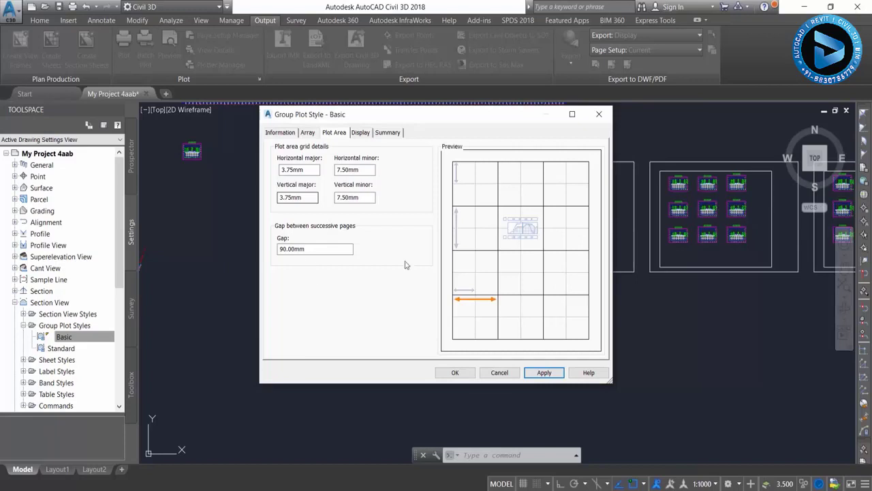
Toggle the grid component visibility in the style's display settings and apply the changes.
click(361, 134)
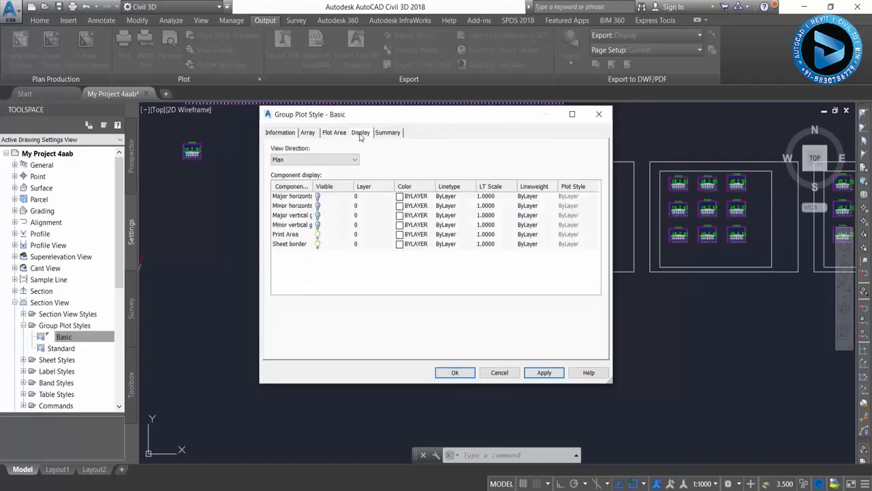
click(317, 196)
click(317, 205)
click(317, 214)
click(317, 224)
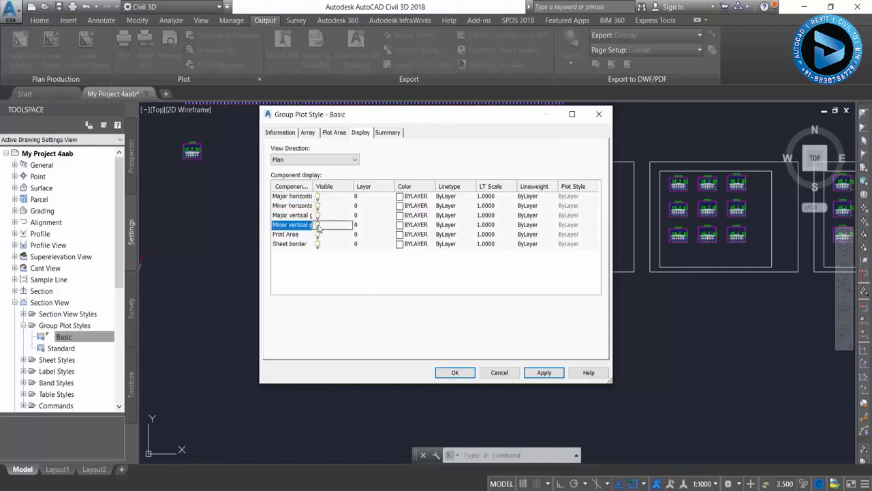
click(317, 215)
click(316, 224)
click(316, 205)
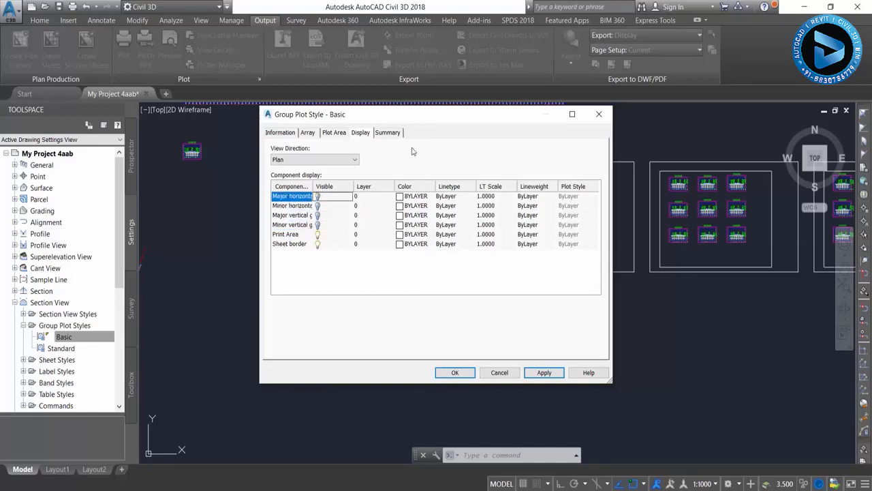
click(388, 132)
click(359, 132)
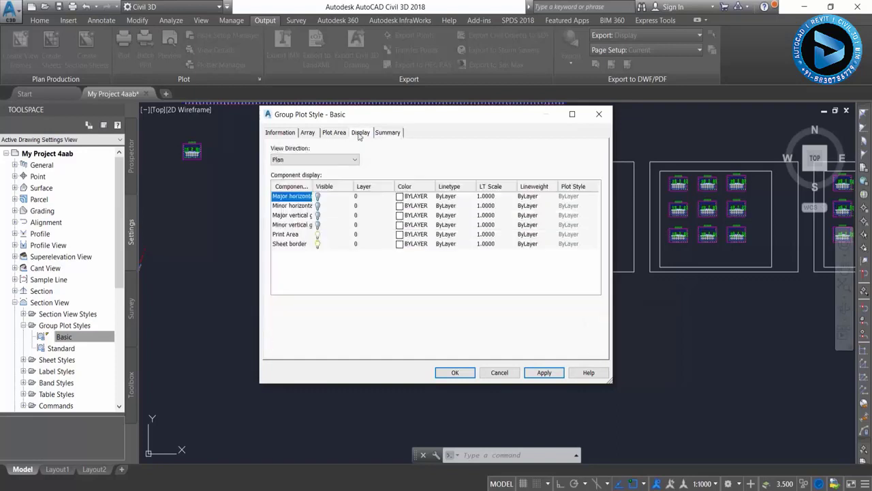
click(538, 374)
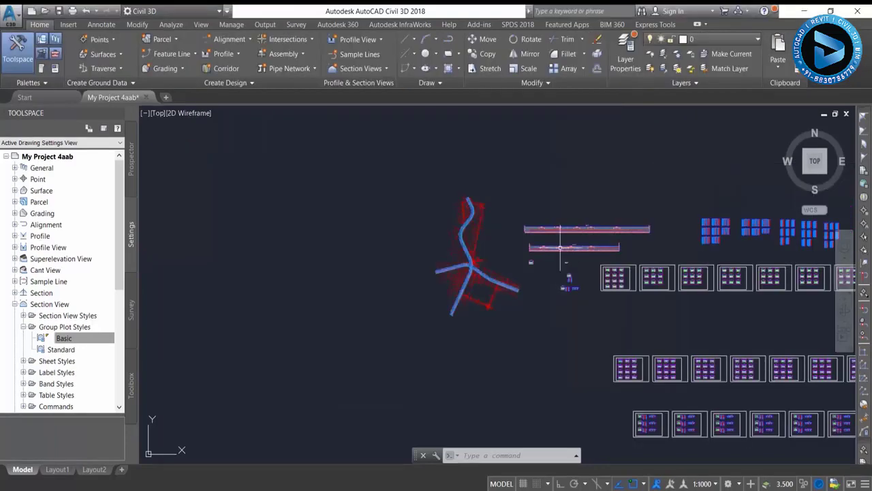
Open the My Project surface style for editing from Prospector.
scroll(558, 264, up, 6)
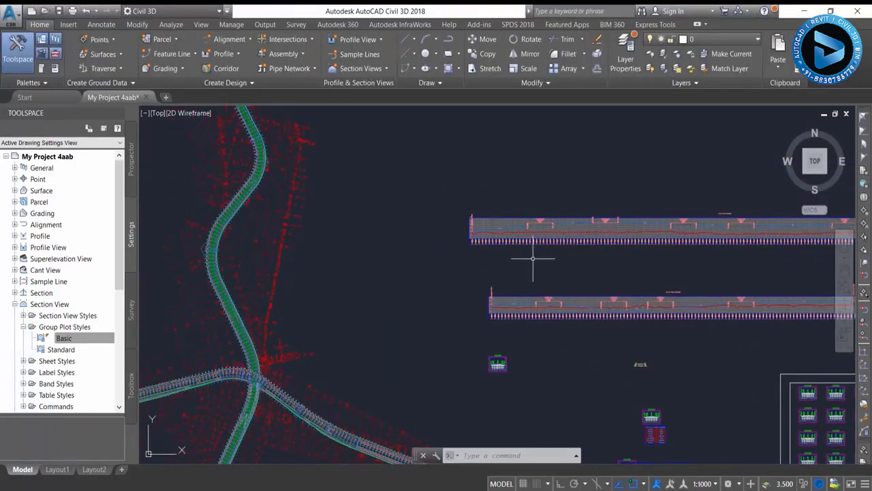
scroll(535, 253, down, 3)
scroll(488, 200, up, 2)
scroll(488, 200, up, 2)
scroll(370, 214, down, 2)
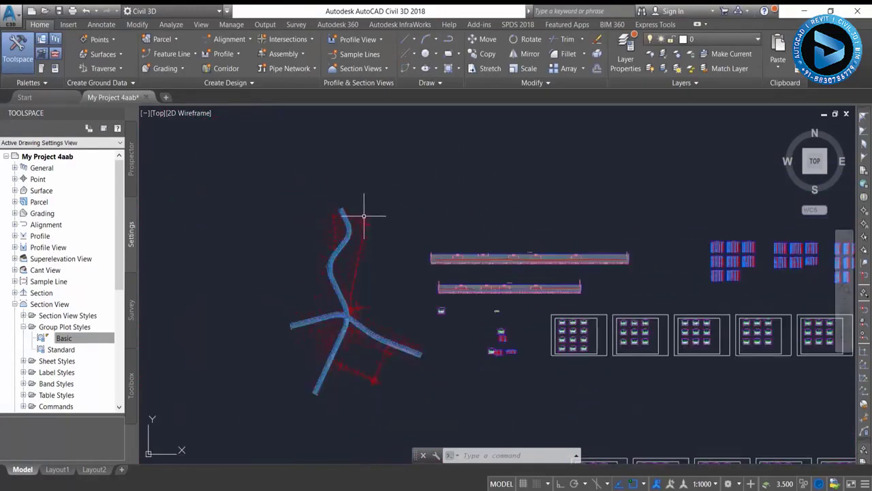
scroll(346, 235, up, 2)
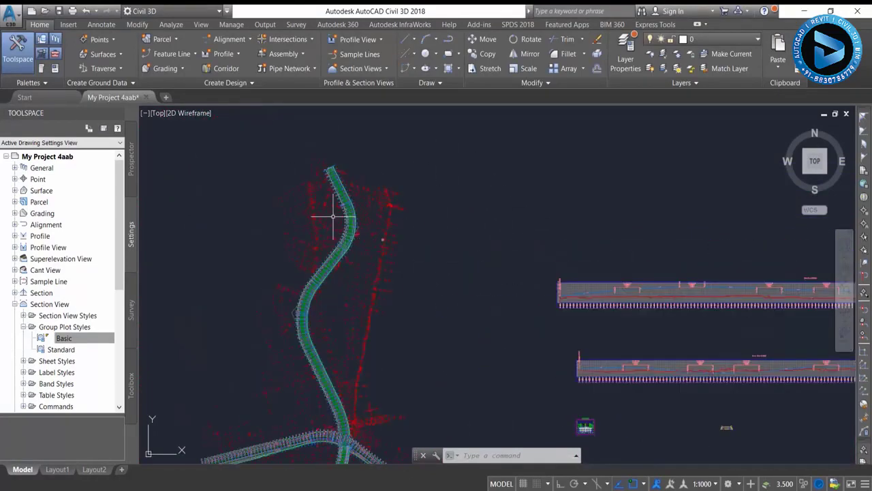
scroll(333, 216, up, 2)
scroll(351, 160, up, 2)
scroll(352, 156, down, 2)
scroll(481, 227, down, 2)
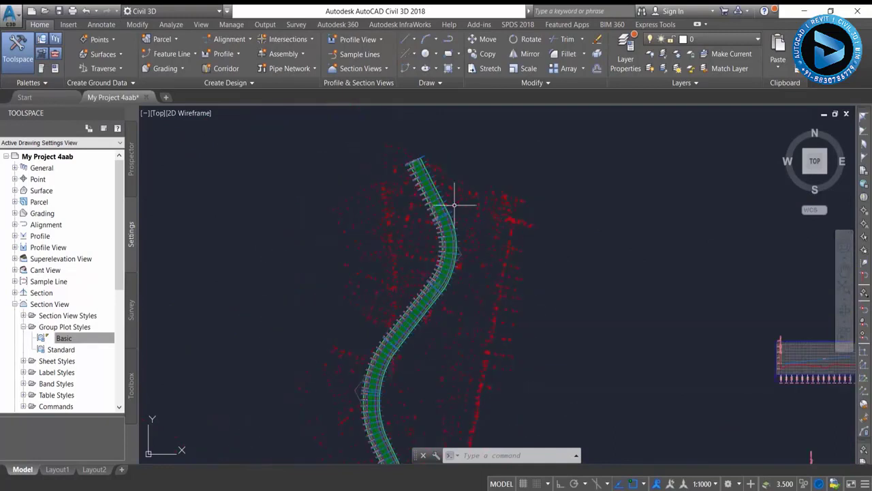
click(132, 168)
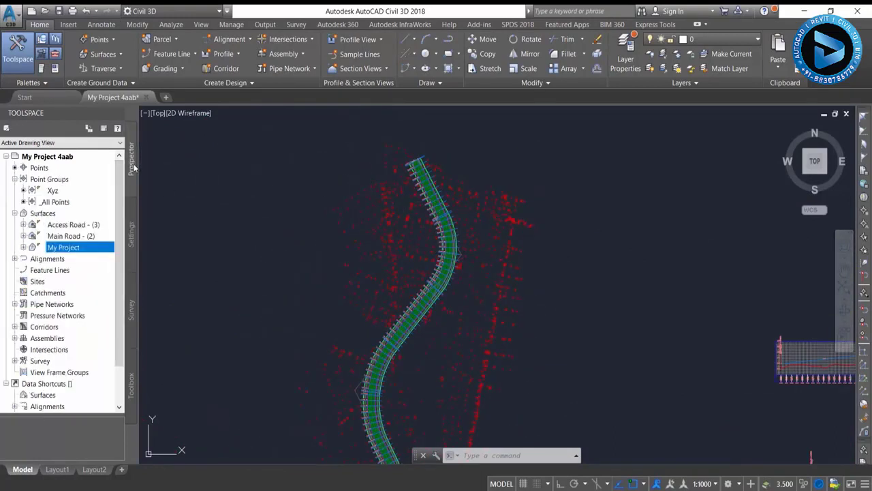
right_click(86, 251)
click(116, 262)
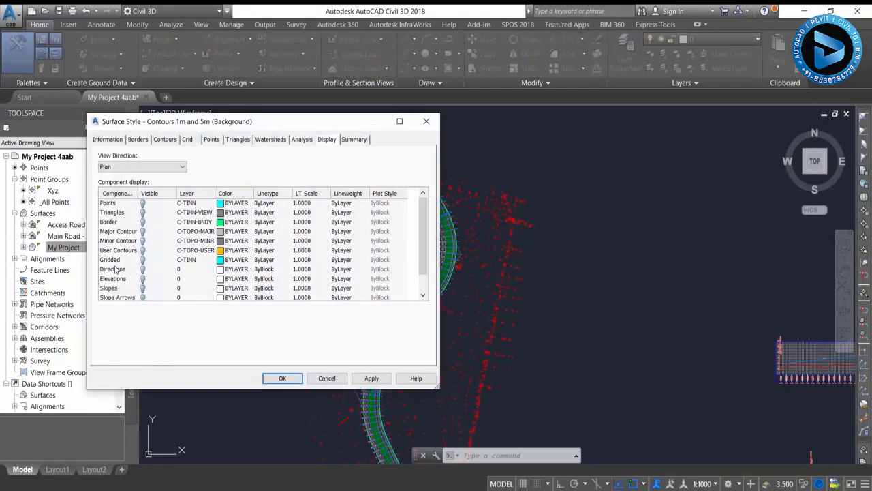
Turn on Border, Major Contour and Minor Contour display, then apply and confirm.
click(142, 223)
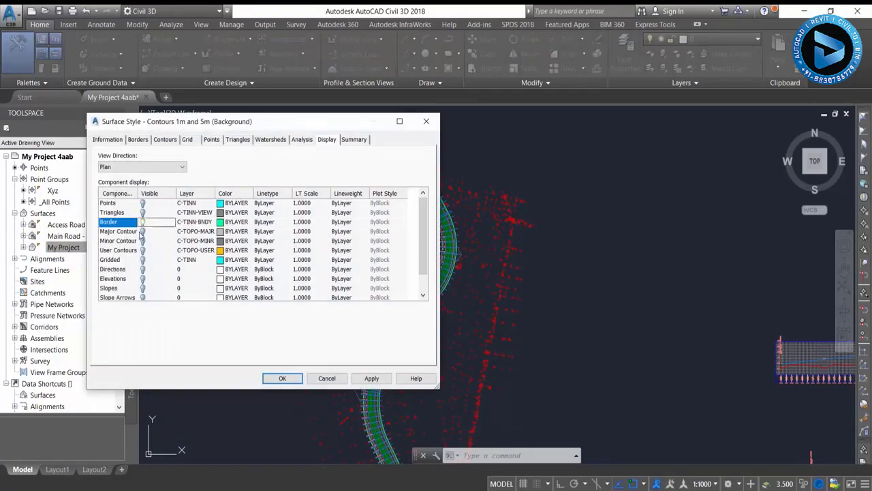
click(142, 232)
click(142, 241)
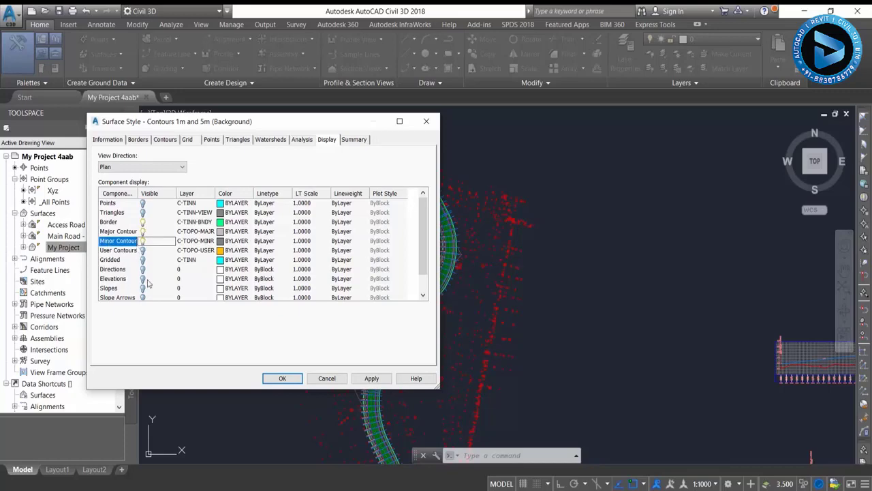
click(386, 382)
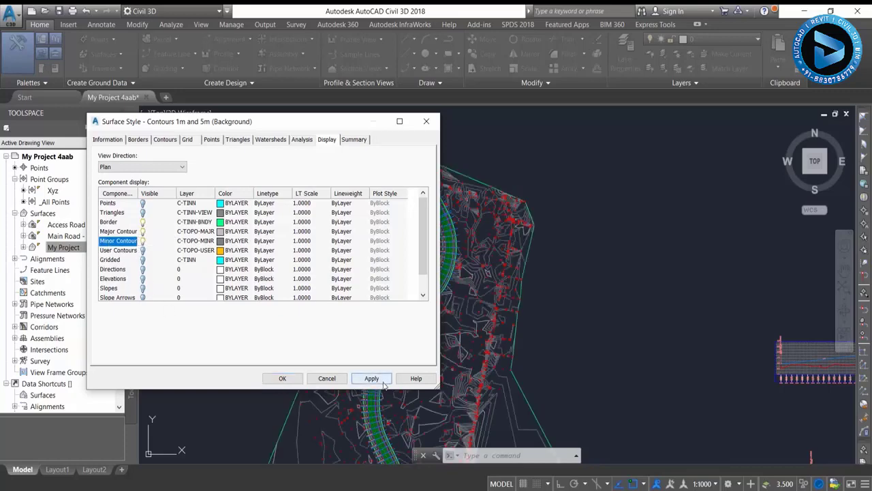
click(284, 378)
scroll(477, 239, up, 3)
scroll(392, 235, down, 2)
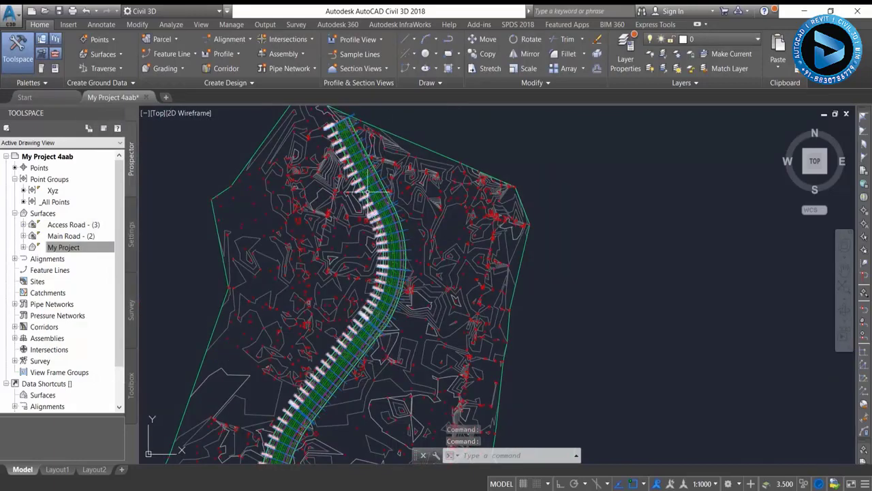
Zoom out to see the whole contoured surface and switch to the Output ribbon tab.
scroll(385, 203, down, 2)
scroll(371, 178, down, 2)
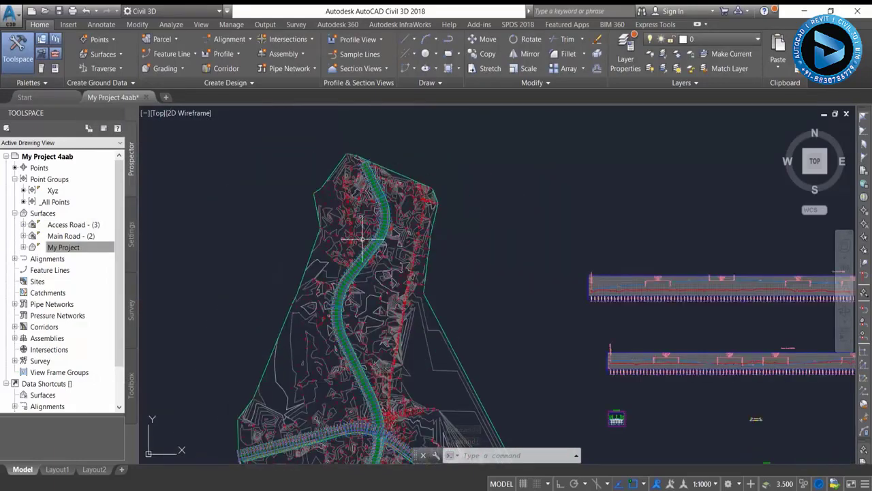
scroll(361, 231, up, 5)
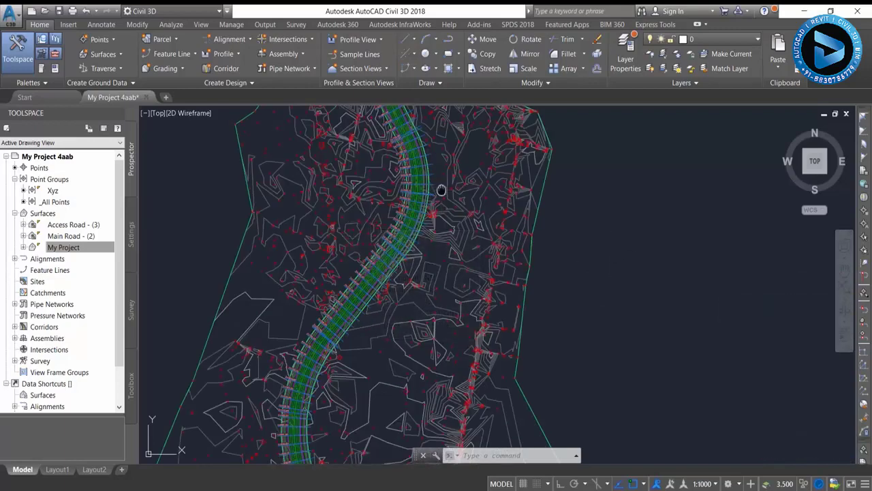
scroll(475, 262, down, 2)
scroll(475, 262, up, 1)
scroll(444, 212, down, 3)
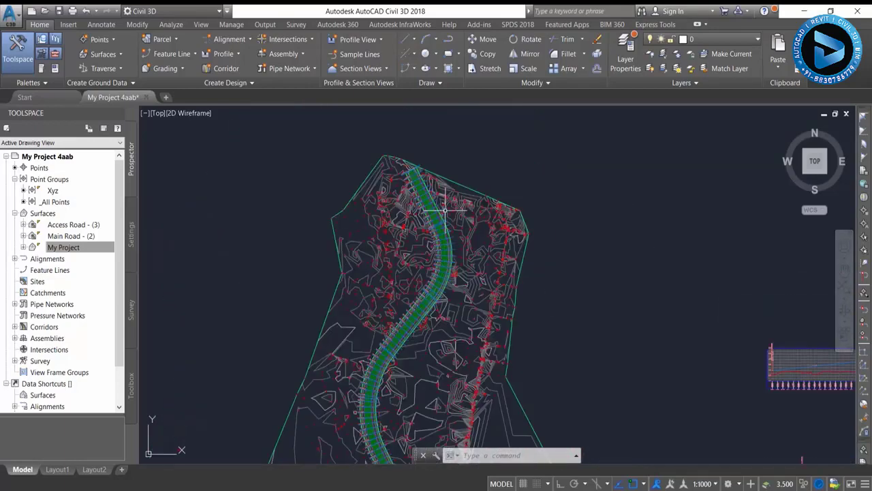
scroll(354, 194, down, 2)
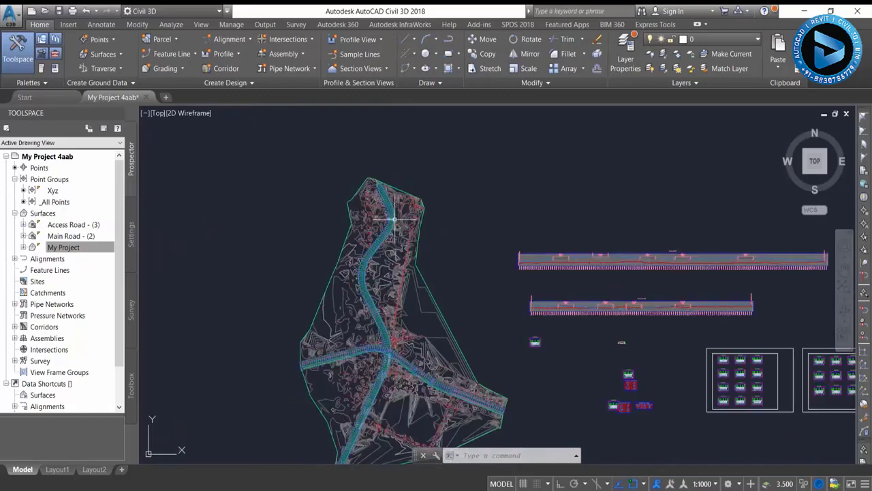
click(265, 24)
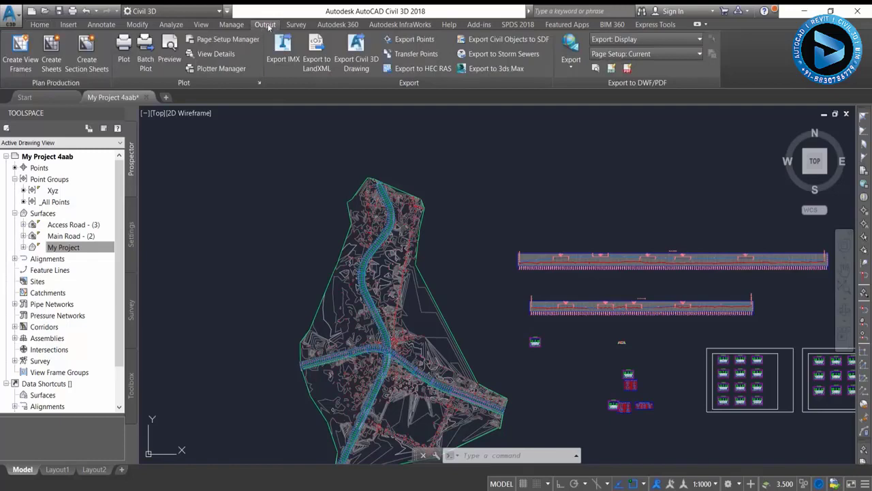
Target the Main Road alignment with the automatic 0+000.00m to 2+961.91m station range.
click(28, 75)
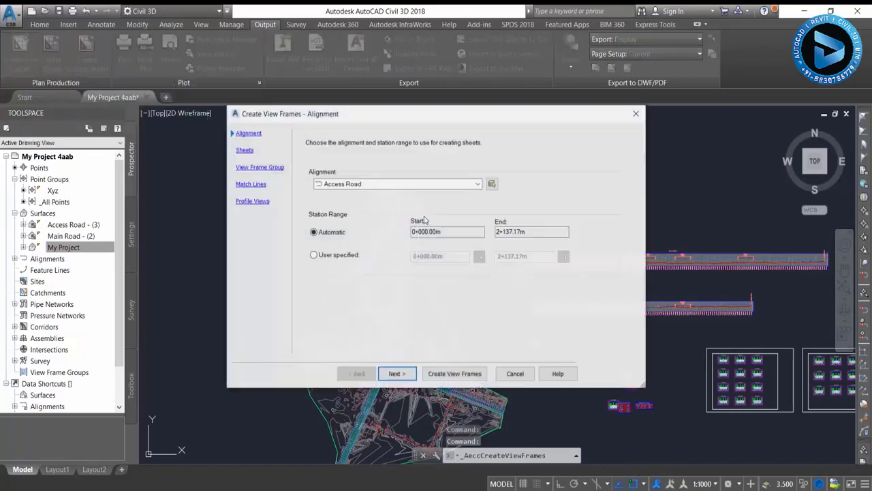
click(388, 184)
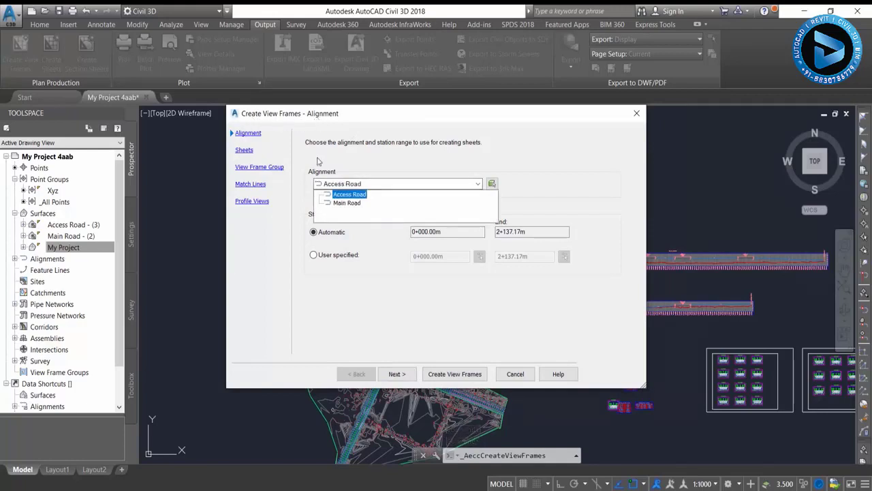
click(347, 203)
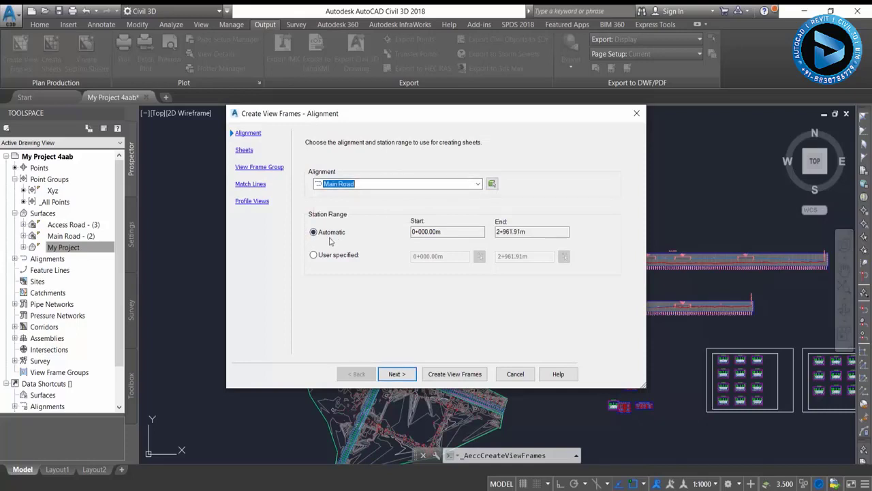
click(529, 232)
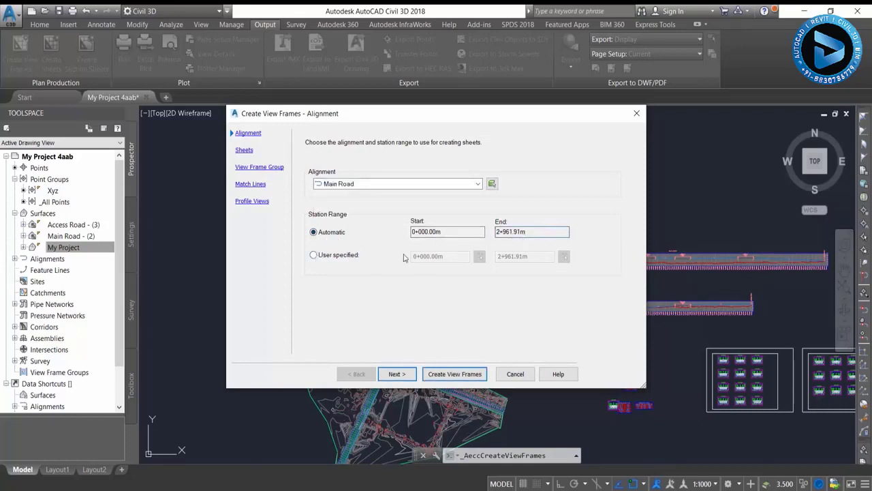
click(318, 255)
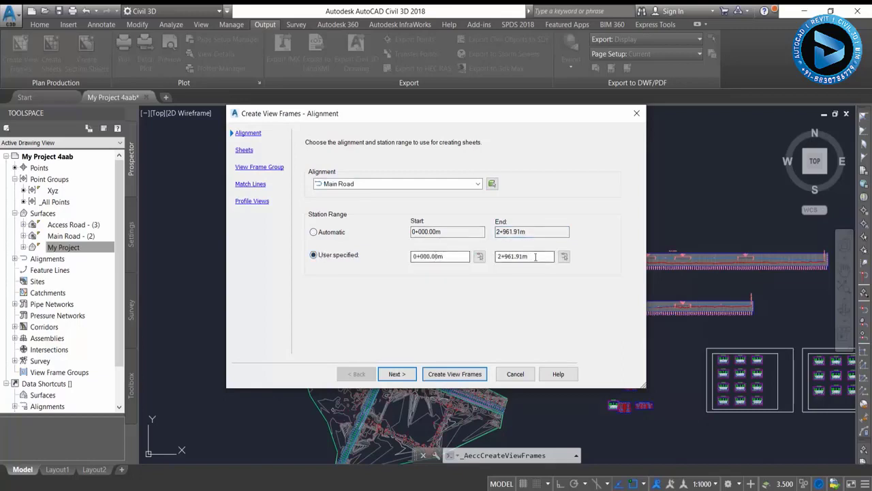
click(330, 233)
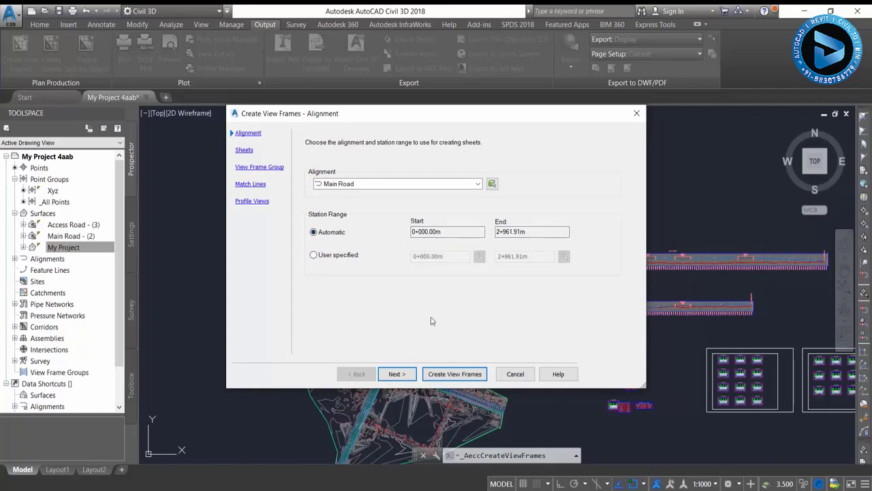
click(396, 374)
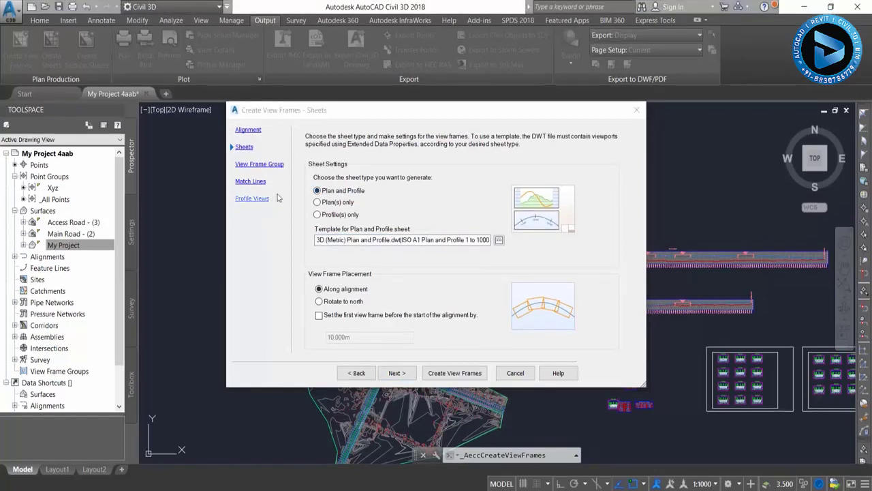
Choose Plan and Profile sheets using the ISO A1 Plan and Profile 1 to 1000 layout.
click(320, 203)
click(322, 214)
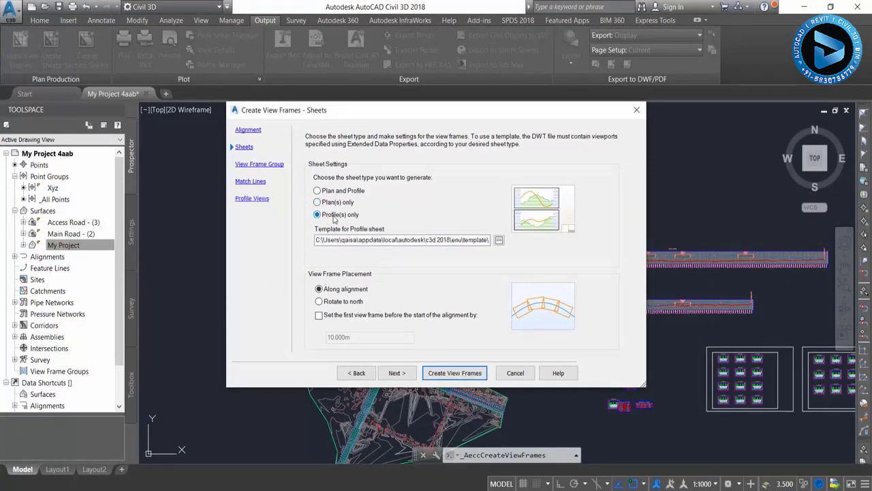
click(317, 190)
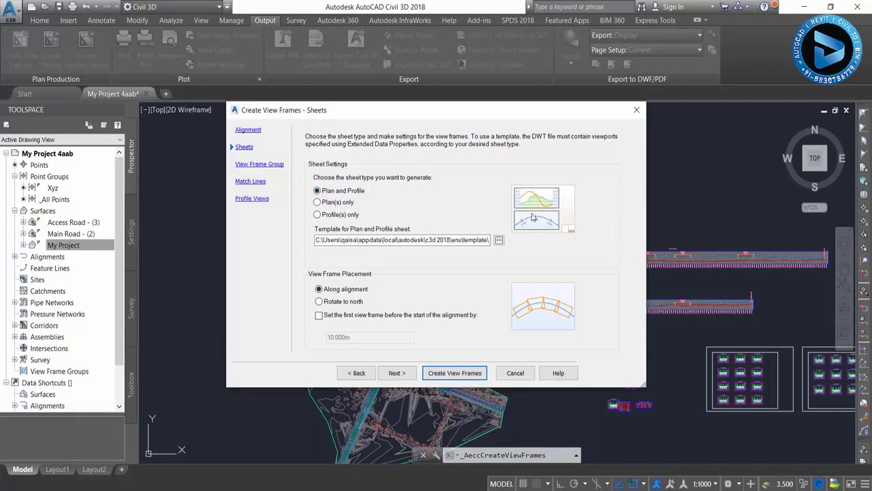
click(498, 240)
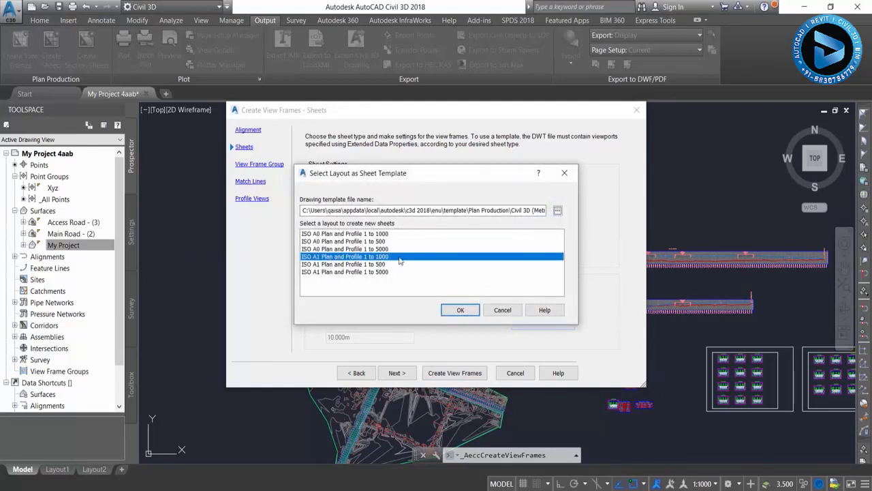
click(460, 310)
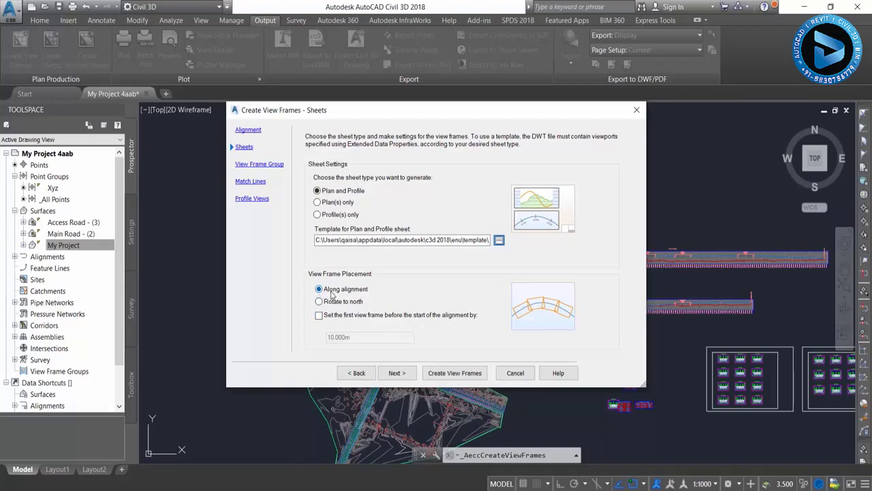
click(397, 373)
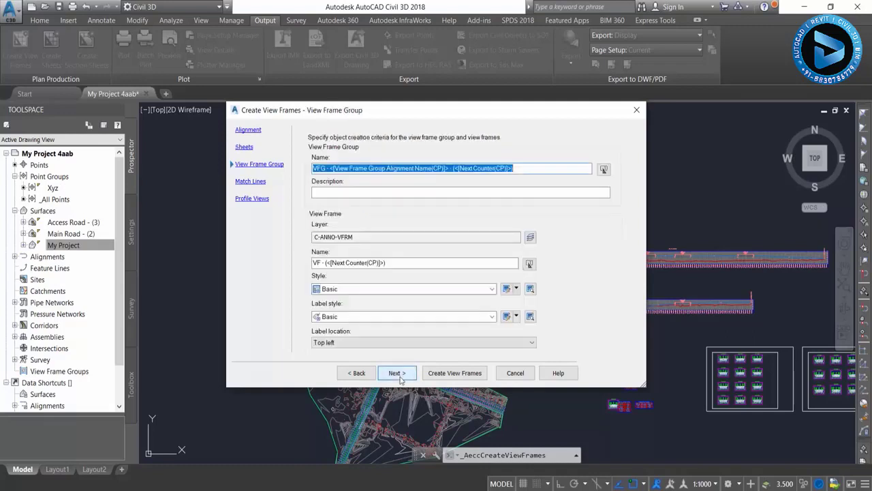
Keep the default group naming, Basic style and label style, and Top left label location.
click(524, 167)
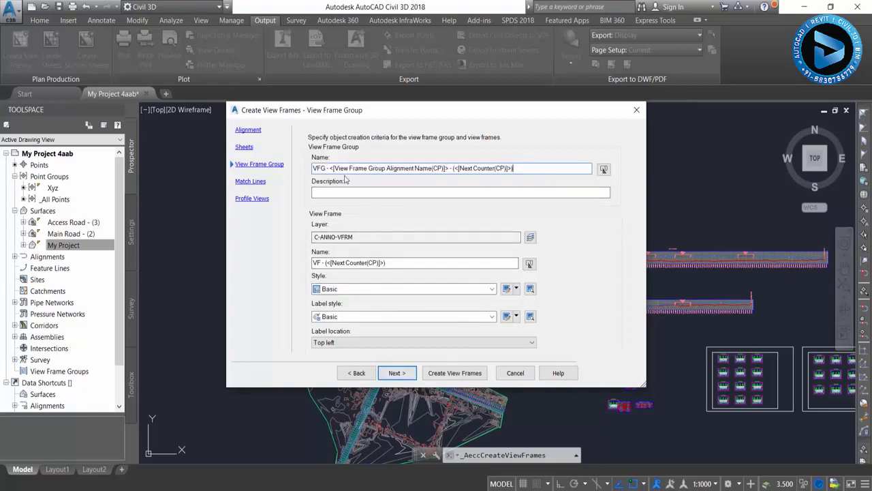
click(414, 193)
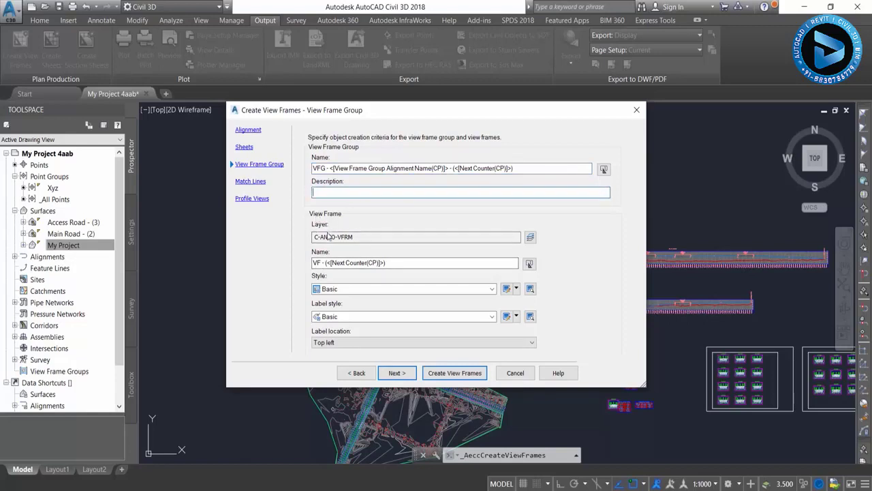
click(395, 264)
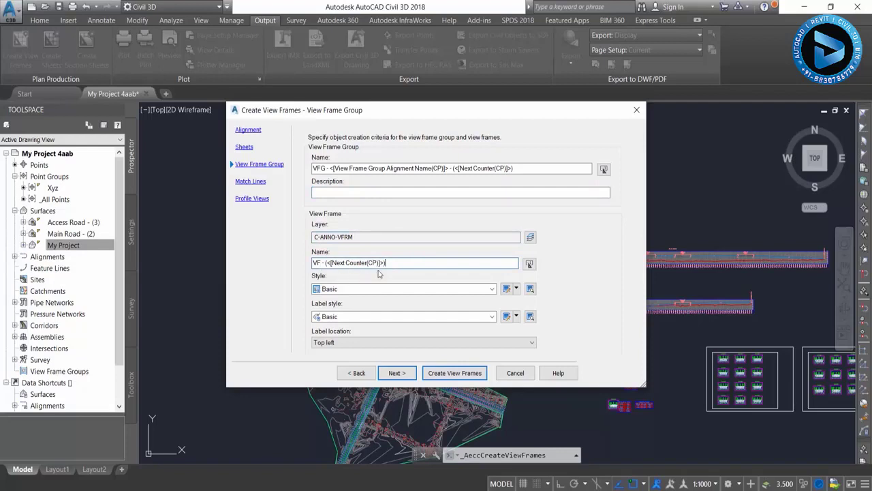
click(353, 289)
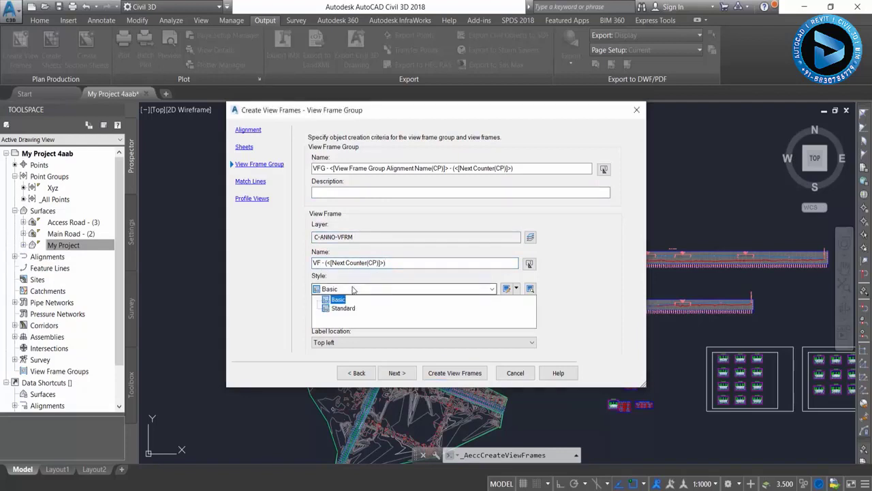
click(353, 289)
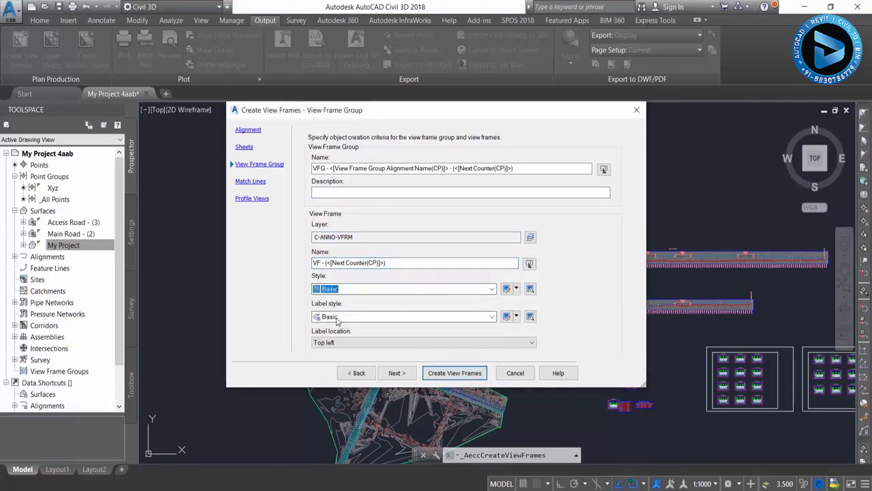
click(335, 316)
click(336, 318)
click(335, 343)
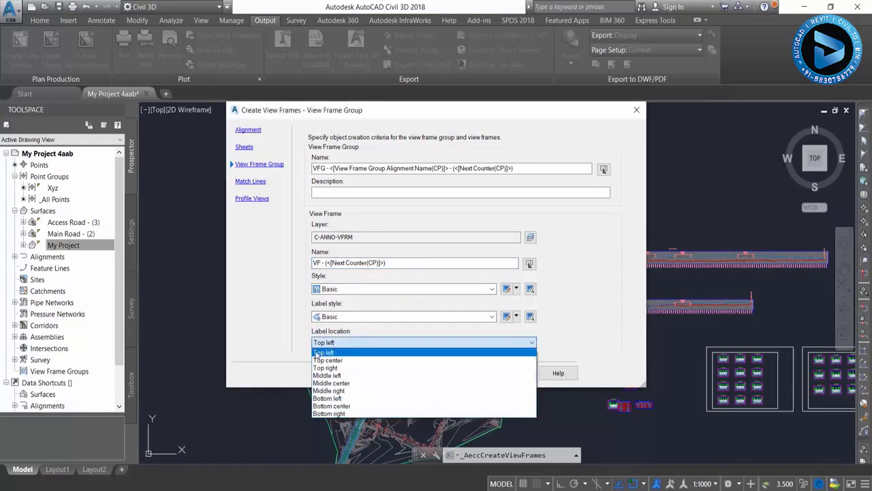
click(324, 353)
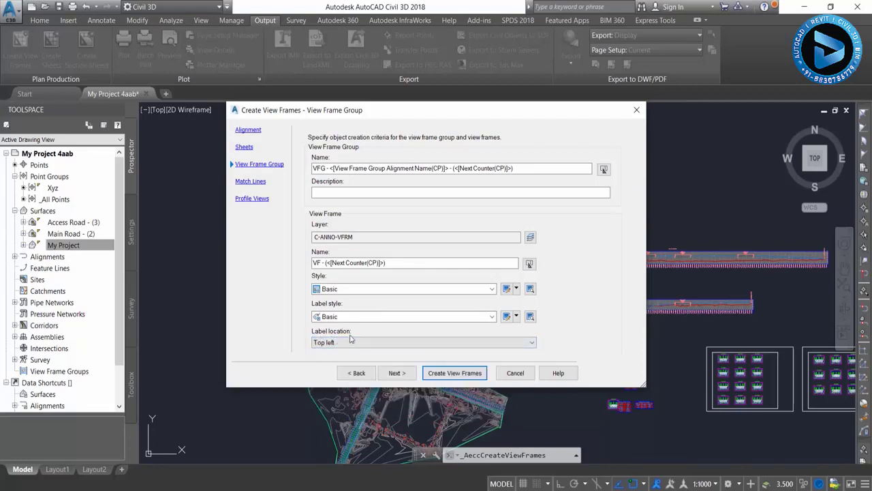
click(391, 374)
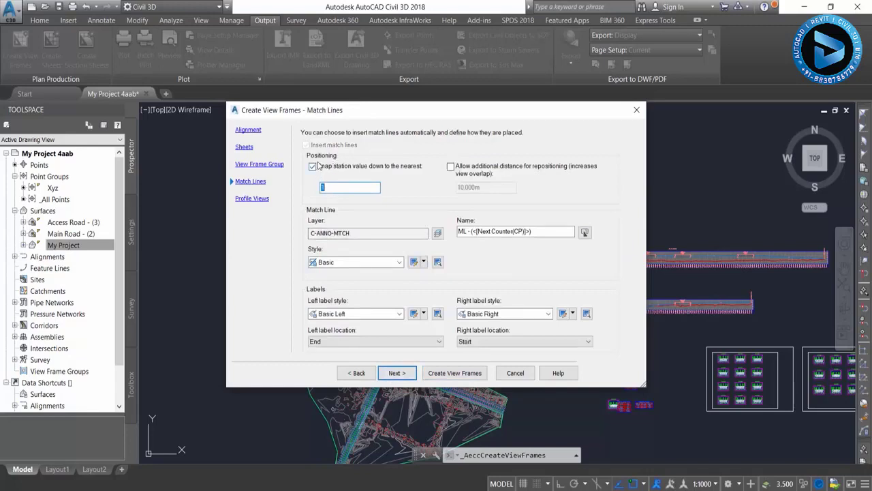
Set the match line snap value and preview the Profile View and Elevations and Stations band set styles.
click(335, 188)
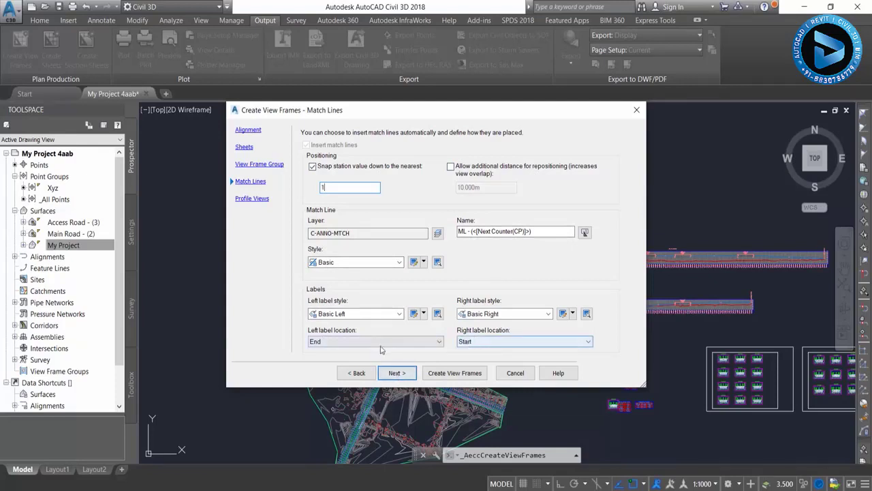
click(396, 373)
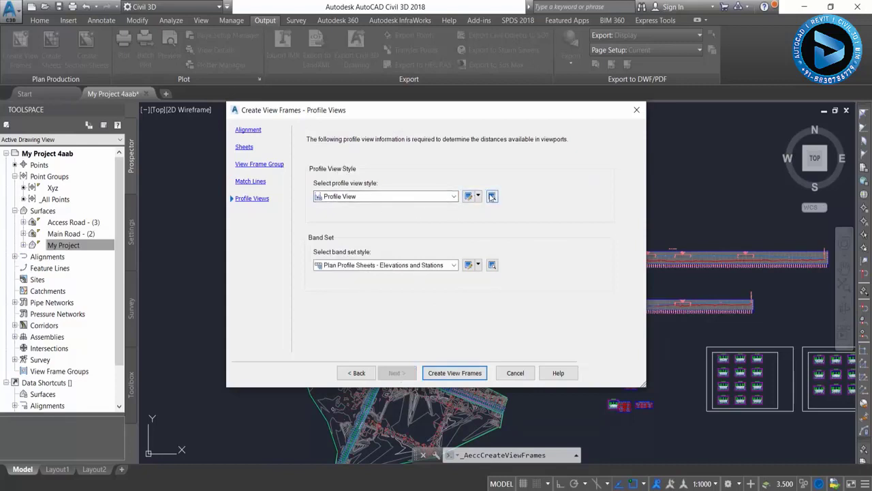
click(469, 195)
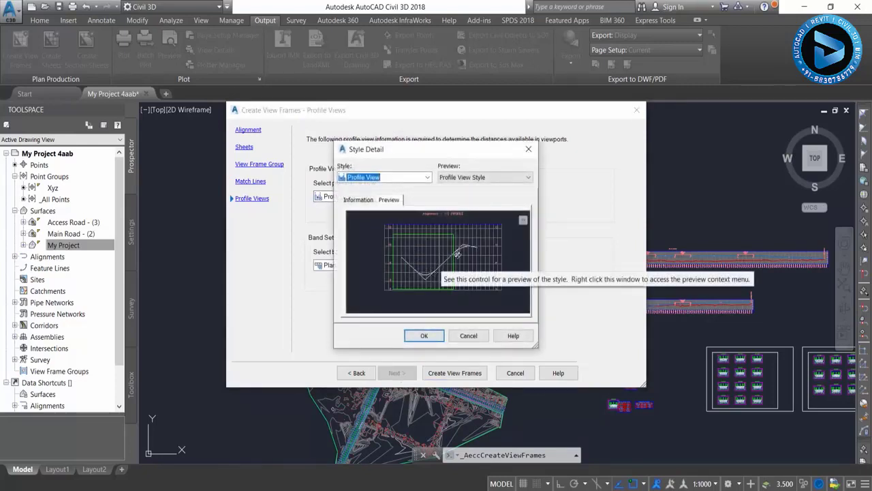
click(467, 335)
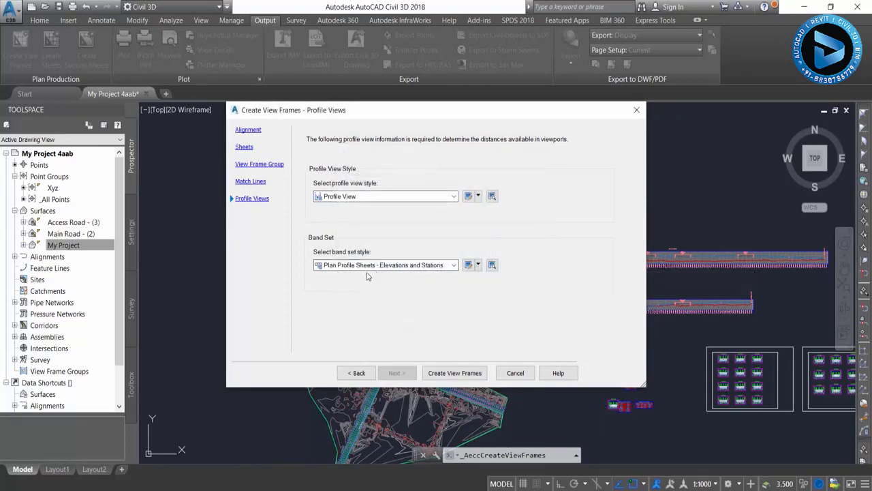
click(492, 265)
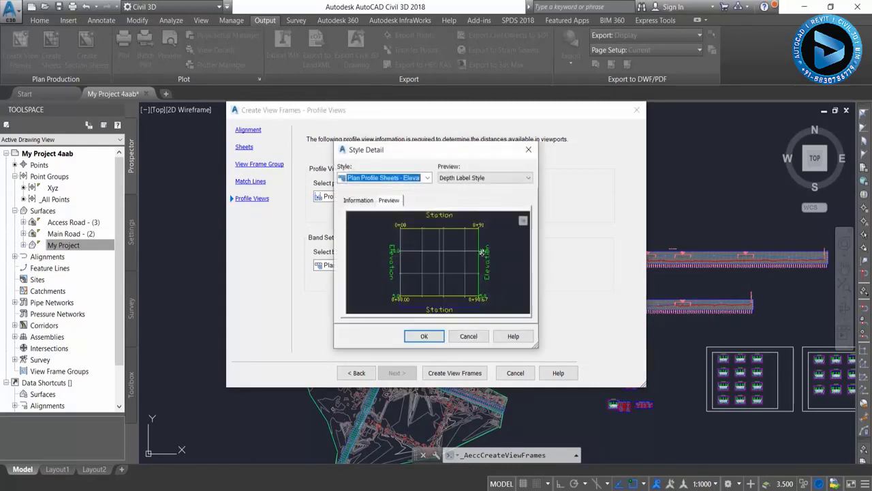
click(423, 336)
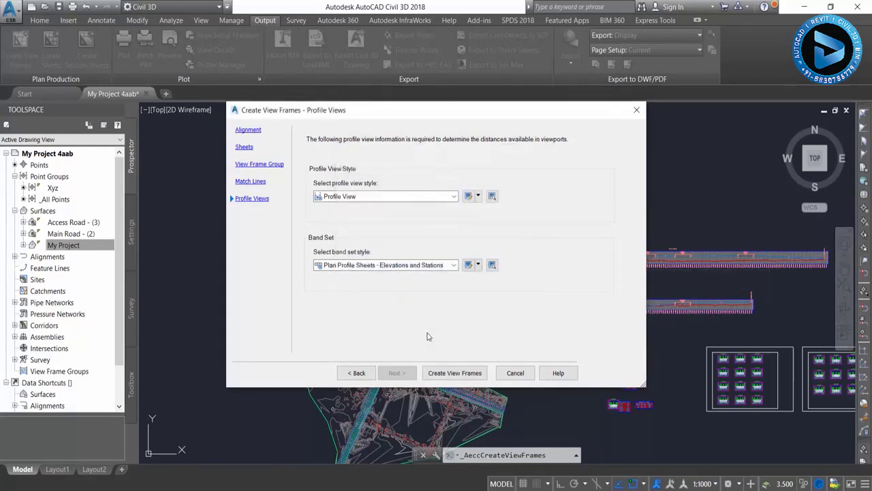
Create the view frames and match lines along Main Road.
click(439, 374)
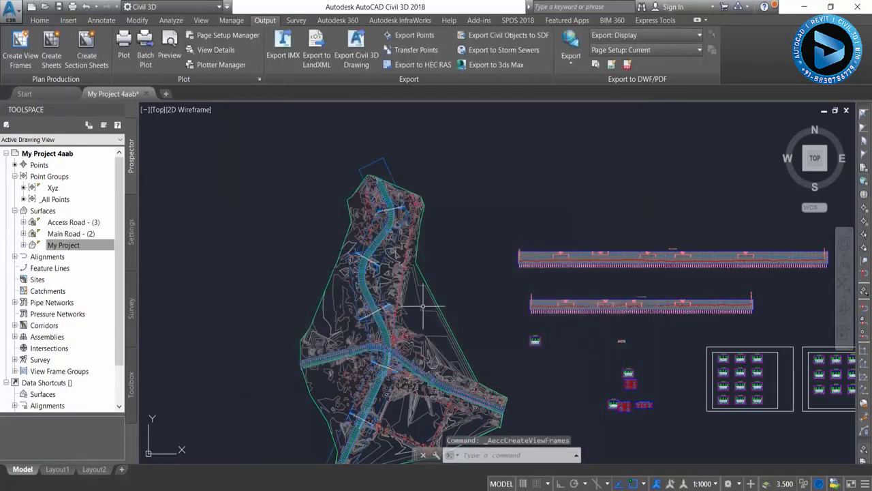
scroll(464, 247, up, 2)
scroll(464, 247, up, 1)
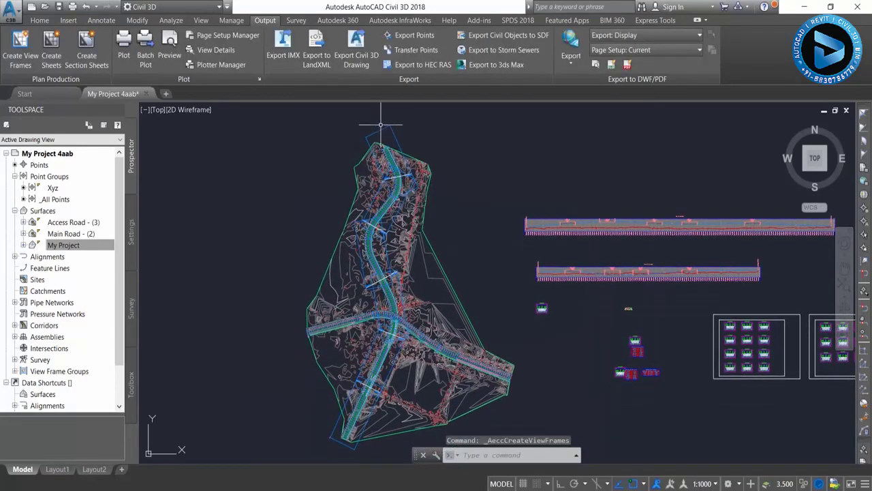
scroll(388, 133, up, 2)
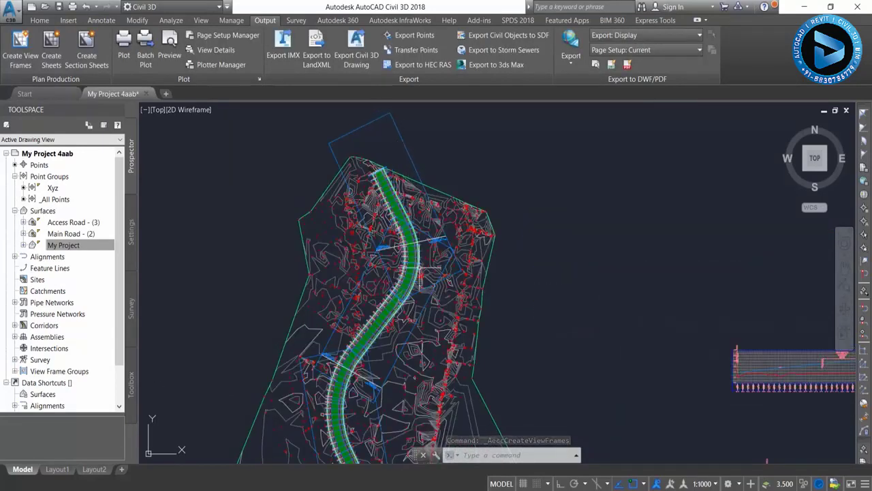
Pan and zoom along the corridor to inspect the new view frames and match lines.
middle_drag(414, 257, 456, 184)
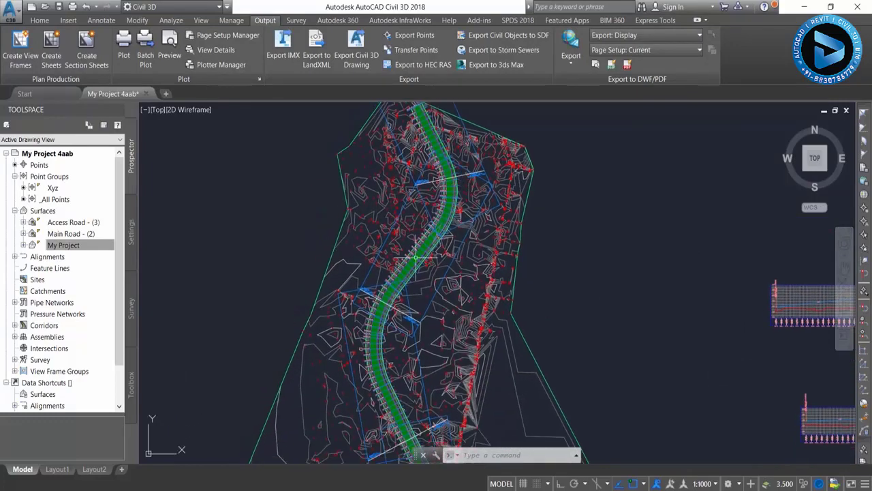
middle_drag(386, 307, 396, 273)
scroll(396, 274, up, 3)
scroll(368, 245, up, 2)
scroll(320, 195, up, 3)
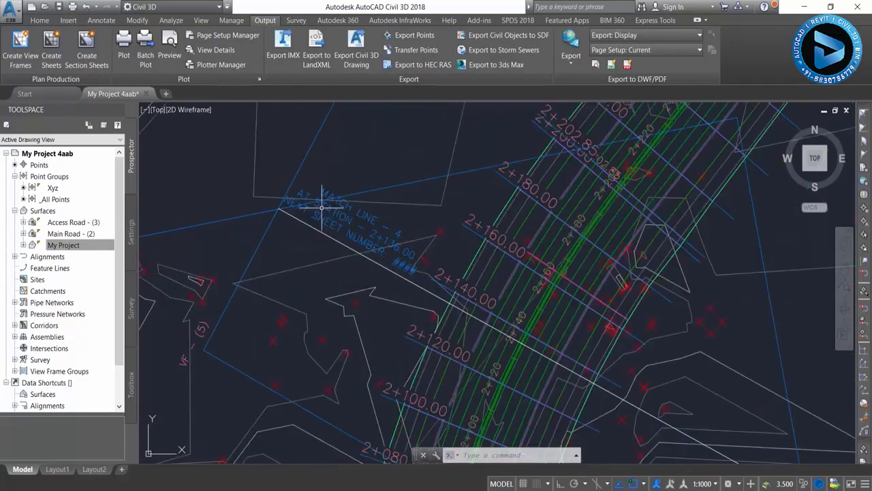
scroll(292, 194, down, 4)
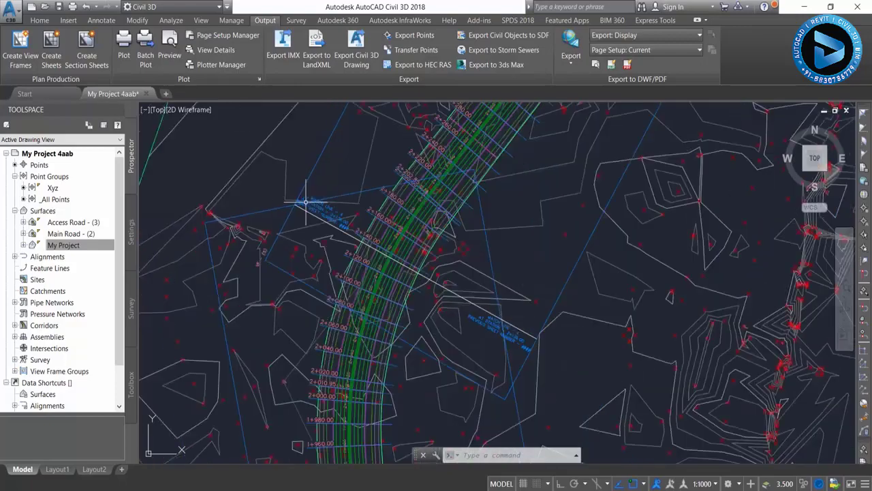
scroll(412, 280, down, 1)
scroll(411, 282, down, 2)
scroll(409, 282, down, 2)
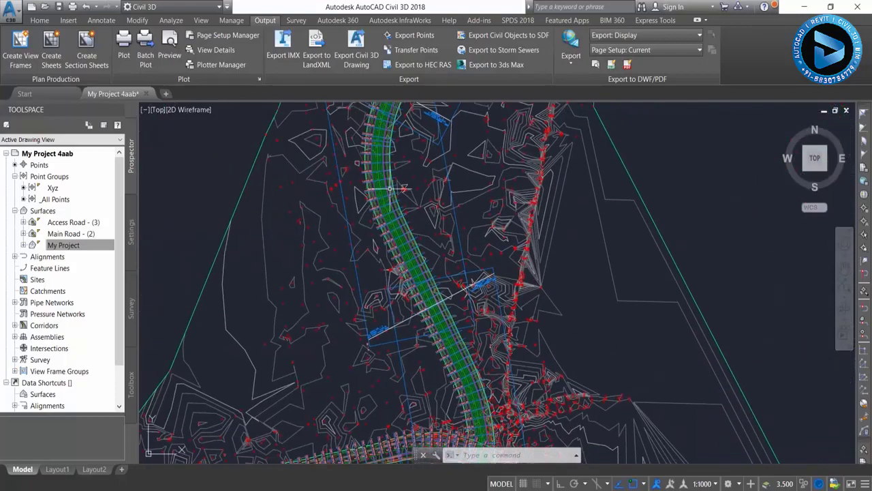
scroll(407, 283, down, 2)
middle_drag(407, 283, 421, 335)
scroll(436, 178, down, 2)
scroll(411, 198, up, 2)
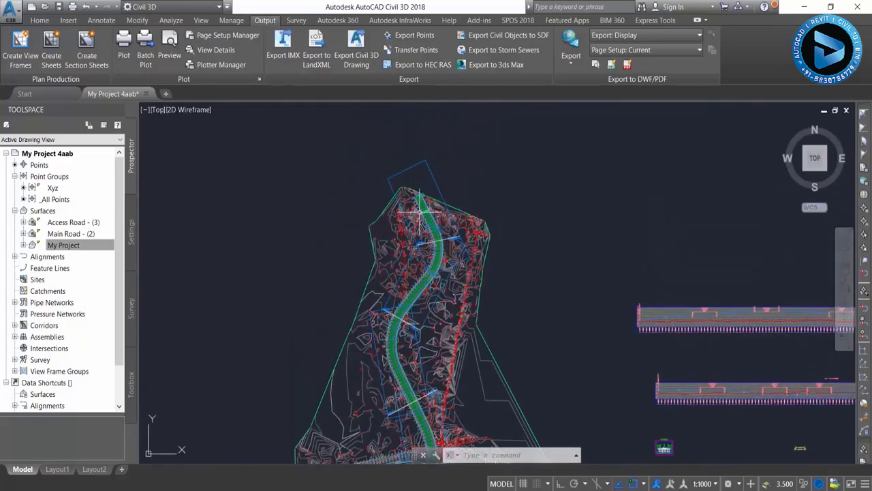
Create sheets for the VFG - Main Road - (1) view frame group, one layout per drawing, using Main Road1 profile settings.
click(54, 54)
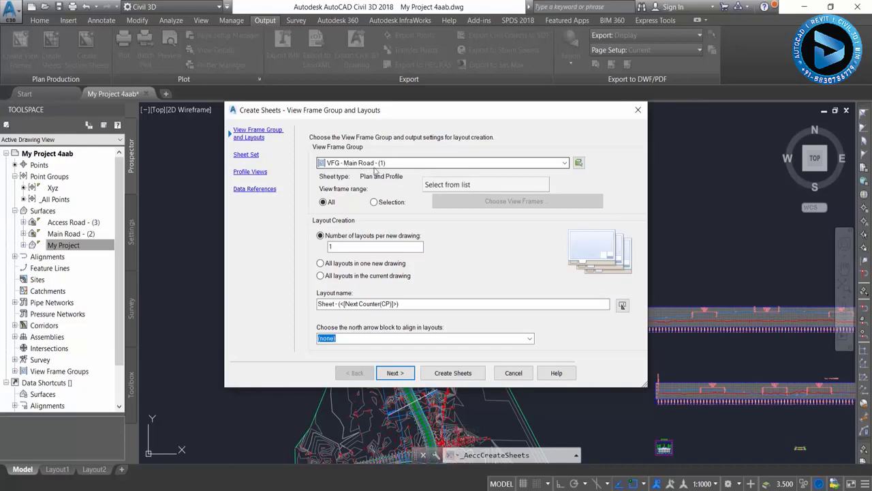
click(364, 247)
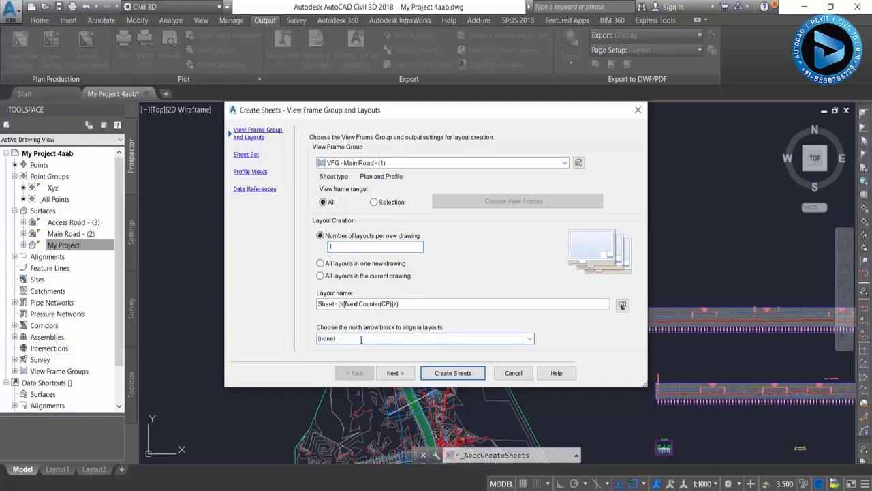
click(398, 376)
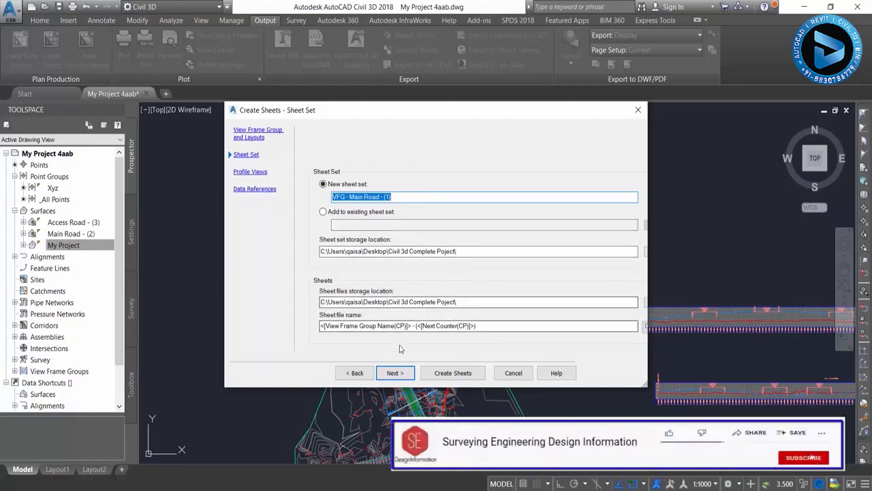
click(396, 374)
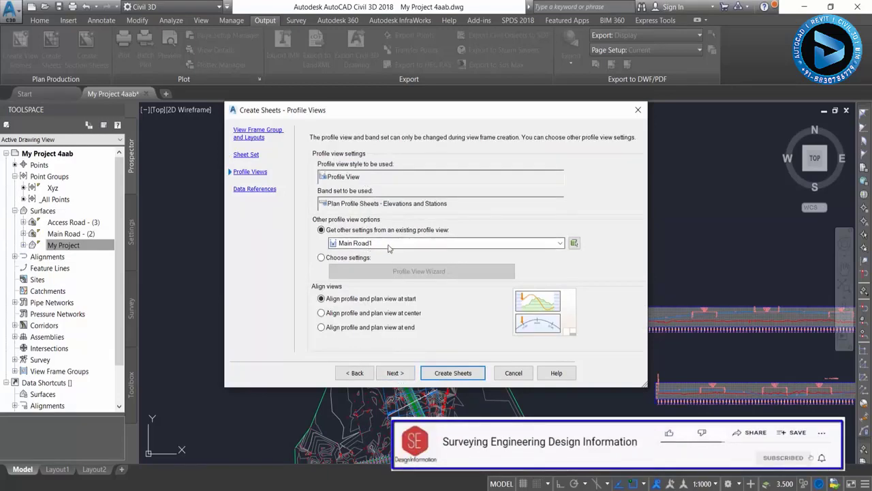
click(543, 245)
click(545, 247)
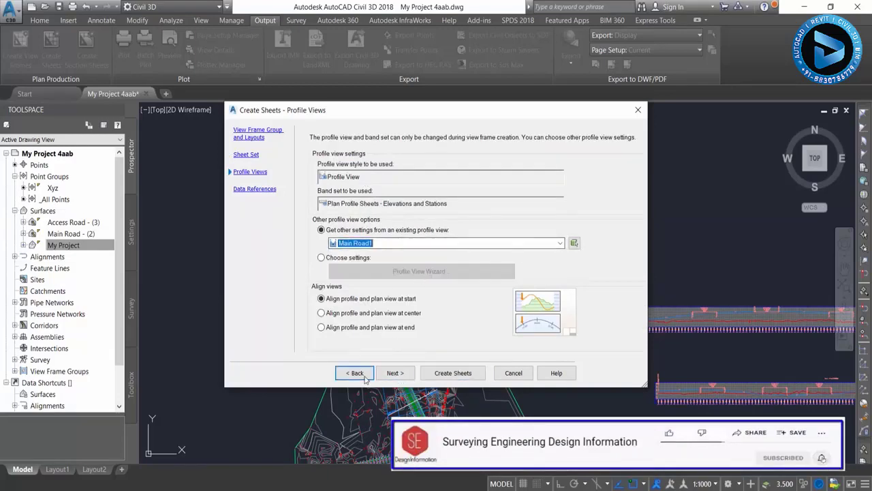
click(402, 379)
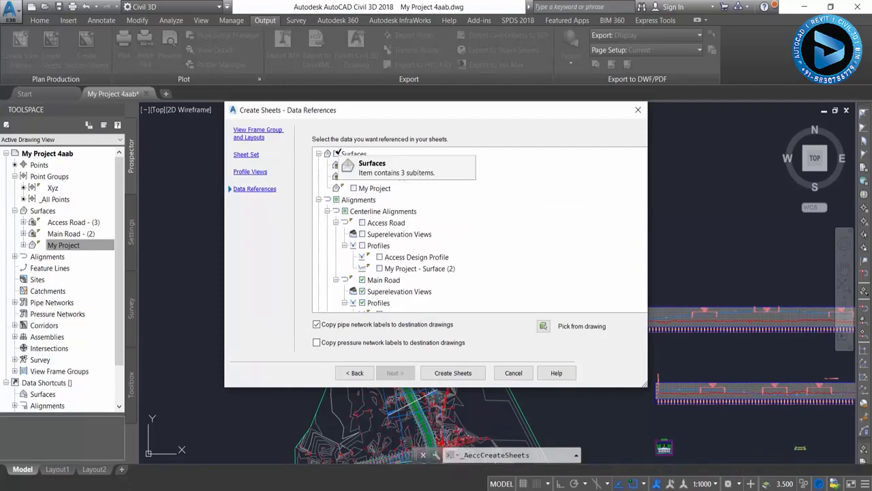
Reference all surfaces and the Access Road alignment with its profiles, then create the sheets and save.
click(336, 154)
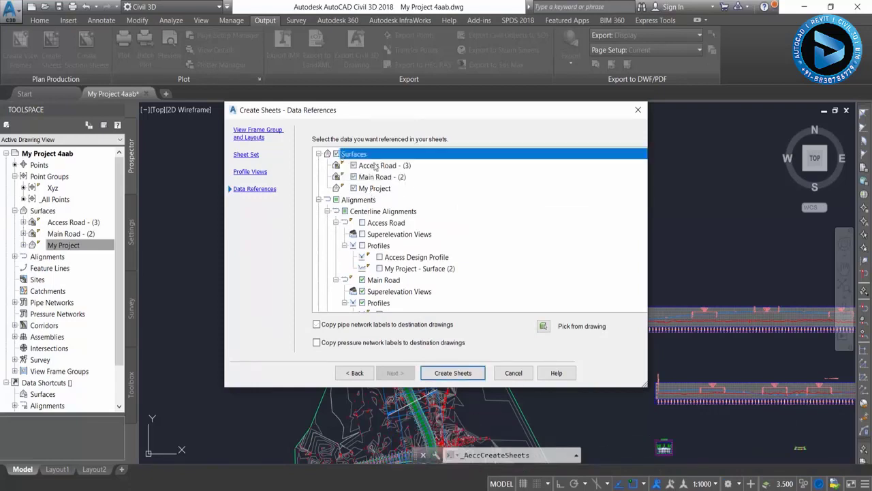
click(354, 166)
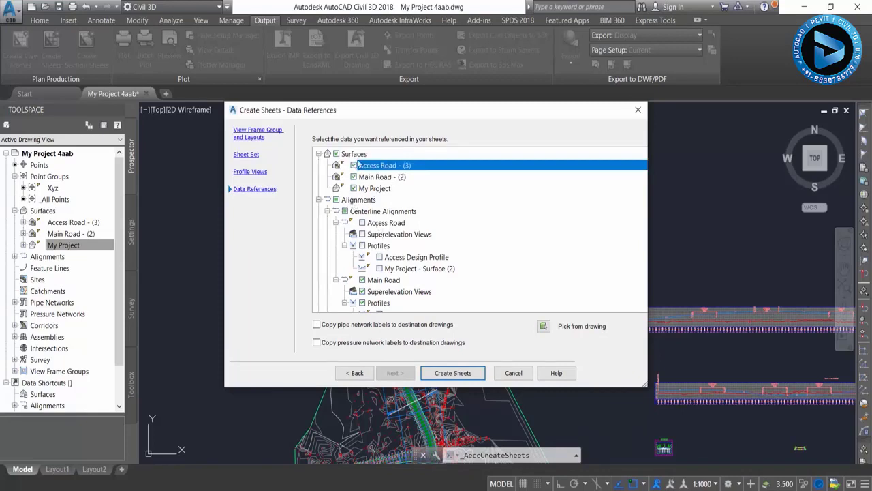
click(363, 222)
click(363, 222)
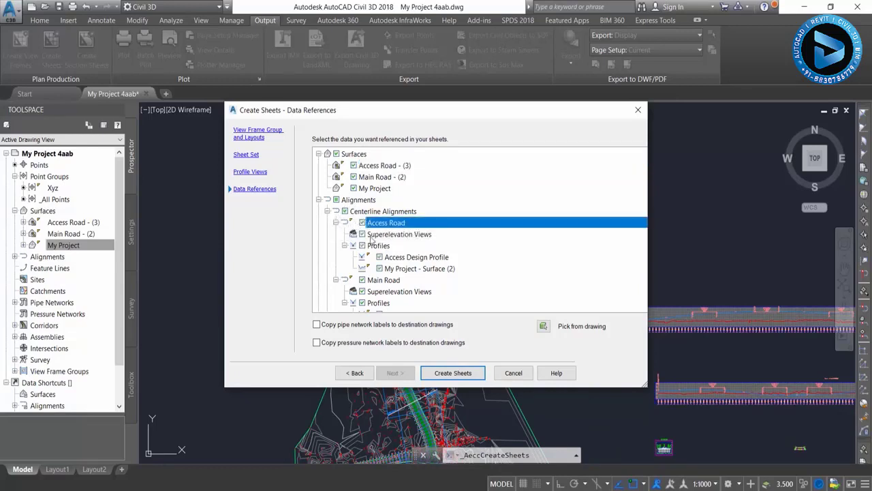
scroll(433, 274, down, 1)
scroll(432, 269, down, 2)
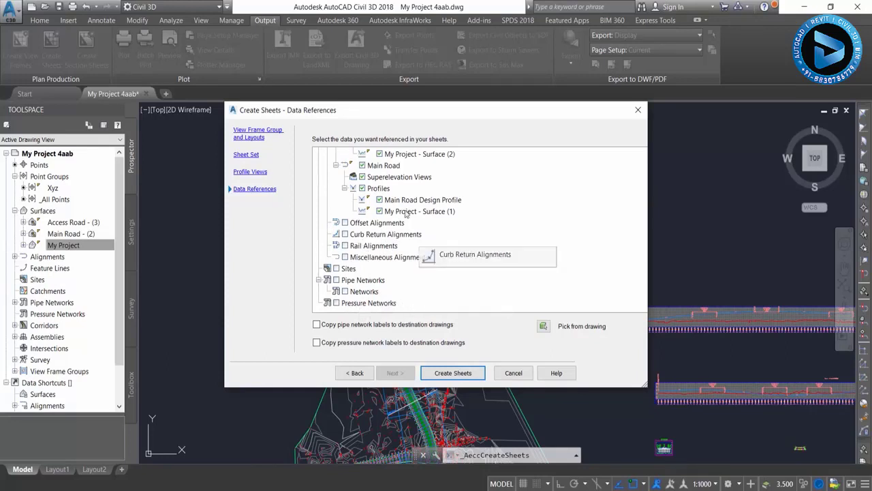
scroll(406, 215, up, 3)
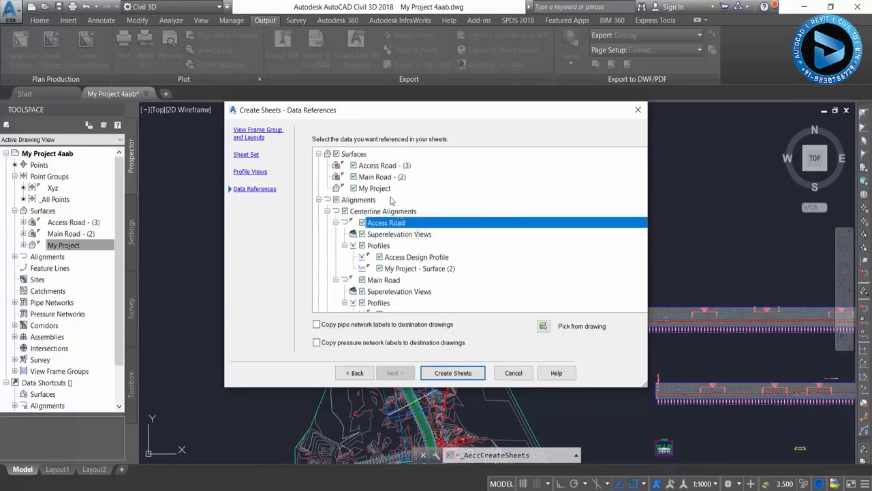
click(449, 375)
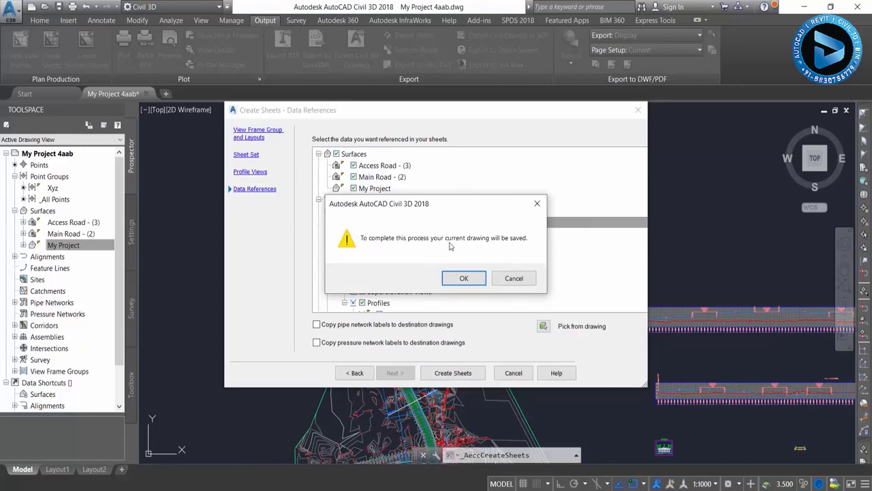
click(466, 278)
Pick the profile view origin in empty space above the site to generate the six sheets.
scroll(529, 188, down, 3)
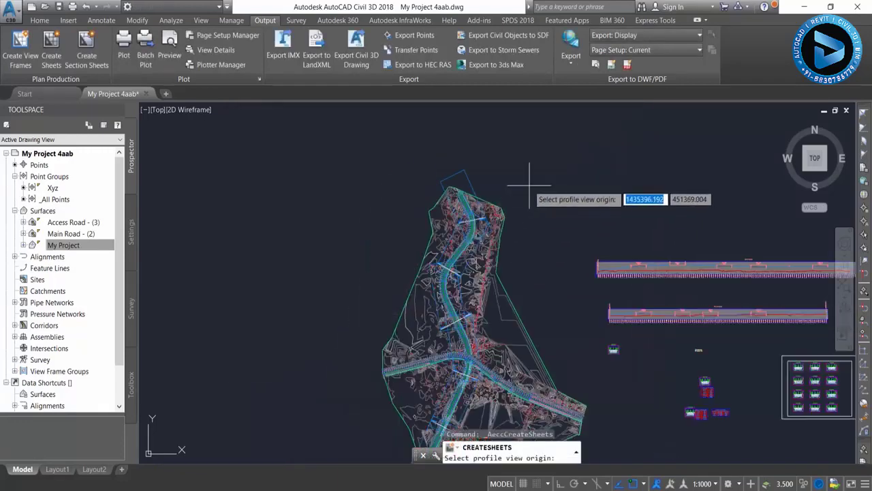
middle_drag(525, 189, 428, 195)
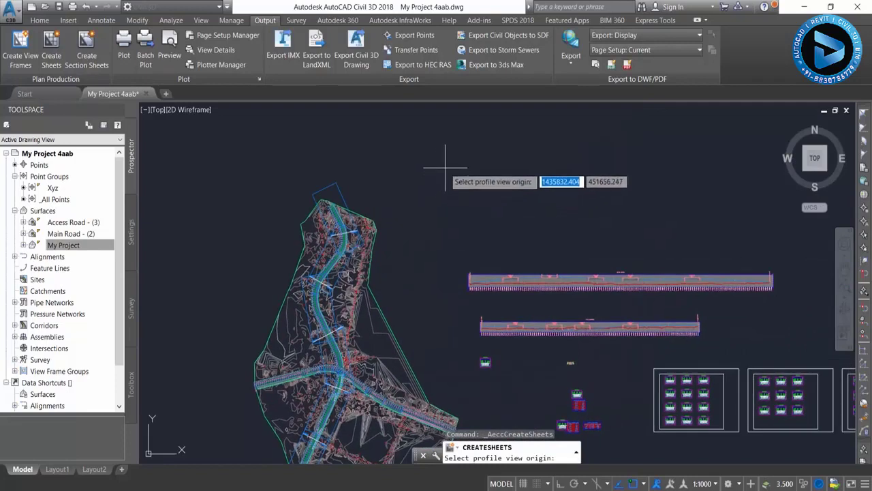
click(466, 154)
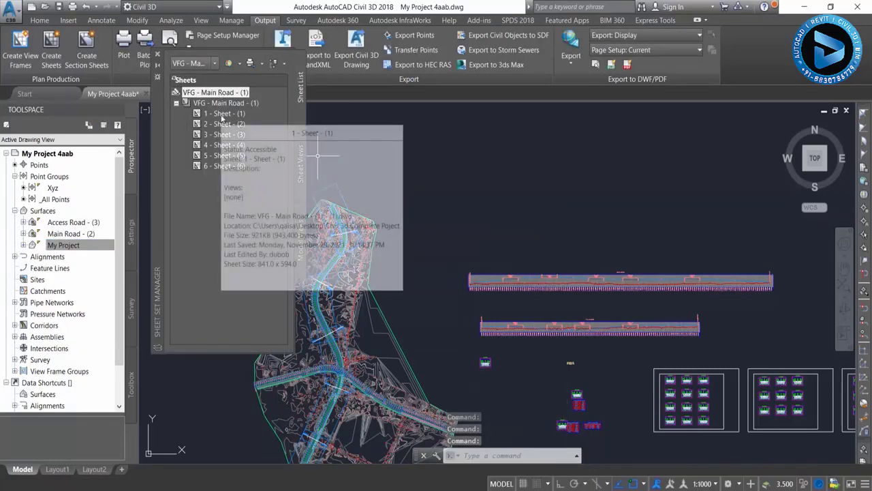
Open sheet 1 from the sheet set and zoom in to review its plan and profile.
click(222, 134)
click(221, 115)
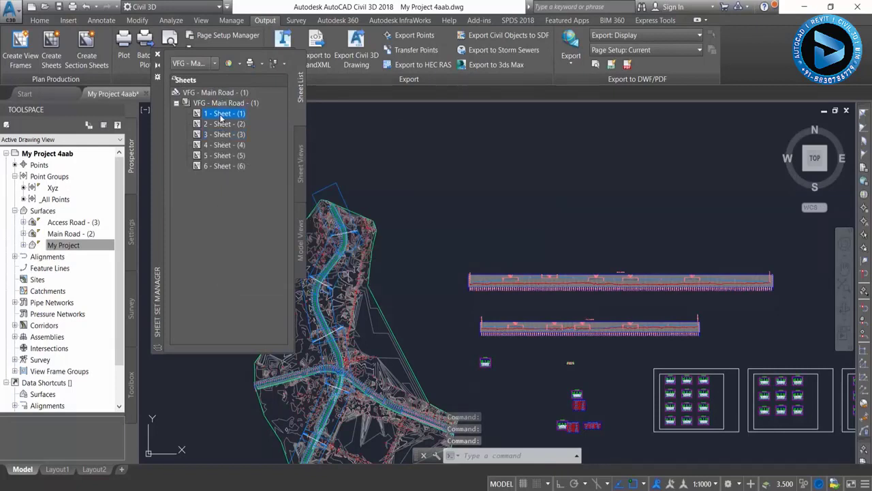
double_click(218, 115)
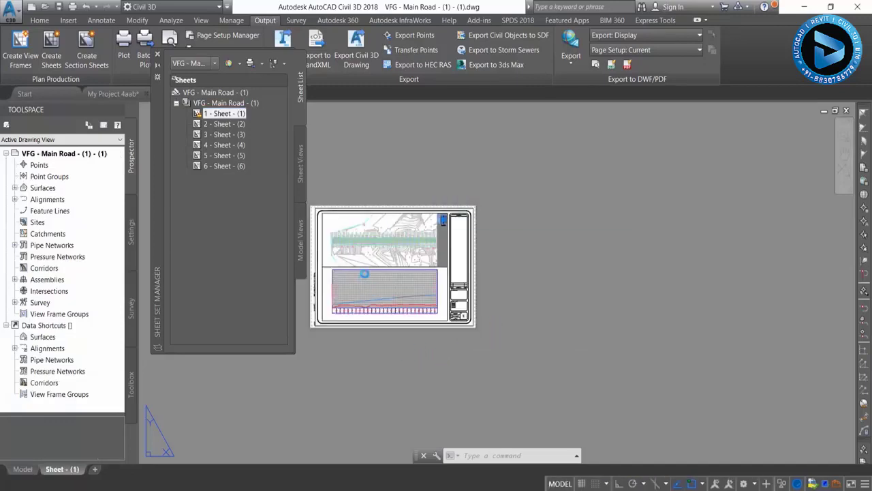
click(361, 235)
scroll(361, 234, up, 2)
scroll(382, 239, up, 2)
scroll(443, 245, up, 2)
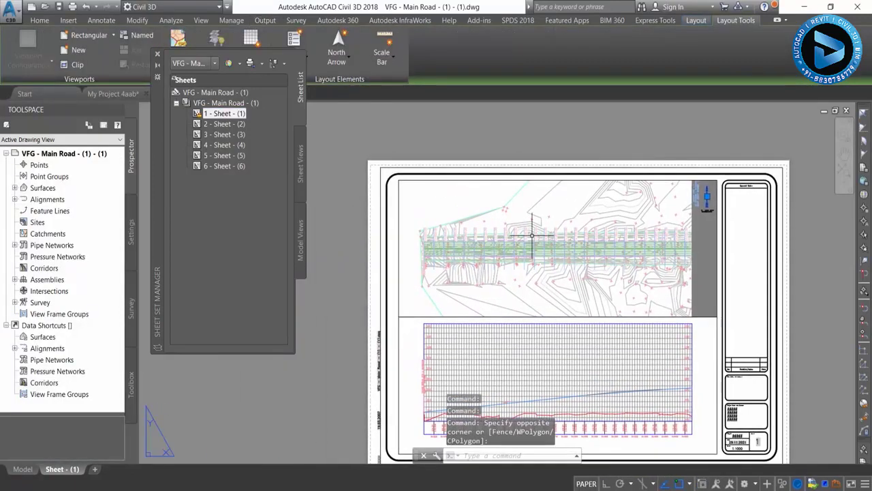
scroll(476, 253, up, 2)
scroll(422, 242, down, 3)
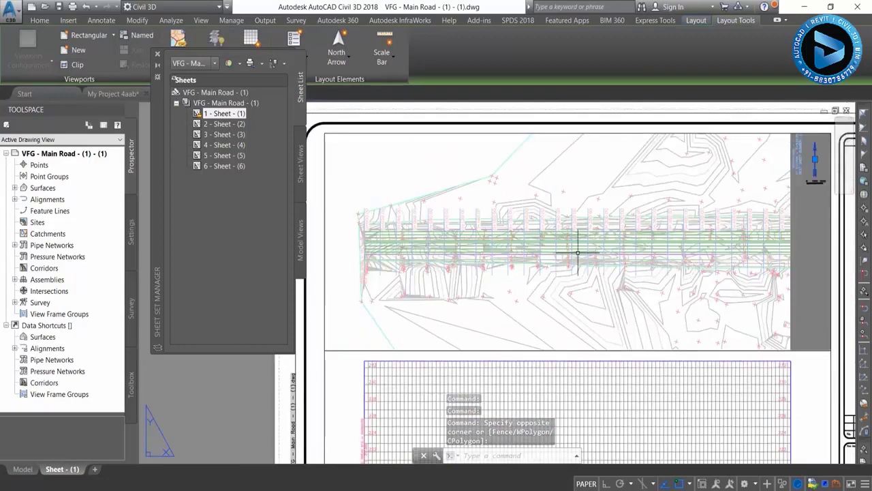
scroll(437, 239, down, 3)
scroll(539, 252, up, 2)
scroll(541, 254, up, 3)
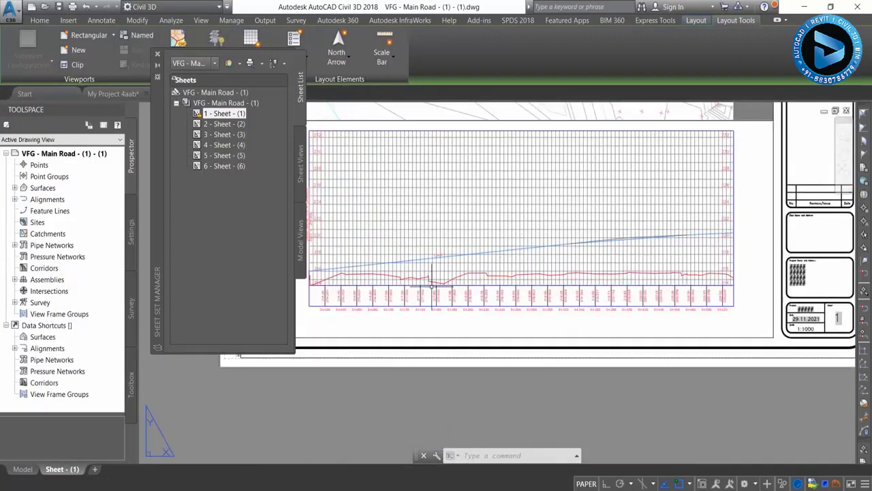
scroll(704, 244, down, 2)
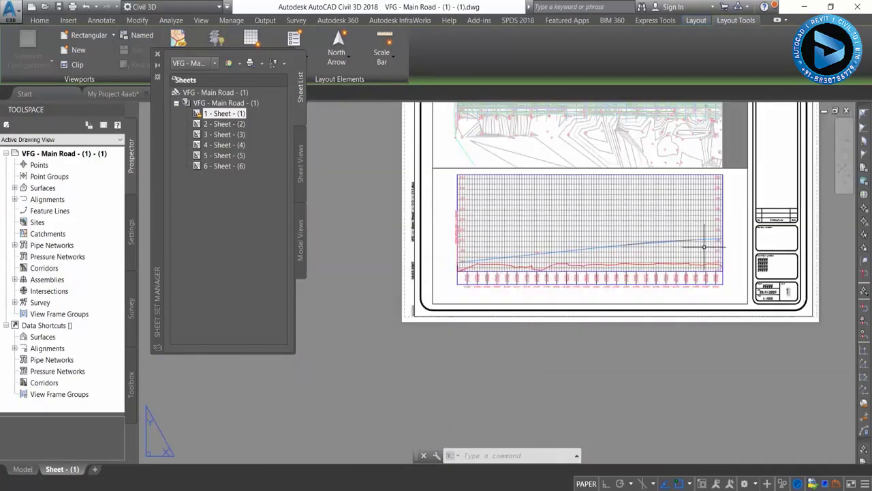
Open the '2 - Sheet - (2)' drawing from the Sheet List.
double_click(222, 124)
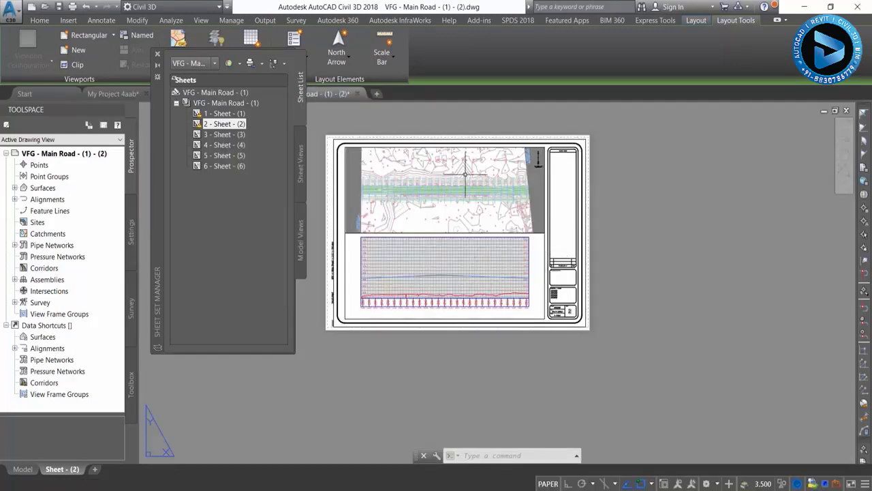
scroll(466, 174, up, 4)
scroll(520, 177, down, 2)
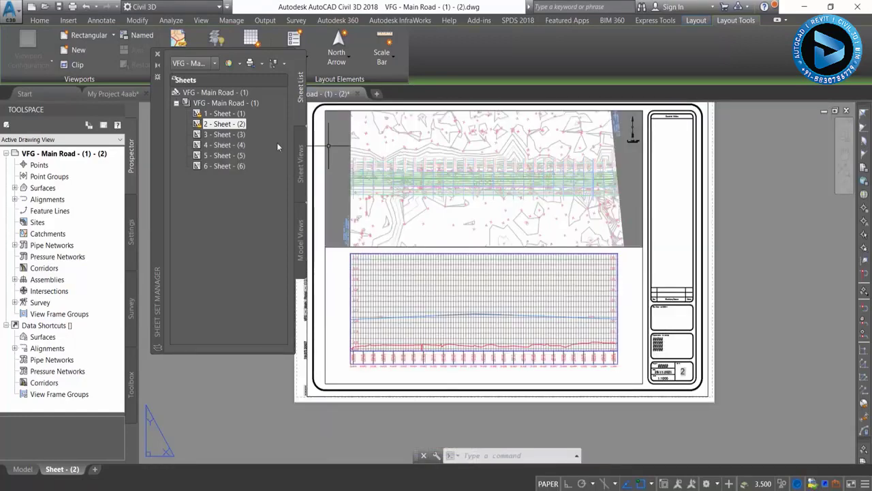
Open the remaining sheet drawings so all six Main Road sheets are loaded.
double_click(223, 134)
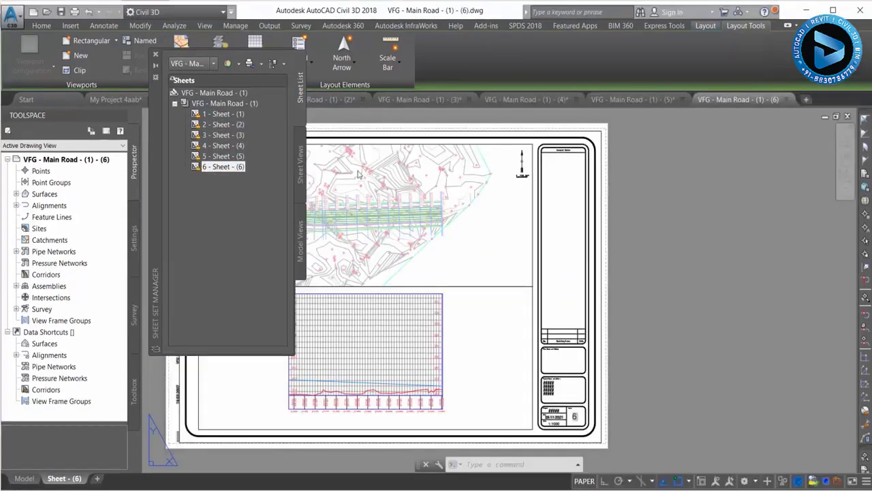
click(217, 114)
double_click(215, 113)
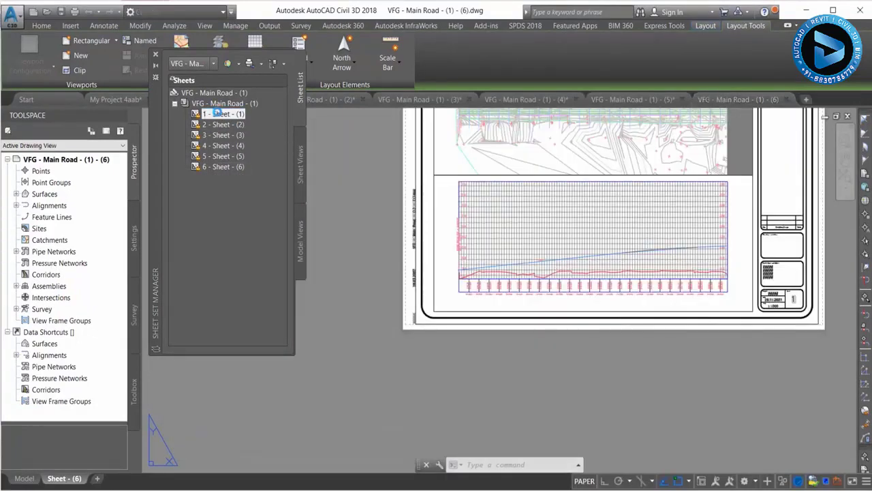
double_click(219, 124)
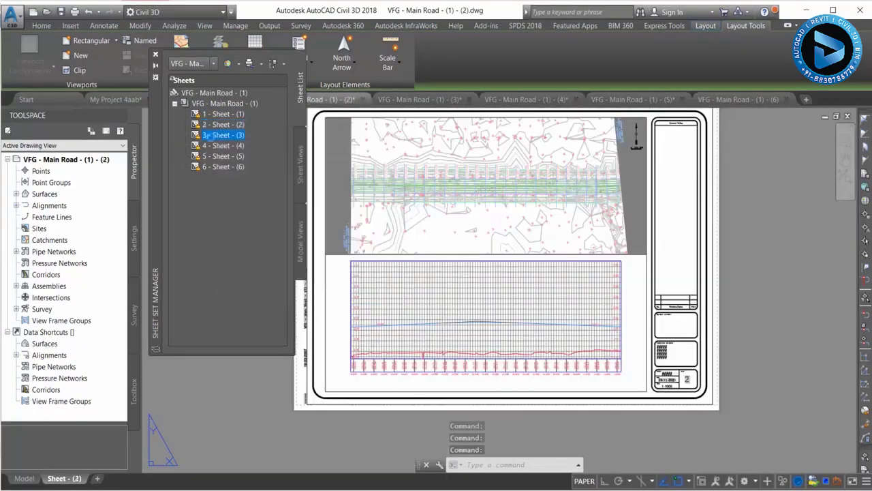
double_click(217, 135)
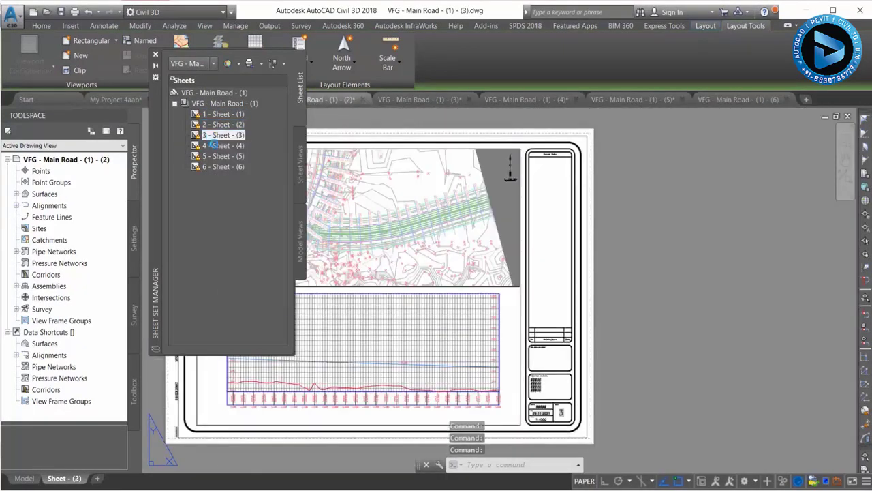
double_click(214, 145)
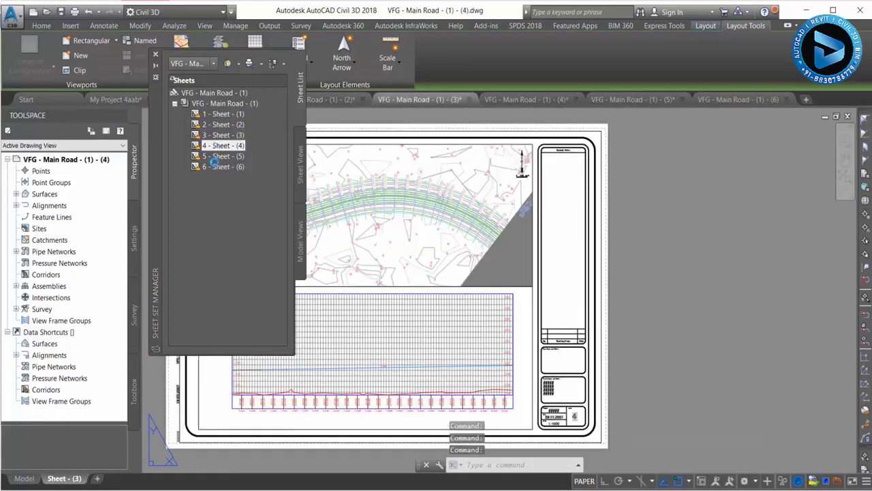
double_click(213, 166)
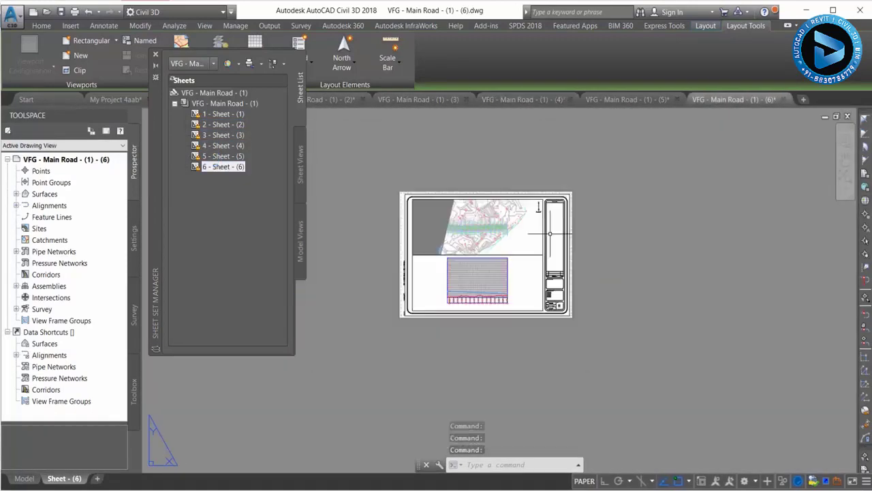
double_click(217, 156)
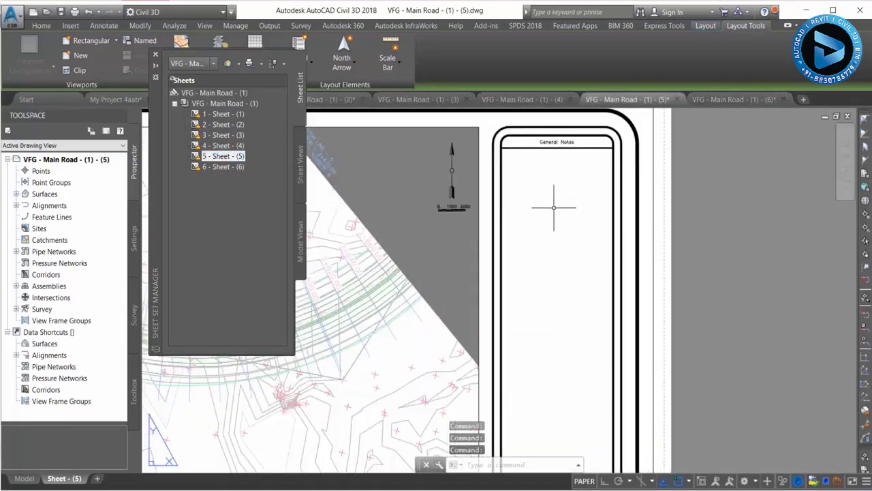
scroll(580, 204, down, 3)
scroll(562, 247, up, 2)
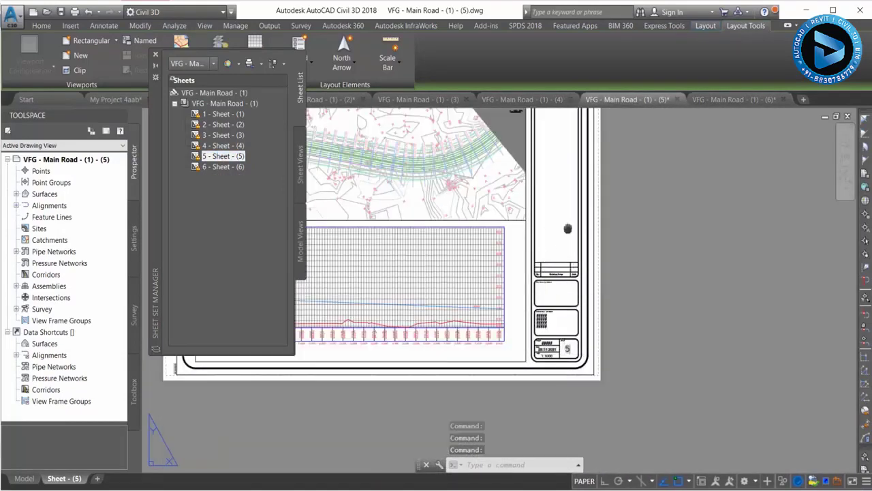
scroll(573, 259, down, 2)
scroll(593, 272, down, 1)
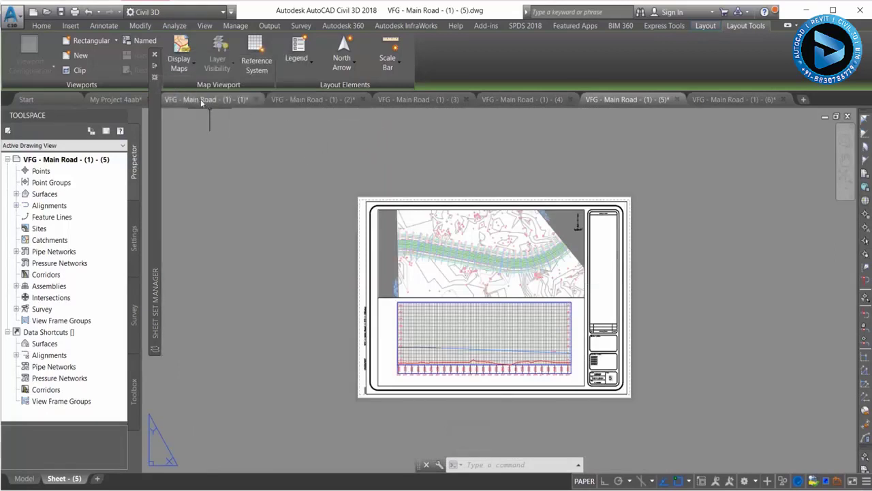
Check each sheet drawing in turn, from Sheet - (1) through Sheet - (6).
click(204, 100)
scroll(472, 223, down, 3)
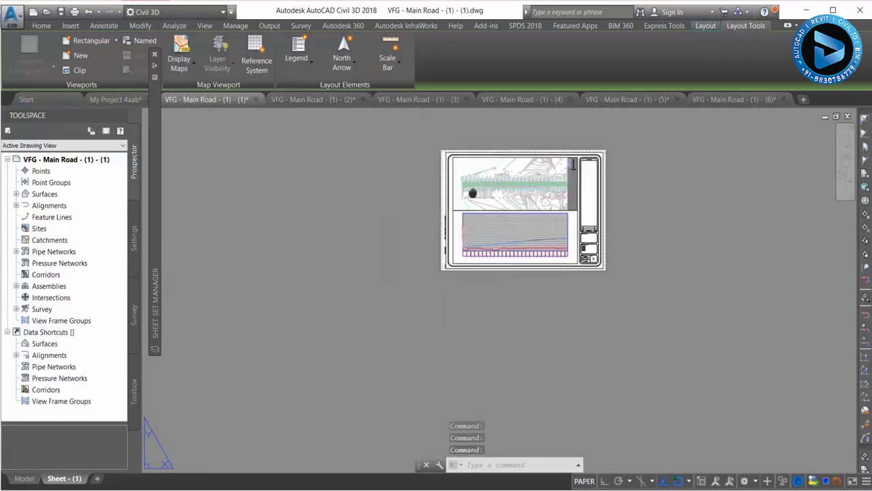
click(313, 100)
click(422, 99)
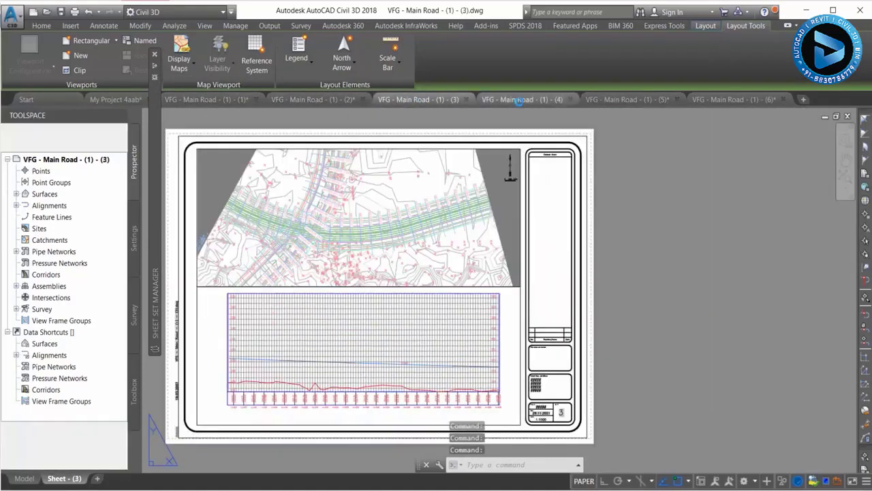
click(525, 99)
click(630, 99)
click(706, 99)
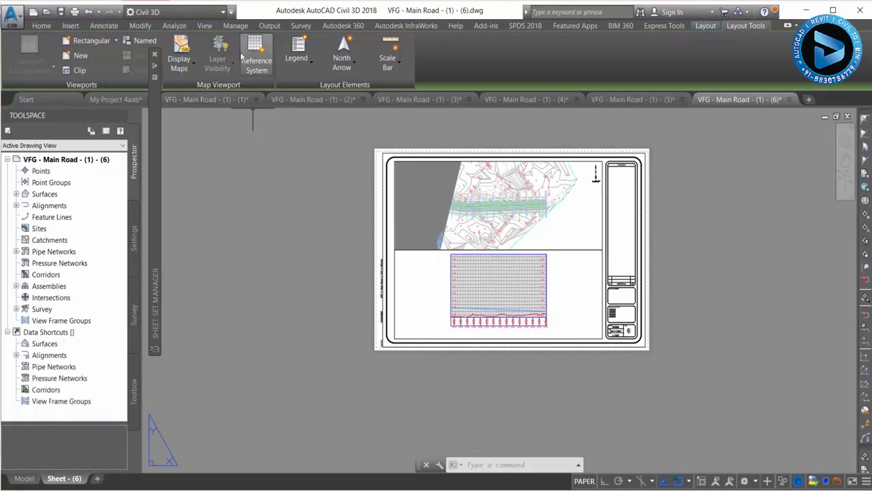
Add a ScaleBar1_Imperial scale bar at 1:1000 with 50.8 m divisions to sheet 6's plan viewport.
click(385, 63)
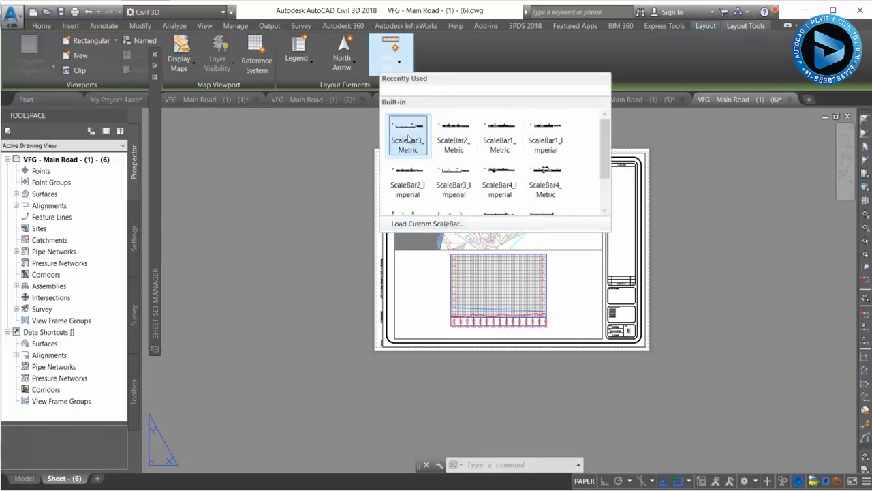
click(549, 134)
click(562, 253)
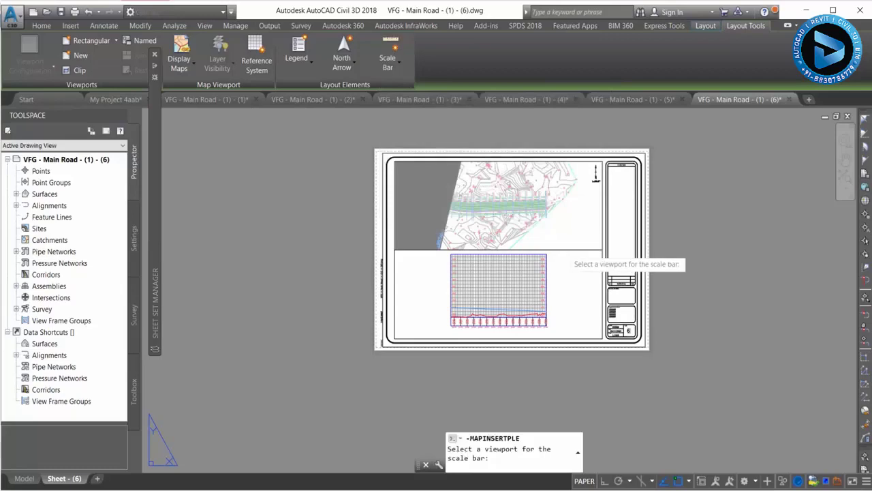
click(443, 298)
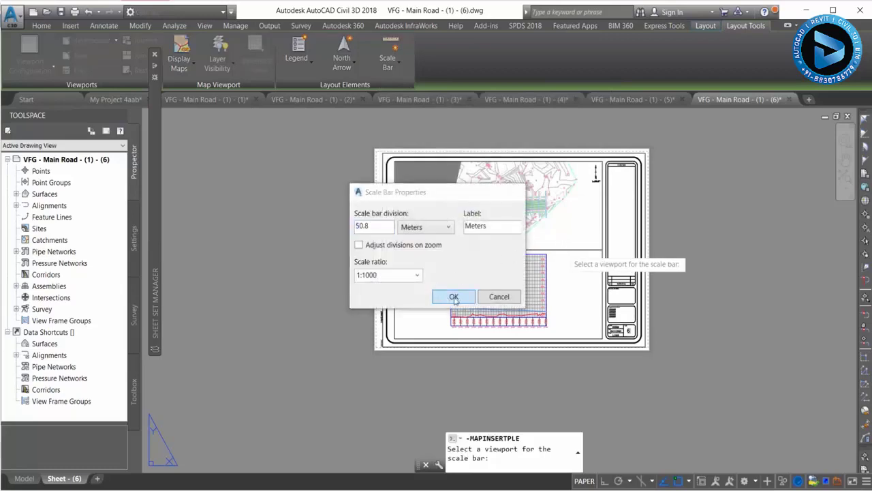
scroll(545, 229, up, 2)
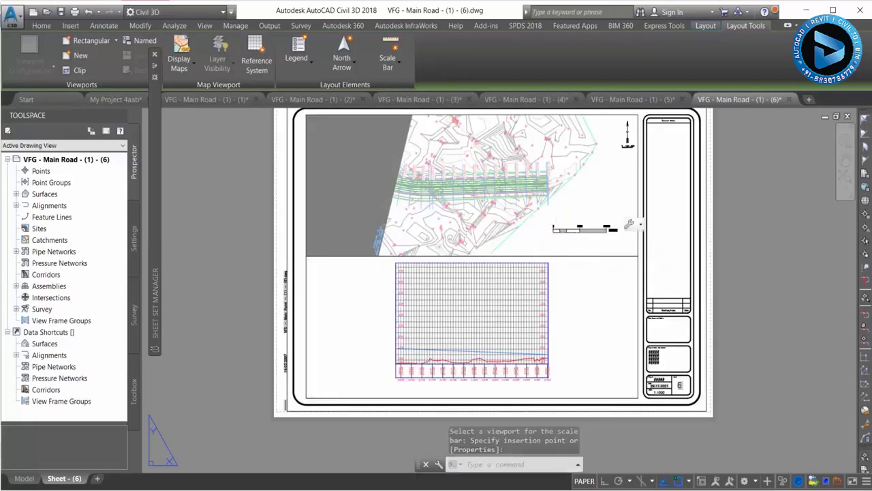
scroll(553, 232, up, 2)
scroll(470, 233, up, 2)
scroll(507, 297, down, 3)
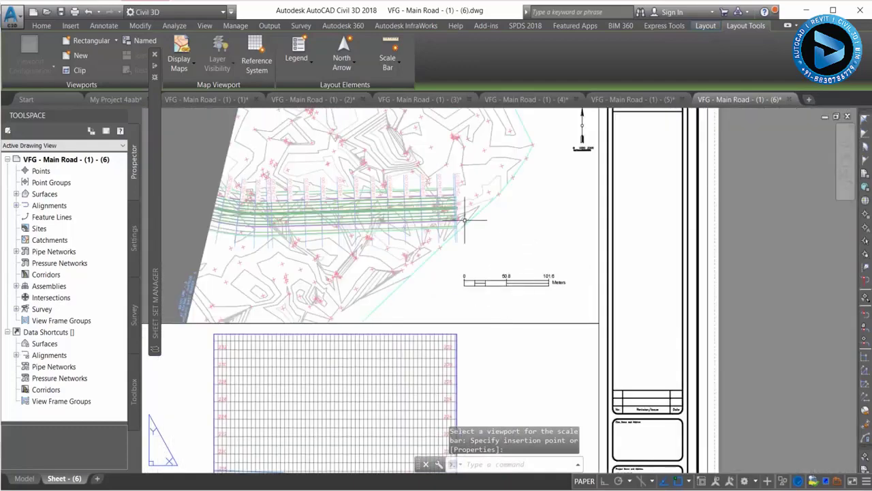
scroll(491, 234, down, 2)
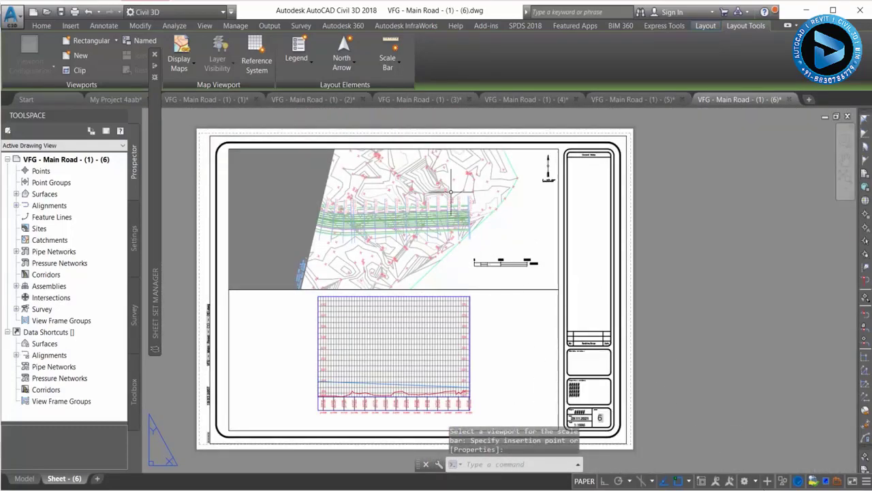
click(622, 99)
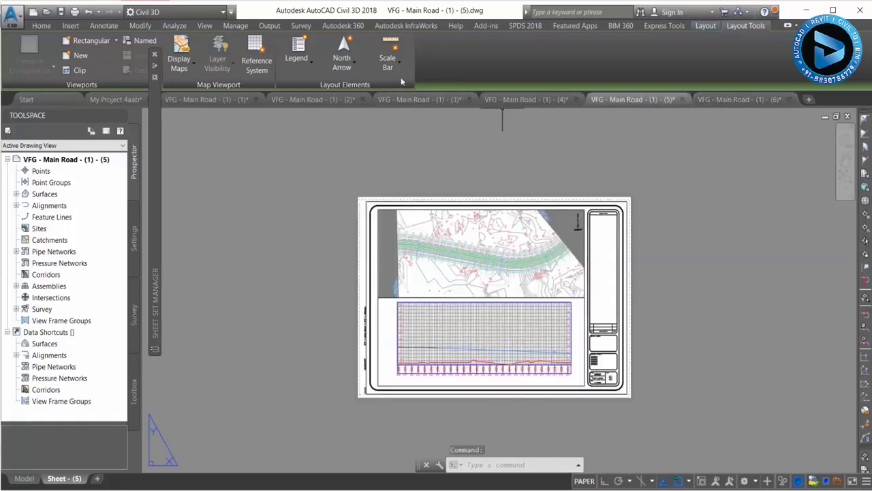
Place a ScaleBar1_Metric bar with 30 m divisions at 1:1000 at sheet 5's lower-left corner.
click(396, 67)
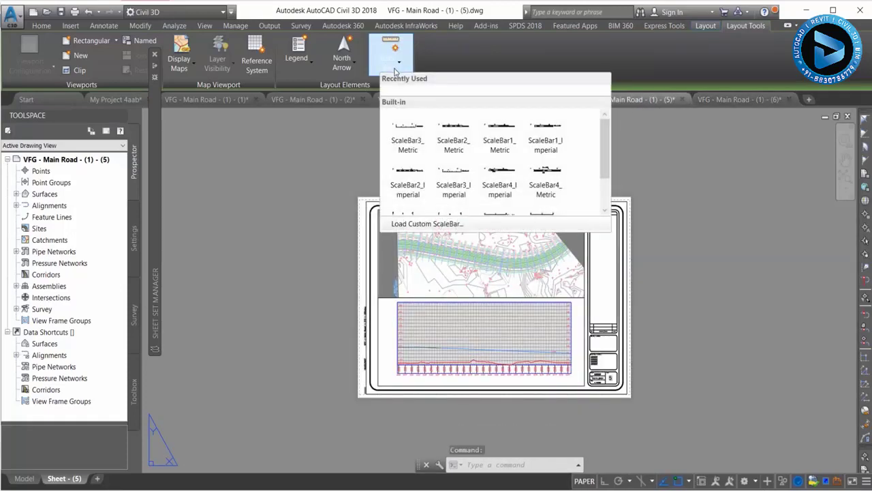
click(485, 131)
scroll(545, 288, up, 2)
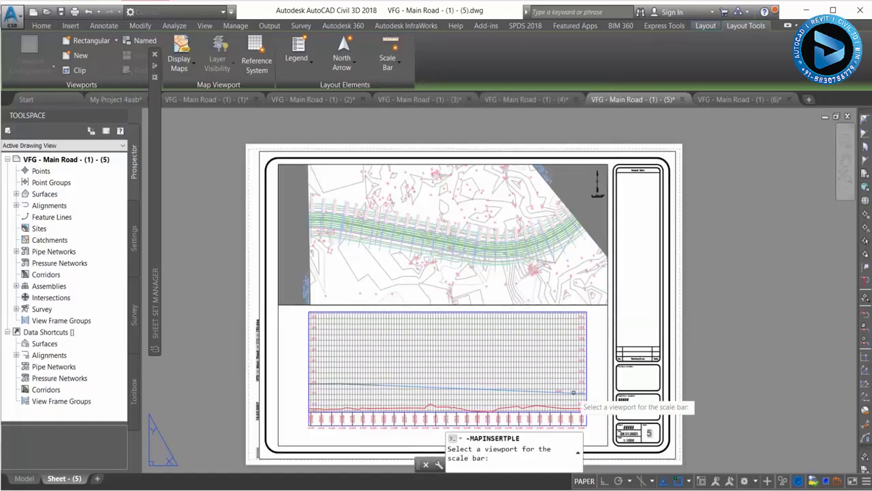
middle_drag(575, 349, 573, 277)
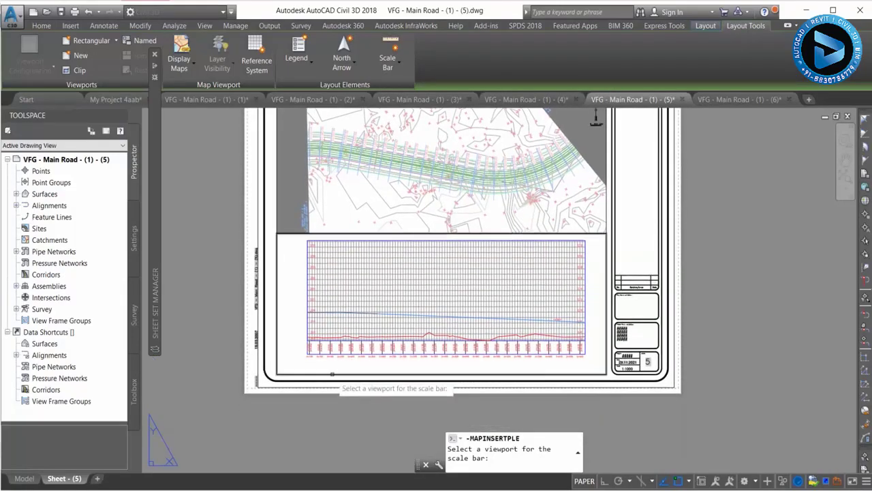
click(331, 374)
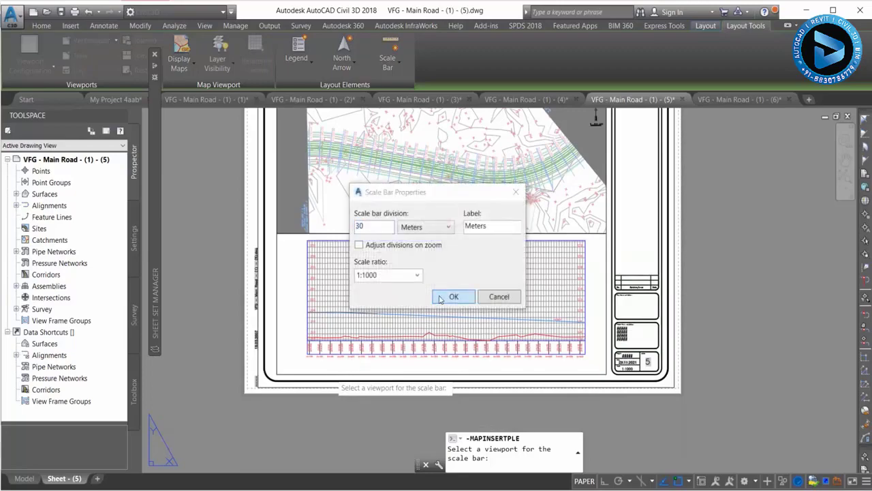
click(450, 296)
click(303, 374)
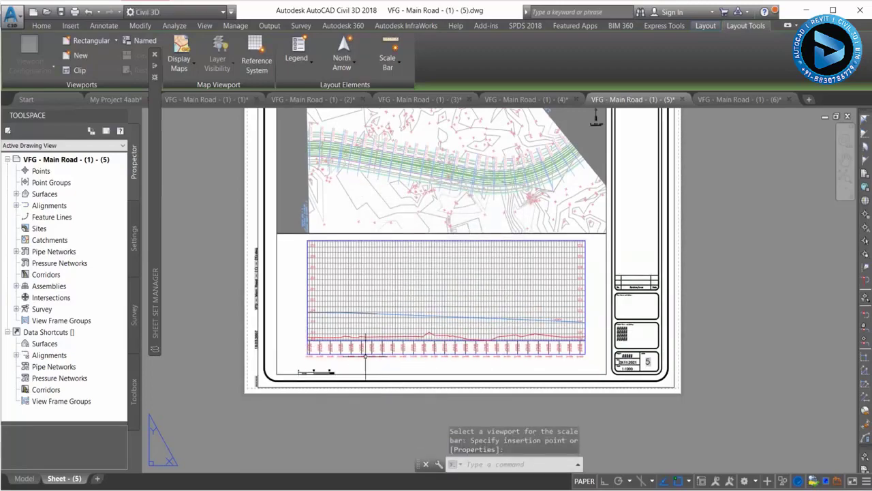
scroll(309, 366, up, 5)
scroll(310, 362, down, 3)
scroll(314, 358, down, 3)
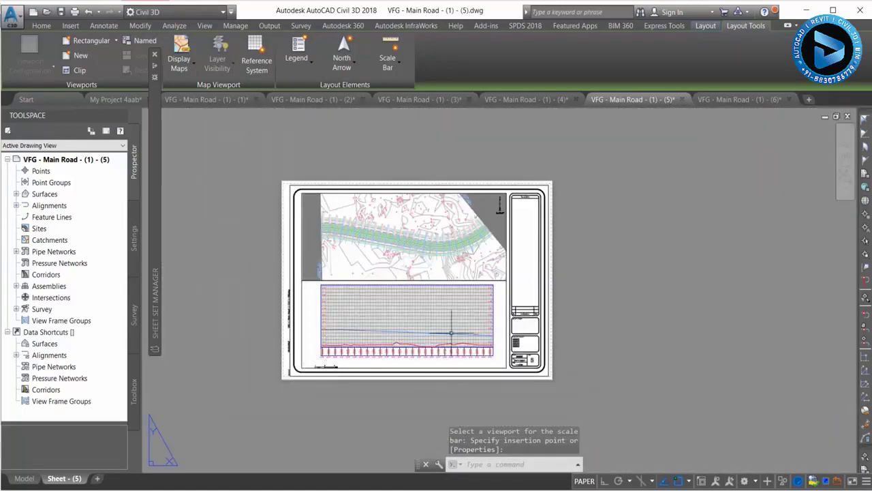
scroll(525, 329, up, 5)
scroll(578, 306, down, 5)
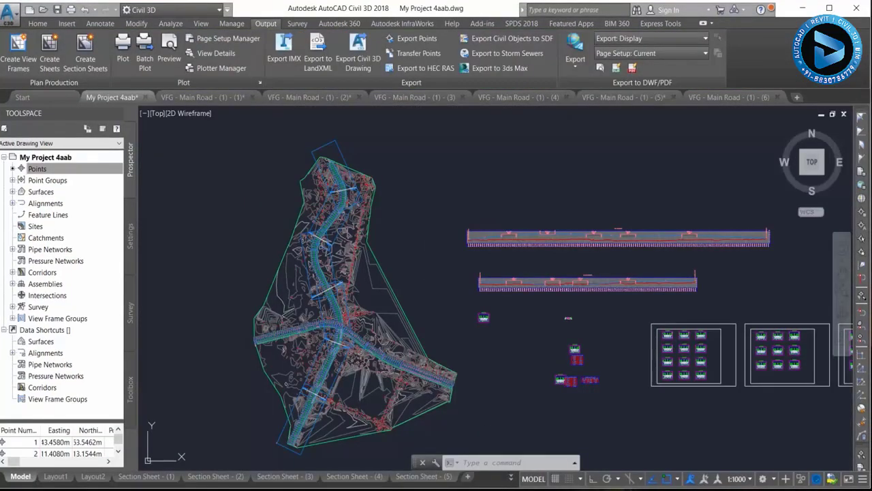
scroll(354, 143, up, 3)
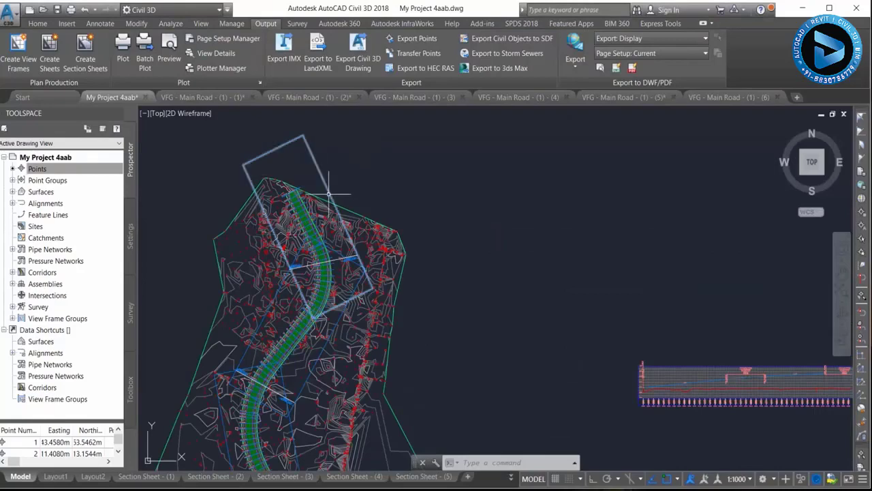
scroll(371, 195, down, 2)
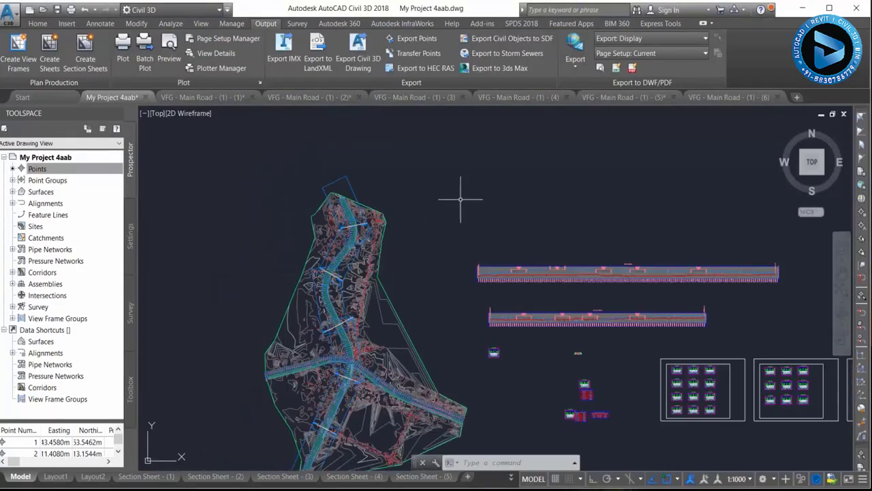
scroll(312, 195, up, 2)
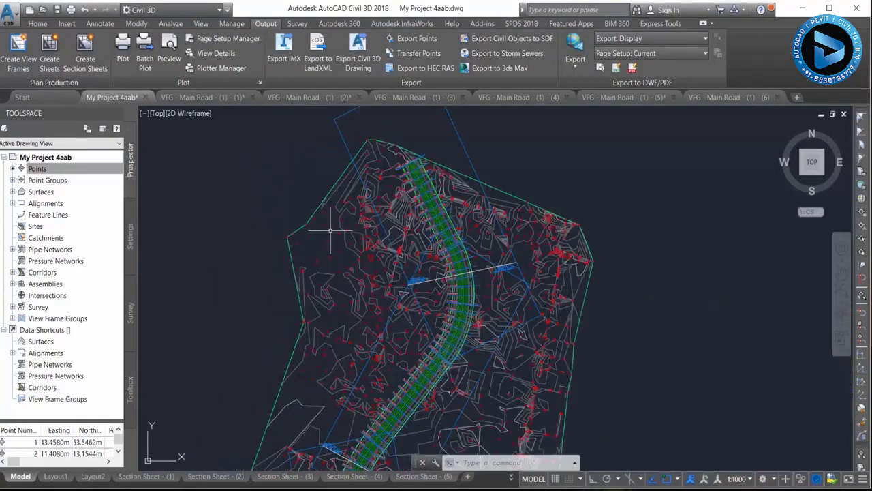
scroll(327, 227, up, 1)
scroll(327, 227, up, 2)
scroll(302, 206, down, 1)
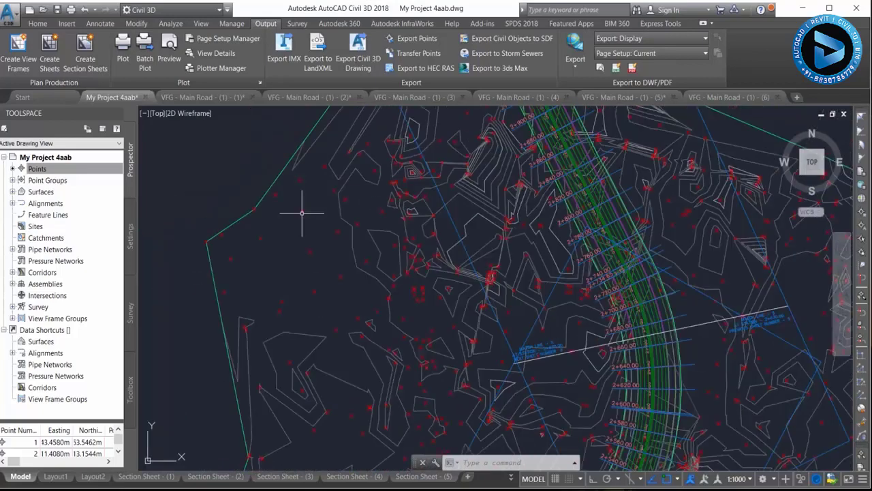
click(273, 184)
scroll(272, 184, down, 4)
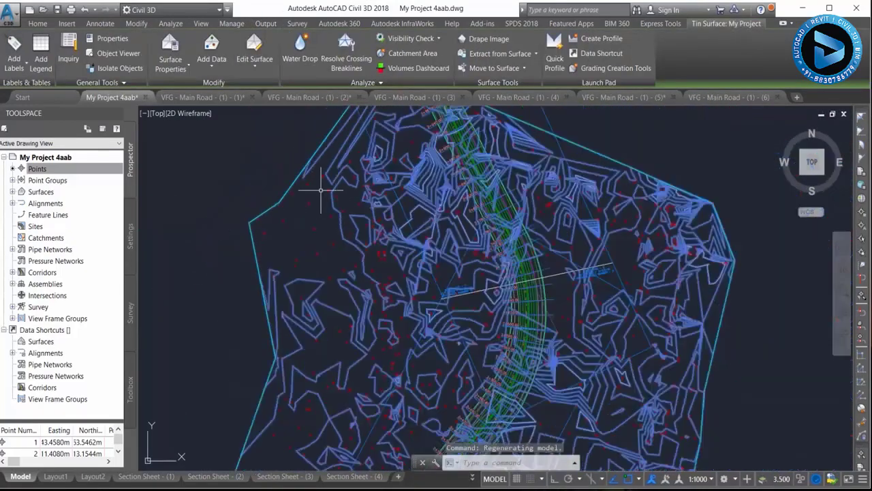
key(Escape)
scroll(391, 189, up, 2)
scroll(395, 177, up, 1)
scroll(402, 153, down, 1)
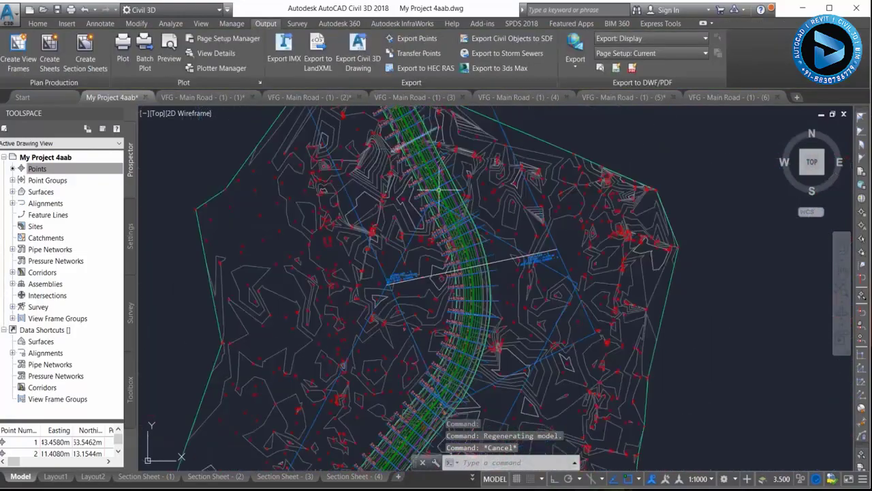
scroll(450, 333, down, 3)
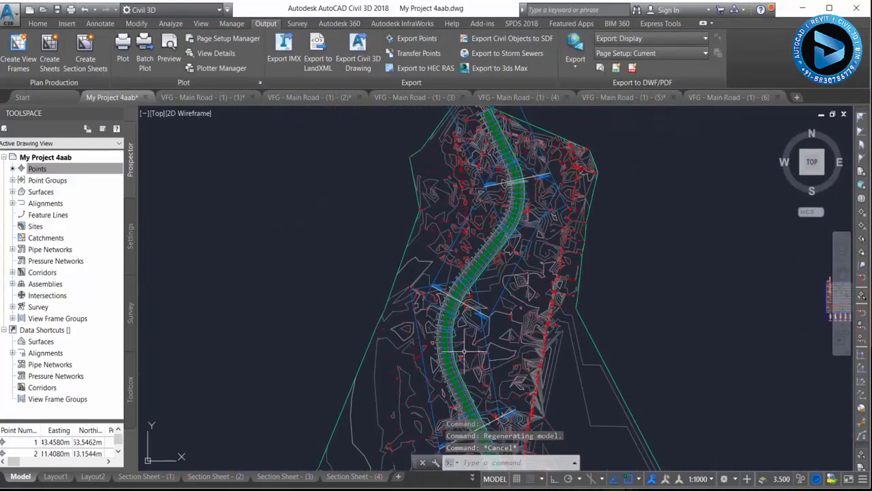
scroll(485, 203, up, 2)
middle_drag(486, 203, 490, 170)
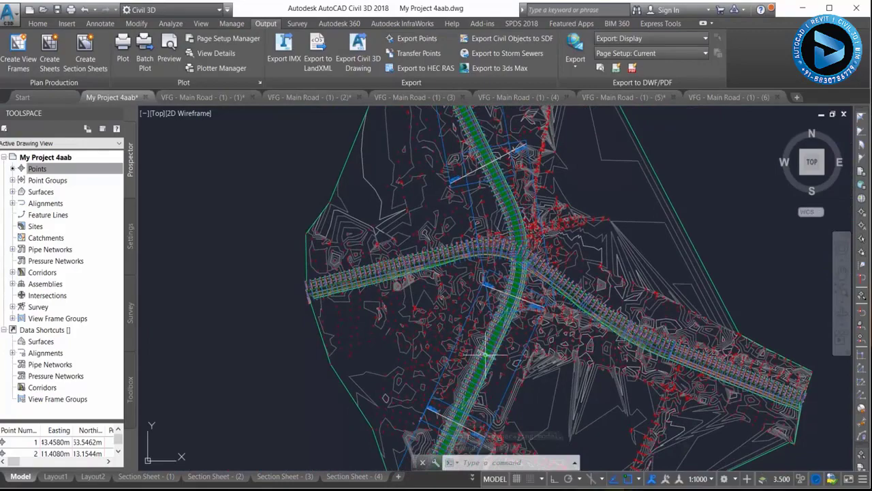
mouse_move(508, 358)
middle_down()
mouse_move(516, 269)
mouse_move(511, 297)
middle_up()
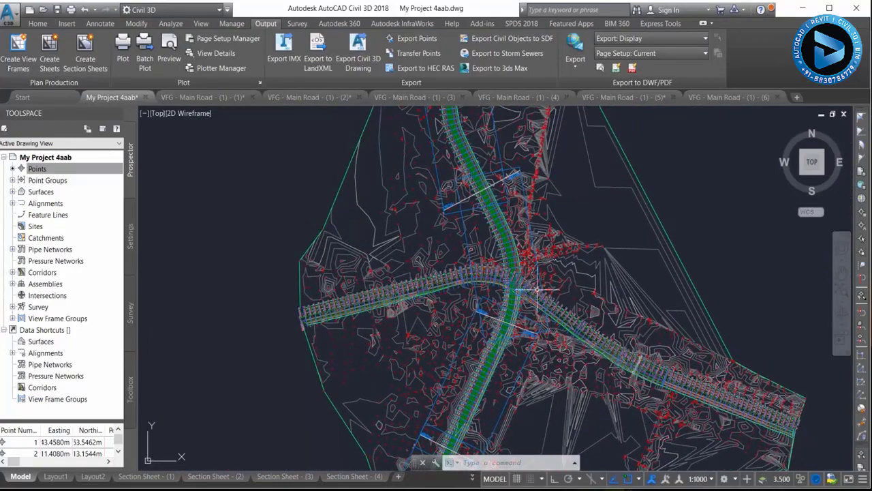
middle_drag(508, 235, 492, 339)
scroll(496, 233, down, 1)
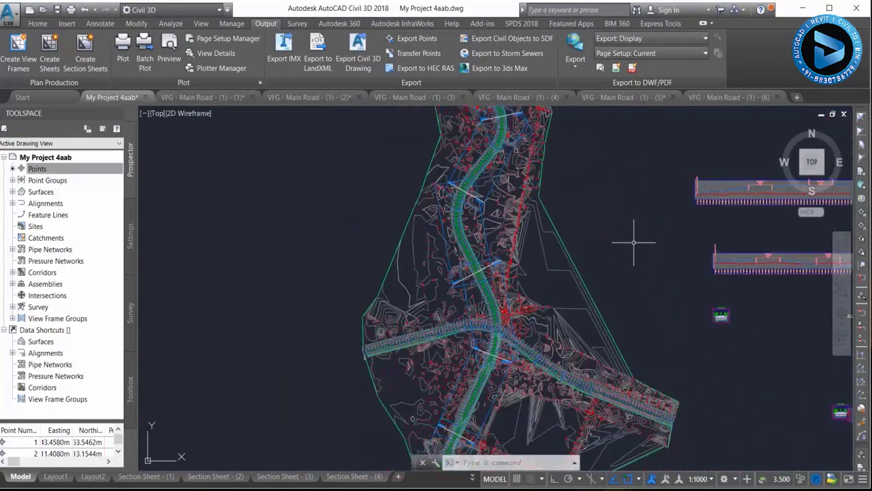
middle_drag(633, 244, 337, 263)
scroll(395, 235, up, 1)
scroll(409, 228, up, 1)
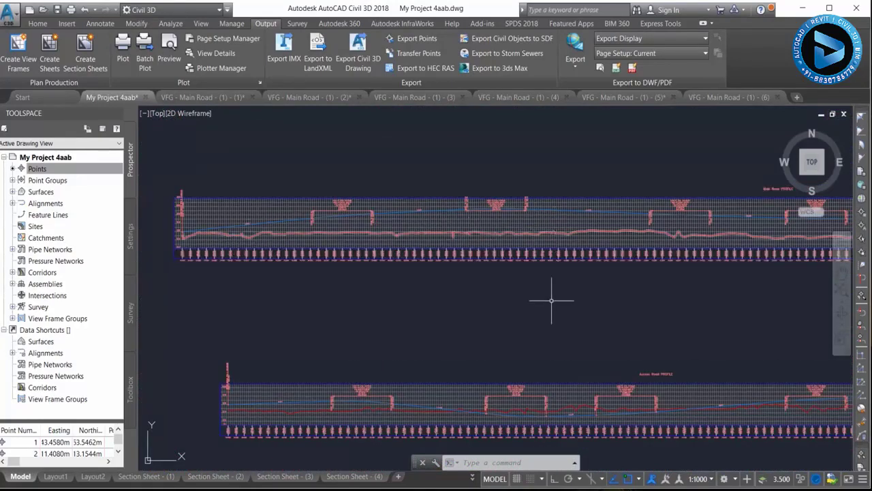
middle_drag(551, 300, 507, 227)
scroll(415, 318, down, 2)
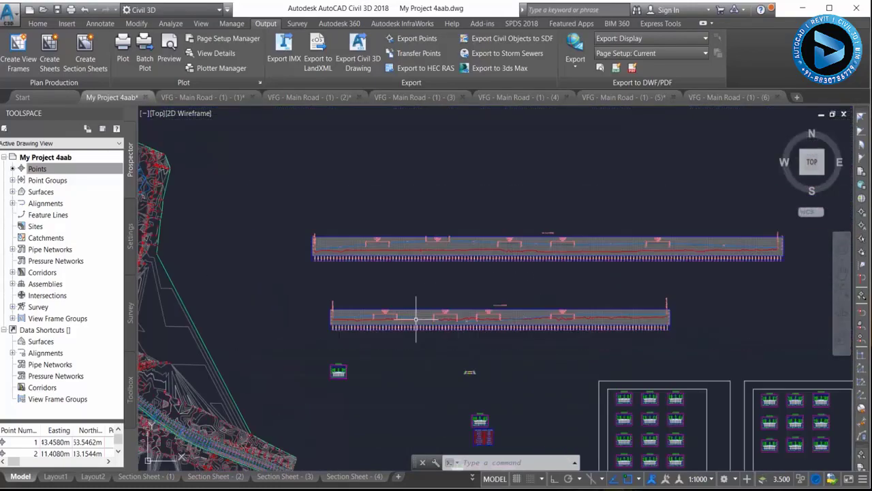
scroll(392, 270, up, 2)
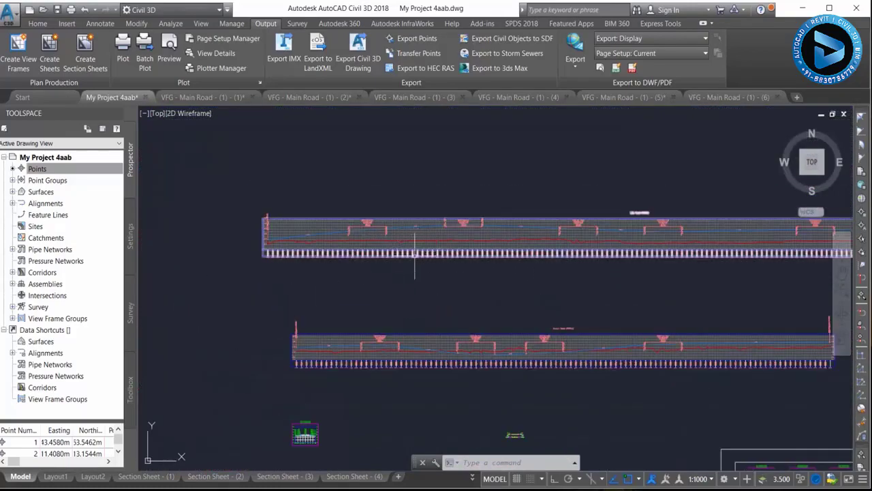
scroll(471, 220, down, 2)
scroll(479, 338, up, 8)
scroll(479, 338, up, 2)
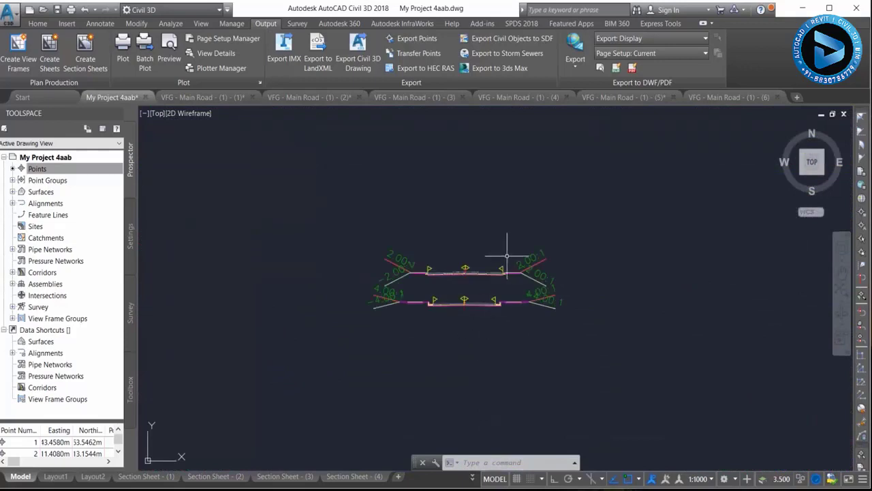
scroll(508, 249, up, 5)
scroll(484, 196, down, 3)
scroll(440, 253, up, 3)
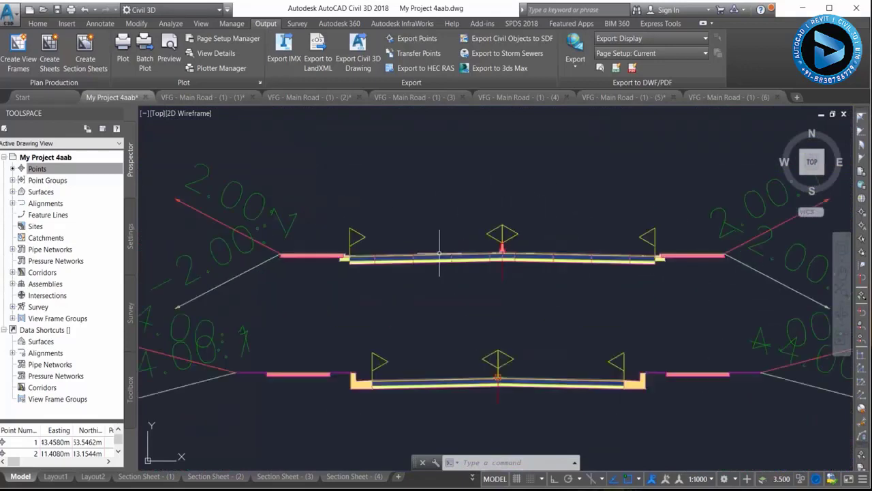
scroll(443, 189, up, 1)
scroll(444, 189, down, 3)
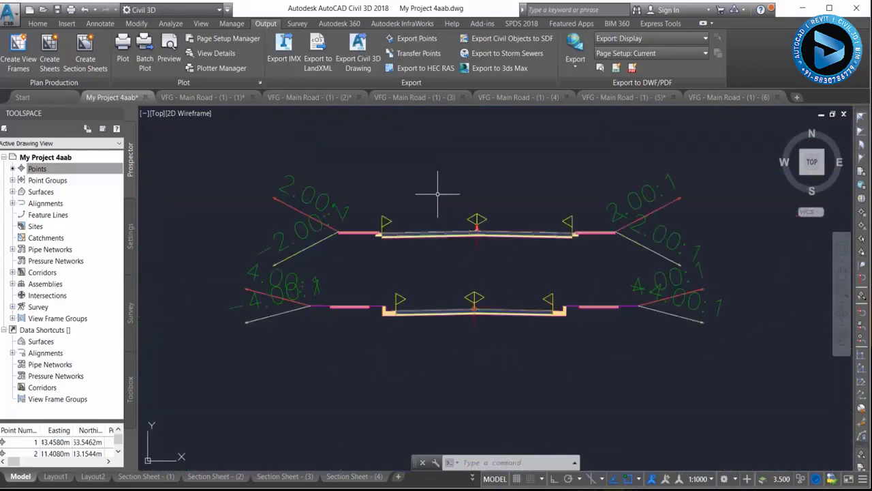
scroll(477, 306, down, 3)
scroll(565, 263, down, 4)
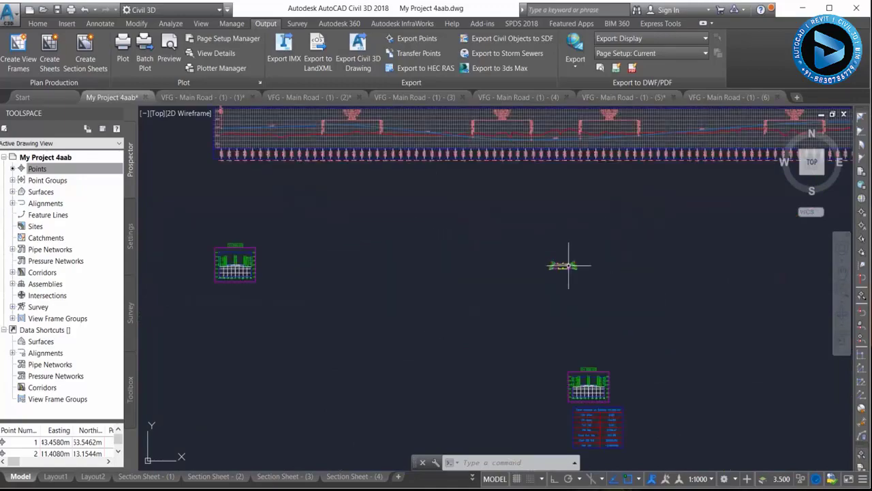
middle_drag(304, 250, 463, 224)
scroll(327, 190, up, 5)
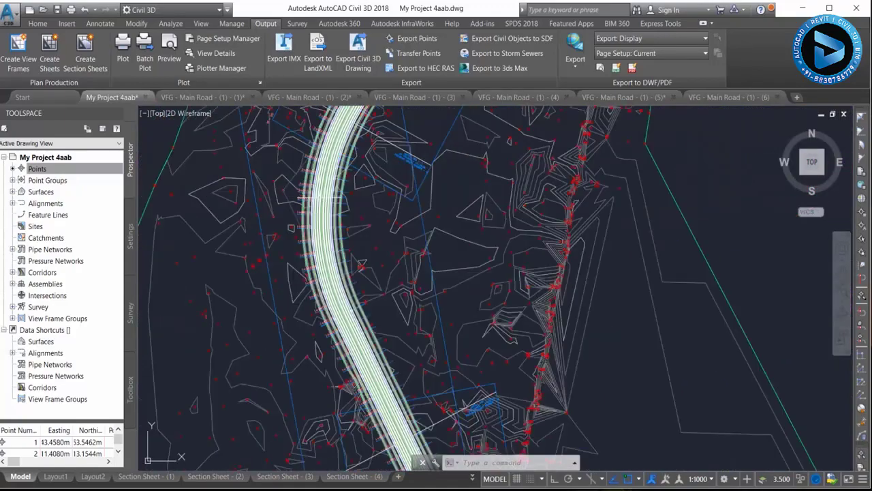
scroll(331, 178, up, 3)
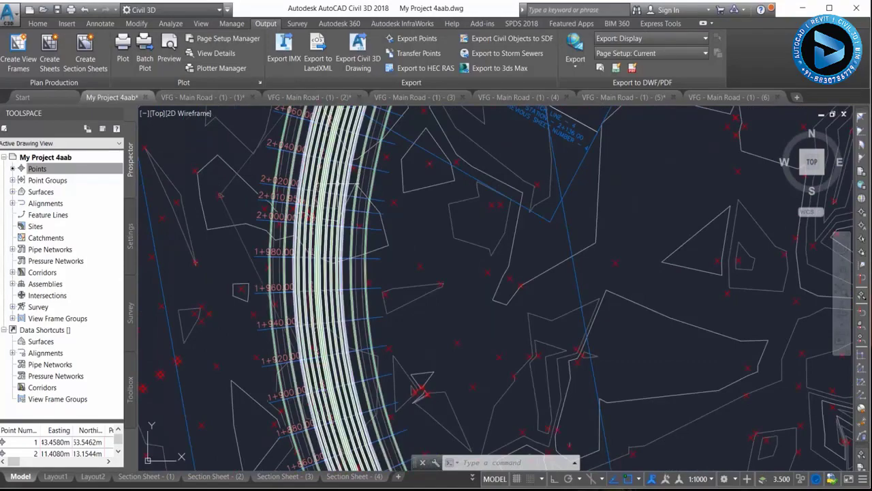
scroll(345, 229, down, 3)
scroll(326, 240, down, 2)
scroll(374, 317, down, 2)
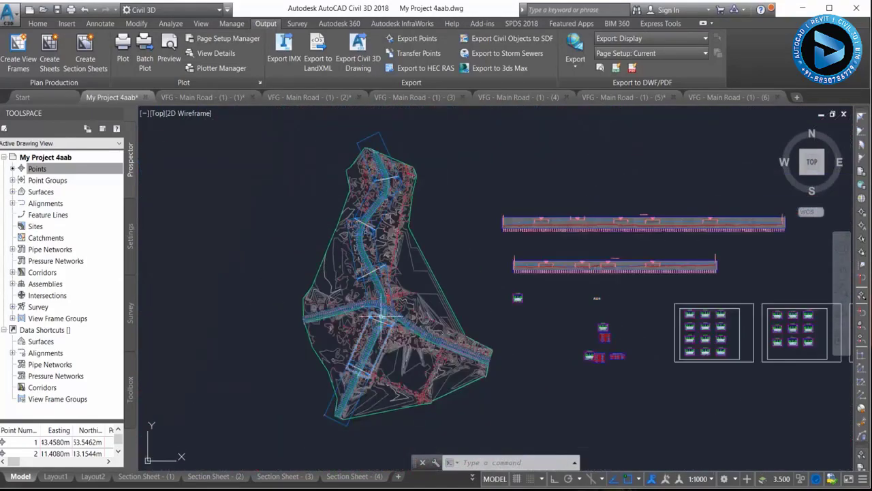
scroll(382, 317, up, 3)
middle_drag(443, 298, 400, 230)
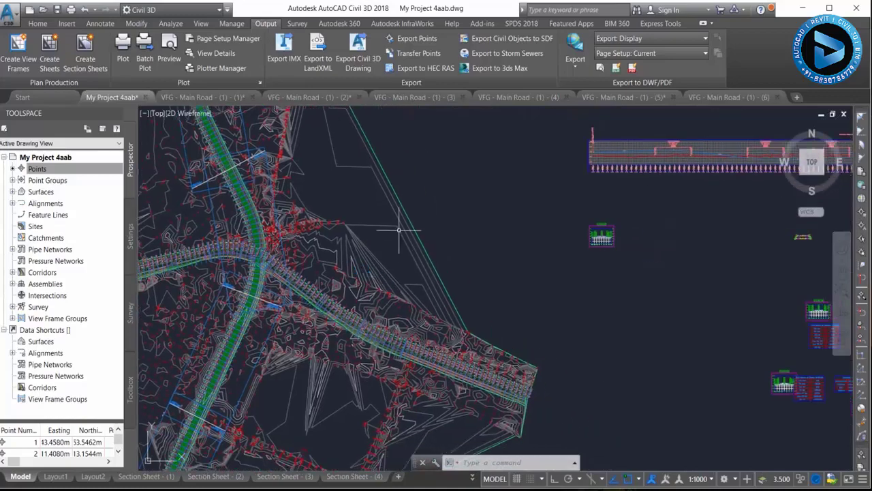
scroll(399, 231, up, 2)
scroll(415, 204, up, 1)
scroll(433, 177, up, 2)
scroll(449, 141, up, 2)
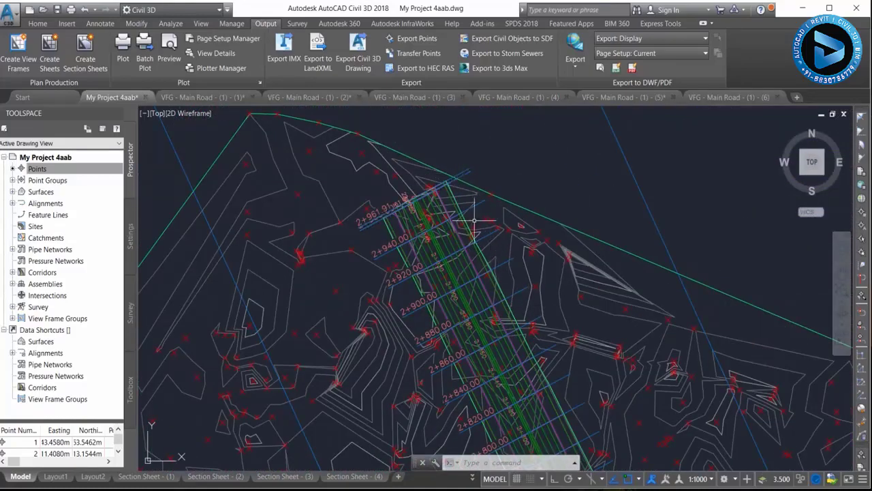
scroll(504, 287, down, 2)
scroll(449, 218, down, 3)
scroll(427, 182, down, 1)
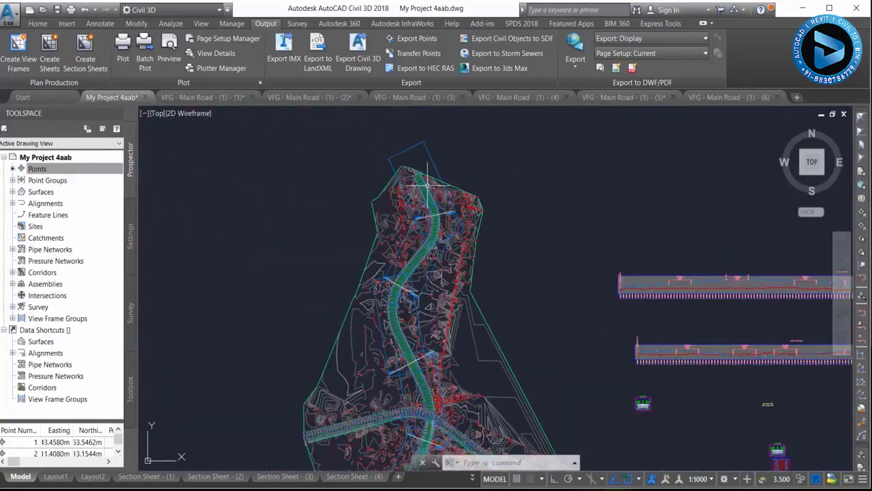
middle_drag(426, 351, 380, 253)
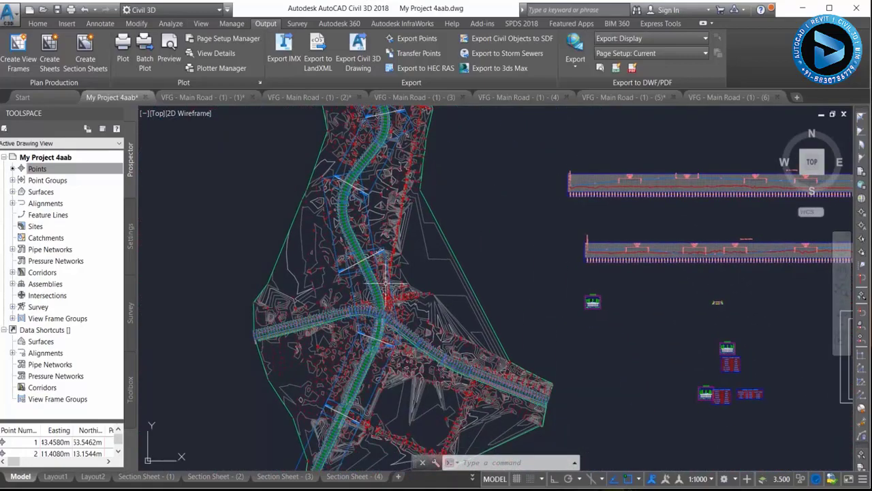
middle_drag(495, 277, 273, 232)
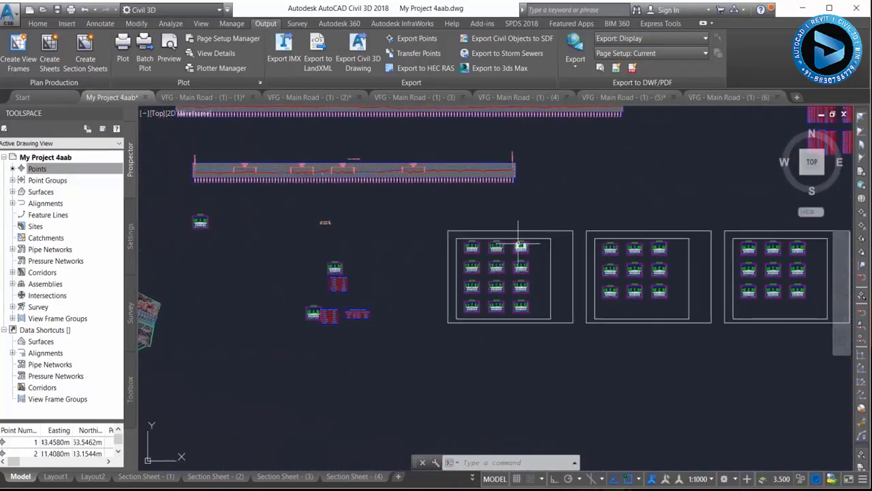
scroll(520, 246, up, 5)
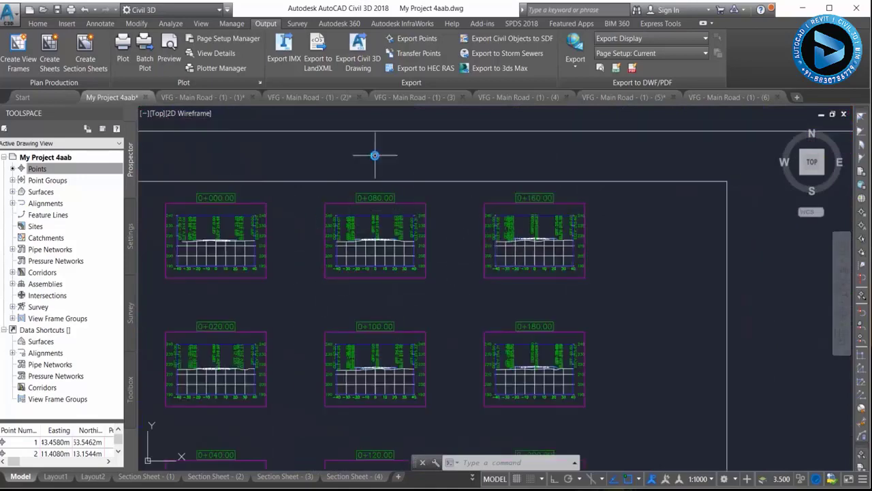
scroll(375, 156, down, 2)
scroll(392, 185, down, 3)
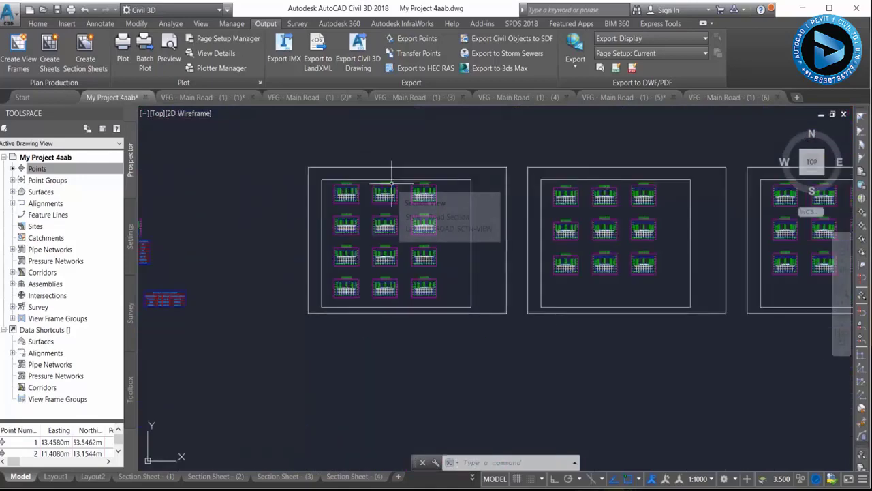
scroll(394, 213, up, 5)
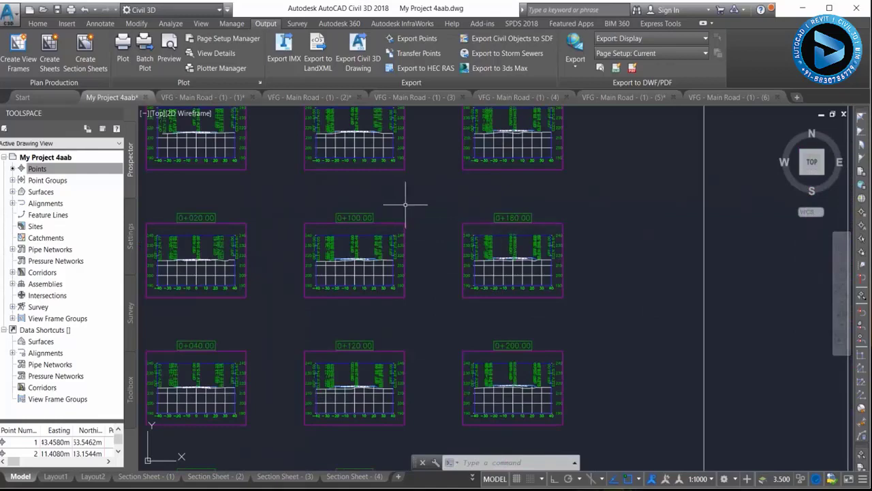
scroll(406, 204, down, 4)
scroll(406, 200, down, 5)
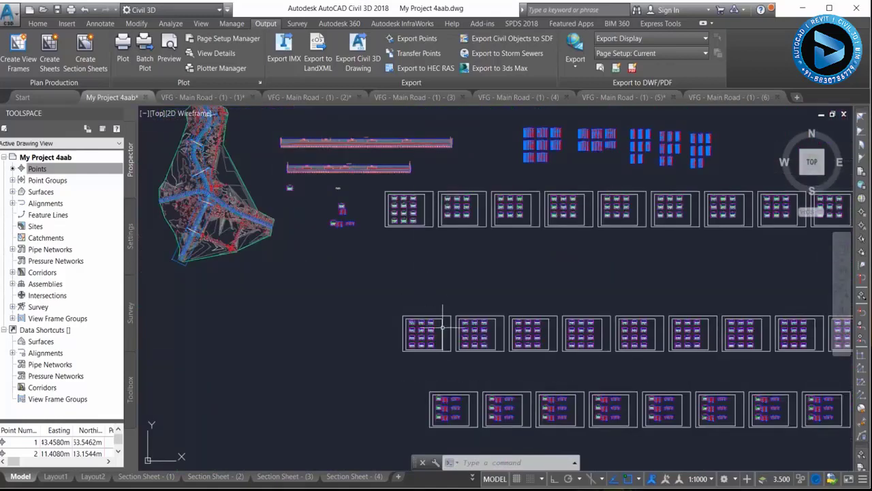
scroll(443, 327, up, 4)
scroll(368, 252, up, 4)
scroll(261, 175, down, 3)
scroll(360, 287, down, 2)
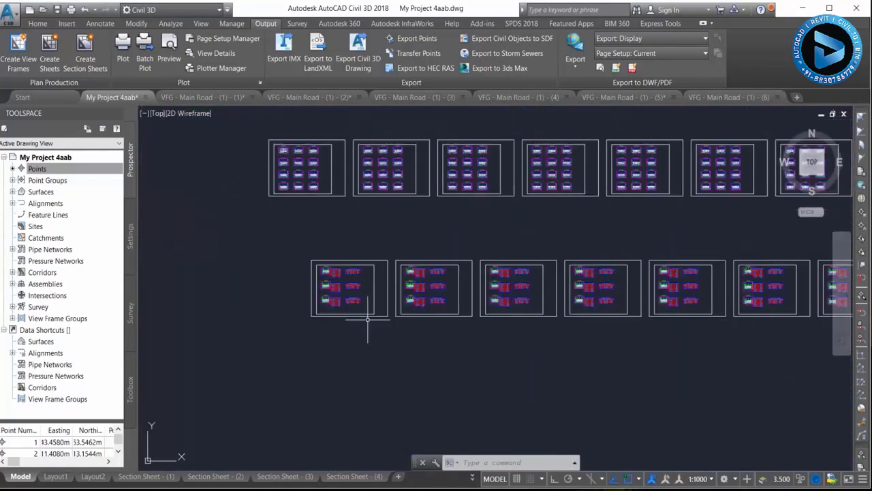
scroll(360, 292, up, 4)
middle_drag(321, 273, 331, 371)
scroll(399, 272, down, 5)
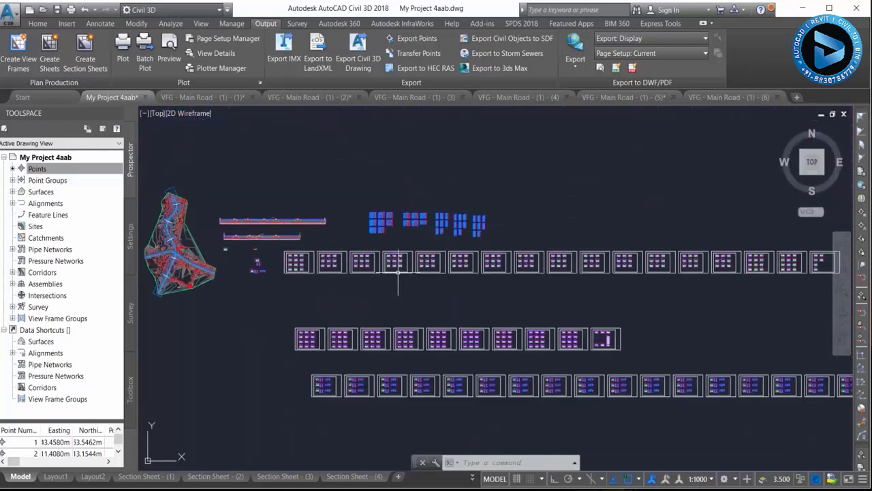
scroll(374, 207, up, 5)
scroll(408, 192, up, 2)
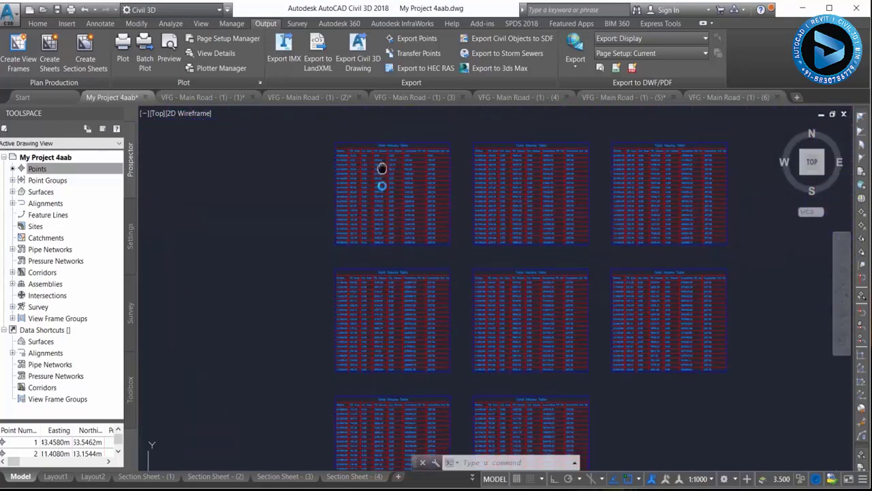
scroll(386, 205, up, 5)
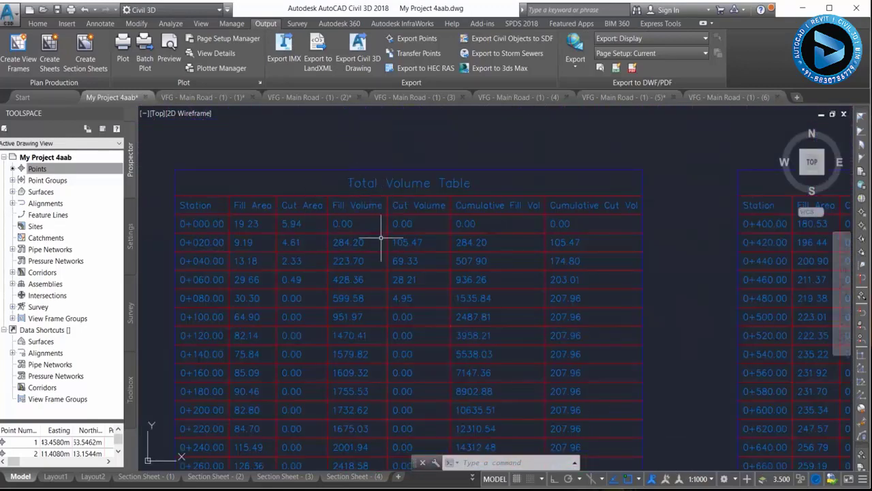
scroll(354, 205, down, 4)
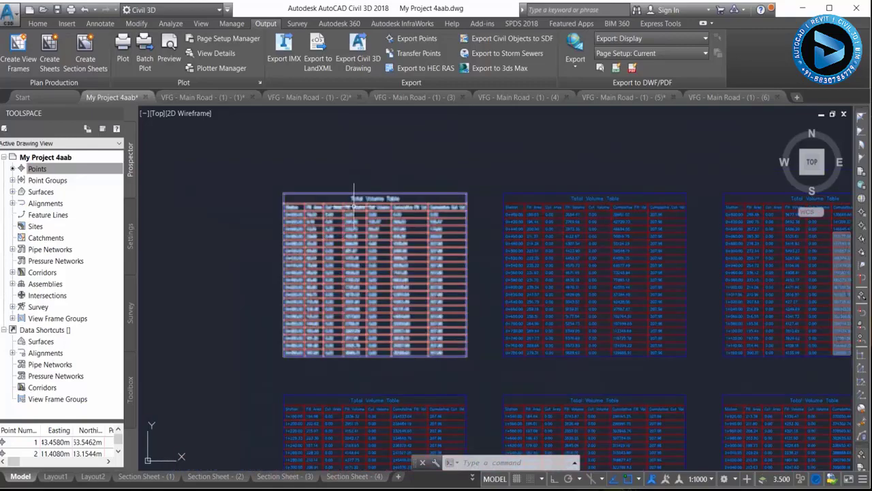
scroll(457, 190, down, 4)
middle_drag(586, 198, 449, 214)
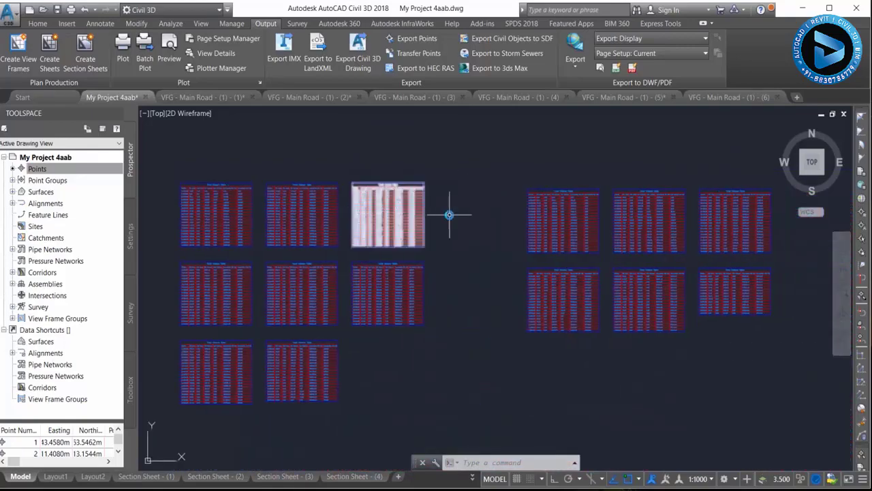
scroll(504, 221, down, 2)
scroll(483, 221, up, 2)
scroll(511, 220, up, 4)
scroll(485, 290, down, 1)
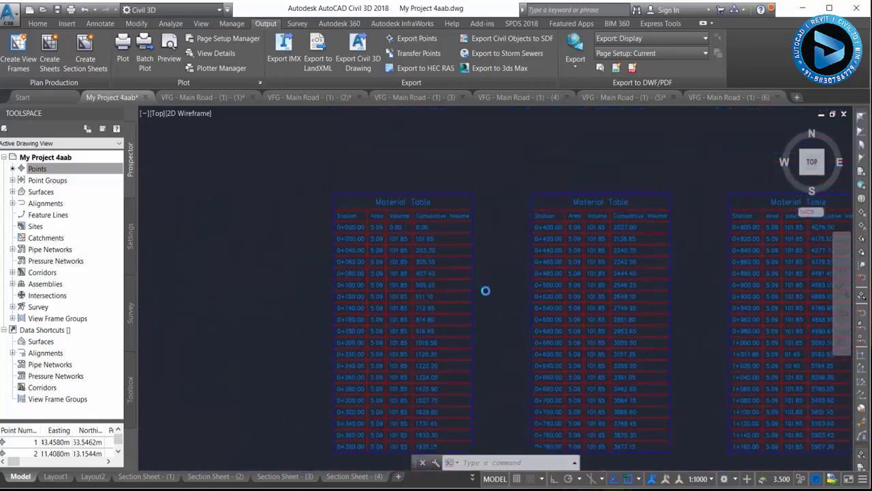
scroll(401, 202, up, 3)
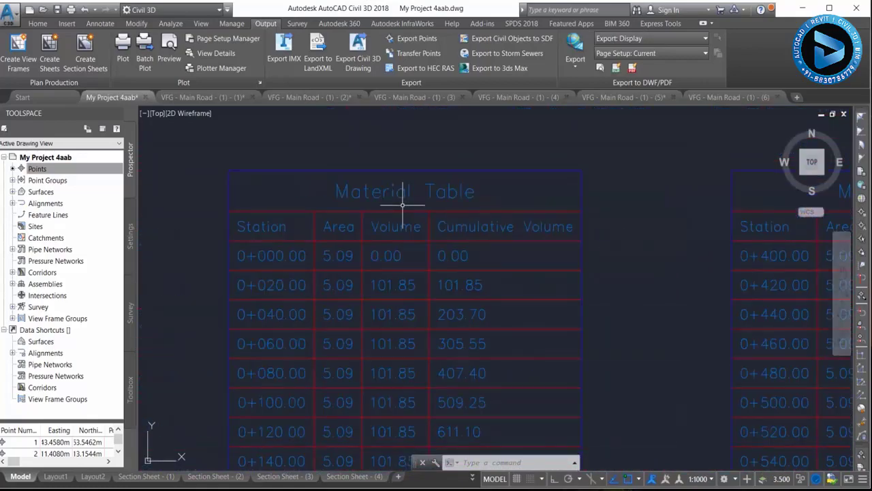
scroll(400, 203, down, 5)
scroll(524, 194, up, 3)
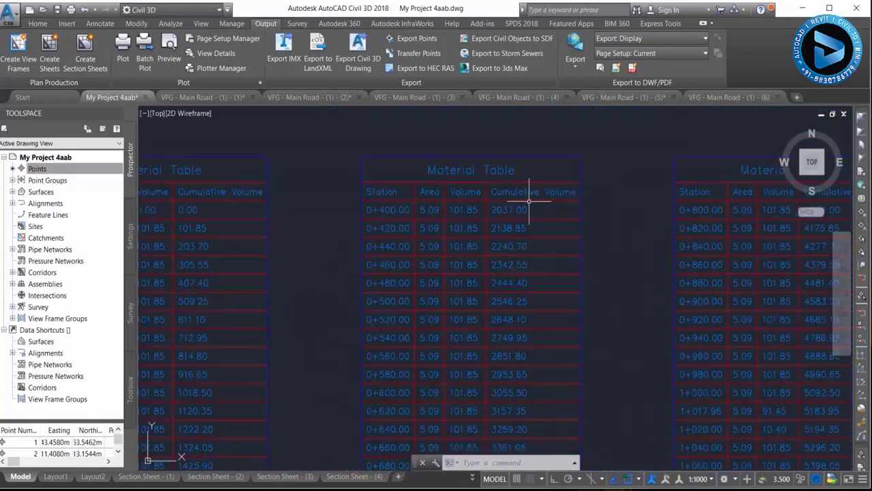
scroll(443, 205, down, 5)
scroll(444, 204, down, 2)
scroll(582, 181, up, 5)
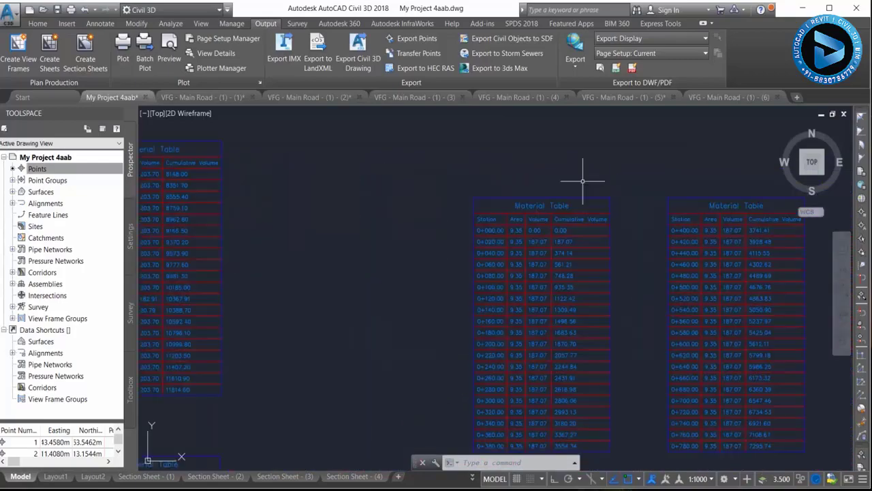
scroll(555, 144, down, 3)
scroll(554, 145, down, 2)
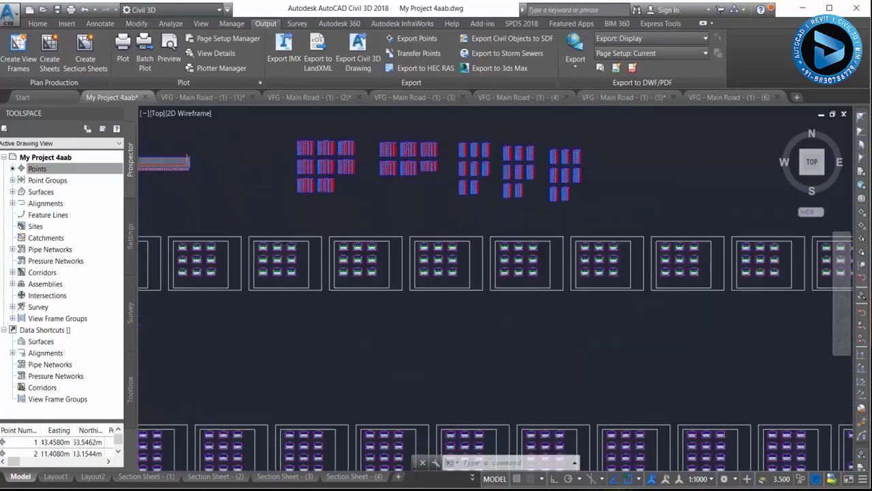
scroll(555, 146, down, 2)
scroll(412, 313, up, 2)
scroll(412, 314, up, 3)
scroll(418, 292, up, 3)
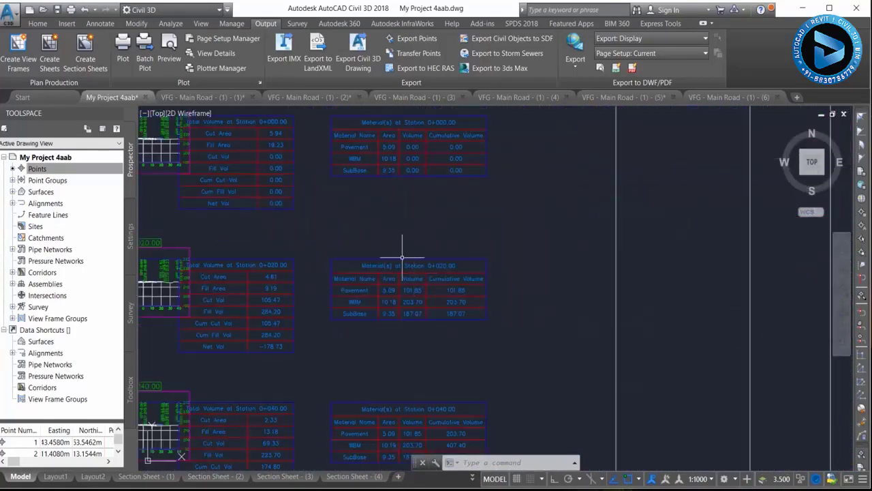
middle_drag(403, 253, 515, 292)
scroll(232, 215, down, 1)
scroll(320, 201, up, 3)
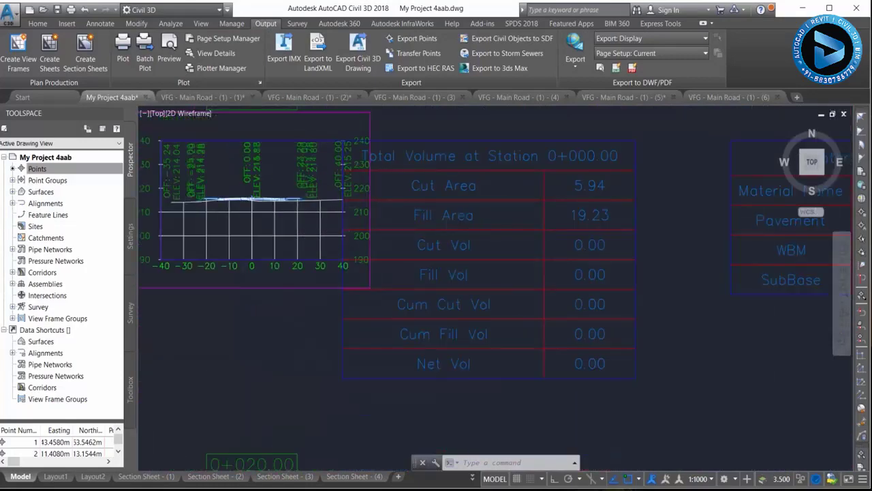
scroll(519, 237, down, 3)
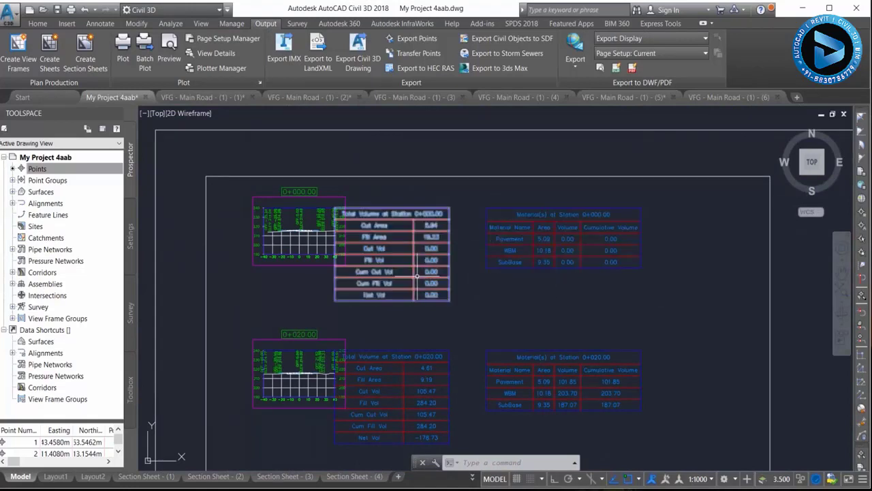
scroll(649, 252, up, 2)
scroll(648, 252, up, 2)
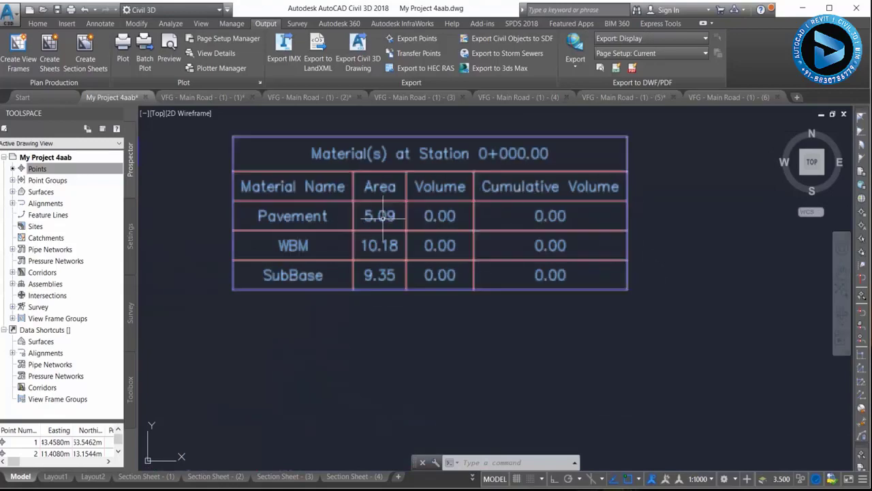
scroll(454, 286, down, 5)
scroll(456, 304, up, 3)
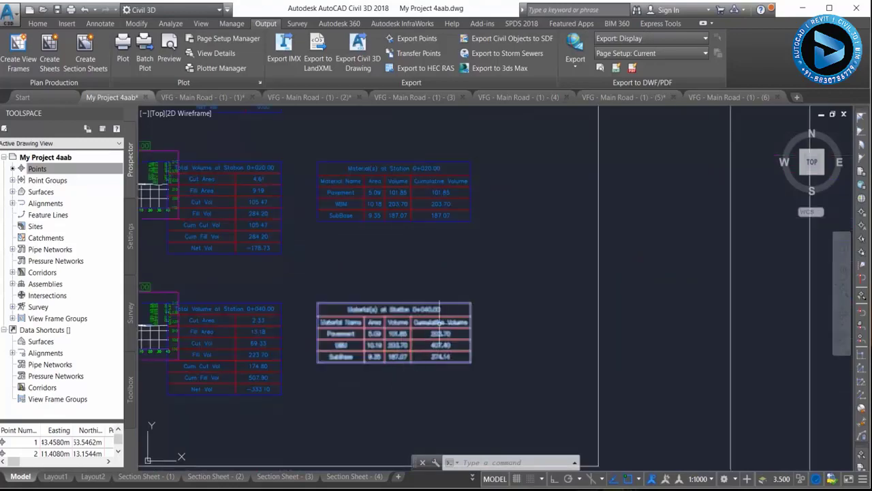
scroll(440, 316, down, 5)
scroll(440, 317, down, 3)
scroll(474, 301, up, 4)
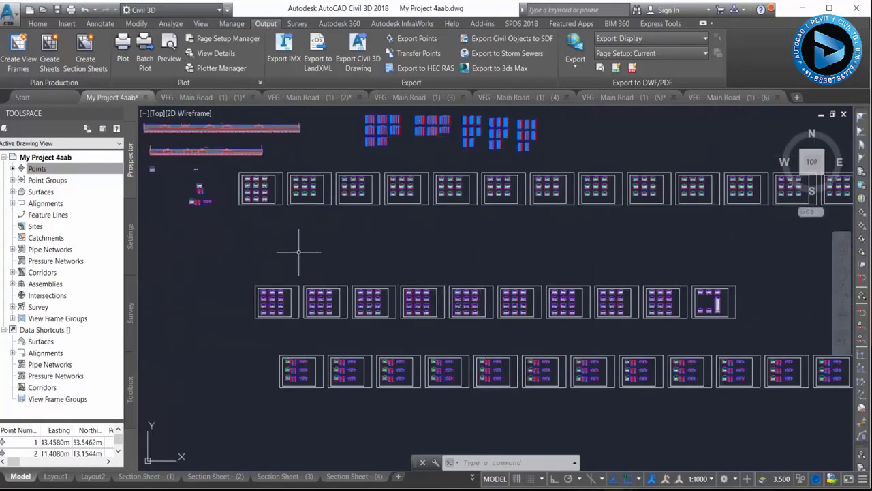
scroll(298, 252, down, 2)
scroll(357, 235, up, 2)
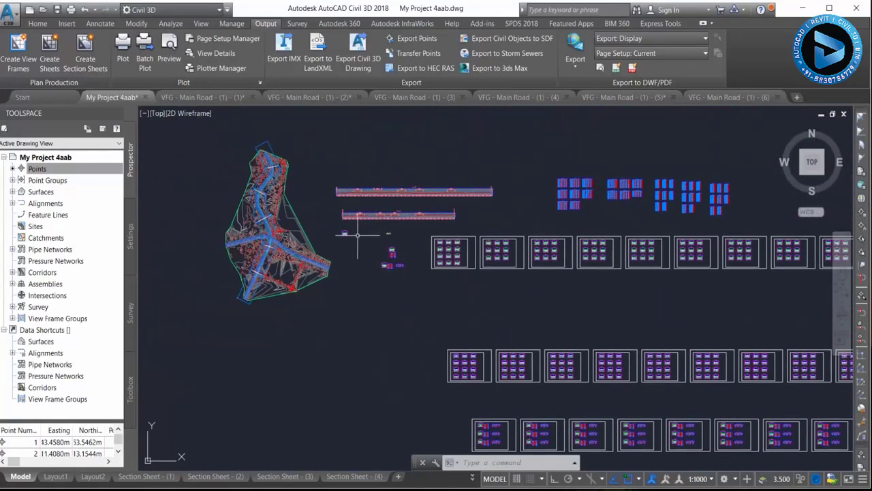
click(177, 97)
click(311, 96)
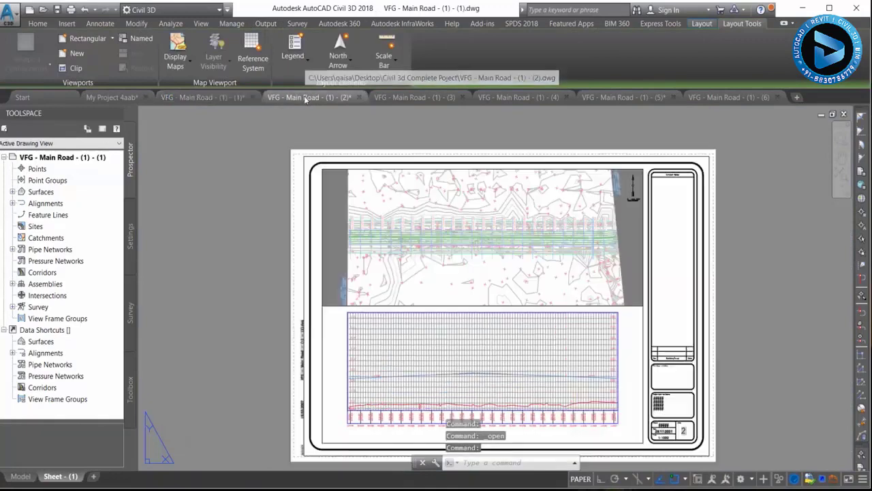
click(394, 99)
mouse_move(518, 98)
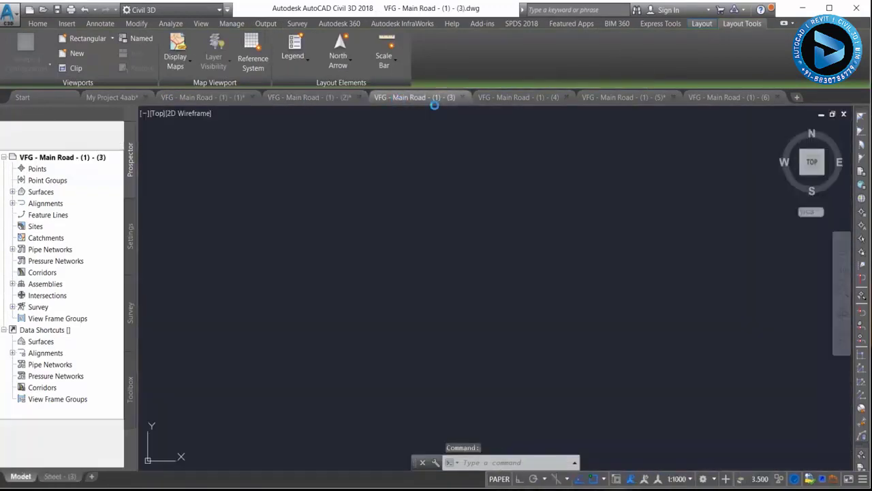
click(512, 98)
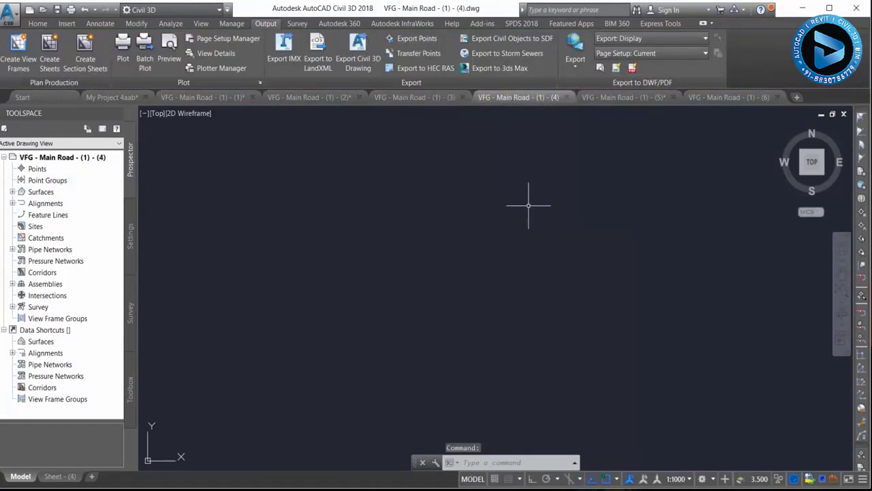
click(305, 97)
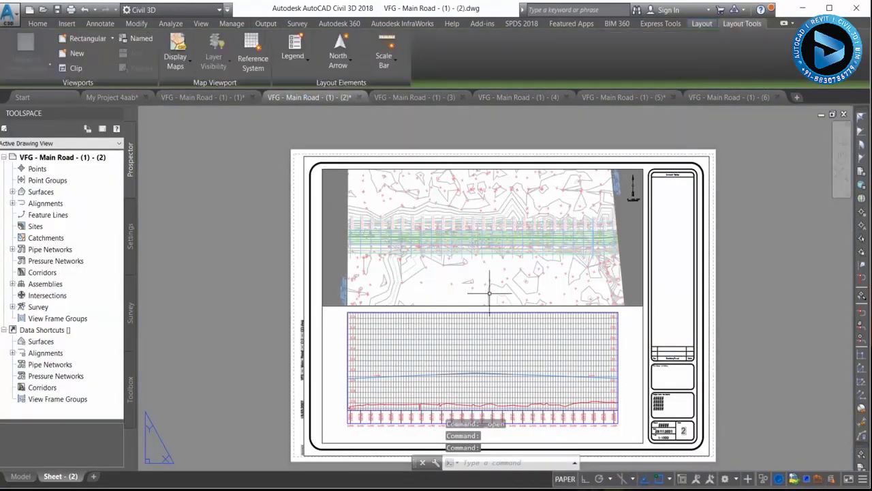
click(21, 477)
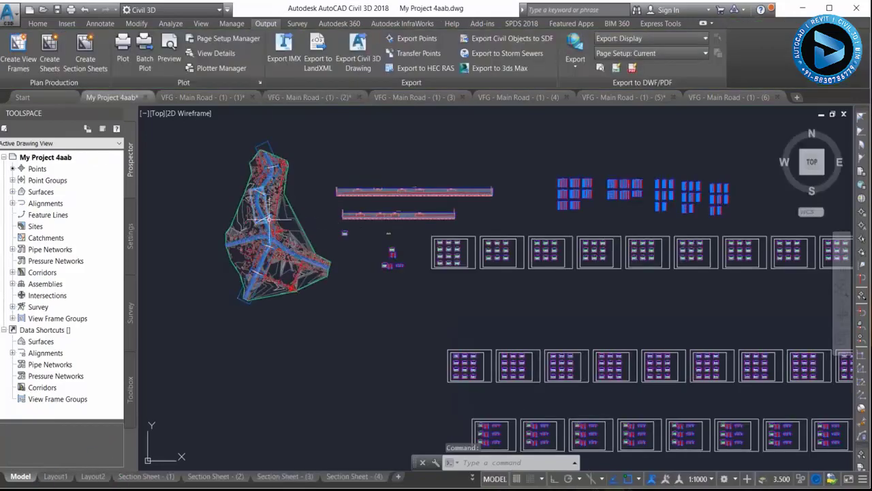
scroll(256, 216, up, 8)
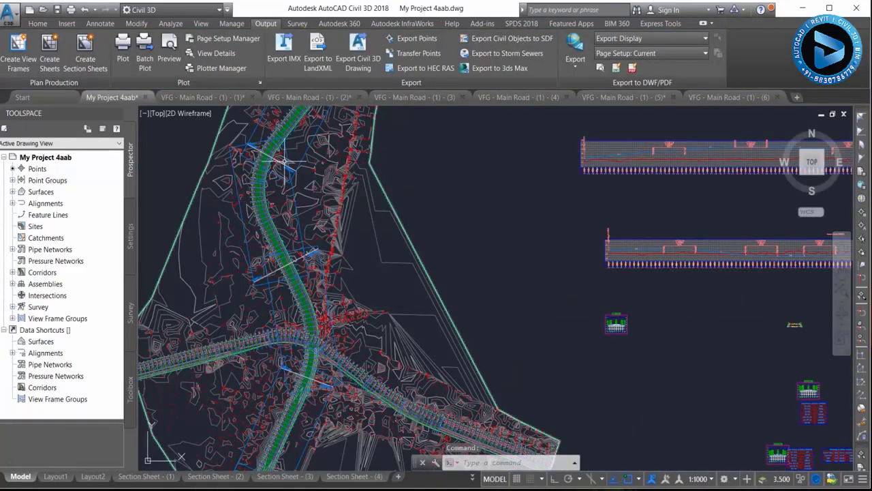
scroll(315, 245, down, 5)
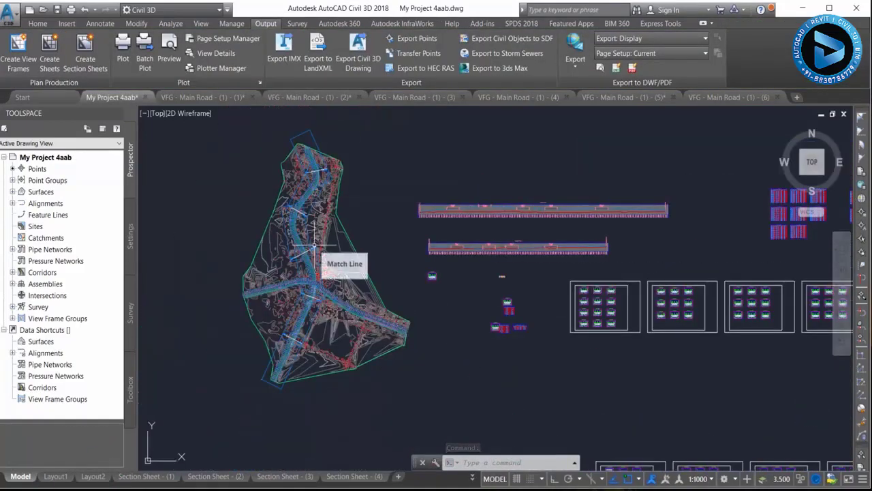
scroll(315, 249, up, 5)
scroll(373, 208, down, 2)
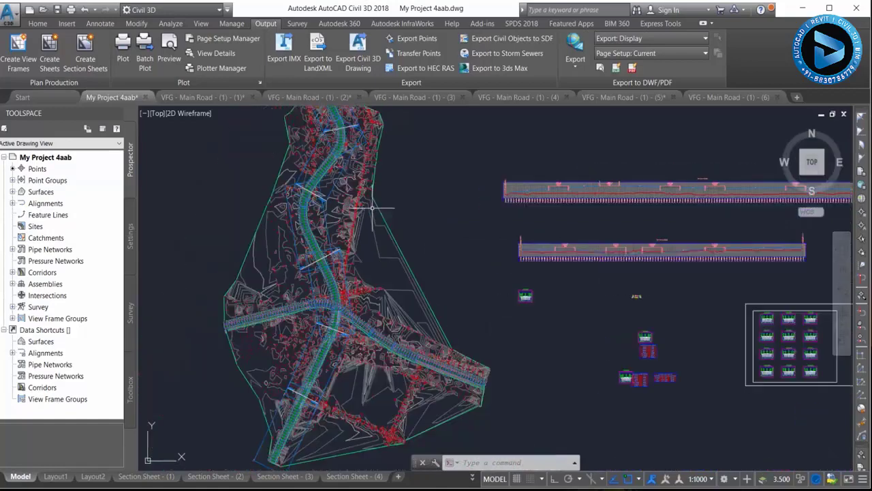
scroll(372, 208, down, 2)
scroll(386, 250, down, 1)
scroll(387, 248, down, 1)
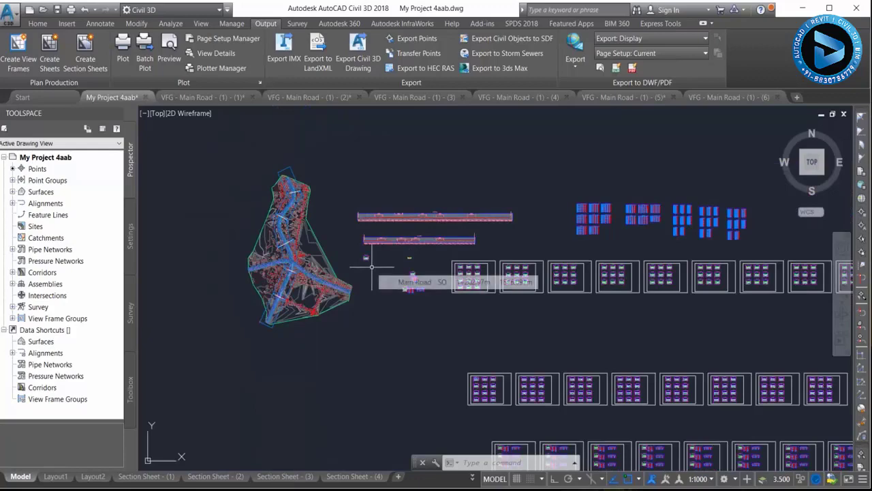
scroll(408, 211, down, 4)
scroll(543, 237, up, 3)
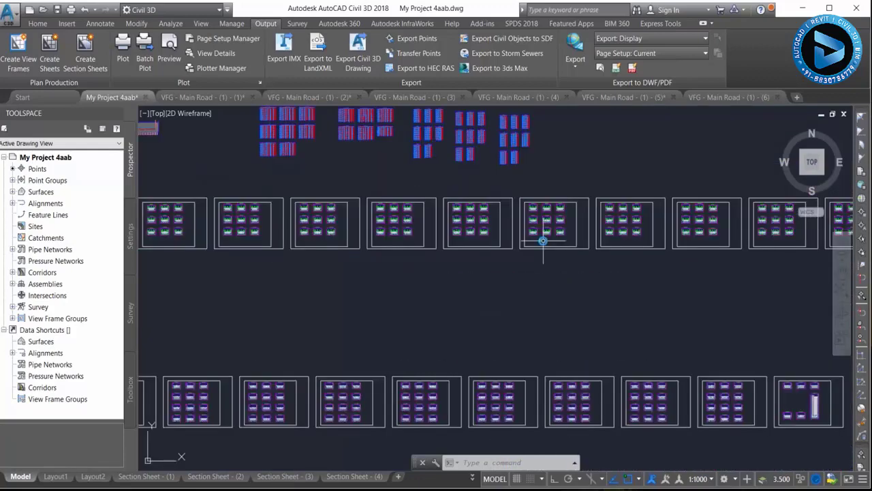
scroll(538, 237, down, 1)
scroll(295, 162, up, 4)
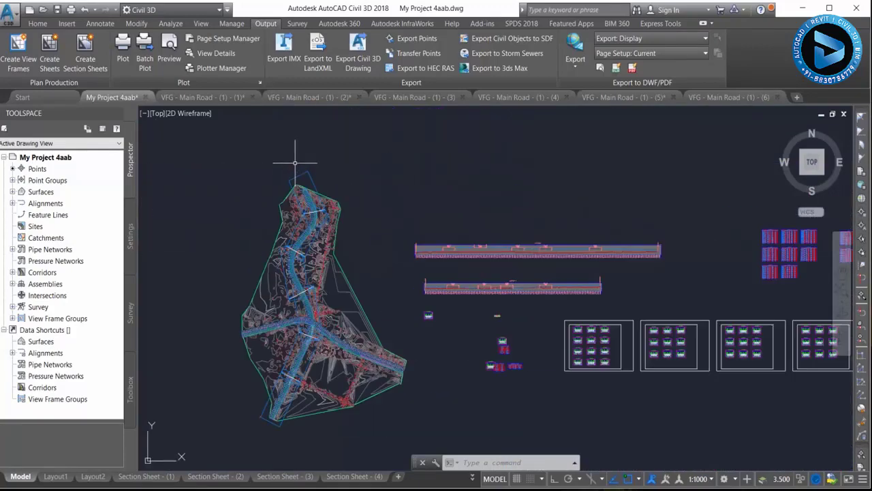
scroll(308, 344, up, 3)
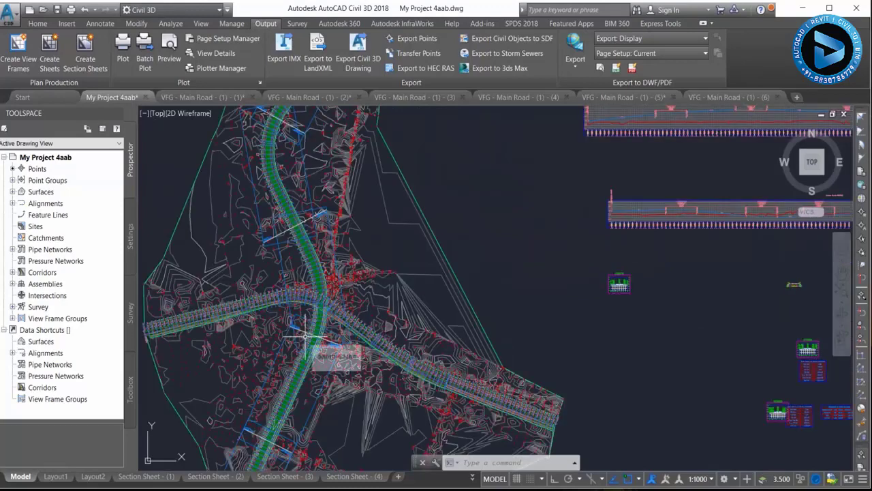
scroll(308, 343, up, 2)
scroll(346, 271, down, 4)
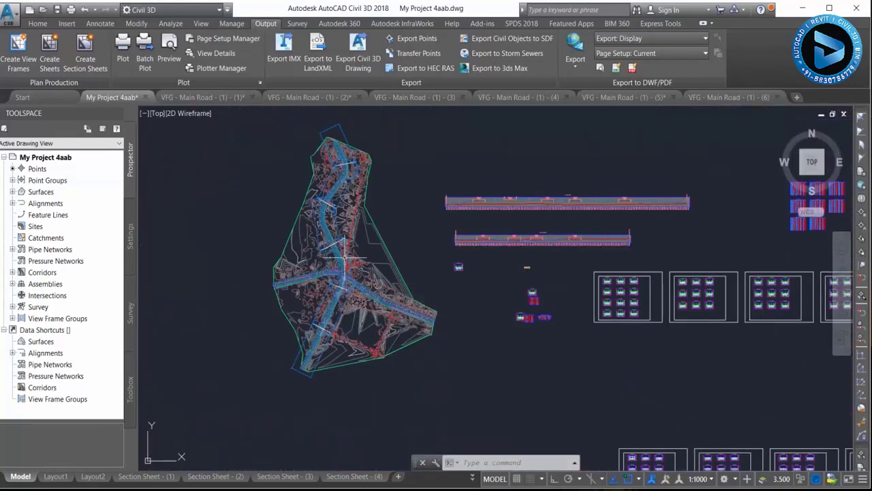
scroll(344, 258, up, 1)
scroll(537, 268, down, 2)
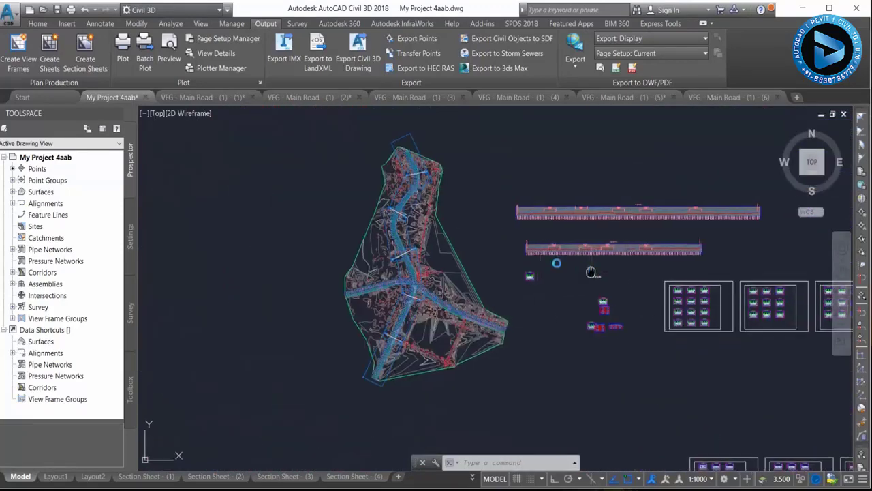
scroll(555, 271, down, 1)
scroll(577, 275, down, 1)
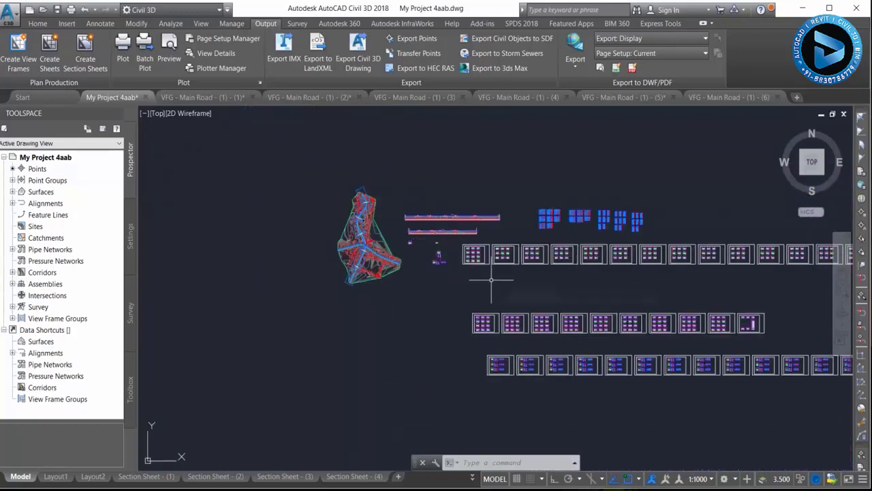
scroll(491, 279, down, 1)
scroll(491, 279, down, 1)
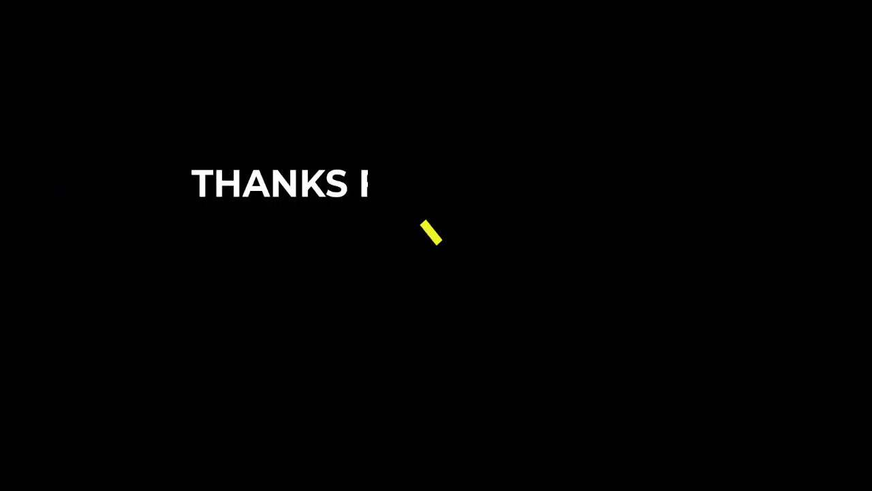